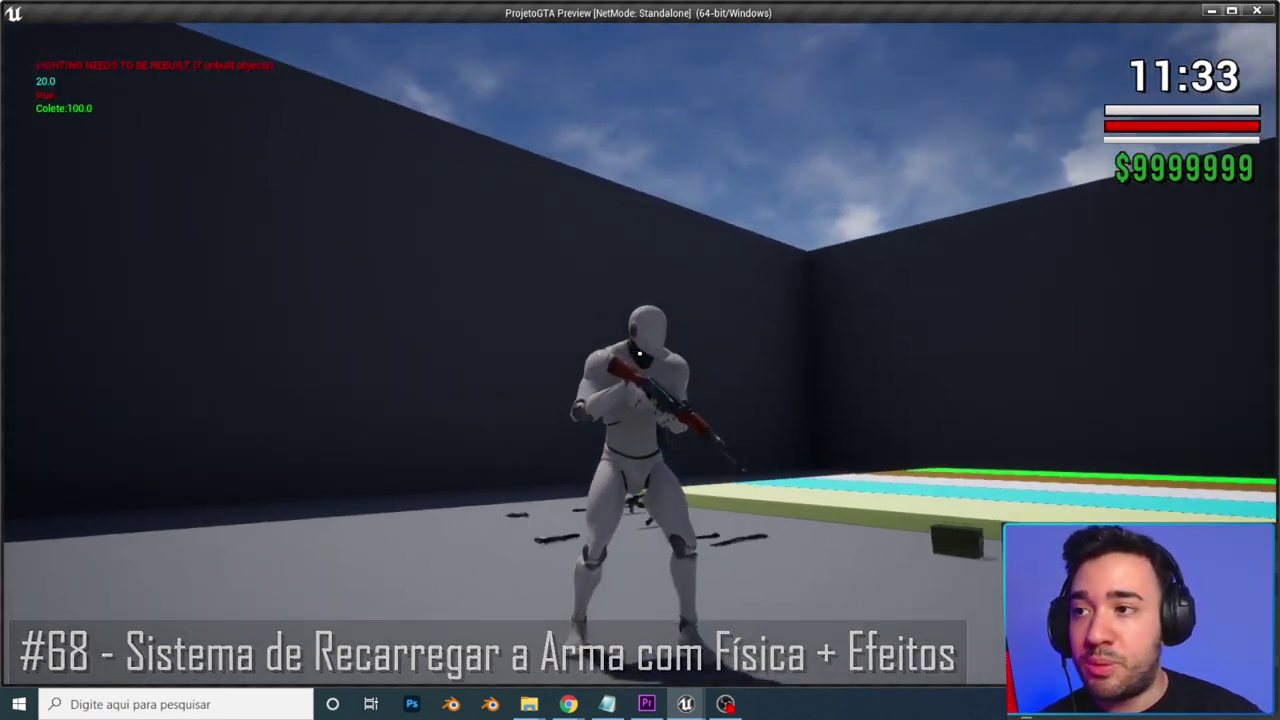
Step: Toggle the gameplay debugger overlay on and off, then stop the Standalone game preview
{"action": "key", "text": "apostrophe"}
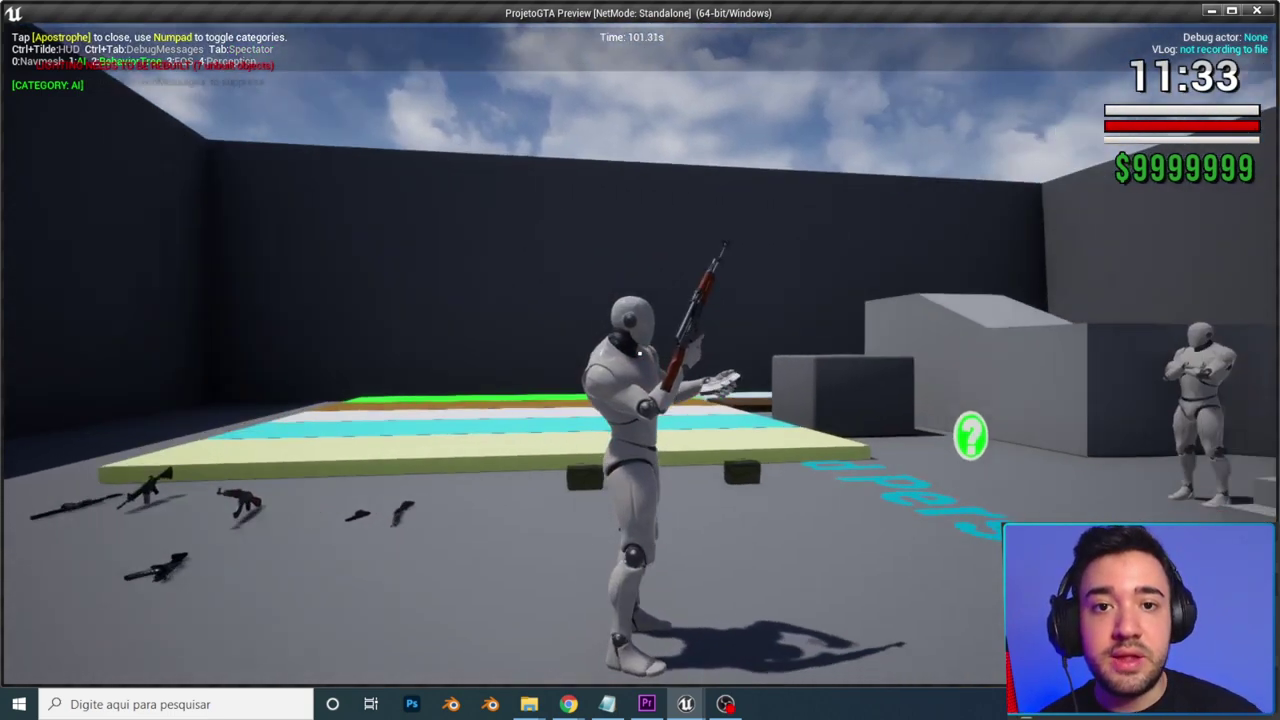
{"action": "key", "text": "apostrophe"}
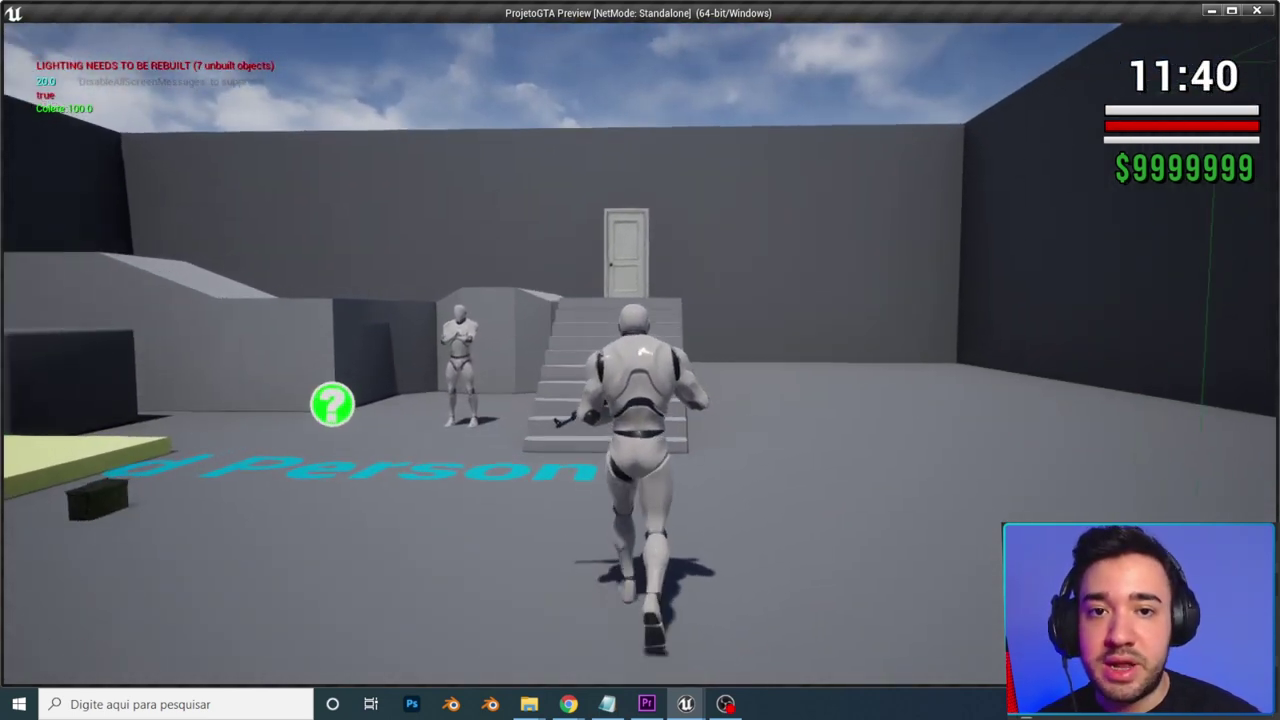
{"action": "key", "text": "Escape"}
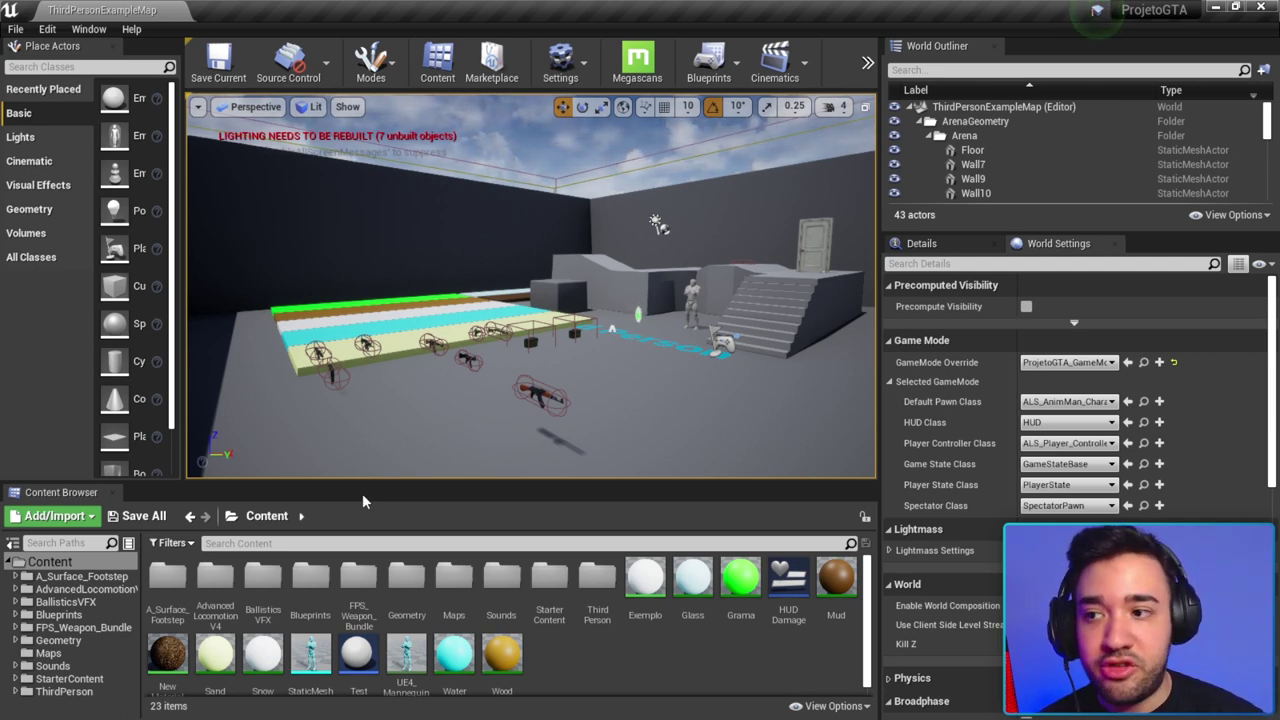
Step: In the Content Browser, browse FPS_Weapon_Bundle > Weapons > Meshes > Ka47 and open SK_KA47
{"action": "left_click_drag", "start_coordinate": [349, 483], "coordinate": [349, 439]}
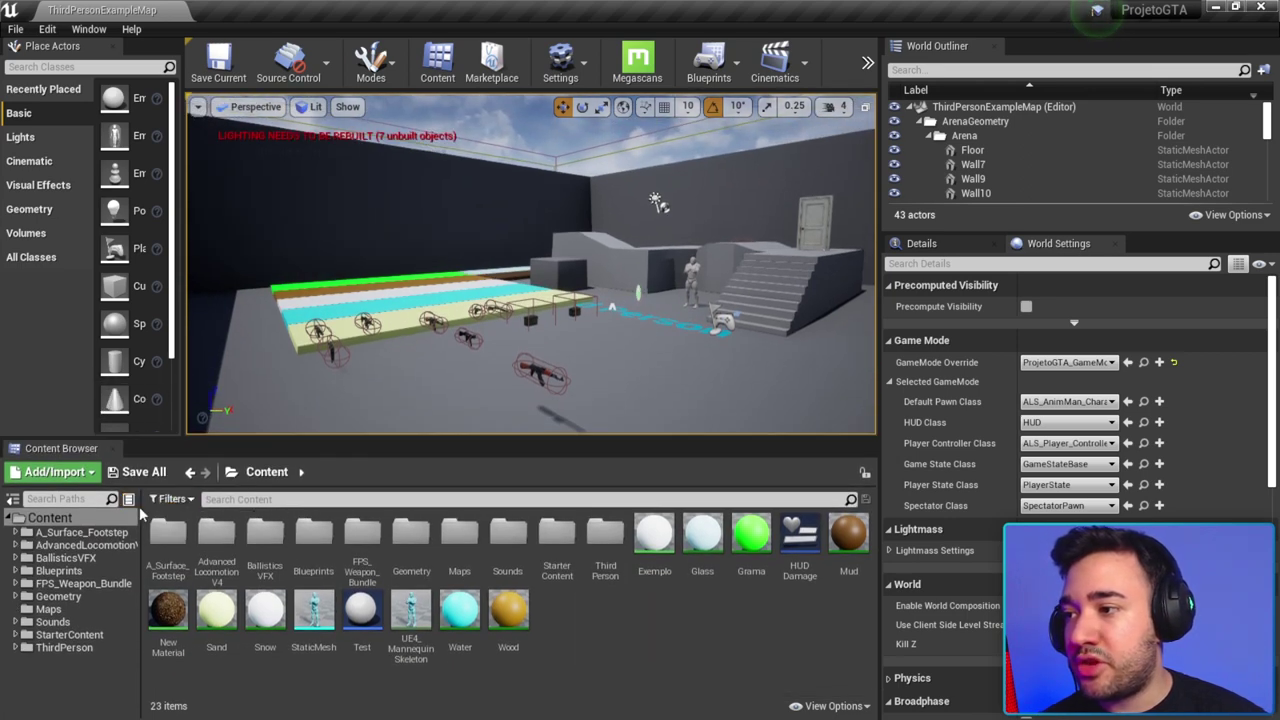
{"action": "left_click_drag", "start_coordinate": [141, 513], "coordinate": [196, 540]}
{"action": "left_click", "coordinate": [97, 586]}
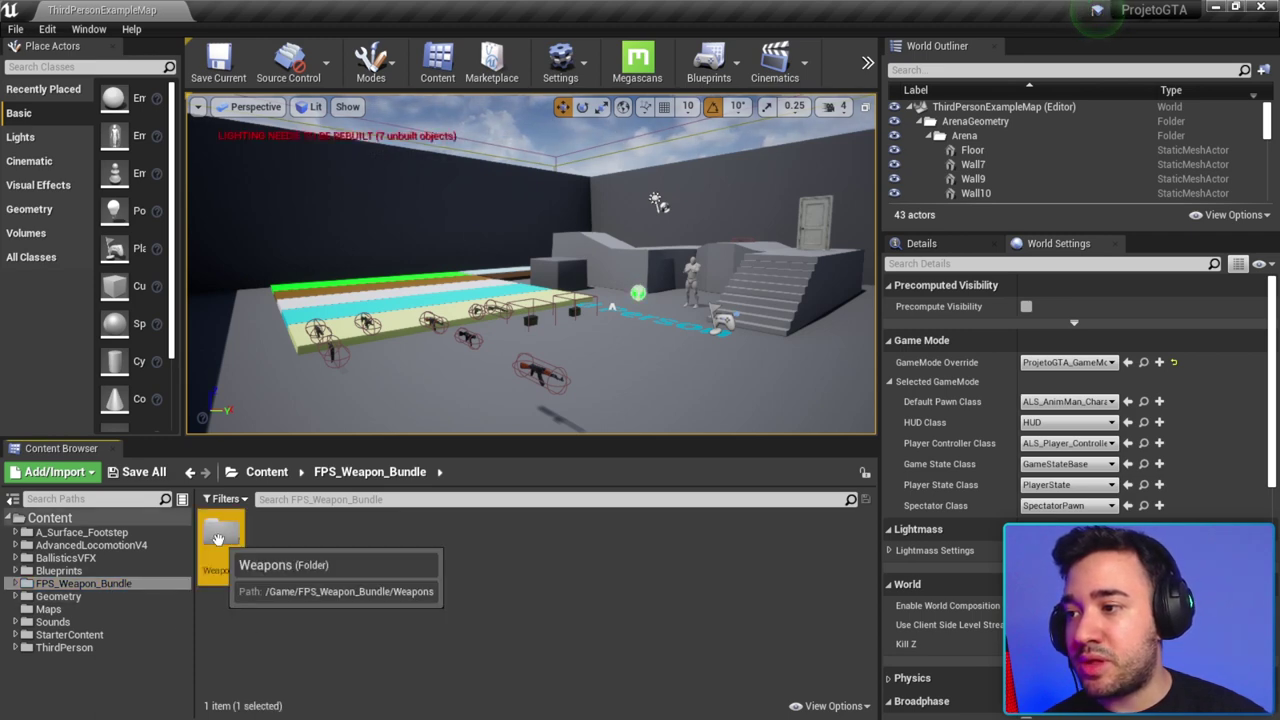
{"action": "double_click", "coordinate": [216, 539]}
{"action": "double_click", "coordinate": [267, 535]}
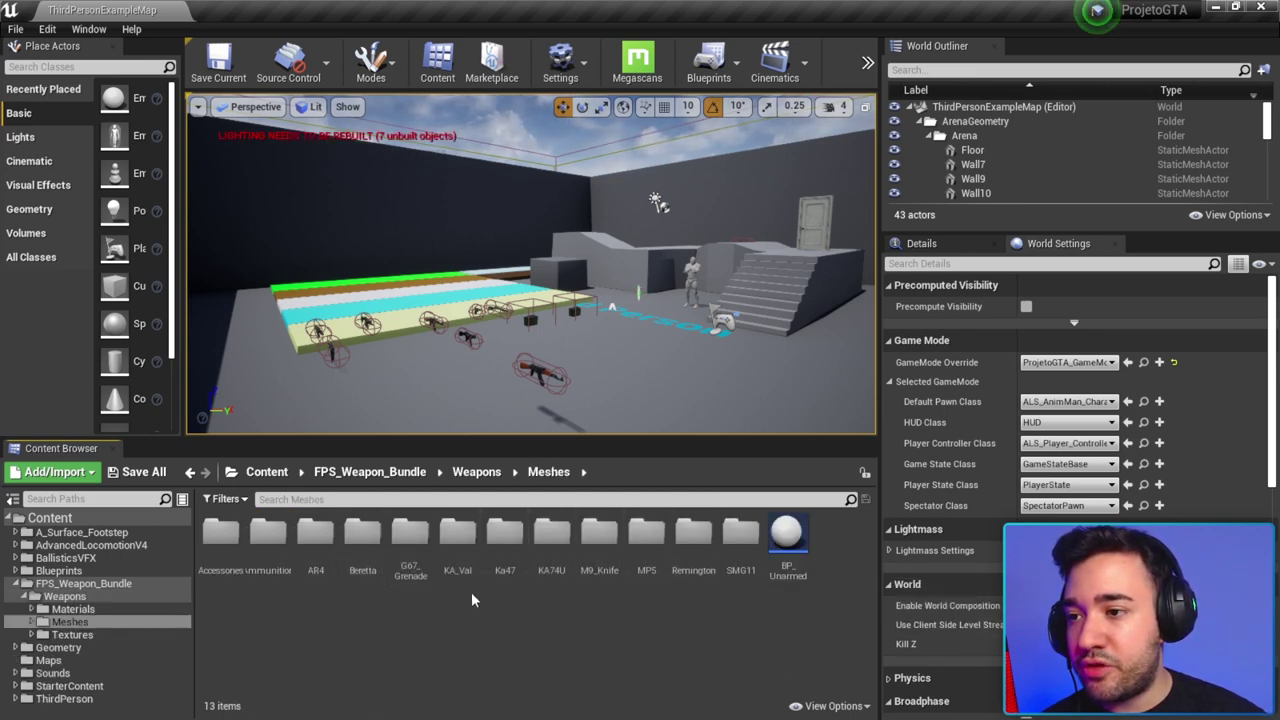
{"action": "double_click", "coordinate": [509, 541]}
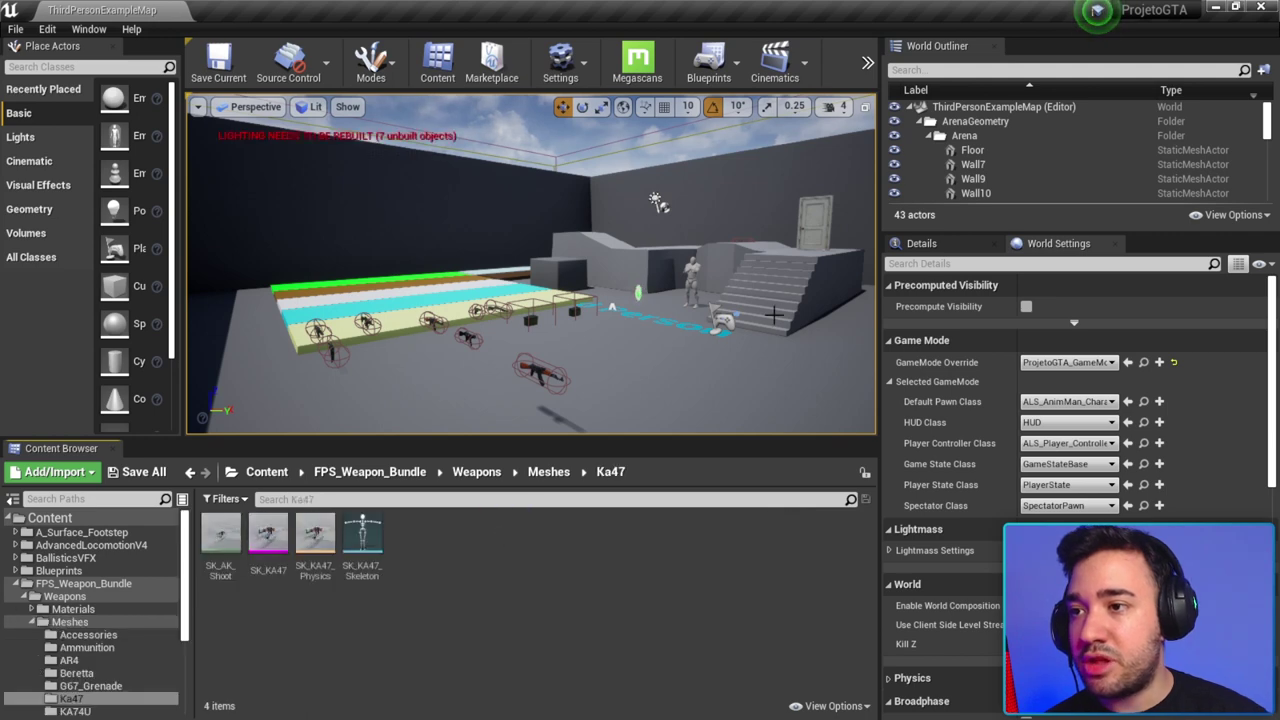
{"action": "key", "text": "f"}
{"action": "scroll", "coordinate": [546, 267], "scroll_direction": "down", "scroll_amount": 3}
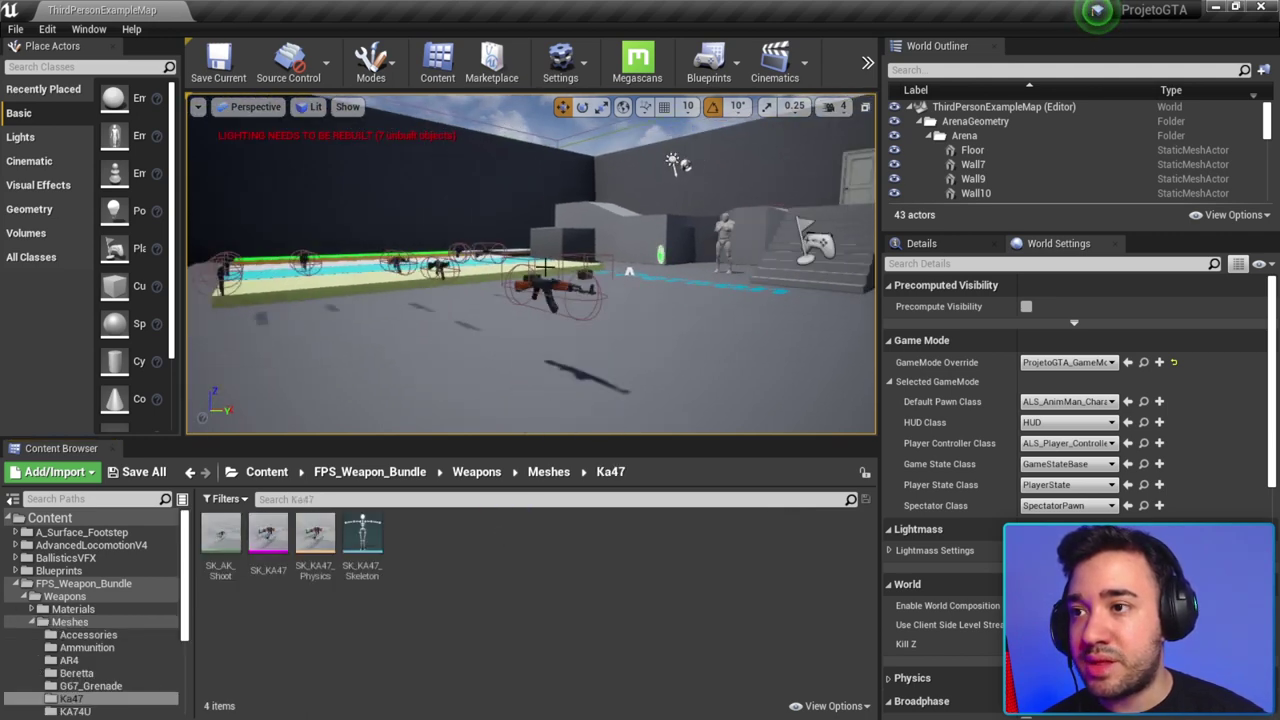
{"action": "left_click", "coordinate": [280, 535]}
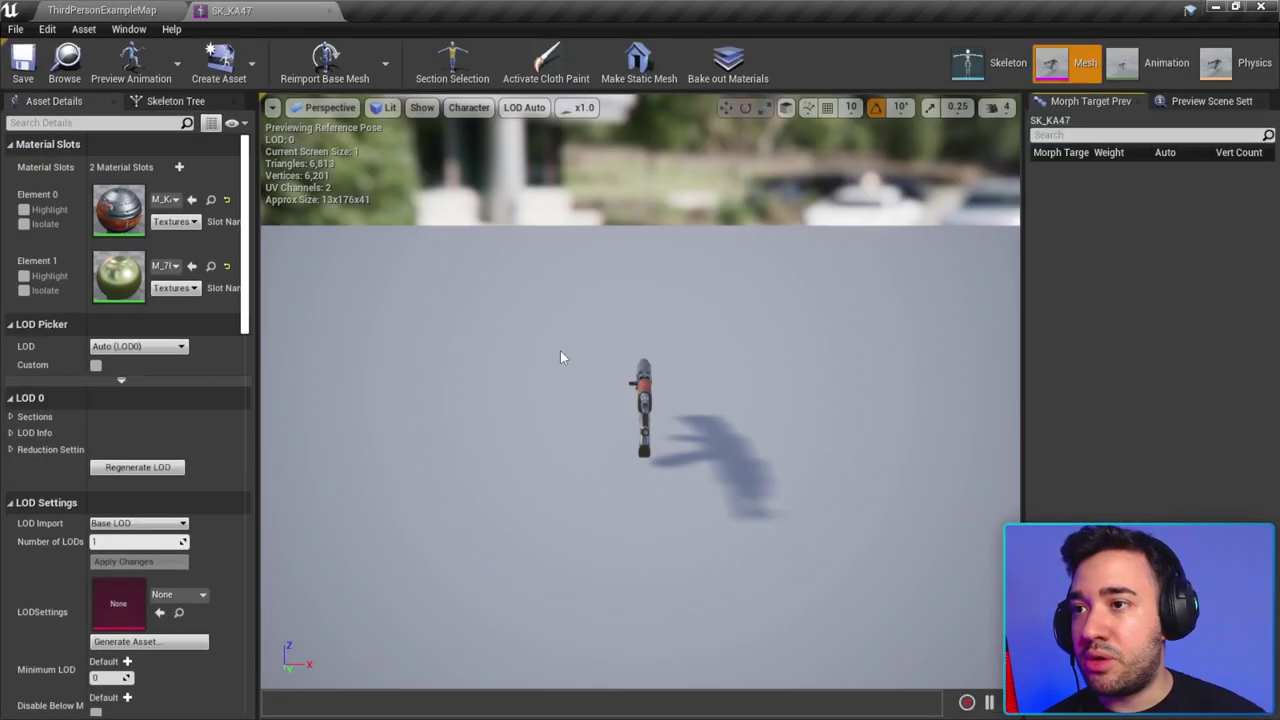
Step: Select the b_gun_mag bone in the SK_KA47 Skeleton Tree
{"action": "left_click_drag", "start_coordinate": [561, 357], "coordinate": [470, 260]}
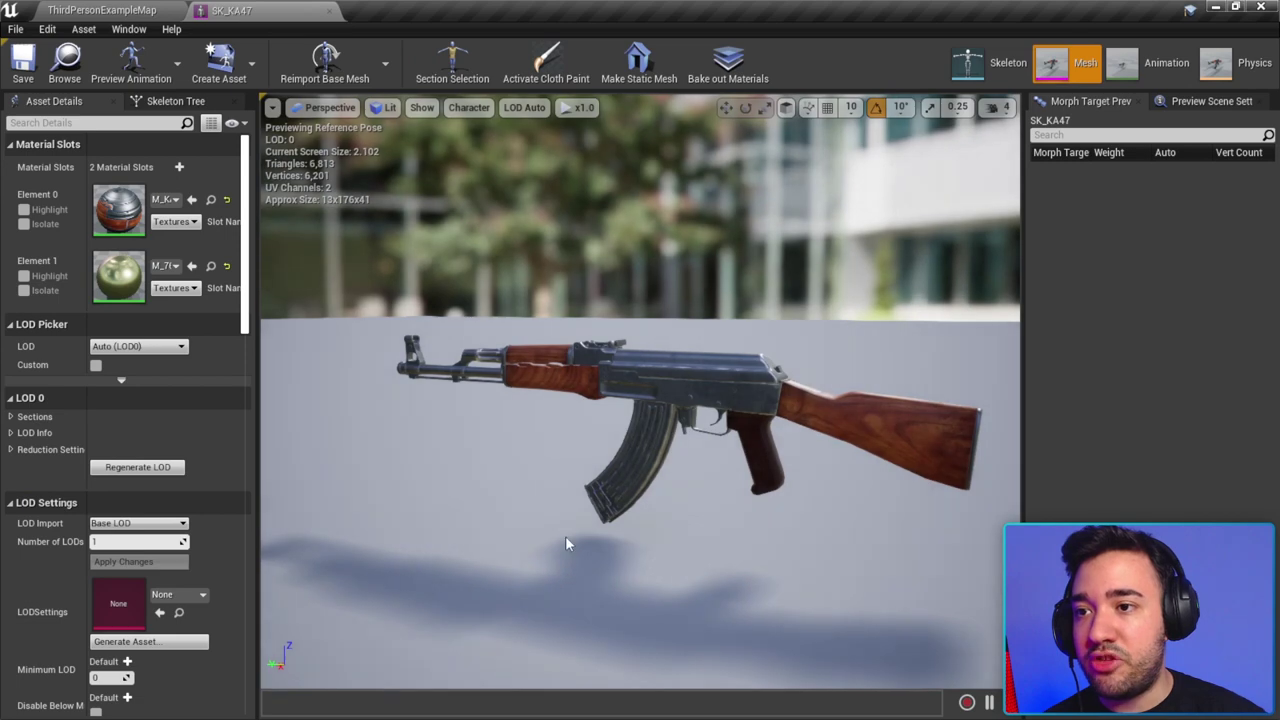
{"action": "left_click_drag", "start_coordinate": [565, 543], "coordinate": [831, 397]}
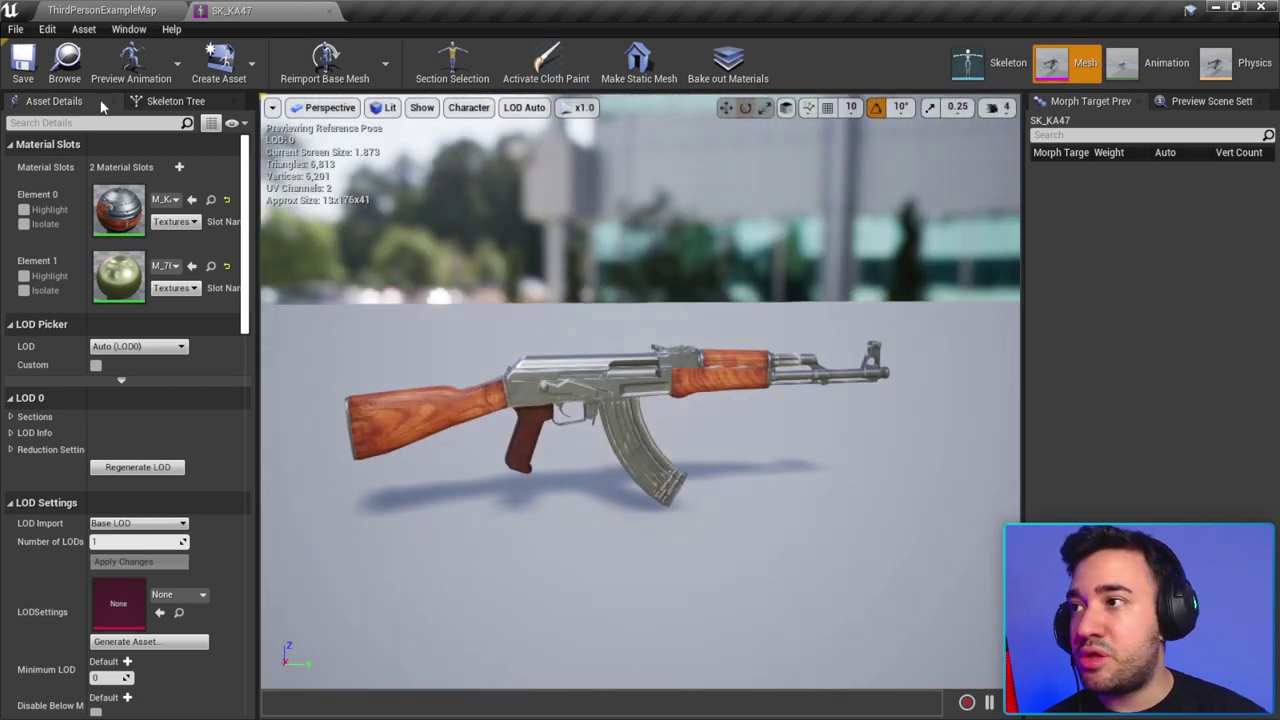
{"action": "left_click", "coordinate": [160, 102]}
{"action": "left_click_drag", "start_coordinate": [258, 139], "coordinate": [346, 160]}
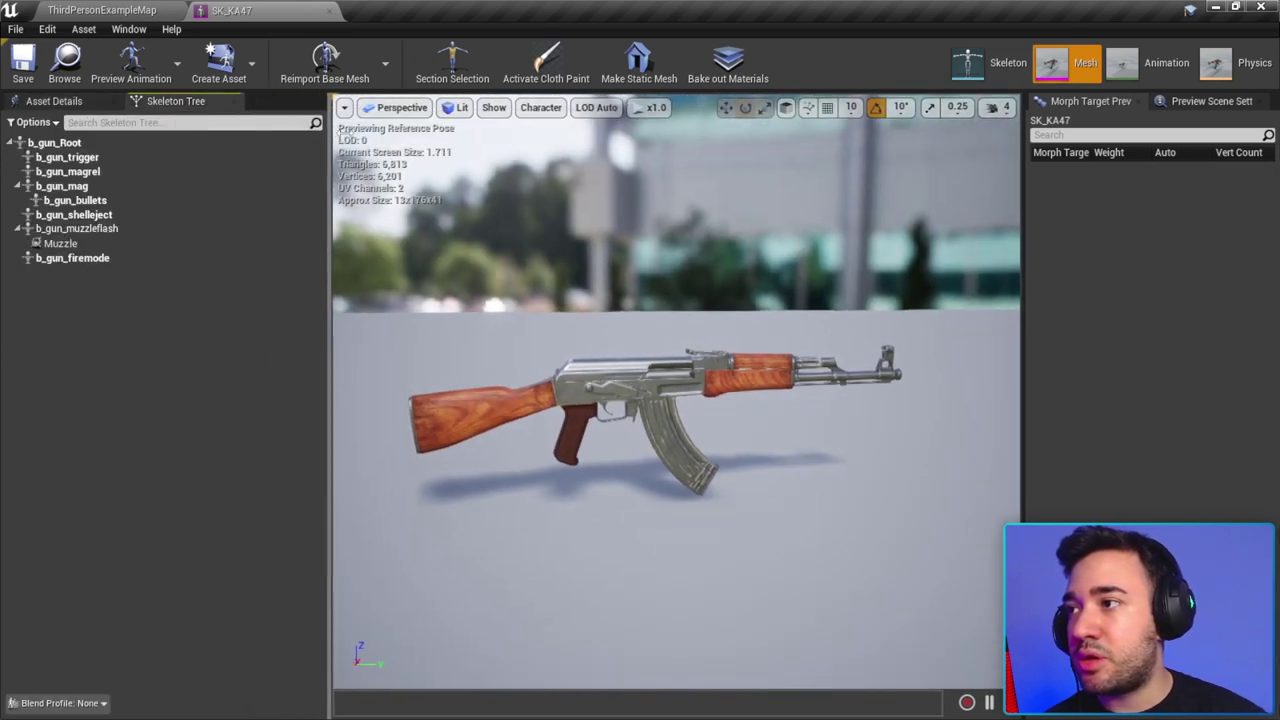
{"action": "left_click", "coordinate": [60, 187]}
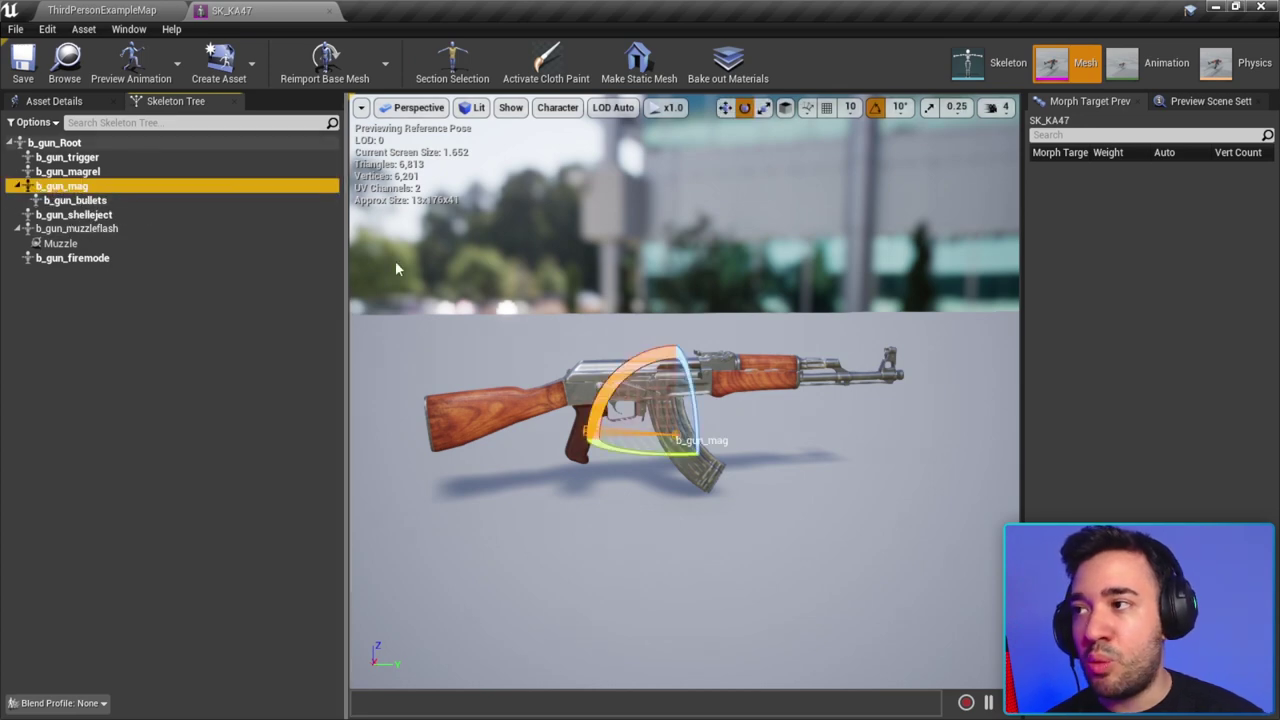
Step: With the translate gizmo, pull the magazine down along Z and slide it back in
{"action": "left_click_drag", "start_coordinate": [730, 342], "coordinate": [730, 300]}
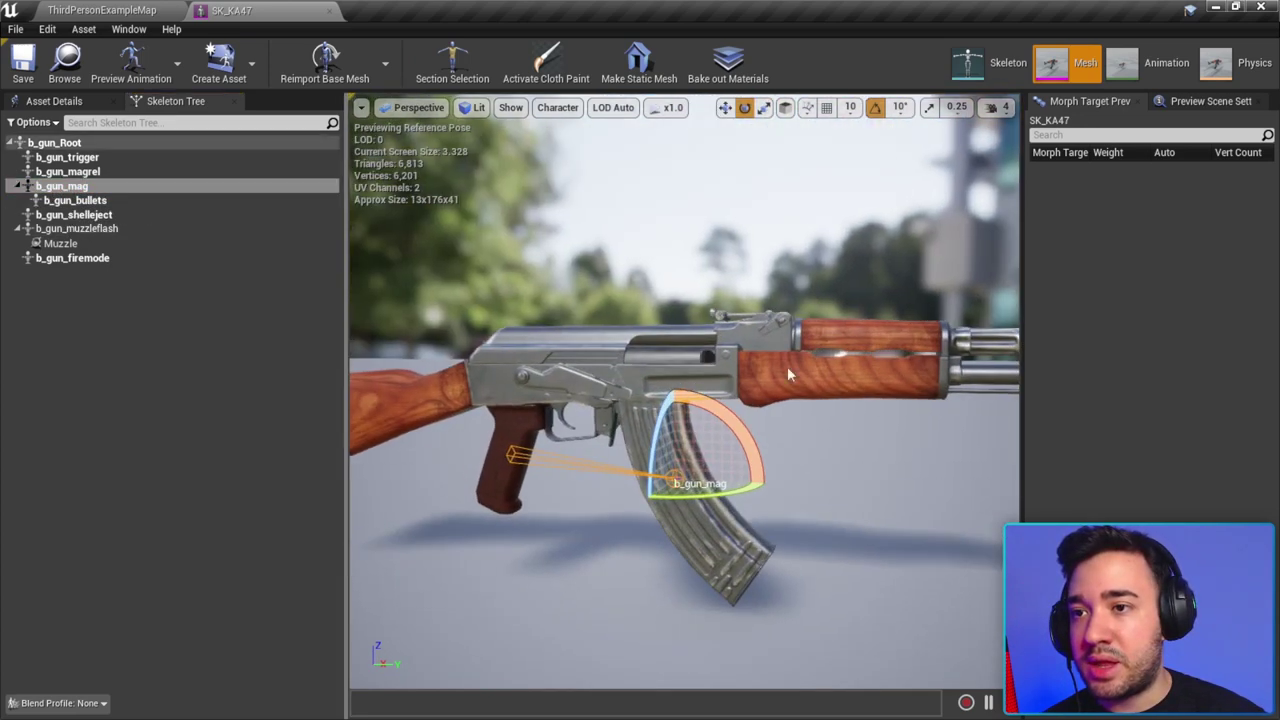
{"action": "key", "text": "w"}
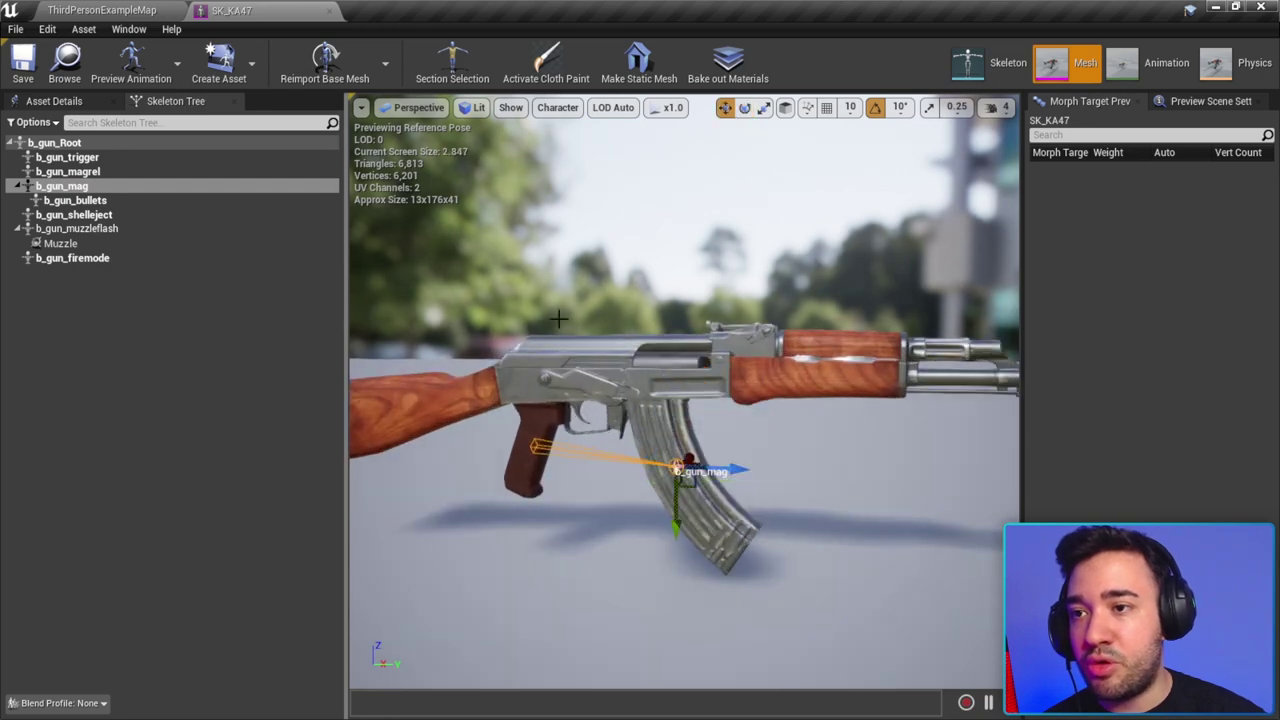
{"action": "left_click_drag", "start_coordinate": [681, 521], "coordinate": [570, 533]}
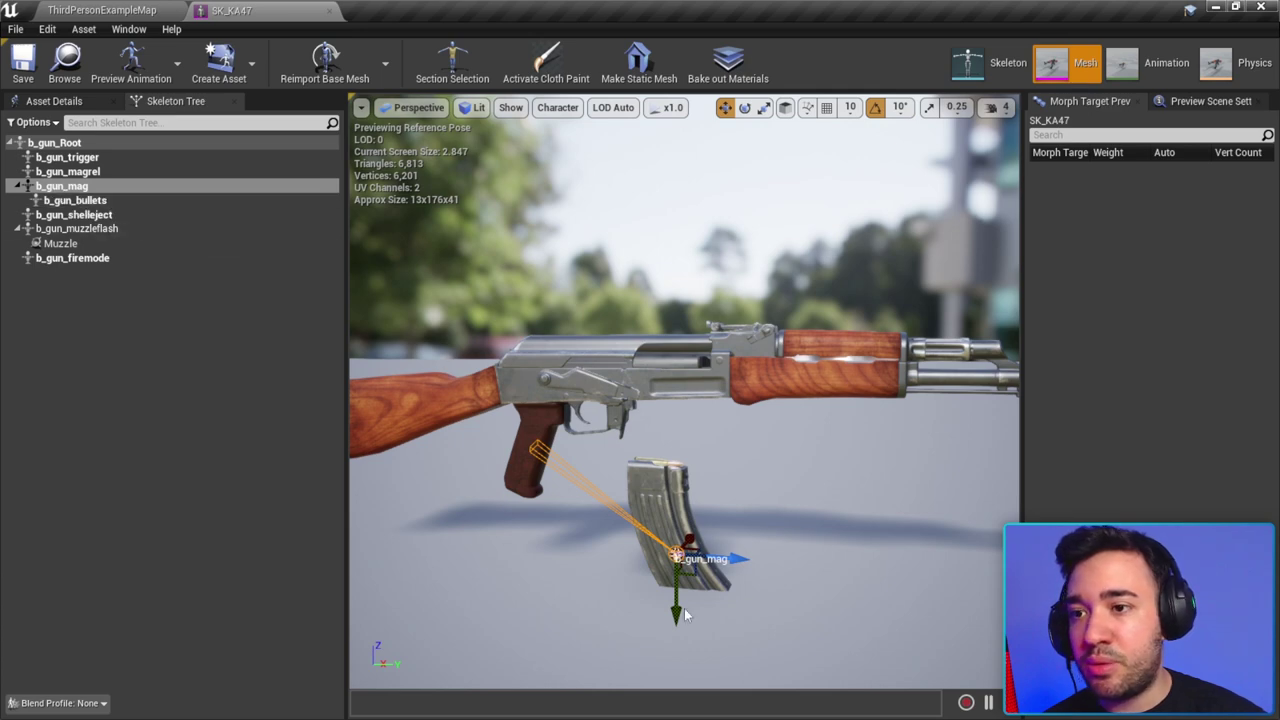
{"action": "left_click_drag", "start_coordinate": [672, 617], "coordinate": [662, 407]}
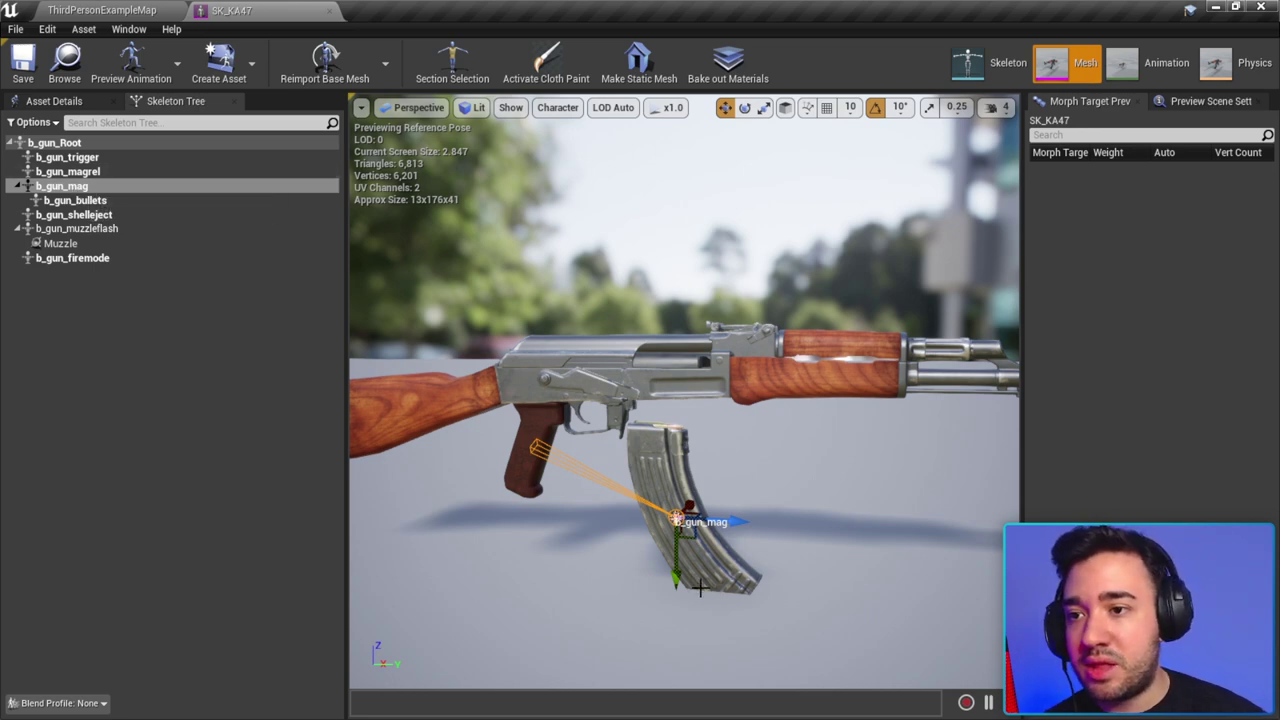
{"action": "mouse_move", "coordinate": [700, 590]}
{"action": "left_mouse_down"}
{"action": "mouse_move", "coordinate": [697, 530]}
{"action": "mouse_move", "coordinate": [697, 552]}
{"action": "left_mouse_up"}
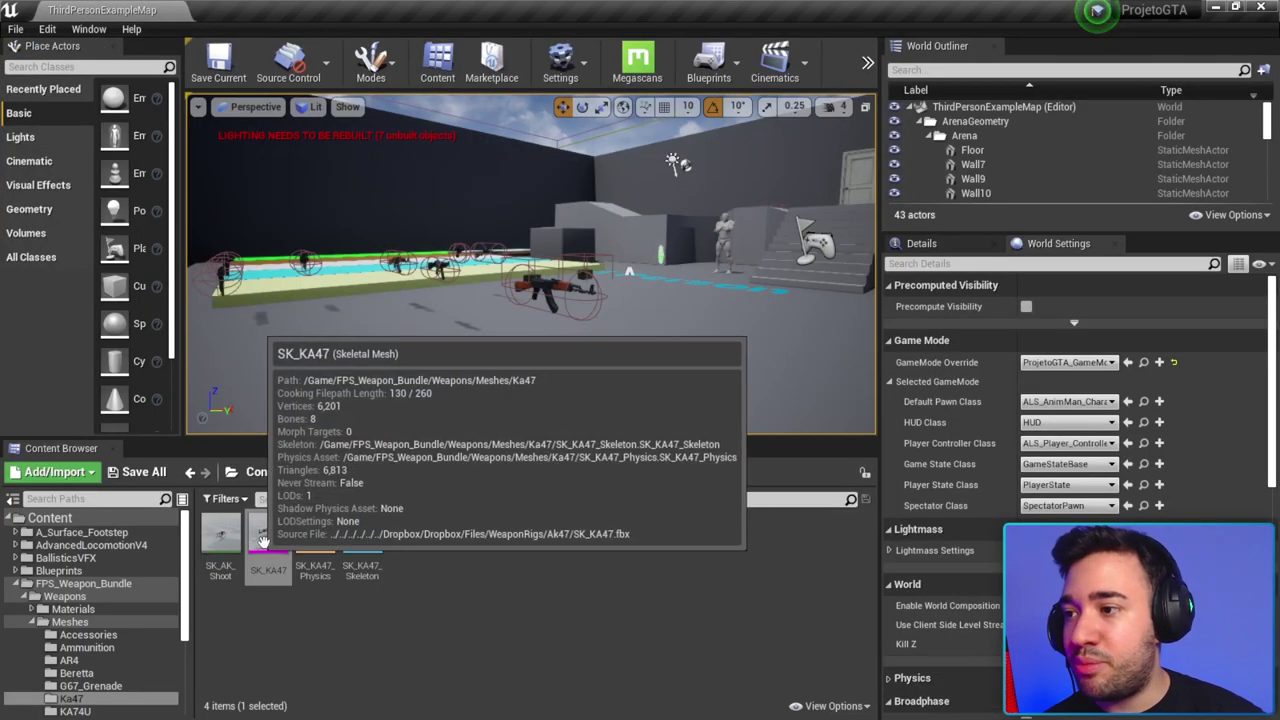
Step: Export the SK_KA47 asset as SK_KA47.FBX to the F:\Armas folder
{"action": "right_click", "coordinate": [268, 541]}
{"action": "left_click", "coordinate": [271, 541]}
{"action": "right_click", "coordinate": [276, 541]}
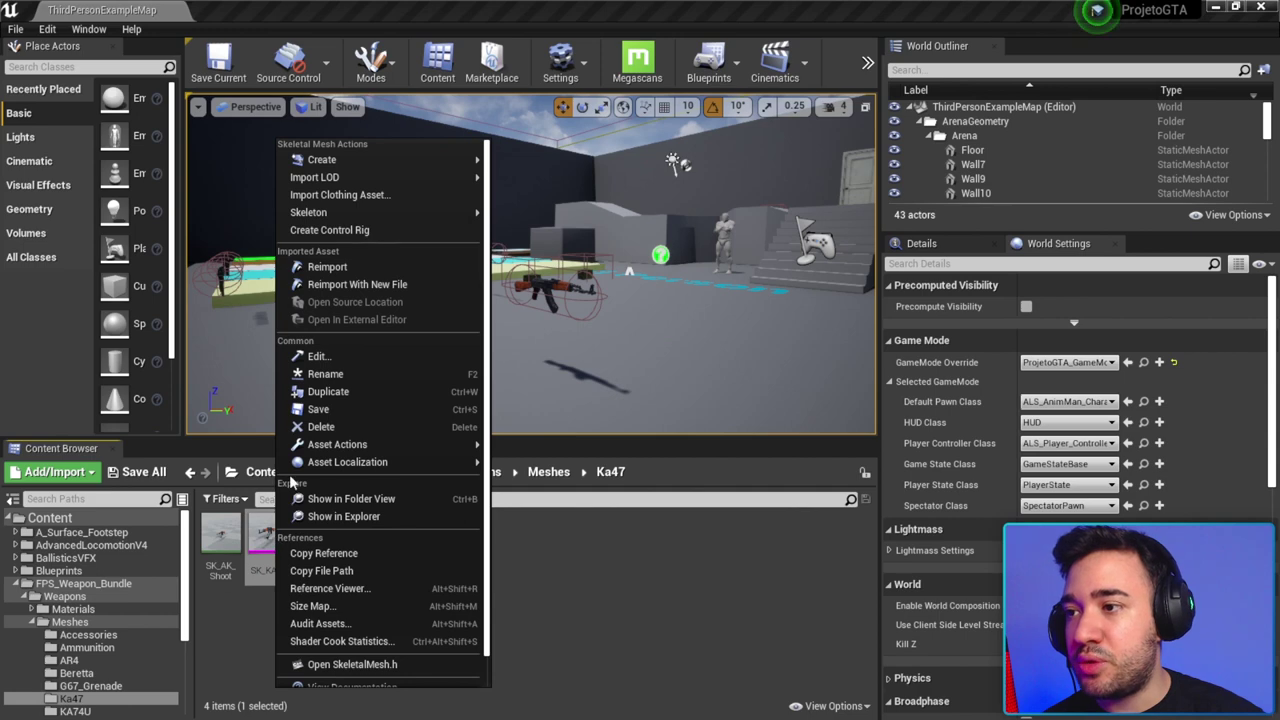
{"action": "mouse_move", "coordinate": [400, 444]}
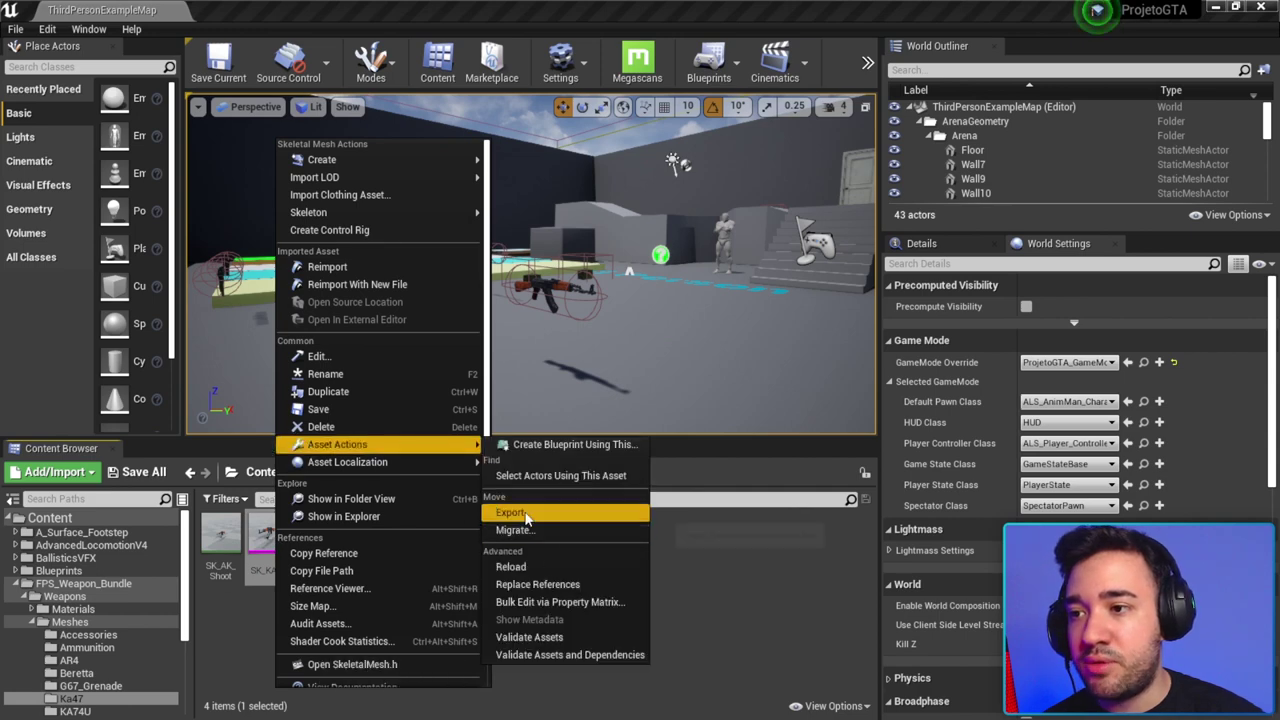
{"action": "left_click", "coordinate": [512, 512]}
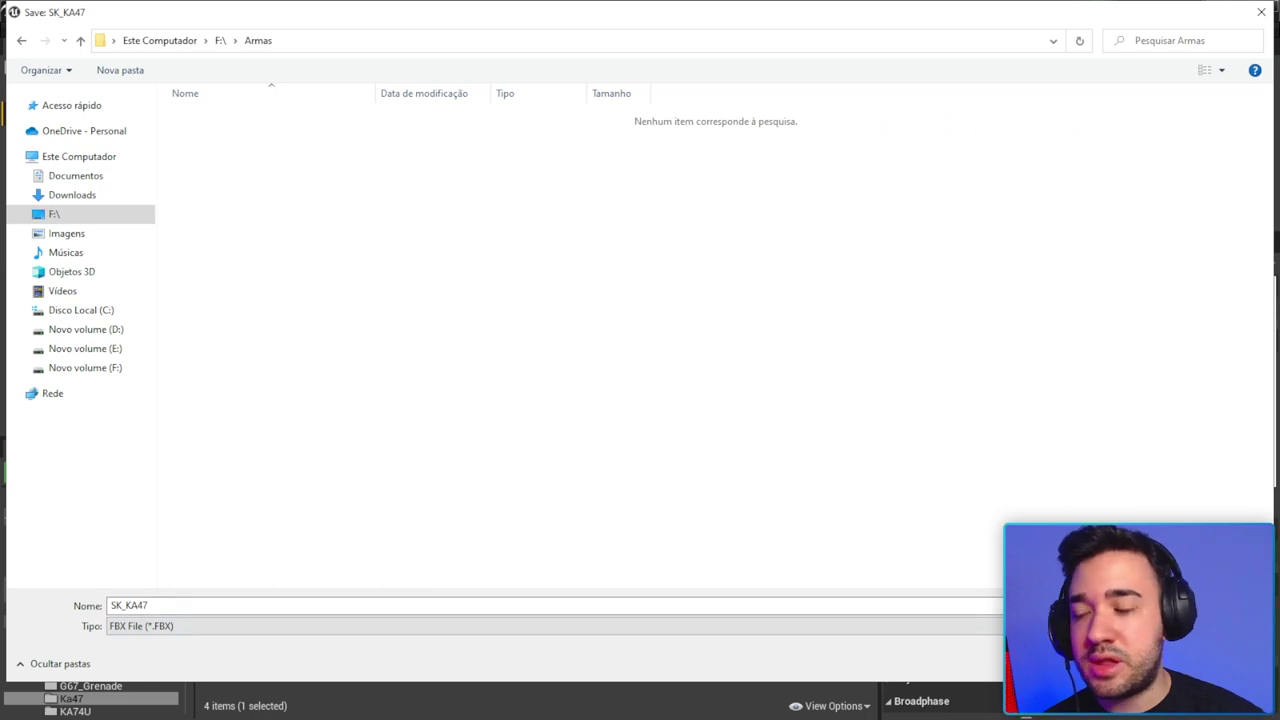
{"action": "key", "text": "Return"}
Step: Reset the FBX export options to defaults and run the export
{"action": "left_click", "coordinate": [792, 180]}
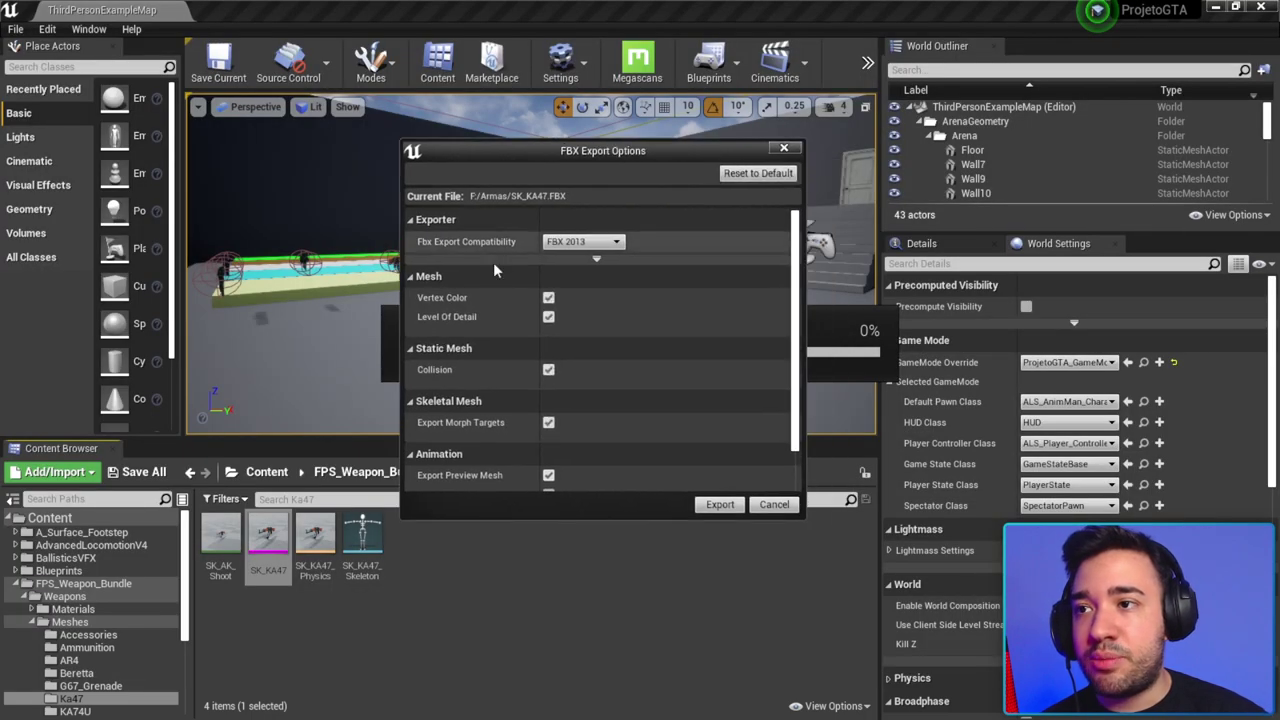
{"action": "scroll", "coordinate": [587, 353], "scroll_direction": "down", "scroll_amount": 1}
{"action": "scroll", "coordinate": [587, 353], "scroll_direction": "up", "scroll_amount": 1}
{"action": "scroll", "coordinate": [587, 353], "scroll_direction": "down", "scroll_amount": 2}
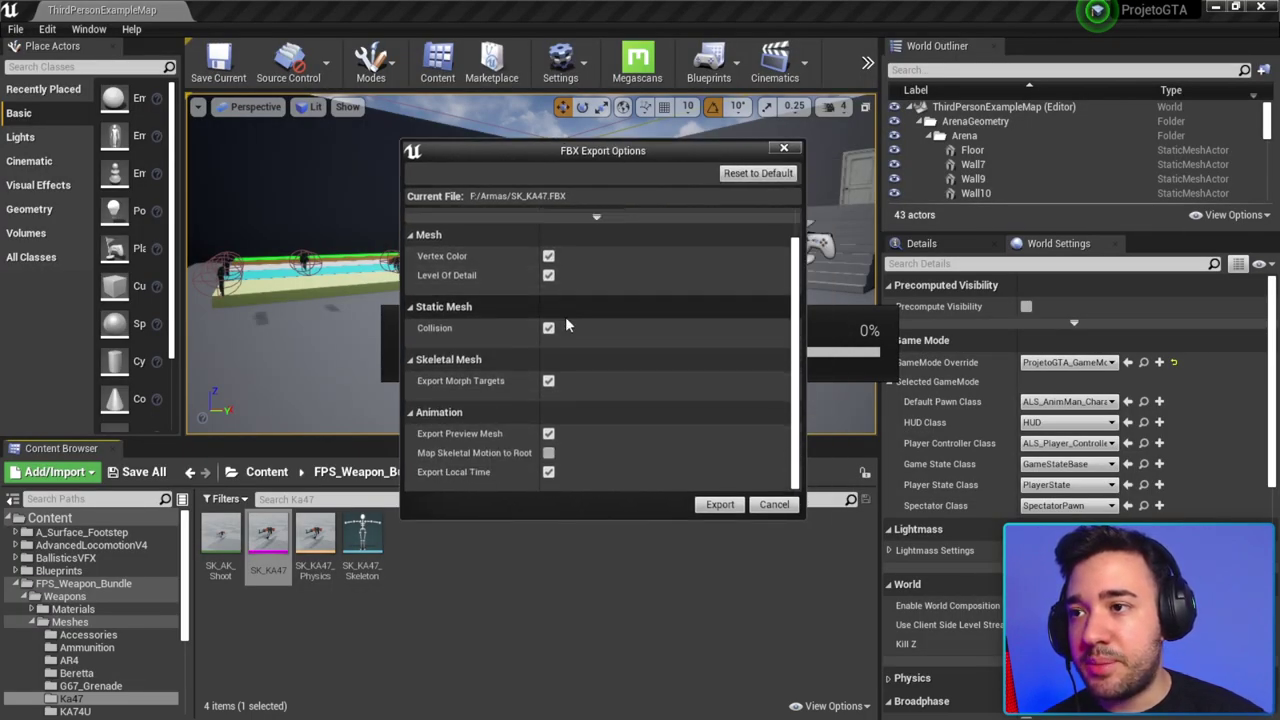
{"action": "scroll", "coordinate": [587, 353], "scroll_direction": "up", "scroll_amount": 2}
{"action": "left_click", "coordinate": [720, 504]}
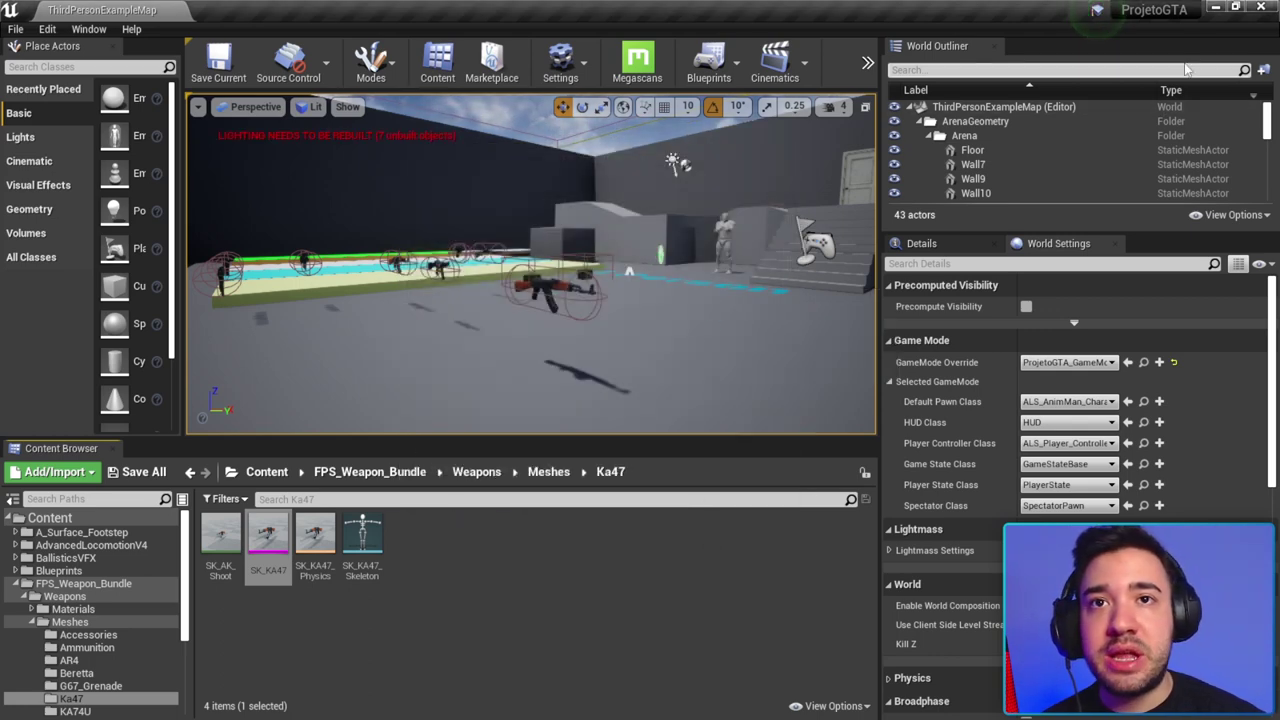
Step: Switch to Blender and delete the default camera, cube and light
{"action": "left_click", "coordinate": [1214, 9]}
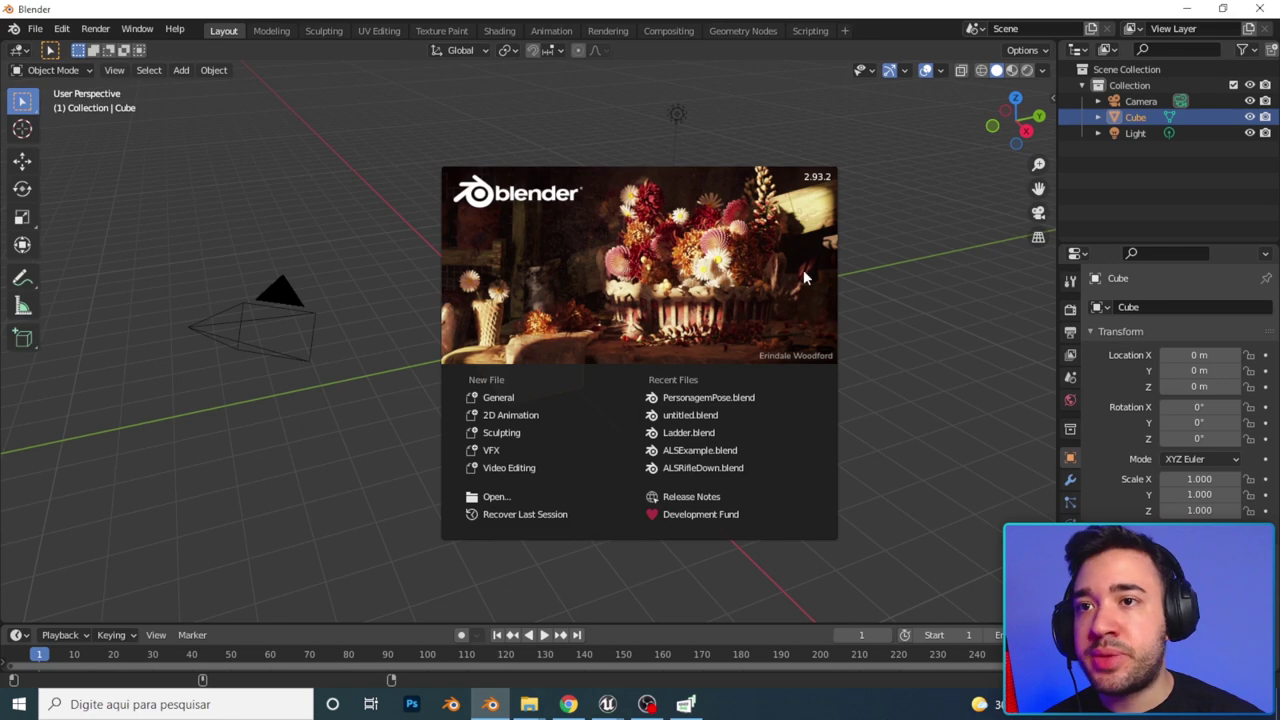
{"action": "left_click", "coordinate": [883, 320]}
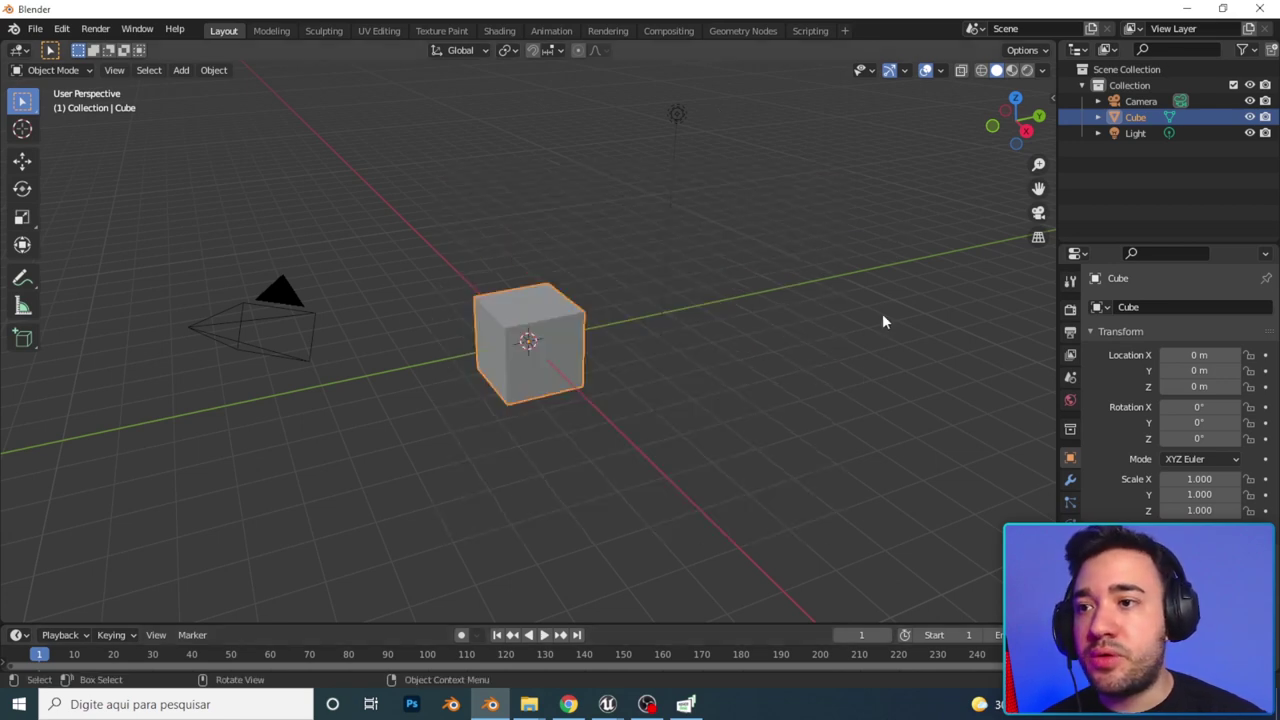
{"action": "mouse_move", "coordinate": [883, 320]}
{"action": "middle_mouse_down"}
{"action": "mouse_move", "coordinate": [520, 254]}
{"action": "mouse_move", "coordinate": [694, 266]}
{"action": "mouse_move", "coordinate": [640, 285]}
{"action": "middle_mouse_up"}
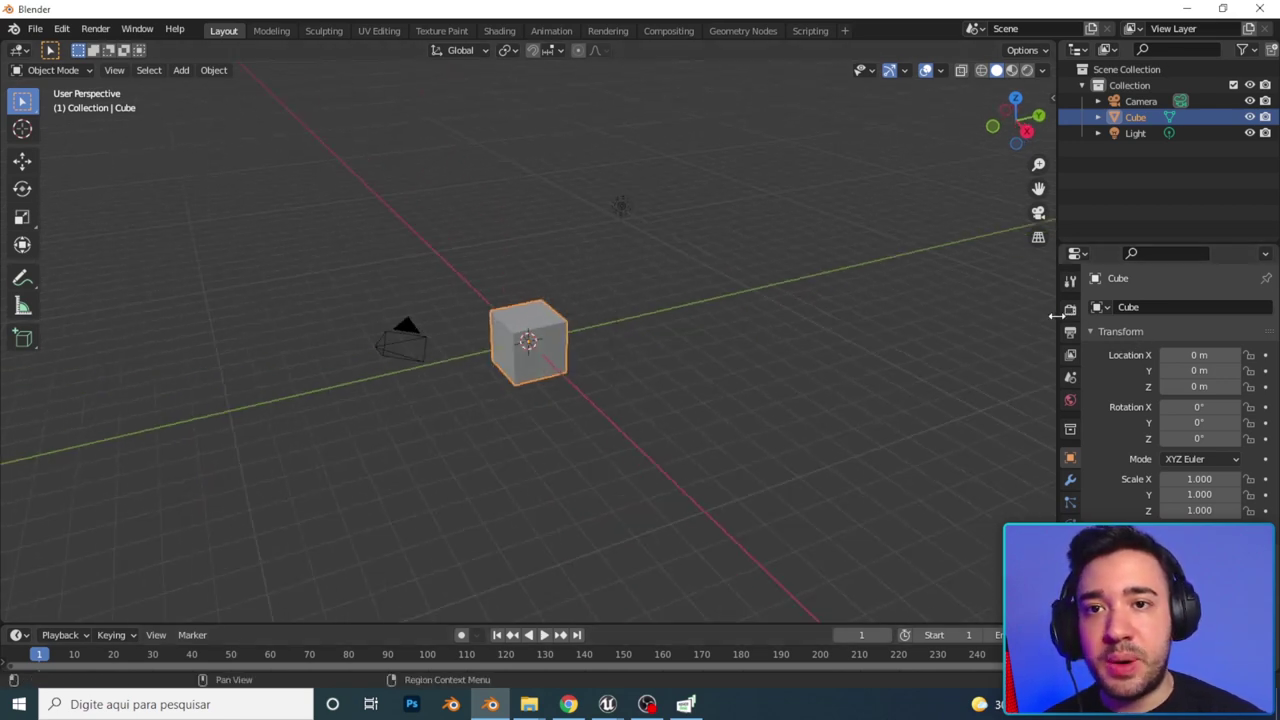
{"action": "left_click_drag", "start_coordinate": [1055, 316], "coordinate": [821, 300]}
{"action": "key", "text": "a"}
{"action": "key", "text": "Delete"}
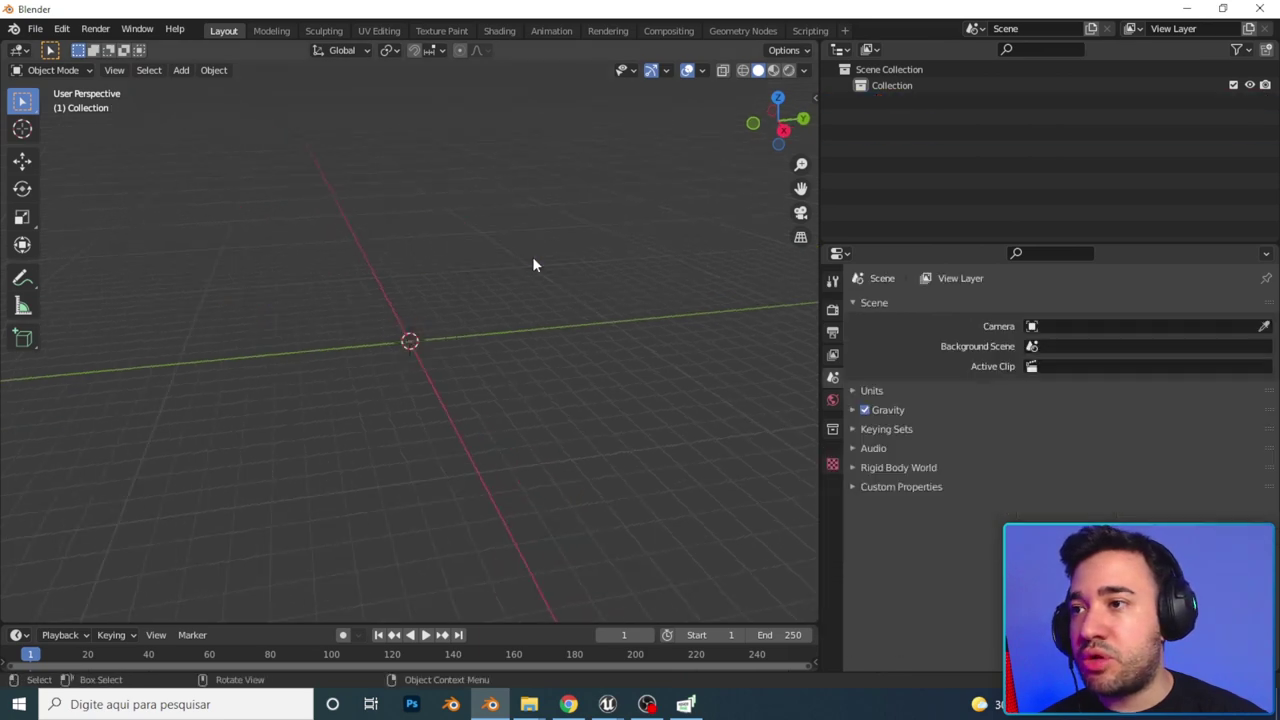
{"action": "middle_click_drag", "start_coordinate": [326, 266], "coordinate": [372, 266]}
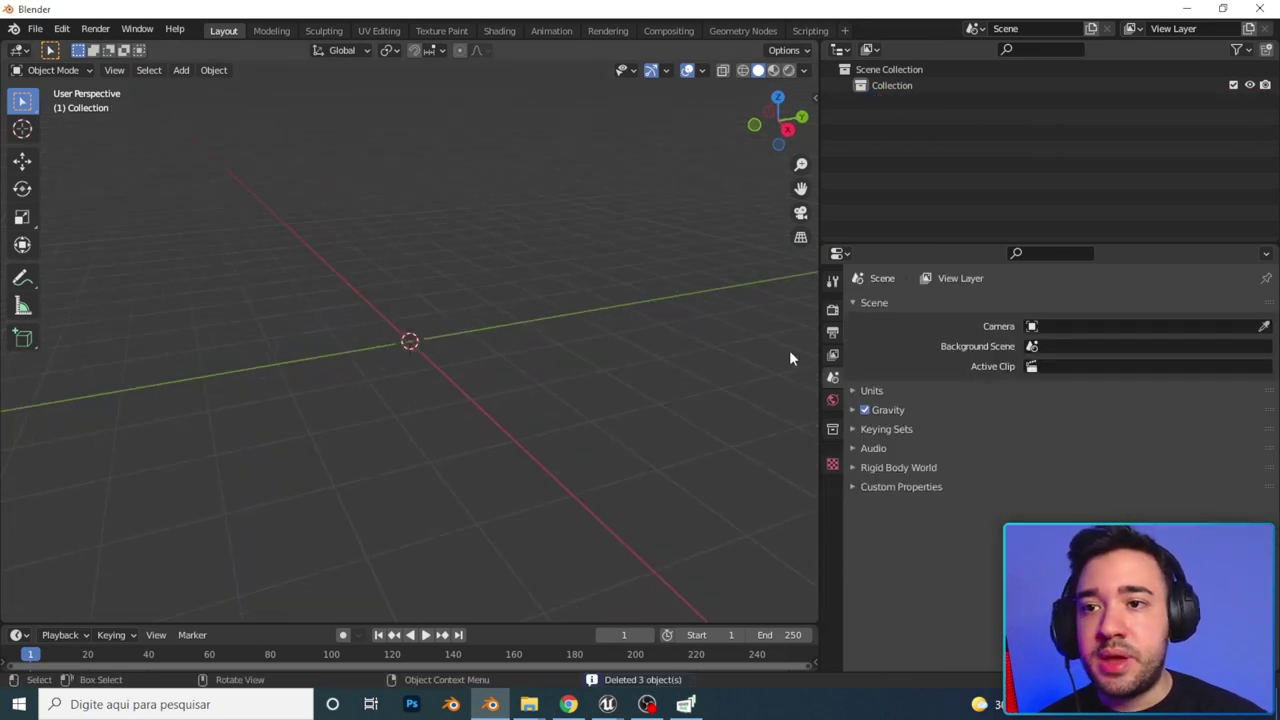
Step: Set the scene Unit Scale to 0.01 and turn on Separate Units
{"action": "mouse_move", "coordinate": [820, 345]}
{"action": "left_mouse_down"}
{"action": "mouse_move", "coordinate": [757, 343]}
{"action": "mouse_move", "coordinate": [773, 343]}
{"action": "left_mouse_up"}
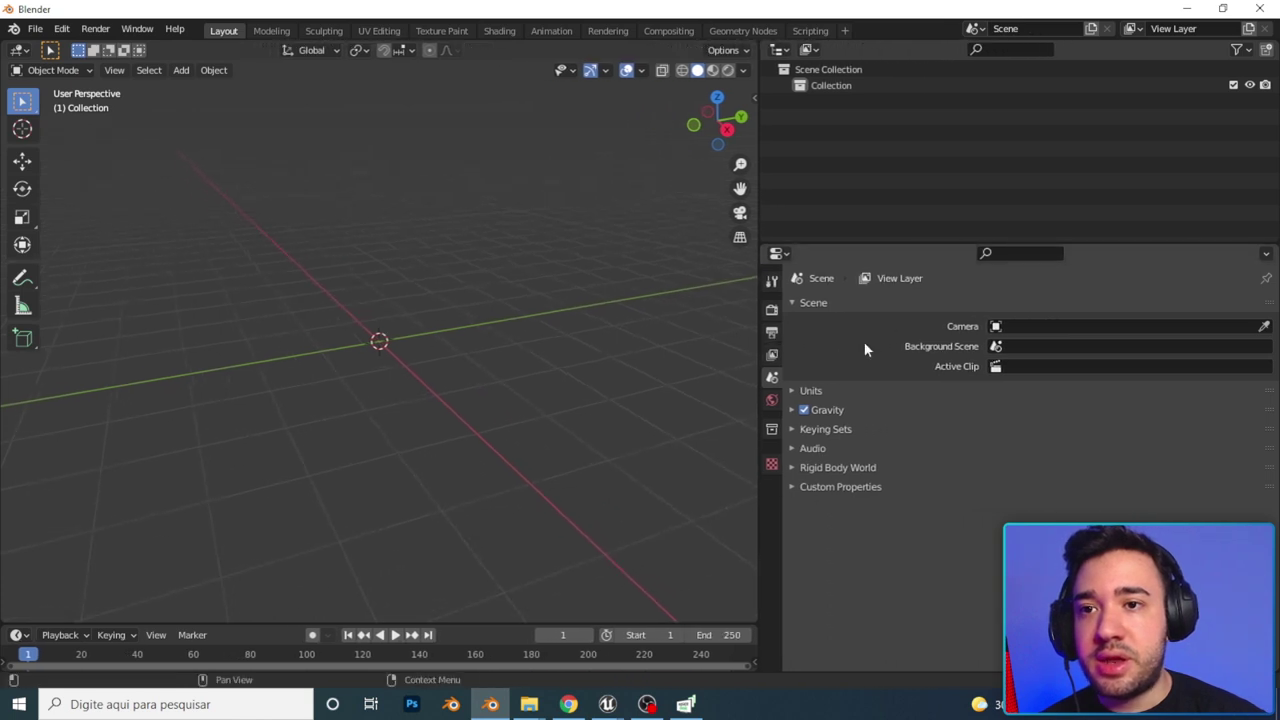
{"action": "left_click_drag", "start_coordinate": [829, 230], "coordinate": [825, 140]}
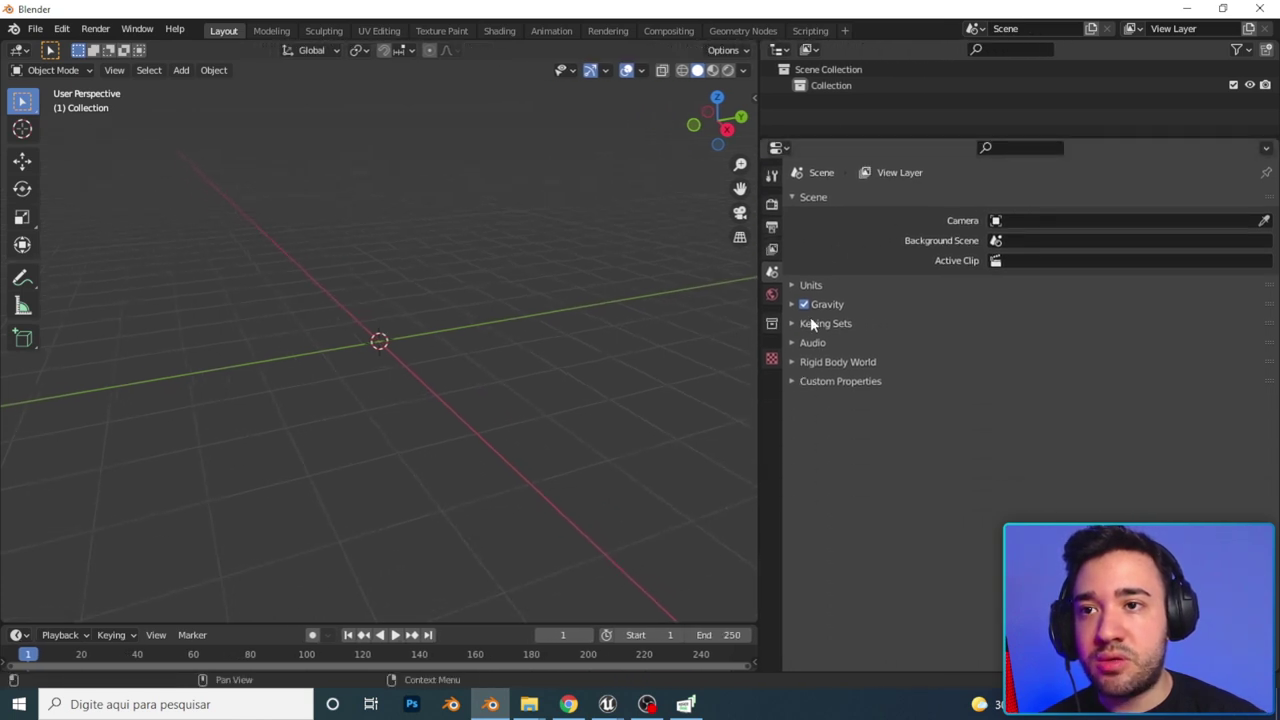
{"action": "left_click", "coordinate": [809, 285]}
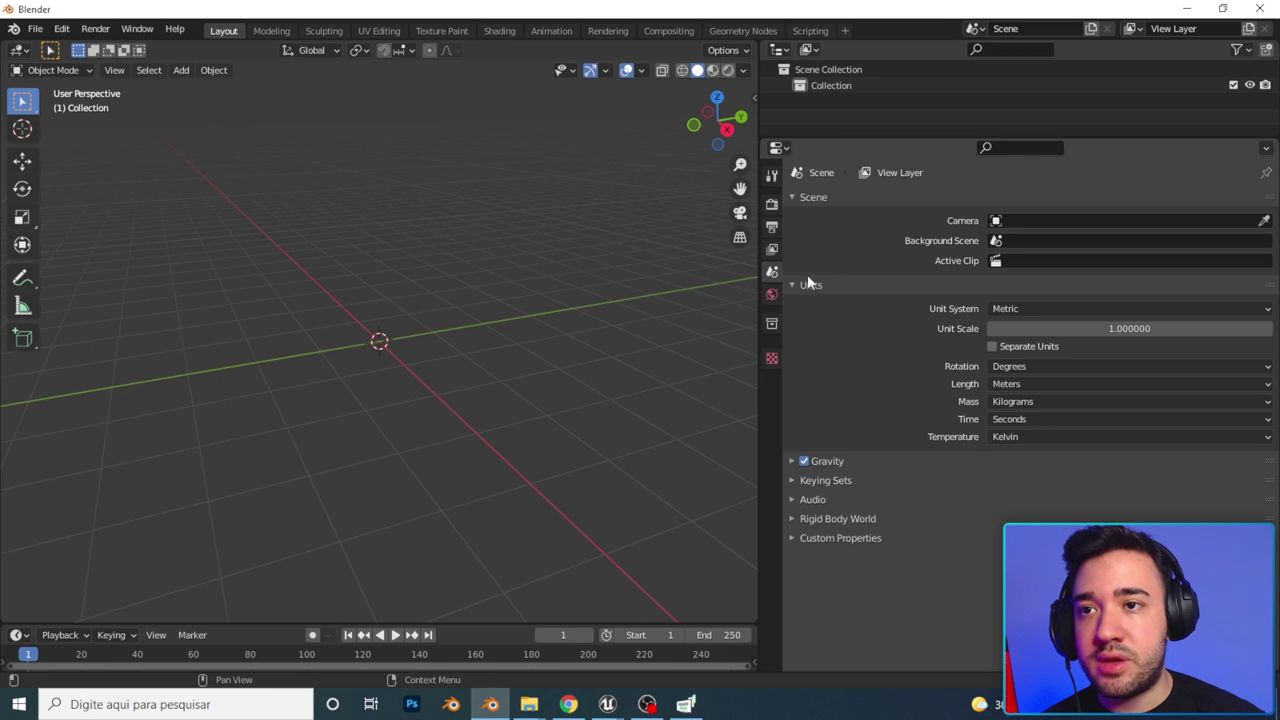
{"action": "left_click", "coordinate": [1085, 332]}
{"action": "type", "text": "0.010000"}
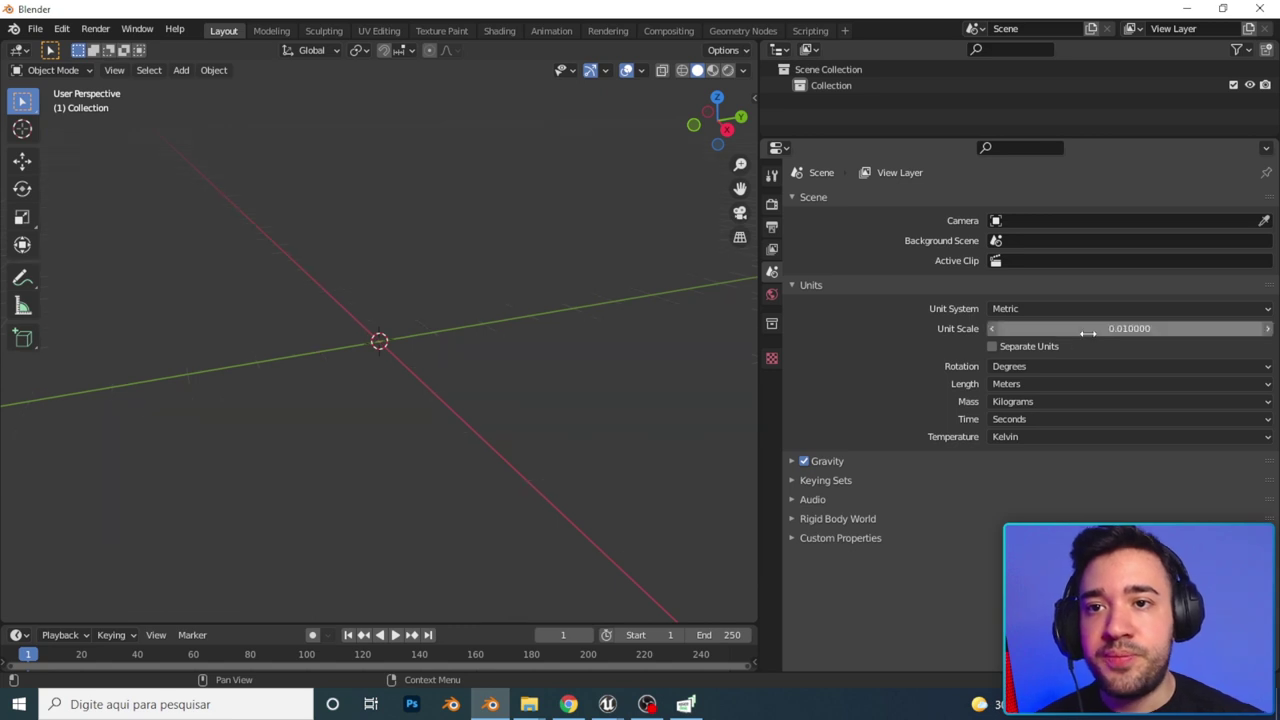
{"action": "key", "text": "Return"}
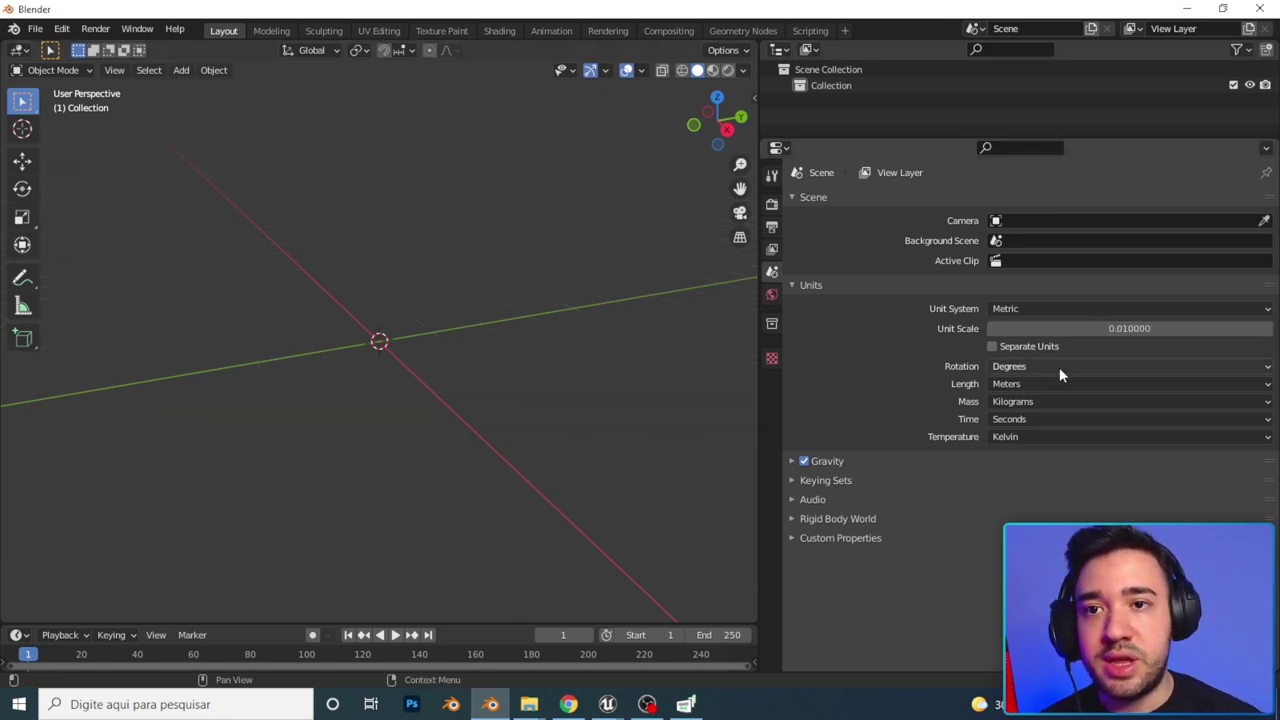
{"action": "left_click", "coordinate": [992, 346]}
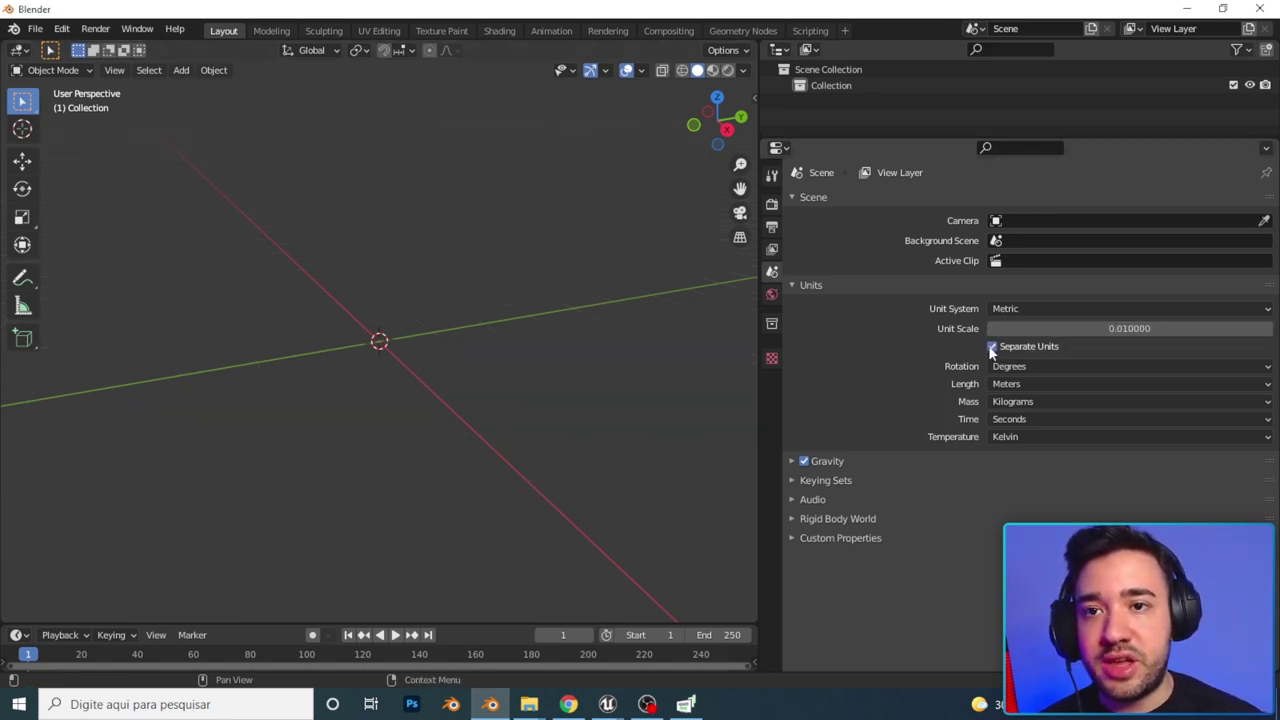
Step: Check the viewport overlay settings and open the File > Import menu
{"action": "left_click", "coordinate": [641, 70]}
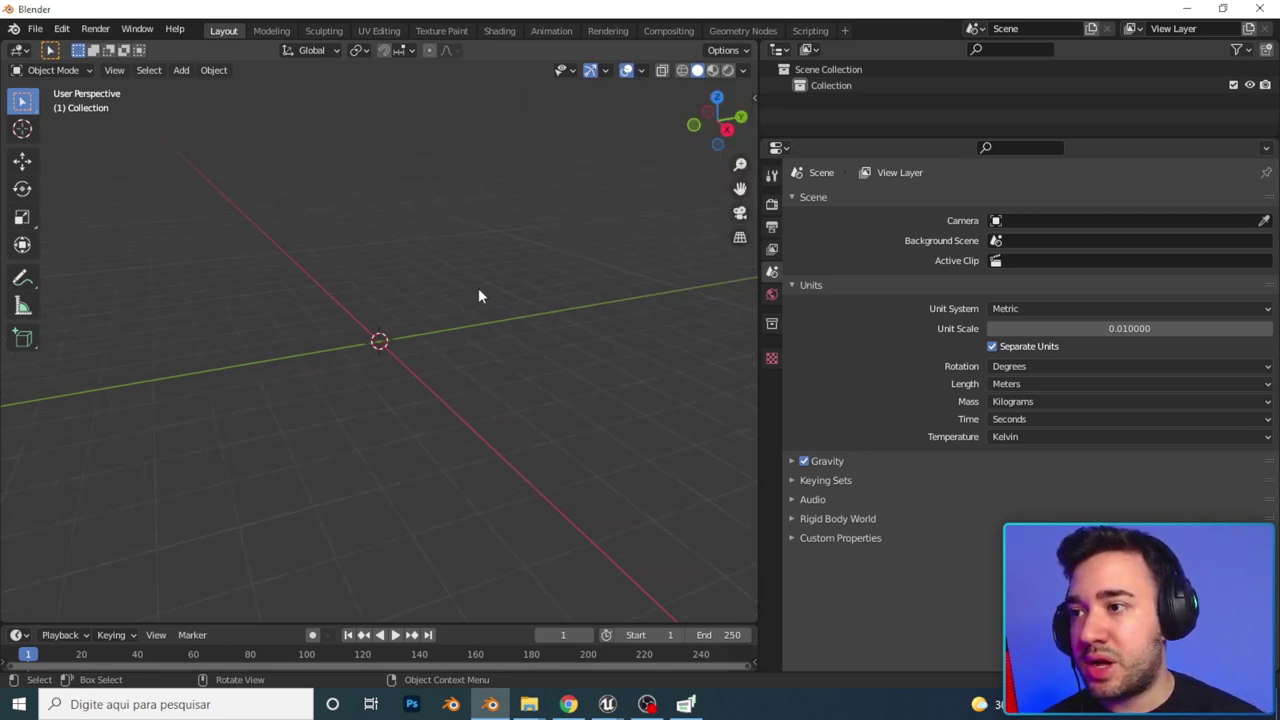
{"action": "middle_click_drag", "start_coordinate": [583, 345], "coordinate": [583, 388], "text": "shift"}
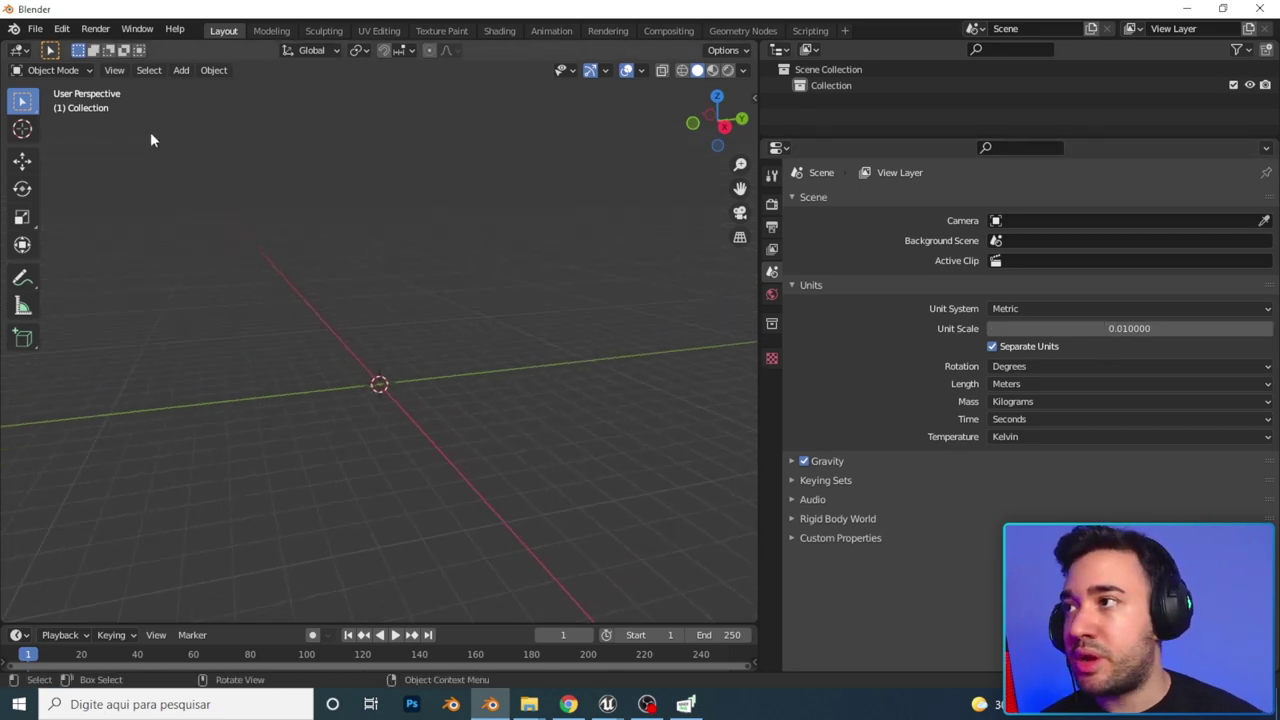
{"action": "left_click", "coordinate": [35, 29]}
Step: Import SK_KA47.FBX from F:\Armas and select the rifle mesh SK_KA47.001
{"action": "mouse_move", "coordinate": [80, 245]}
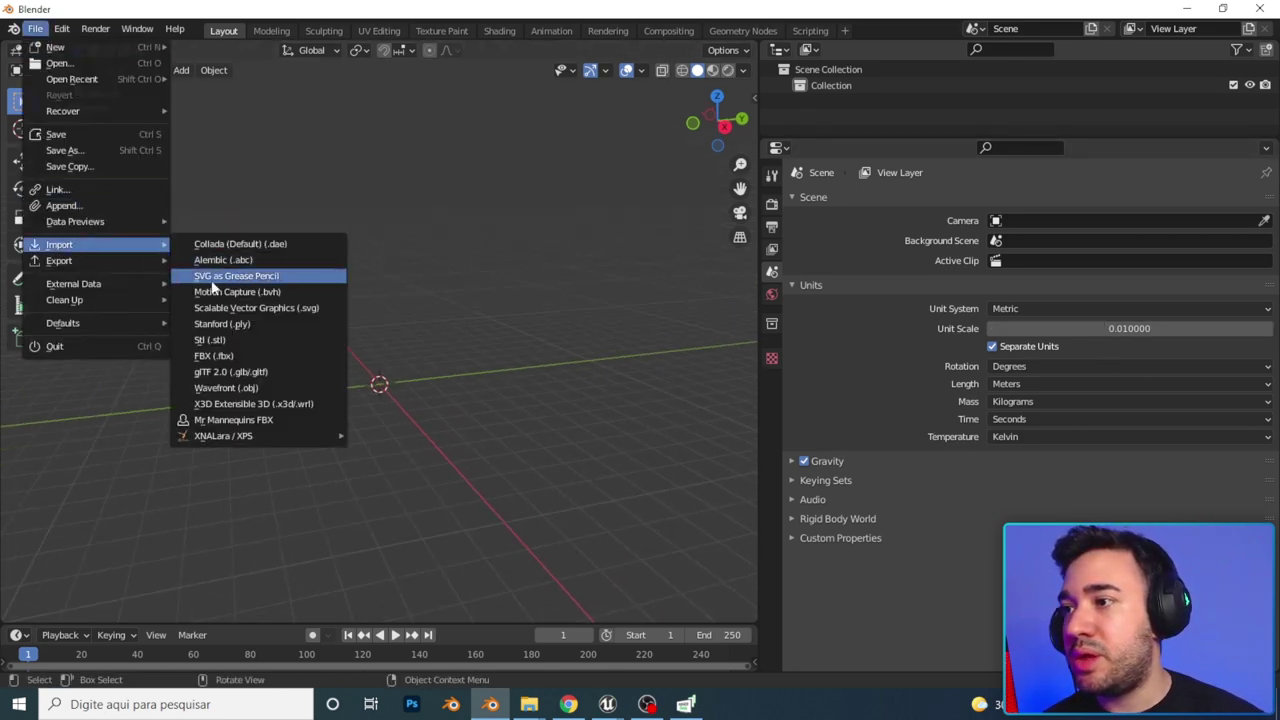
{"action": "left_click", "coordinate": [245, 362]}
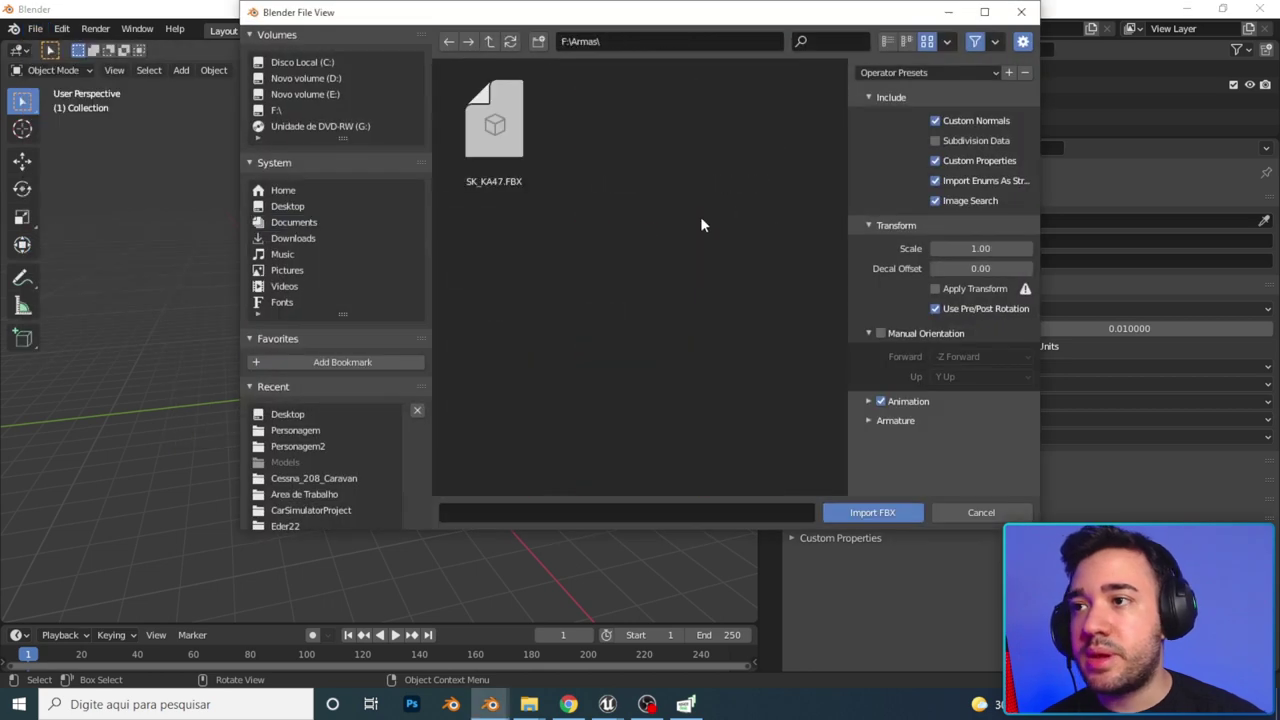
{"action": "left_click", "coordinate": [525, 132]}
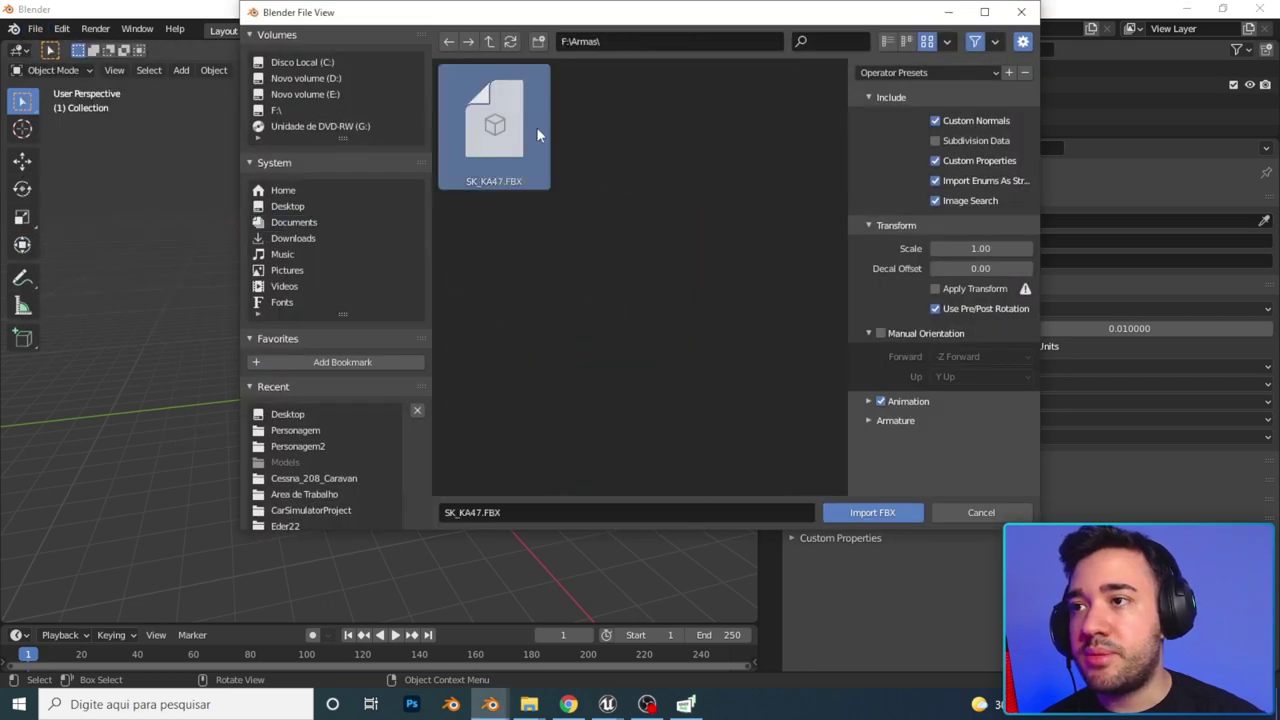
{"action": "left_click", "coordinate": [845, 511]}
{"action": "scroll", "coordinate": [505, 285], "scroll_direction": "down", "scroll_amount": 5}
{"action": "mouse_move", "coordinate": [505, 285]}
{"action": "middle_mouse_down"}
{"action": "mouse_move", "coordinate": [443, 349]}
{"action": "mouse_move", "coordinate": [465, 265]}
{"action": "middle_mouse_up"}
{"action": "left_click", "coordinate": [465, 268]}
{"action": "scroll", "coordinate": [440, 377], "scroll_direction": "up", "scroll_amount": 2}
{"action": "scroll", "coordinate": [440, 377], "scroll_direction": "up", "scroll_amount": 1}
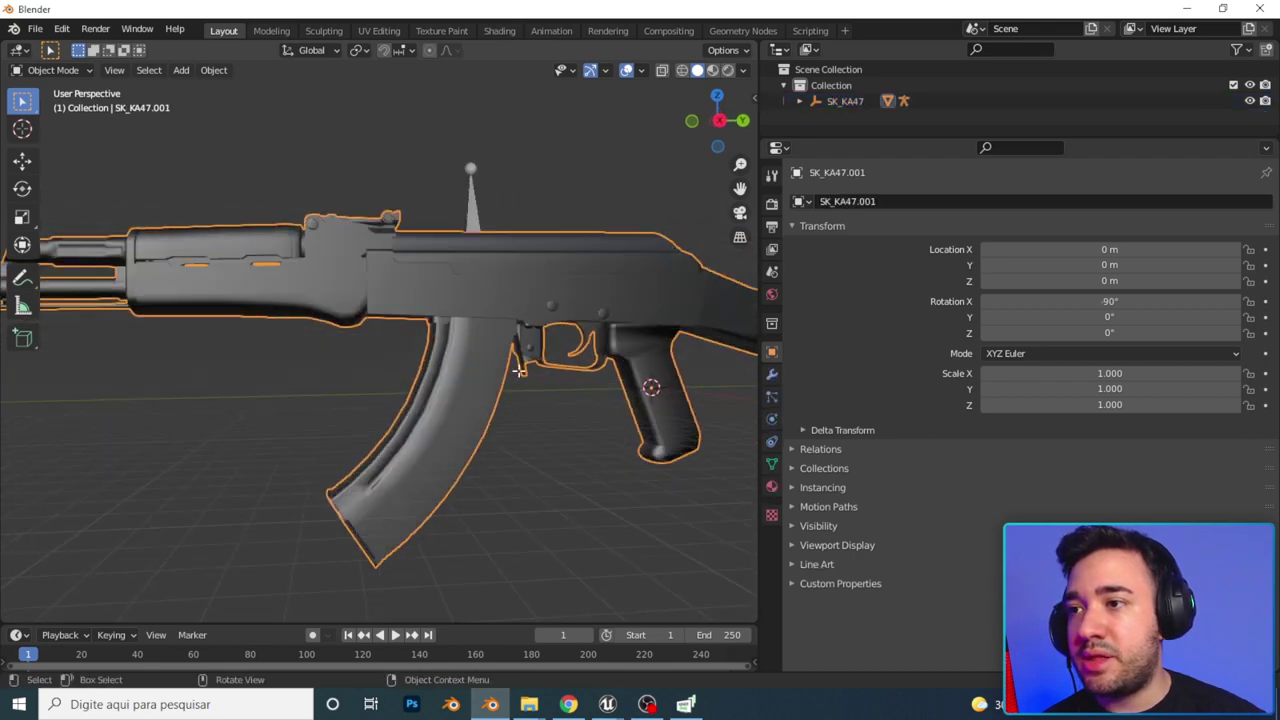
Step: In Edit Mode, select the magazine's linked geometry, toggling X-ray to check it
{"action": "key", "text": "Tab"}
{"action": "mouse_move", "coordinate": [582, 438]}
{"action": "middle_mouse_down"}
{"action": "mouse_move", "coordinate": [497, 366]}
{"action": "mouse_move", "coordinate": [306, 408]}
{"action": "mouse_move", "coordinate": [451, 457]}
{"action": "mouse_move", "coordinate": [380, 466]}
{"action": "mouse_move", "coordinate": [241, 385]}
{"action": "middle_mouse_up"}
{"action": "key", "text": "alt+a"}
{"action": "left_click", "coordinate": [285, 431]}
{"action": "key", "text": "ctrl+l"}
{"action": "key", "text": "alt+z"}
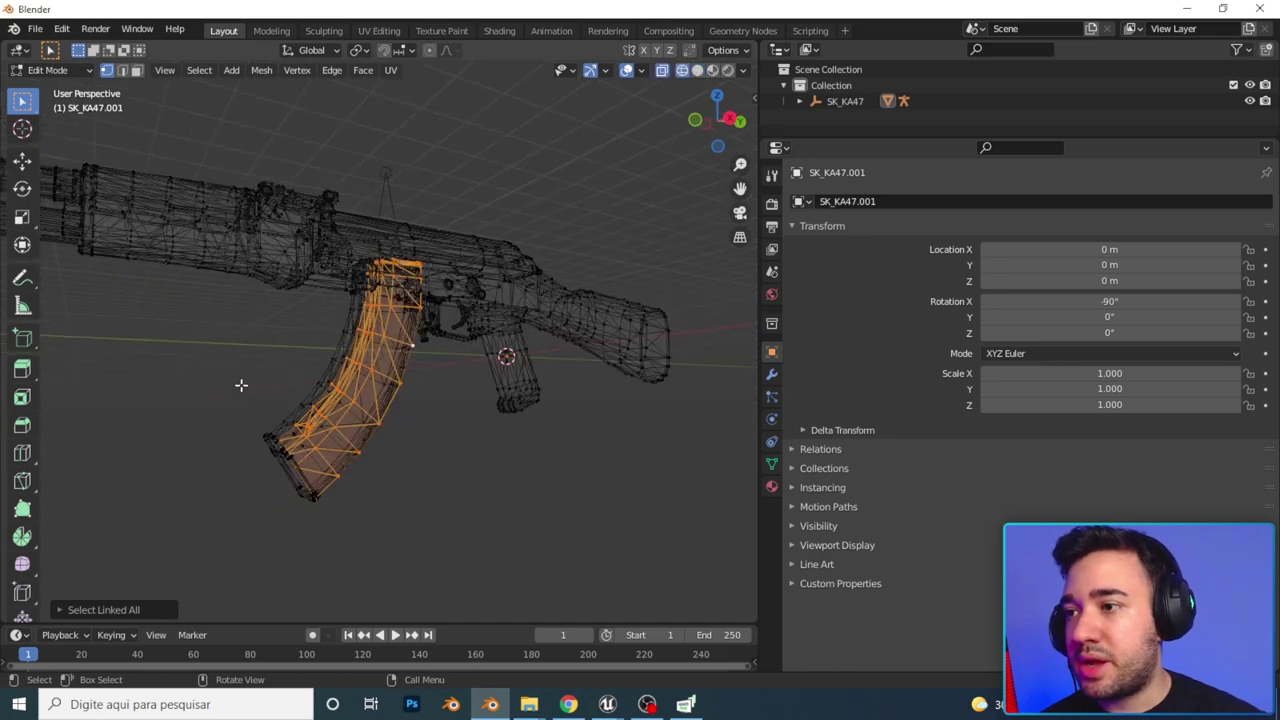
{"action": "left_click", "coordinate": [241, 385]}
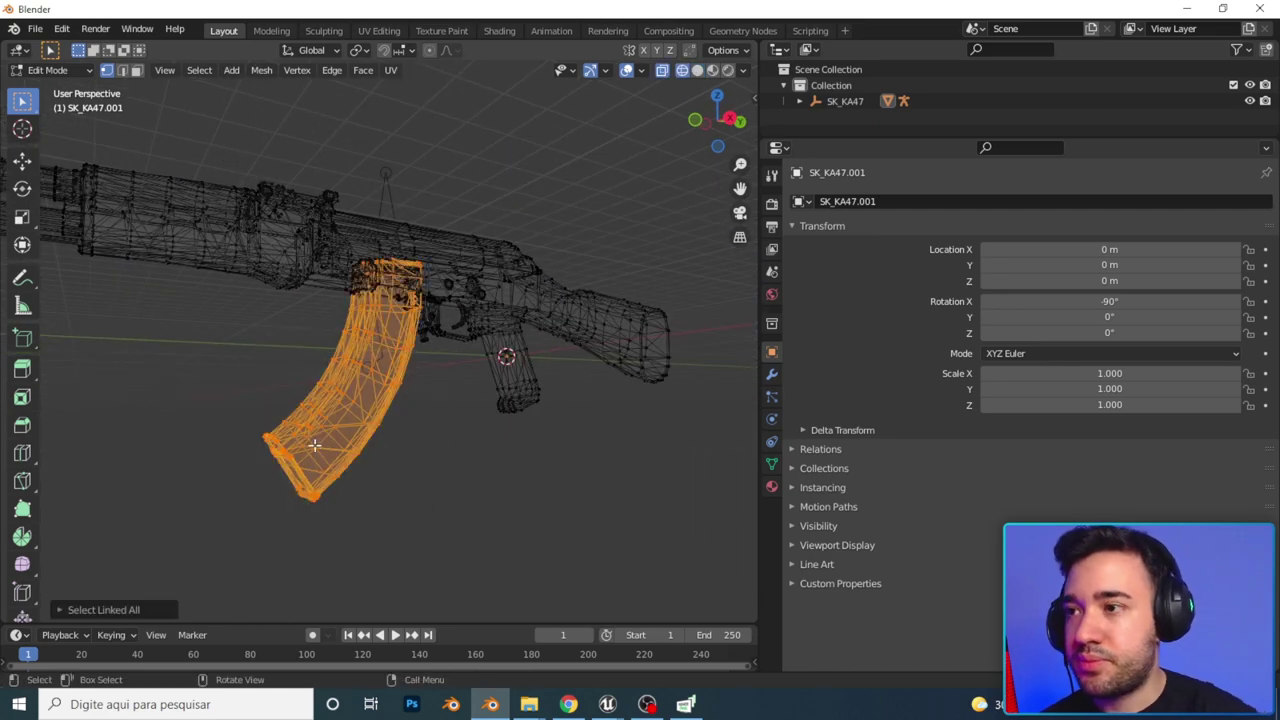
{"action": "scroll", "coordinate": [510, 332], "scroll_direction": "up", "scroll_amount": 5}
{"action": "key", "text": "alt+z"}
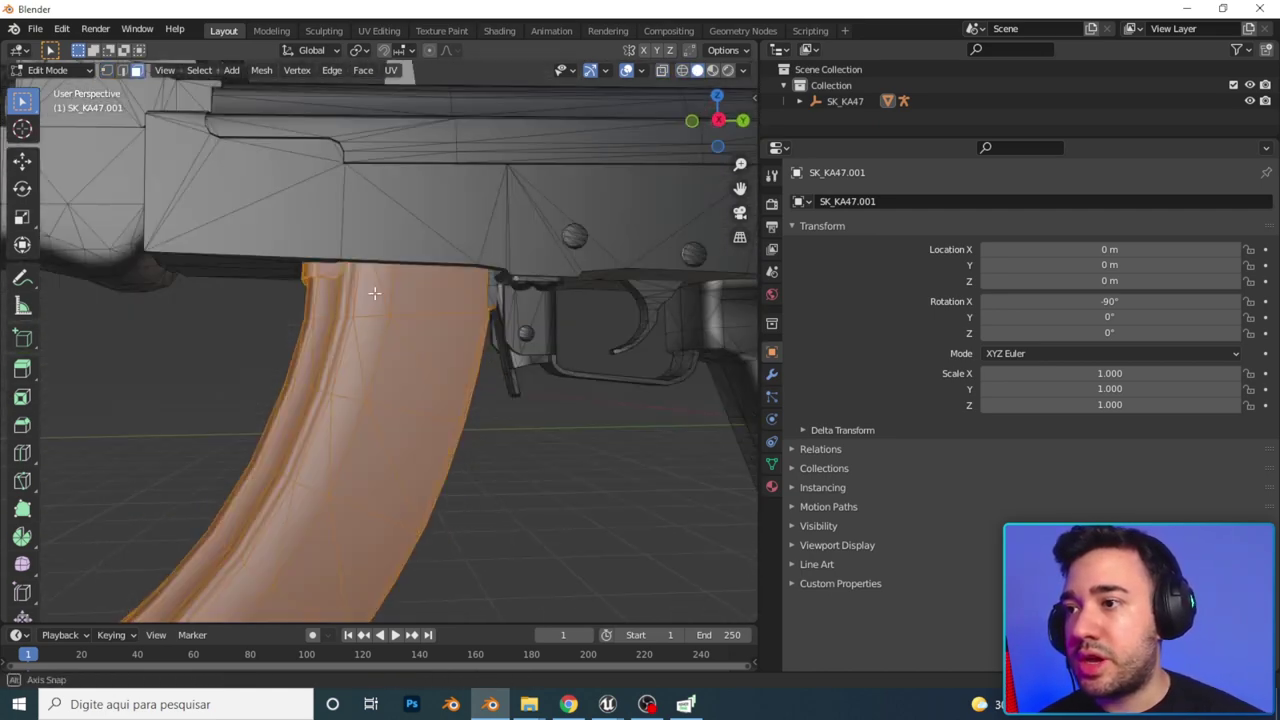
Step: Reselect the whole magazine with linked selection and test-move it, cancelling the move
{"action": "mouse_move", "coordinate": [357, 360]}
{"action": "middle_mouse_down"}
{"action": "mouse_move", "coordinate": [434, 386]}
{"action": "mouse_move", "coordinate": [465, 291]}
{"action": "mouse_move", "coordinate": [466, 337]}
{"action": "mouse_move", "coordinate": [406, 377]}
{"action": "mouse_move", "coordinate": [418, 371]}
{"action": "middle_mouse_up"}
{"action": "key", "text": "Escape"}
{"action": "key", "text": "ctrl+l"}
{"action": "middle_click_drag", "start_coordinate": [345, 266], "coordinate": [364, 271]}
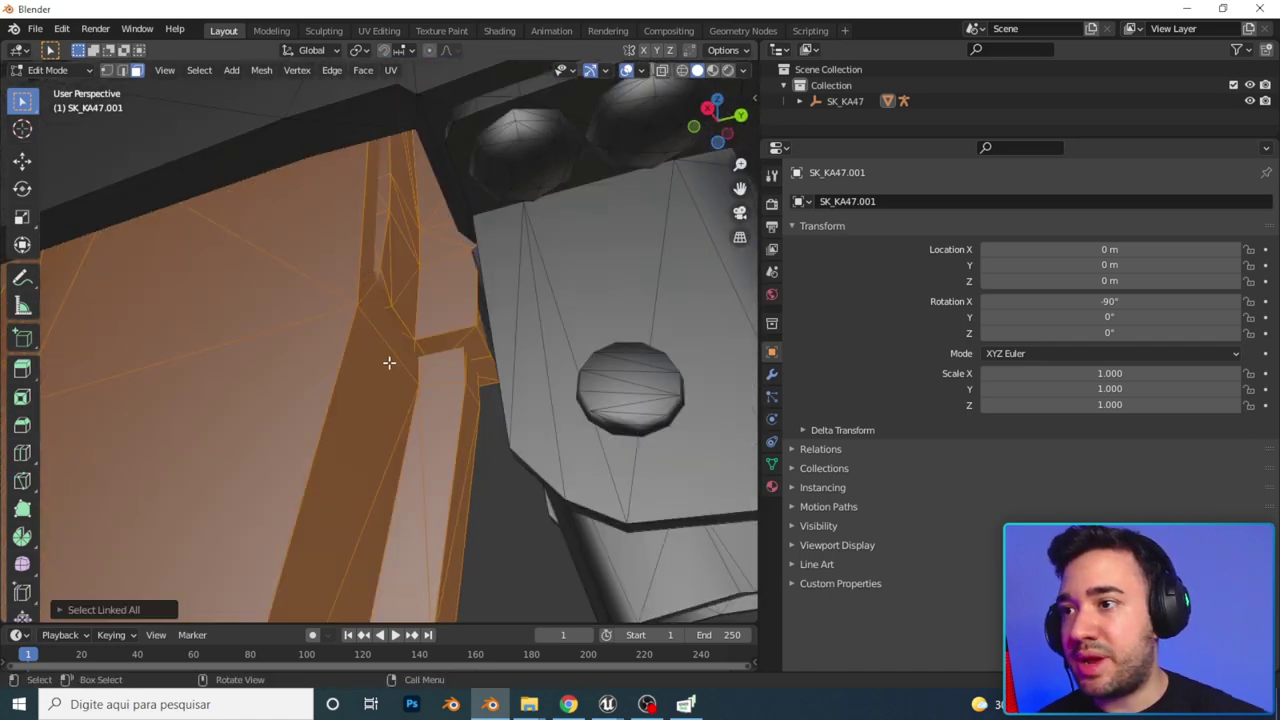
{"action": "mouse_move", "coordinate": [389, 362]}
{"action": "middle_mouse_down"}
{"action": "mouse_move", "coordinate": [306, 266]}
{"action": "mouse_move", "coordinate": [414, 294]}
{"action": "mouse_move", "coordinate": [365, 321]}
{"action": "mouse_move", "coordinate": [411, 386]}
{"action": "mouse_move", "coordinate": [337, 346]}
{"action": "mouse_move", "coordinate": [413, 367]}
{"action": "mouse_move", "coordinate": [689, 597]}
{"action": "mouse_move", "coordinate": [386, 423]}
{"action": "mouse_move", "coordinate": [366, 383]}
{"action": "mouse_move", "coordinate": [380, 517]}
{"action": "middle_mouse_up"}
{"action": "scroll", "coordinate": [401, 510], "scroll_direction": "down", "scroll_amount": 3}
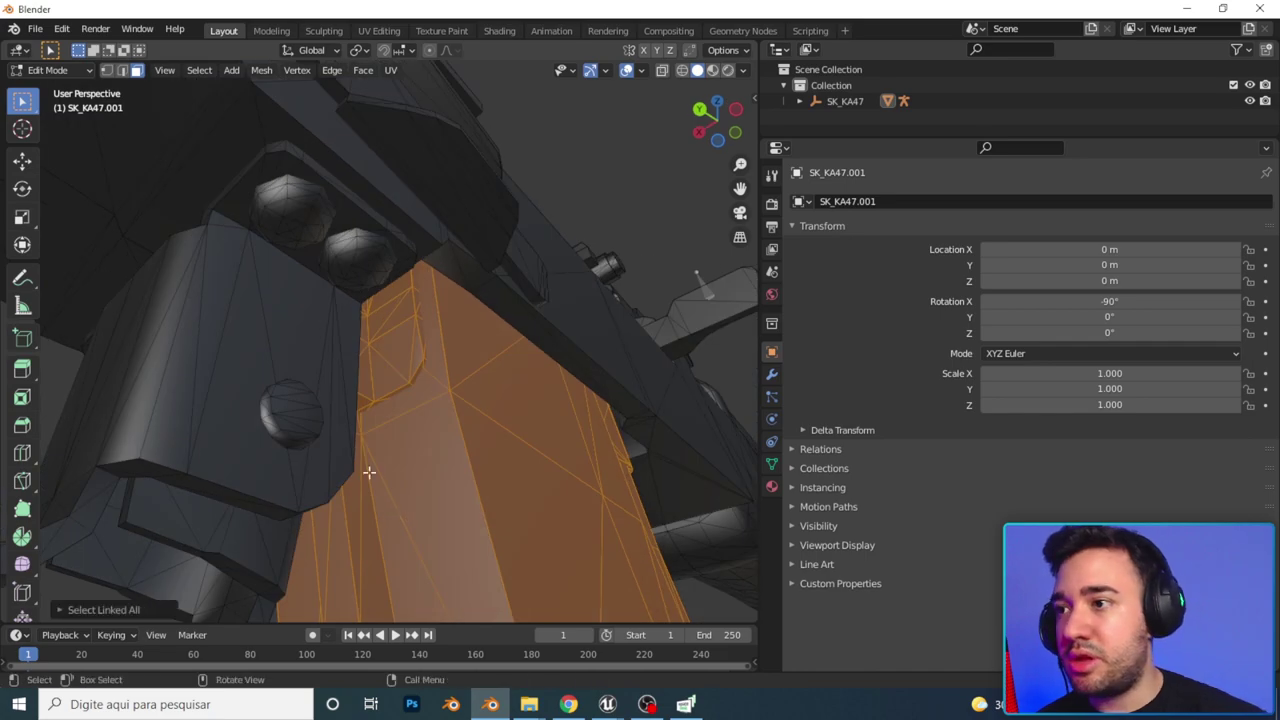
{"action": "scroll", "coordinate": [369, 472], "scroll_direction": "down", "scroll_amount": 3}
{"action": "mouse_move", "coordinate": [369, 472]}
{"action": "middle_mouse_down"}
{"action": "mouse_move", "coordinate": [297, 446]}
{"action": "mouse_move", "coordinate": [537, 377]}
{"action": "mouse_move", "coordinate": [420, 423]}
{"action": "middle_mouse_up"}
{"action": "key", "text": "g"}
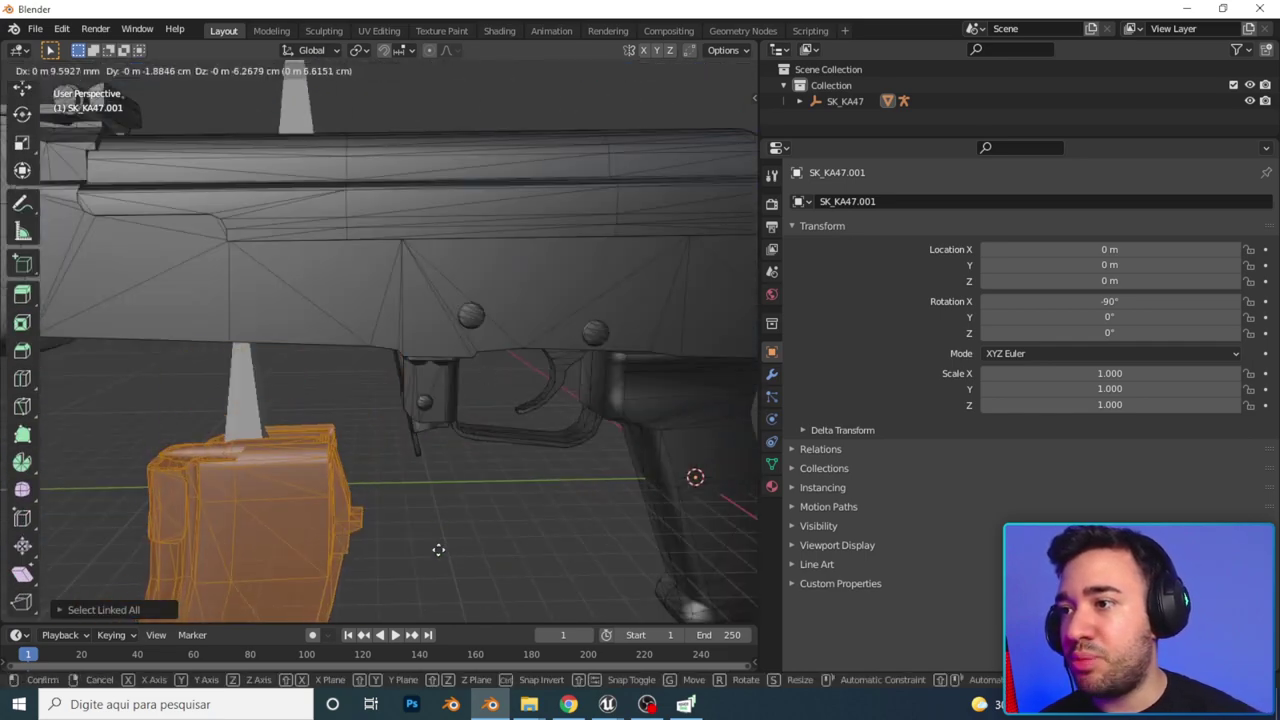
{"action": "scroll", "coordinate": [420, 480], "scroll_direction": "down", "scroll_amount": 3}
{"action": "scroll", "coordinate": [414, 423], "scroll_direction": "up", "scroll_amount": 2}
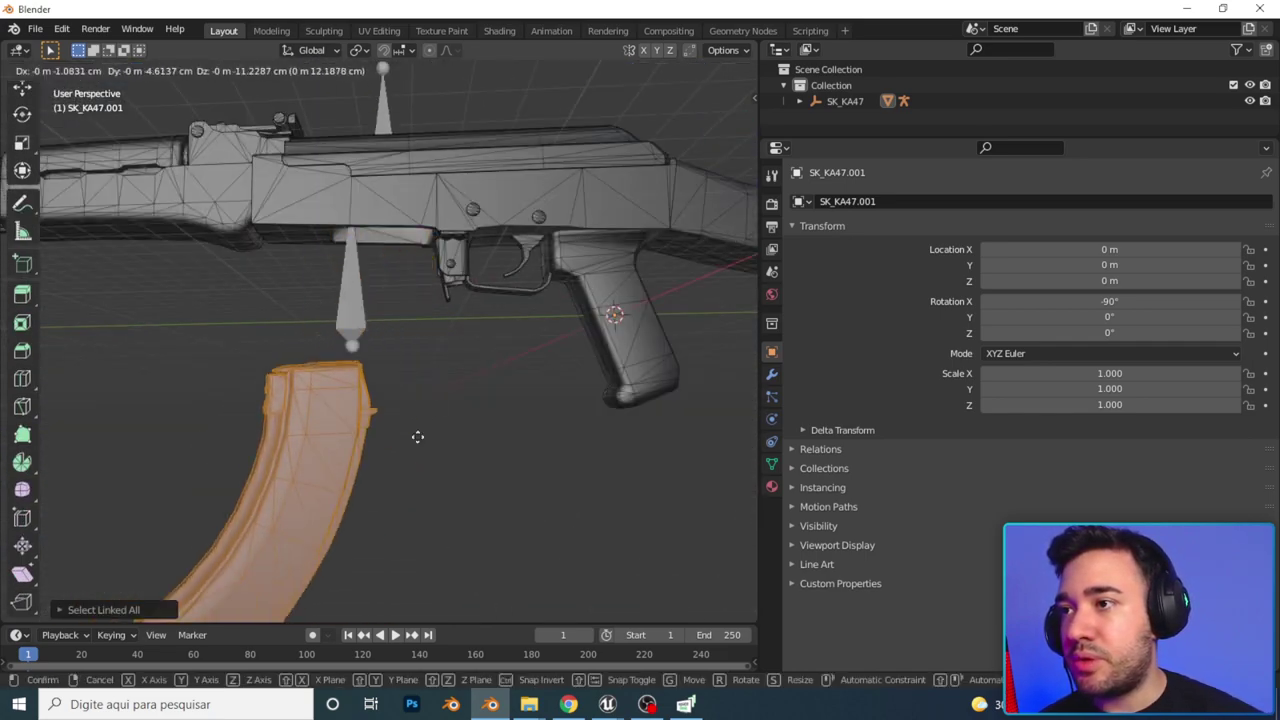
{"action": "right_click", "coordinate": [418, 434]}
Step: Separate the selected magazine into its own object, SK_KA47.002, and return to Object Mode
{"action": "key", "text": "p"}
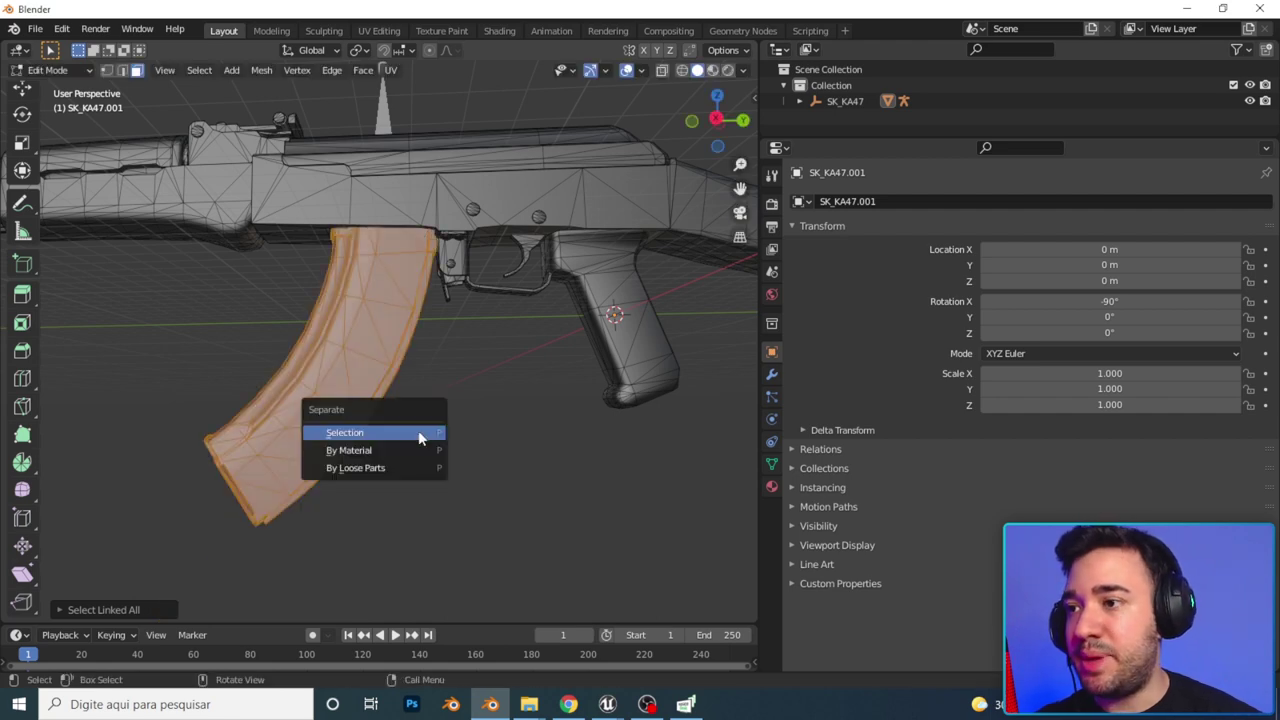
{"action": "left_click", "coordinate": [372, 433]}
{"action": "scroll", "coordinate": [417, 337], "scroll_direction": "down", "scroll_amount": 2}
{"action": "key", "text": "Tab"}
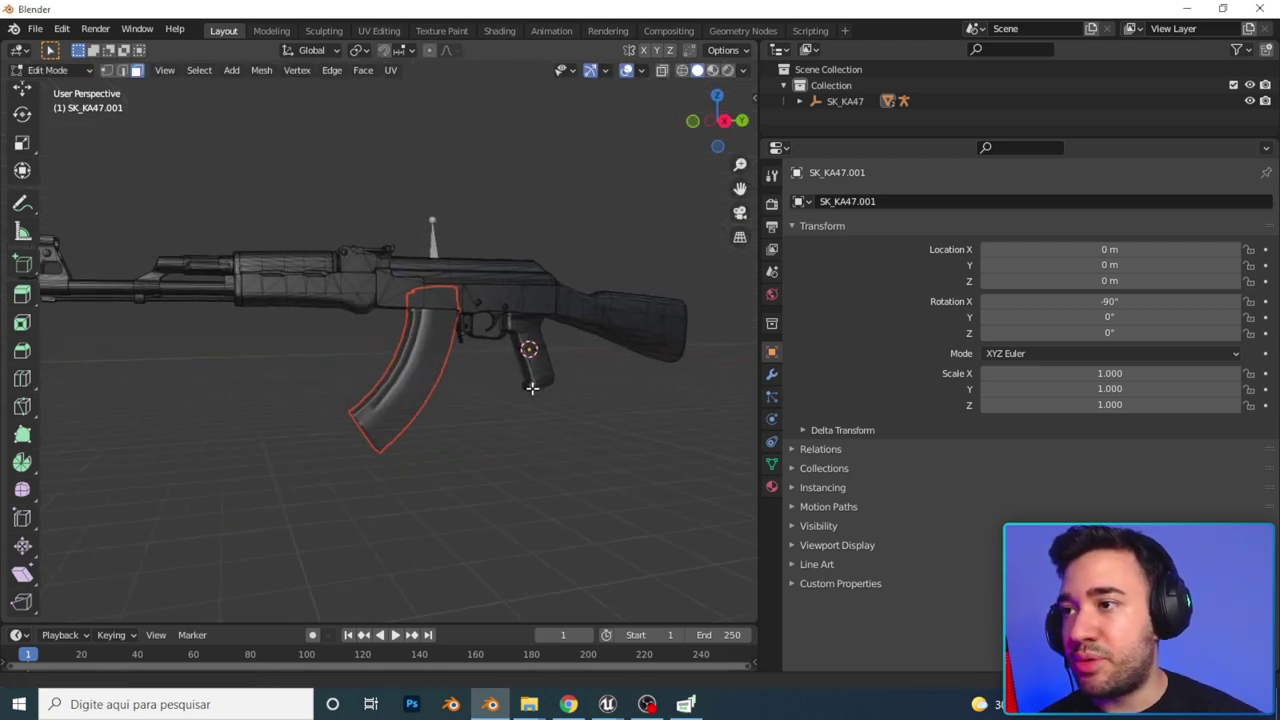
{"action": "scroll", "coordinate": [477, 400], "scroll_direction": "up", "scroll_amount": 2}
Step: Move the separated magazine SK_KA47.002 down below the gun
{"action": "left_click", "coordinate": [430, 370]}
{"action": "key", "text": "g"}
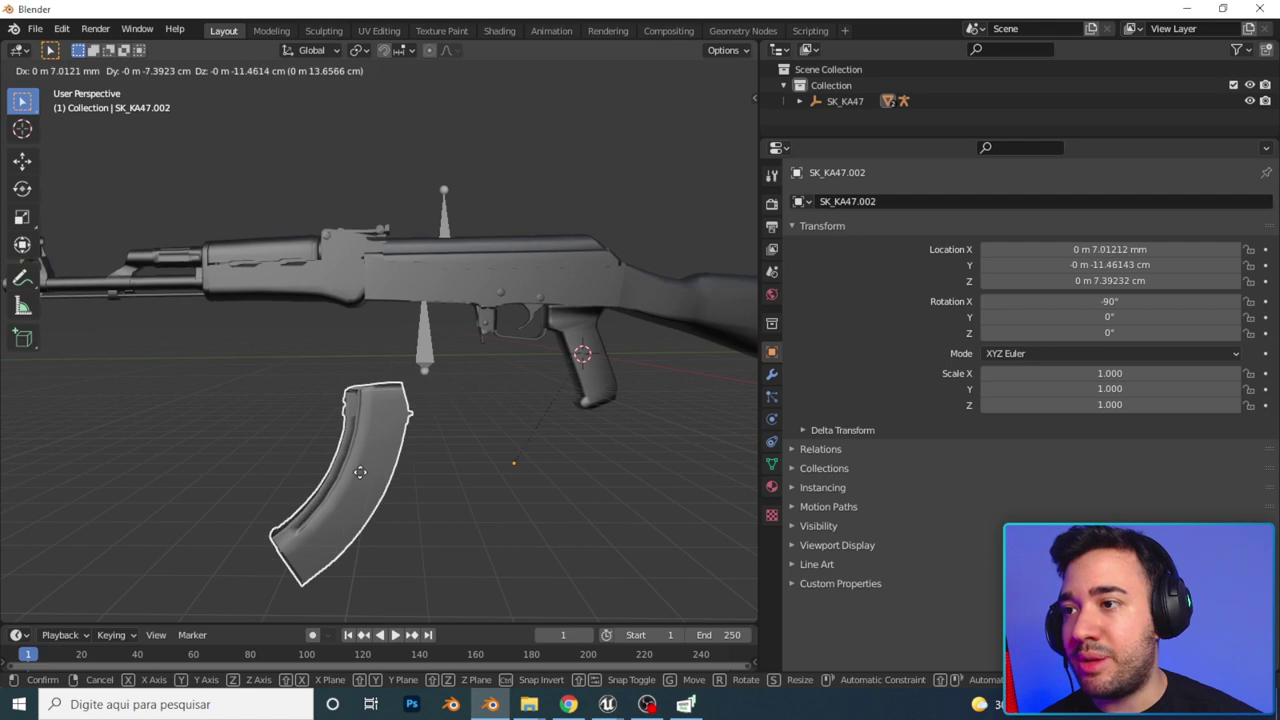
{"action": "left_click", "coordinate": [390, 455]}
{"action": "scroll", "coordinate": [458, 374], "scroll_direction": "up", "scroll_amount": 5}
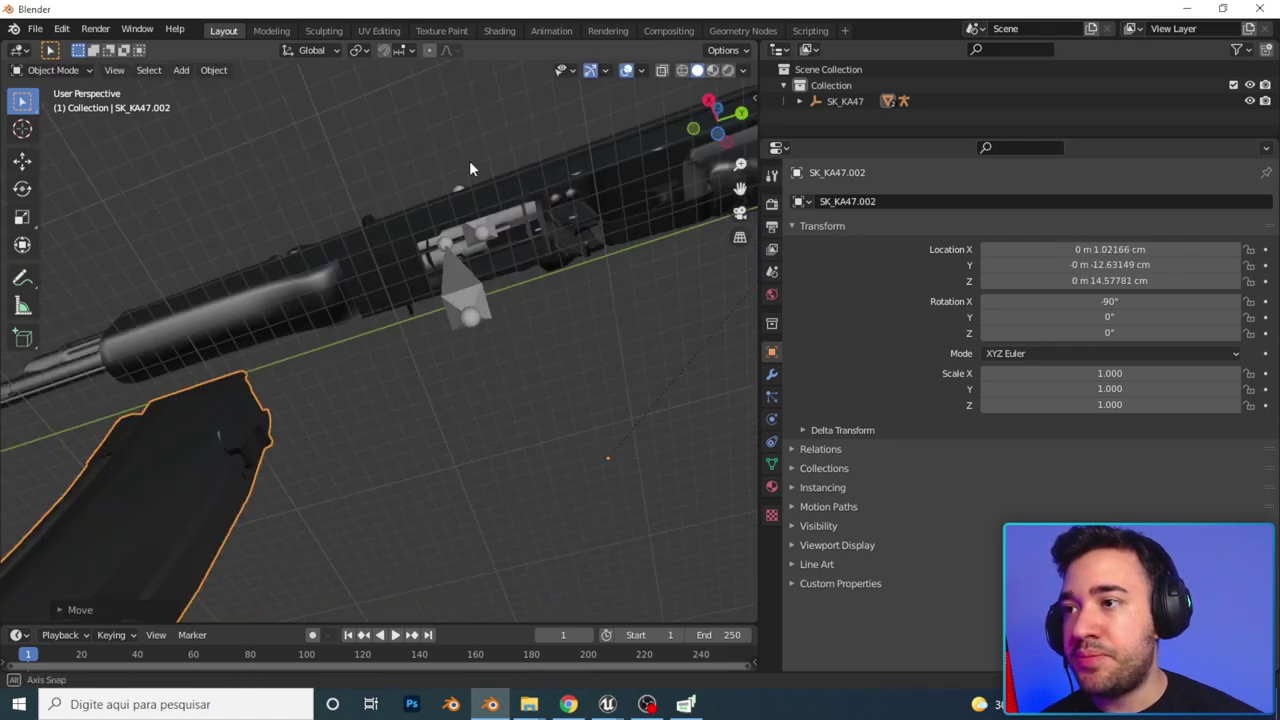
Step: Orbit under the gun and select the rifle mesh SK_KA47.001
{"action": "middle_click_drag", "start_coordinate": [469, 160], "coordinate": [395, 338]}
{"action": "left_click", "coordinate": [425, 322]}
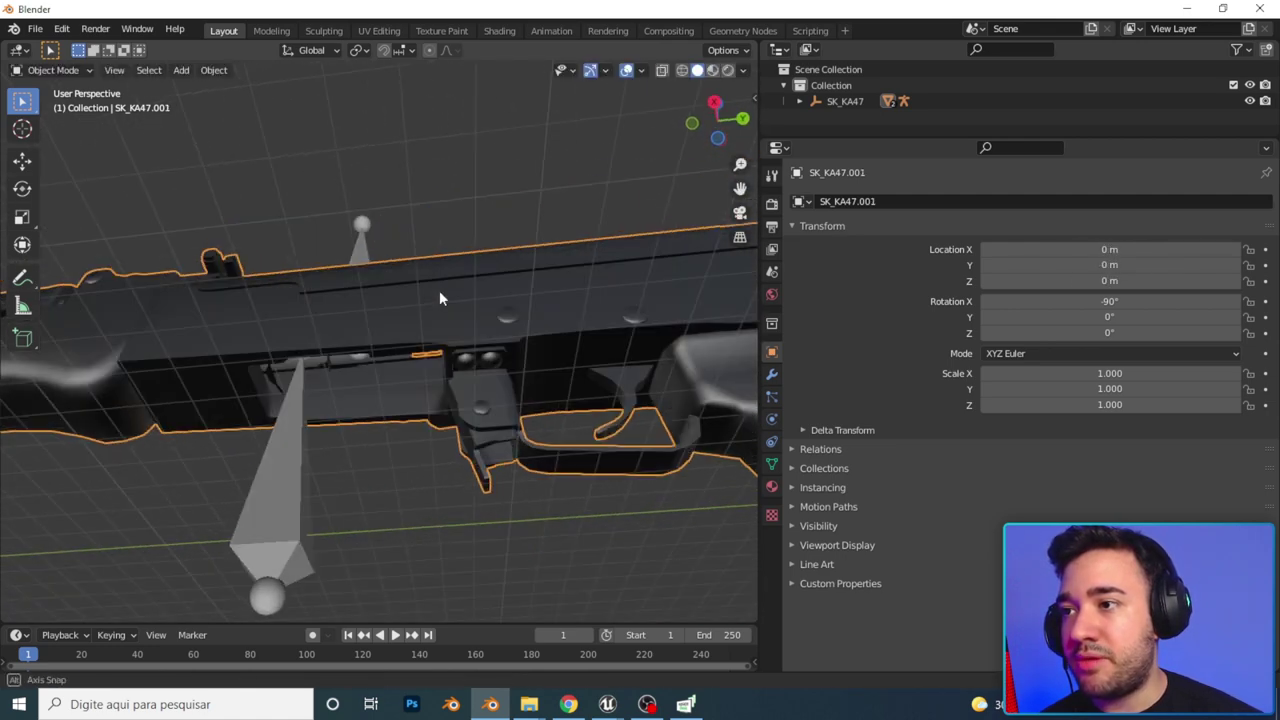
{"action": "left_click", "coordinate": [350, 232]}
{"action": "scroll", "coordinate": [356, 224], "scroll_direction": "up", "scroll_amount": 2}
{"action": "scroll", "coordinate": [456, 374], "scroll_direction": "up", "scroll_amount": 2}
{"action": "middle_click_drag", "start_coordinate": [455, 377], "coordinate": [364, 324]}
{"action": "left_click", "coordinate": [359, 338]}
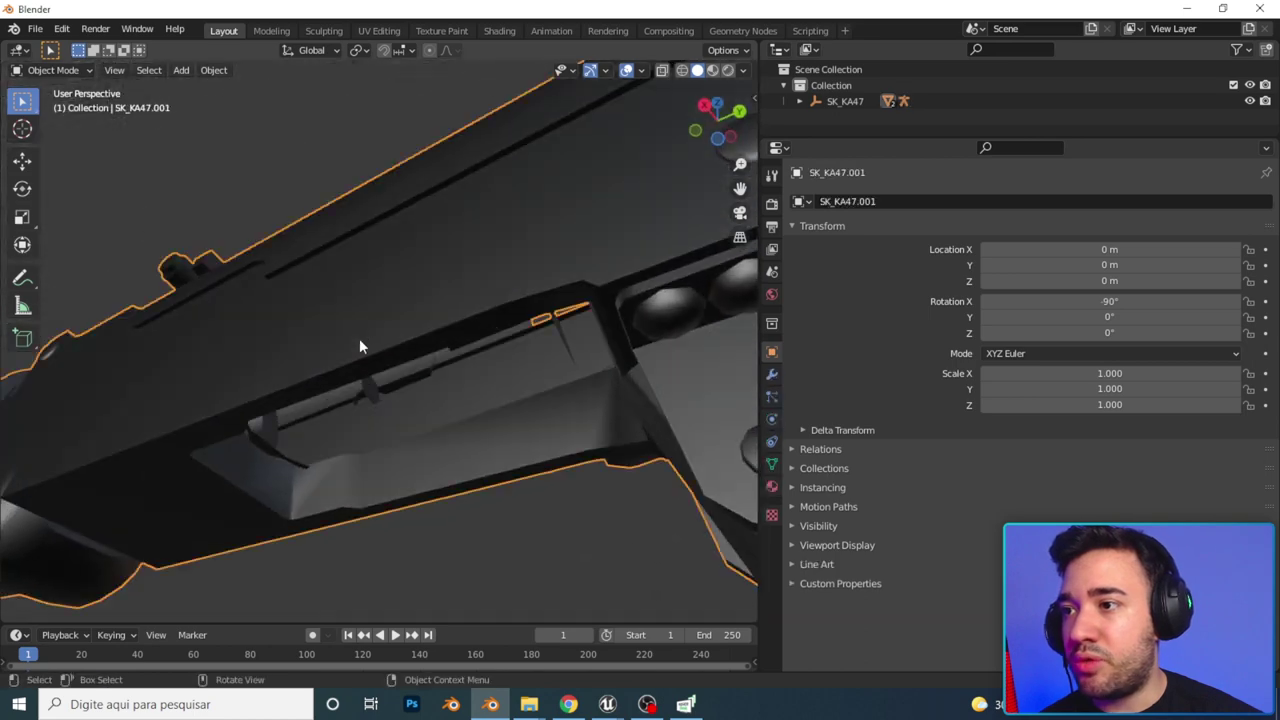
Step: In Edit Mode, select the leftover magazine faces under the receiver with linked selection
{"action": "key", "text": "Tab"}
{"action": "left_click", "coordinate": [355, 446]}
{"action": "mouse_move", "coordinate": [355, 446]}
{"action": "middle_mouse_down"}
{"action": "mouse_move", "coordinate": [397, 331]}
{"action": "mouse_move", "coordinate": [360, 240]}
{"action": "mouse_move", "coordinate": [412, 240]}
{"action": "mouse_move", "coordinate": [423, 283]}
{"action": "mouse_move", "coordinate": [389, 260]}
{"action": "middle_mouse_up"}
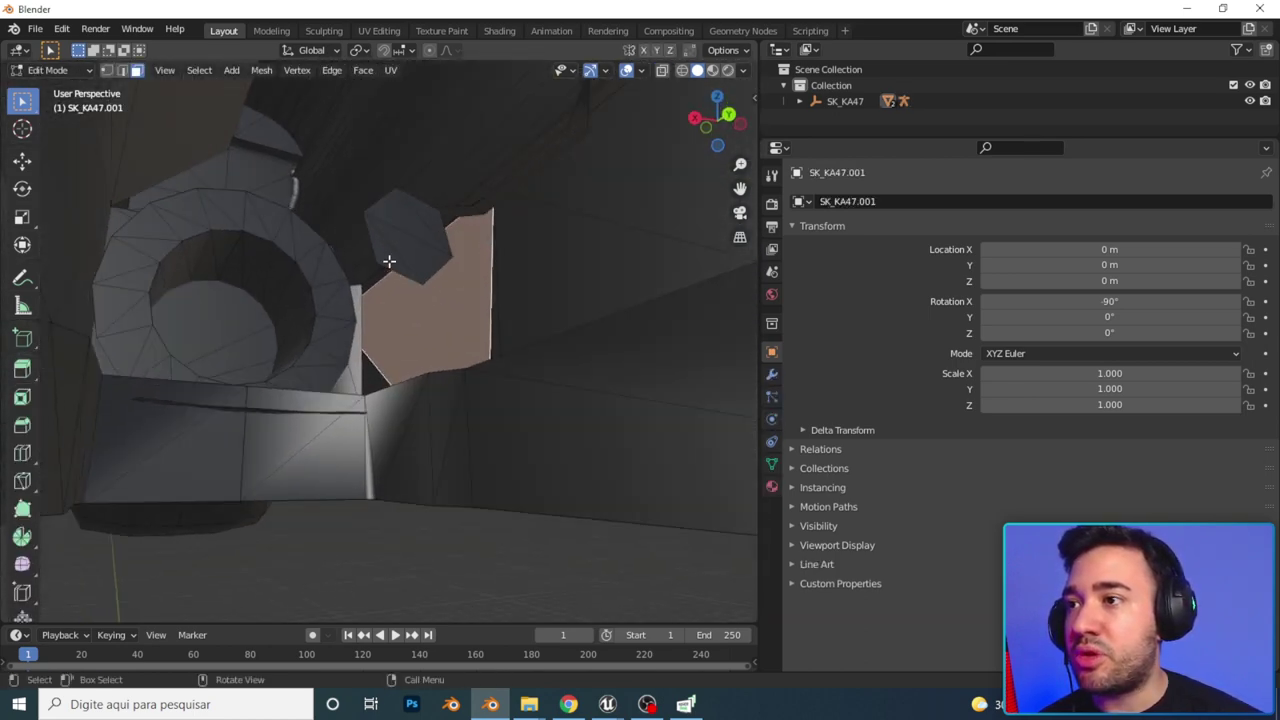
{"action": "key", "text": "ctrl+l"}
{"action": "mouse_move", "coordinate": [523, 261]}
{"action": "middle_mouse_down"}
{"action": "mouse_move", "coordinate": [471, 243]}
{"action": "mouse_move", "coordinate": [471, 203]}
{"action": "mouse_move", "coordinate": [343, 346]}
{"action": "mouse_move", "coordinate": [314, 195]}
{"action": "middle_mouse_up"}
{"action": "key", "text": "ctrl+l"}
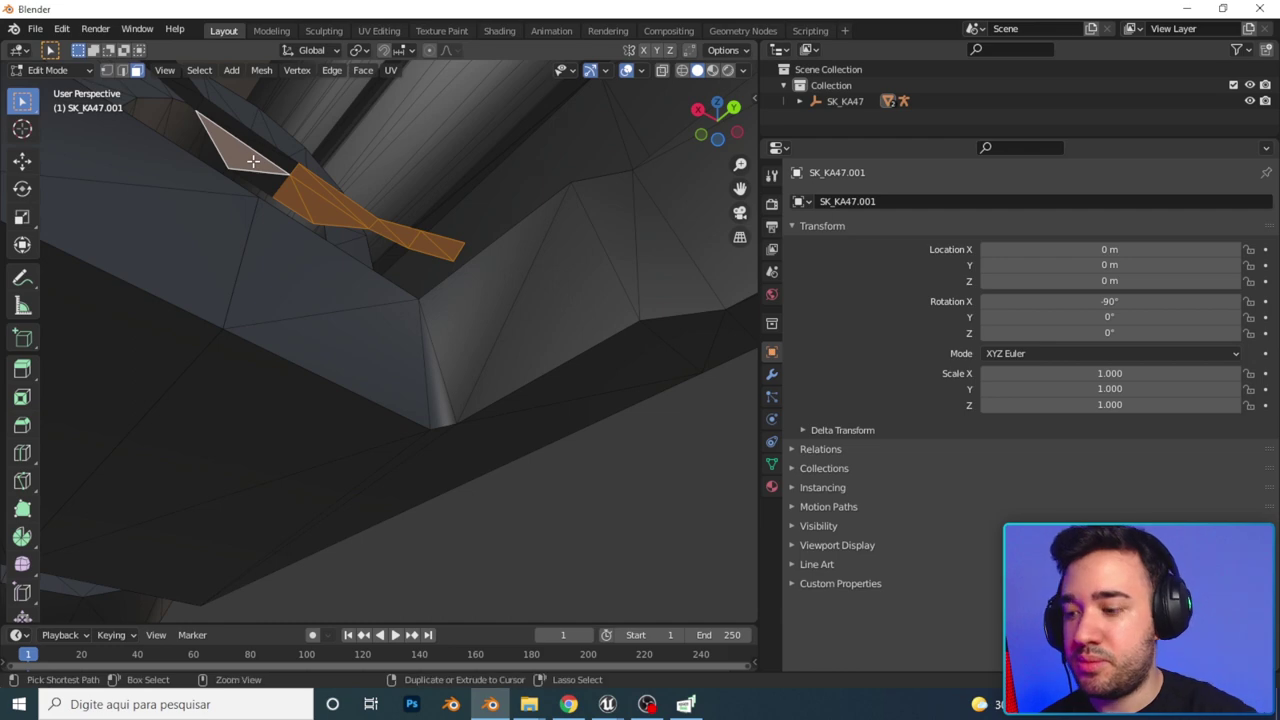
Step: Separate the leftover pieces into their own object, SK_KA47.004, and return to Object Mode
{"action": "scroll", "coordinate": [253, 161], "scroll_direction": "down", "scroll_amount": 6}
{"action": "key", "text": "g"}
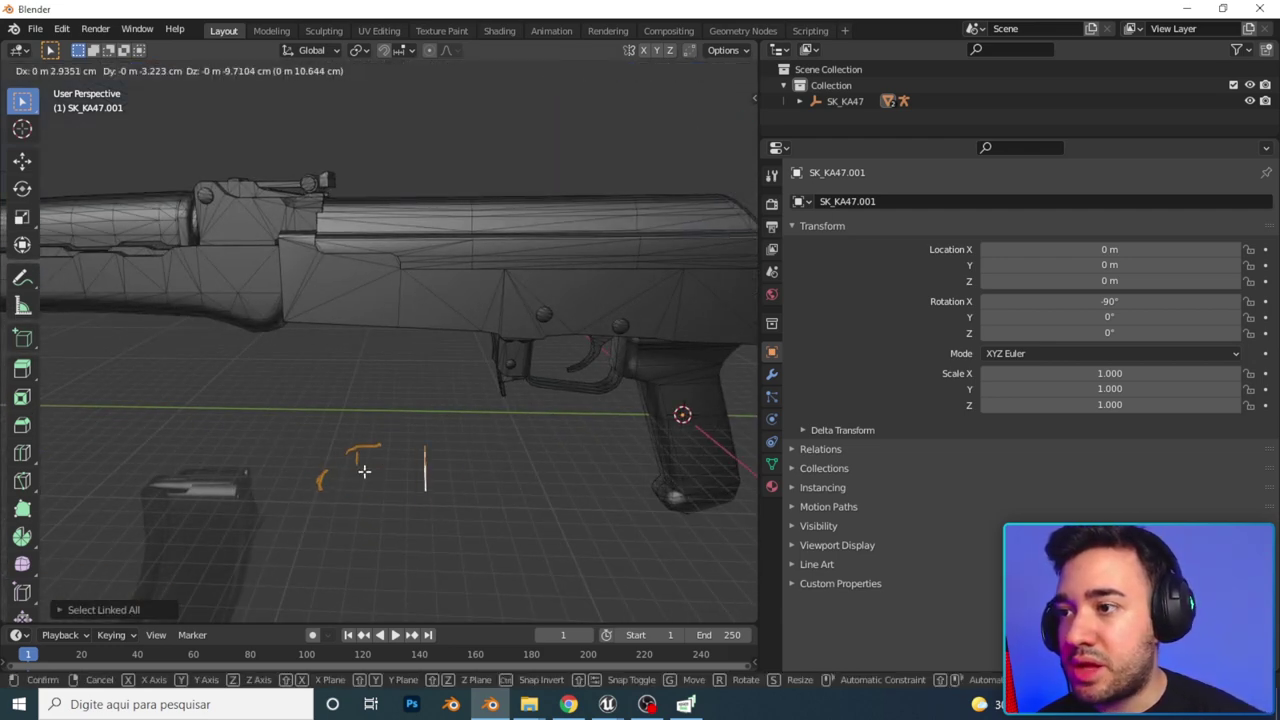
{"action": "left_click", "coordinate": [364, 470]}
{"action": "key", "text": "p"}
{"action": "left_click", "coordinate": [364, 470]}
{"action": "key", "text": "Tab"}
{"action": "scroll", "coordinate": [439, 397], "scroll_direction": "up", "scroll_amount": 2}
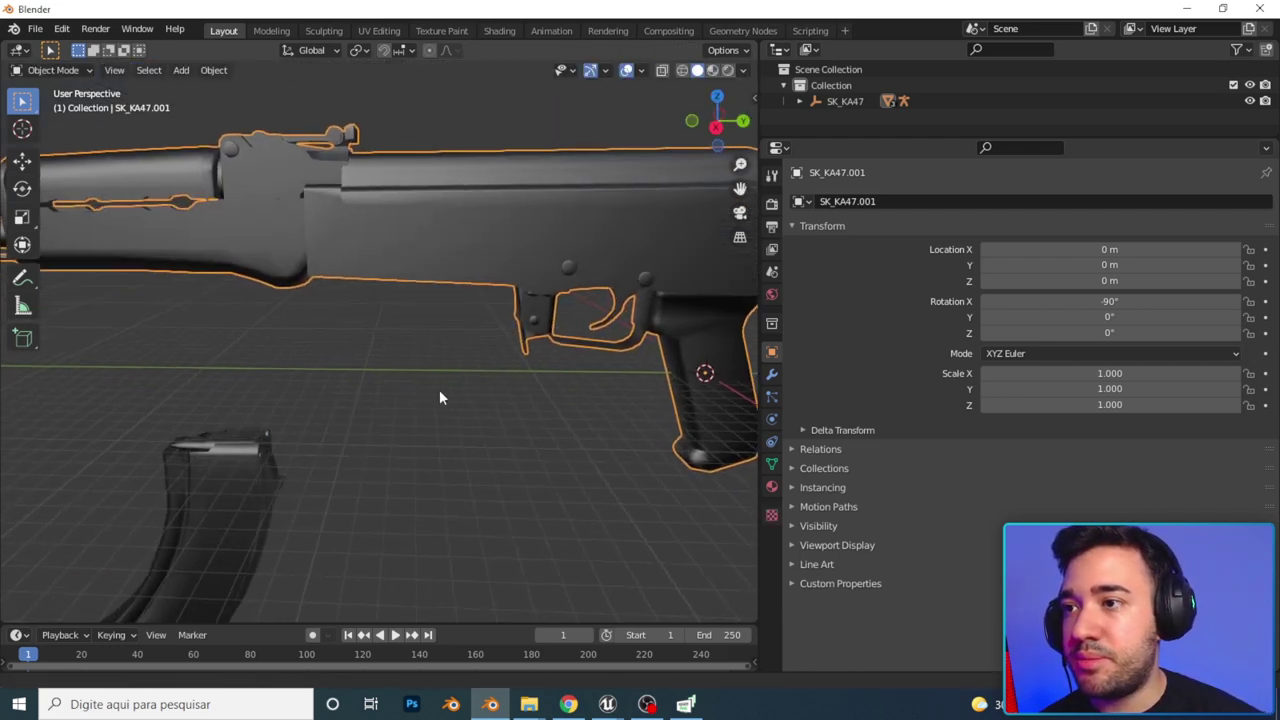
Step: Hide the gun, reset the magazine SK_KA47.002's location to the origin and frame it
{"action": "key", "text": "h"}
{"action": "left_click", "coordinate": [256, 493]}
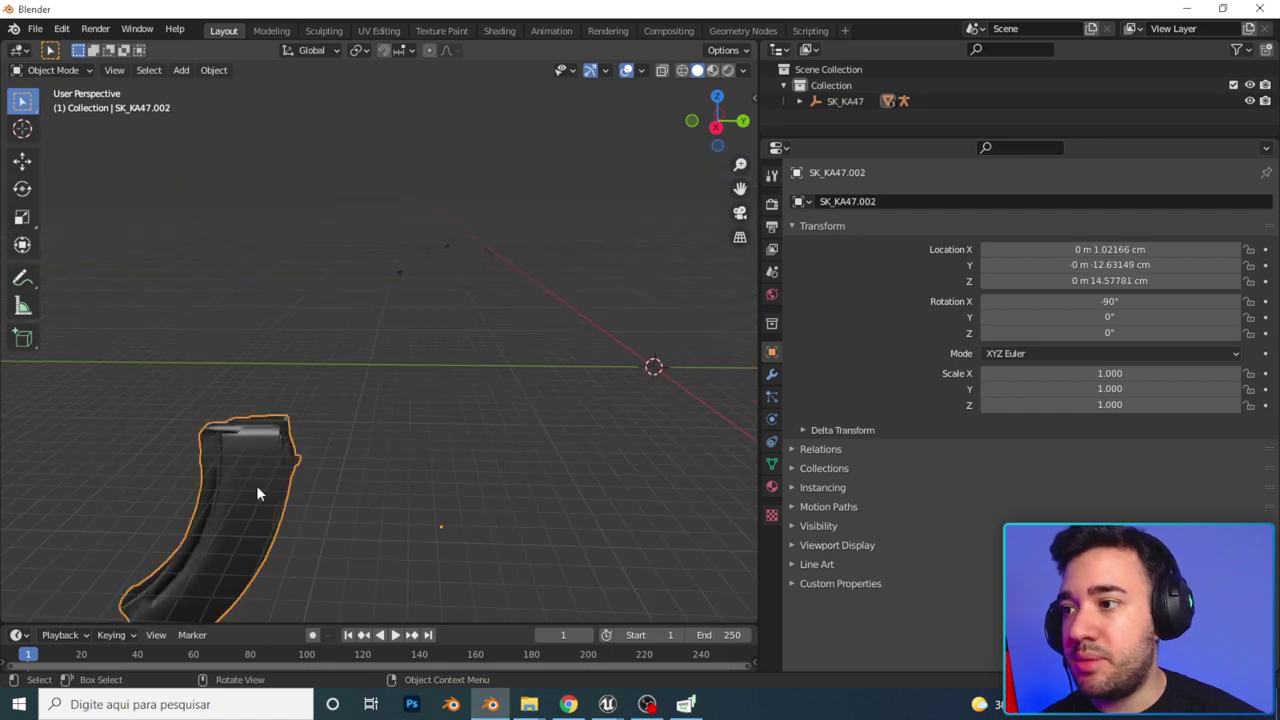
{"action": "key", "text": "alt+g"}
{"action": "key", "text": "KP_Decimal"}
{"action": "scroll", "coordinate": [384, 308], "scroll_direction": "down", "scroll_amount": 2}
{"action": "mouse_move", "coordinate": [441, 214]}
{"action": "middle_mouse_down"}
{"action": "mouse_move", "coordinate": [384, 308]}
{"action": "mouse_move", "coordinate": [338, 294]}
{"action": "middle_mouse_up"}
{"action": "scroll", "coordinate": [371, 303], "scroll_direction": "up", "scroll_amount": 2}
Step: Box-select the magazine's top, test-move it twice without committing, and select the small separated piece
{"action": "key", "text": "b"}
{"action": "left_click_drag", "start_coordinate": [396, 203], "coordinate": [257, 315]}
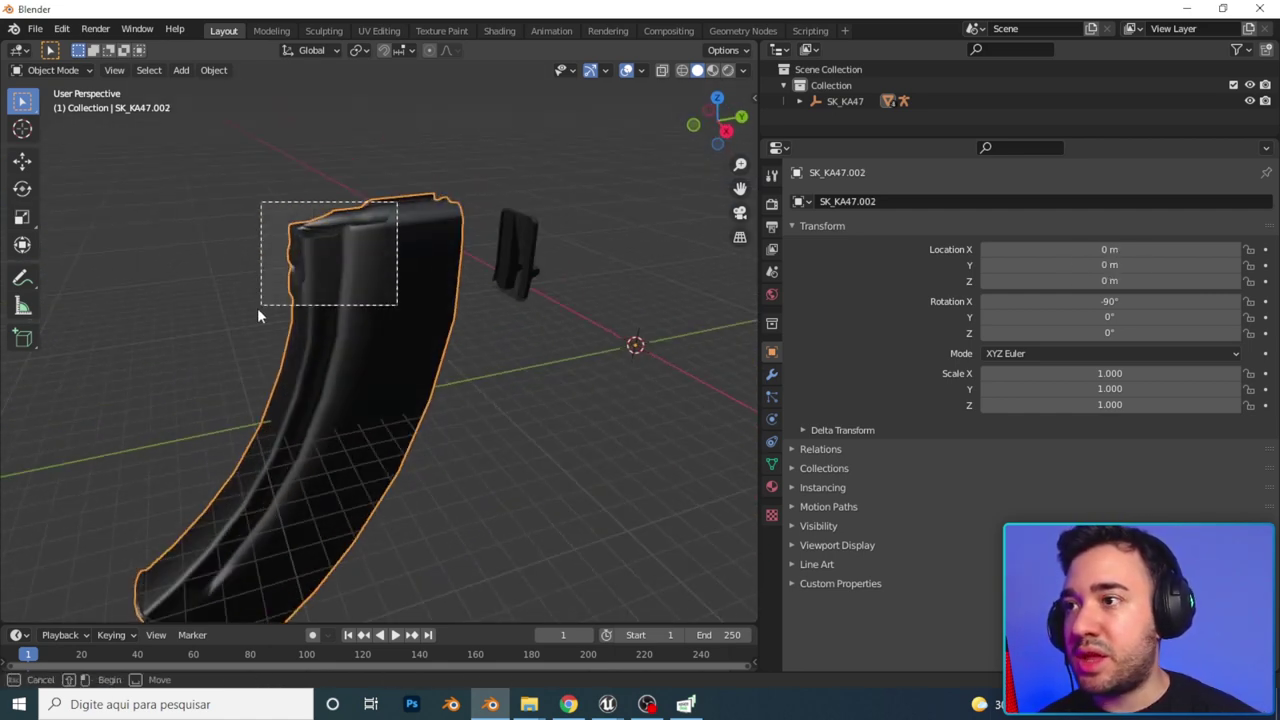
{"action": "middle_click_drag", "start_coordinate": [257, 315], "coordinate": [449, 277]}
{"action": "key", "text": "g"}
{"action": "key", "text": "Escape"}
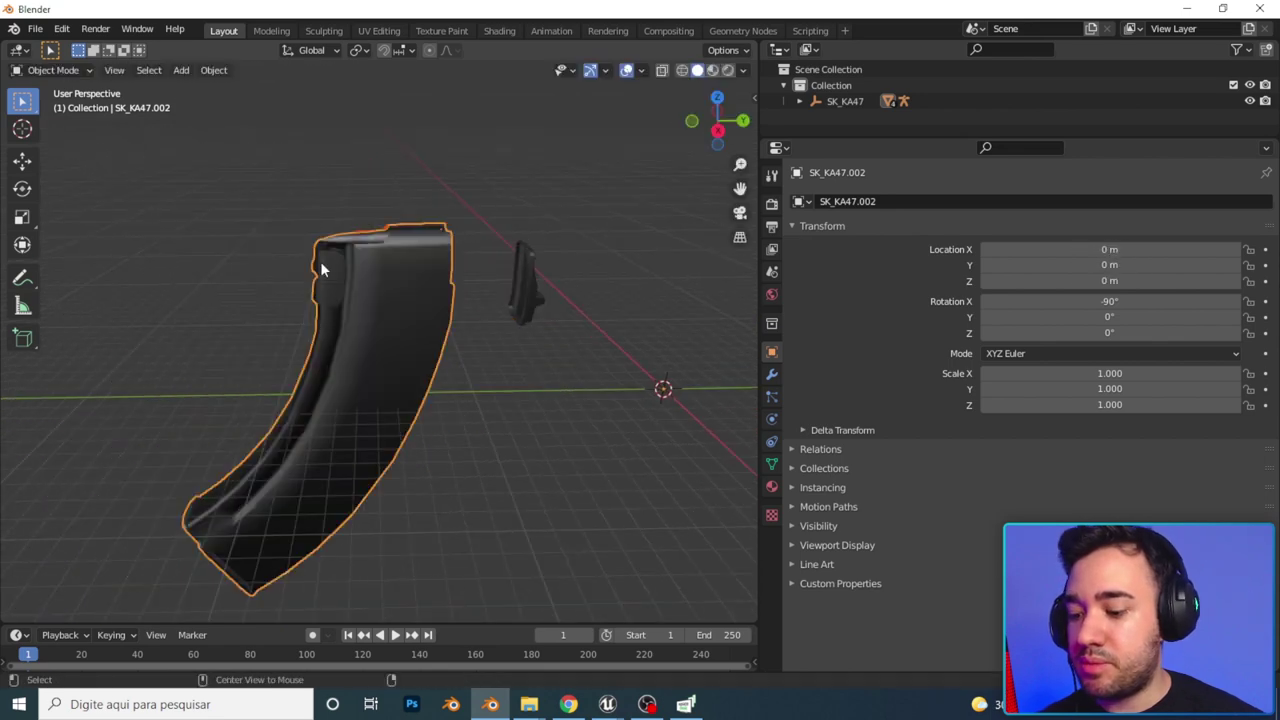
{"action": "key", "text": "g"}
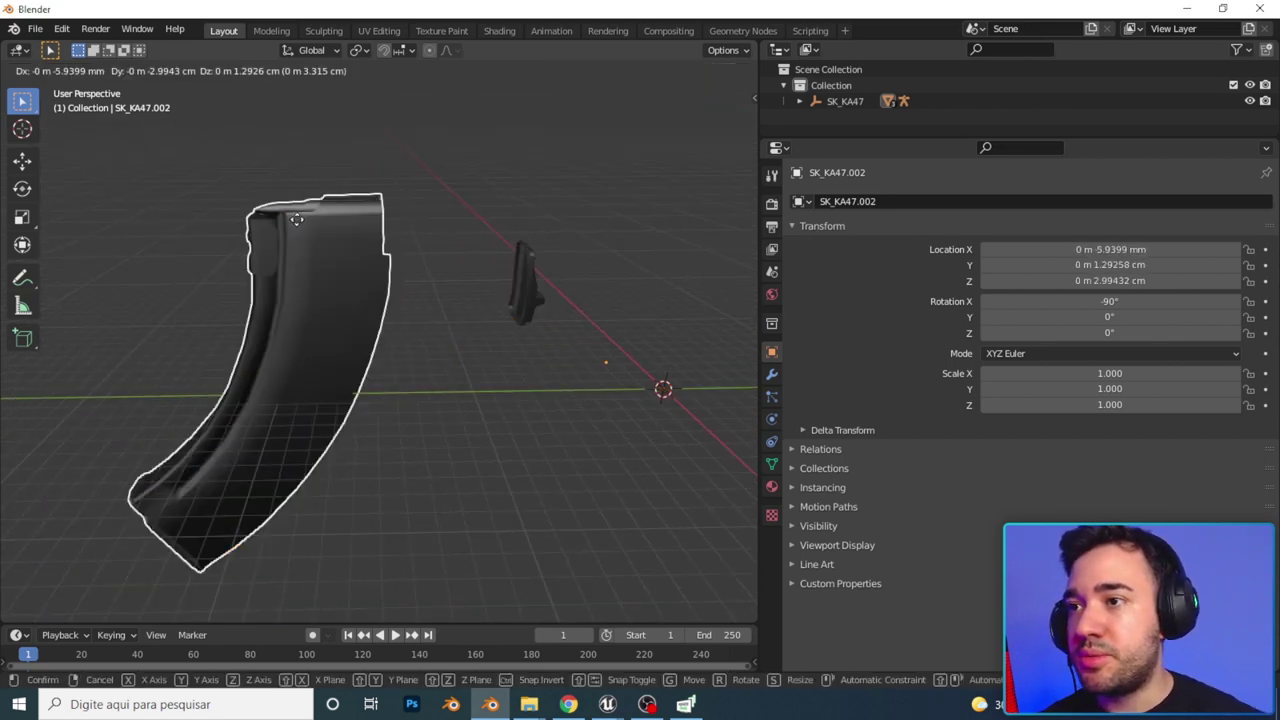
{"action": "key", "text": "Escape"}
{"action": "scroll", "coordinate": [455, 264], "scroll_direction": "down", "scroll_amount": 2}
{"action": "left_click", "coordinate": [468, 283]}
{"action": "middle_click_drag", "start_coordinate": [468, 283], "coordinate": [498, 299]}
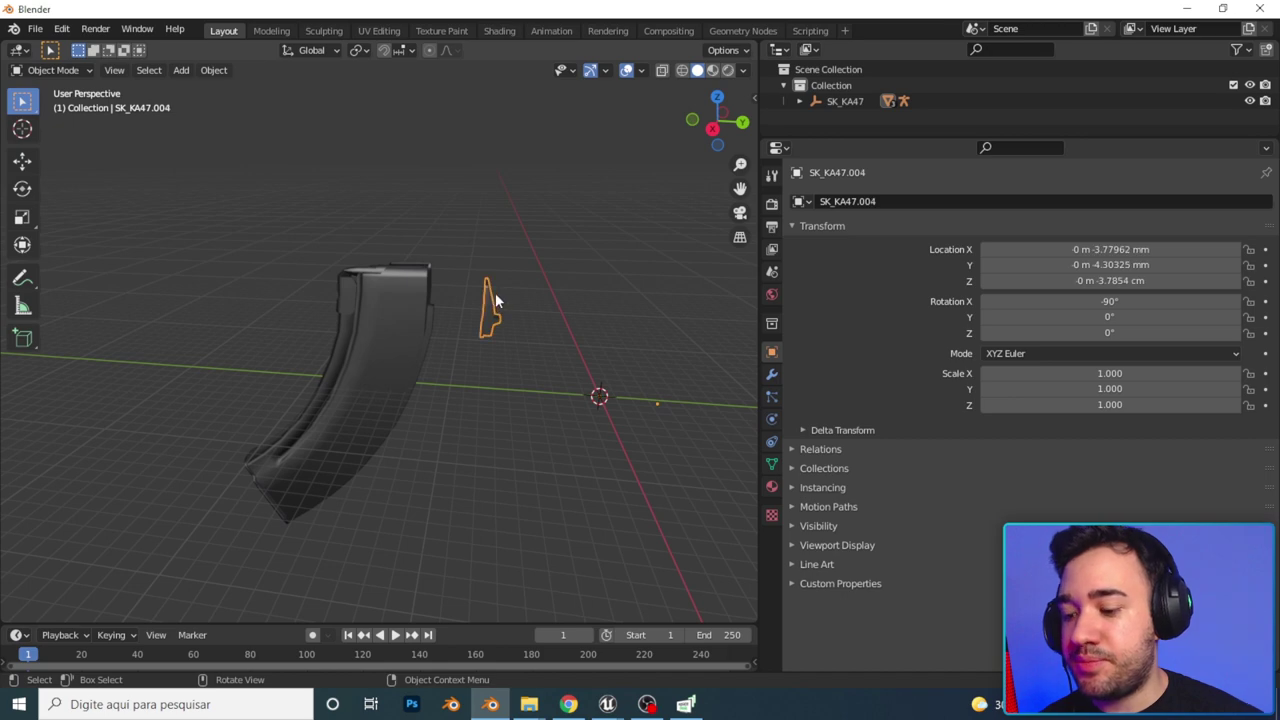
Step: Unhide all parts, hide the magazine, and select the rifle's receiver body
{"action": "key", "text": "alt+h"}
{"action": "scroll", "coordinate": [495, 292], "scroll_direction": "up", "scroll_amount": 2}
{"action": "scroll", "coordinate": [496, 274], "scroll_direction": "up", "scroll_amount": 2}
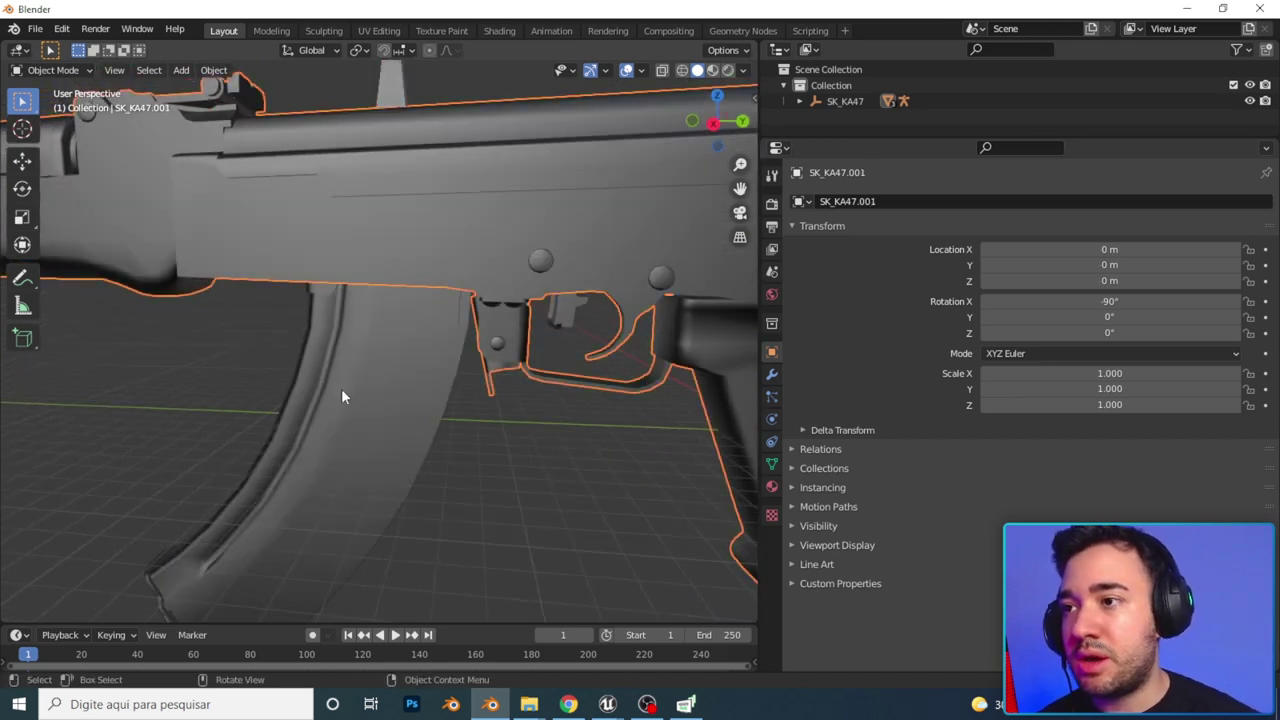
{"action": "left_click", "coordinate": [341, 395]}
{"action": "key", "text": "h"}
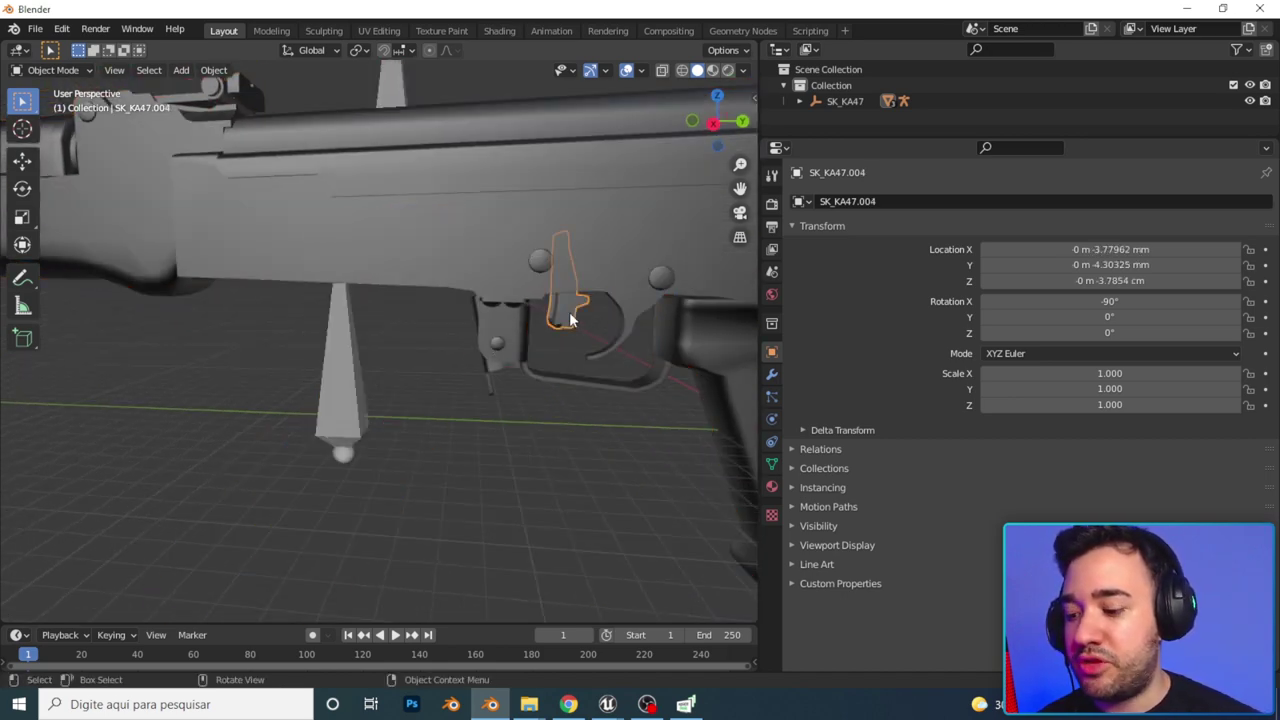
{"action": "scroll", "coordinate": [569, 316], "scroll_direction": "up", "scroll_amount": 2}
{"action": "left_click", "coordinate": [531, 214], "text": "shift"}
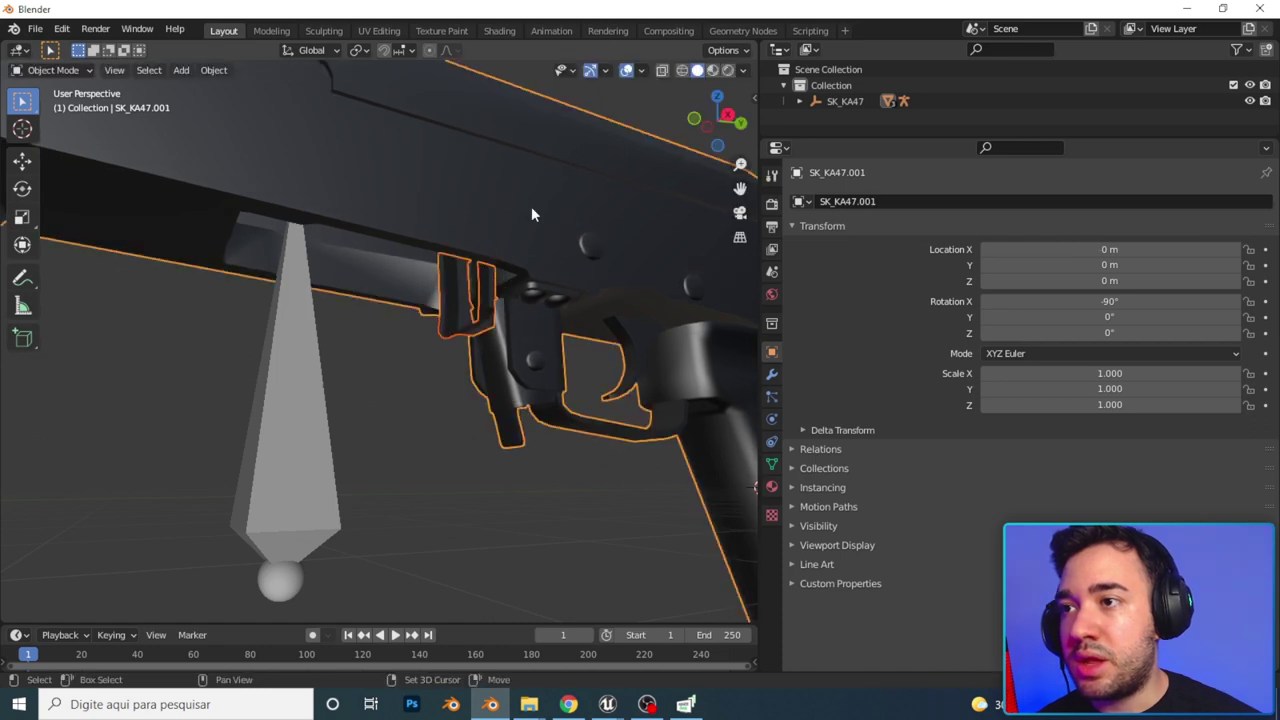
{"action": "scroll", "coordinate": [531, 206], "scroll_direction": "down", "scroll_amount": 5}
Step: View the rifle from the side and cancel a stray move so the body stays at 0 m
{"action": "middle_click_drag", "start_coordinate": [536, 200], "coordinate": [502, 268]}
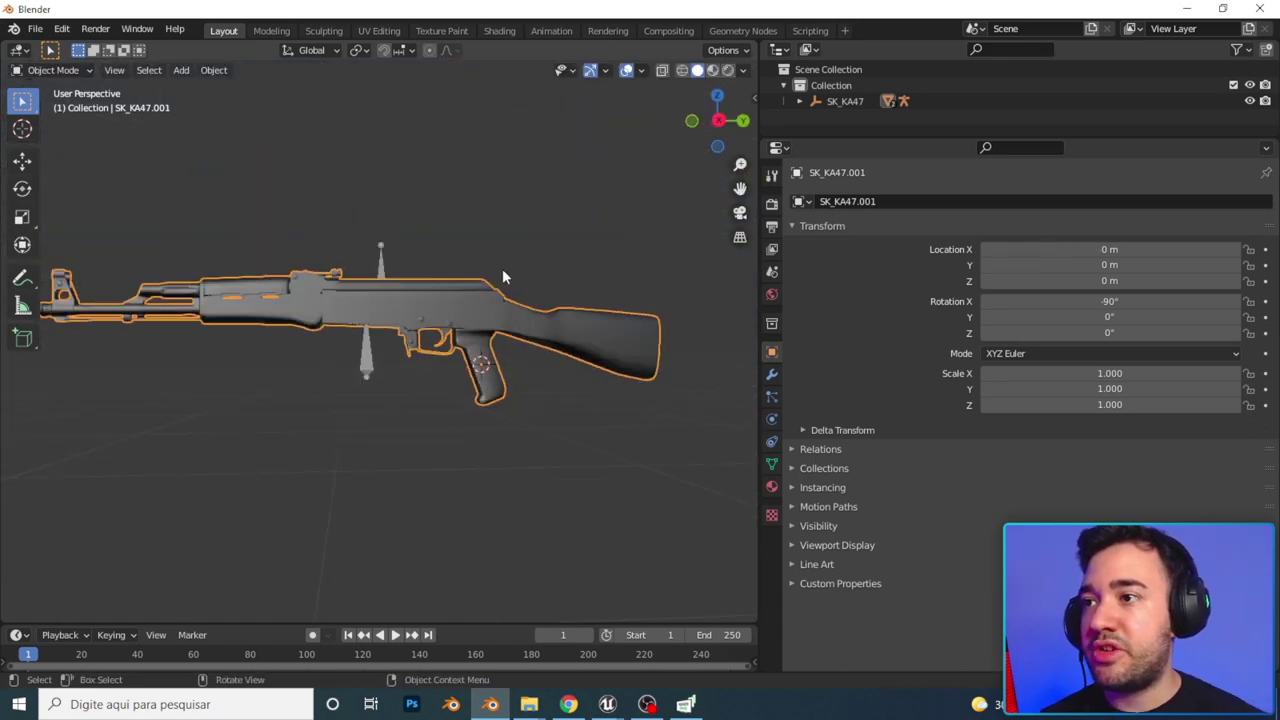
{"action": "scroll", "coordinate": [502, 268], "scroll_direction": "up", "scroll_amount": 3}
{"action": "key", "text": "g"}
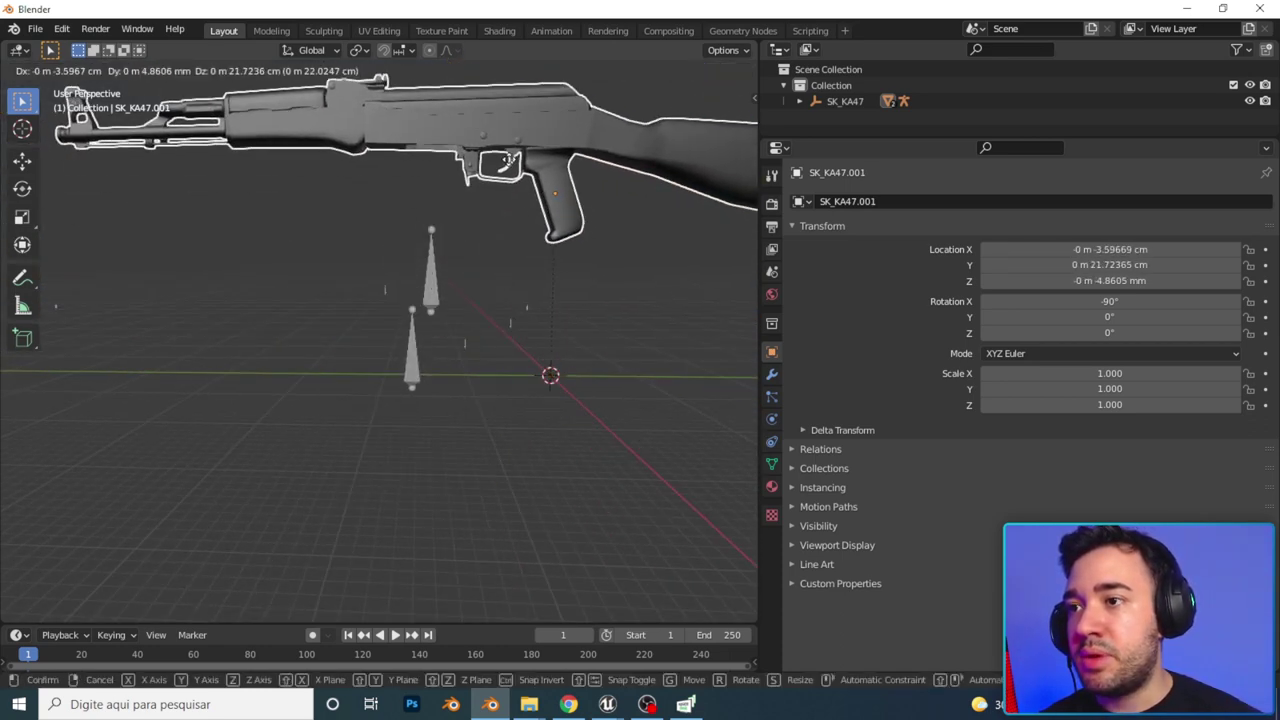
{"action": "key", "text": "Escape"}
{"action": "scroll", "coordinate": [469, 505], "scroll_direction": "down", "scroll_amount": 3}
{"action": "scroll", "coordinate": [457, 246], "scroll_direction": "up", "scroll_amount": 2}
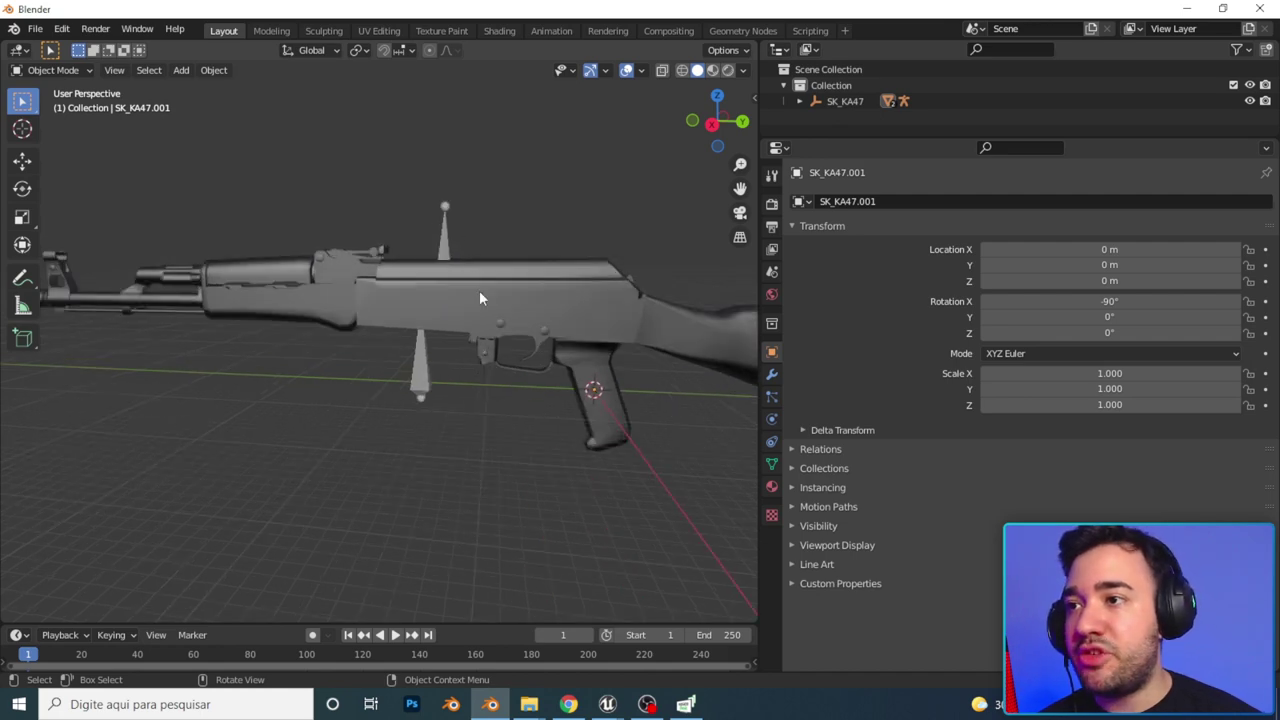
Step: Unhide the magazine and drop it below the rifle
{"action": "key", "text": "alt+h"}
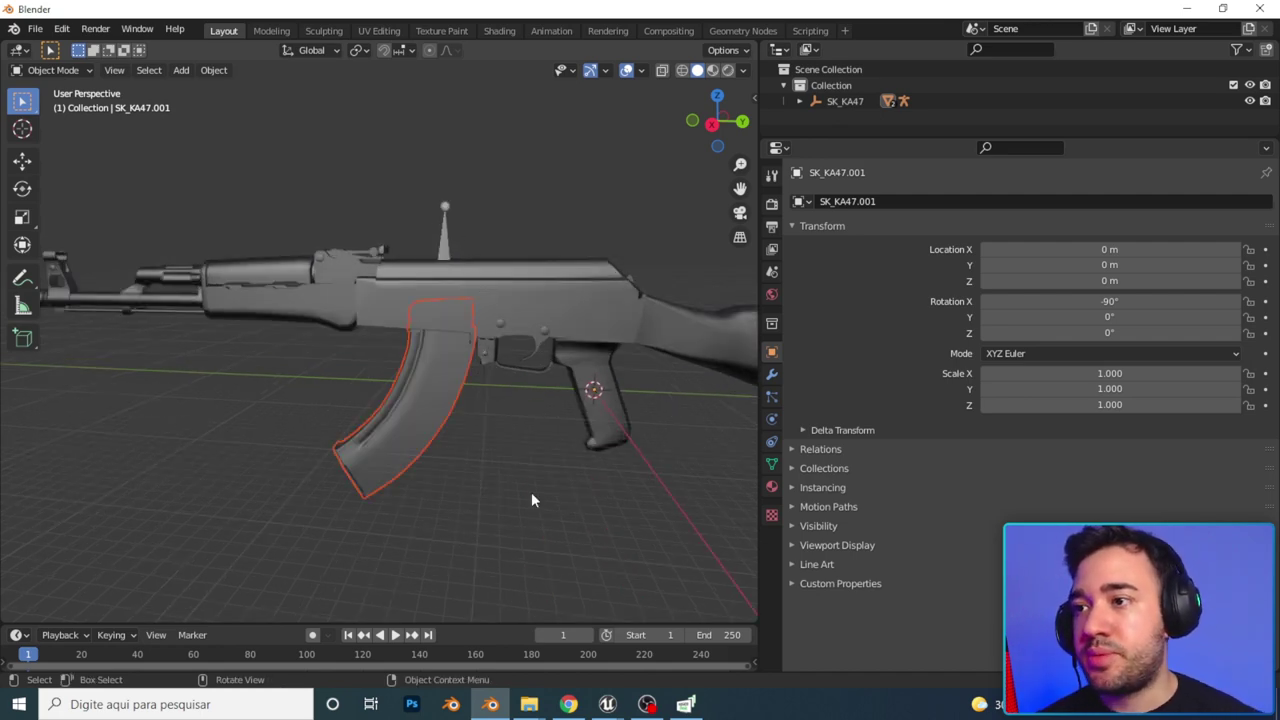
{"action": "left_click", "coordinate": [455, 378]}
{"action": "key", "text": "g"}
{"action": "left_click", "coordinate": [345, 488]}
{"action": "scroll", "coordinate": [419, 458], "scroll_direction": "down", "scroll_amount": 2}
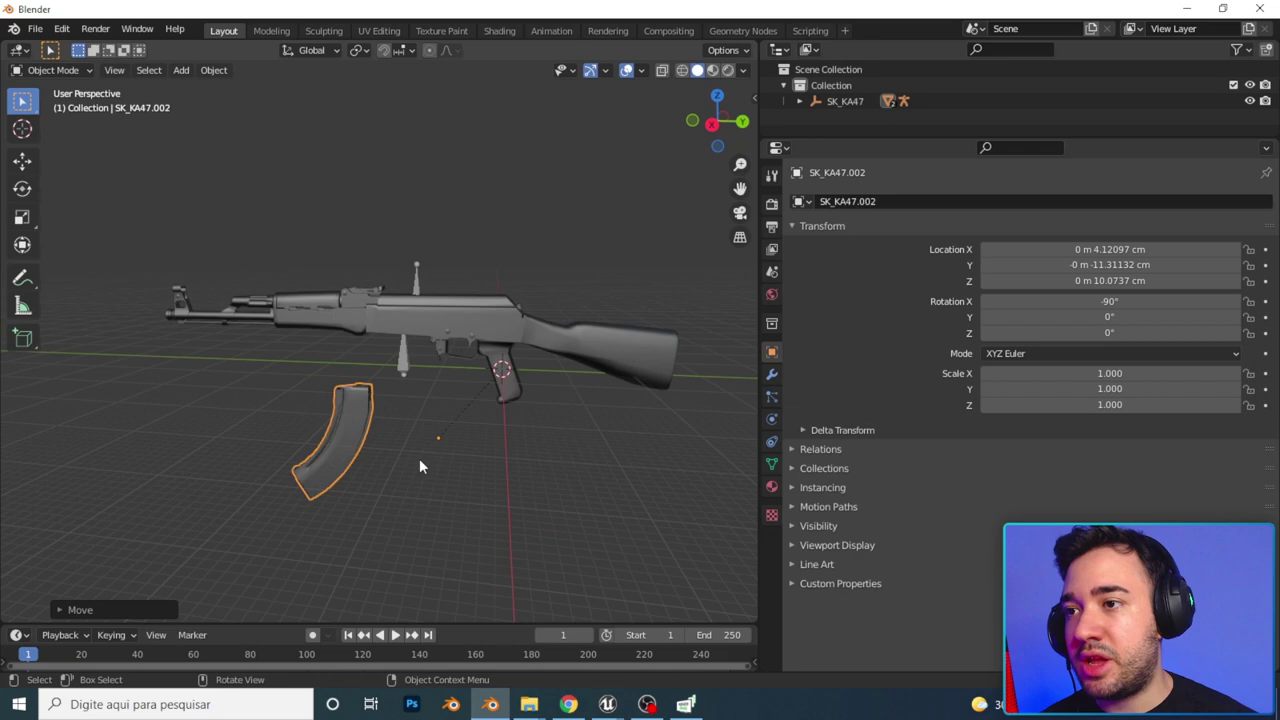
Step: Hide the magazine and select the SK_KA47 rig so only the rifle shows
{"action": "left_click", "coordinate": [440, 285]}
{"action": "middle_click_drag", "start_coordinate": [490, 384], "coordinate": [492, 318]}
{"action": "scroll", "coordinate": [468, 268], "scroll_direction": "up", "scroll_amount": 2}
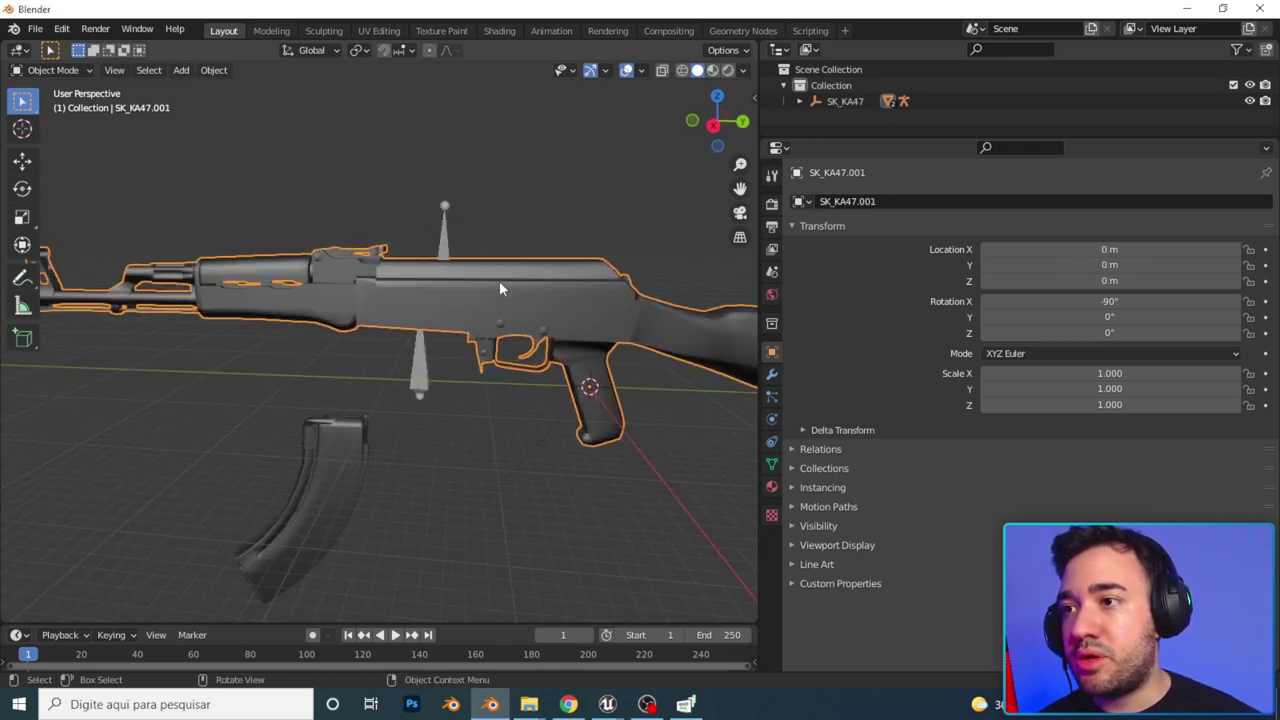
{"action": "left_click", "coordinate": [365, 456]}
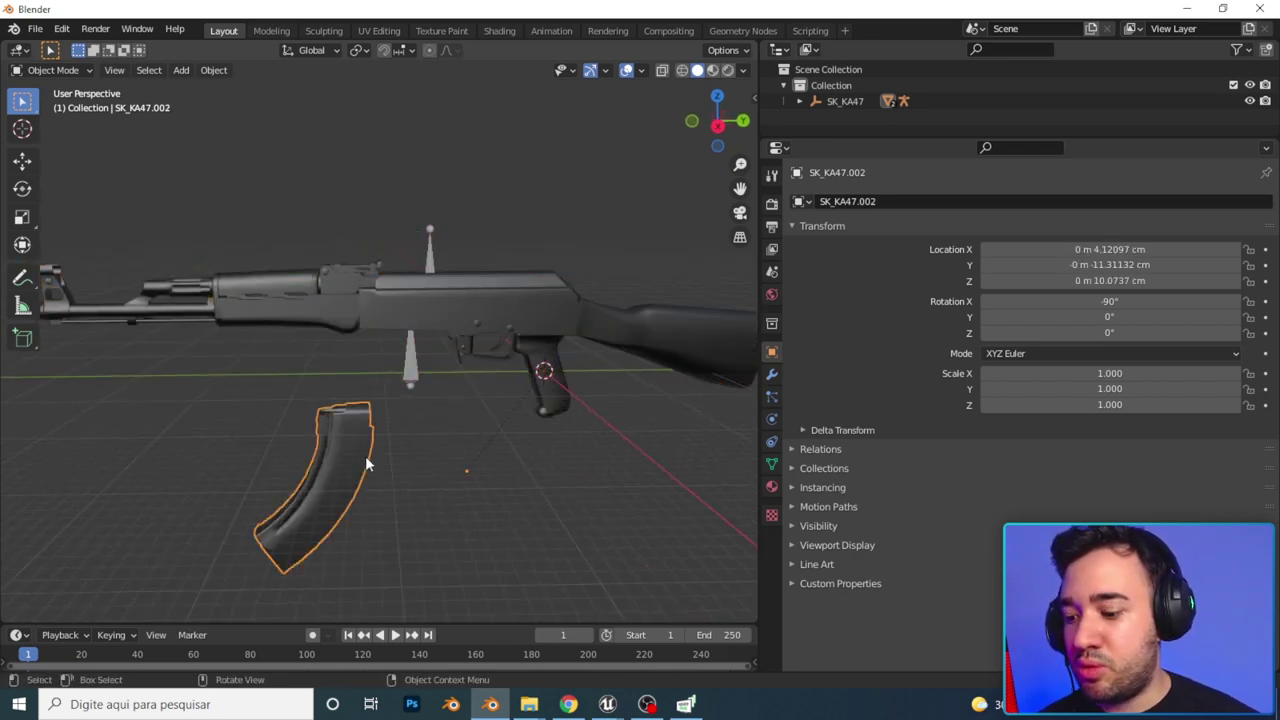
{"action": "key", "text": "h"}
{"action": "scroll", "coordinate": [439, 290], "scroll_direction": "down", "scroll_amount": 2}
{"action": "left_click", "coordinate": [451, 354]}
{"action": "scroll", "coordinate": [451, 306], "scroll_direction": "up", "scroll_amount": 1}
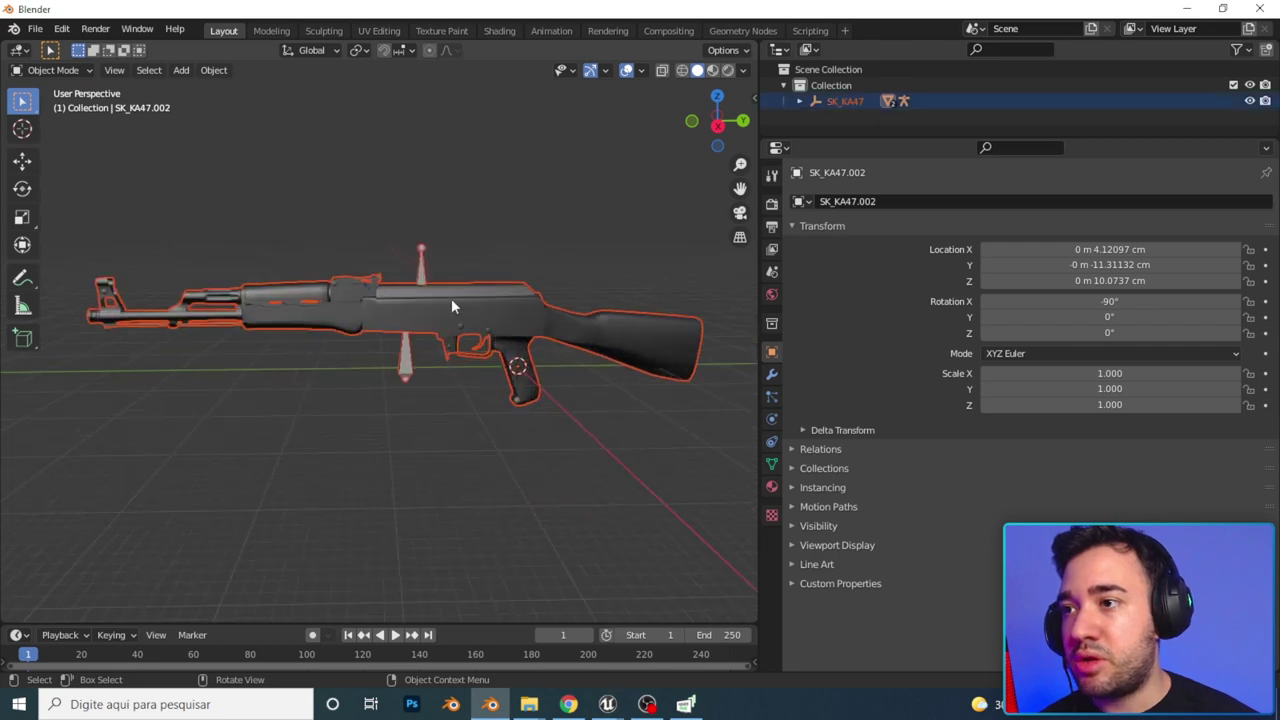
{"action": "scroll", "coordinate": [462, 305], "scroll_direction": "up", "scroll_amount": 2}
{"action": "scroll", "coordinate": [445, 250], "scroll_direction": "down", "scroll_amount": 2}
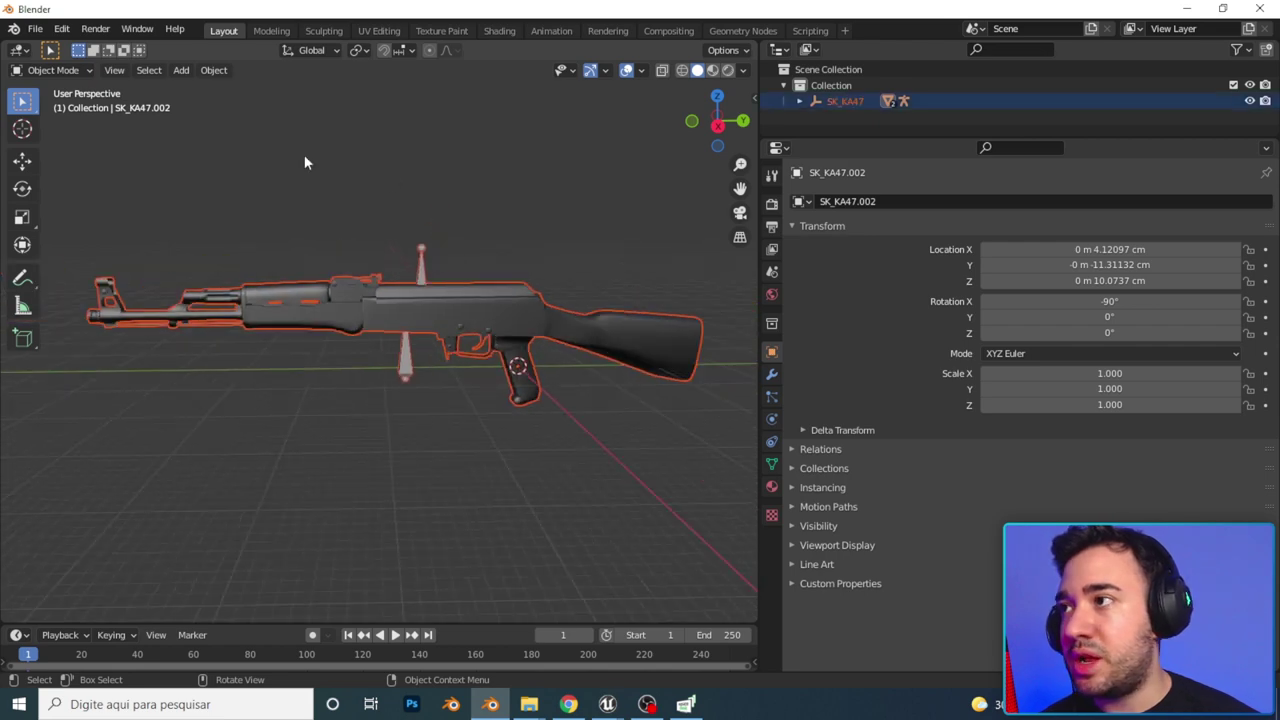
Step: Start an FBX export targeting the existing SK_KA47.FBX in the Armas folder
{"action": "left_click", "coordinate": [35, 29]}
{"action": "mouse_move", "coordinate": [73, 263]}
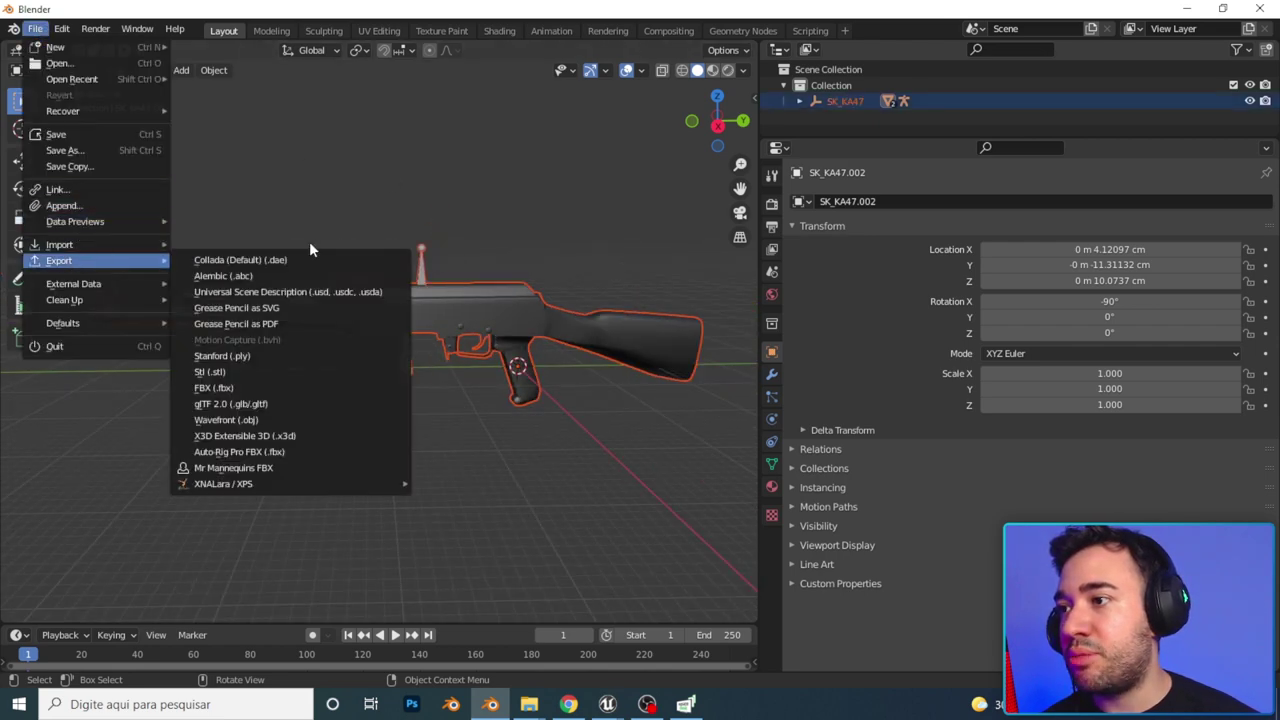
{"action": "left_click", "coordinate": [274, 385]}
{"action": "left_click", "coordinate": [284, 414]}
{"action": "left_click", "coordinate": [500, 125]}
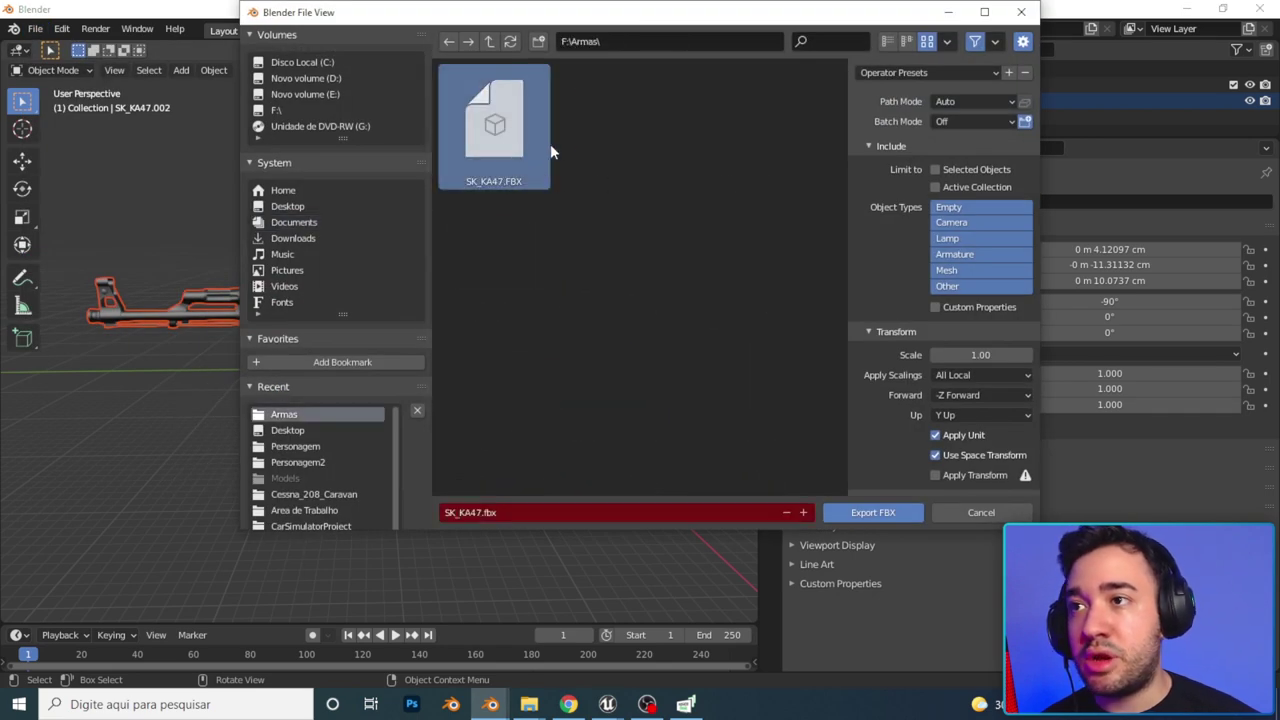
{"action": "left_click_drag", "start_coordinate": [775, 20], "coordinate": [590, 74]}
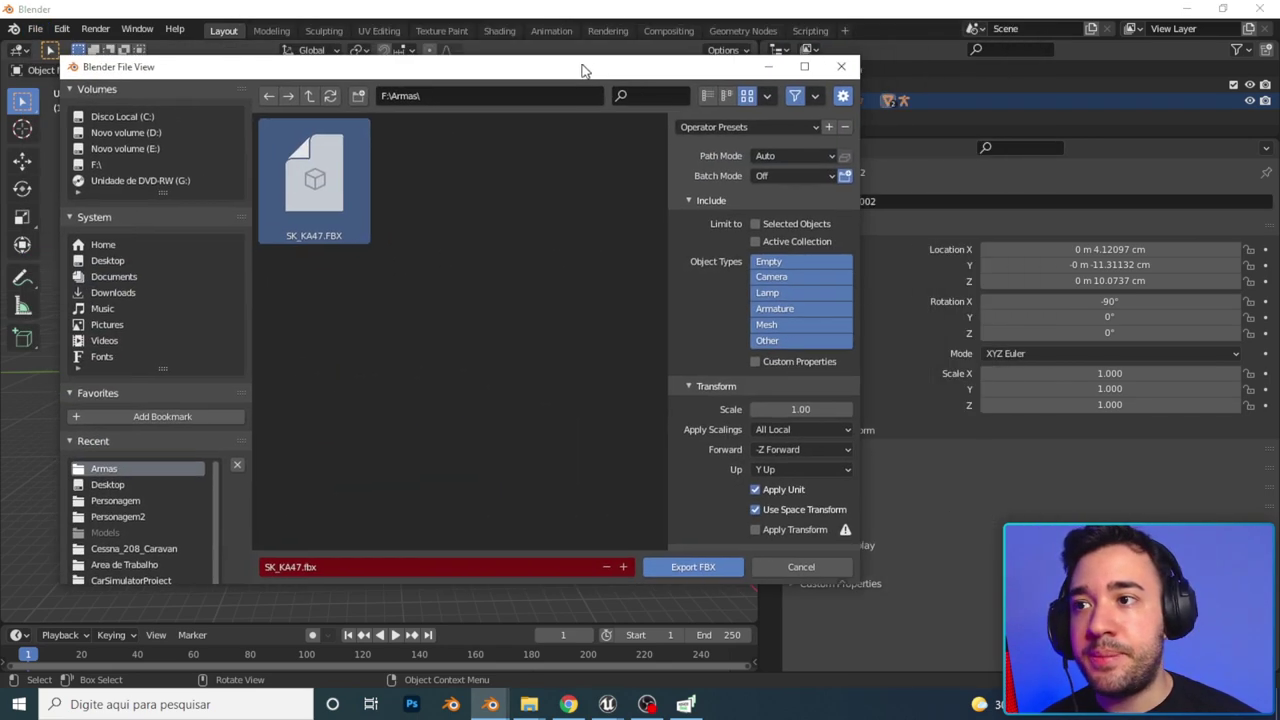
Step: Export selected Armature and Mesh objects with Face smoothing over SK_KA47.FBX
{"action": "left_click", "coordinate": [766, 324]}
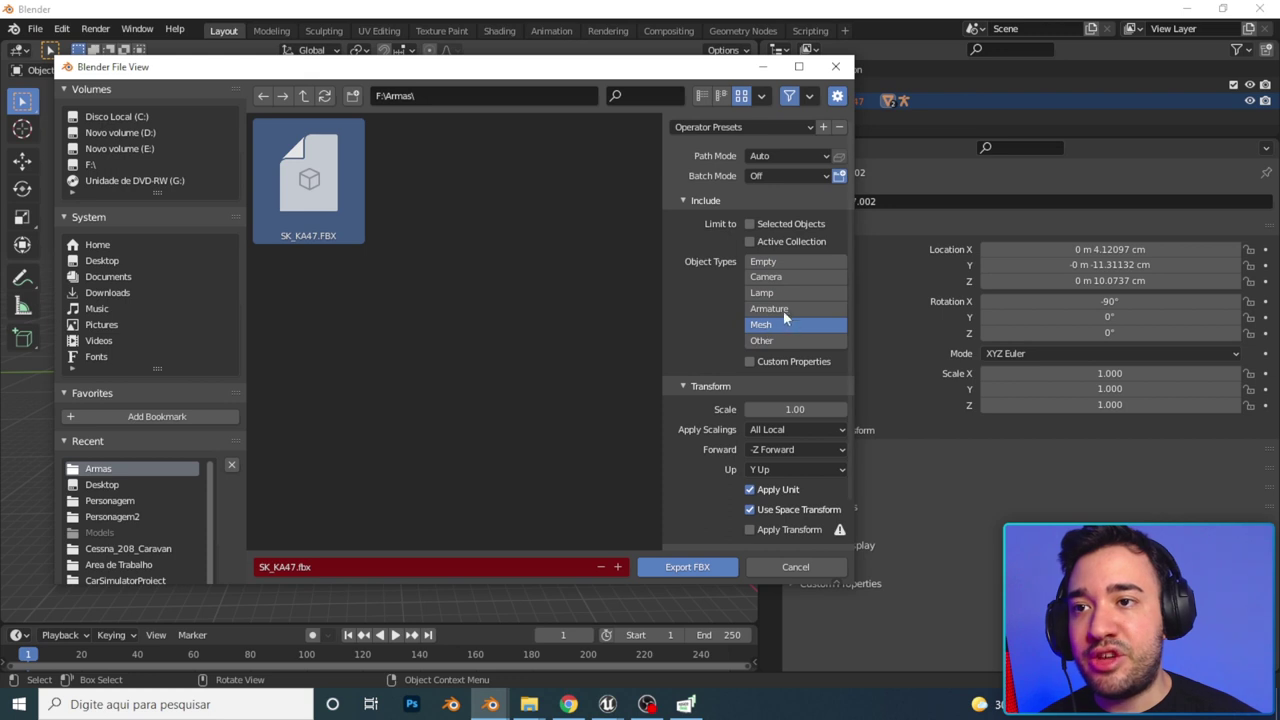
{"action": "left_click", "coordinate": [783, 310], "text": "shift"}
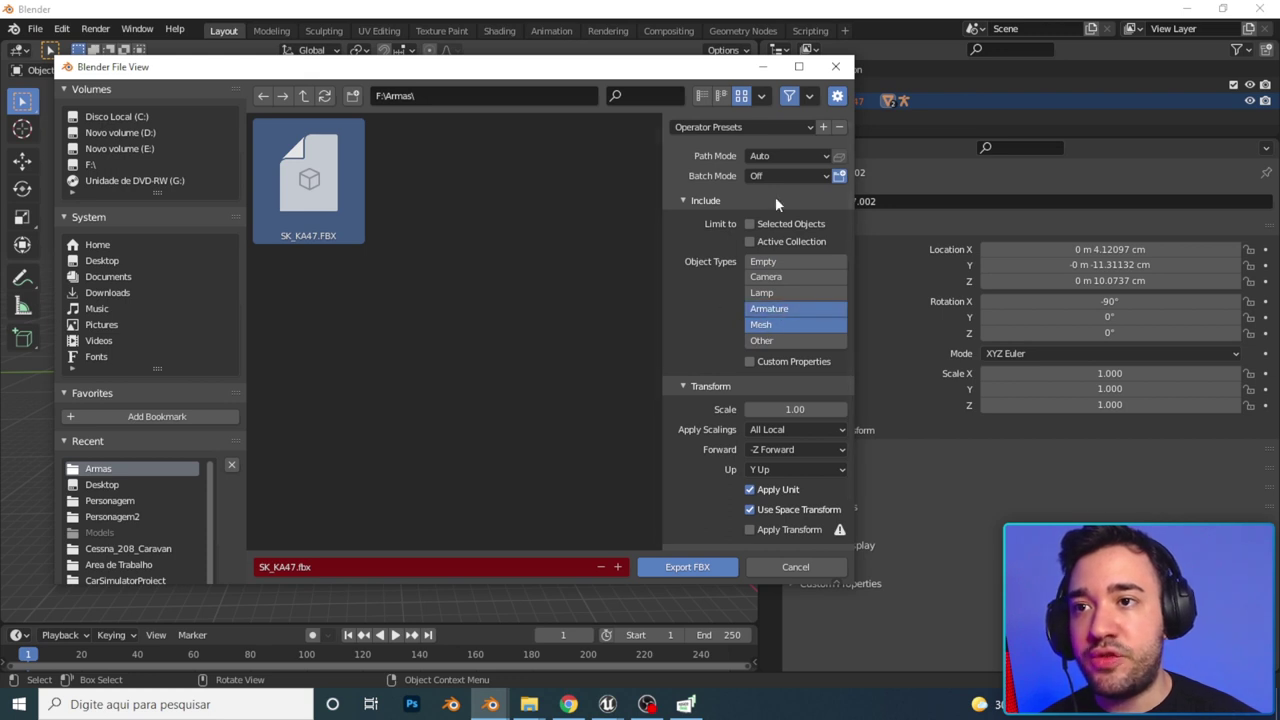
{"action": "left_click", "coordinate": [758, 222]}
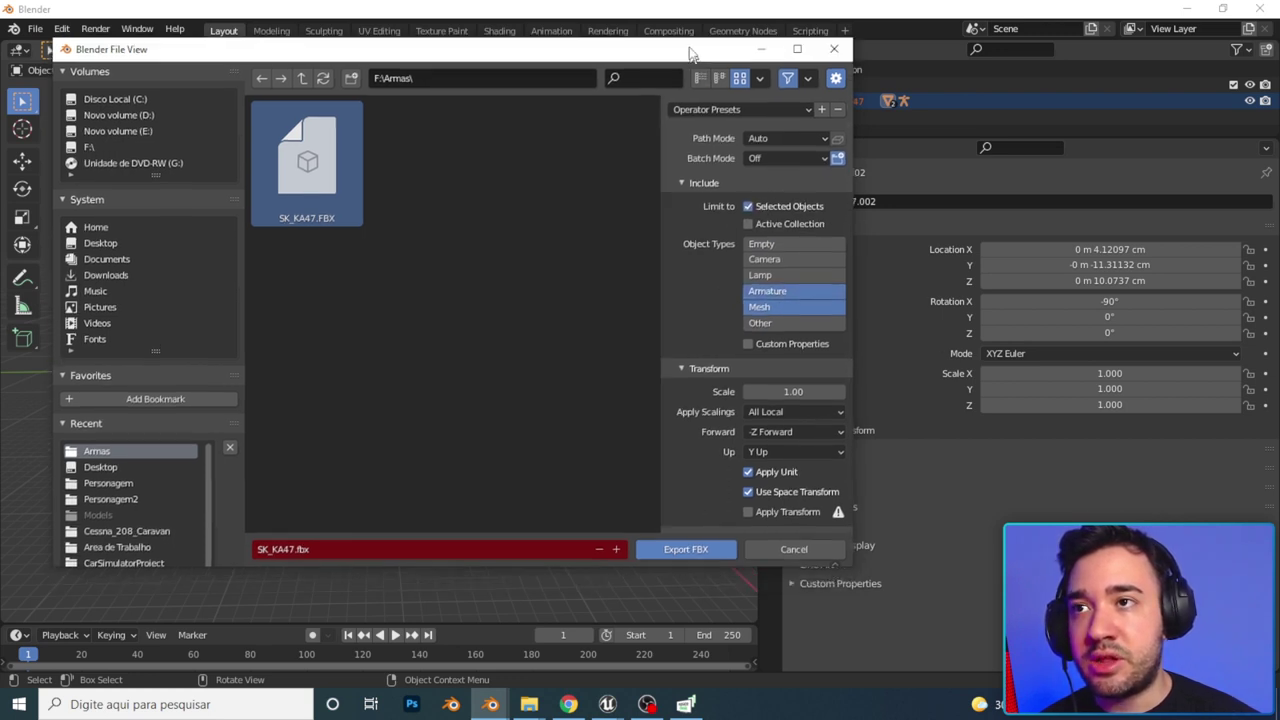
{"action": "scroll", "coordinate": [791, 338], "scroll_direction": "down", "scroll_amount": 2}
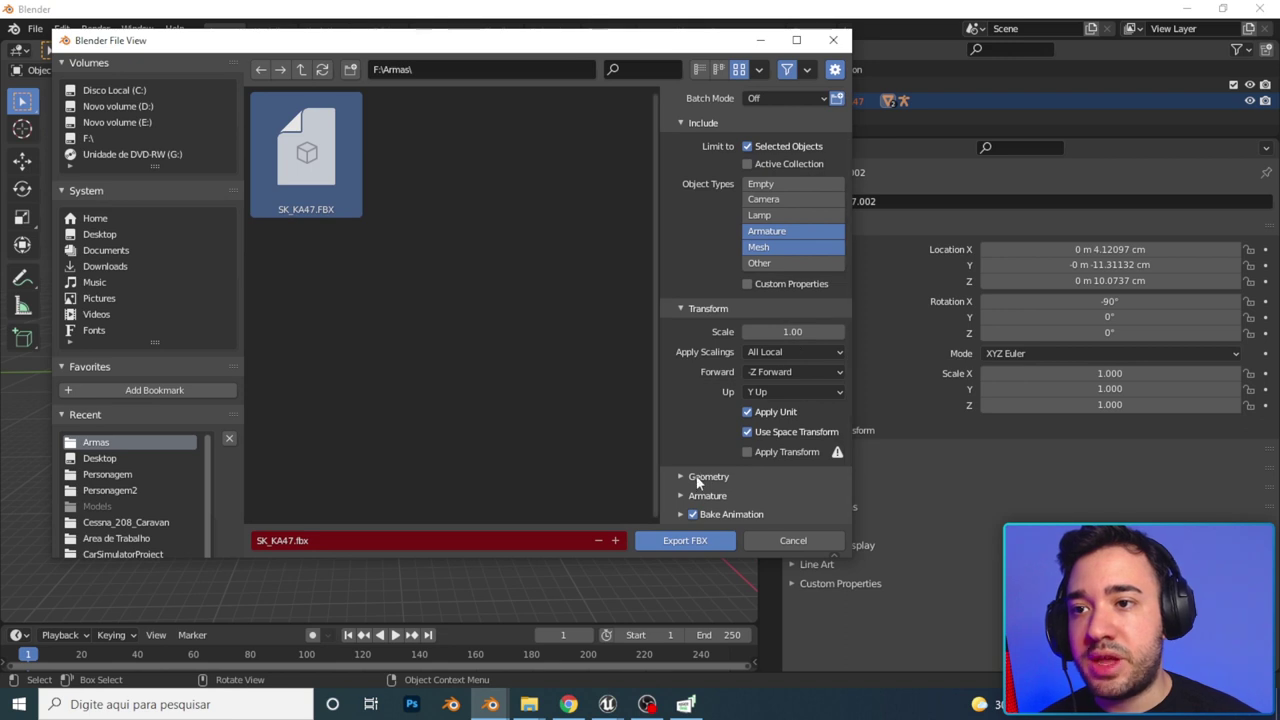
{"action": "scroll", "coordinate": [697, 476], "scroll_direction": "down", "scroll_amount": 4}
{"action": "left_click", "coordinate": [761, 393]}
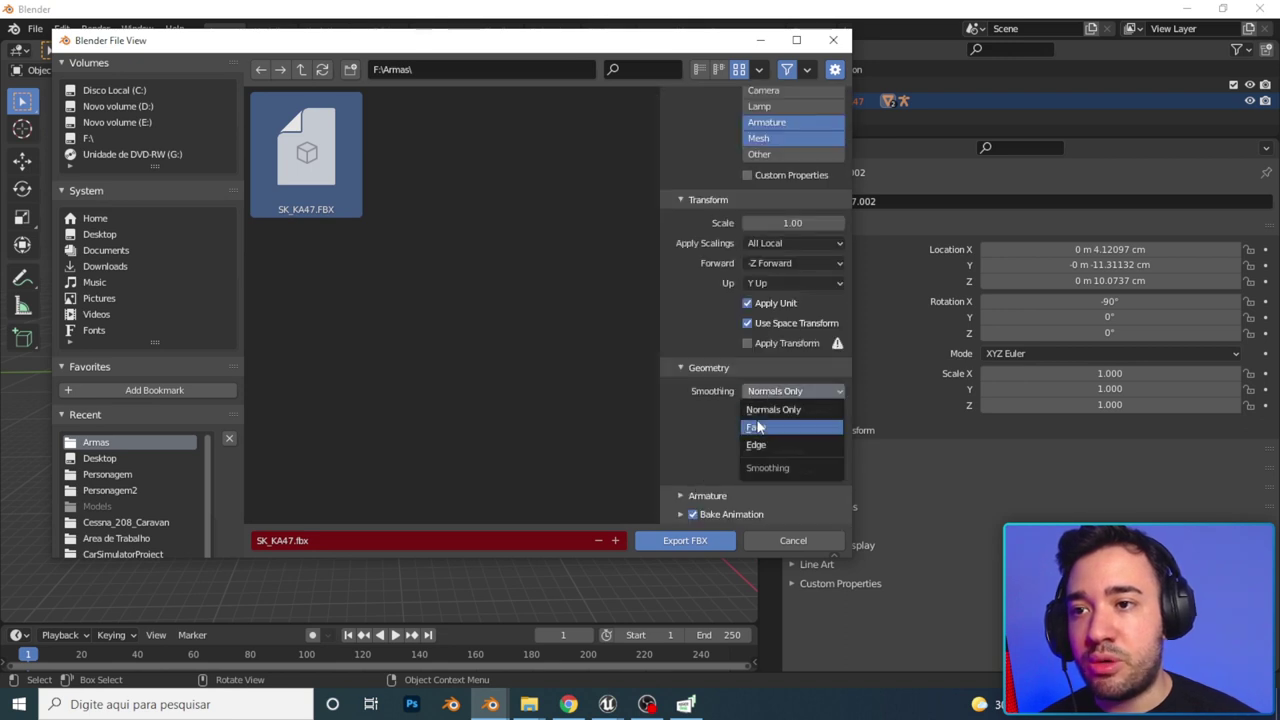
{"action": "left_click", "coordinate": [757, 423]}
{"action": "left_click", "coordinate": [685, 496]}
{"action": "scroll", "coordinate": [703, 463], "scroll_direction": "down", "scroll_amount": 4}
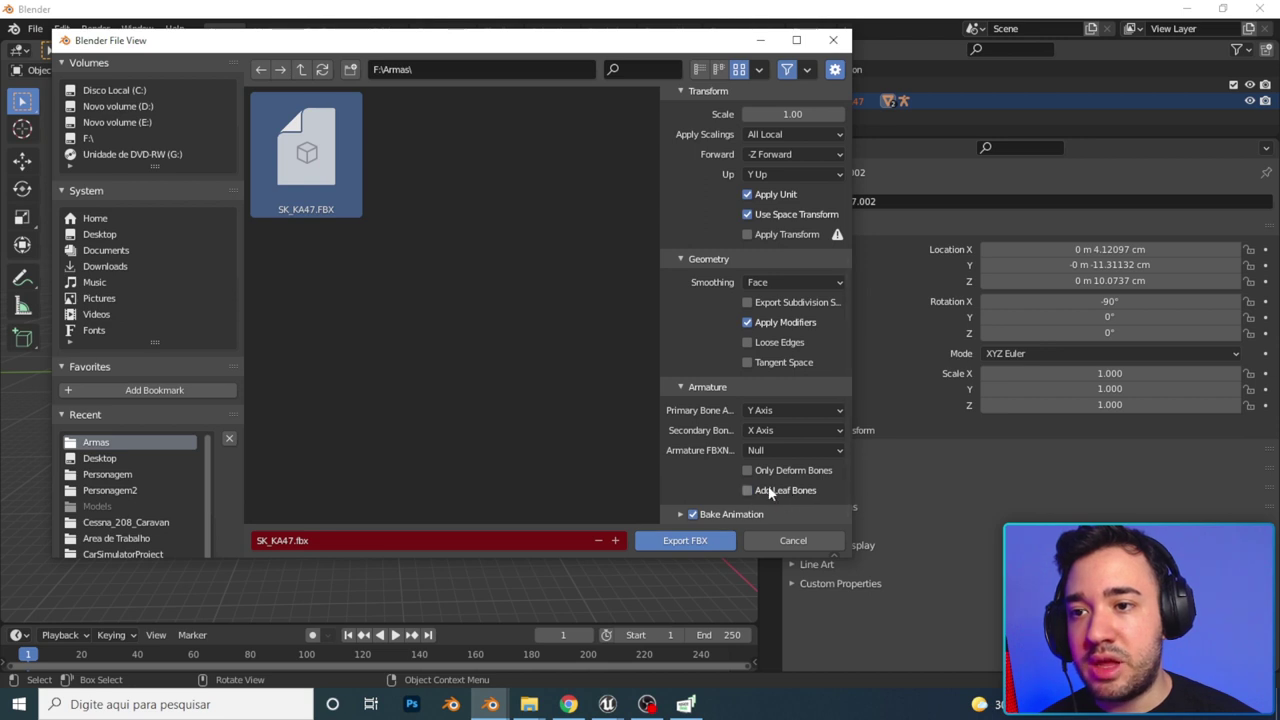
{"action": "left_click", "coordinate": [648, 537]}
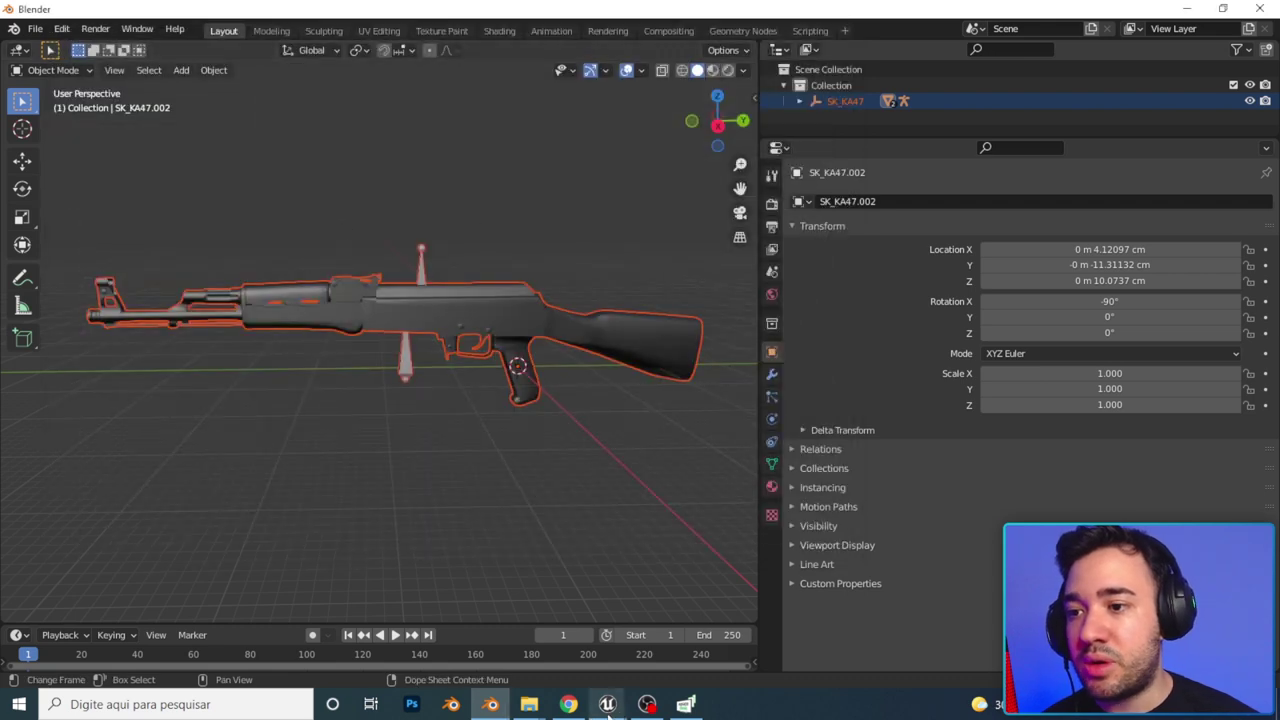
{"action": "mouse_move", "coordinate": [607, 704]}
{"action": "left_click", "coordinate": [553, 628]}
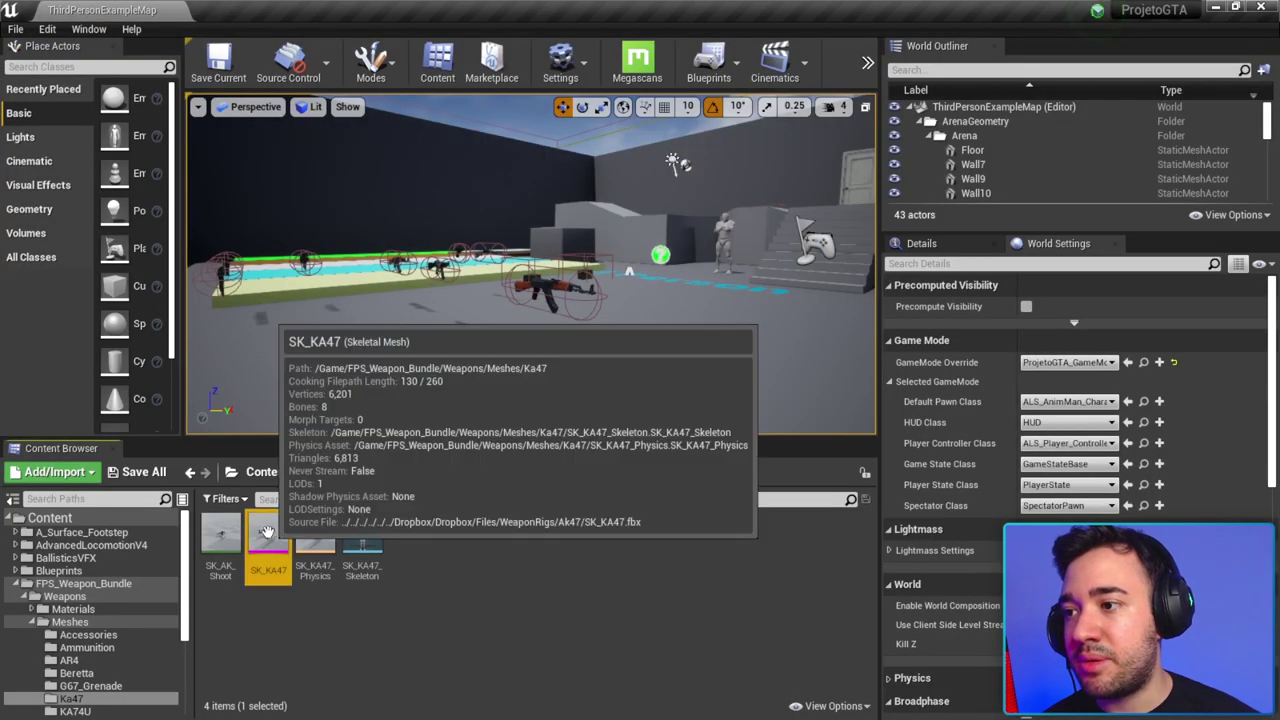
Step: Reimport SK_KA47's base mesh from SK_KA47.FBX, accepting the material matches
{"action": "double_click", "coordinate": [266, 543]}
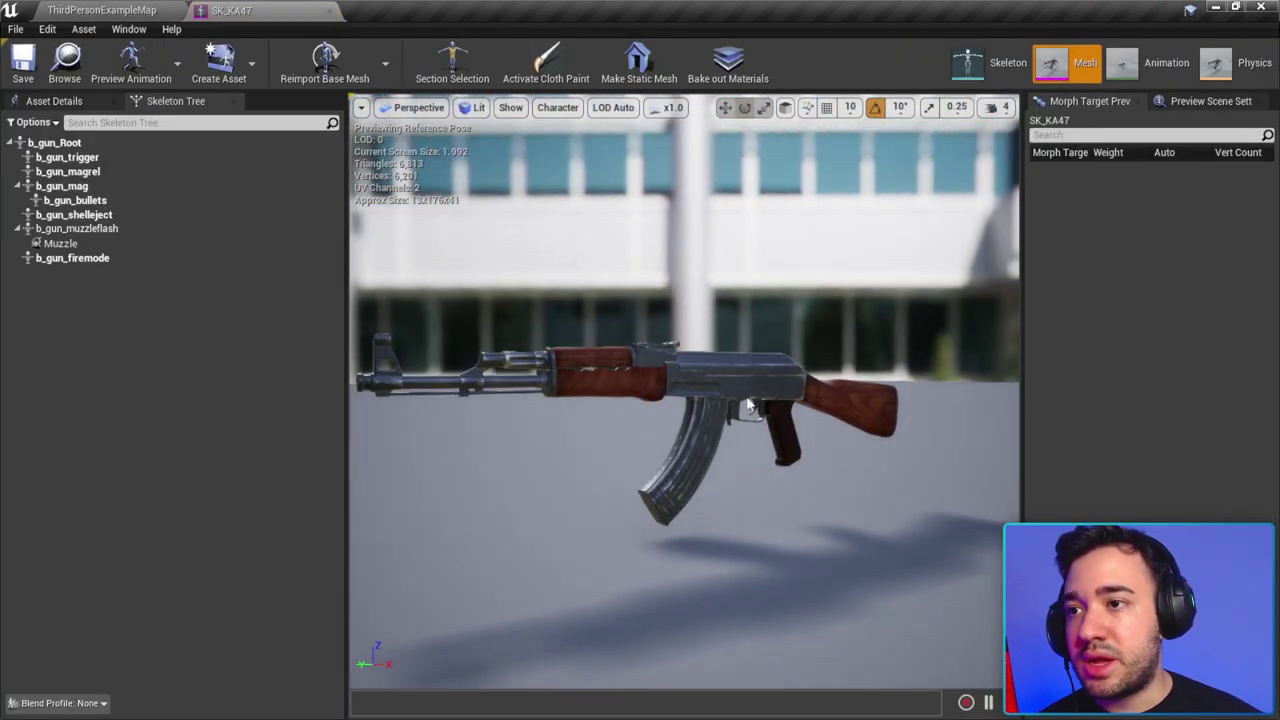
{"action": "left_click", "coordinate": [337, 86]}
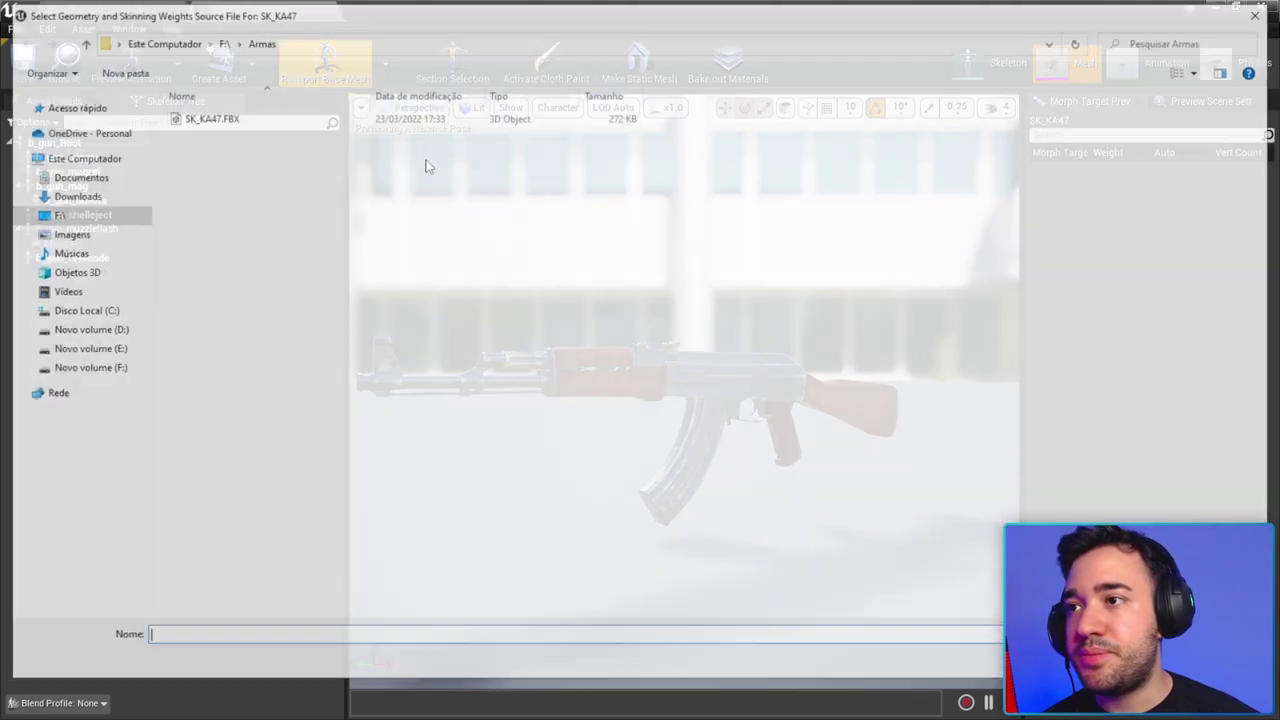
{"action": "left_click", "coordinate": [251, 122]}
{"action": "key", "text": "Return"}
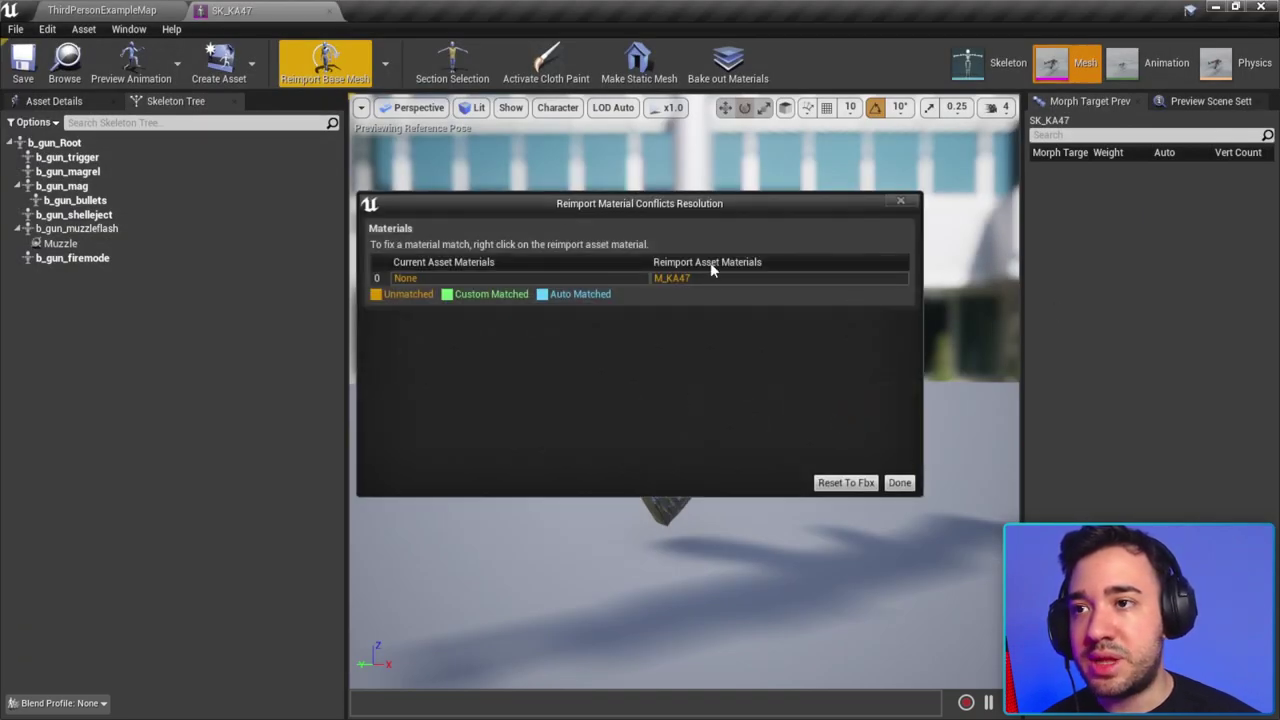
{"action": "left_click", "coordinate": [898, 483]}
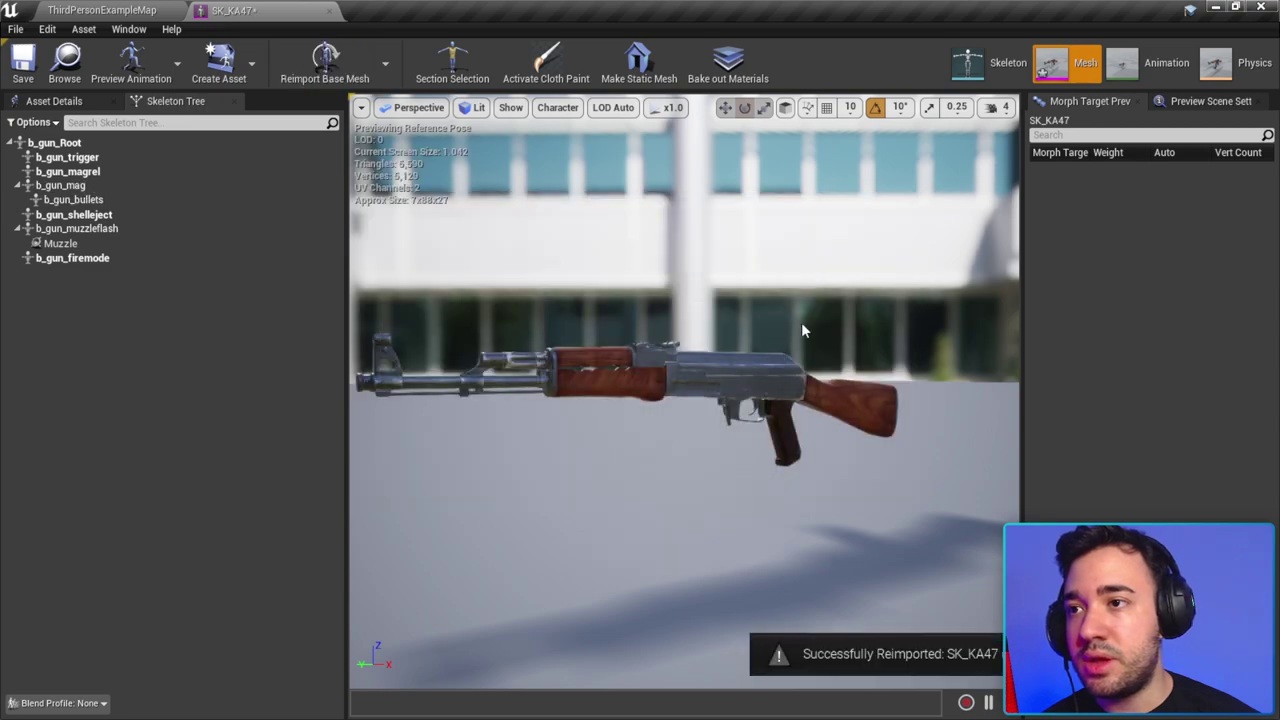
Step: Select the b_gun_mag bone and zoom in on the receiver around it
{"action": "scroll", "coordinate": [842, 315], "scroll_direction": "up", "scroll_amount": 2}
{"action": "scroll", "coordinate": [842, 315], "scroll_direction": "up", "scroll_amount": 5}
{"action": "scroll", "coordinate": [842, 315], "scroll_direction": "down", "scroll_amount": 4}
{"action": "left_click_drag", "start_coordinate": [842, 315], "coordinate": [760, 300]}
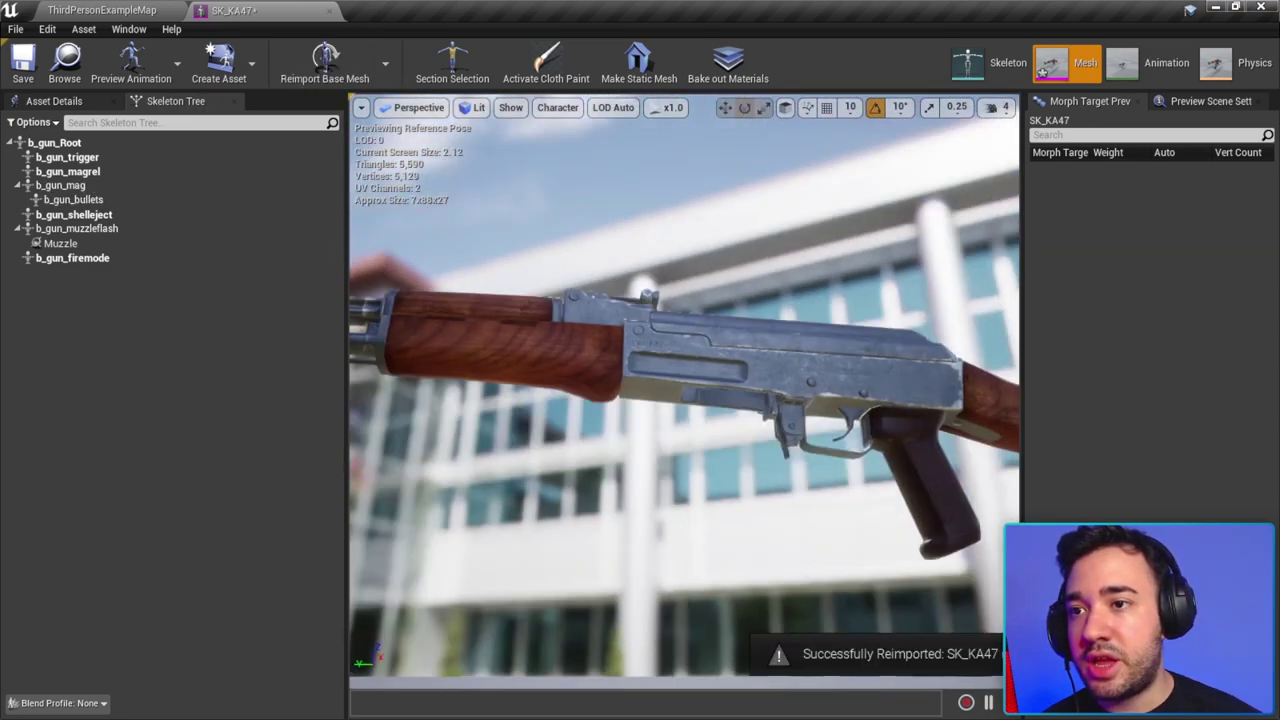
{"action": "left_click", "coordinate": [62, 186]}
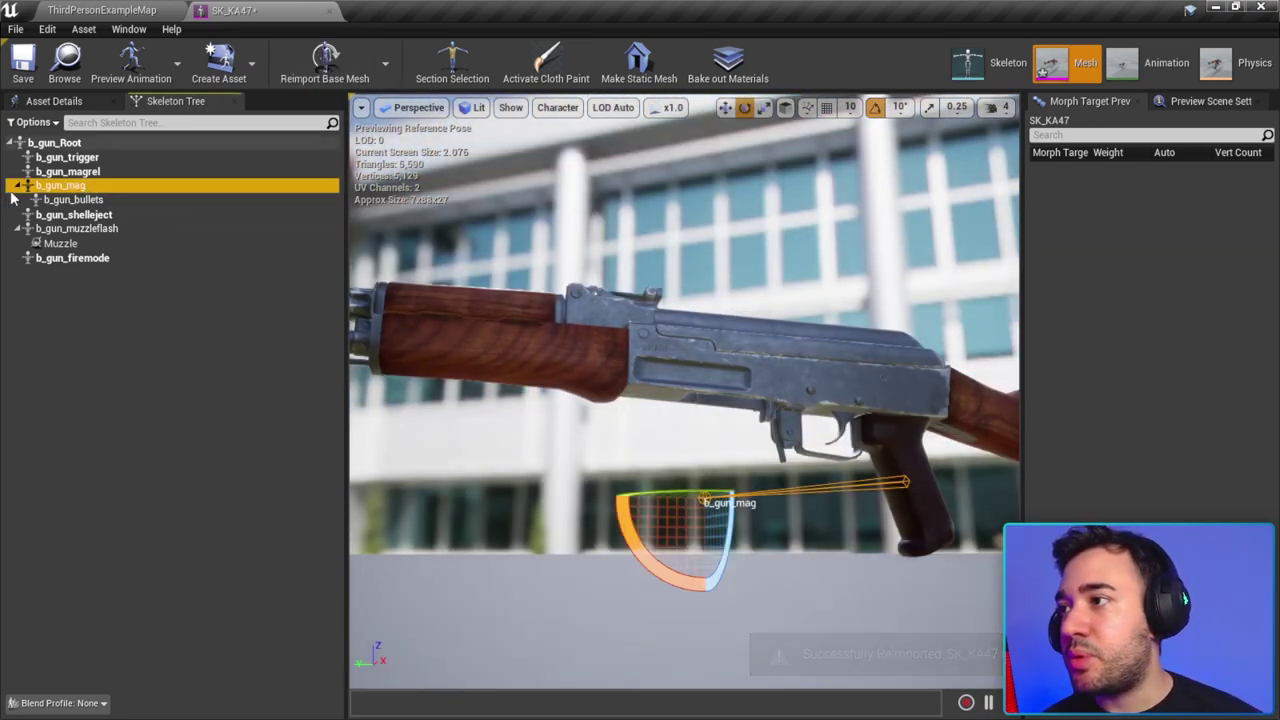
{"action": "left_click_drag", "start_coordinate": [694, 317], "coordinate": [727, 476]}
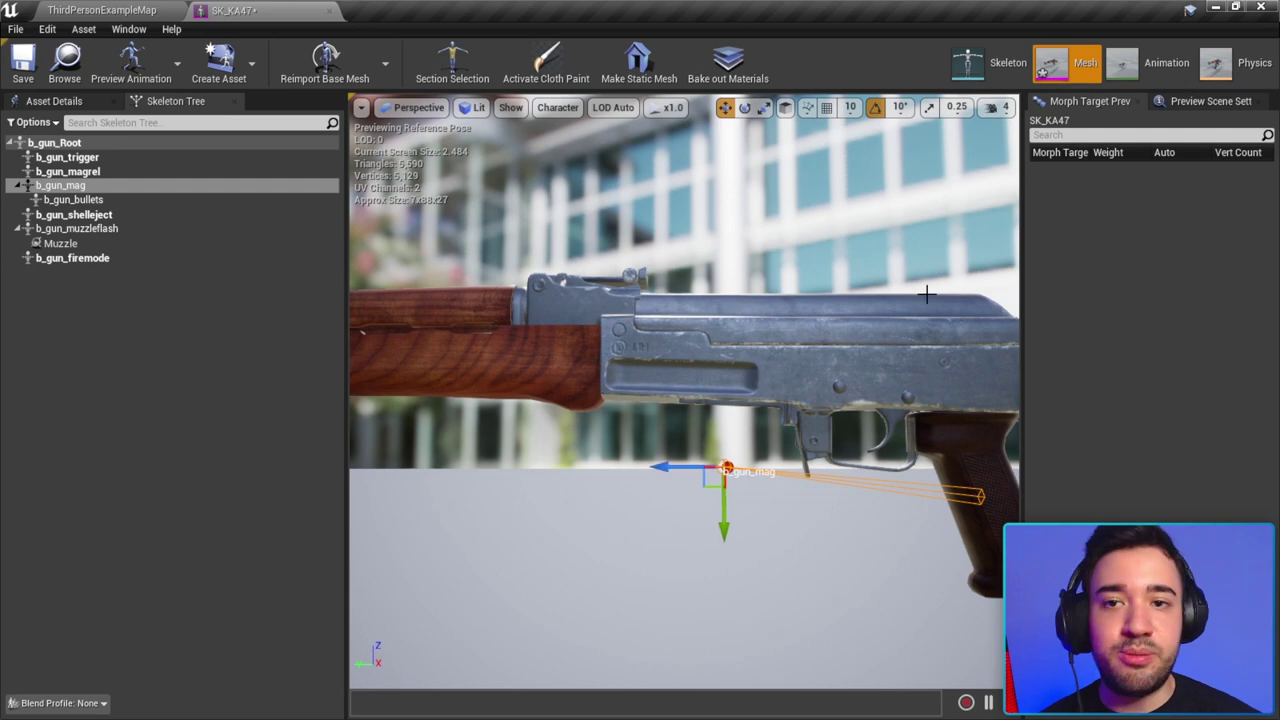
{"action": "left_click", "coordinate": [1213, 9]}
Step: Unhide the magazine, select it, and clear its location to the origin
{"action": "mouse_move", "coordinate": [443, 363]}
{"action": "middle_mouse_down"}
{"action": "mouse_move", "coordinate": [457, 271]}
{"action": "mouse_move", "coordinate": [585, 296]}
{"action": "mouse_move", "coordinate": [437, 491]}
{"action": "middle_mouse_up"}
{"action": "left_click", "coordinate": [585, 296]}
{"action": "key", "text": "alt+h"}
{"action": "left_click", "coordinate": [557, 497]}
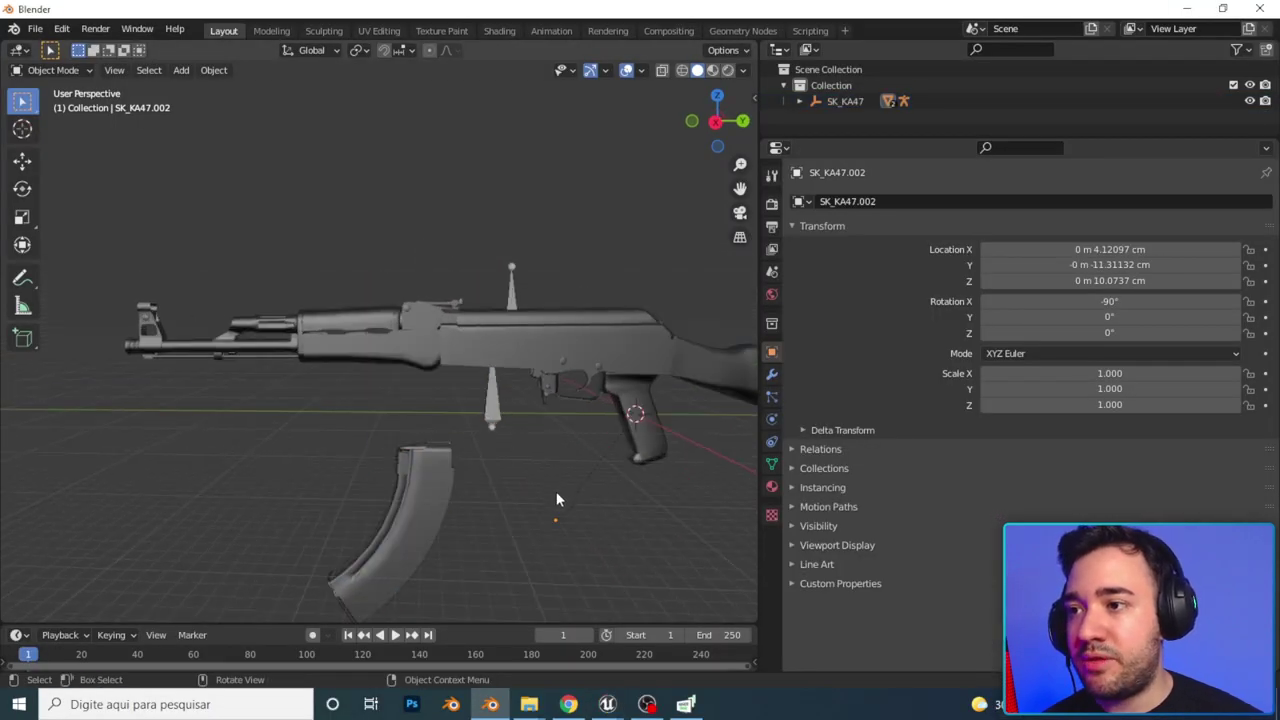
{"action": "middle_click_drag", "start_coordinate": [557, 497], "coordinate": [350, 430]}
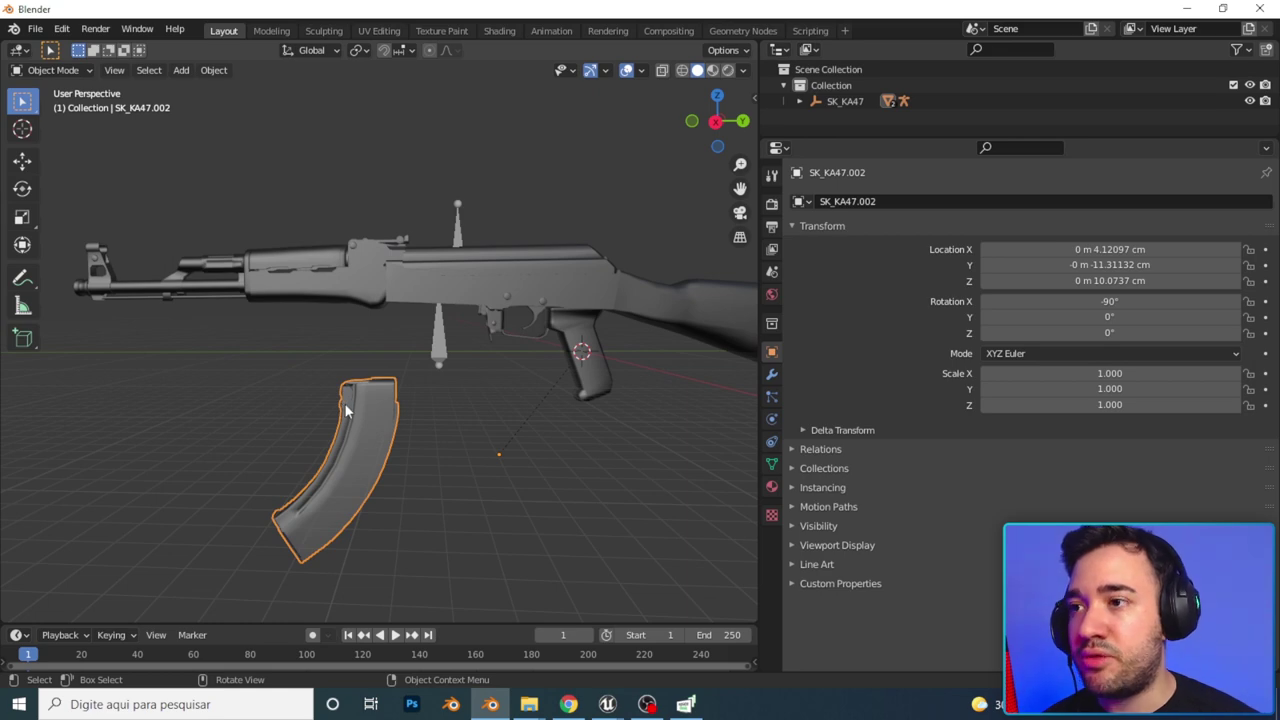
{"action": "key", "text": "alt+g"}
Step: Delete the rifle mesh and the gun armature, leaving only the magazine
{"action": "mouse_move", "coordinate": [388, 449]}
{"action": "middle_mouse_down"}
{"action": "mouse_move", "coordinate": [534, 391]}
{"action": "mouse_move", "coordinate": [557, 323]}
{"action": "middle_mouse_up"}
{"action": "left_click", "coordinate": [585, 324]}
{"action": "key", "text": "Delete"}
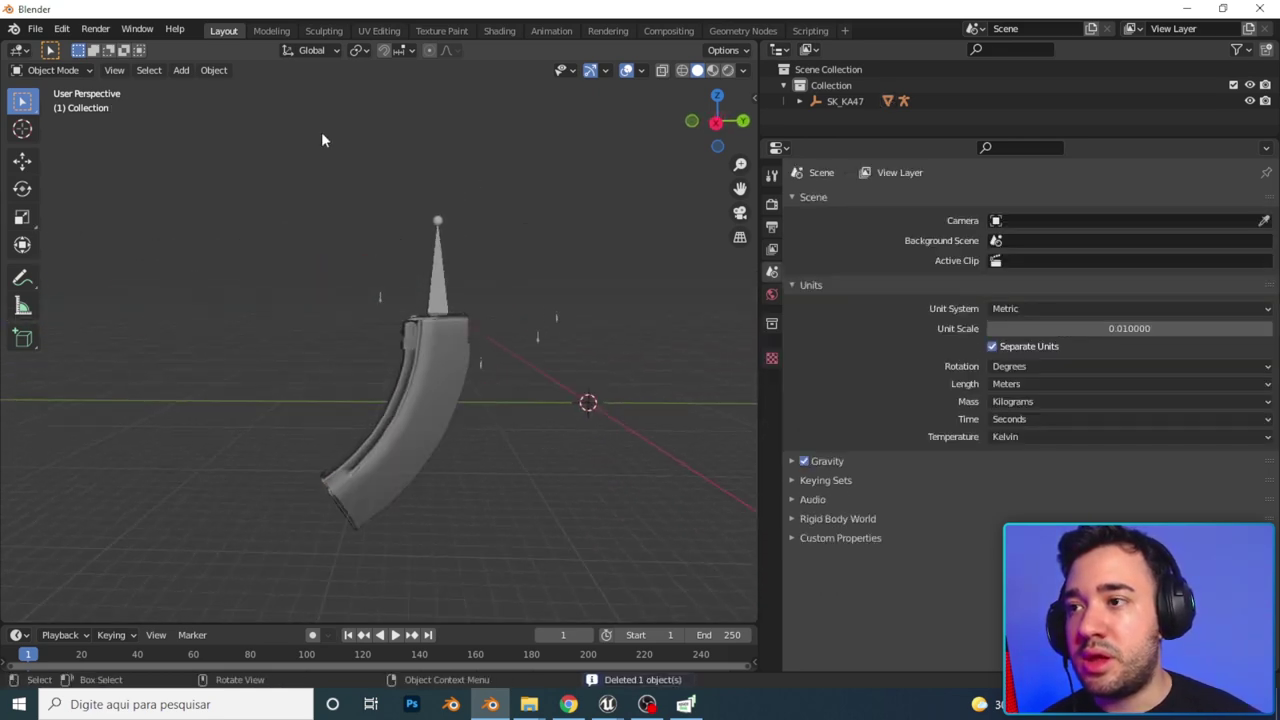
{"action": "mouse_move", "coordinate": [578, 311]}
{"action": "middle_mouse_down"}
{"action": "mouse_move", "coordinate": [537, 318]}
{"action": "mouse_move", "coordinate": [552, 321]}
{"action": "middle_mouse_up"}
{"action": "left_click", "coordinate": [437, 295]}
{"action": "key", "text": "Delete"}
Step: Set the magazine's origin to its geometry via Object > Set Origin
{"action": "mouse_move", "coordinate": [499, 265]}
{"action": "middle_mouse_down"}
{"action": "mouse_move", "coordinate": [362, 334]}
{"action": "mouse_move", "coordinate": [497, 372]}
{"action": "mouse_move", "coordinate": [380, 364]}
{"action": "mouse_move", "coordinate": [446, 325]}
{"action": "mouse_move", "coordinate": [406, 370]}
{"action": "middle_mouse_up"}
{"action": "left_click", "coordinate": [446, 325]}
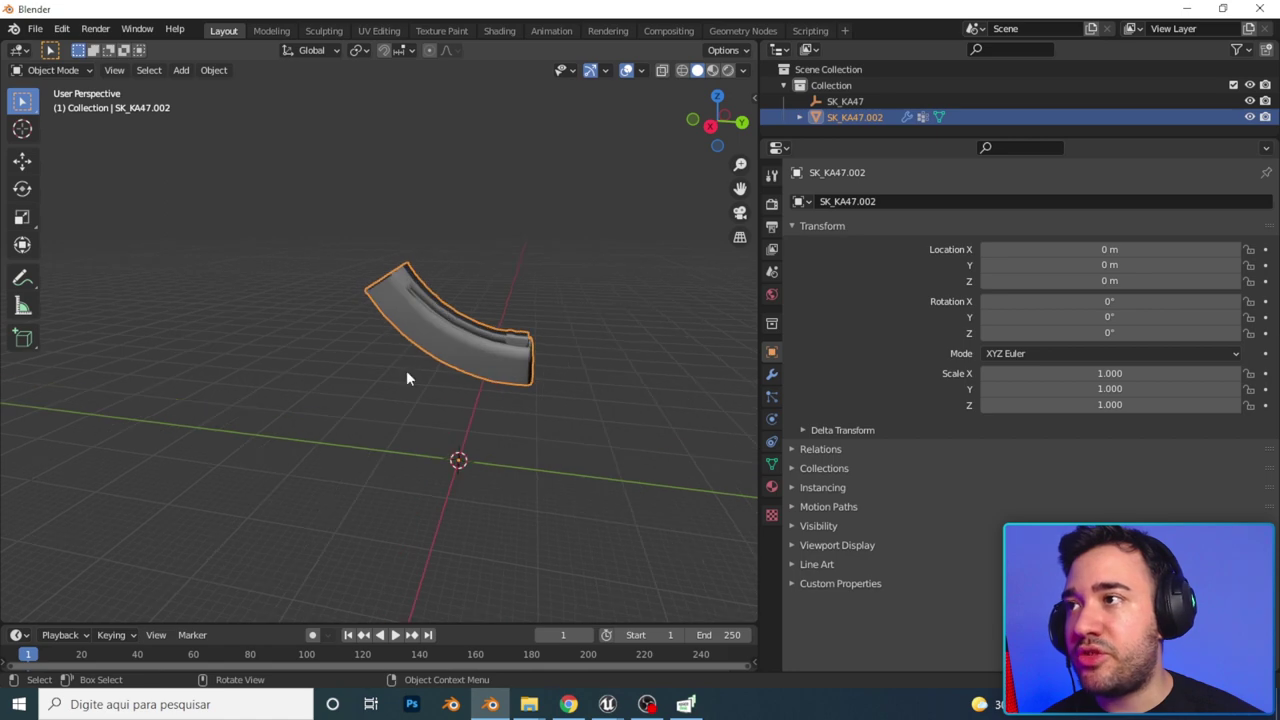
{"action": "left_click", "coordinate": [213, 72]}
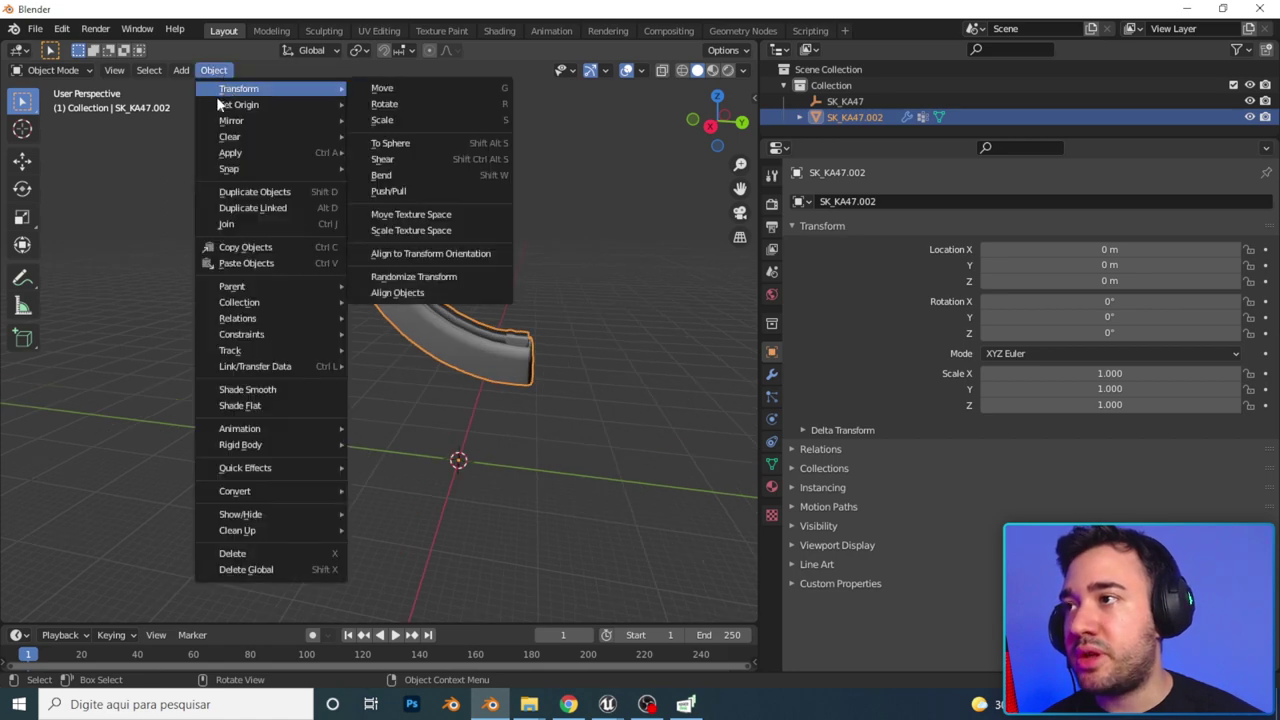
{"action": "mouse_move", "coordinate": [227, 108]}
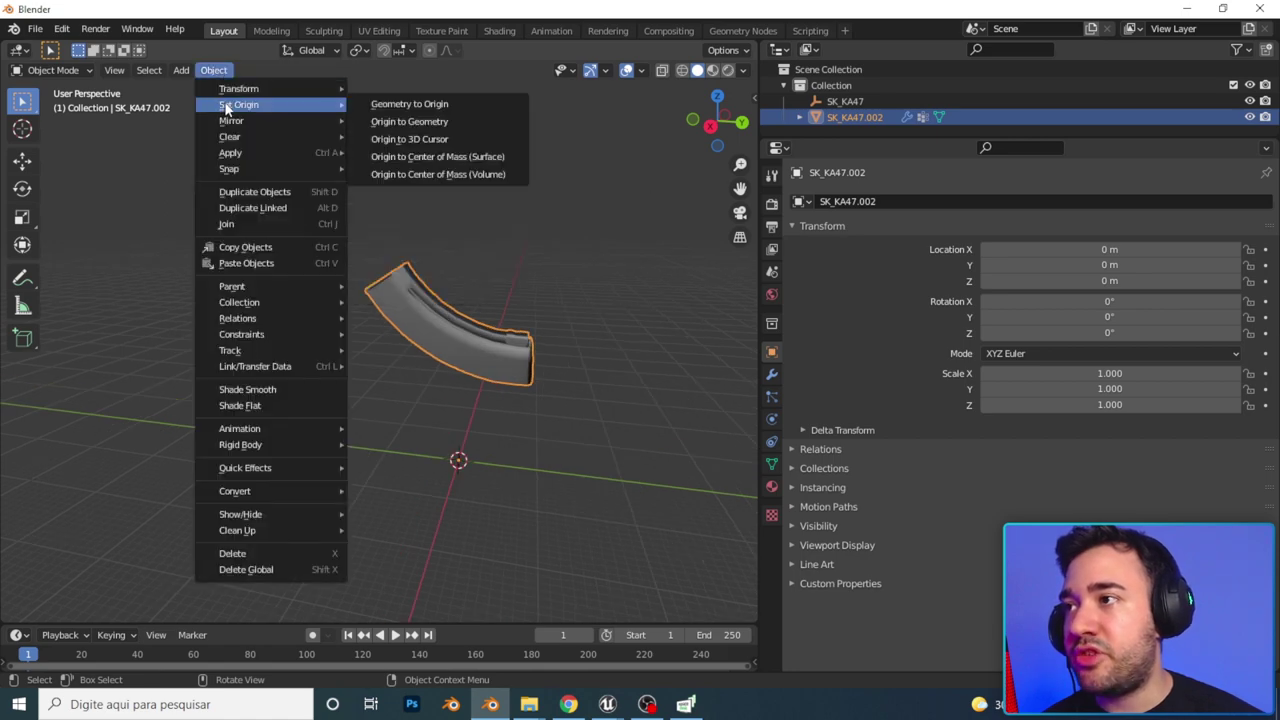
{"action": "left_click", "coordinate": [397, 127]}
{"action": "mouse_move", "coordinate": [440, 142]}
{"action": "middle_mouse_down"}
{"action": "mouse_move", "coordinate": [513, 304]}
{"action": "mouse_move", "coordinate": [374, 322]}
{"action": "mouse_move", "coordinate": [486, 320]}
{"action": "mouse_move", "coordinate": [437, 337]}
{"action": "mouse_move", "coordinate": [557, 429]}
{"action": "mouse_move", "coordinate": [528, 271]}
{"action": "middle_mouse_up"}
Step: Clear the magazine's location and view it from the right side with Numpad 3
{"action": "key", "text": "alt+g"}
{"action": "scroll", "coordinate": [491, 283], "scroll_direction": "up", "scroll_amount": 2}
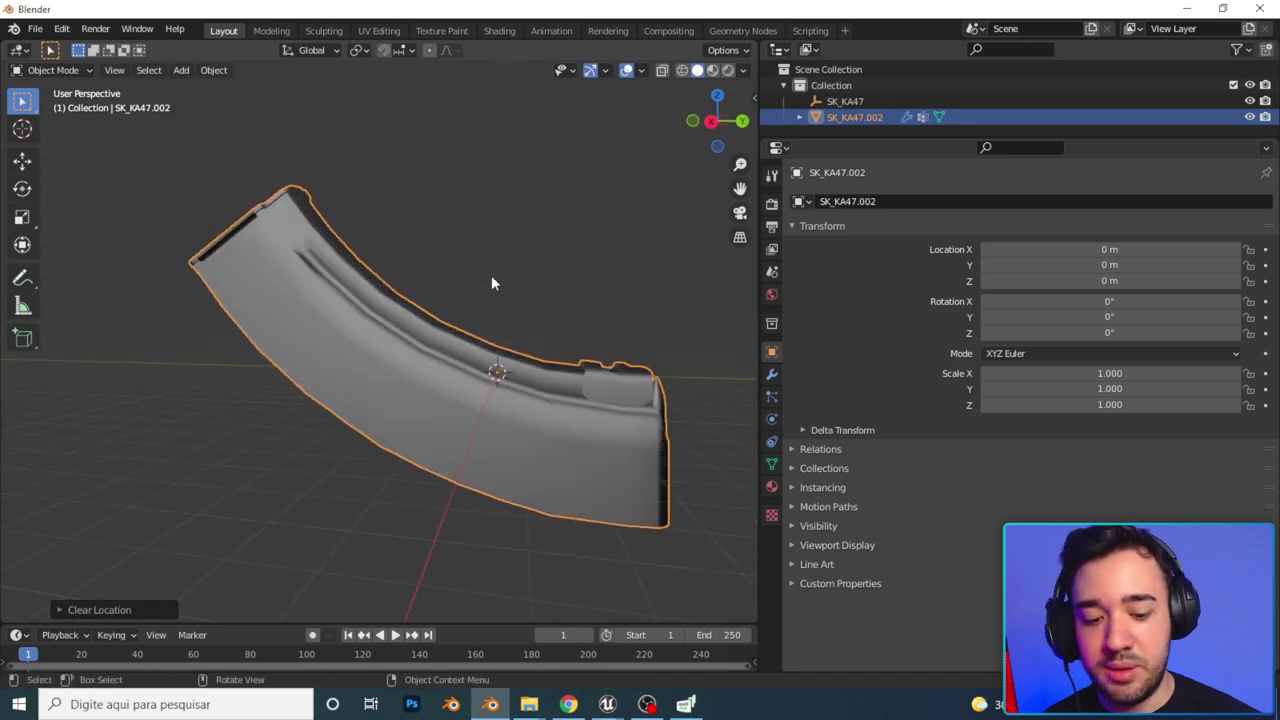
{"action": "key", "text": "KP_3"}
{"action": "scroll", "coordinate": [491, 275], "scroll_direction": "up", "scroll_amount": 2}
{"action": "middle_click_drag", "start_coordinate": [581, 309], "coordinate": [515, 334], "text": "shift"}
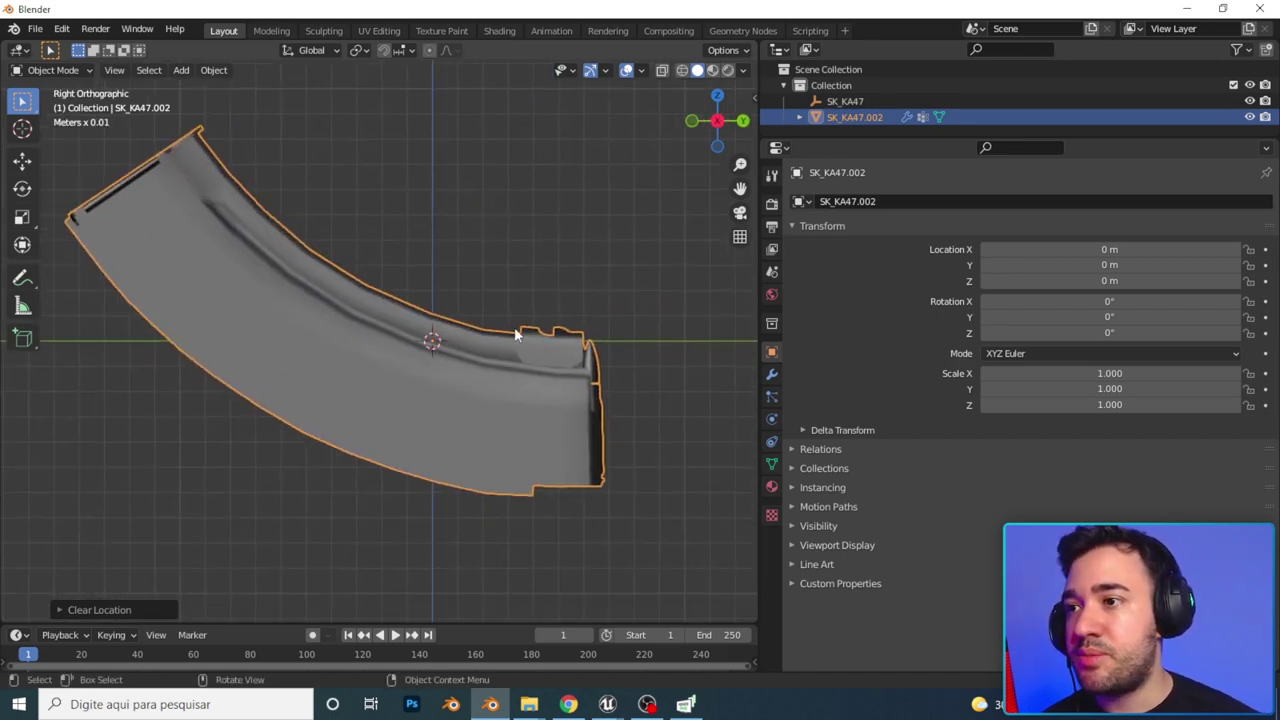
Step: In Edit Mode, move the whole magazine mesh up along Z and sideways along Y
{"action": "key", "text": "Tab"}
{"action": "key", "text": "a"}
{"action": "key", "text": "g"}
{"action": "key", "text": "z"}
{"action": "left_click", "coordinate": [515, 296]}
{"action": "key", "text": "g"}
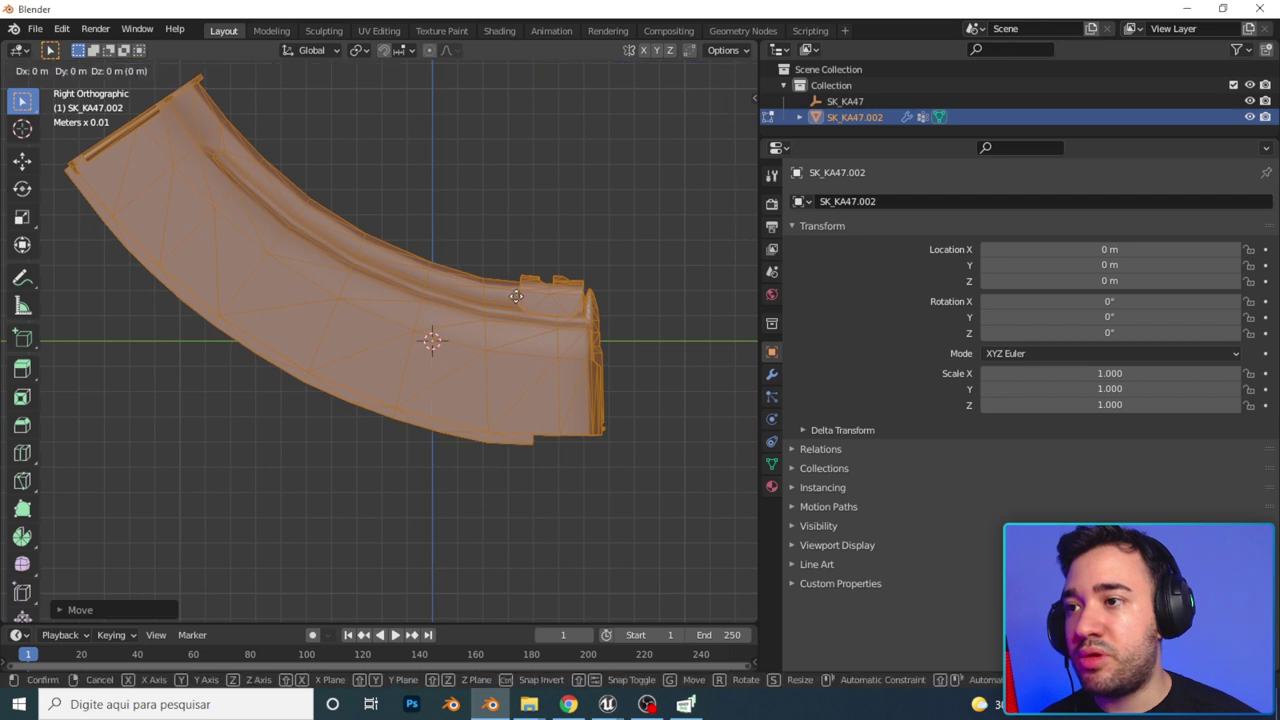
{"action": "key", "text": "y"}
{"action": "left_click", "coordinate": [581, 514]}
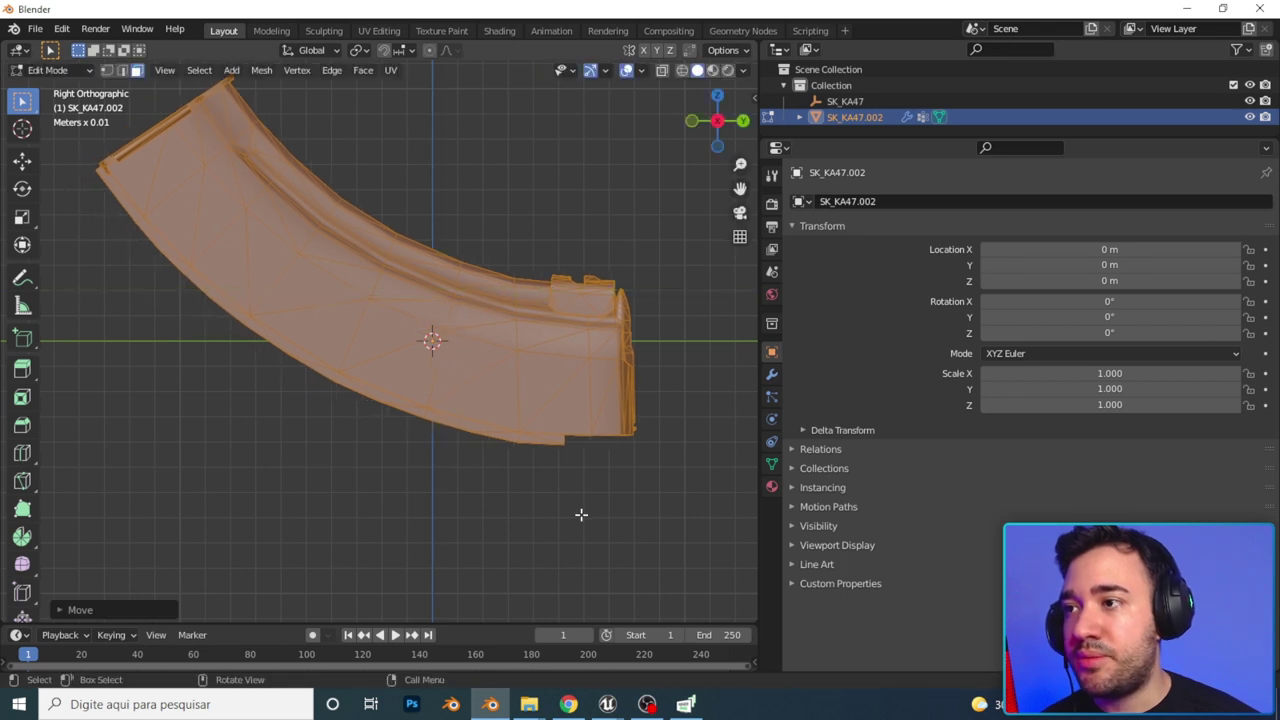
Step: Rotate the magazine mesh twice so it lies level
{"action": "key", "text": "r"}
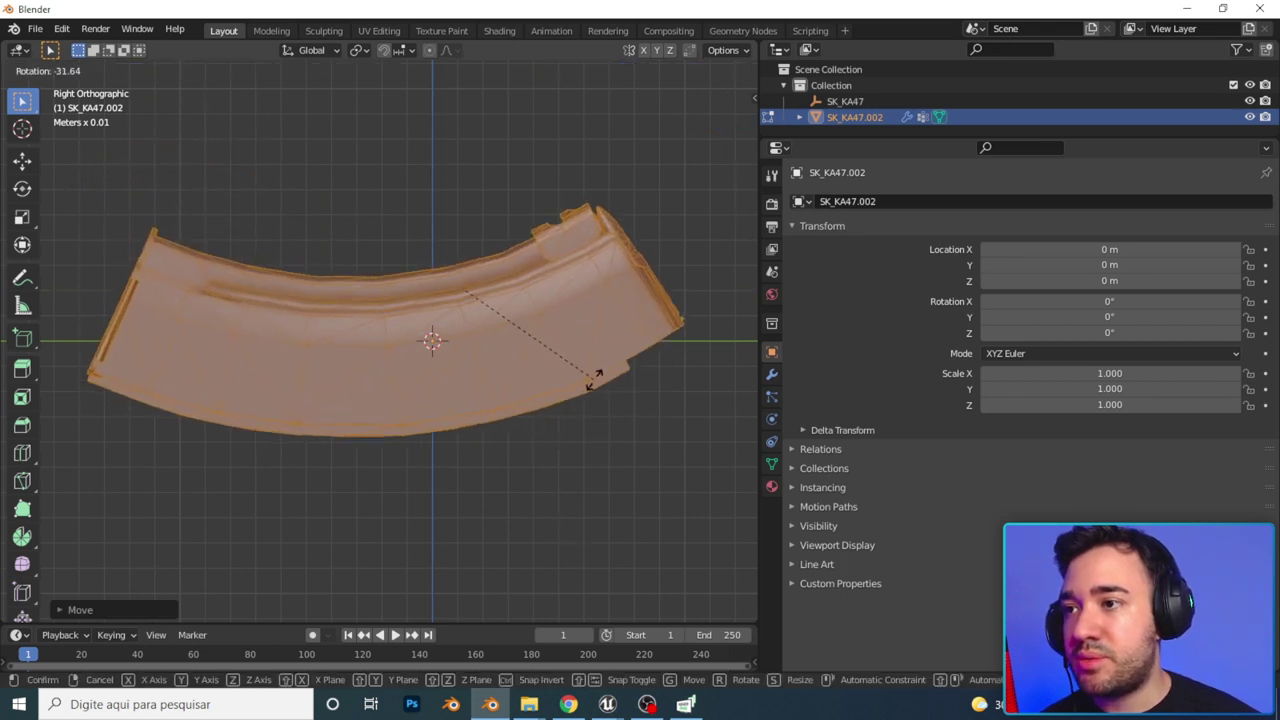
{"action": "left_click", "coordinate": [594, 380]}
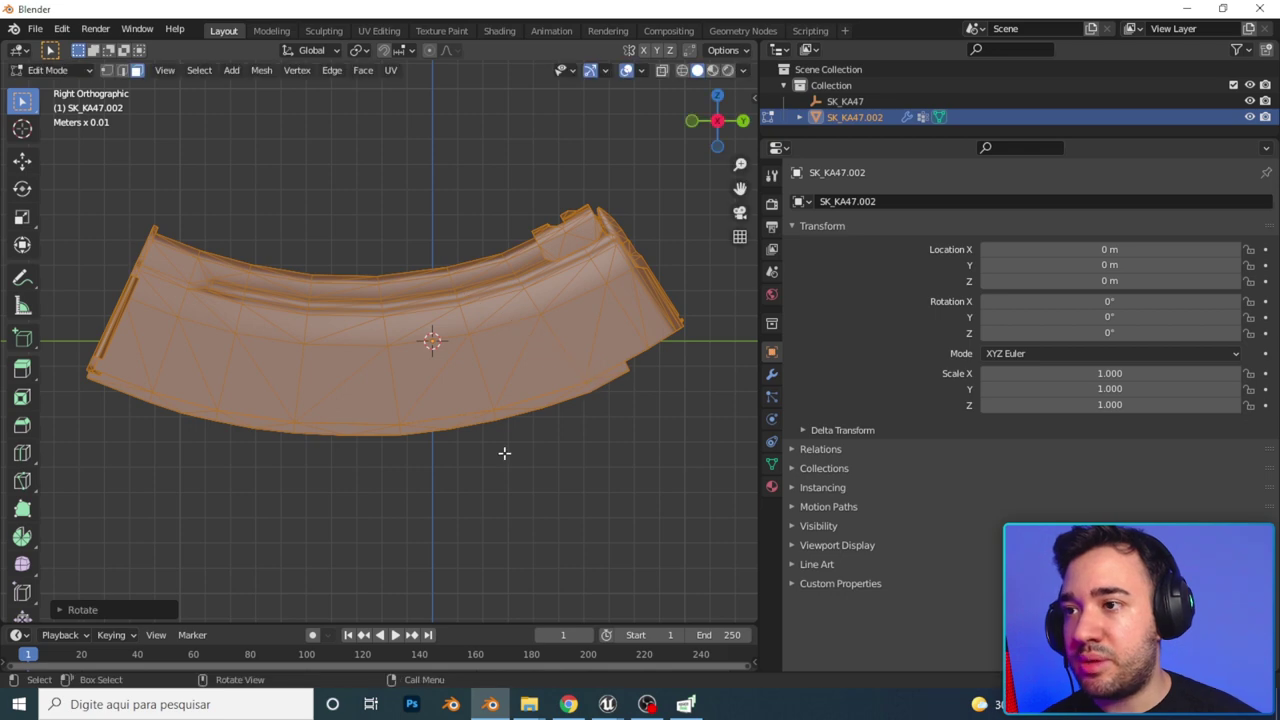
{"action": "key", "text": "r"}
{"action": "left_click", "coordinate": [534, 434]}
{"action": "key", "text": "Tab"}
{"action": "mouse_move", "coordinate": [534, 434]}
{"action": "middle_mouse_down"}
{"action": "mouse_move", "coordinate": [603, 355]}
{"action": "mouse_move", "coordinate": [280, 323]}
{"action": "mouse_move", "coordinate": [484, 419]}
{"action": "mouse_move", "coordinate": [451, 343]}
{"action": "middle_mouse_up"}
Step: Nudge the mesh 4.7889 mm along Y and then along Z in Edit Mode
{"action": "key", "text": "Tab"}
{"action": "key", "text": "g"}
{"action": "key", "text": "y"}
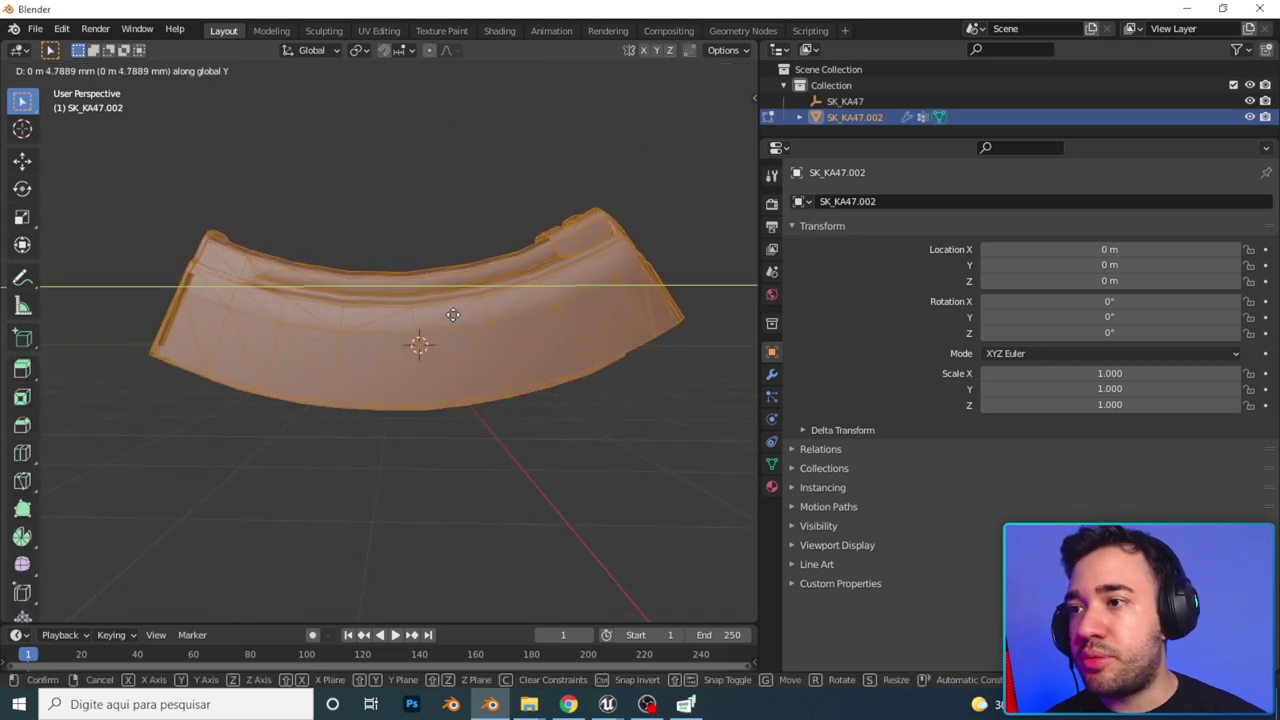
{"action": "left_click", "coordinate": [453, 315]}
{"action": "key", "text": "g"}
{"action": "key", "text": "z"}
{"action": "left_click", "coordinate": [457, 316]}
{"action": "key", "text": "Tab"}
Step: Reselect the magazine and apply its object transforms with Ctrl+A
{"action": "mouse_move", "coordinate": [457, 316]}
{"action": "middle_mouse_down"}
{"action": "mouse_move", "coordinate": [366, 332]}
{"action": "mouse_move", "coordinate": [517, 334]}
{"action": "mouse_move", "coordinate": [374, 326]}
{"action": "mouse_move", "coordinate": [424, 334]}
{"action": "middle_mouse_up"}
{"action": "left_click", "coordinate": [517, 306]}
{"action": "left_click", "coordinate": [424, 334]}
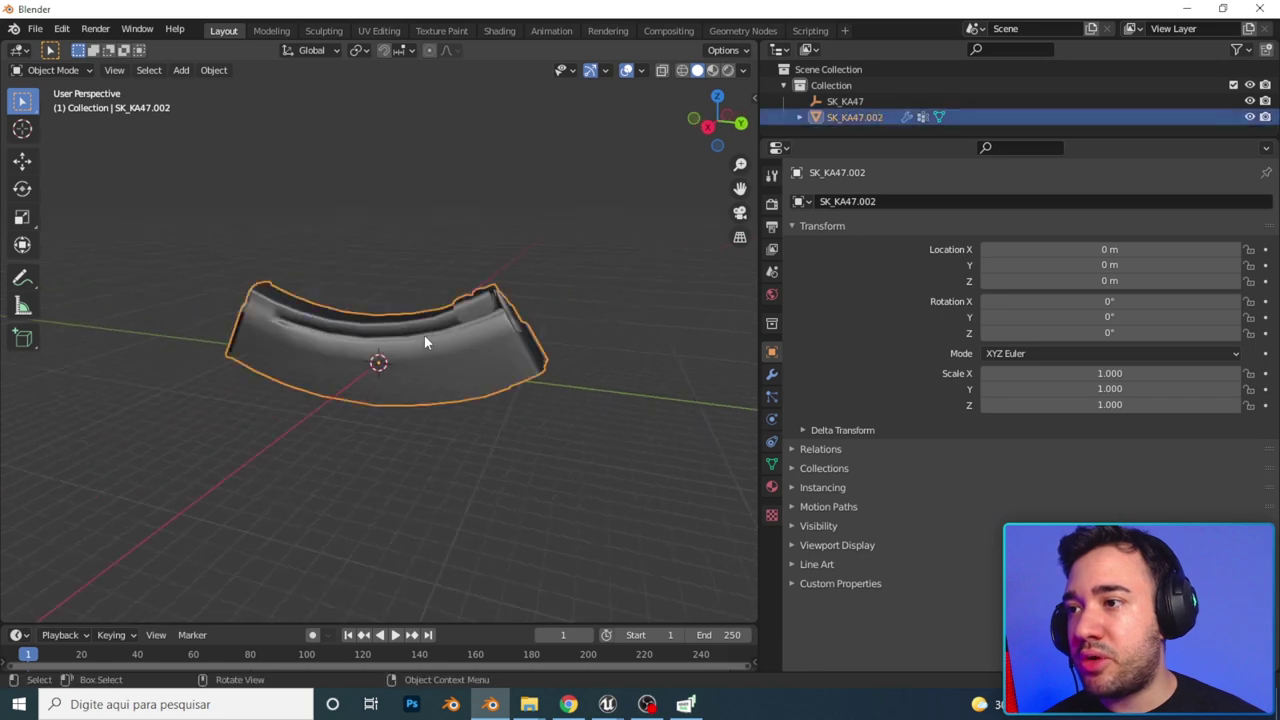
{"action": "key", "text": "ctrl+a"}
{"action": "left_click", "coordinate": [345, 337]}
{"action": "mouse_move", "coordinate": [308, 444]}
{"action": "middle_mouse_down"}
{"action": "mouse_move", "coordinate": [326, 380]}
{"action": "mouse_move", "coordinate": [468, 448]}
{"action": "mouse_move", "coordinate": [606, 446]}
{"action": "mouse_move", "coordinate": [414, 203]}
{"action": "middle_mouse_up"}
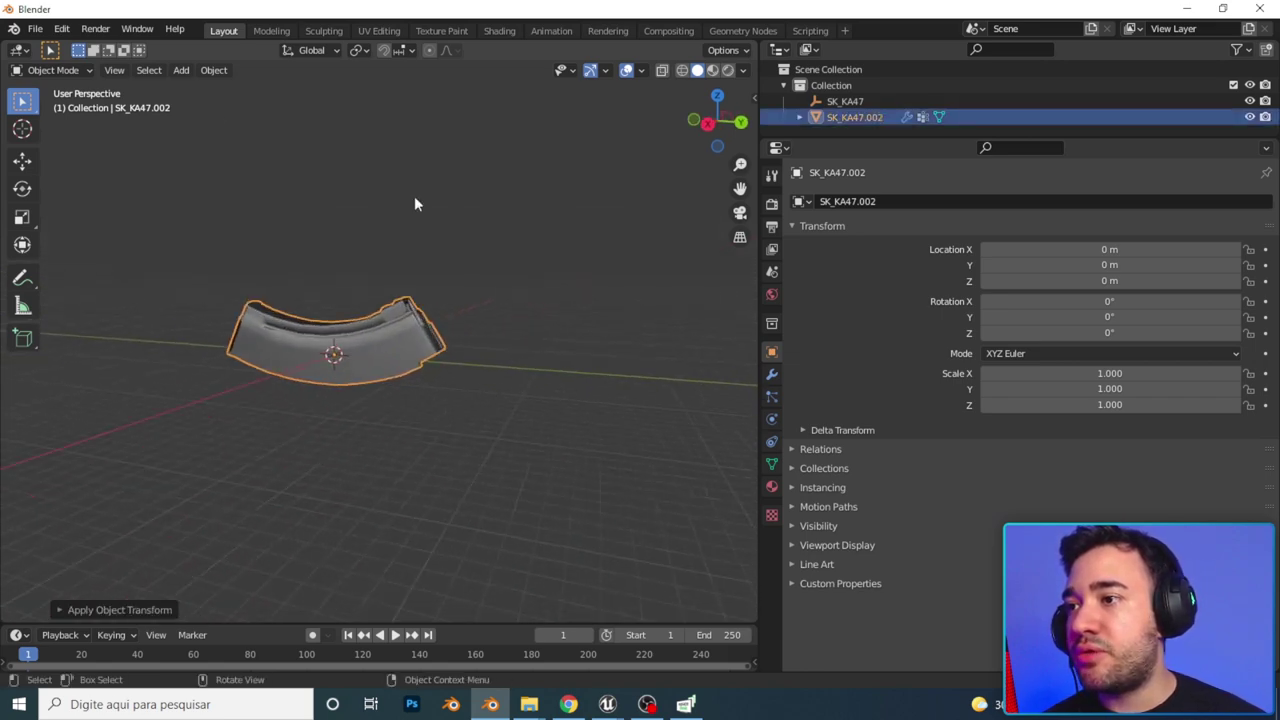
Step: Export the selected magazine as mesh-only FBX named SM_AK47Mag.fbx in F:\Armas
{"action": "left_click", "coordinate": [35, 29]}
{"action": "mouse_move", "coordinate": [113, 260]}
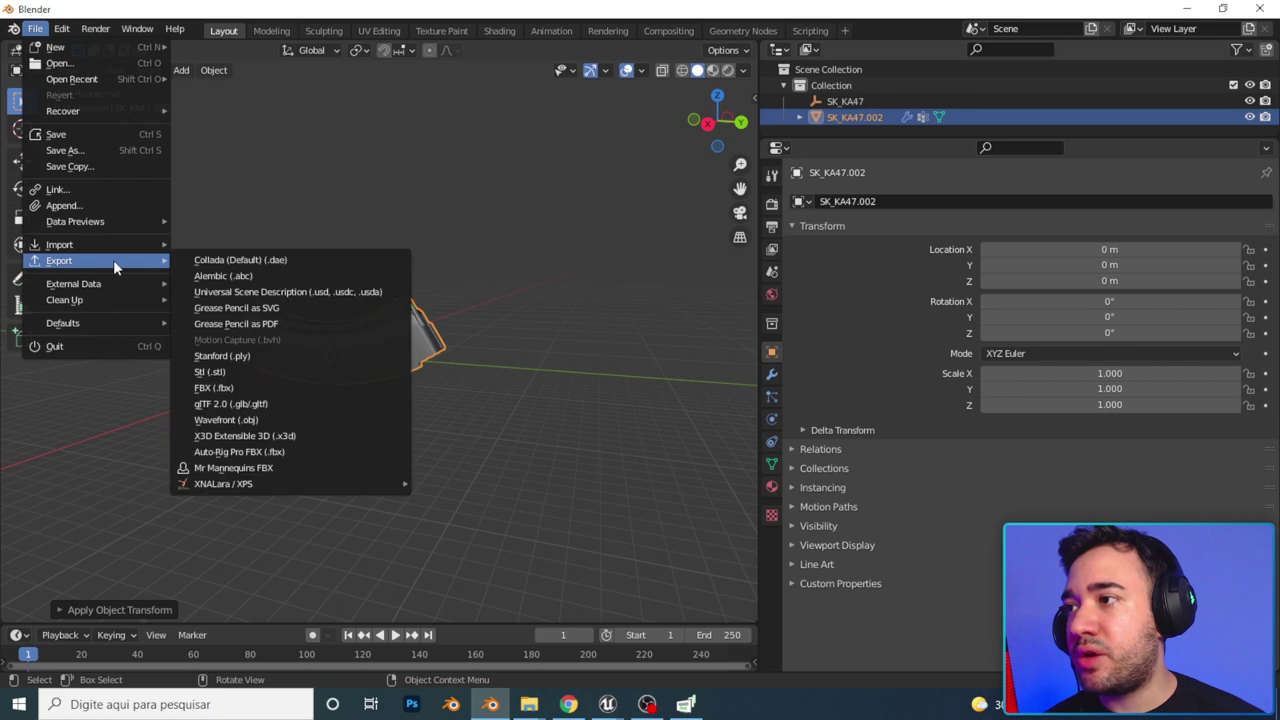
{"action": "left_click", "coordinate": [302, 388]}
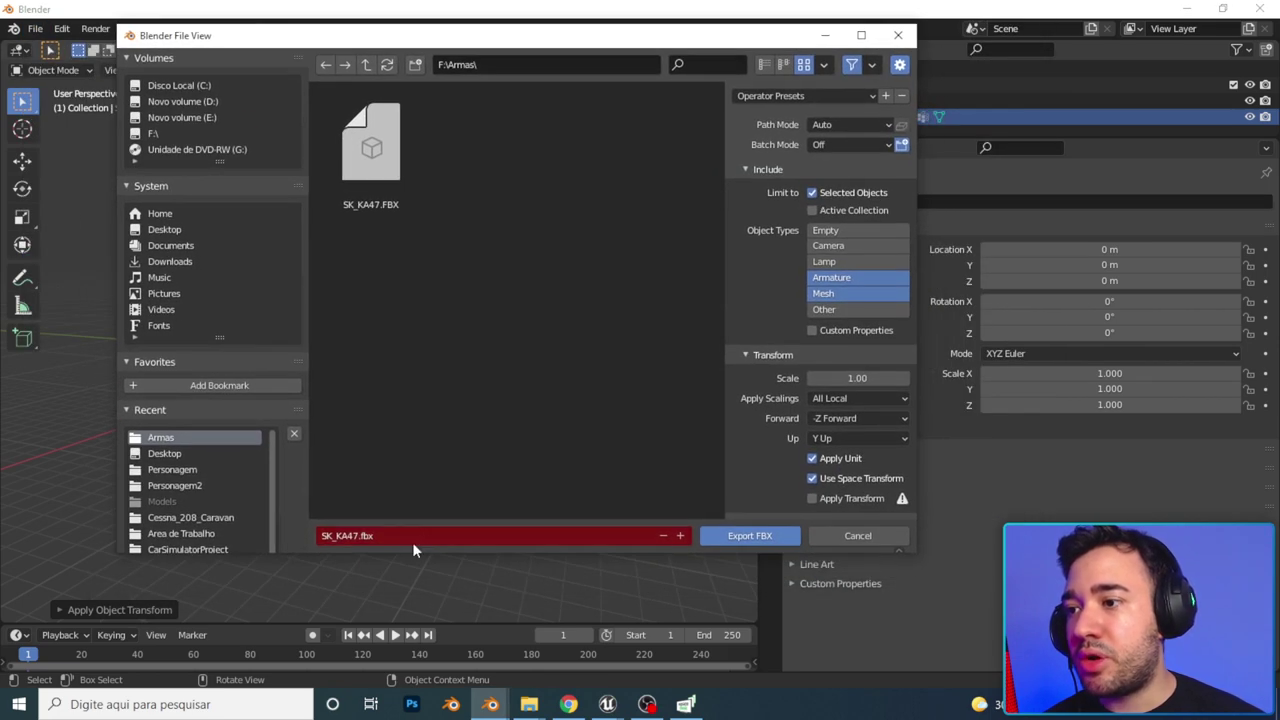
{"action": "left_click", "coordinate": [413, 540]}
{"action": "type", "text": "SM_AK47Mag"}
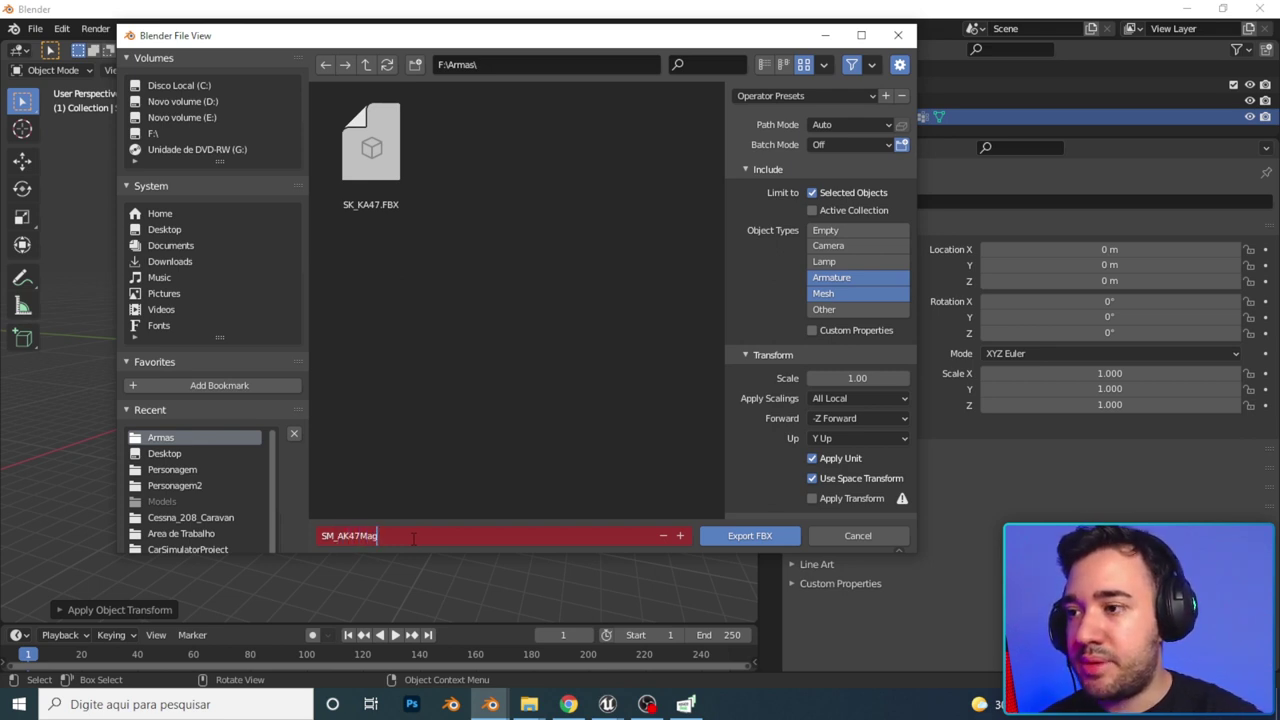
{"action": "key", "text": "Return"}
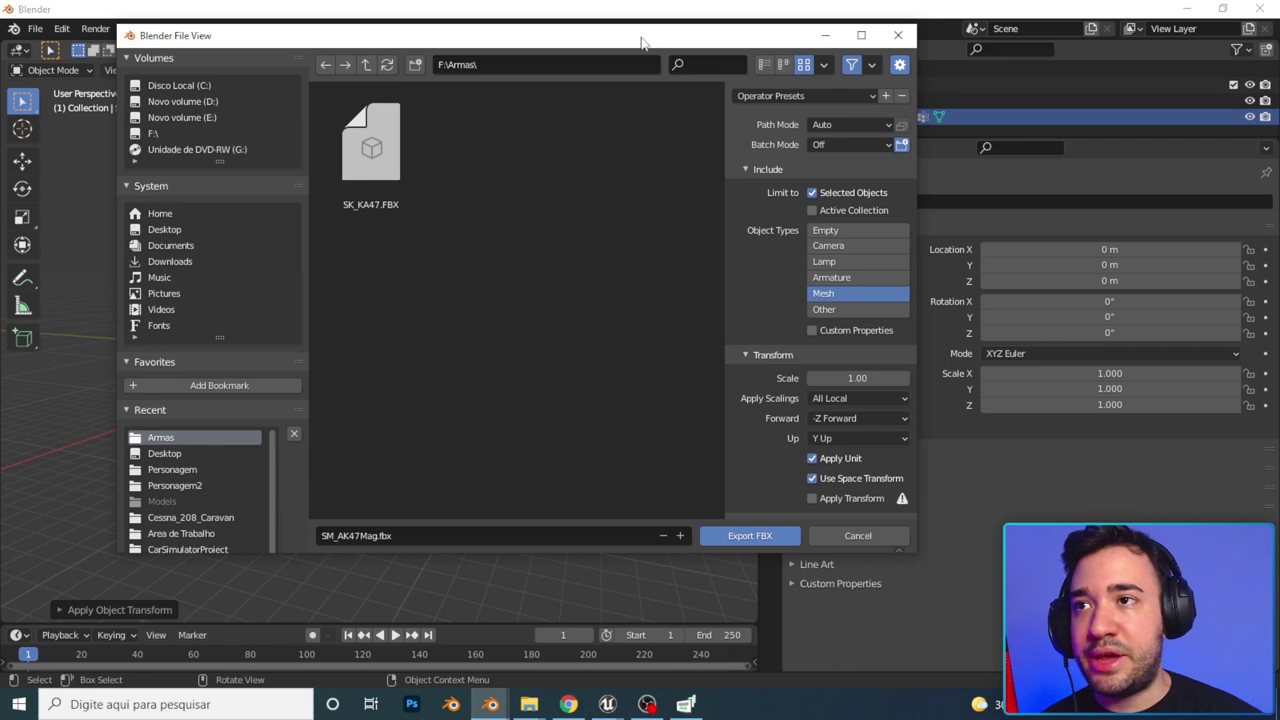
{"action": "left_click_drag", "start_coordinate": [642, 42], "coordinate": [586, 40]}
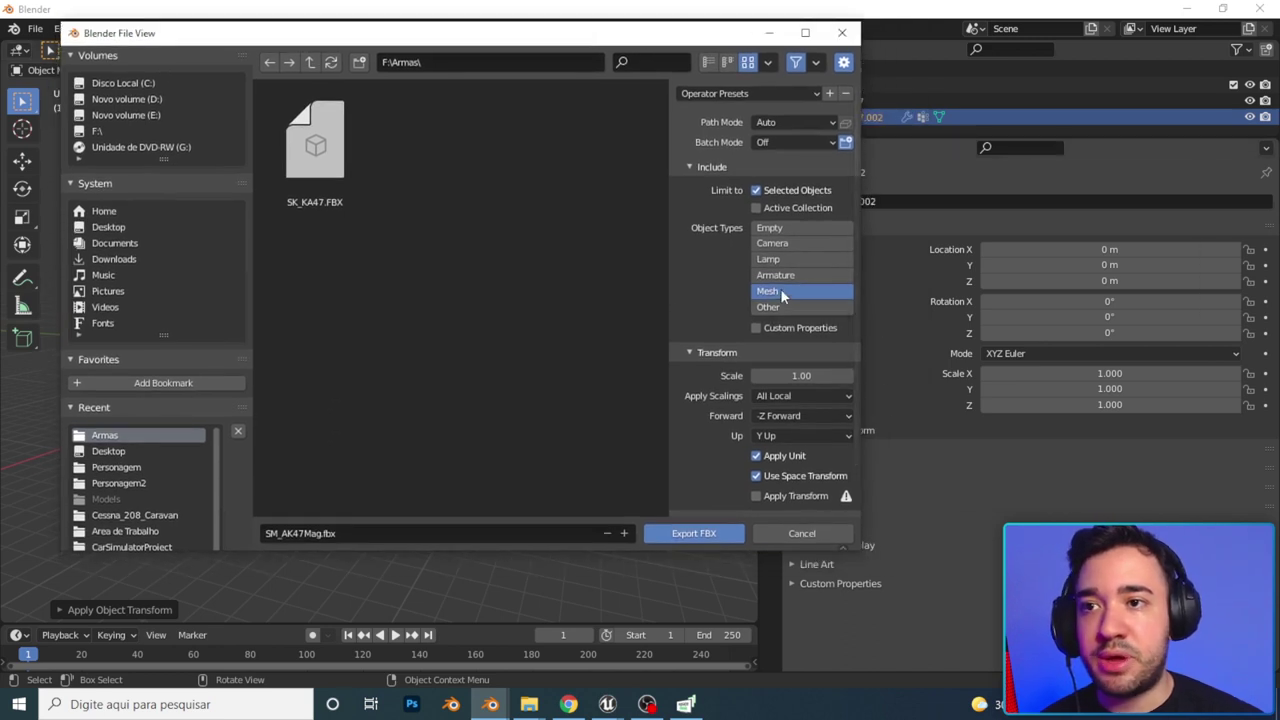
{"action": "scroll", "coordinate": [790, 420], "scroll_direction": "down", "scroll_amount": 2}
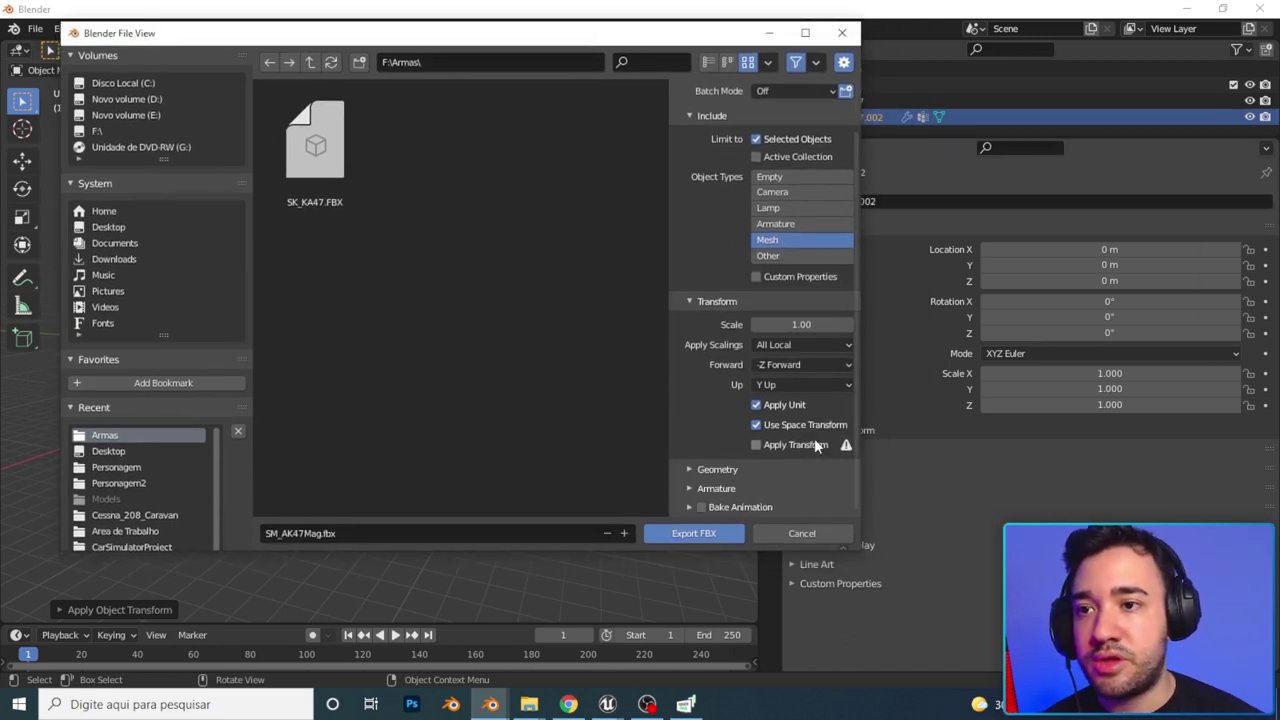
{"action": "scroll", "coordinate": [815, 445], "scroll_direction": "up", "scroll_amount": 2}
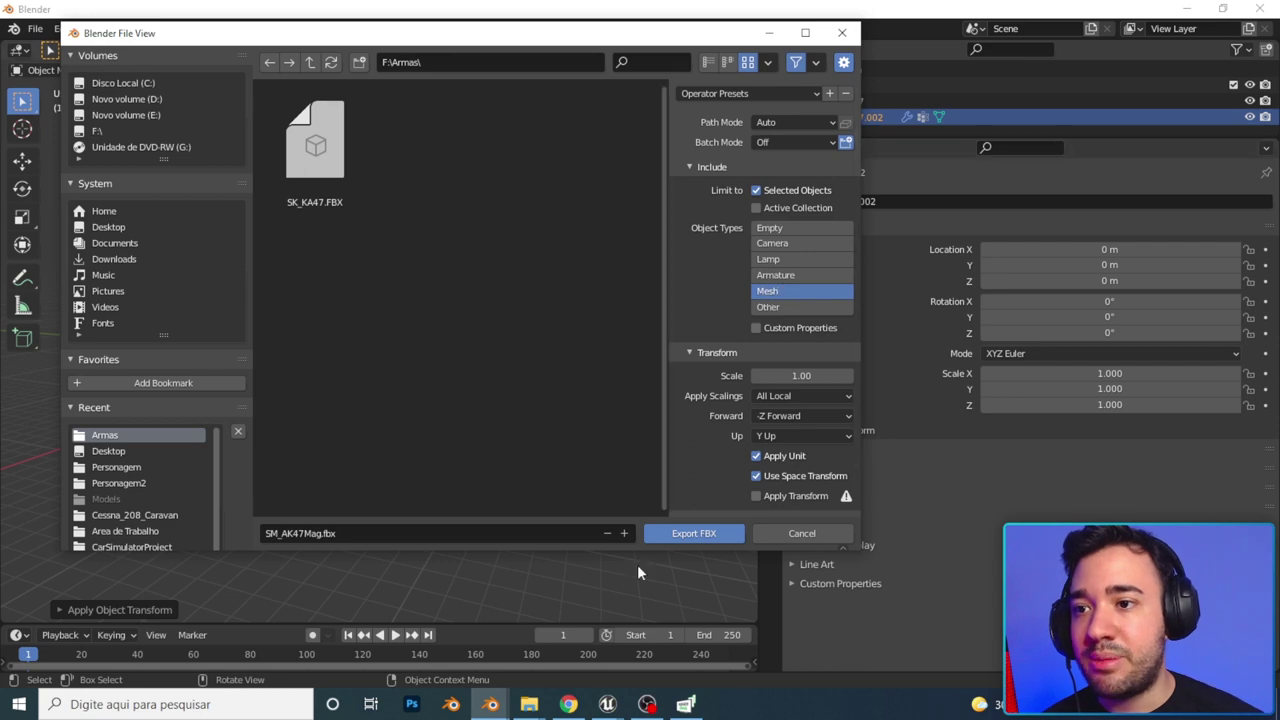
{"action": "left_click", "coordinate": [674, 538]}
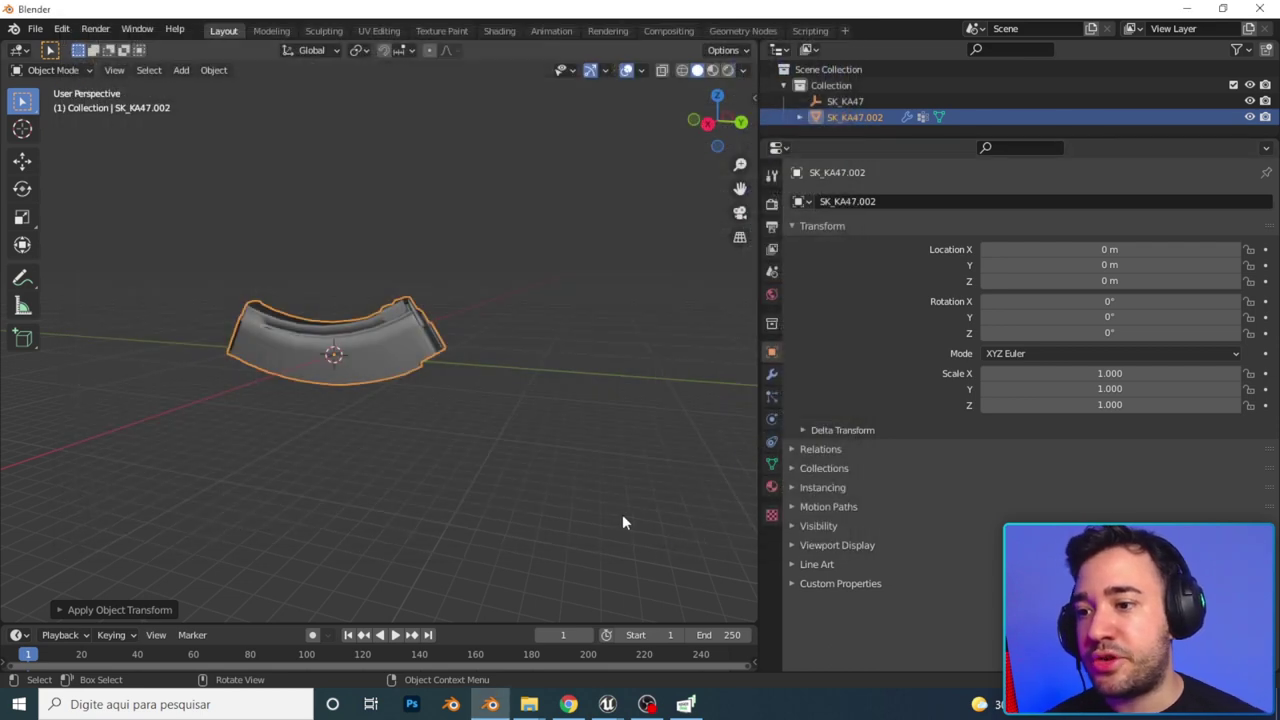
Step: Close the SK_KA47 editor and import SM_AK47Mag.fbx into the Ka47 folder
{"action": "mouse_move", "coordinate": [622, 706]}
{"action": "left_click", "coordinate": [520, 650]}
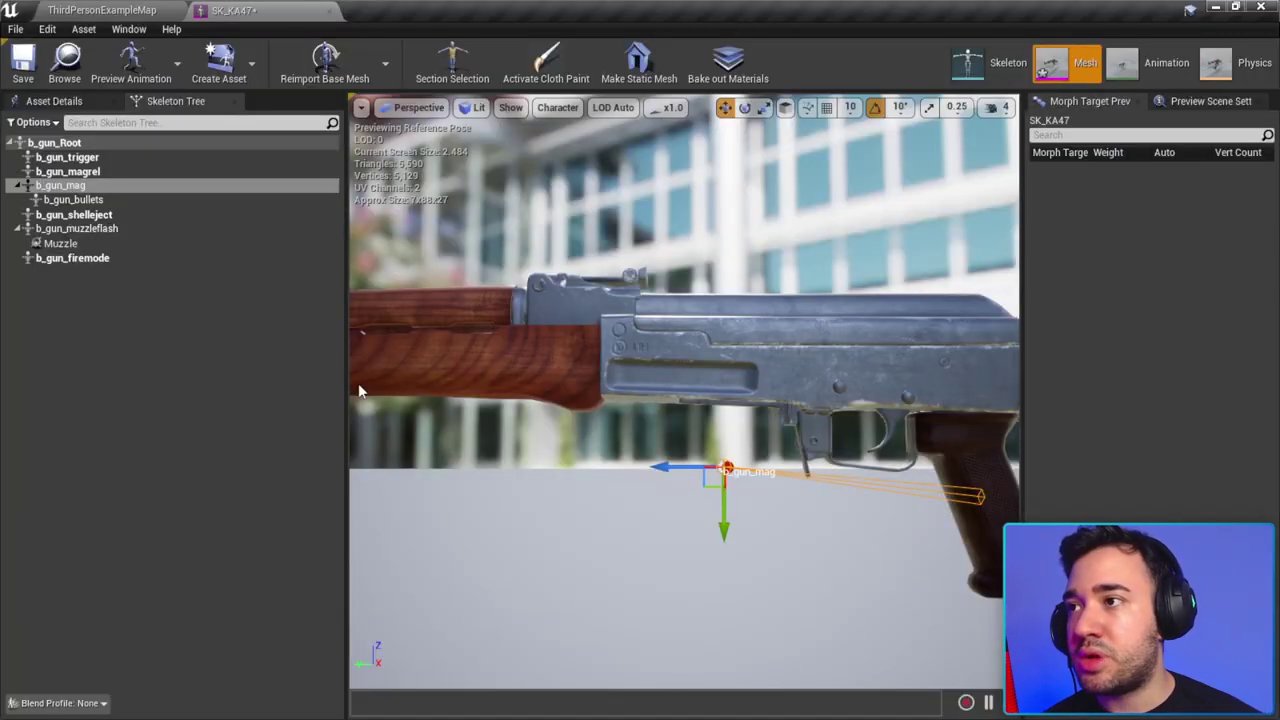
{"action": "left_click", "coordinate": [331, 10]}
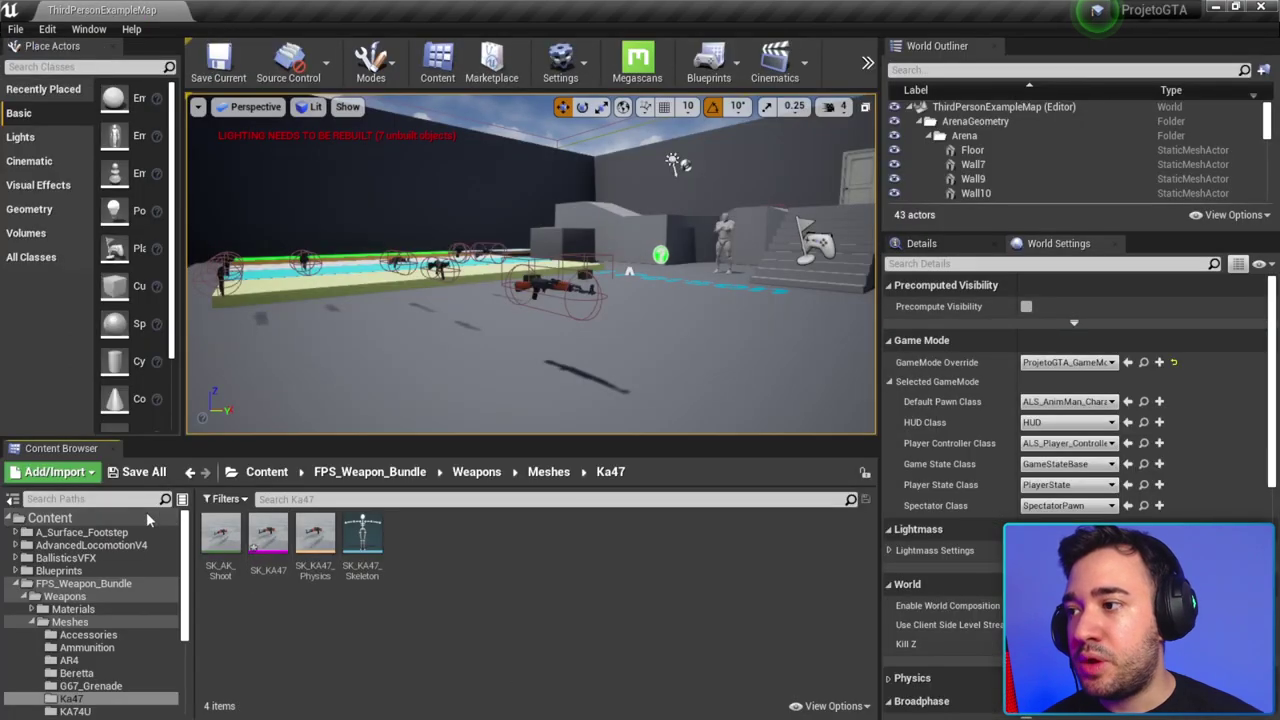
{"action": "left_click", "coordinate": [55, 471]}
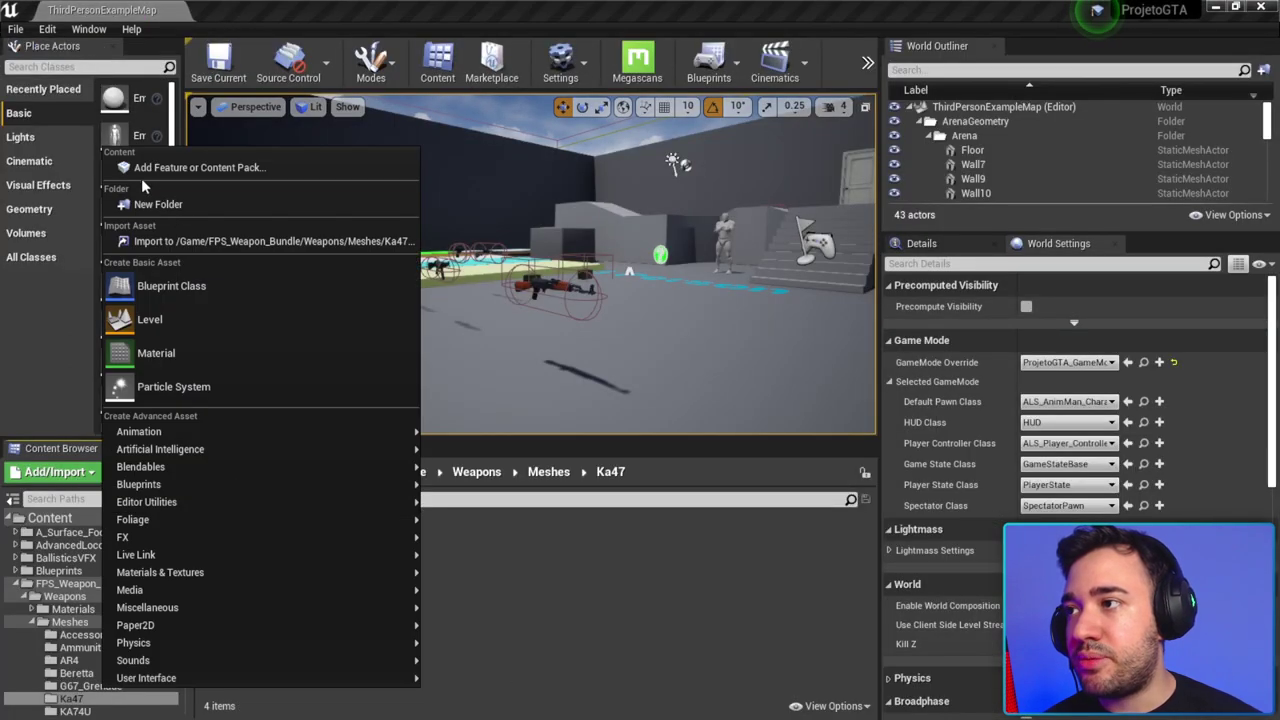
{"action": "left_click", "coordinate": [200, 241]}
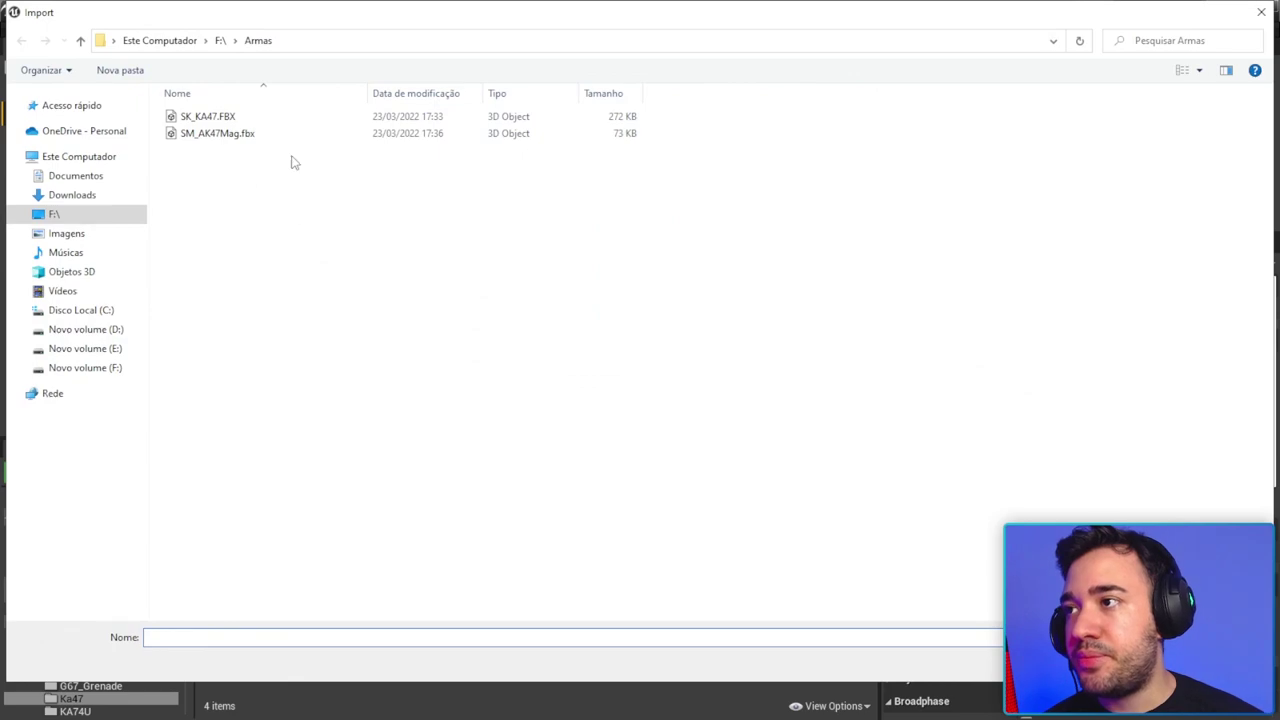
{"action": "left_click", "coordinate": [287, 137]}
{"action": "key", "text": "Return"}
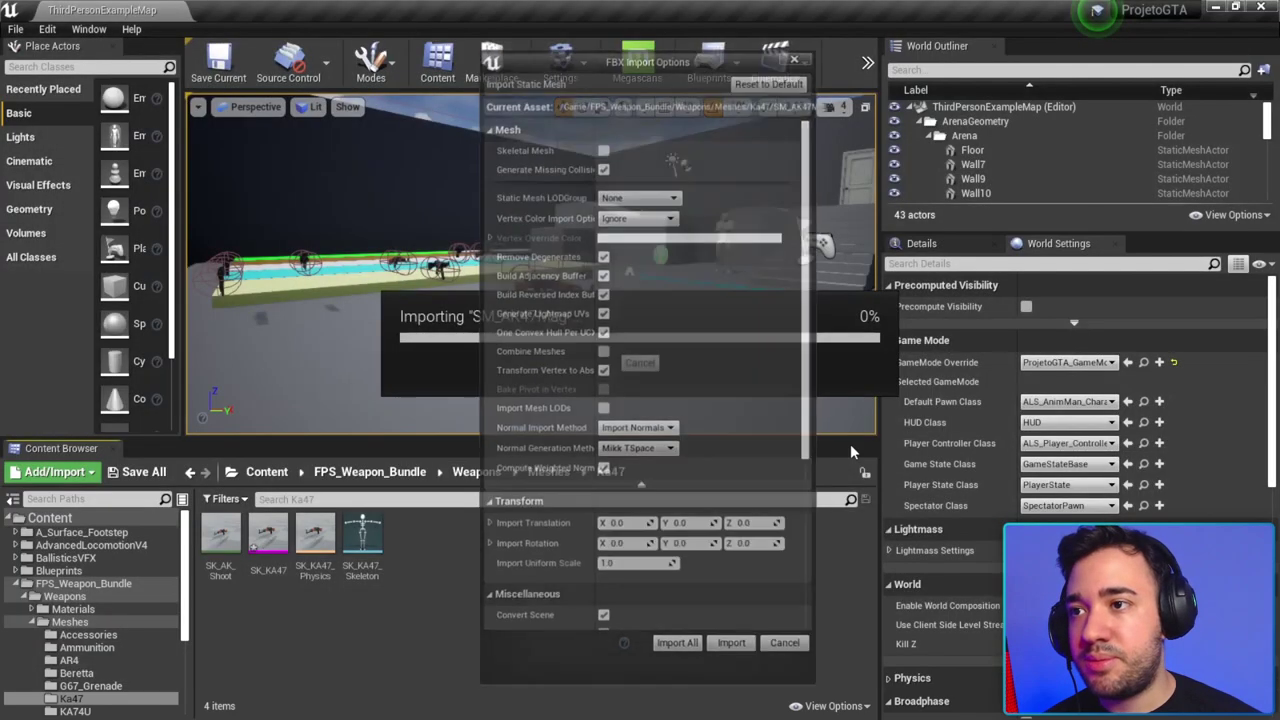
Step: Import normals and tangents from the file, create no materials, and disable texture import
{"action": "scroll", "coordinate": [443, 380], "scroll_direction": "down", "scroll_amount": 3}
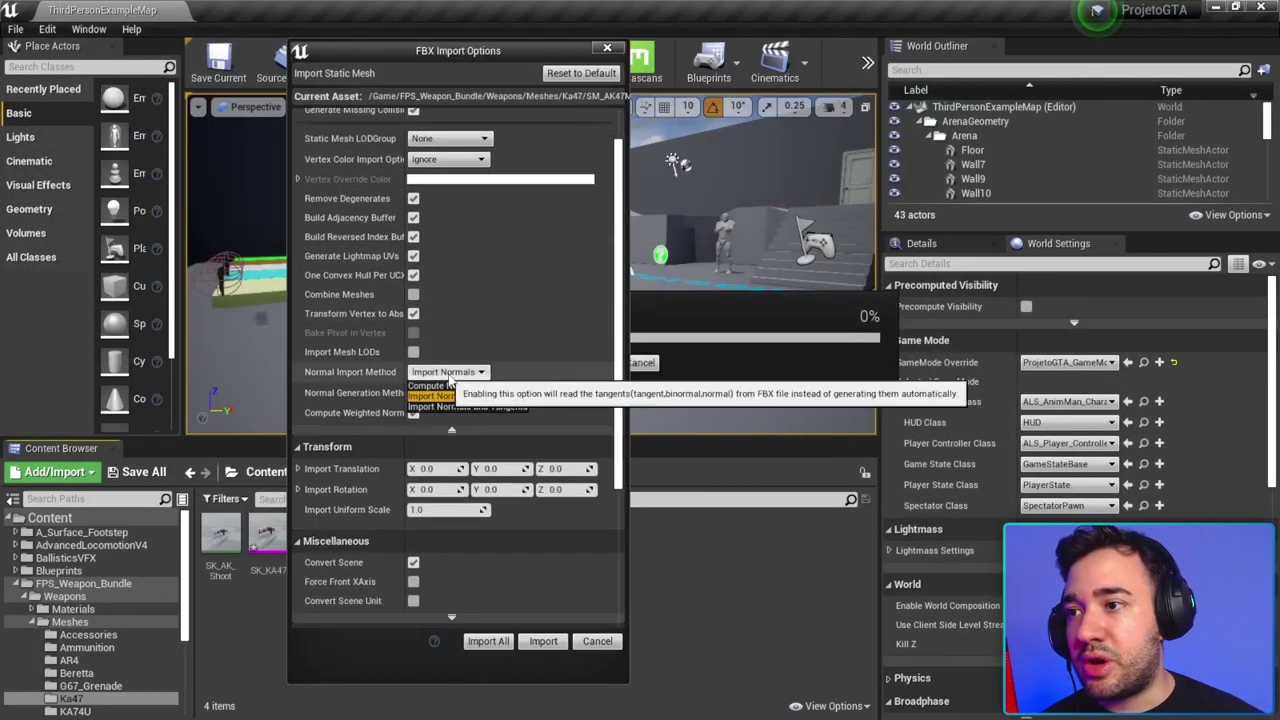
{"action": "left_click", "coordinate": [443, 373]}
{"action": "left_click", "coordinate": [449, 406]}
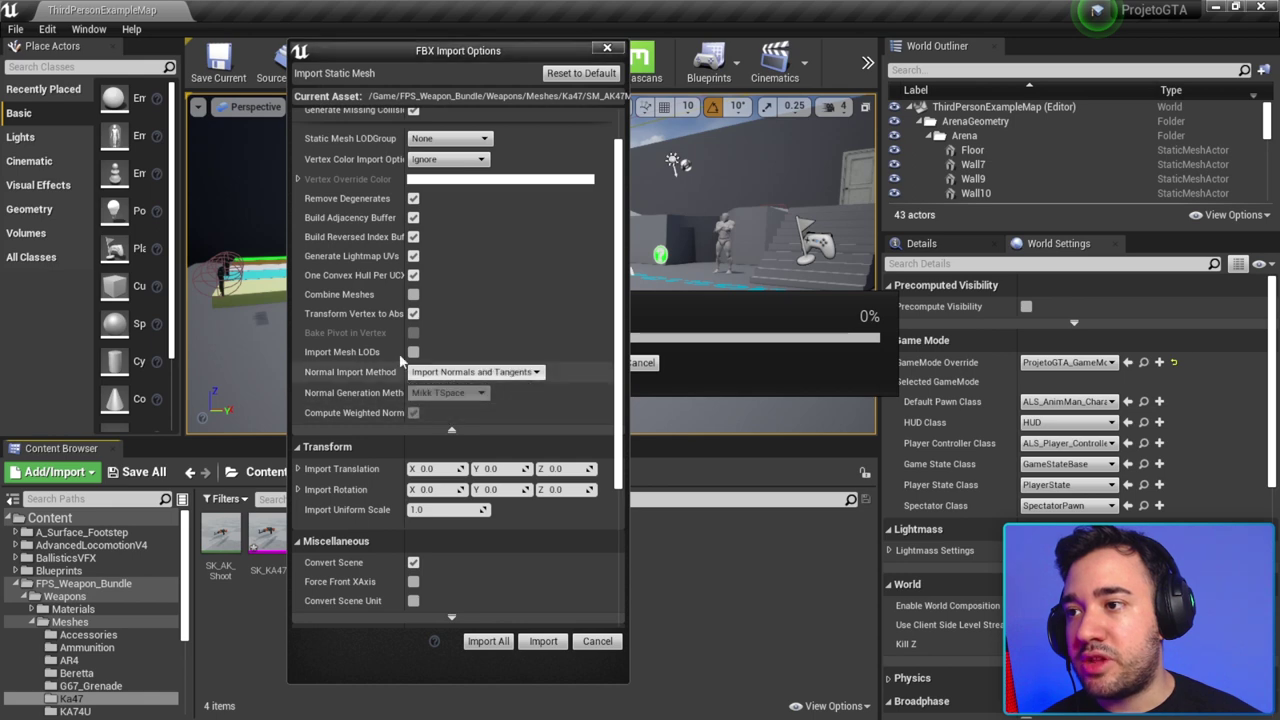
{"action": "scroll", "coordinate": [518, 220], "scroll_direction": "up", "scroll_amount": 1}
{"action": "scroll", "coordinate": [518, 220], "scroll_direction": "down", "scroll_amount": 2}
{"action": "scroll", "coordinate": [316, 458], "scroll_direction": "down", "scroll_amount": 3}
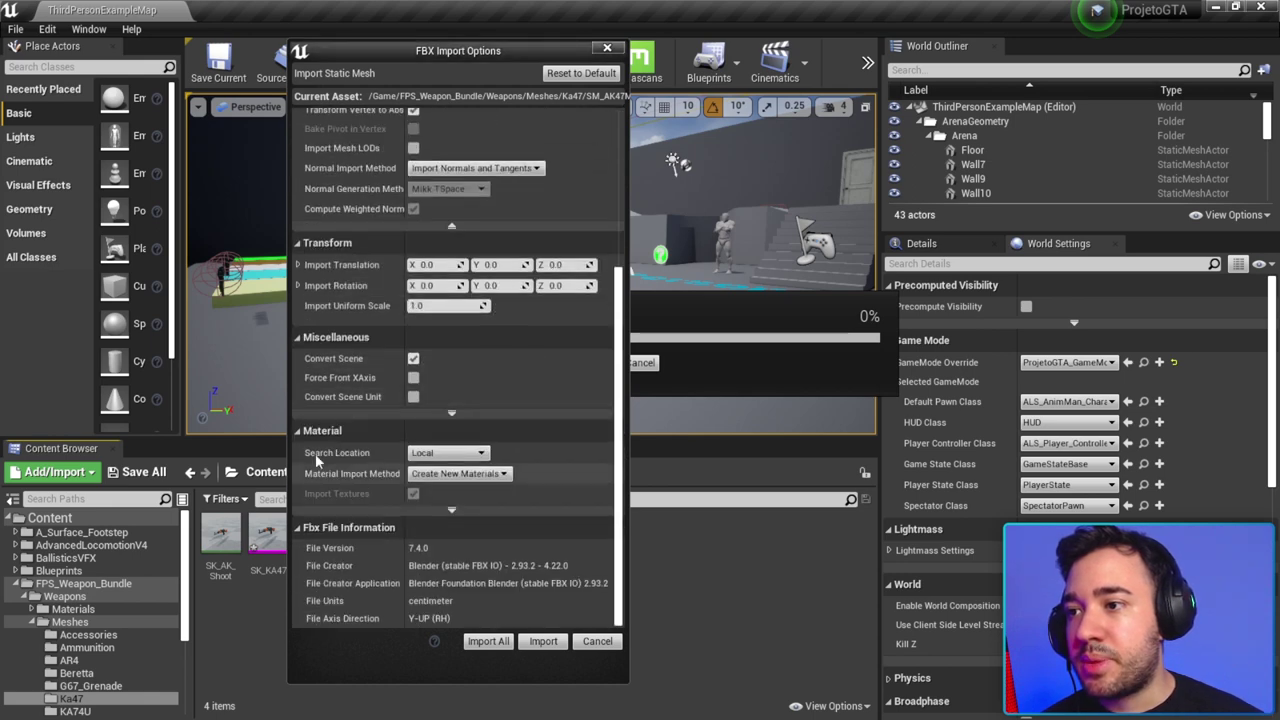
{"action": "left_click", "coordinate": [421, 476]}
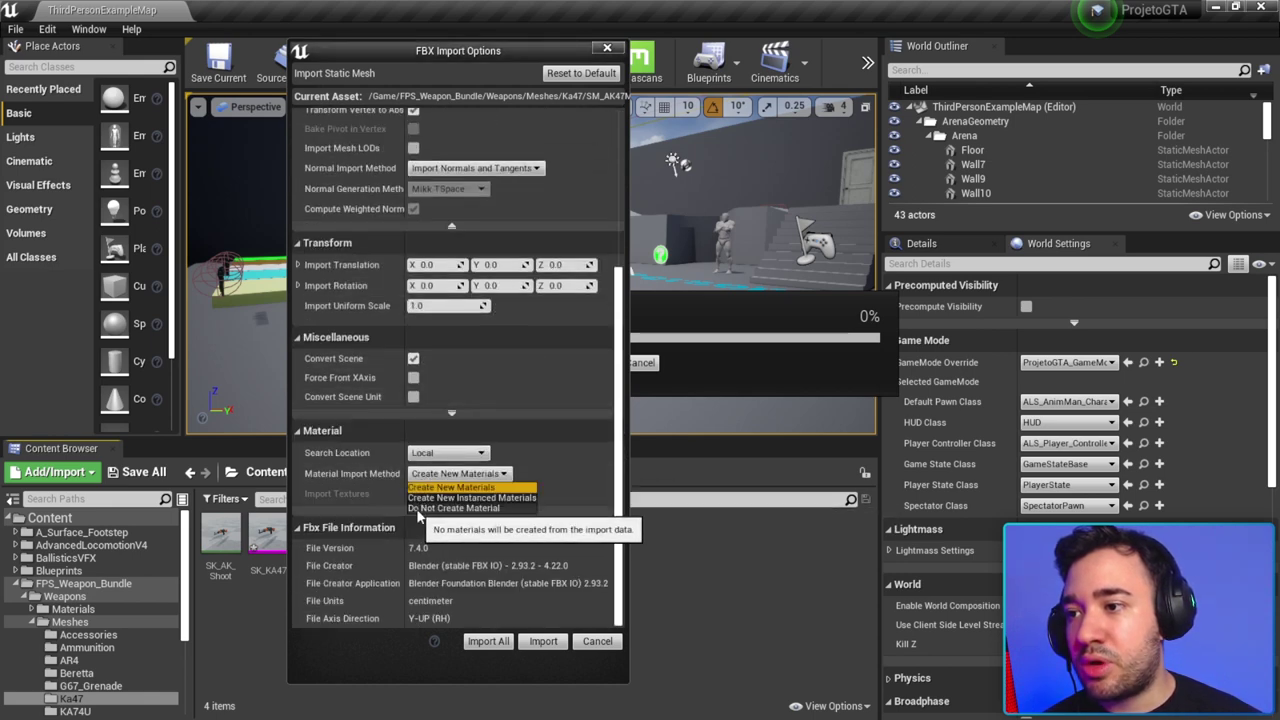
{"action": "left_click", "coordinate": [430, 508]}
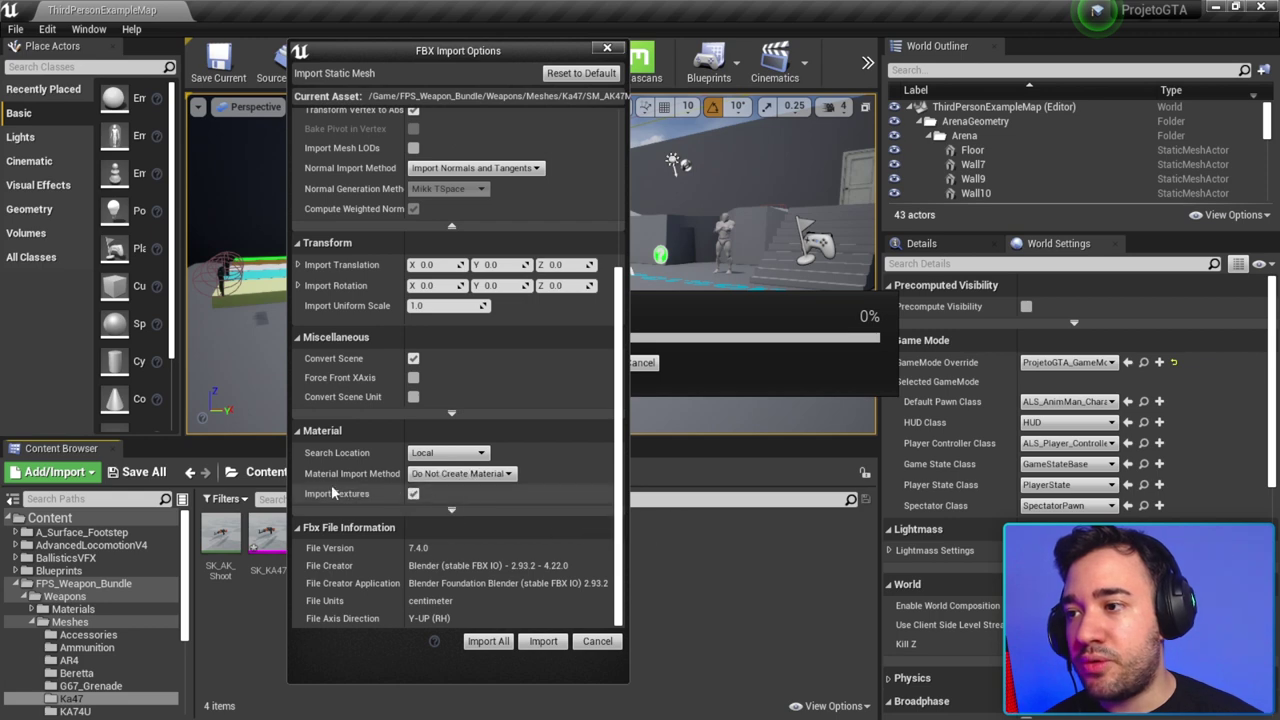
{"action": "left_click", "coordinate": [414, 495]}
Step: Finish the import, dismiss the warnings log, and open SM_AK47Mag in its editor
{"action": "scroll", "coordinate": [470, 400], "scroll_direction": "up", "scroll_amount": 5}
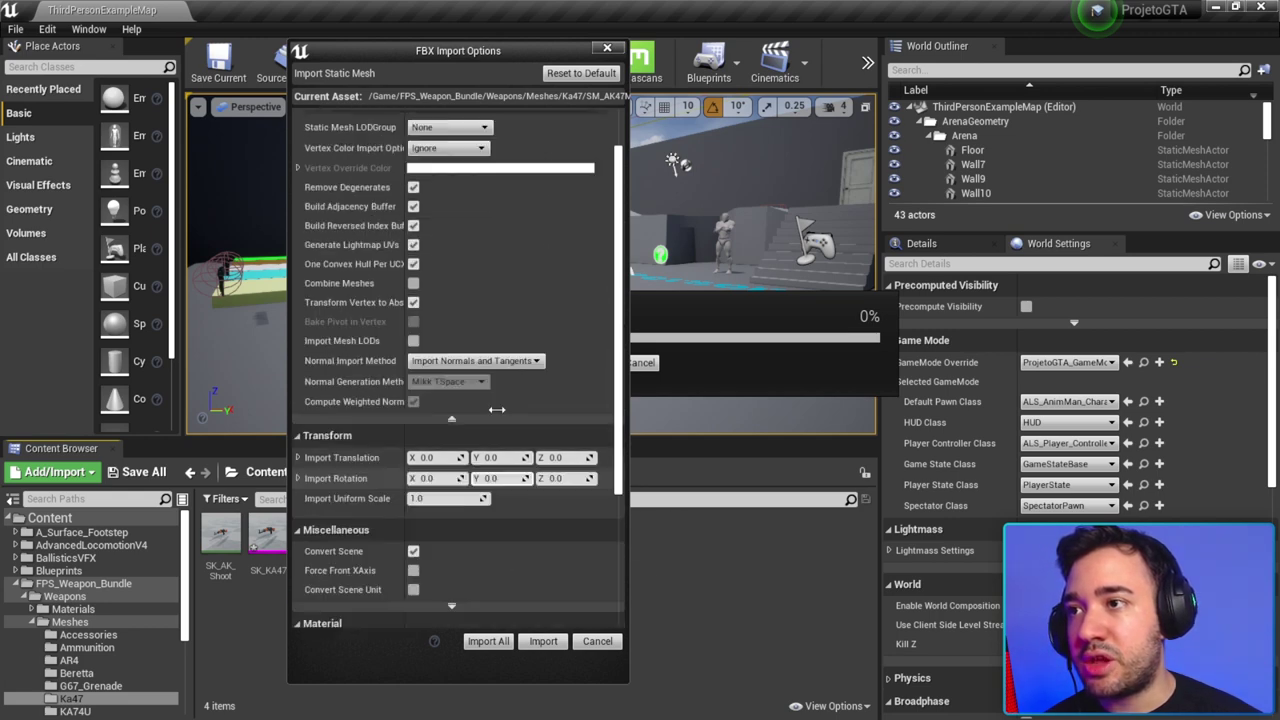
{"action": "scroll", "coordinate": [478, 379], "scroll_direction": "down", "scroll_amount": 4}
{"action": "scroll", "coordinate": [500, 420], "scroll_direction": "down", "scroll_amount": 1}
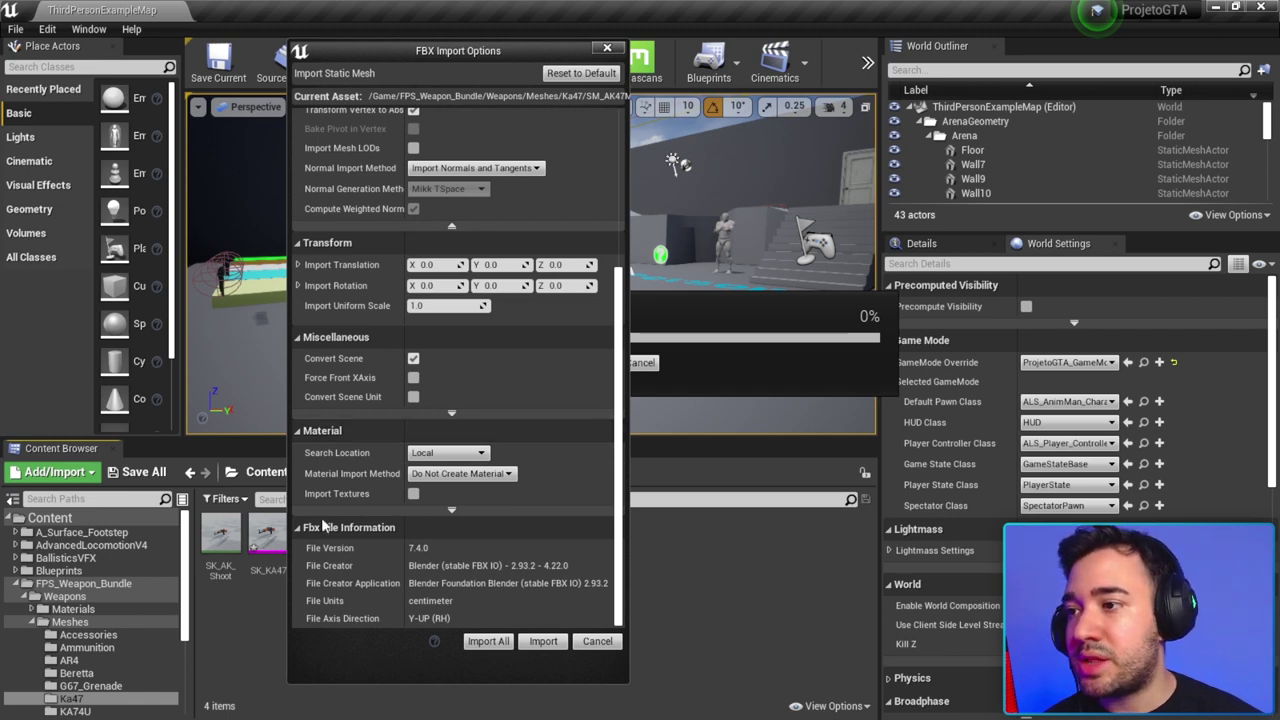
{"action": "scroll", "coordinate": [500, 320], "scroll_direction": "up", "scroll_amount": 2}
{"action": "scroll", "coordinate": [510, 320], "scroll_direction": "up", "scroll_amount": 3}
{"action": "scroll", "coordinate": [520, 325], "scroll_direction": "down", "scroll_amount": 3}
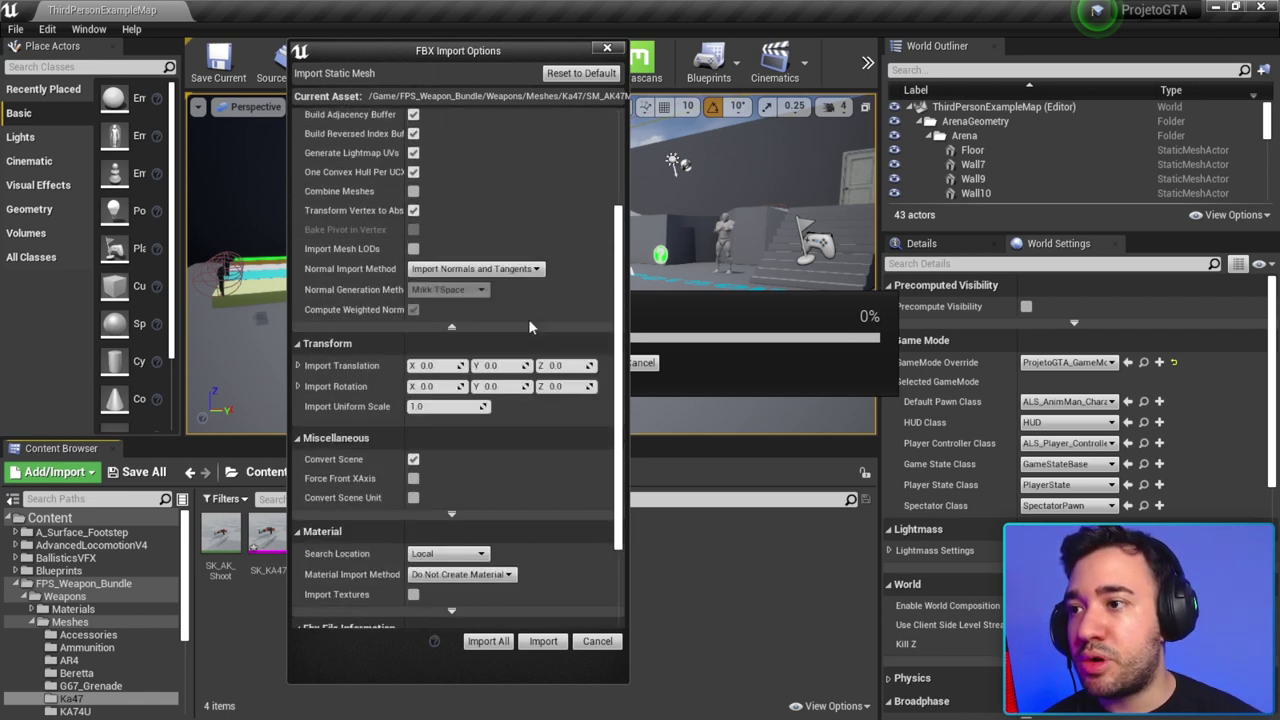
{"action": "scroll", "coordinate": [530, 327], "scroll_direction": "up", "scroll_amount": 2}
{"action": "scroll", "coordinate": [530, 327], "scroll_direction": "up", "scroll_amount": 2}
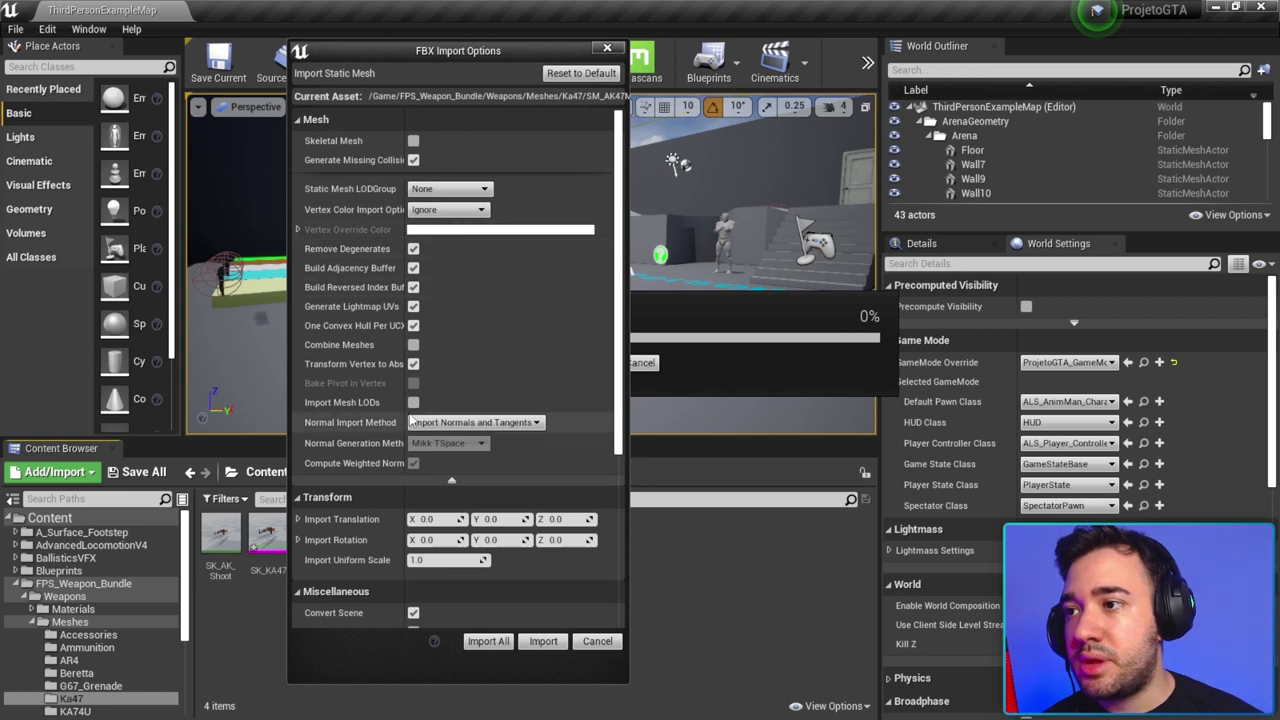
{"action": "left_click", "coordinate": [538, 643]}
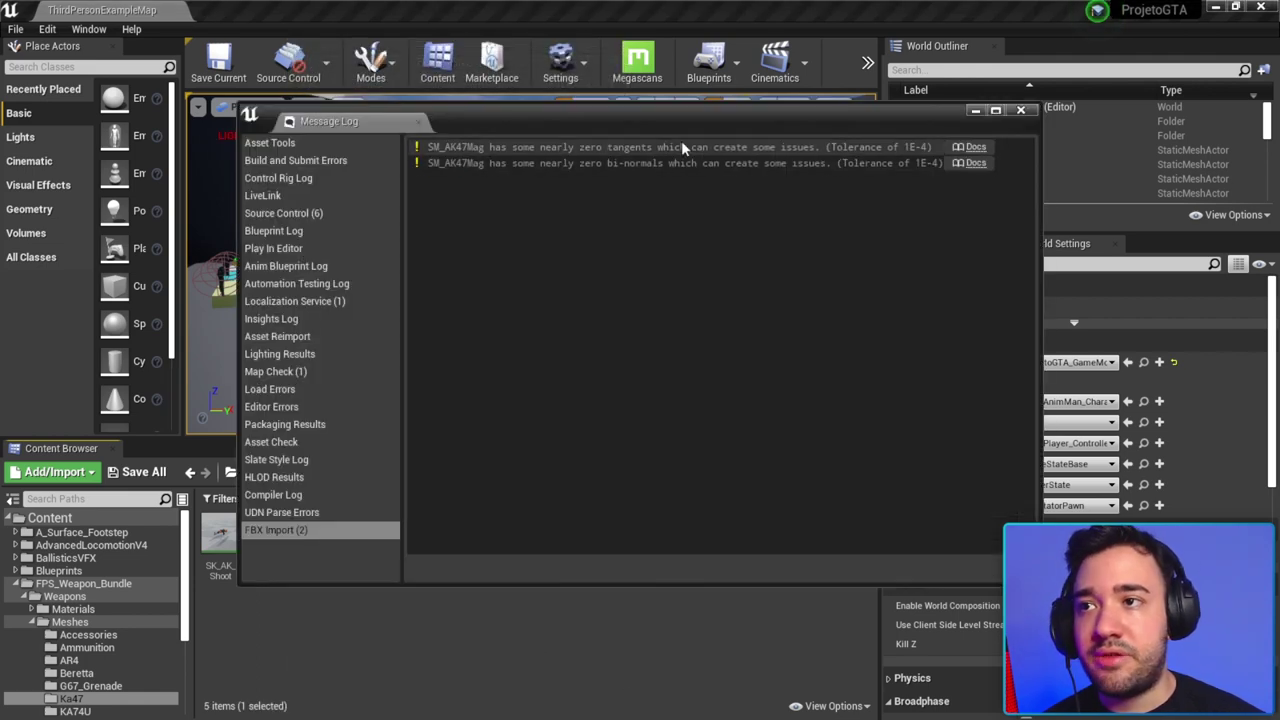
{"action": "left_click", "coordinate": [1020, 110]}
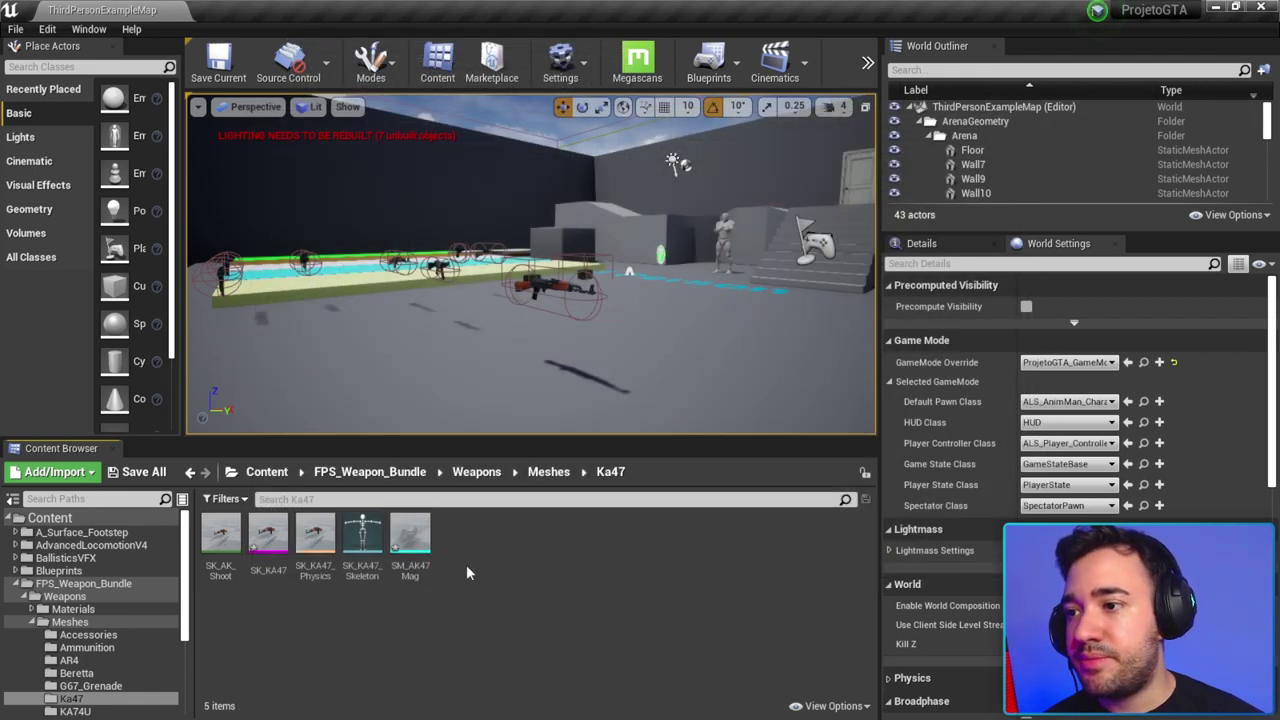
{"action": "double_click", "coordinate": [433, 563]}
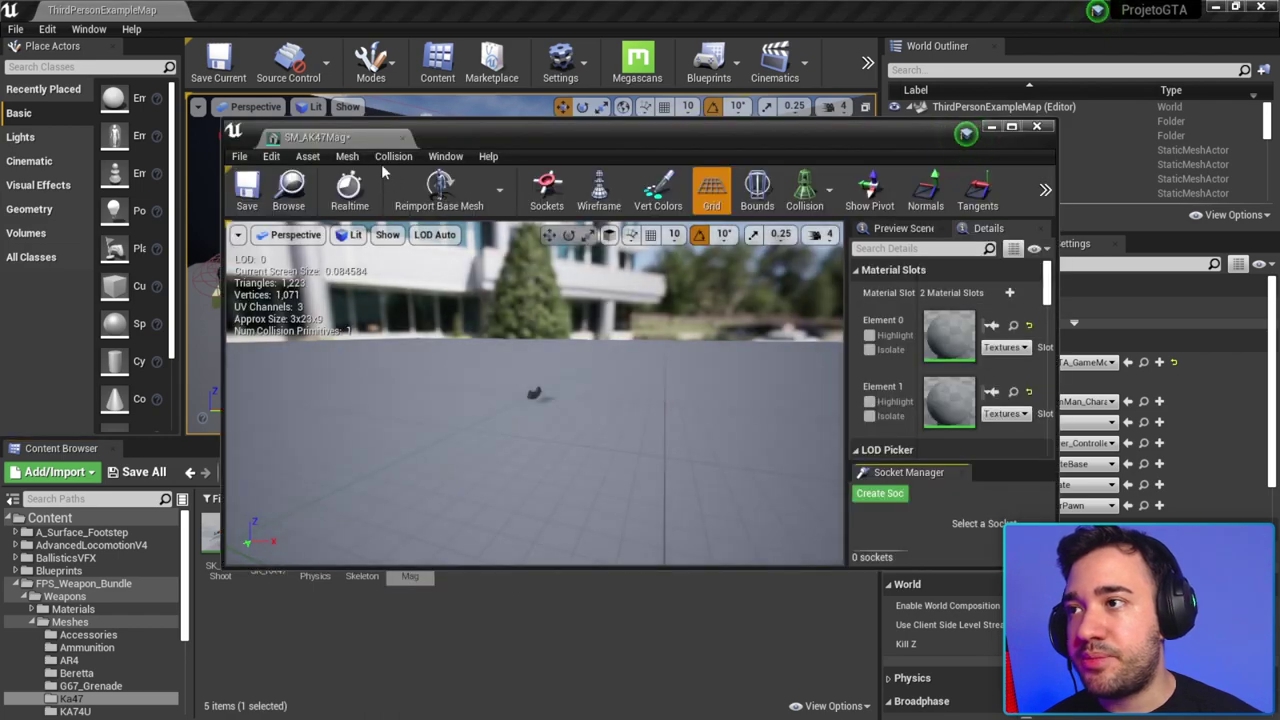
Step: Inspect the SM_AK47Mag magazine up close and compare it with the SK_KA47 gun mesh's materials
{"action": "double_click", "coordinate": [380, 108]}
{"action": "left_click_drag", "start_coordinate": [650, 312], "coordinate": [560, 312]}
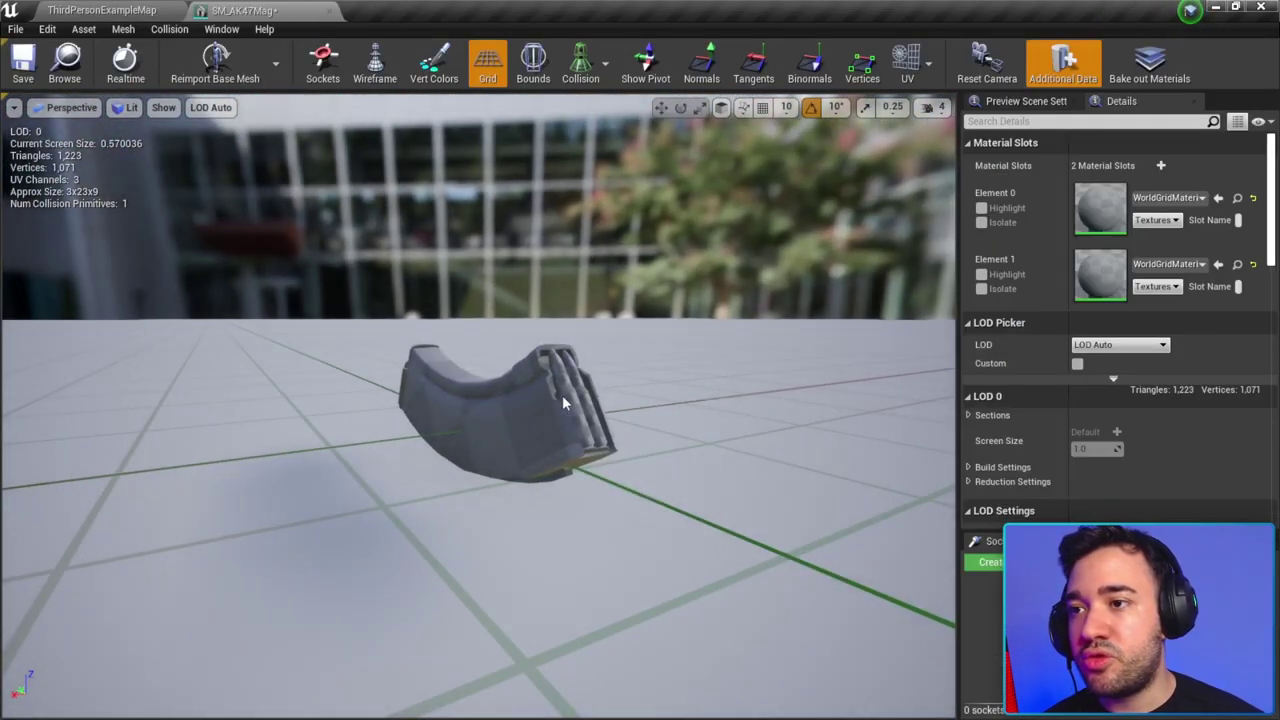
{"action": "left_click_drag", "start_coordinate": [562, 395], "coordinate": [629, 404]}
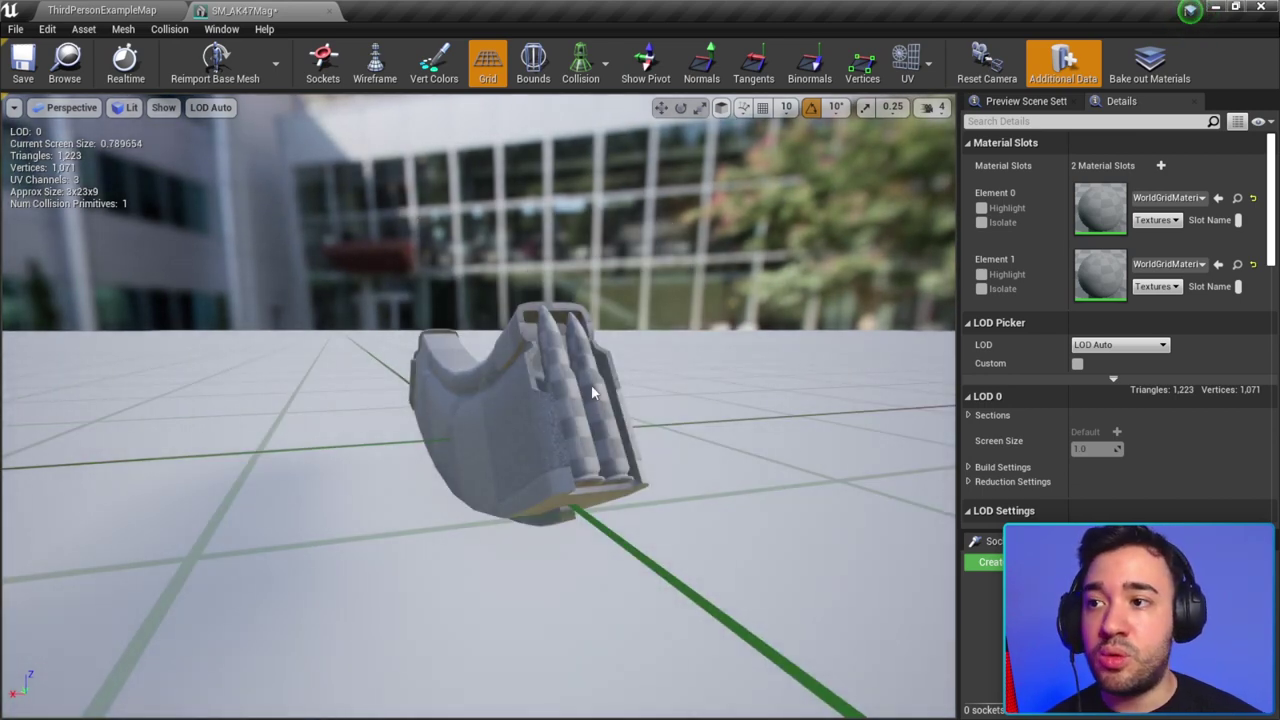
{"action": "left_click", "coordinate": [135, 9]}
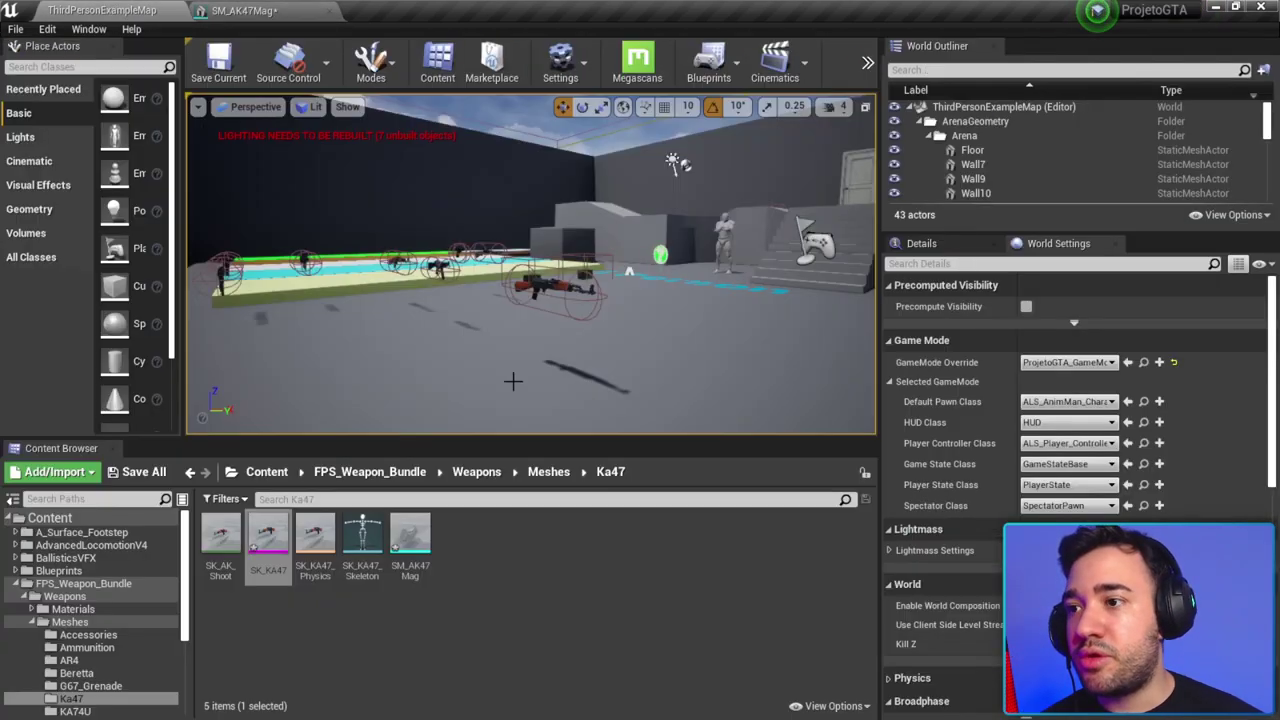
{"action": "double_click", "coordinate": [284, 527]}
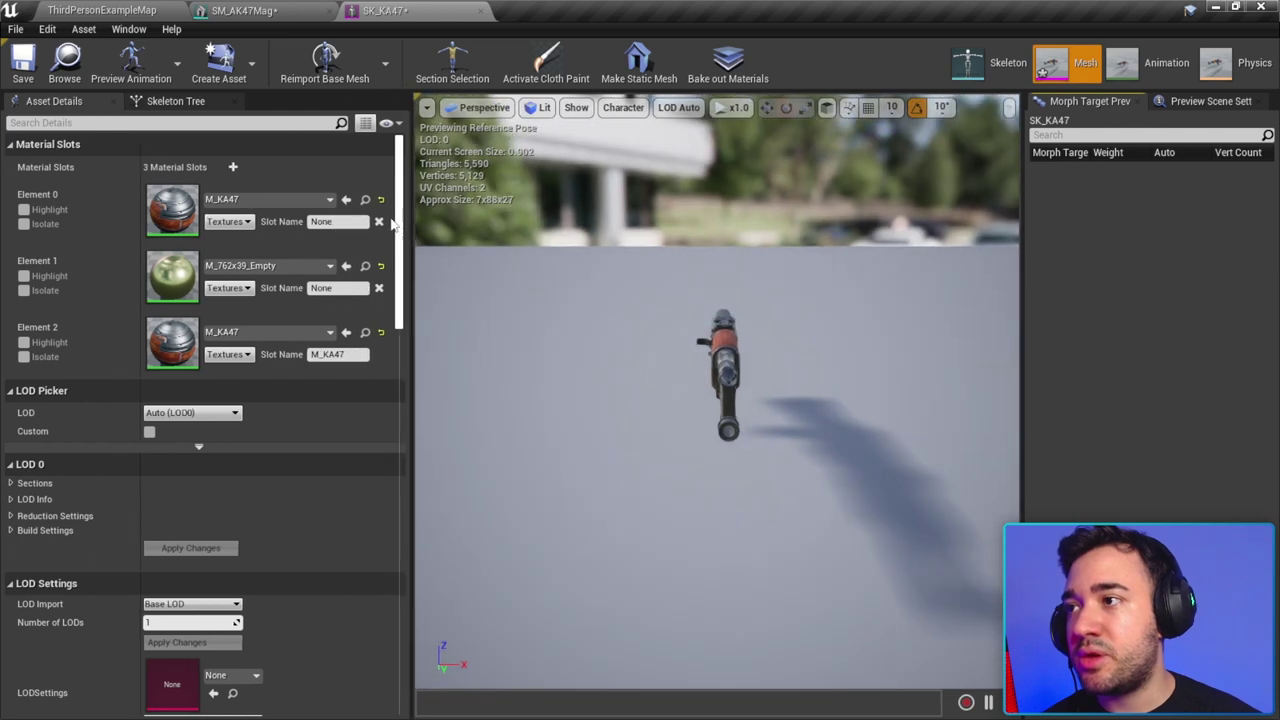
{"action": "left_click", "coordinate": [101, 10]}
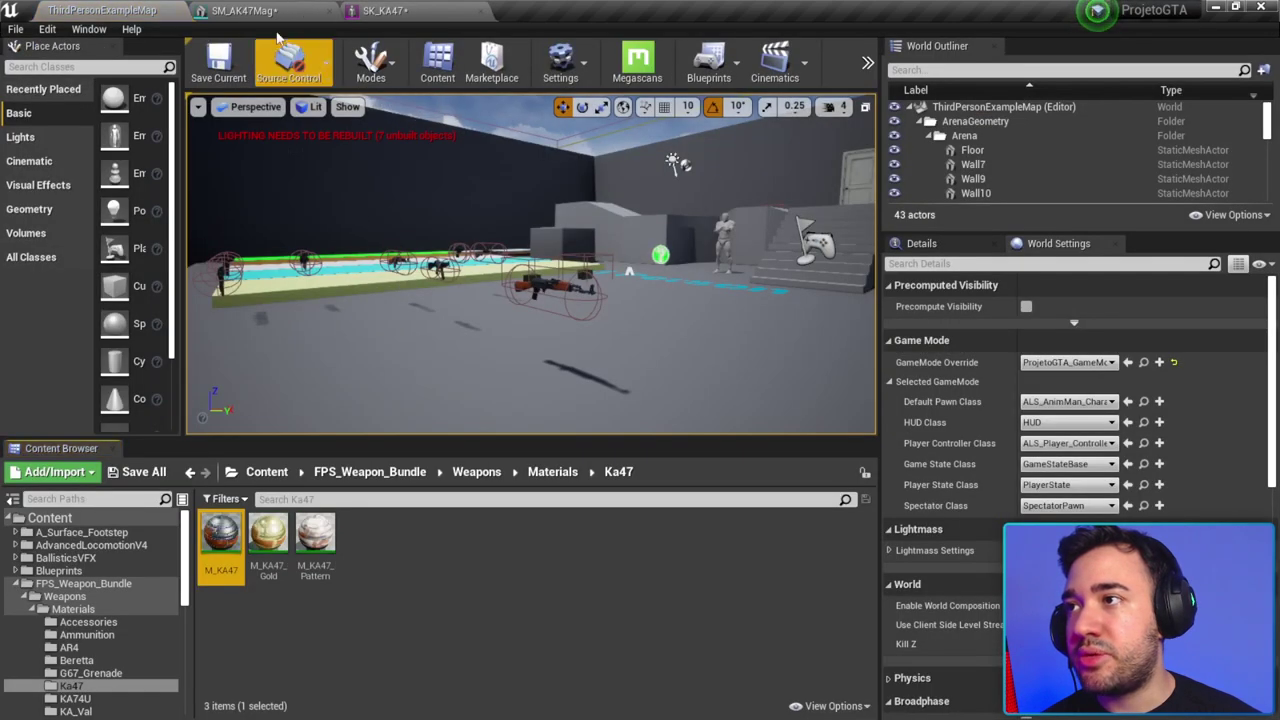
{"action": "left_click", "coordinate": [270, 10]}
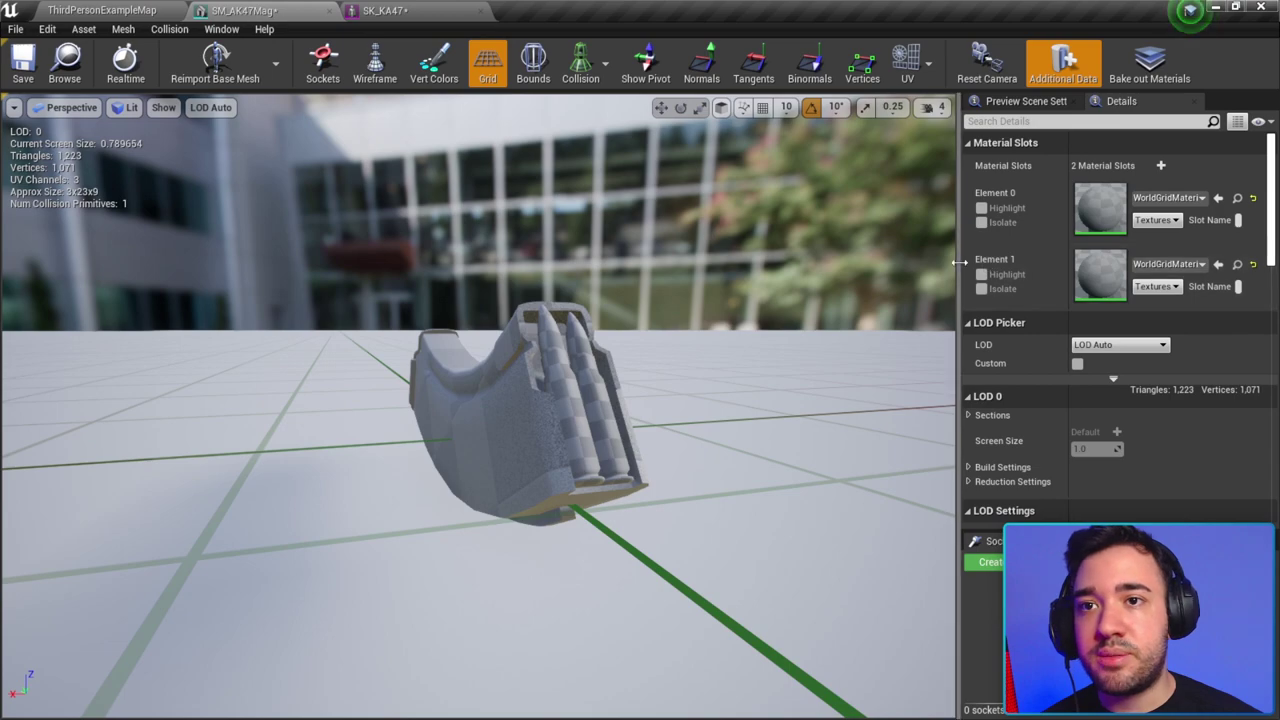
Step: Assign M_KA47 to the magazine's Element 0 material slot
{"action": "left_click_drag", "start_coordinate": [957, 280], "coordinate": [701, 280]}
{"action": "left_click", "coordinate": [1173, 197]}
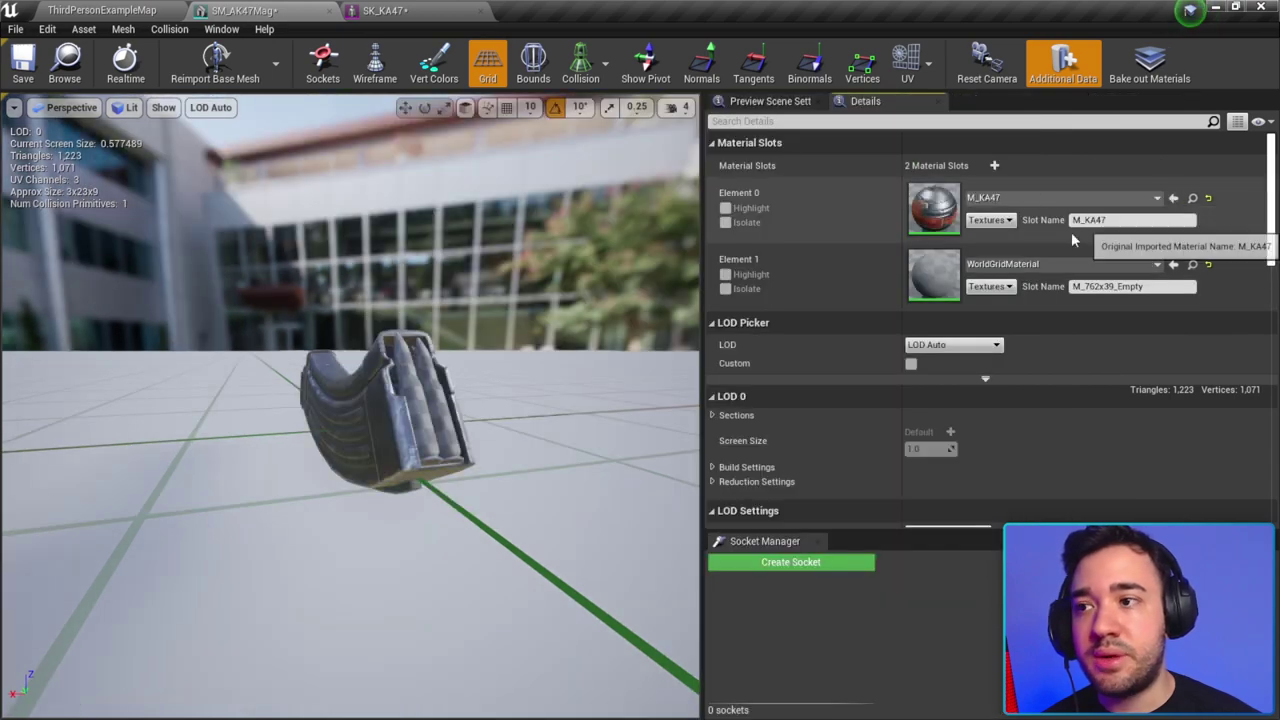
{"action": "mouse_move", "coordinate": [450, 450]}
{"action": "left_mouse_down"}
{"action": "mouse_move", "coordinate": [350, 450]}
{"action": "mouse_move", "coordinate": [253, 121]}
{"action": "left_mouse_up"}
Step: Assign M_762x39_Empty to the bullets' Element 1 slot and view the textured magazine
{"action": "left_click", "coordinate": [384, 10]}
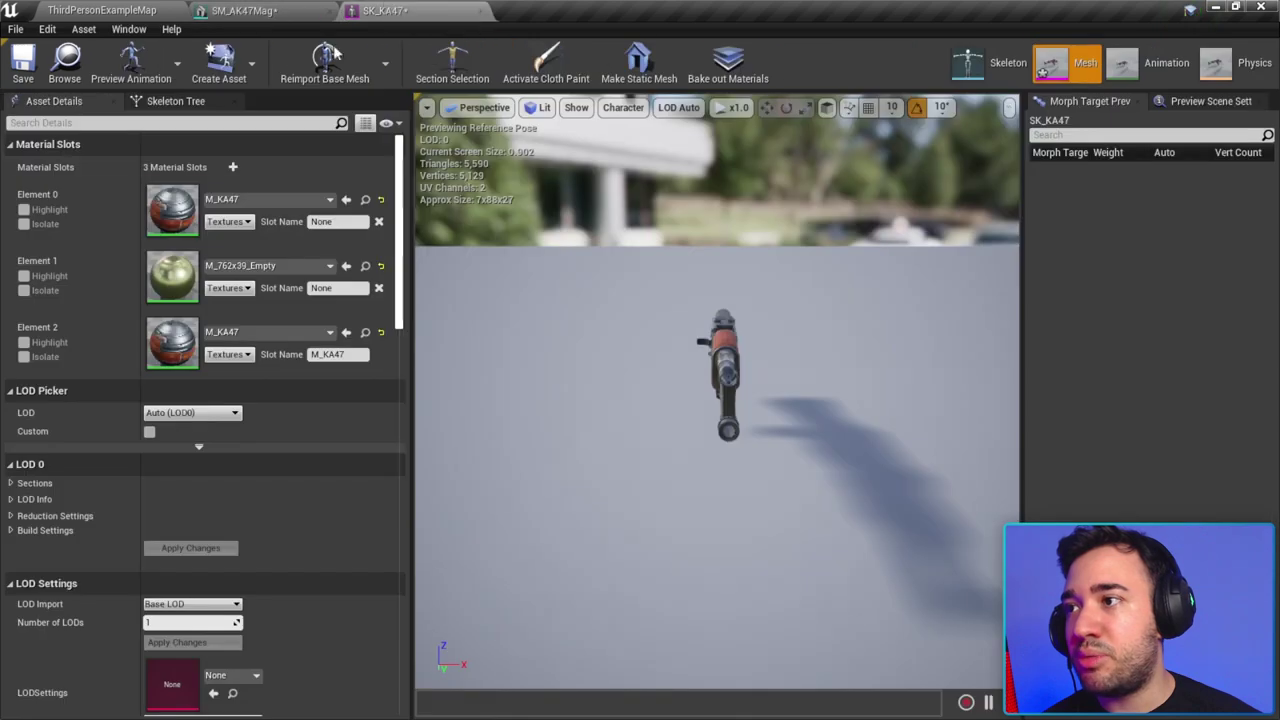
{"action": "left_click", "coordinate": [365, 265]}
{"action": "left_click", "coordinate": [243, 10]}
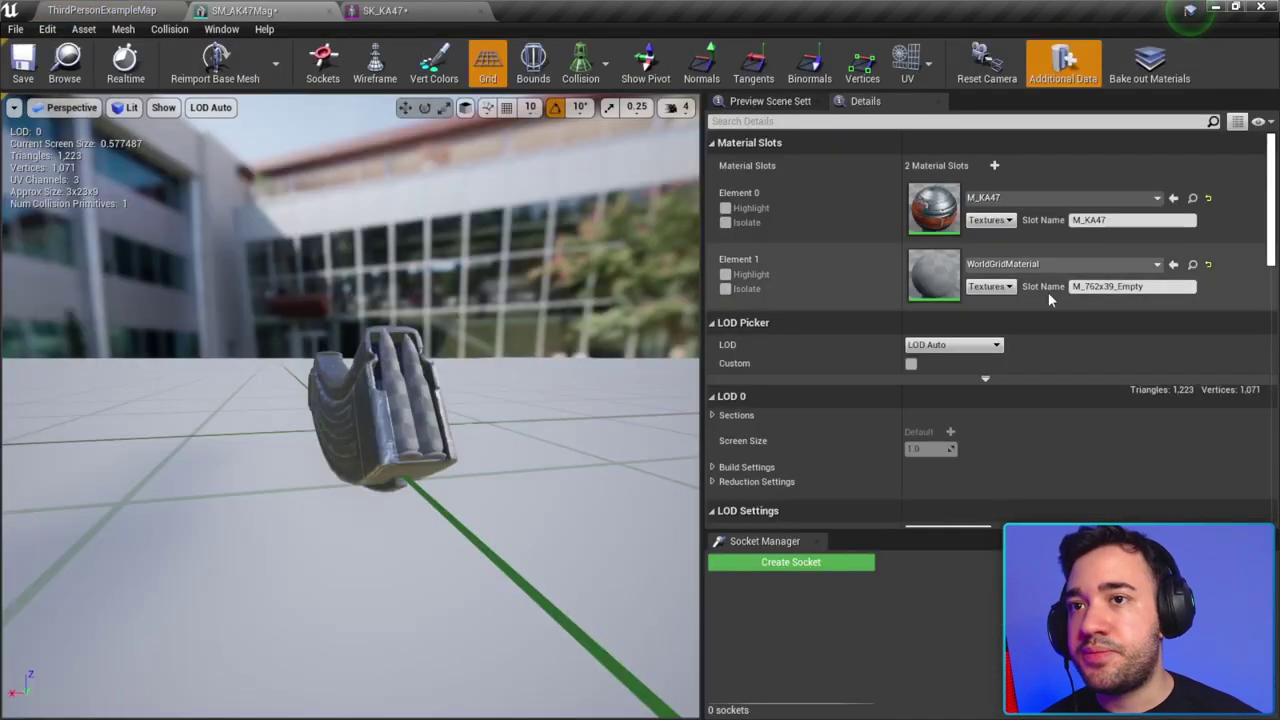
{"action": "left_click", "coordinate": [1176, 264]}
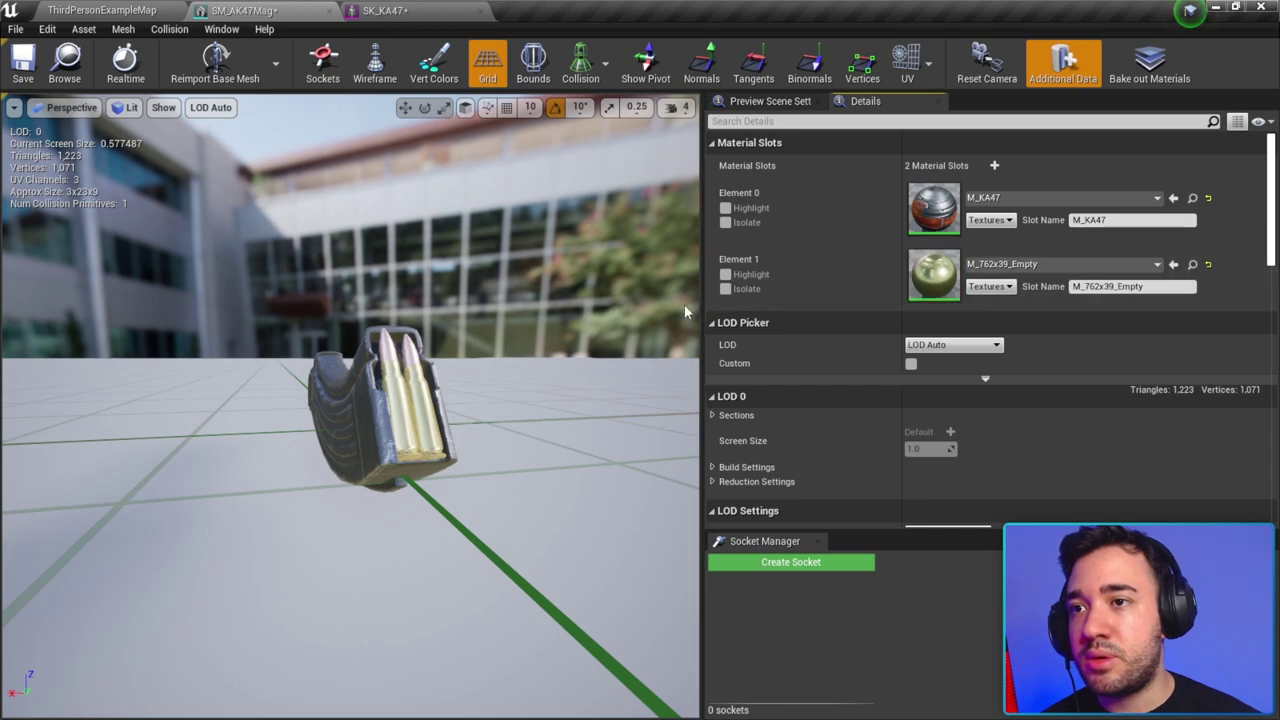
{"action": "left_click_drag", "start_coordinate": [713, 308], "coordinate": [945, 308]}
{"action": "left_click_drag", "start_coordinate": [470, 420], "coordinate": [760, 420]}
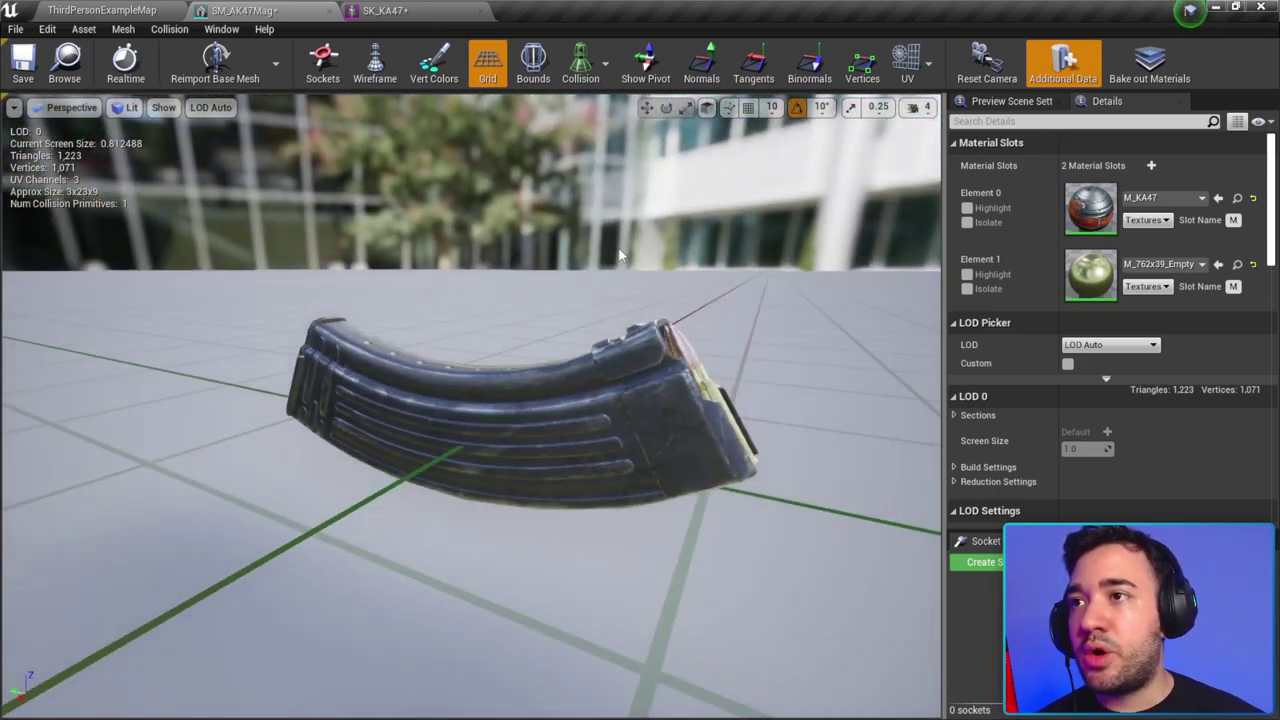
Step: Turn on Simple Collision display and orbit to inspect the magazine's hull, open top and ribbed side
{"action": "left_click", "coordinate": [600, 80]}
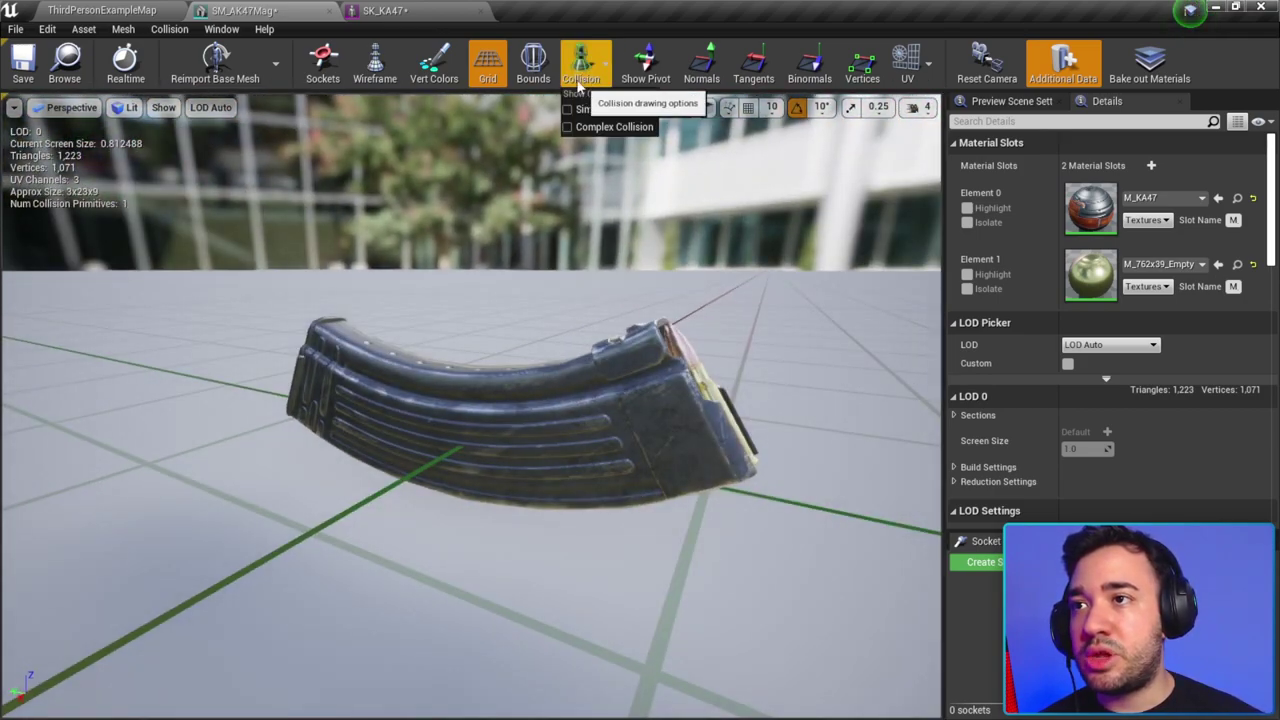
{"action": "left_click", "coordinate": [608, 109]}
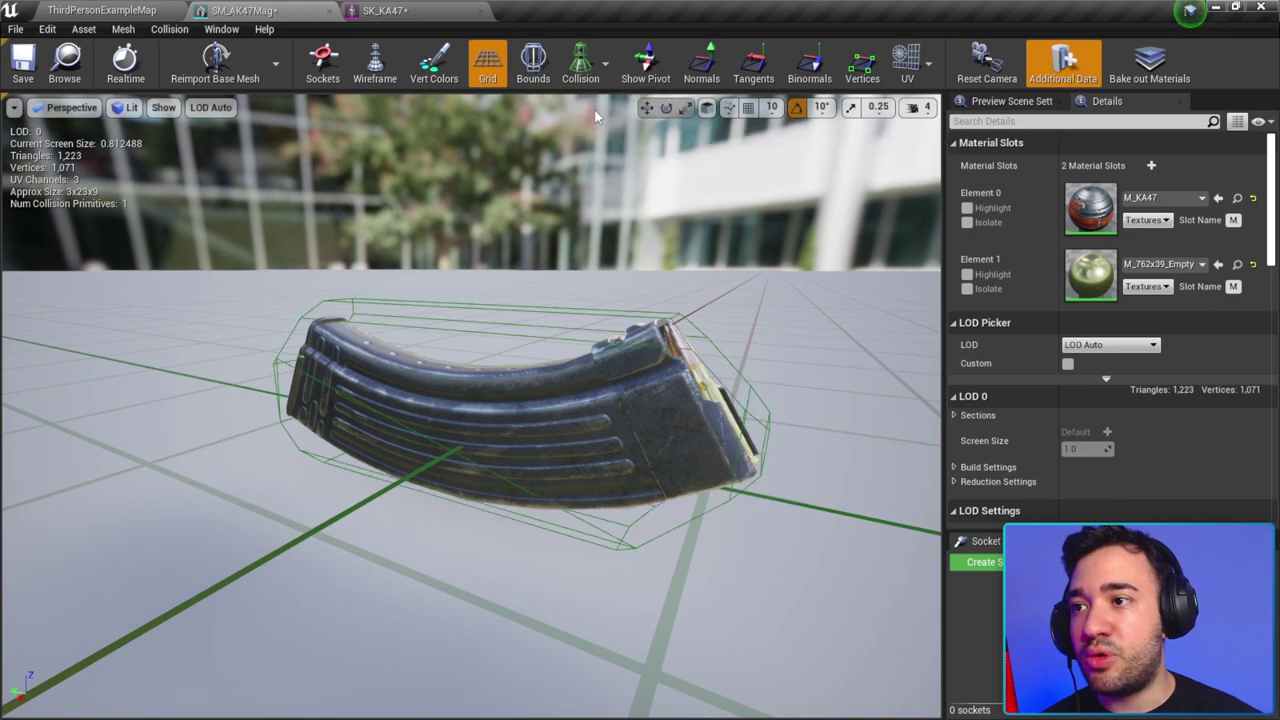
{"action": "left_click_drag", "start_coordinate": [600, 400], "coordinate": [720, 400]}
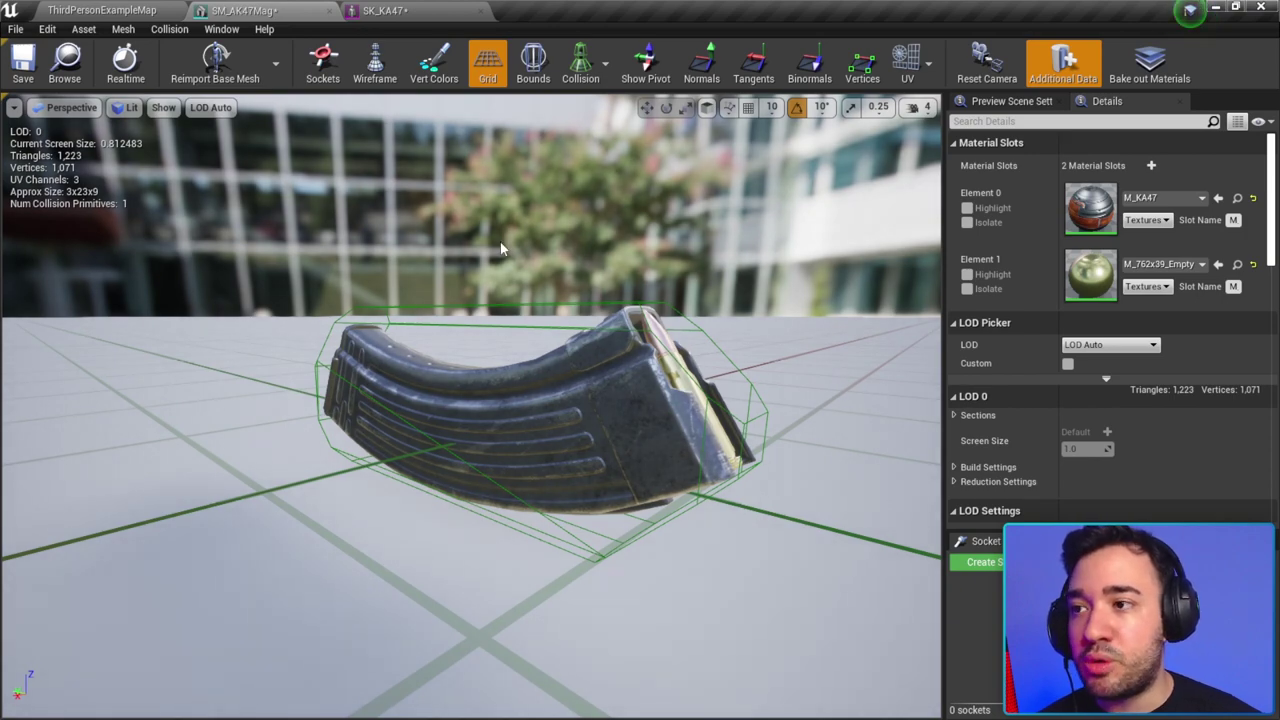
{"action": "mouse_move", "coordinate": [500, 248]}
{"action": "left_mouse_down"}
{"action": "mouse_move", "coordinate": [296, 268]}
{"action": "mouse_move", "coordinate": [502, 320]}
{"action": "left_mouse_up"}
{"action": "scroll", "coordinate": [270, 315], "scroll_direction": "down", "scroll_amount": 2}
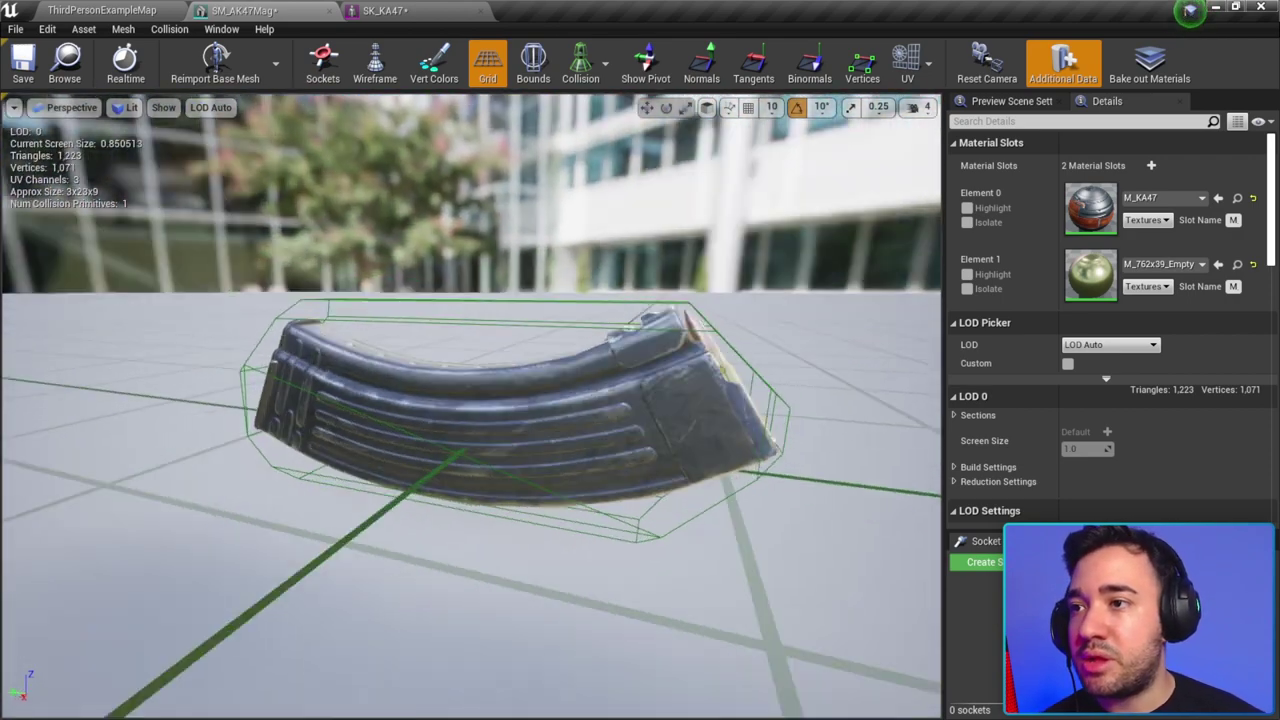
{"action": "mouse_move", "coordinate": [489, 266]}
{"action": "left_mouse_down"}
{"action": "mouse_move", "coordinate": [447, 236]}
{"action": "mouse_move", "coordinate": [520, 250]}
{"action": "mouse_move", "coordinate": [450, 280]}
{"action": "mouse_move", "coordinate": [548, 612]}
{"action": "left_mouse_up"}
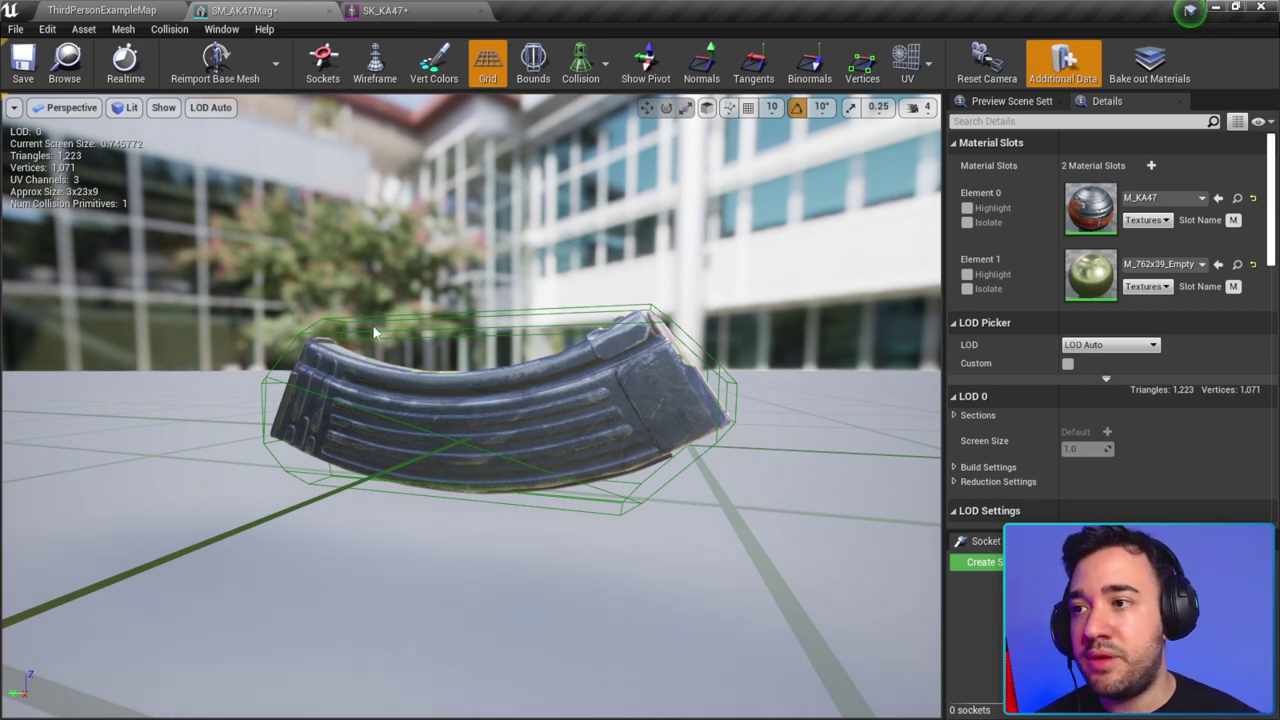
{"action": "mouse_move", "coordinate": [637, 375]}
{"action": "left_mouse_down"}
{"action": "mouse_move", "coordinate": [508, 446]}
{"action": "mouse_move", "coordinate": [394, 414]}
{"action": "mouse_move", "coordinate": [516, 372]}
{"action": "left_mouse_up"}
{"action": "left_click_drag", "start_coordinate": [437, 288], "coordinate": [293, 189]}
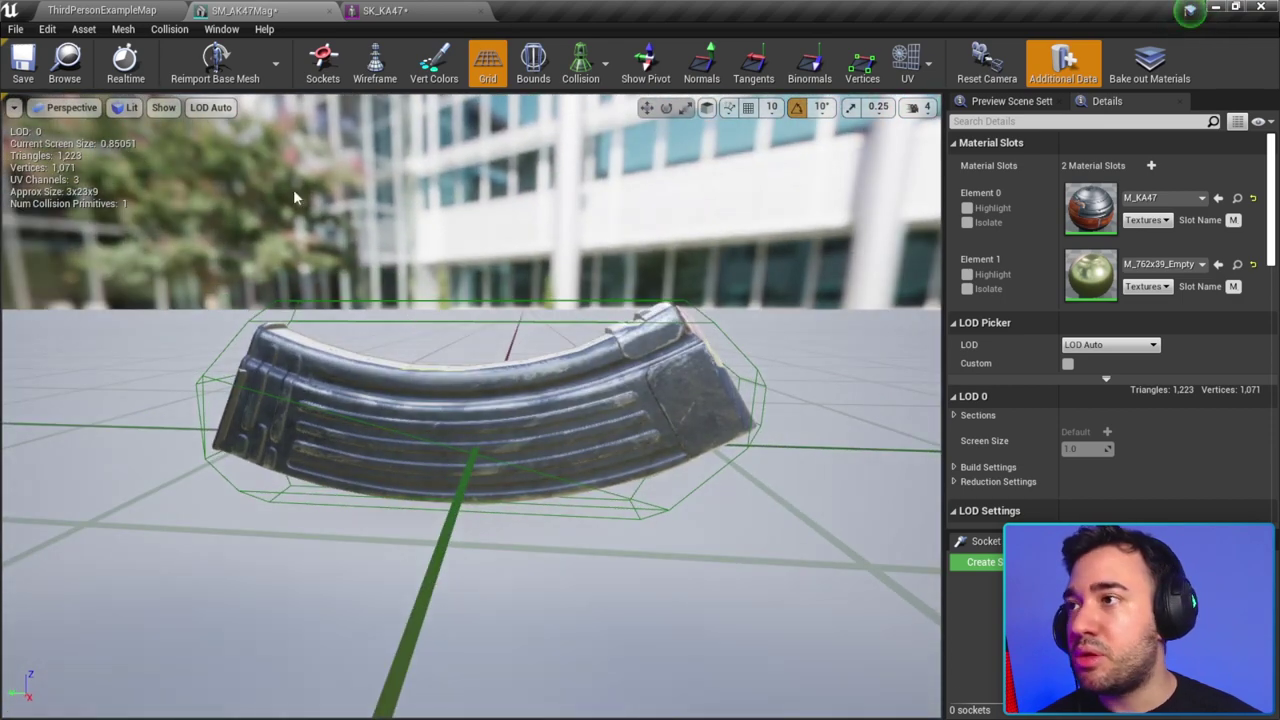
Step: Replace the magazine's existing collision with a simple box collision
{"action": "left_click", "coordinate": [166, 30]}
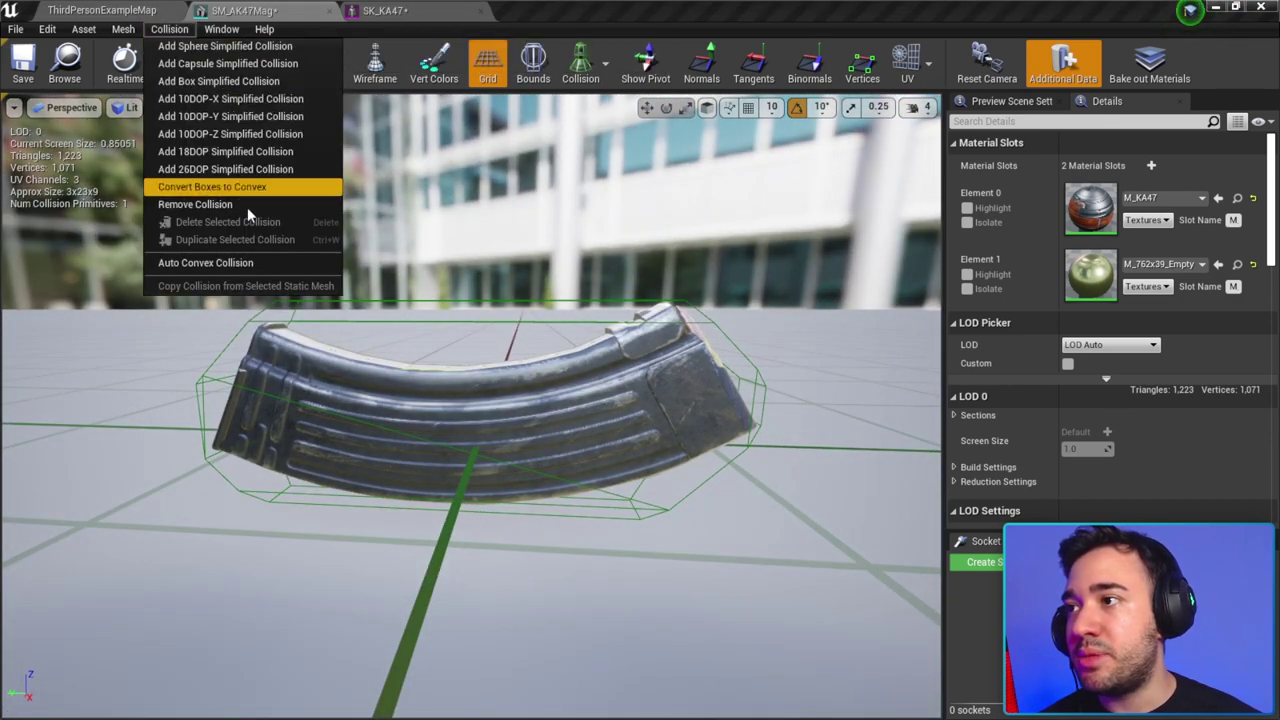
{"action": "left_click", "coordinate": [197, 206]}
{"action": "left_click_drag", "start_coordinate": [500, 281], "coordinate": [745, 530]}
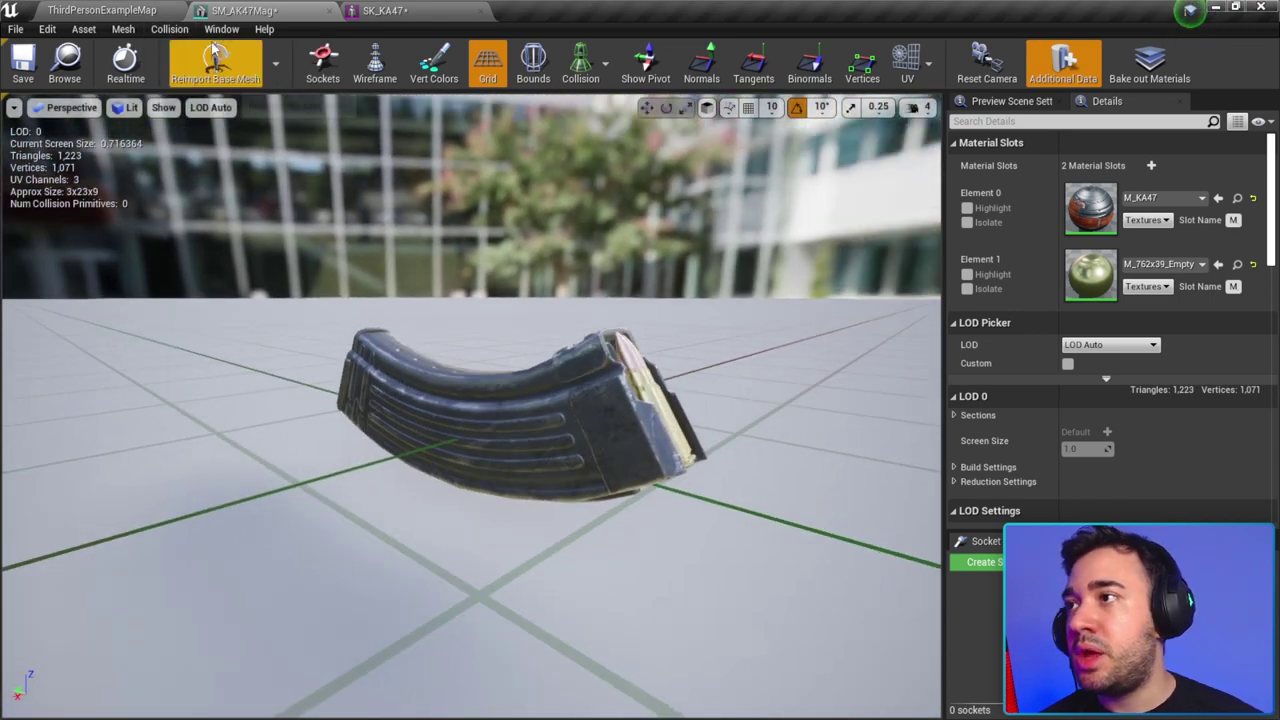
{"action": "left_click", "coordinate": [169, 29]}
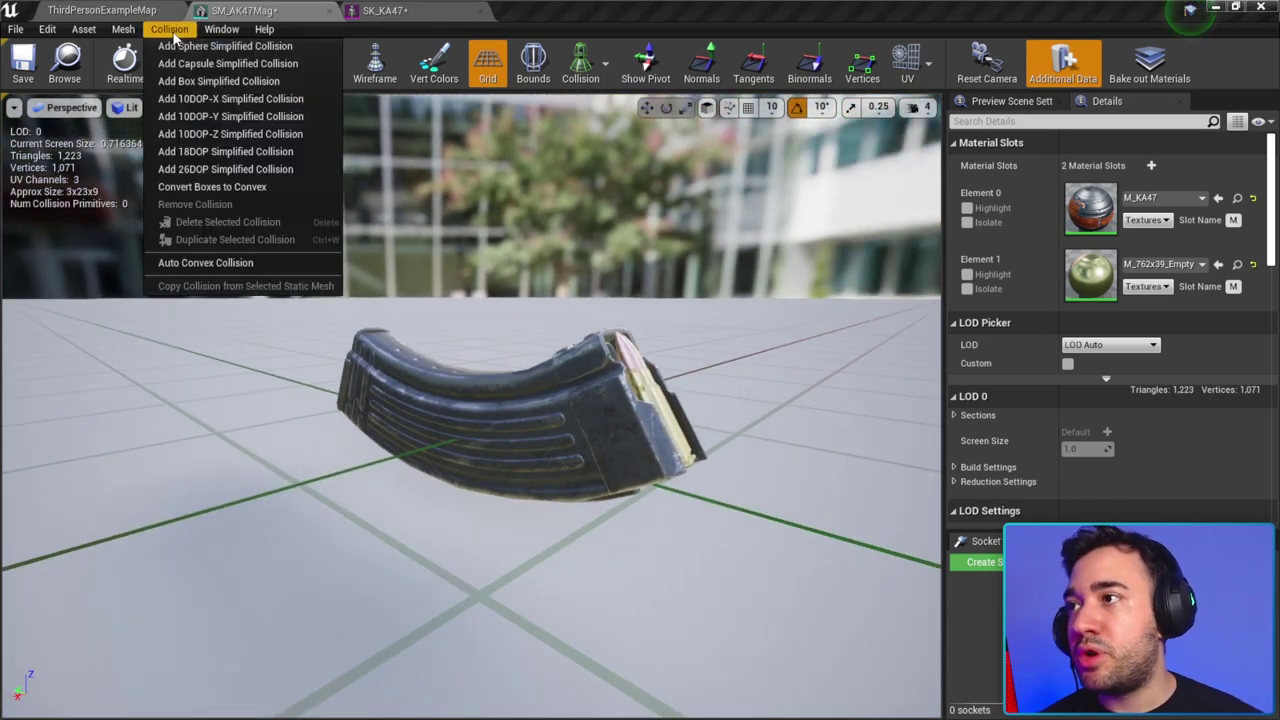
{"action": "left_click", "coordinate": [219, 81]}
{"action": "left_click_drag", "start_coordinate": [470, 400], "coordinate": [520, 400]}
{"action": "left_click_drag", "start_coordinate": [671, 329], "coordinate": [560, 335]}
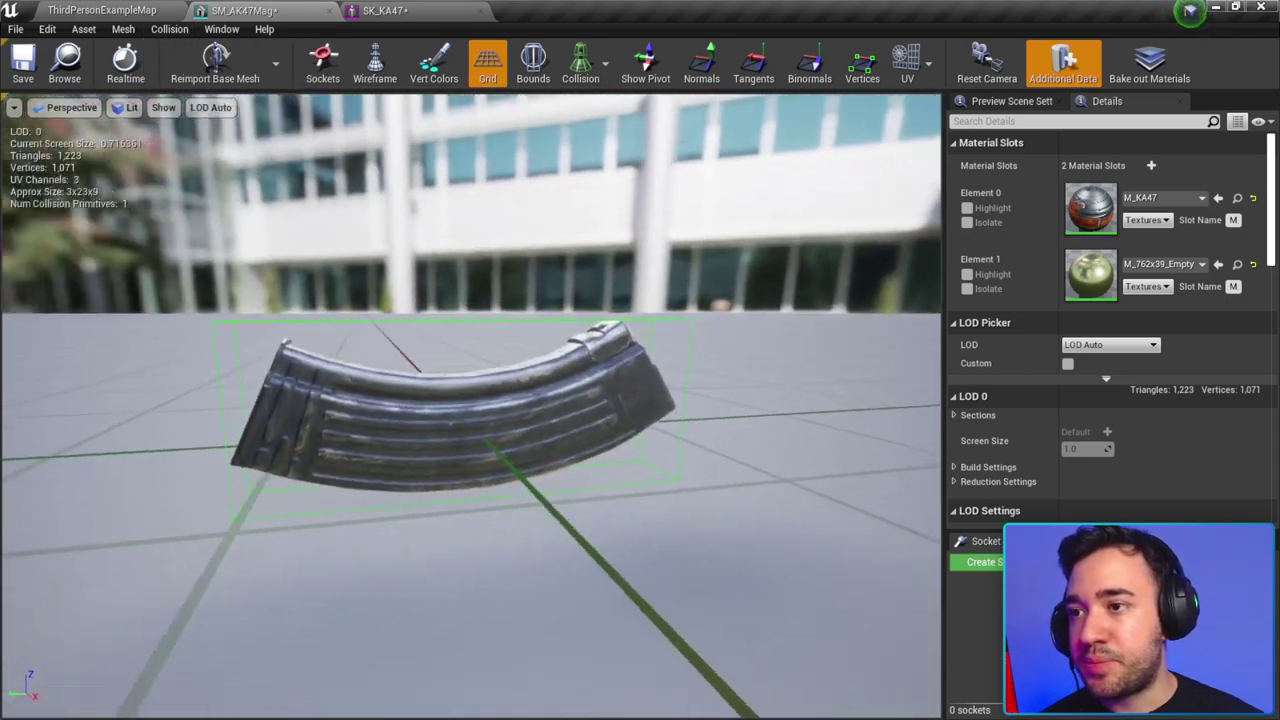
{"action": "mouse_move", "coordinate": [671, 329]}
{"action": "left_mouse_down"}
{"action": "mouse_move", "coordinate": [760, 340]}
{"action": "mouse_move", "coordinate": [593, 366]}
{"action": "mouse_move", "coordinate": [560, 350]}
{"action": "mouse_move", "coordinate": [676, 363]}
{"action": "left_mouse_up"}
Step: Select the box collision and view the magazine from end-on and side angles
{"action": "left_click", "coordinate": [471, 420]}
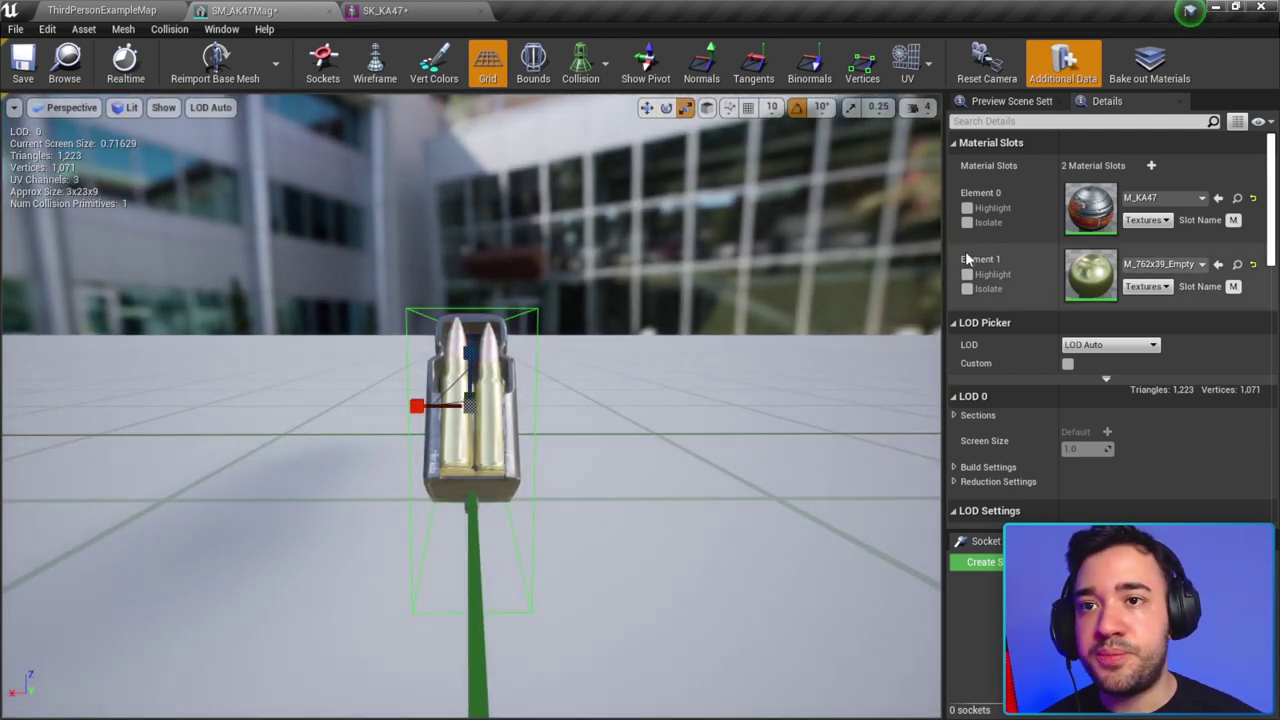
{"action": "left_click_drag", "start_coordinate": [945, 253], "coordinate": [965, 250]}
{"action": "left_click_drag", "start_coordinate": [670, 226], "coordinate": [691, 226]}
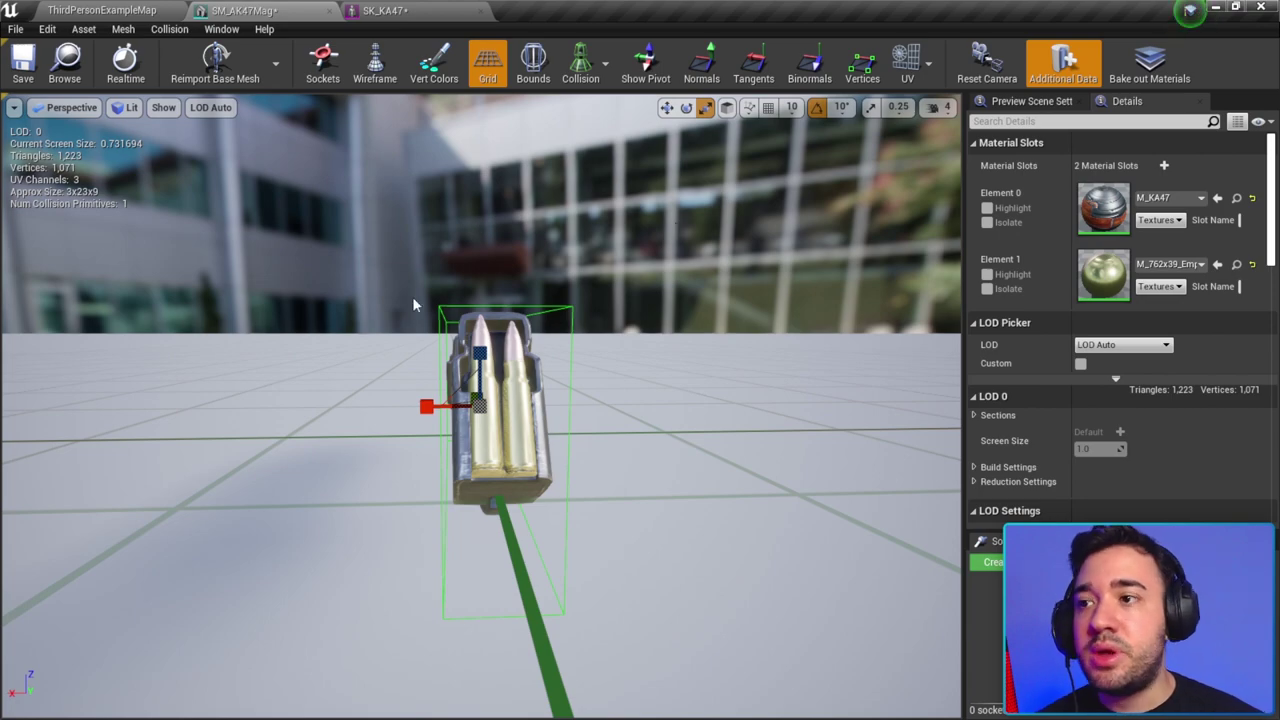
{"action": "left_click_drag", "start_coordinate": [420, 303], "coordinate": [497, 343]}
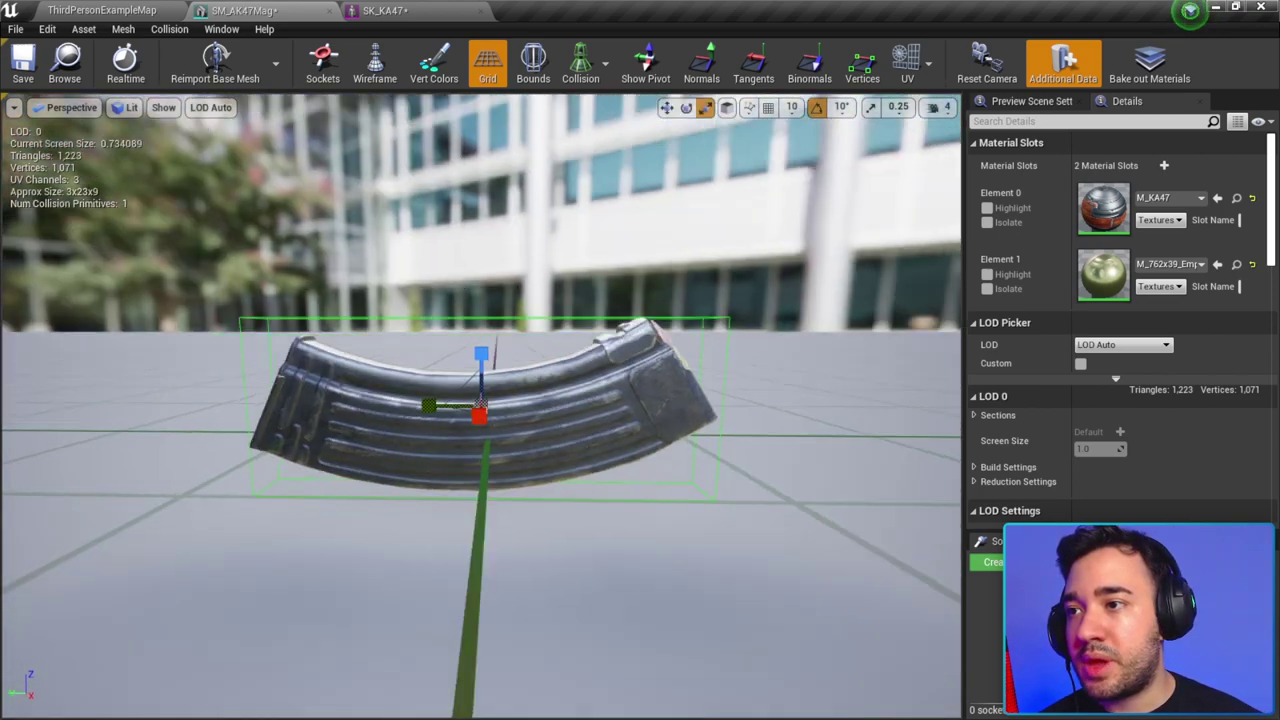
{"action": "left_click_drag", "start_coordinate": [430, 264], "coordinate": [509, 264]}
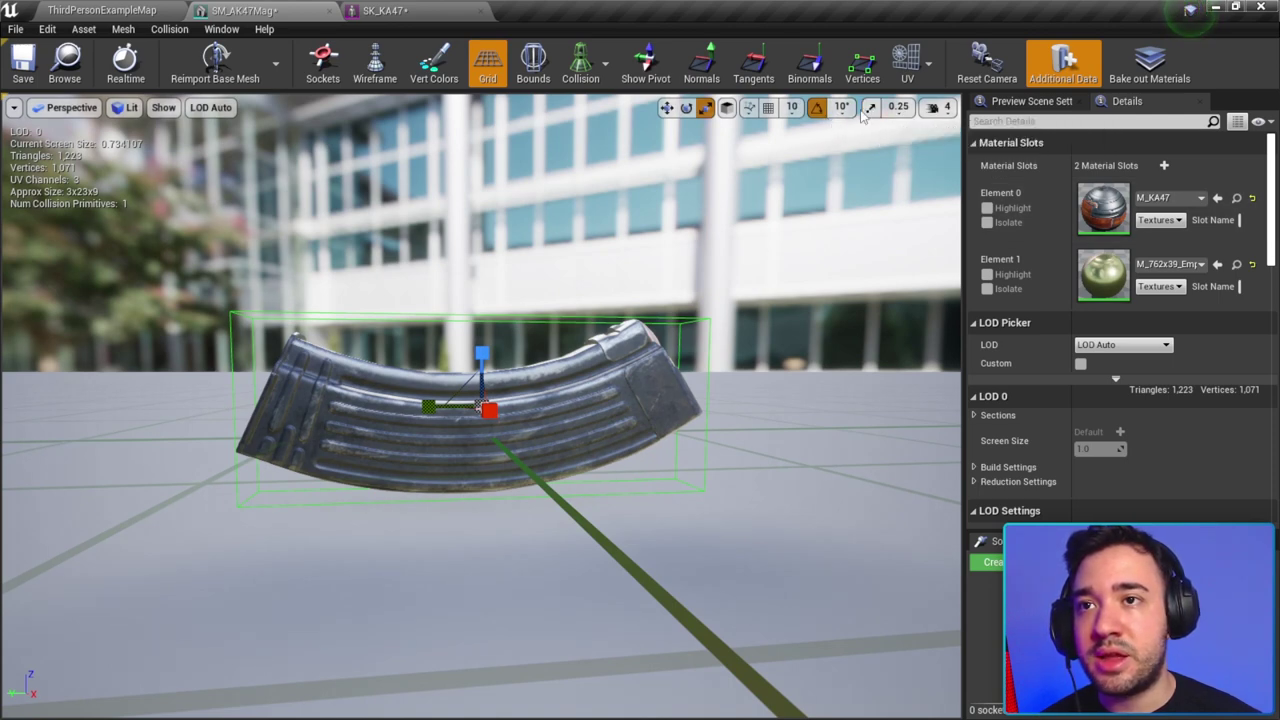
{"action": "left_click_drag", "start_coordinate": [597, 328], "coordinate": [610, 328]}
{"action": "left_click_drag", "start_coordinate": [463, 358], "coordinate": [463, 358]}
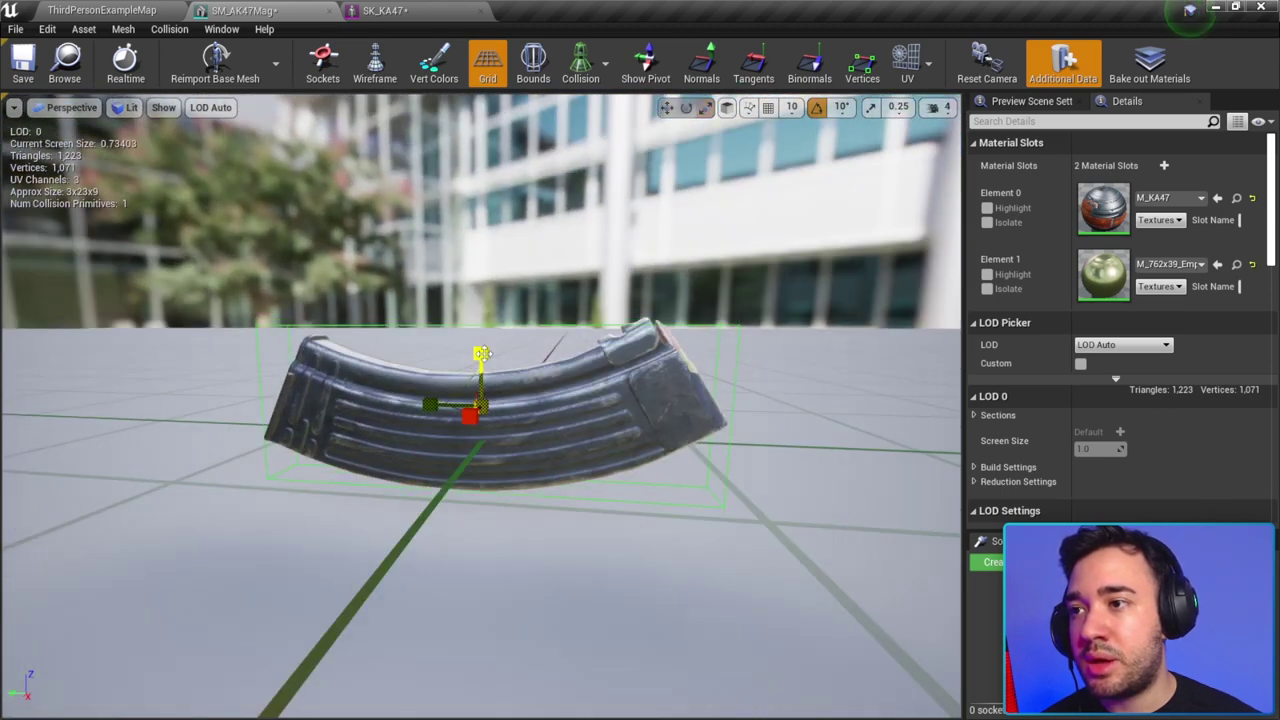
{"action": "left_click_drag", "start_coordinate": [480, 355], "coordinate": [480, 355]}
Step: Rotate the magazine 10 degrees with the rotate gizmo and check its new orientation
{"action": "key", "text": "e"}
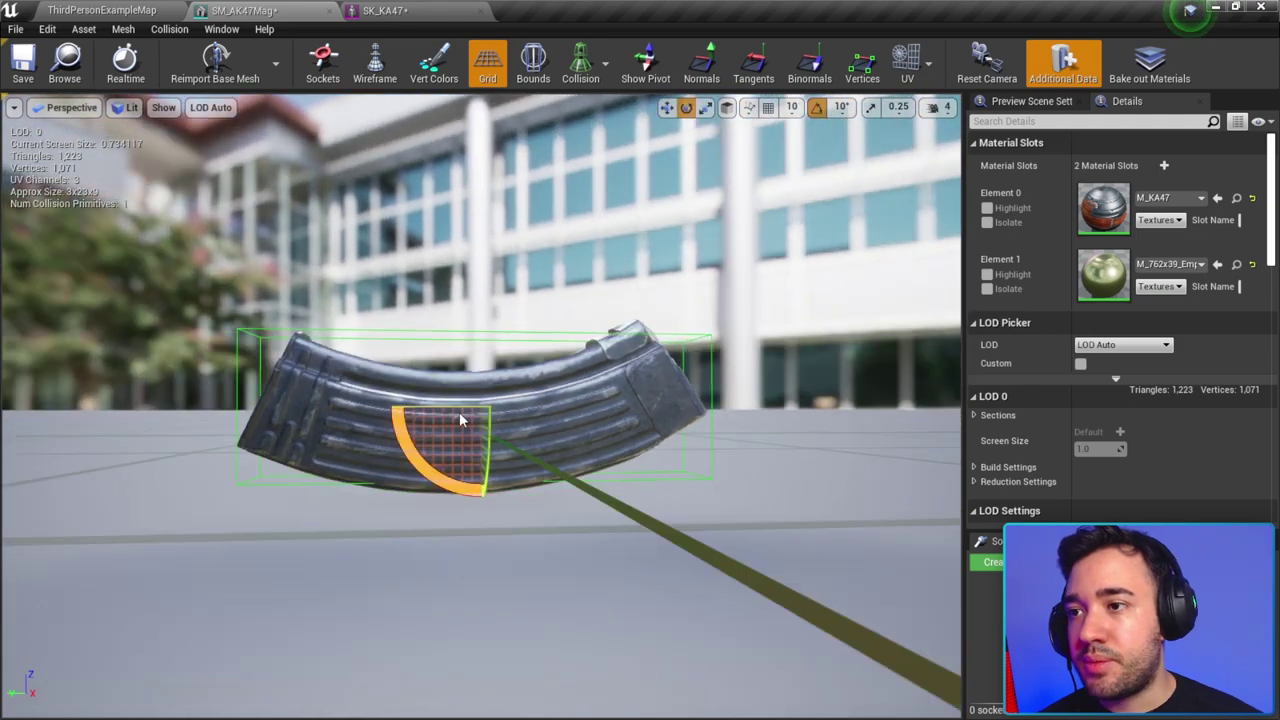
{"action": "left_click_drag", "start_coordinate": [440, 460], "coordinate": [461, 300]}
{"action": "left_click_drag", "start_coordinate": [432, 460], "coordinate": [432, 460]}
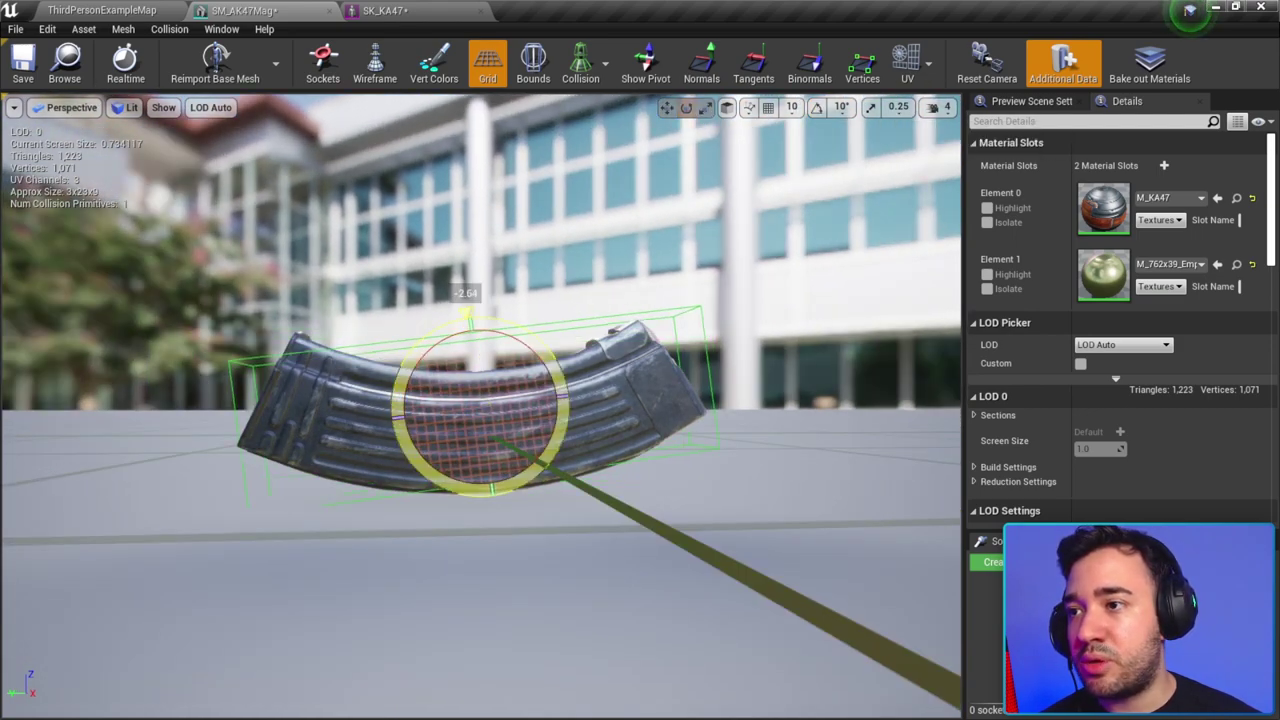
{"action": "left_click_drag", "start_coordinate": [412, 367], "coordinate": [560, 367]}
{"action": "left_click_drag", "start_coordinate": [545, 262], "coordinate": [545, 262]}
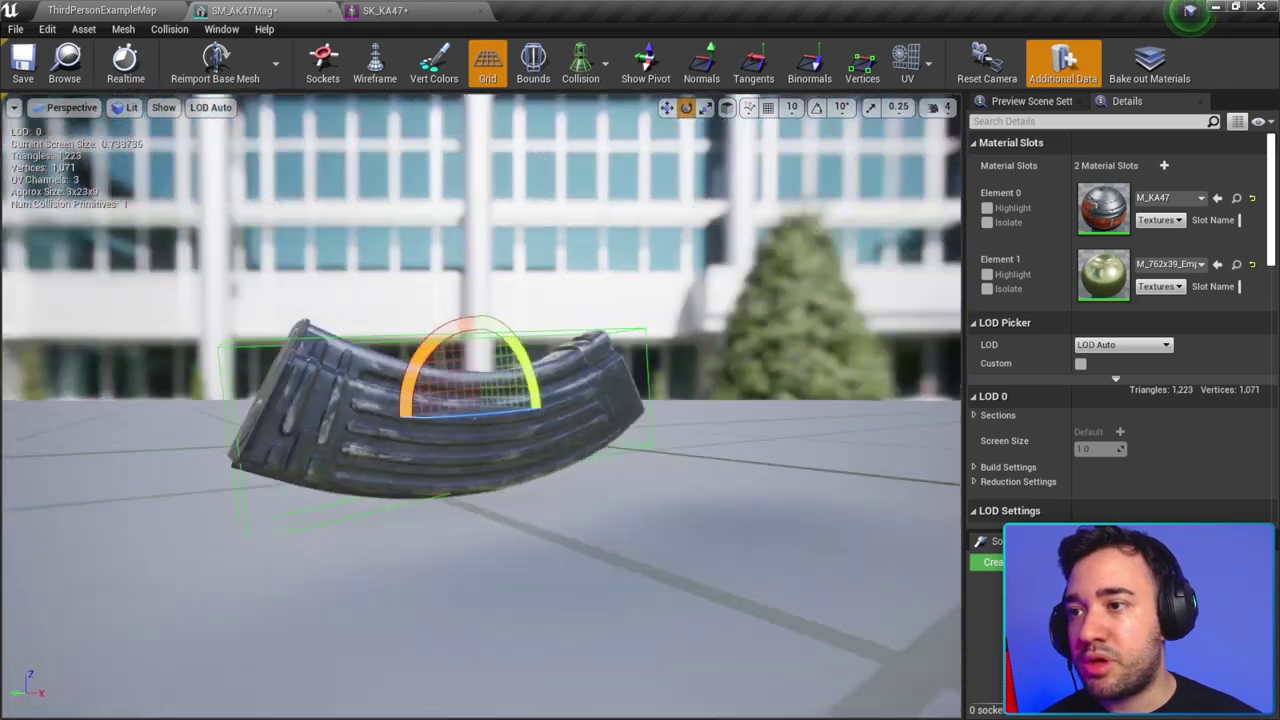
{"action": "key", "text": "r"}
{"action": "left_click_drag", "start_coordinate": [528, 326], "coordinate": [528, 326]}
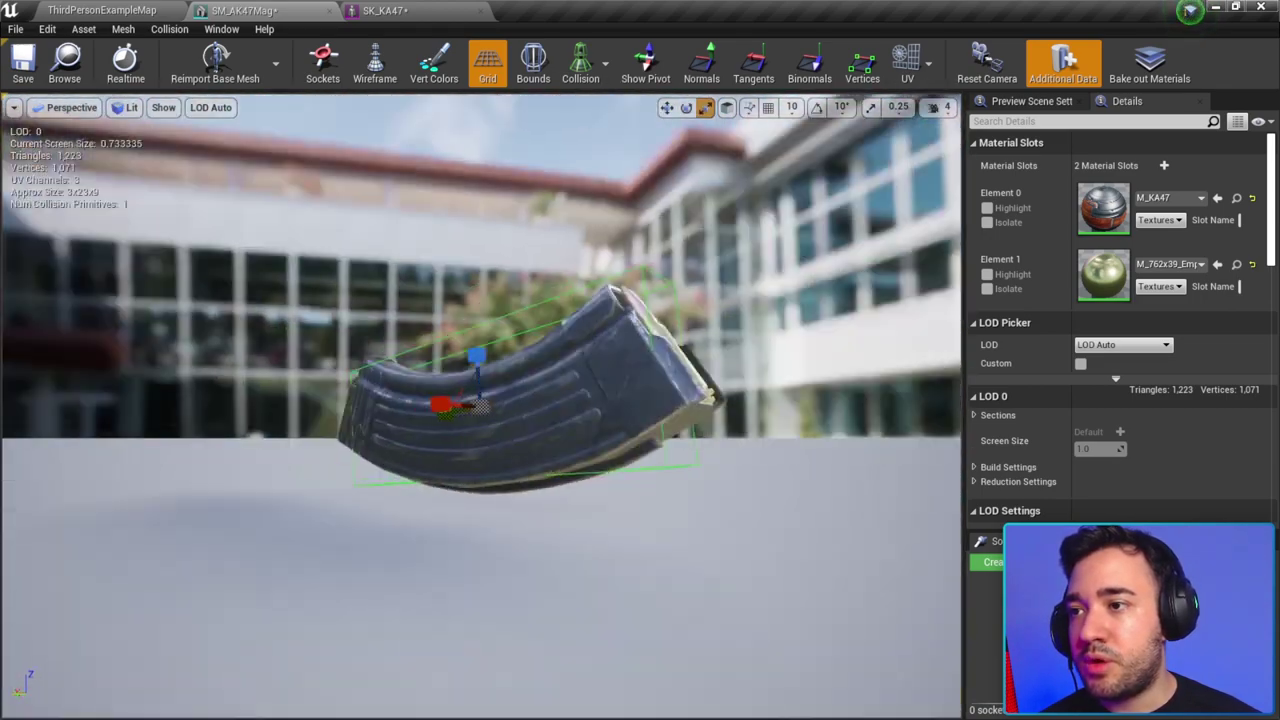
{"action": "key", "text": "e"}
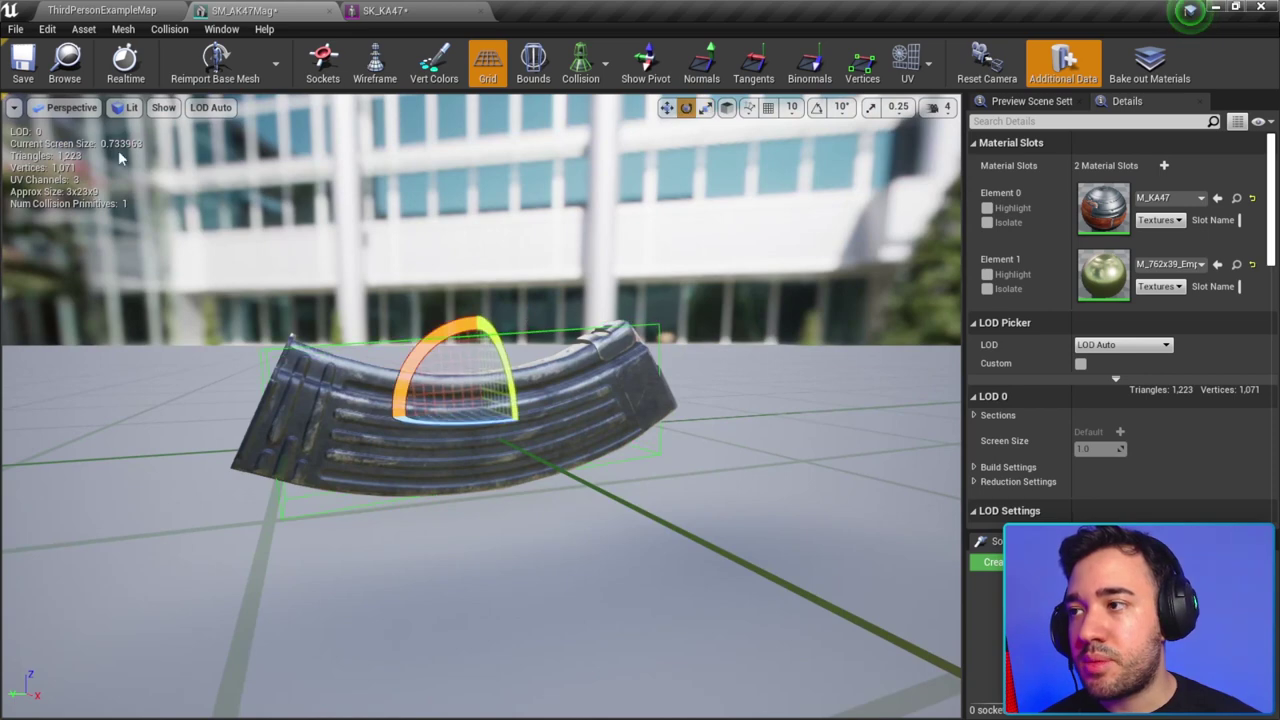
{"action": "left_click_drag", "start_coordinate": [528, 326], "coordinate": [528, 326]}
{"action": "left_click_drag", "start_coordinate": [590, 222], "coordinate": [590, 222]}
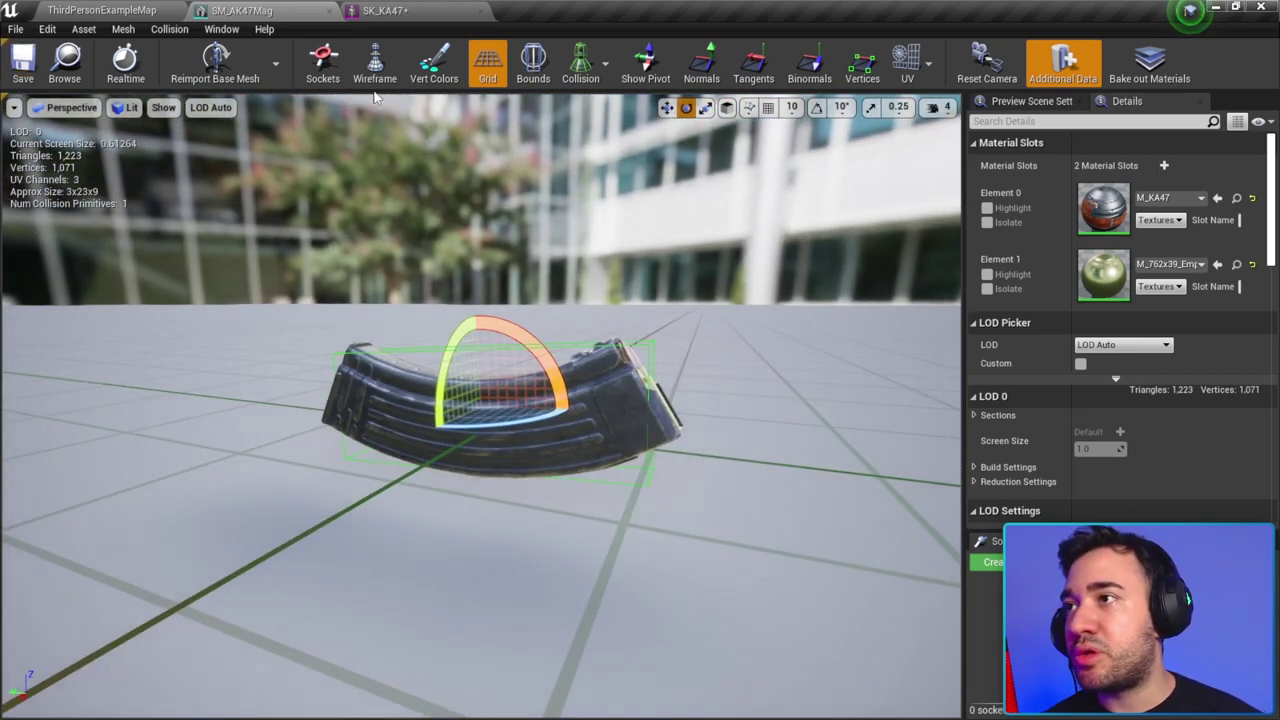
Step: Close the SK_KA47 and SM_AK47Mag editors and save the map
{"action": "left_click", "coordinate": [350, 12]}
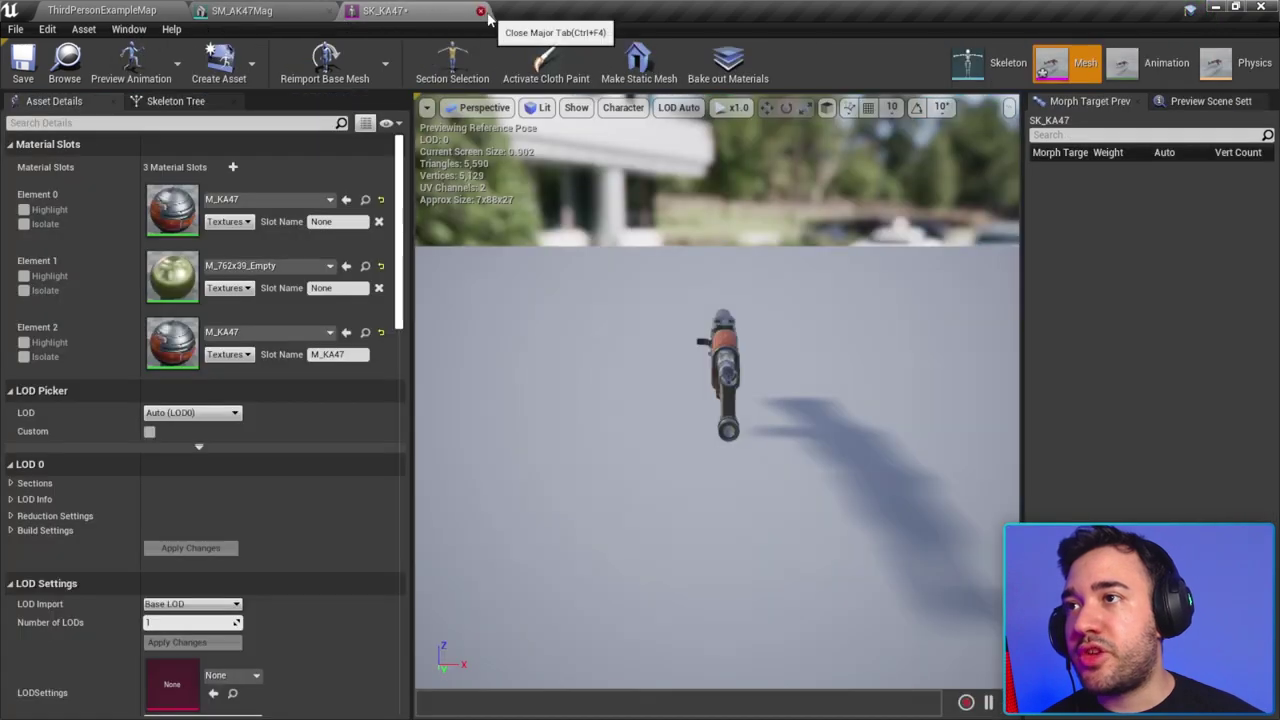
{"action": "left_click", "coordinate": [481, 11]}
{"action": "left_click", "coordinate": [329, 11]}
{"action": "left_click", "coordinate": [218, 62]}
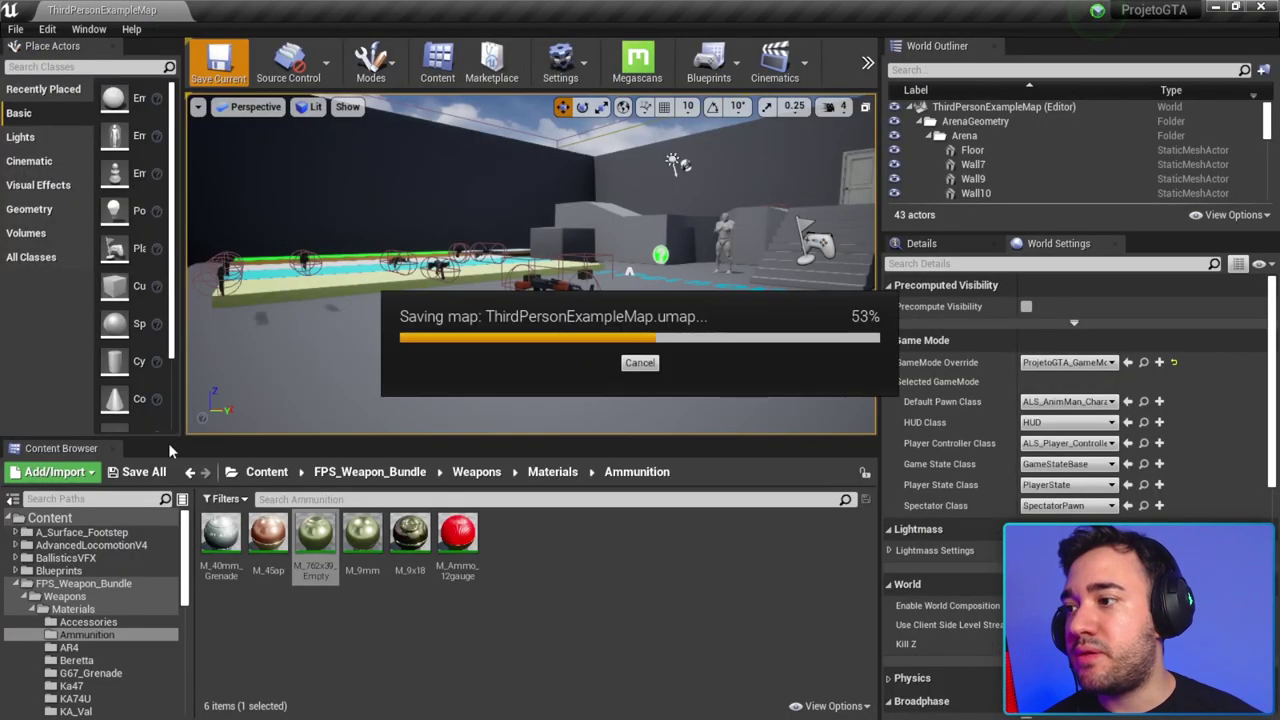
{"action": "left_click", "coordinate": [138, 472]}
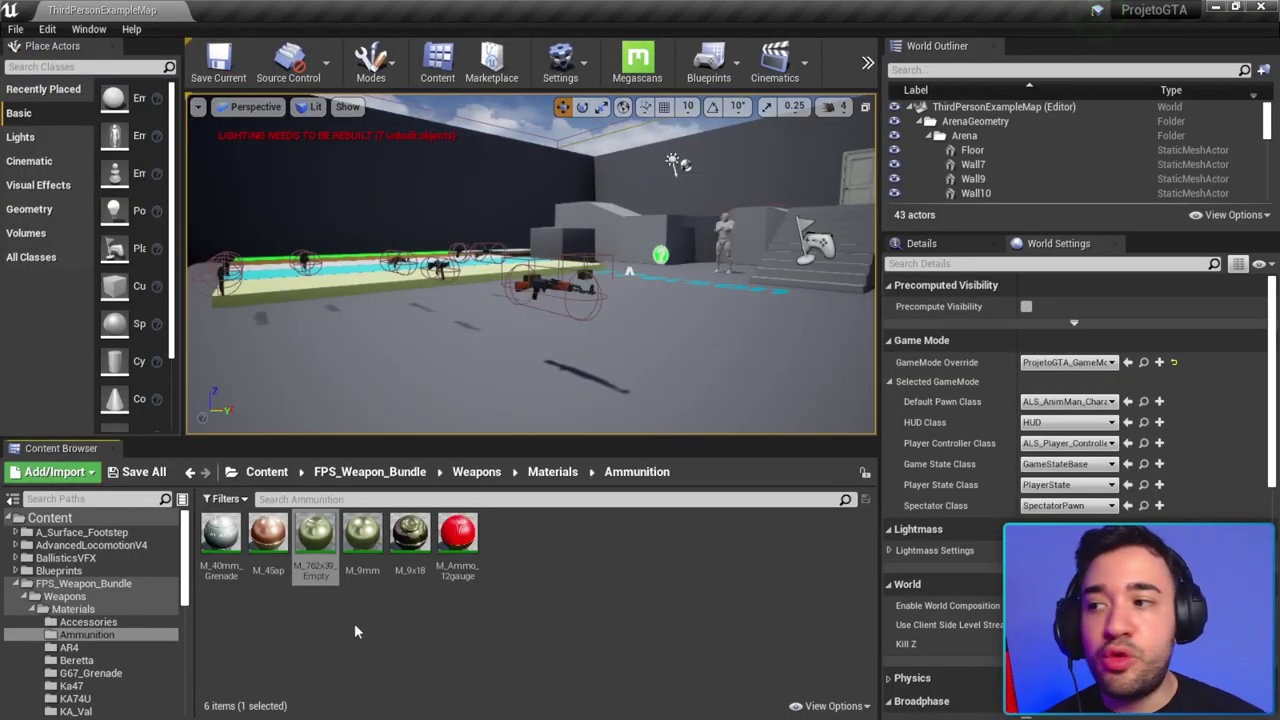
Step: Go to Blueprints > Weapons in the Content Browser and open BP_WeaponBase
{"action": "left_click", "coordinate": [35, 610]}
{"action": "double_click", "coordinate": [27, 597]}
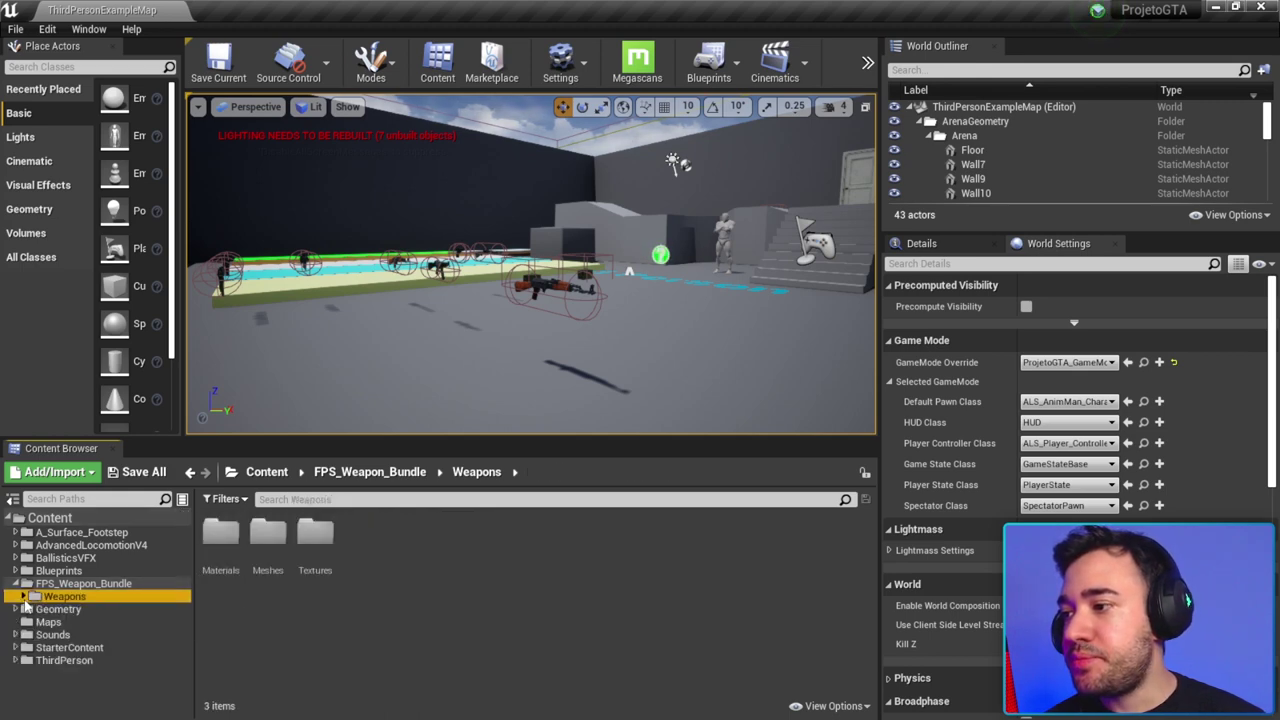
{"action": "left_click", "coordinate": [15, 583]}
{"action": "left_click", "coordinate": [58, 571]}
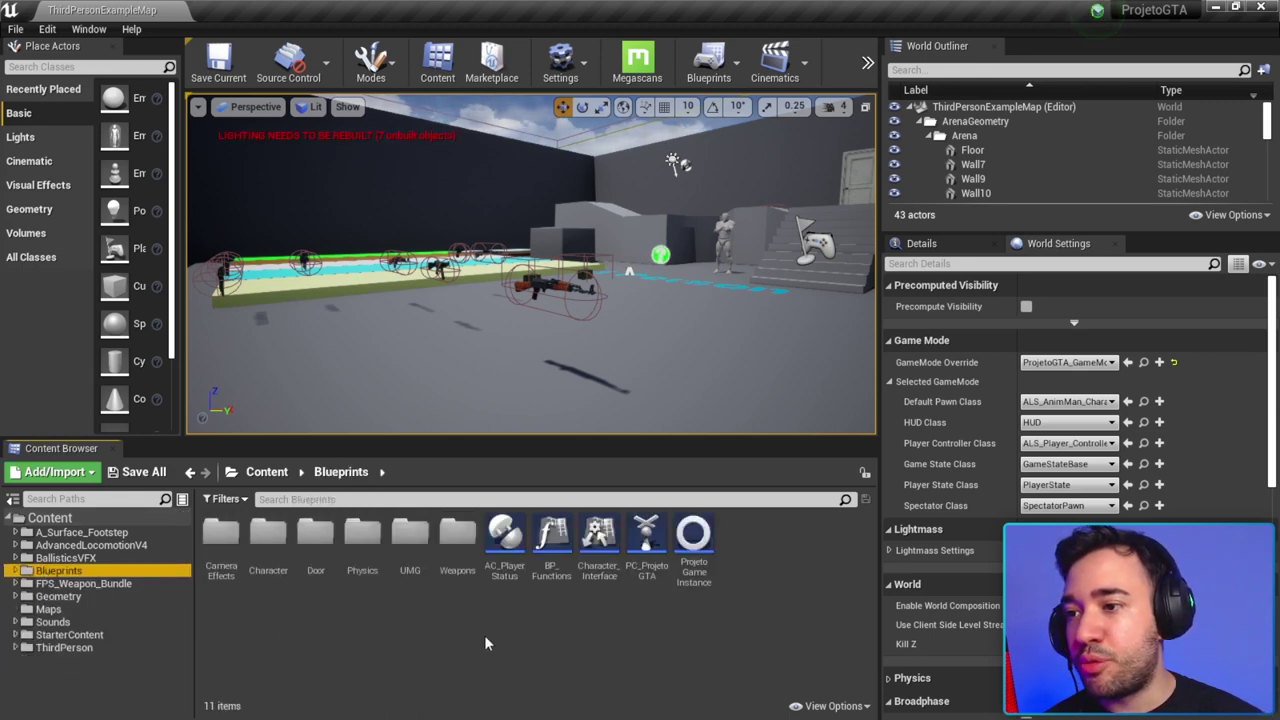
{"action": "double_click", "coordinate": [462, 544]}
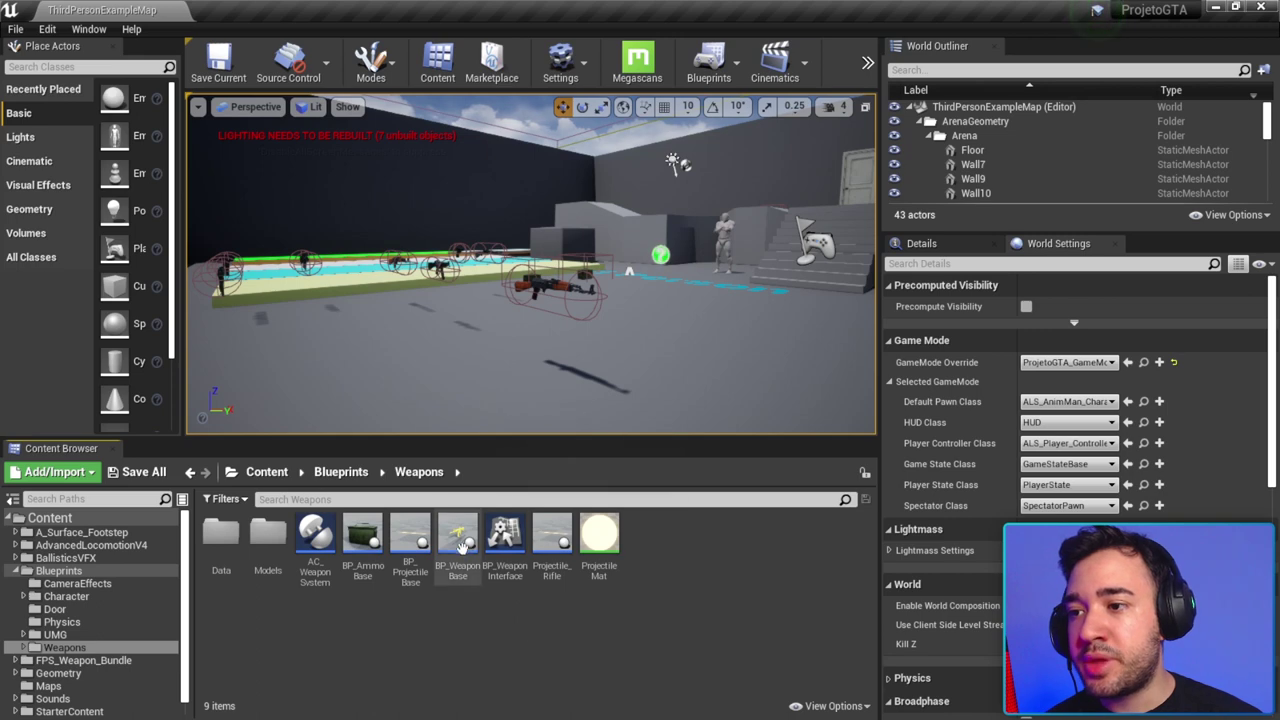
{"action": "double_click", "coordinate": [462, 544]}
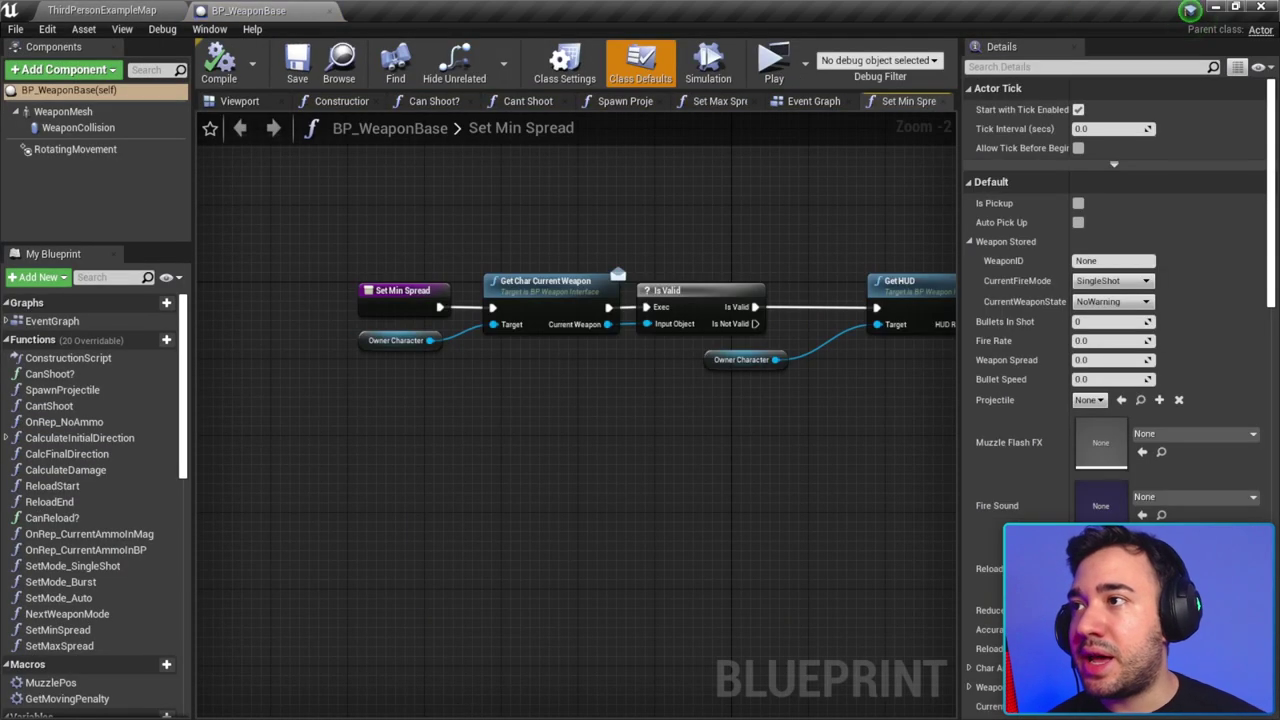
Step: Select the WeaponMesh component in the blueprint's Viewport
{"action": "left_click", "coordinate": [238, 101]}
{"action": "mouse_move", "coordinate": [596, 311]}
{"action": "left_mouse_down"}
{"action": "mouse_move", "coordinate": [680, 380]}
{"action": "mouse_move", "coordinate": [609, 319]}
{"action": "mouse_move", "coordinate": [502, 293]}
{"action": "left_mouse_up"}
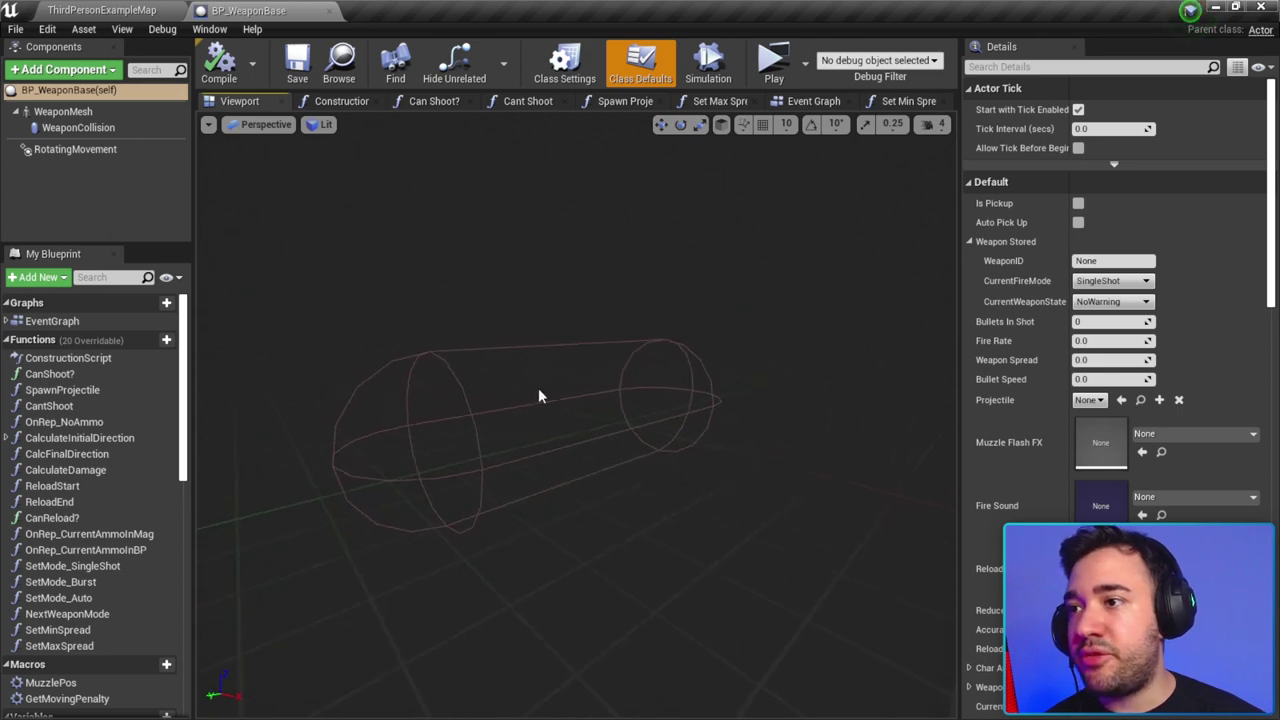
{"action": "left_click", "coordinate": [63, 111]}
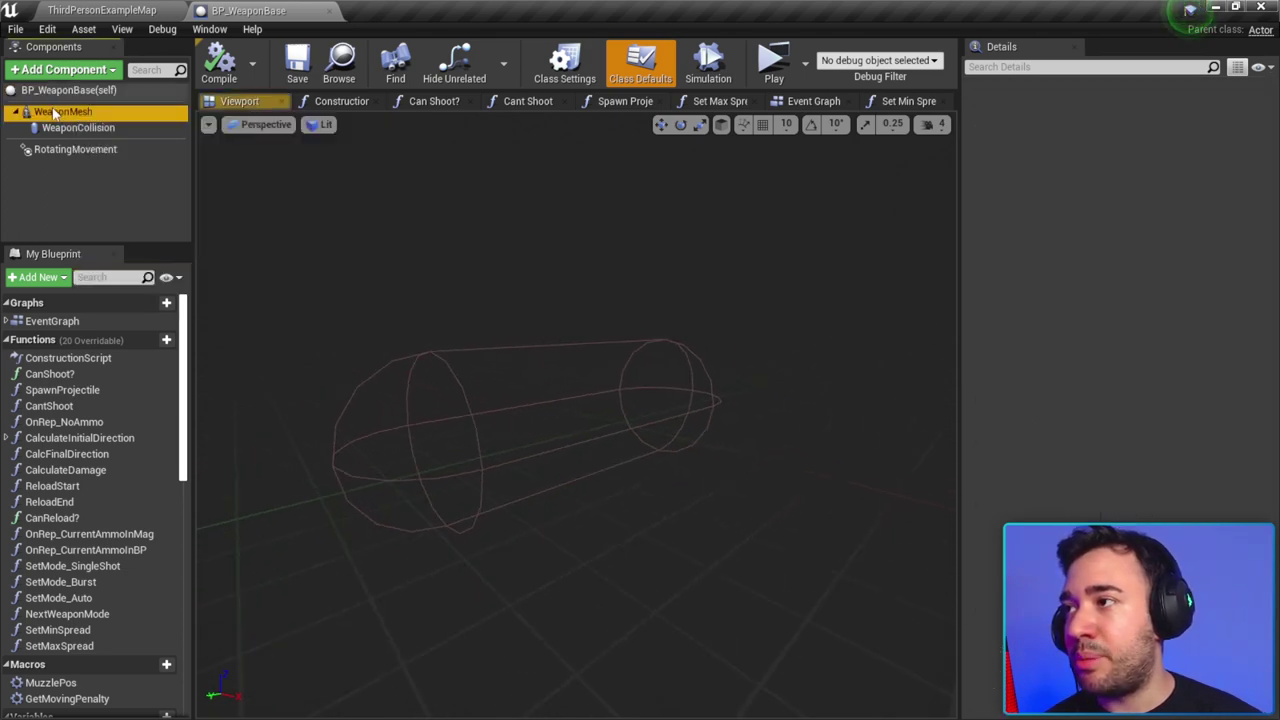
{"action": "left_click_drag", "start_coordinate": [960, 263], "coordinate": [700, 250]}
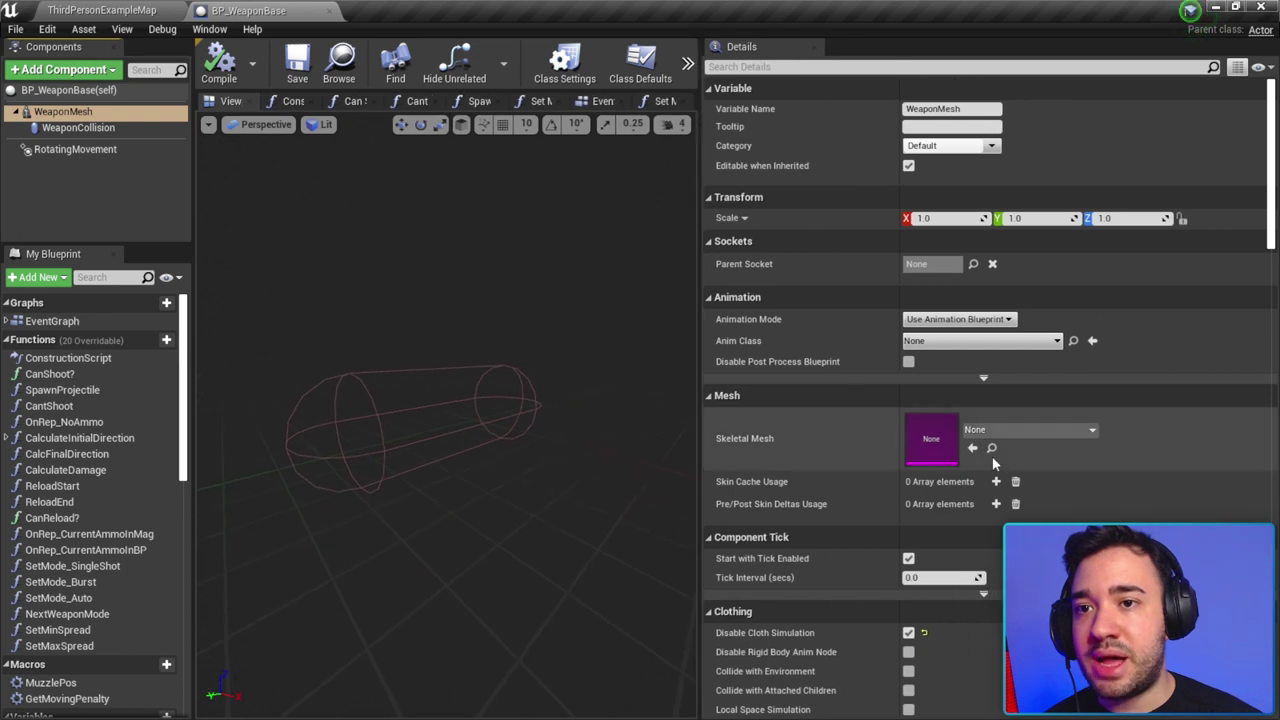
{"action": "scroll", "coordinate": [1015, 420], "scroll_direction": "down", "scroll_amount": 1}
Step: Set WeaponMesh's Skeletal Mesh to SK_KA47 and orbit around the AK-47
{"action": "left_click", "coordinate": [1029, 355]}
{"action": "type", "text": "ak"}
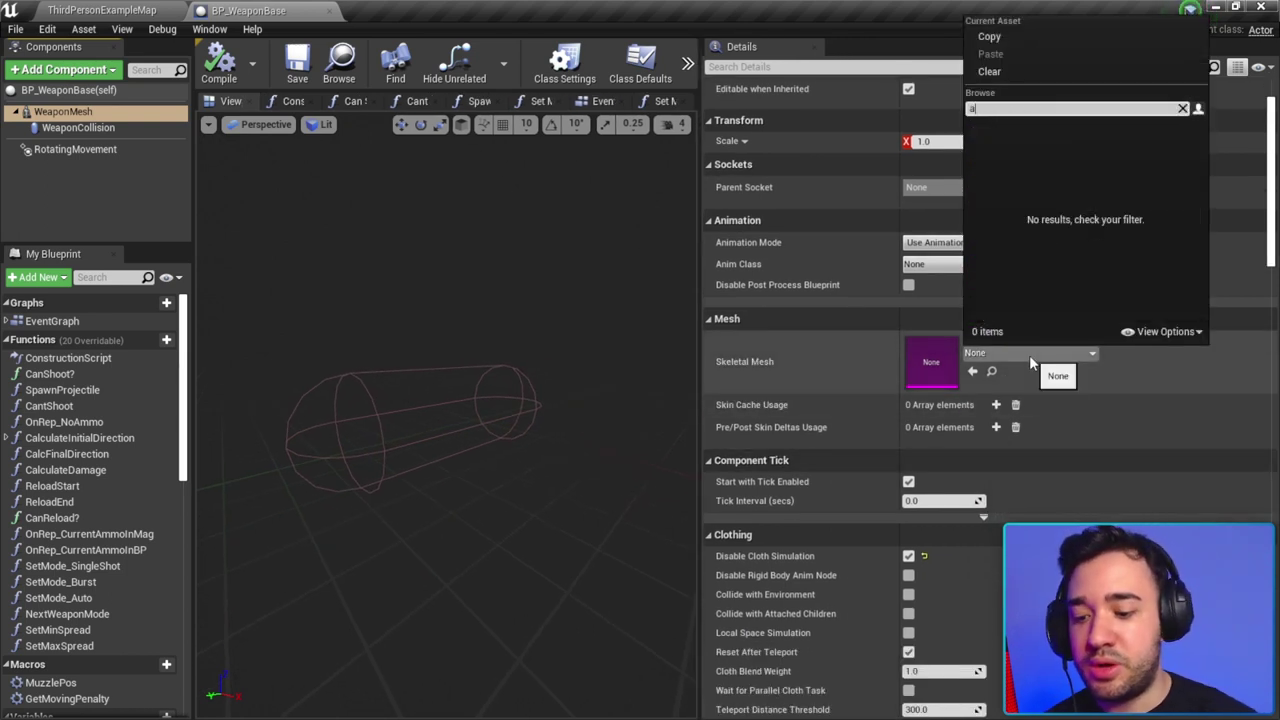
{"action": "key", "text": "BackSpace"}
{"action": "key", "text": "BackSpace"}
{"action": "type", "text": "47"}
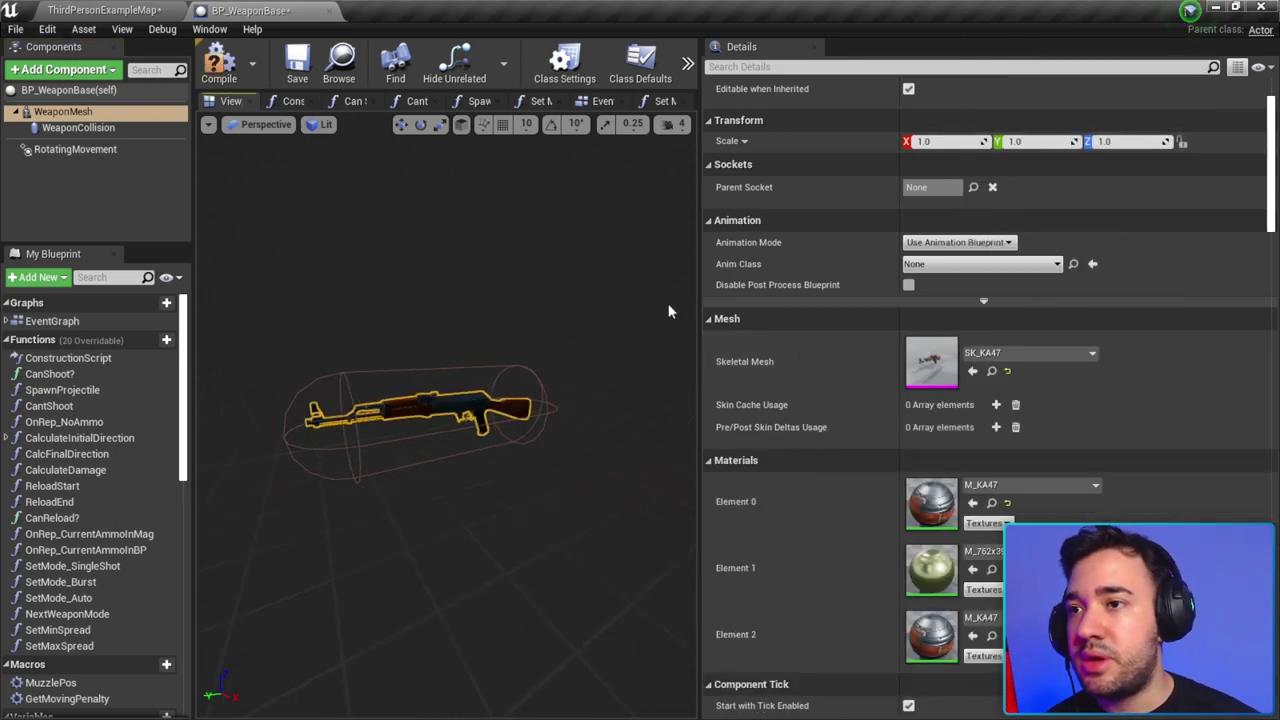
{"action": "left_click_drag", "start_coordinate": [703, 283], "coordinate": [908, 270]}
{"action": "left_click_drag", "start_coordinate": [555, 353], "coordinate": [555, 353]}
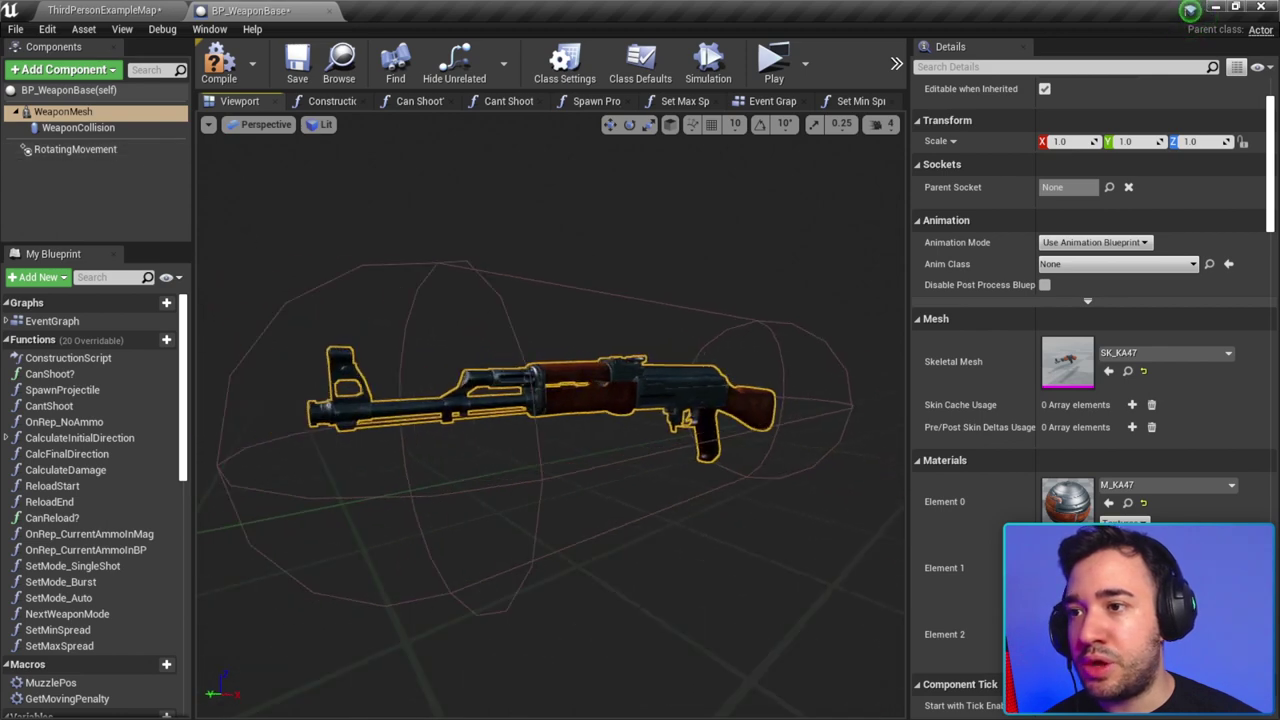
{"action": "mouse_move", "coordinate": [555, 353]}
{"action": "left_mouse_down"}
{"action": "mouse_move", "coordinate": [569, 332]}
{"action": "mouse_move", "coordinate": [339, 331]}
{"action": "left_mouse_up"}
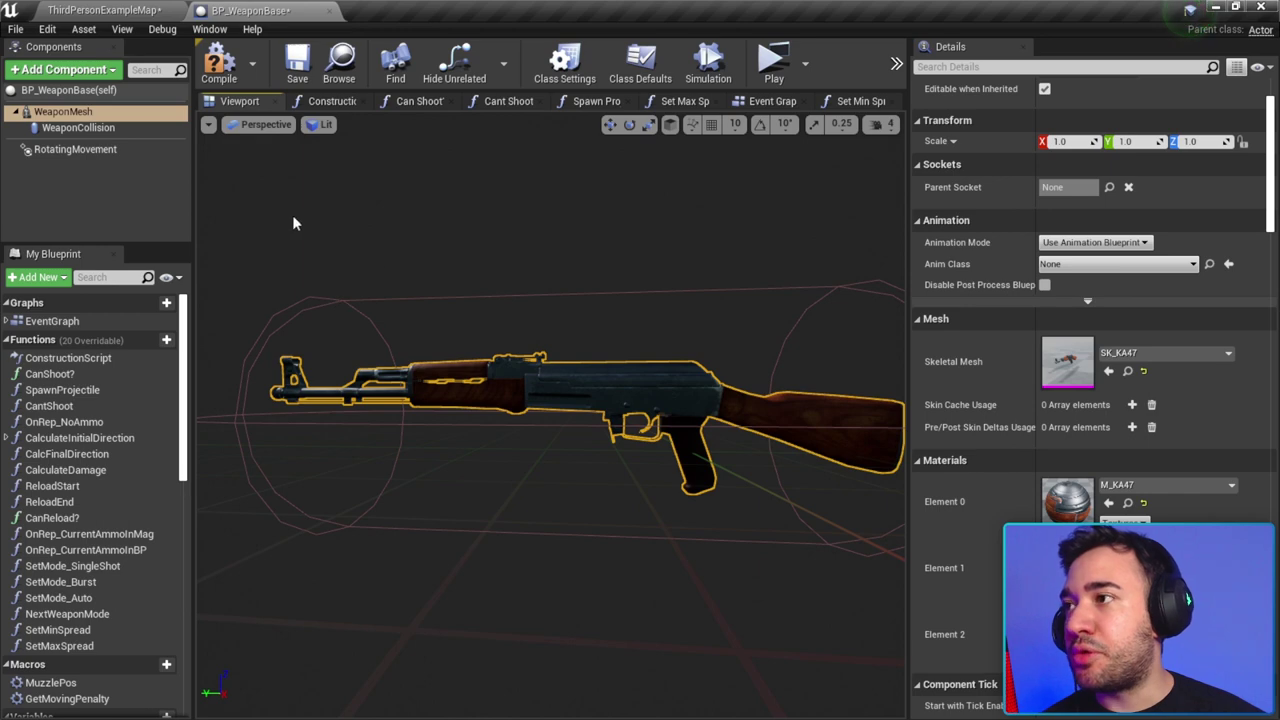
{"action": "left_click_drag", "start_coordinate": [523, 437], "coordinate": [523, 437]}
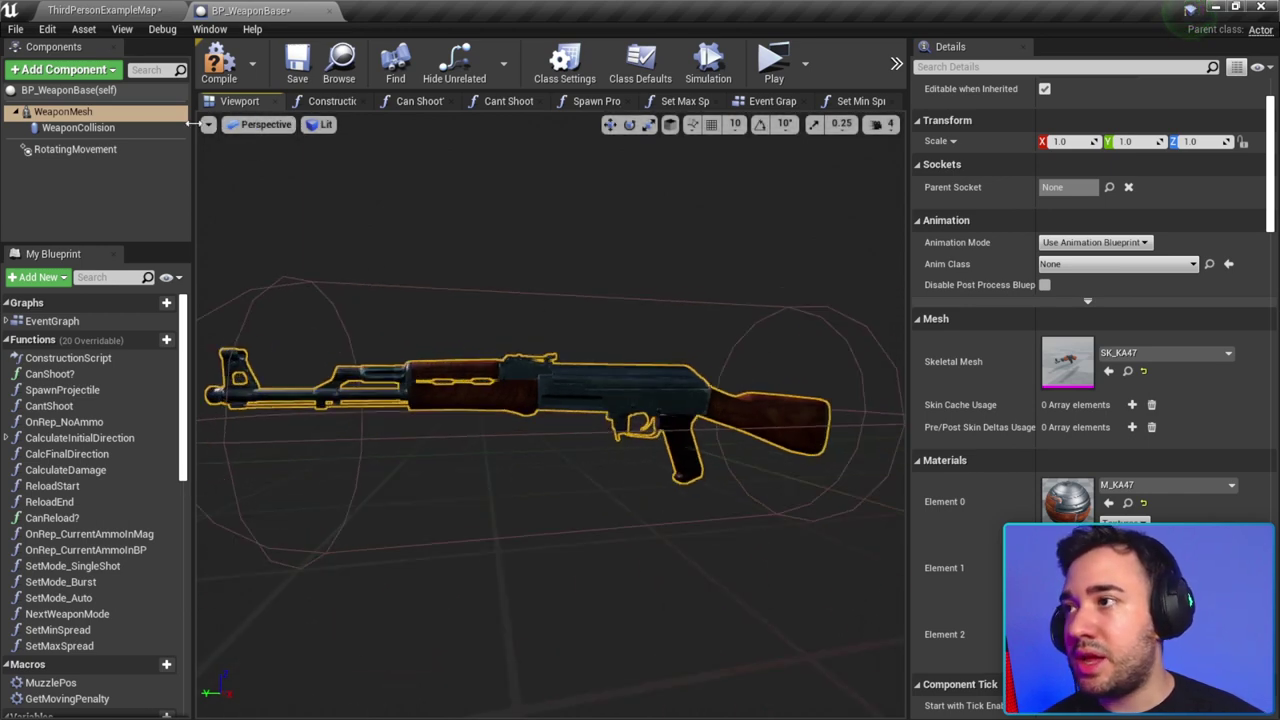
Step: Add a Static Mesh component named Magazine to BP_WeaponBase
{"action": "left_click", "coordinate": [100, 74]}
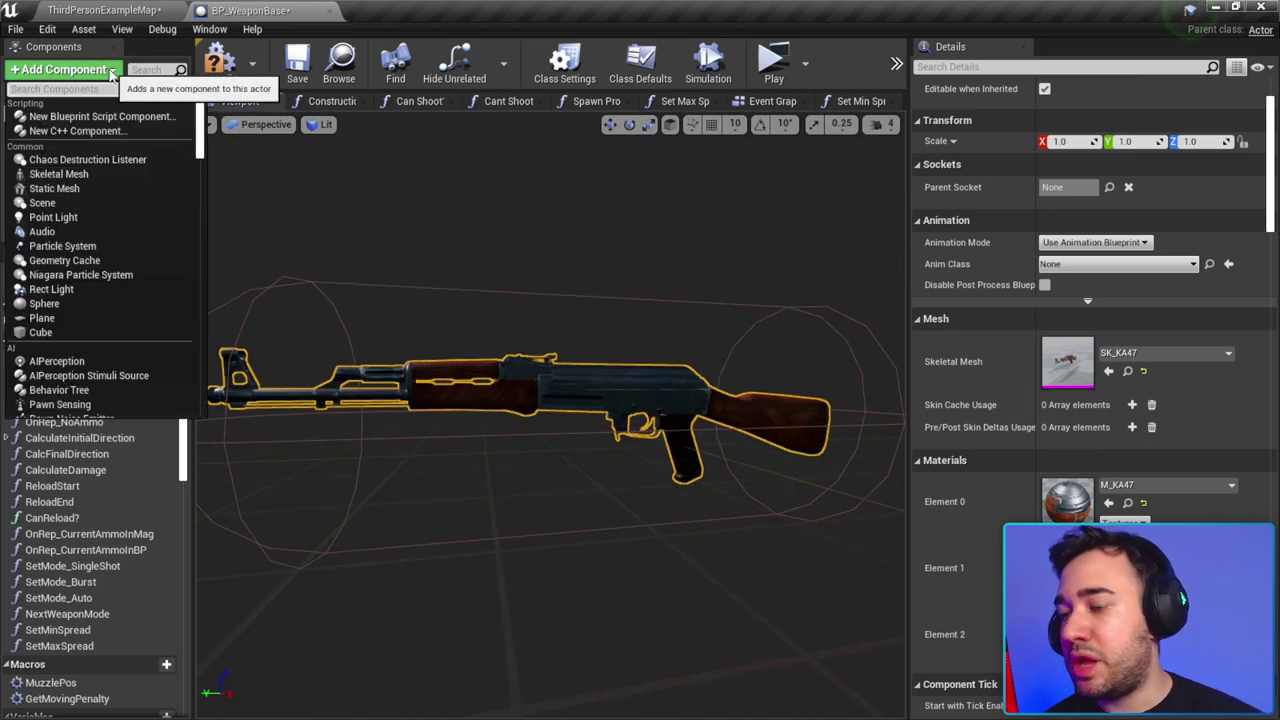
{"action": "type", "text": "static mesh"}
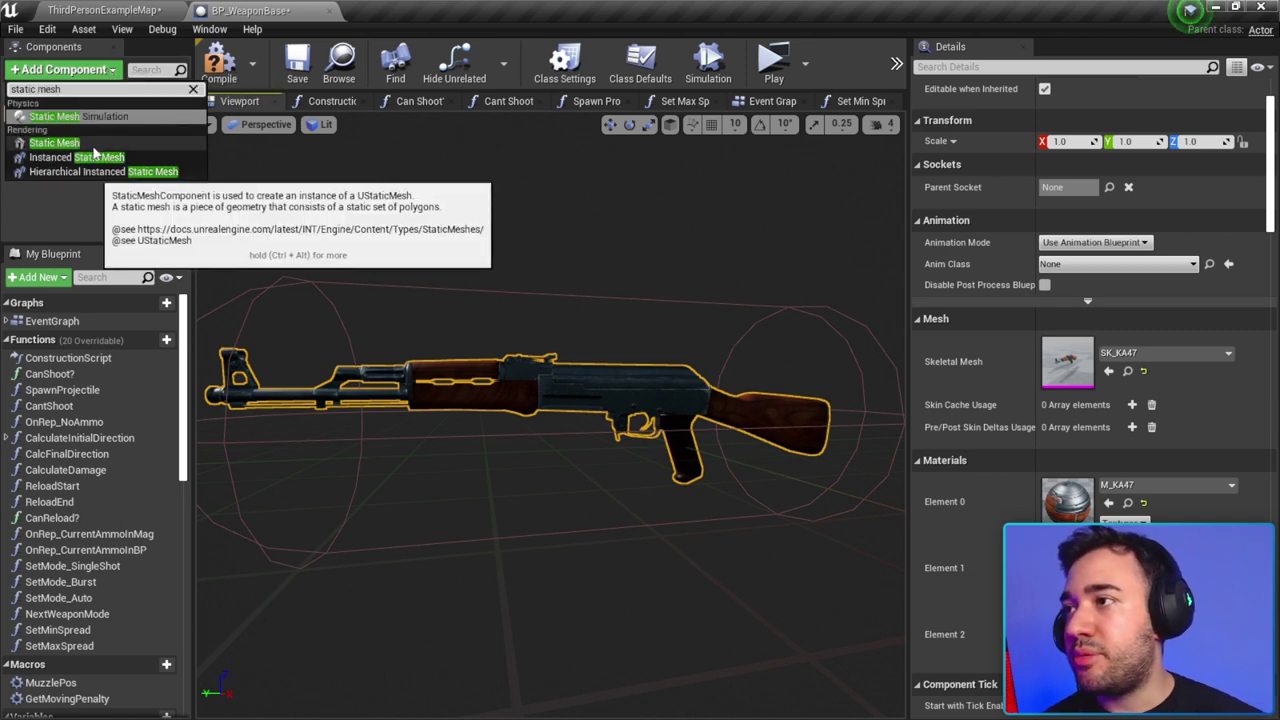
{"action": "left_click", "coordinate": [90, 143]}
{"action": "type", "text": "Magazine"}
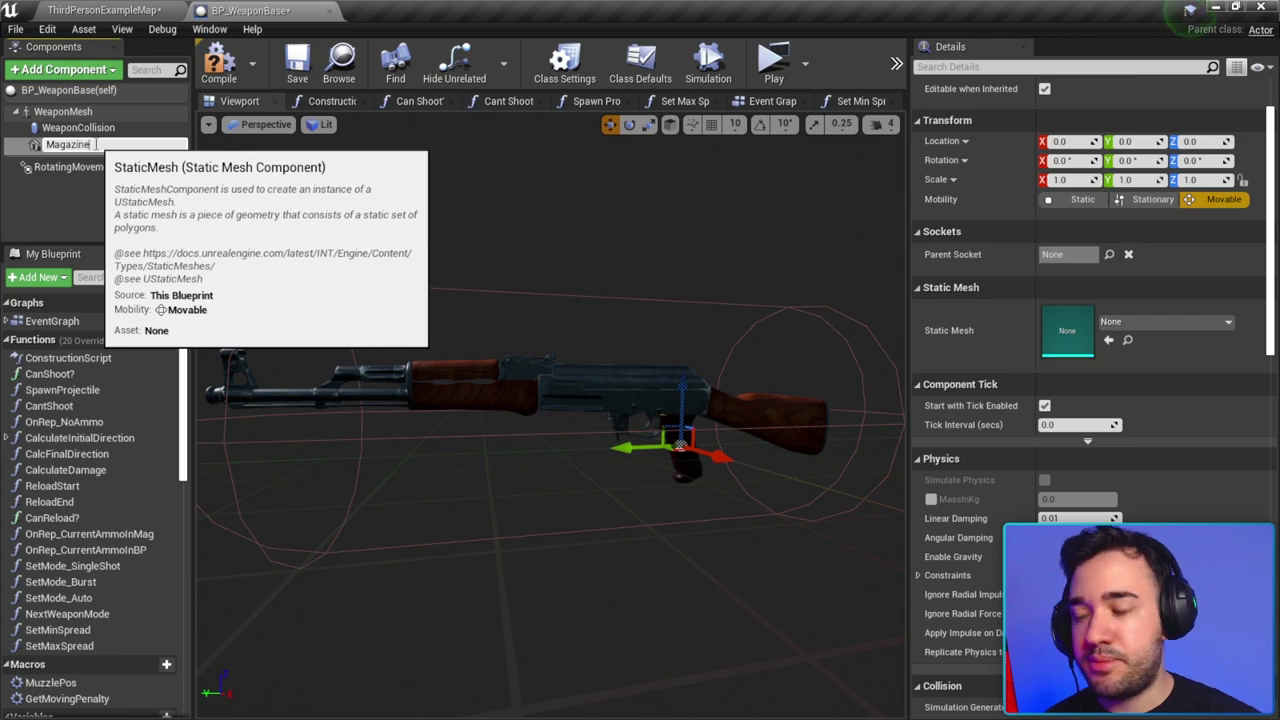
{"action": "key", "text": "Return"}
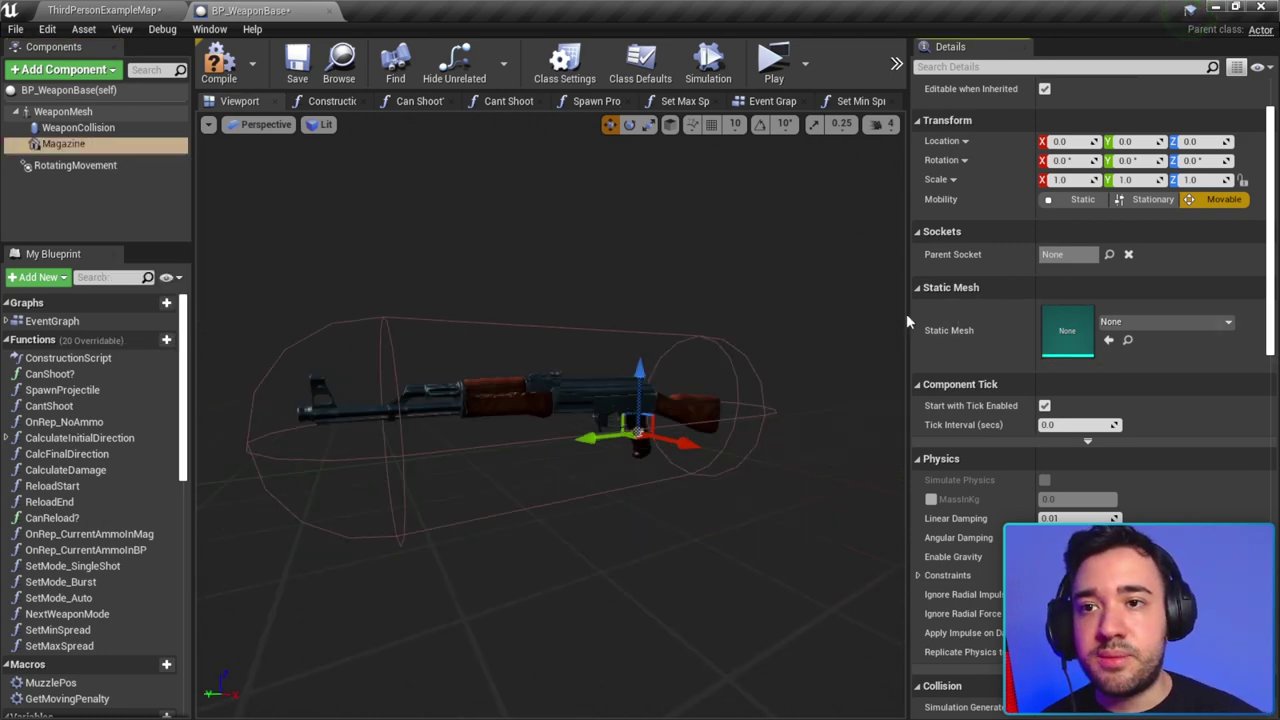
Step: Set the Magazine component's Static Mesh to SM_AK47Mag and frame it
{"action": "left_click_drag", "start_coordinate": [906, 313], "coordinate": [810, 313]}
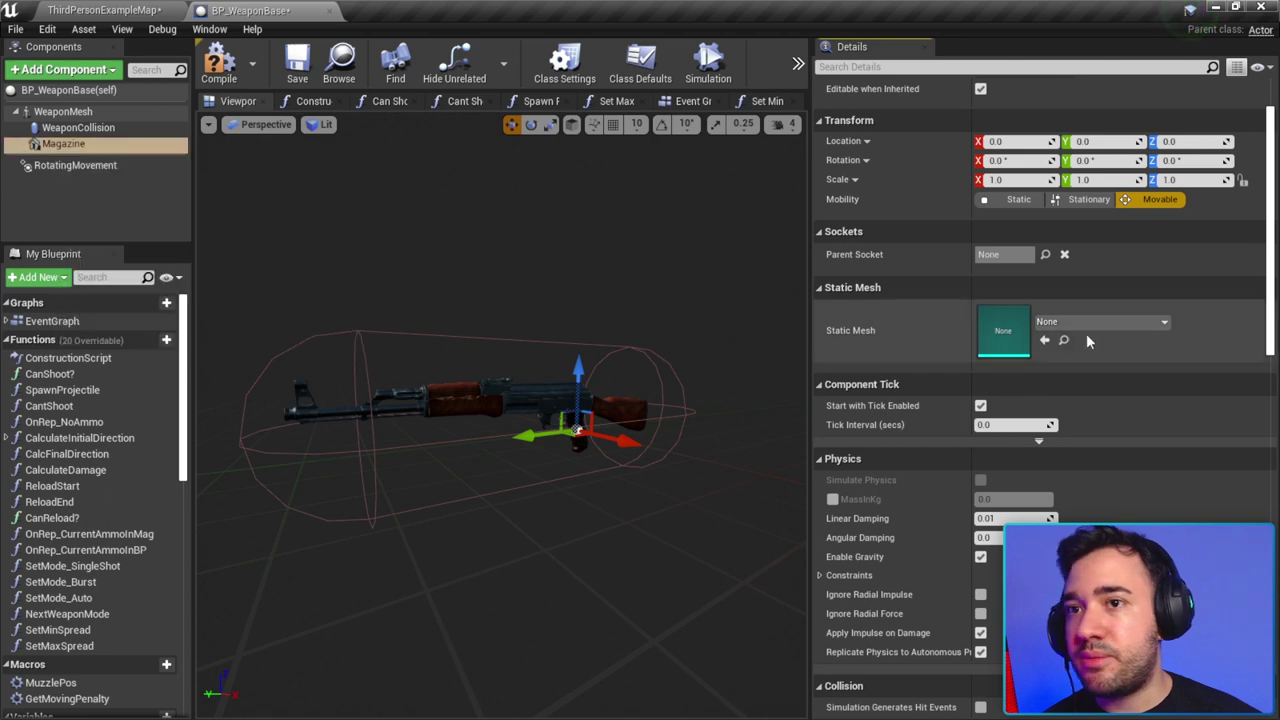
{"action": "left_click", "coordinate": [1095, 322]}
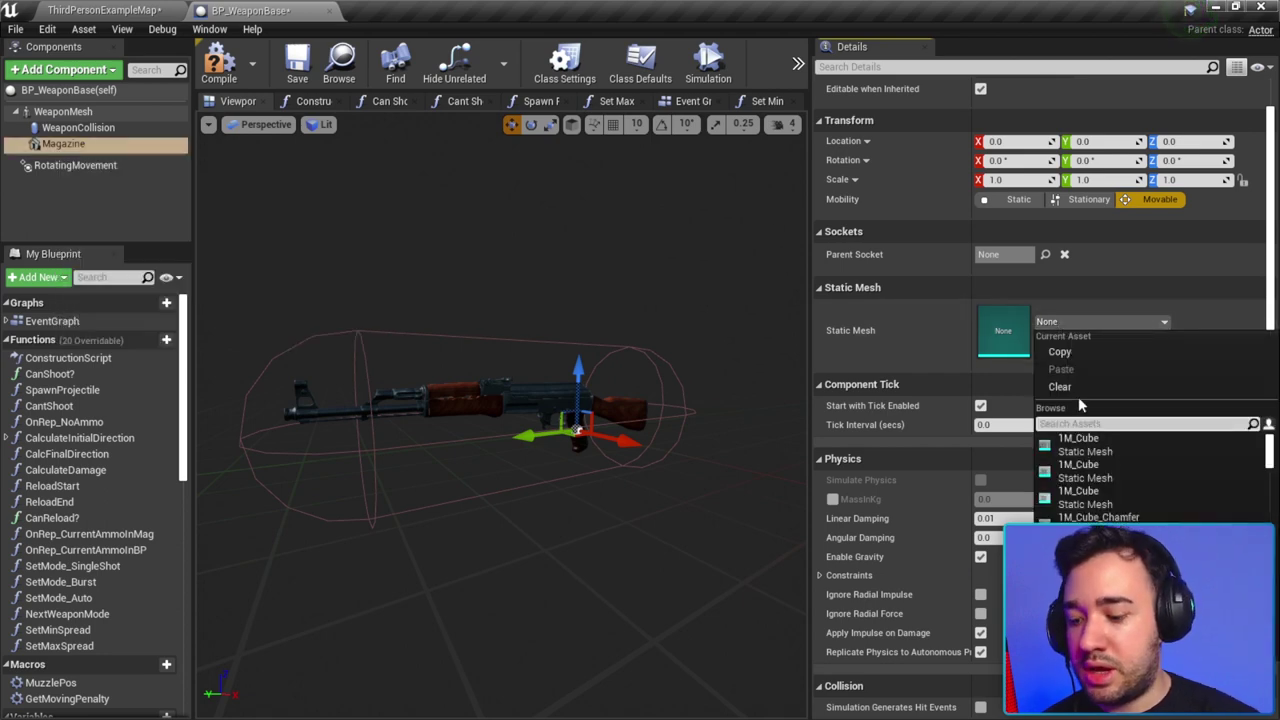
{"action": "type", "text": "mag"}
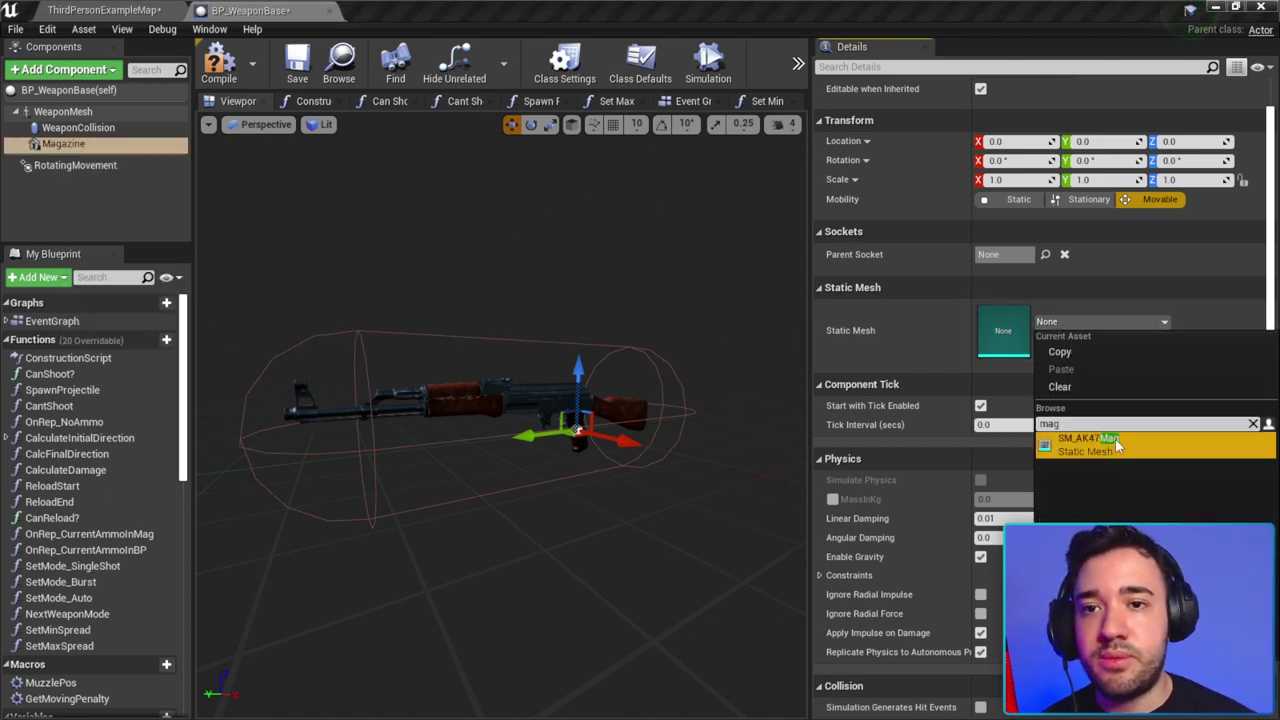
{"action": "left_click", "coordinate": [1115, 439]}
{"action": "key", "text": "f"}
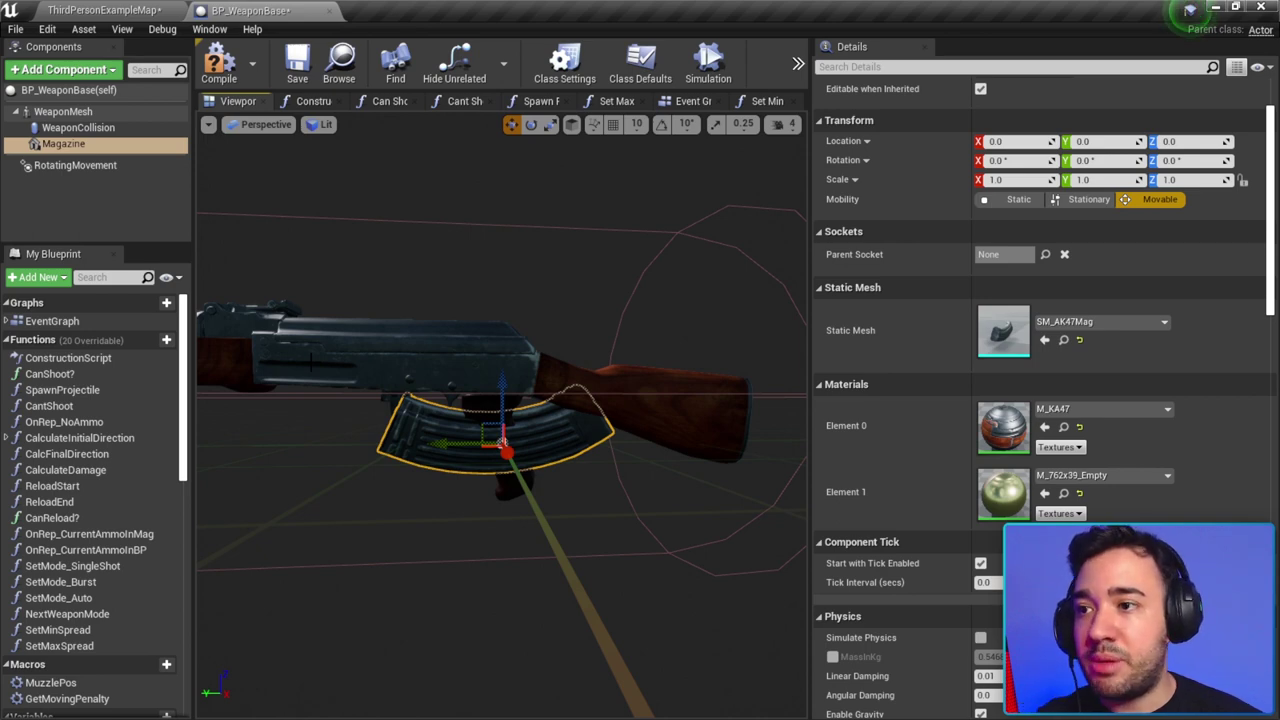
Step: Move the Magazine along Y to about 22.647749 so it seats in the rifle
{"action": "left_click", "coordinate": [460, 360]}
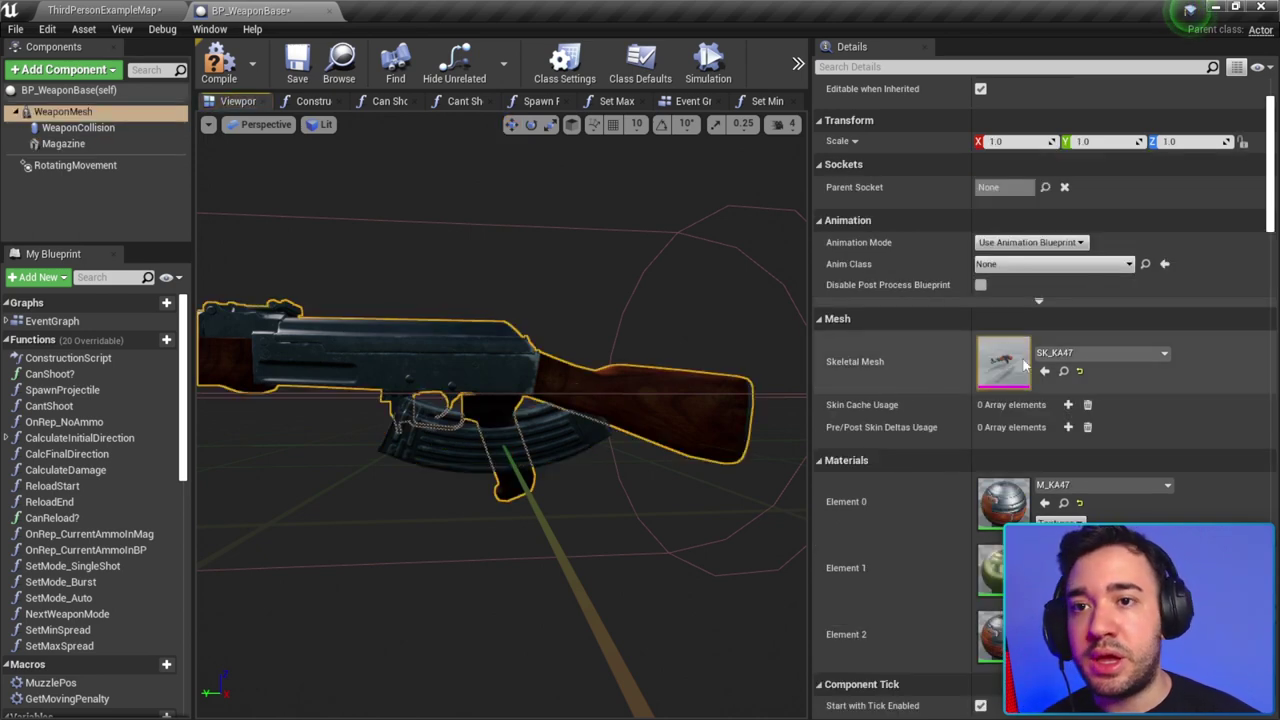
{"action": "left_click_drag", "start_coordinate": [456, 378], "coordinate": [520, 380]}
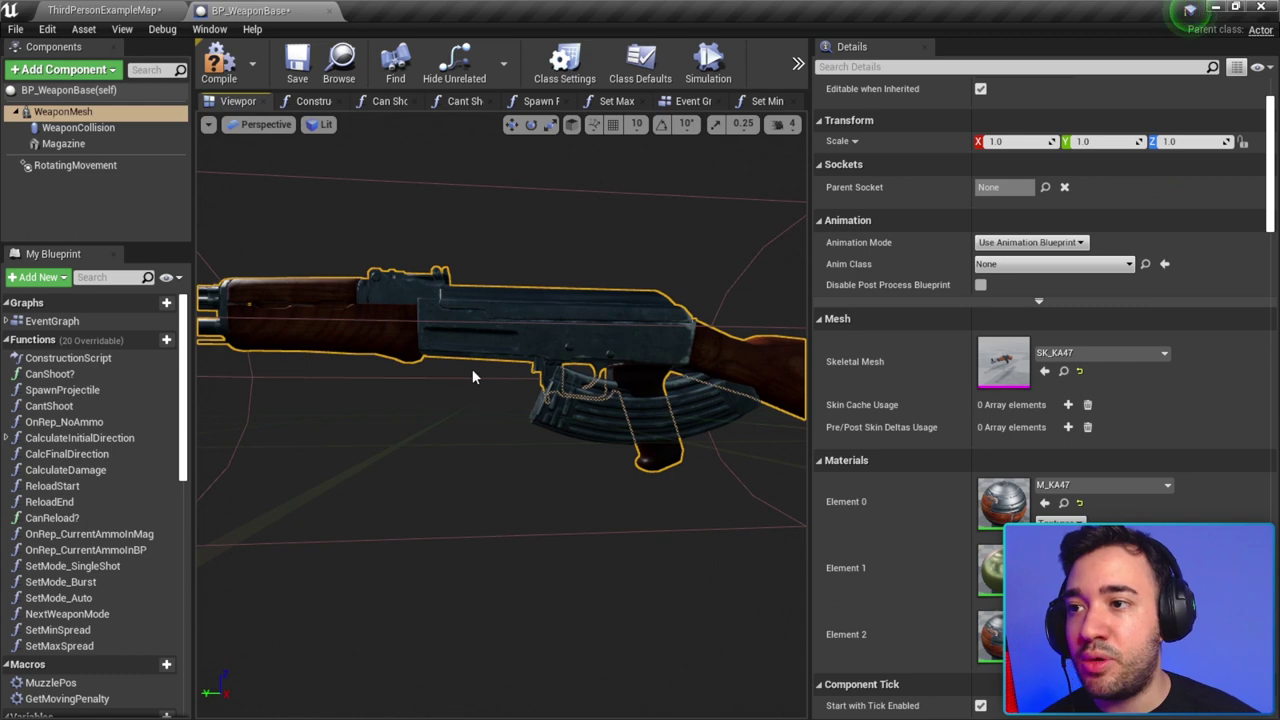
{"action": "left_click", "coordinate": [553, 398]}
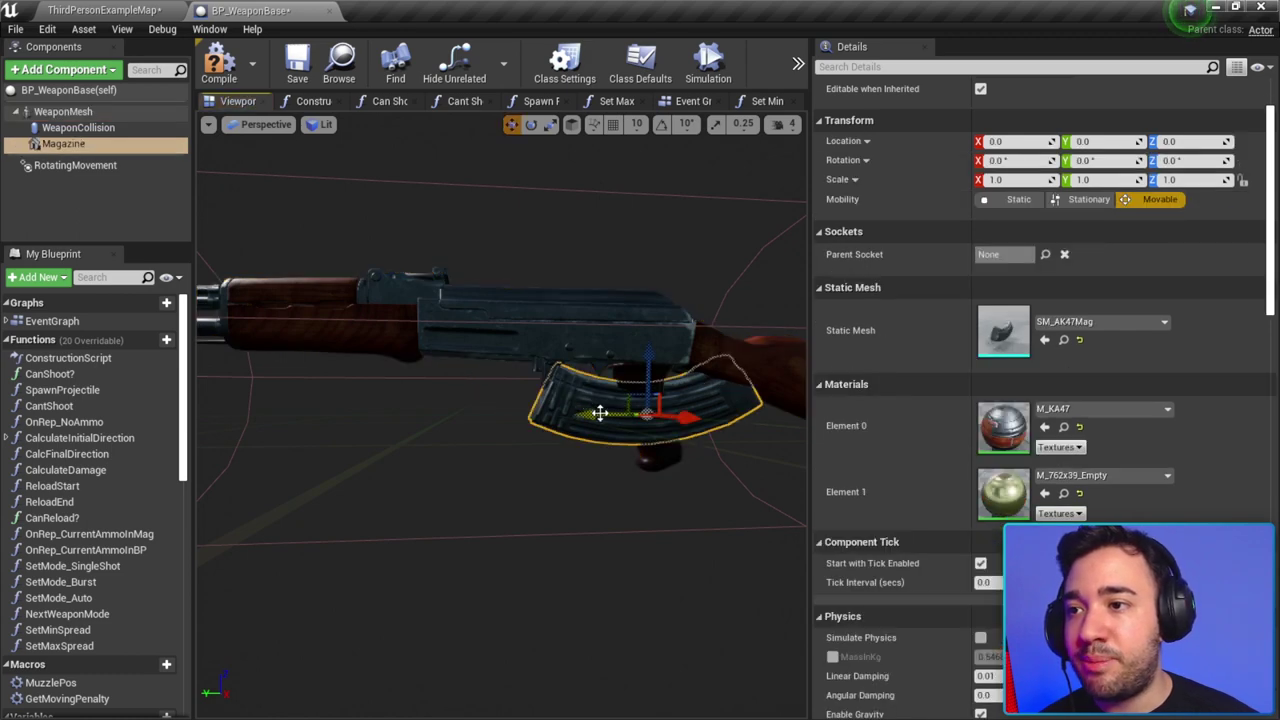
{"action": "left_click_drag", "start_coordinate": [599, 413], "coordinate": [424, 413]}
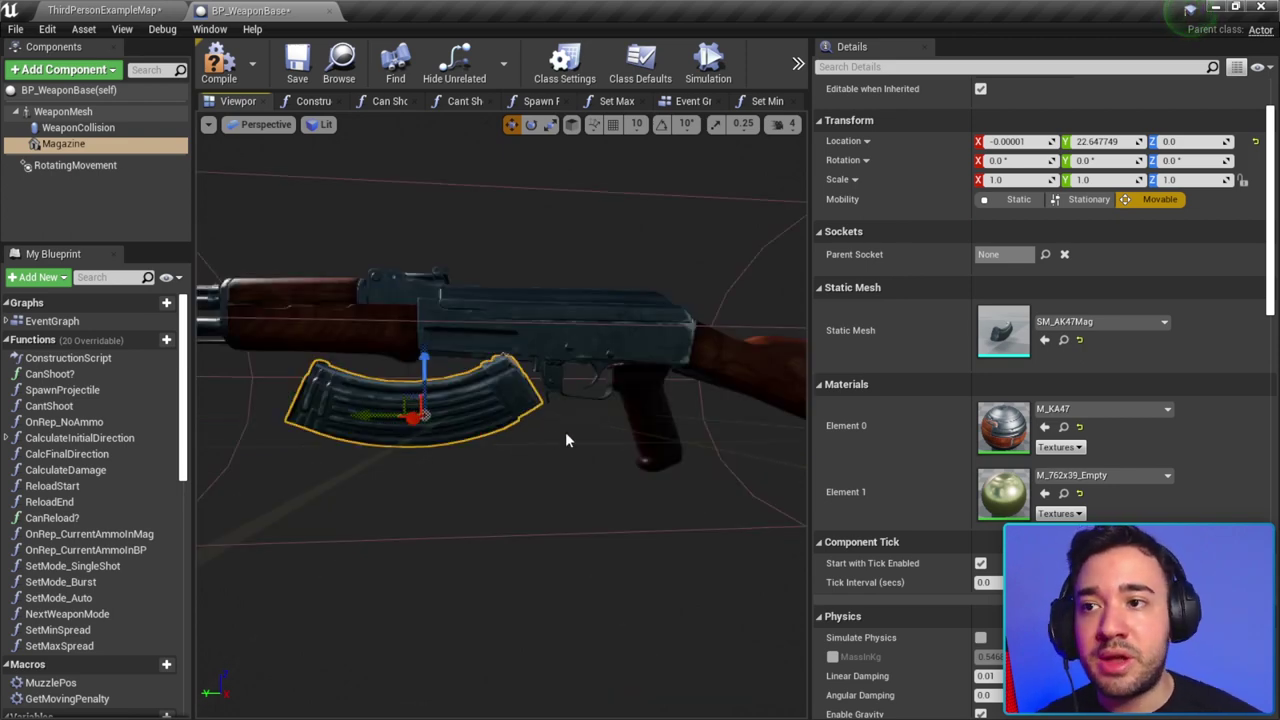
{"action": "left_click", "coordinate": [62, 111]}
Step: Open SK_KA47 and select the b_gun_mag bone in its Skeleton Tree
{"action": "key", "text": "f"}
{"action": "left_click_drag", "start_coordinate": [490, 363], "coordinate": [490, 363]}
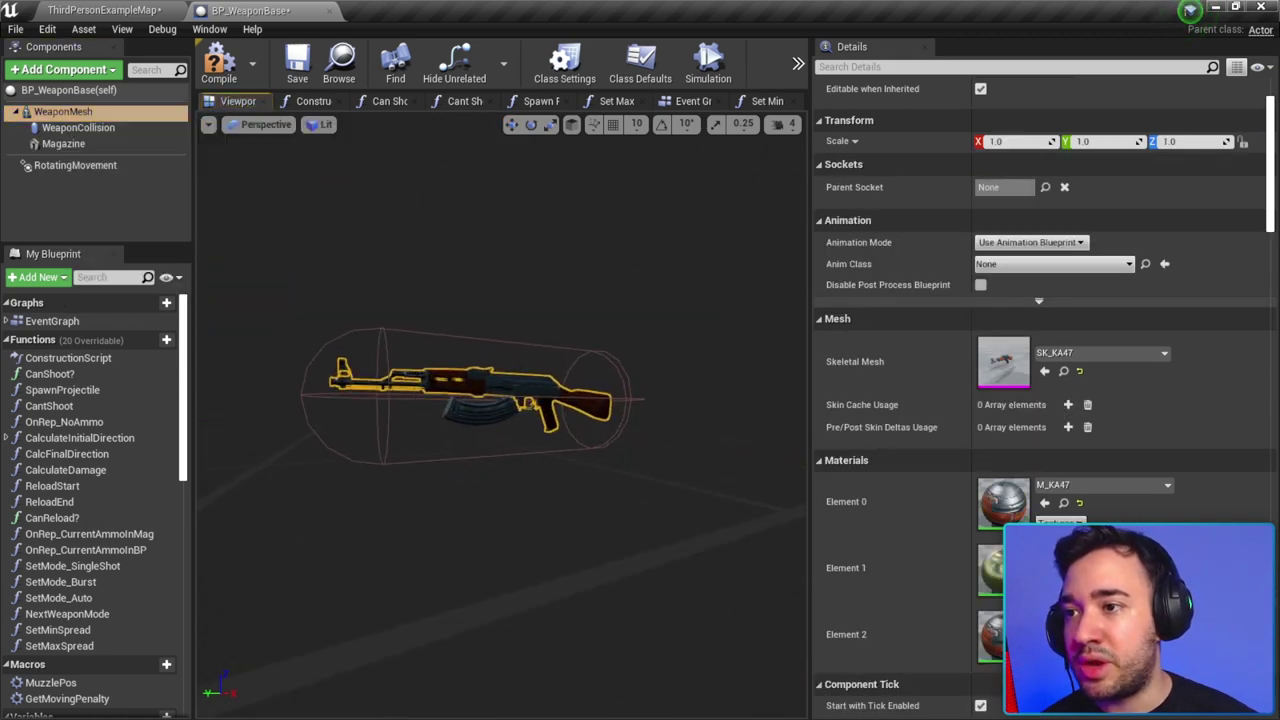
{"action": "scroll", "coordinate": [490, 363], "scroll_direction": "up", "scroll_amount": 2}
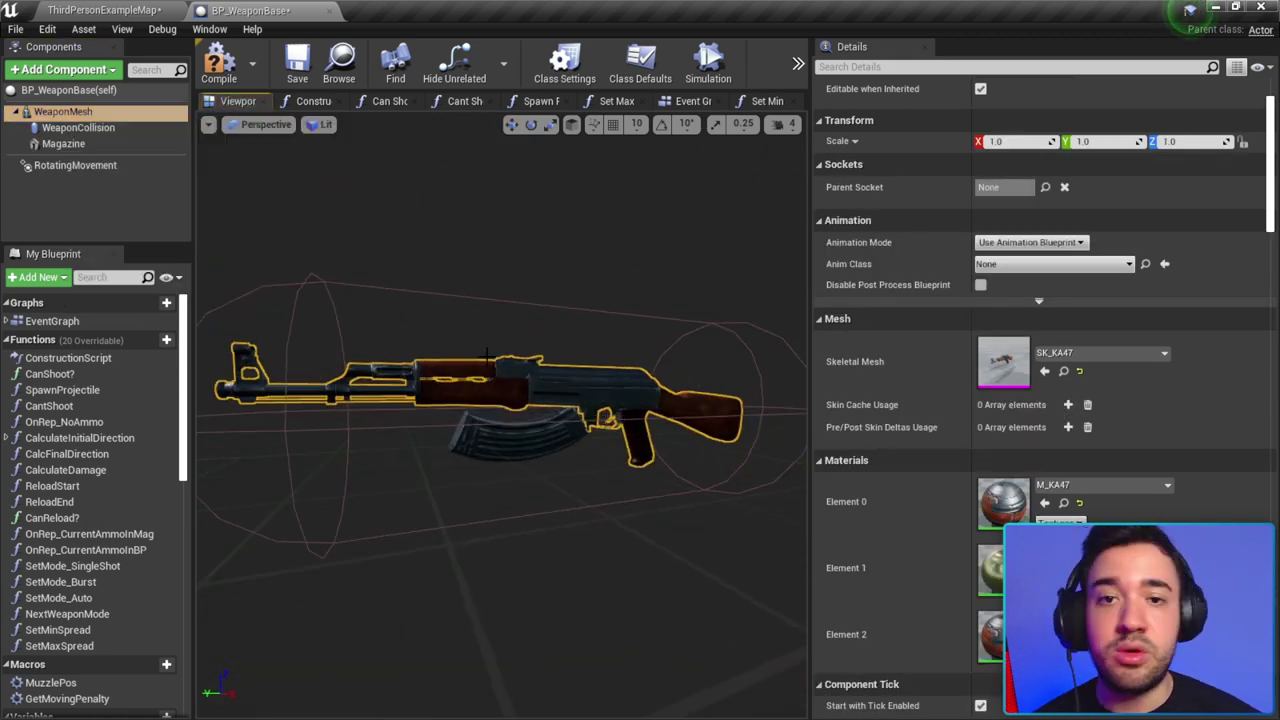
{"action": "double_click", "coordinate": [1005, 370]}
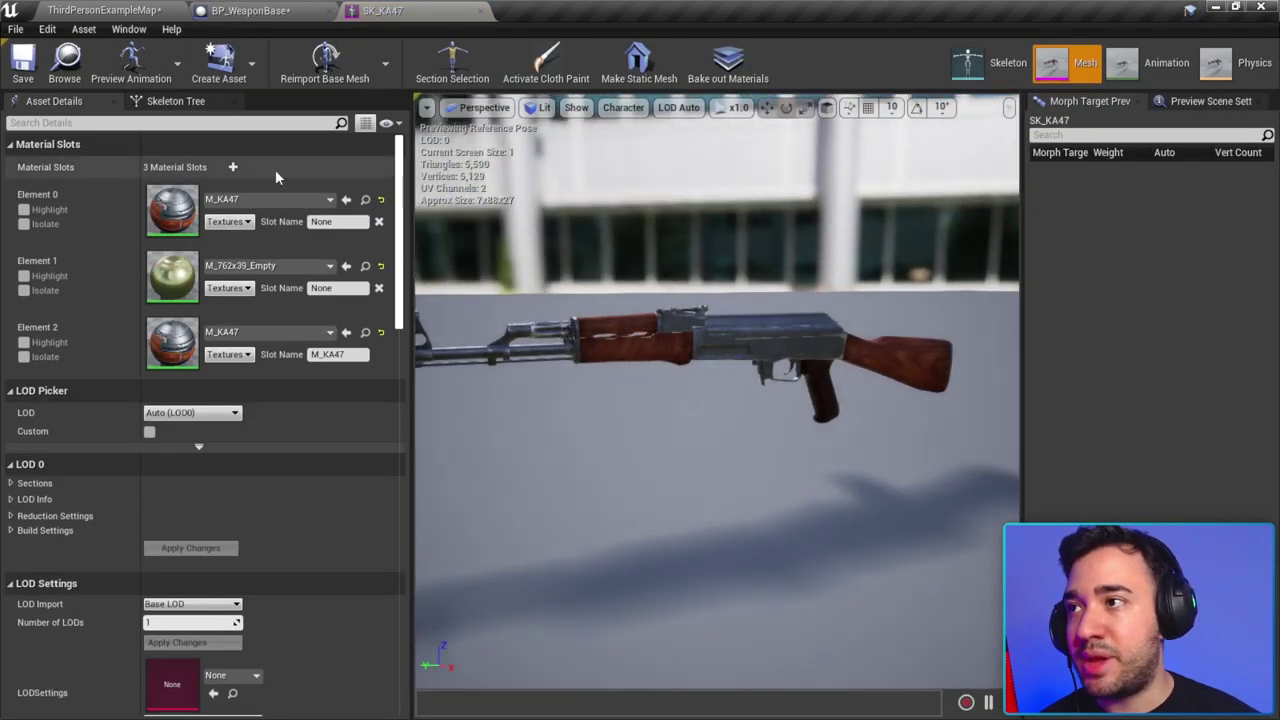
{"action": "left_click", "coordinate": [172, 101]}
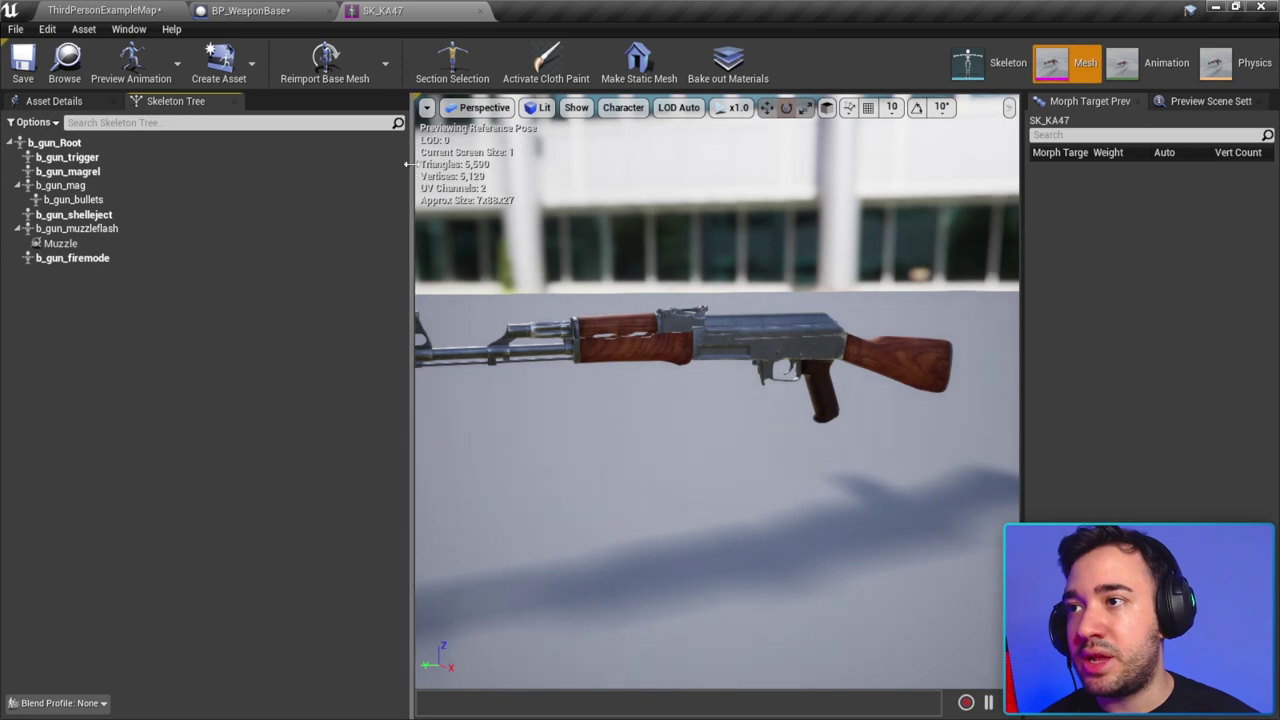
{"action": "left_click_drag", "start_coordinate": [412, 172], "coordinate": [274, 172]}
{"action": "left_click", "coordinate": [55, 186]}
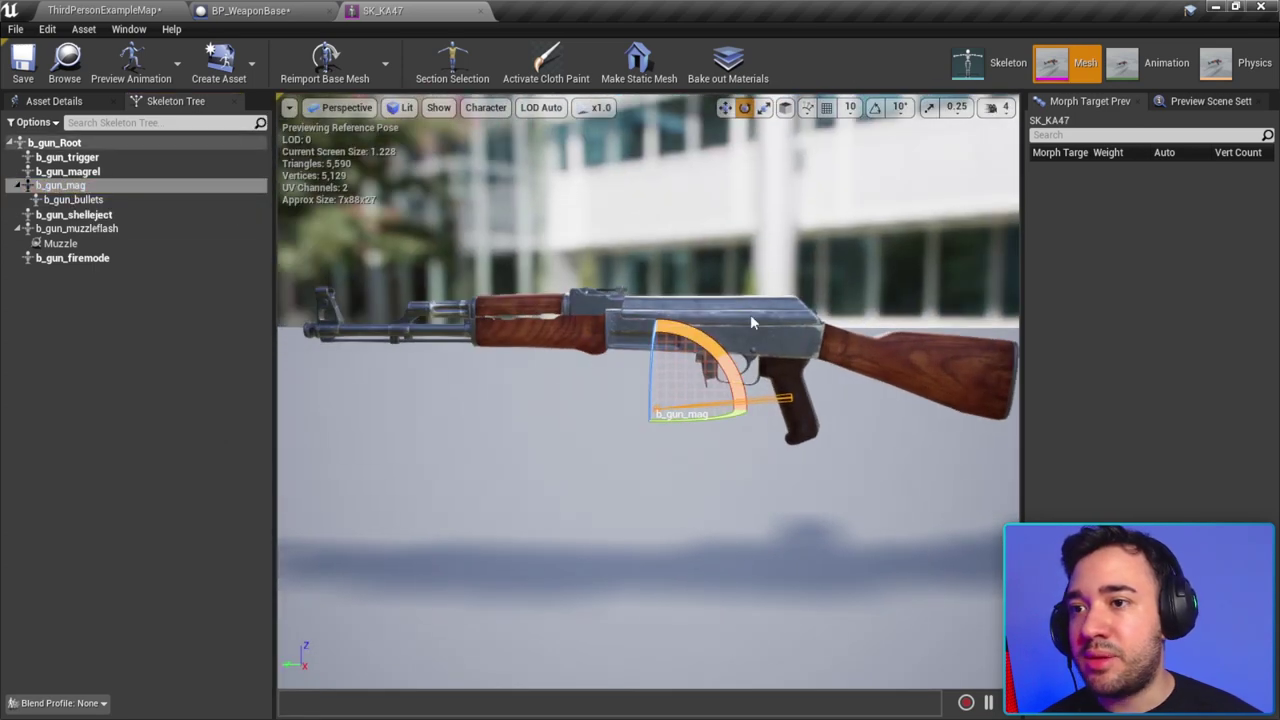
Step: Nudge the b_gun_mag bone to inspect it, then return to BP_WeaponBase
{"action": "key", "text": "w"}
{"action": "left_click_drag", "start_coordinate": [651, 468], "coordinate": [651, 450]}
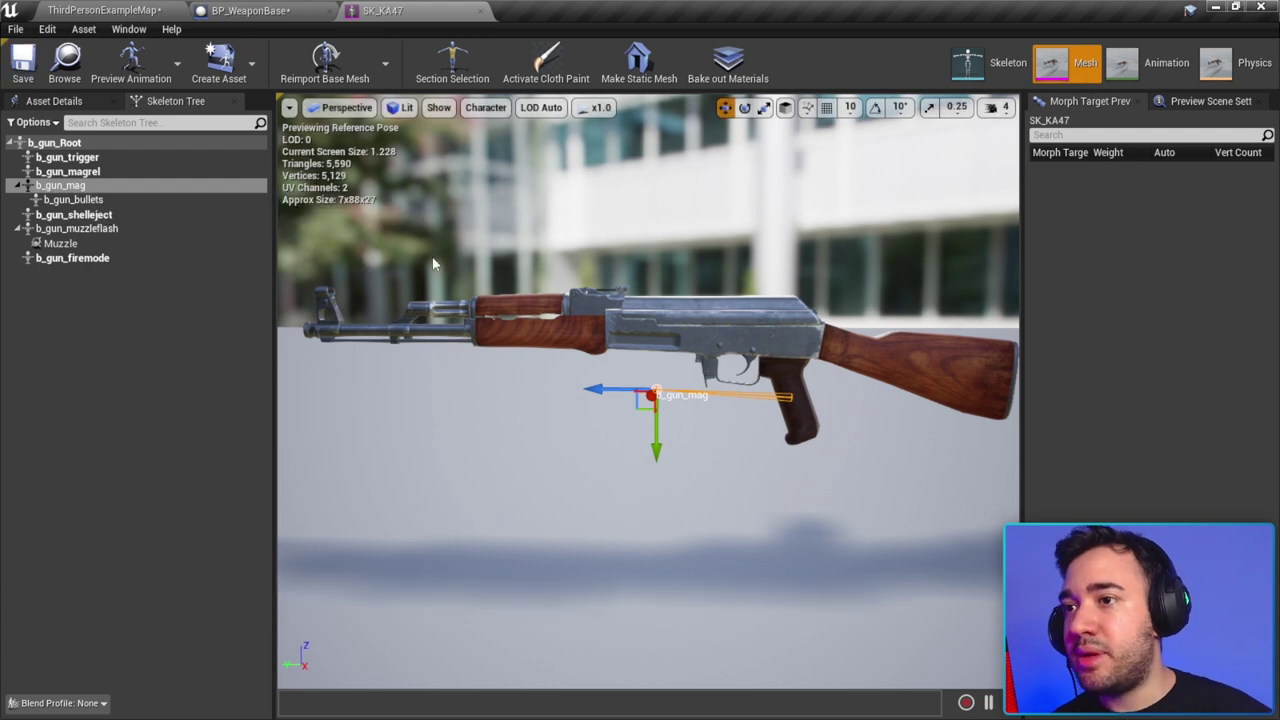
{"action": "left_click_drag", "start_coordinate": [443, 206], "coordinate": [322, 178]}
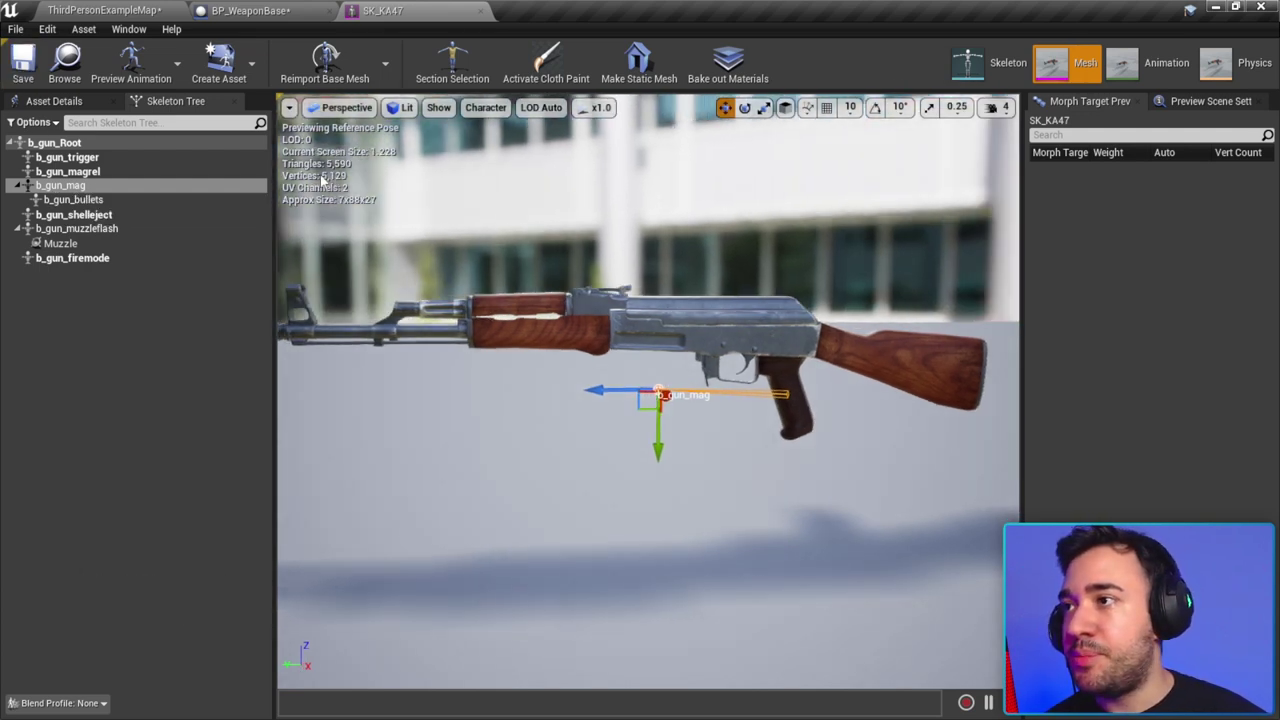
{"action": "left_click", "coordinate": [250, 10]}
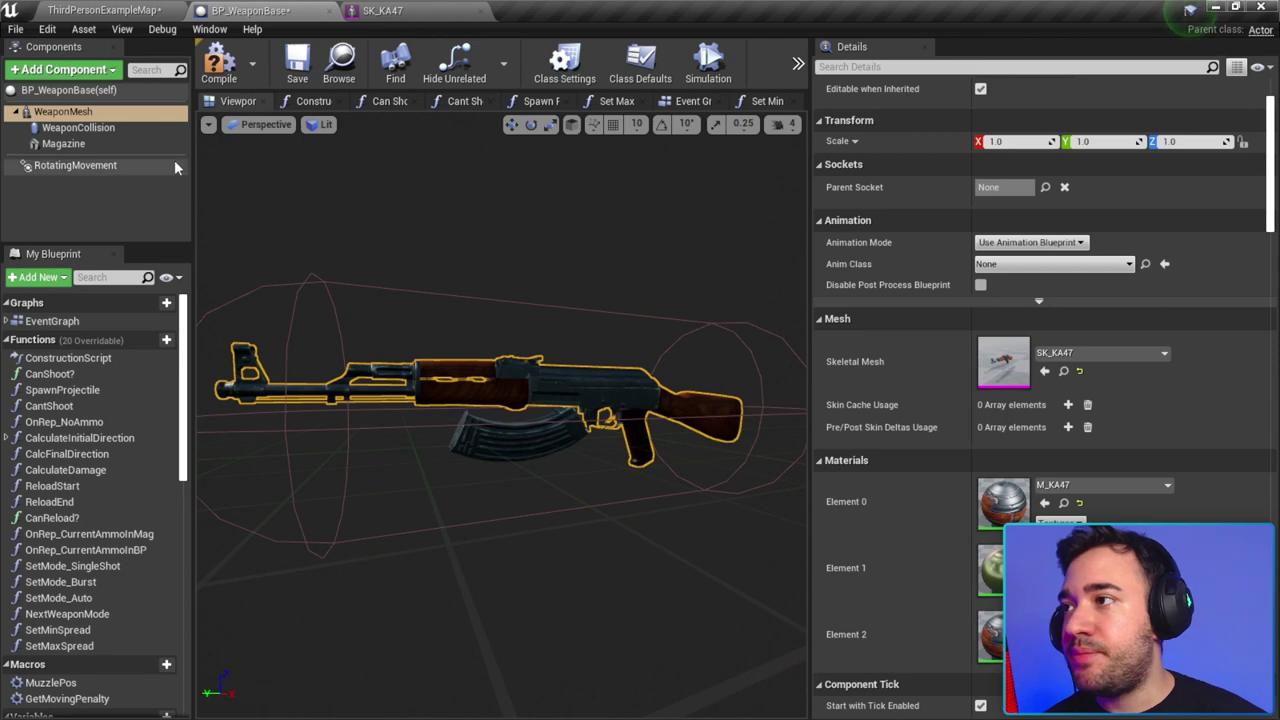
Step: Parent the Magazine to the b_gun_mag socket and reset its location to 0, 0, 0
{"action": "left_click", "coordinate": [63, 144]}
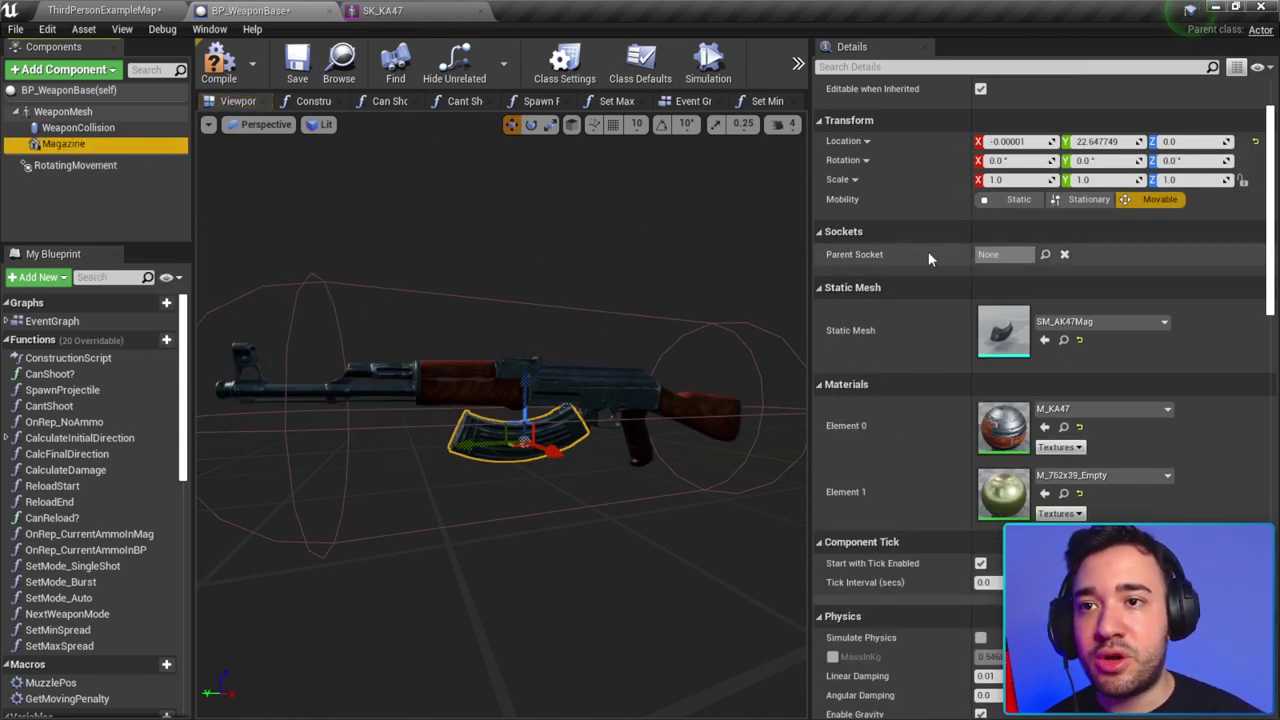
{"action": "left_click", "coordinate": [1045, 254]}
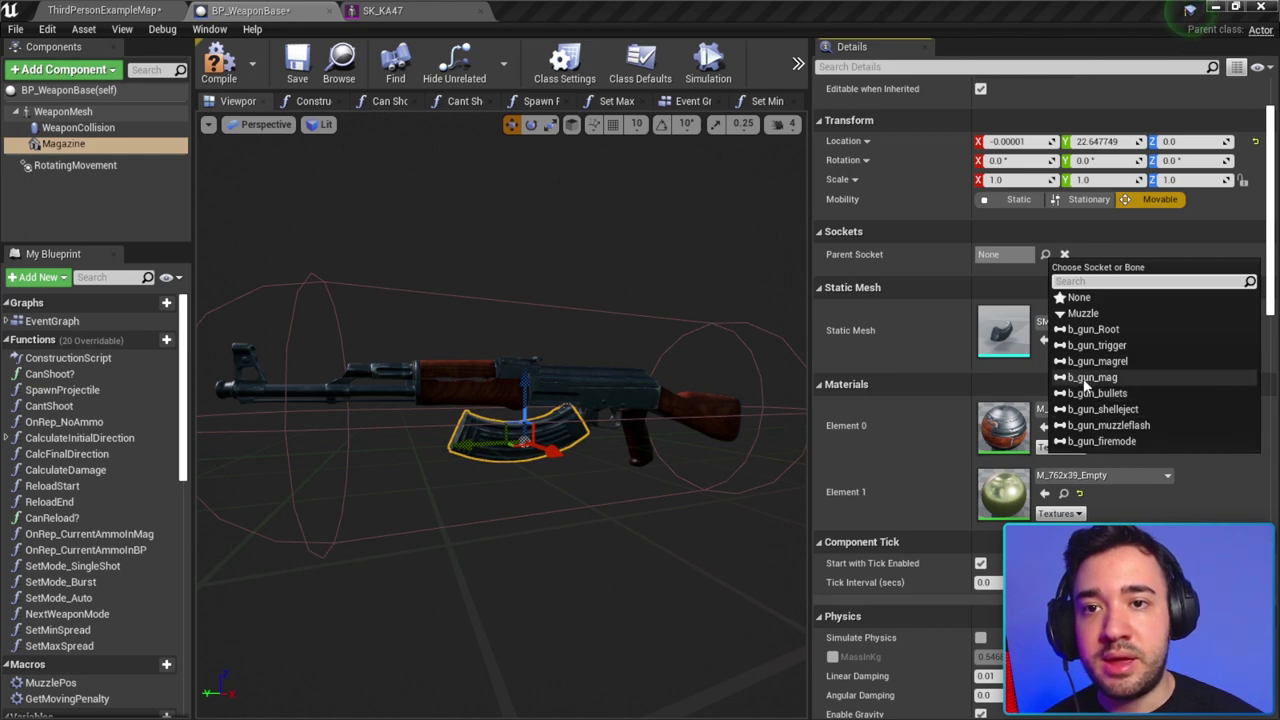
{"action": "left_click", "coordinate": [1085, 379]}
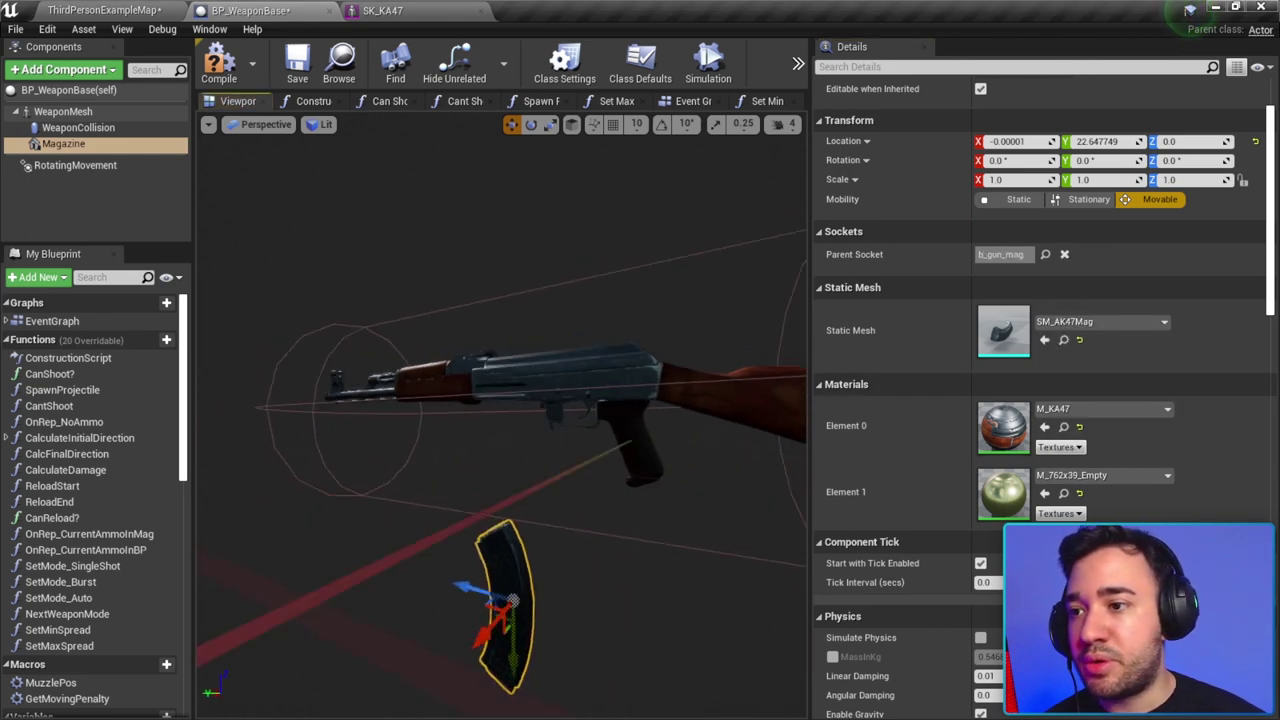
{"action": "left_click_drag", "start_coordinate": [500, 400], "coordinate": [540, 400]}
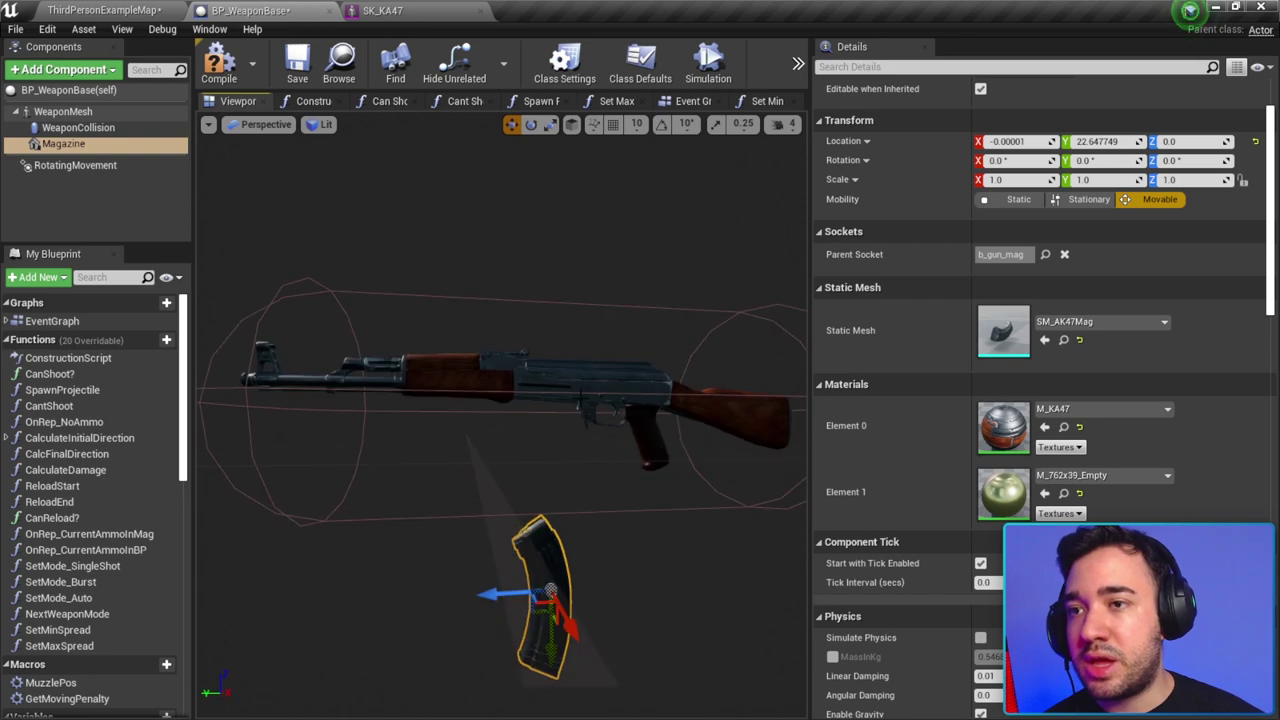
{"action": "left_click", "coordinate": [1255, 141]}
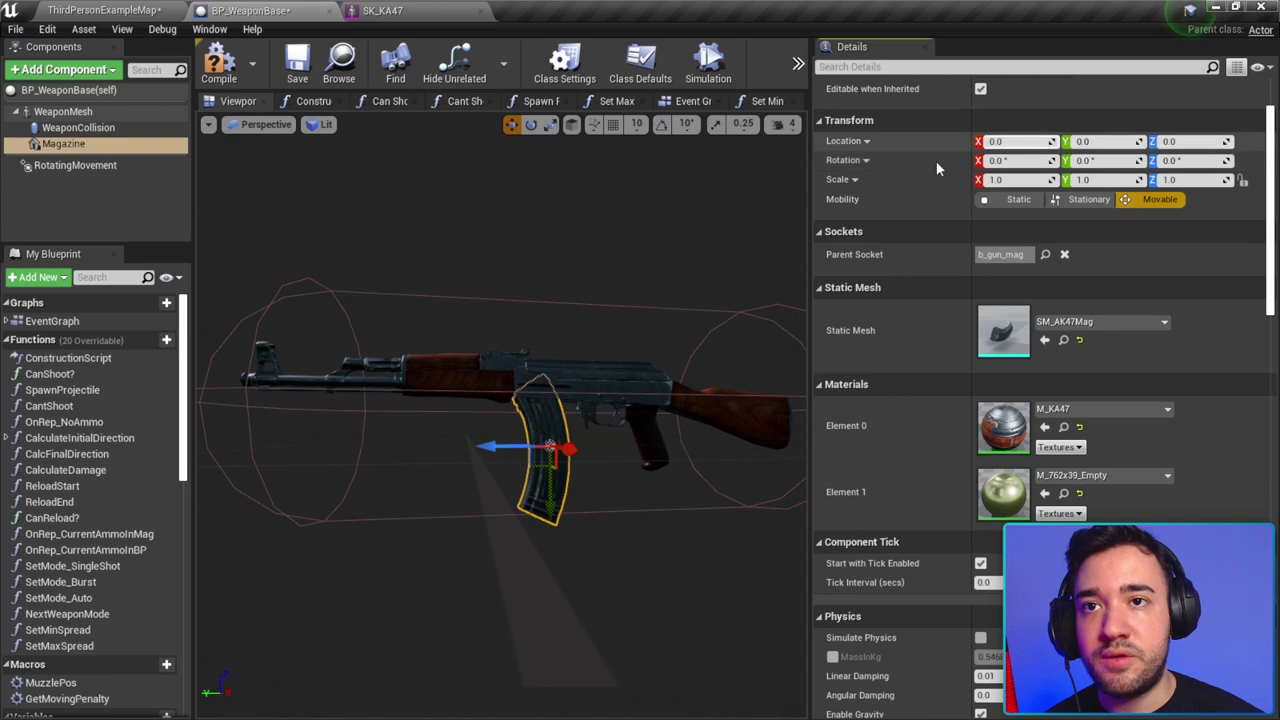
{"action": "scroll", "coordinate": [551, 256], "scroll_direction": "up", "scroll_amount": 10}
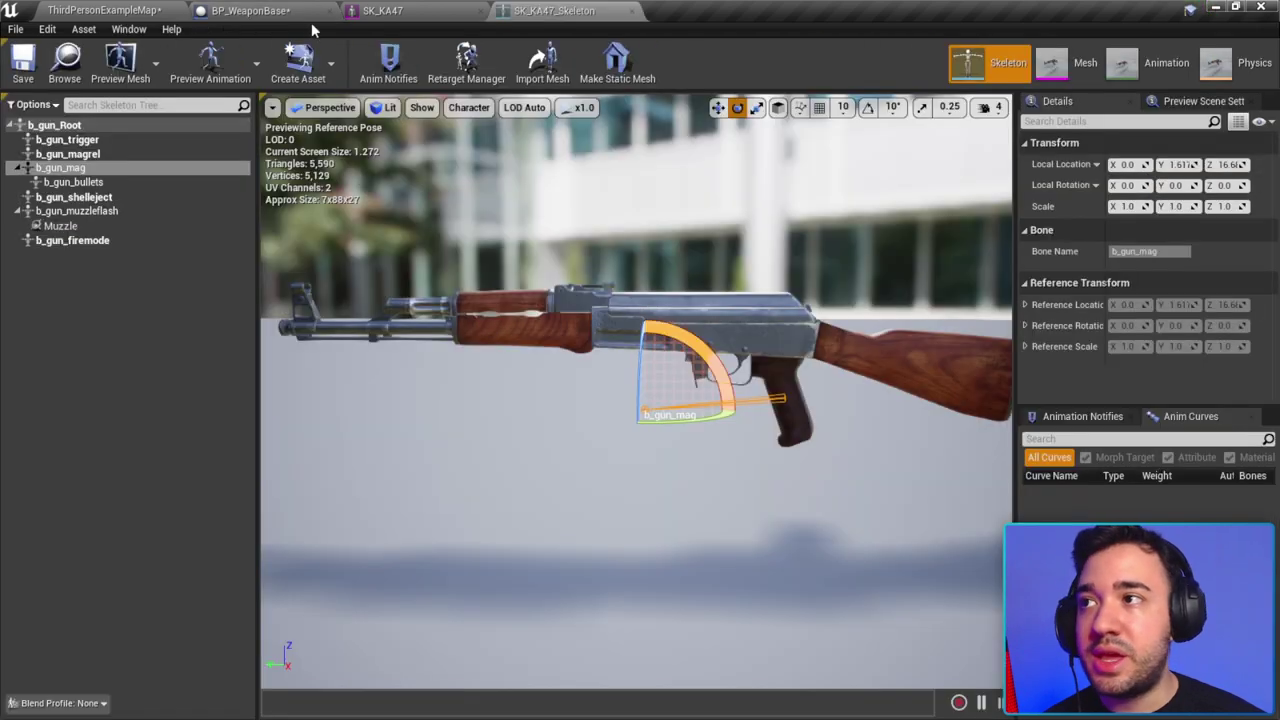
{"action": "left_click", "coordinate": [250, 10]}
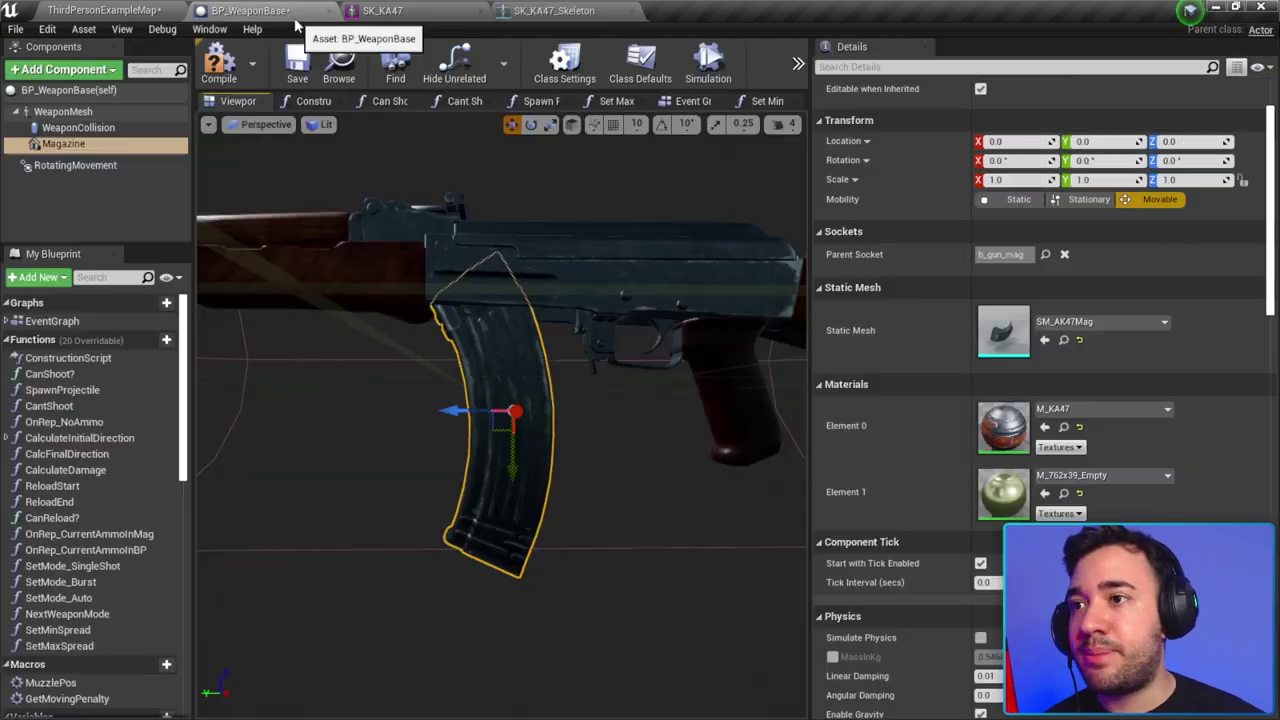
{"action": "mouse_move", "coordinate": [457, 336]}
{"action": "left_mouse_down", "text": "alt"}
{"action": "mouse_move", "coordinate": [607, 371]}
{"action": "mouse_move", "coordinate": [520, 370]}
{"action": "left_mouse_up", "text": "alt"}
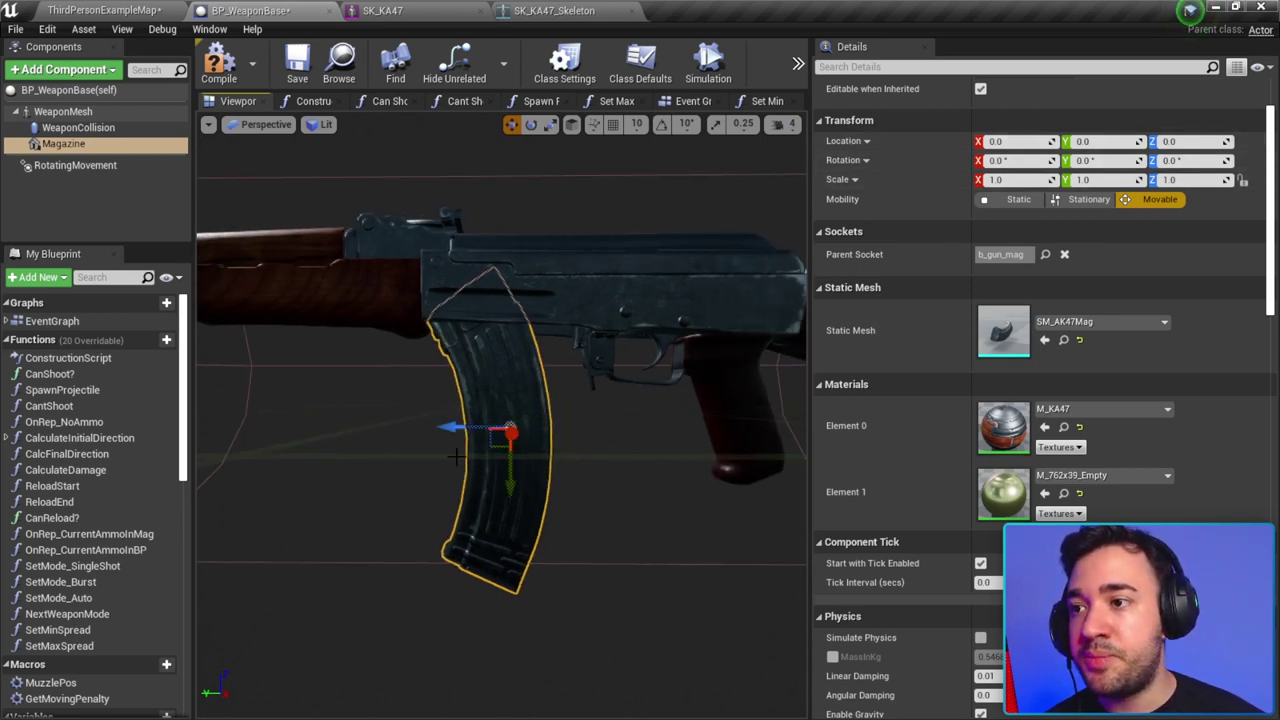
Step: Check the magazine fit in the Unreal blueprint view, then return to Blender
{"action": "left_click", "coordinate": [1222, 12]}
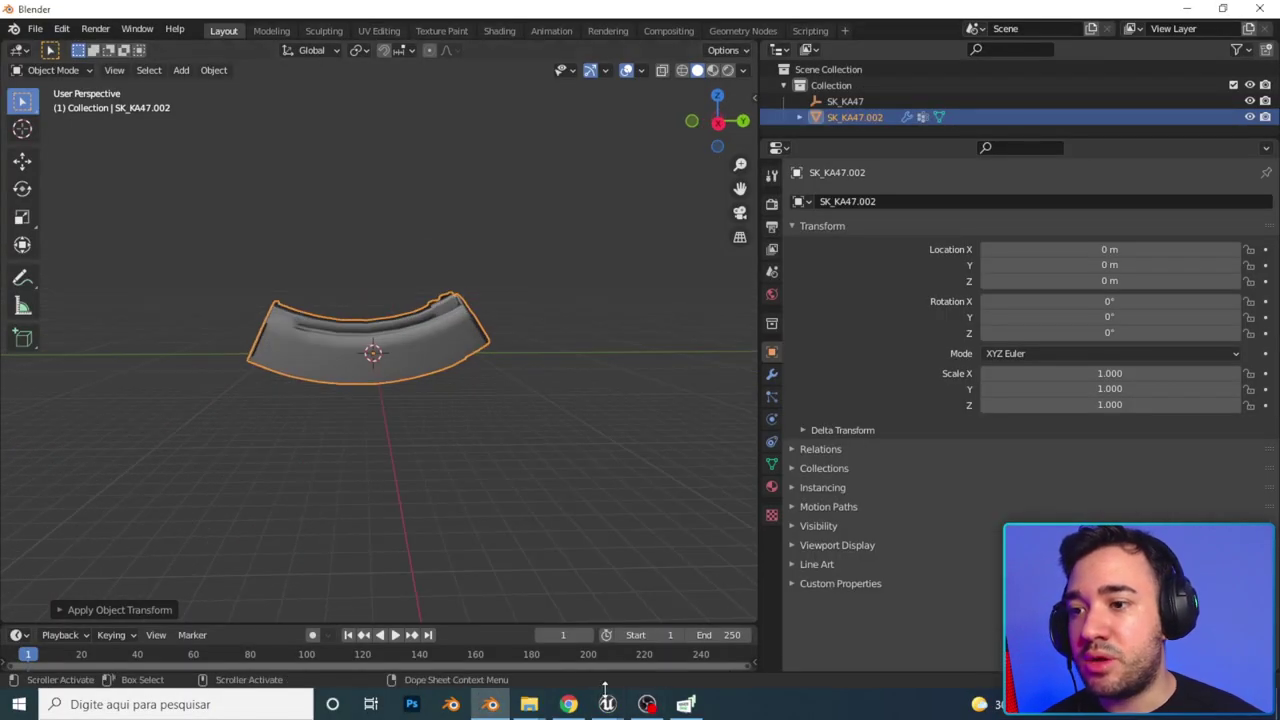
{"action": "mouse_move", "coordinate": [607, 704]}
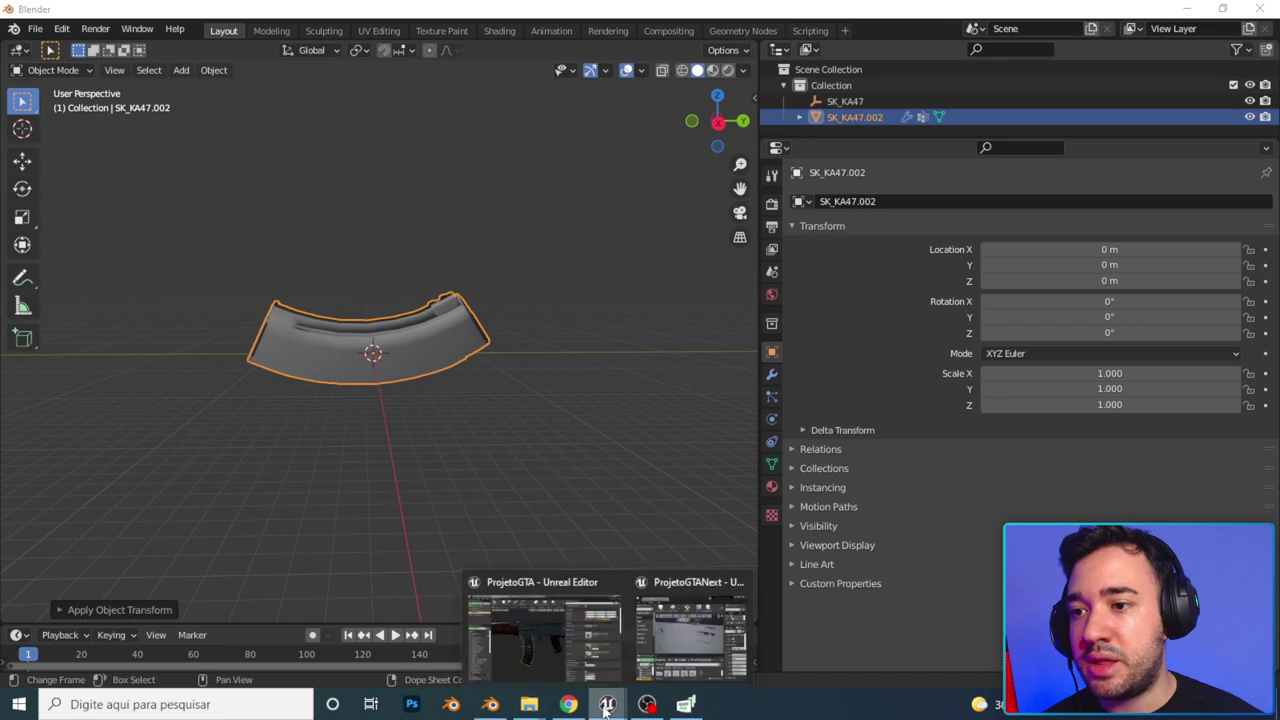
{"action": "left_click", "coordinate": [537, 609]}
{"action": "left_click_drag", "start_coordinate": [487, 346], "coordinate": [487, 346]}
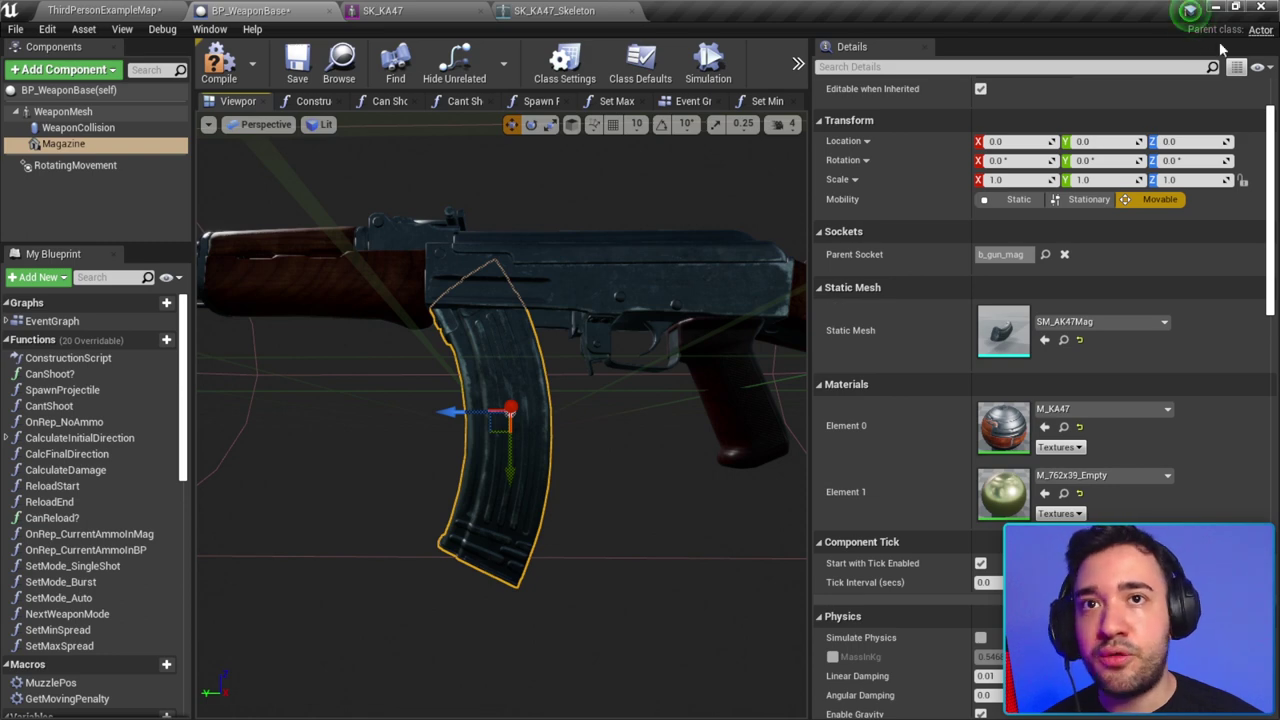
{"action": "left_click", "coordinate": [1217, 8]}
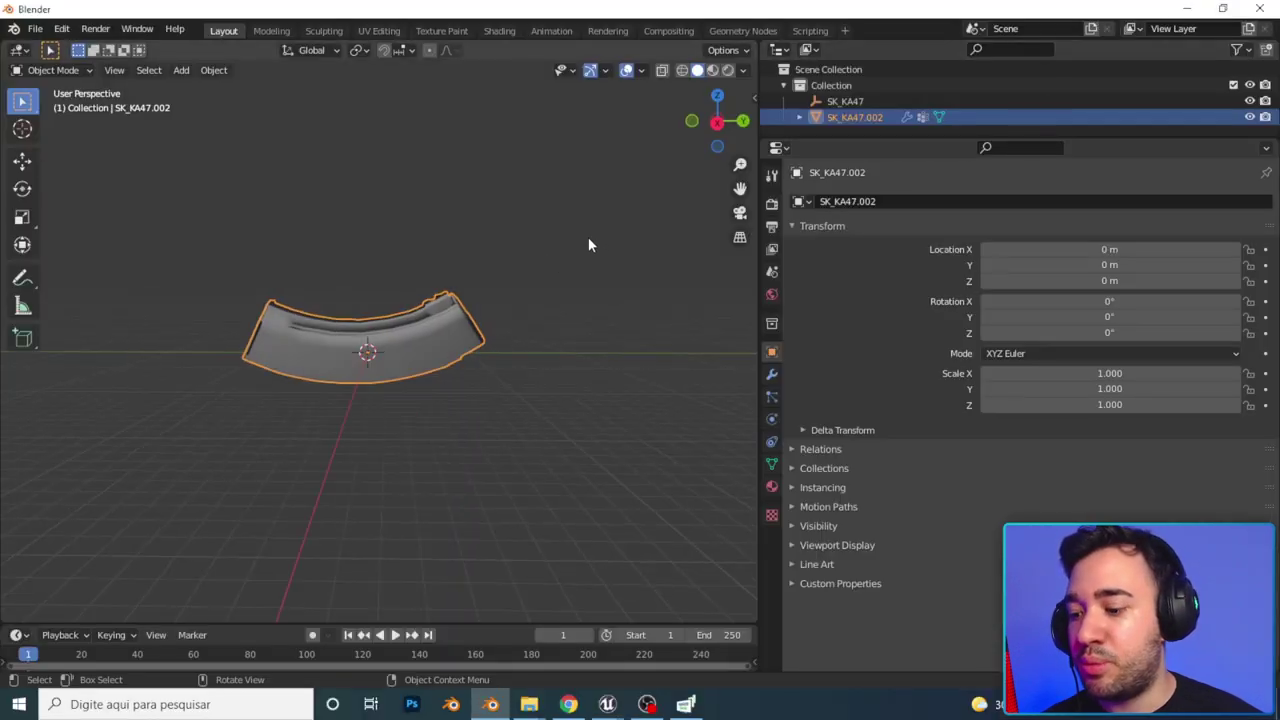
Step: Rotate the magazine about -17° around X and apply all transforms
{"action": "key", "text": "r"}
{"action": "key", "text": "y"}
{"action": "key", "text": "Escape"}
{"action": "key", "text": "r"}
{"action": "key", "text": "x"}
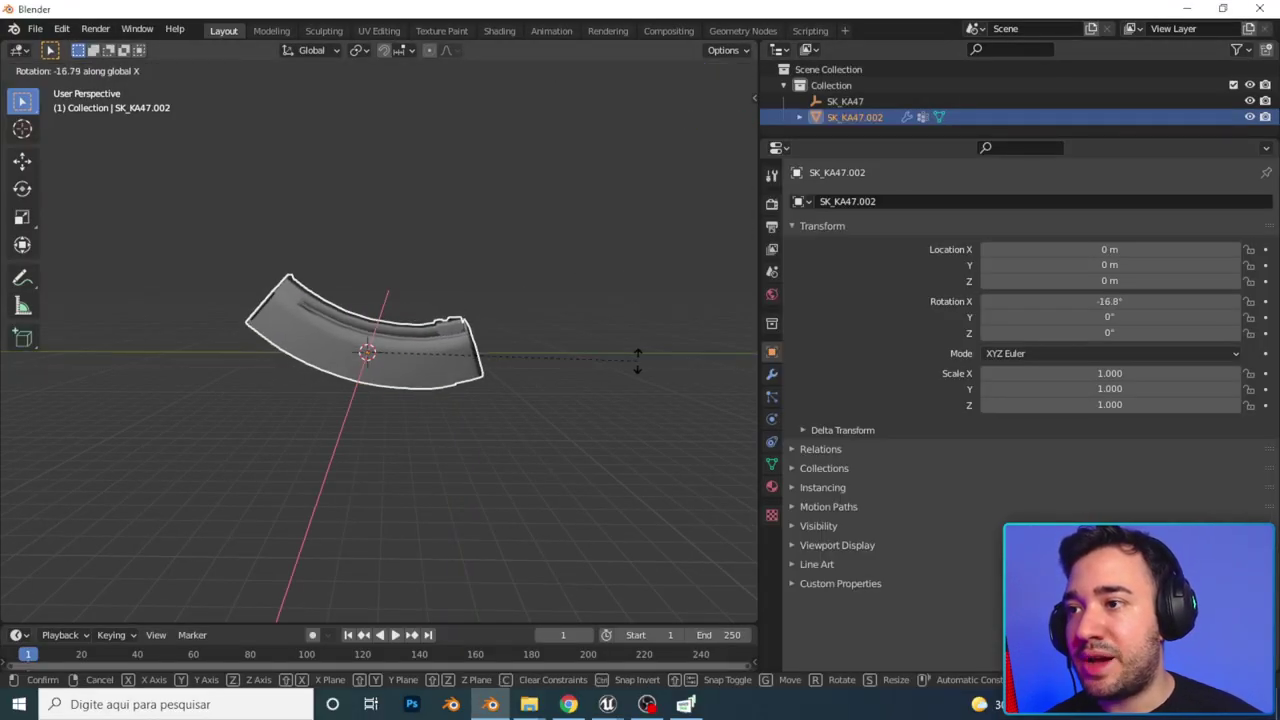
{"action": "left_click", "coordinate": [635, 362]}
{"action": "mouse_move", "coordinate": [518, 309]}
{"action": "middle_mouse_down"}
{"action": "mouse_move", "coordinate": [619, 321]}
{"action": "mouse_move", "coordinate": [534, 307]}
{"action": "middle_mouse_up"}
{"action": "key", "text": "ctrl+a"}
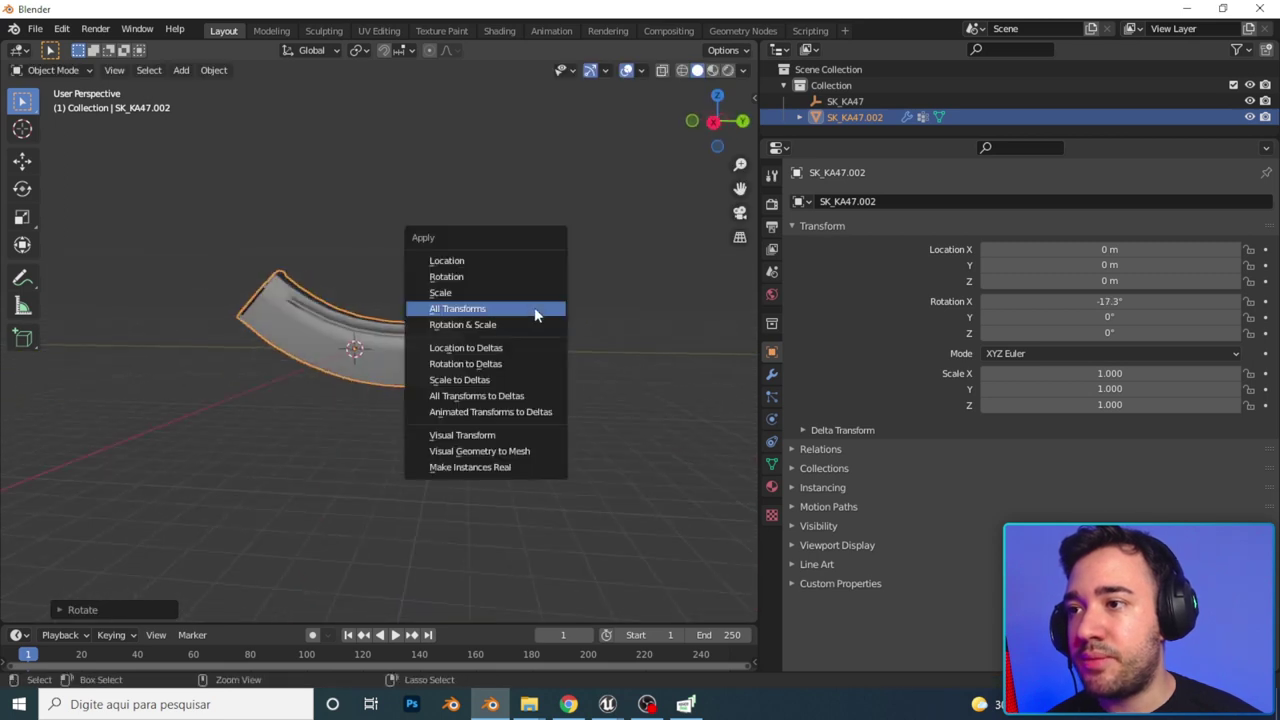
{"action": "left_click", "coordinate": [500, 312]}
Step: Export the magazine as SM_AK47Mag.fbx
{"action": "left_click", "coordinate": [35, 30]}
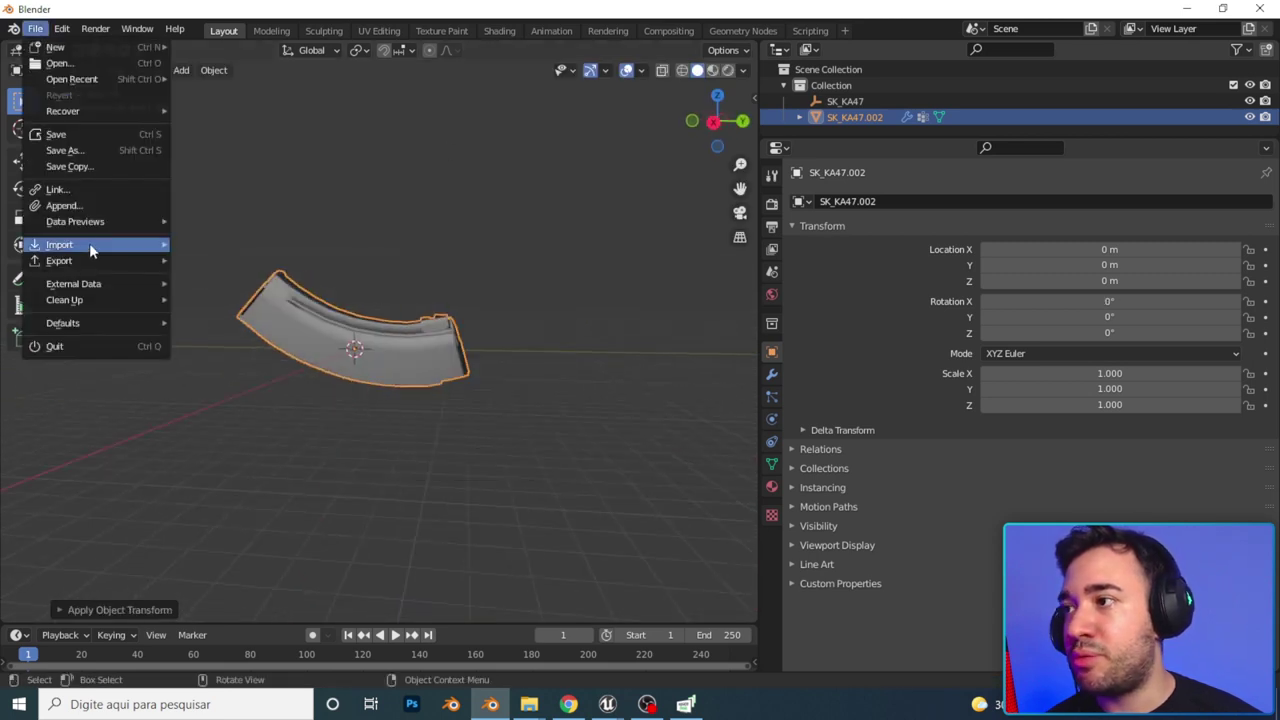
{"action": "mouse_move", "coordinate": [90, 260]}
{"action": "left_click", "coordinate": [240, 392]}
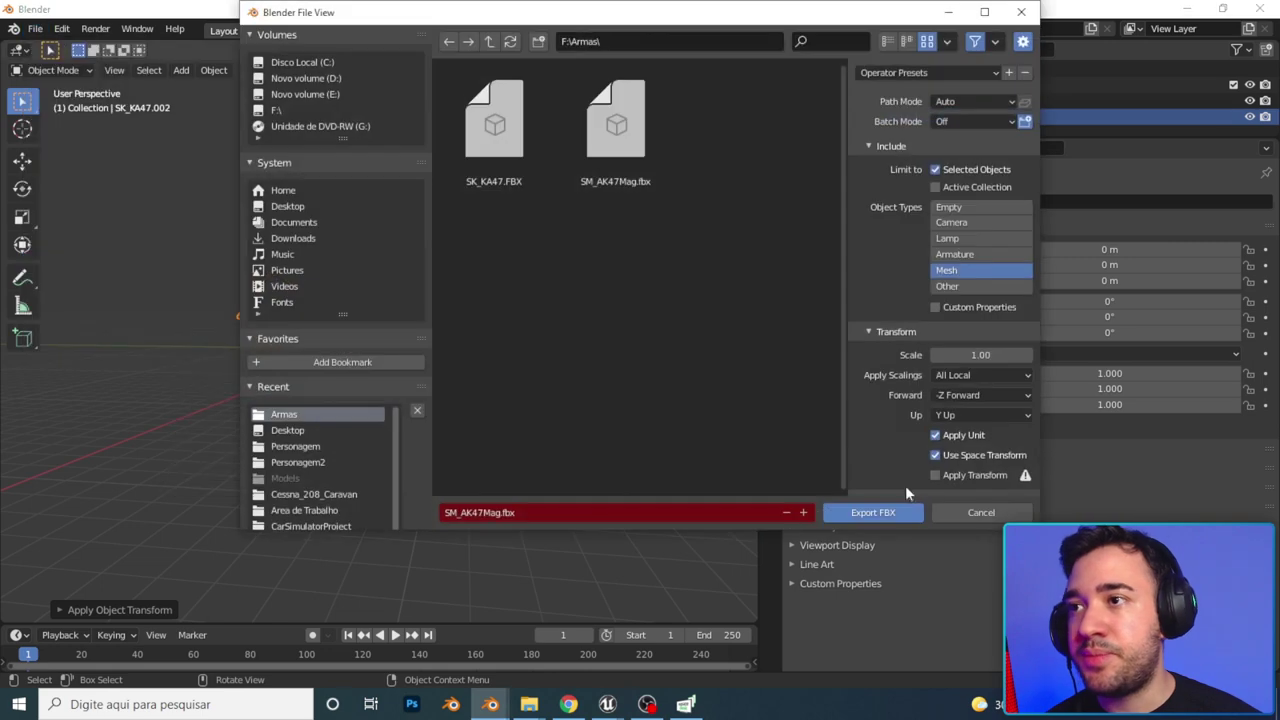
{"action": "left_click", "coordinate": [836, 511]}
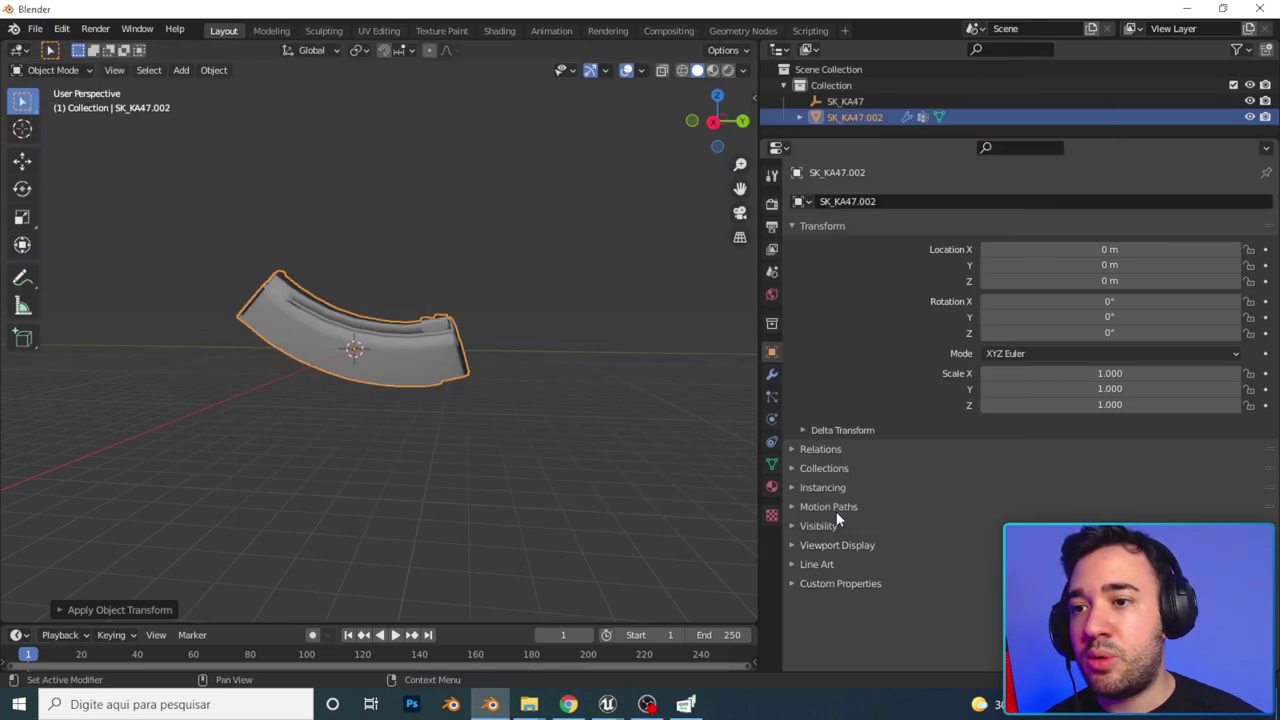
Step: Reimport SM_AK47Mag from the new FBX and check its tilted fit in the AK-47
{"action": "mouse_move", "coordinate": [607, 707]}
{"action": "left_click", "coordinate": [520, 643]}
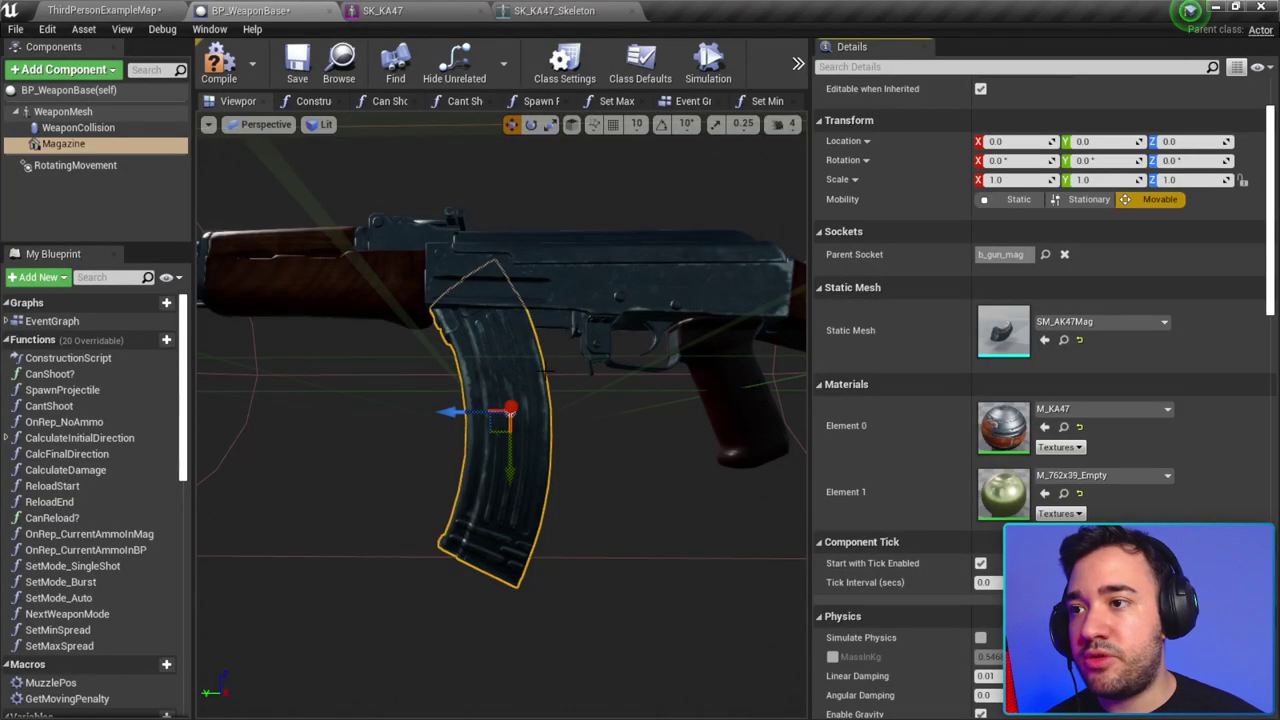
{"action": "double_click", "coordinate": [1003, 330]}
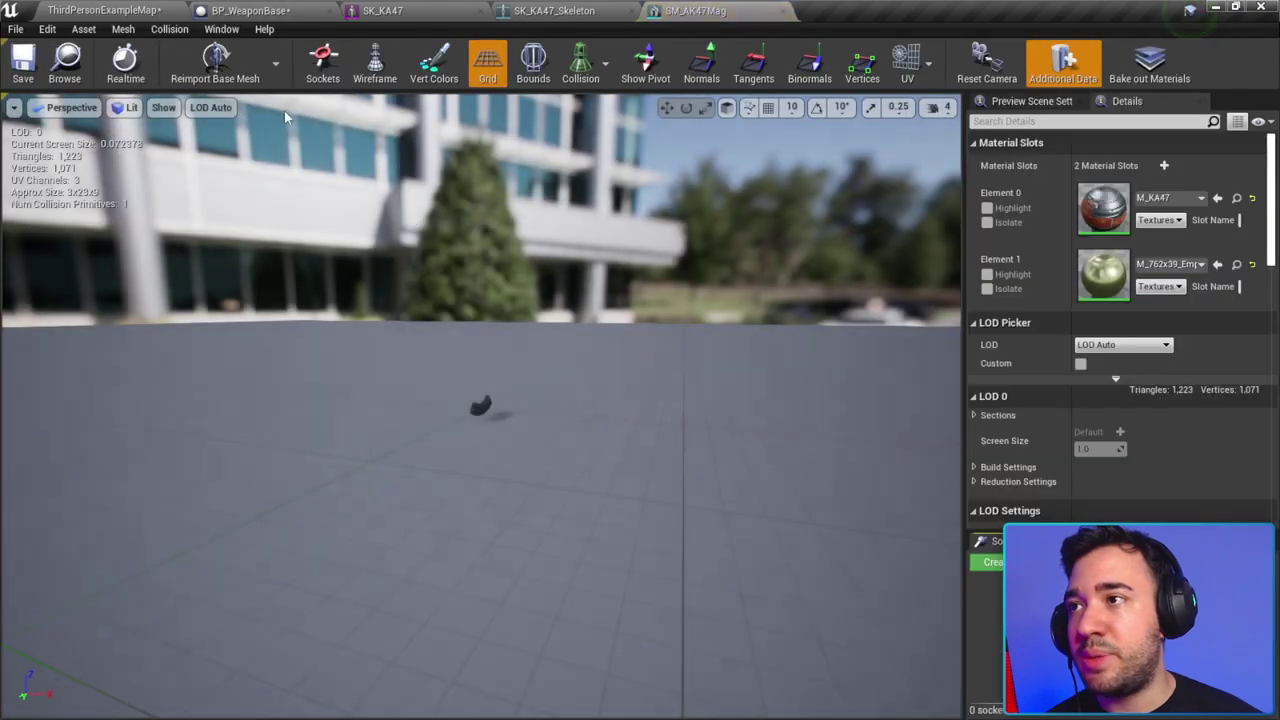
{"action": "left_click", "coordinate": [212, 78]}
{"action": "left_click_drag", "start_coordinate": [697, 358], "coordinate": [697, 300]}
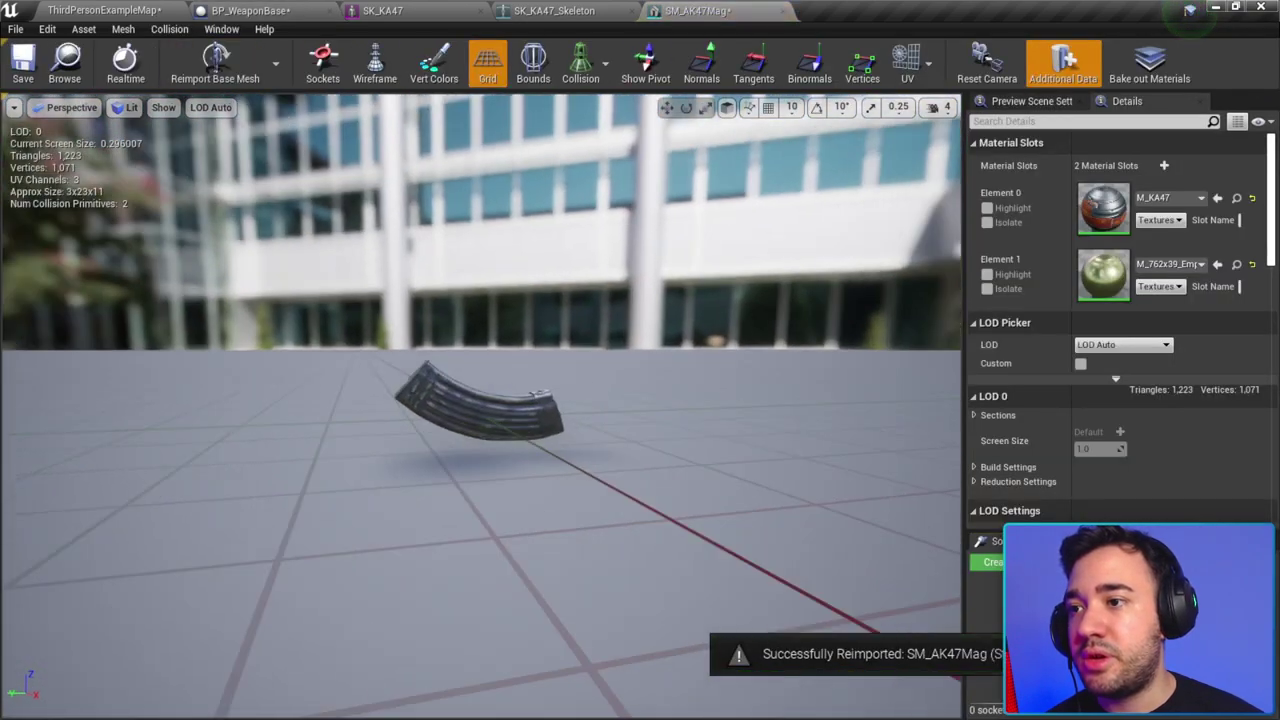
{"action": "left_click_drag", "start_coordinate": [325, 320], "coordinate": [325, 300]}
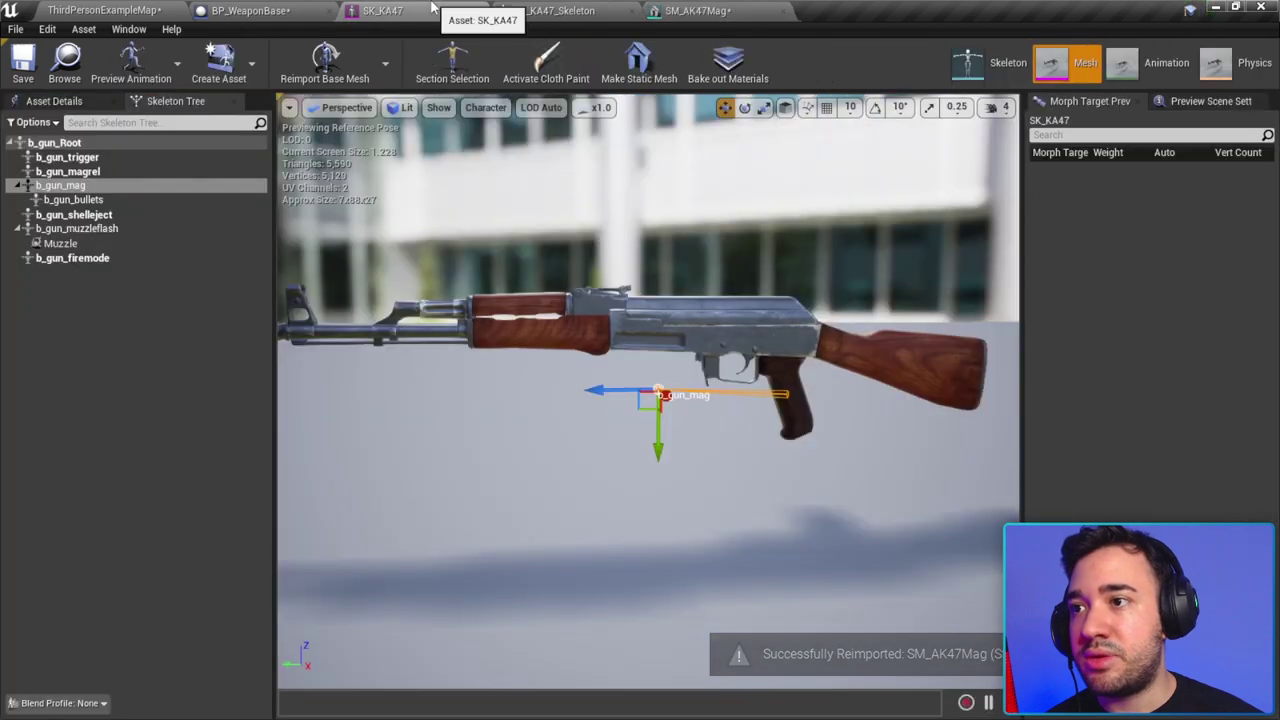
{"action": "left_click", "coordinate": [383, 10]}
{"action": "left_click", "coordinate": [250, 10]}
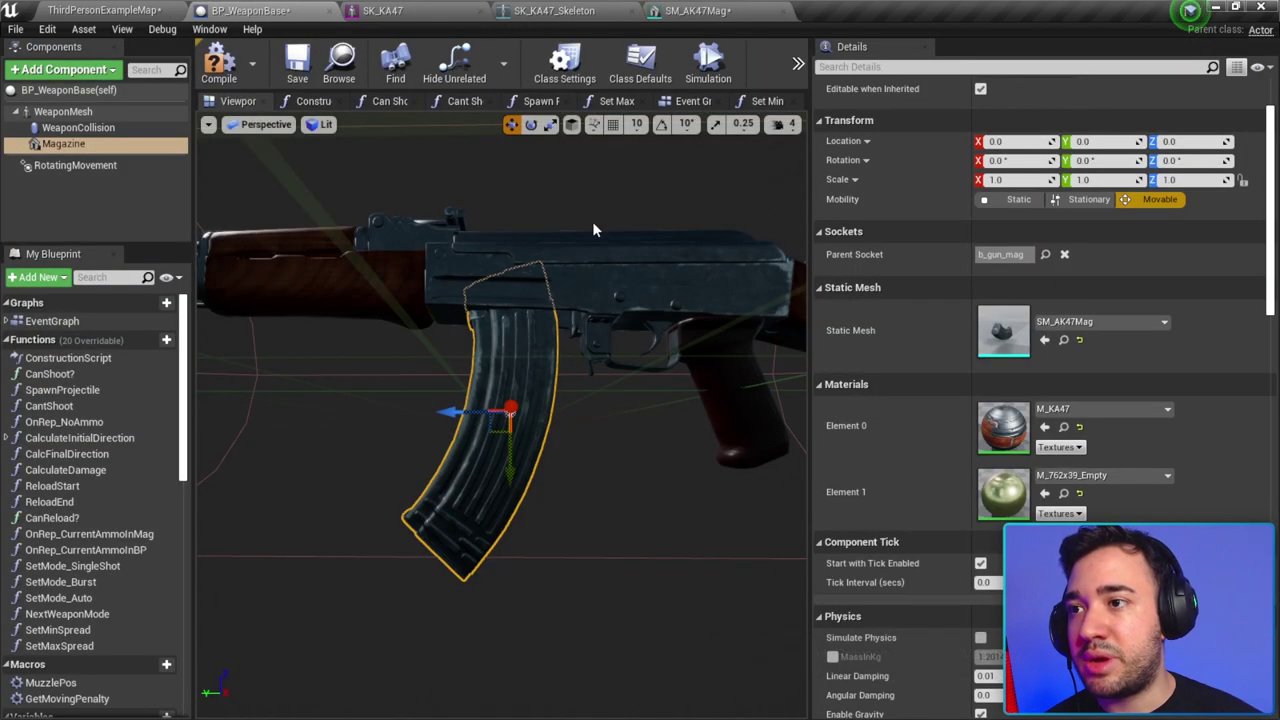
{"action": "mouse_move", "coordinate": [593, 230]}
{"action": "left_mouse_down"}
{"action": "mouse_move", "coordinate": [560, 250]}
{"action": "mouse_move", "coordinate": [500, 250]}
{"action": "left_mouse_up"}
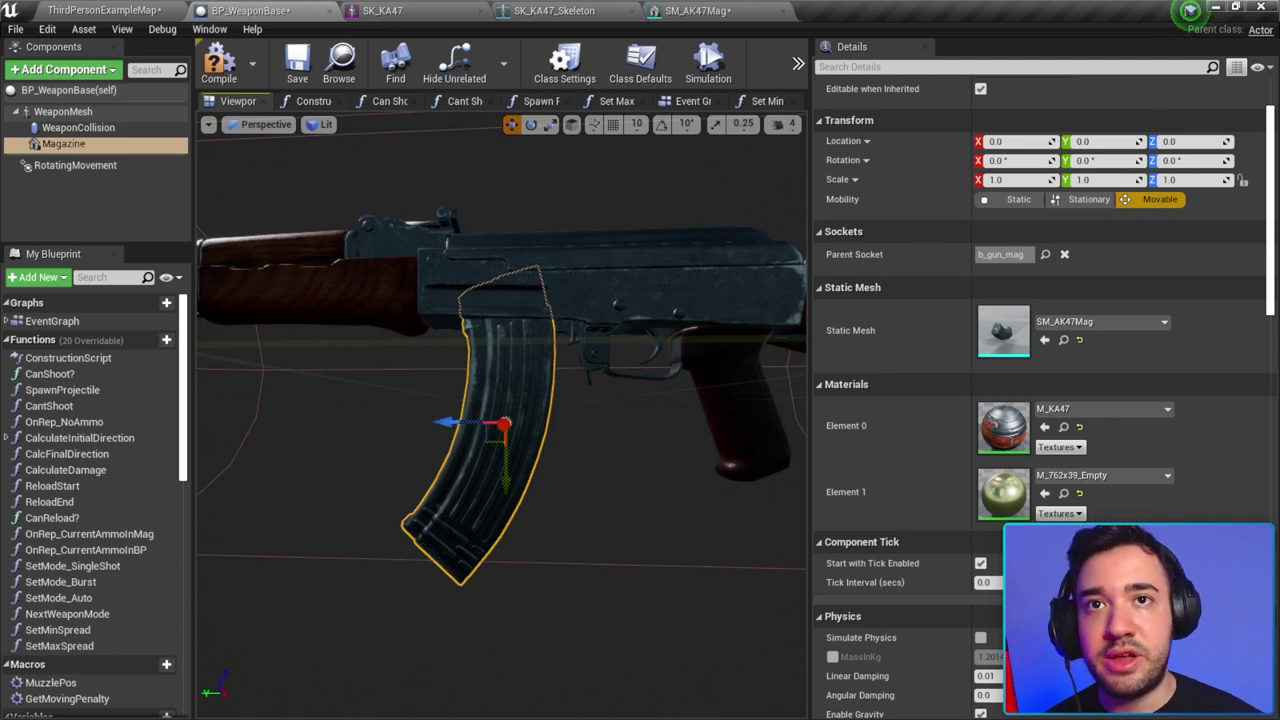
Step: In Blender, tilt the magazine -10.6° about X and apply all transforms so rotation reads 0°
{"action": "left_click", "coordinate": [1215, 7]}
{"action": "key", "text": "r"}
{"action": "key", "text": "x"}
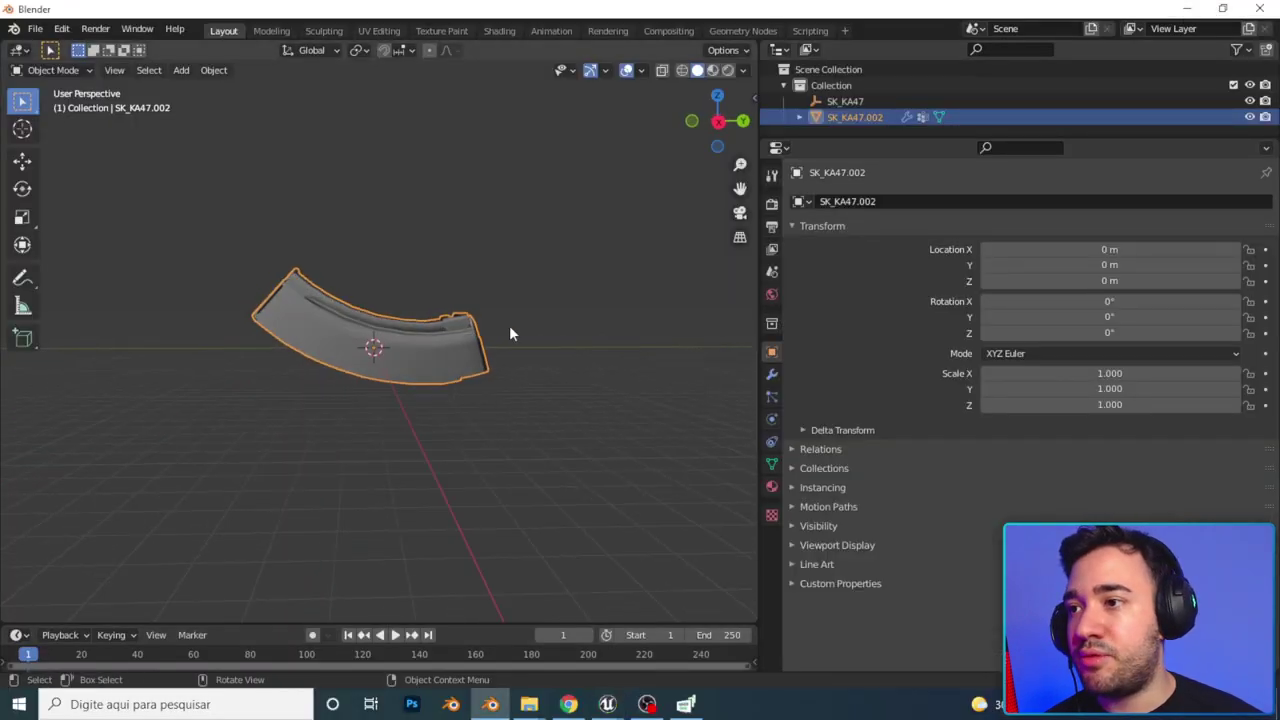
{"action": "left_click", "coordinate": [571, 291]}
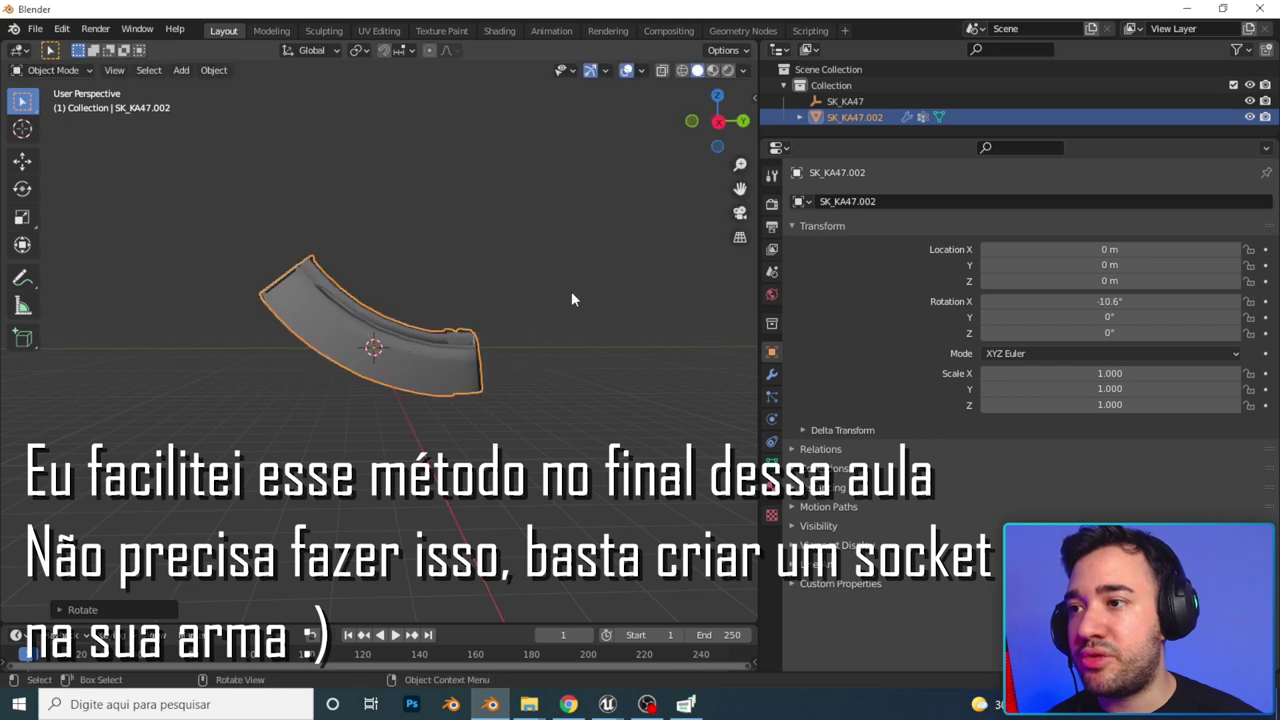
{"action": "key", "text": "ctrl+a"}
{"action": "left_click", "coordinate": [571, 292]}
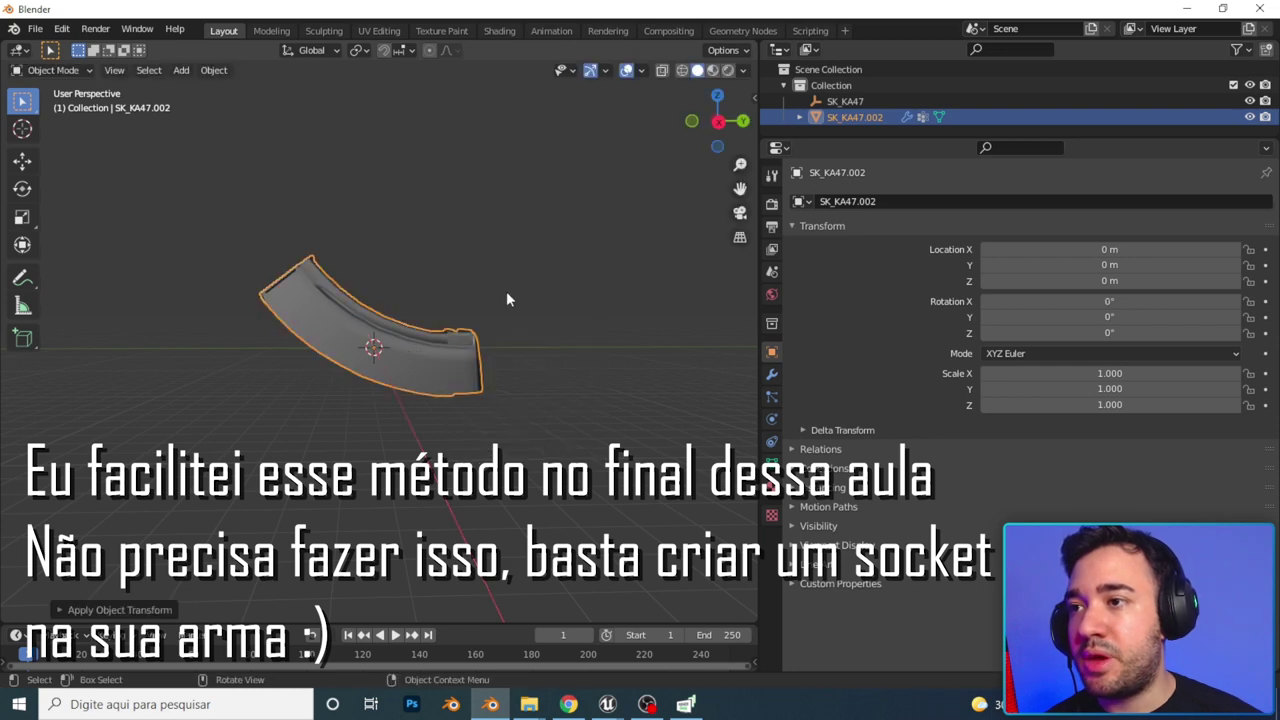
Step: Export the re-angled magazine again as an FBX file
{"action": "left_click", "coordinate": [35, 29]}
{"action": "mouse_move", "coordinate": [77, 257]}
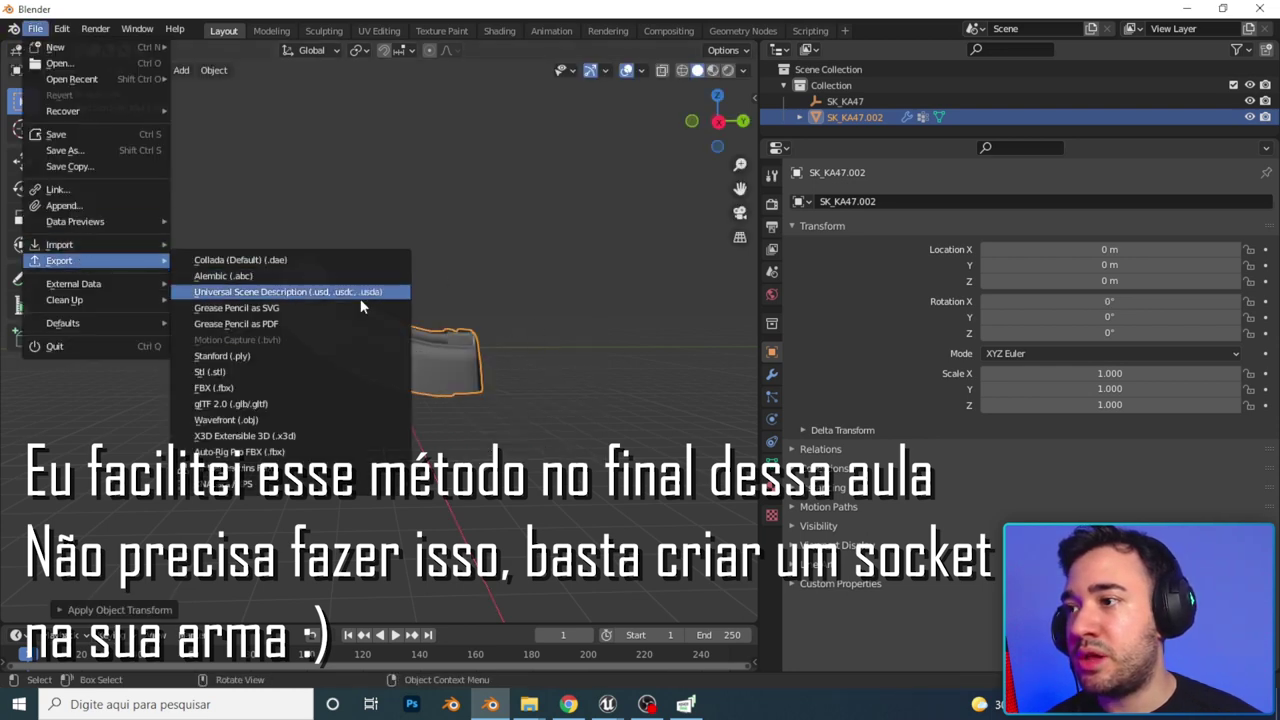
{"action": "left_click", "coordinate": [315, 389]}
{"action": "left_click", "coordinate": [874, 516]}
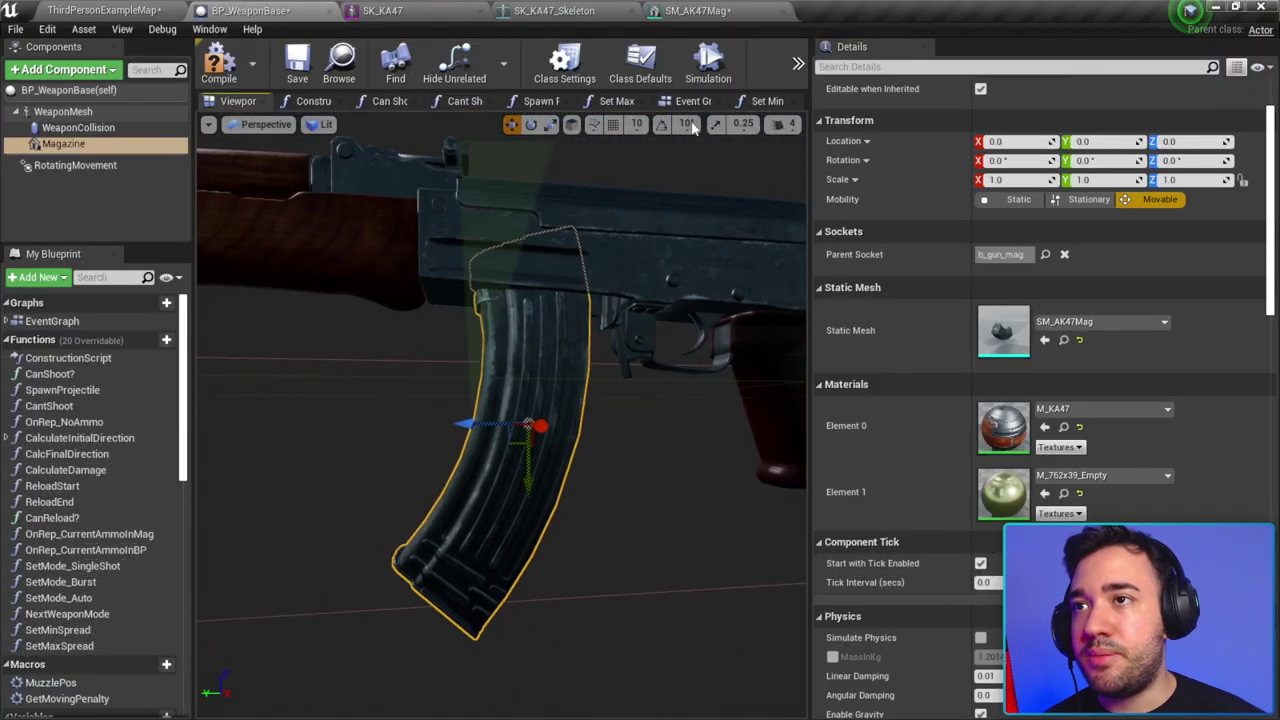
Step: Reimport SM_AK47Mag from the new FBX and inspect its new angle in BP_WeaponBase
{"action": "left_click", "coordinate": [689, 12]}
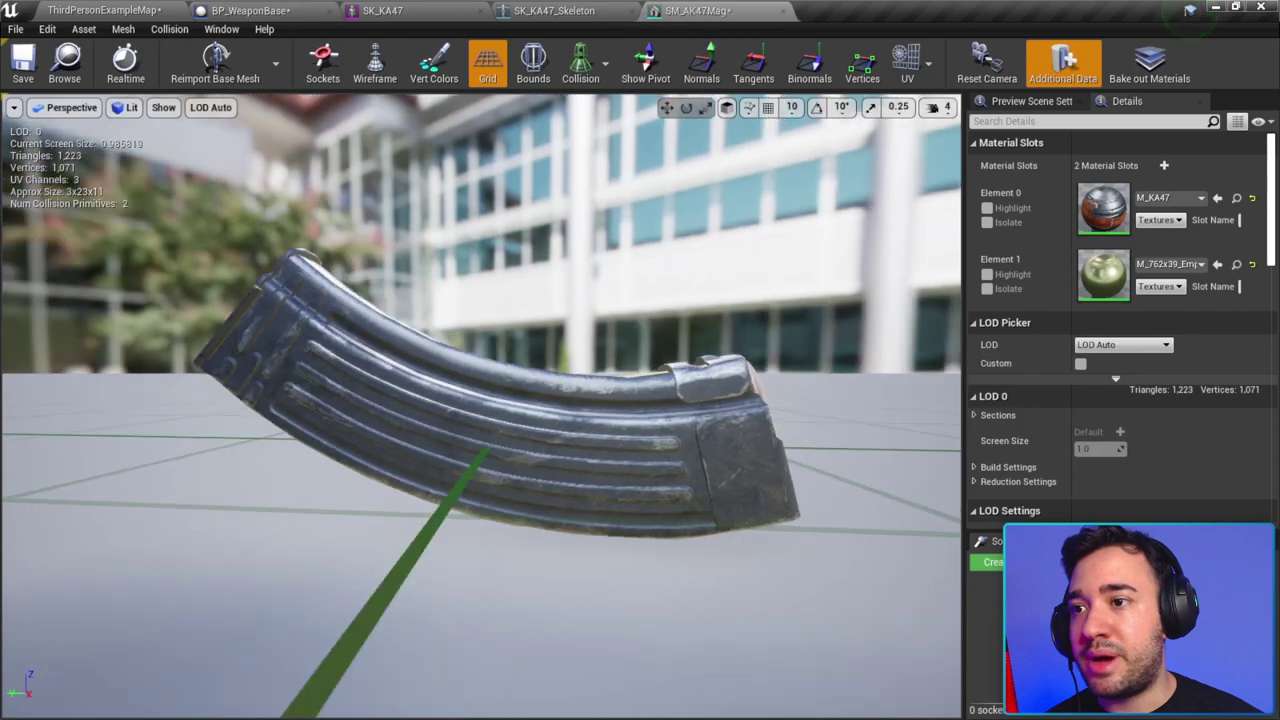
{"action": "left_click", "coordinate": [205, 75]}
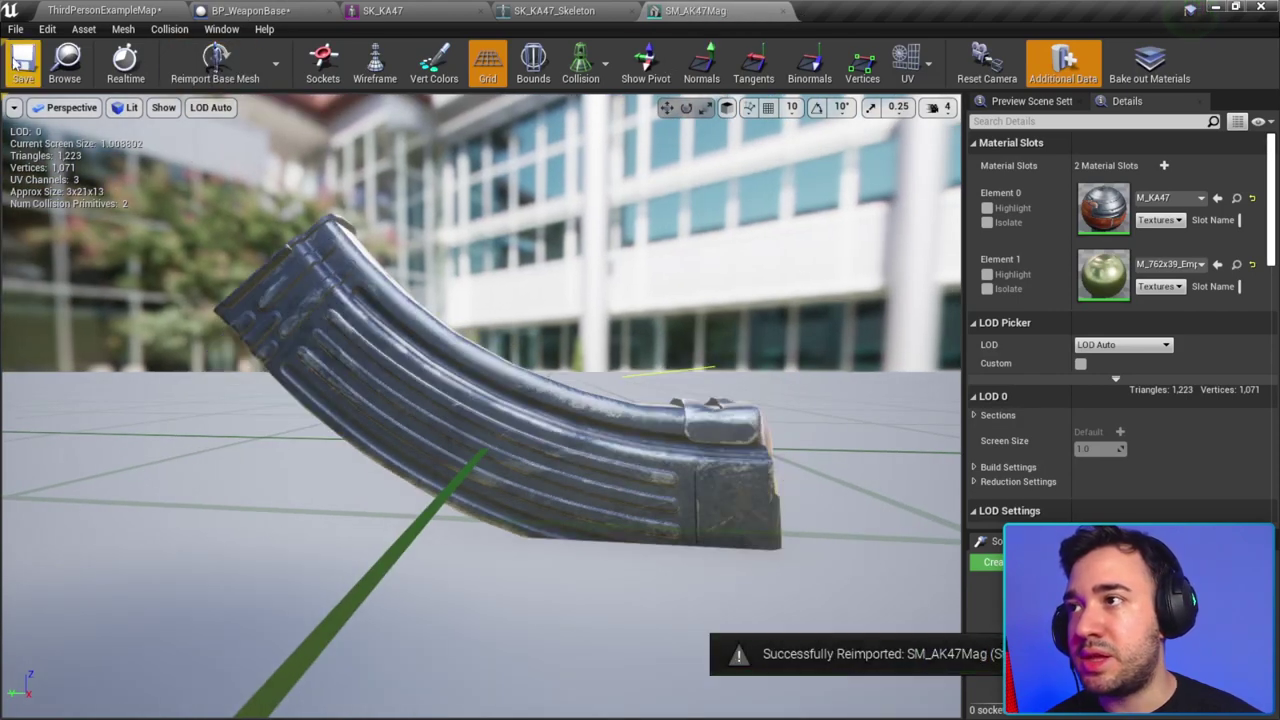
{"action": "left_click", "coordinate": [270, 11]}
{"action": "mouse_move", "coordinate": [500, 400]}
{"action": "right_mouse_down"}
{"action": "mouse_move", "coordinate": [460, 410]}
{"action": "mouse_move", "coordinate": [475, 405]}
{"action": "right_mouse_up"}
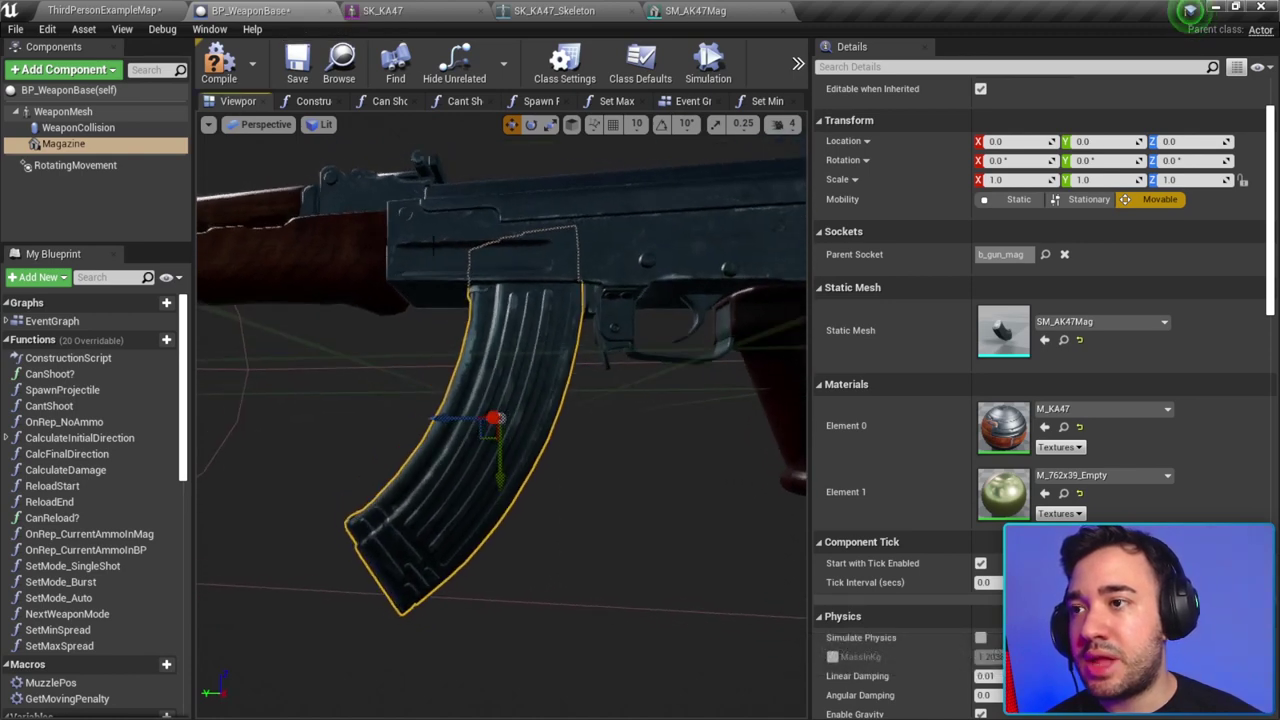
Step: Tilt the magazine a further -4.06° about X and apply all transforms
{"action": "left_click", "coordinate": [1215, 7]}
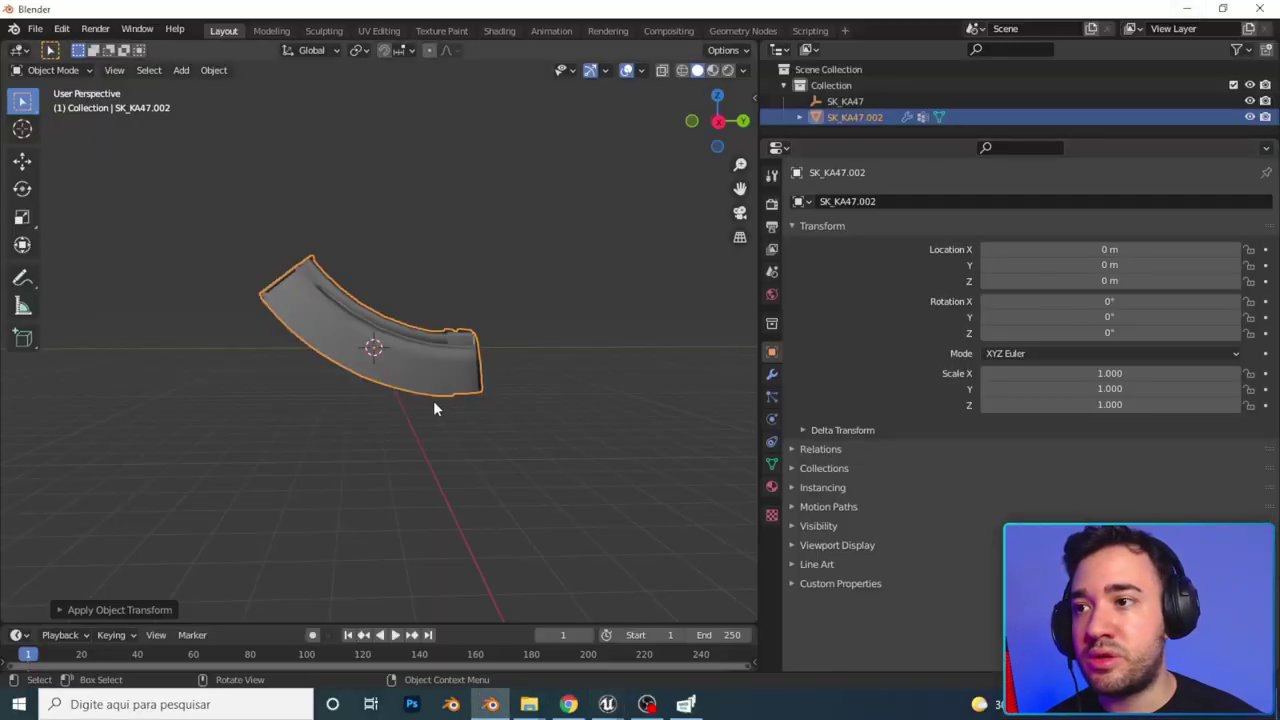
{"action": "key", "text": "r"}
{"action": "key", "text": "x"}
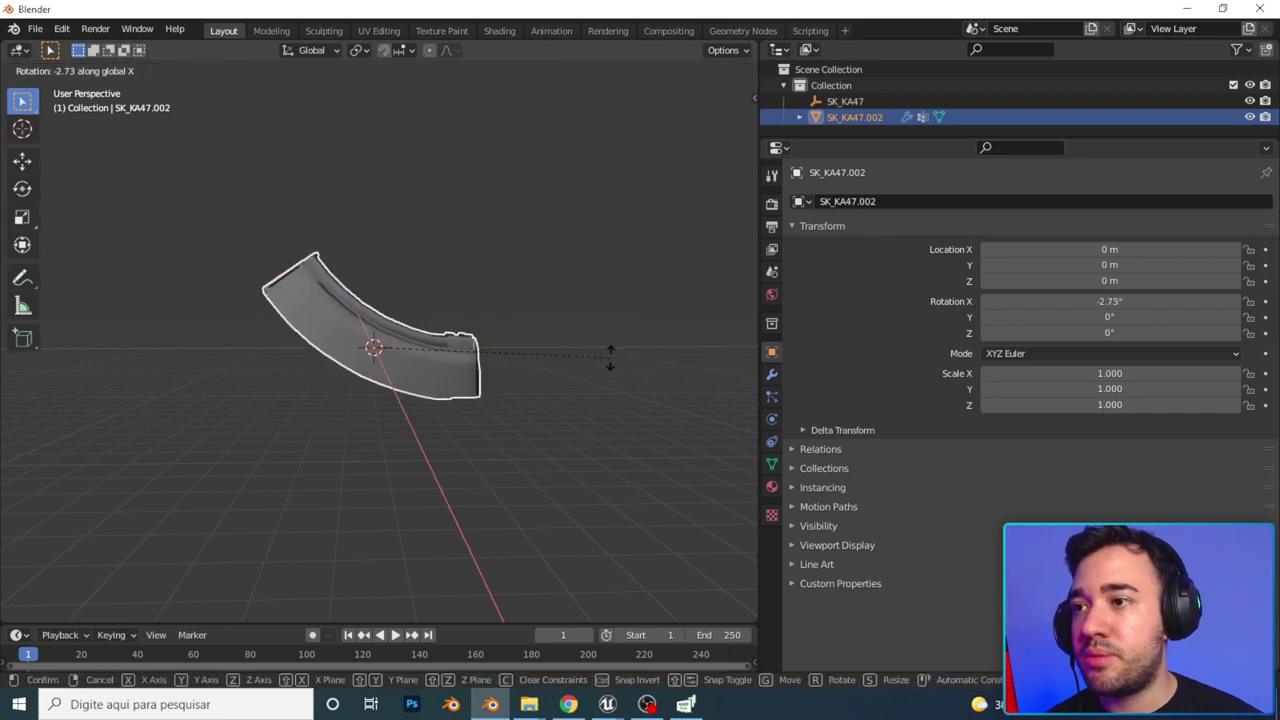
{"action": "left_click", "coordinate": [610, 361]}
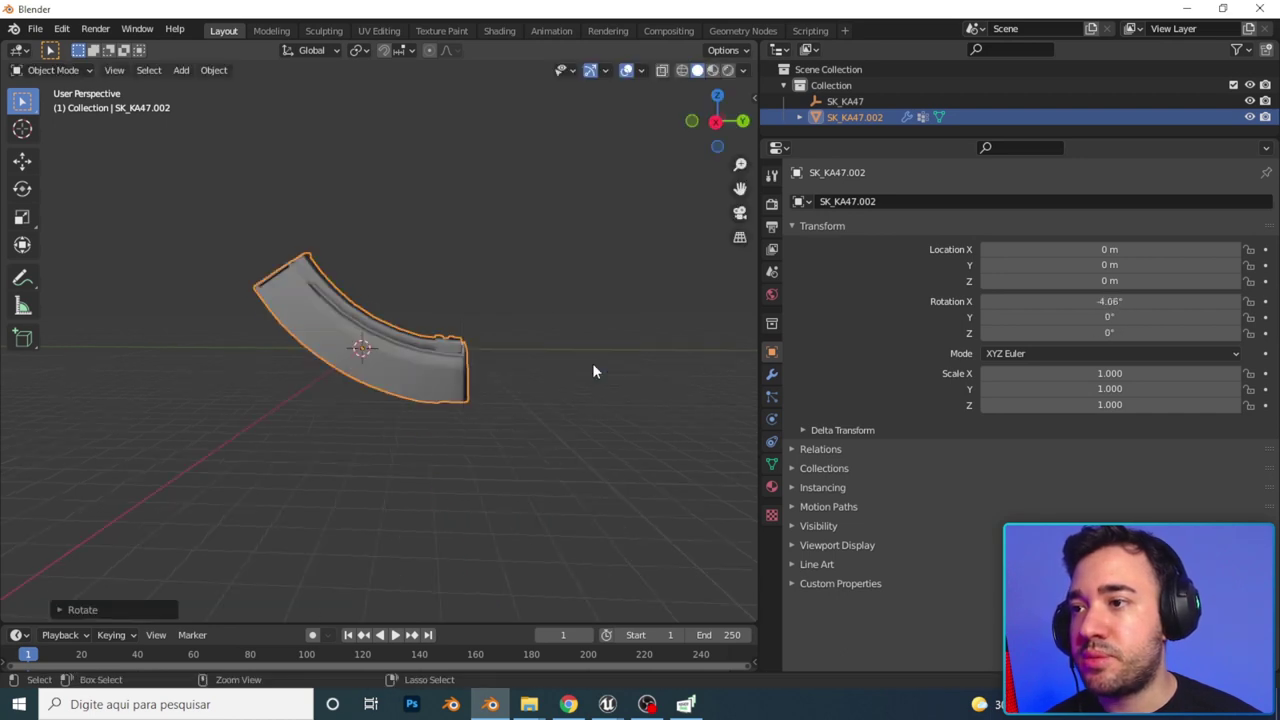
{"action": "key", "text": "ctrl+a"}
{"action": "left_click", "coordinate": [595, 365]}
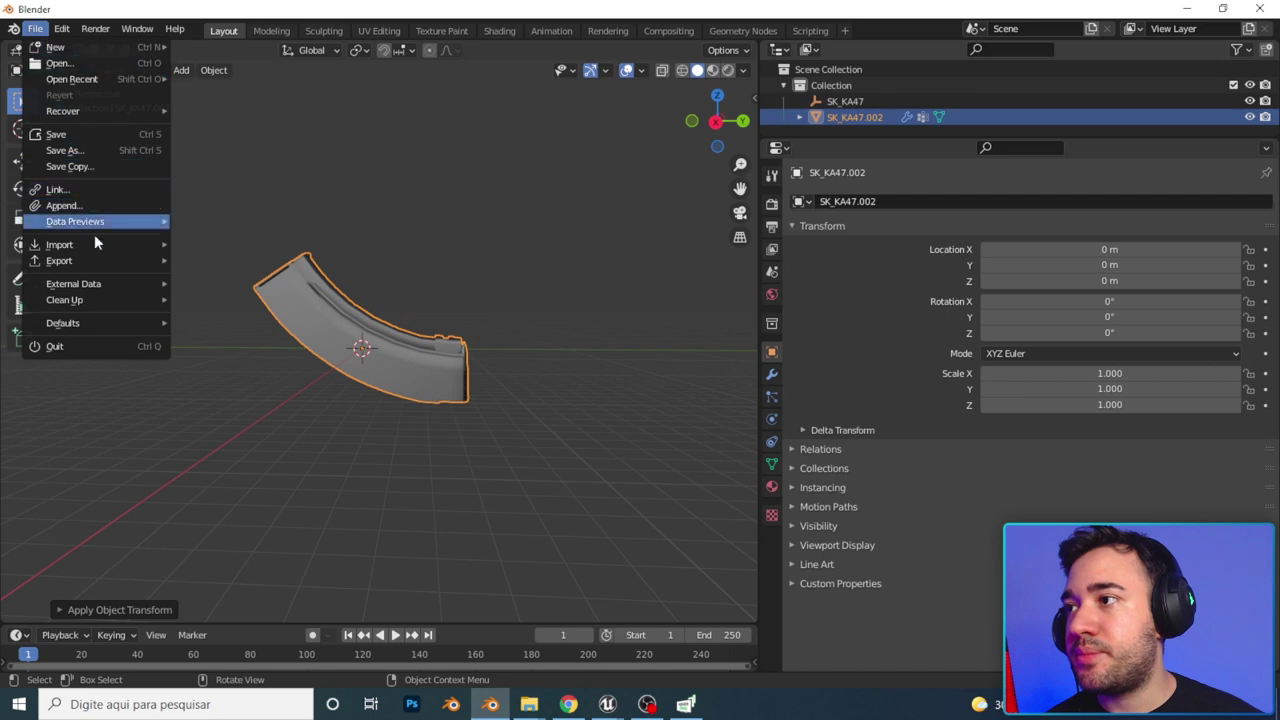
Step: Re-export the magazine as SM_AK47Mag.fbx
{"action": "mouse_move", "coordinate": [145, 260]}
{"action": "left_click", "coordinate": [306, 387]}
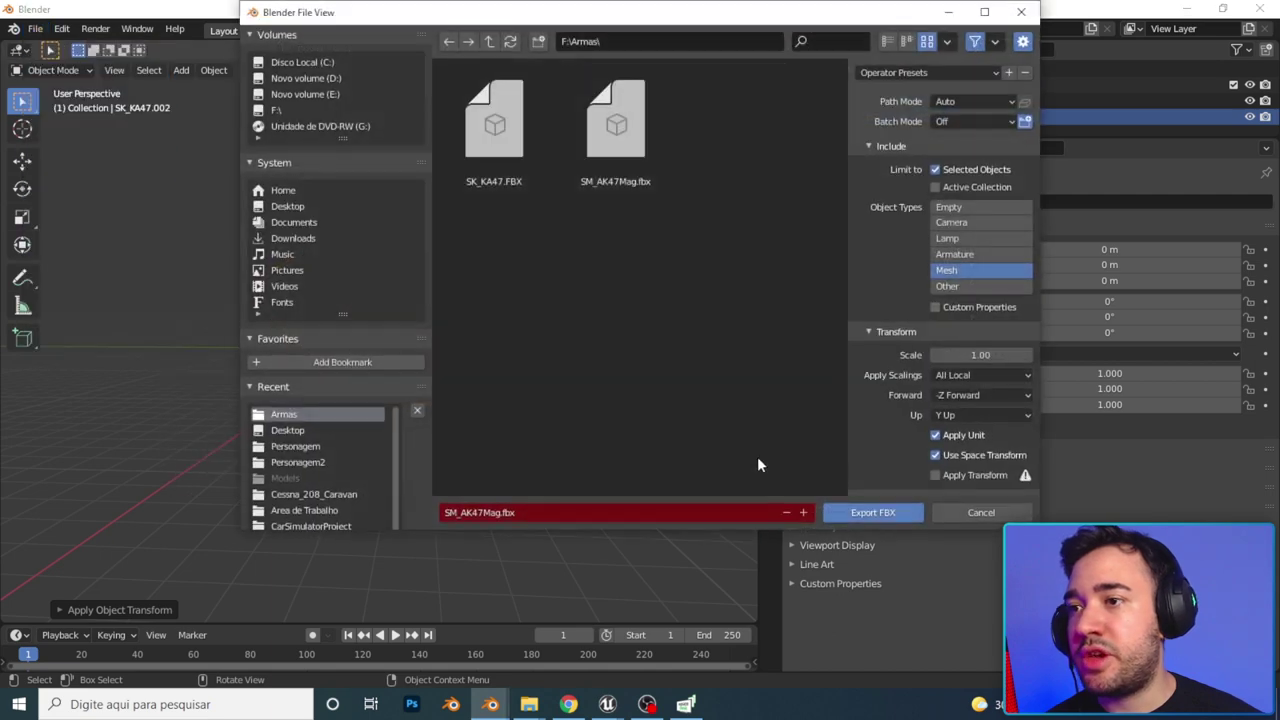
{"action": "left_click", "coordinate": [873, 513]}
{"action": "mouse_move", "coordinate": [607, 704]}
{"action": "left_click", "coordinate": [711, 625]}
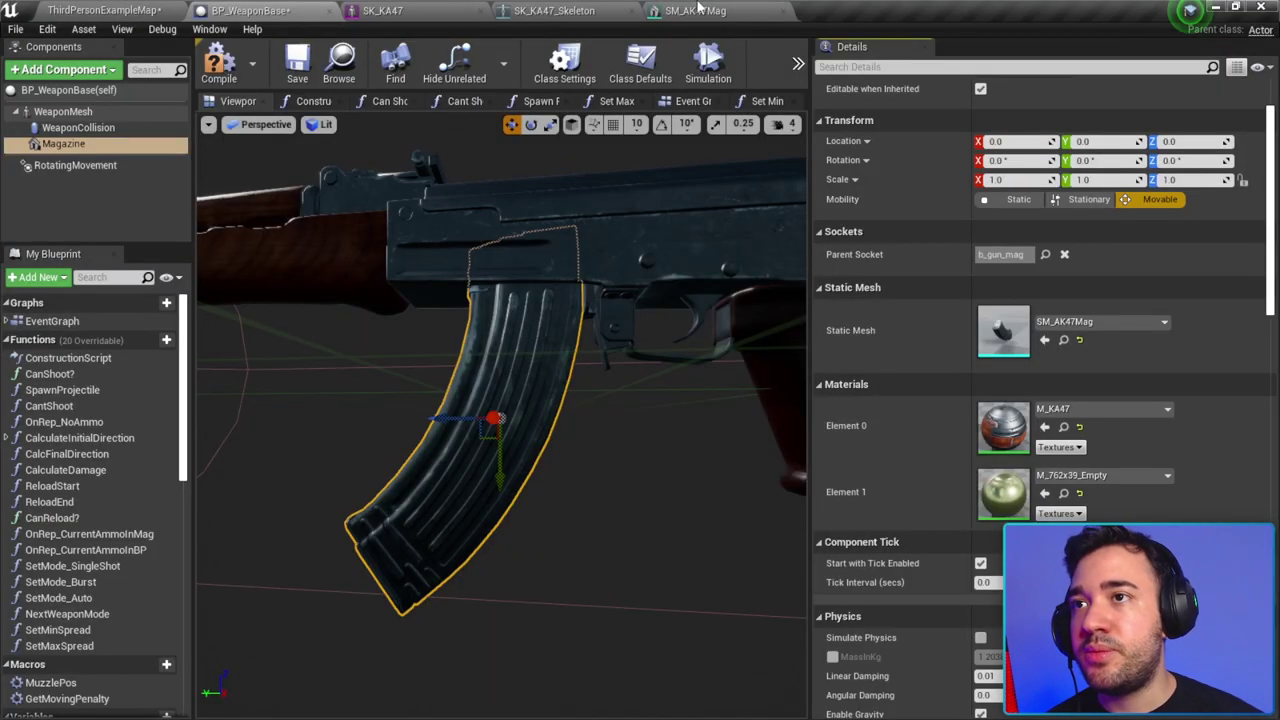
Step: Reimport SM_AK47Mag with the -4.06° tilt and check the magazine's flush fit on the AK-47
{"action": "left_click", "coordinate": [698, 10]}
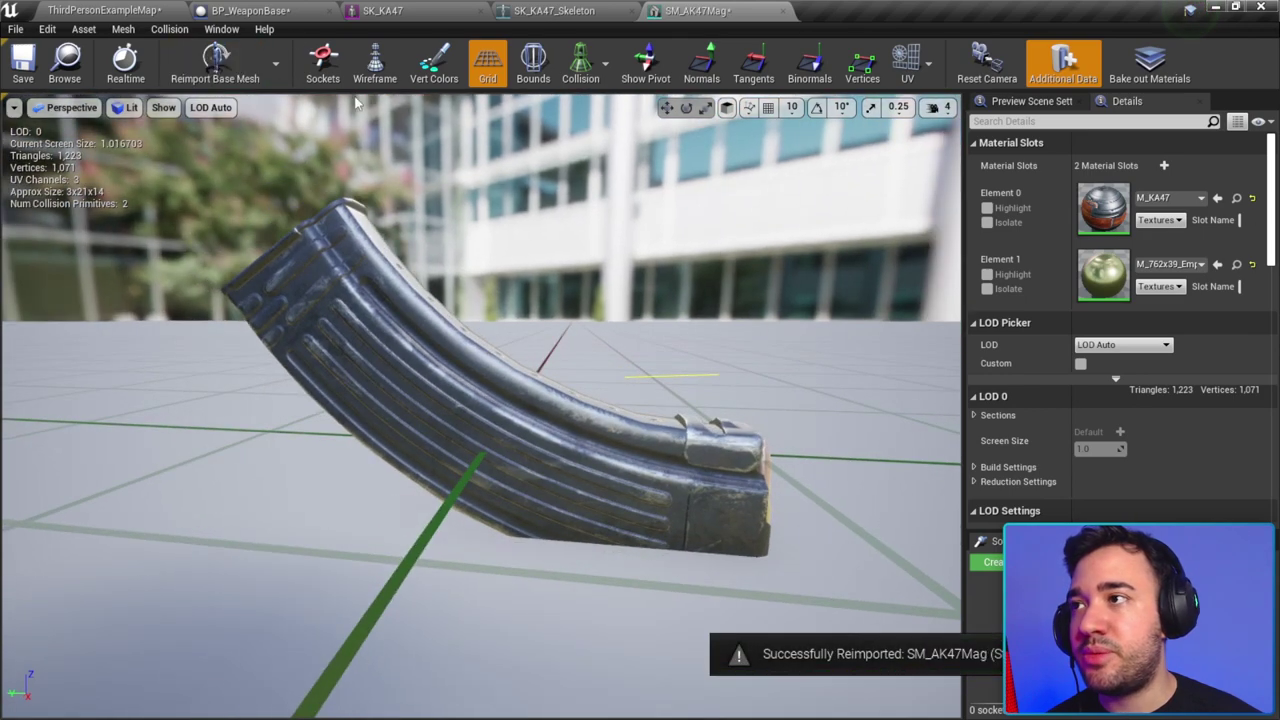
{"action": "left_click", "coordinate": [255, 10]}
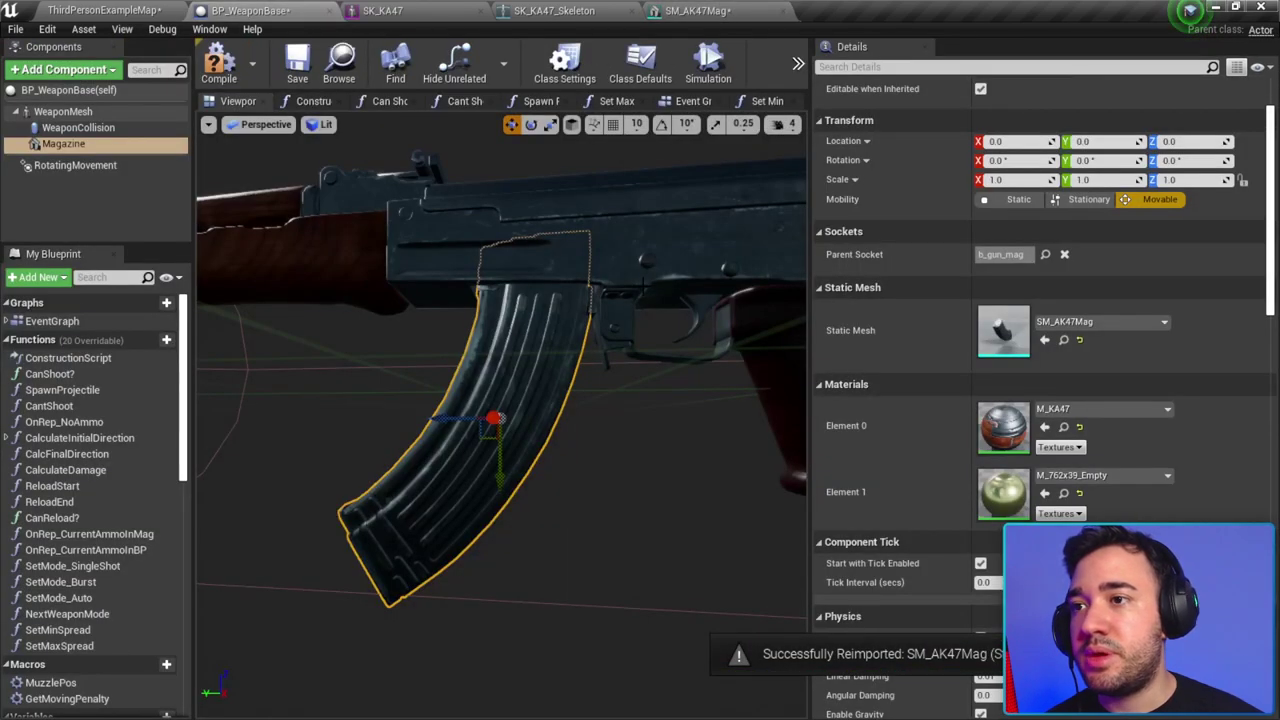
{"action": "right_click_drag", "start_coordinate": [627, 448], "coordinate": [520, 430]}
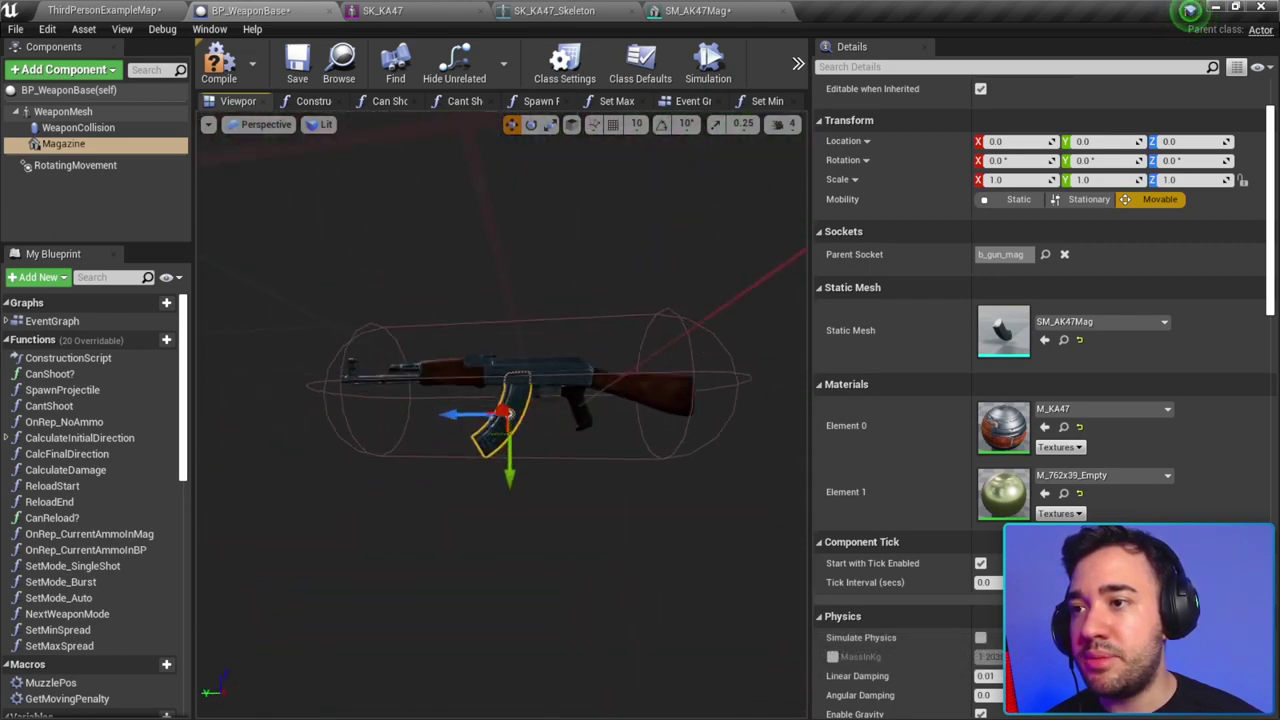
{"action": "right_click_drag", "start_coordinate": [520, 430], "coordinate": [490, 400]}
Step: Select the Magazine component in BP_WeaponBase and frame it in the viewport
{"action": "left_click", "coordinate": [143, 225]}
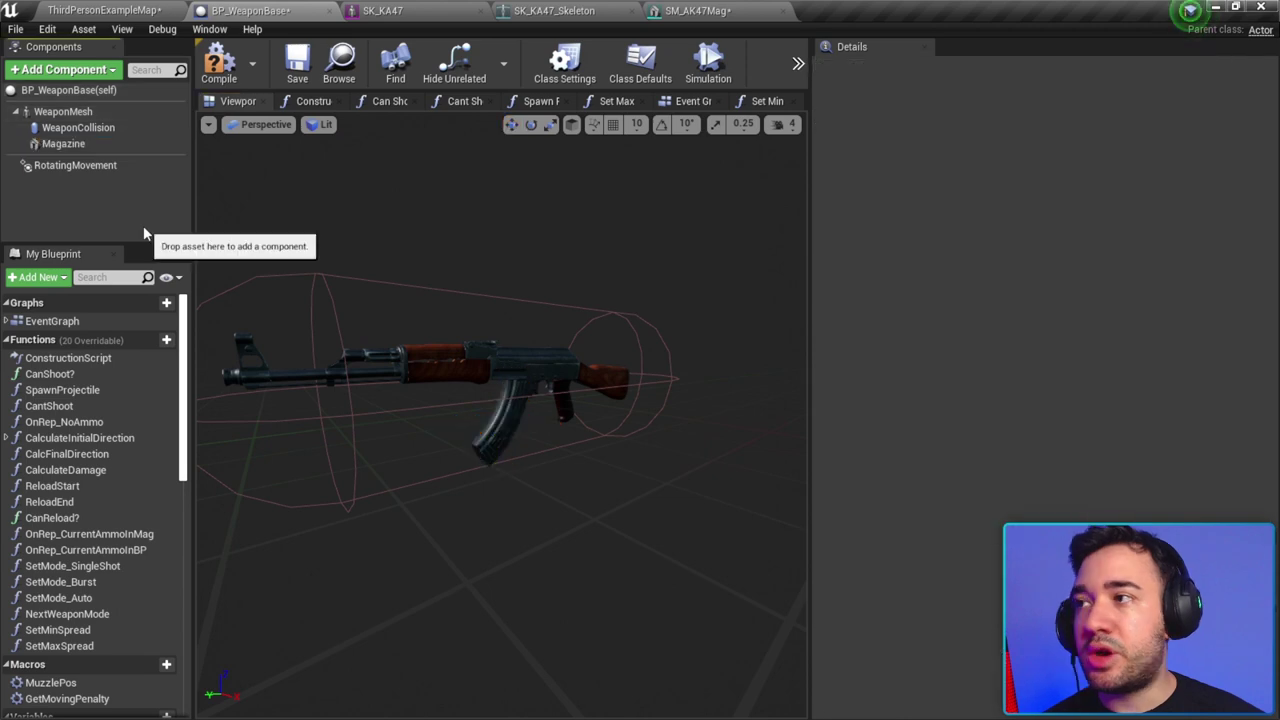
{"action": "left_click", "coordinate": [63, 144]}
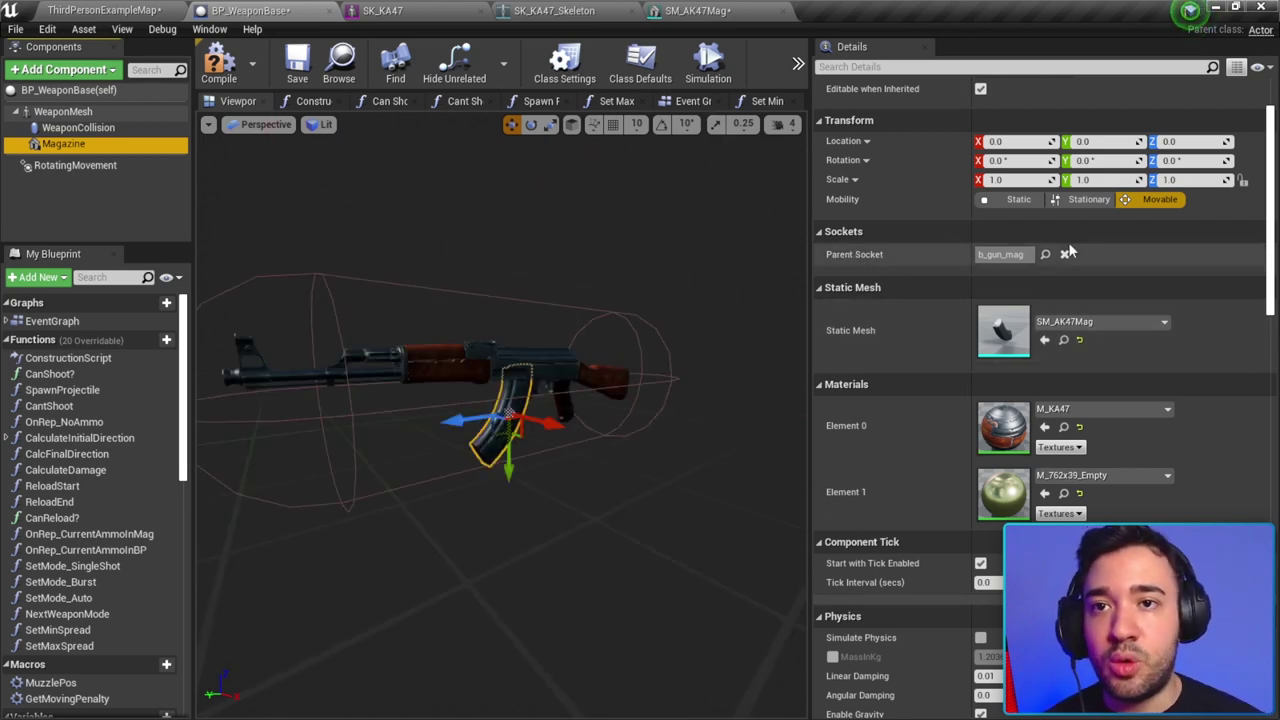
{"action": "left_click", "coordinate": [52, 112]}
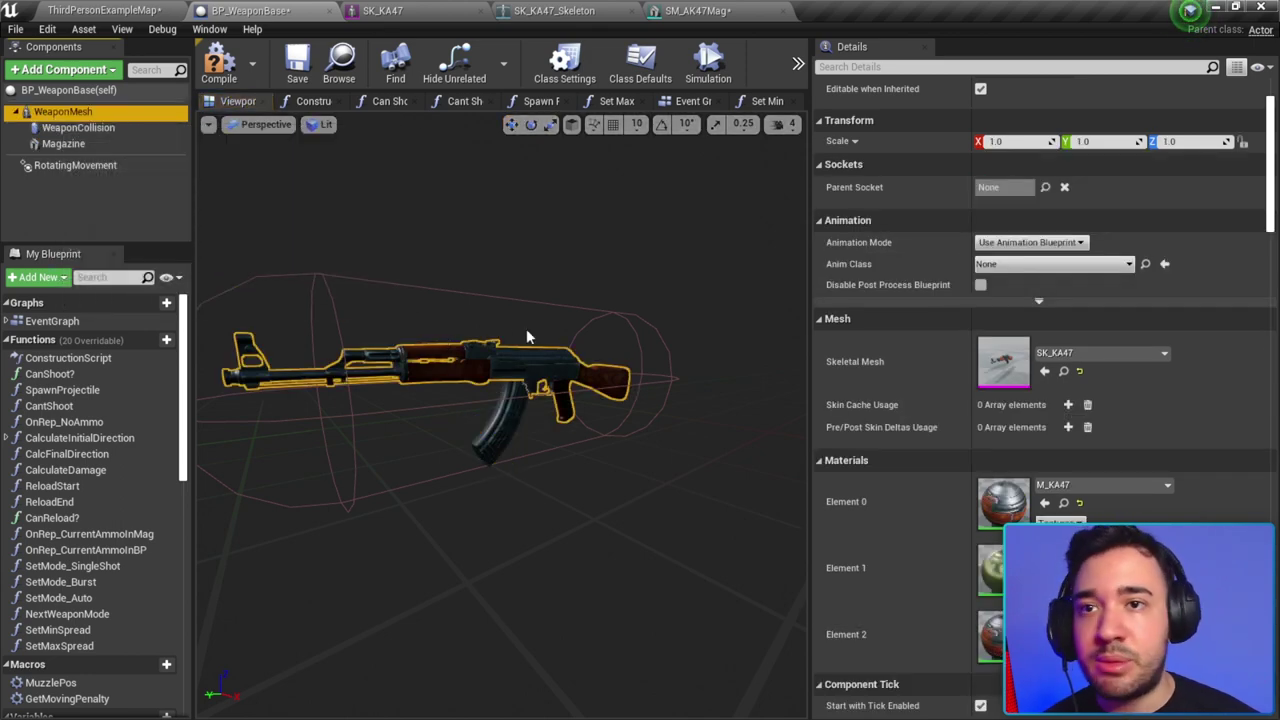
{"action": "left_click", "coordinate": [120, 146]}
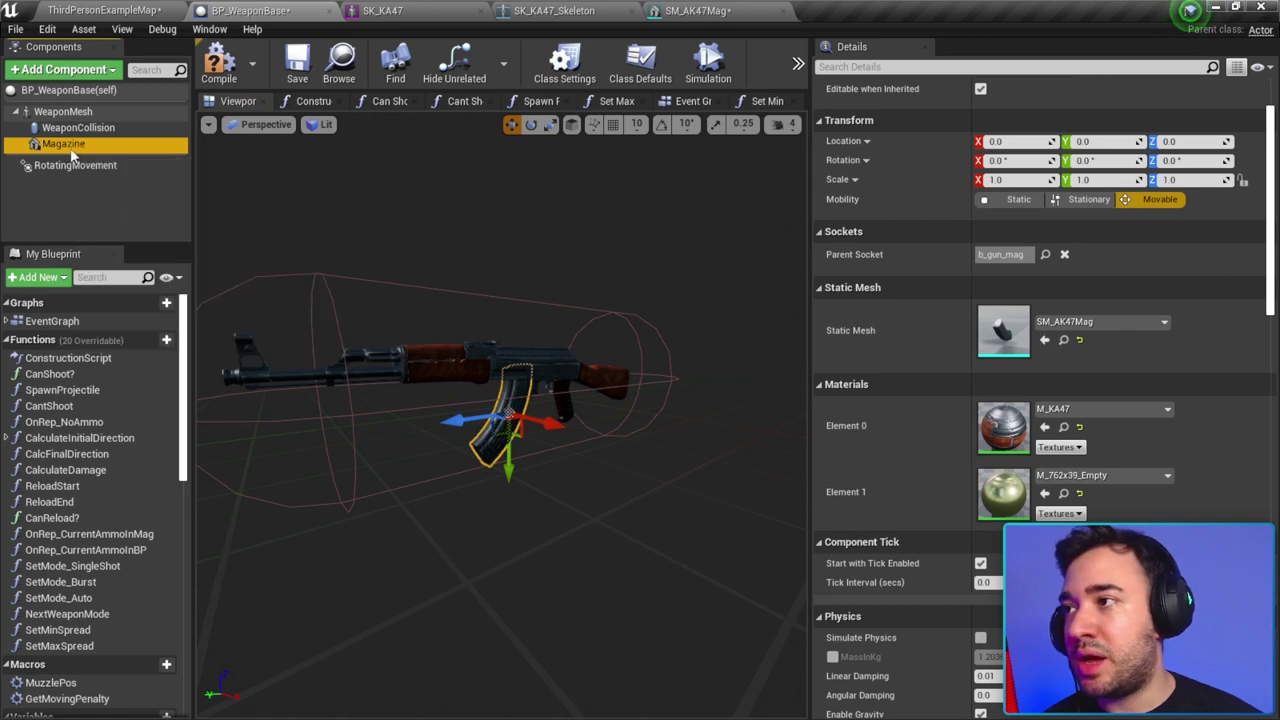
{"action": "left_click_drag", "start_coordinate": [420, 560], "coordinate": [480, 560]}
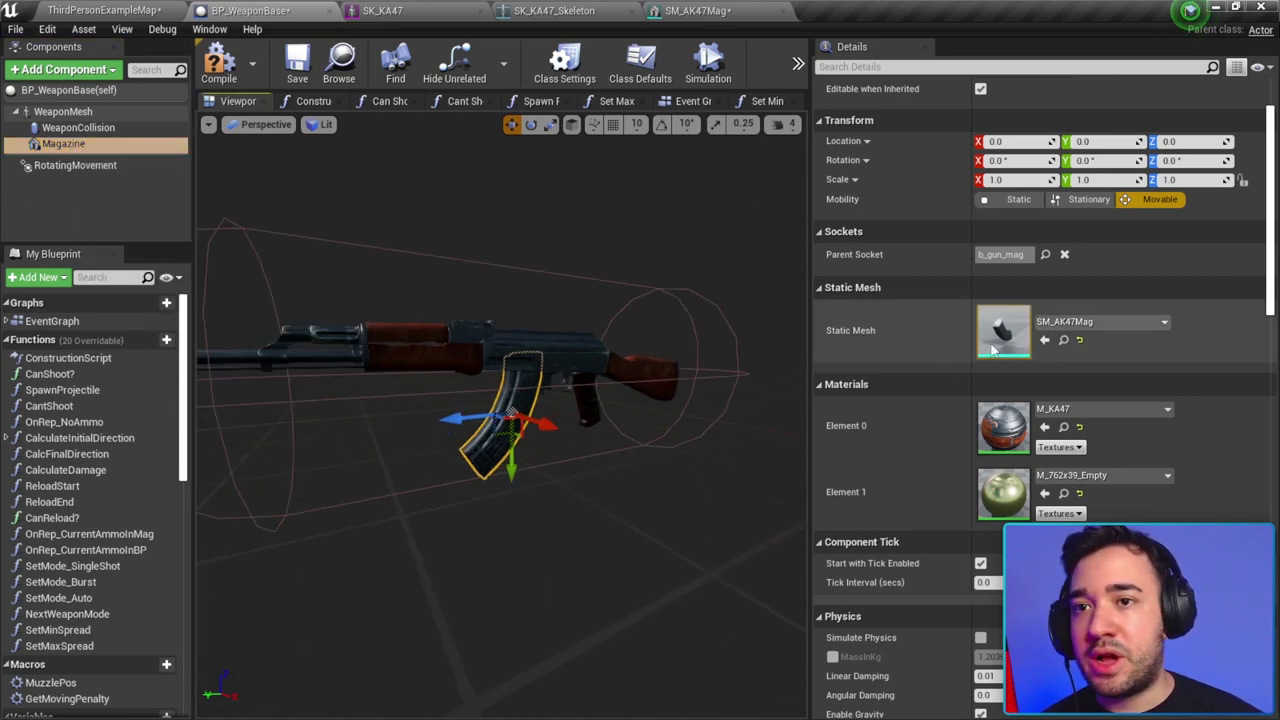
{"action": "key", "text": "f"}
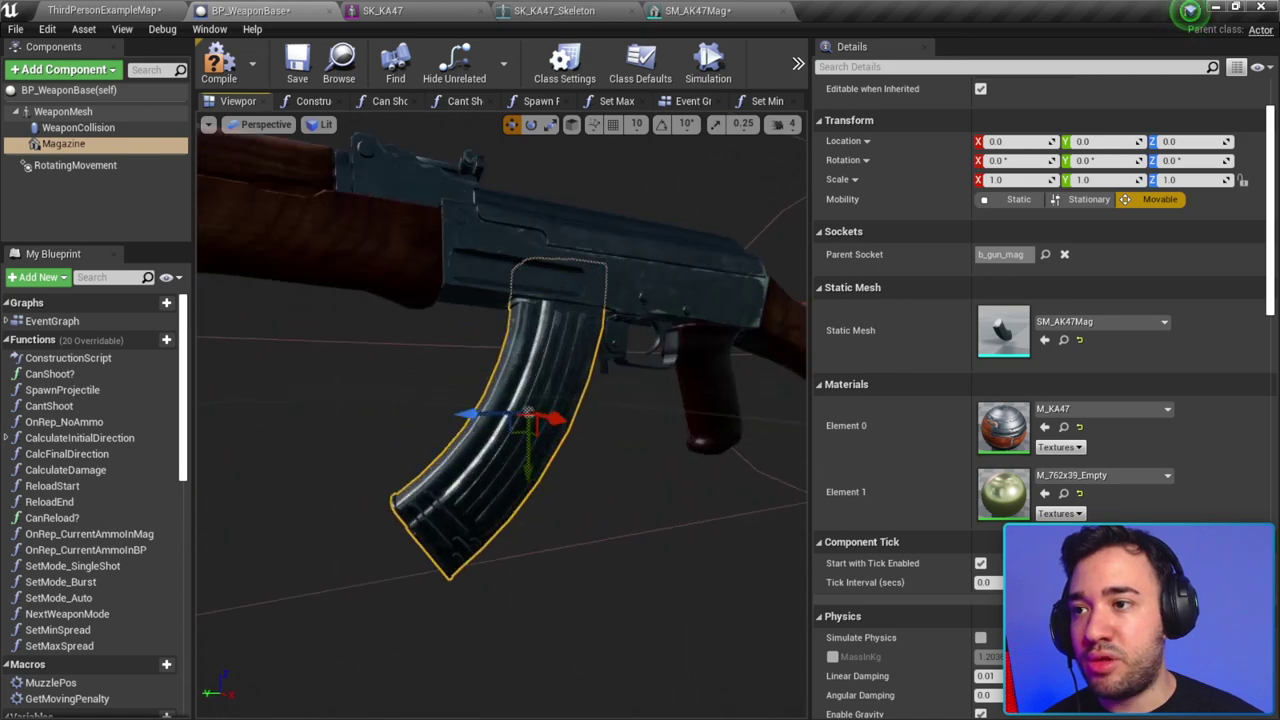
Step: Scroll the Magazine's Details panel down to the Collision section
{"action": "scroll", "coordinate": [503, 297], "scroll_direction": "down", "scroll_amount": 5}
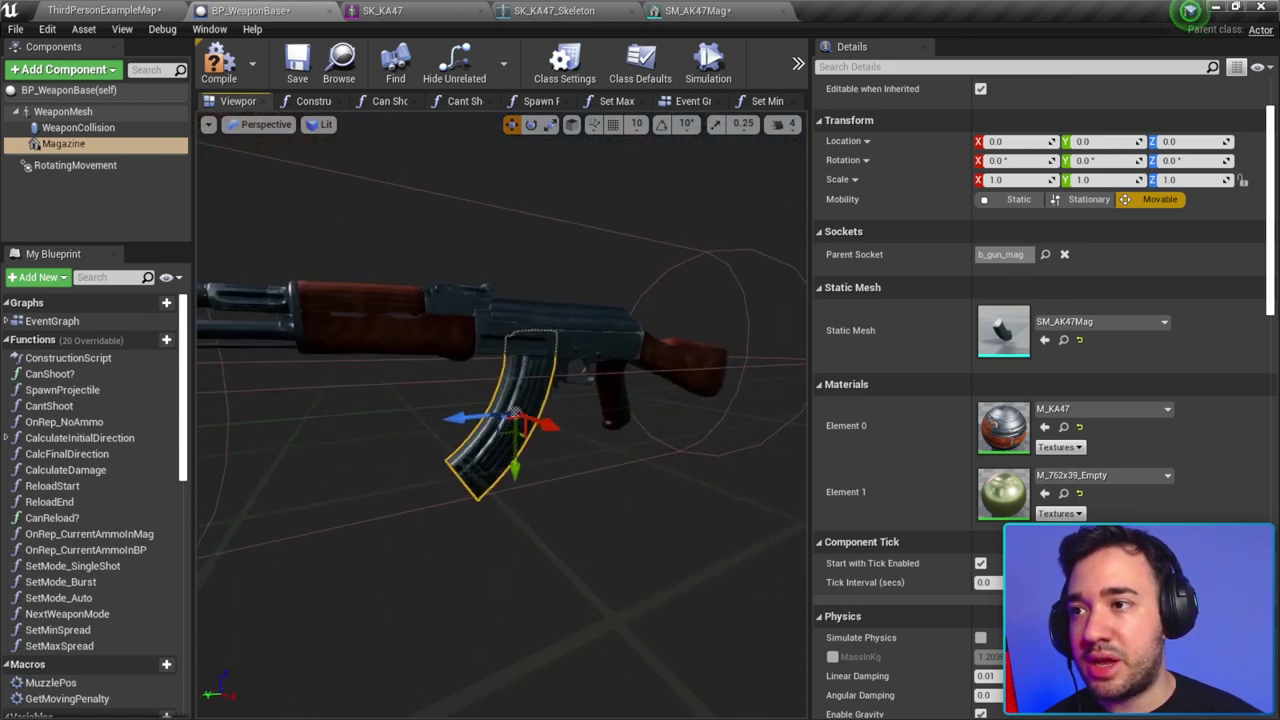
{"action": "left_click_drag", "start_coordinate": [503, 297], "coordinate": [560, 300], "text": "alt"}
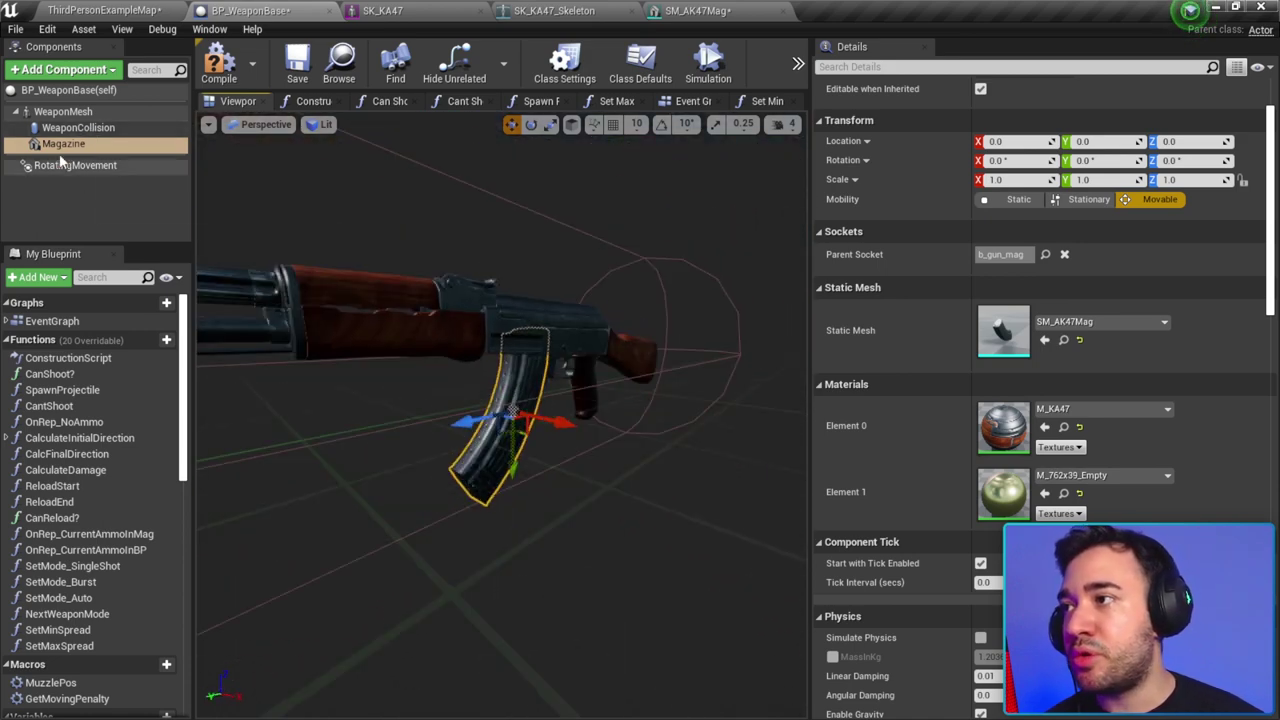
{"action": "scroll", "coordinate": [893, 398], "scroll_direction": "down", "scroll_amount": 3}
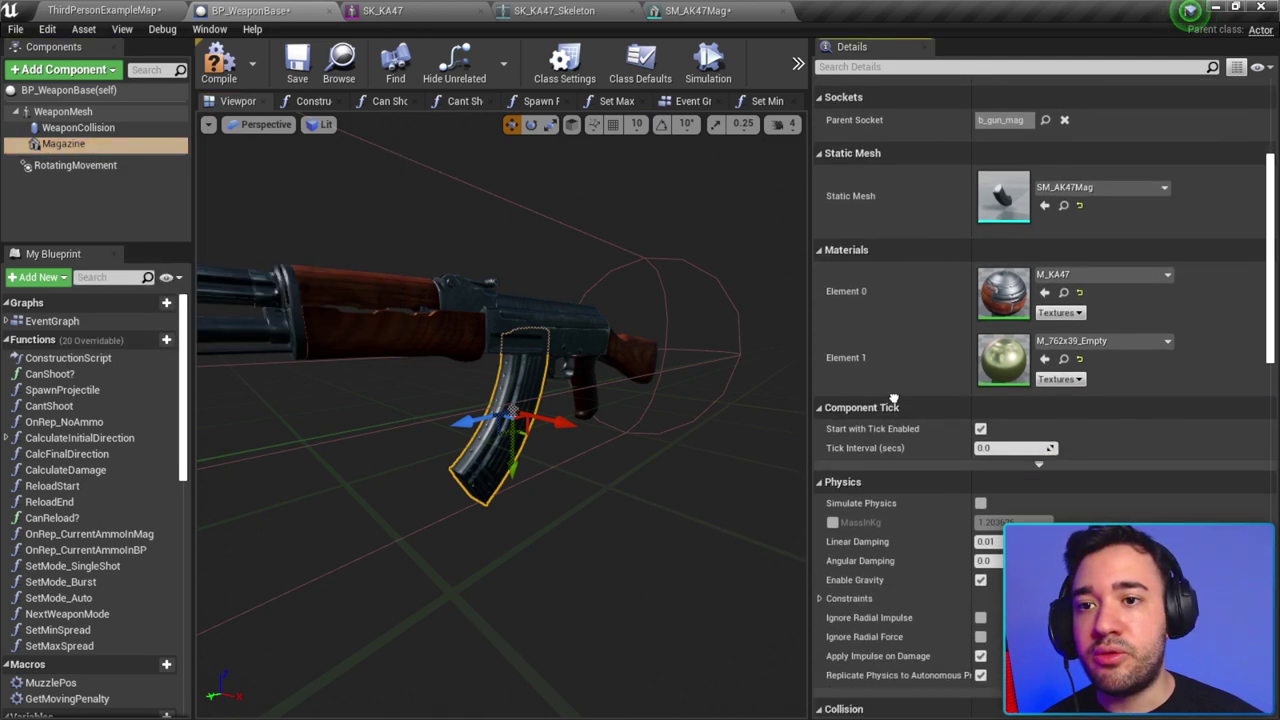
{"action": "scroll", "coordinate": [900, 395], "scroll_direction": "down", "scroll_amount": 2}
{"action": "scroll", "coordinate": [921, 388], "scroll_direction": "down", "scroll_amount": 4}
{"action": "scroll", "coordinate": [921, 376], "scroll_direction": "up", "scroll_amount": 1}
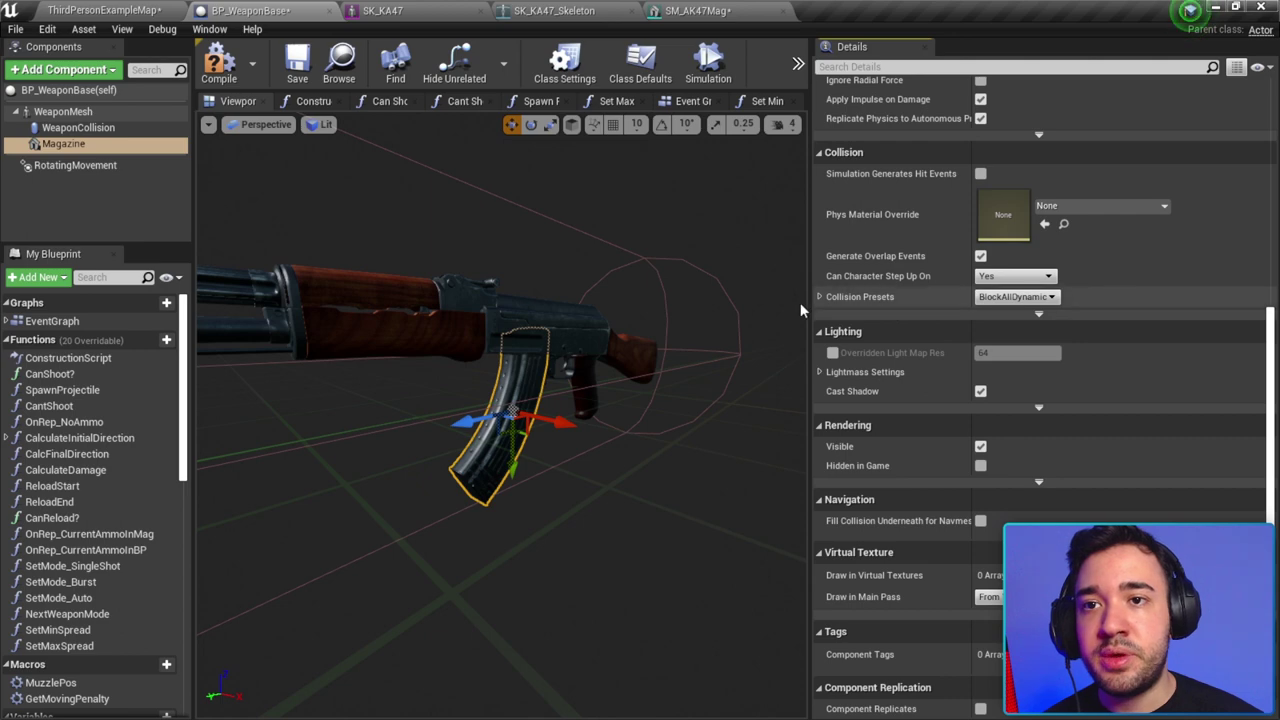
Step: Change the Magazine's Collision Presets from BlockAllDynamic to NoCollision
{"action": "left_click", "coordinate": [992, 298]}
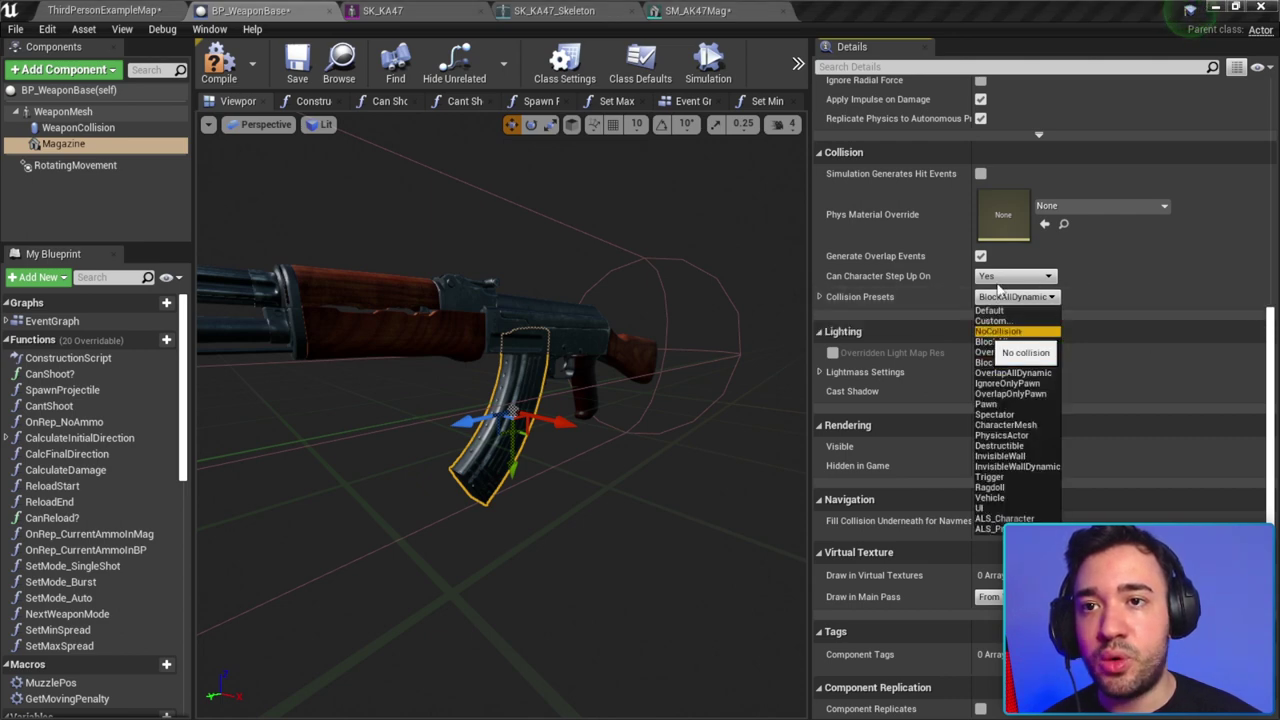
{"action": "left_click", "coordinate": [998, 331]}
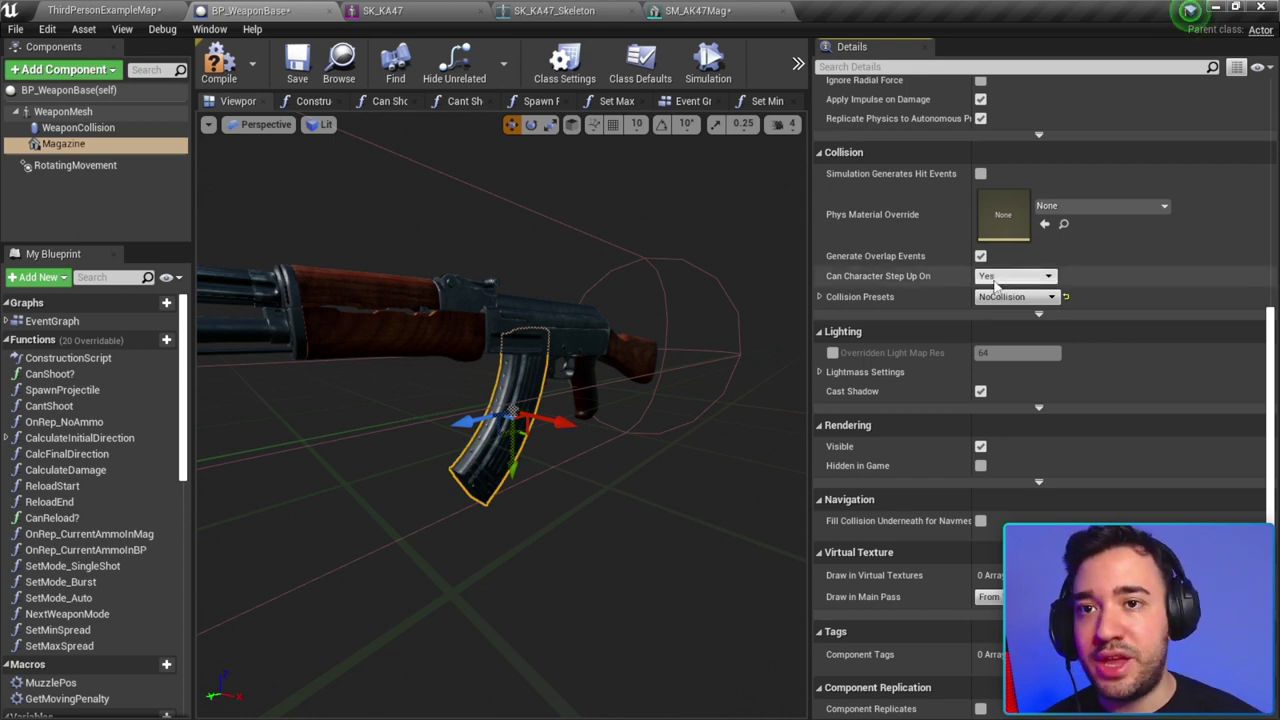
{"action": "left_click_drag", "start_coordinate": [600, 420], "coordinate": [300, 380], "text": "alt"}
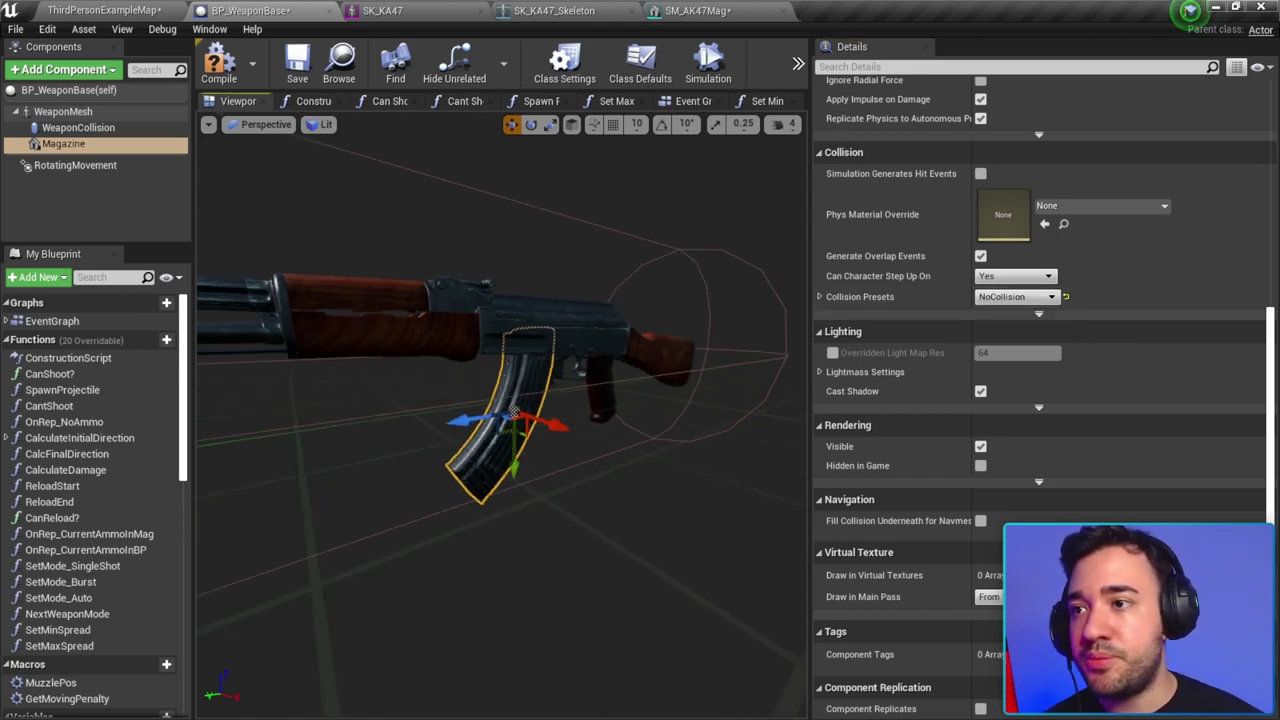
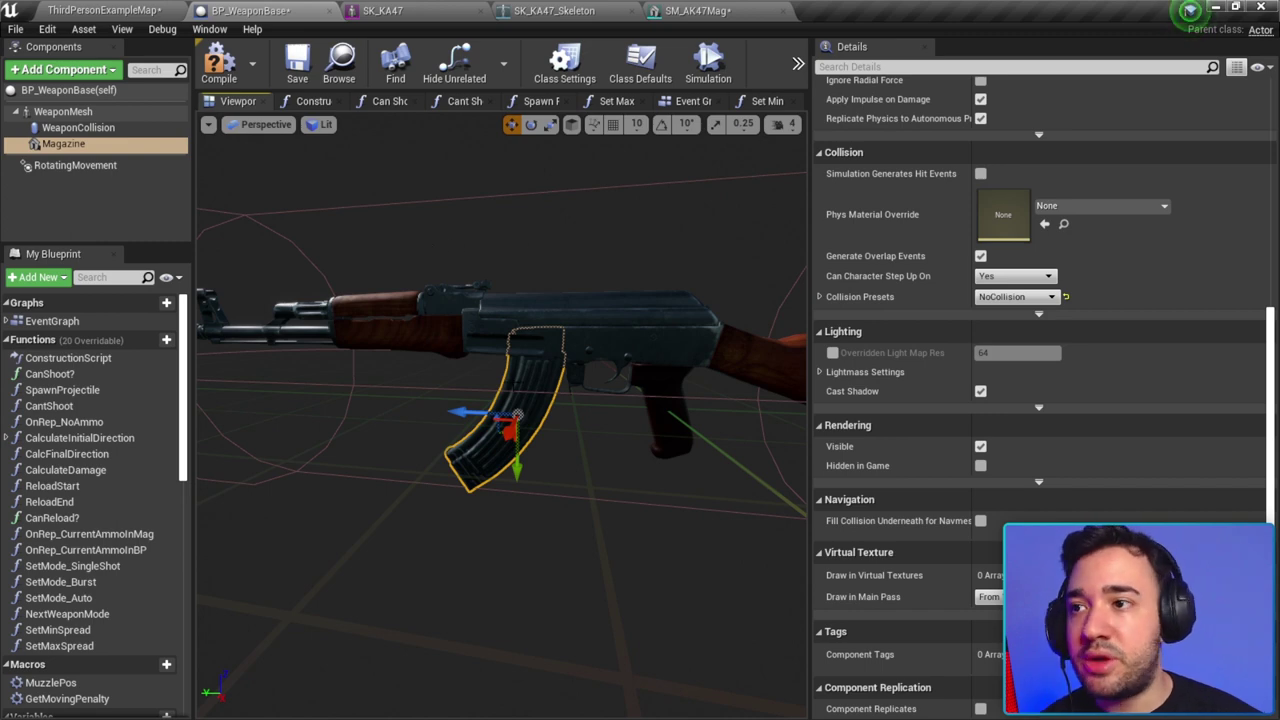
Step: Compile and save BP_WeaponBase with the magazine positioned on the AK47
{"action": "left_click_drag", "start_coordinate": [423, 217], "coordinate": [494, 243]}
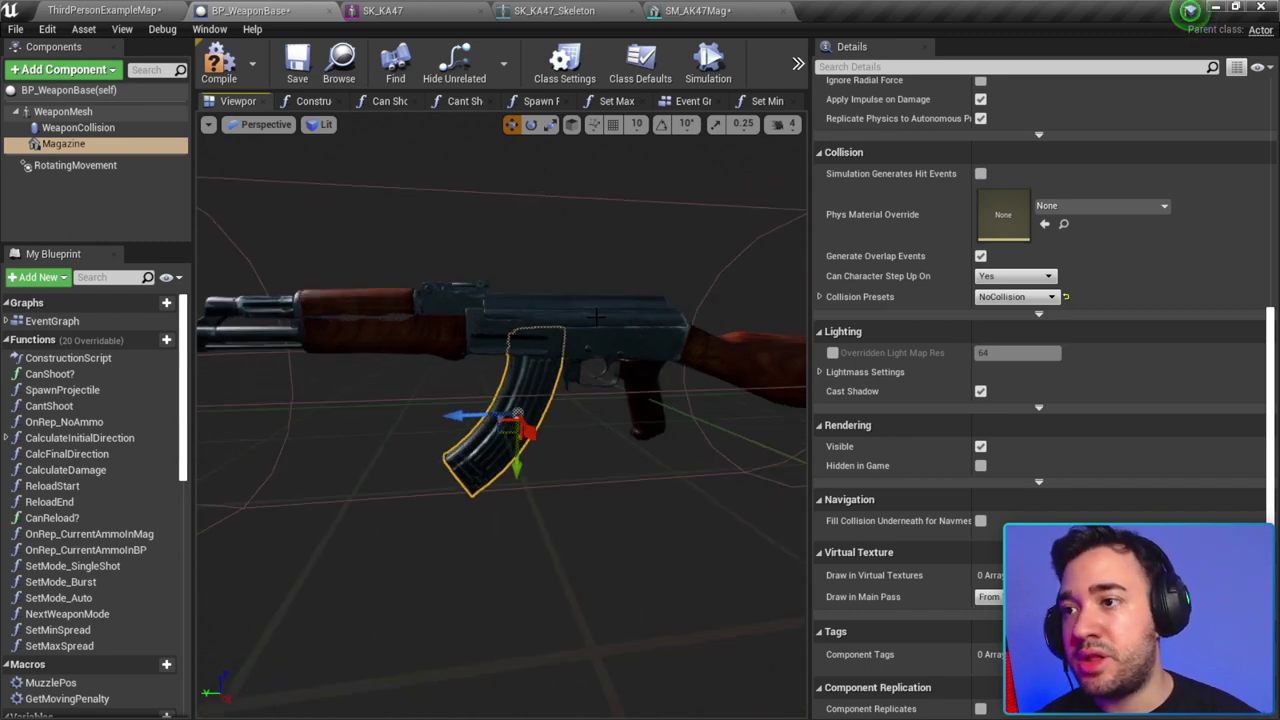
{"action": "left_click_drag", "start_coordinate": [596, 318], "coordinate": [549, 308]}
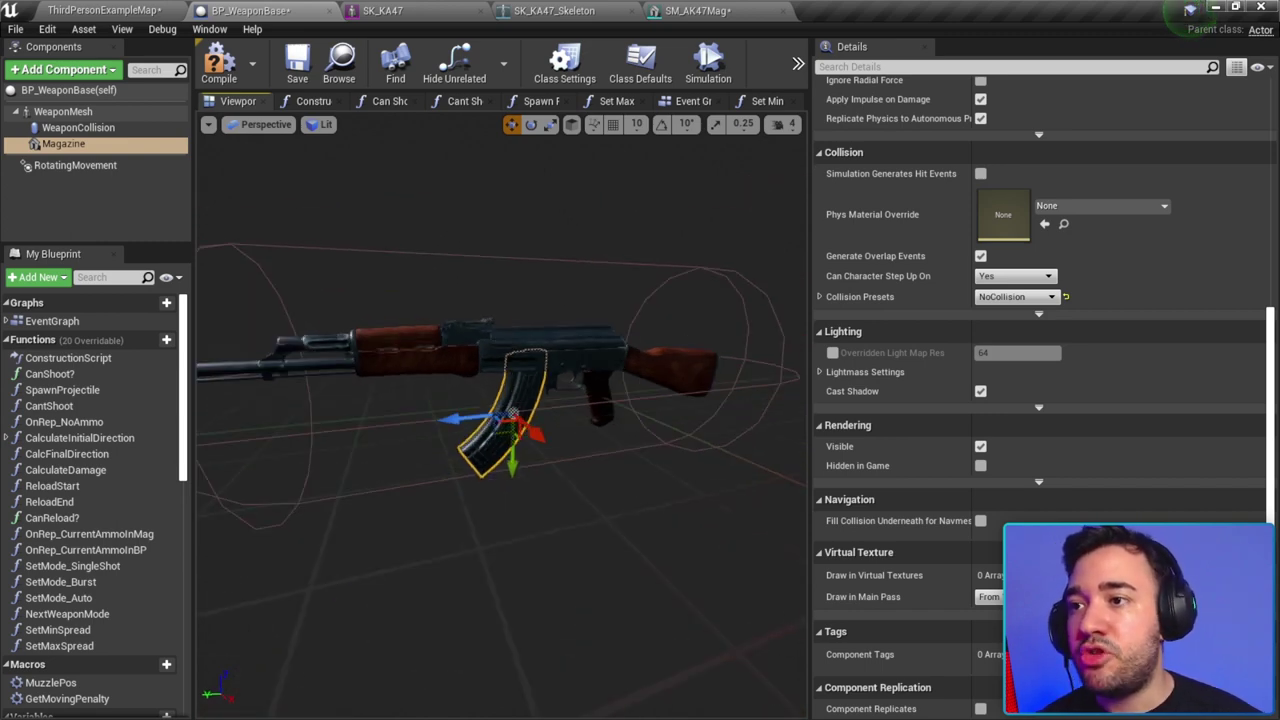
{"action": "left_click", "coordinate": [222, 77]}
{"action": "left_click", "coordinate": [303, 78]}
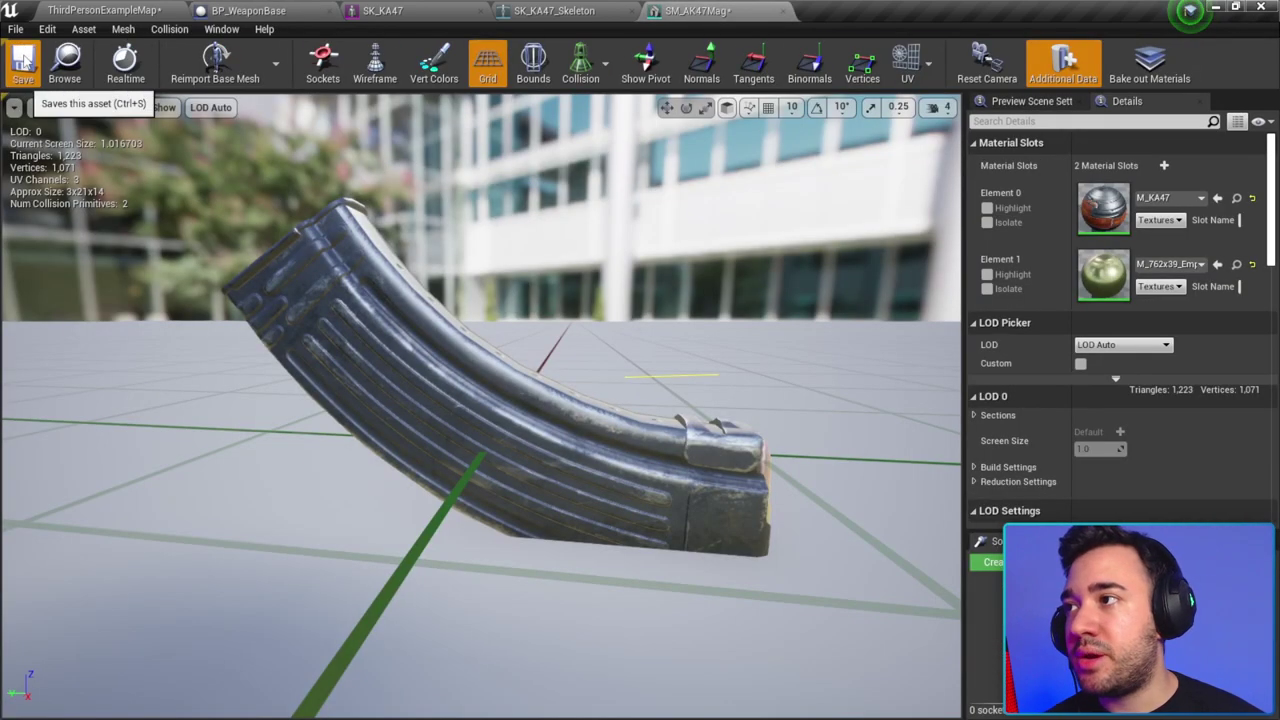
Step: Save SM_AK47Mag and display the magazine's simple collision shapes
{"action": "left_click", "coordinate": [22, 62]}
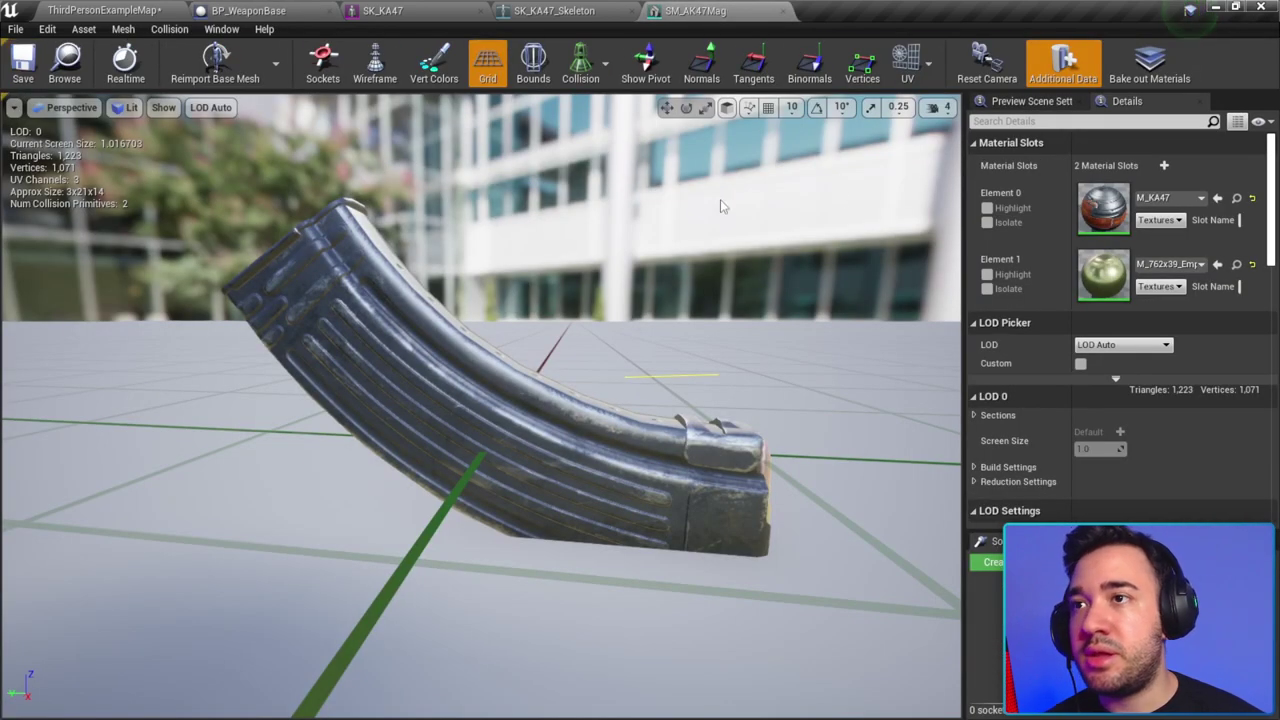
{"action": "left_click_drag", "start_coordinate": [665, 232], "coordinate": [637, 217]}
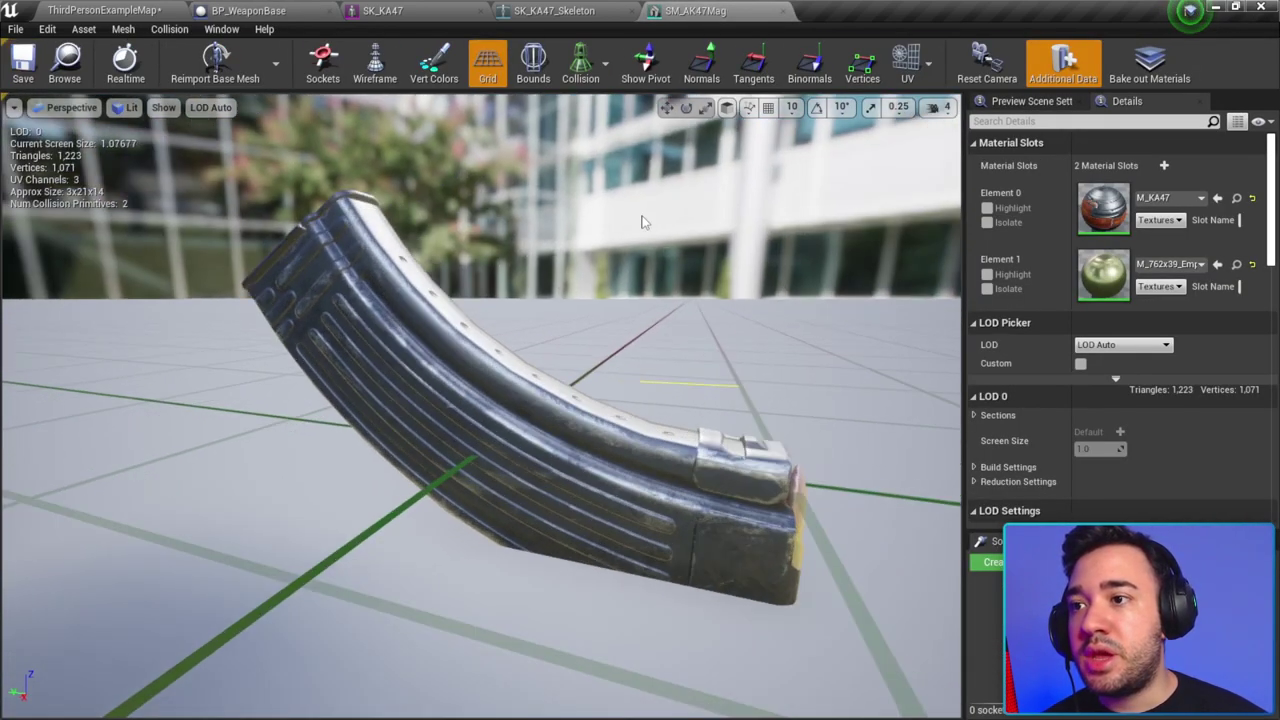
{"action": "left_click", "coordinate": [605, 64]}
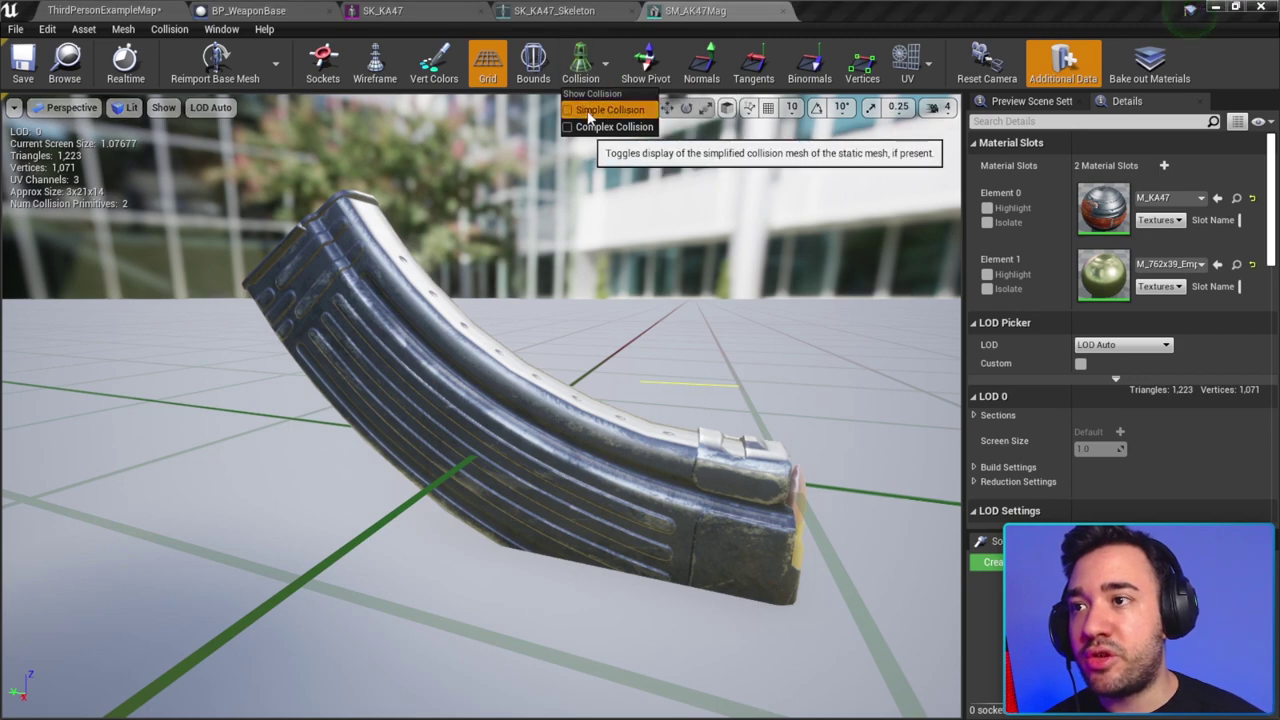
{"action": "left_click", "coordinate": [587, 110]}
{"action": "mouse_move", "coordinate": [590, 240]}
{"action": "left_mouse_down"}
{"action": "mouse_move", "coordinate": [601, 265]}
{"action": "mouse_move", "coordinate": [557, 267]}
{"action": "left_mouse_up"}
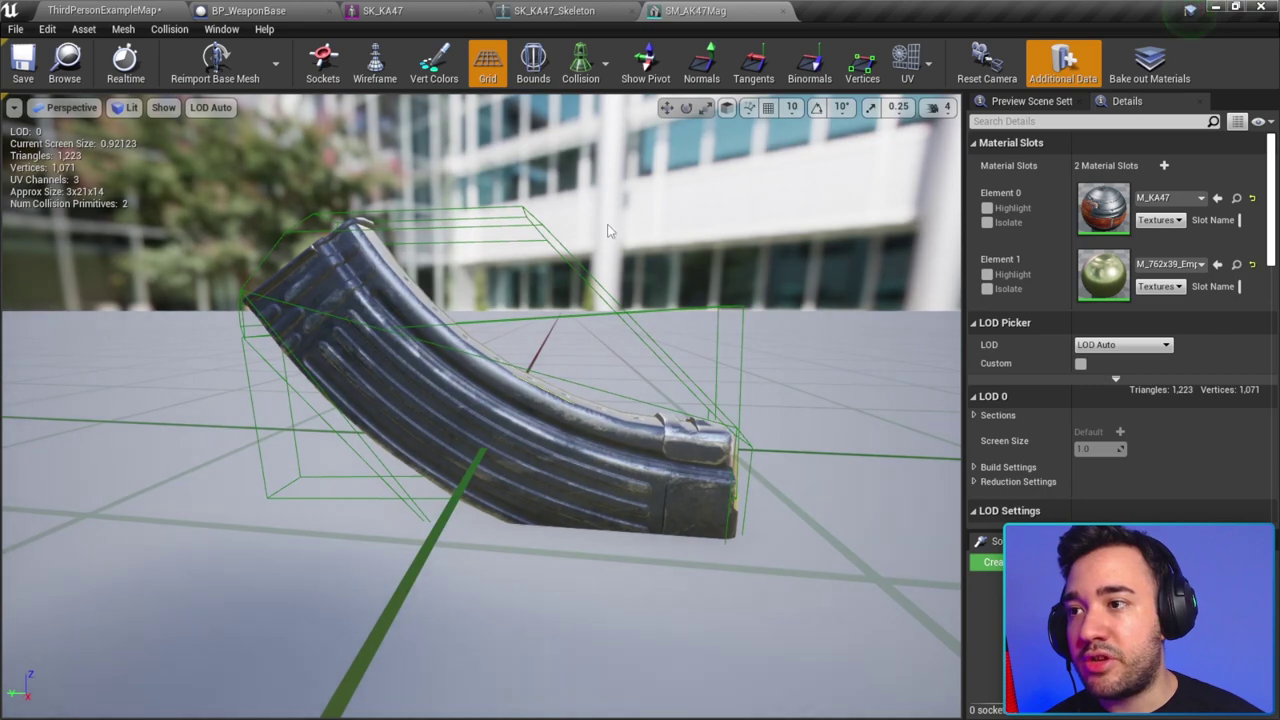
{"action": "left_click_drag", "start_coordinate": [607, 231], "coordinate": [352, 169]}
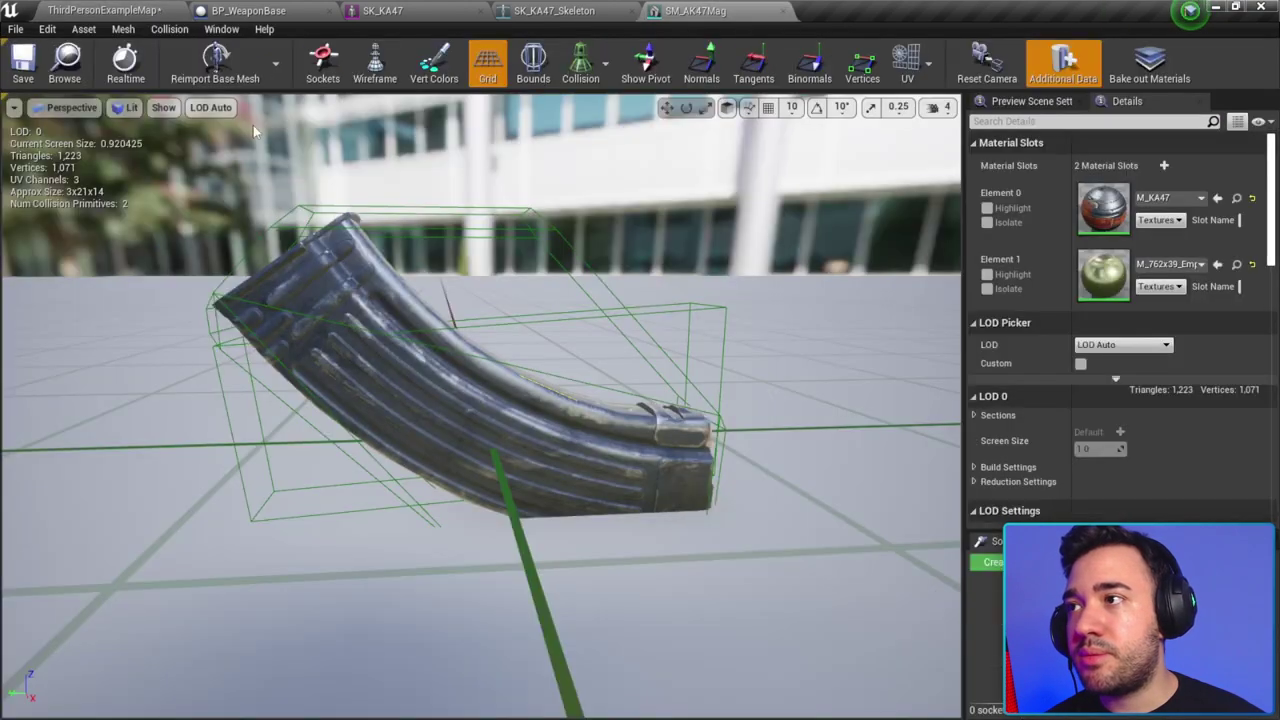
Step: Replace the magazine's existing collision boxes with a single 10DOP-X hull
{"action": "left_click", "coordinate": [169, 29]}
{"action": "left_click", "coordinate": [194, 204]}
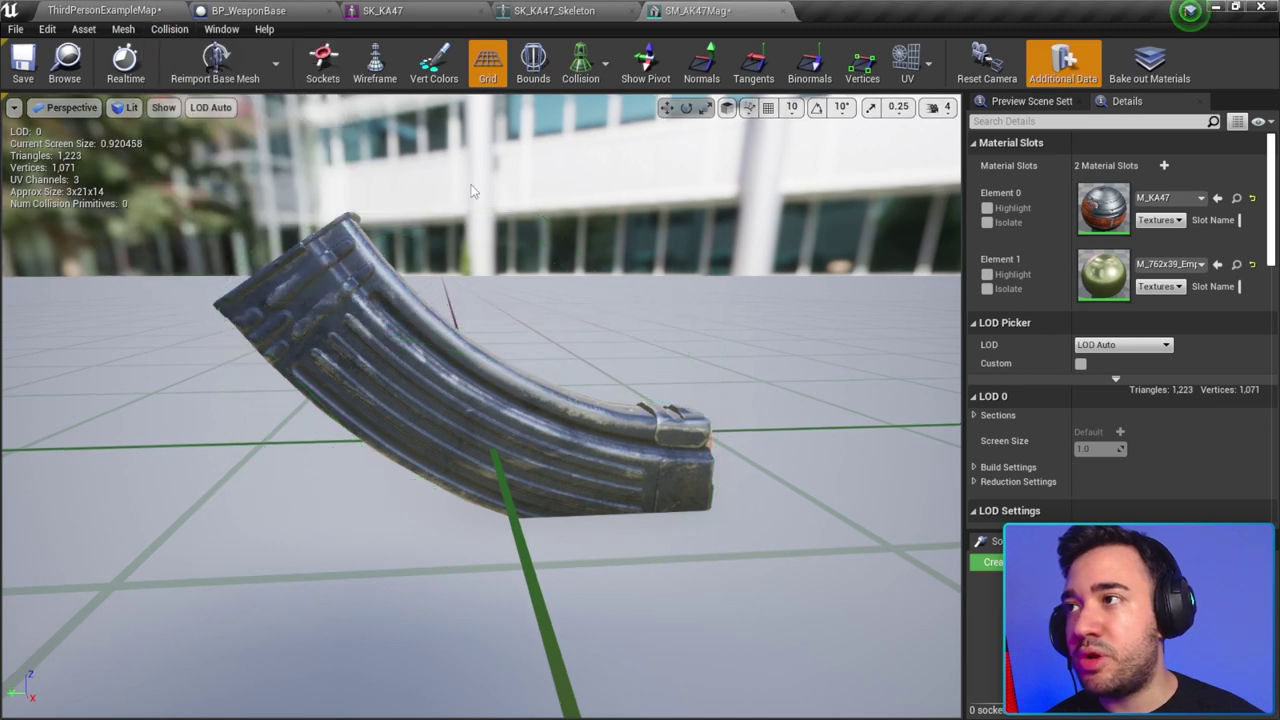
{"action": "left_click", "coordinate": [169, 29]}
{"action": "left_click", "coordinate": [190, 97]}
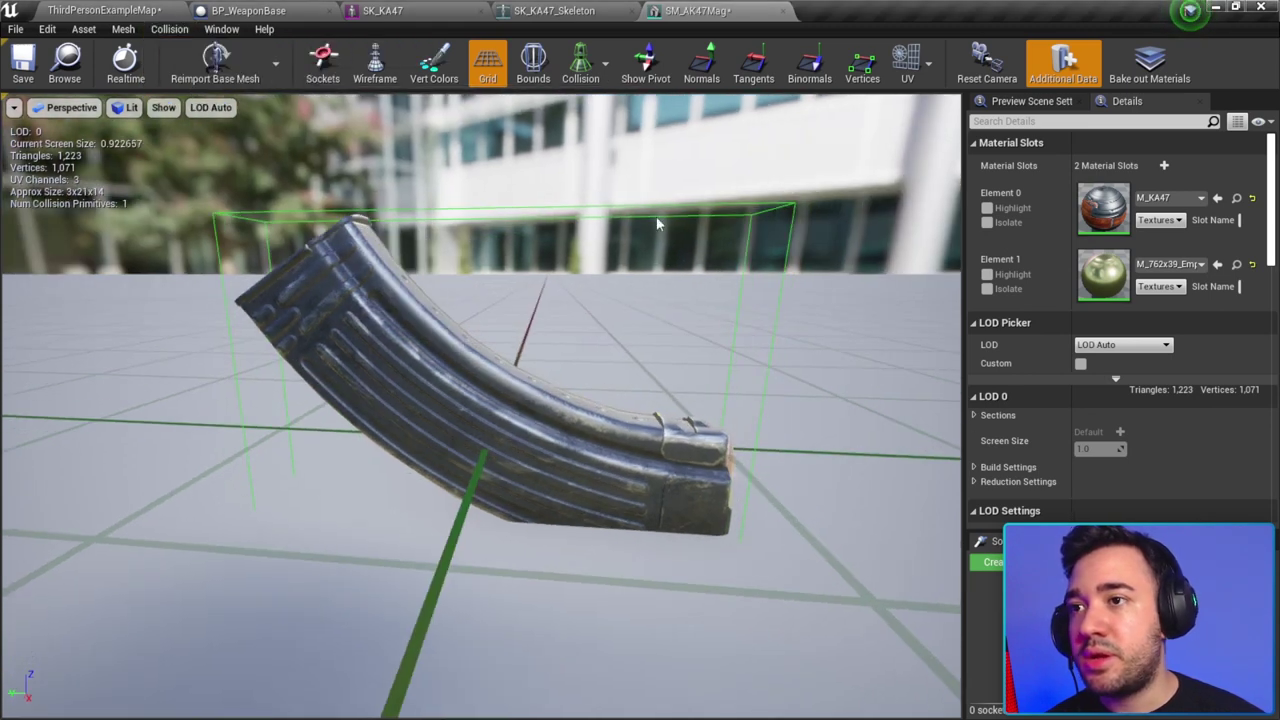
Step: Rotate the 10DOP-X hull to fit the magazine and close the mesh editor
{"action": "key", "text": "e"}
{"action": "mouse_move", "coordinate": [548, 322]}
{"action": "left_mouse_down"}
{"action": "mouse_move", "coordinate": [537, 305]}
{"action": "mouse_move", "coordinate": [495, 360]}
{"action": "mouse_move", "coordinate": [545, 378]}
{"action": "left_mouse_up"}
{"action": "key", "text": "r"}
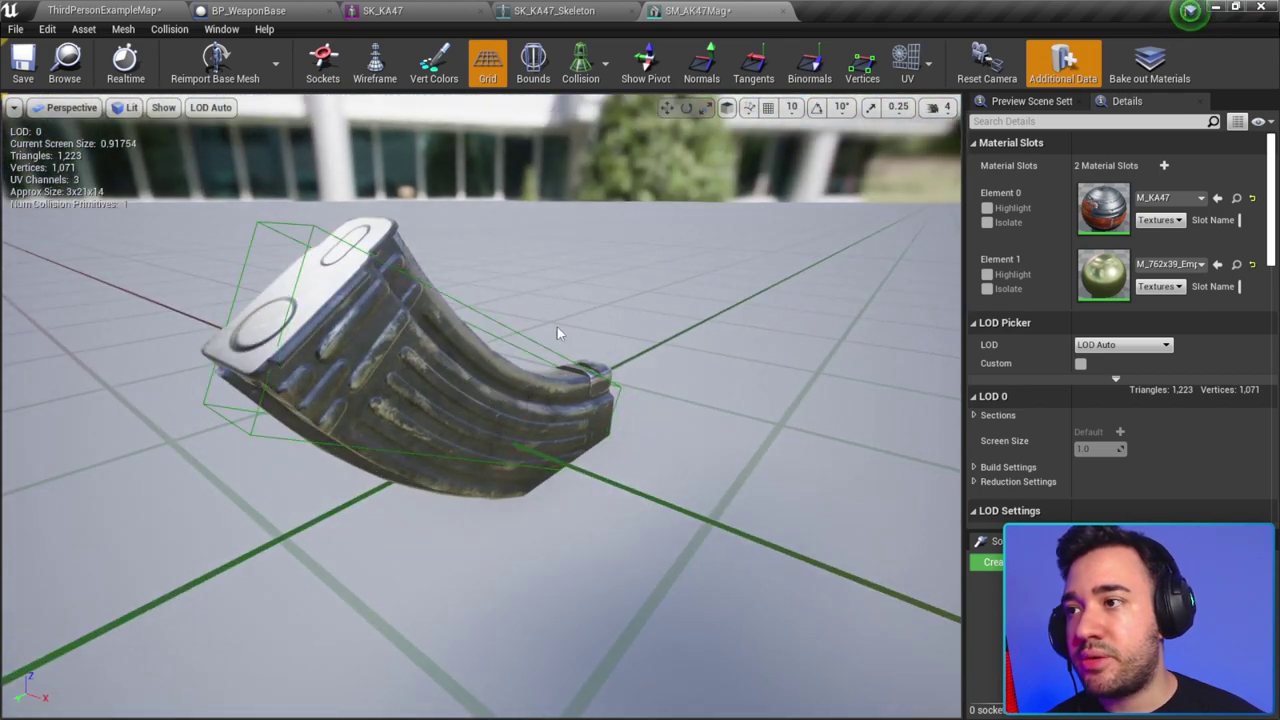
{"action": "mouse_move", "coordinate": [557, 327]}
{"action": "left_mouse_down"}
{"action": "mouse_move", "coordinate": [551, 340]}
{"action": "mouse_move", "coordinate": [522, 330]}
{"action": "left_mouse_up"}
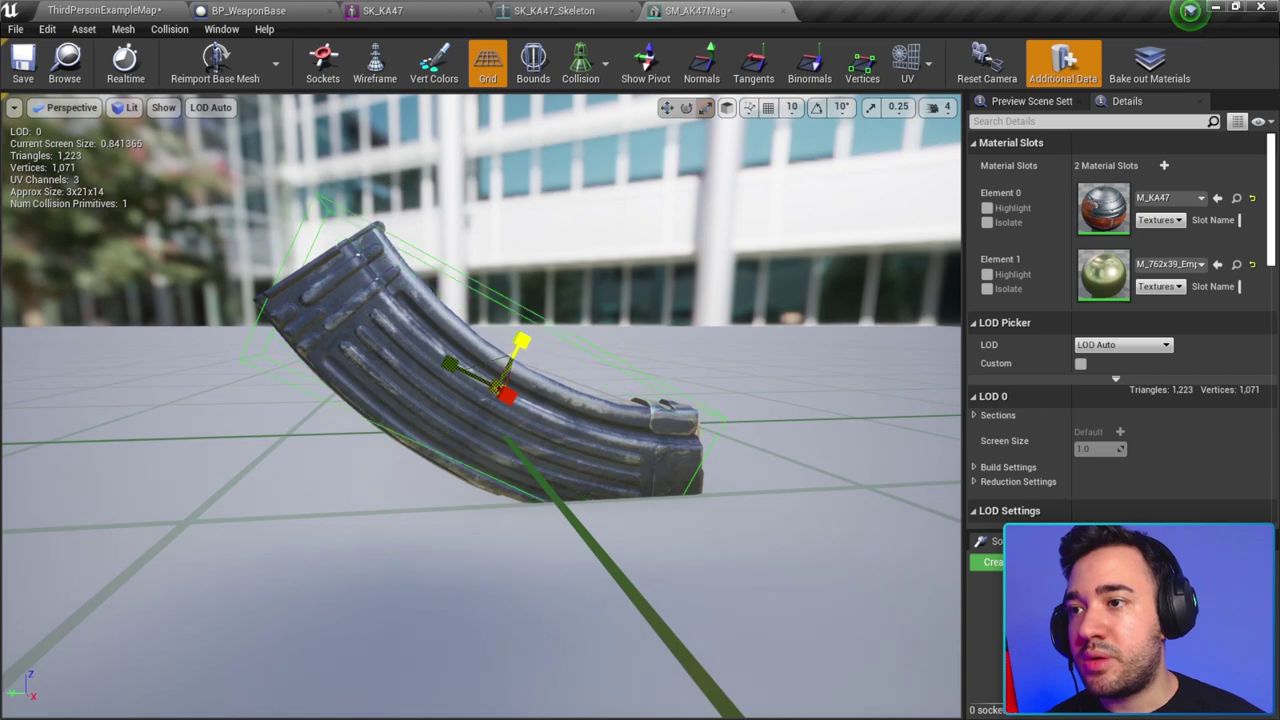
{"action": "key", "text": "e"}
{"action": "key", "text": "w"}
{"action": "mouse_move", "coordinate": [500, 400]}
{"action": "left_mouse_down"}
{"action": "mouse_move", "coordinate": [560, 400]}
{"action": "mouse_move", "coordinate": [530, 380]}
{"action": "mouse_move", "coordinate": [530, 430]}
{"action": "left_mouse_up"}
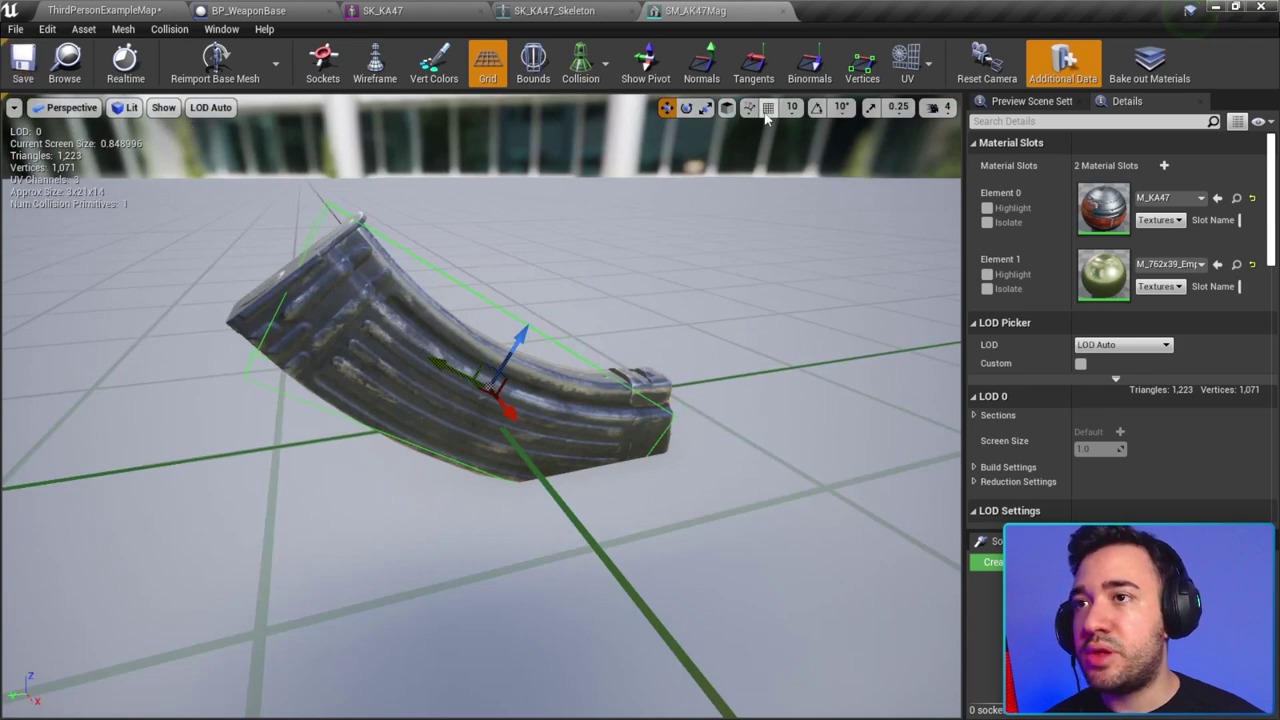
{"action": "left_click", "coordinate": [785, 10]}
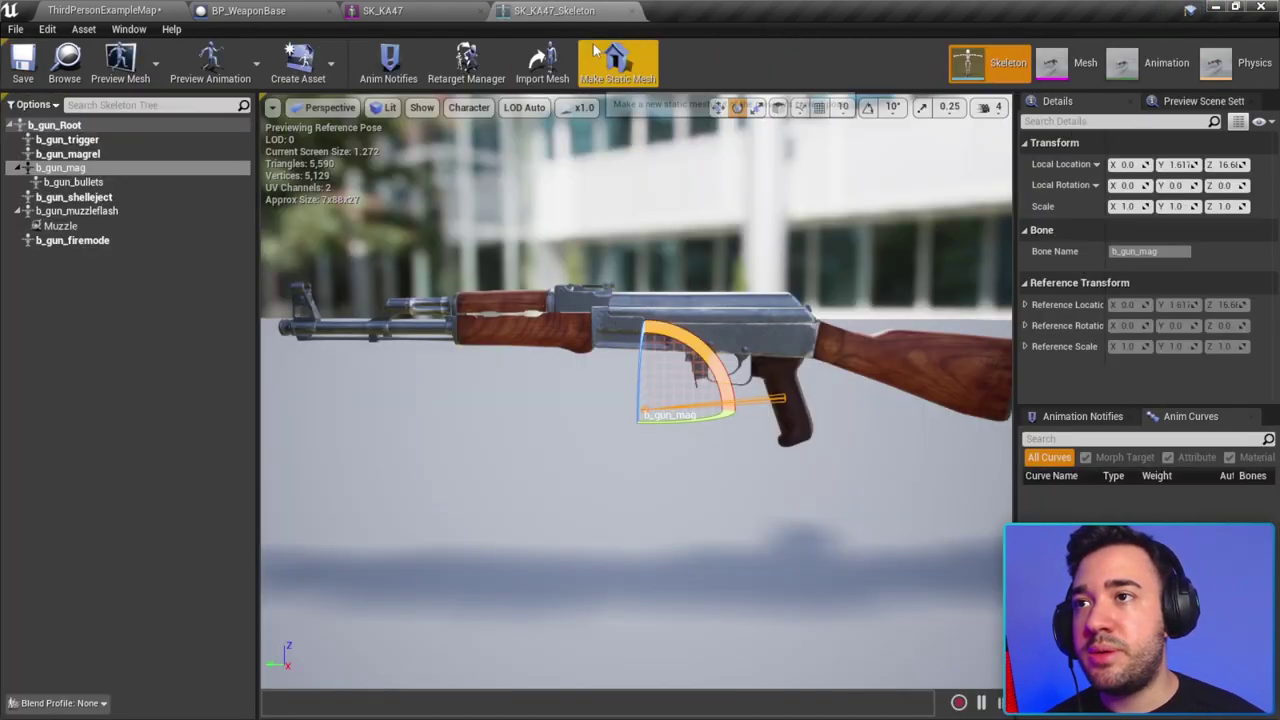
Step: Close the rifle skeleton and mesh editors, then compile and save BP_WeaponBase
{"action": "left_click", "coordinate": [632, 11]}
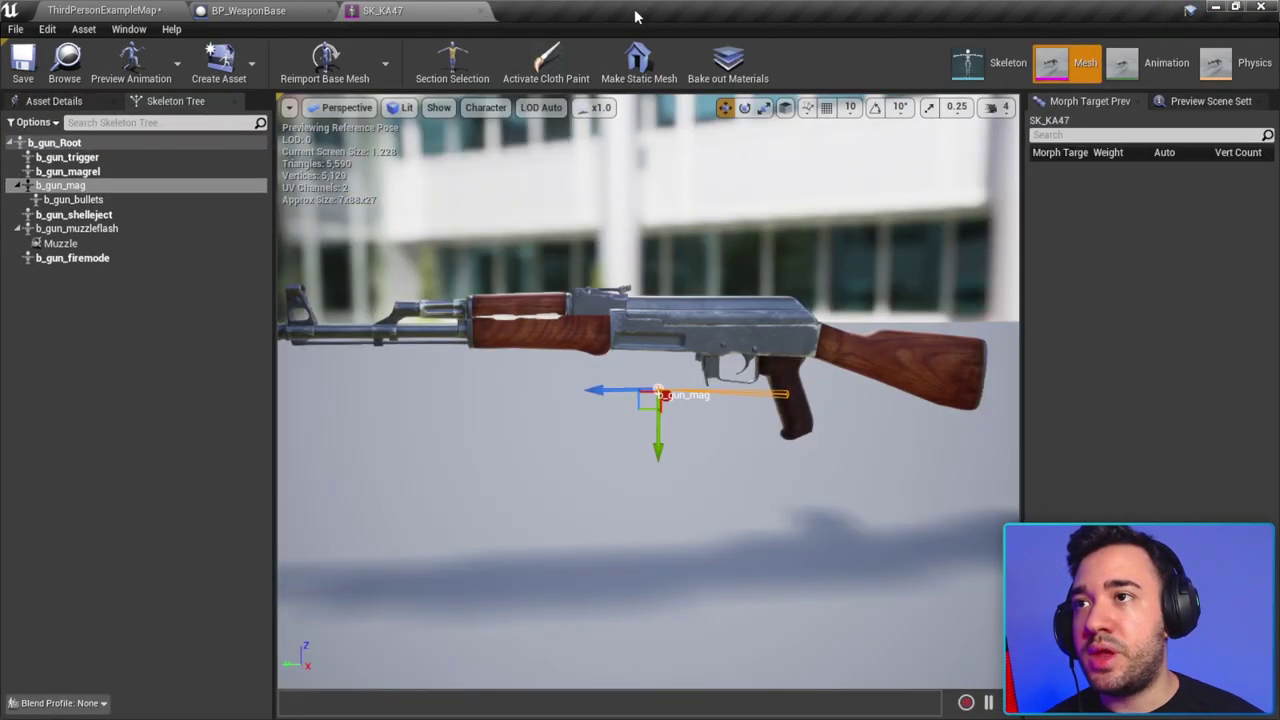
{"action": "left_click", "coordinate": [481, 11]}
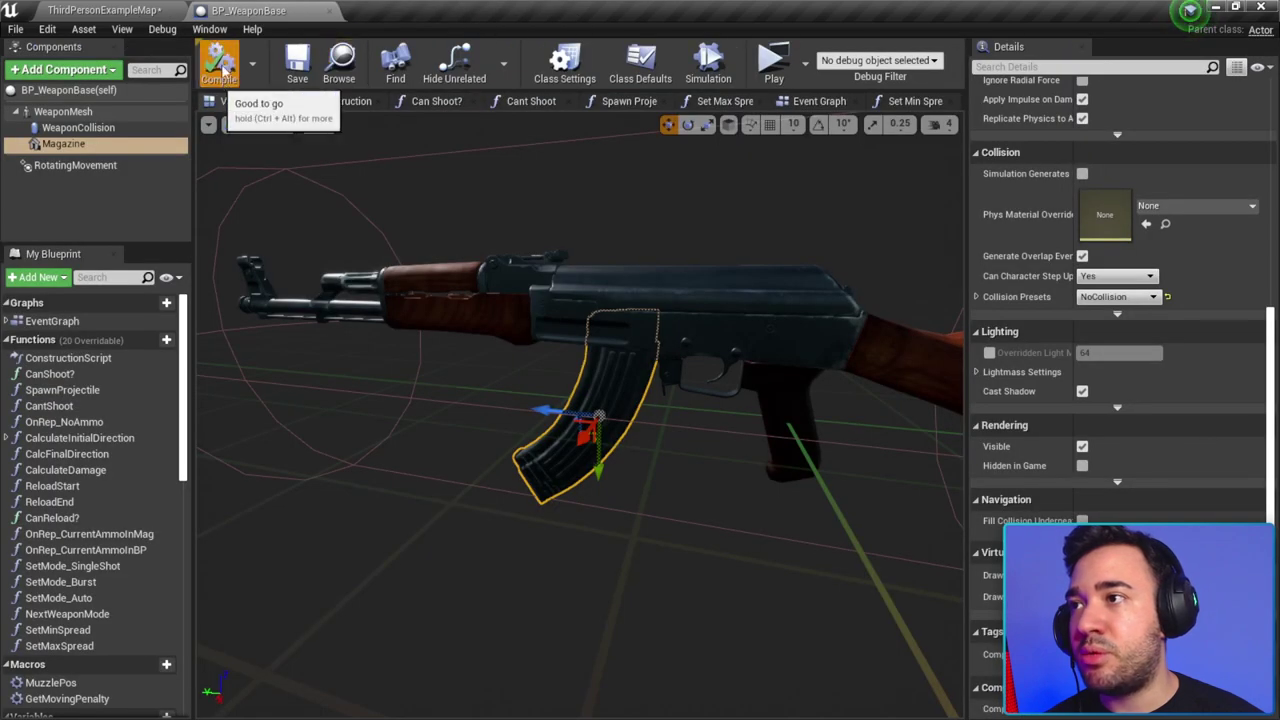
{"action": "left_click", "coordinate": [297, 62]}
Step: Open the S_WeaponData structure from Blueprints > Weapons > Data
{"action": "left_click", "coordinate": [140, 10]}
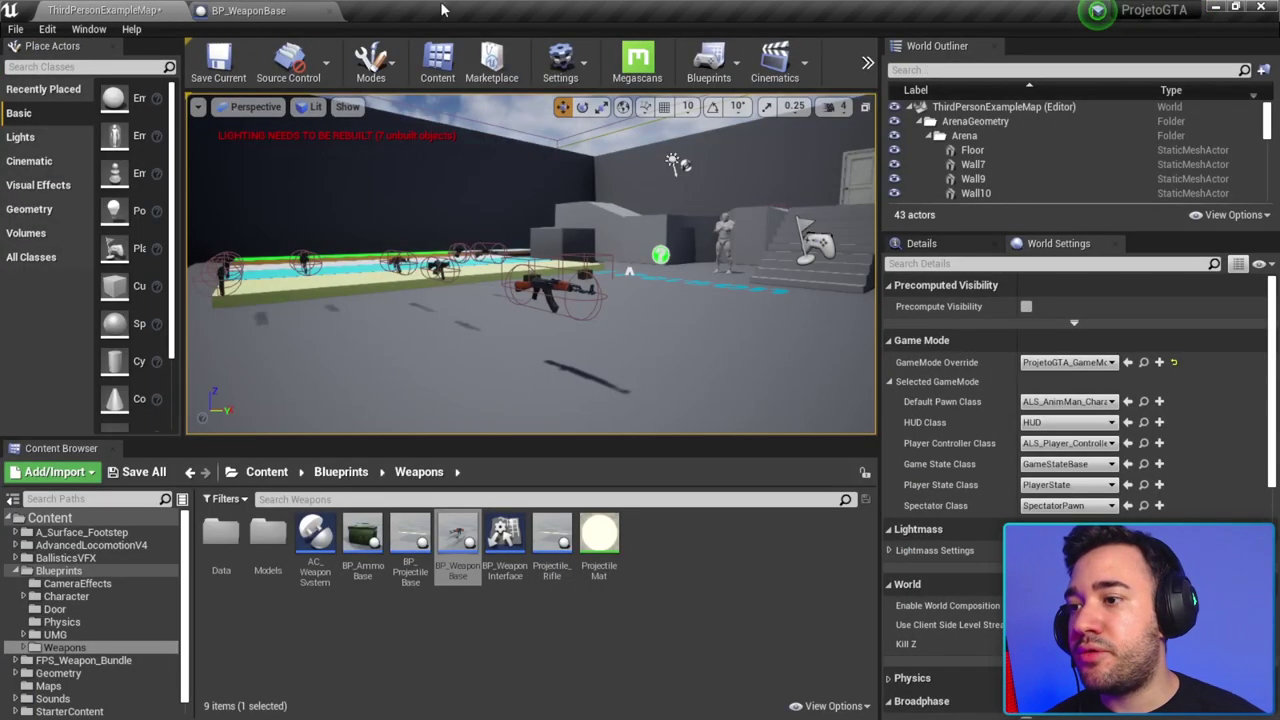
{"action": "left_click", "coordinate": [58, 570]}
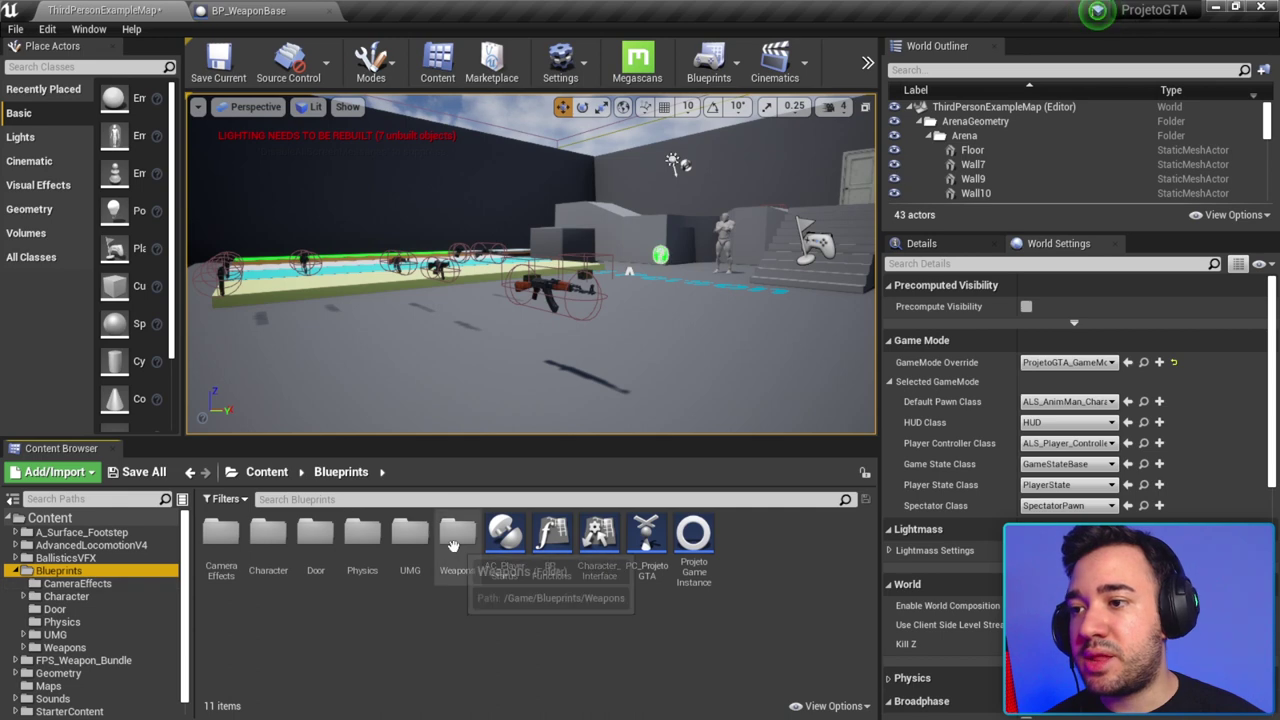
{"action": "double_click", "coordinate": [457, 533]}
{"action": "double_click", "coordinate": [218, 545]}
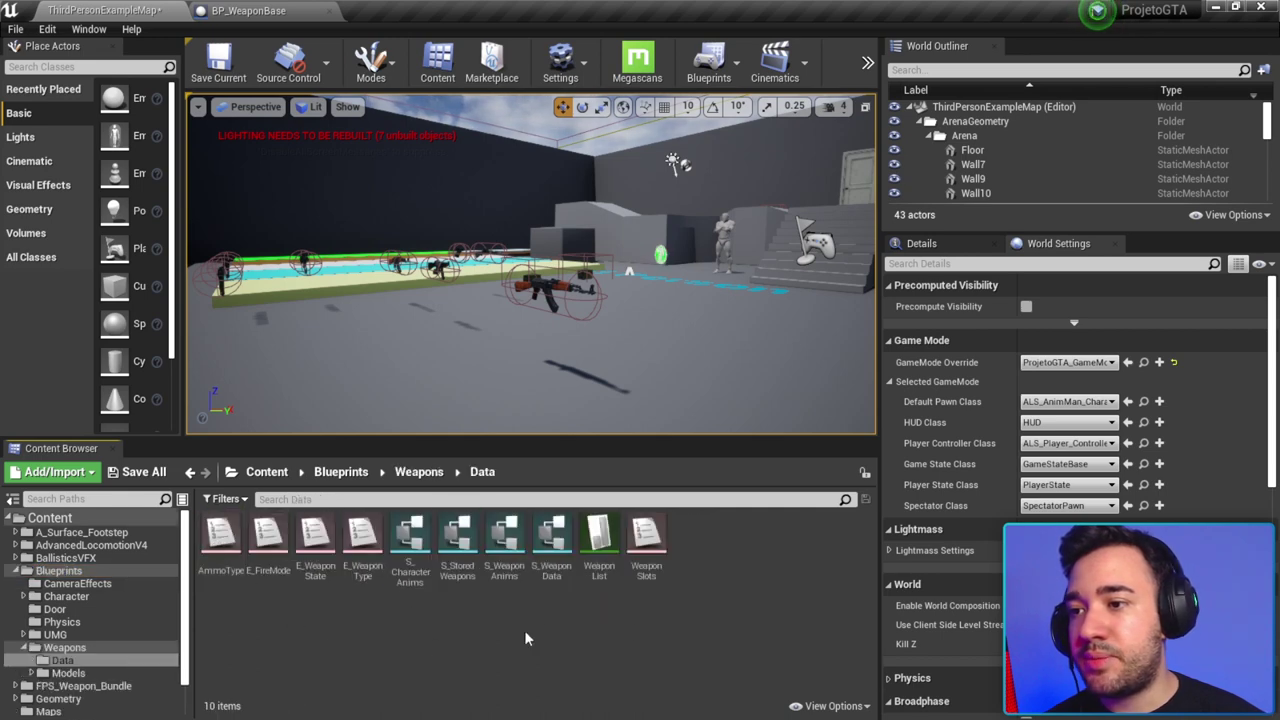
{"action": "double_click", "coordinate": [551, 540]}
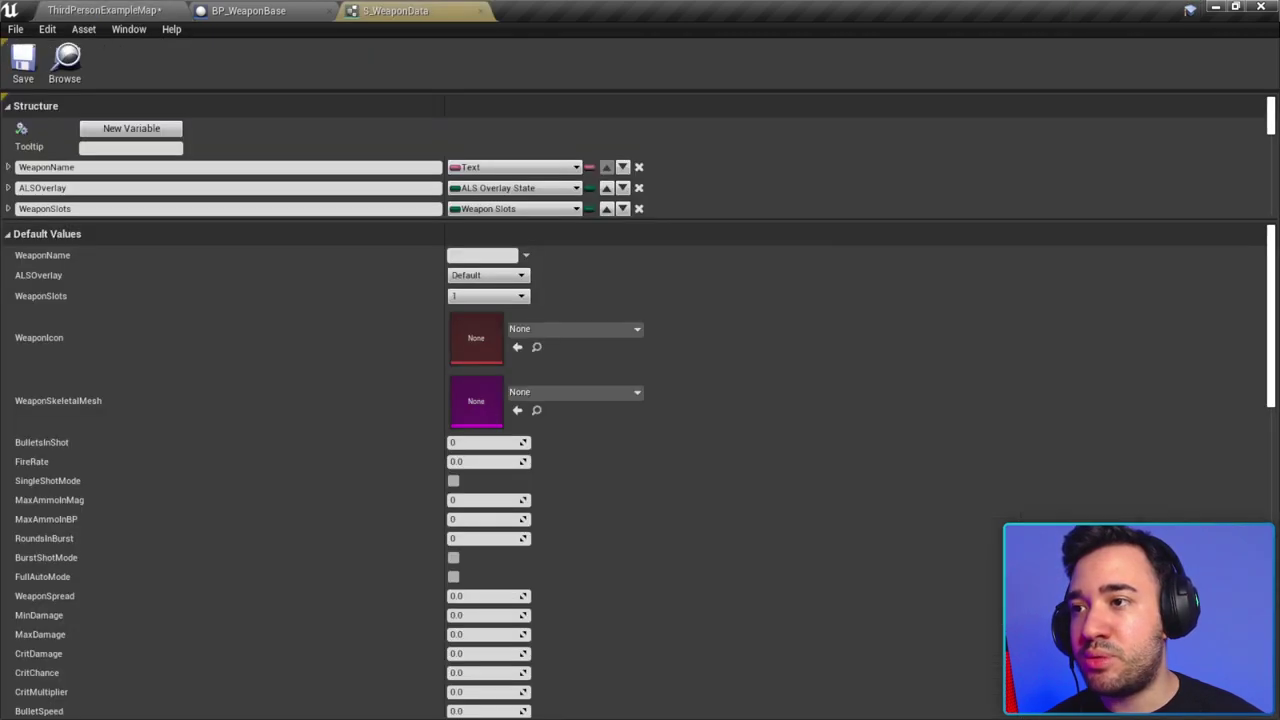
Step: Enlarge the structure's variable list and add a new MagazineMesh member to S_WeaponData
{"action": "left_click_drag", "start_coordinate": [681, 222], "coordinate": [721, 405]}
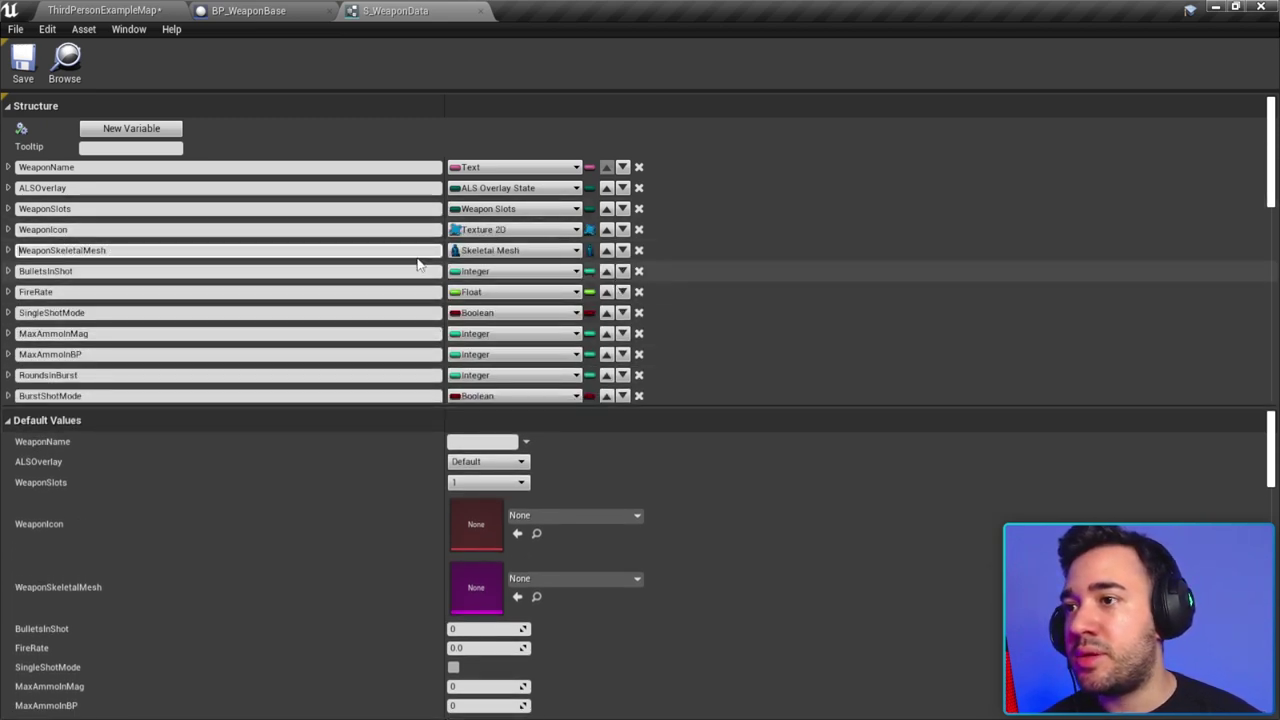
{"action": "scroll", "coordinate": [714, 100], "scroll_direction": "down", "scroll_amount": 10}
{"action": "scroll", "coordinate": [714, 100], "scroll_direction": "up", "scroll_amount": 10}
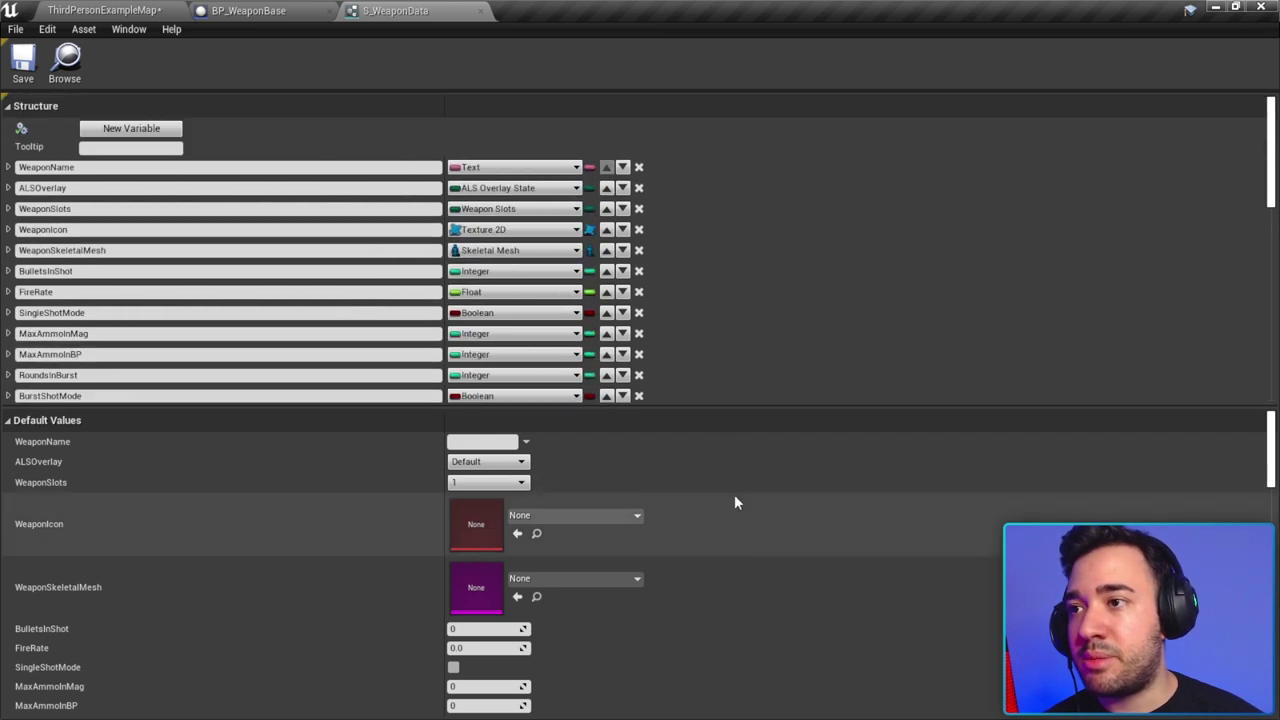
{"action": "left_click", "coordinate": [152, 129]}
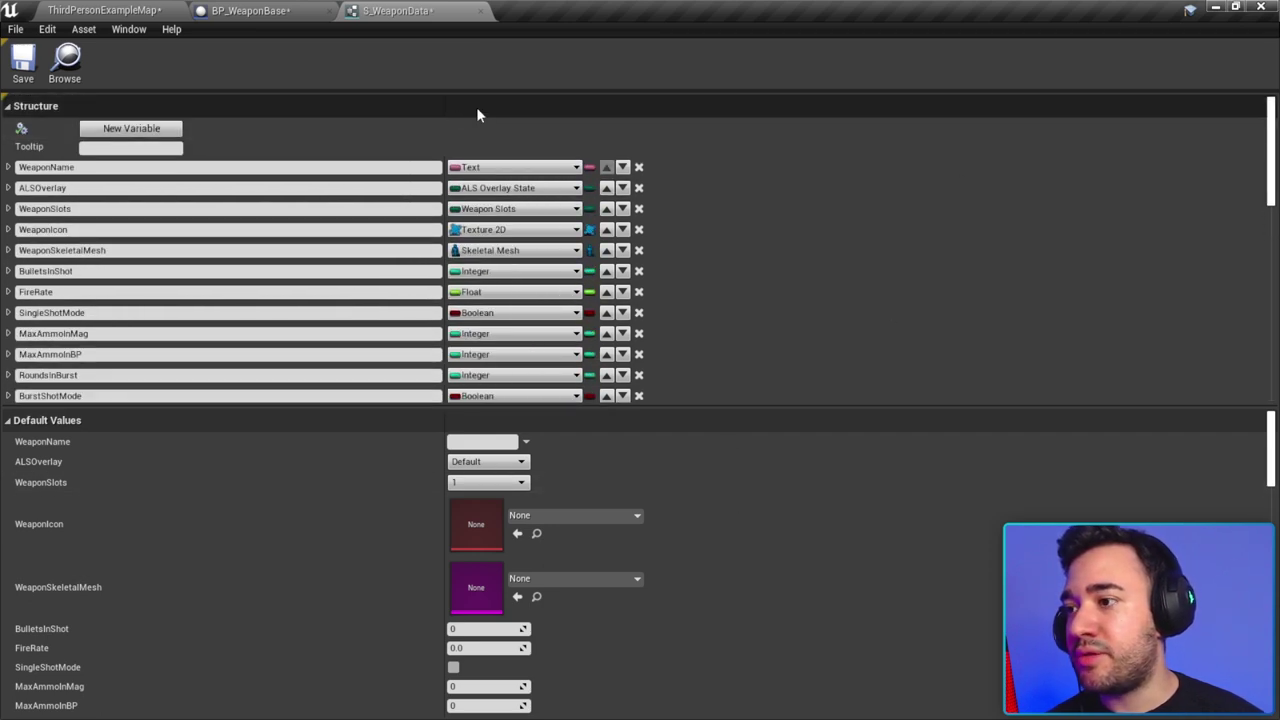
{"action": "scroll", "coordinate": [897, 300], "scroll_direction": "down", "scroll_amount": 15}
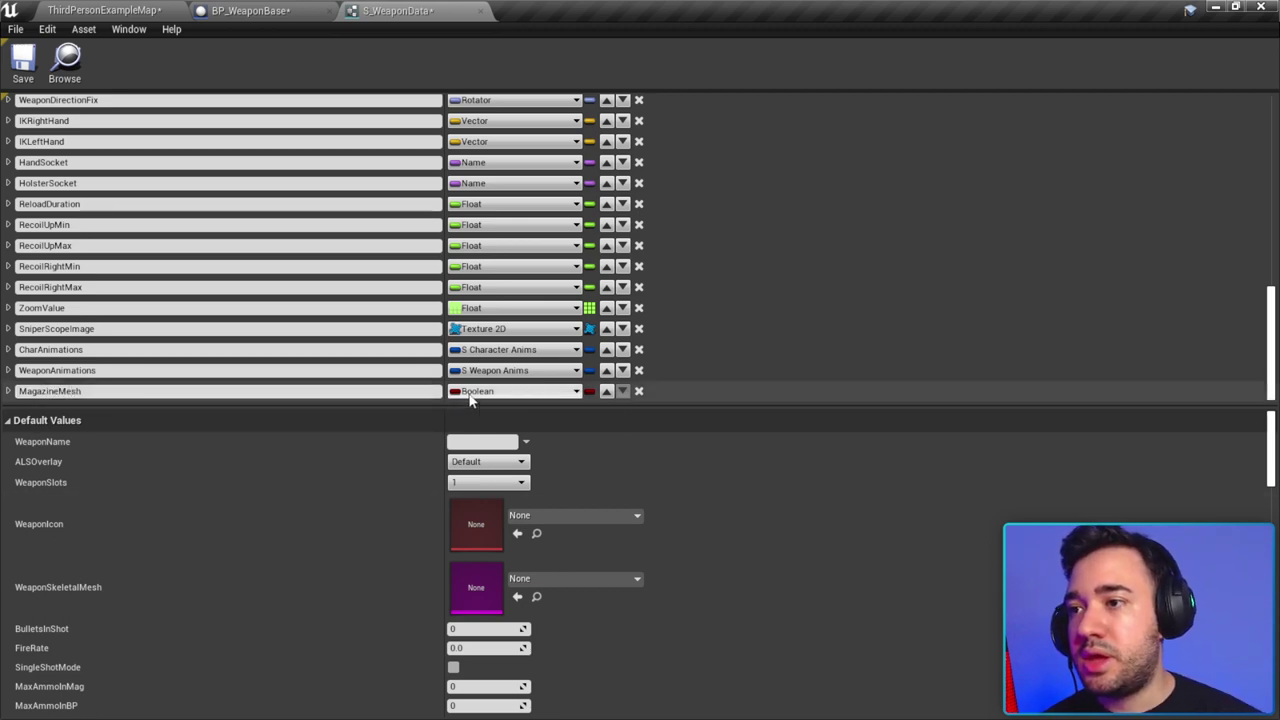
Step: Type MagazineMesh as a Static Mesh Object Reference and move it up one row
{"action": "left_click", "coordinate": [470, 393]}
{"action": "type", "text": "stat"}
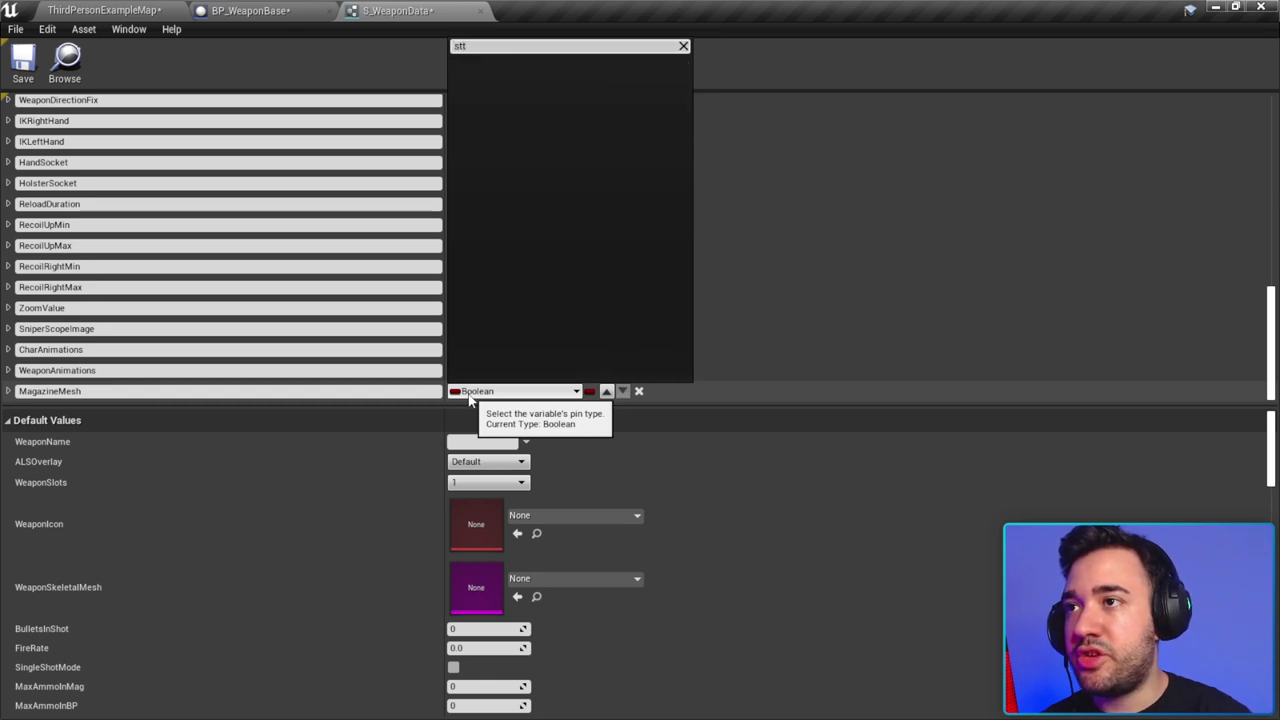
{"action": "type", "text": "ic mesh"}
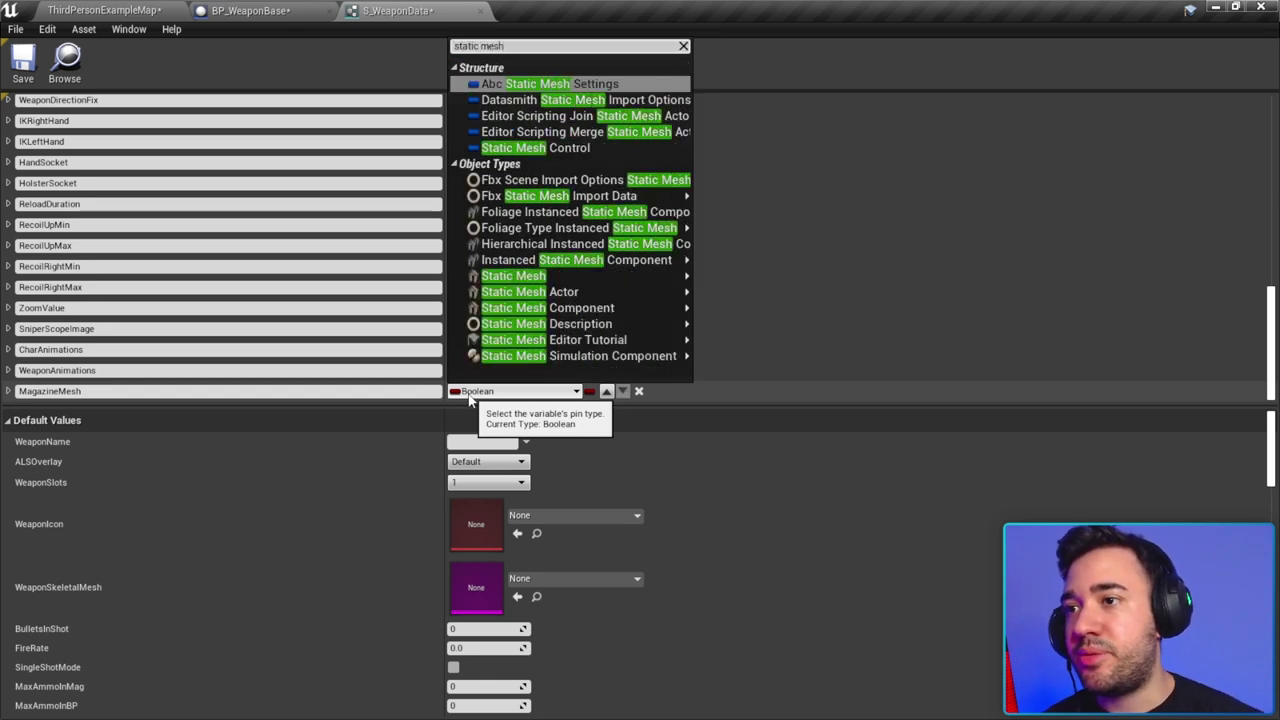
{"action": "mouse_move", "coordinate": [570, 278]}
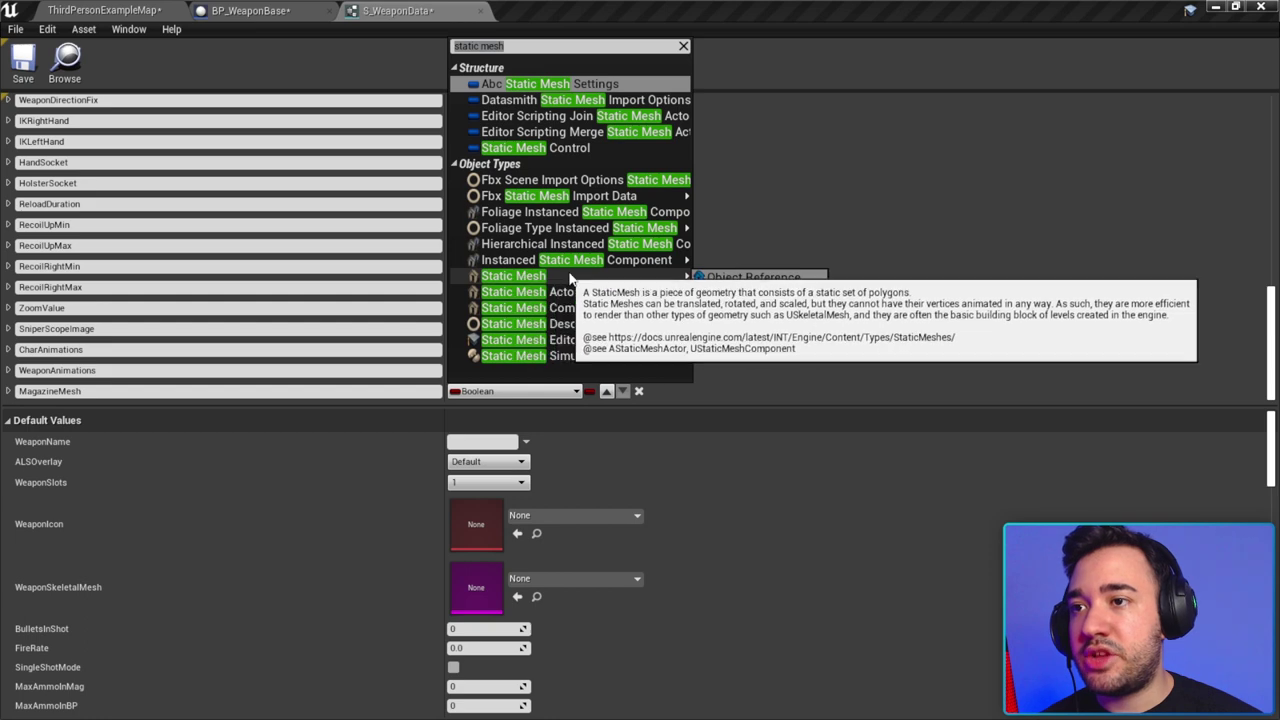
{"action": "left_click", "coordinate": [725, 277]}
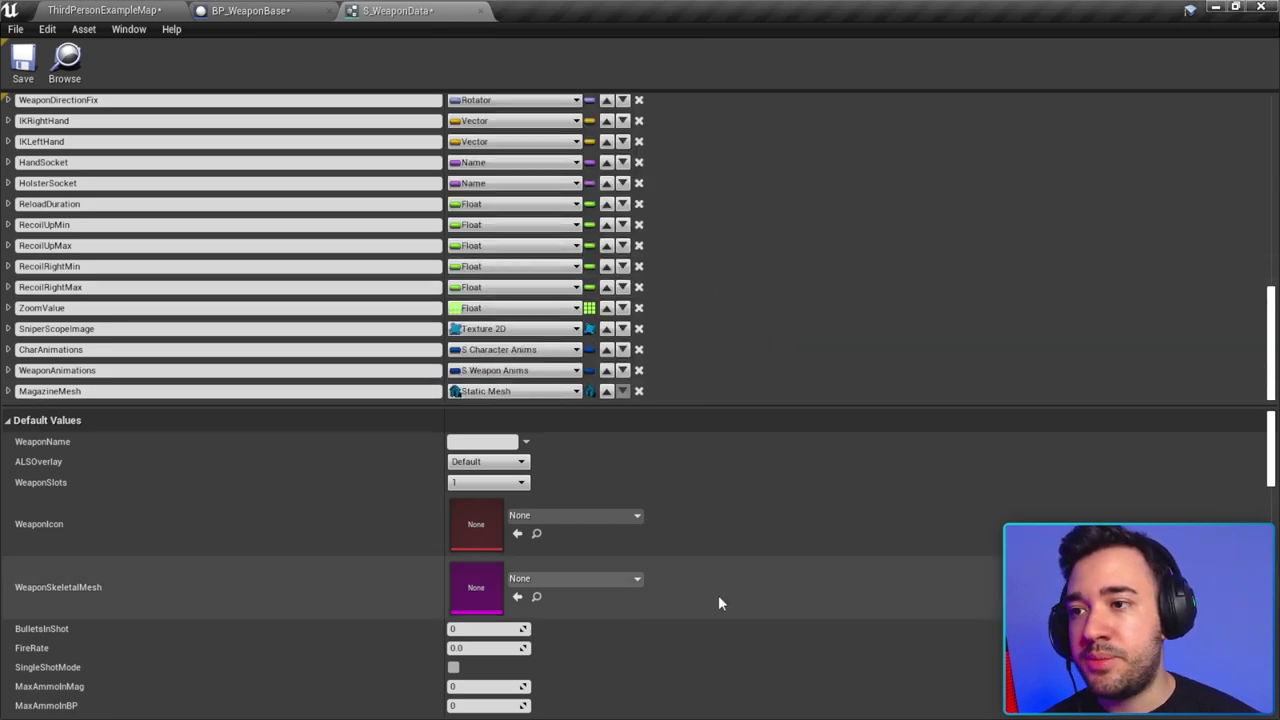
{"action": "left_click", "coordinate": [606, 391]}
Step: Move MagazineMesh up past IKLeftHand, FireSound and BulletRicochet to directly below WeaponSkeletalMesh
{"action": "left_click", "coordinate": [606, 349]}
{"action": "left_click", "coordinate": [606, 328]}
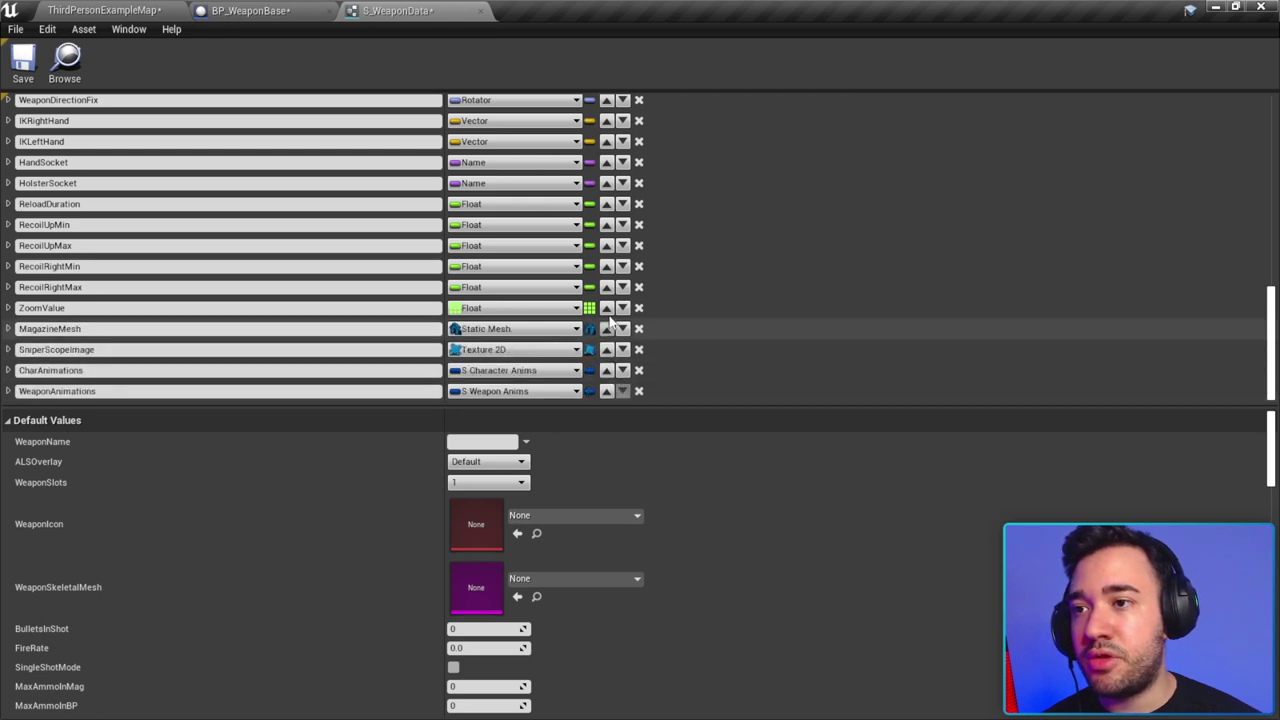
{"action": "left_click", "coordinate": [606, 307]}
{"action": "left_click", "coordinate": [606, 287]}
{"action": "left_click", "coordinate": [606, 266]}
{"action": "left_click", "coordinate": [606, 245]}
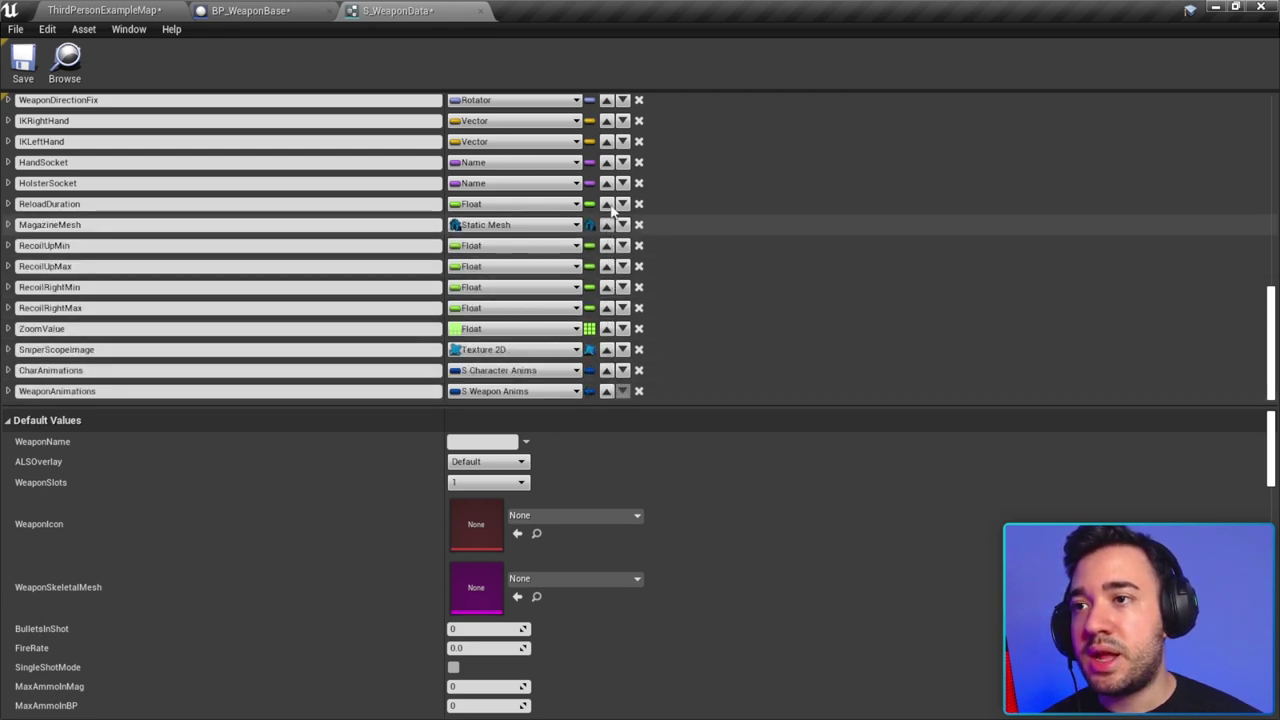
{"action": "left_click", "coordinate": [606, 224]}
{"action": "left_click", "coordinate": [606, 203]}
{"action": "left_click", "coordinate": [606, 183]}
{"action": "left_click", "coordinate": [606, 162]}
{"action": "scroll", "coordinate": [612, 250], "scroll_direction": "up", "scroll_amount": 3}
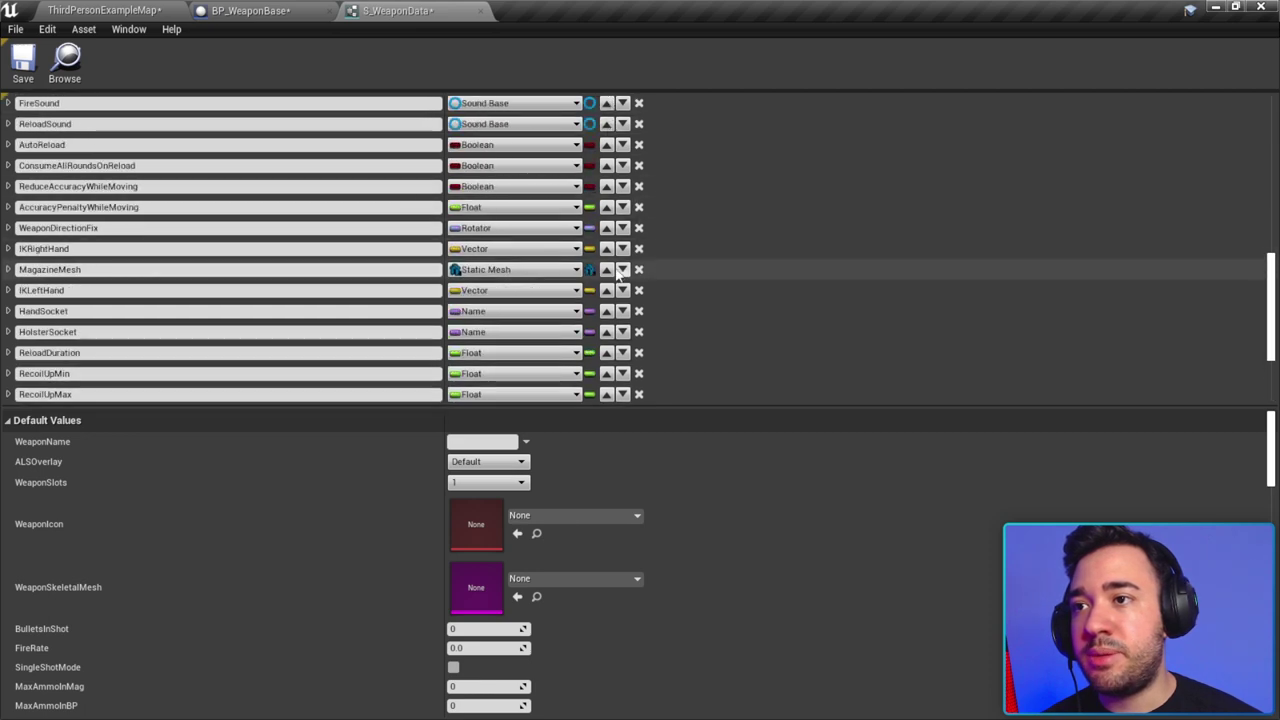
{"action": "left_click", "coordinate": [606, 266]}
{"action": "left_click", "coordinate": [606, 245]}
{"action": "left_click", "coordinate": [606, 224]}
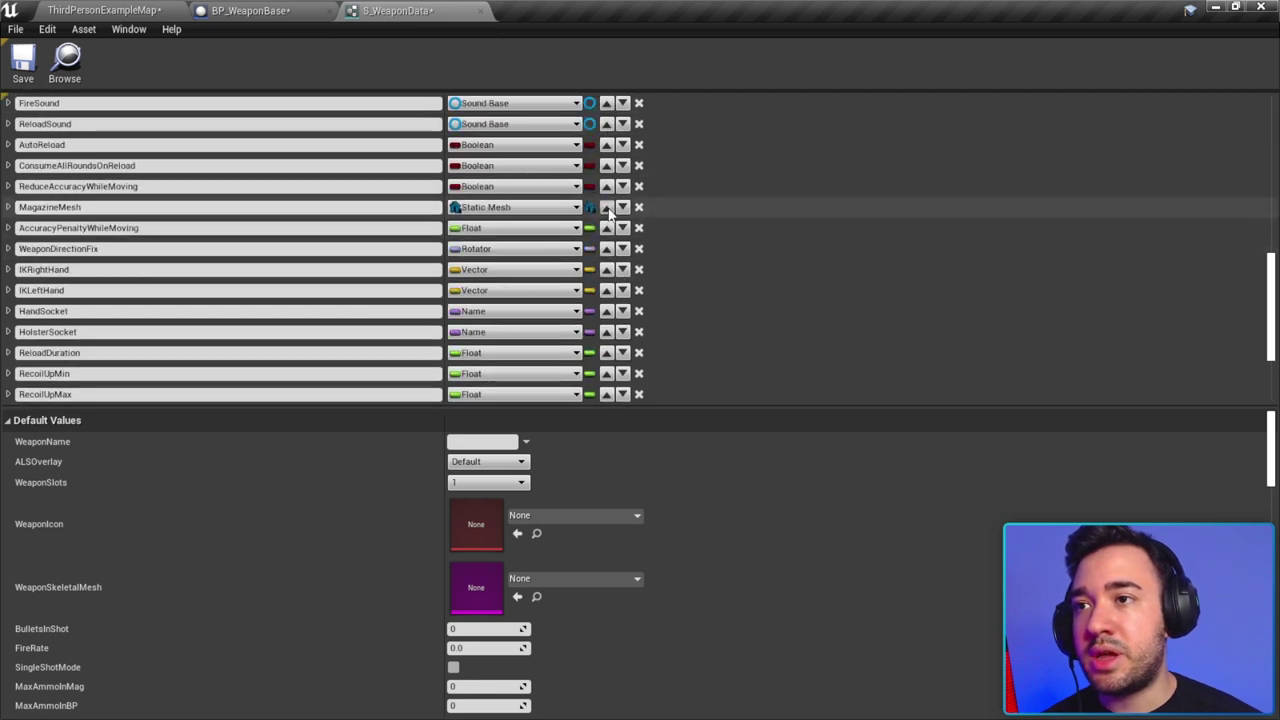
{"action": "left_click", "coordinate": [606, 203]}
{"action": "left_click", "coordinate": [606, 186]}
{"action": "left_click", "coordinate": [606, 165]}
{"action": "scroll", "coordinate": [612, 168], "scroll_direction": "up", "scroll_amount": 3}
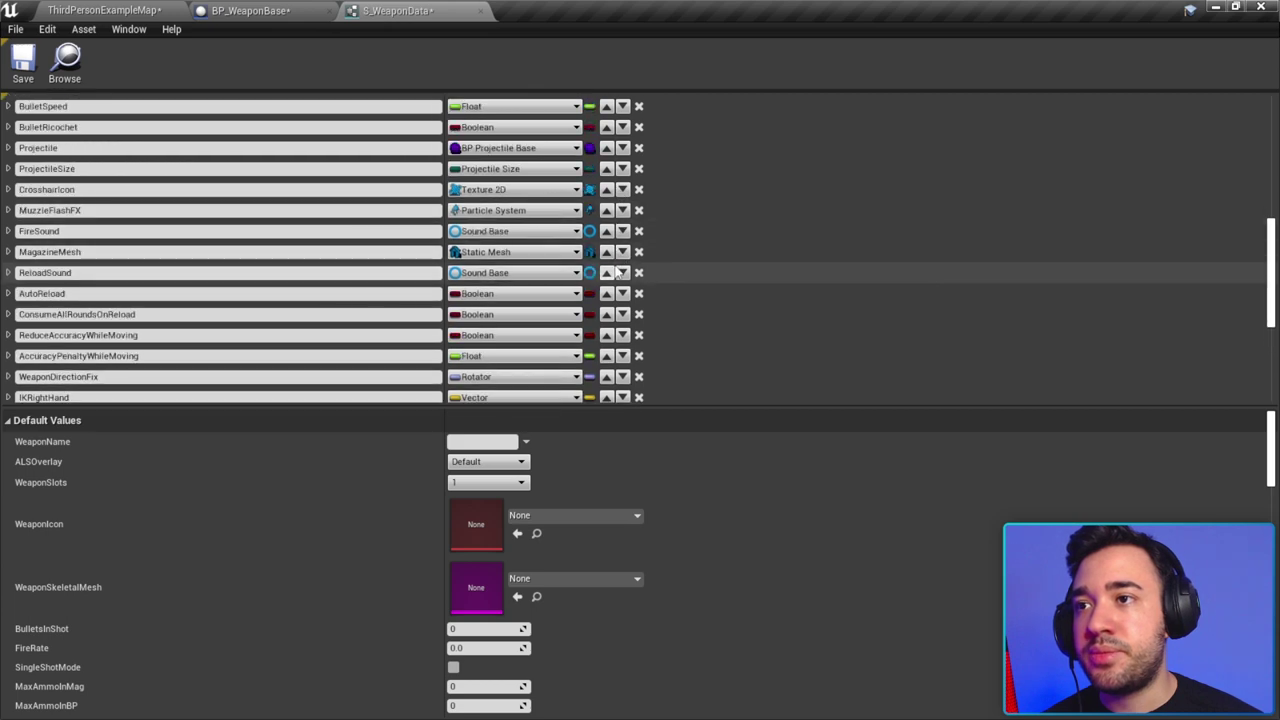
{"action": "left_click", "coordinate": [608, 270]}
{"action": "left_click", "coordinate": [606, 252]}
{"action": "left_click", "coordinate": [606, 231]}
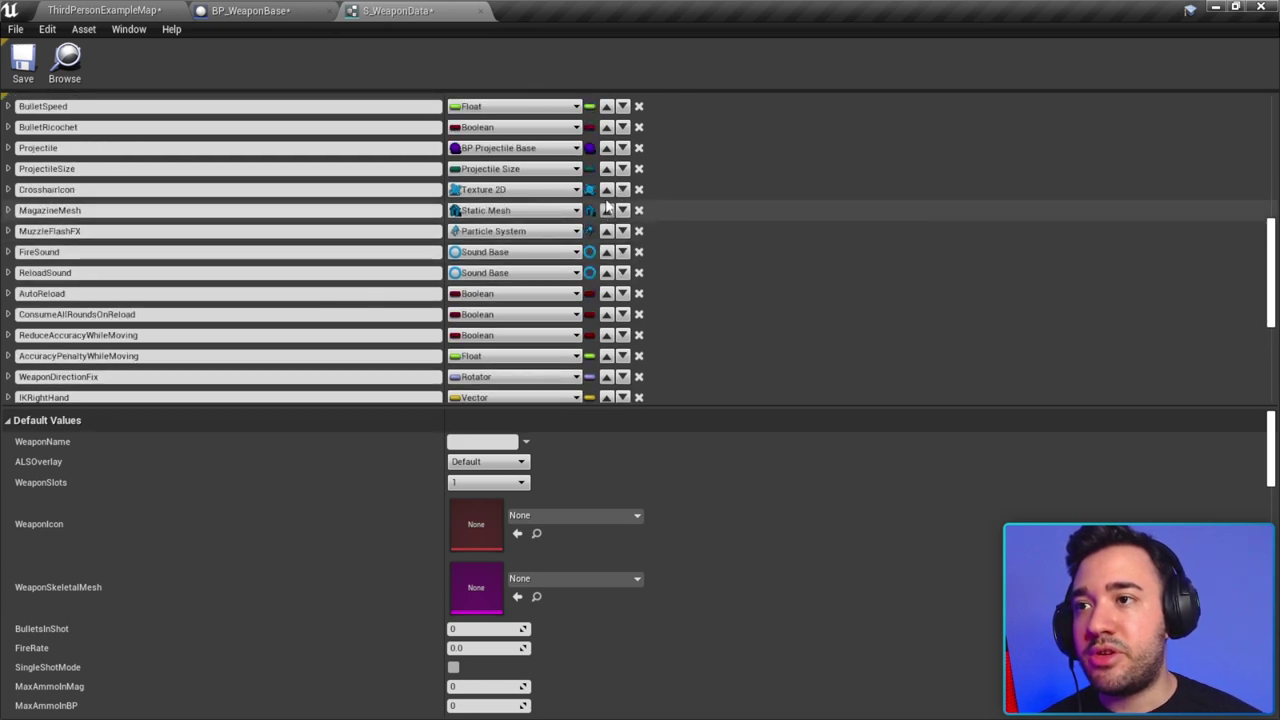
{"action": "left_click", "coordinate": [606, 210]}
{"action": "left_click", "coordinate": [606, 189]}
{"action": "left_click", "coordinate": [606, 168]}
{"action": "left_click", "coordinate": [606, 148]}
{"action": "scroll", "coordinate": [624, 200], "scroll_direction": "up", "scroll_amount": 1}
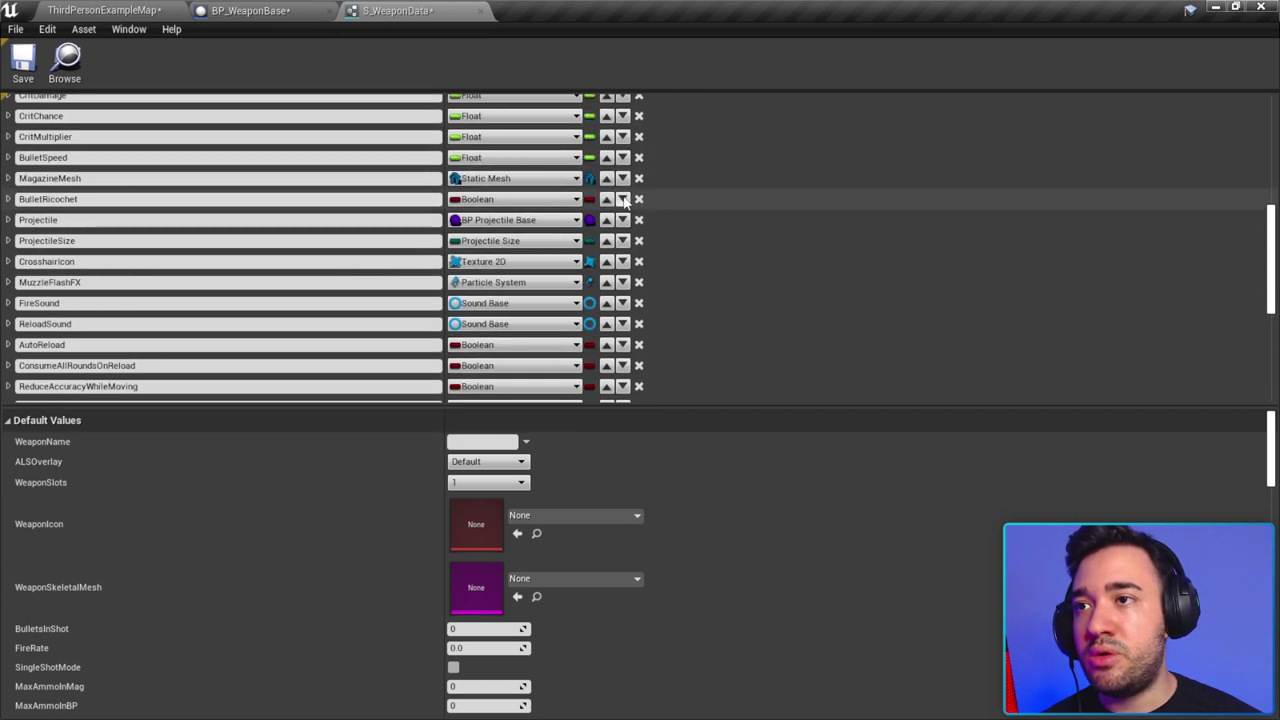
{"action": "scroll", "coordinate": [624, 200], "scroll_direction": "up", "scroll_amount": 1}
{"action": "left_click", "coordinate": [606, 200]}
{"action": "left_click", "coordinate": [606, 183]}
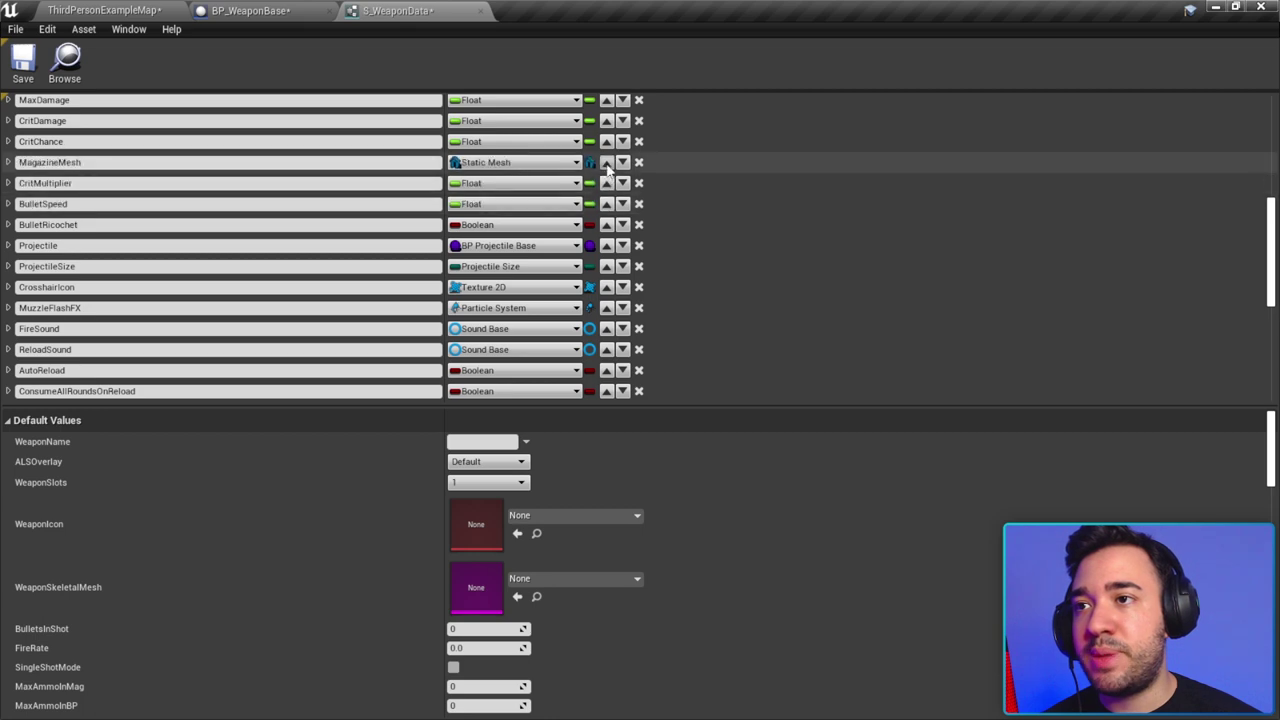
{"action": "left_click", "coordinate": [606, 162]}
{"action": "scroll", "coordinate": [606, 200], "scroll_direction": "up", "scroll_amount": 5}
{"action": "left_click", "coordinate": [606, 263]}
{"action": "left_click", "coordinate": [606, 242]}
{"action": "scroll", "coordinate": [606, 242], "scroll_direction": "up", "scroll_amount": 2}
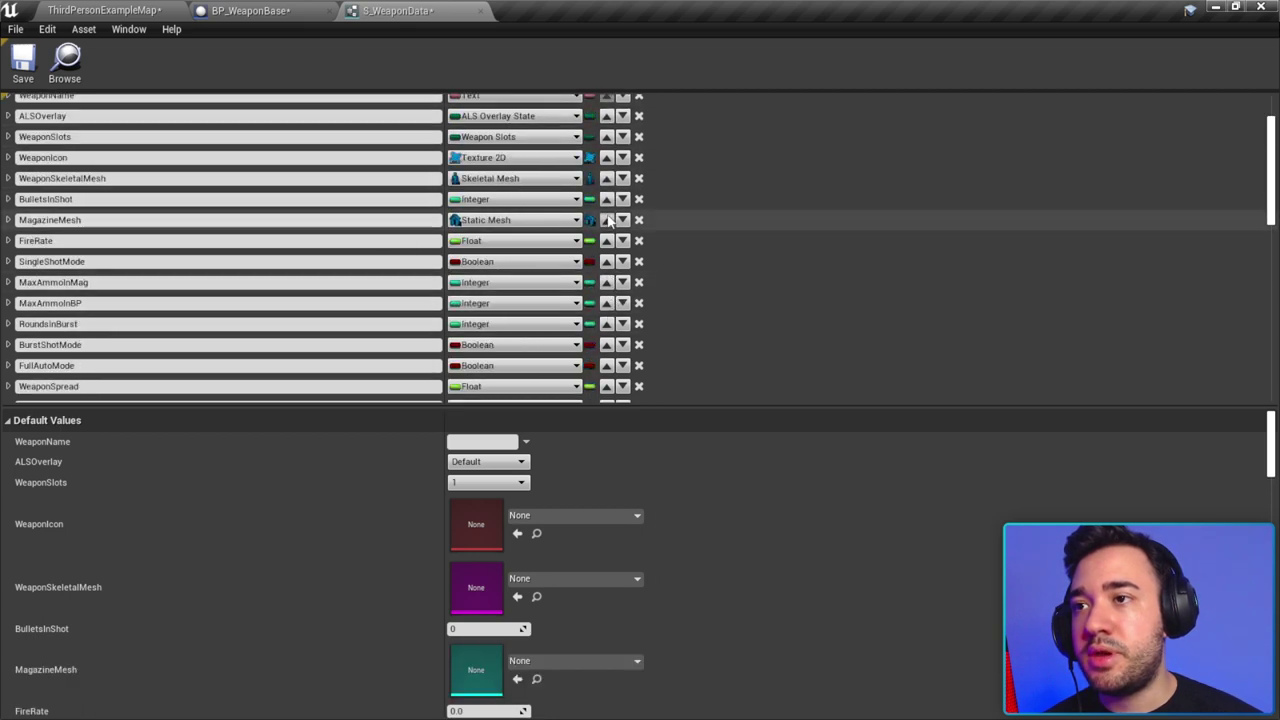
{"action": "left_click", "coordinate": [606, 217]}
{"action": "scroll", "coordinate": [606, 217], "scroll_direction": "up", "scroll_amount": 3}
{"action": "left_click", "coordinate": [606, 271]}
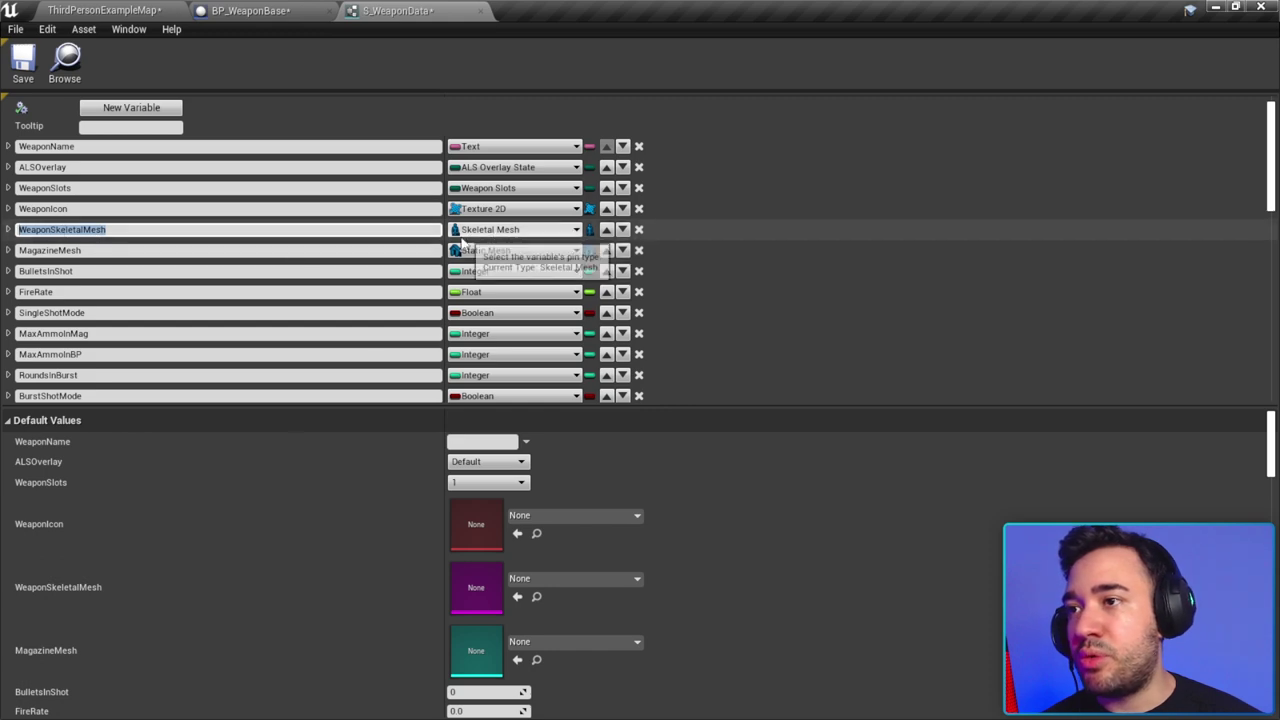
Step: Check MagazineMesh's position and leave its default static mesh set to None
{"action": "left_click", "coordinate": [86, 251]}
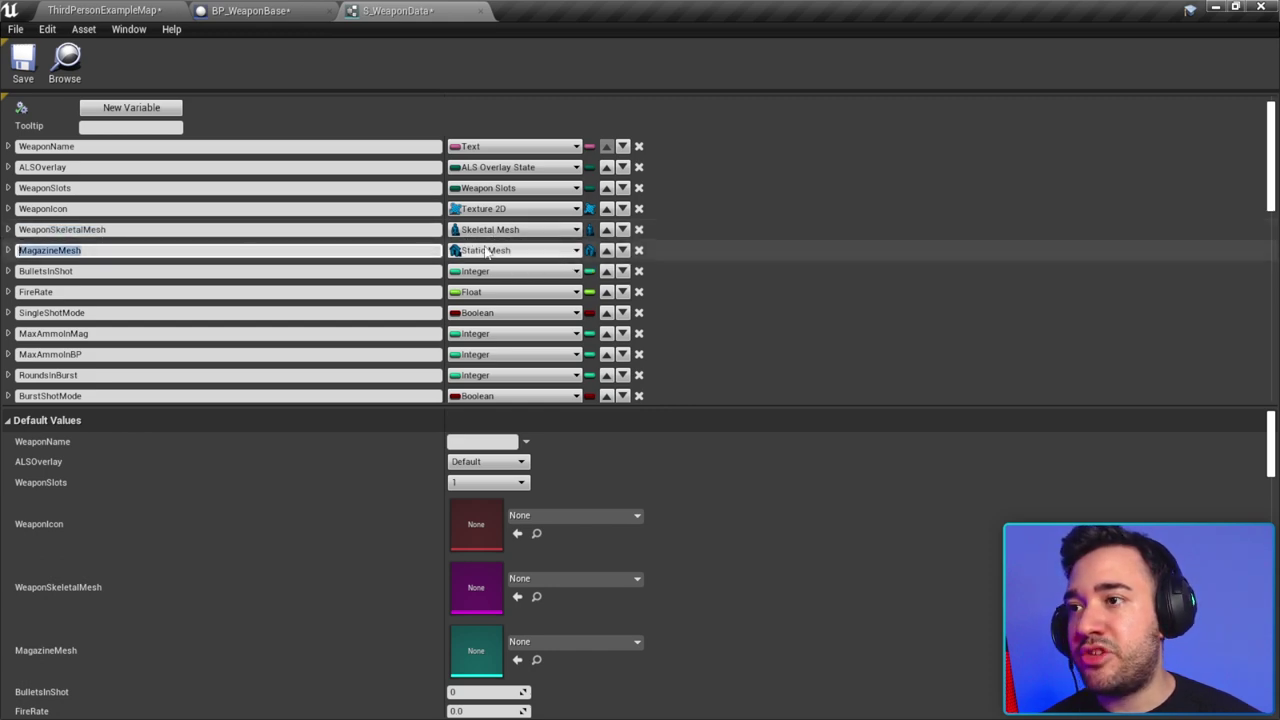
{"action": "scroll", "coordinate": [563, 571], "scroll_direction": "down", "scroll_amount": 1}
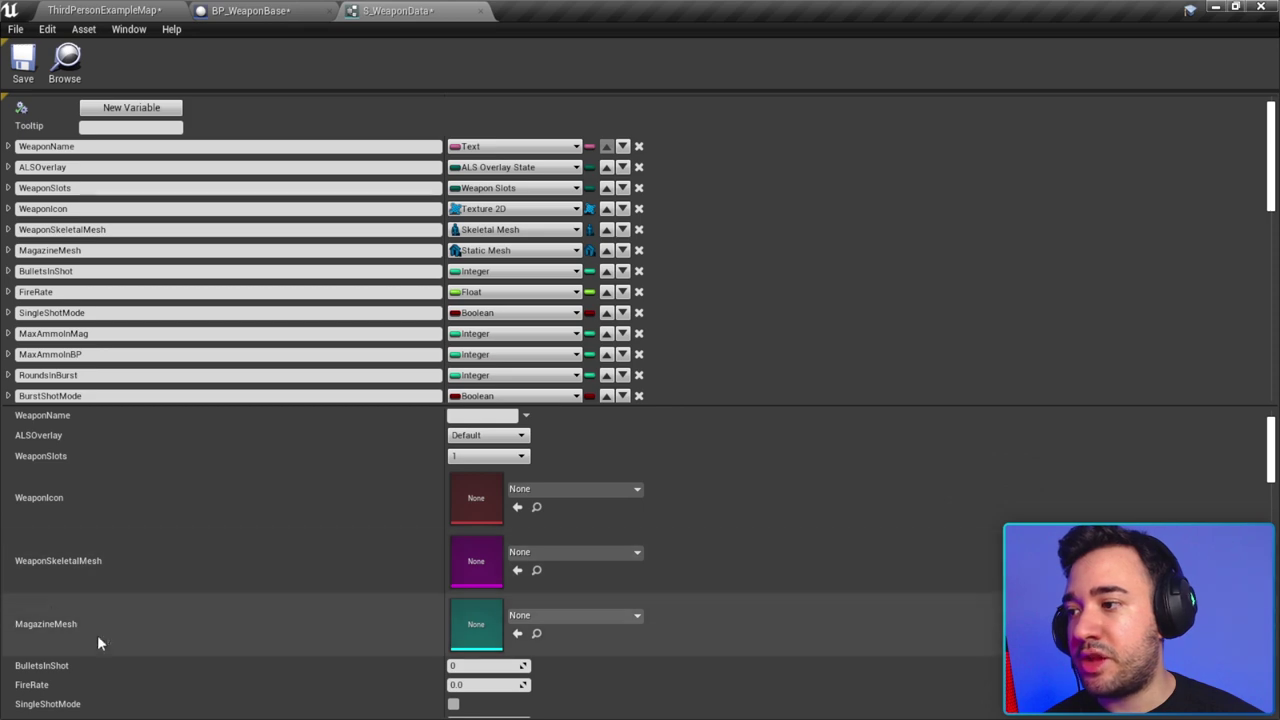
{"action": "left_click", "coordinate": [537, 618]}
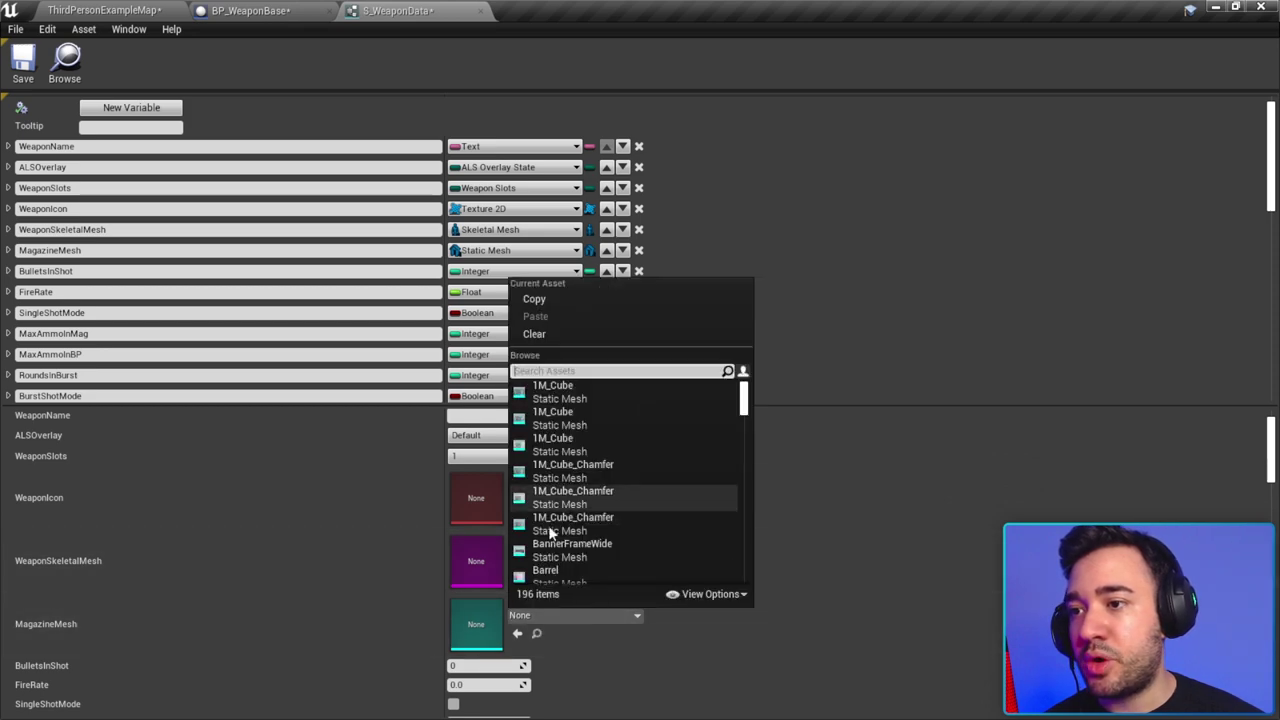
{"action": "type", "text": "mag"}
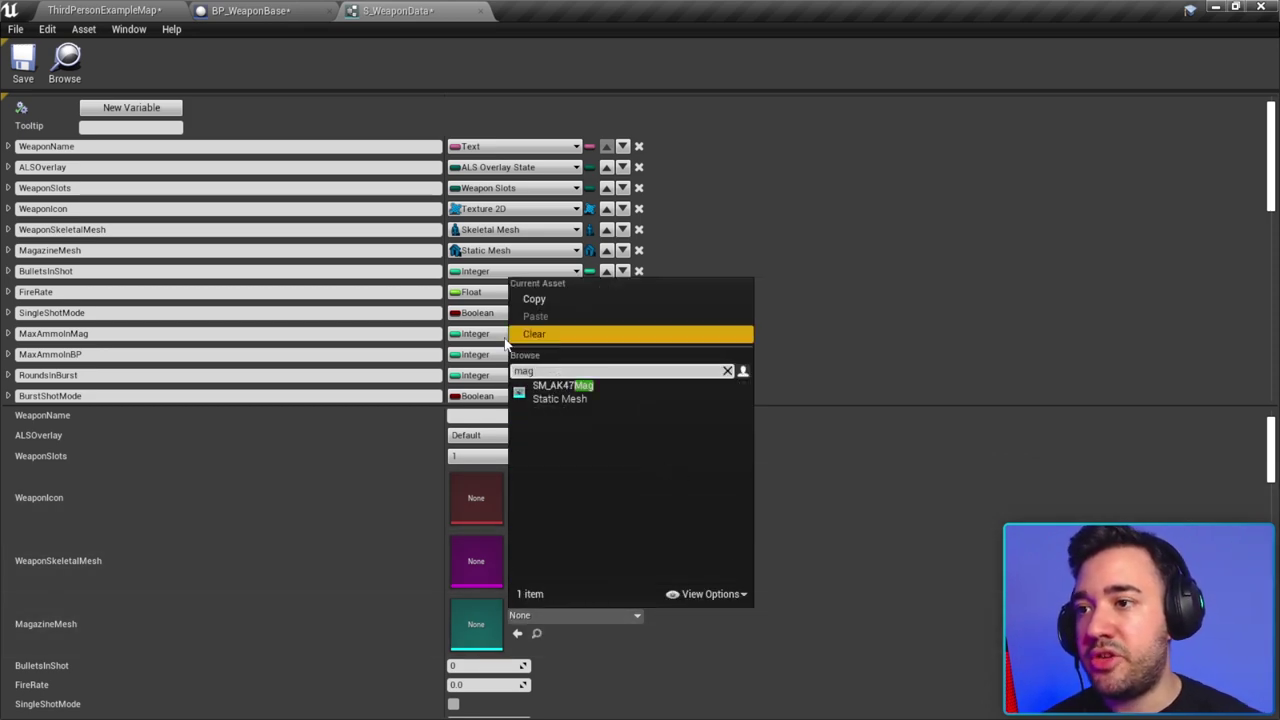
{"action": "left_click", "coordinate": [534, 334]}
Step: Save and close the S_WeaponData structure
{"action": "left_click", "coordinate": [22, 60]}
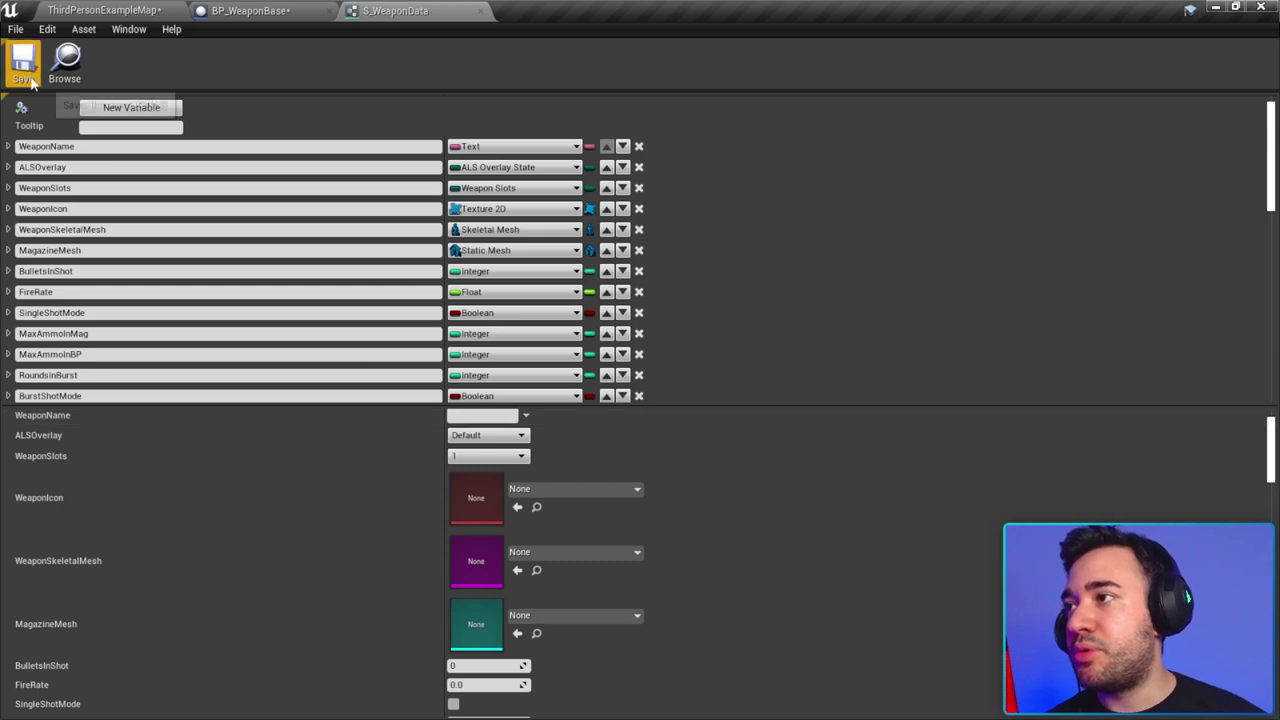
{"action": "left_click", "coordinate": [481, 12]}
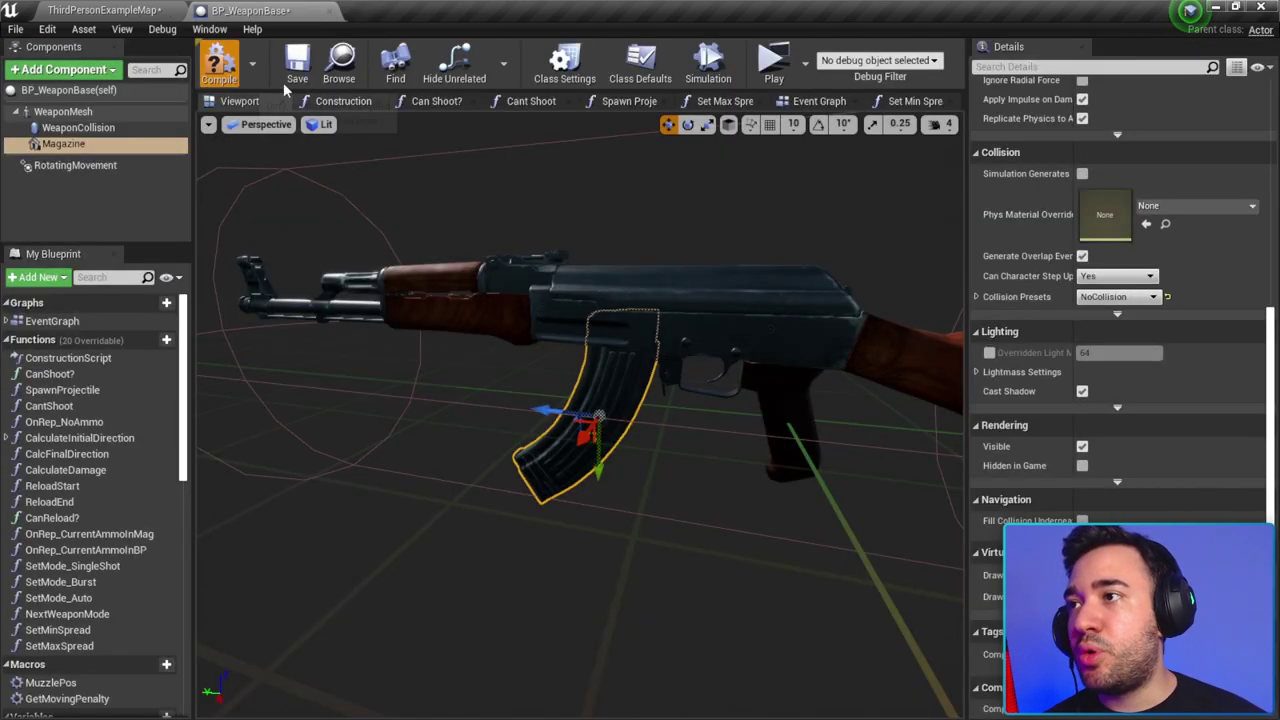
{"action": "scroll", "coordinate": [580, 400], "scroll_direction": "down", "scroll_amount": 5}
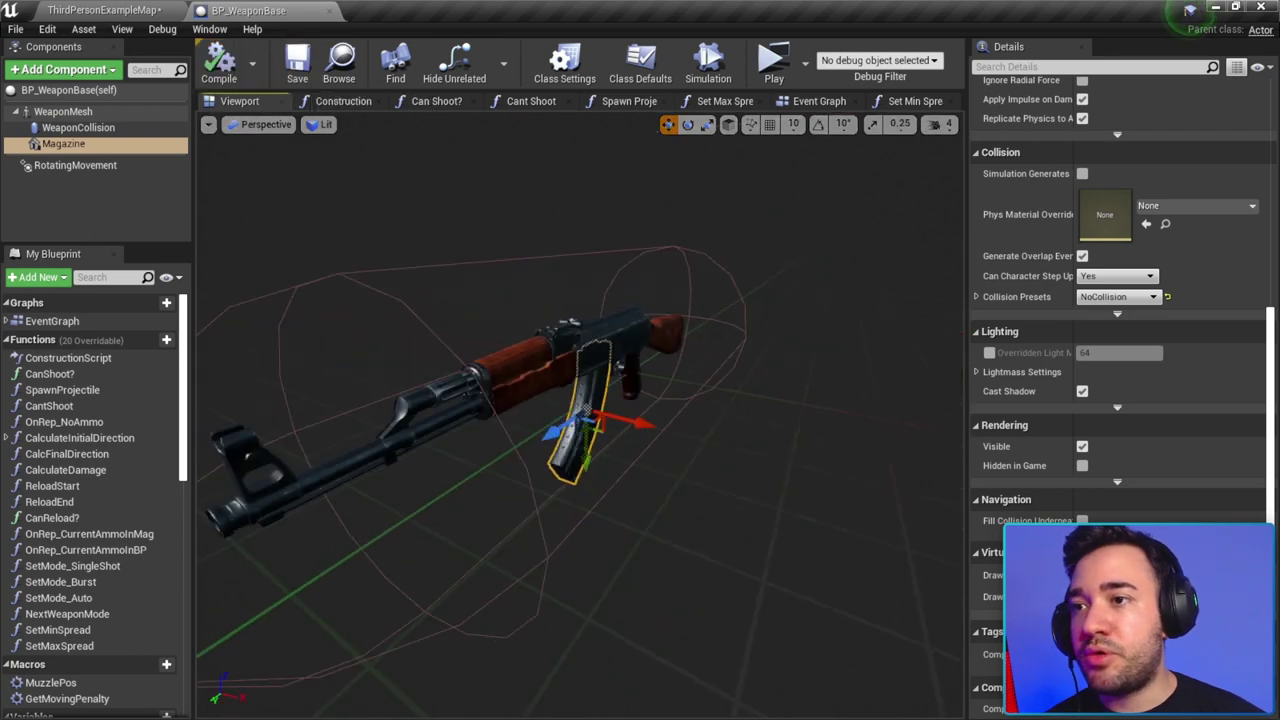
{"action": "mouse_move", "coordinate": [580, 400]}
{"action": "left_mouse_down", "text": "alt"}
{"action": "mouse_move", "coordinate": [640, 420]}
{"action": "mouse_move", "coordinate": [620, 413]}
{"action": "left_mouse_up", "text": "alt"}
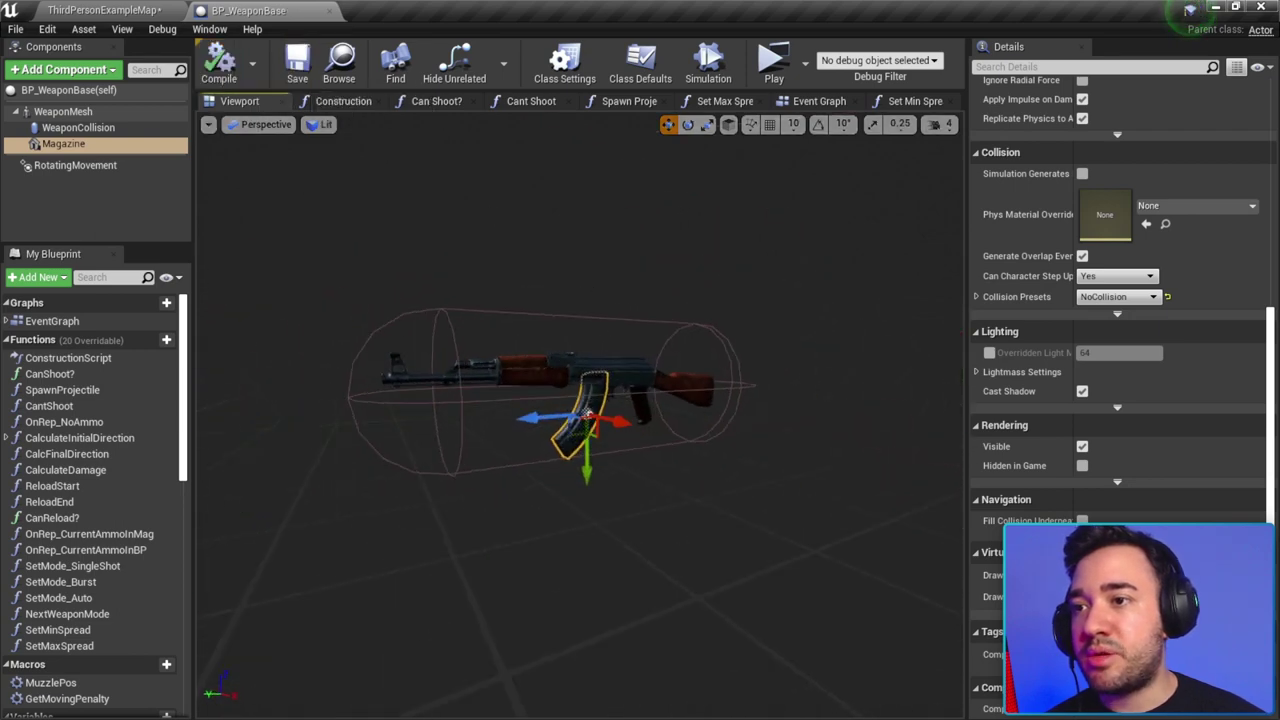
Step: Clear the rifle skeletal mesh from WeaponMesh and SM_AK47Mag from the Magazine component
{"action": "left_click", "coordinate": [65, 111]}
{"action": "scroll", "coordinate": [1048, 294], "scroll_direction": "up", "scroll_amount": 5}
{"action": "scroll", "coordinate": [1048, 294], "scroll_direction": "up", "scroll_amount": 3}
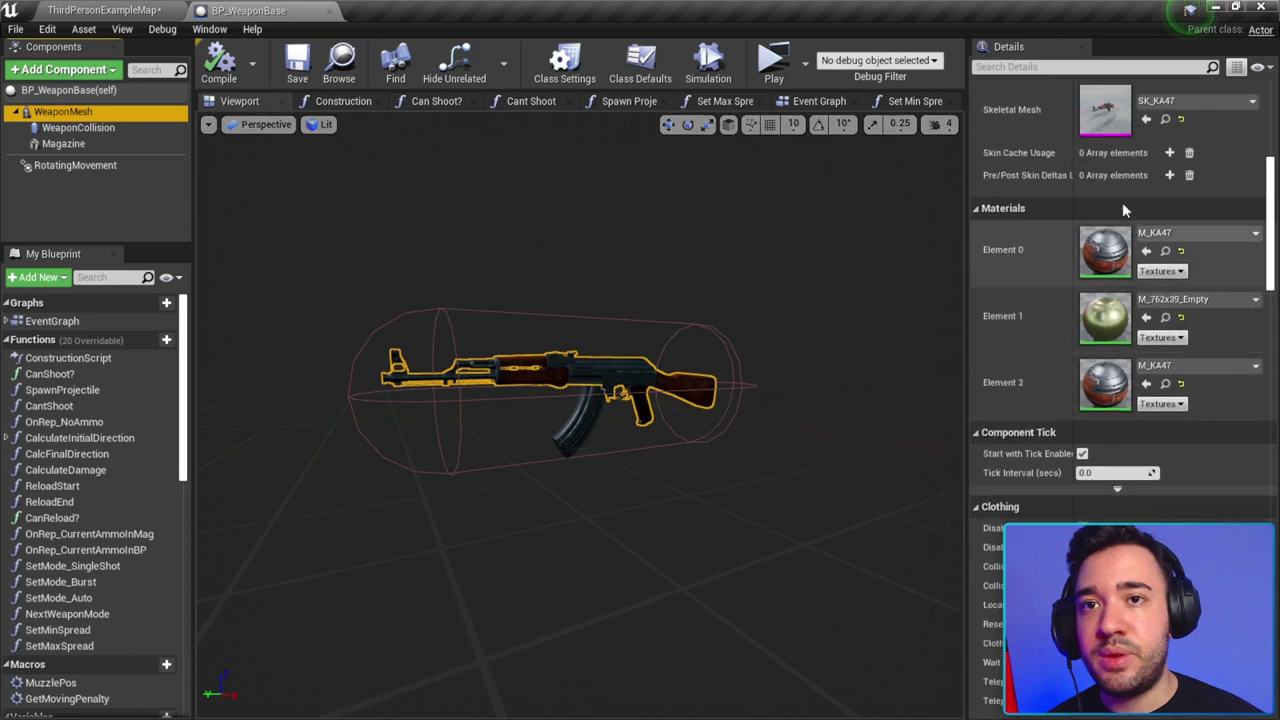
{"action": "left_click", "coordinate": [1187, 210]}
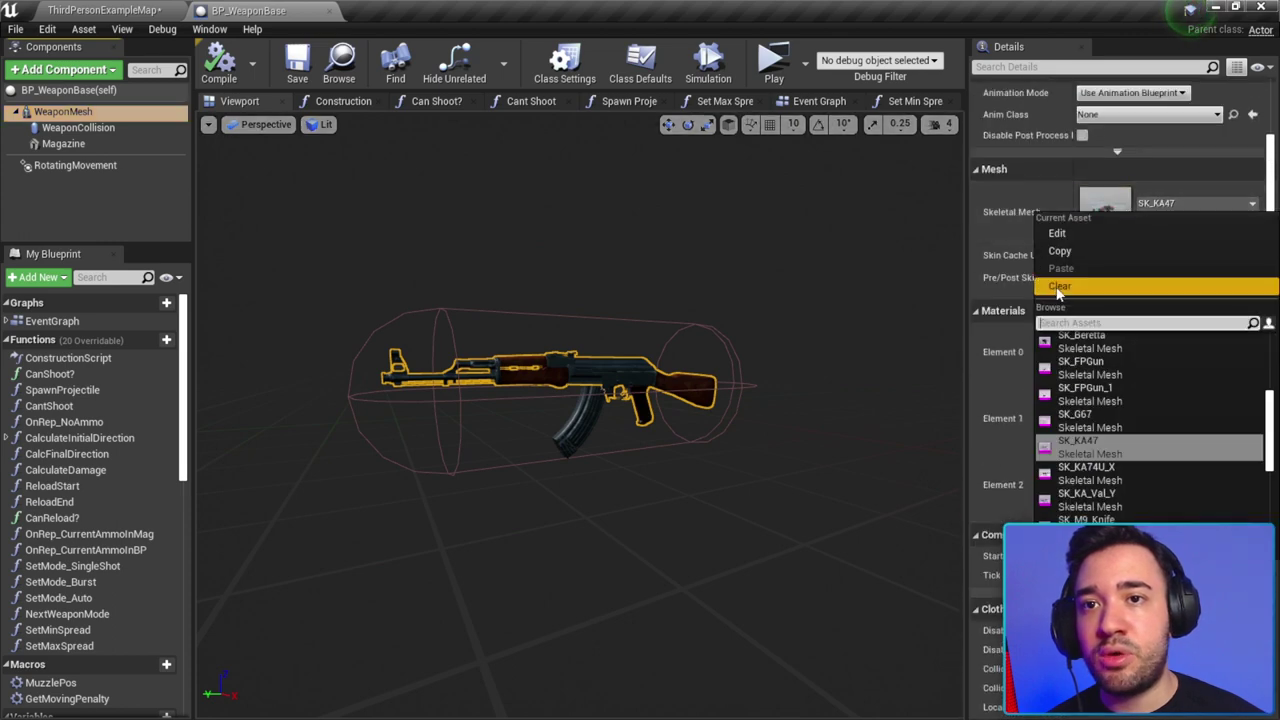
{"action": "left_click", "coordinate": [1058, 287]}
{"action": "left_click", "coordinate": [630, 400]}
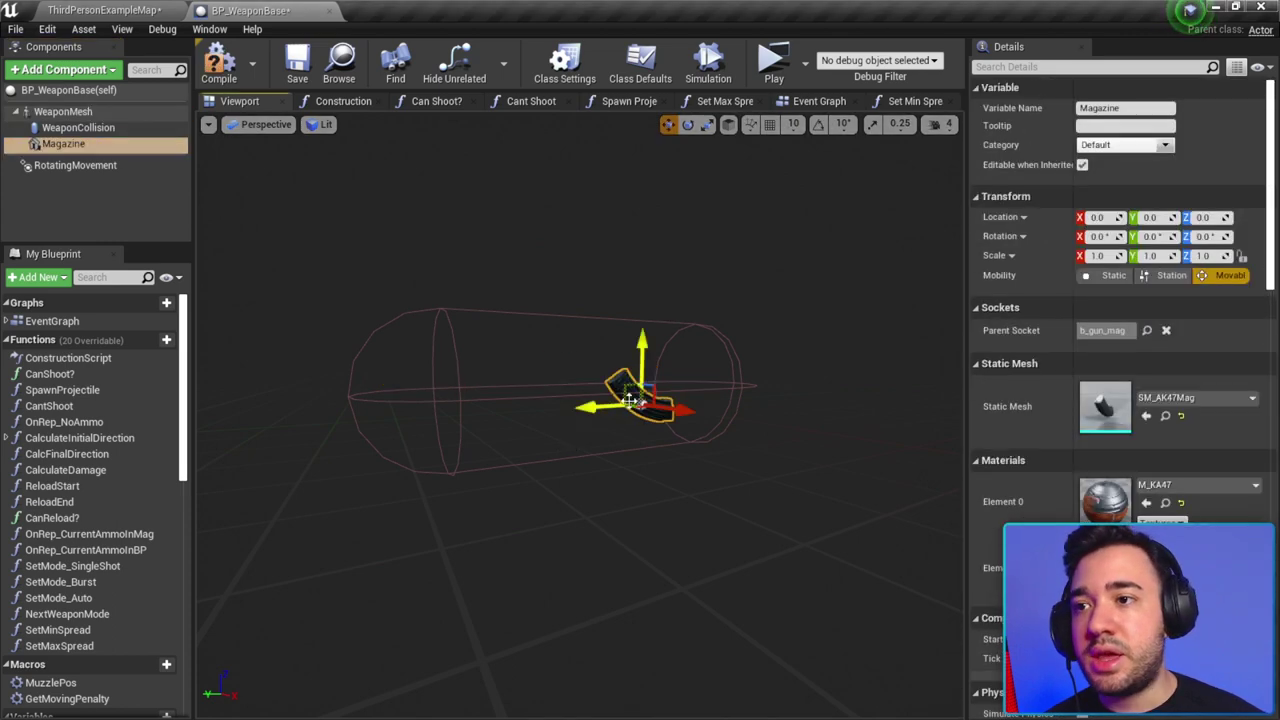
{"action": "scroll", "coordinate": [1120, 320], "scroll_direction": "down", "scroll_amount": 2}
{"action": "left_click", "coordinate": [1195, 346]}
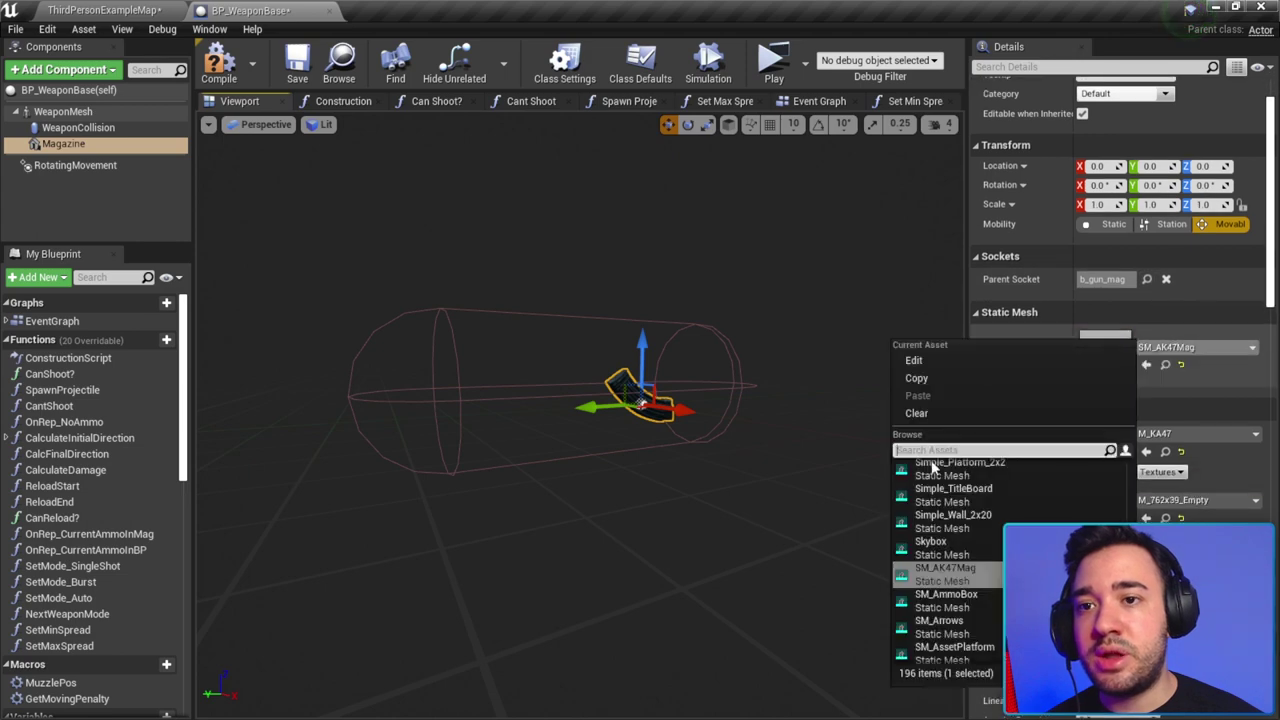
{"action": "left_click", "coordinate": [926, 416]}
Step: Compile and save BP_WeaponBase
{"action": "left_click", "coordinate": [220, 80]}
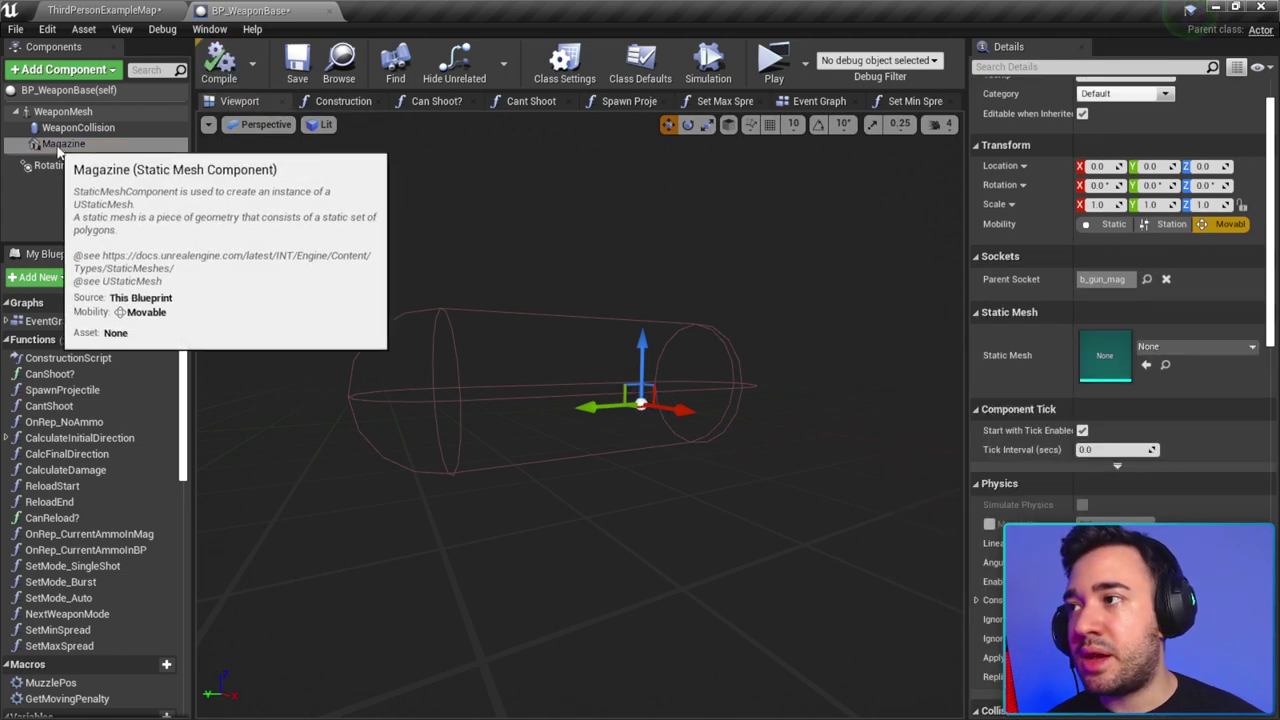
{"action": "scroll", "coordinate": [1040, 272], "scroll_direction": "down", "scroll_amount": 1}
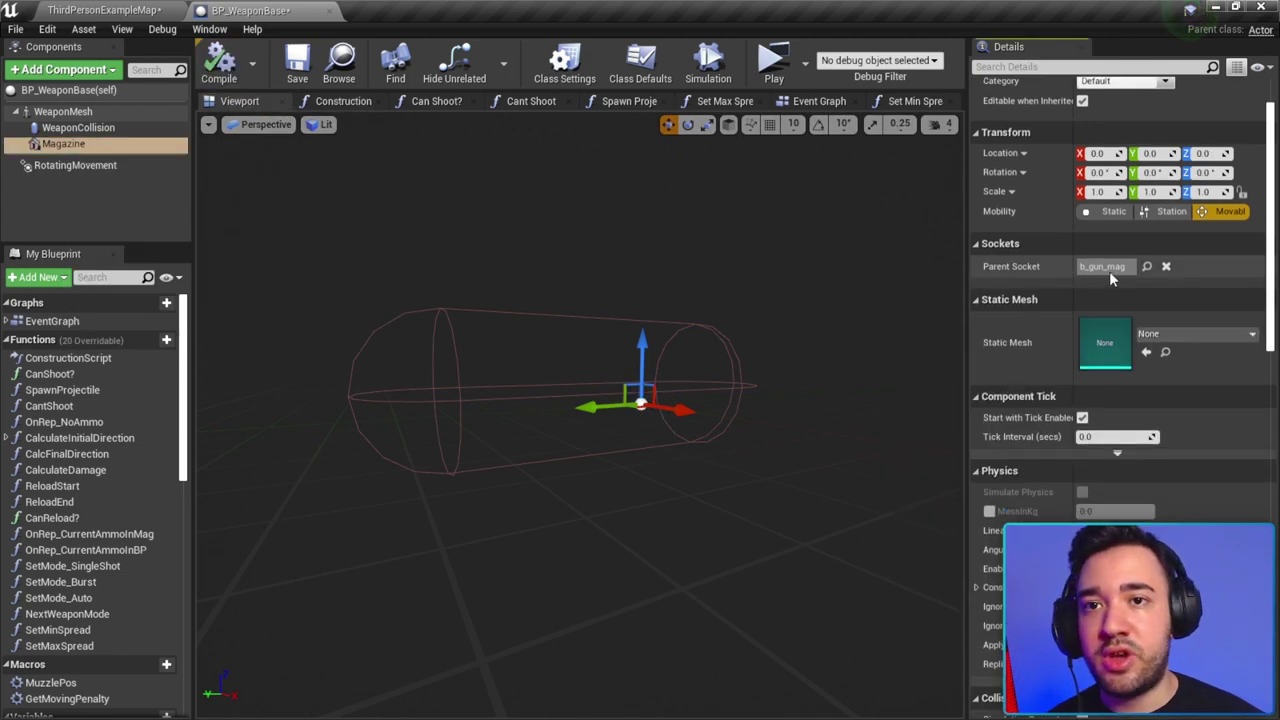
{"action": "left_click", "coordinate": [297, 62]}
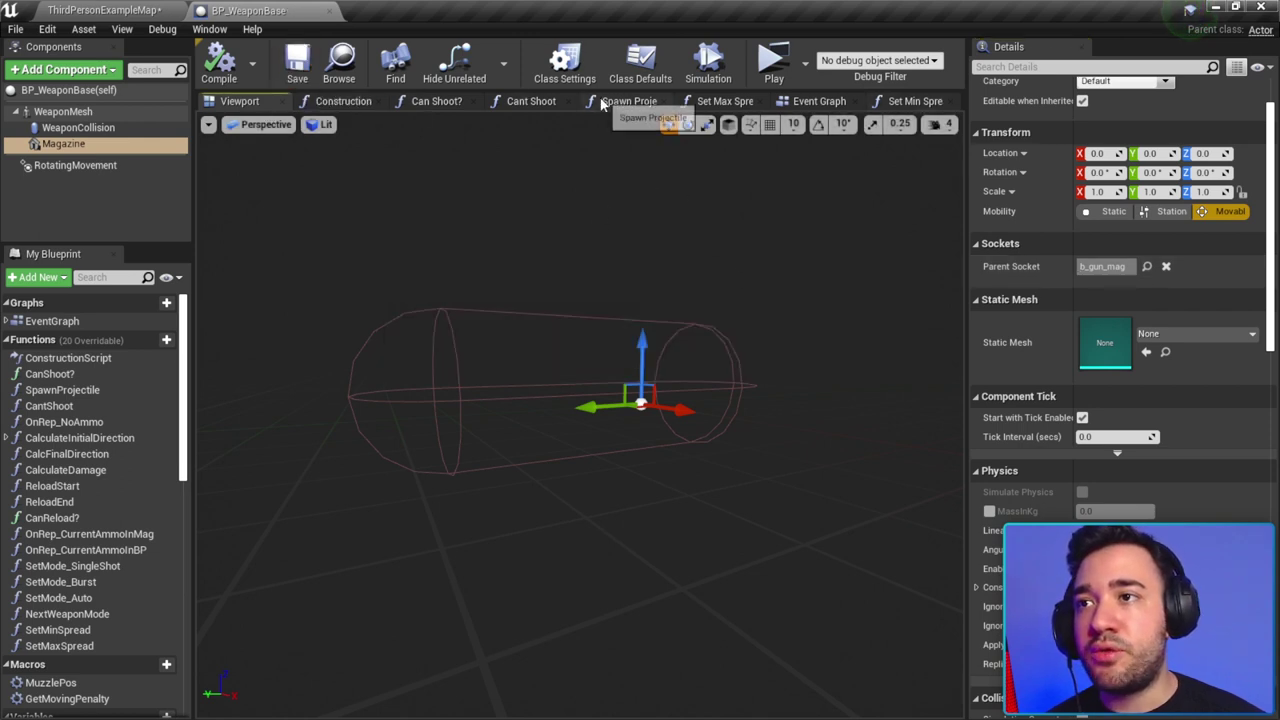
Step: Close the extra function graphs, including Can Shoot?, and open BP_WeaponBase's Construction Script
{"action": "left_click", "coordinate": [668, 101]}
{"action": "left_click", "coordinate": [766, 101]}
{"action": "left_click", "coordinate": [770, 101]}
{"action": "left_click", "coordinate": [786, 101]}
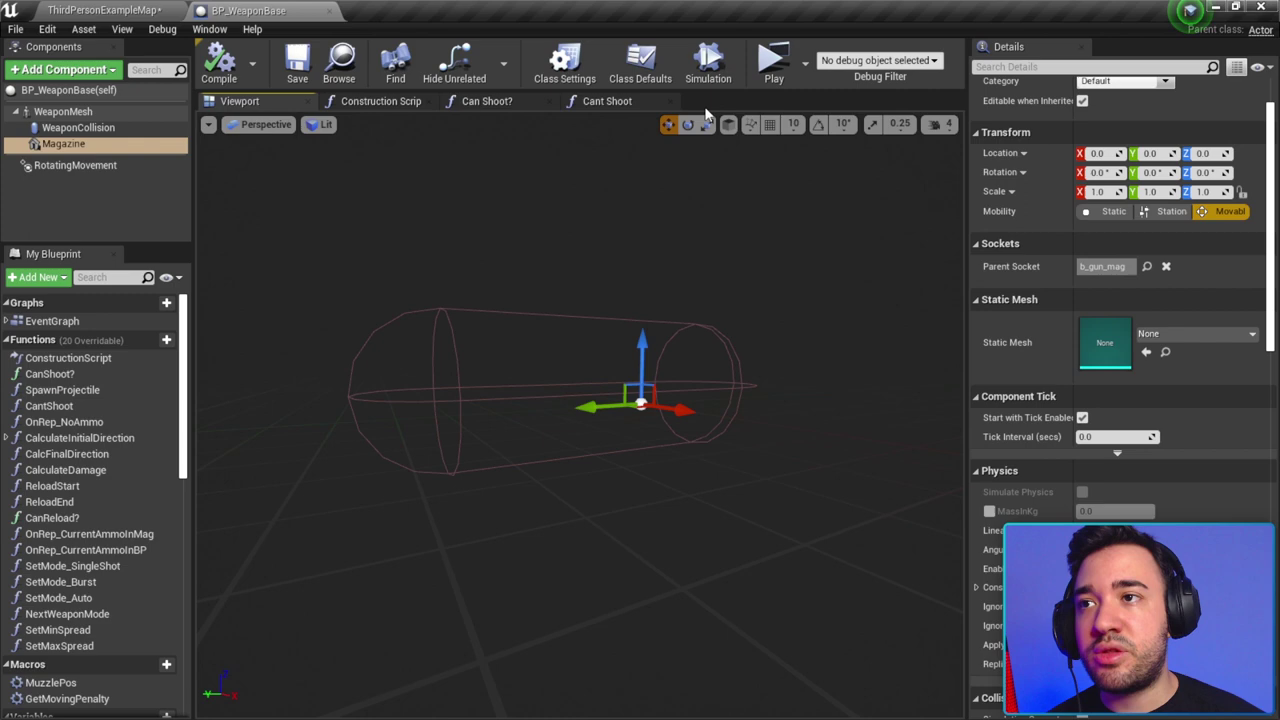
{"action": "left_click", "coordinate": [548, 101]}
{"action": "double_click", "coordinate": [110, 321]}
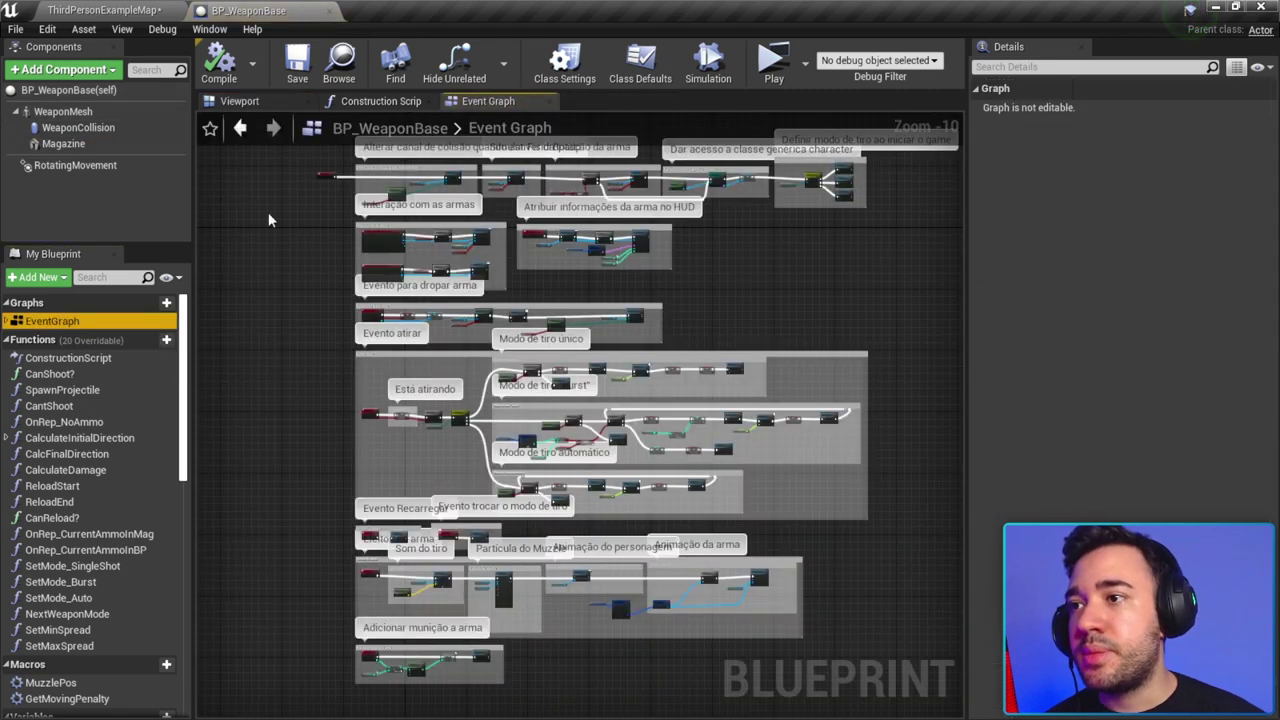
{"action": "left_click", "coordinate": [343, 104]}
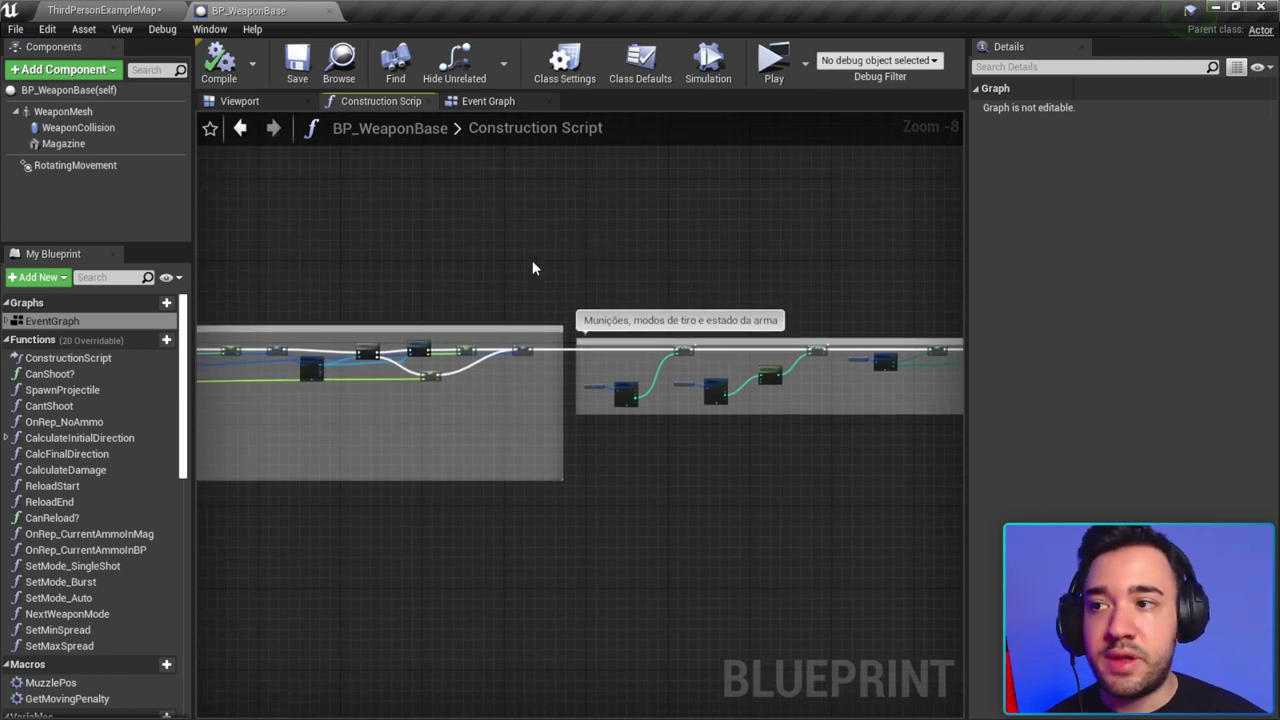
Step: Select the Weapon Data comment box and its nodes in the Construction Script graph
{"action": "scroll", "coordinate": [389, 266], "scroll_direction": "down", "scroll_amount": 3}
{"action": "scroll", "coordinate": [563, 266], "scroll_direction": "up", "scroll_amount": 3}
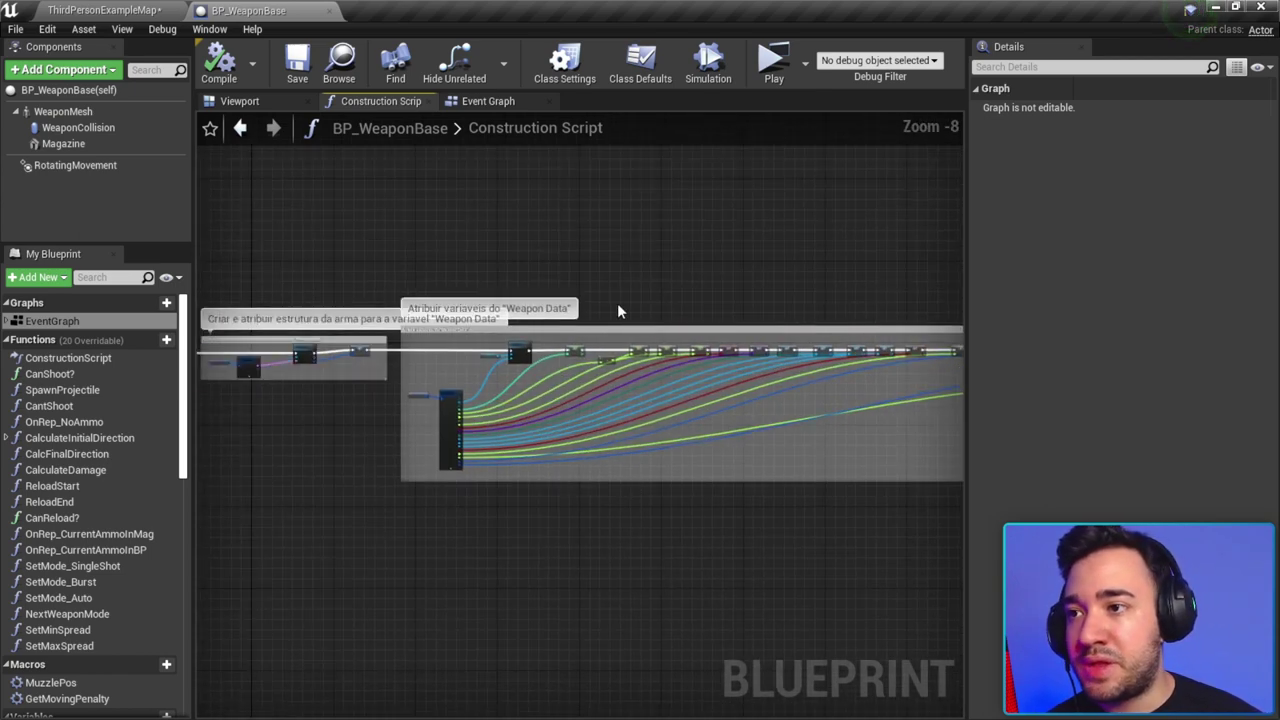
{"action": "scroll", "coordinate": [523, 289], "scroll_direction": "up", "scroll_amount": 2}
{"action": "scroll", "coordinate": [537, 331], "scroll_direction": "down", "scroll_amount": 2}
{"action": "scroll", "coordinate": [504, 261], "scroll_direction": "up", "scroll_amount": 5}
{"action": "scroll", "coordinate": [542, 266], "scroll_direction": "up", "scroll_amount": 1}
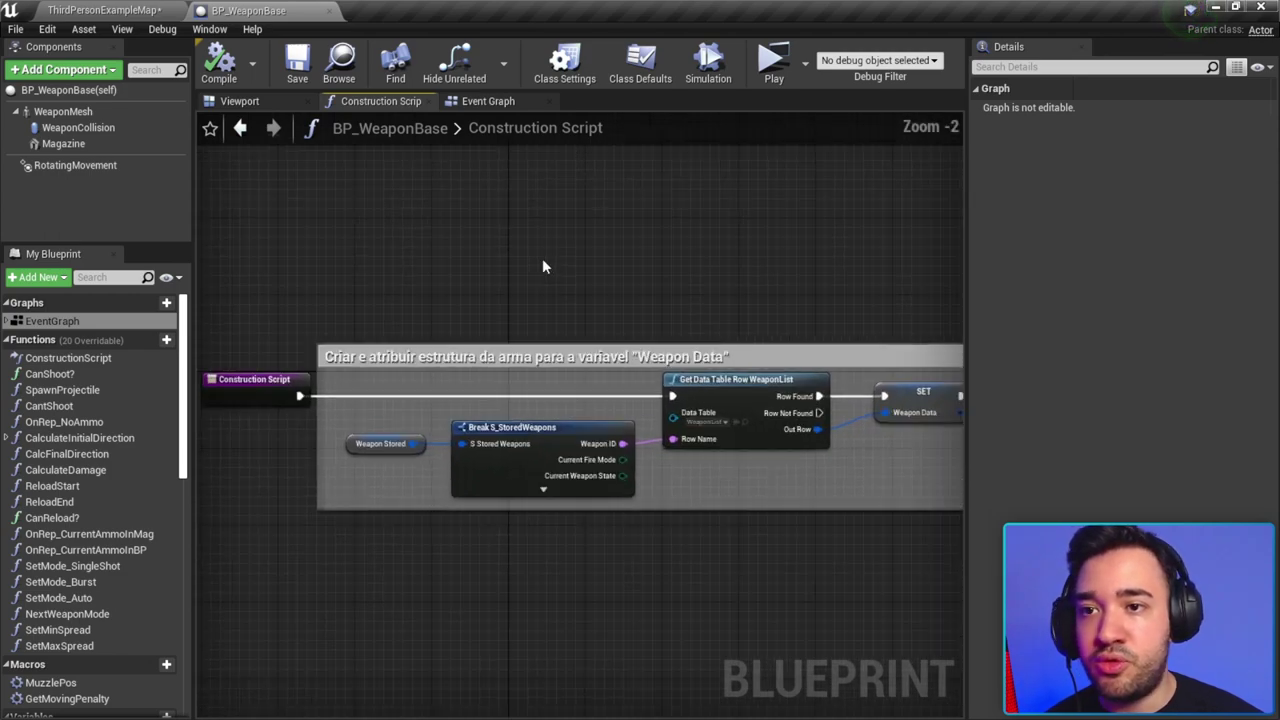
{"action": "scroll", "coordinate": [542, 266], "scroll_direction": "down", "scroll_amount": 1}
{"action": "left_click_drag", "start_coordinate": [296, 206], "coordinate": [764, 492]}
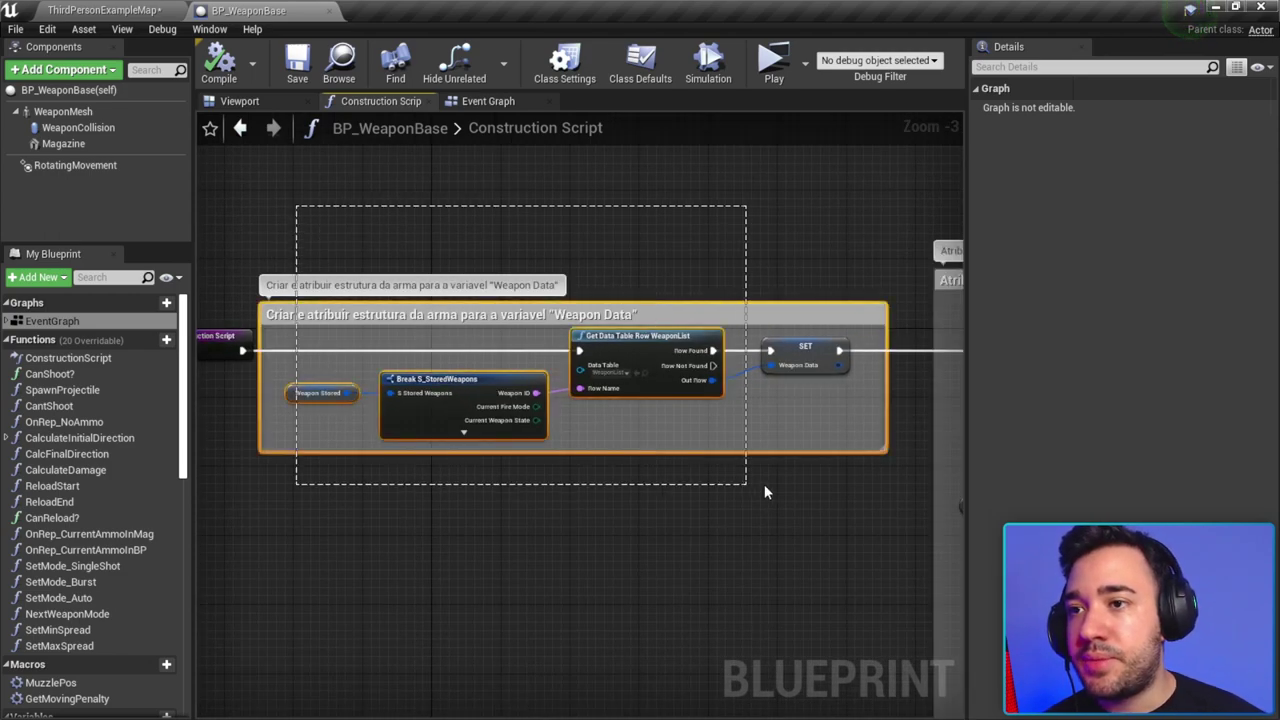
{"action": "scroll", "coordinate": [730, 256], "scroll_direction": "down", "scroll_amount": 1}
{"action": "scroll", "coordinate": [726, 254], "scroll_direction": "down", "scroll_amount": 2}
{"action": "scroll", "coordinate": [752, 271], "scroll_direction": "down", "scroll_amount": 2}
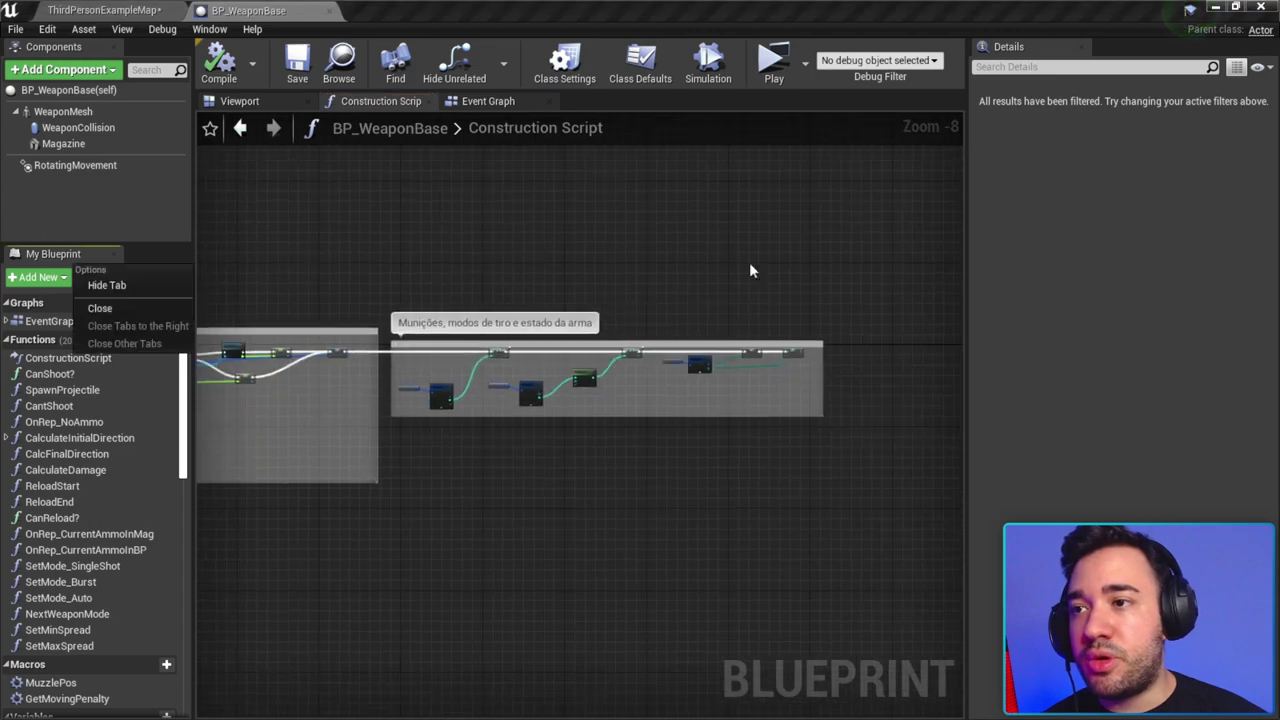
{"action": "scroll", "coordinate": [408, 249], "scroll_direction": "up", "scroll_amount": 3}
{"action": "scroll", "coordinate": [643, 223], "scroll_direction": "down", "scroll_amount": 2}
{"action": "scroll", "coordinate": [266, 220], "scroll_direction": "down", "scroll_amount": 2}
{"action": "scroll", "coordinate": [797, 321], "scroll_direction": "up", "scroll_amount": 1}
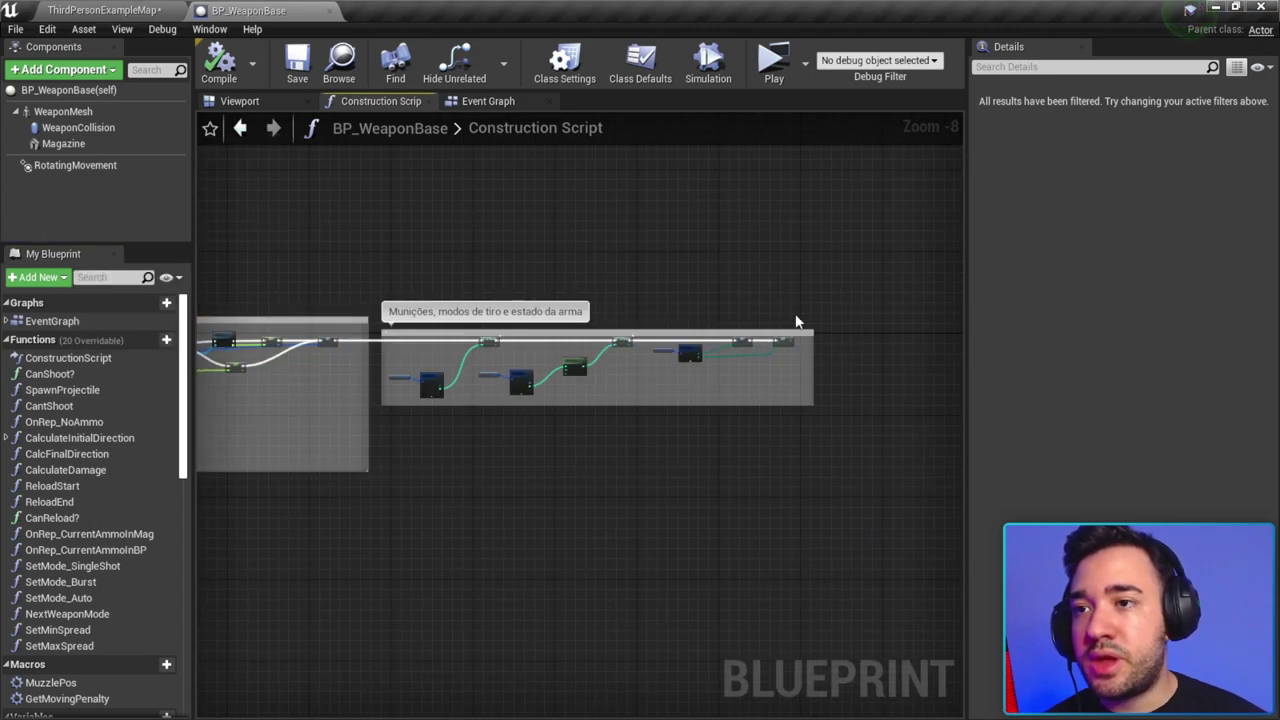
{"action": "scroll", "coordinate": [603, 323], "scroll_direction": "up", "scroll_amount": 2}
{"action": "scroll", "coordinate": [726, 314], "scroll_direction": "up", "scroll_amount": 4}
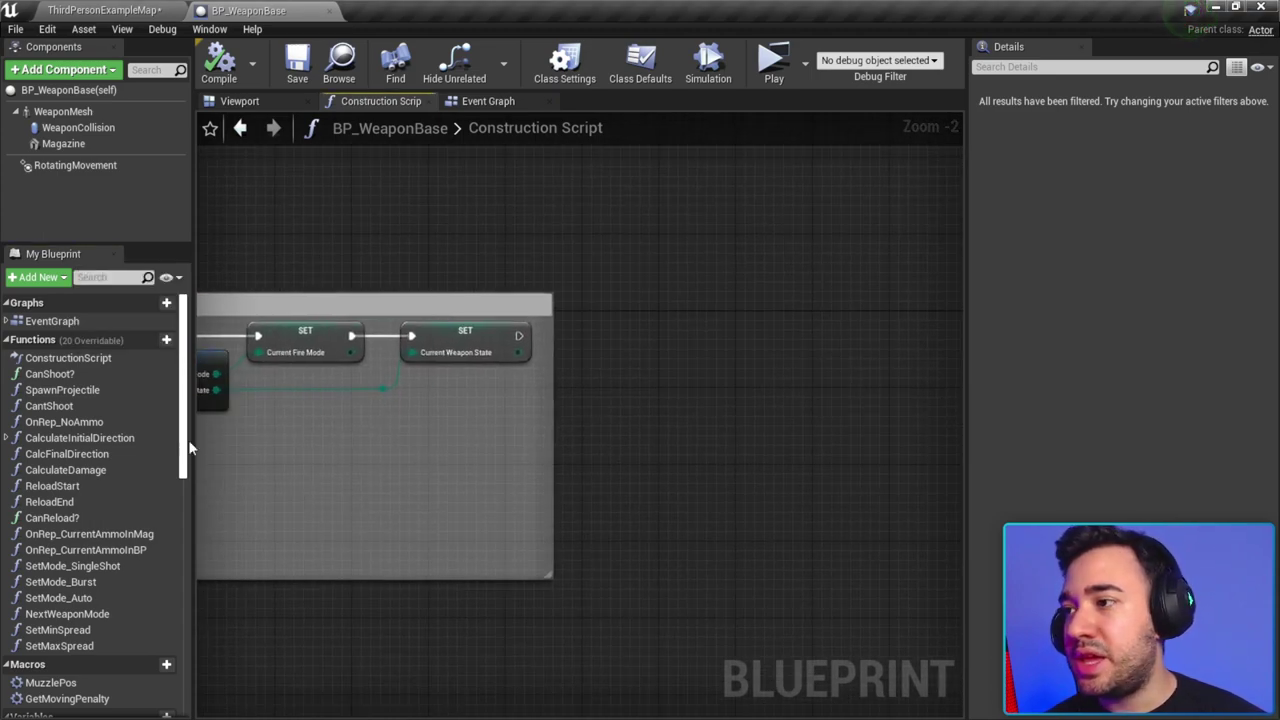
{"action": "scroll", "coordinate": [106, 460], "scroll_direction": "down", "scroll_amount": 4}
{"action": "scroll", "coordinate": [106, 470], "scroll_direction": "down", "scroll_amount": 2}
{"action": "scroll", "coordinate": [105, 485], "scroll_direction": "down", "scroll_amount": 1}
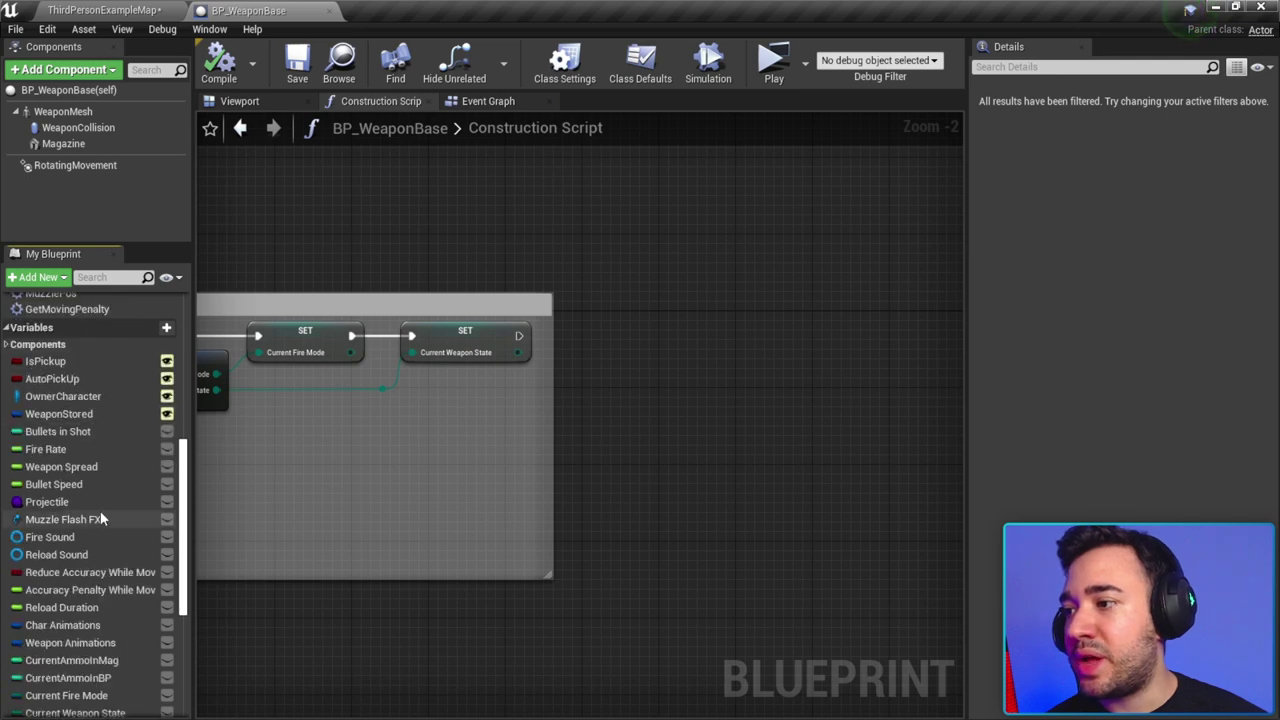
{"action": "scroll", "coordinate": [108, 444], "scroll_direction": "down", "scroll_amount": 2}
{"action": "scroll", "coordinate": [49, 453], "scroll_direction": "up", "scroll_amount": 2}
{"action": "scroll", "coordinate": [54, 443], "scroll_direction": "up", "scroll_amount": 8}
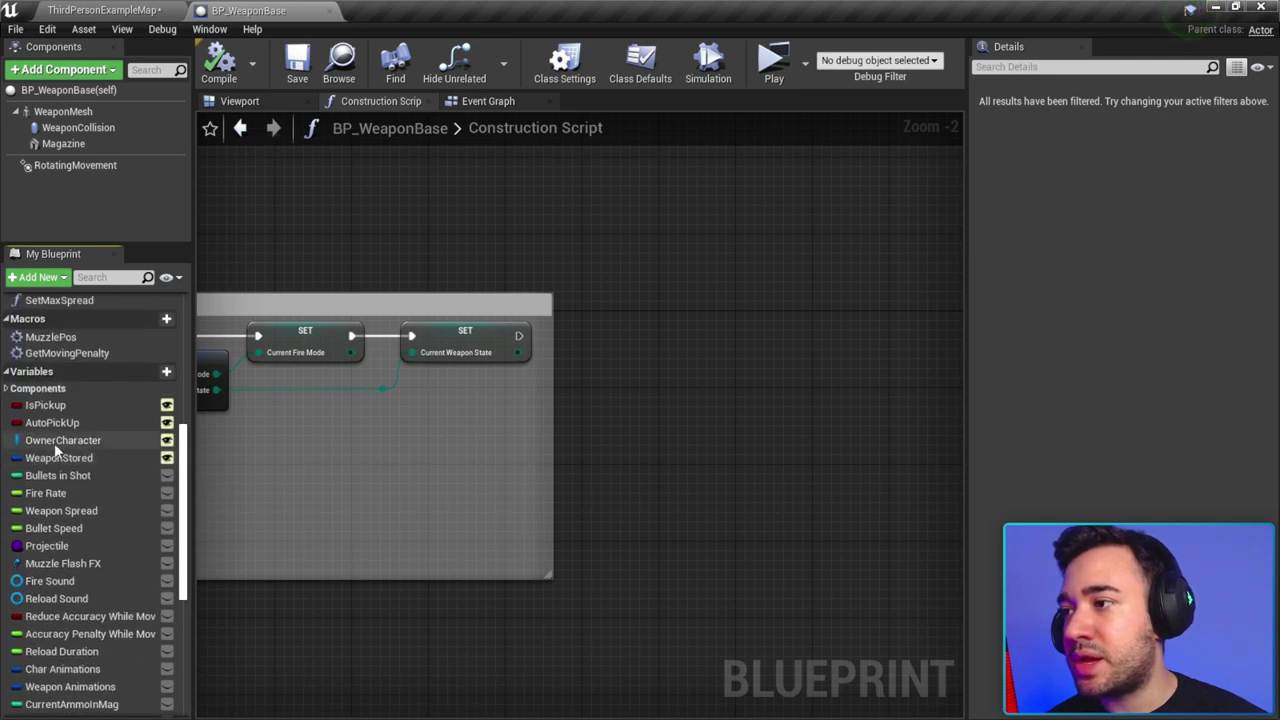
{"action": "scroll", "coordinate": [73, 466], "scroll_direction": "down", "scroll_amount": 15}
Step: Add a Weapon Data getter and break it into a Break S_WeaponData node showing all members
{"action": "left_click_drag", "start_coordinate": [456, 289], "coordinate": [590, 277]}
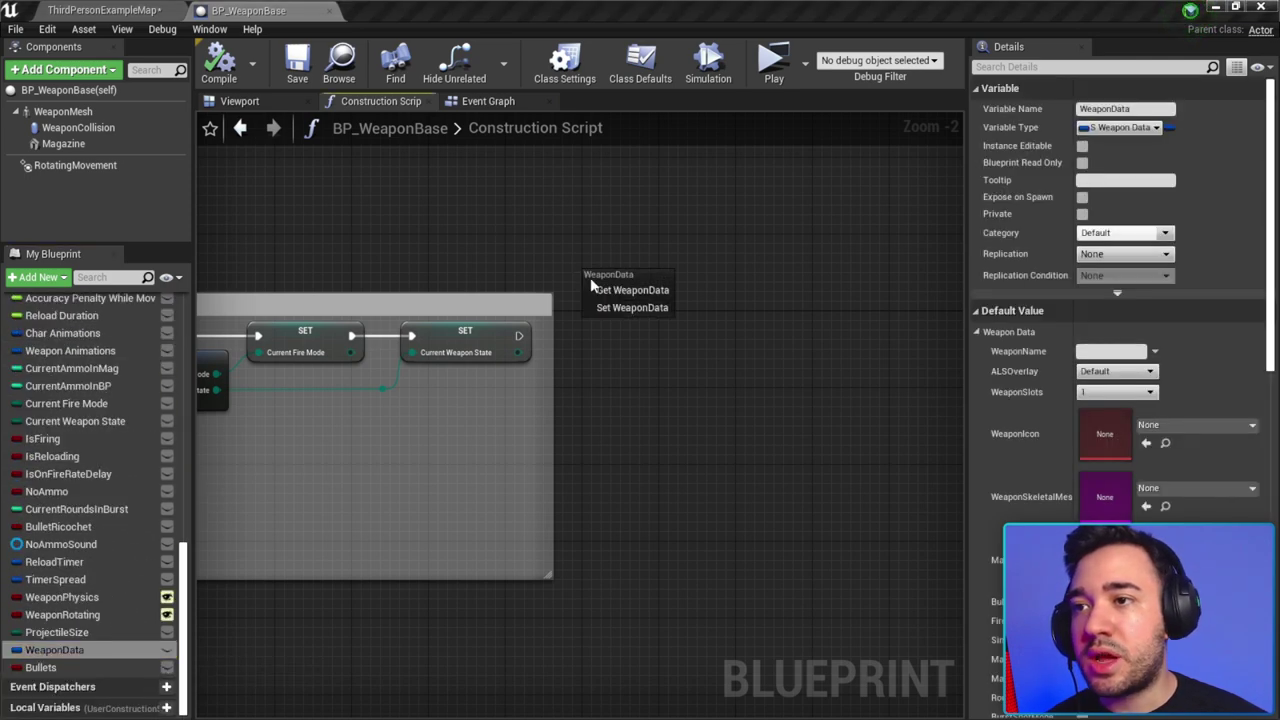
{"action": "left_click", "coordinate": [612, 289]}
{"action": "scroll", "coordinate": [456, 268], "scroll_direction": "up", "scroll_amount": 2}
{"action": "mouse_move", "coordinate": [456, 268]}
{"action": "left_mouse_down"}
{"action": "mouse_move", "coordinate": [444, 370]}
{"action": "mouse_move", "coordinate": [572, 340]}
{"action": "left_mouse_up"}
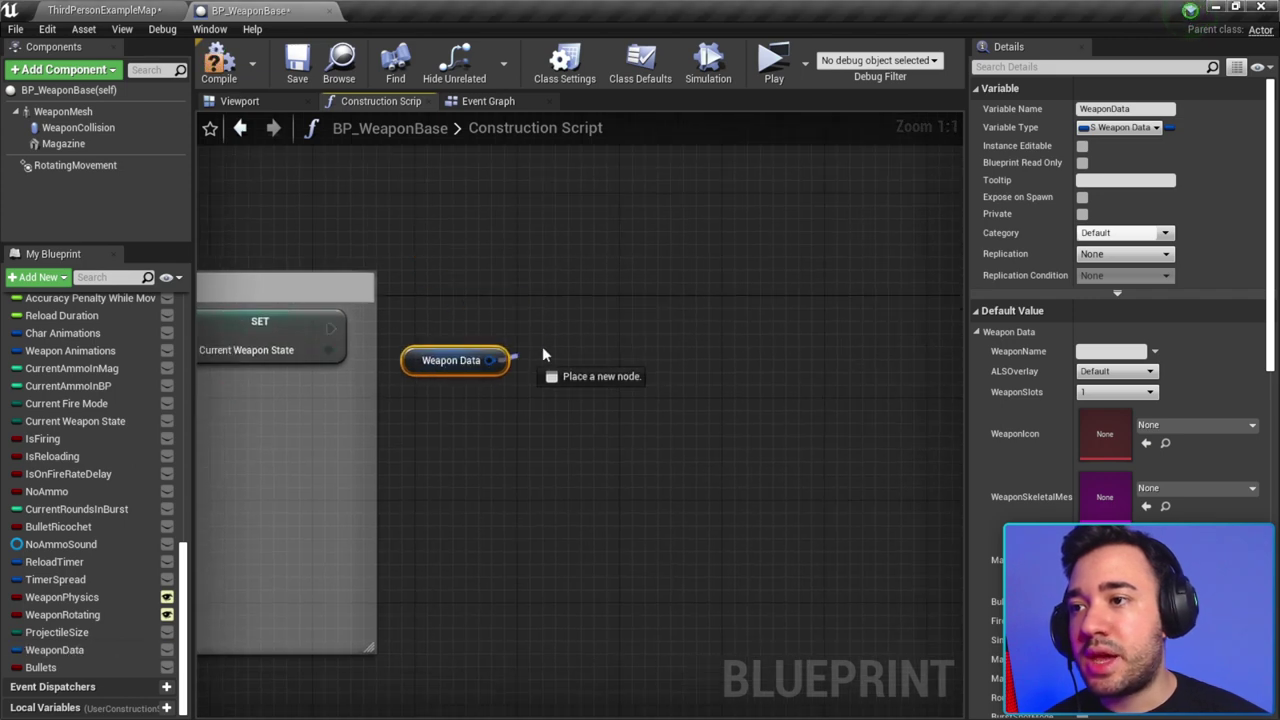
{"action": "left_click", "coordinate": [650, 508]}
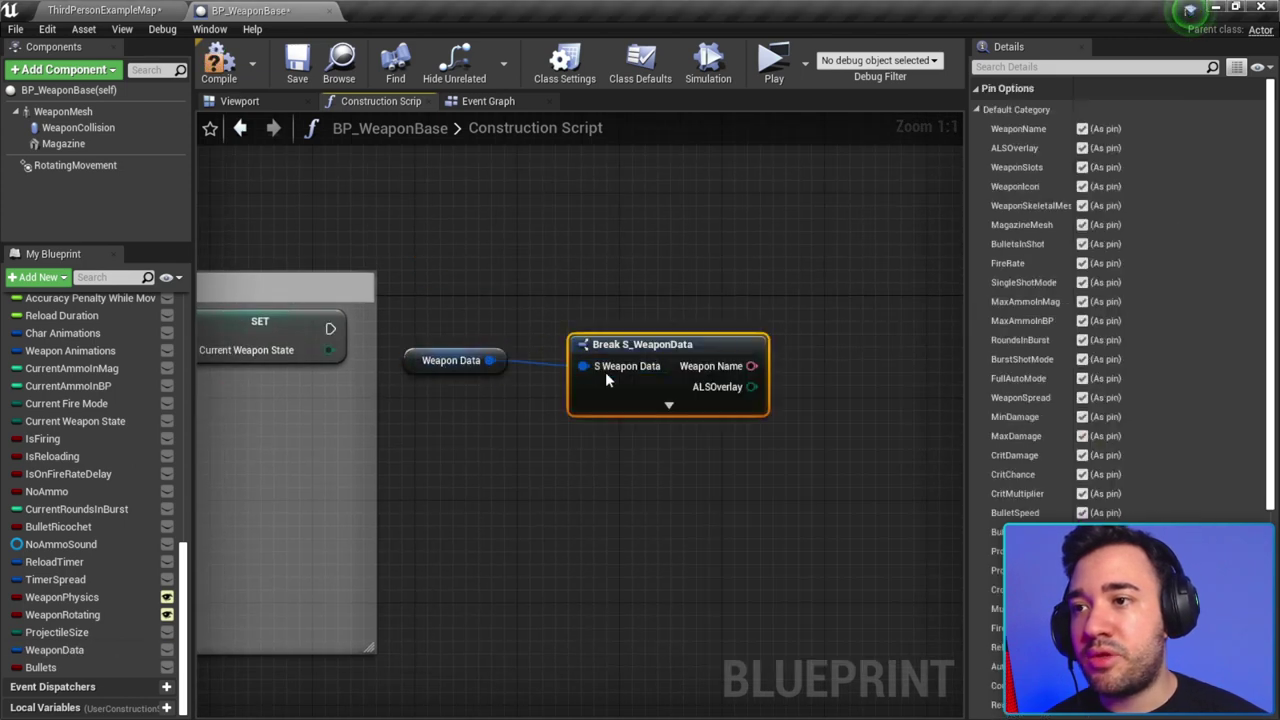
{"action": "left_click", "coordinate": [652, 410]}
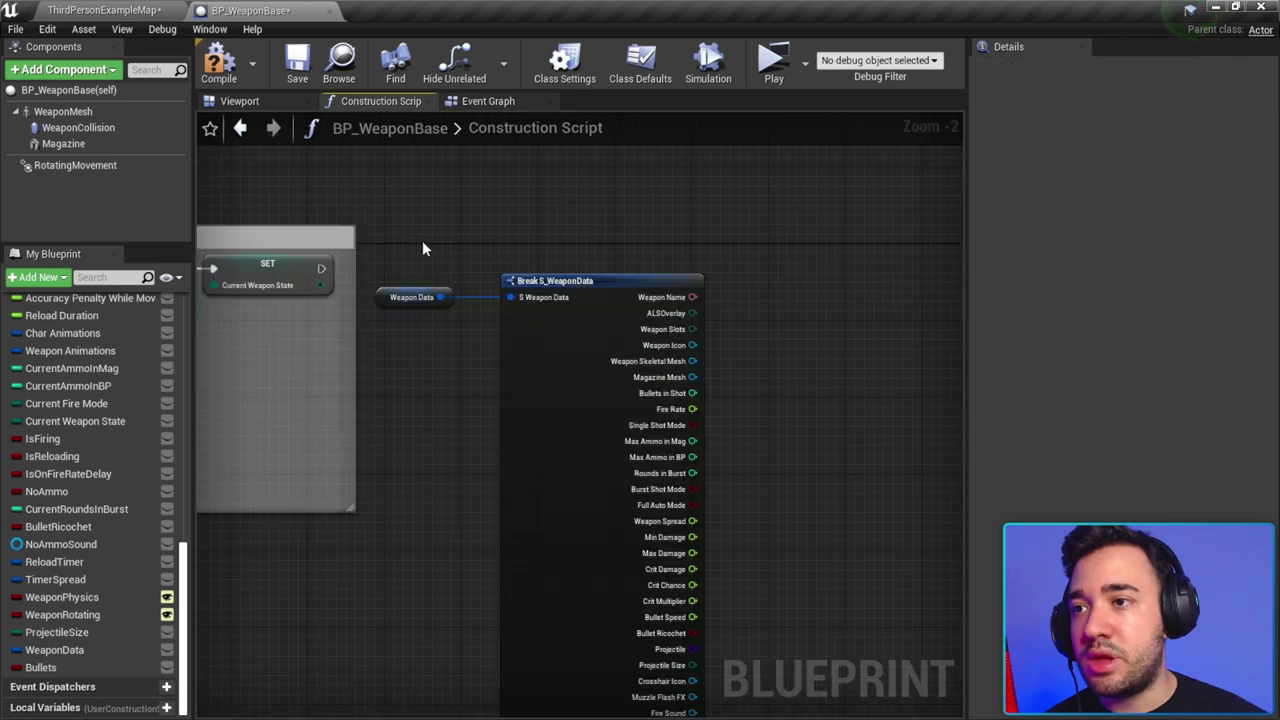
{"action": "scroll", "coordinate": [617, 274], "scroll_direction": "down", "scroll_amount": 2}
{"action": "scroll", "coordinate": [700, 380], "scroll_direction": "up", "scroll_amount": 2}
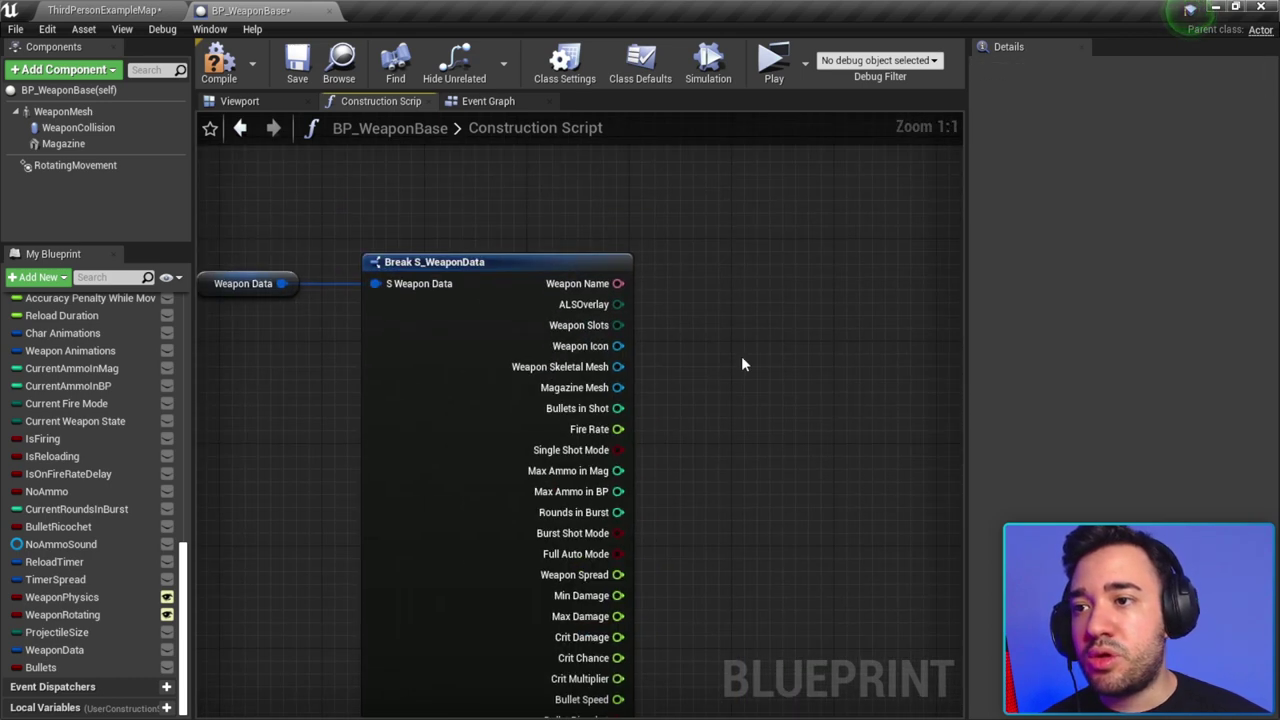
Step: Add a Magazine component reference and a Set Static Mesh node targeting it
{"action": "left_click_drag", "start_coordinate": [672, 398], "coordinate": [703, 395]}
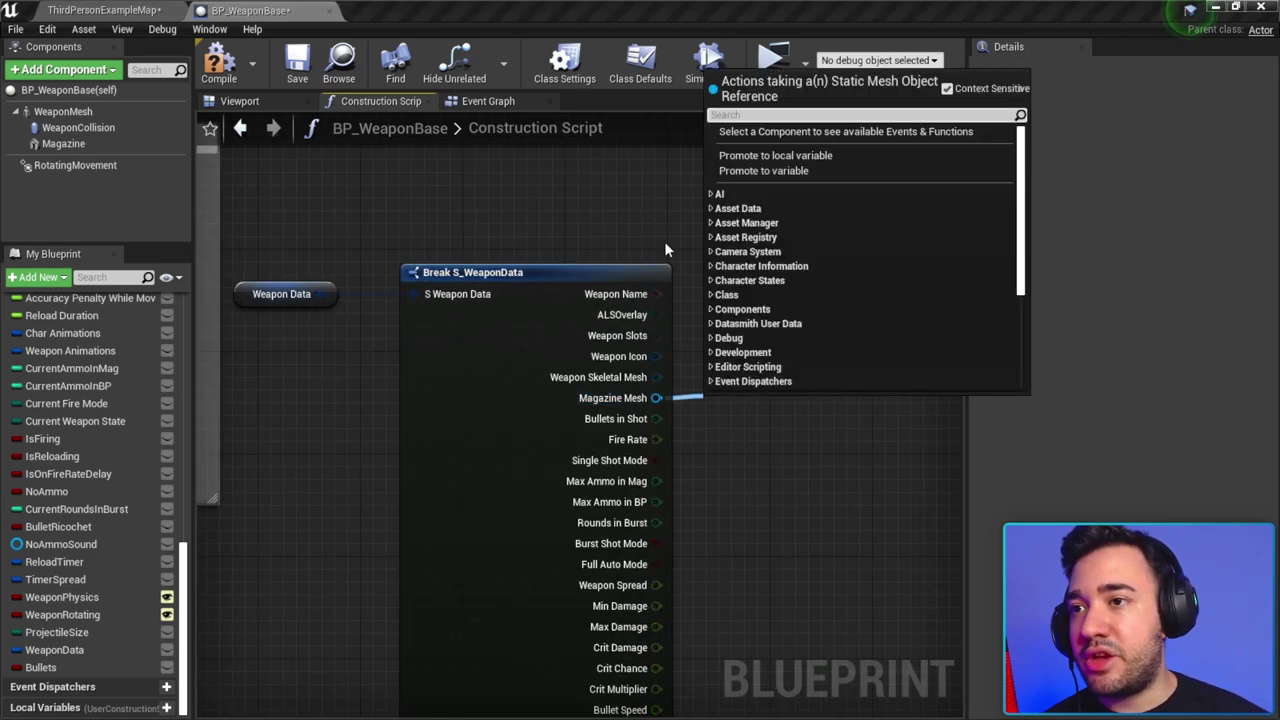
{"action": "right_click_drag", "start_coordinate": [703, 256], "coordinate": [619, 322]}
{"action": "mouse_move", "coordinate": [126, 147]}
{"action": "left_mouse_down"}
{"action": "mouse_move", "coordinate": [655, 295]}
{"action": "mouse_move", "coordinate": [703, 293]}
{"action": "left_mouse_up"}
{"action": "left_click", "coordinate": [63, 143]}
{"action": "left_click", "coordinate": [488, 101]}
{"action": "left_click", "coordinate": [380, 101]}
{"action": "type", "text": "set"}
{"action": "type", "text": " stati"}
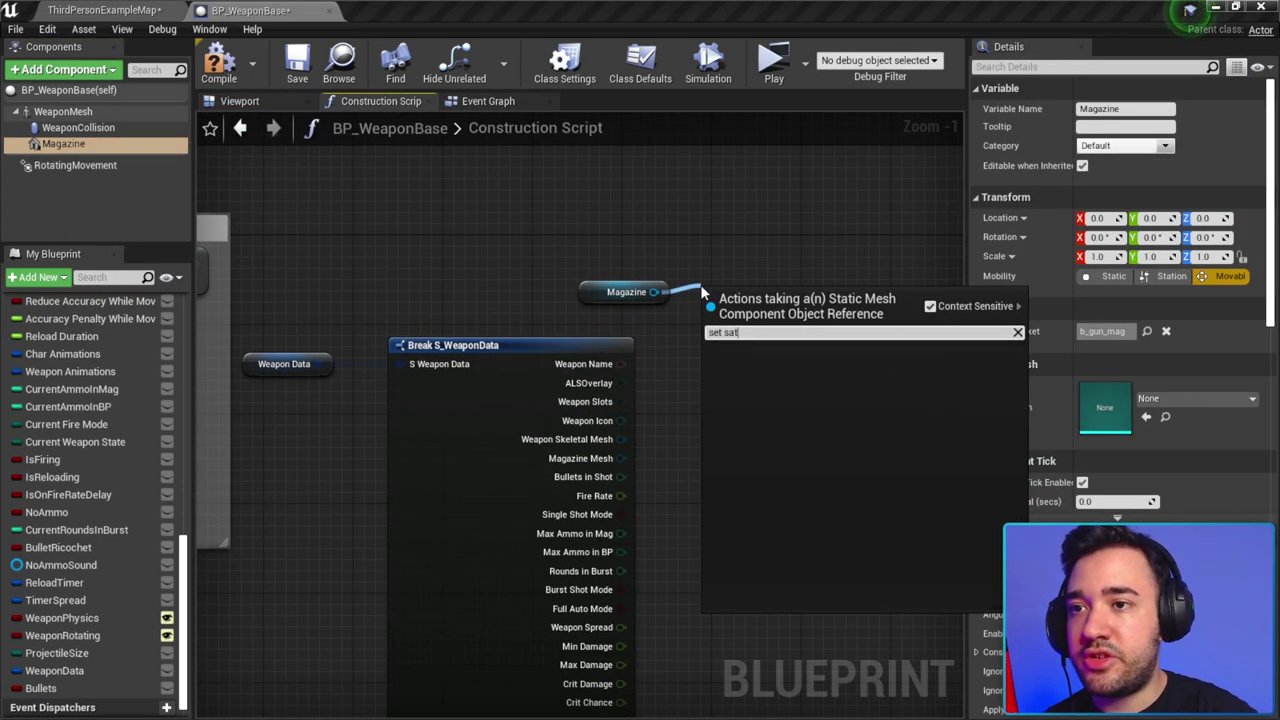
{"action": "left_click", "coordinate": [790, 477]}
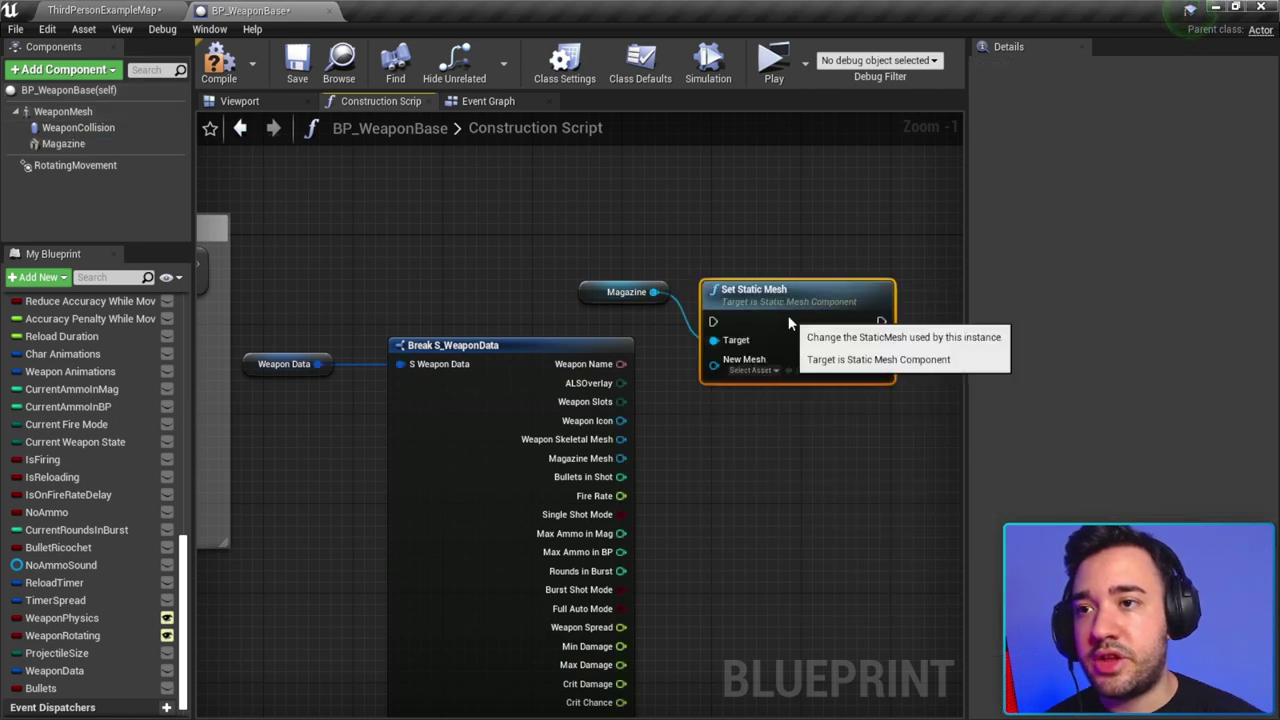
{"action": "scroll", "coordinate": [788, 315], "scroll_direction": "down", "scroll_amount": 2}
Step: Chain the last SET into Set Static Mesh and feed Magazine Mesh into New Mesh
{"action": "left_click_drag", "start_coordinate": [326, 271], "coordinate": [731, 289]}
{"action": "scroll", "coordinate": [731, 289], "scroll_direction": "down", "scroll_amount": 1}
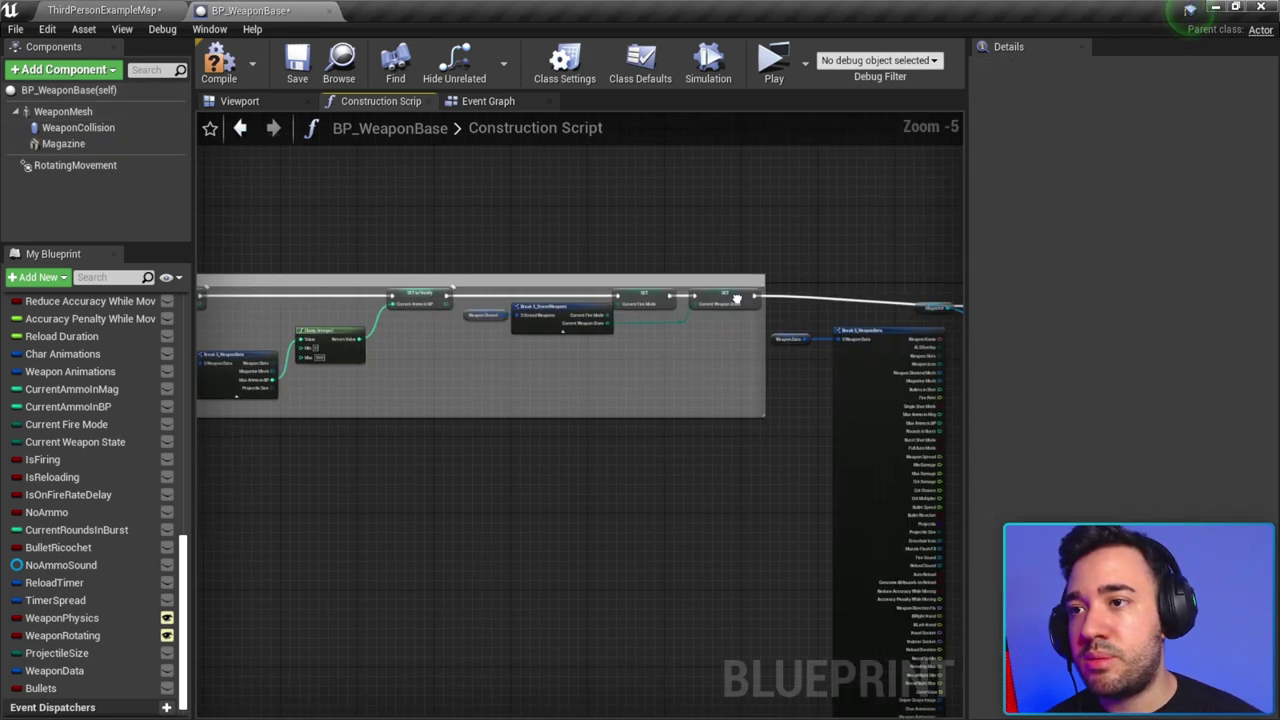
{"action": "scroll", "coordinate": [744, 320], "scroll_direction": "up", "scroll_amount": 2}
{"action": "left_click", "coordinate": [545, 385]}
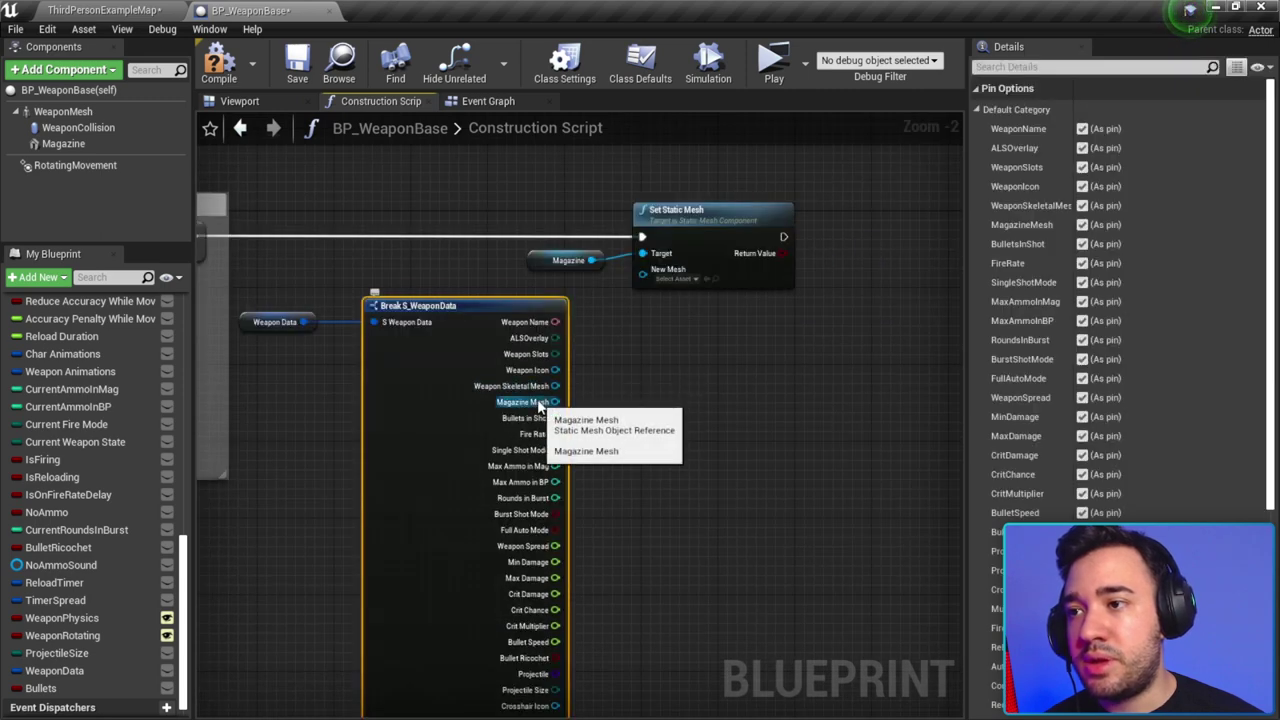
{"action": "scroll", "coordinate": [558, 400], "scroll_direction": "up", "scroll_amount": 1}
{"action": "mouse_move", "coordinate": [568, 402]}
{"action": "left_mouse_down"}
{"action": "mouse_move", "coordinate": [633, 345]}
{"action": "mouse_move", "coordinate": [661, 254]}
{"action": "left_mouse_up"}
{"action": "scroll", "coordinate": [690, 340], "scroll_direction": "down", "scroll_amount": 1}
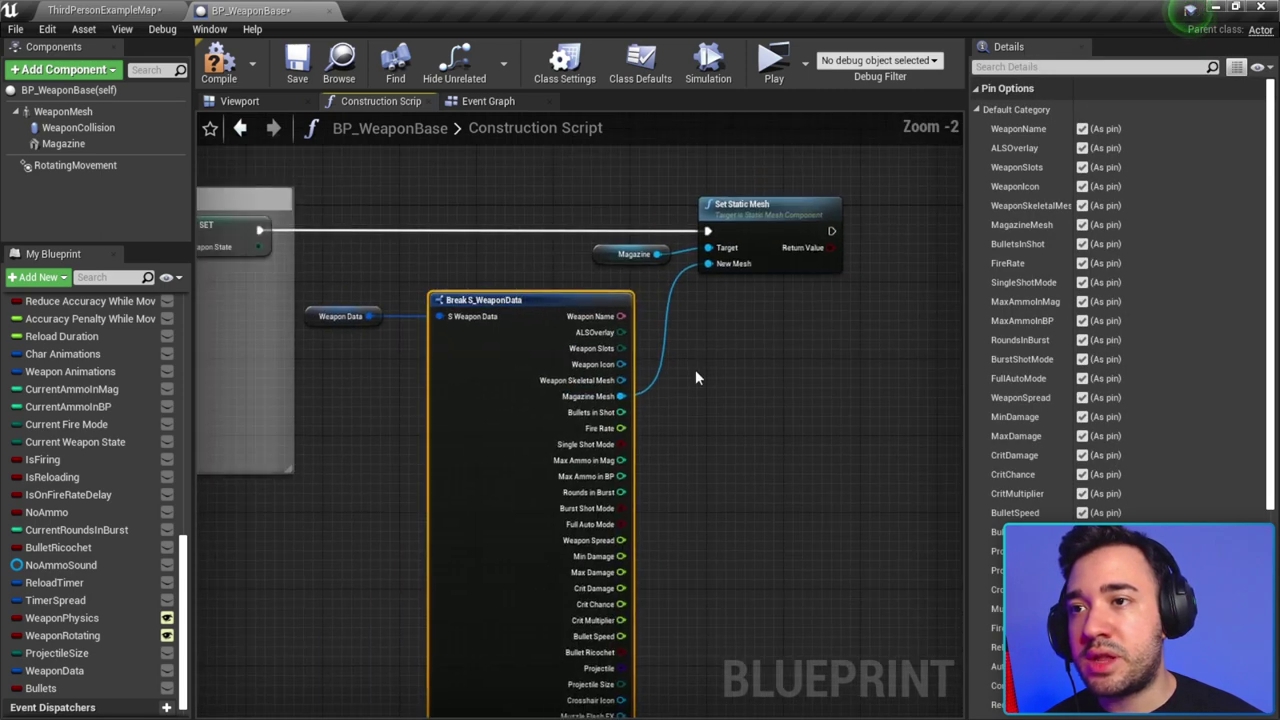
{"action": "left_click", "coordinate": [695, 369]}
Step: Hide the unconnected member pins on the Break S_WeaponData node
{"action": "left_click", "coordinate": [481, 413]}
{"action": "scroll", "coordinate": [1004, 168], "scroll_direction": "down", "scroll_amount": 5}
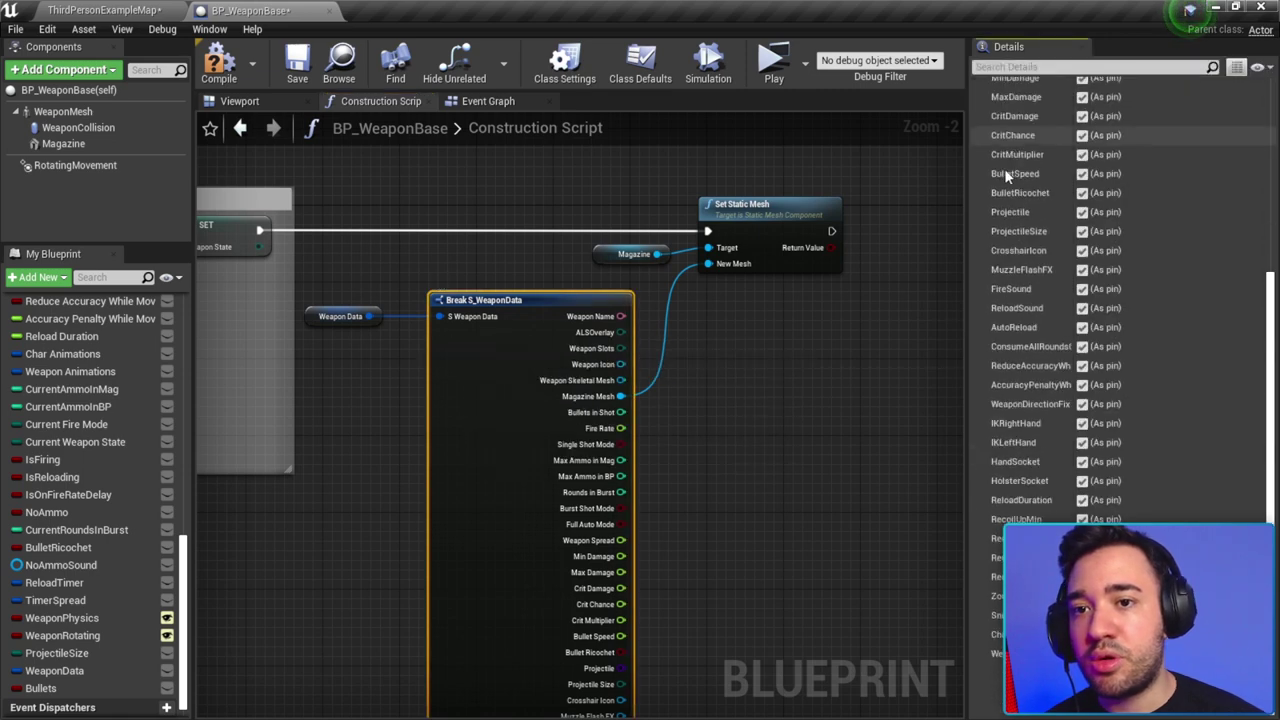
{"action": "left_click", "coordinate": [1088, 714]}
{"action": "left_click", "coordinate": [423, 237]}
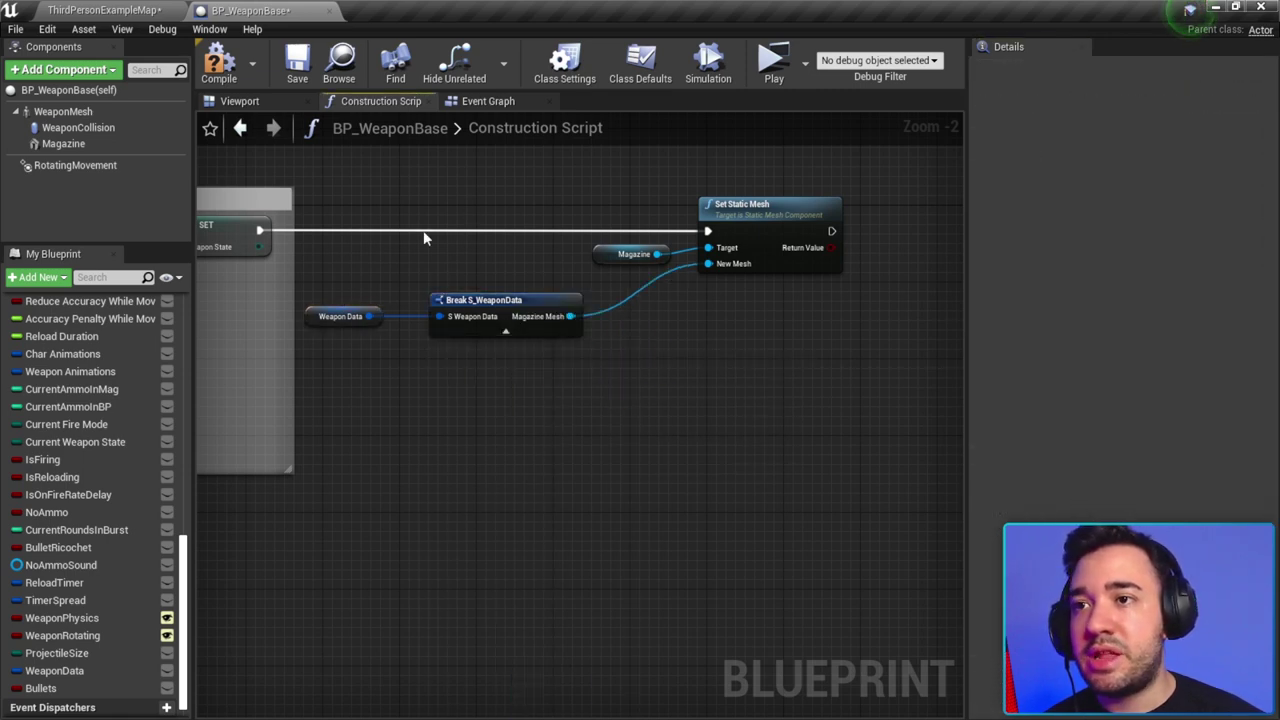
Step: Wrap Weapon Data, break, Magazine and Set Static Mesh in a comment 'Definir novo pente para a arma'
{"action": "left_click_drag", "start_coordinate": [351, 266], "coordinate": [561, 385]}
{"action": "left_click_drag", "start_coordinate": [455, 200], "coordinate": [714, 326]}
{"action": "right_click_drag", "start_coordinate": [714, 326], "coordinate": [794, 355]}
{"action": "left_click_drag", "start_coordinate": [852, 399], "coordinate": [400, 257]}
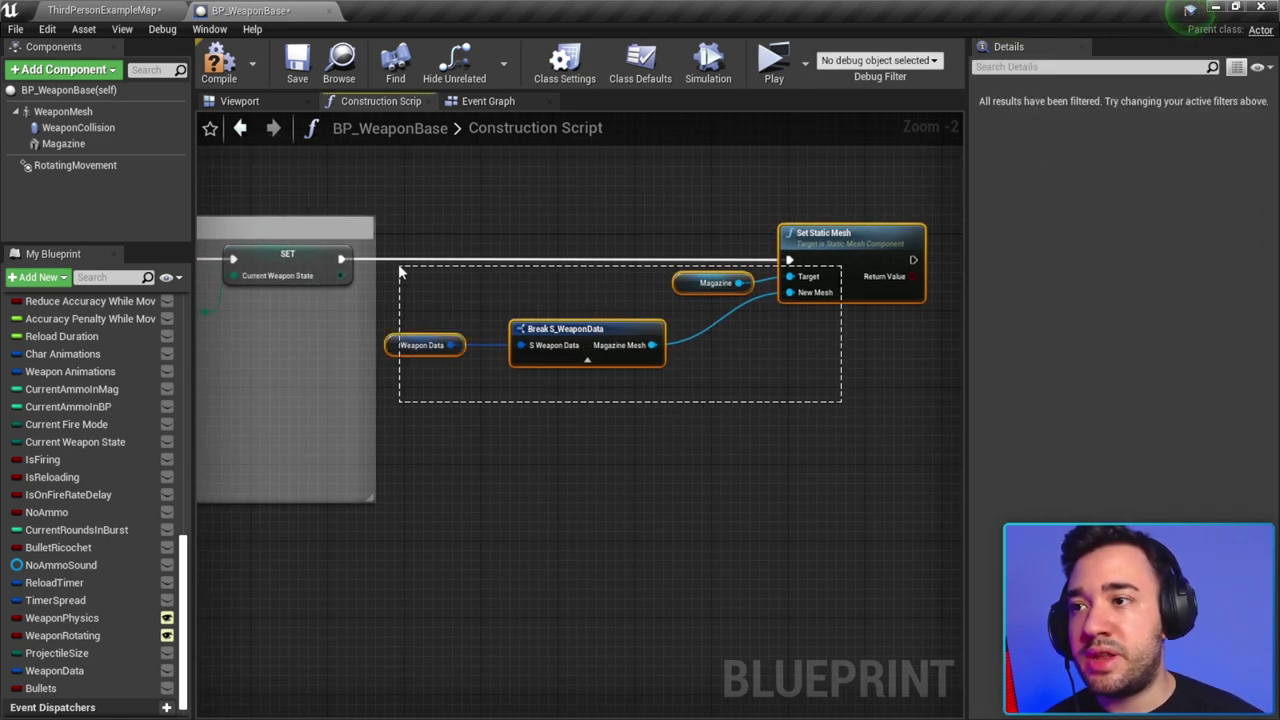
{"action": "type", "text": "cDefinir novo pente para a arma"}
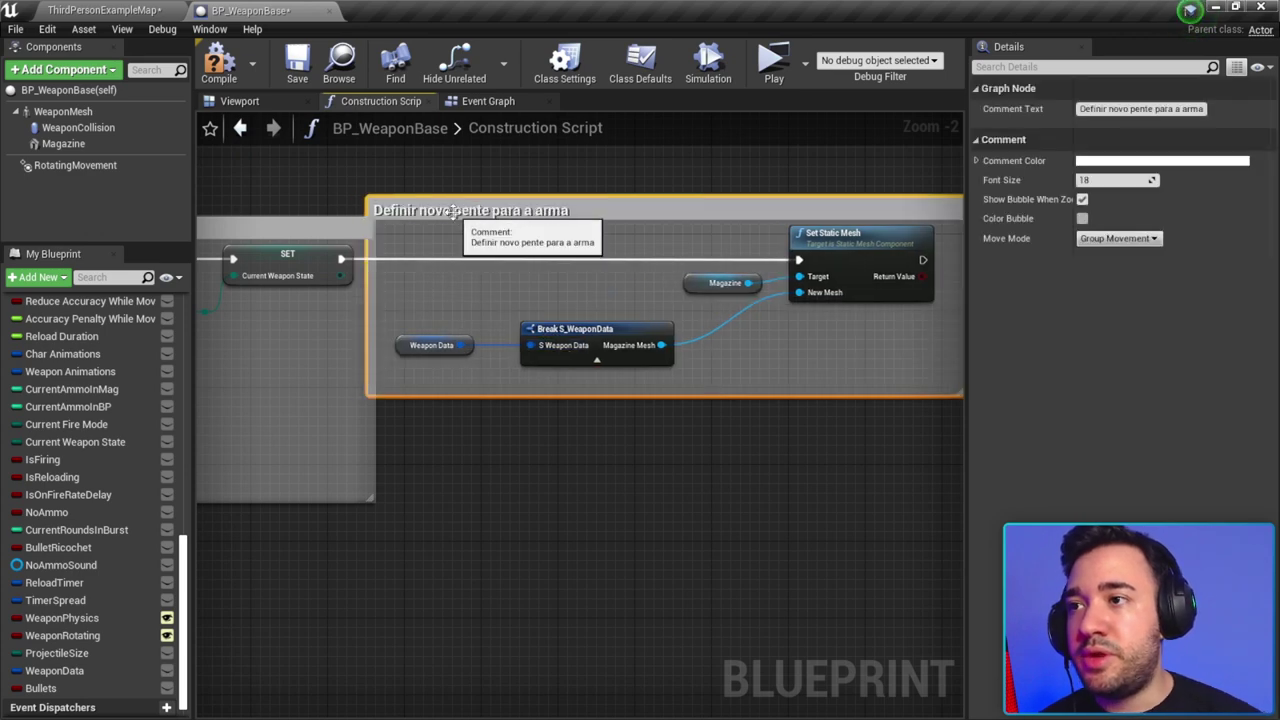
{"action": "left_click_drag", "start_coordinate": [453, 212], "coordinate": [501, 212]}
{"action": "left_click", "coordinate": [503, 263]}
Step: Reconnect Magazine Mesh to the New Mesh input and check the Magazine component's properties
{"action": "scroll", "coordinate": [344, 367], "scroll_direction": "up", "scroll_amount": 2}
{"action": "left_click_drag", "start_coordinate": [304, 357], "coordinate": [362, 457]}
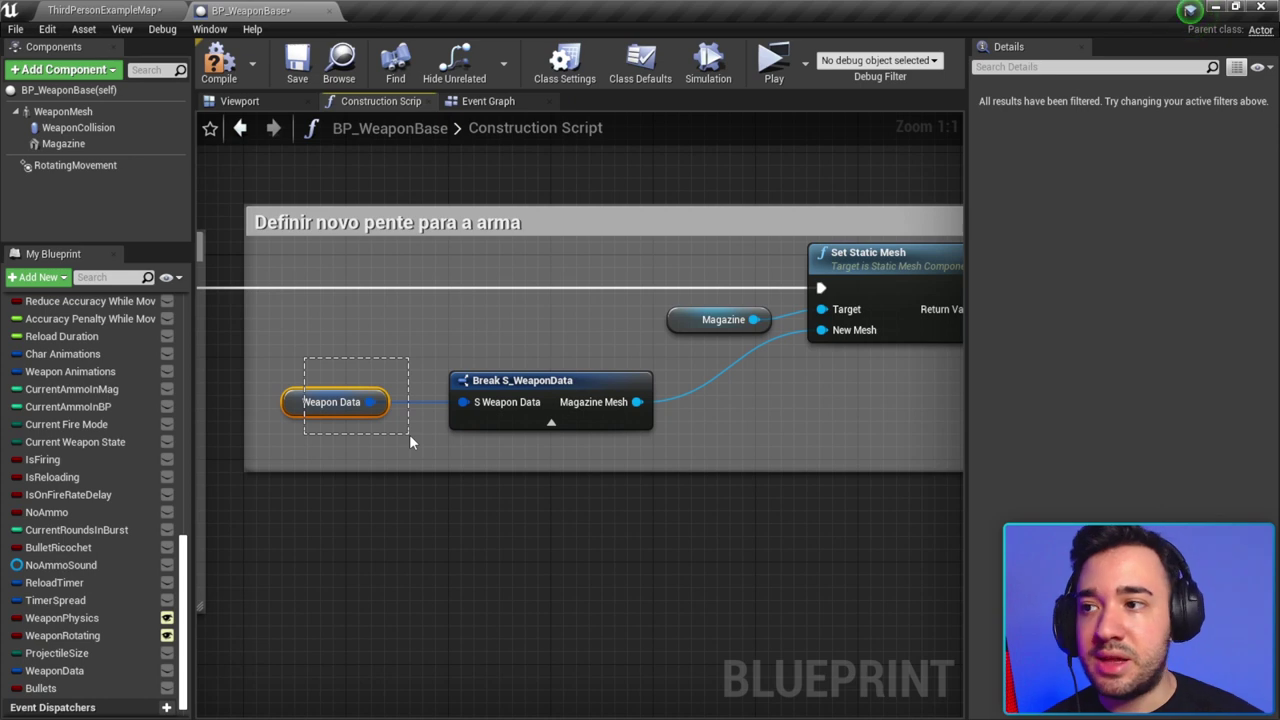
{"action": "left_click_drag", "start_coordinate": [409, 435], "coordinate": [409, 435]}
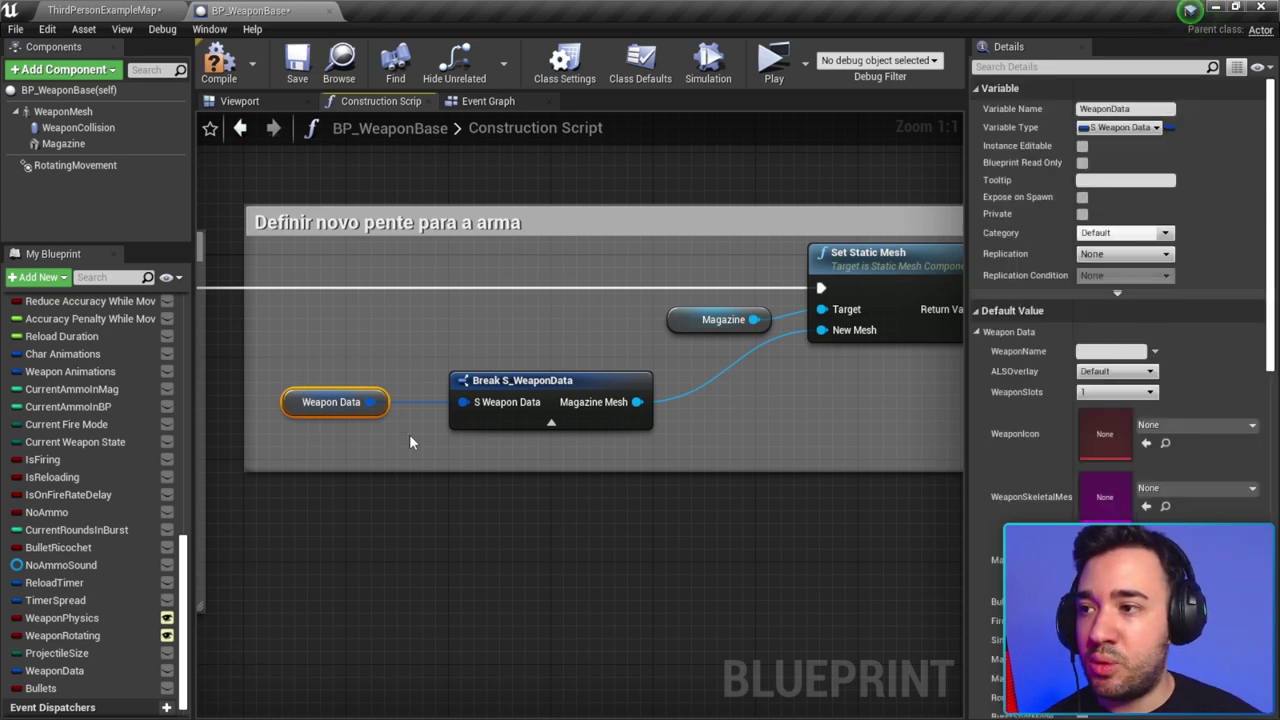
{"action": "left_click", "coordinate": [531, 418]}
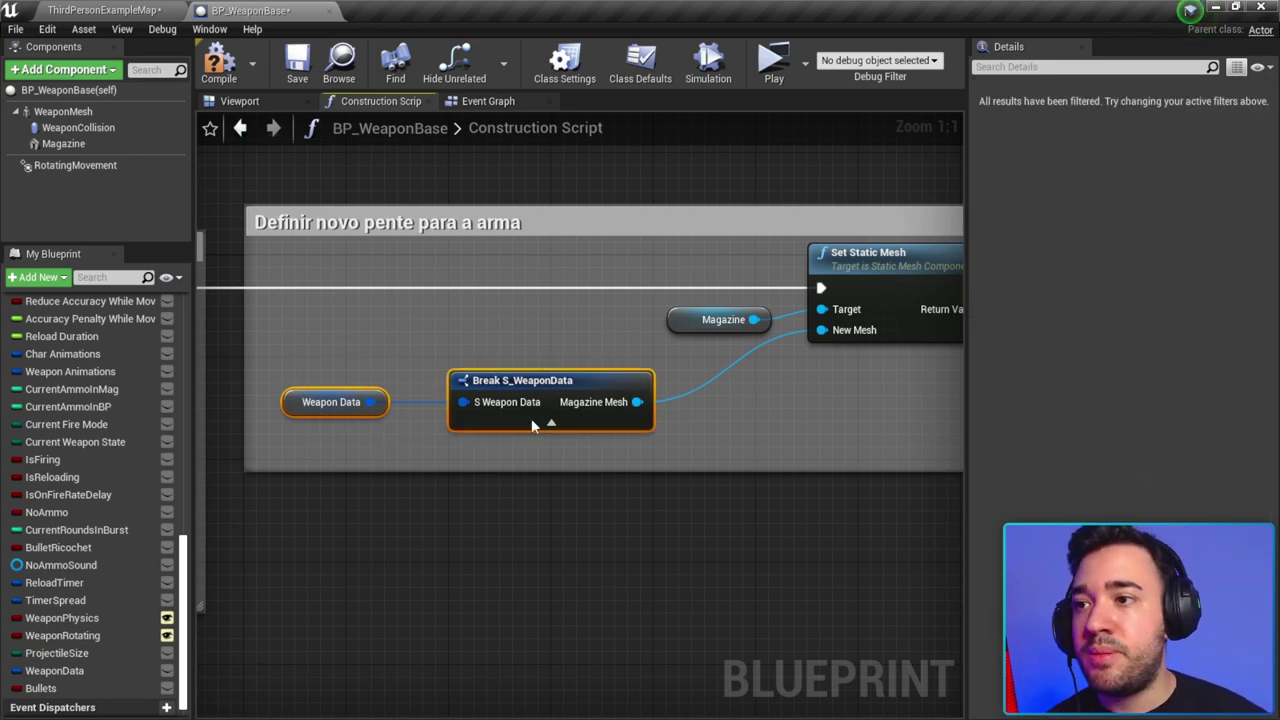
{"action": "right_click_drag", "start_coordinate": [636, 450], "coordinate": [576, 464]}
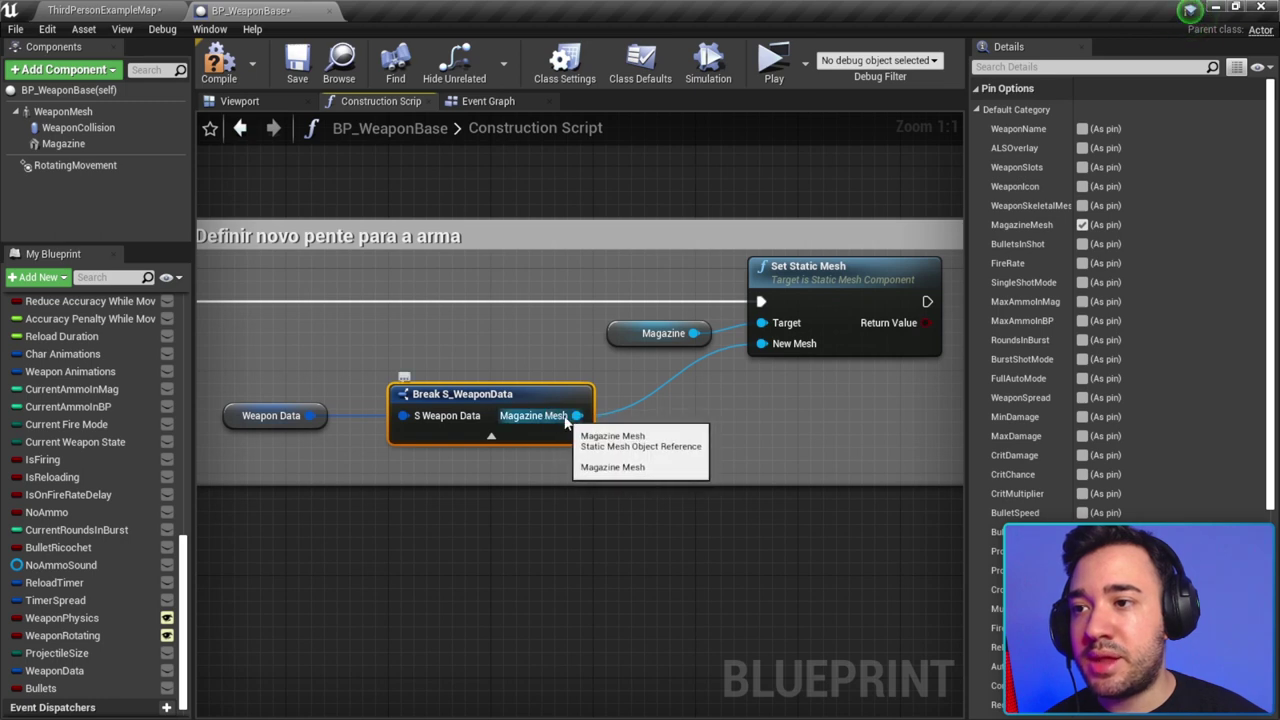
{"action": "mouse_move", "coordinate": [577, 415]}
{"action": "left_mouse_down"}
{"action": "mouse_move", "coordinate": [696, 395]}
{"action": "mouse_move", "coordinate": [762, 343]}
{"action": "left_mouse_up"}
{"action": "right_click_drag", "start_coordinate": [526, 275], "coordinate": [416, 298]}
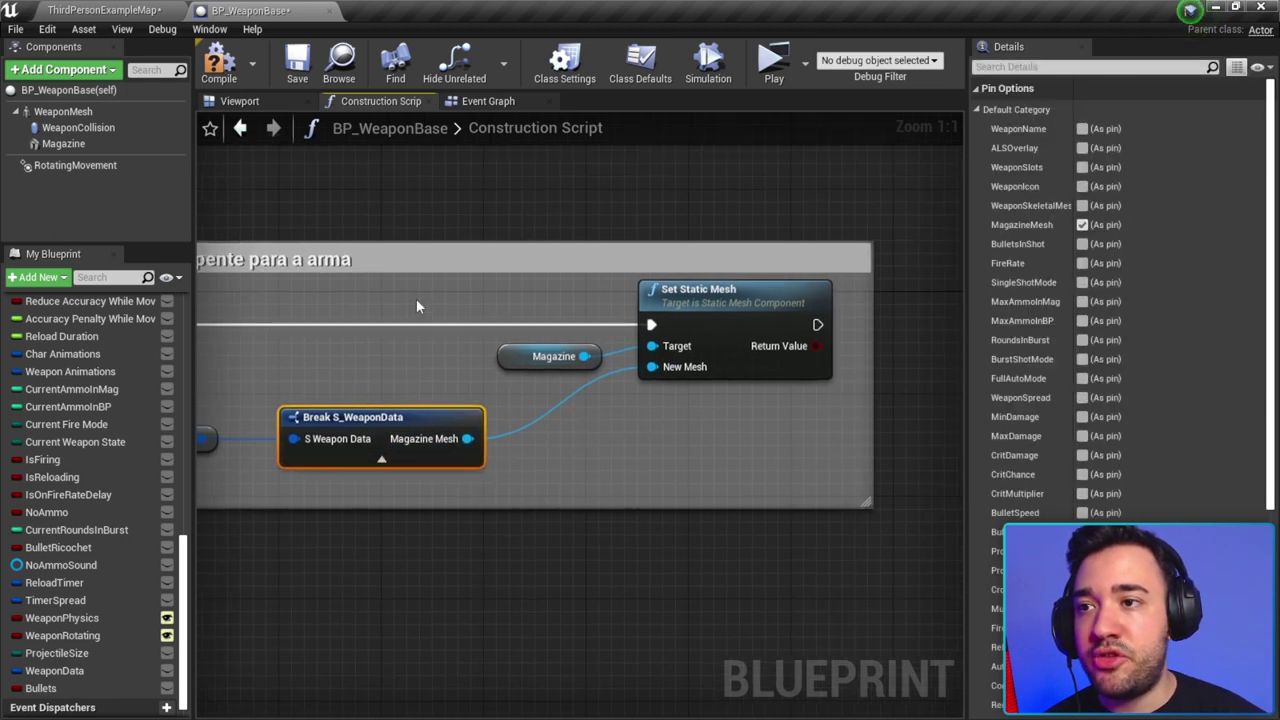
{"action": "left_click_drag", "start_coordinate": [416, 303], "coordinate": [816, 414]}
{"action": "left_click", "coordinate": [548, 365]}
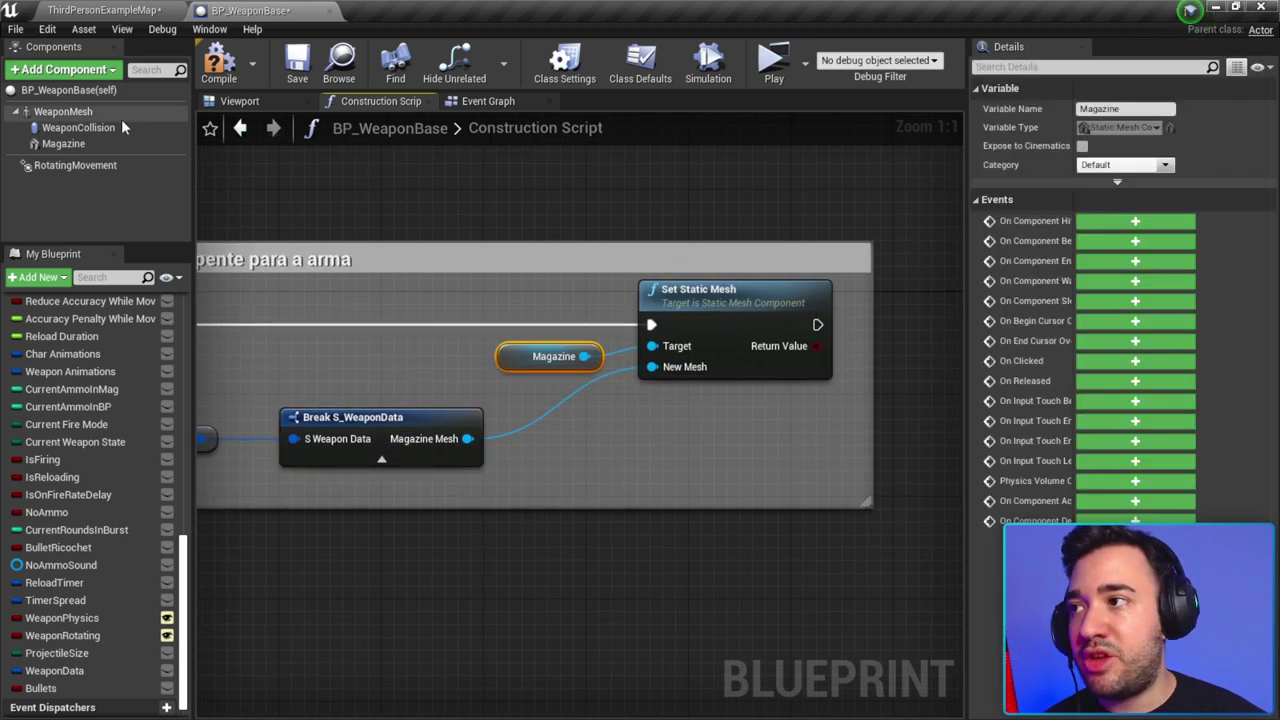
{"action": "left_click", "coordinate": [63, 143]}
{"action": "scroll", "coordinate": [330, 200], "scroll_direction": "down", "scroll_amount": 5}
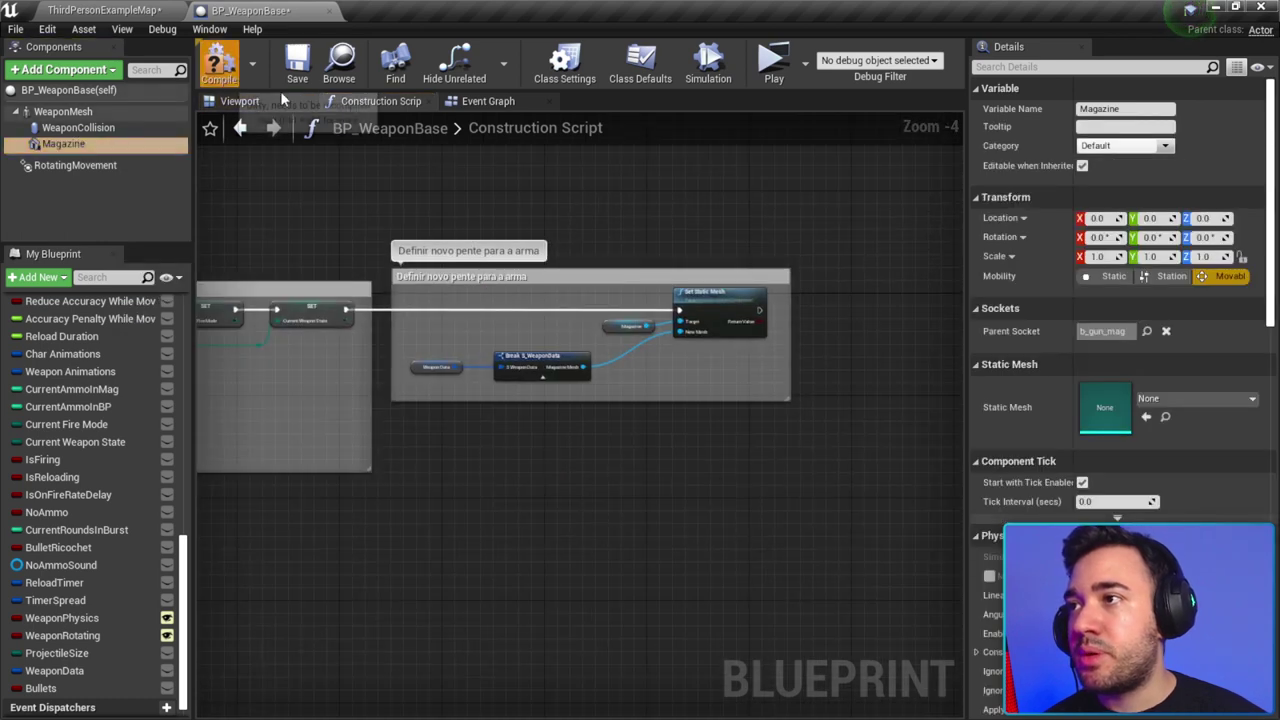
Step: Compile and save BP_WeaponBase, then close its editor
{"action": "left_click", "coordinate": [219, 65]}
{"action": "right_click_drag", "start_coordinate": [671, 228], "coordinate": [793, 245]}
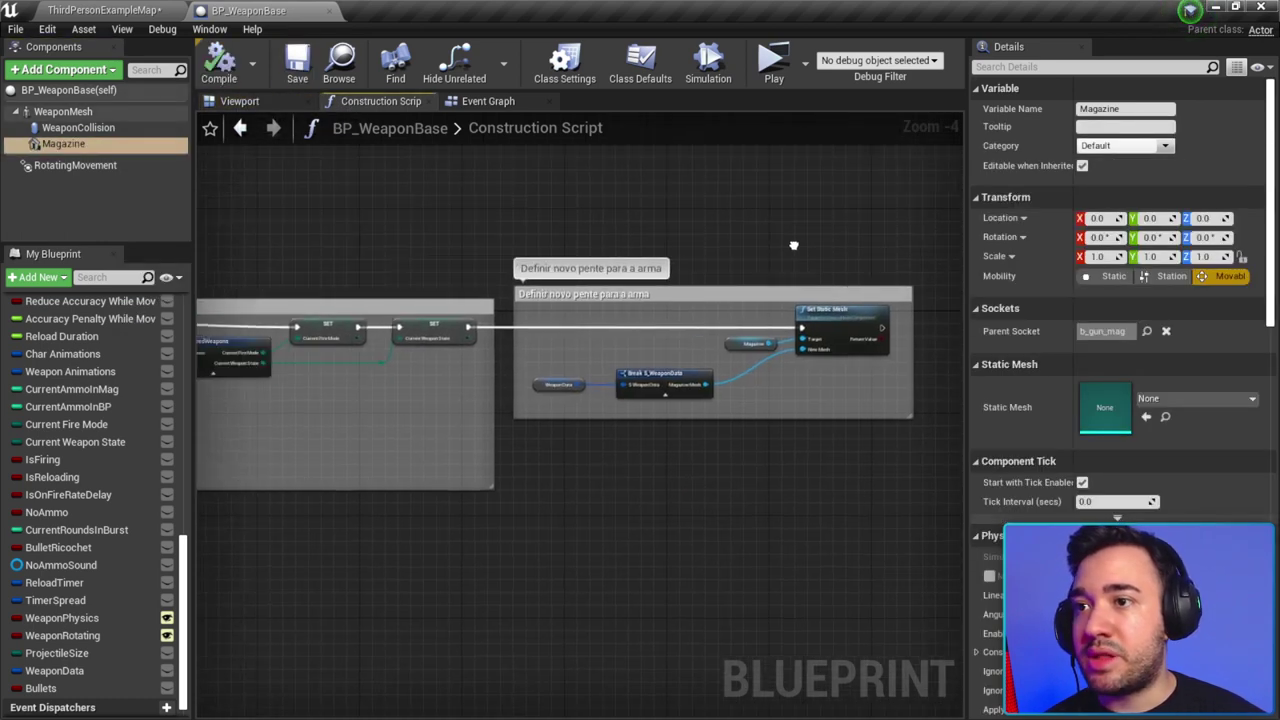
{"action": "left_click", "coordinate": [239, 101]}
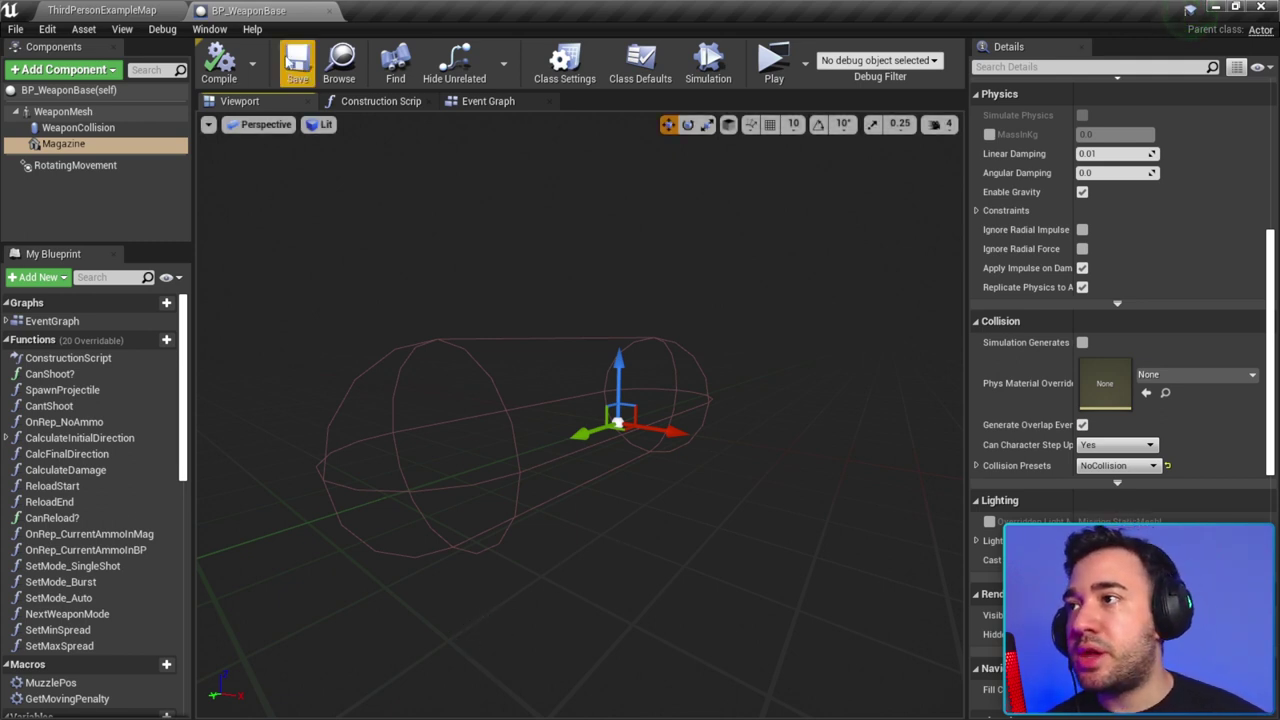
{"action": "left_click", "coordinate": [220, 62]}
{"action": "left_click", "coordinate": [305, 58]}
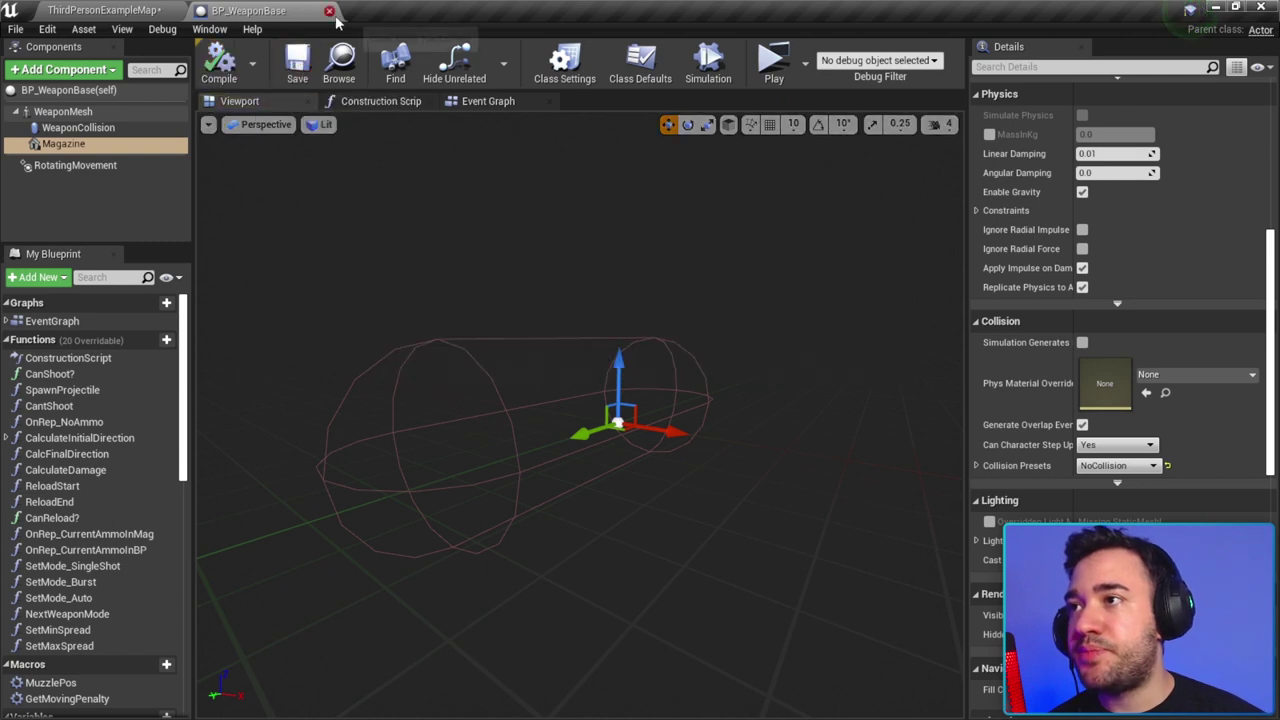
{"action": "left_click", "coordinate": [328, 10]}
Step: Save the current map and create a StaticMeshActor Blueprint named BP_PhysicalMag in Weapons
{"action": "left_click", "coordinate": [218, 62]}
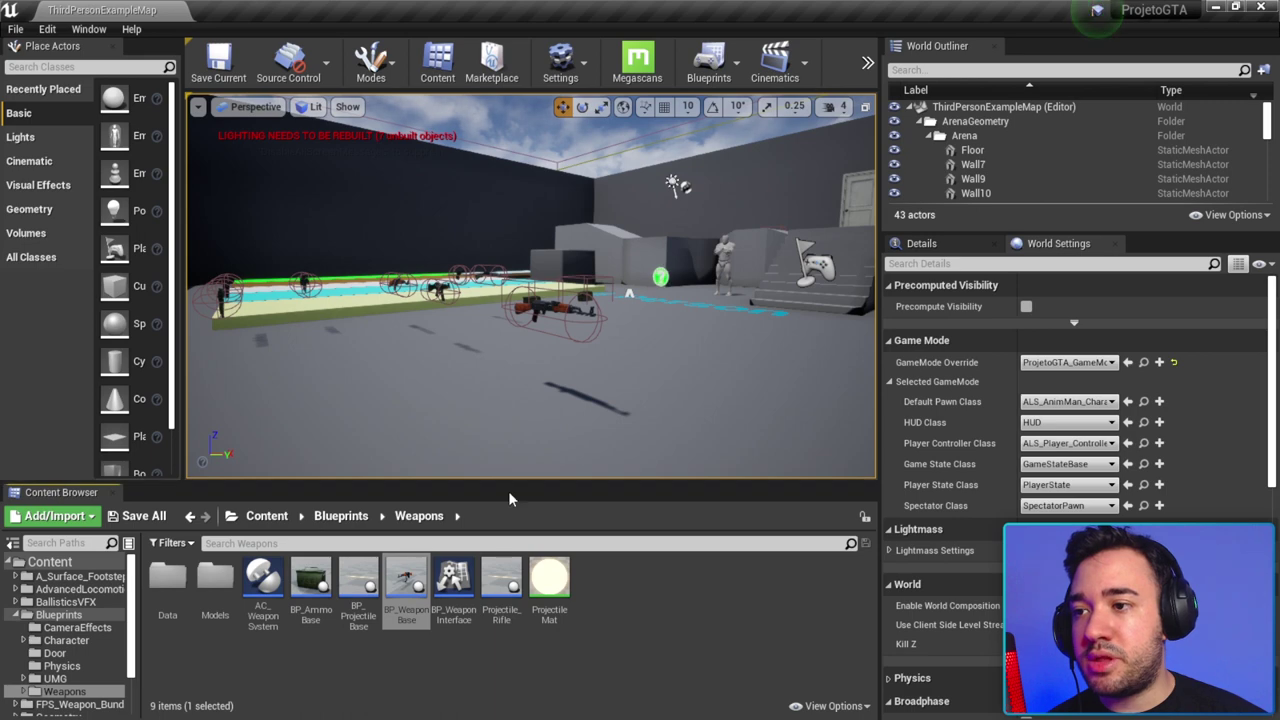
{"action": "left_click_drag", "start_coordinate": [503, 484], "coordinate": [503, 366]}
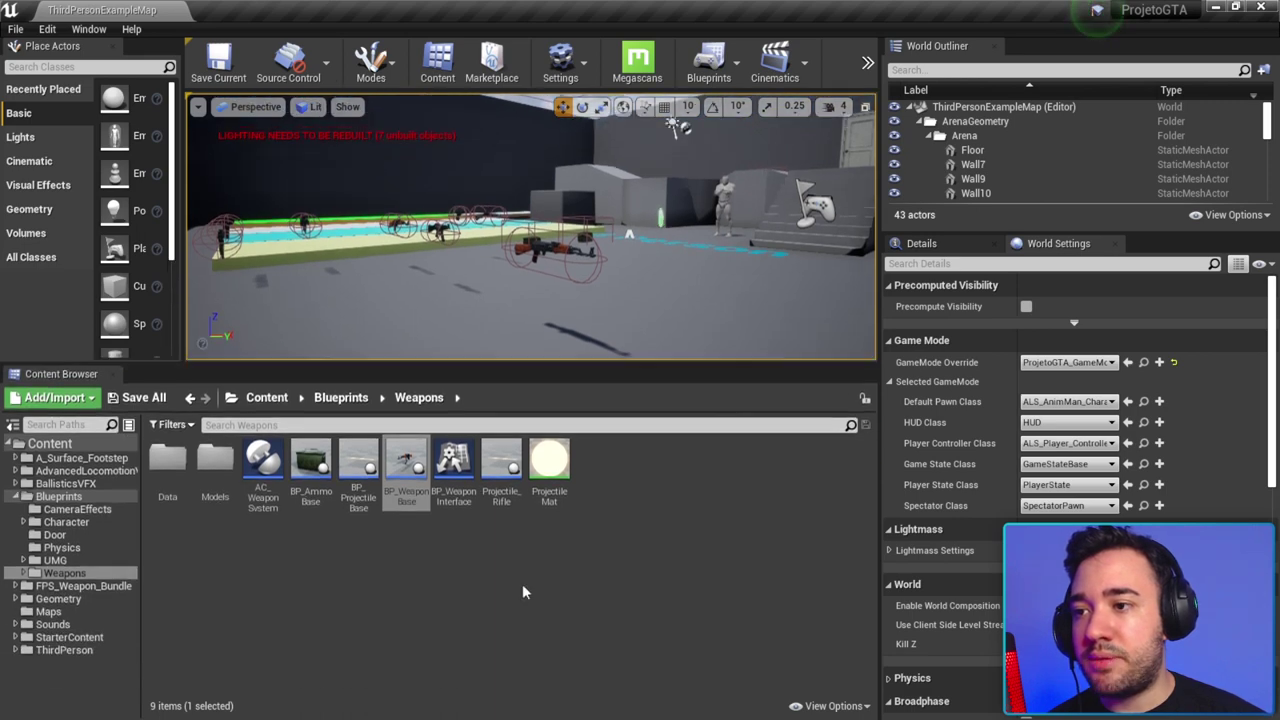
{"action": "right_click", "coordinate": [430, 560]}
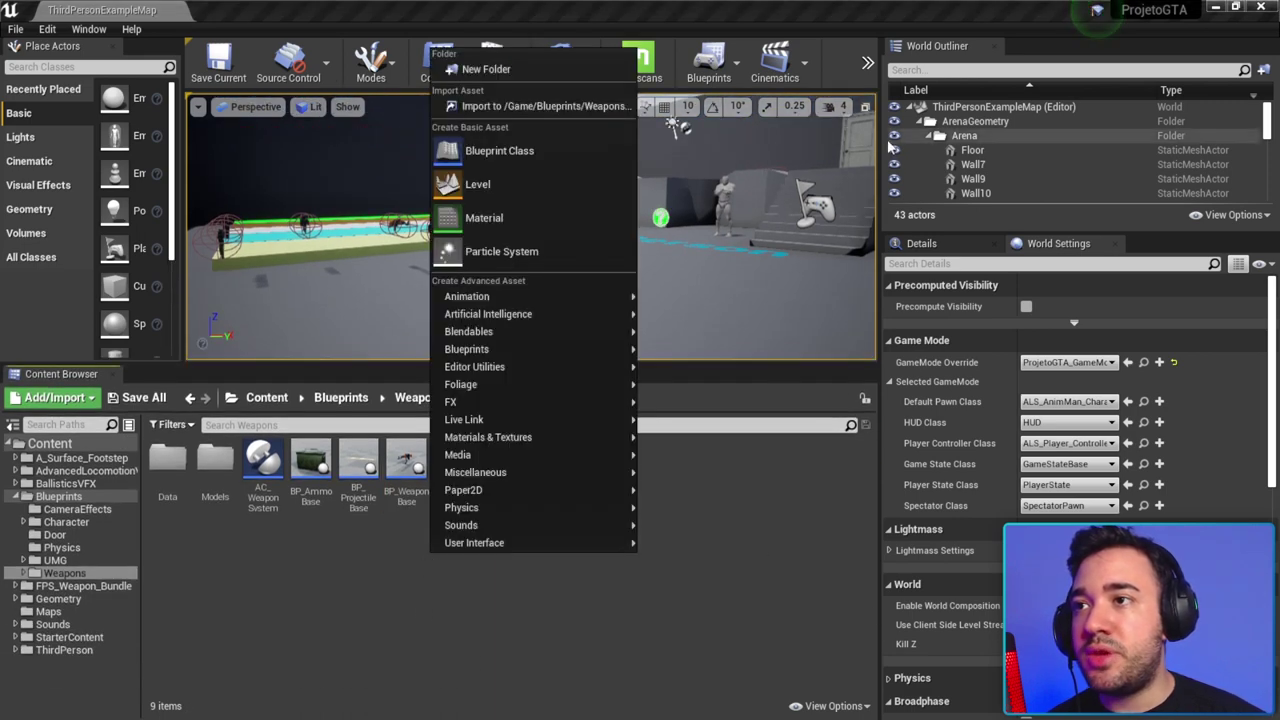
{"action": "left_click", "coordinate": [499, 151]}
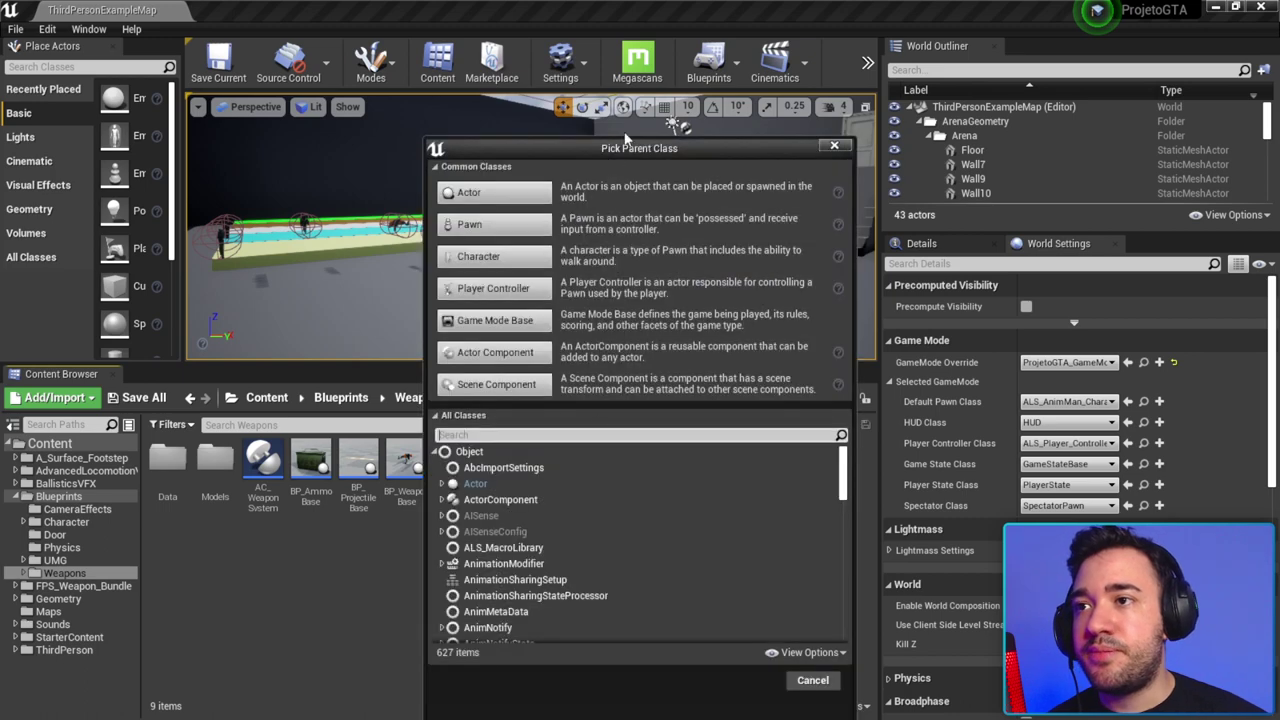
{"action": "left_click_drag", "start_coordinate": [625, 145], "coordinate": [440, 40]}
{"action": "type", "text": "s"}
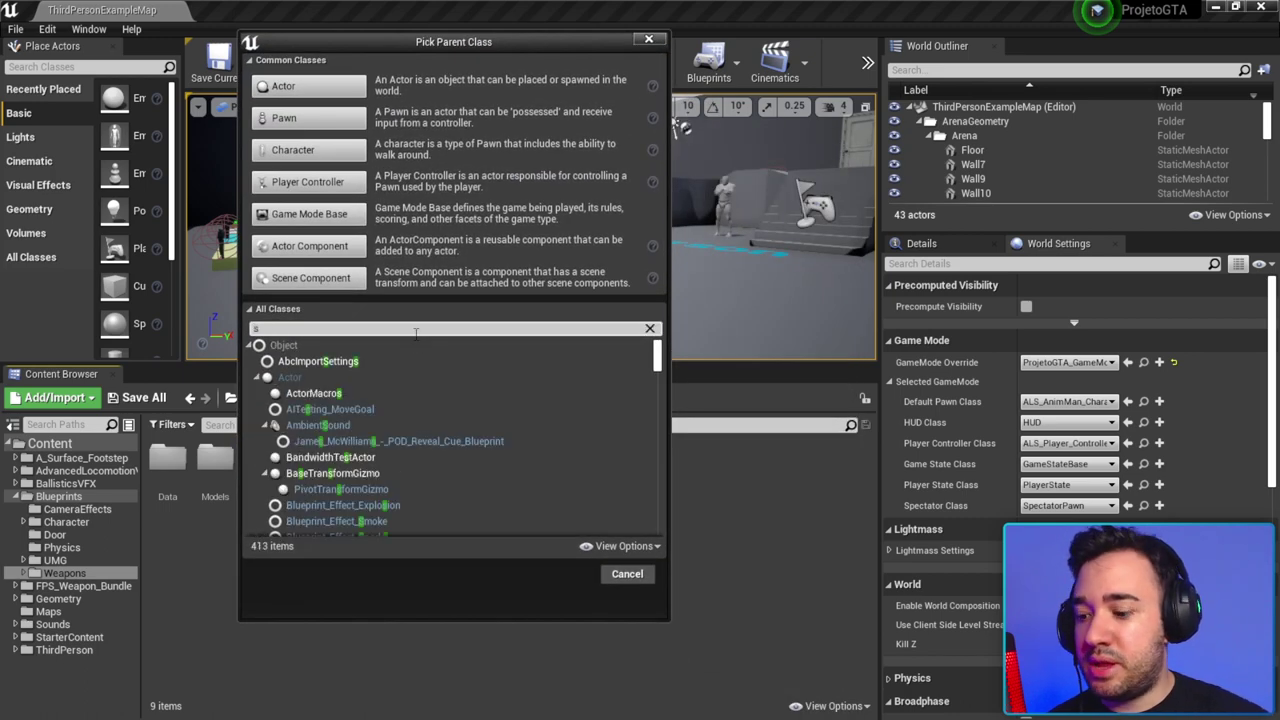
{"action": "type", "text": "tatic mesh actor"}
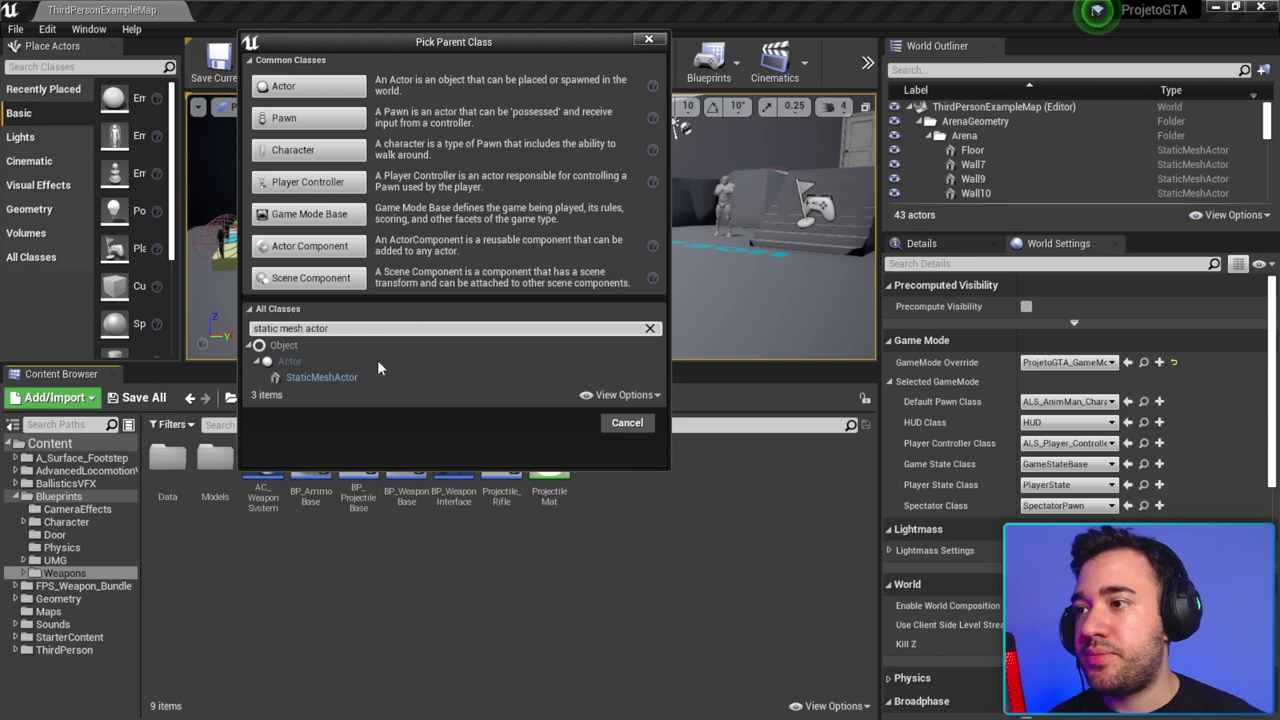
{"action": "left_click", "coordinate": [345, 378]}
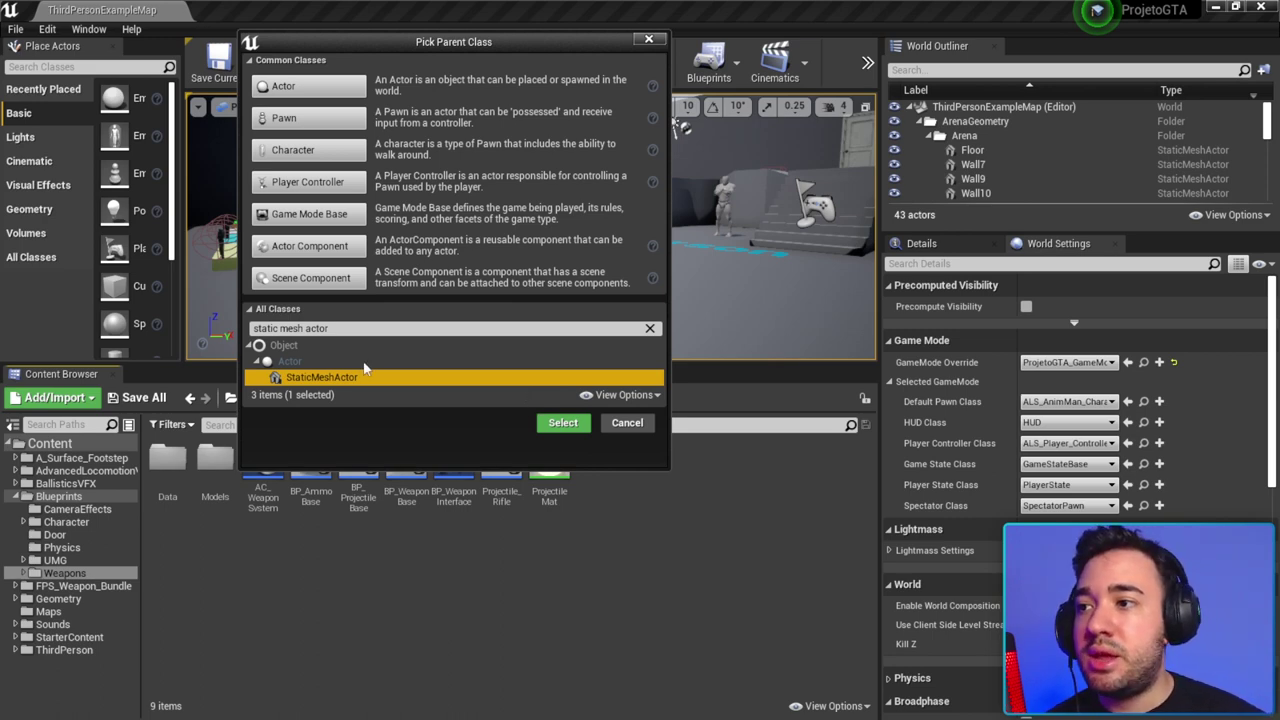
{"action": "mouse_move", "coordinate": [318, 383]}
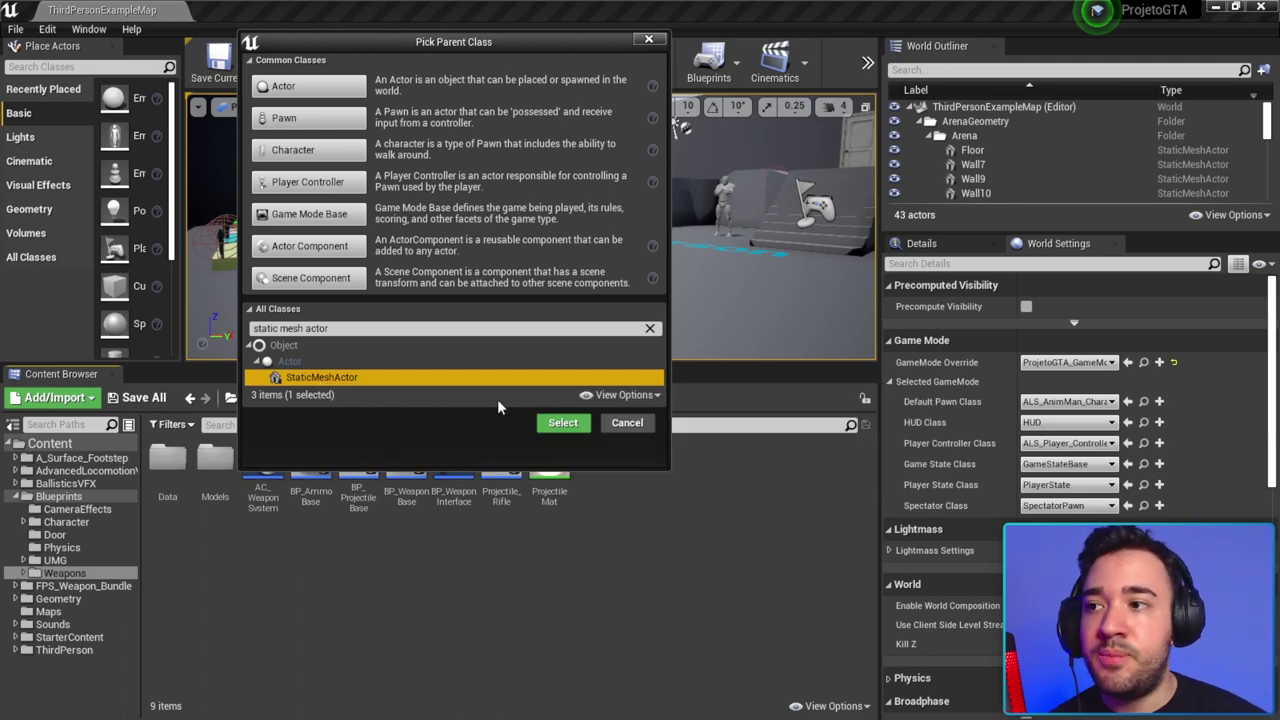
{"action": "left_click", "coordinate": [552, 421]}
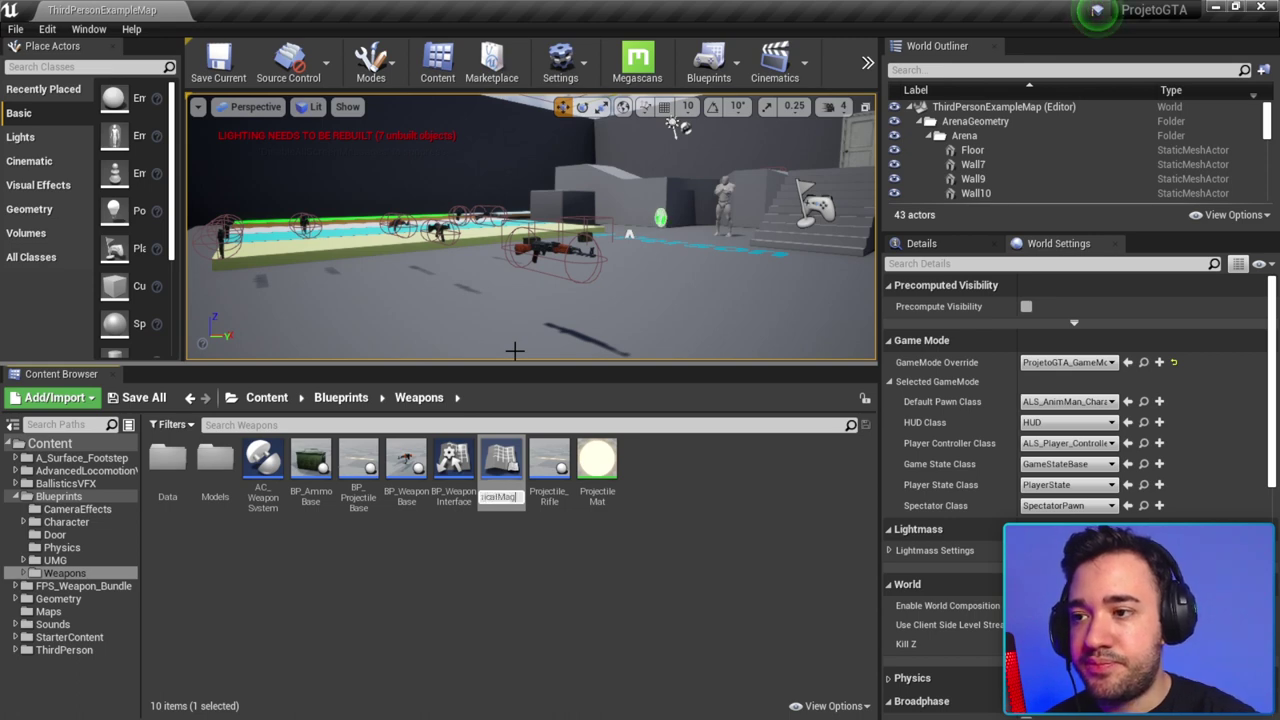
{"action": "key", "text": "Return"}
Step: Open BP_PhysicalMag and select its Static Mesh Component
{"action": "double_click", "coordinate": [358, 462]}
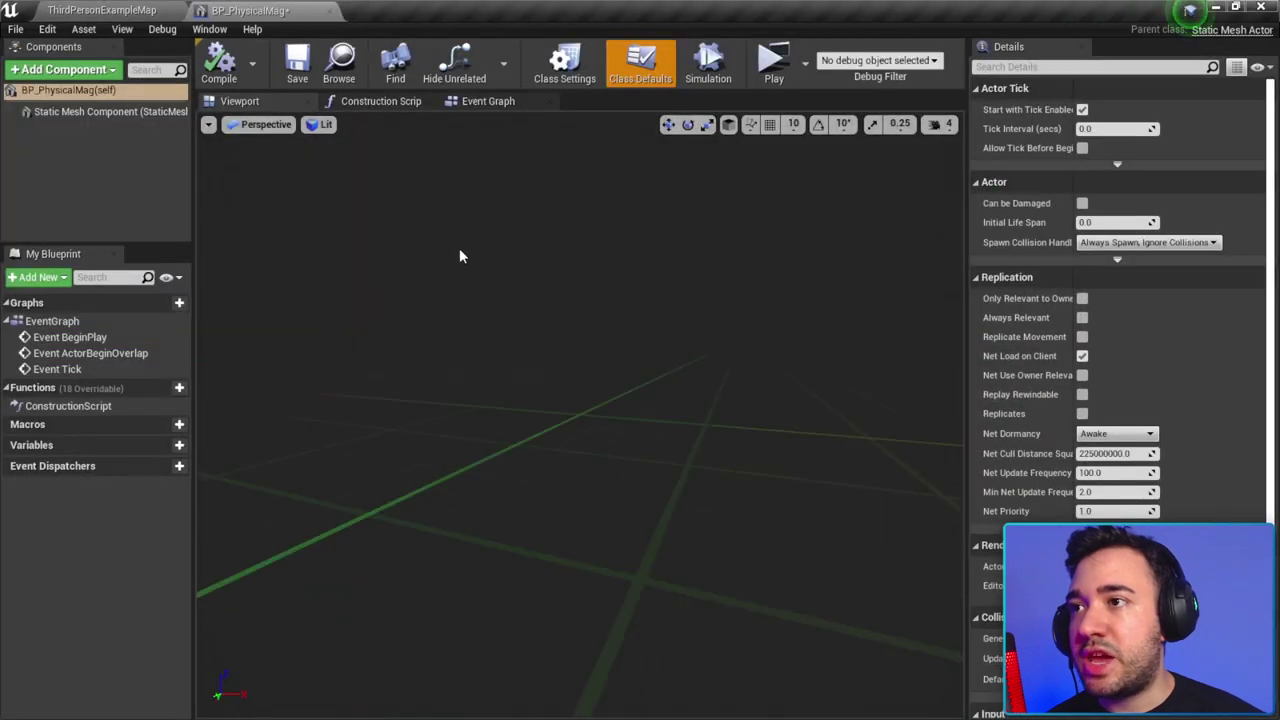
{"action": "mouse_move", "coordinate": [537, 272]}
{"action": "right_mouse_down"}
{"action": "mouse_move", "coordinate": [547, 289]}
{"action": "mouse_move", "coordinate": [520, 292]}
{"action": "right_mouse_up"}
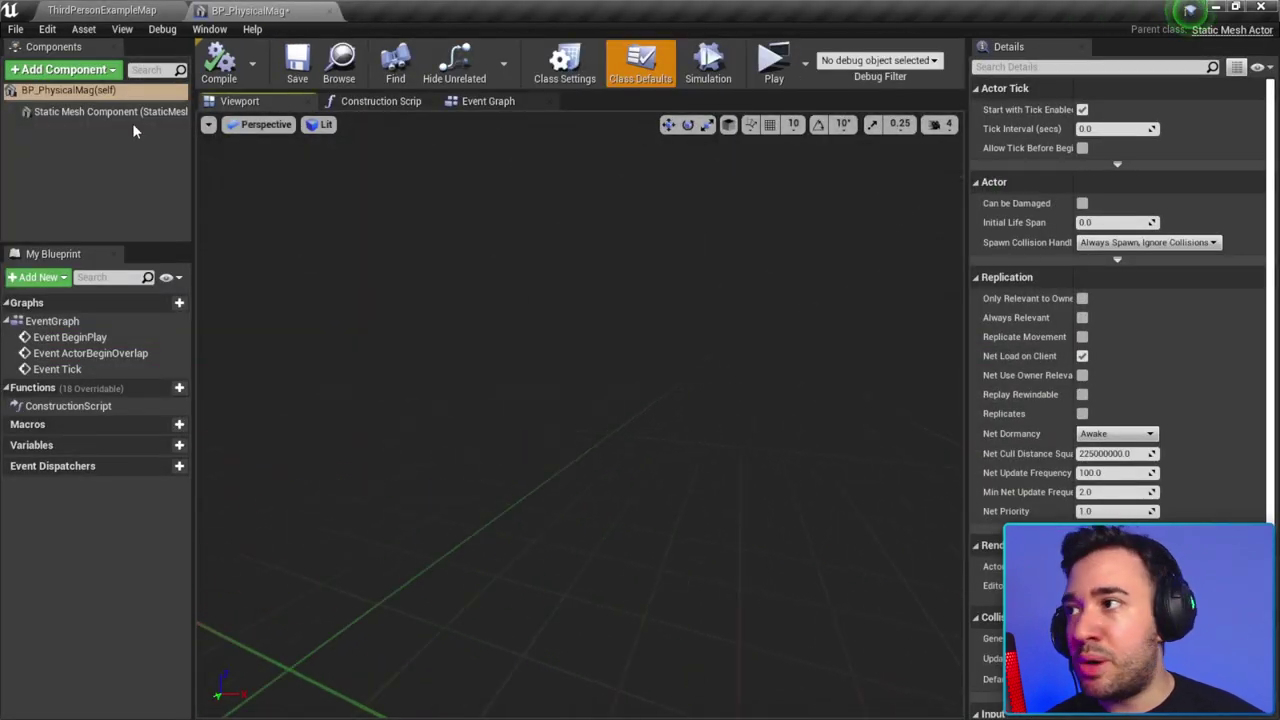
{"action": "left_click", "coordinate": [110, 111]}
{"action": "left_click_drag", "start_coordinate": [194, 150], "coordinate": [259, 145]}
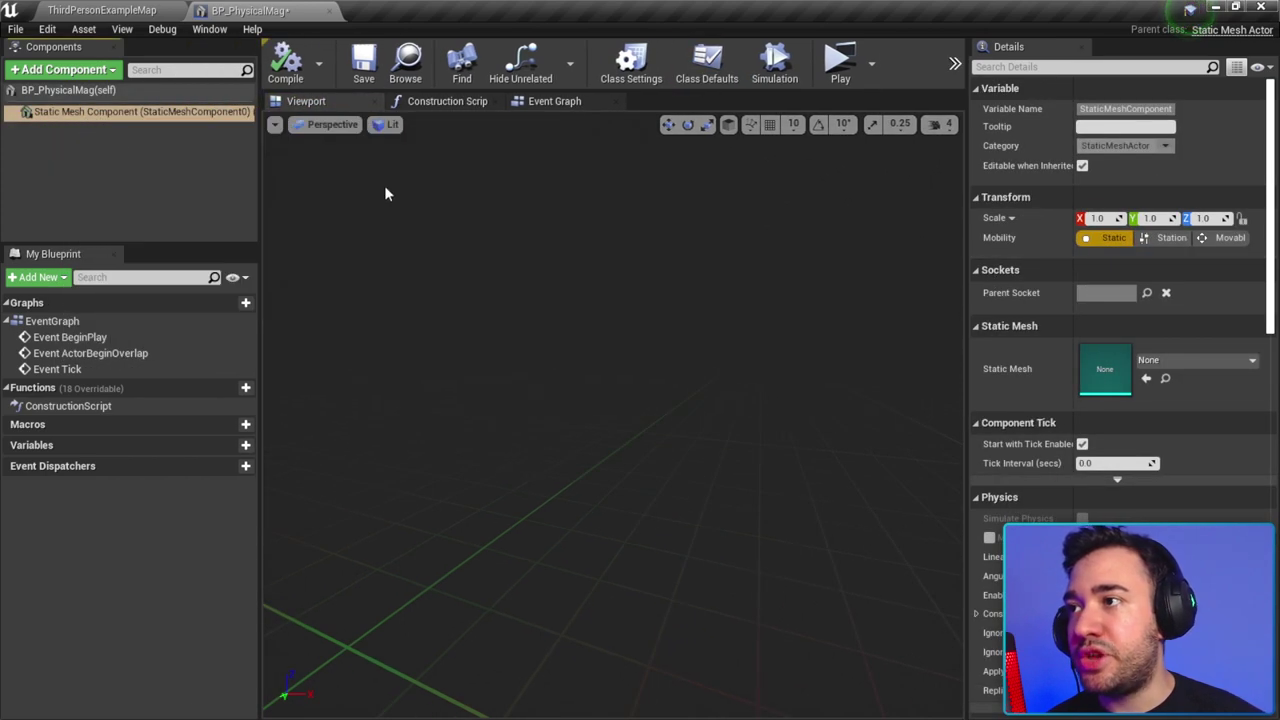
{"action": "left_click", "coordinate": [57, 112]}
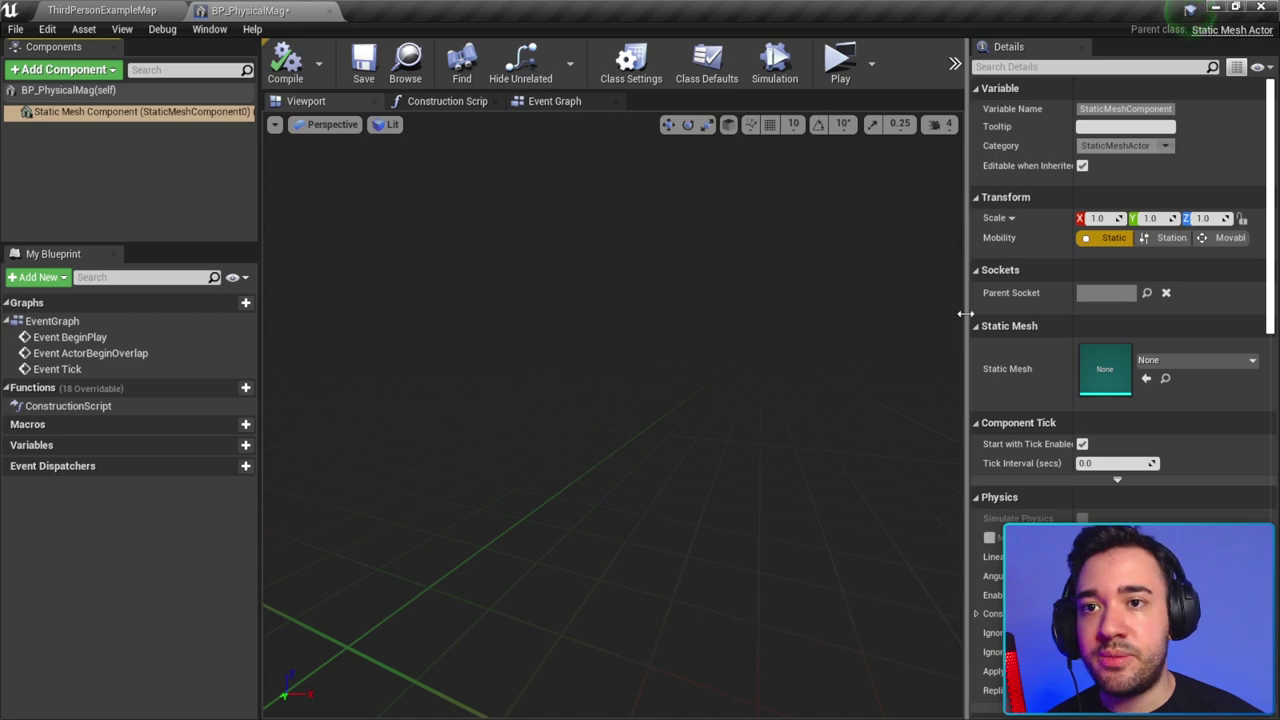
{"action": "left_click_drag", "start_coordinate": [966, 314], "coordinate": [744, 310]}
Step: Assign SM_AK47Mag as the component's static mesh and inspect it in the preview
{"action": "left_click", "coordinate": [1036, 366]}
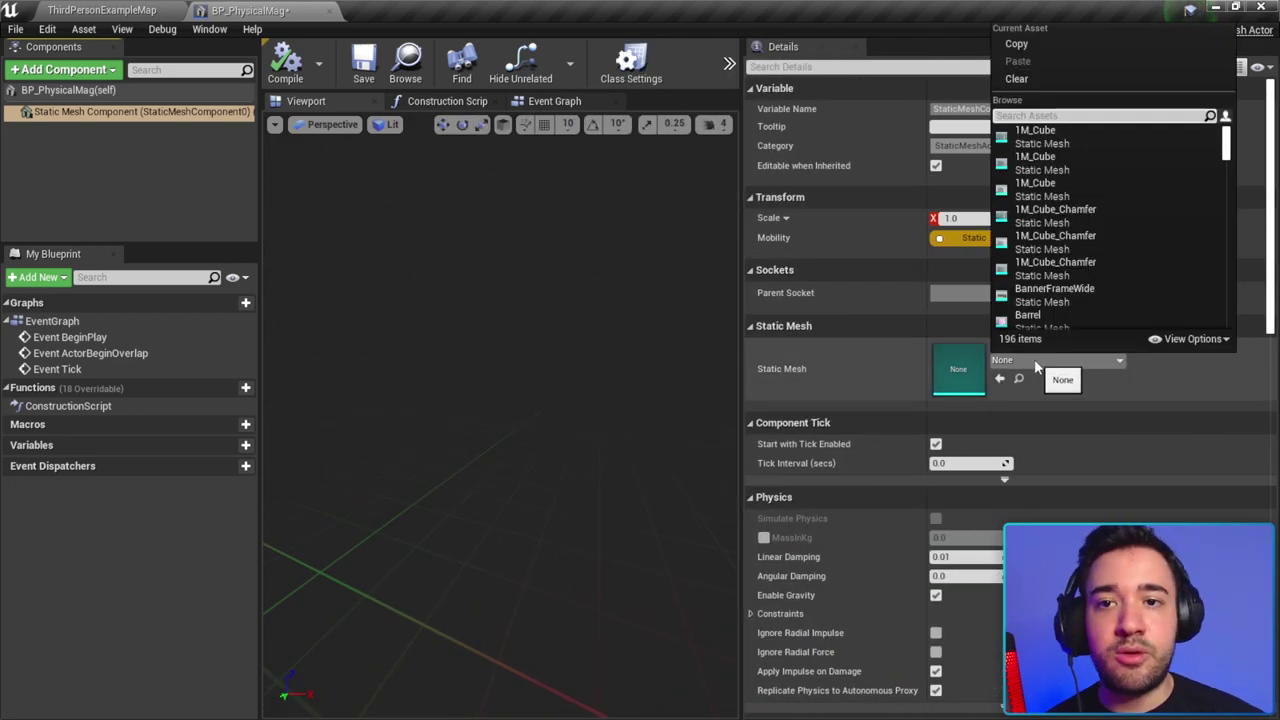
{"action": "type", "text": "mag"}
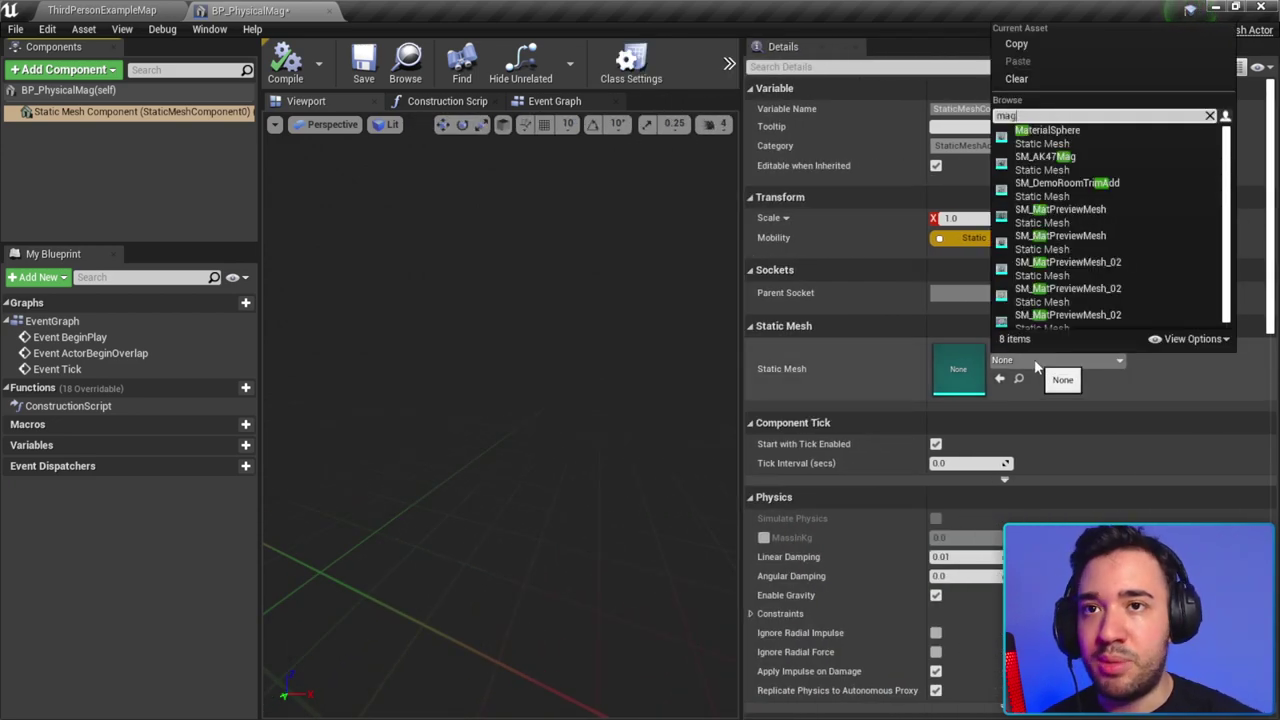
{"action": "left_click", "coordinate": [1036, 139]}
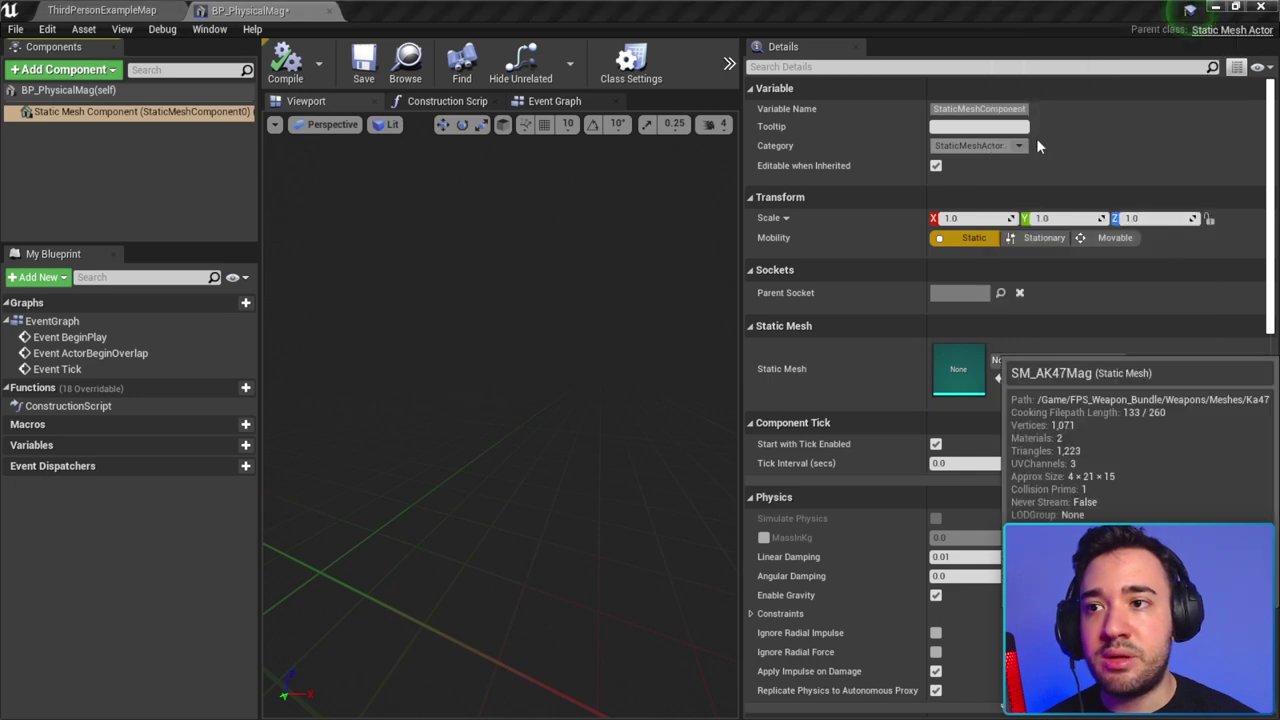
{"action": "key", "text": "f"}
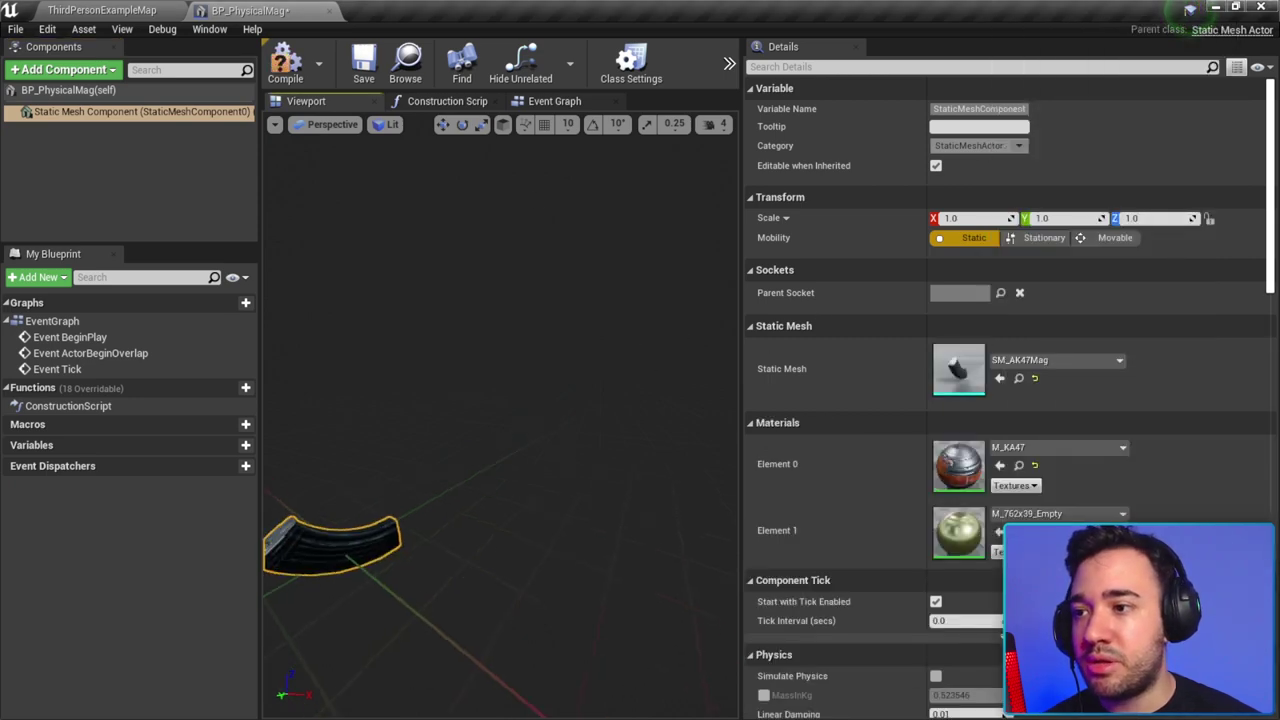
{"action": "scroll", "coordinate": [706, 425], "scroll_direction": "down", "scroll_amount": 5}
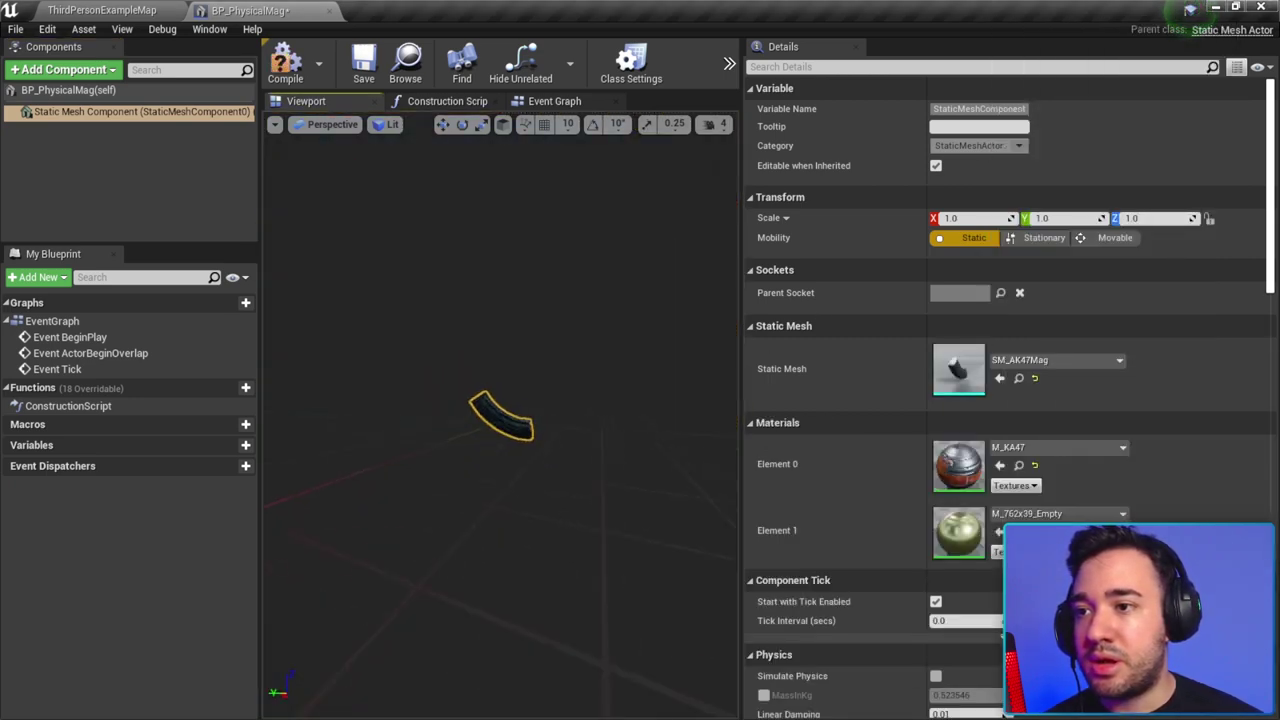
{"action": "scroll", "coordinate": [706, 425], "scroll_direction": "up", "scroll_amount": 2}
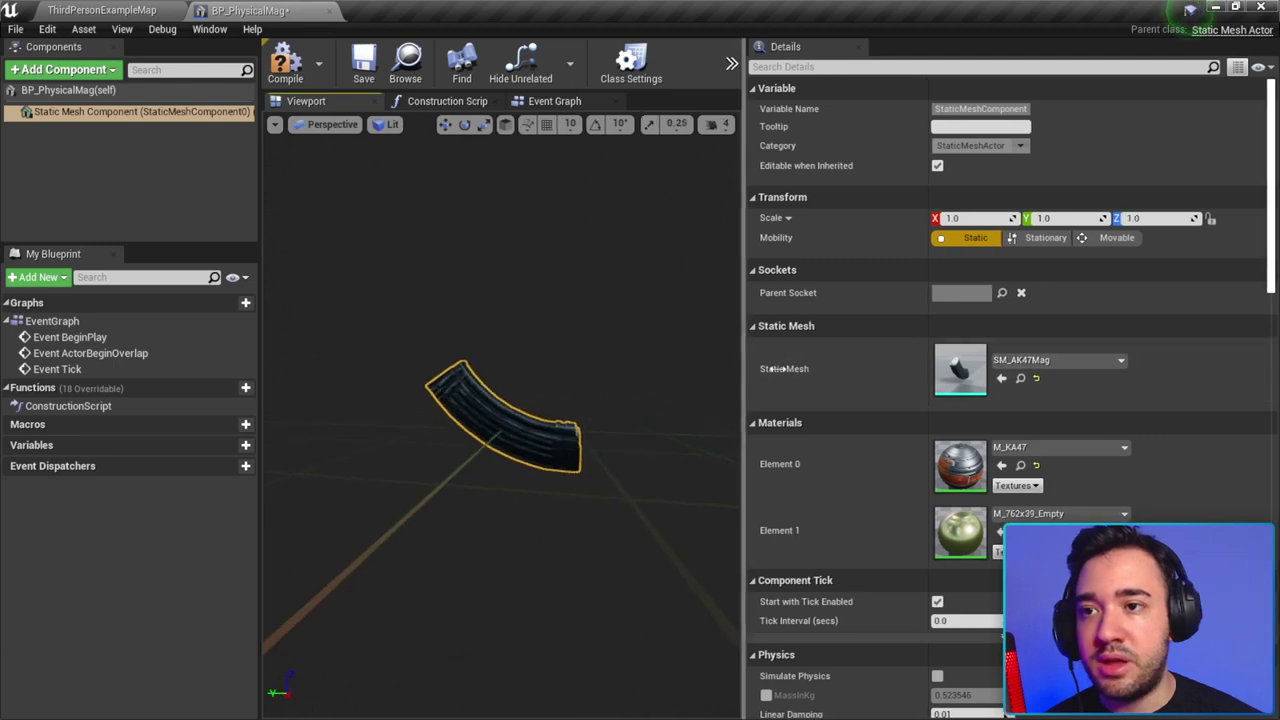
{"action": "left_click_drag", "start_coordinate": [740, 365], "coordinate": [889, 345]}
{"action": "left_click_drag", "start_coordinate": [472, 260], "coordinate": [442, 230]}
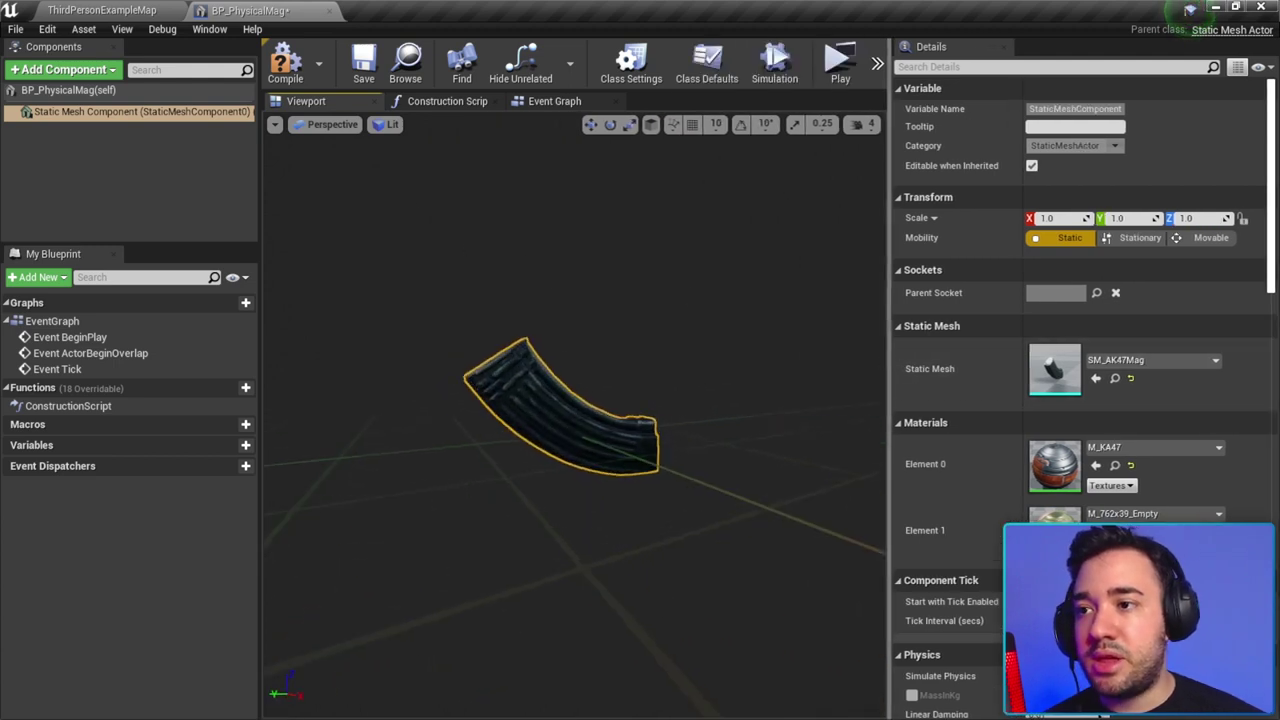
{"action": "left_click_drag", "start_coordinate": [899, 305], "coordinate": [760, 294]}
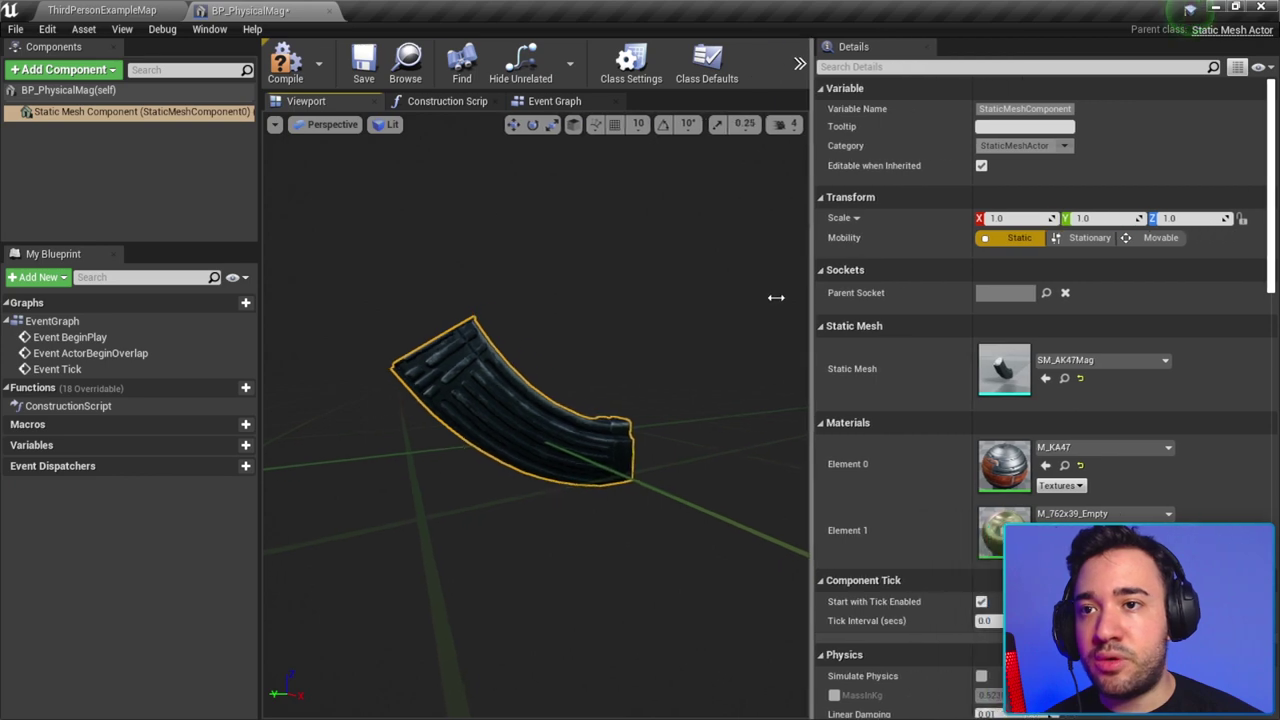
{"action": "left_click", "coordinate": [108, 163]}
{"action": "left_click", "coordinate": [82, 122]}
{"action": "left_click", "coordinate": [52, 116]}
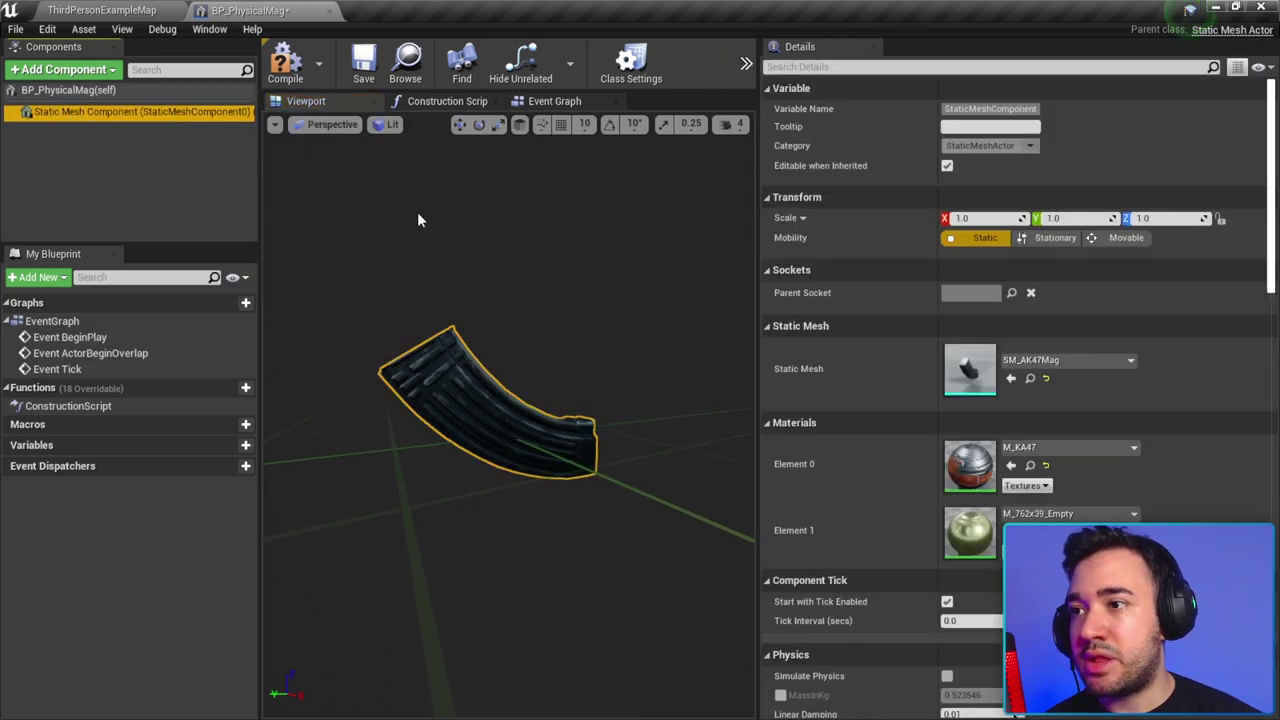
Step: Switch the mesh's collision preset to Custom with object type WorldDynamic
{"action": "scroll", "coordinate": [852, 400], "scroll_direction": "down", "scroll_amount": 5}
{"action": "scroll", "coordinate": [881, 190], "scroll_direction": "down", "scroll_amount": 7}
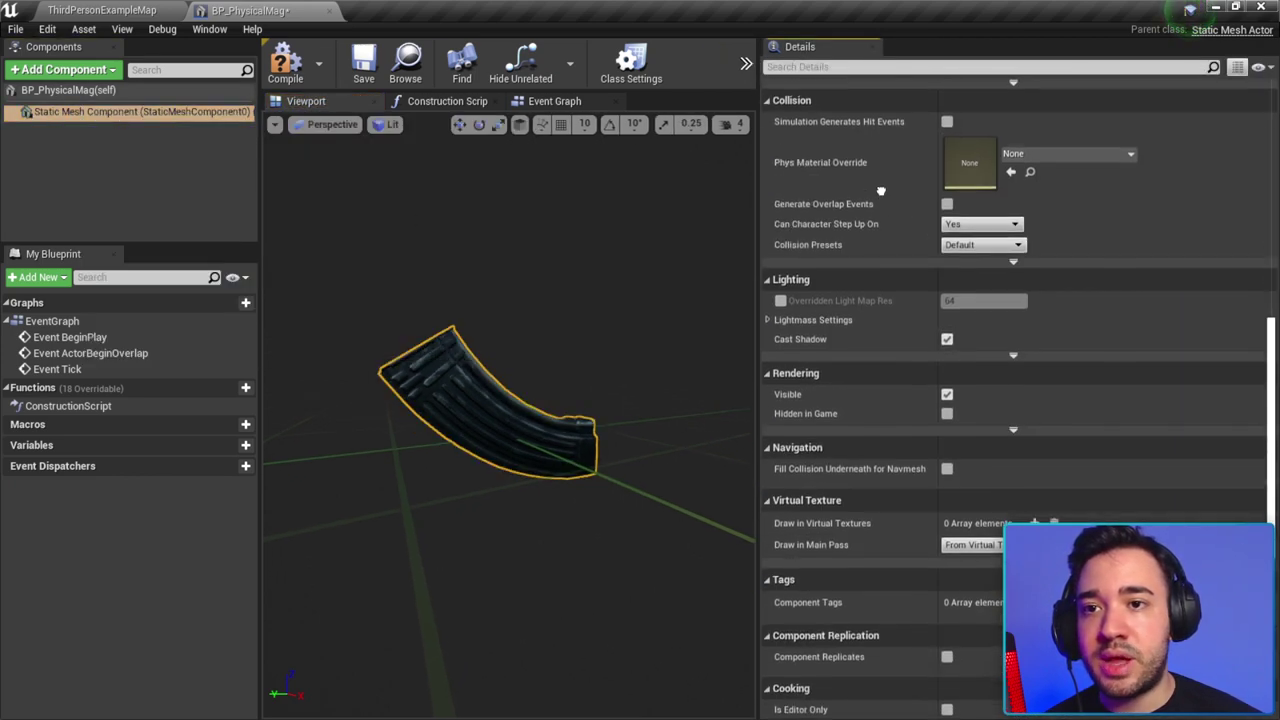
{"action": "scroll", "coordinate": [850, 295], "scroll_direction": "up", "scroll_amount": 2}
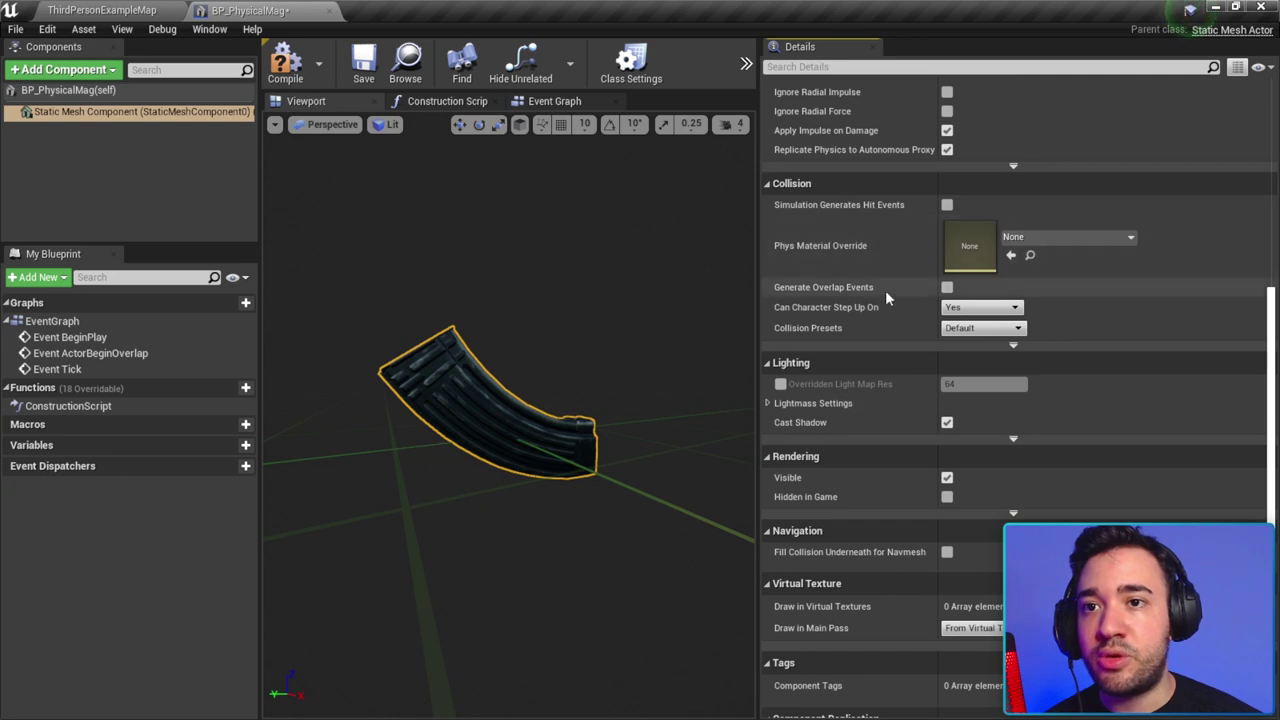
{"action": "scroll", "coordinate": [885, 335], "scroll_direction": "down", "scroll_amount": 1}
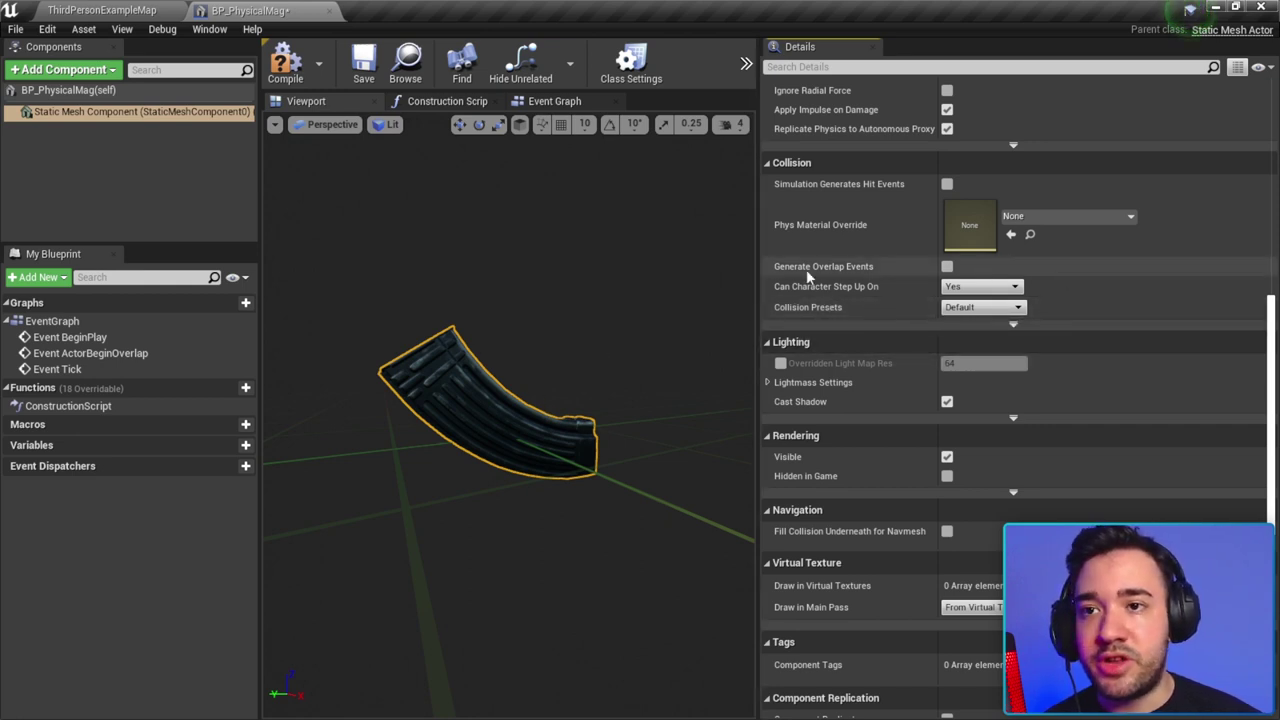
{"action": "left_click", "coordinate": [982, 307]}
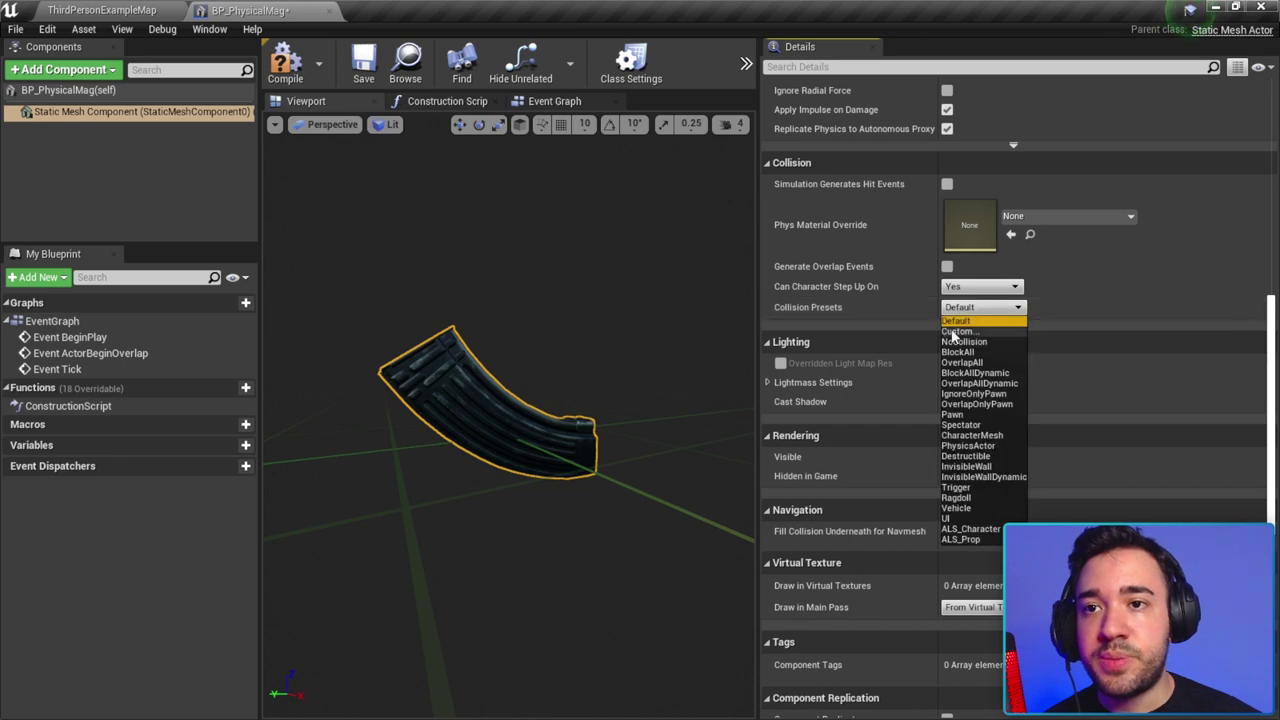
{"action": "left_click", "coordinate": [950, 332]}
{"action": "scroll", "coordinate": [931, 314], "scroll_direction": "down", "scroll_amount": 2}
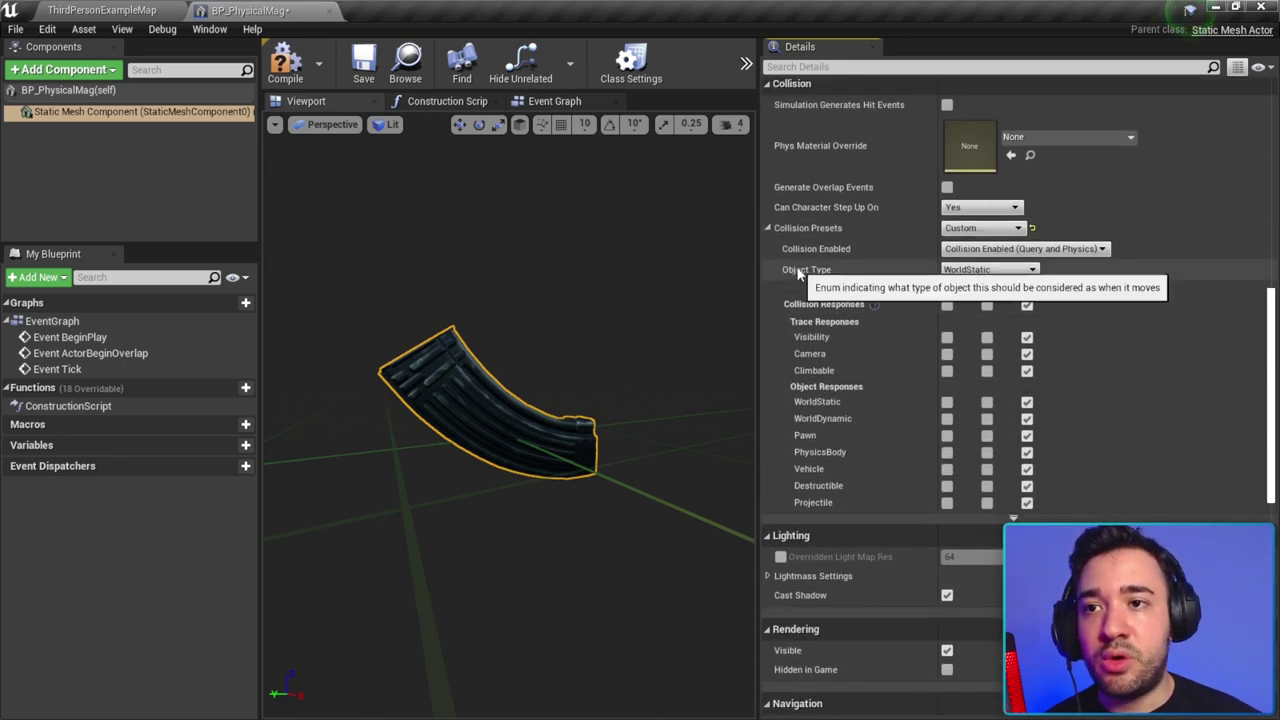
{"action": "left_click", "coordinate": [960, 270]}
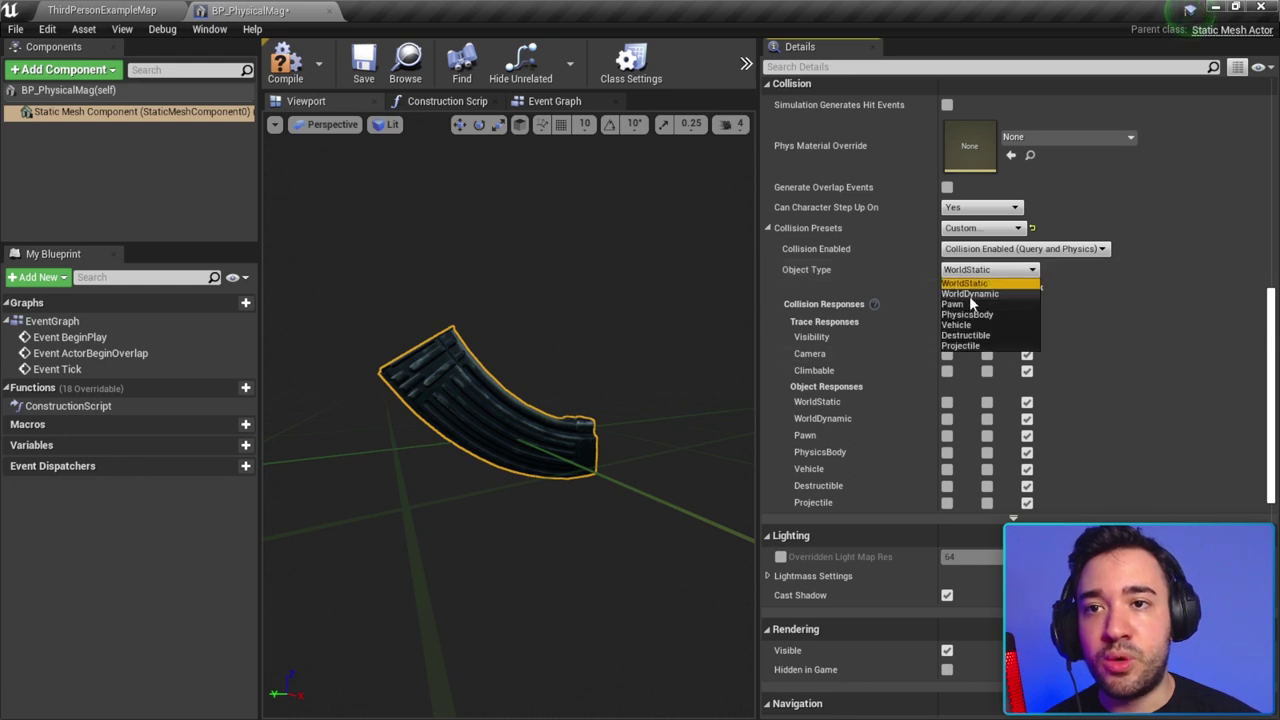
{"action": "left_click", "coordinate": [969, 294]}
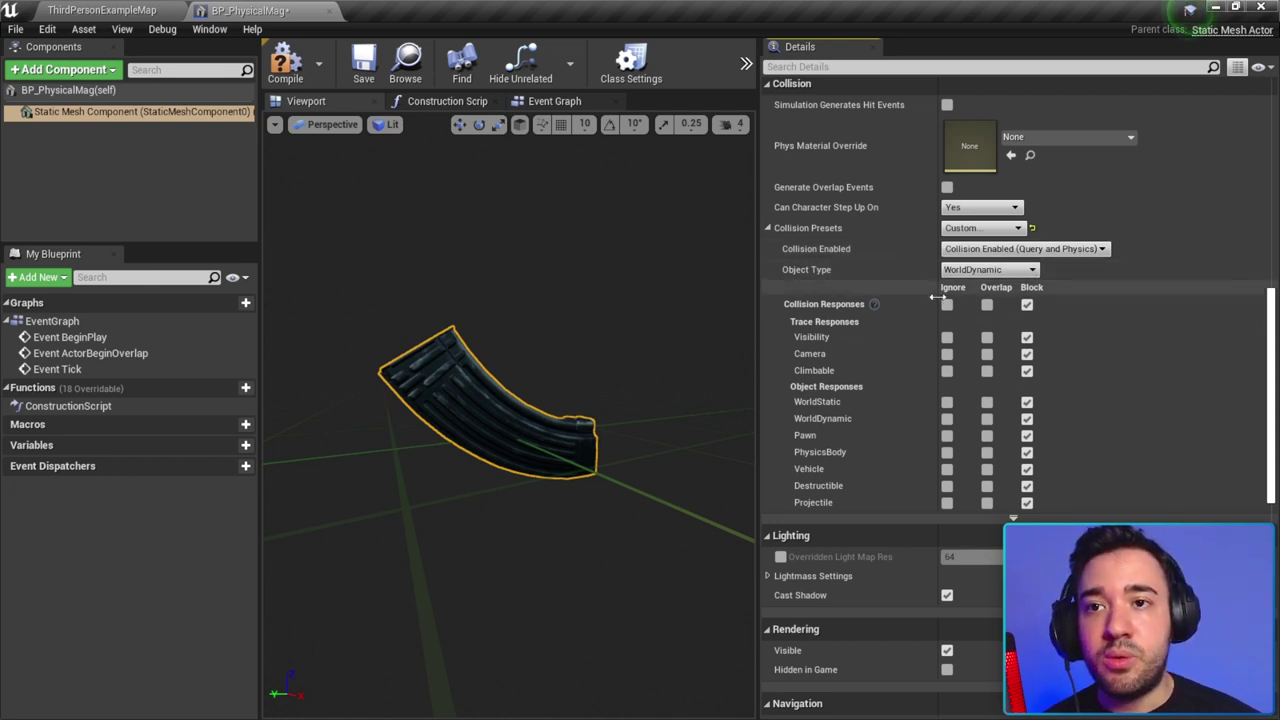
Step: Set all responses to Ignore, then block Visibility, WorldStatic, WorldDynamic and PhysicsBody
{"action": "scroll", "coordinate": [960, 275], "scroll_direction": "down", "scroll_amount": 1}
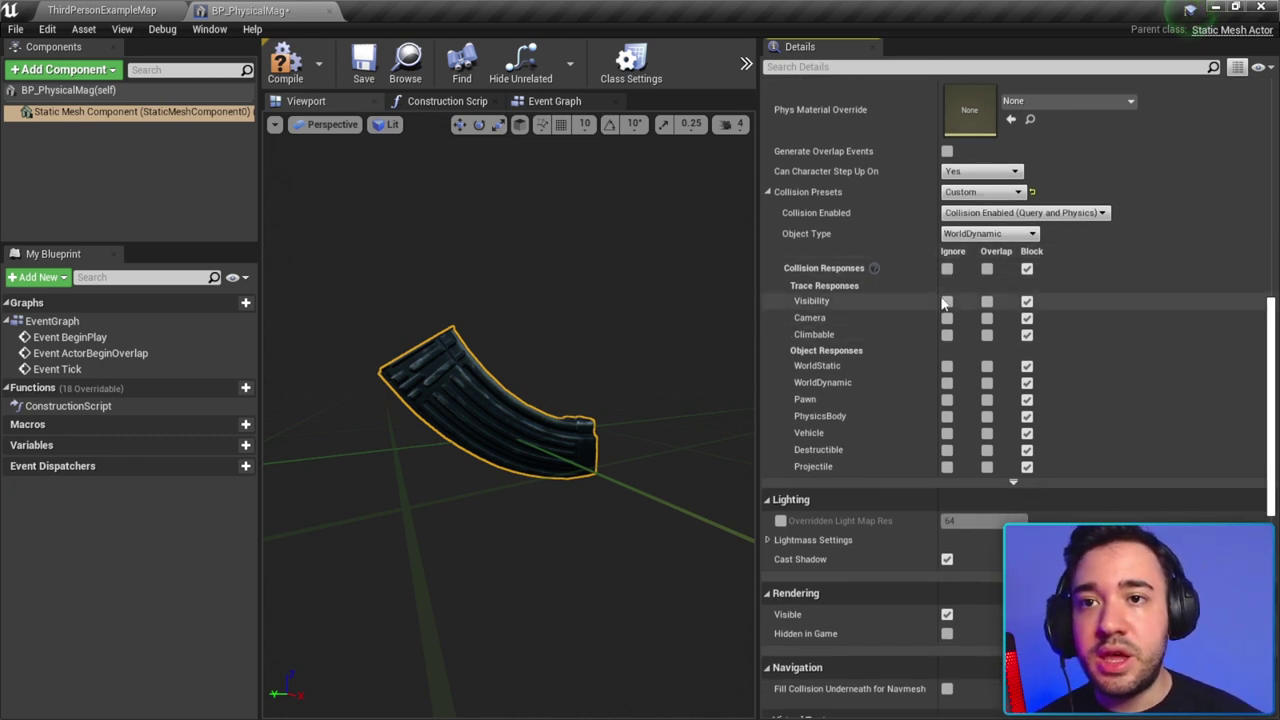
{"action": "left_click", "coordinate": [947, 268]}
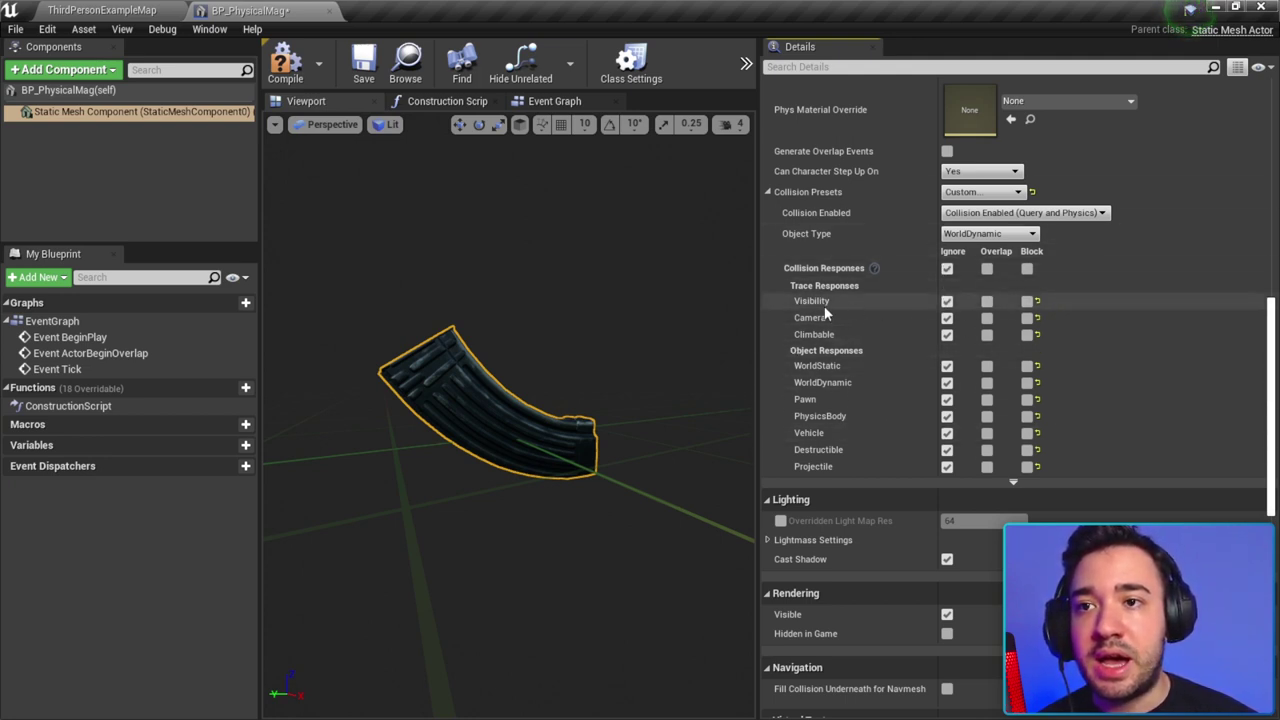
{"action": "left_click", "coordinate": [1028, 302]}
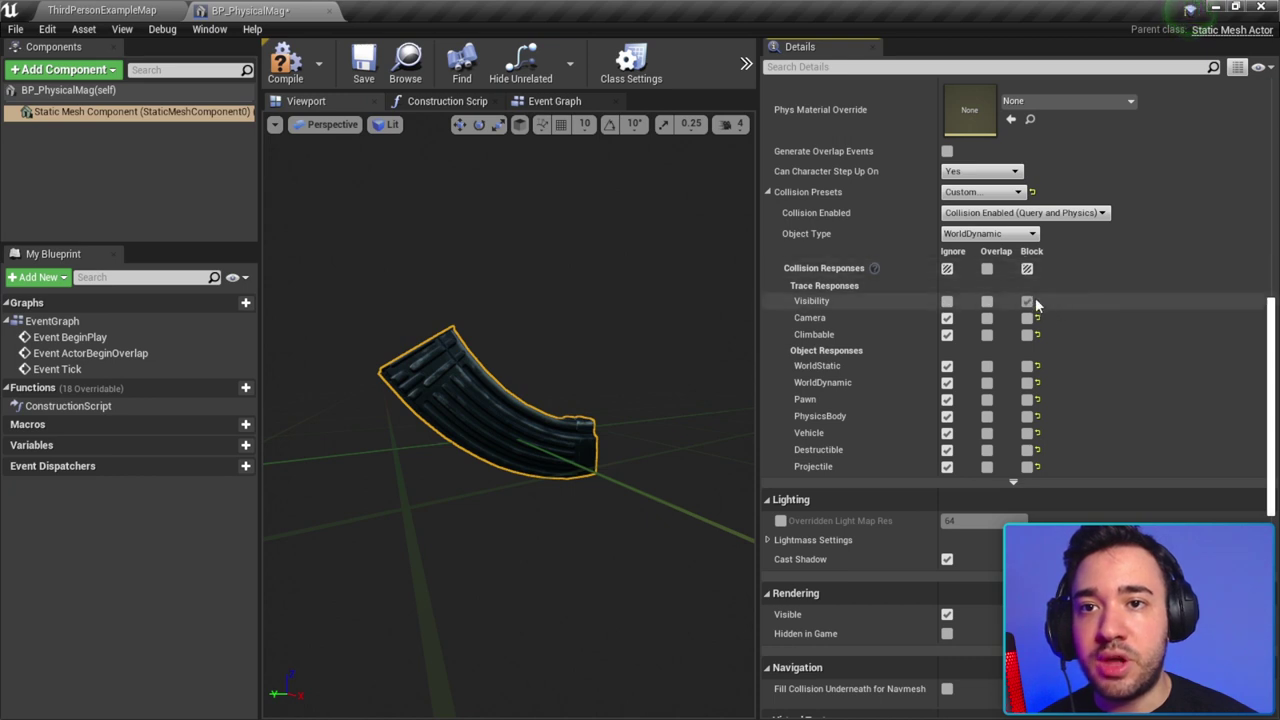
{"action": "scroll", "coordinate": [817, 305], "scroll_direction": "down", "scroll_amount": 2}
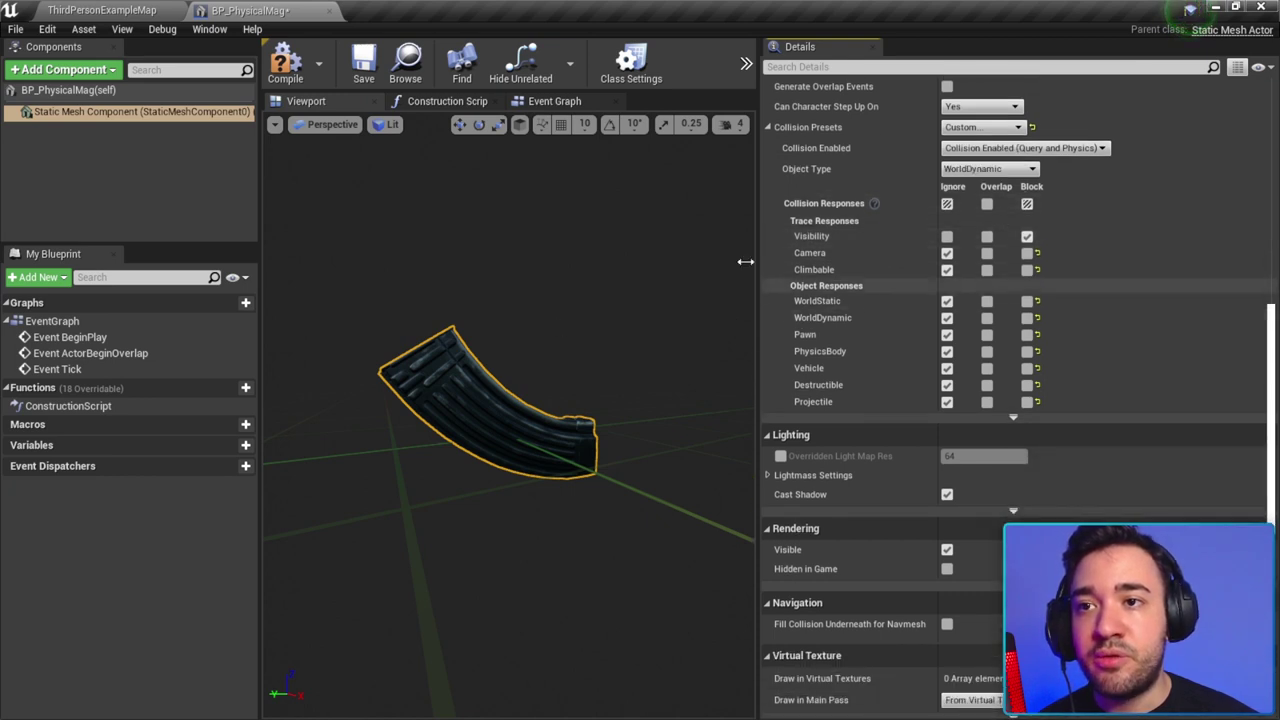
{"action": "left_click", "coordinate": [1028, 302]}
{"action": "left_click", "coordinate": [1027, 318]}
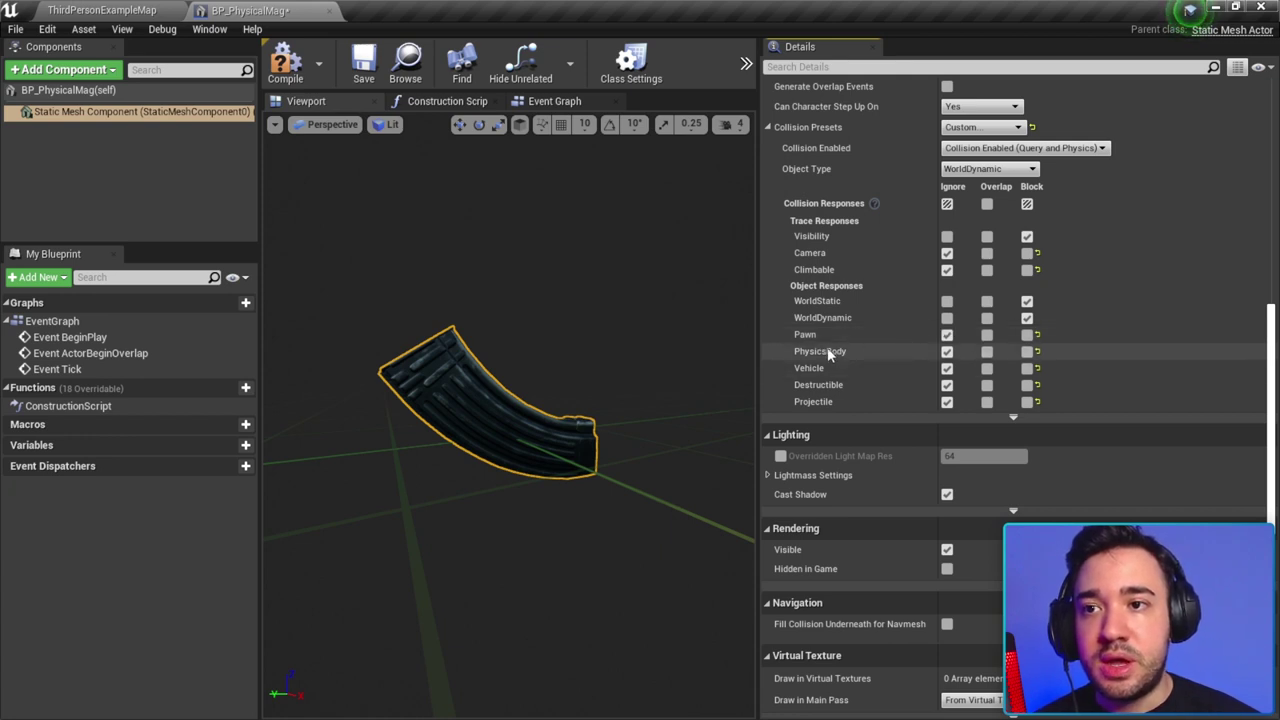
{"action": "left_click", "coordinate": [1029, 352]}
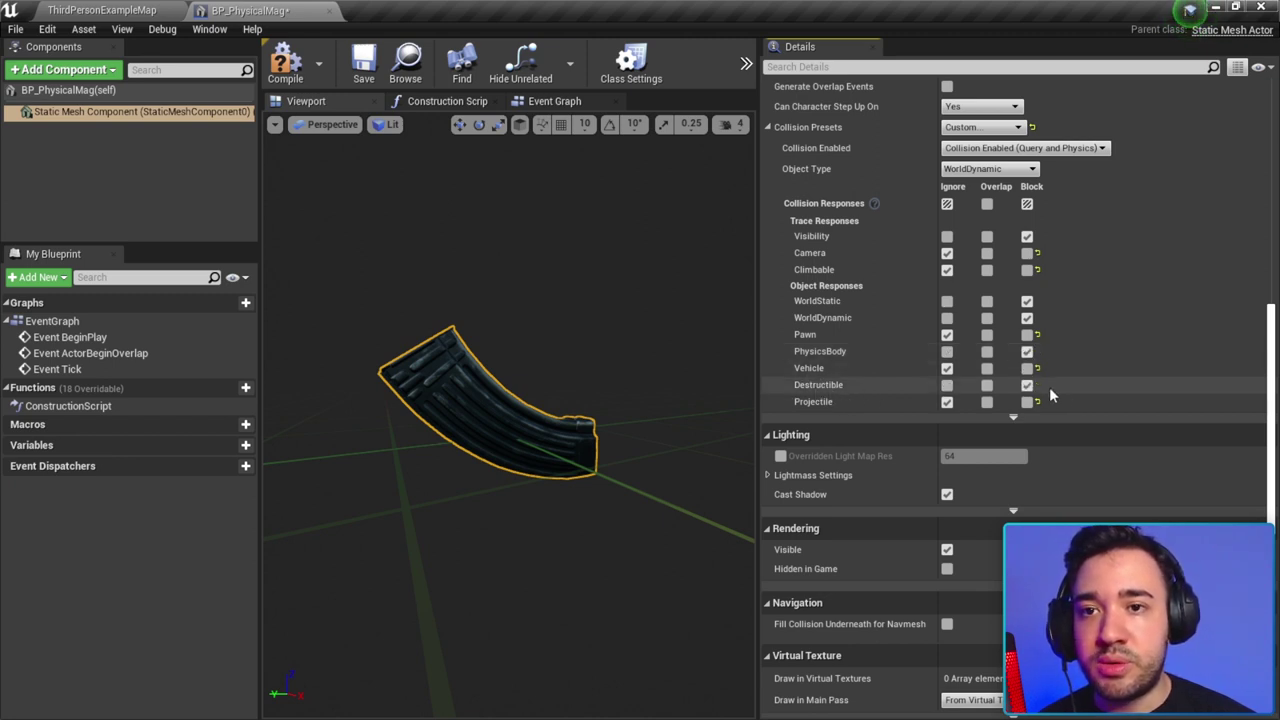
{"action": "scroll", "coordinate": [1085, 356], "scroll_direction": "up", "scroll_amount": 2}
{"action": "scroll", "coordinate": [1222, 354], "scroll_direction": "up", "scroll_amount": 4}
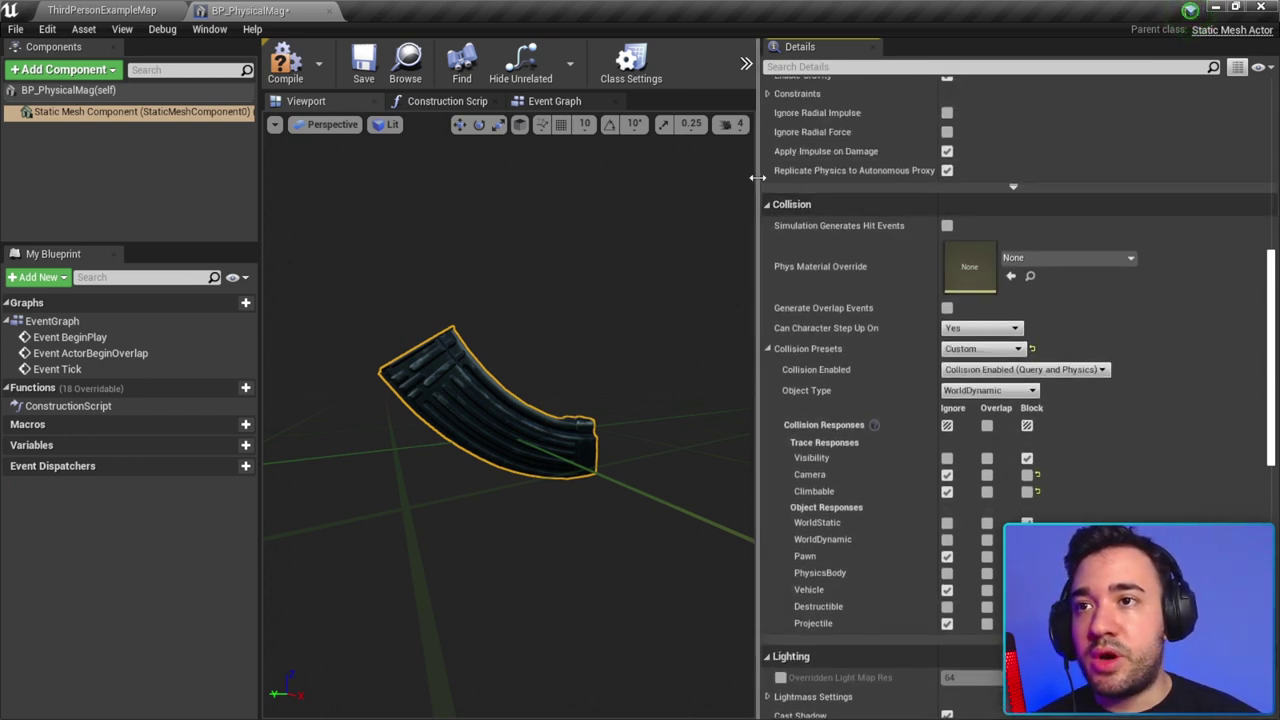
{"action": "left_click_drag", "start_coordinate": [760, 176], "coordinate": [884, 230]}
{"action": "left_click_drag", "start_coordinate": [798, 265], "coordinate": [993, 250]}
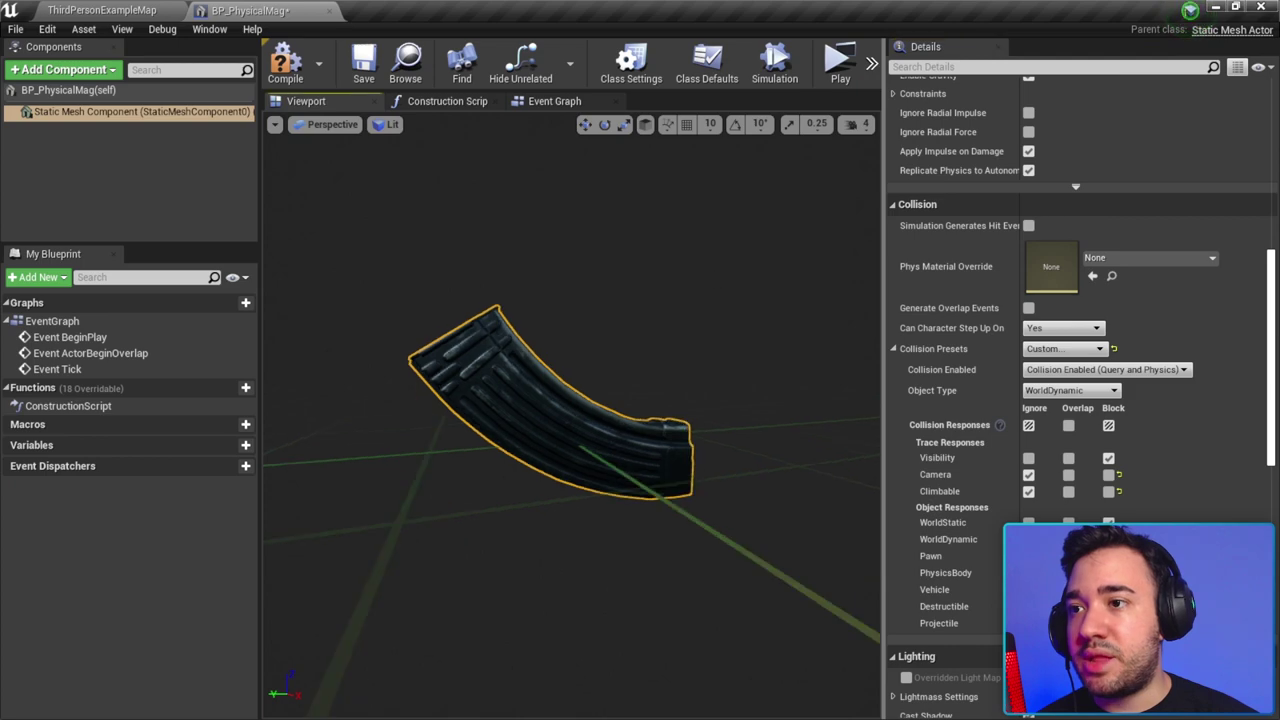
{"action": "left_click_drag", "start_coordinate": [884, 228], "coordinate": [948, 228]}
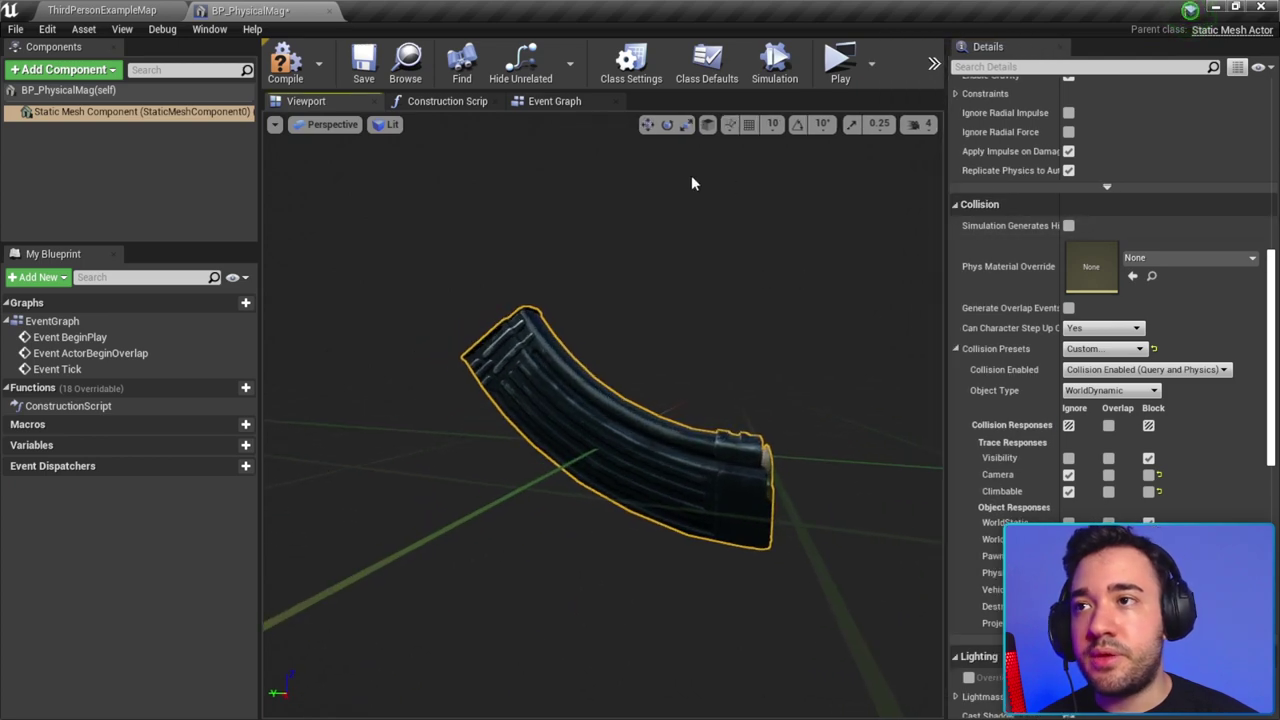
Step: Delete the unused ActorBeginOverlap and Tick event nodes from the Event Graph
{"action": "left_click", "coordinate": [554, 101]}
{"action": "scroll", "coordinate": [446, 368], "scroll_direction": "down", "scroll_amount": 2}
{"action": "scroll", "coordinate": [446, 368], "scroll_direction": "up", "scroll_amount": 2}
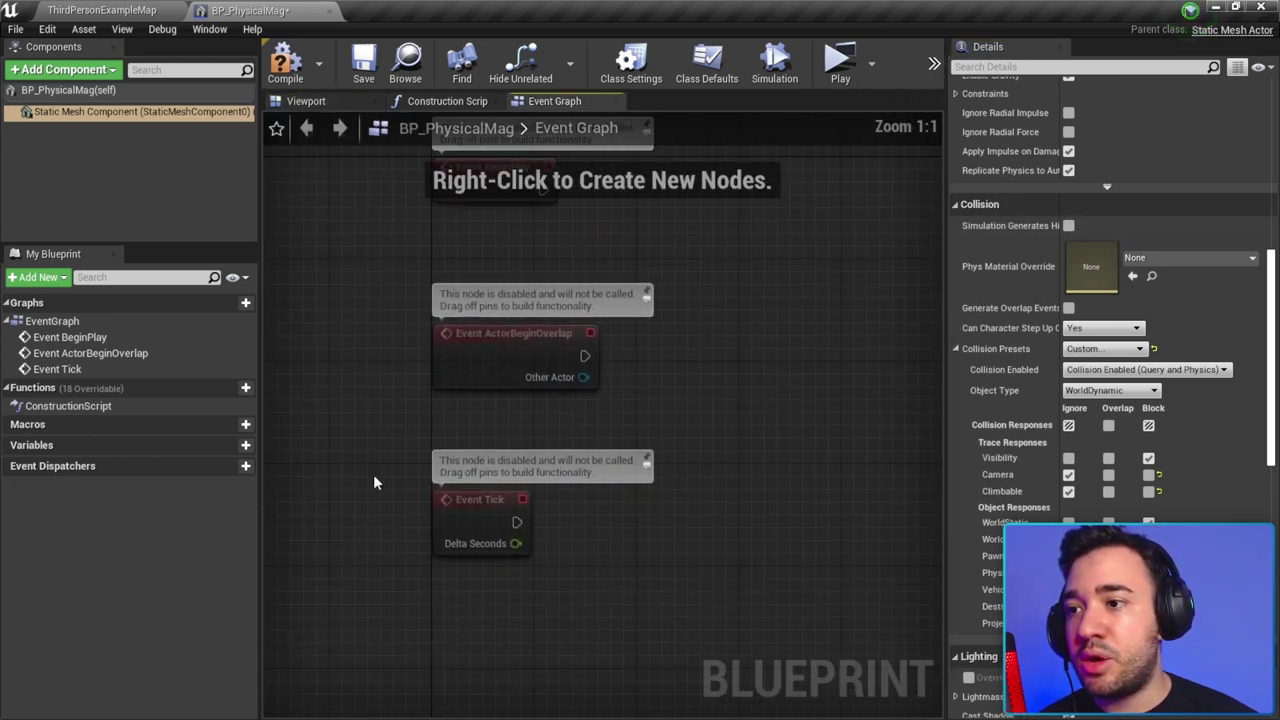
{"action": "left_click_drag", "start_coordinate": [394, 371], "coordinate": [614, 571]}
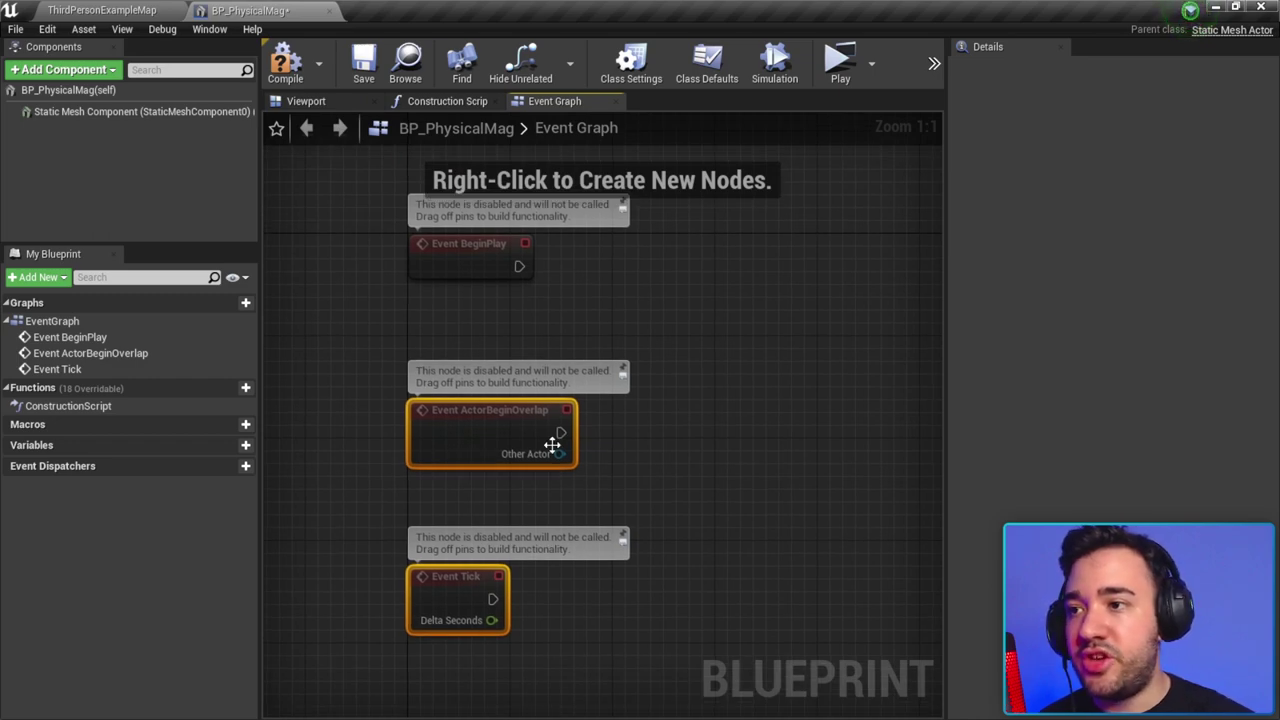
{"action": "key", "text": "Delete"}
Step: Place a Static Mesh Component reference below Event BeginPlay
{"action": "right_click_drag", "start_coordinate": [530, 350], "coordinate": [497, 388]}
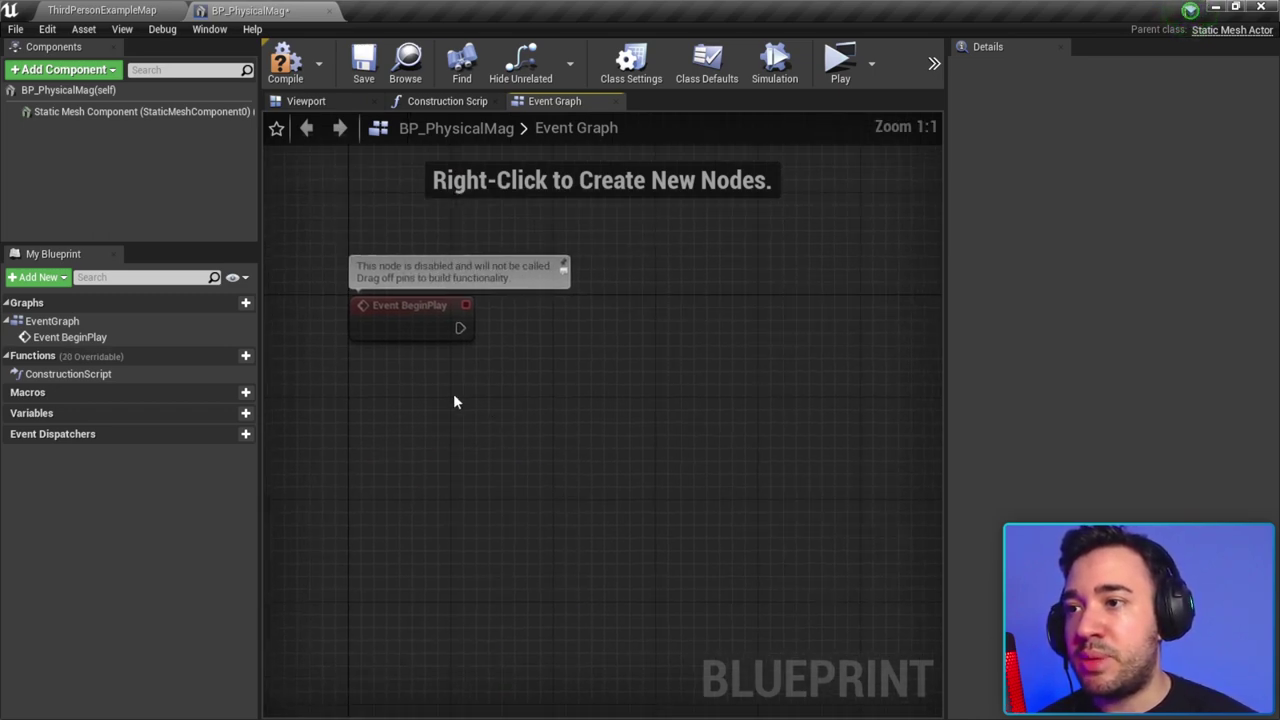
{"action": "left_click_drag", "start_coordinate": [341, 457], "coordinate": [684, 270]}
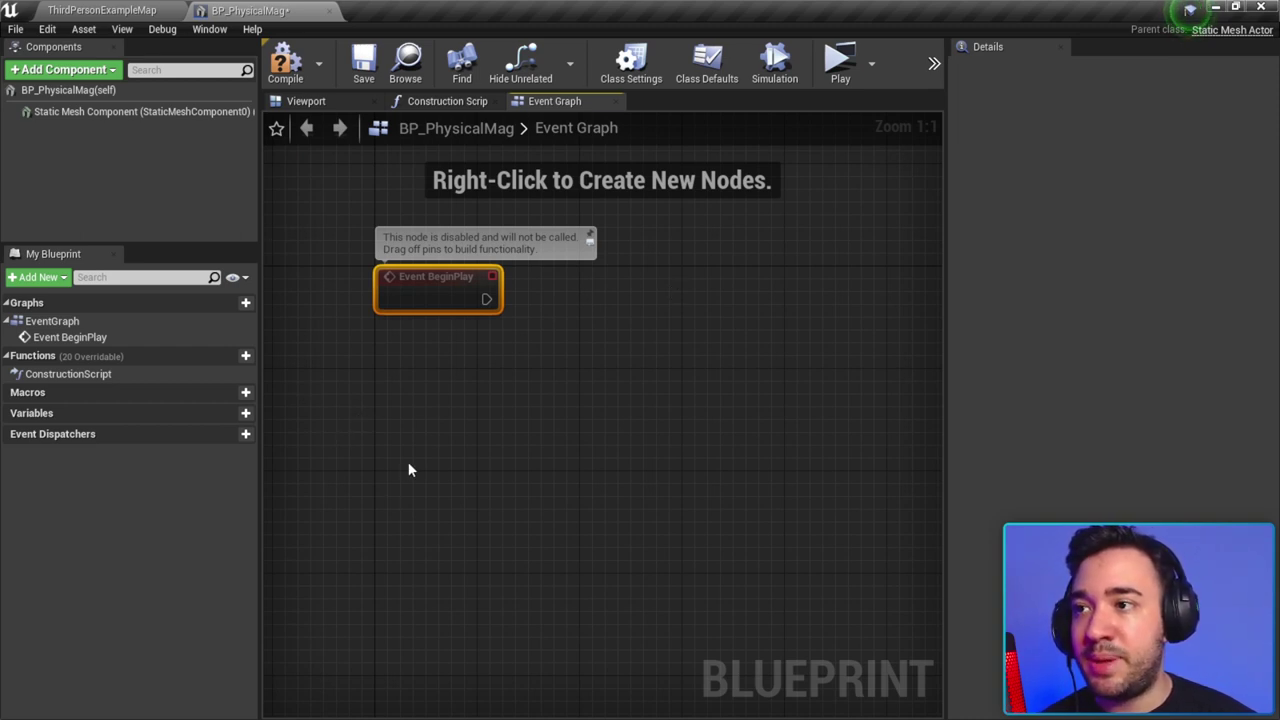
{"action": "left_click_drag", "start_coordinate": [382, 458], "coordinate": [518, 318]}
{"action": "left_click_drag", "start_coordinate": [589, 235], "coordinate": [678, 251]}
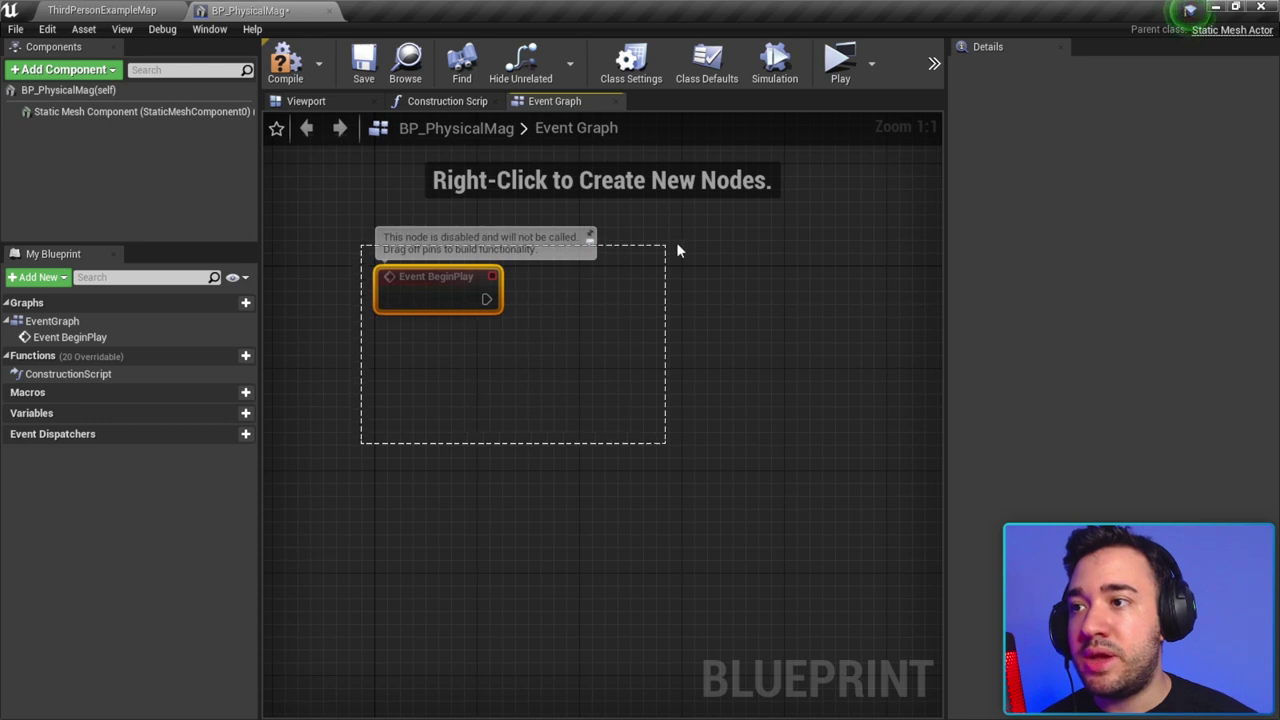
{"action": "right_click_drag", "start_coordinate": [552, 365], "coordinate": [514, 409]}
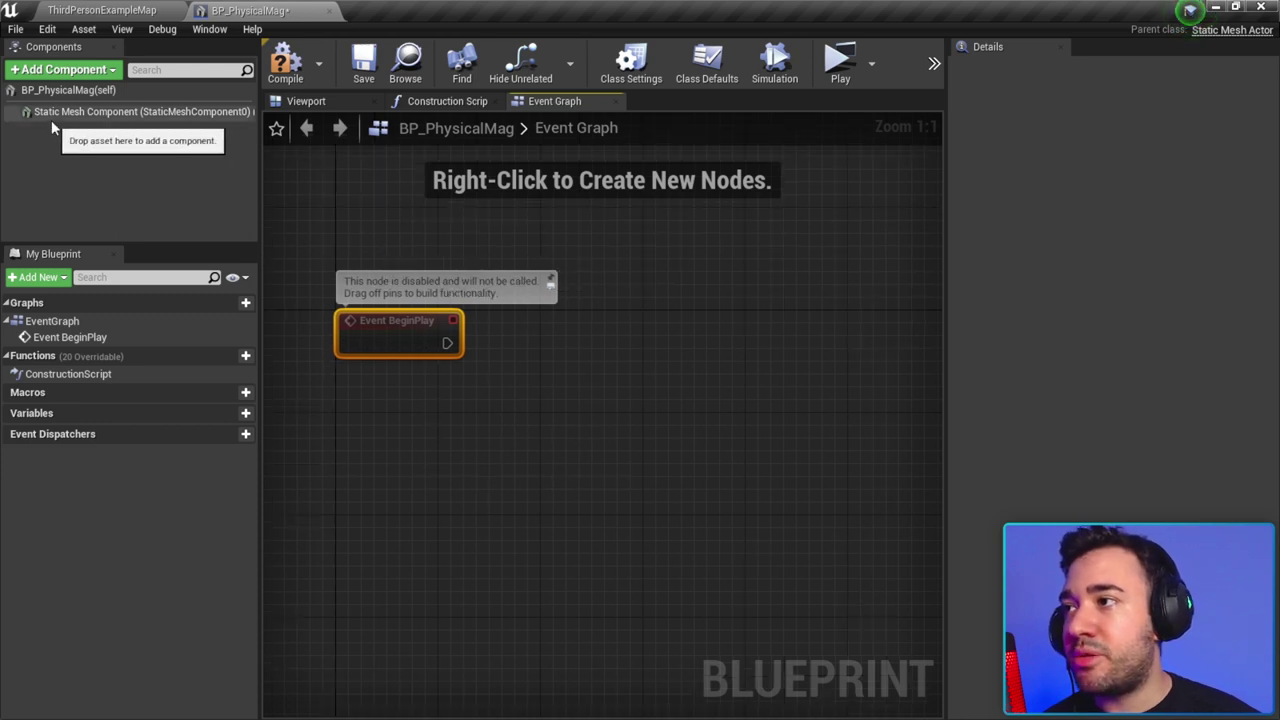
{"action": "mouse_move", "coordinate": [51, 114]}
{"action": "left_mouse_down"}
{"action": "mouse_move", "coordinate": [575, 378]}
{"action": "mouse_move", "coordinate": [345, 398]}
{"action": "left_mouse_up"}
{"action": "right_click_drag", "start_coordinate": [374, 423], "coordinate": [416, 422]}
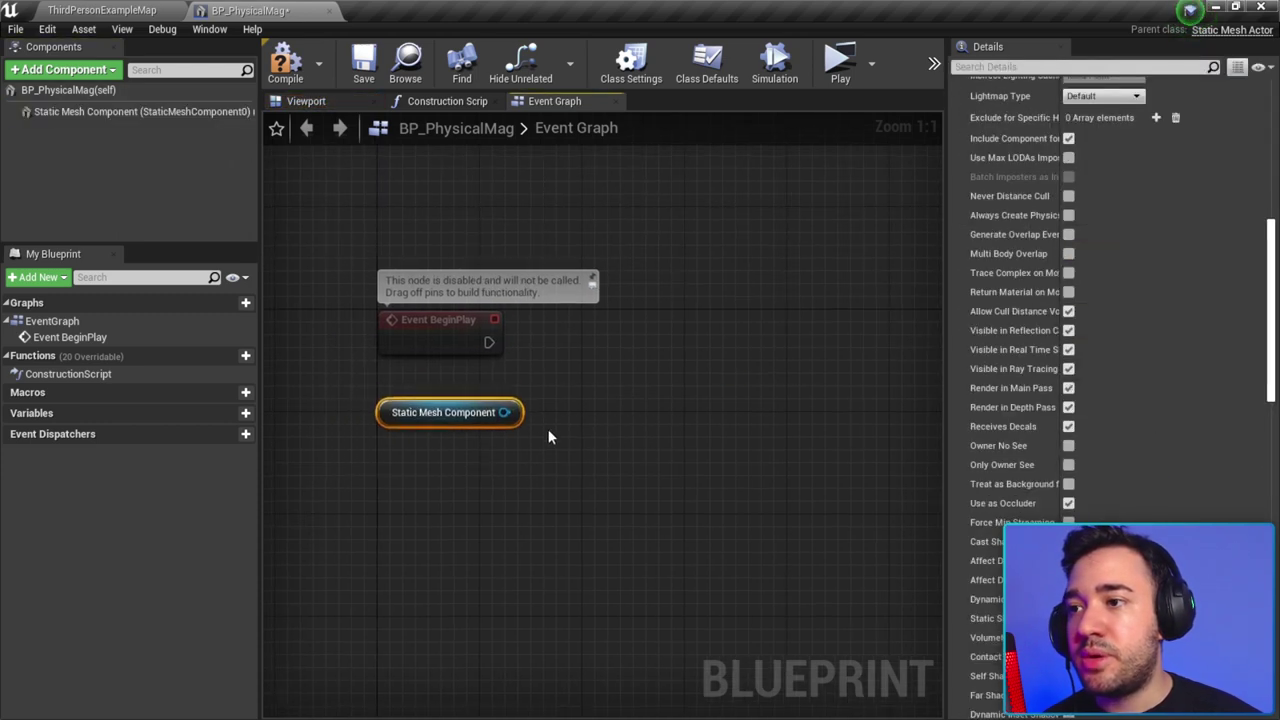
{"action": "left_click", "coordinate": [666, 257]}
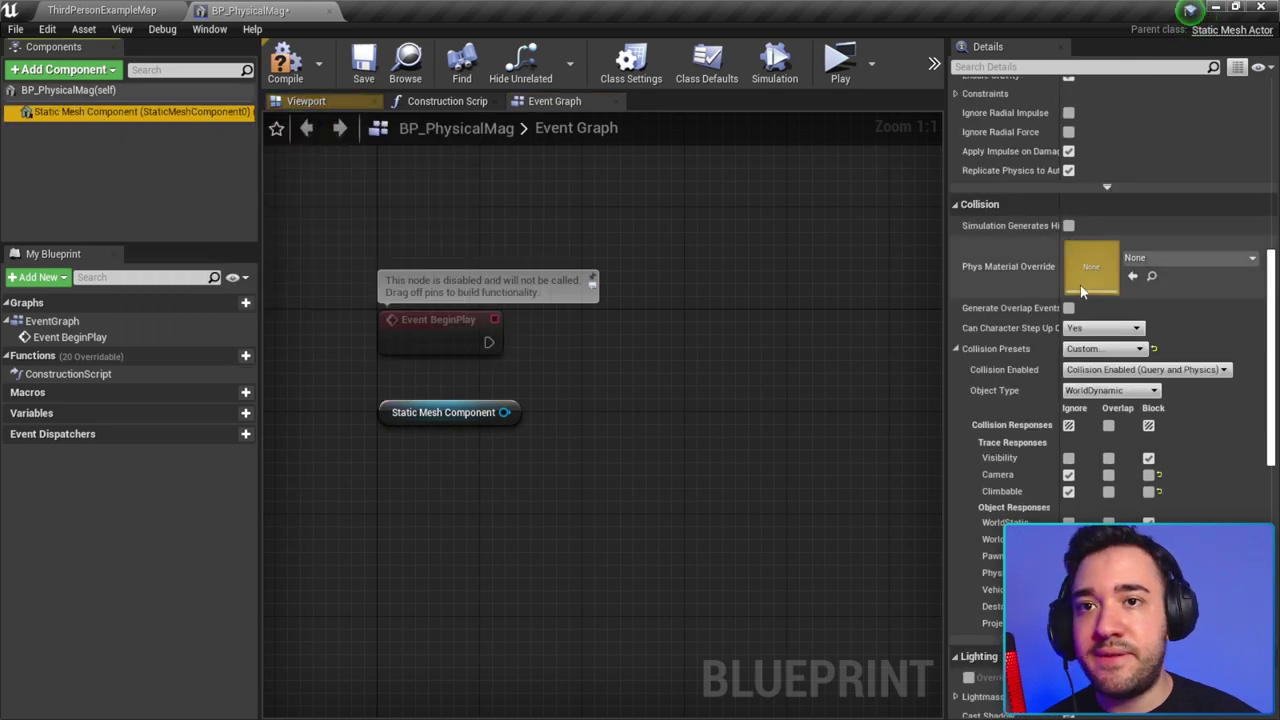
Step: Add Set Simulate Physics for the mesh, run from BeginPlay with Simulate ticked
{"action": "scroll", "coordinate": [1087, 415], "scroll_direction": "up", "scroll_amount": 3}
{"action": "left_click_drag", "start_coordinate": [504, 412], "coordinate": [575, 368]}
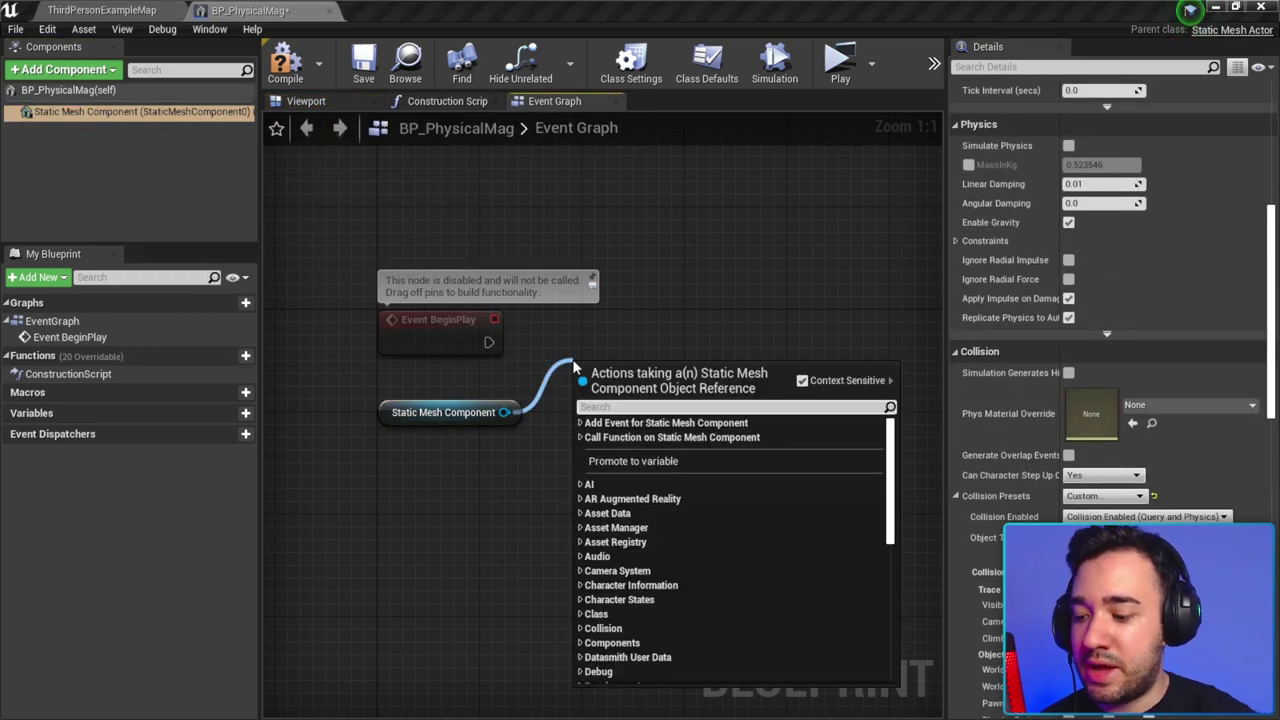
{"action": "type", "text": "set simulate phys"}
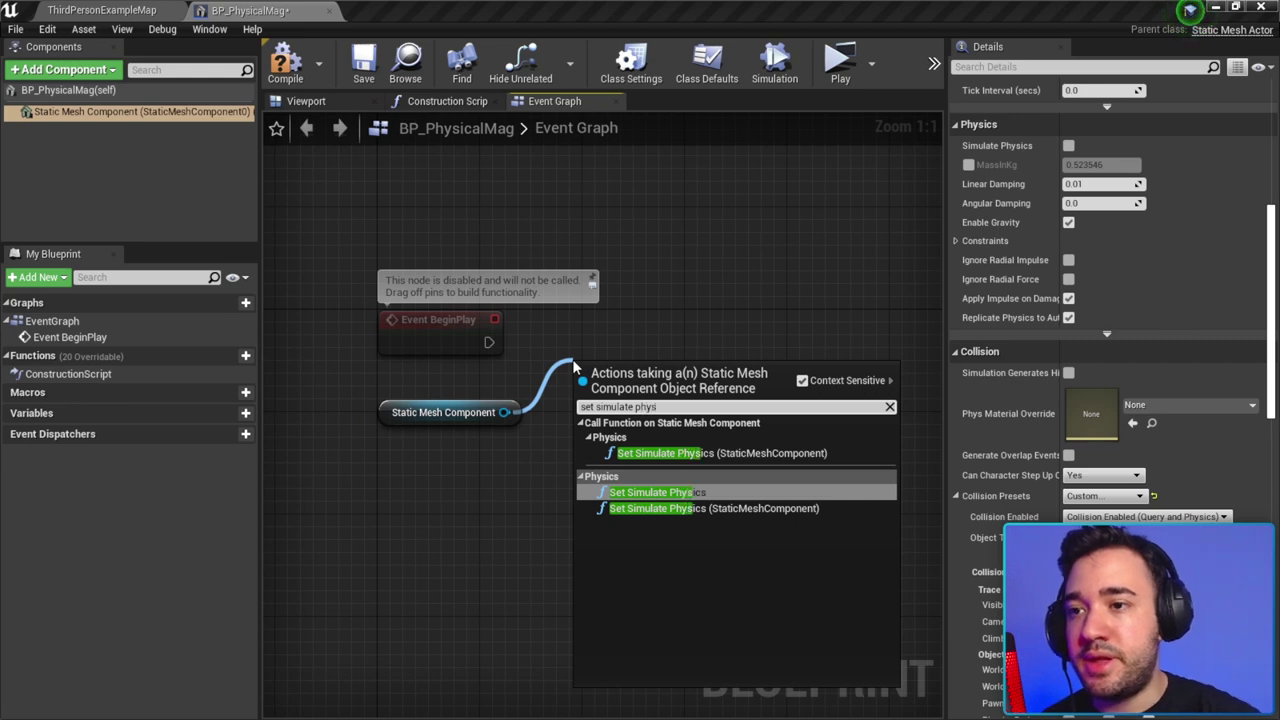
{"action": "key", "text": "Return"}
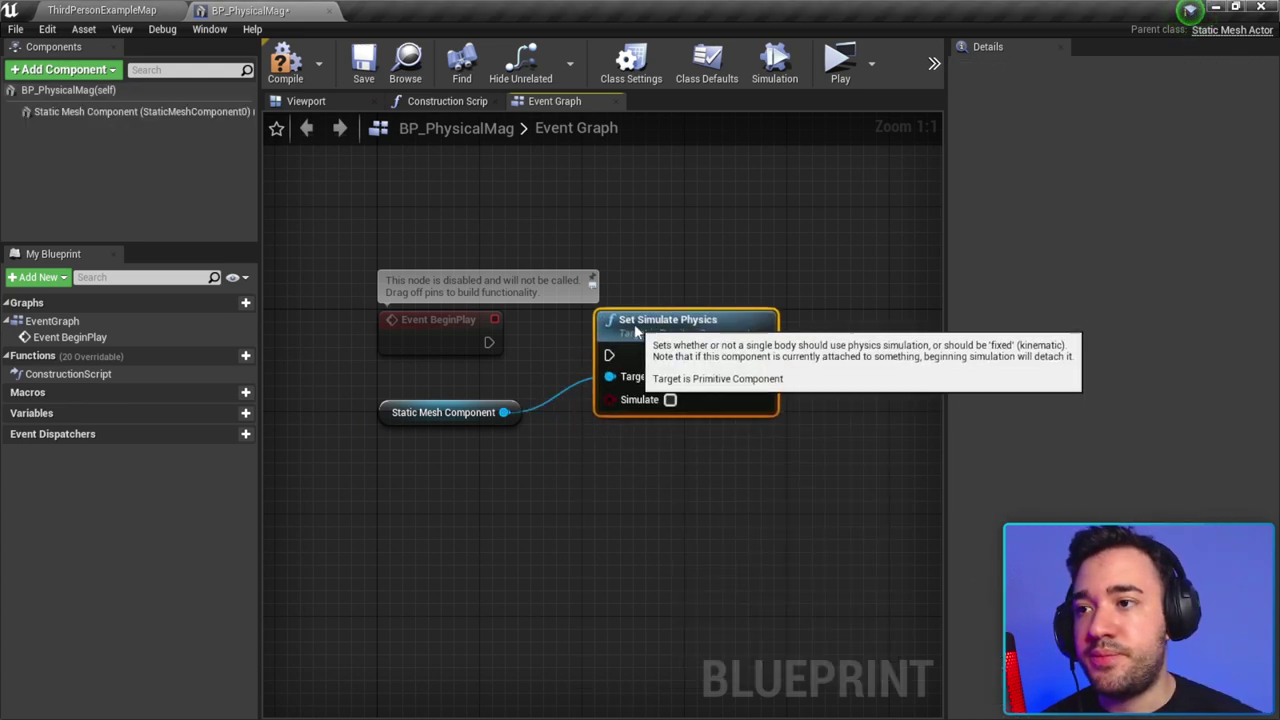
{"action": "left_click_drag", "start_coordinate": [607, 371], "coordinate": [597, 345]}
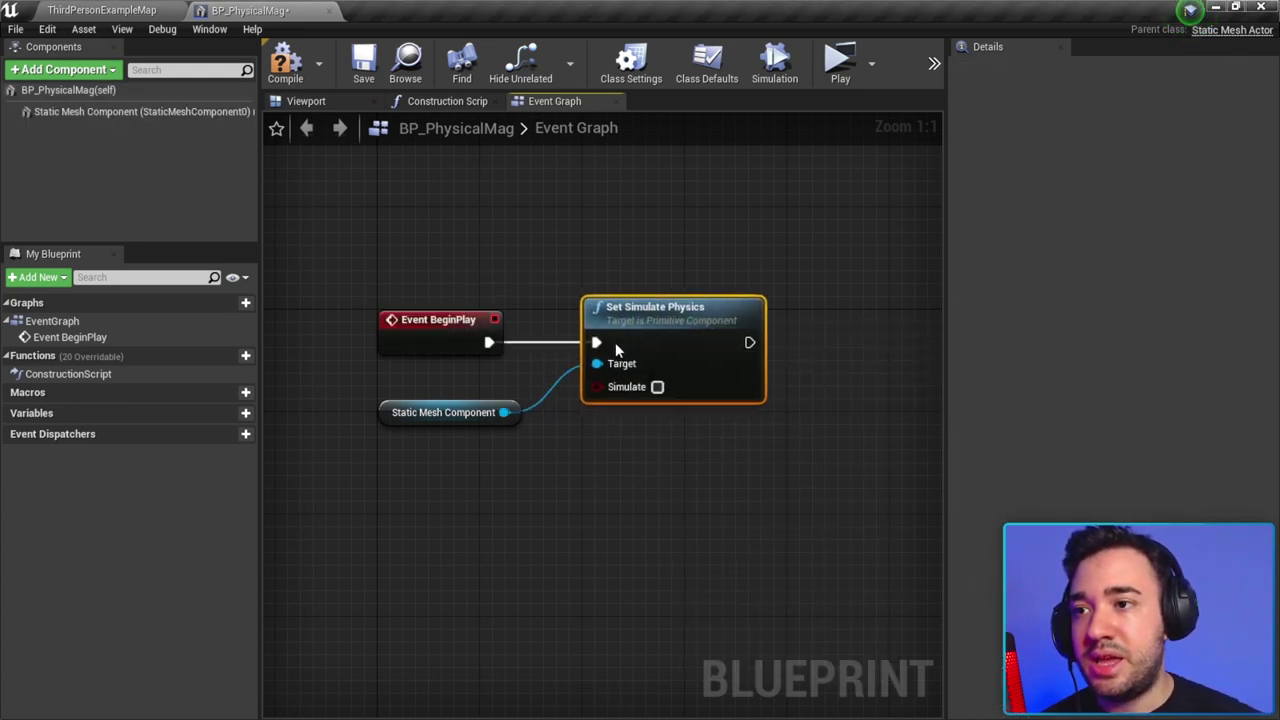
{"action": "left_click", "coordinate": [657, 387]}
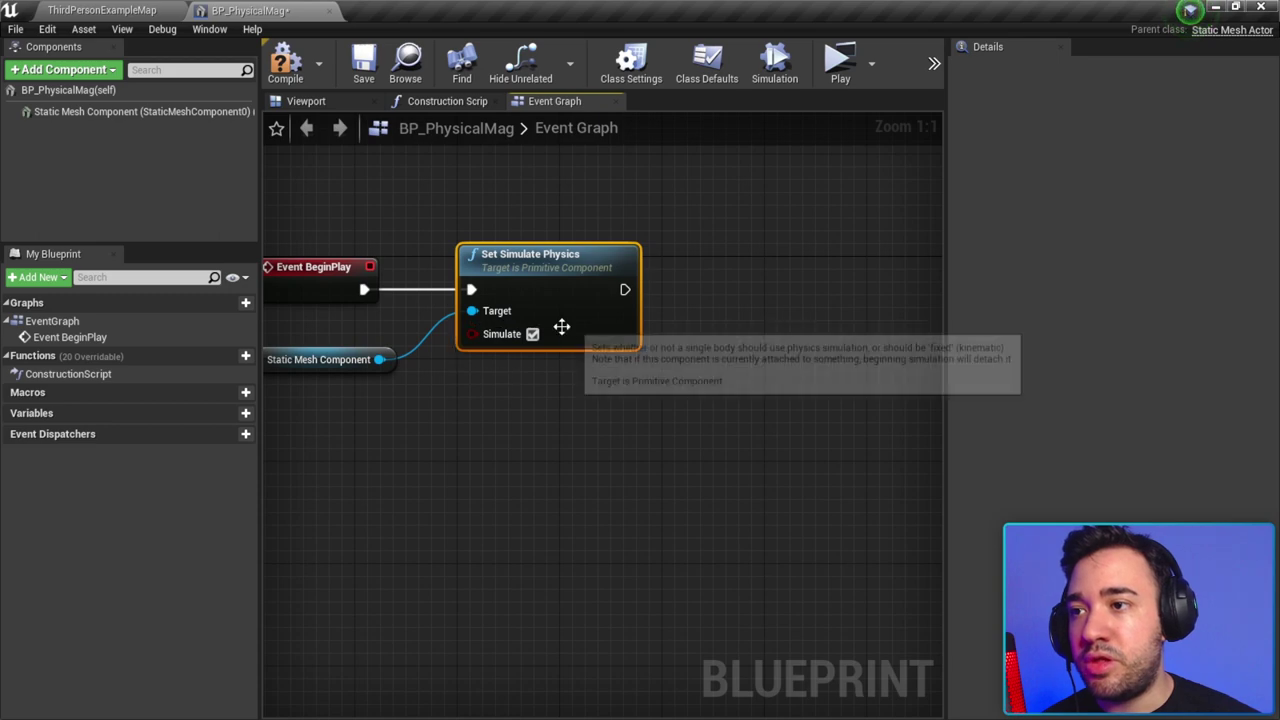
Step: Add Set All Physics Linear Velocity for the mesh, chained after Set Simulate Physics via a reroute
{"action": "left_click", "coordinate": [780, 443]}
{"action": "left_click_drag", "start_coordinate": [410, 378], "coordinate": [625, 401]}
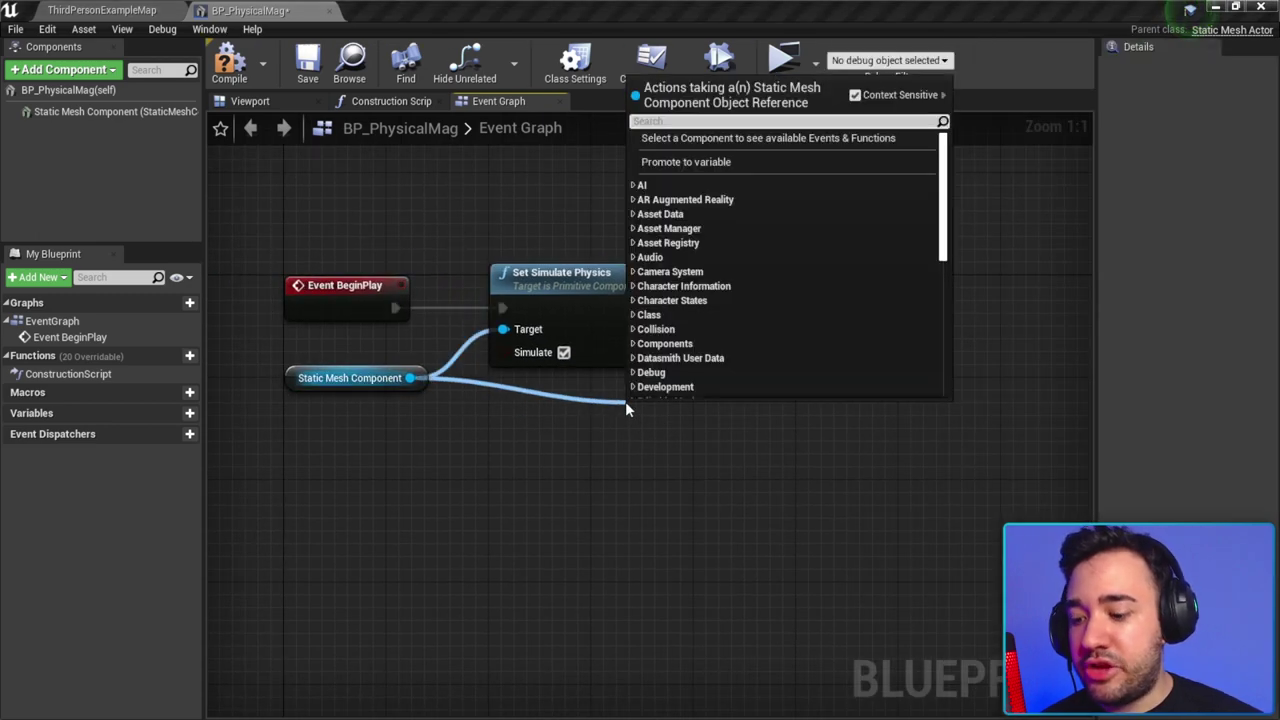
{"action": "type", "text": "set a"}
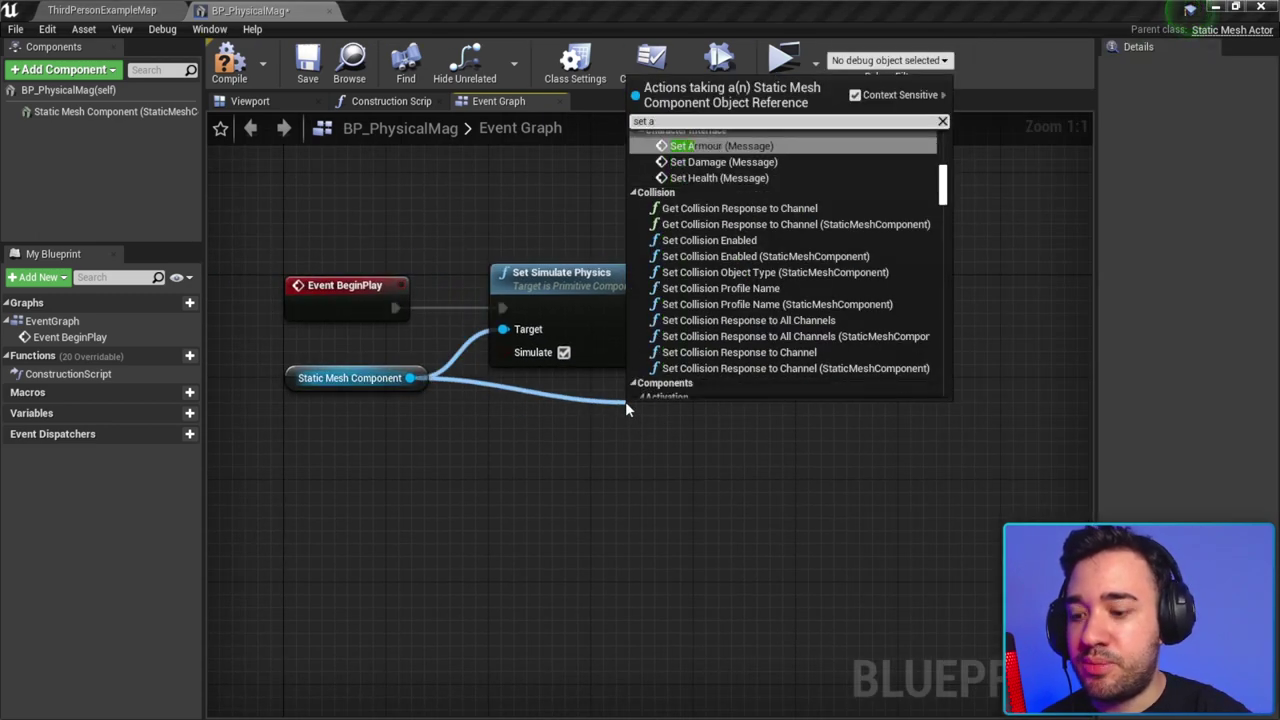
{"action": "type", "text": "ll physics"}
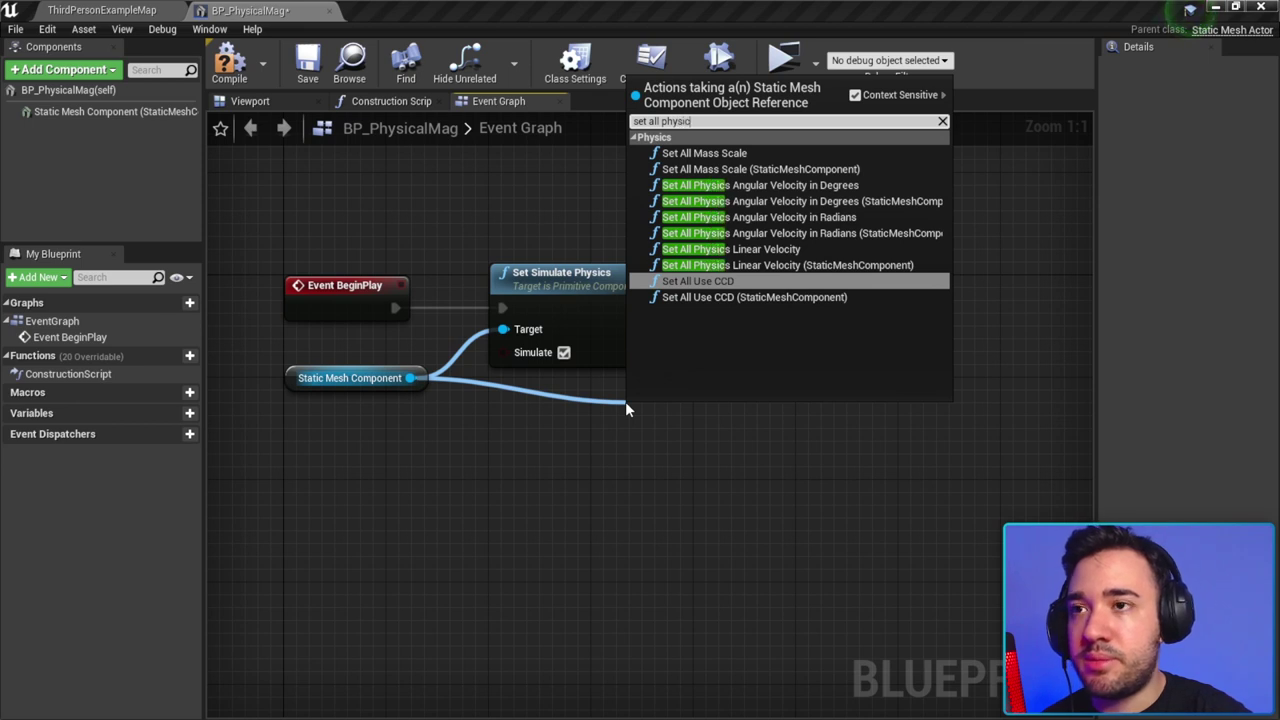
{"action": "type", "text": " linear"}
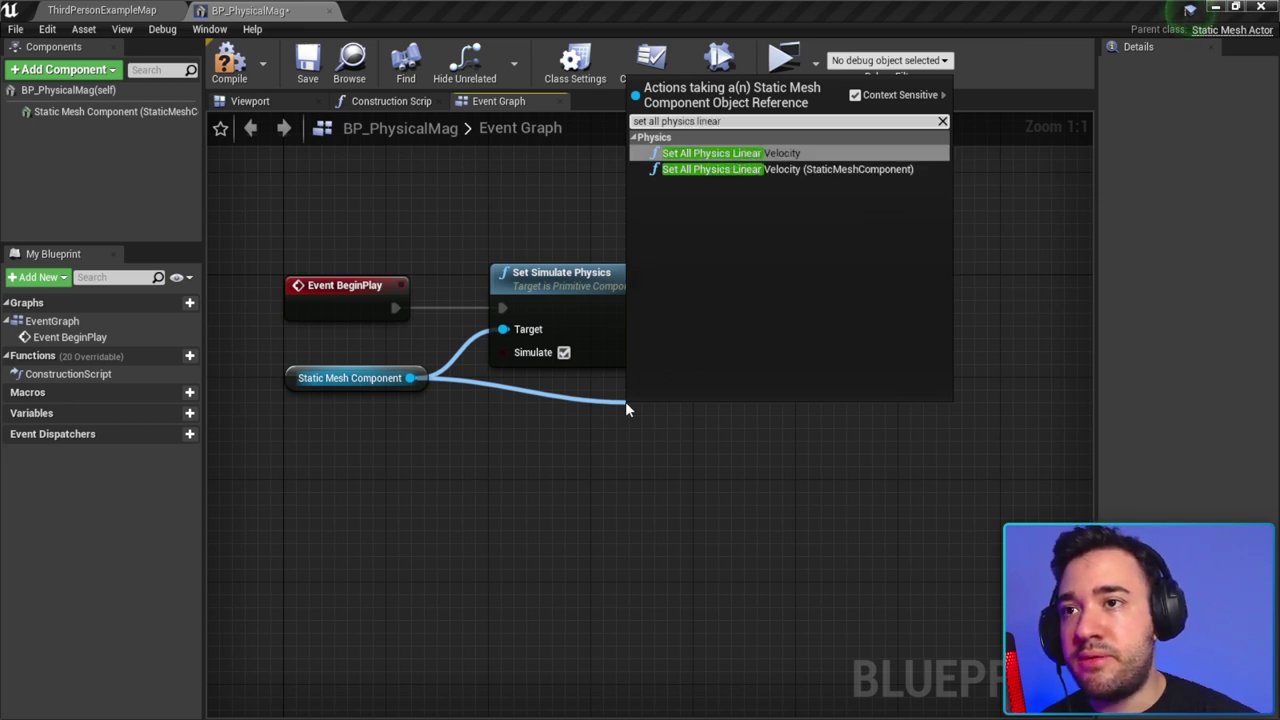
{"action": "left_click", "coordinate": [793, 155]}
{"action": "left_click_drag", "start_coordinate": [718, 412], "coordinate": [795, 325]}
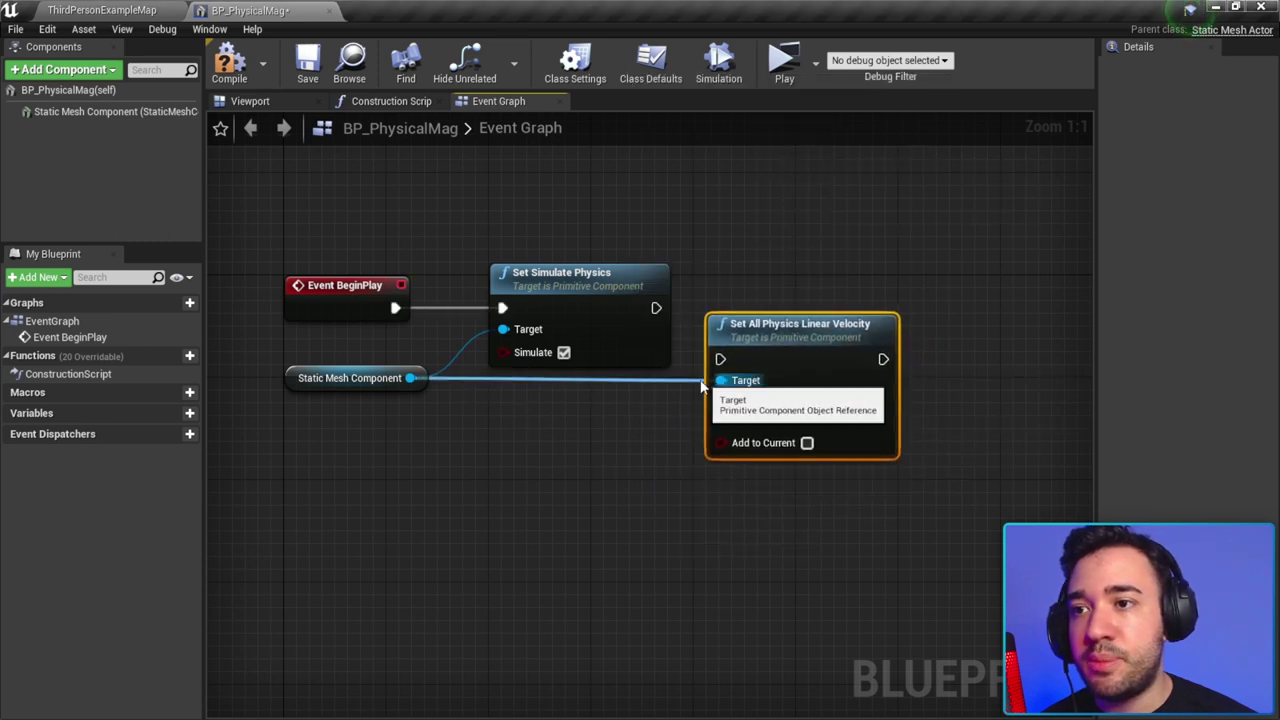
{"action": "double_click", "coordinate": [700, 381]}
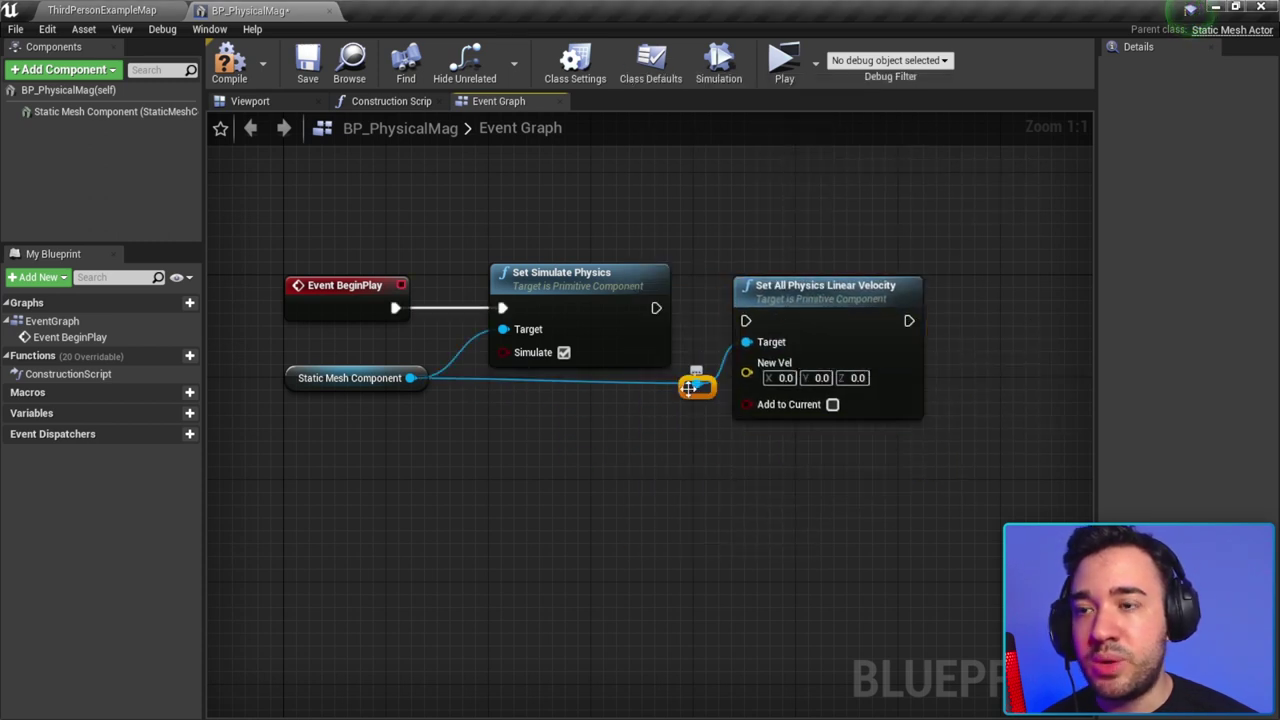
{"action": "left_click_drag", "start_coordinate": [656, 308], "coordinate": [745, 321]}
{"action": "left_click_drag", "start_coordinate": [820, 287], "coordinate": [820, 274]}
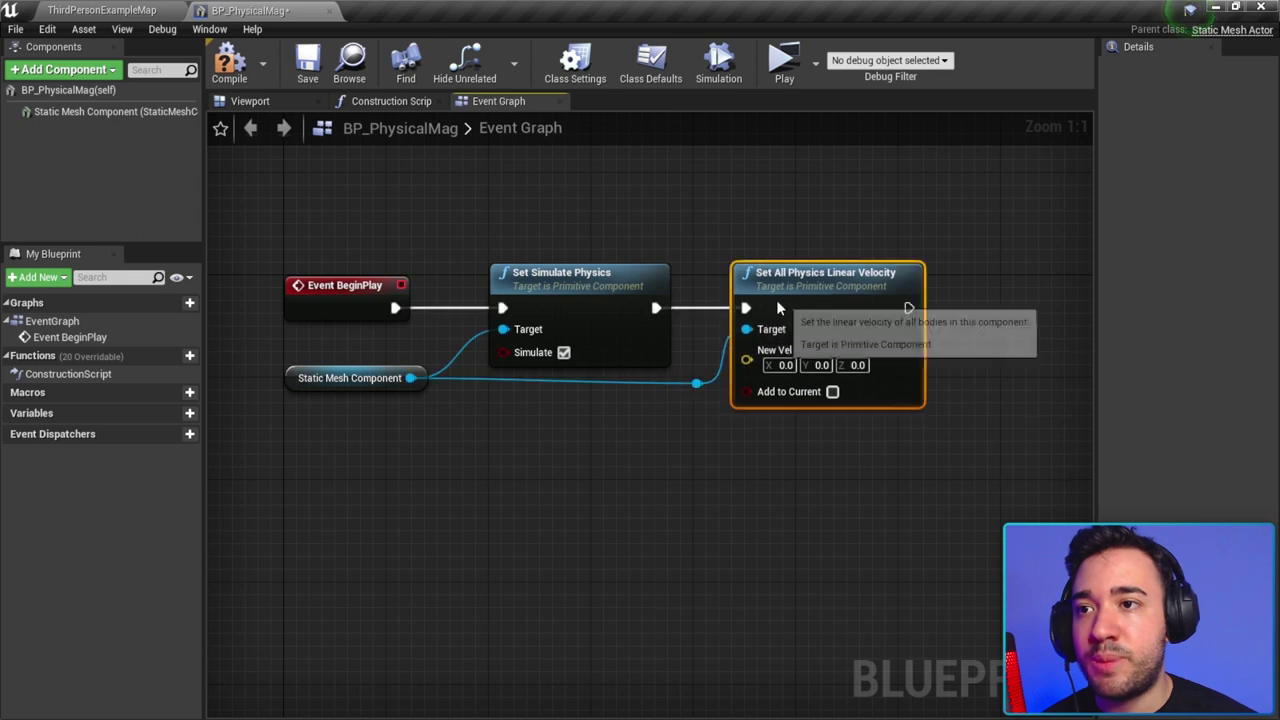
Step: Straighten the mesh reference's wire to the reroute point
{"action": "right_click", "coordinate": [414, 386]}
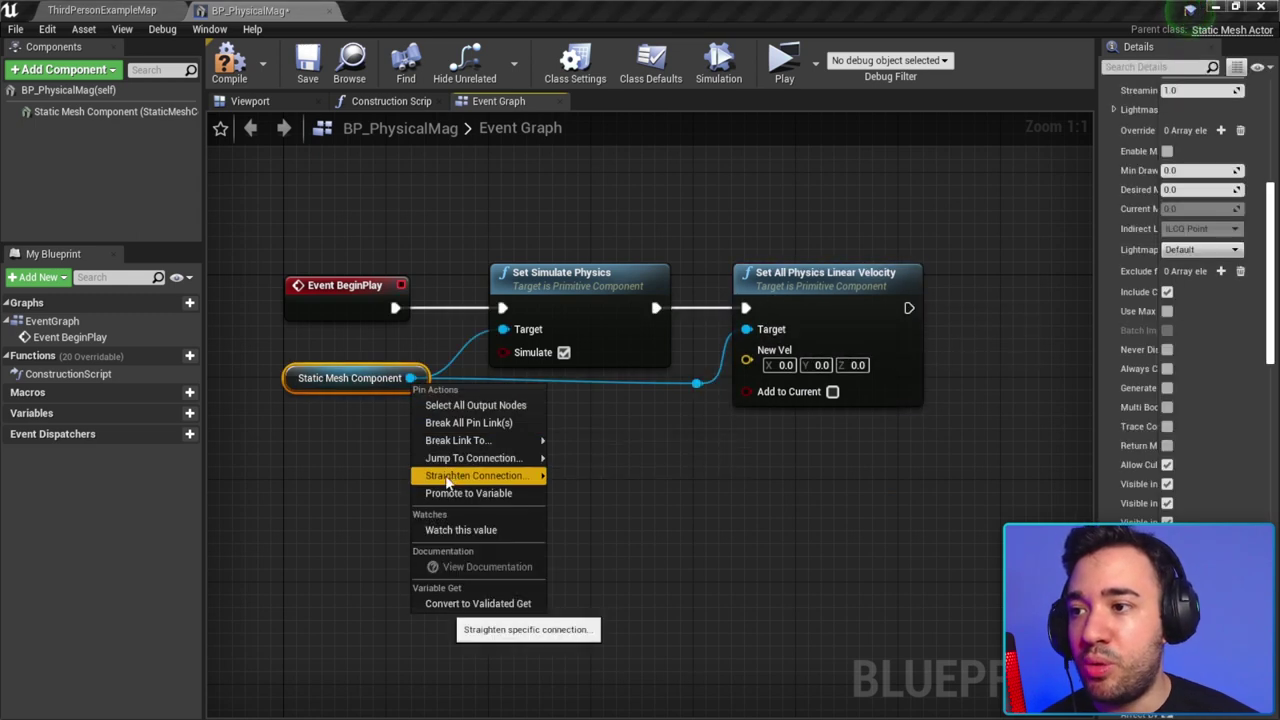
{"action": "mouse_move", "coordinate": [447, 483]}
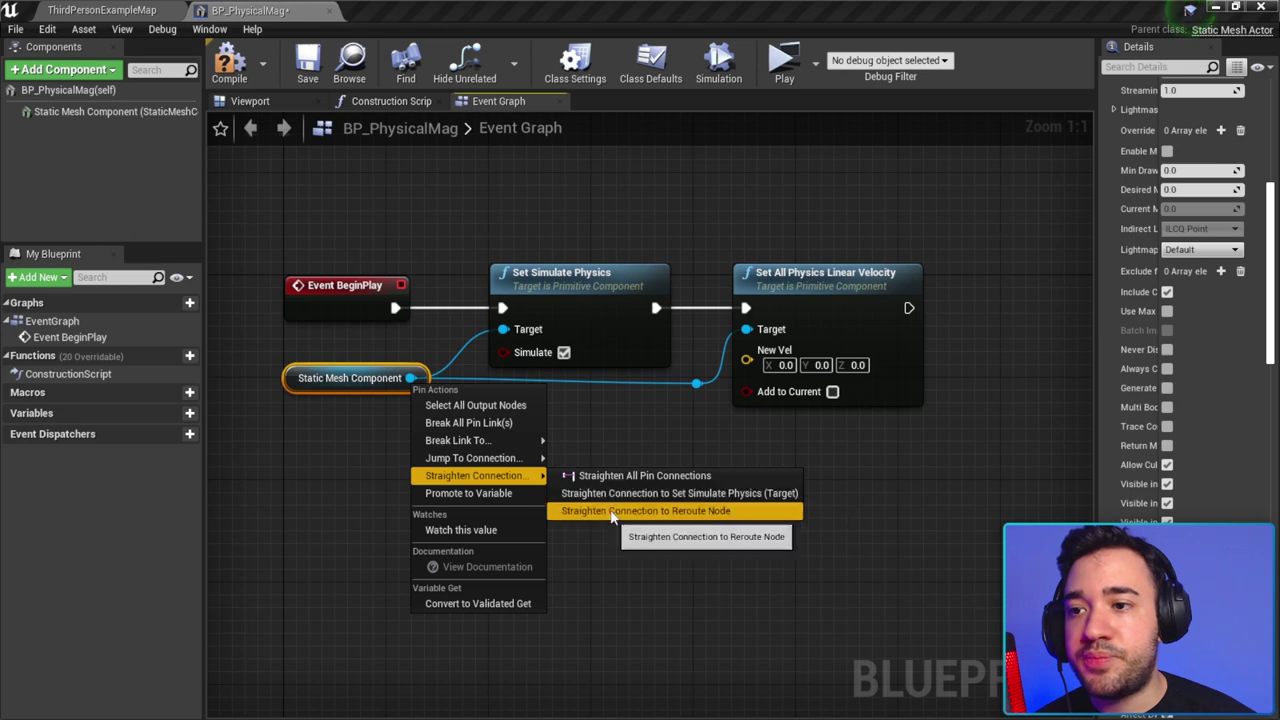
{"action": "left_click", "coordinate": [612, 511]}
{"action": "right_click_drag", "start_coordinate": [581, 455], "coordinate": [528, 461]}
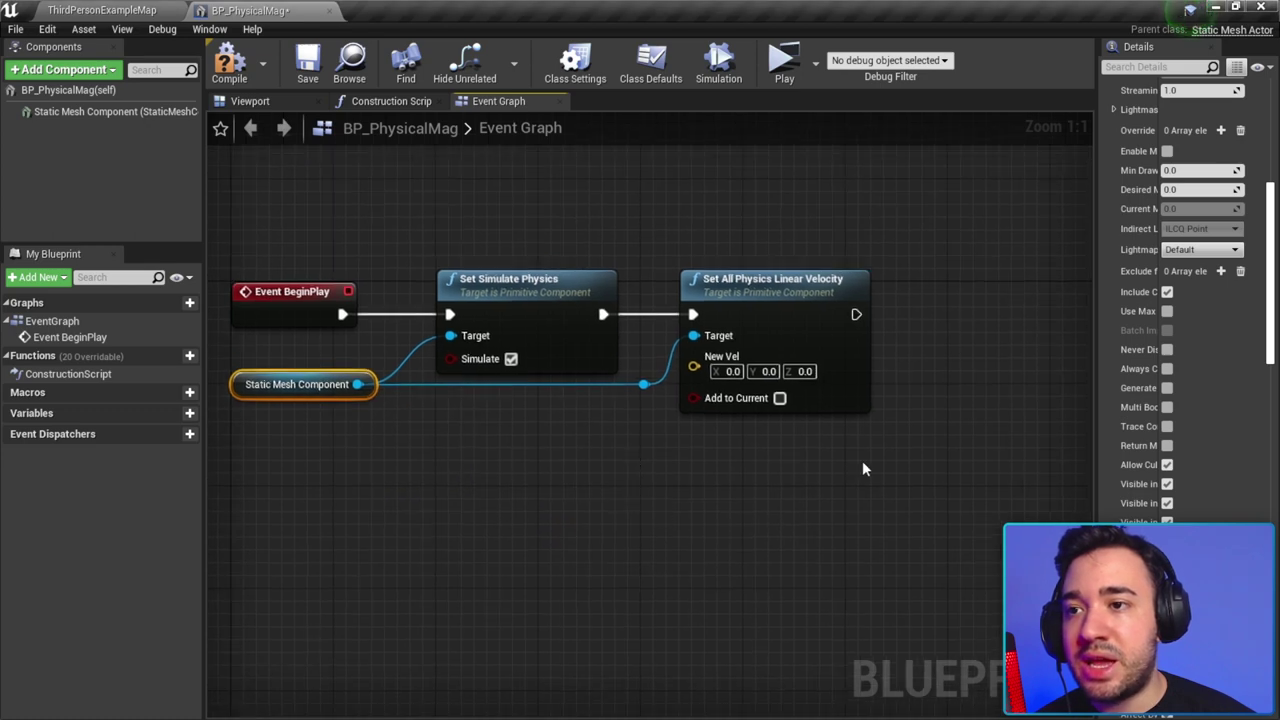
Step: Enable Add to Current and promote New Vel to a new variable named Velocity
{"action": "left_click", "coordinate": [780, 398]}
{"action": "right_click_drag", "start_coordinate": [780, 400], "coordinate": [786, 395]}
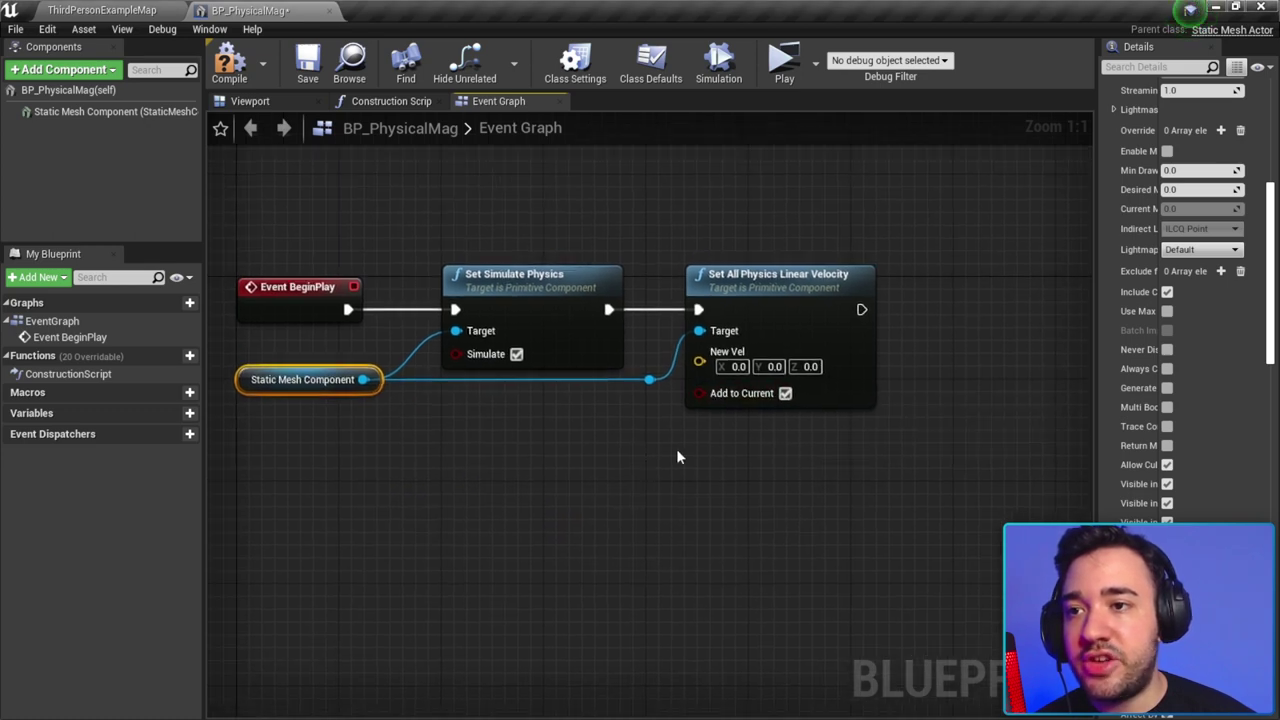
{"action": "right_click", "coordinate": [700, 363]}
{"action": "left_click", "coordinate": [722, 384]}
{"action": "type", "text": "Velocity"}
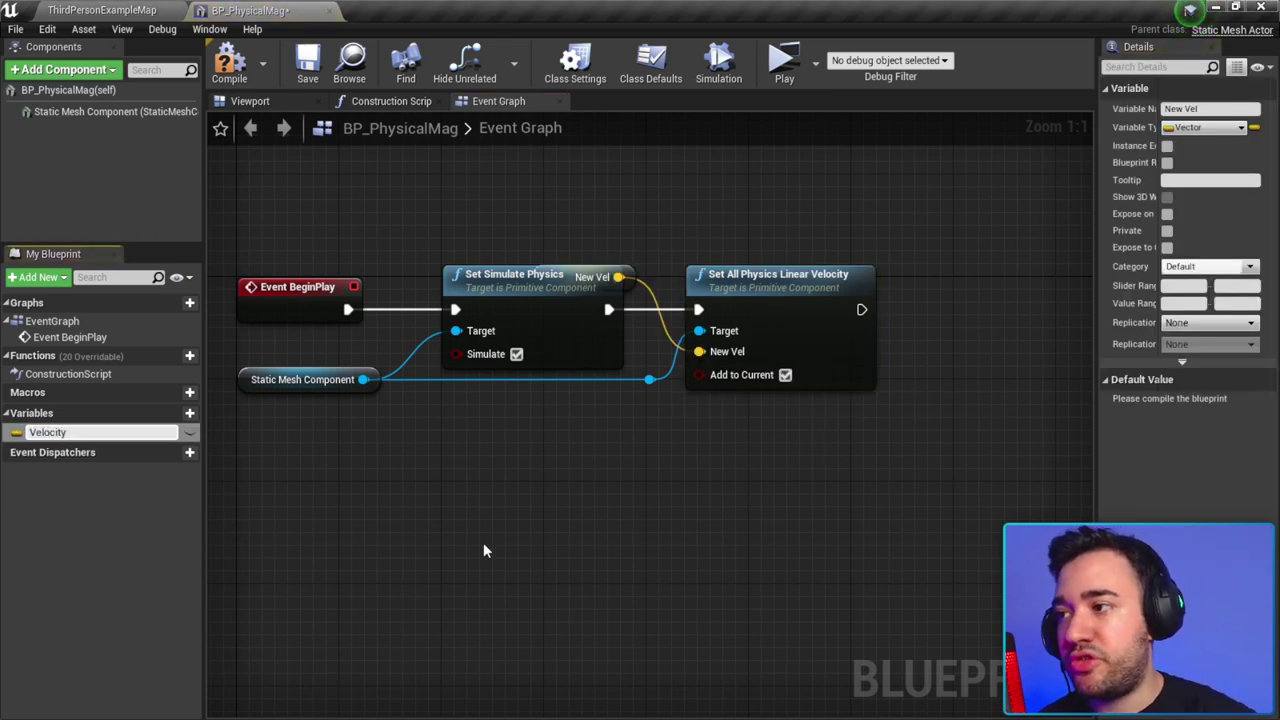
{"action": "key", "text": "Return"}
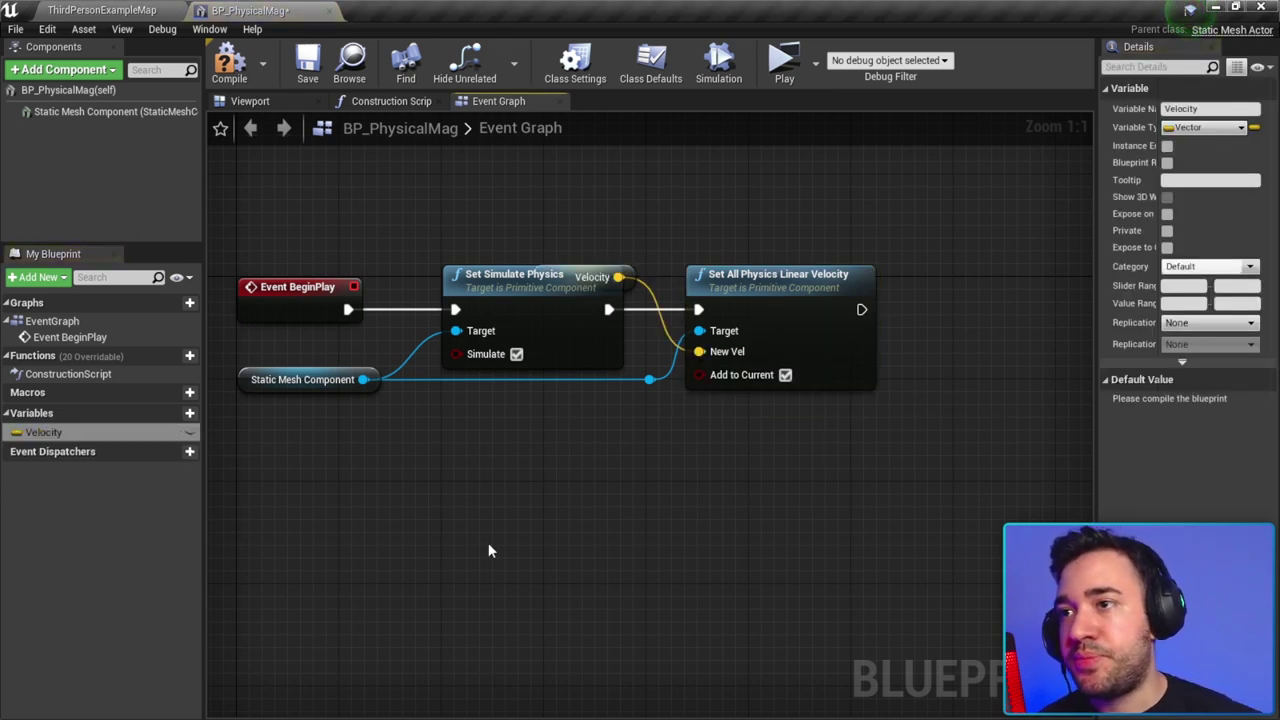
Step: Place the Velocity getter next to the New Vel pin
{"action": "left_click_drag", "start_coordinate": [600, 278], "coordinate": [605, 431]}
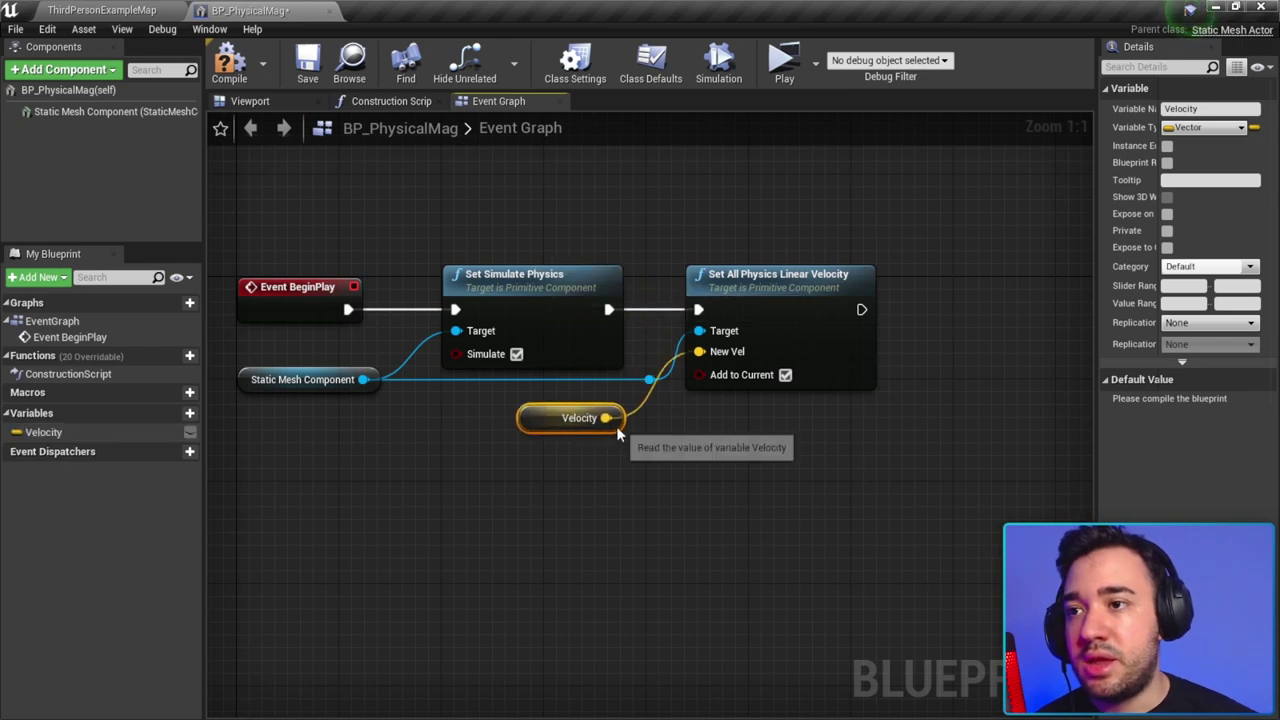
{"action": "left_click_drag", "start_coordinate": [462, 390], "coordinate": [697, 512]}
{"action": "left_click_drag", "start_coordinate": [514, 414], "coordinate": [648, 491]}
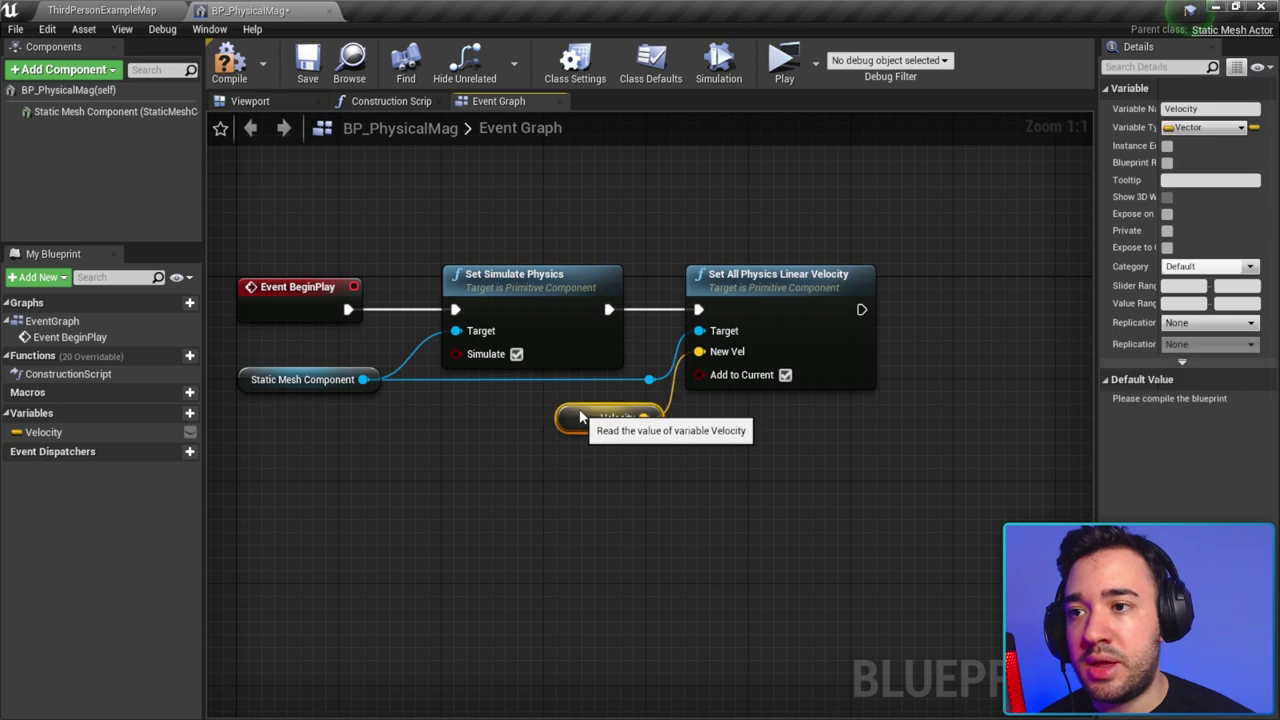
{"action": "left_click_drag", "start_coordinate": [580, 430], "coordinate": [567, 431]}
{"action": "mouse_move", "coordinate": [505, 477]}
{"action": "left_mouse_down"}
{"action": "mouse_move", "coordinate": [630, 447]}
{"action": "mouse_move", "coordinate": [623, 406]}
{"action": "left_mouse_up"}
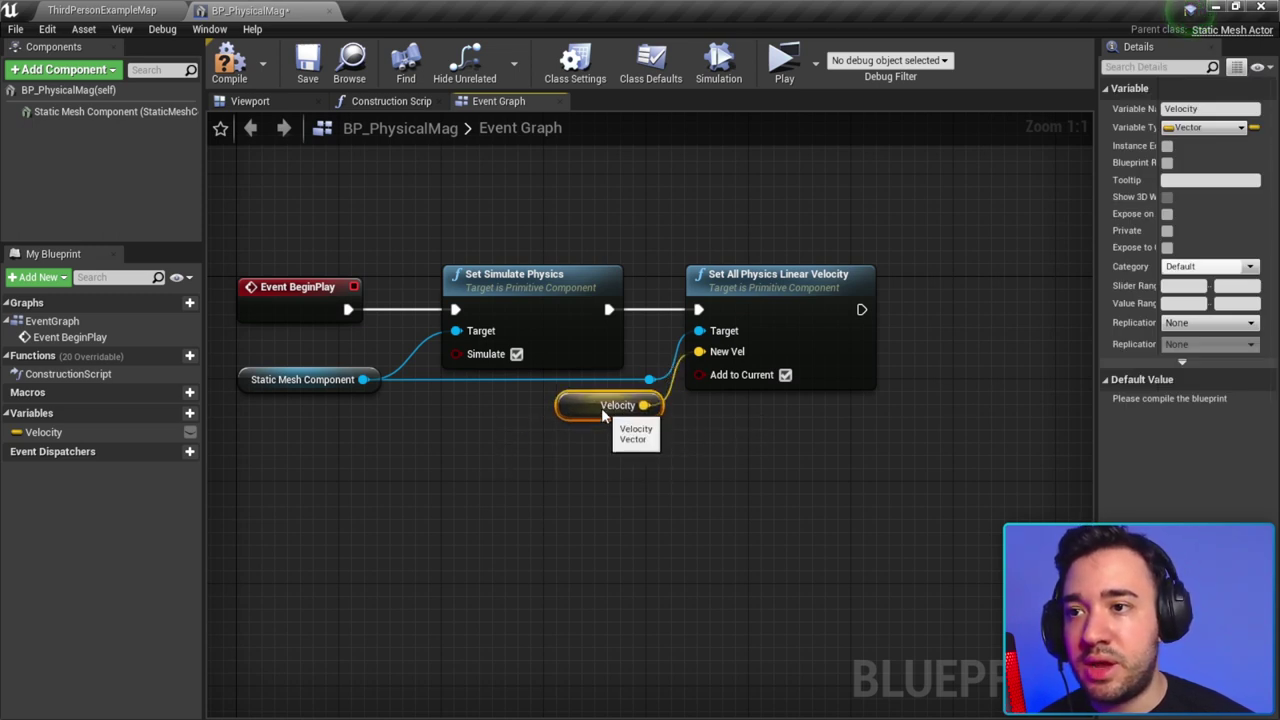
{"action": "left_click", "coordinate": [535, 467]}
{"action": "right_click_drag", "start_coordinate": [535, 467], "coordinate": [439, 475]}
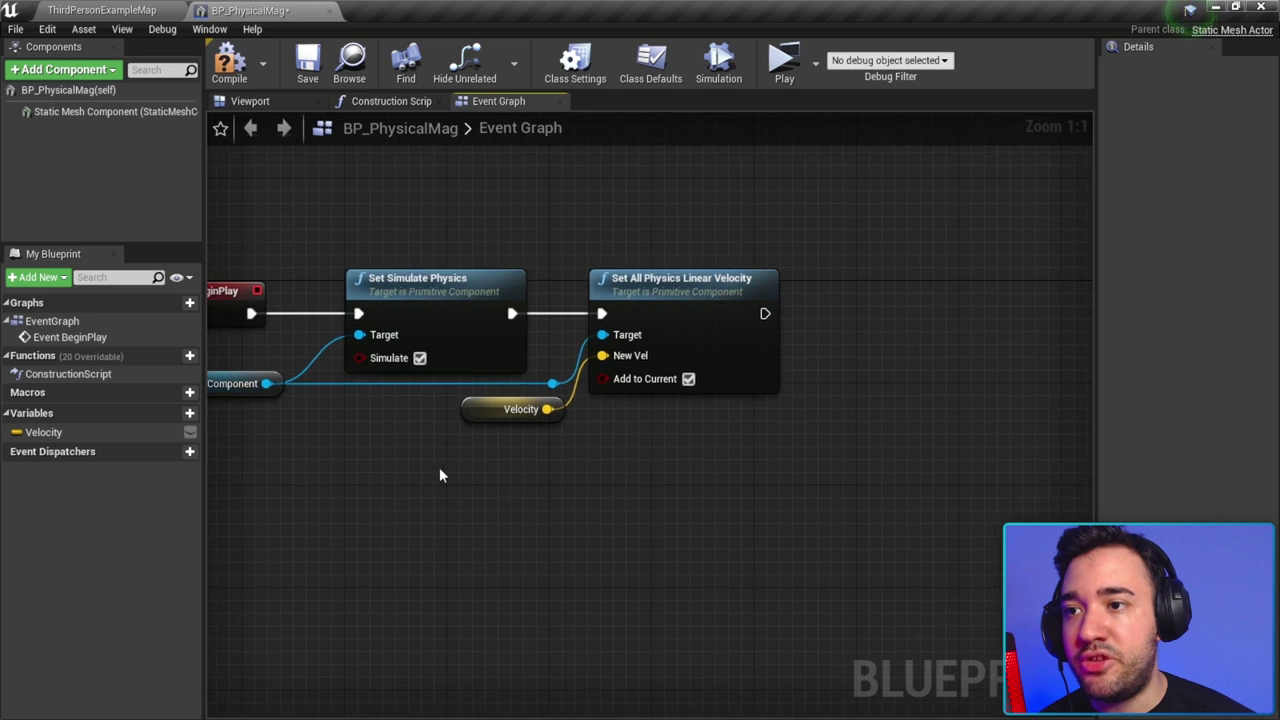
Step: Mark the Velocity variable as Expose on Spawn and Instance Editable
{"action": "left_click", "coordinate": [468, 411]}
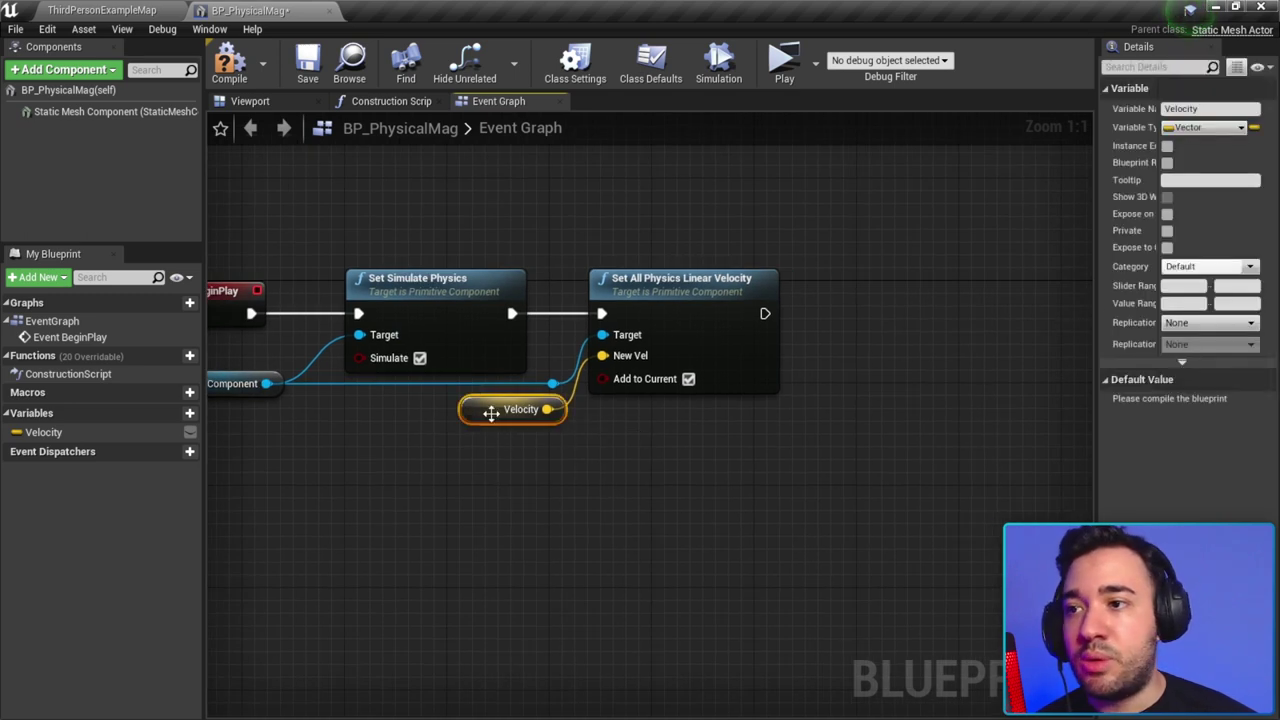
{"action": "left_click_drag", "start_coordinate": [1095, 301], "coordinate": [802, 295]}
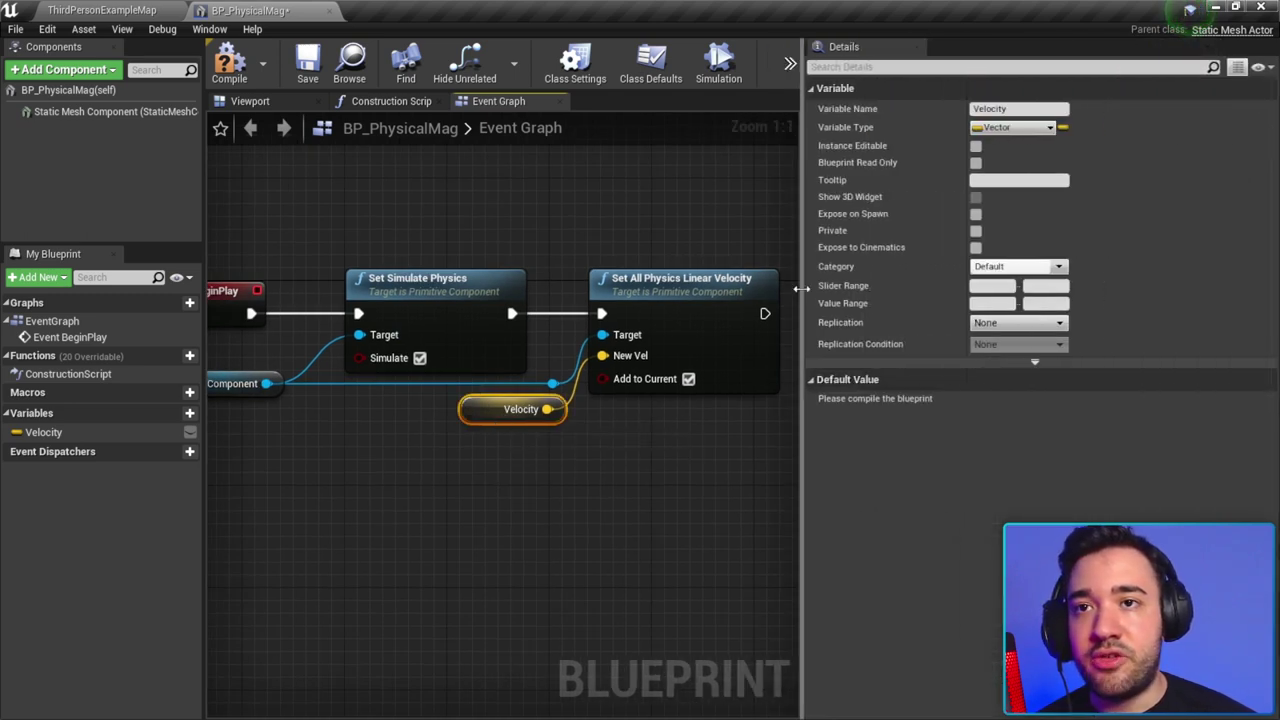
{"action": "mouse_move", "coordinate": [839, 215]}
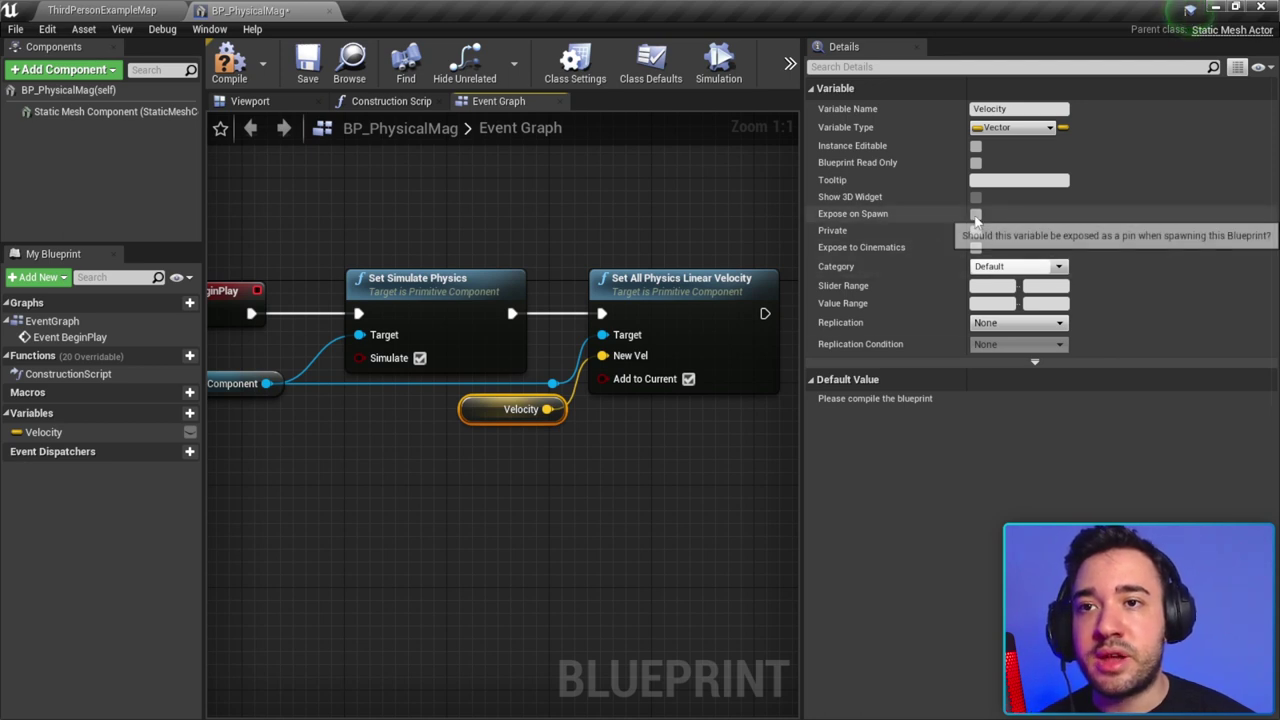
{"action": "left_click", "coordinate": [975, 213]}
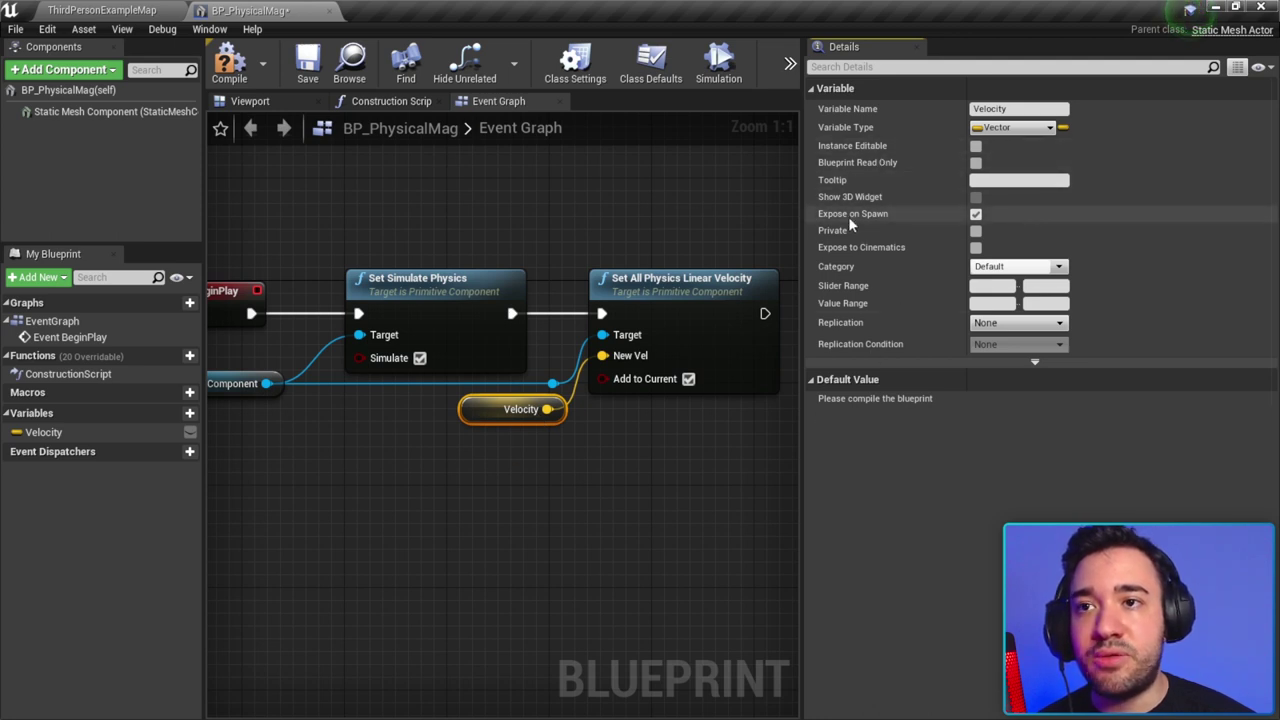
{"action": "left_click", "coordinate": [975, 147]}
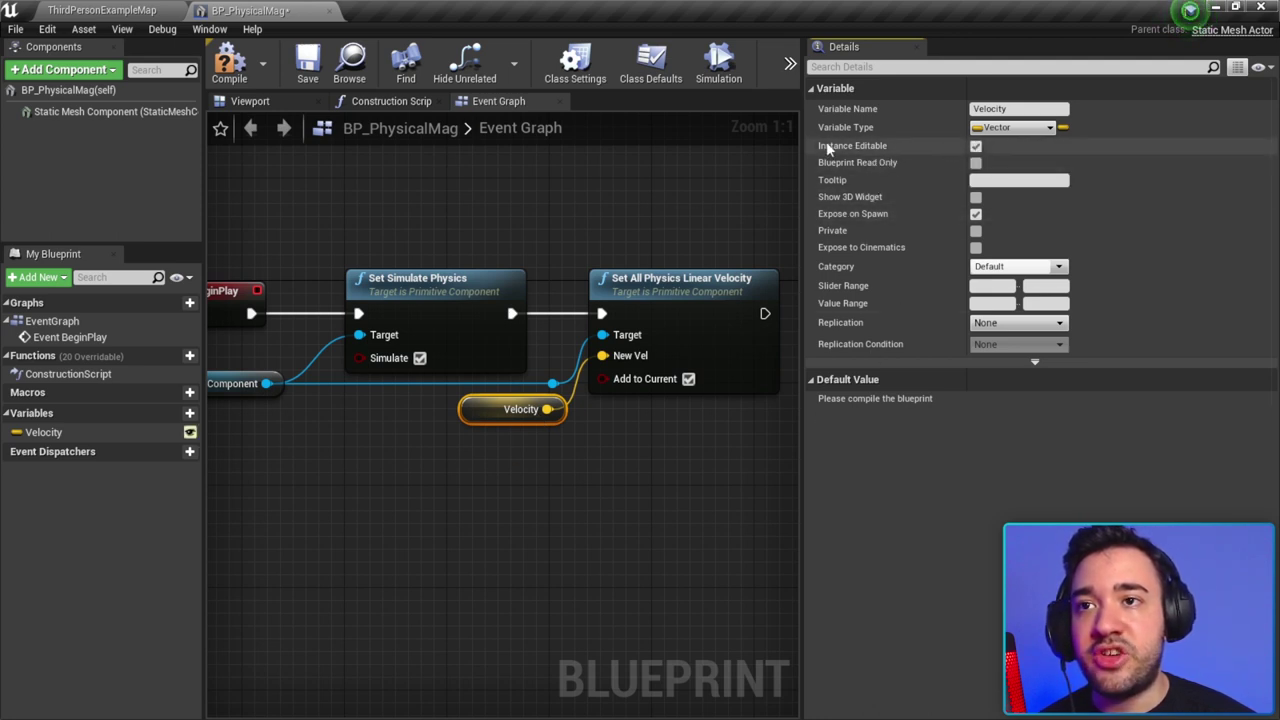
Step: Compile and save BP_PhysicalMag, toggling Instance Editable until the warnings clear
{"action": "left_click", "coordinate": [229, 66]}
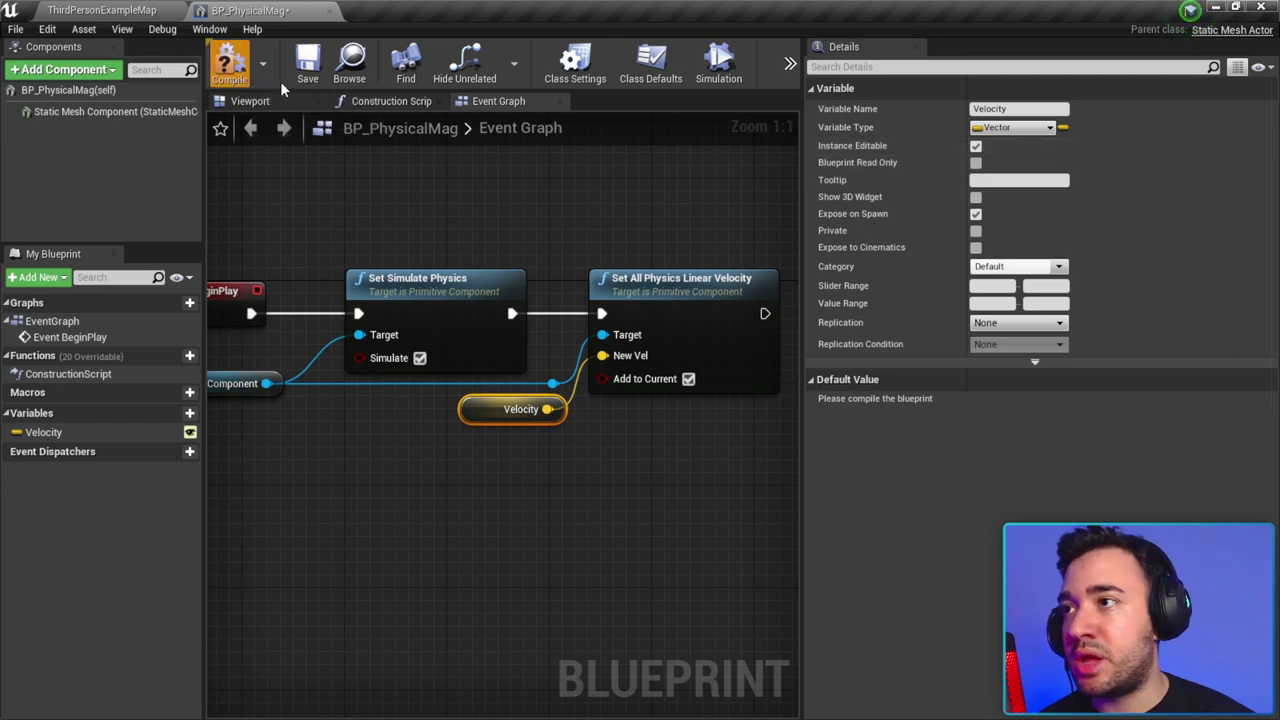
{"action": "left_click", "coordinate": [306, 80]}
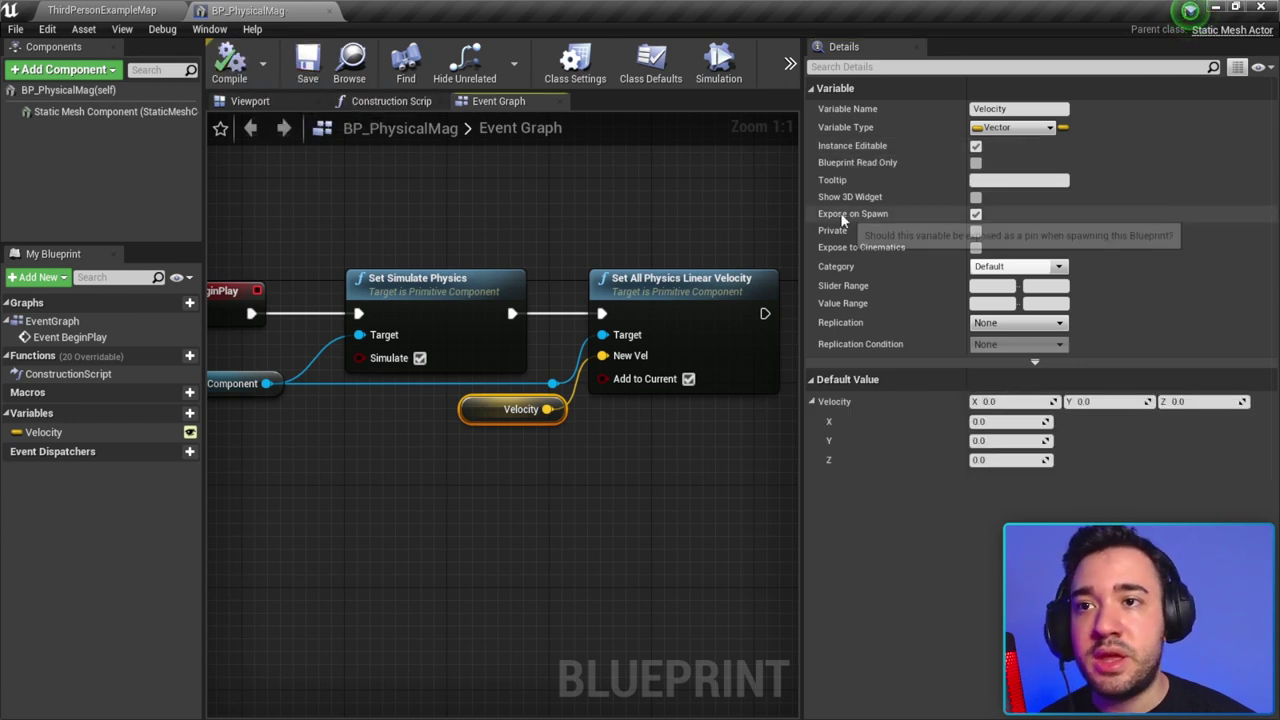
{"action": "left_click", "coordinate": [975, 145]}
{"action": "left_click", "coordinate": [229, 66]}
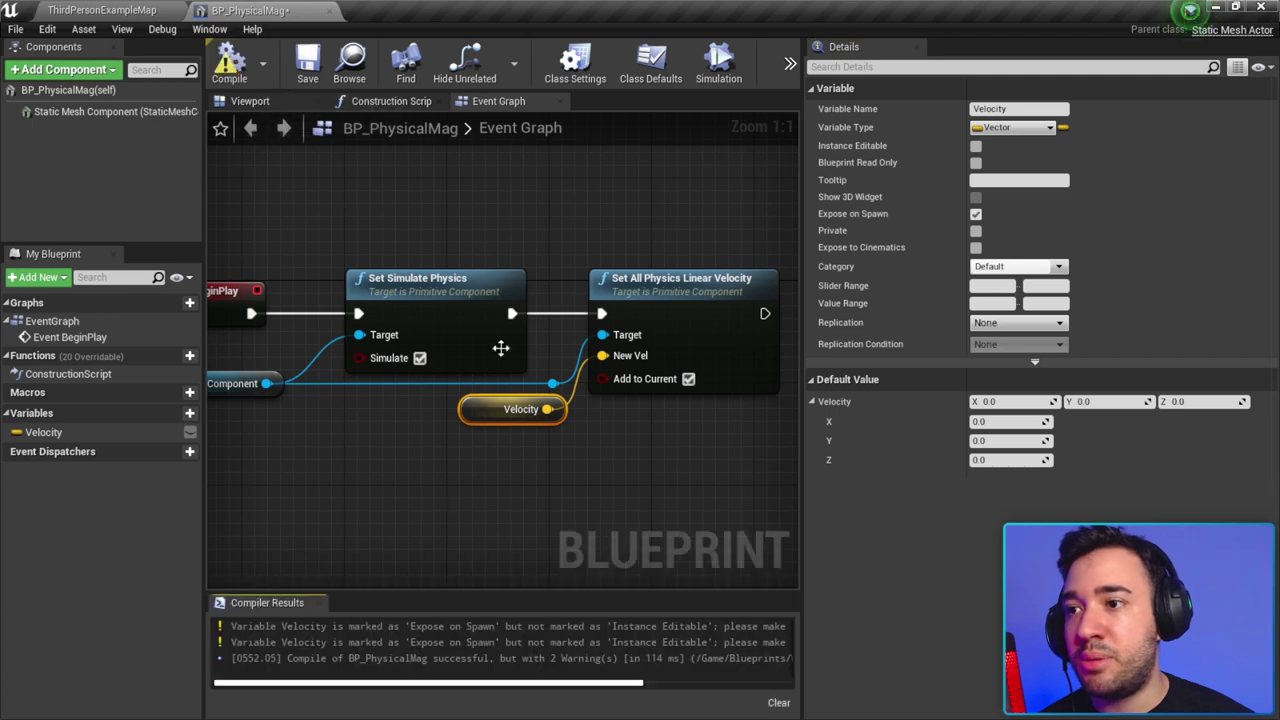
{"action": "left_click", "coordinate": [975, 145]}
{"action": "left_click", "coordinate": [248, 76]}
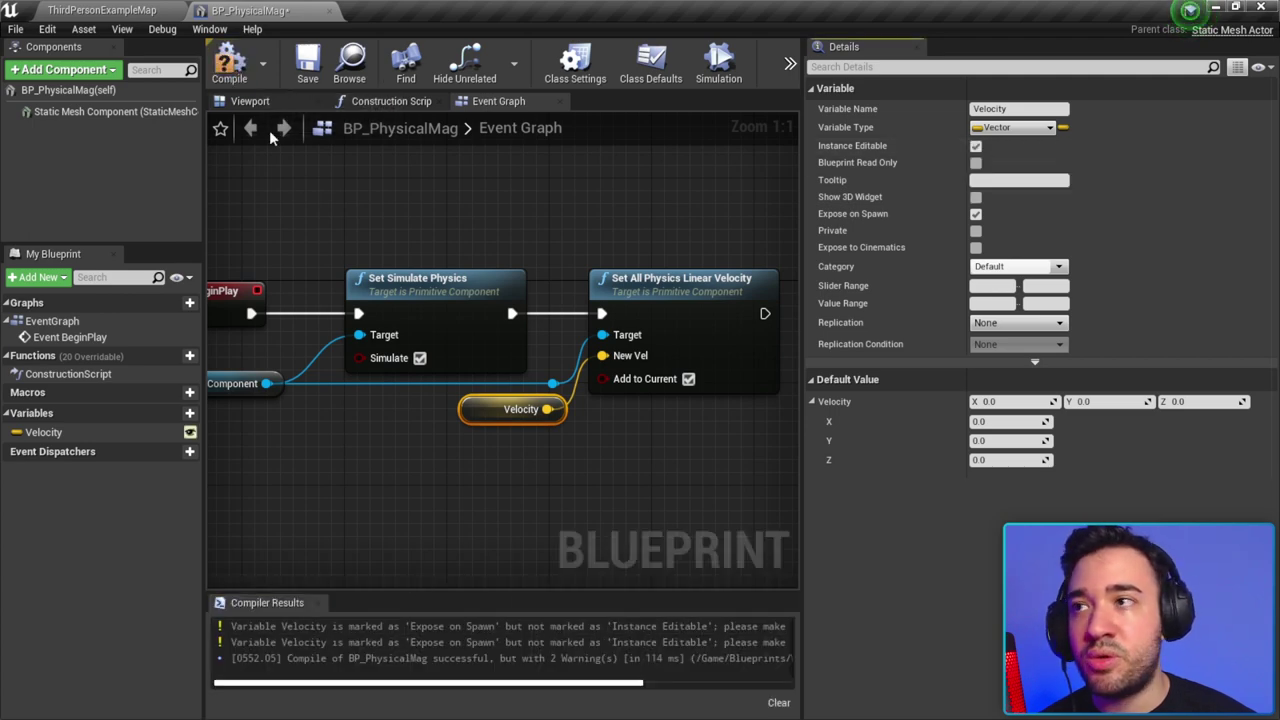
{"action": "left_click_drag", "start_coordinate": [800, 243], "coordinate": [942, 243]}
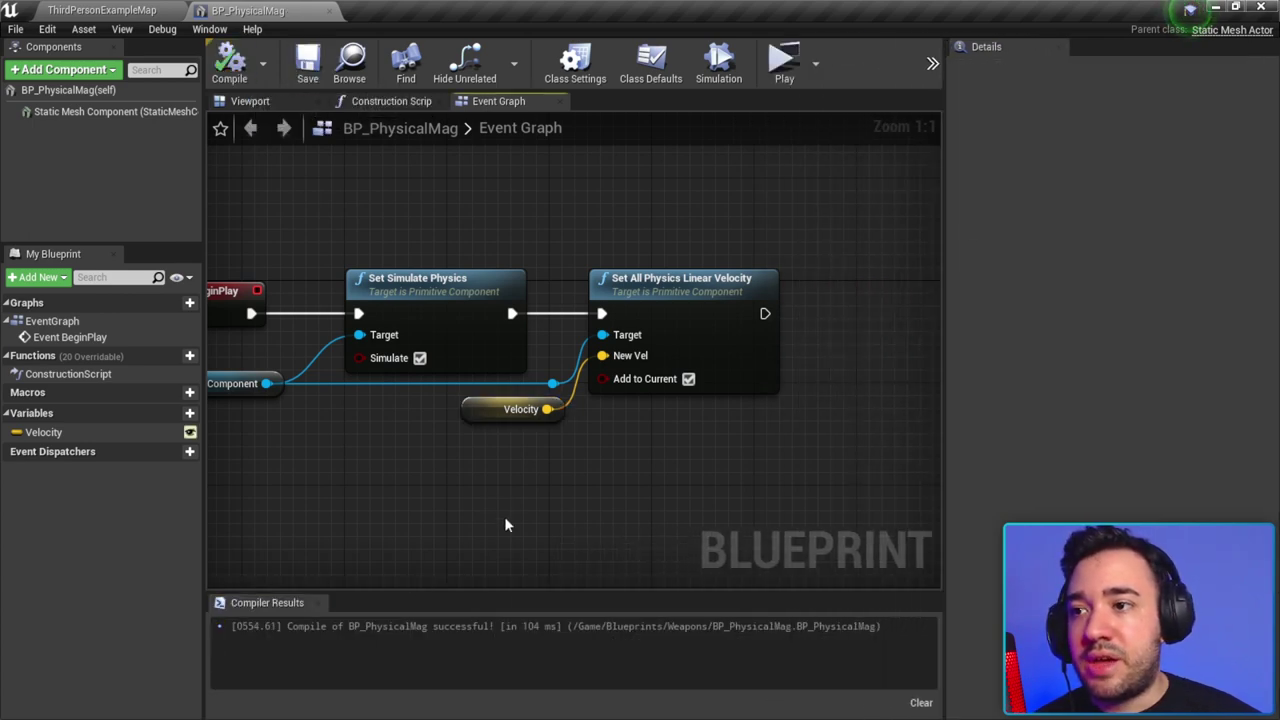
{"action": "left_click", "coordinate": [318, 603]}
Step: Wire a Set Timer by Event node after Set All Physics Linear Velocity
{"action": "right_click_drag", "start_coordinate": [776, 451], "coordinate": [605, 447]}
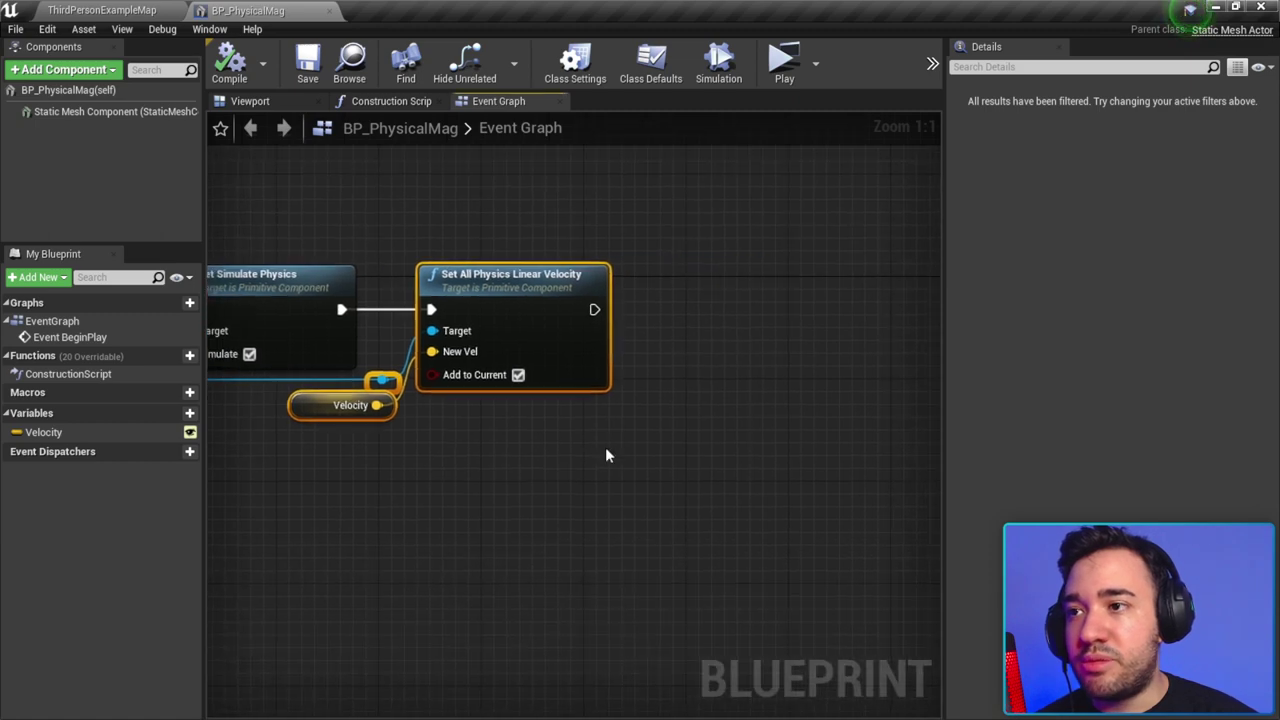
{"action": "left_click_drag", "start_coordinate": [593, 309], "coordinate": [625, 316]}
{"action": "type", "text": "set timer"}
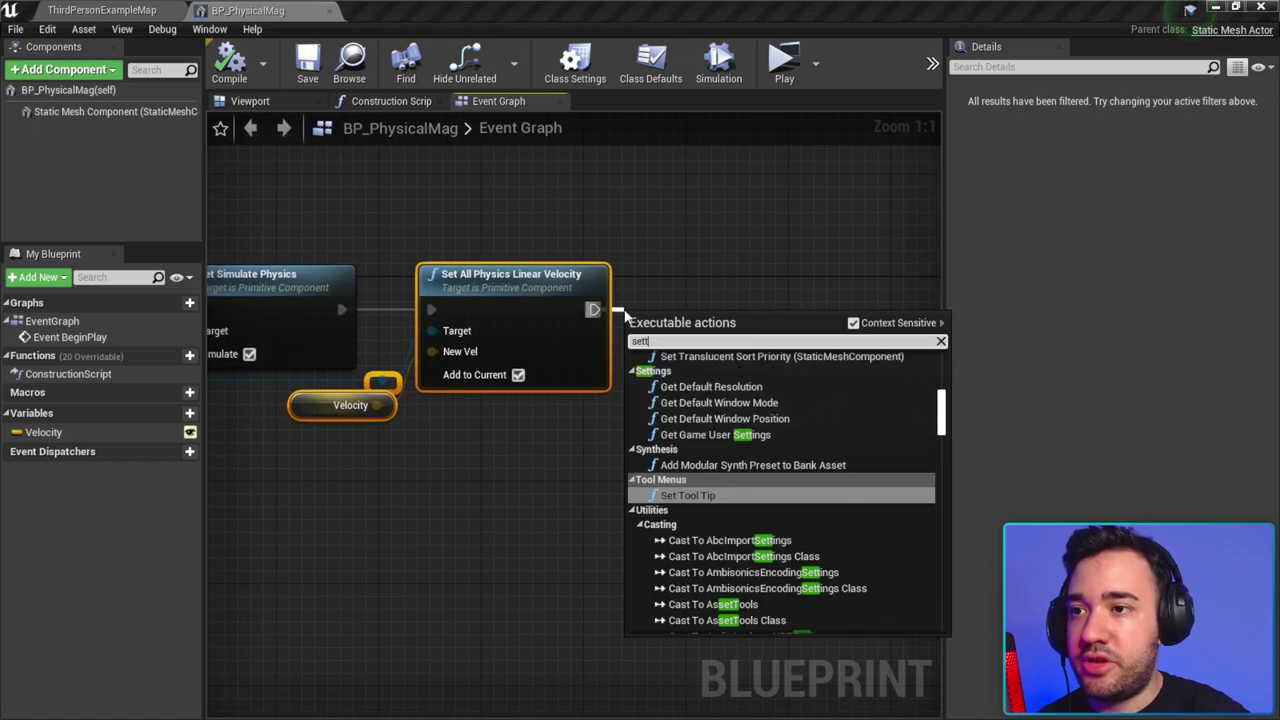
{"action": "type", "text": " by e"}
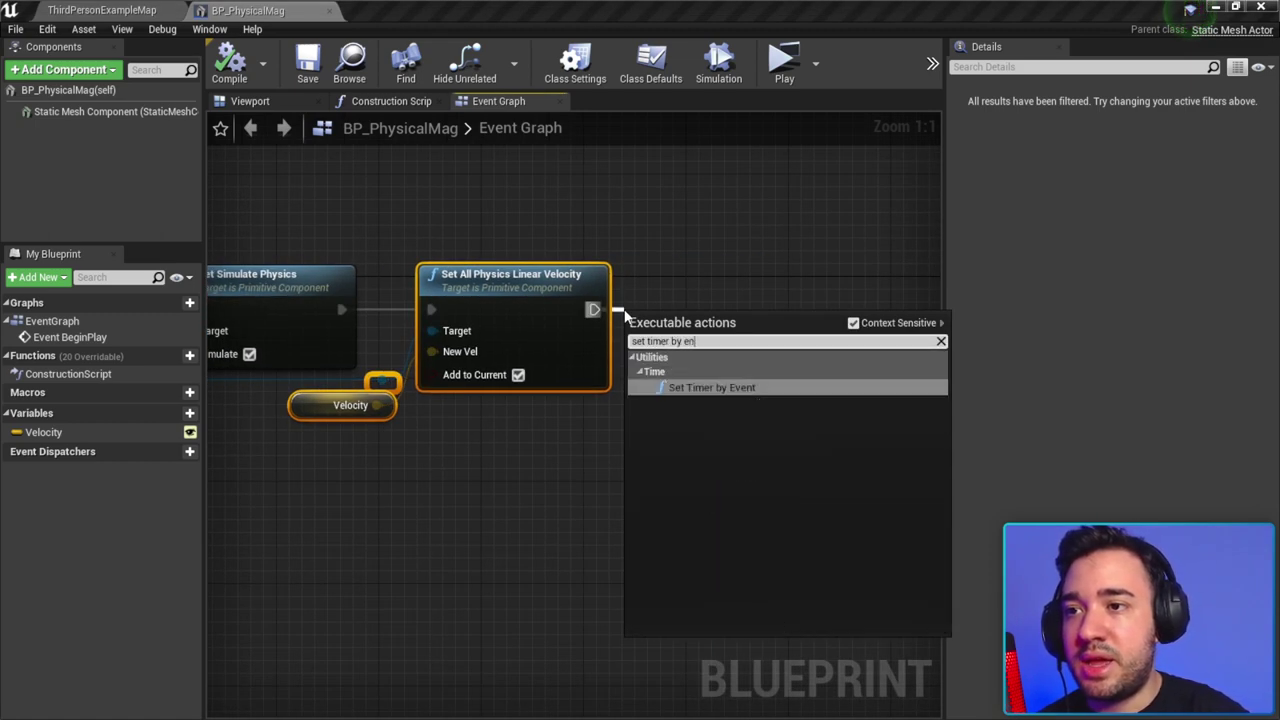
{"action": "type", "text": "ven"}
{"action": "key", "text": "Return"}
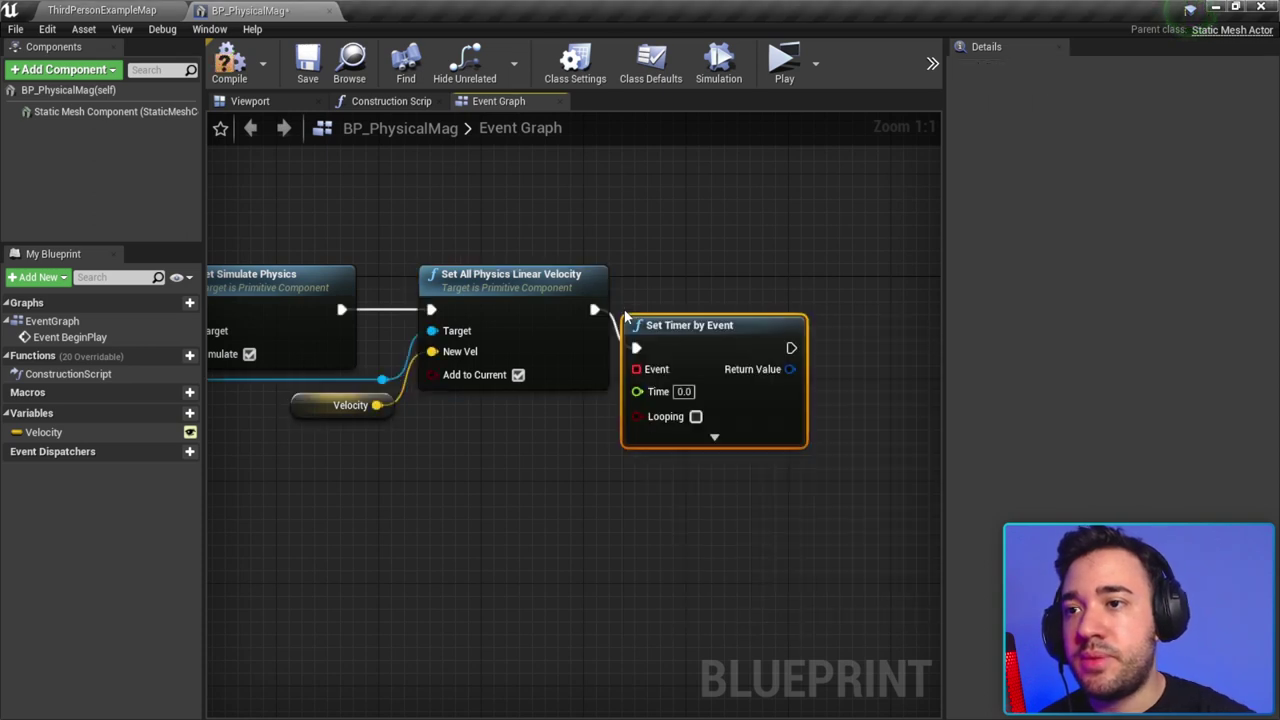
{"action": "left_click_drag", "start_coordinate": [668, 328], "coordinate": [743, 293]}
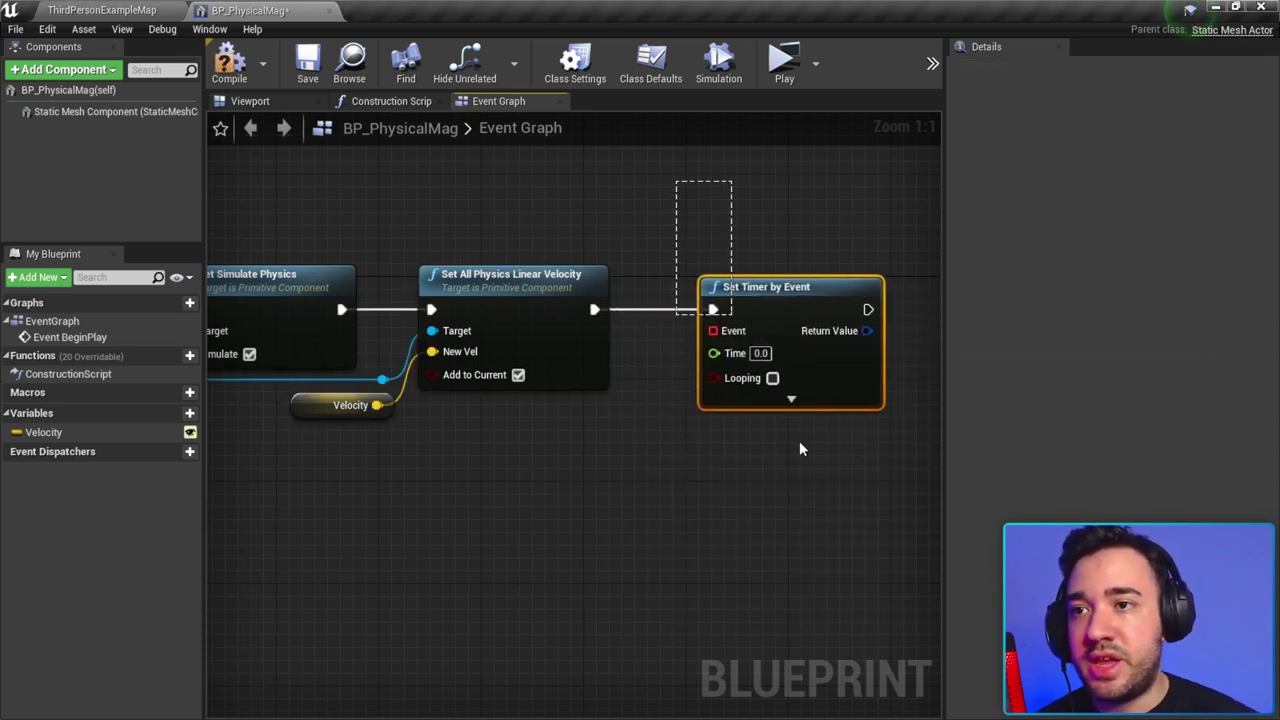
Step: Feed the timer's Event pin from a Create Event node bound to K2_DestroyActor
{"action": "scroll", "coordinate": [799, 440], "scroll_direction": "down", "scroll_amount": 1}
{"action": "scroll", "coordinate": [780, 380], "scroll_direction": "up", "scroll_amount": 1}
{"action": "right_click_drag", "start_coordinate": [758, 360], "coordinate": [770, 340]}
{"action": "left_click_drag", "start_coordinate": [756, 310], "coordinate": [627, 412]}
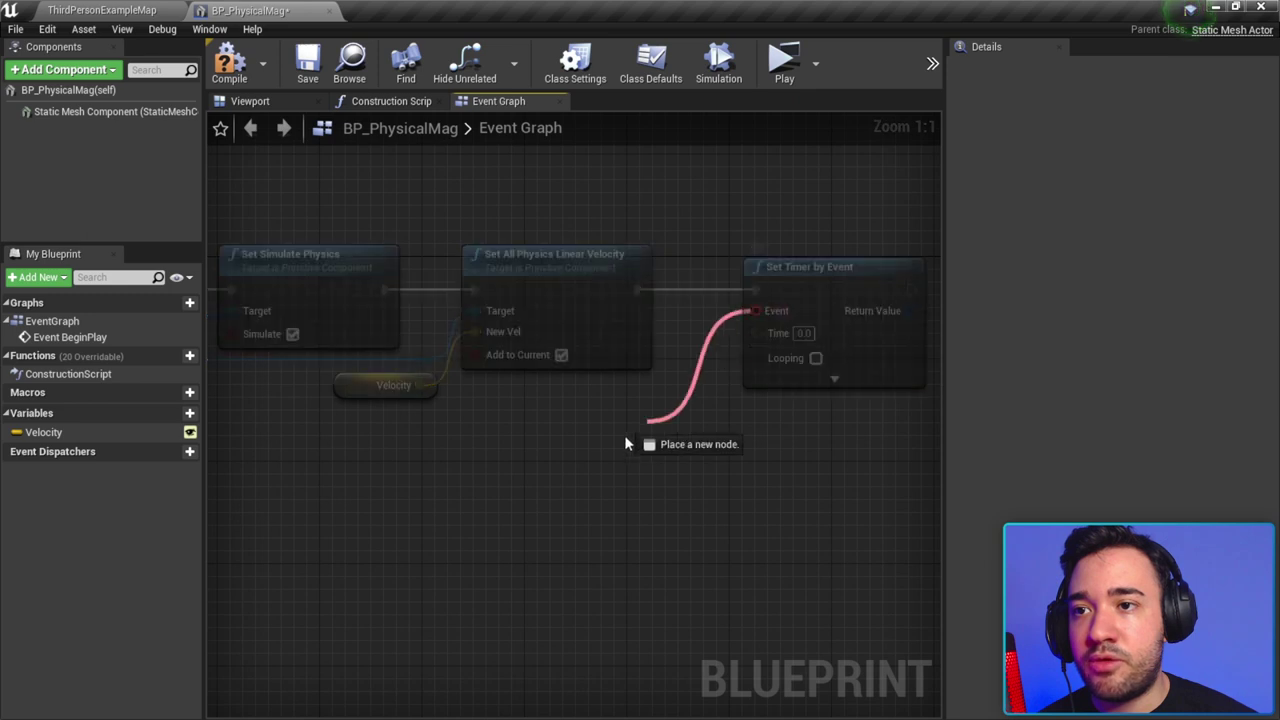
{"action": "type", "text": "creat"}
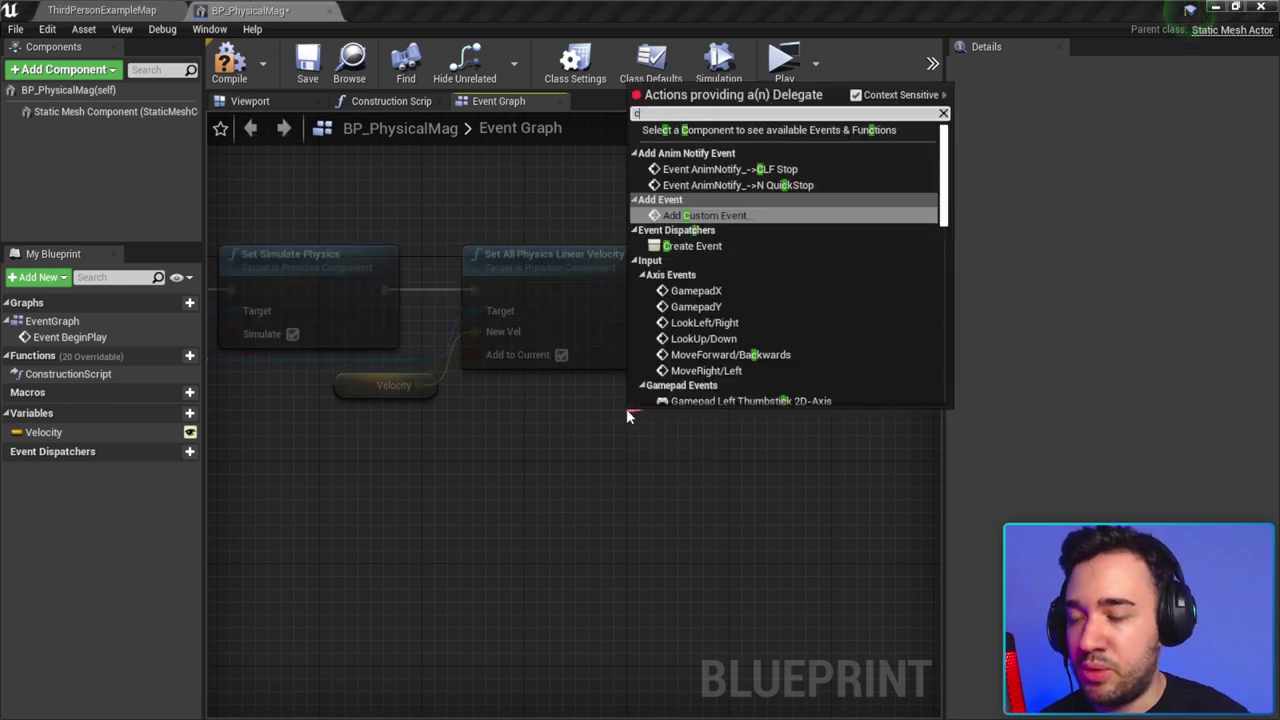
{"action": "key", "text": "Return"}
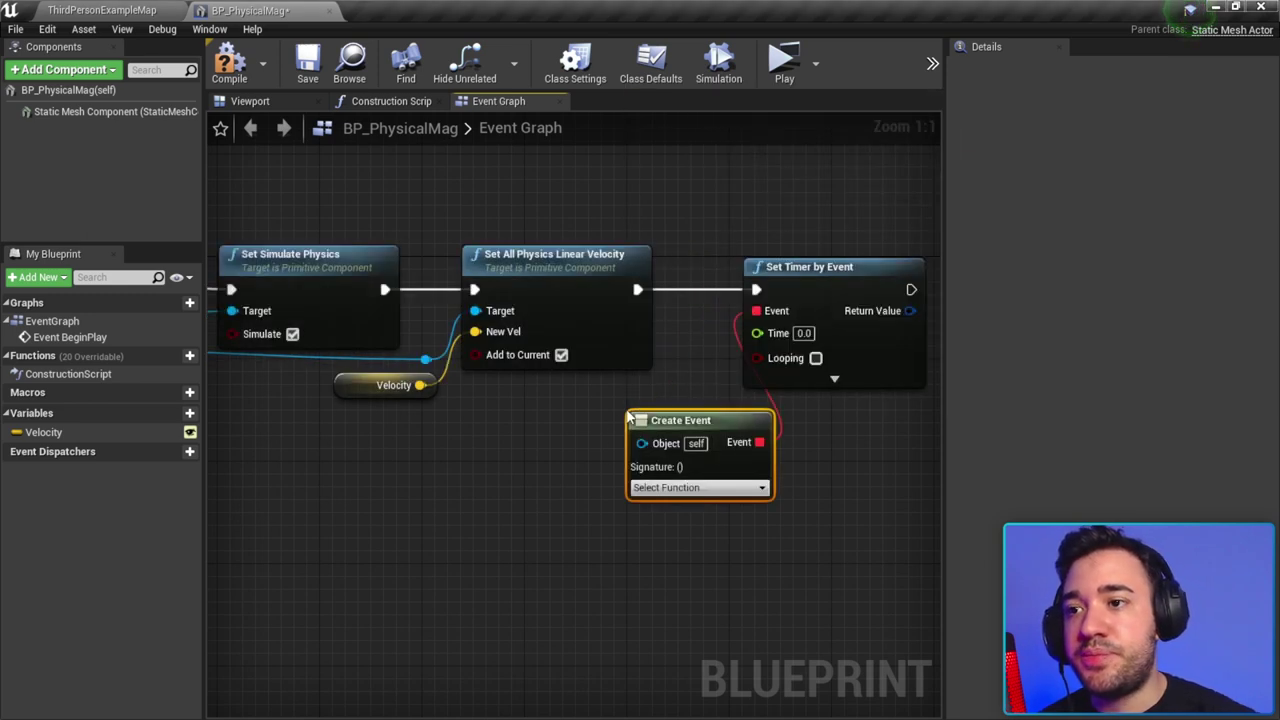
{"action": "left_click", "coordinate": [605, 475]}
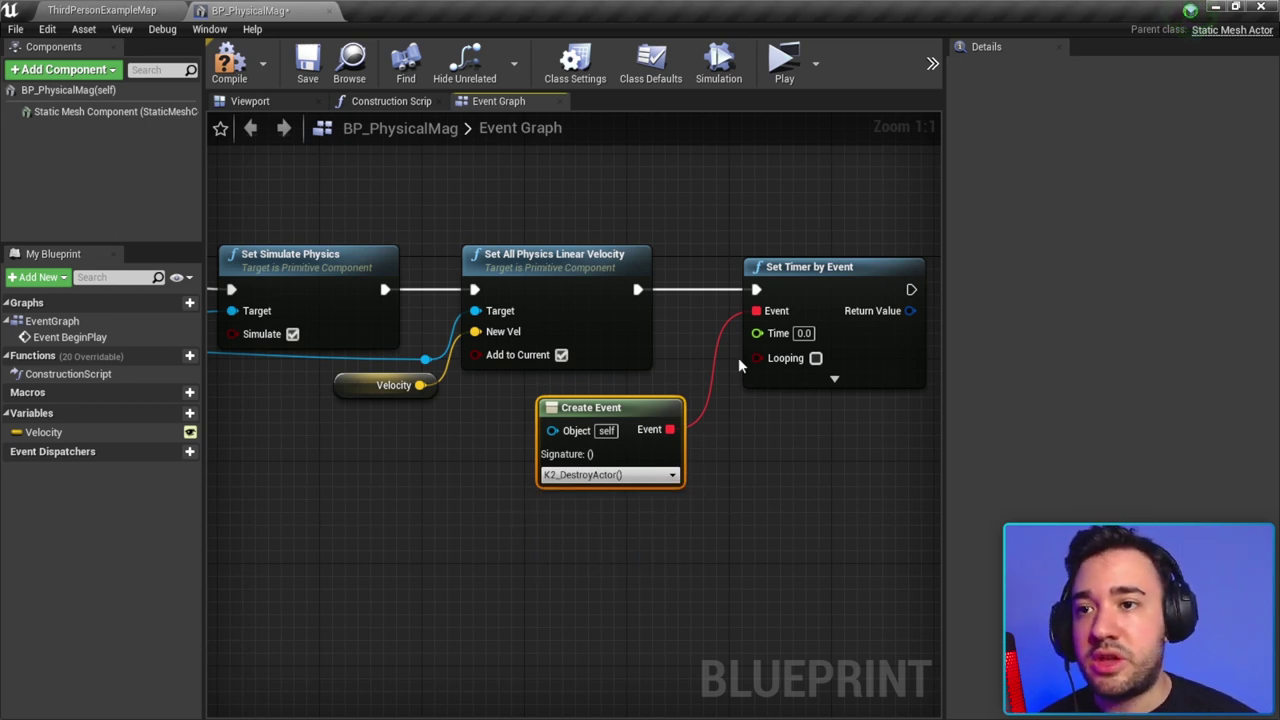
{"action": "right_click_drag", "start_coordinate": [770, 335], "coordinate": [726, 331]}
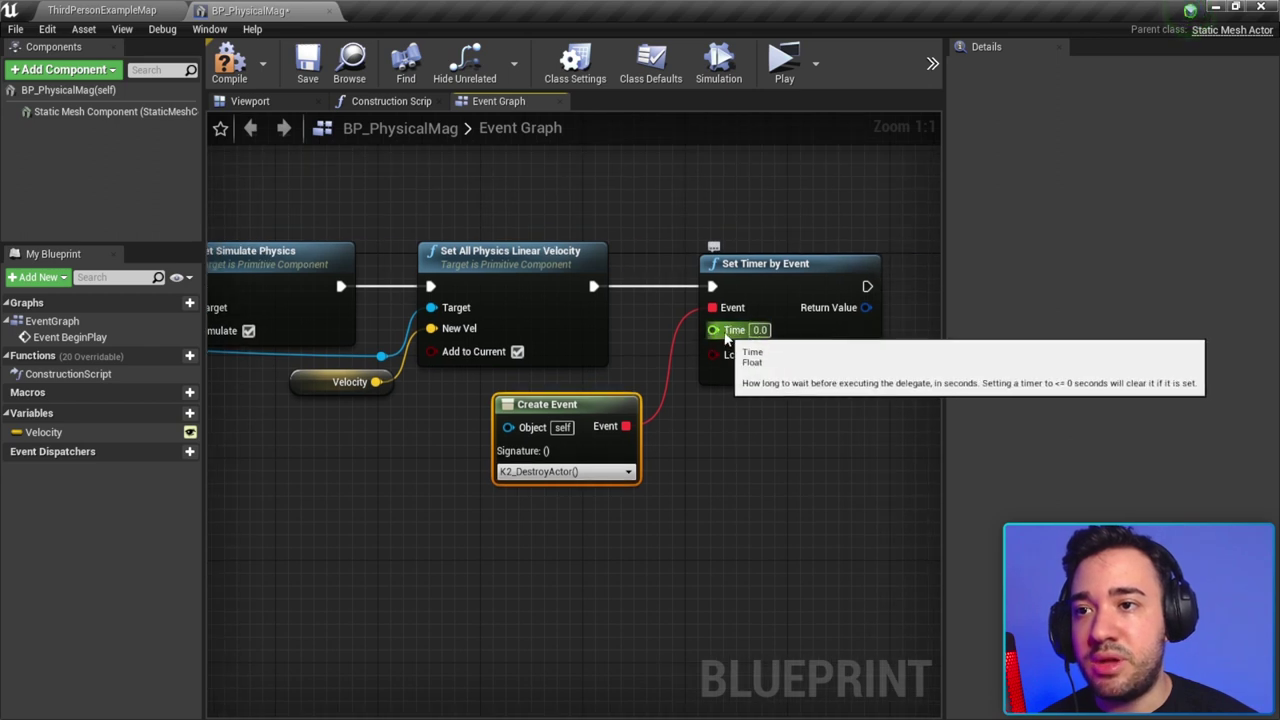
Step: Promote the timer's Time input to a new variable named TimeToDestroy
{"action": "right_click", "coordinate": [726, 331]}
{"action": "left_click", "coordinate": [742, 354]}
{"action": "type", "text": "TimeToDestroy"}
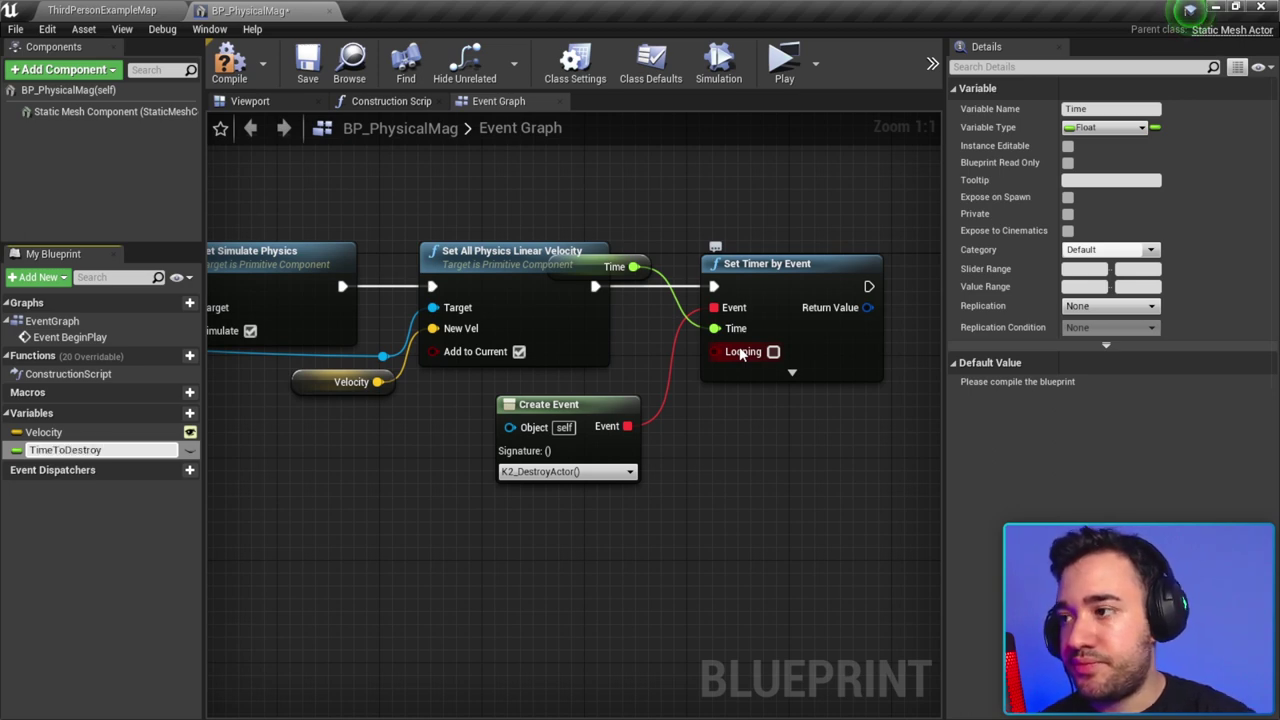
{"action": "key", "text": "Return"}
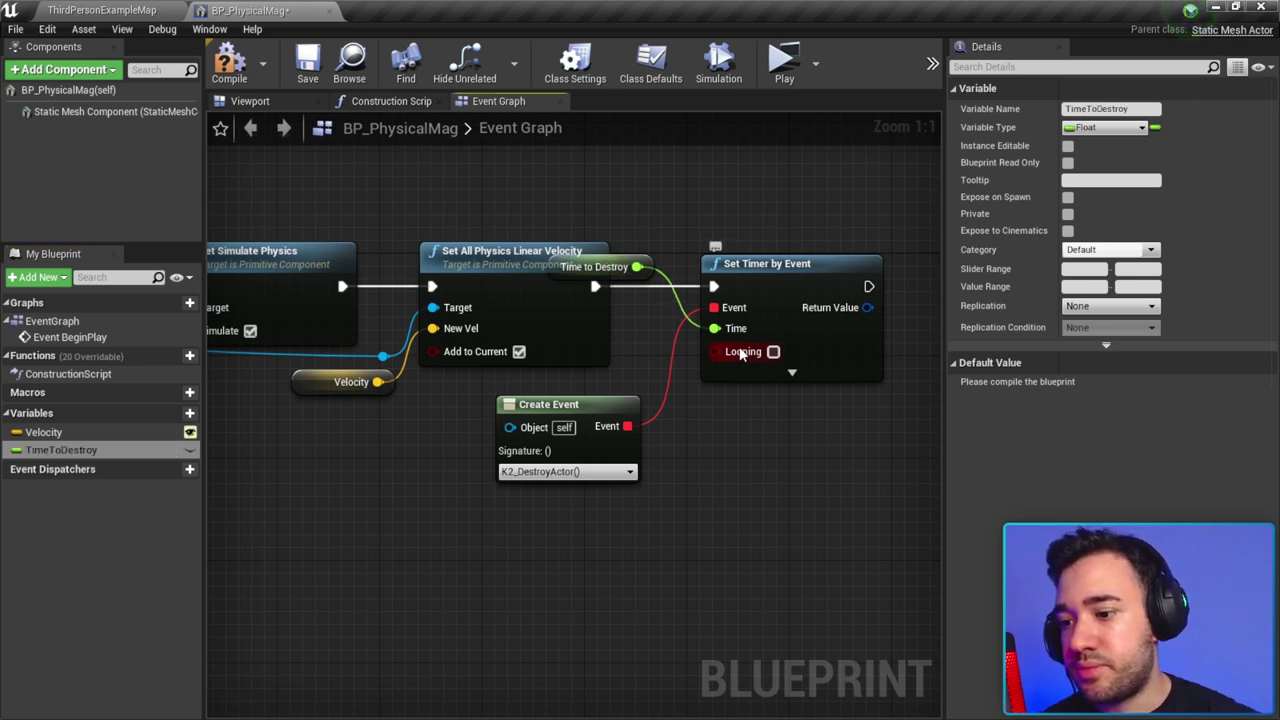
{"action": "left_click_drag", "start_coordinate": [612, 267], "coordinate": [601, 510]}
{"action": "left_click", "coordinate": [618, 577]}
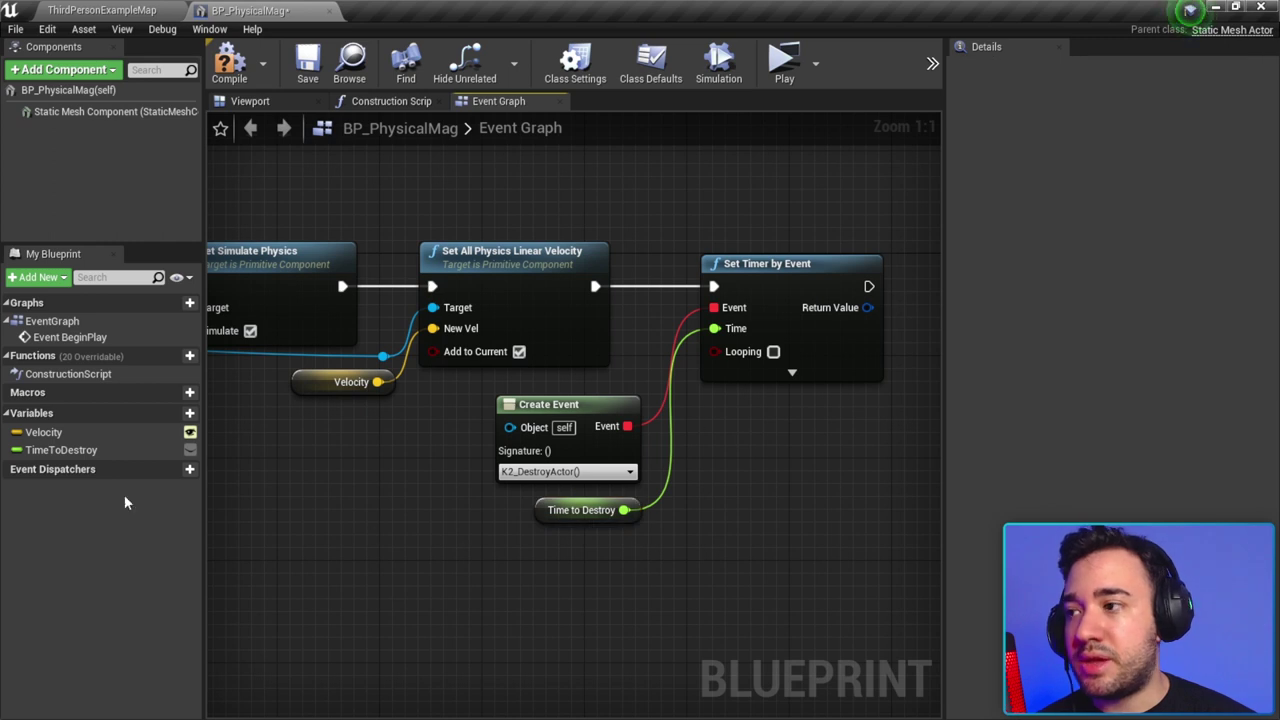
Step: Make TimeToDestroy instance editable and exposed on spawn, then compile
{"action": "left_click", "coordinate": [30, 450]}
{"action": "left_click", "coordinate": [190, 450]}
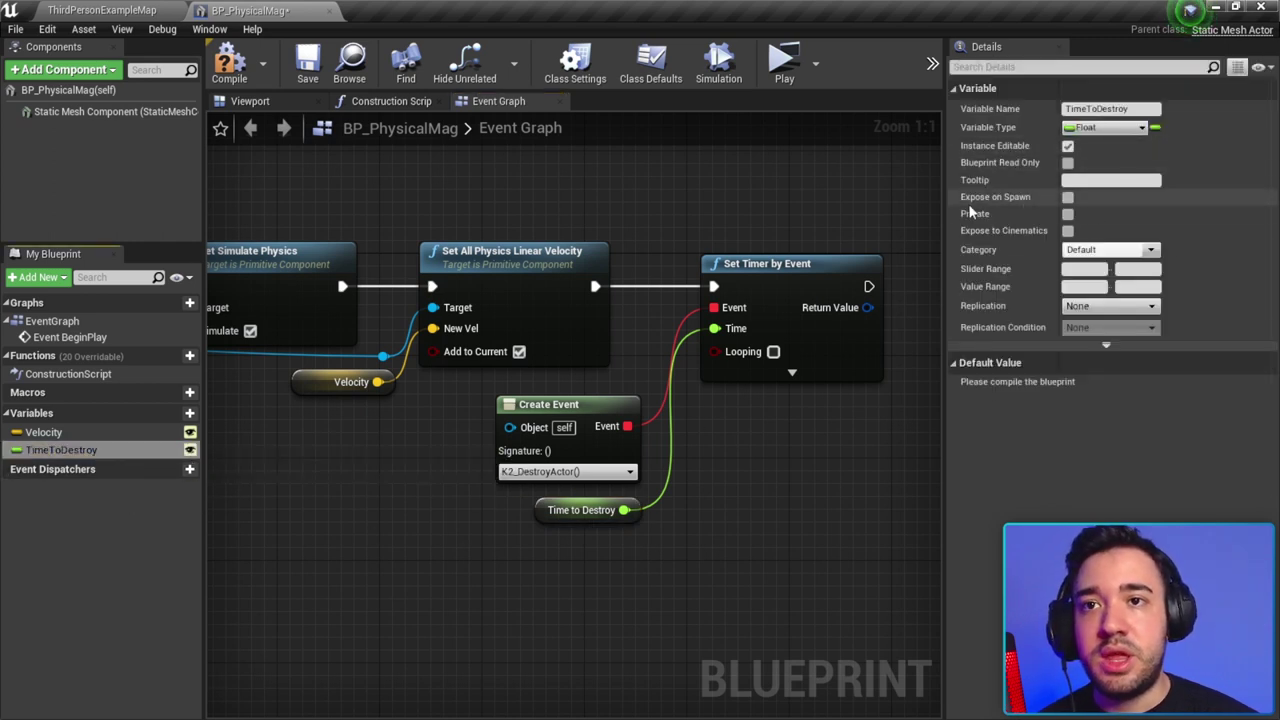
{"action": "left_click", "coordinate": [1067, 197]}
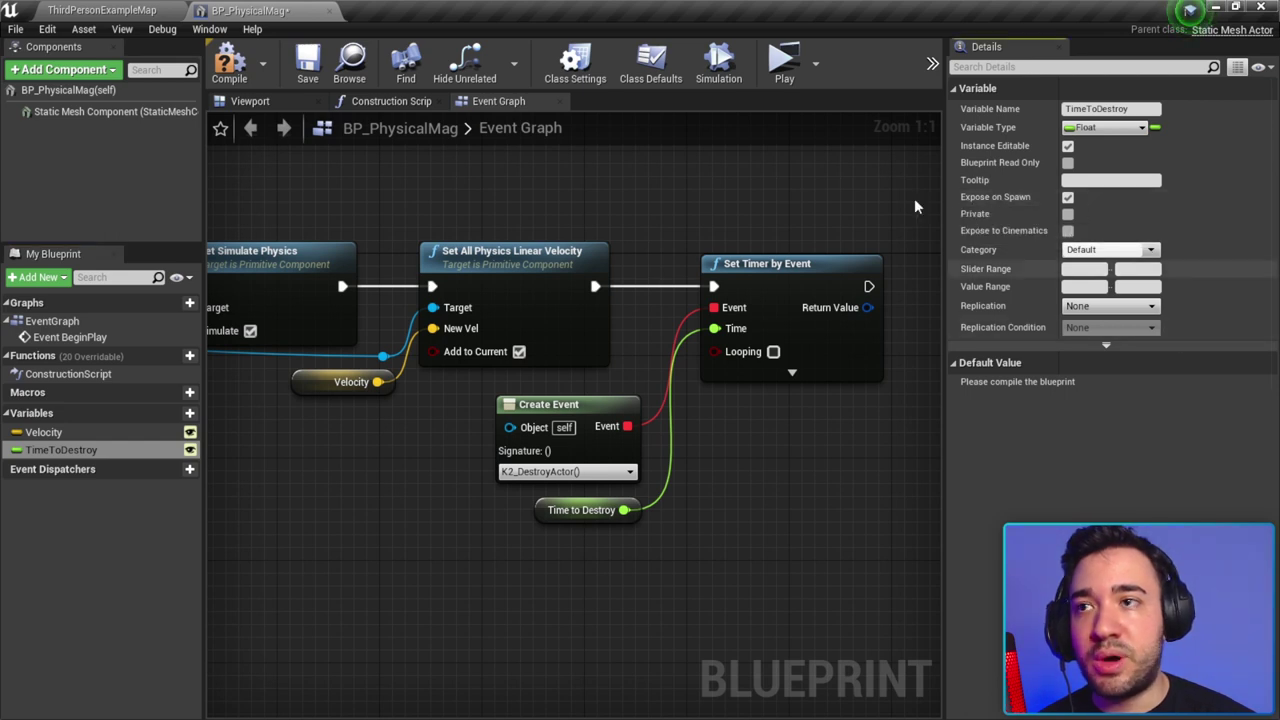
{"action": "left_click", "coordinate": [232, 72]}
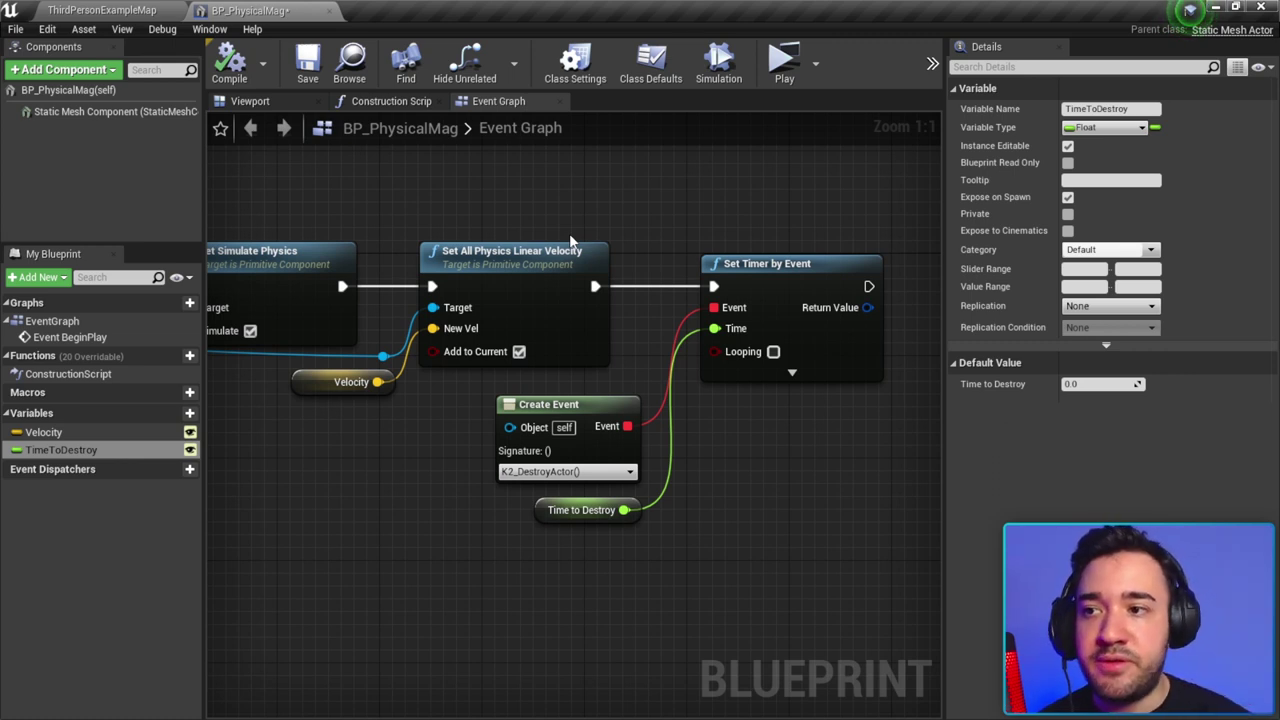
Step: Tidy the Create Event, Set Timer by Event and Time to Destroy nodes
{"action": "left_click_drag", "start_coordinate": [500, 216], "coordinate": [724, 549]}
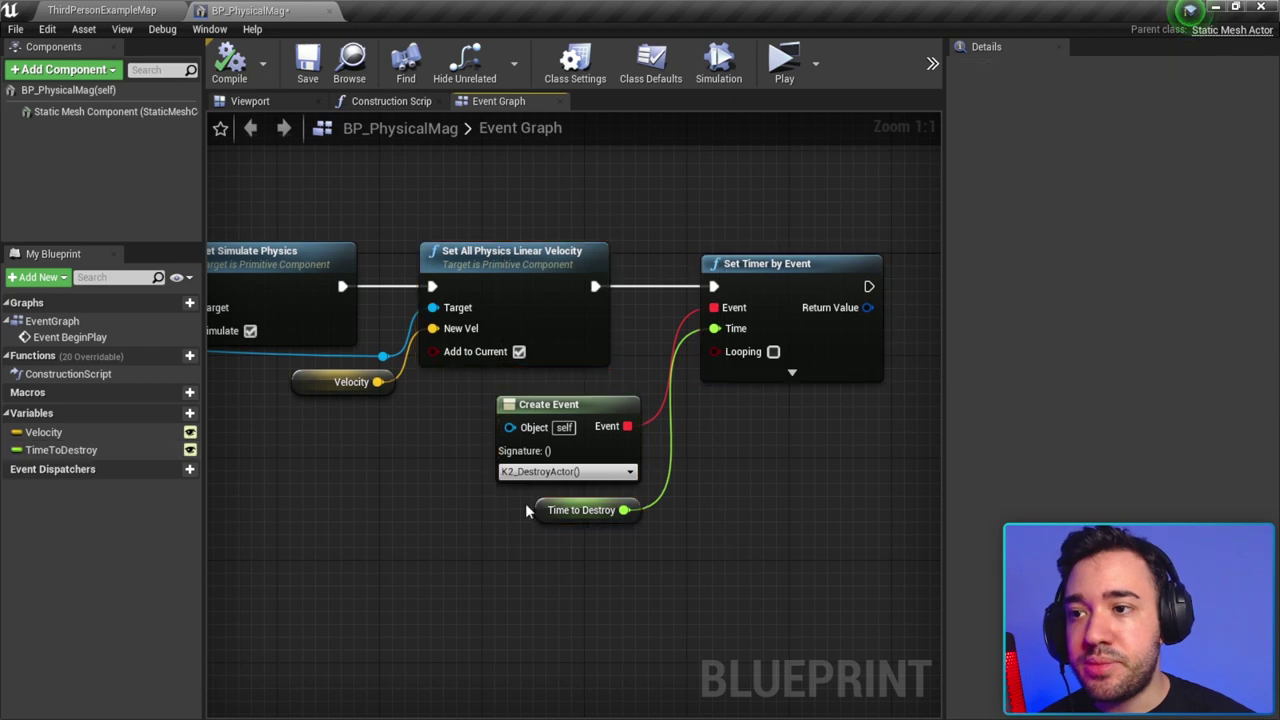
{"action": "left_click_drag", "start_coordinate": [496, 541], "coordinate": [521, 514]}
{"action": "left_click_drag", "start_coordinate": [422, 414], "coordinate": [649, 493]}
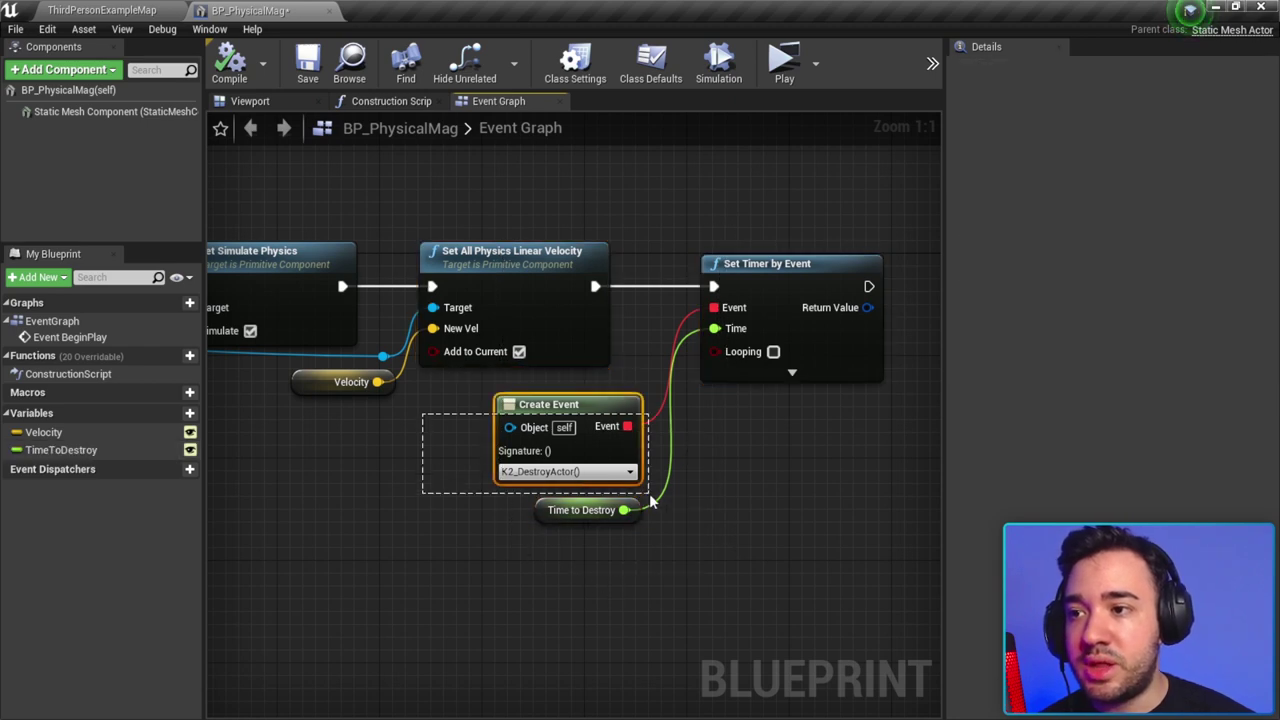
{"action": "left_click_drag", "start_coordinate": [643, 187], "coordinate": [826, 624]}
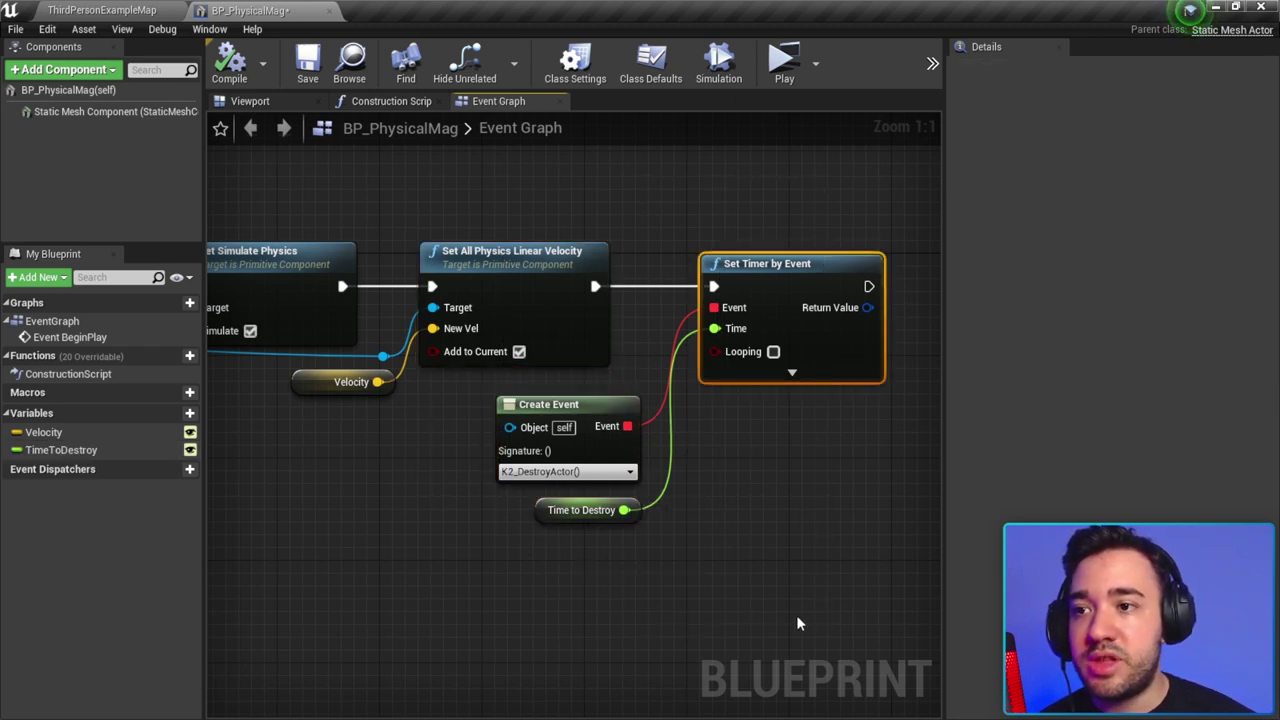
{"action": "left_click", "coordinate": [796, 615]}
{"action": "left_click_drag", "start_coordinate": [531, 520], "coordinate": [540, 540]}
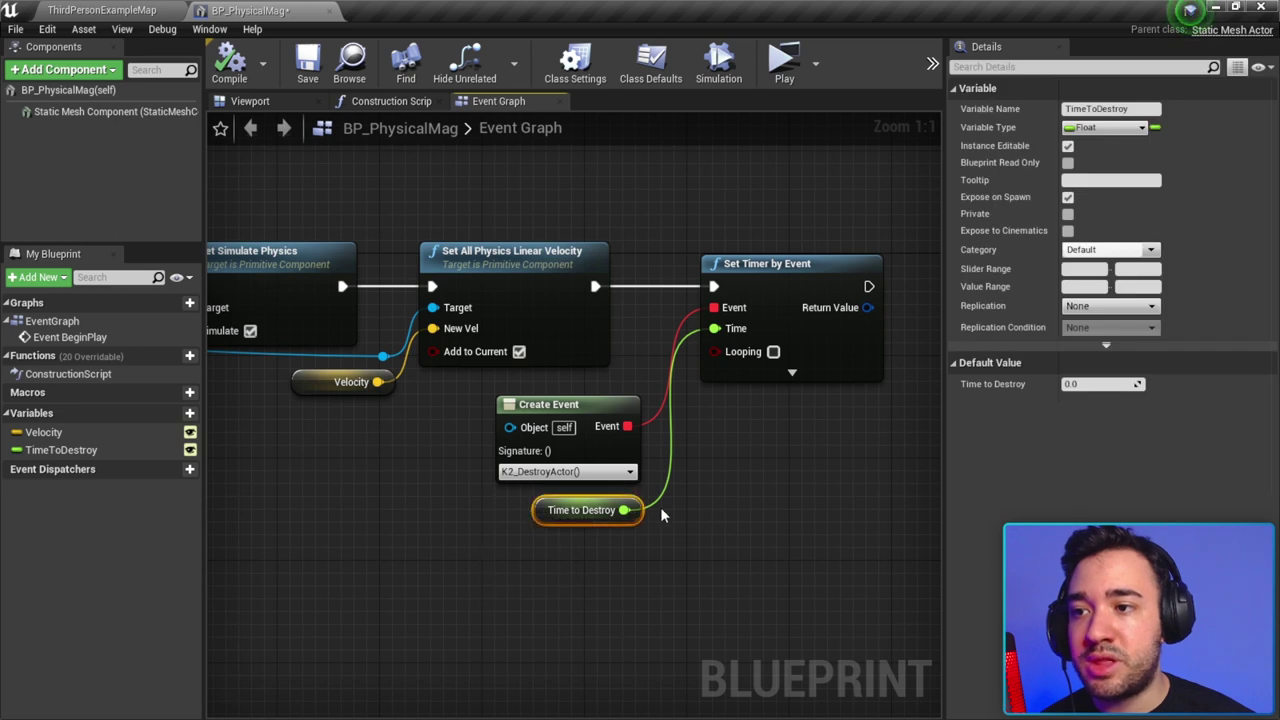
{"action": "left_click_drag", "start_coordinate": [479, 575], "coordinate": [692, 518]}
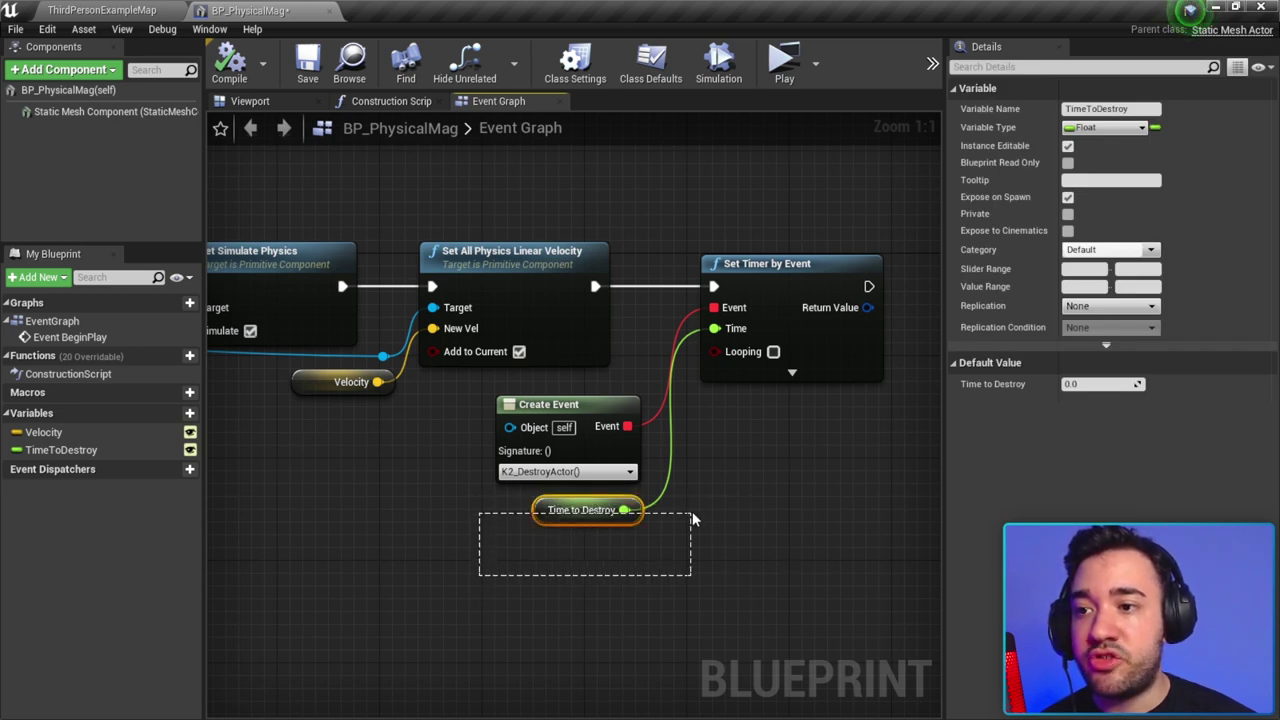
{"action": "left_click_drag", "start_coordinate": [525, 610], "coordinate": [640, 520]}
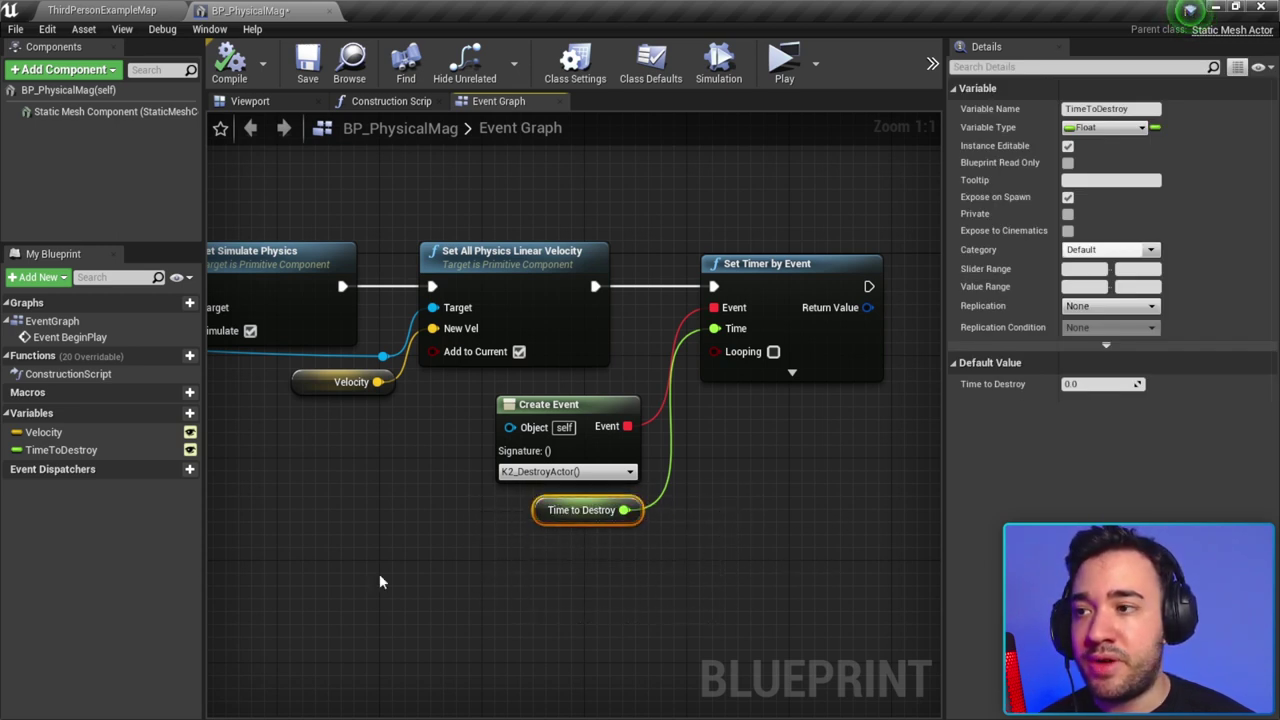
{"action": "left_click_drag", "start_coordinate": [310, 372], "coordinate": [658, 592]}
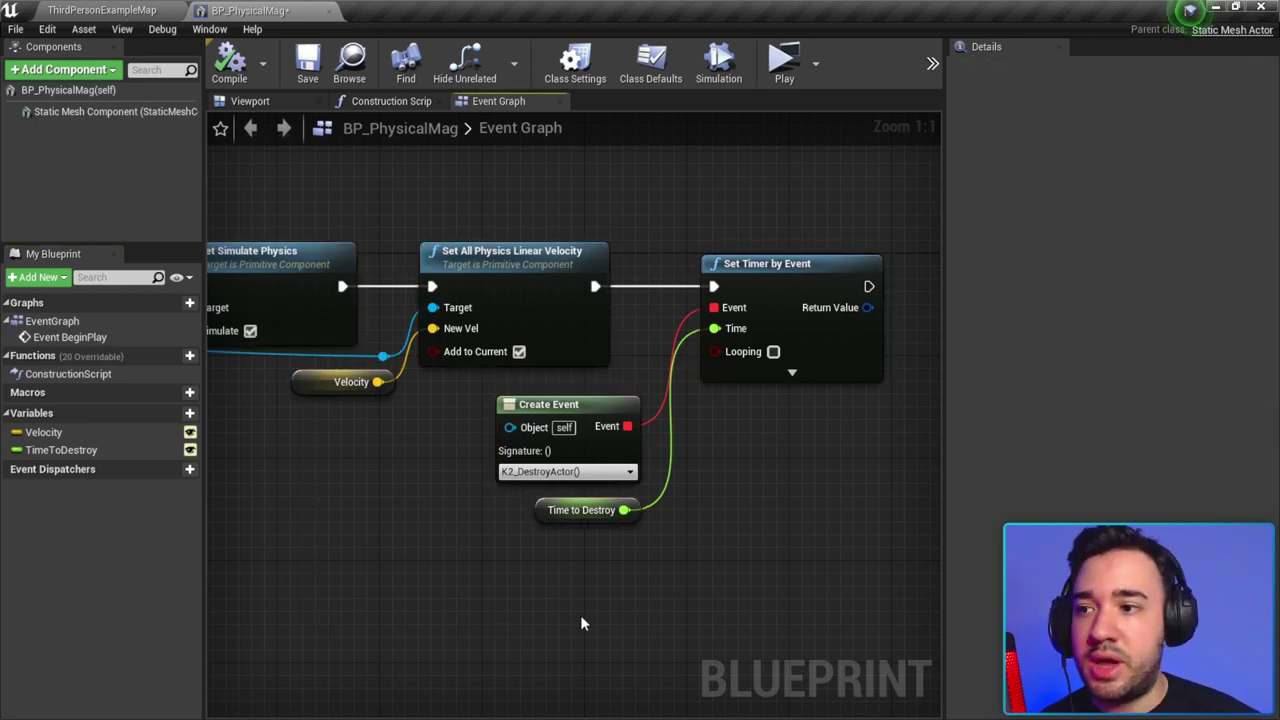
{"action": "left_click_drag", "start_coordinate": [531, 606], "coordinate": [650, 470]}
{"action": "left_click", "coordinate": [755, 377]}
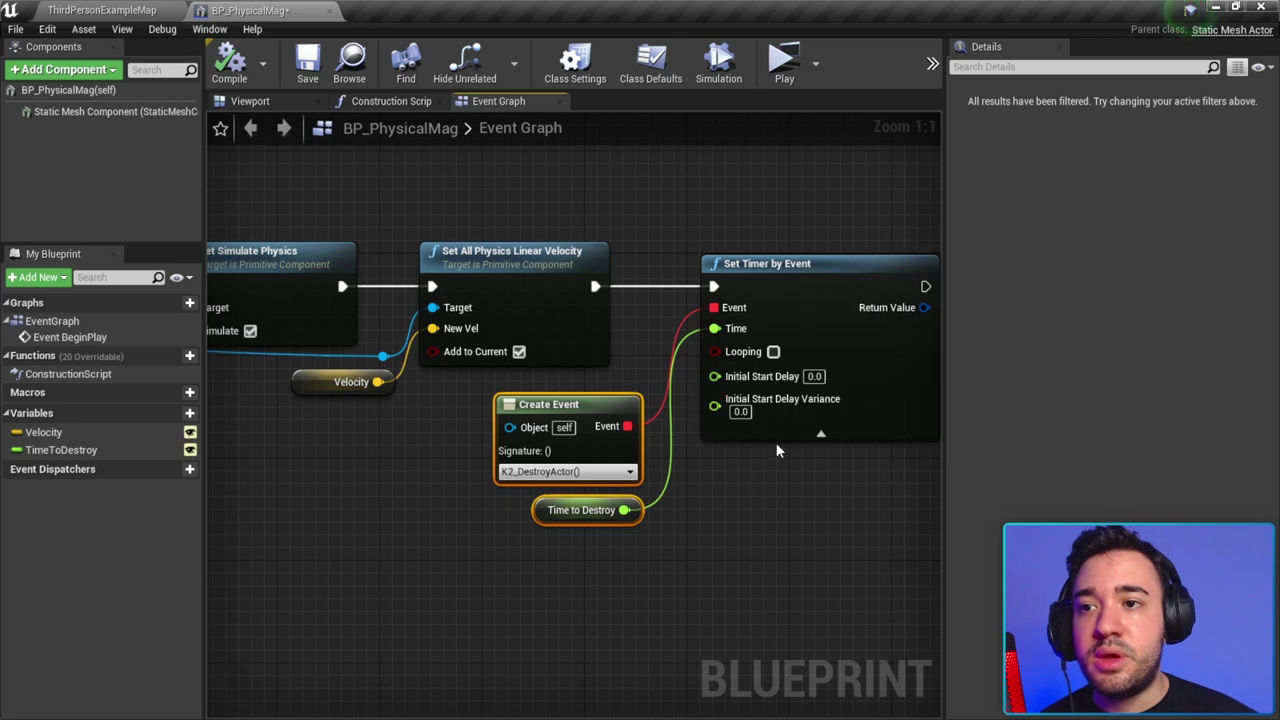
{"action": "left_click", "coordinate": [773, 435]}
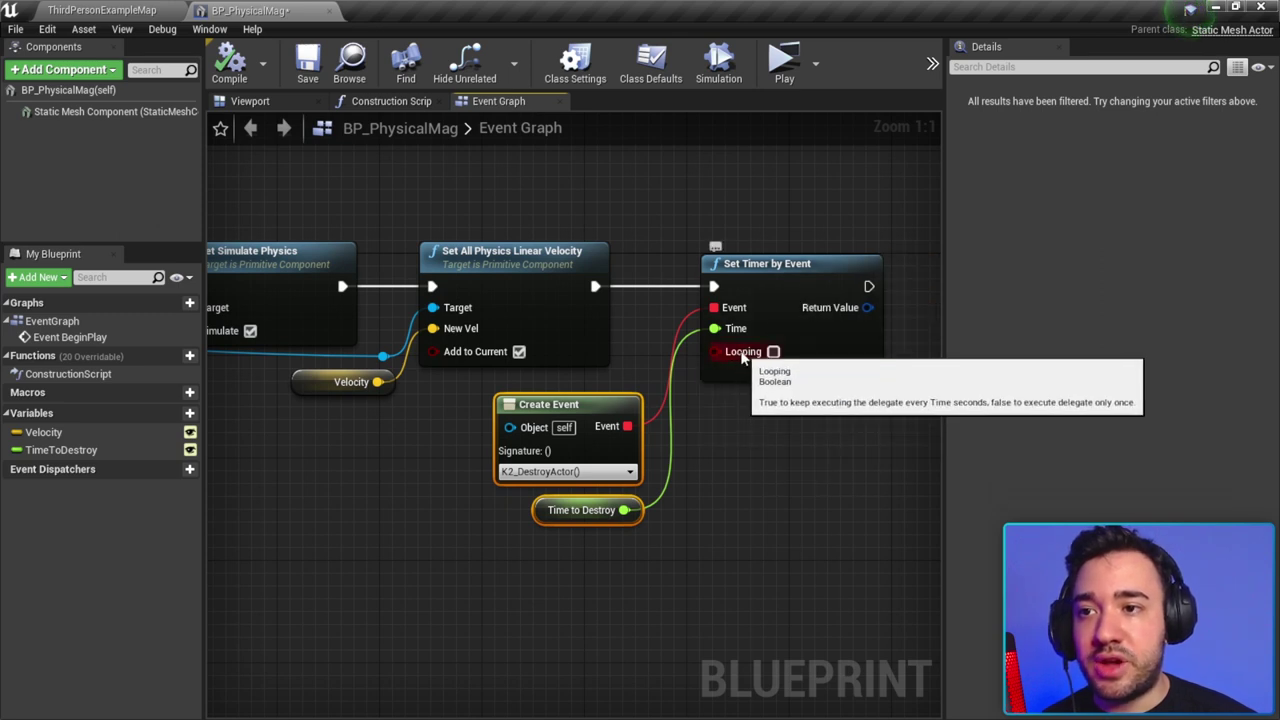
Step: Pan back toward Event BeginPlay to review the whole event chain
{"action": "scroll", "coordinate": [724, 518], "scroll_direction": "down", "scroll_amount": 1}
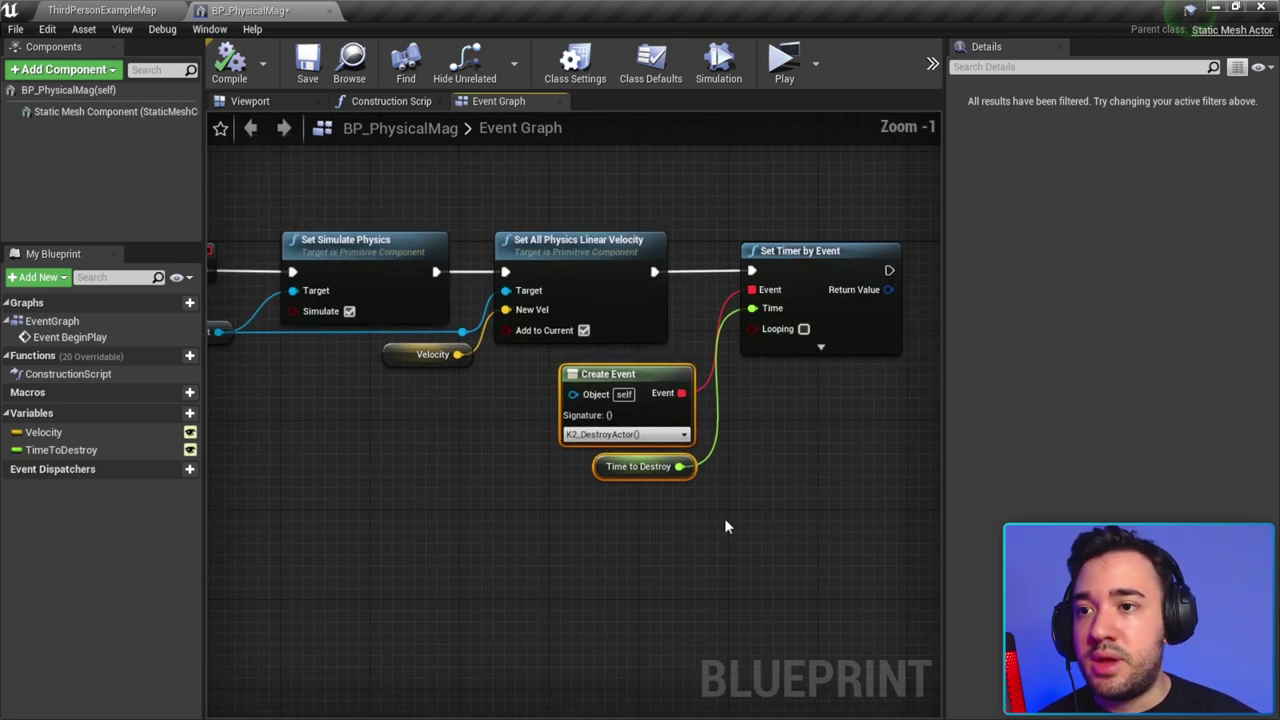
{"action": "right_click_drag", "start_coordinate": [724, 518], "coordinate": [582, 523]}
{"action": "right_click_drag", "start_coordinate": [652, 547], "coordinate": [697, 535]}
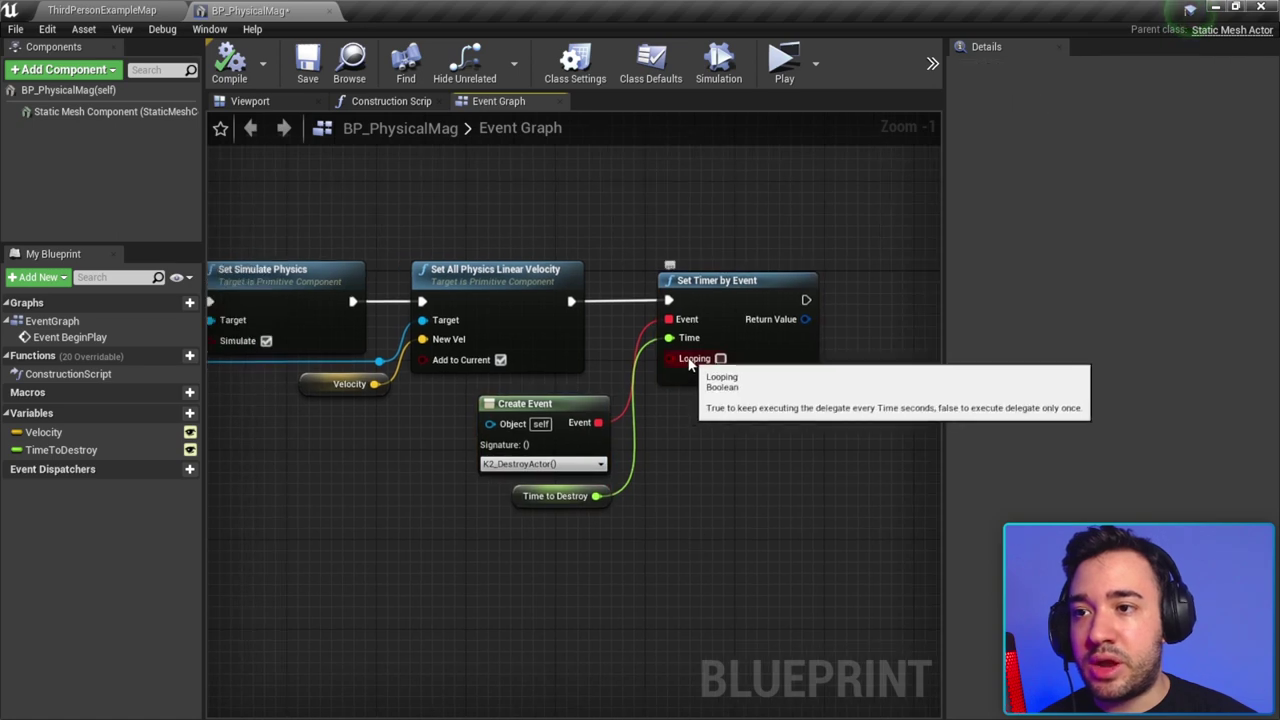
{"action": "scroll", "coordinate": [492, 548], "scroll_direction": "down", "scroll_amount": 1}
{"action": "right_click_drag", "start_coordinate": [492, 548], "coordinate": [695, 500]}
{"action": "scroll", "coordinate": [695, 500], "scroll_direction": "up", "scroll_amount": 2}
{"action": "left_click_drag", "start_coordinate": [600, 529], "coordinate": [734, 400]}
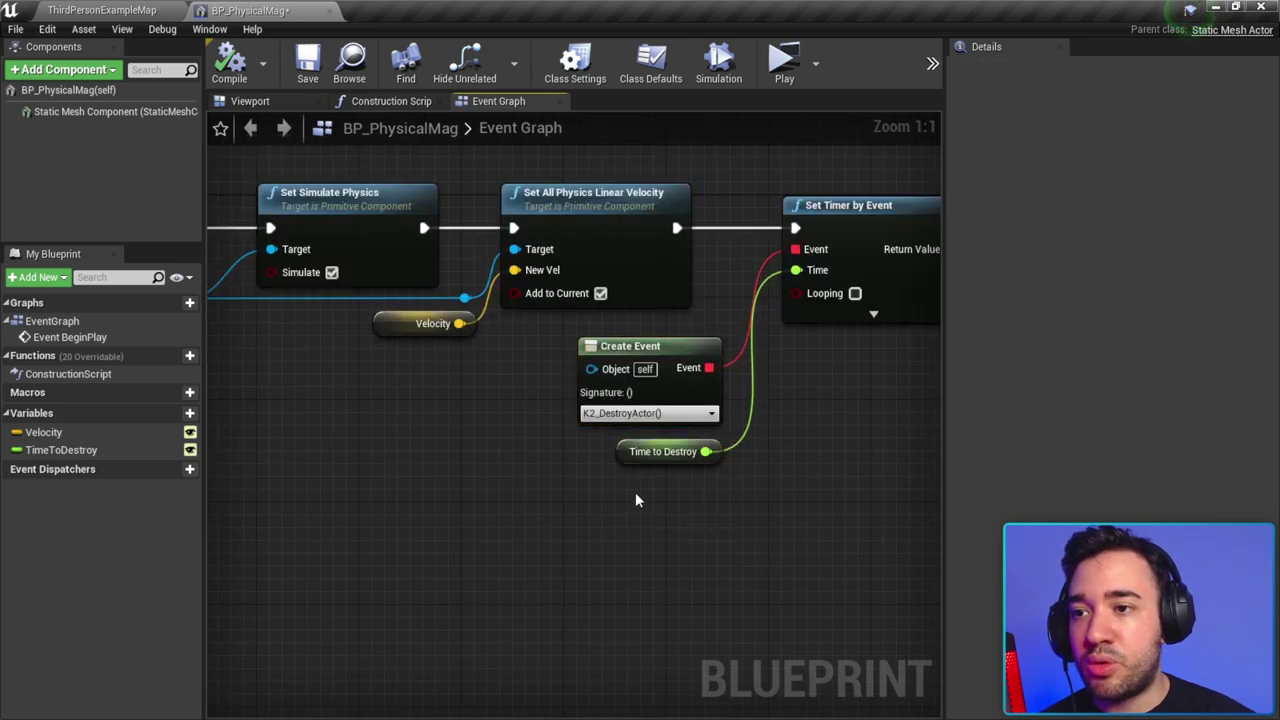
{"action": "scroll", "coordinate": [784, 492], "scroll_direction": "down", "scroll_amount": 1}
{"action": "left_click", "coordinate": [376, 181]}
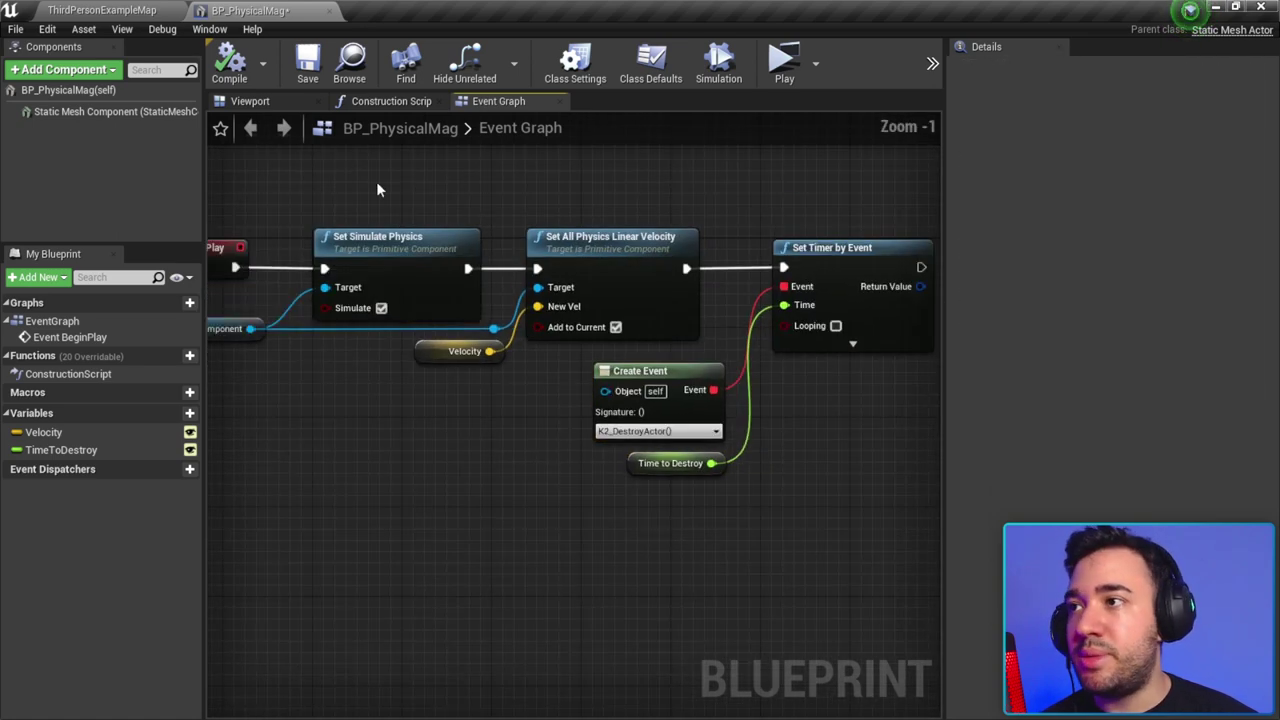
Step: Save BP_PhysicalMag, frame all nodes, and switch to the Construction Script graph
{"action": "left_click", "coordinate": [305, 84]}
{"action": "key", "text": "Home"}
{"action": "left_click_drag", "start_coordinate": [871, 517], "coordinate": [328, 247]}
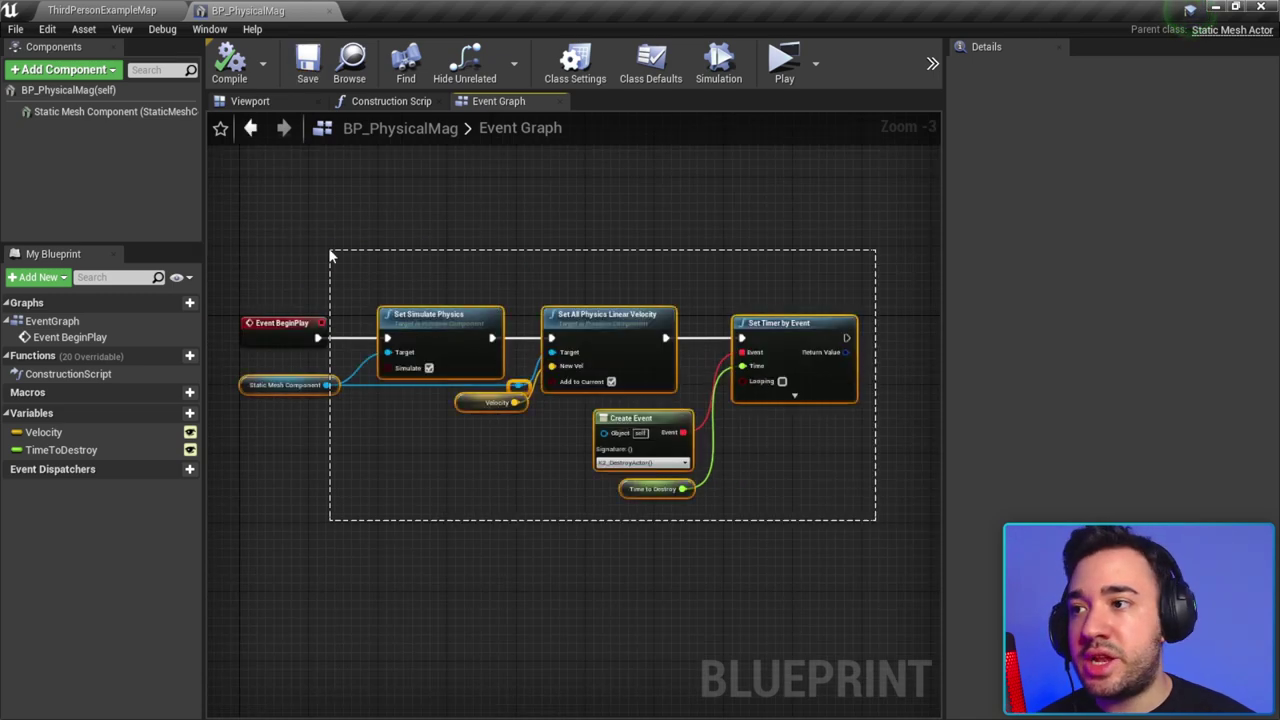
{"action": "left_click", "coordinate": [392, 102]}
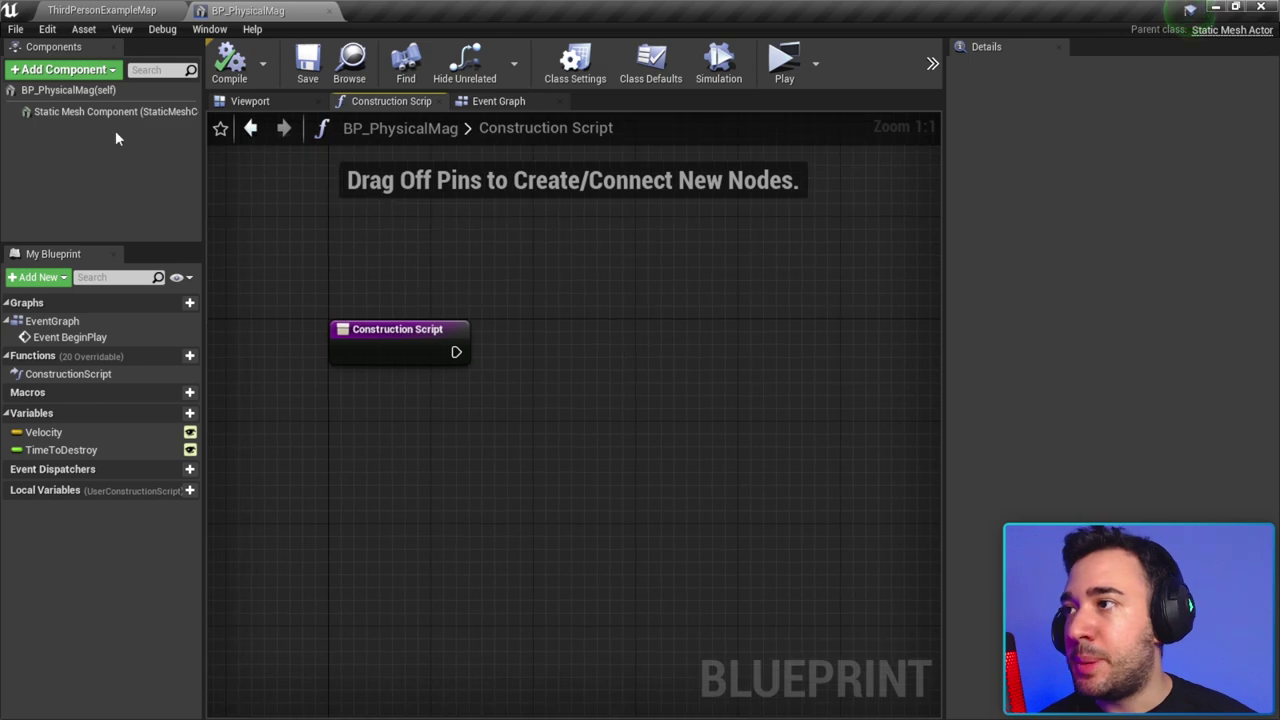
Step: Add a Static Mesh Component getter and a Set Static Mesh node, driven by Construction Script
{"action": "left_click", "coordinate": [70, 112]}
{"action": "mouse_move", "coordinate": [66, 118]}
{"action": "left_mouse_down"}
{"action": "mouse_move", "coordinate": [439, 424]}
{"action": "mouse_move", "coordinate": [368, 418]}
{"action": "mouse_move", "coordinate": [400, 426]}
{"action": "mouse_move", "coordinate": [503, 380]}
{"action": "left_mouse_up"}
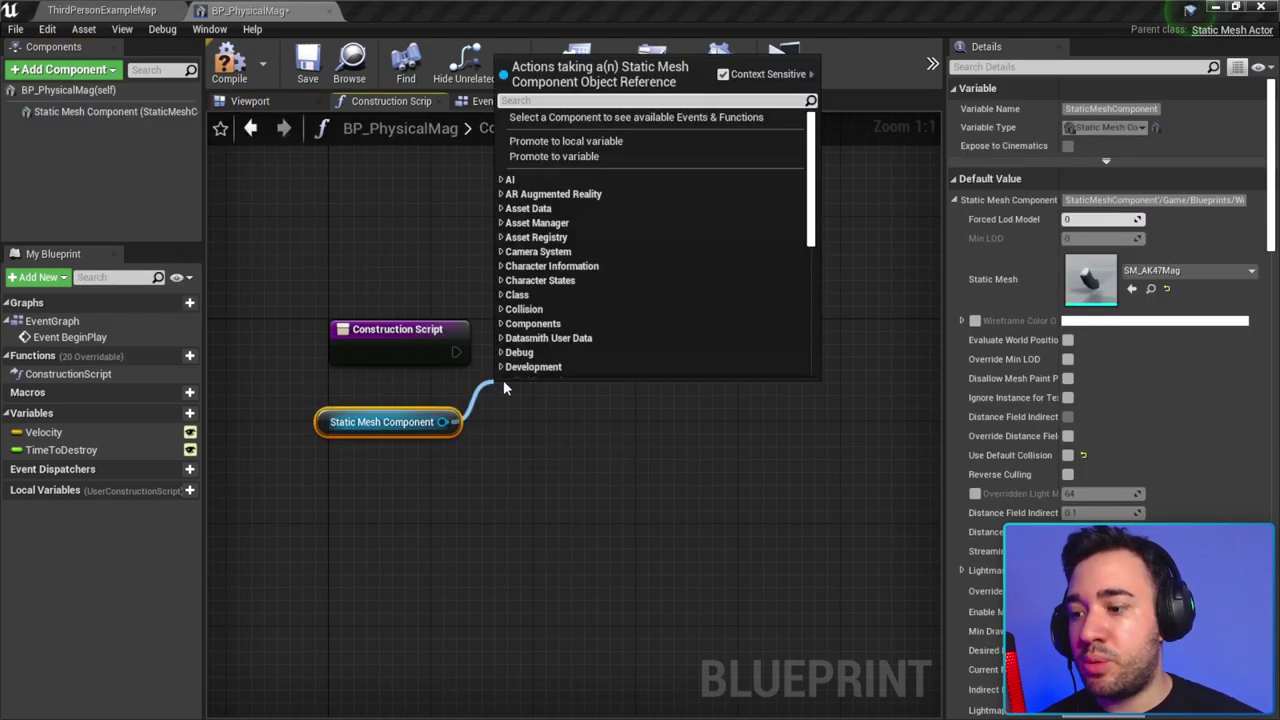
{"action": "type", "text": "set static mesh"}
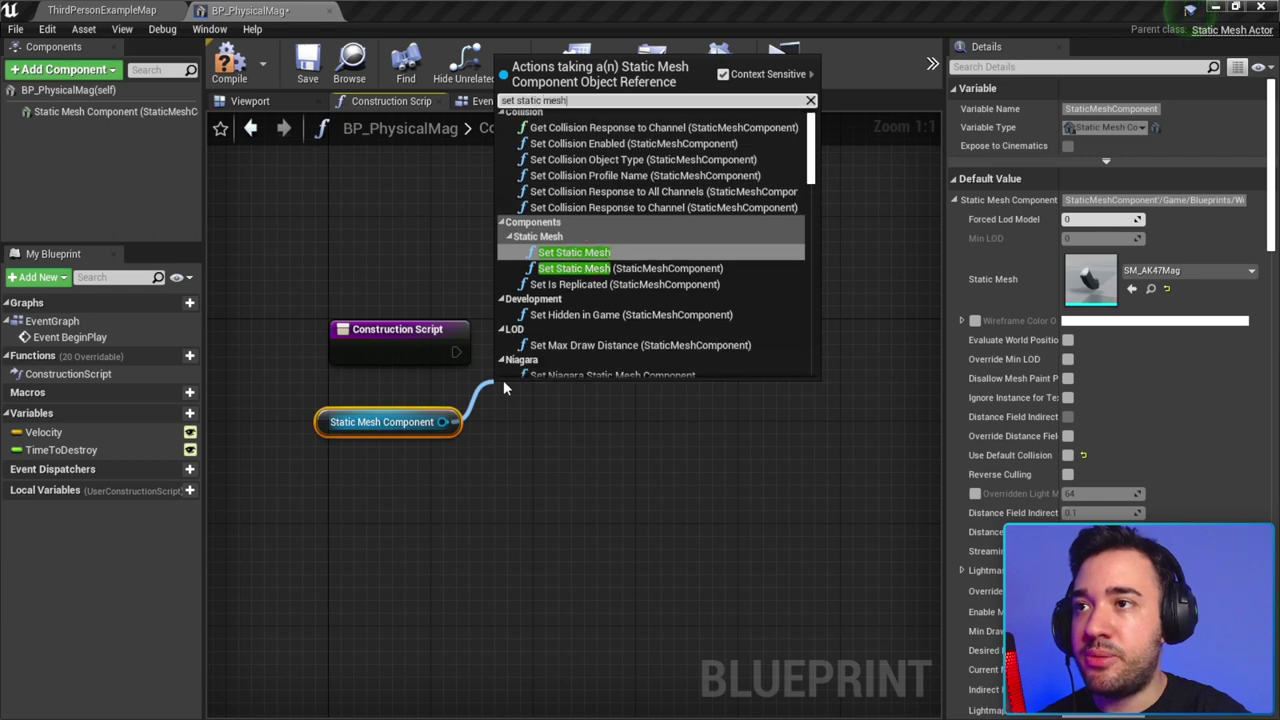
{"action": "left_click", "coordinate": [620, 268]}
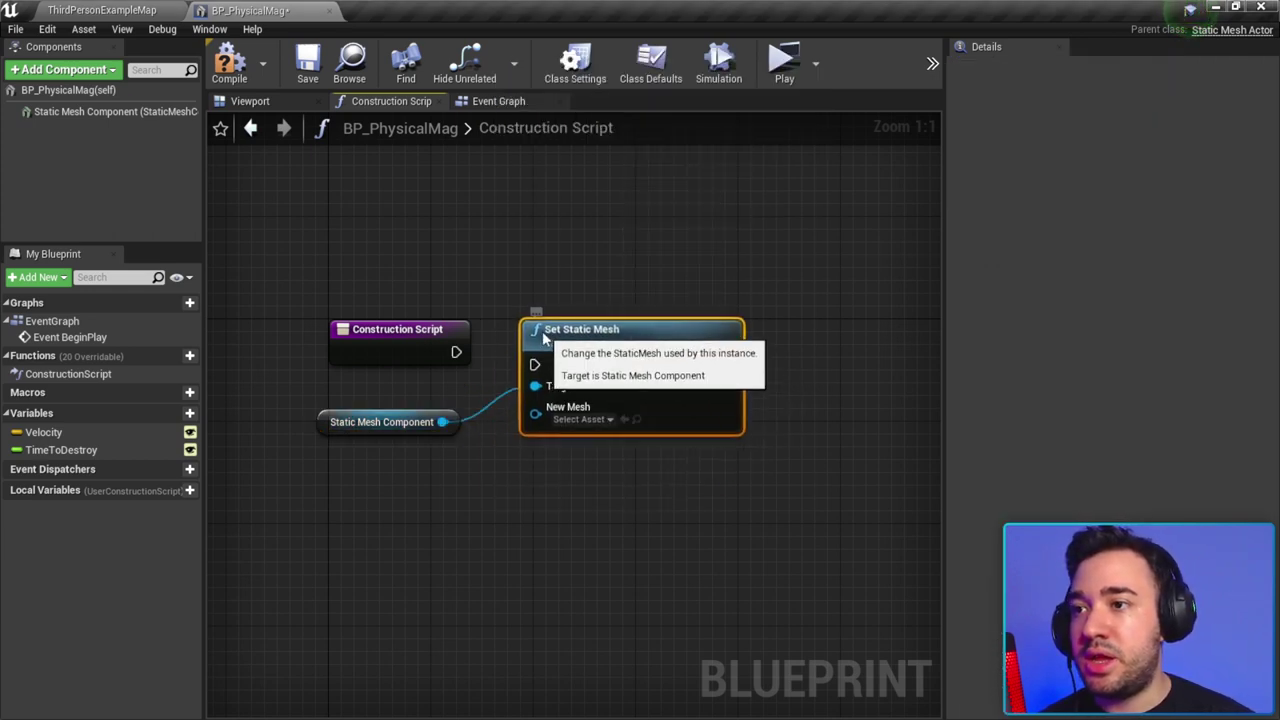
{"action": "left_click_drag", "start_coordinate": [550, 346], "coordinate": [537, 333]}
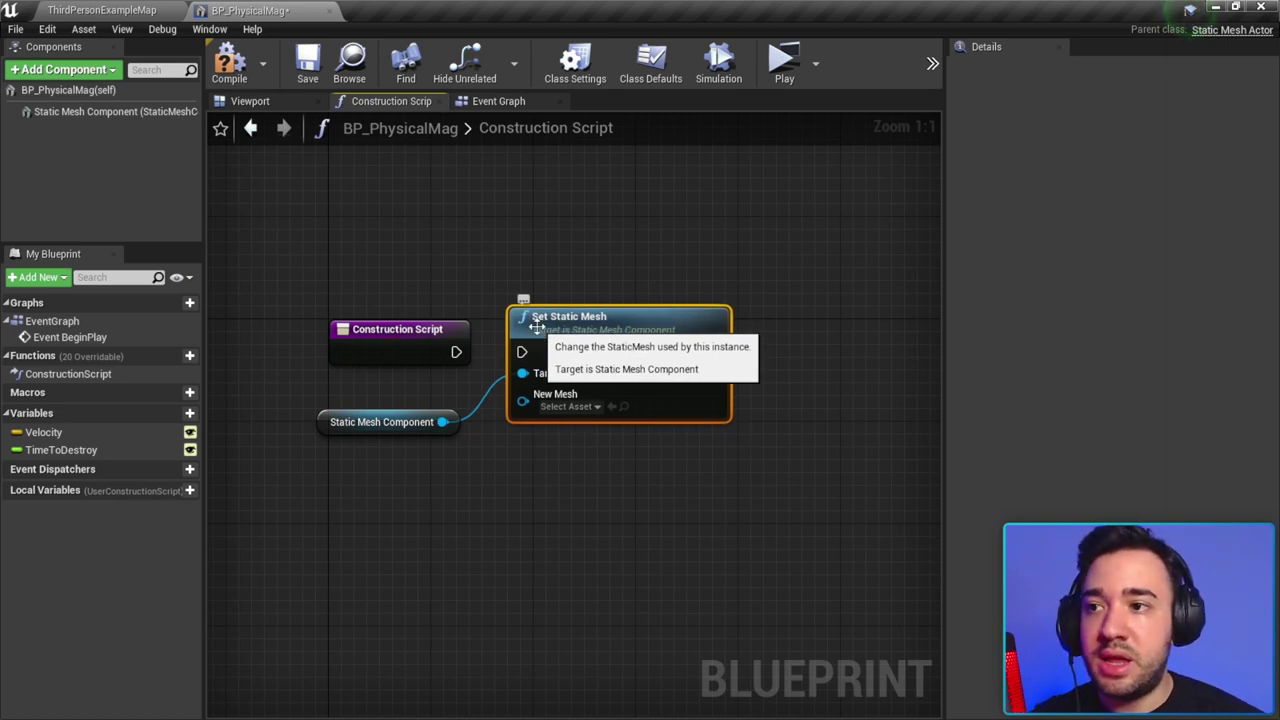
{"action": "left_click_drag", "start_coordinate": [455, 352], "coordinate": [560, 345]}
{"action": "left_click", "coordinate": [453, 351]}
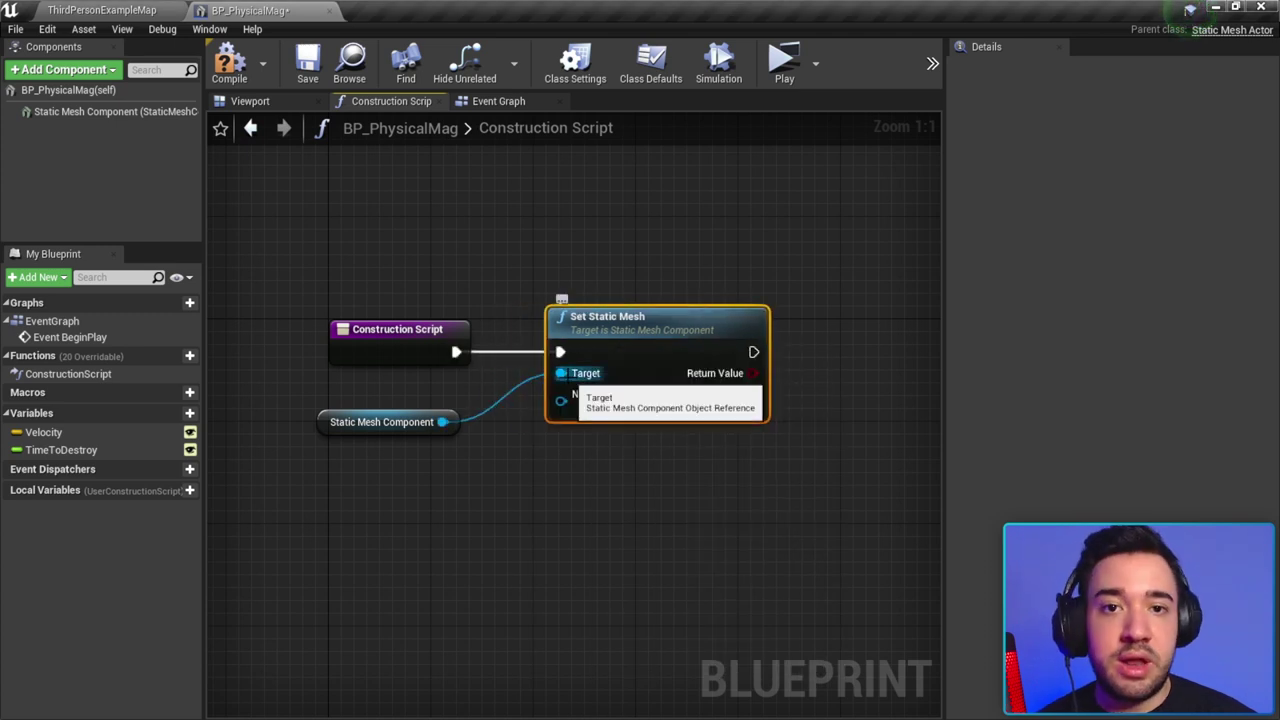
Step: Arrange the Static Mesh Component getter and Set Static Mesh node neatly
{"action": "left_click_drag", "start_coordinate": [337, 427], "coordinate": [349, 401]}
{"action": "left_click", "coordinate": [363, 529]}
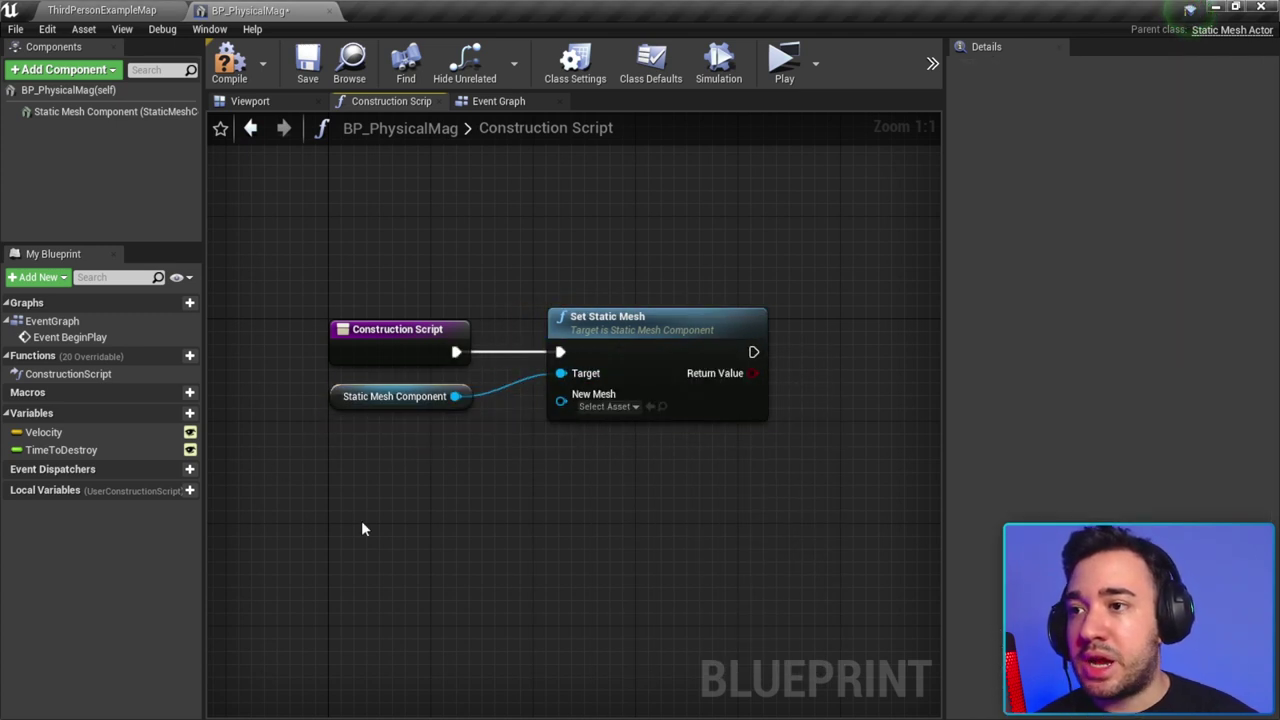
{"action": "left_click_drag", "start_coordinate": [609, 320], "coordinate": [596, 320]}
{"action": "left_click", "coordinate": [596, 251]}
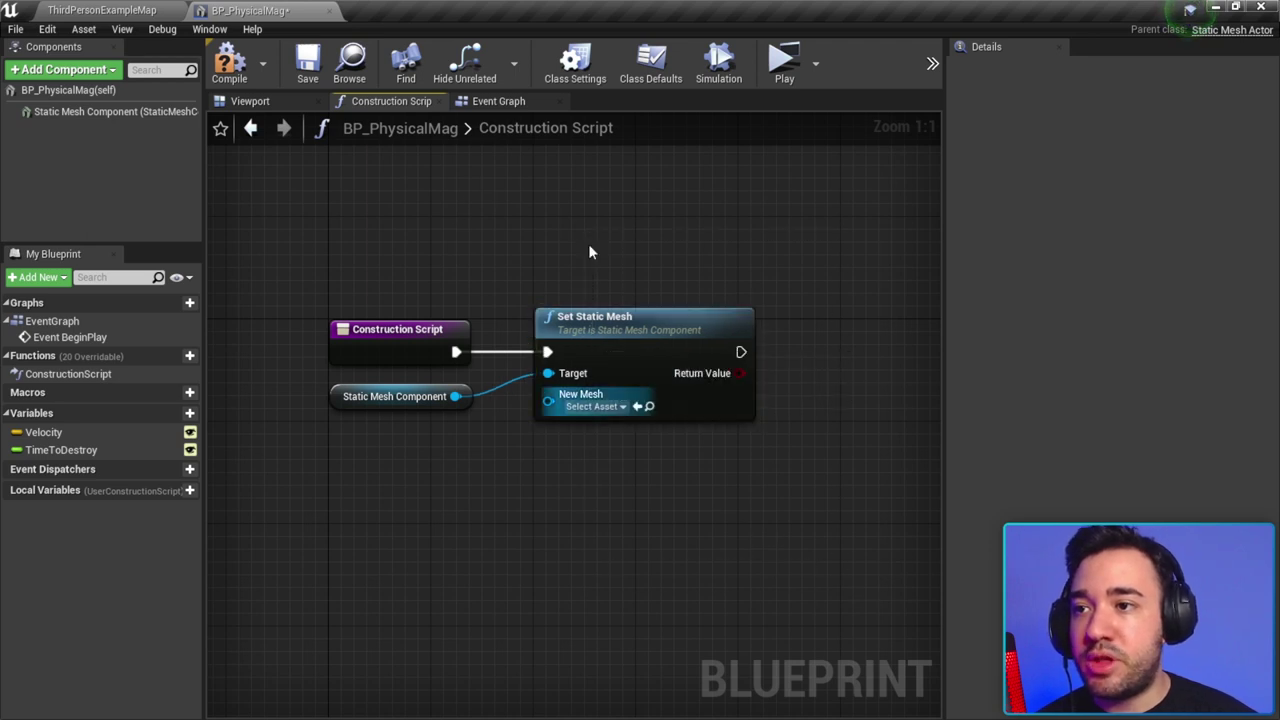
{"action": "left_click_drag", "start_coordinate": [376, 219], "coordinate": [637, 443]}
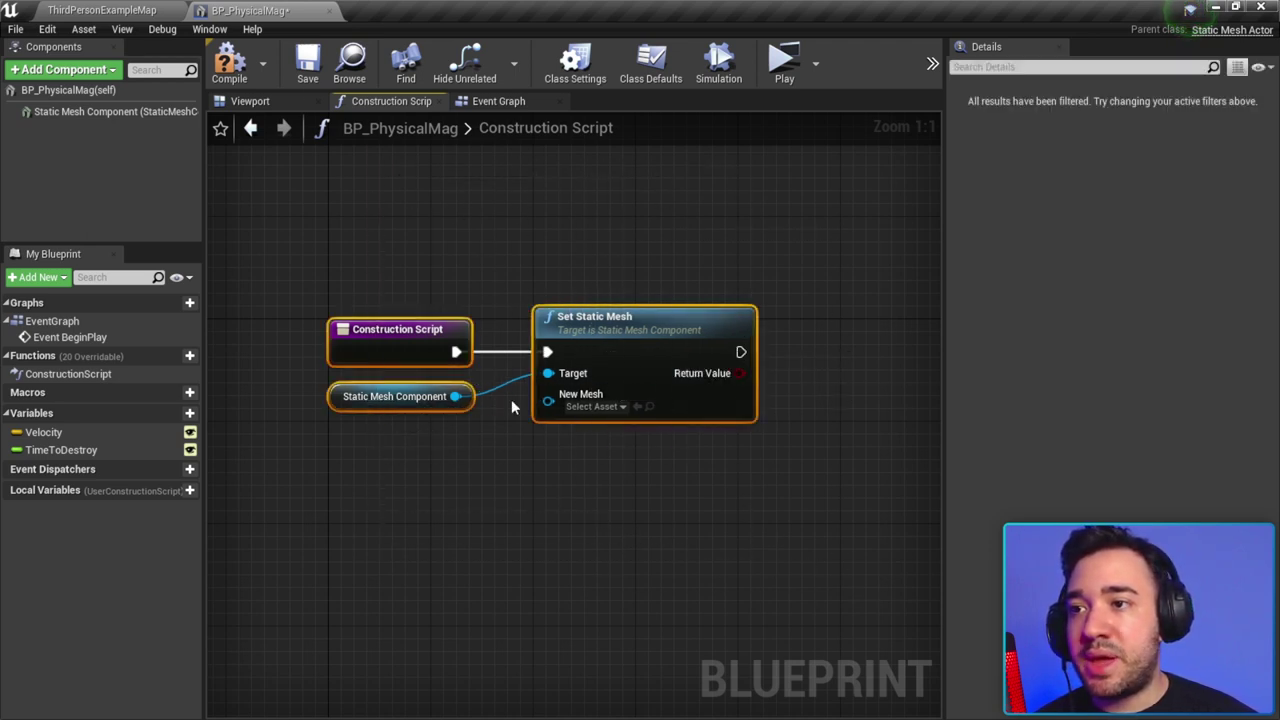
{"action": "left_click", "coordinate": [629, 375]}
Step: Promote the New Mesh pin to a new MagazineMesh variable and place its getter
{"action": "right_click", "coordinate": [549, 401]}
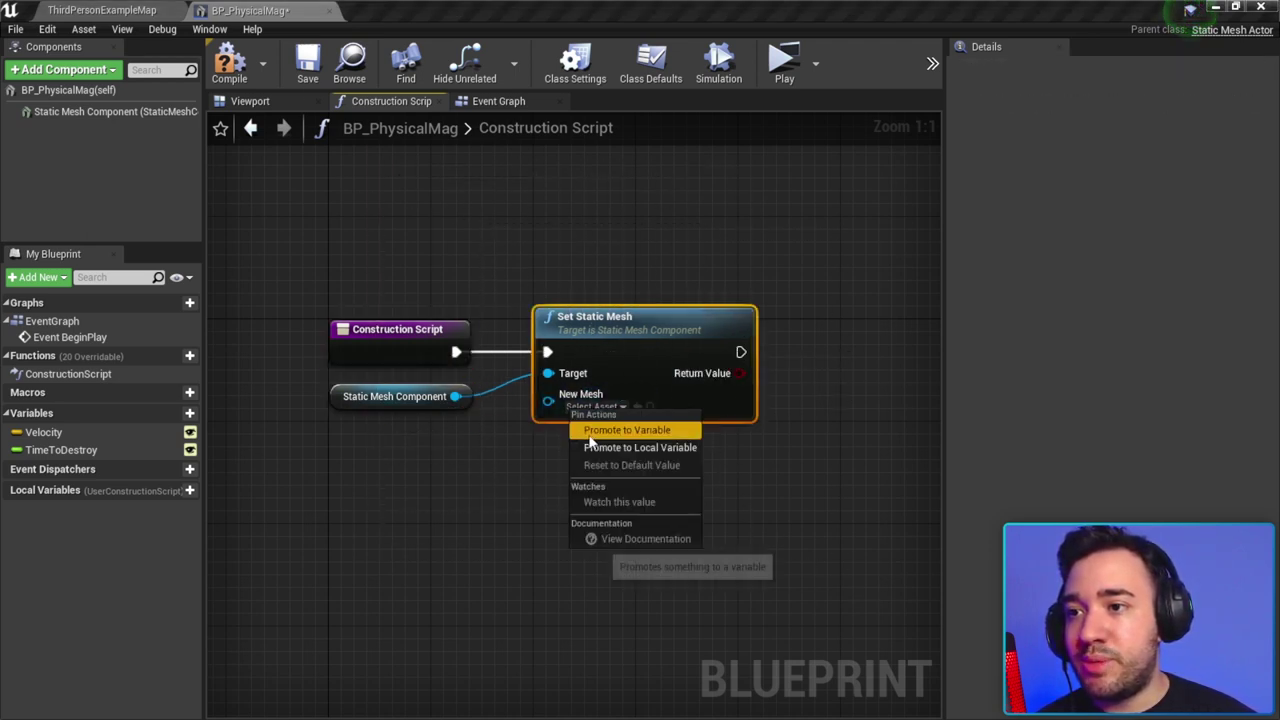
{"action": "left_click", "coordinate": [614, 431]}
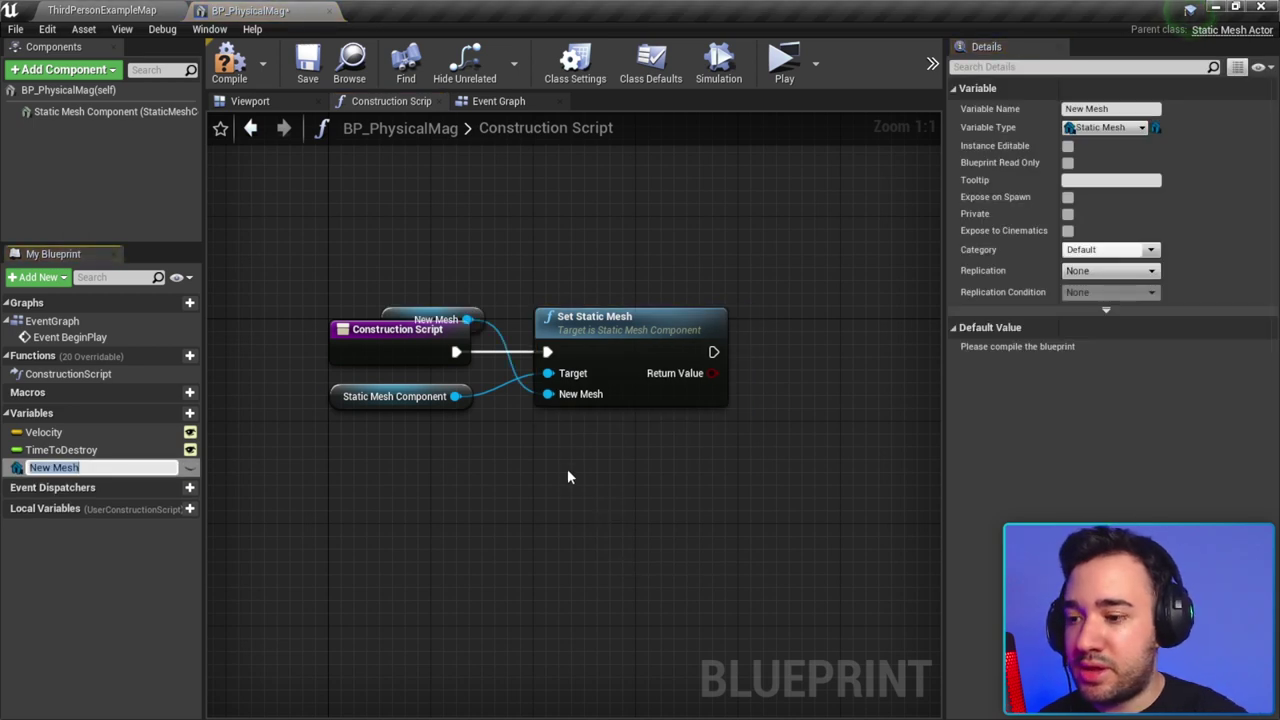
{"action": "type", "text": "Mes"}
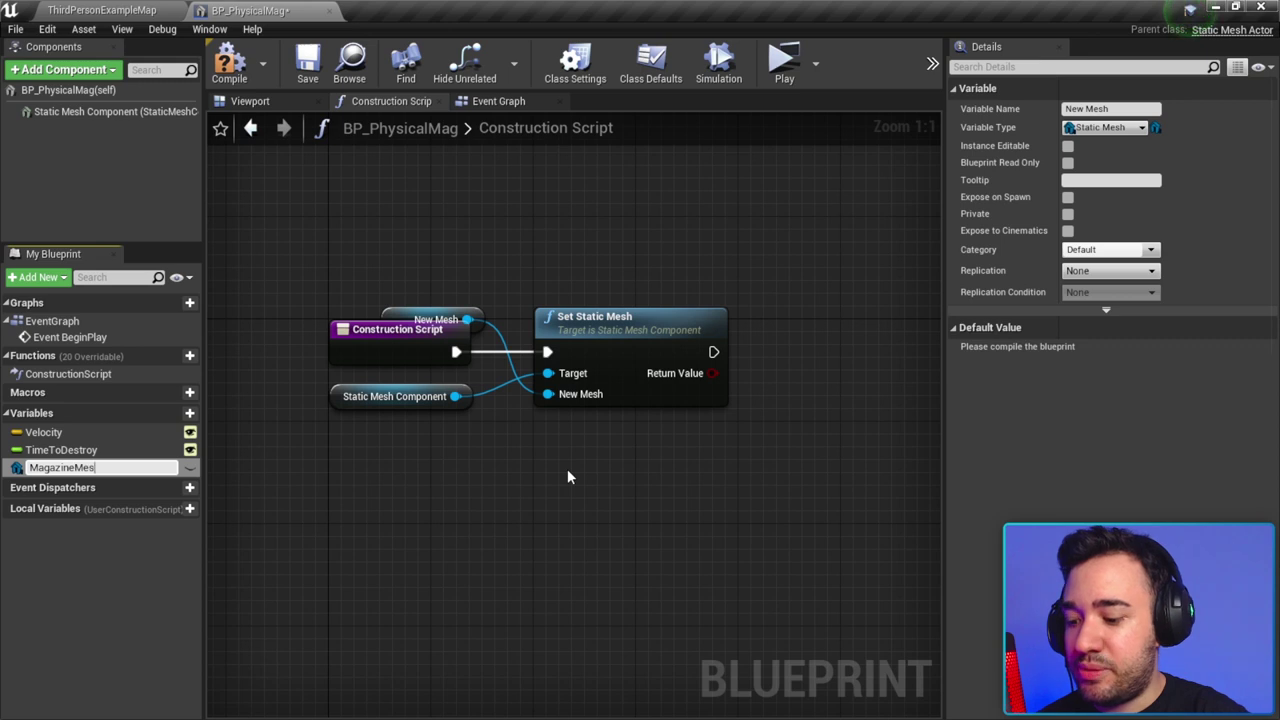
{"action": "type", "text": "h"}
{"action": "key", "text": "Return"}
{"action": "mouse_move", "coordinate": [471, 325]}
{"action": "left_mouse_down"}
{"action": "mouse_move", "coordinate": [460, 470]}
{"action": "mouse_move", "coordinate": [401, 442]}
{"action": "left_mouse_up"}
Step: Make MagazineMesh Instance Editable and Expose on Spawn, then compile
{"action": "left_click", "coordinate": [428, 520]}
{"action": "left_click", "coordinate": [119, 468]}
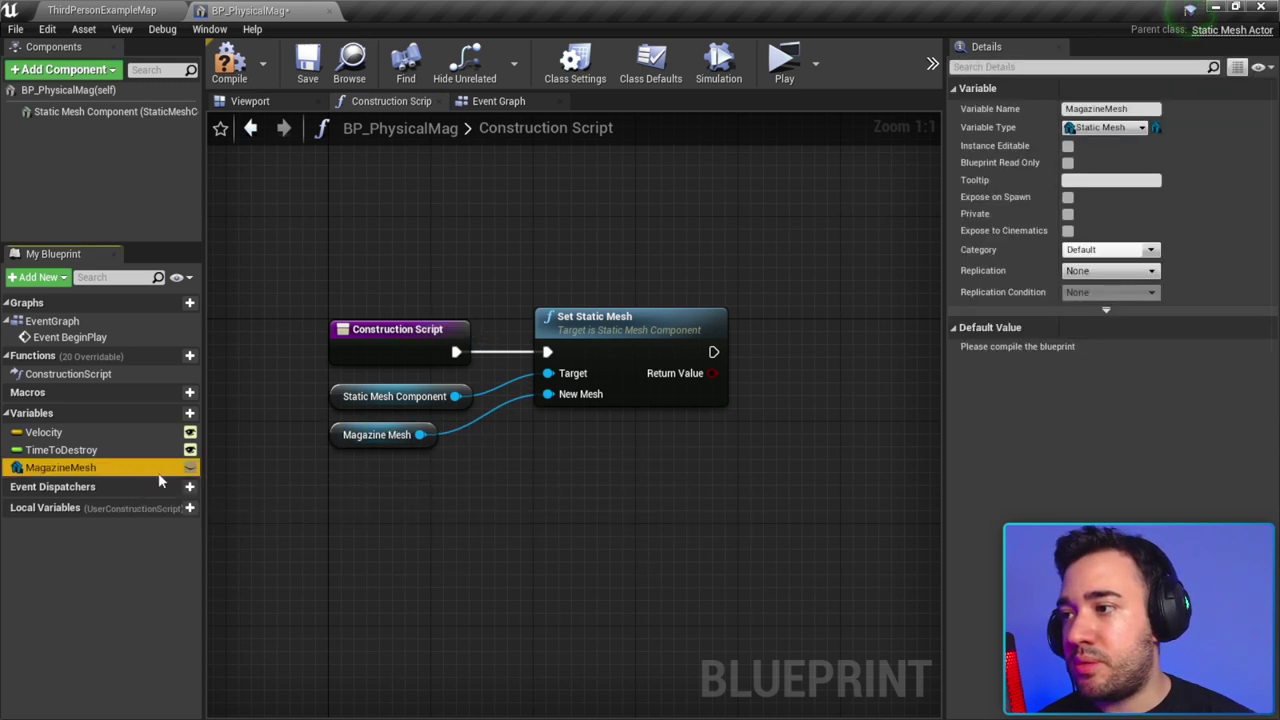
{"action": "left_click", "coordinate": [1067, 146]}
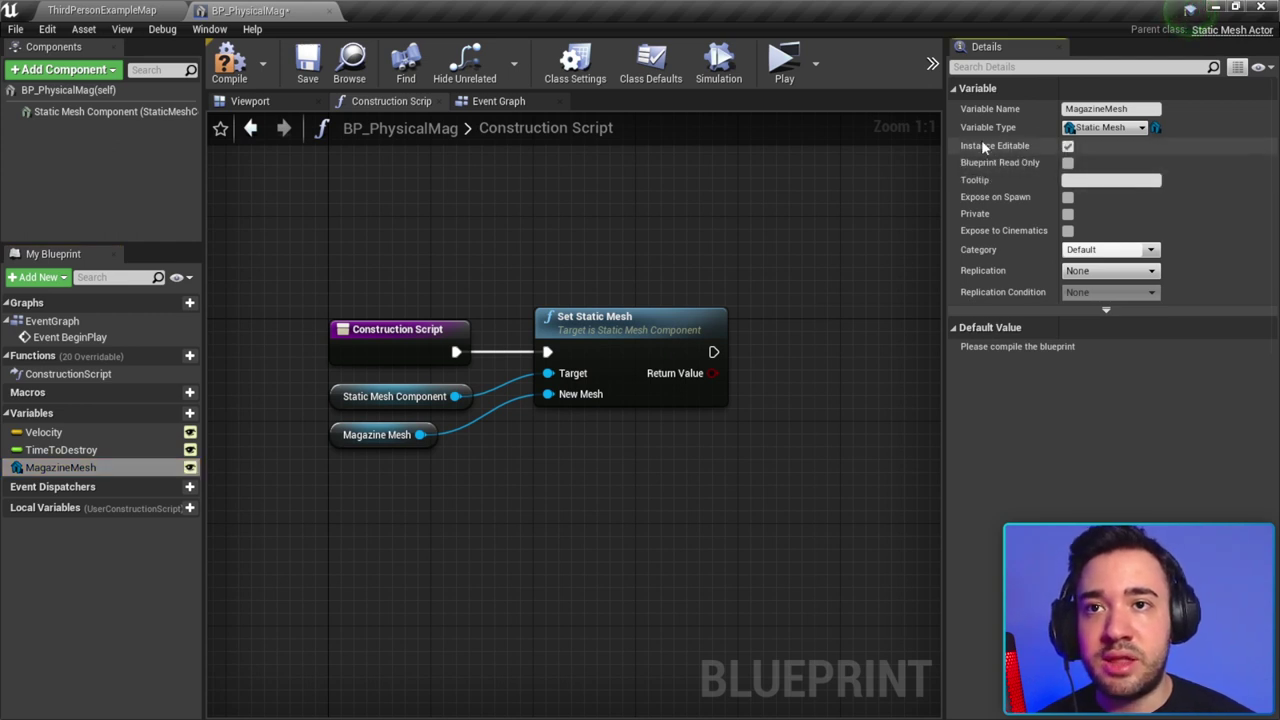
{"action": "left_click", "coordinate": [1067, 197]}
{"action": "left_click", "coordinate": [228, 70]}
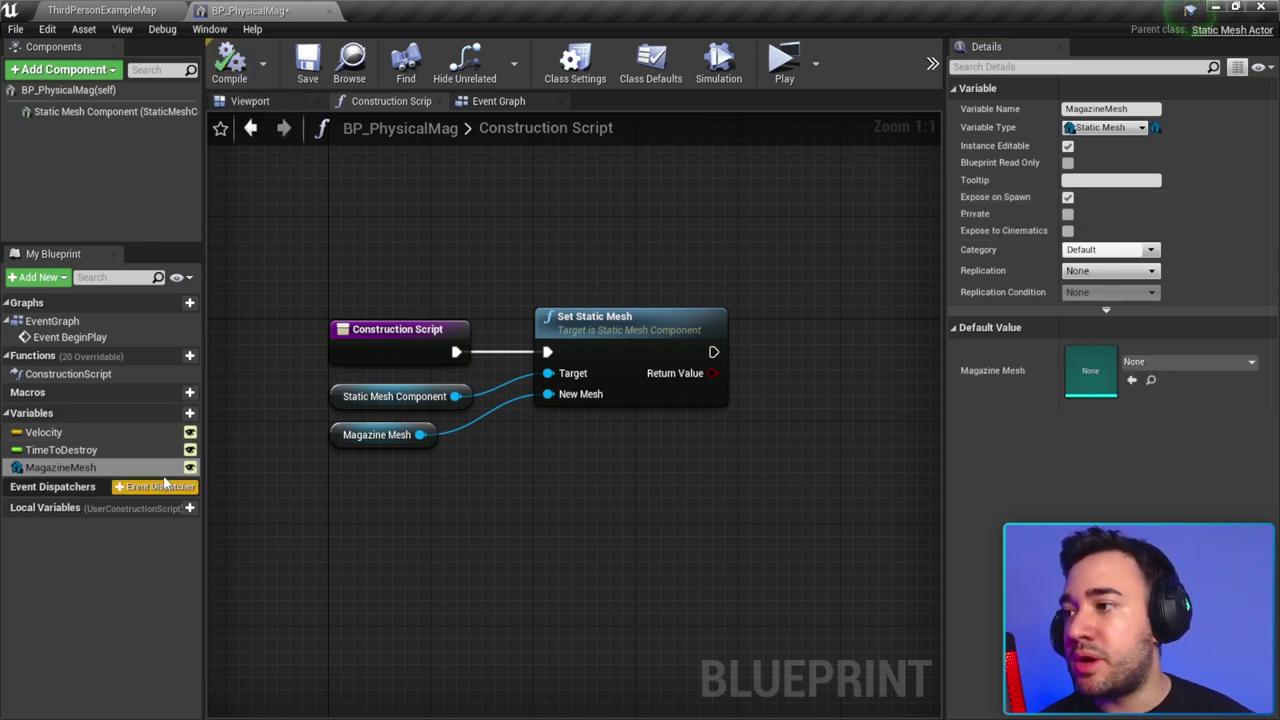
{"action": "left_click_drag", "start_coordinate": [280, 309], "coordinate": [830, 680]}
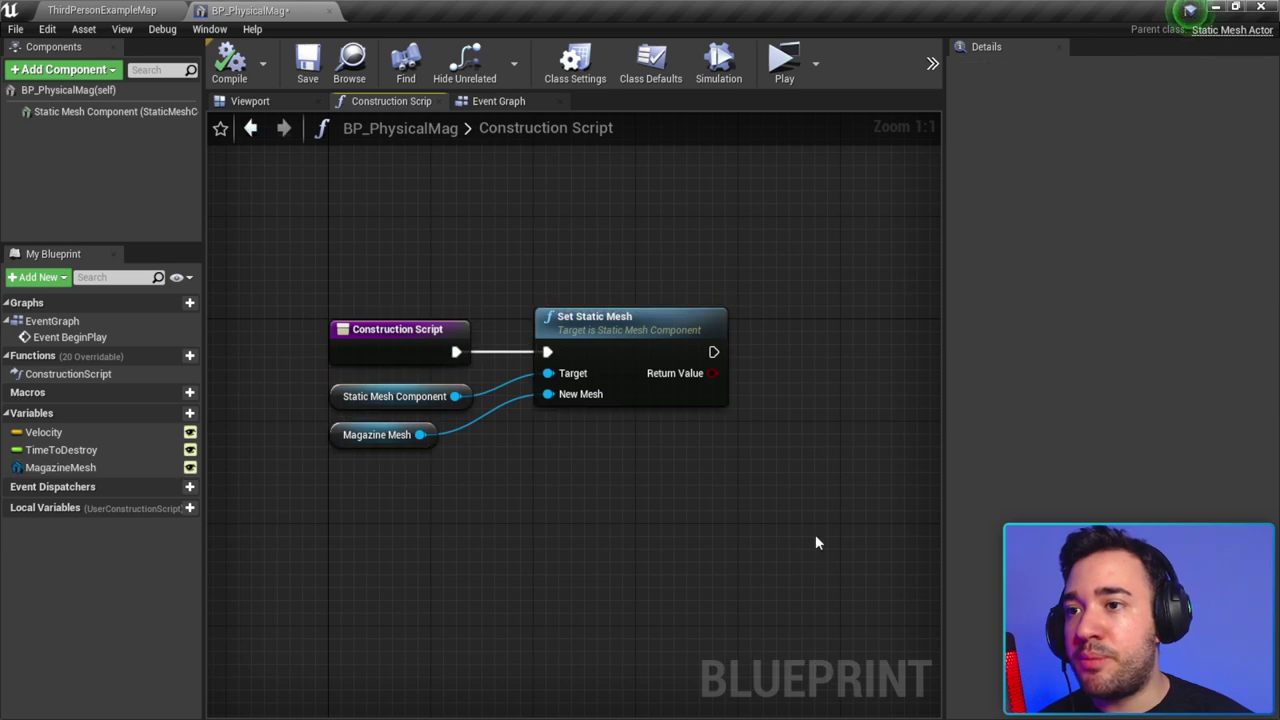
{"action": "scroll", "coordinate": [800, 500], "scroll_direction": "down", "scroll_amount": 1}
Step: Inspect the Static Mesh Component and the MagazineMesh default value in the blueprint
{"action": "left_click", "coordinate": [510, 101]}
{"action": "left_click", "coordinate": [250, 101]}
{"action": "left_click", "coordinate": [110, 111]}
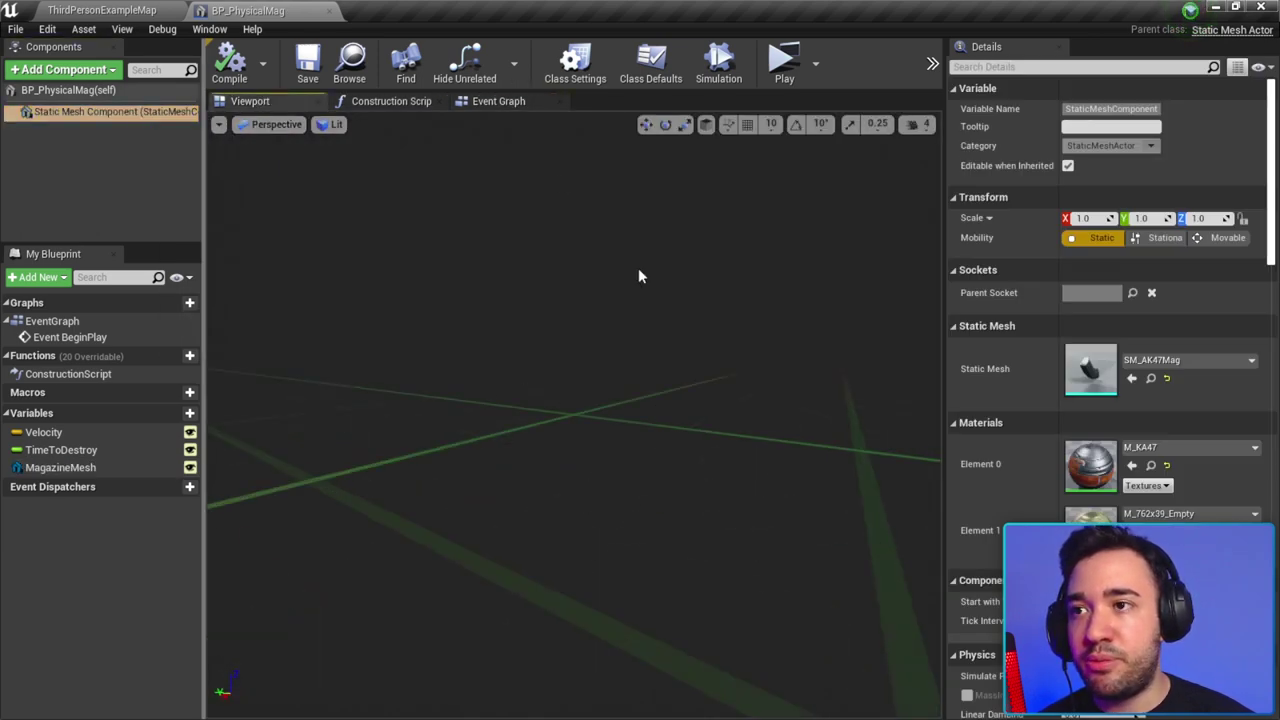
{"action": "left_click", "coordinate": [391, 101]}
{"action": "left_click_drag", "start_coordinate": [436, 292], "coordinate": [446, 318]}
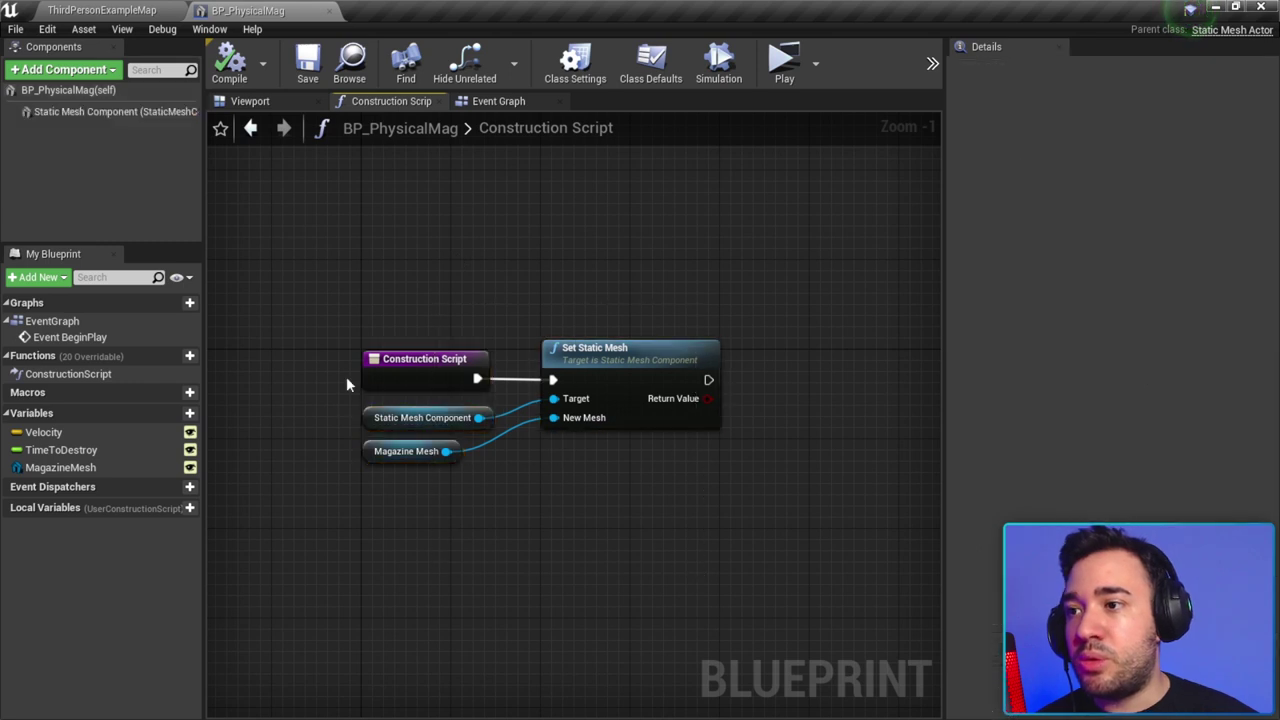
{"action": "left_click", "coordinate": [378, 452]}
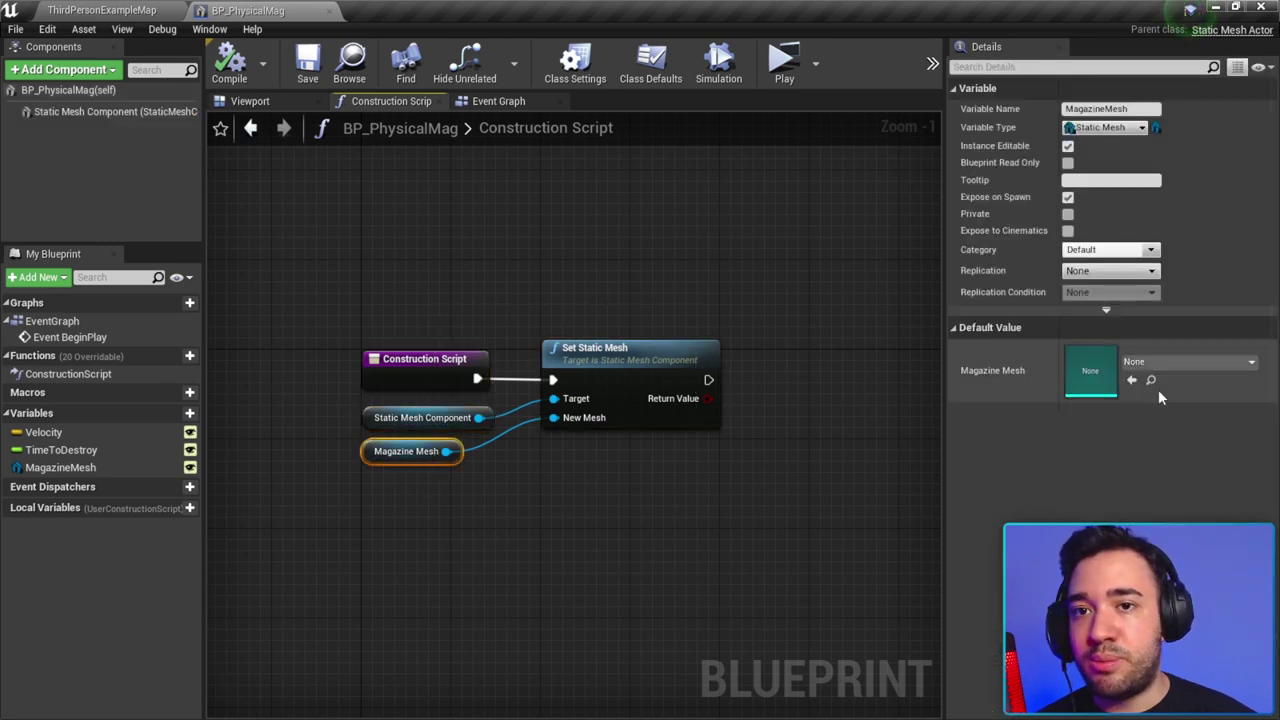
Step: Clear SM_AK47Mag from the Static Mesh Component so it is None, then compile
{"action": "left_click", "coordinate": [250, 101]}
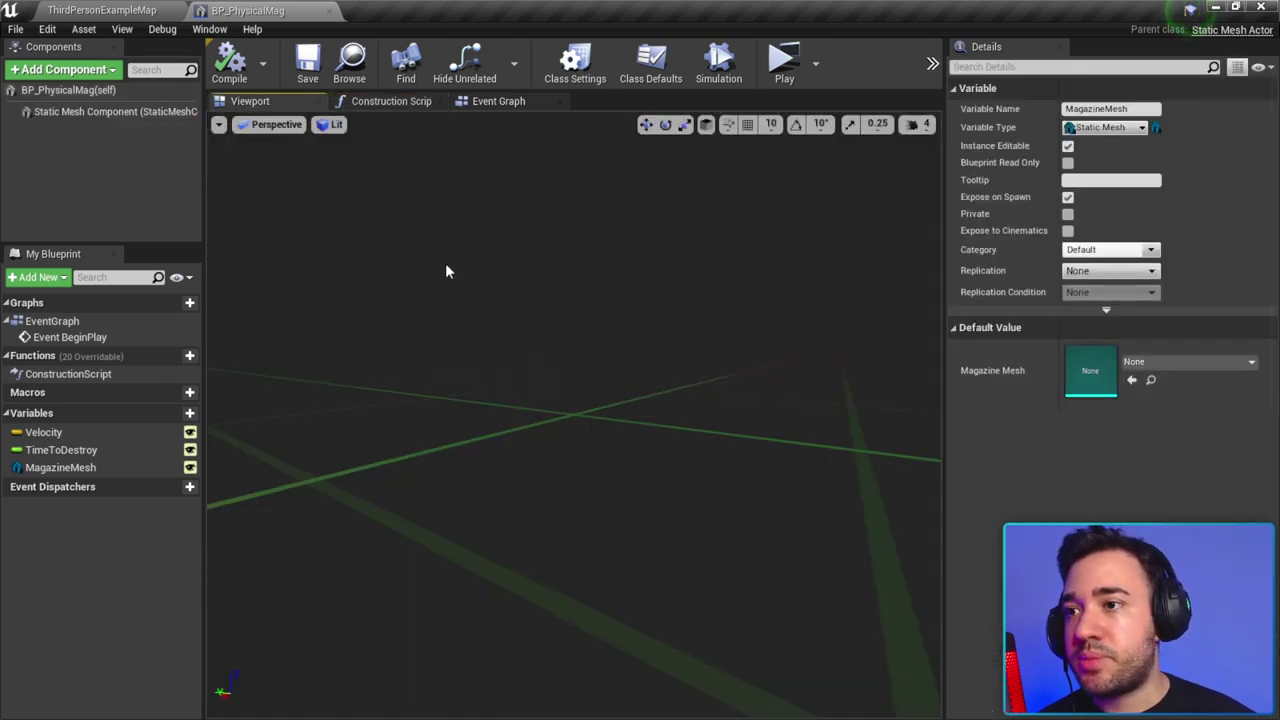
{"action": "left_click", "coordinate": [52, 112]}
{"action": "left_click", "coordinate": [1166, 364]}
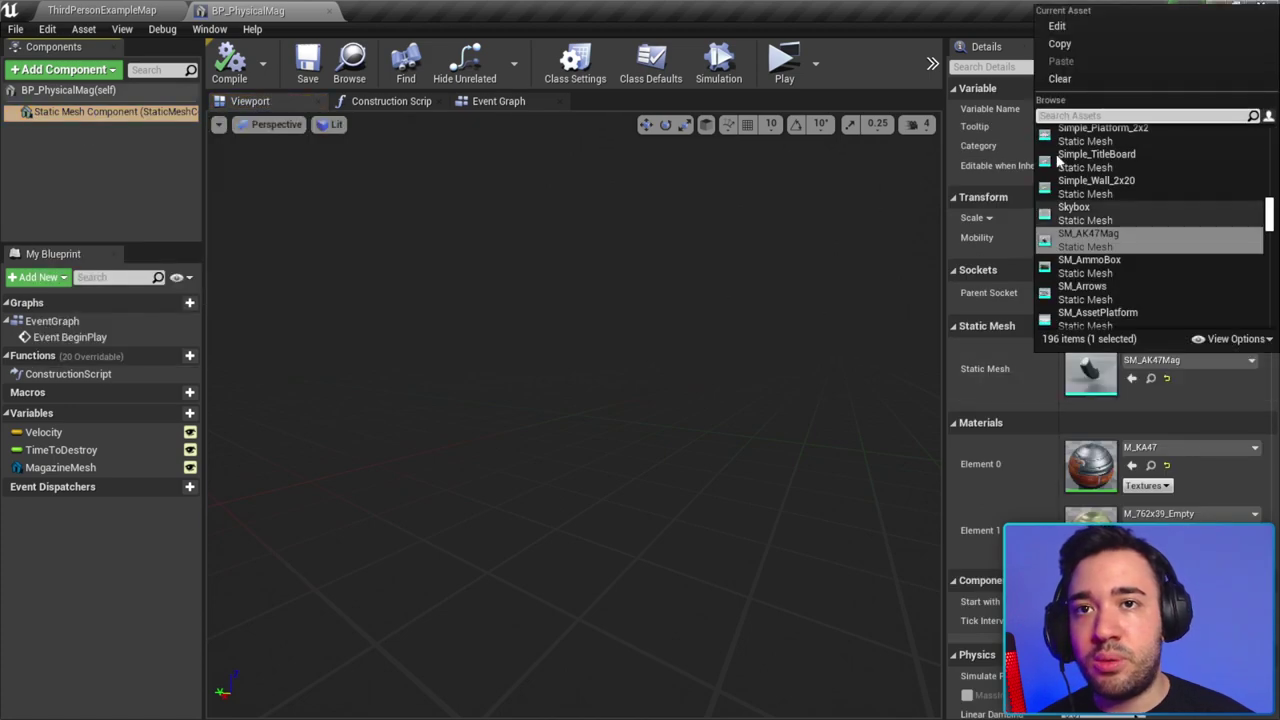
{"action": "left_click", "coordinate": [1065, 80]}
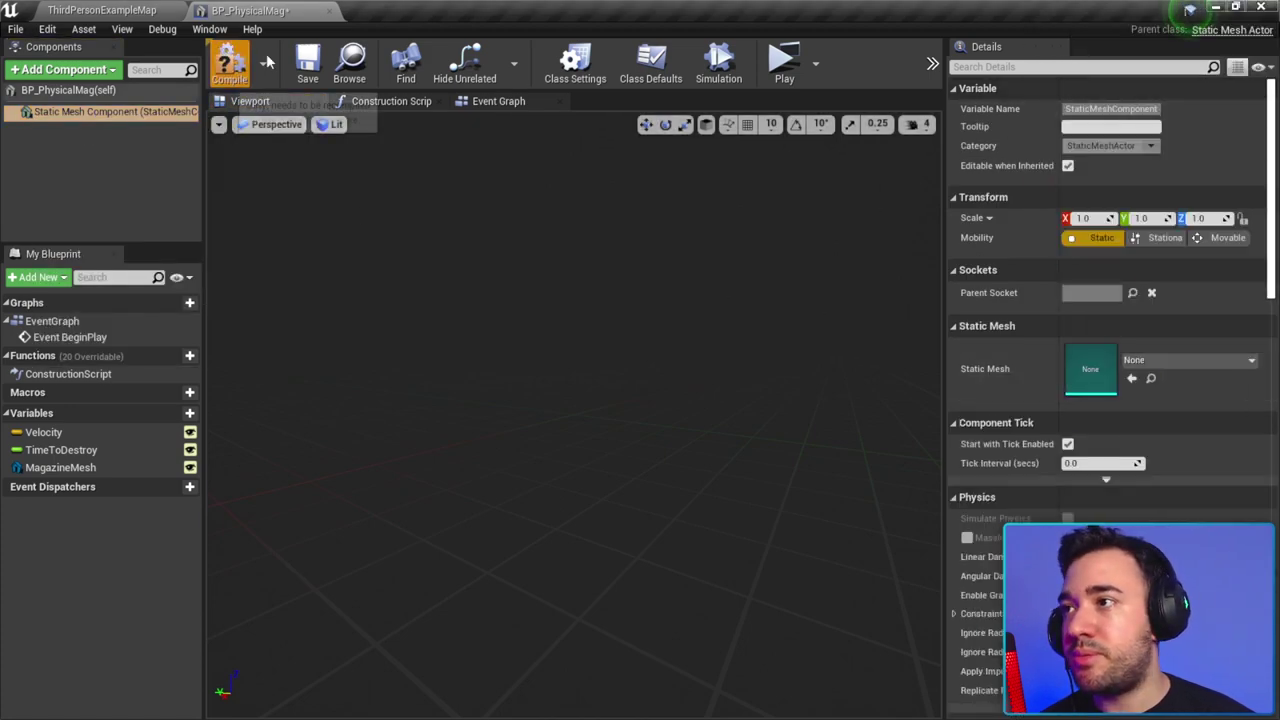
{"action": "left_click", "coordinate": [360, 140]}
Step: Close BP_PhysicalMag, open BP_WeaponBase's Event Graph, and pan to find empty space
{"action": "left_click", "coordinate": [331, 12]}
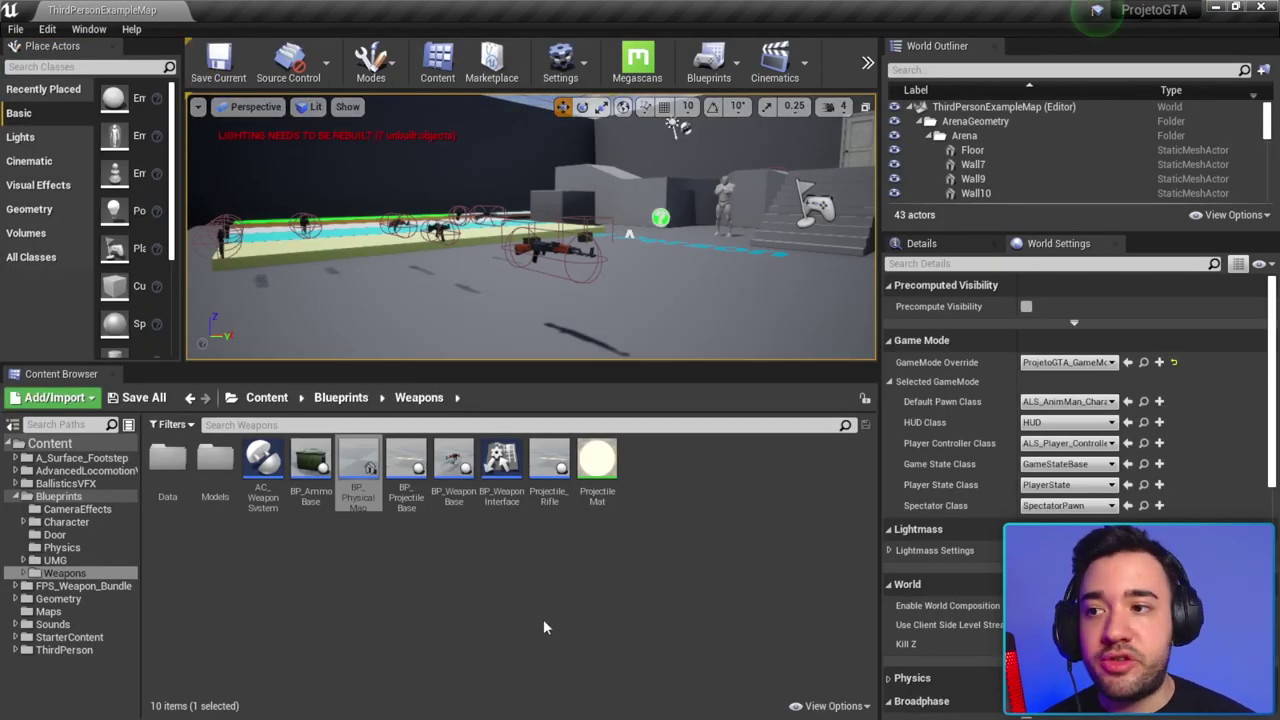
{"action": "double_click", "coordinate": [469, 480]}
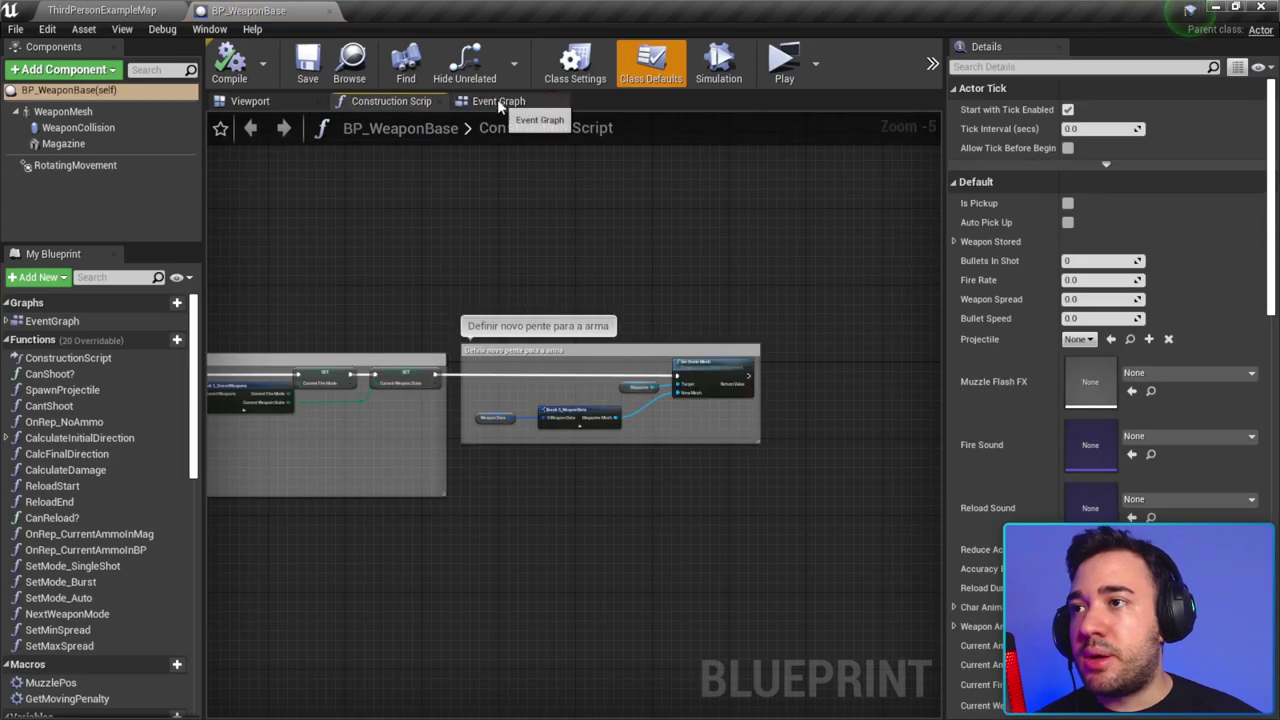
{"action": "left_click", "coordinate": [497, 101]}
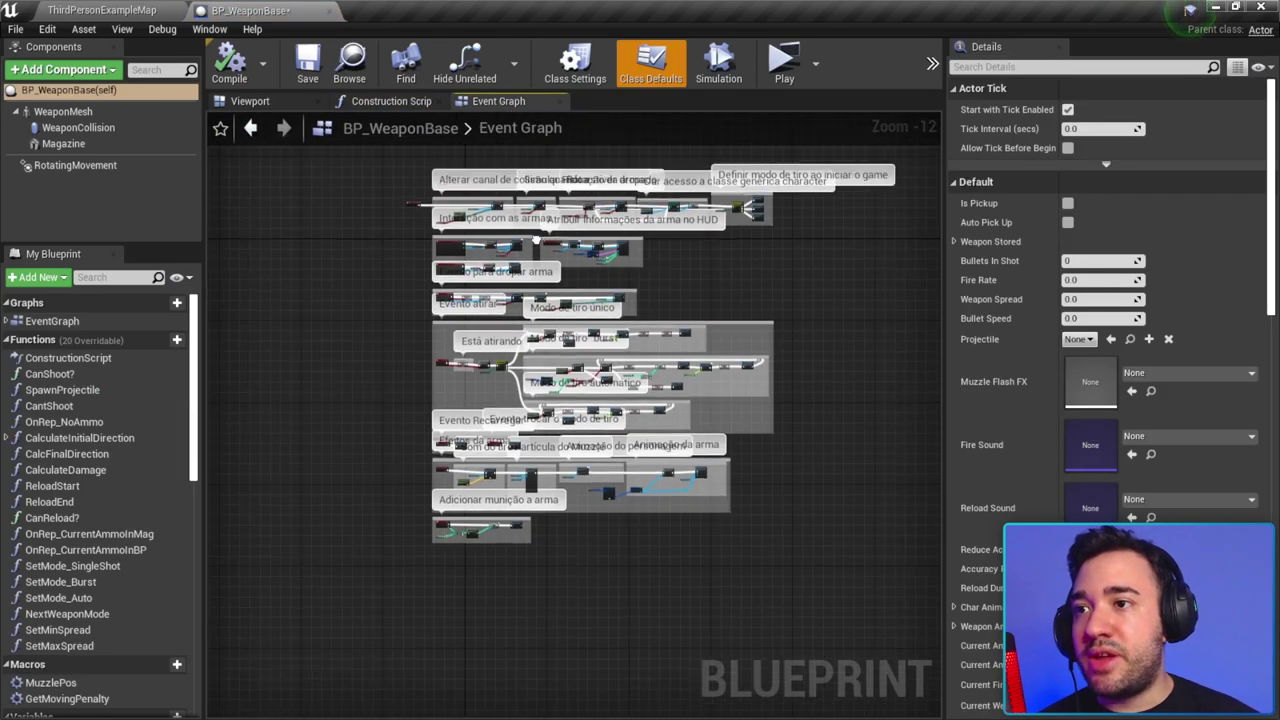
{"action": "scroll", "coordinate": [498, 360], "scroll_direction": "up", "scroll_amount": 6}
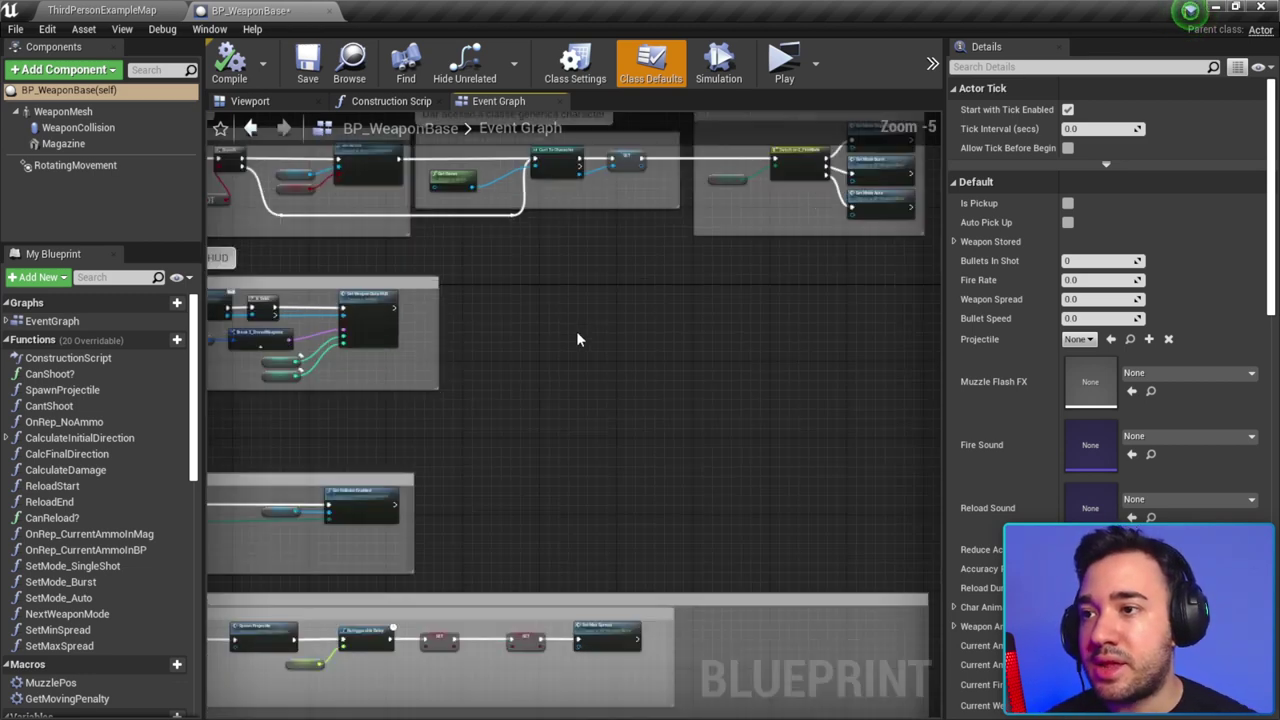
{"action": "scroll", "coordinate": [576, 331], "scroll_direction": "up", "scroll_amount": 1}
{"action": "mouse_move", "coordinate": [571, 337]}
{"action": "right_mouse_down"}
{"action": "mouse_move", "coordinate": [673, 358]}
{"action": "mouse_move", "coordinate": [529, 347]}
{"action": "right_mouse_up"}
{"action": "scroll", "coordinate": [678, 366], "scroll_direction": "up", "scroll_amount": 1}
{"action": "scroll", "coordinate": [677, 363], "scroll_direction": "up", "scroll_amount": 1}
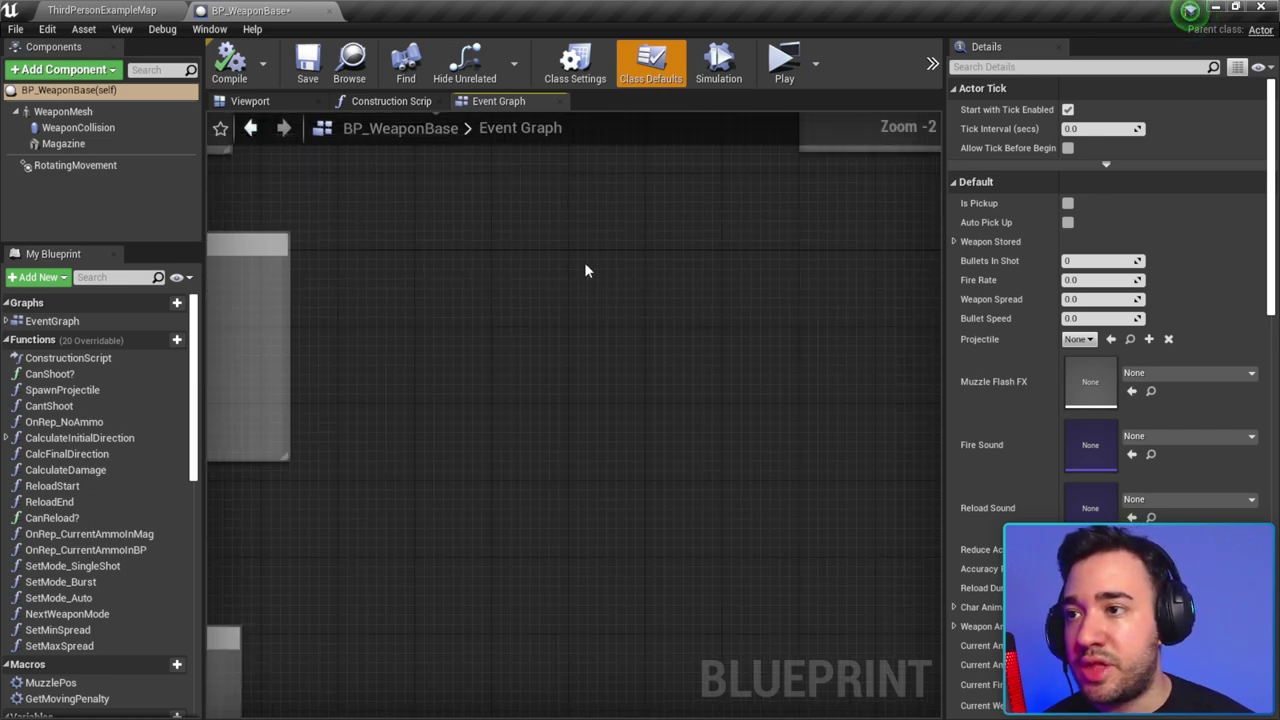
{"action": "scroll", "coordinate": [636, 348], "scroll_direction": "down", "scroll_amount": 1}
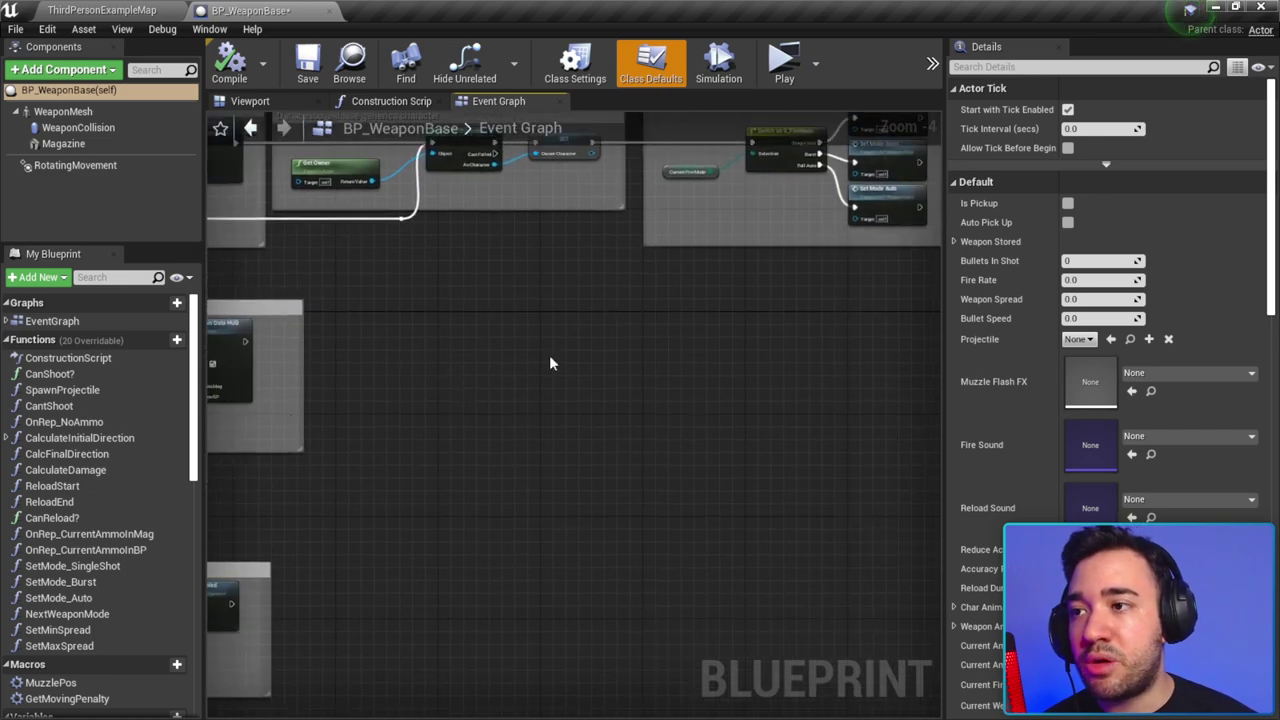
Step: Add a custom event named DropMagazine to the event graph
{"action": "right_click", "coordinate": [503, 353]}
{"action": "type", "text": "event"}
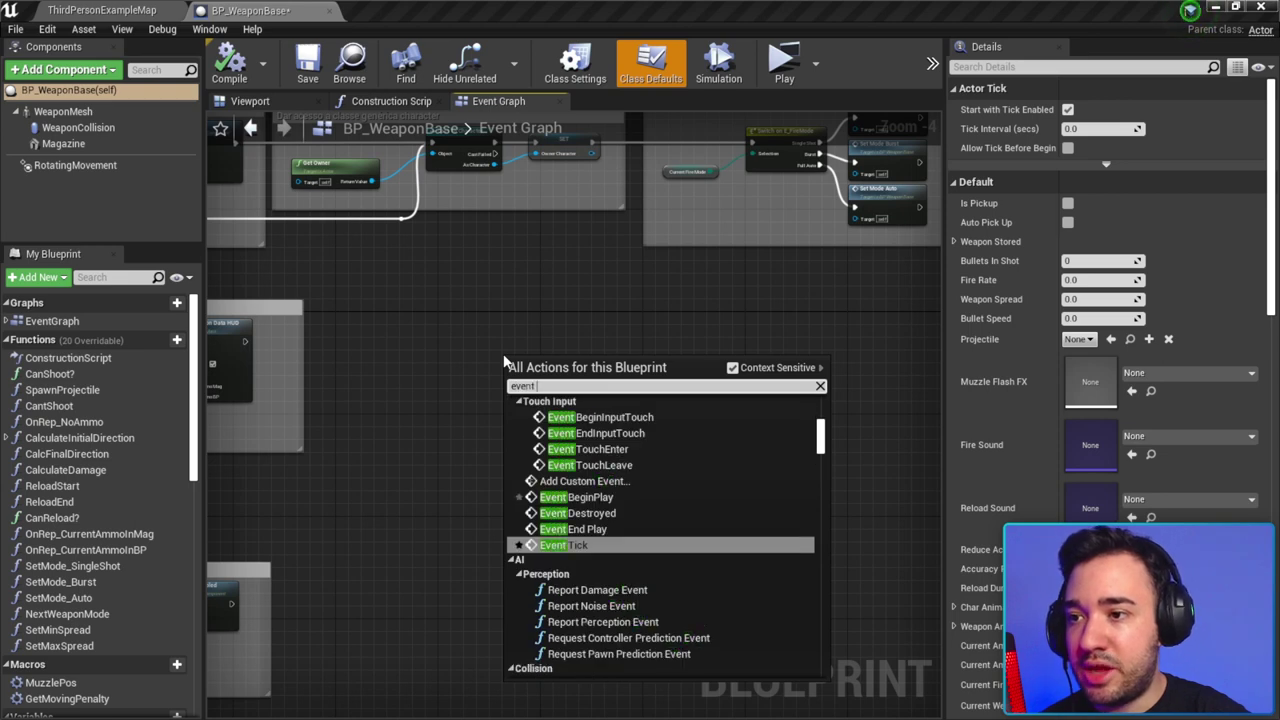
{"action": "type", "text": " custom"}
{"action": "key", "text": "Return"}
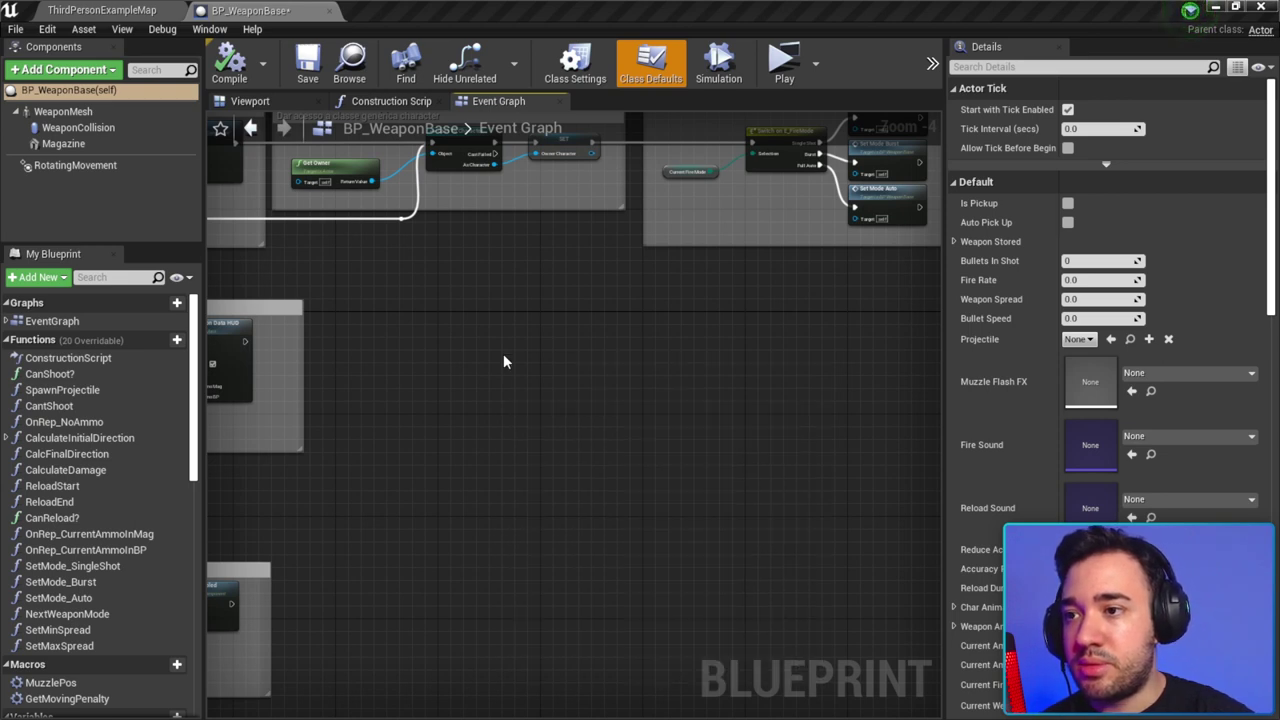
{"action": "scroll", "coordinate": [505, 363], "scroll_direction": "up", "scroll_amount": 4}
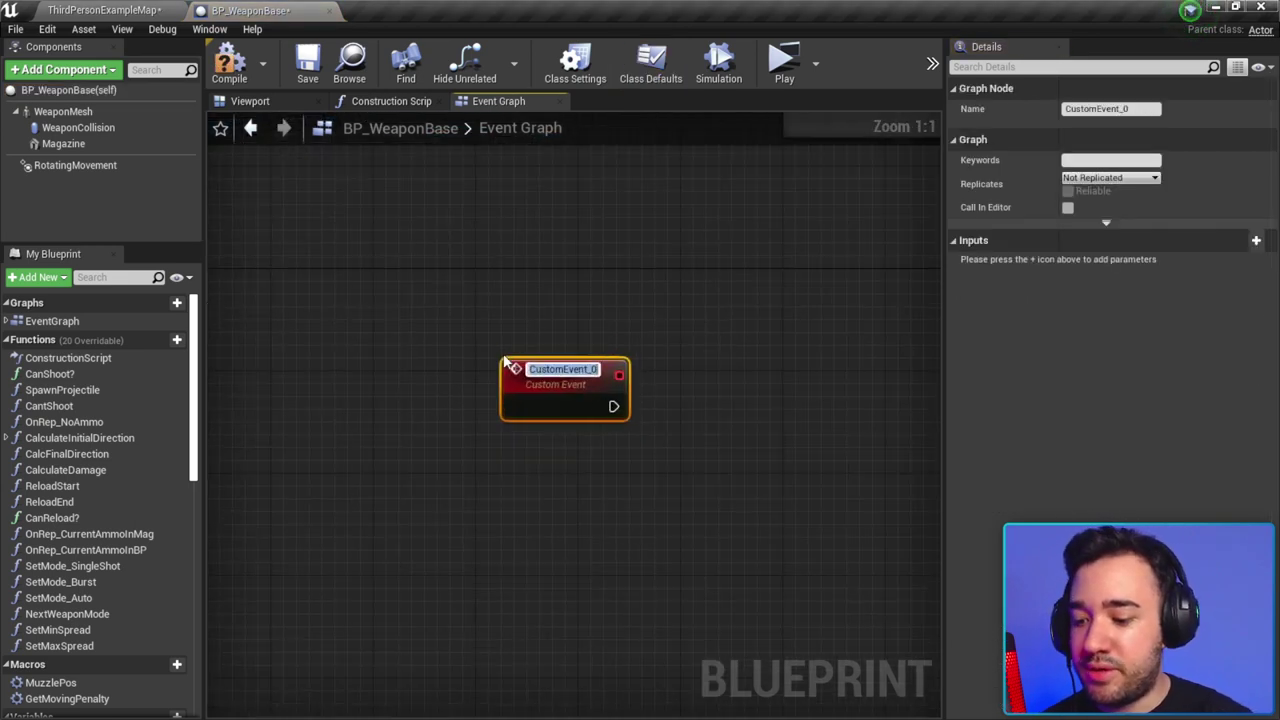
{"action": "type", "text": "DropMagazin"}
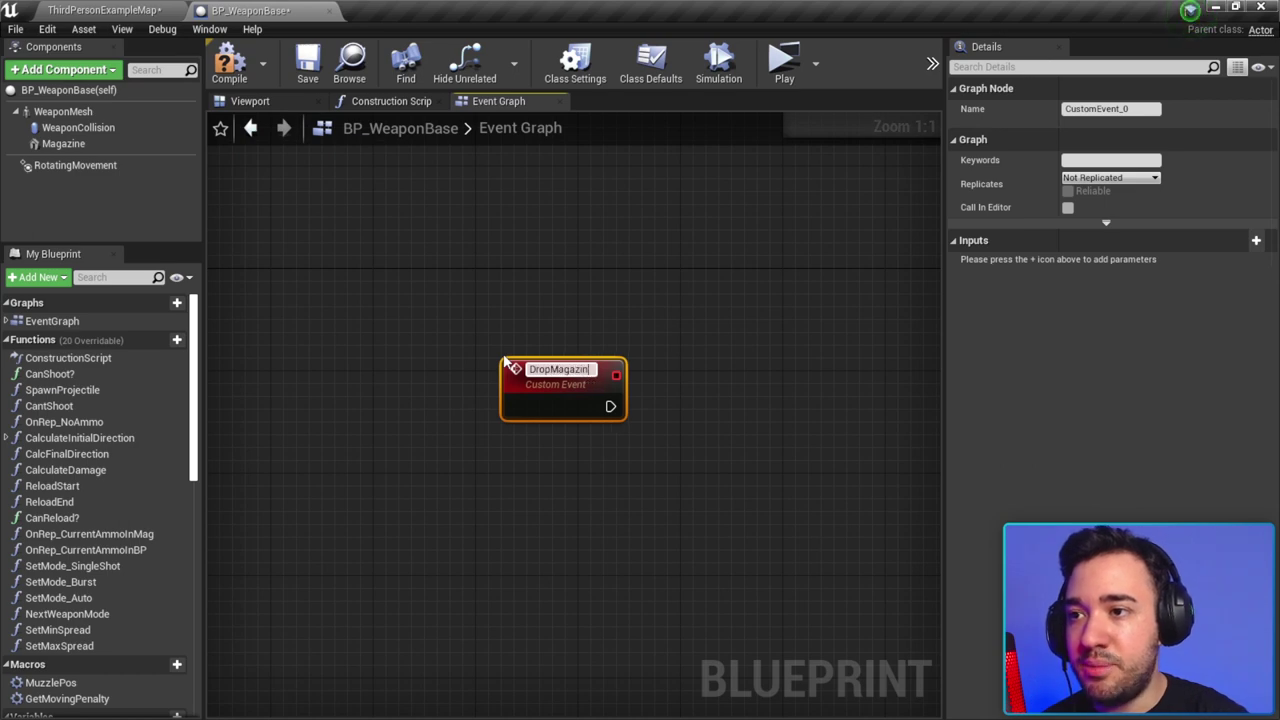
{"action": "type", "text": "e"}
{"action": "key", "text": "Return"}
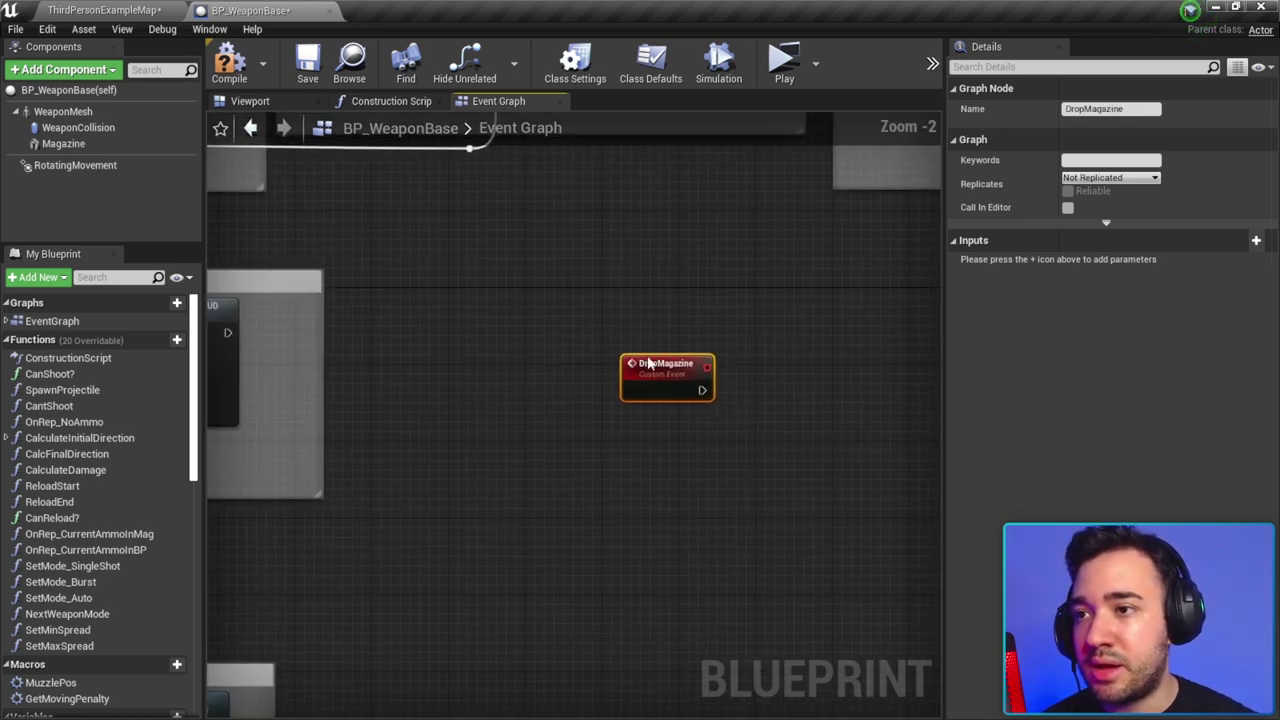
{"action": "left_click_drag", "start_coordinate": [505, 362], "coordinate": [410, 290]}
Step: Add a Magazine reference feeding an AttachComponentToComponent node that DropMagazine executes
{"action": "mouse_move", "coordinate": [63, 143]}
{"action": "left_mouse_down"}
{"action": "mouse_move", "coordinate": [470, 405]}
{"action": "mouse_move", "coordinate": [553, 387]}
{"action": "left_mouse_up"}
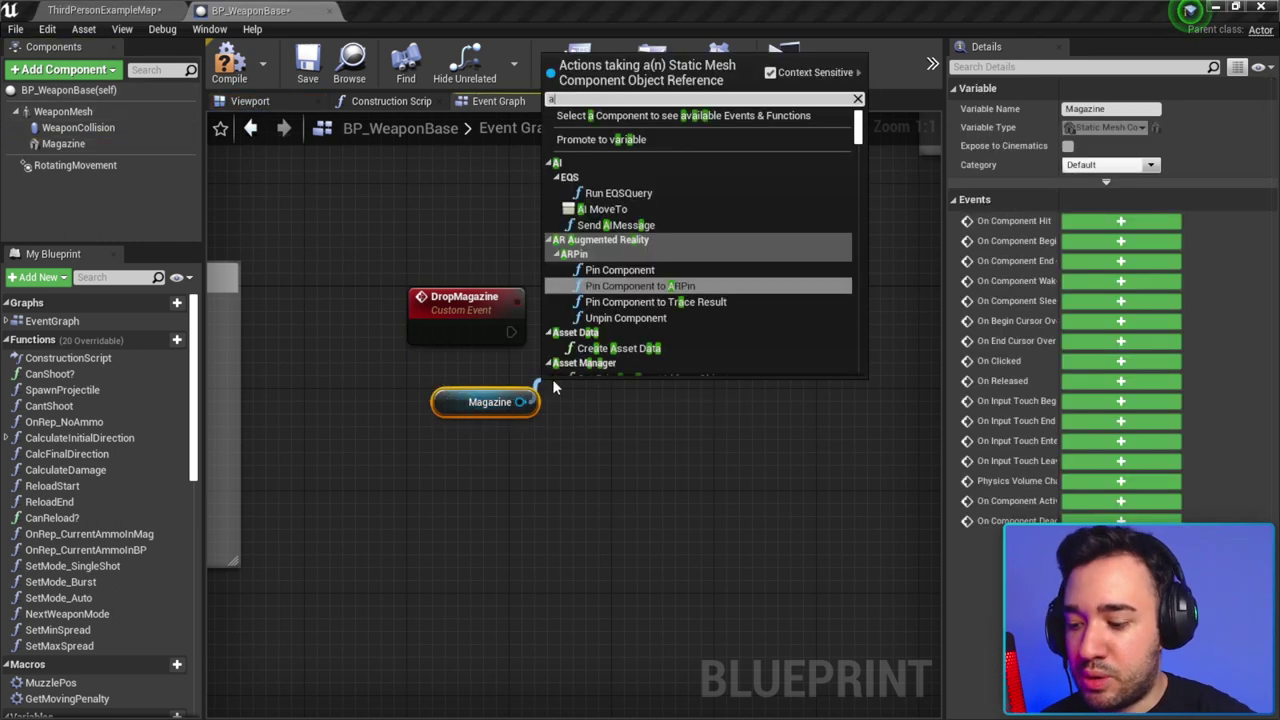
{"action": "type", "text": "attach component"}
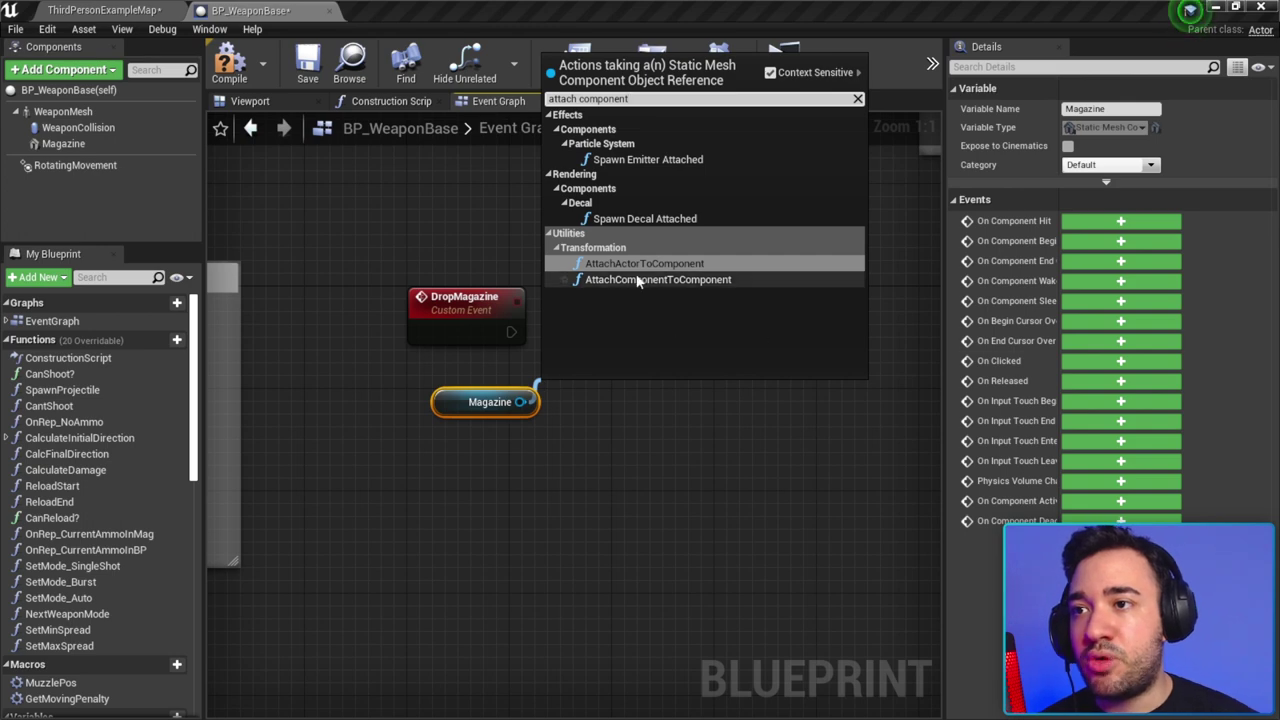
{"action": "left_click", "coordinate": [682, 282]}
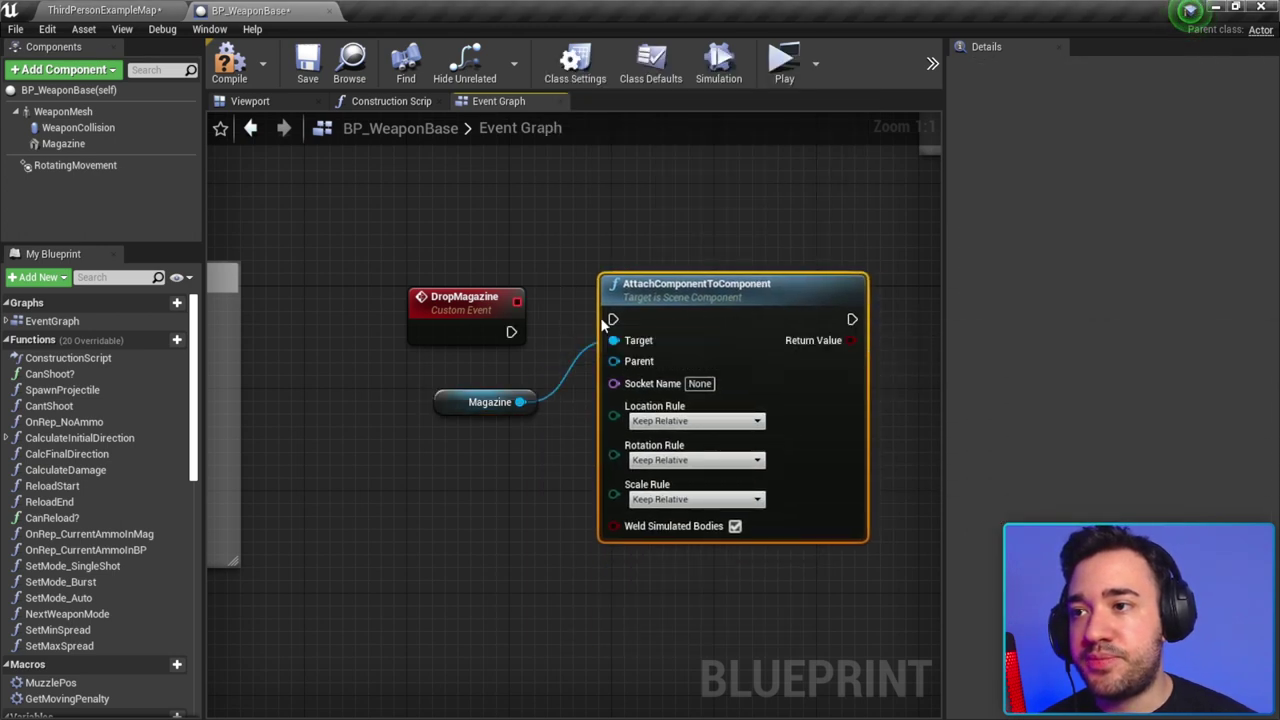
{"action": "left_click_drag", "start_coordinate": [511, 332], "coordinate": [615, 320]}
{"action": "key", "text": "q"}
{"action": "right_click_drag", "start_coordinate": [640, 320], "coordinate": [581, 320]}
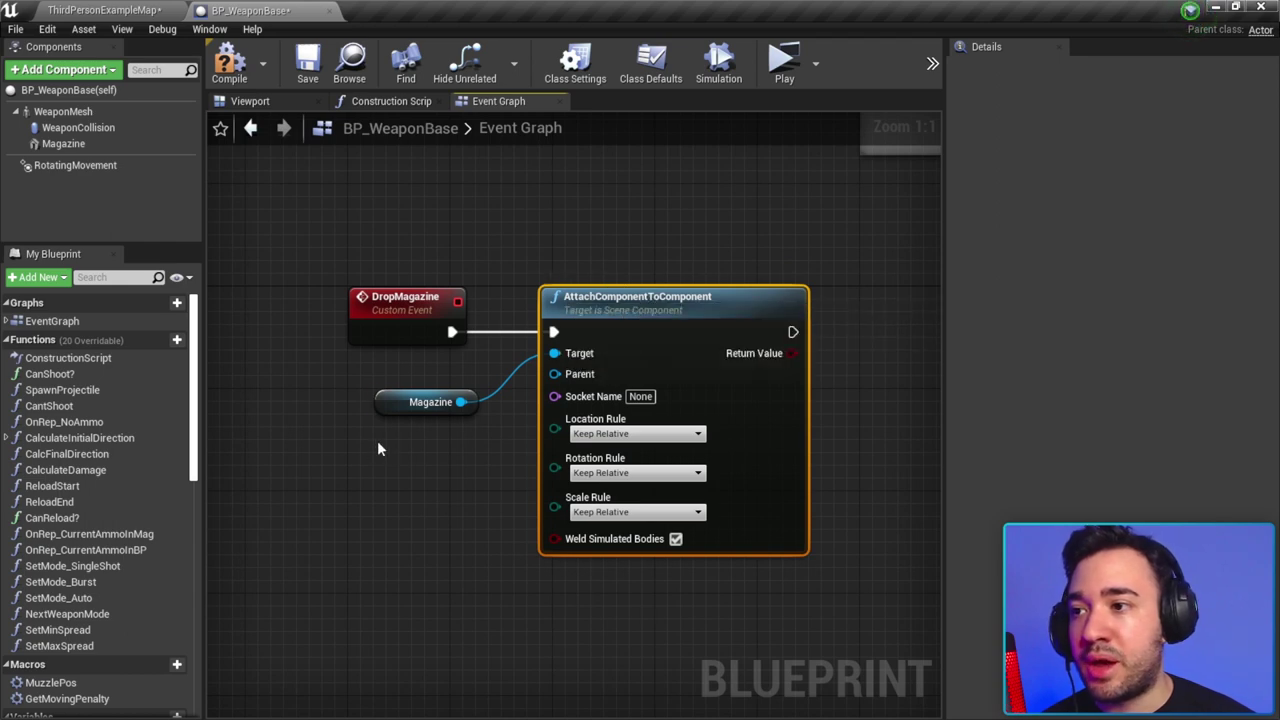
{"action": "left_click", "coordinate": [405, 401]}
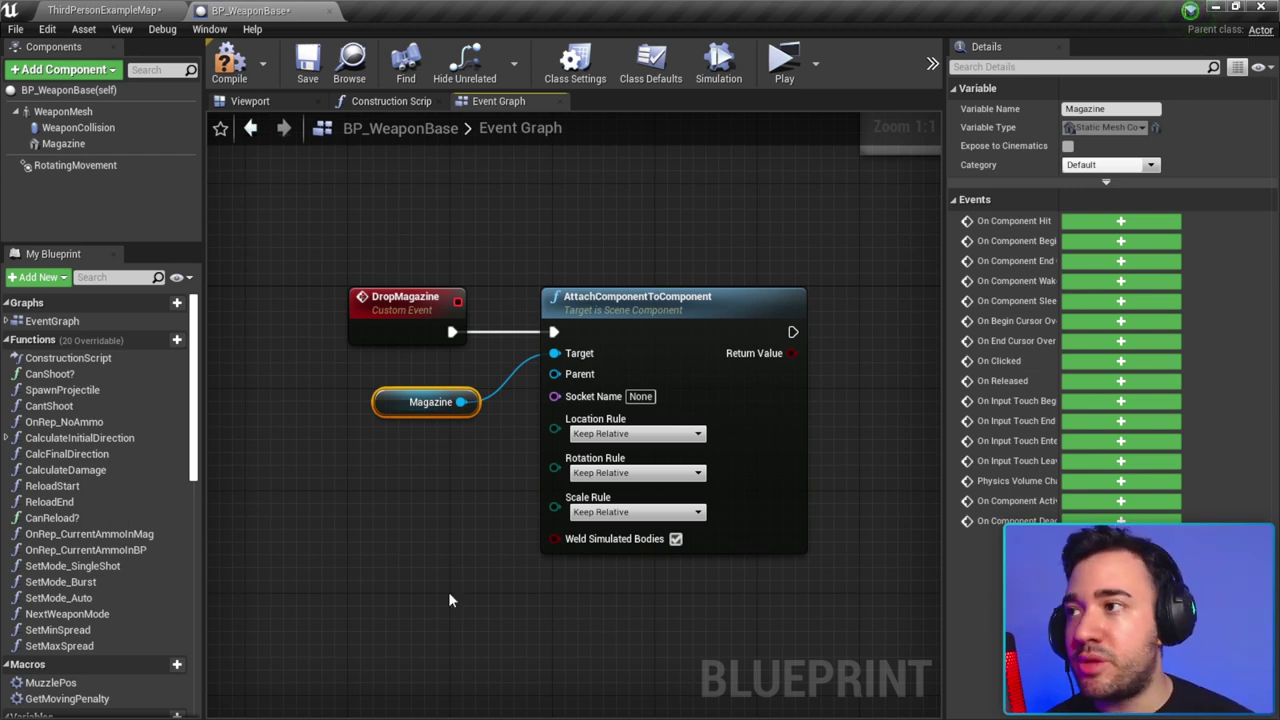
Step: Add an Owner Character getter and reposition the DropMagazine, Magazine and attach nodes
{"action": "right_click_drag", "start_coordinate": [448, 600], "coordinate": [467, 562]}
{"action": "scroll", "coordinate": [74, 483], "scroll_direction": "down", "scroll_amount": 6}
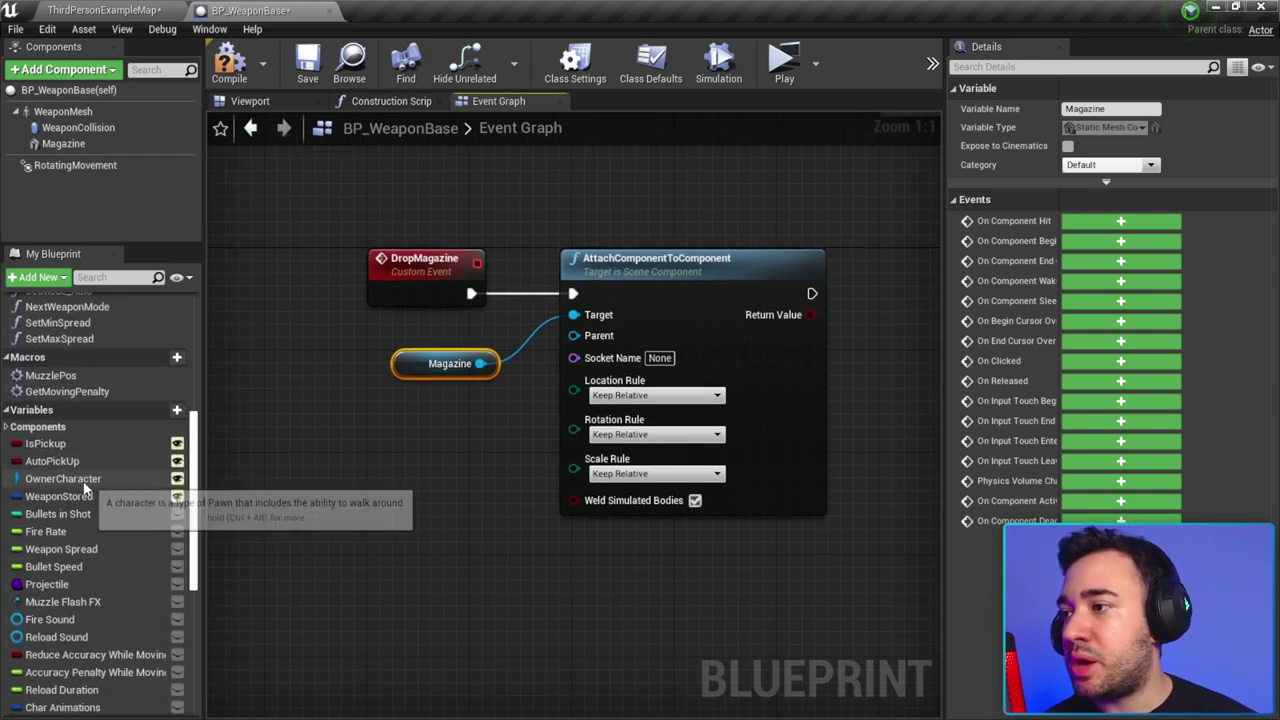
{"action": "left_click_drag", "start_coordinate": [86, 486], "coordinate": [301, 456]}
{"action": "left_click", "coordinate": [345, 474]}
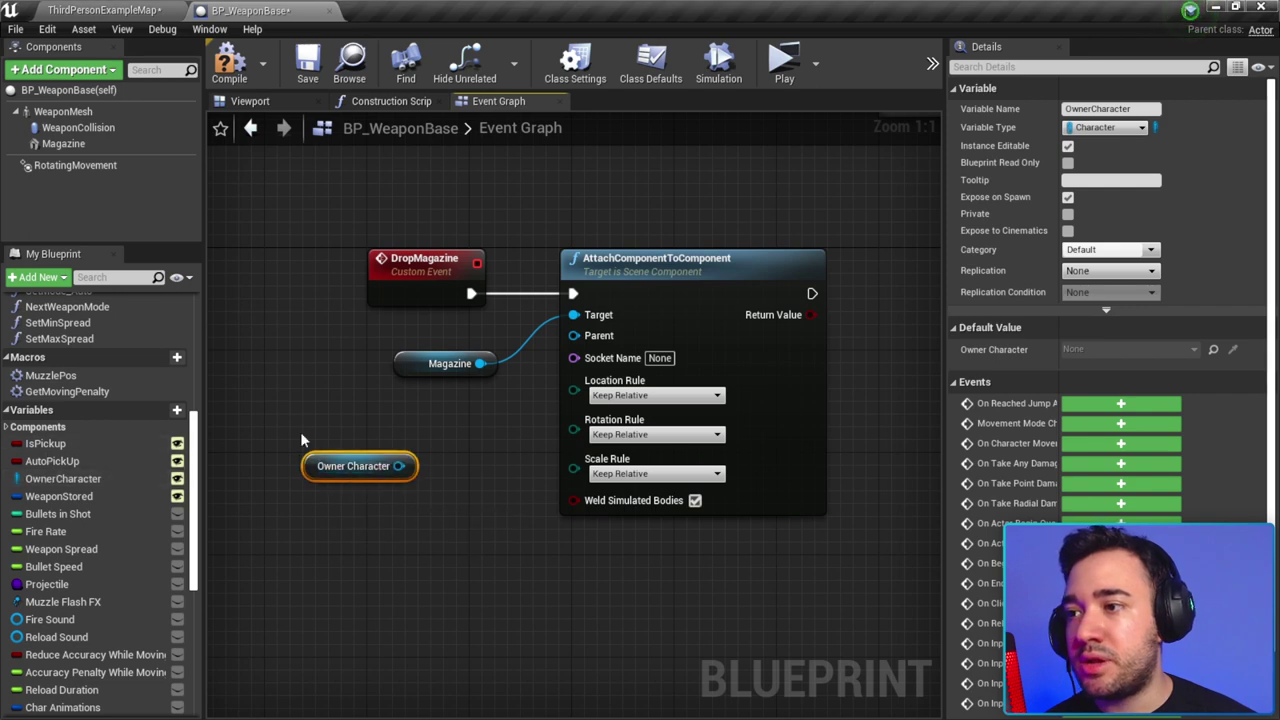
{"action": "mouse_move", "coordinate": [431, 510]}
{"action": "right_mouse_down"}
{"action": "mouse_move", "coordinate": [537, 451]}
{"action": "mouse_move", "coordinate": [344, 237]}
{"action": "right_mouse_up"}
{"action": "left_click_drag", "start_coordinate": [344, 237], "coordinate": [600, 420]}
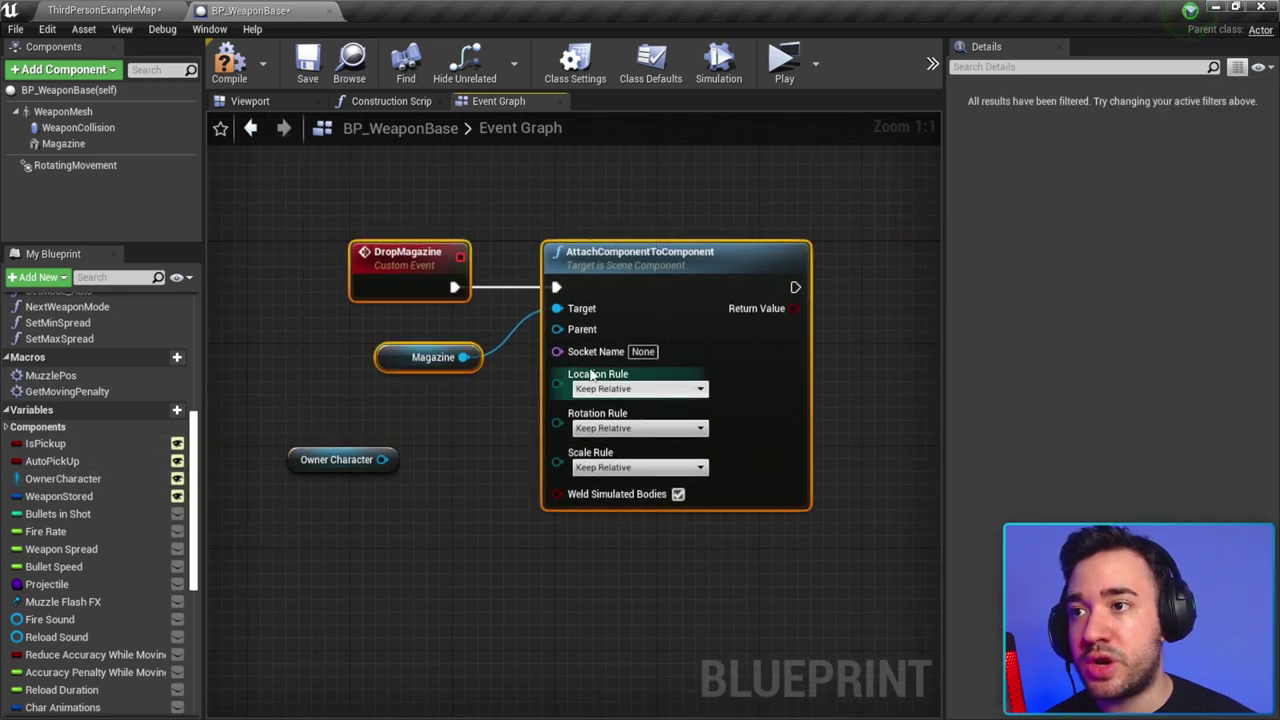
{"action": "right_click_drag", "start_coordinate": [357, 460], "coordinate": [537, 400]}
Step: Add Get Mesh from Owner Character and connect its Mesh to the attach node's Parent input
{"action": "mouse_move", "coordinate": [537, 400]}
{"action": "left_mouse_down"}
{"action": "mouse_move", "coordinate": [512, 406]}
{"action": "mouse_move", "coordinate": [580, 410]}
{"action": "left_mouse_up"}
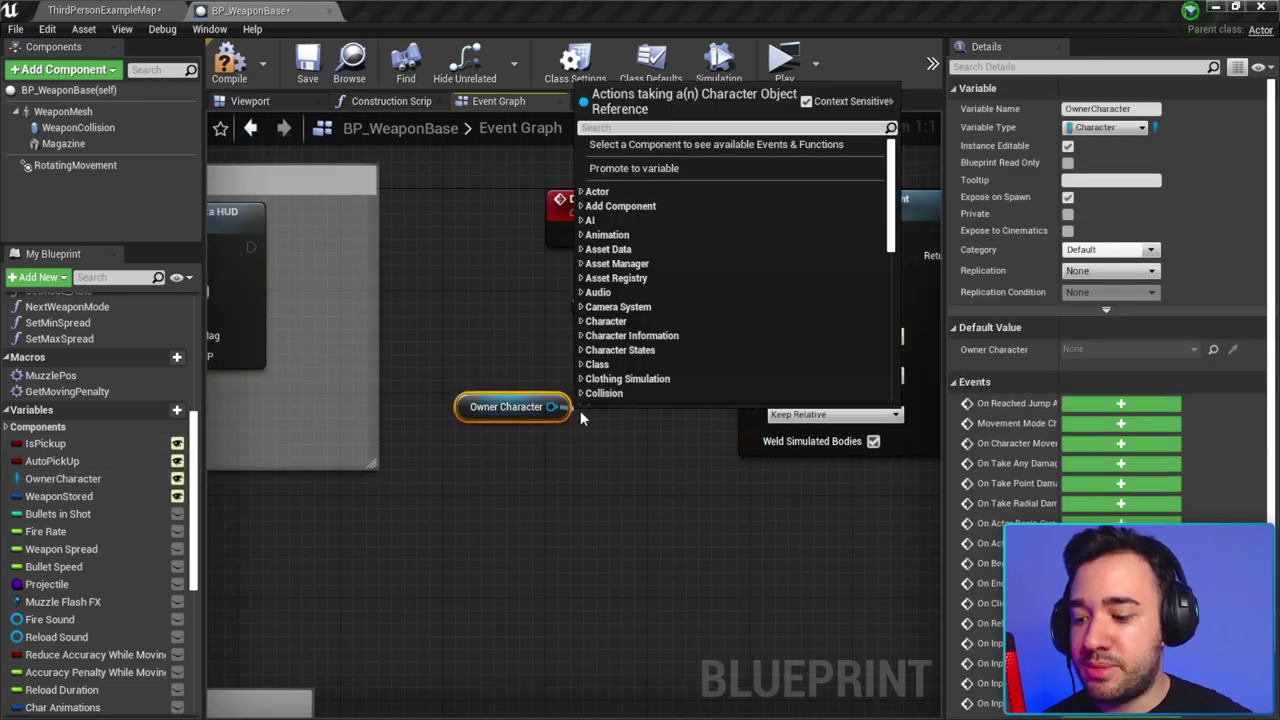
{"action": "type", "text": "get mesh"}
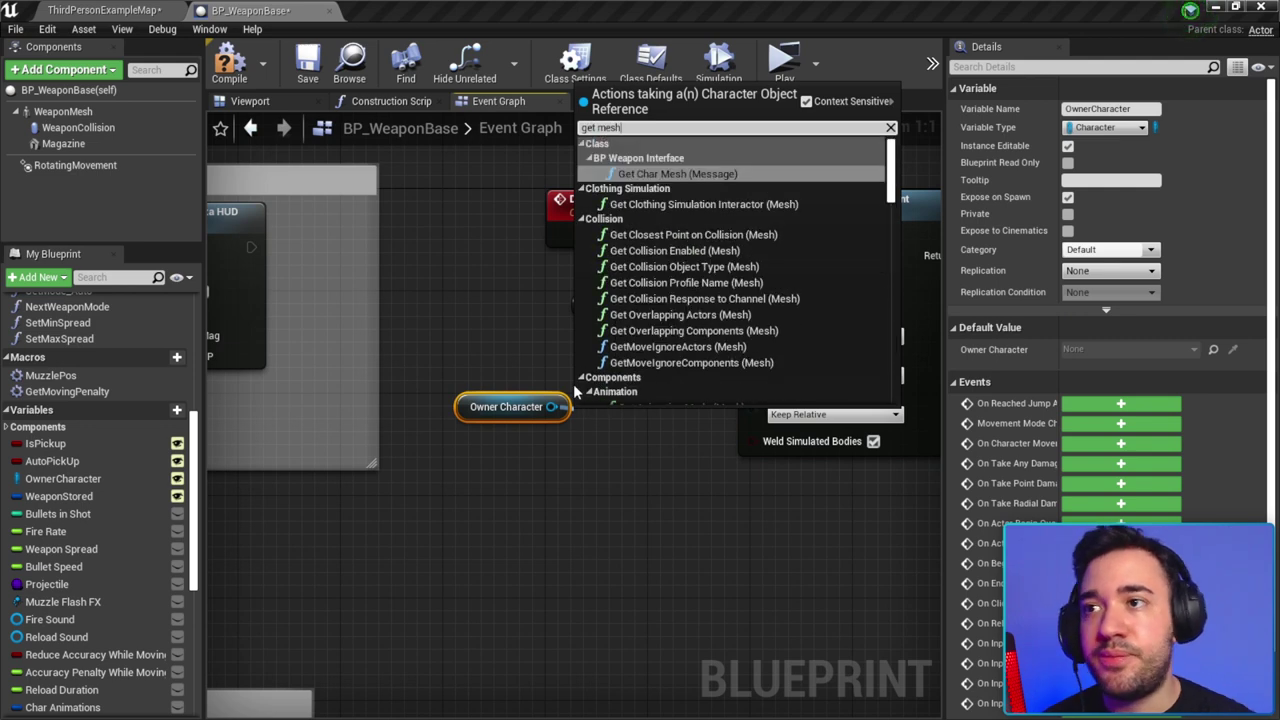
{"action": "left_click_drag", "start_coordinate": [901, 184], "coordinate": [900, 370]}
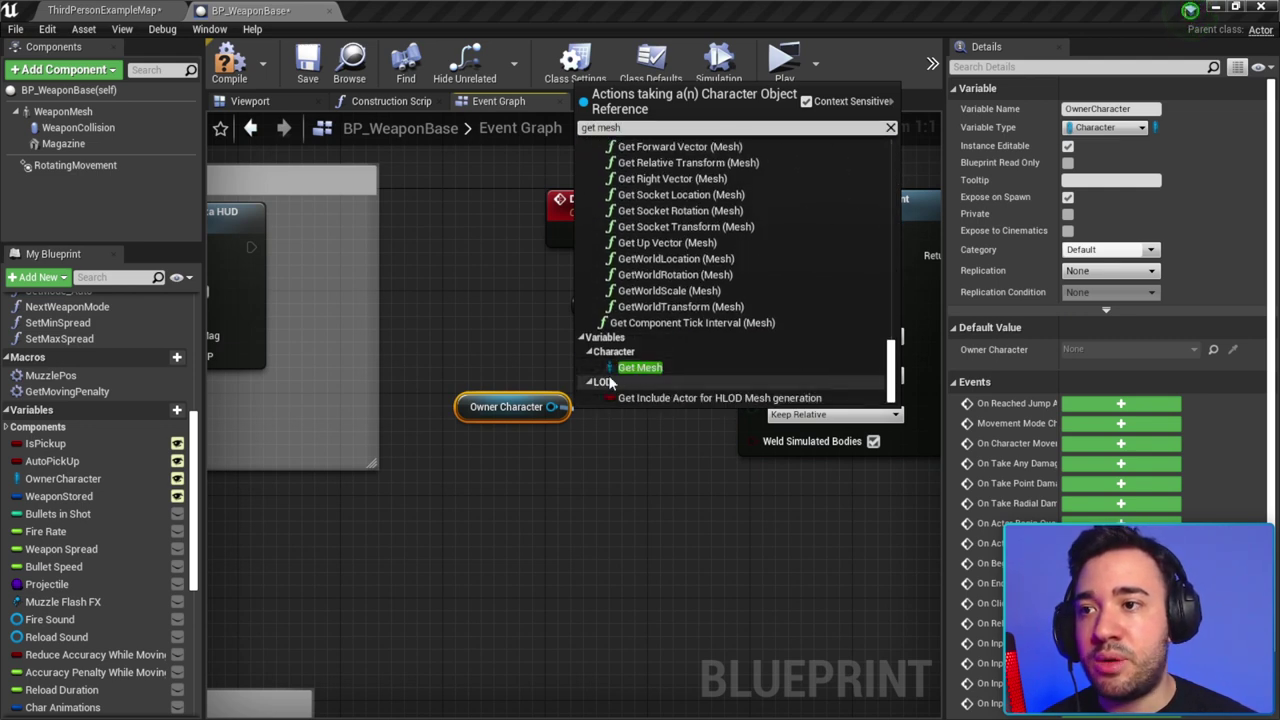
{"action": "left_click", "coordinate": [640, 368]}
{"action": "mouse_move", "coordinate": [491, 371]}
{"action": "left_mouse_down"}
{"action": "mouse_move", "coordinate": [616, 430]}
{"action": "mouse_move", "coordinate": [626, 380]}
{"action": "left_mouse_up"}
{"action": "left_click", "coordinate": [480, 386]}
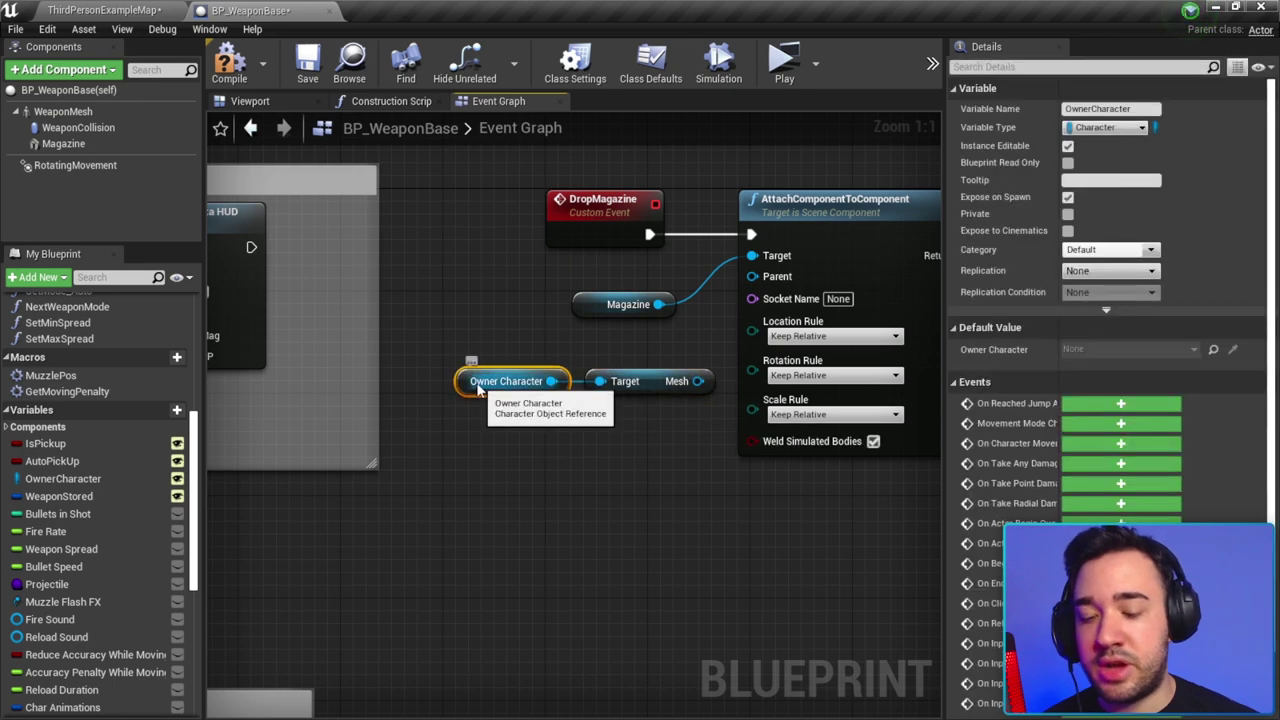
{"action": "left_click_drag", "start_coordinate": [440, 364], "coordinate": [638, 415]}
{"action": "right_click_drag", "start_coordinate": [638, 415], "coordinate": [509, 439]}
{"action": "left_click", "coordinate": [700, 262]}
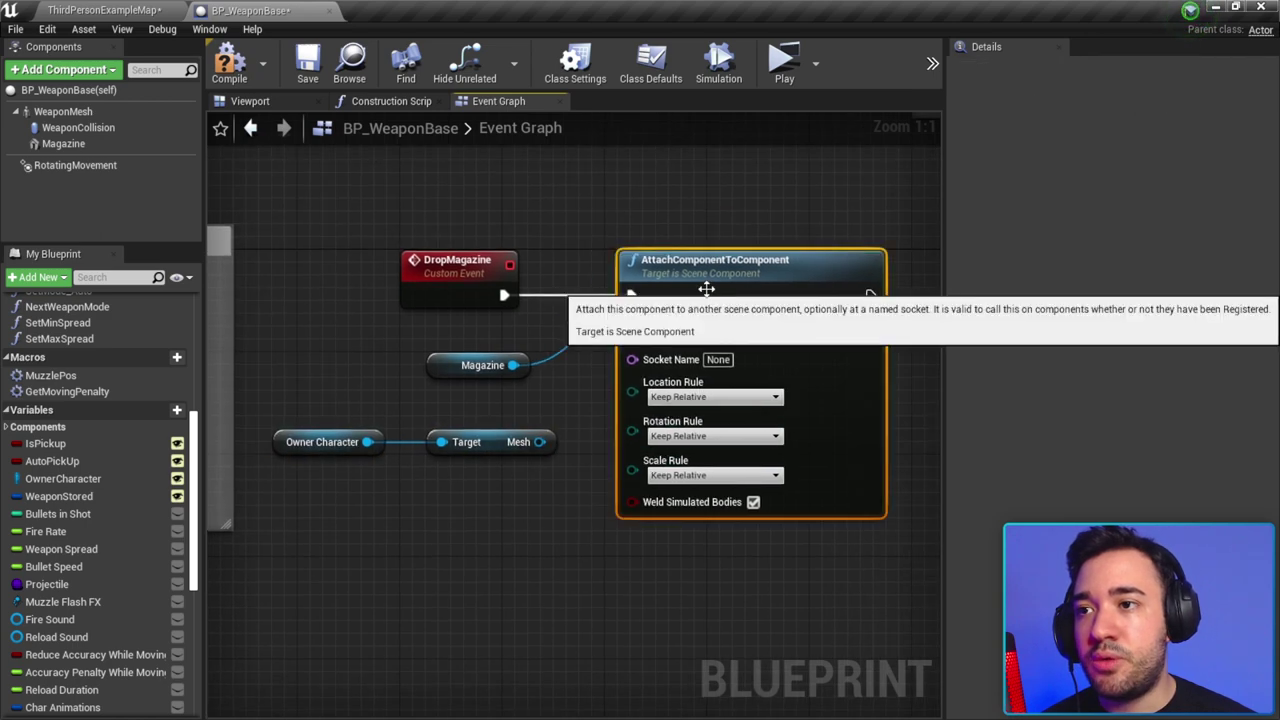
{"action": "left_click_drag", "start_coordinate": [645, 343], "coordinate": [640, 338]}
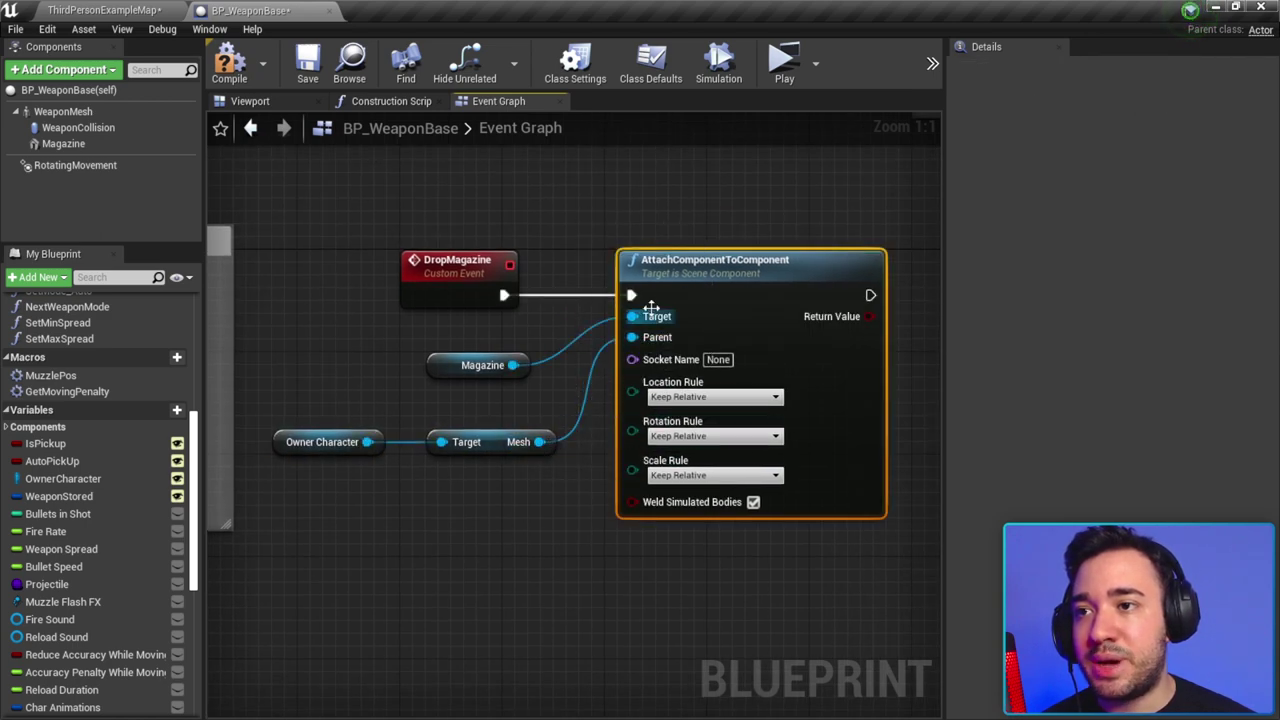
{"action": "right_click_drag", "start_coordinate": [650, 305], "coordinate": [569, 297]}
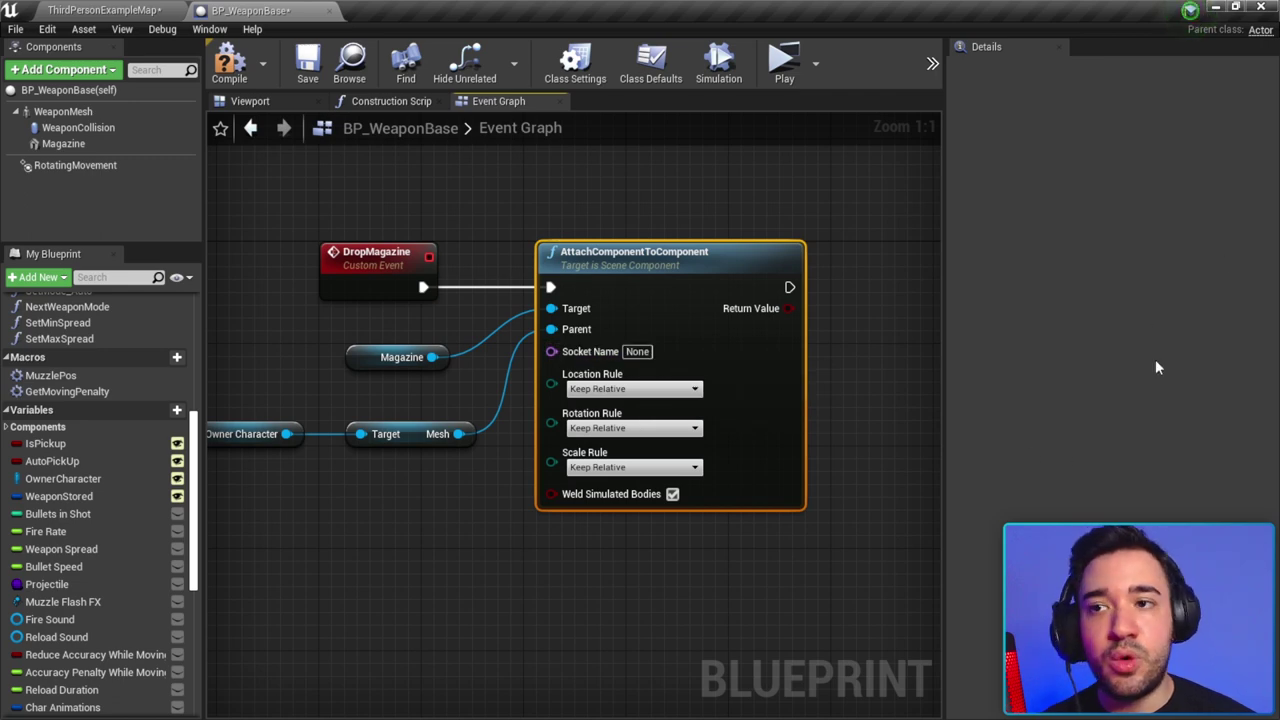
Step: Open ALS_Mannequin_Skeleton from AdvancedLocomotionV4 > CharacterAssets > MannequinSkeleton
{"action": "left_click", "coordinate": [104, 10]}
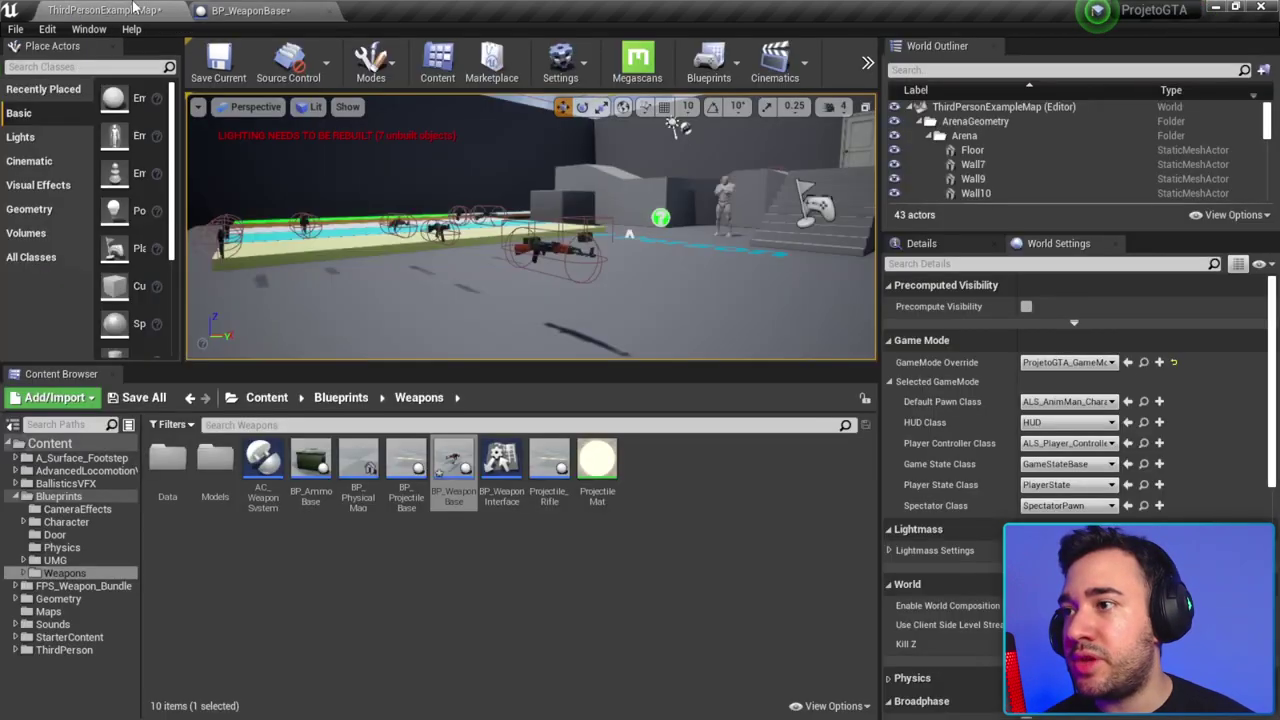
{"action": "left_click", "coordinate": [58, 497]}
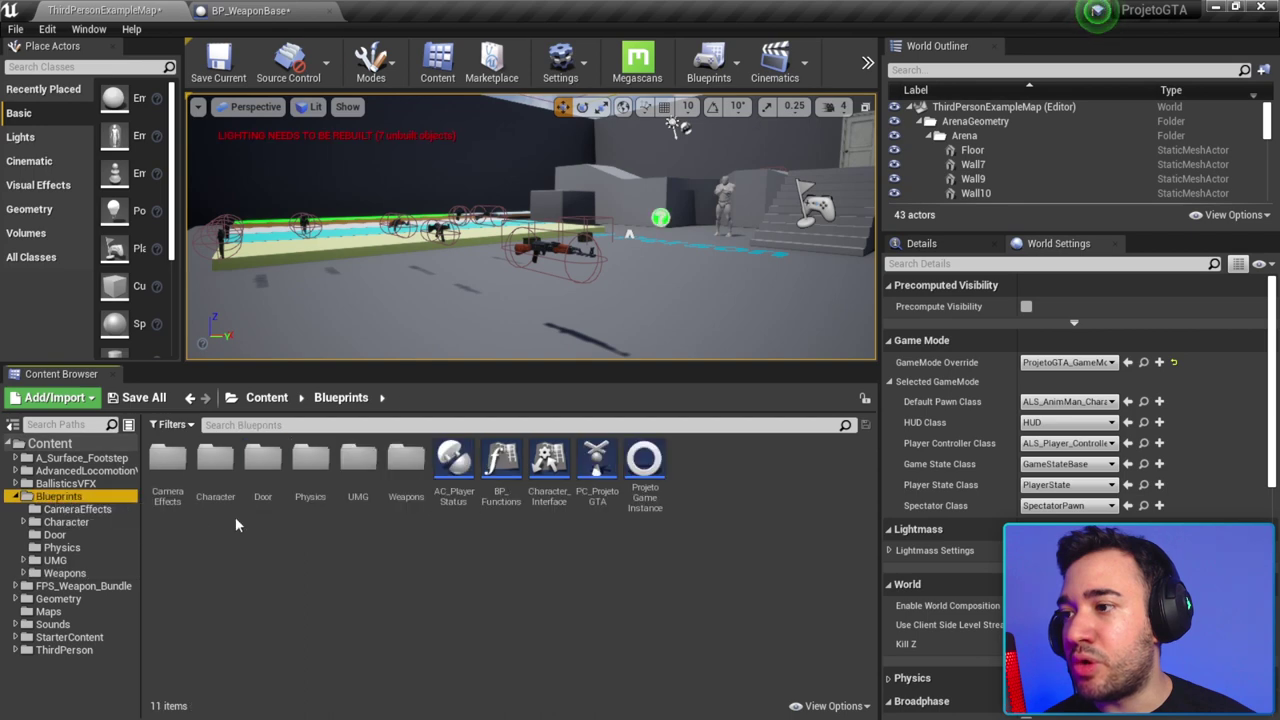
{"action": "left_click", "coordinate": [80, 470]}
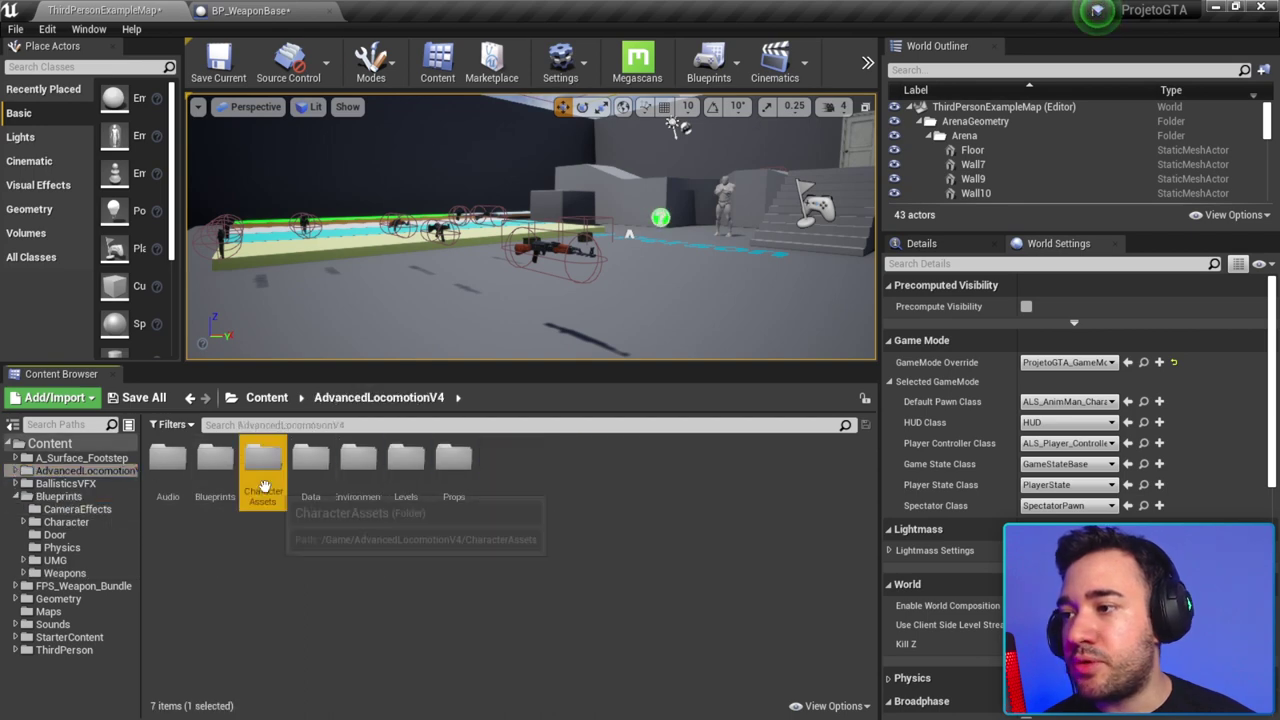
{"action": "double_click", "coordinate": [263, 460]}
{"action": "double_click", "coordinate": [167, 458]}
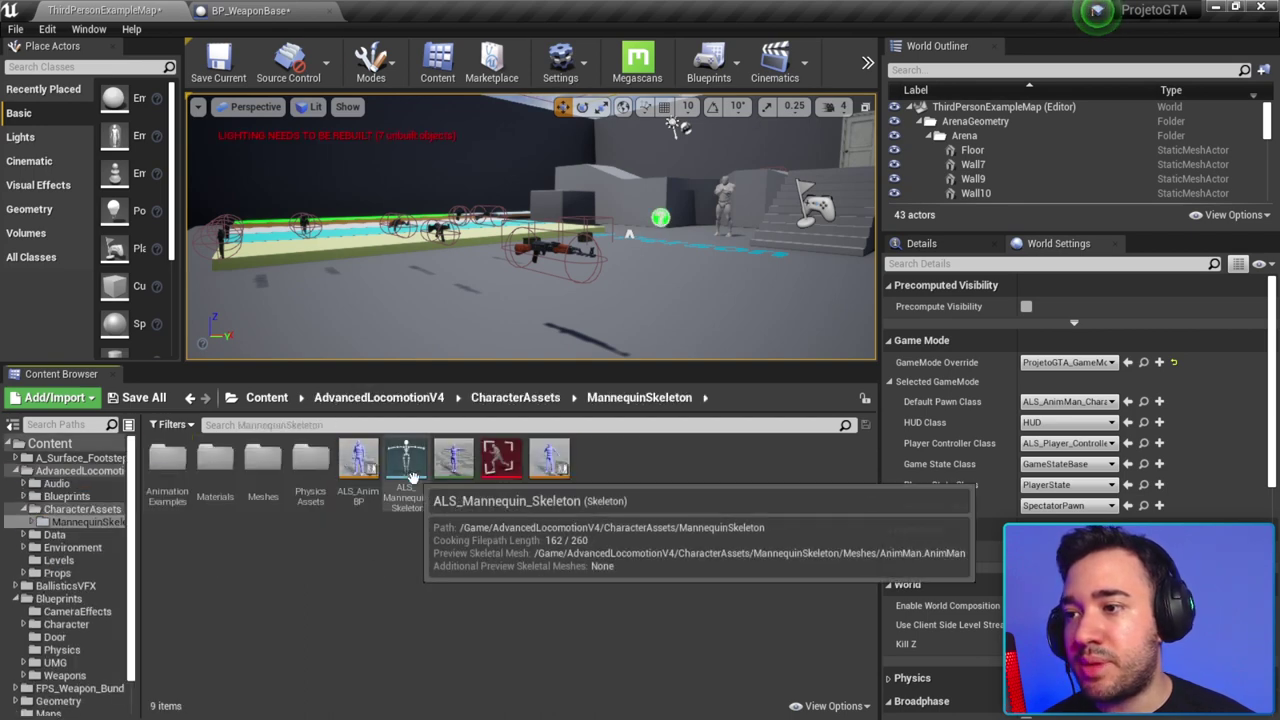
{"action": "double_click", "coordinate": [406, 465]}
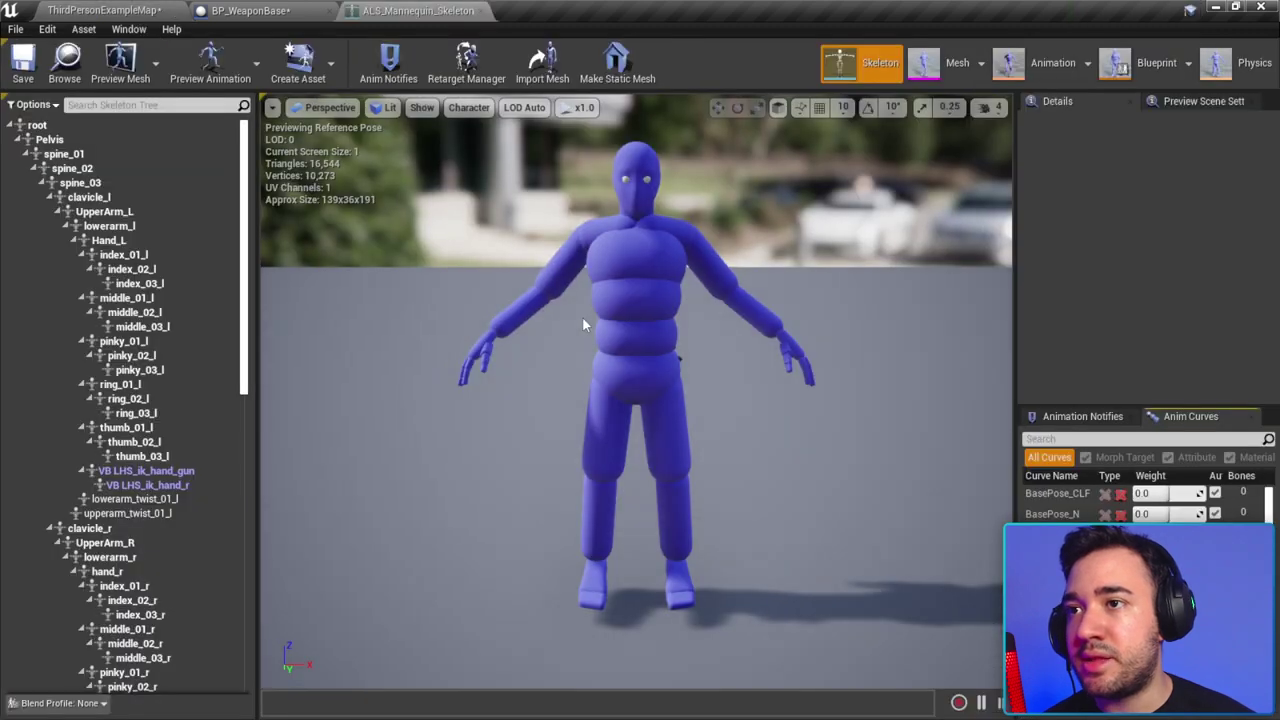
Step: Add a socket on the Hand_L bone, rename it MagSocket, and bring up its preview-asset options
{"action": "left_click_drag", "start_coordinate": [582, 316], "coordinate": [582, 330]}
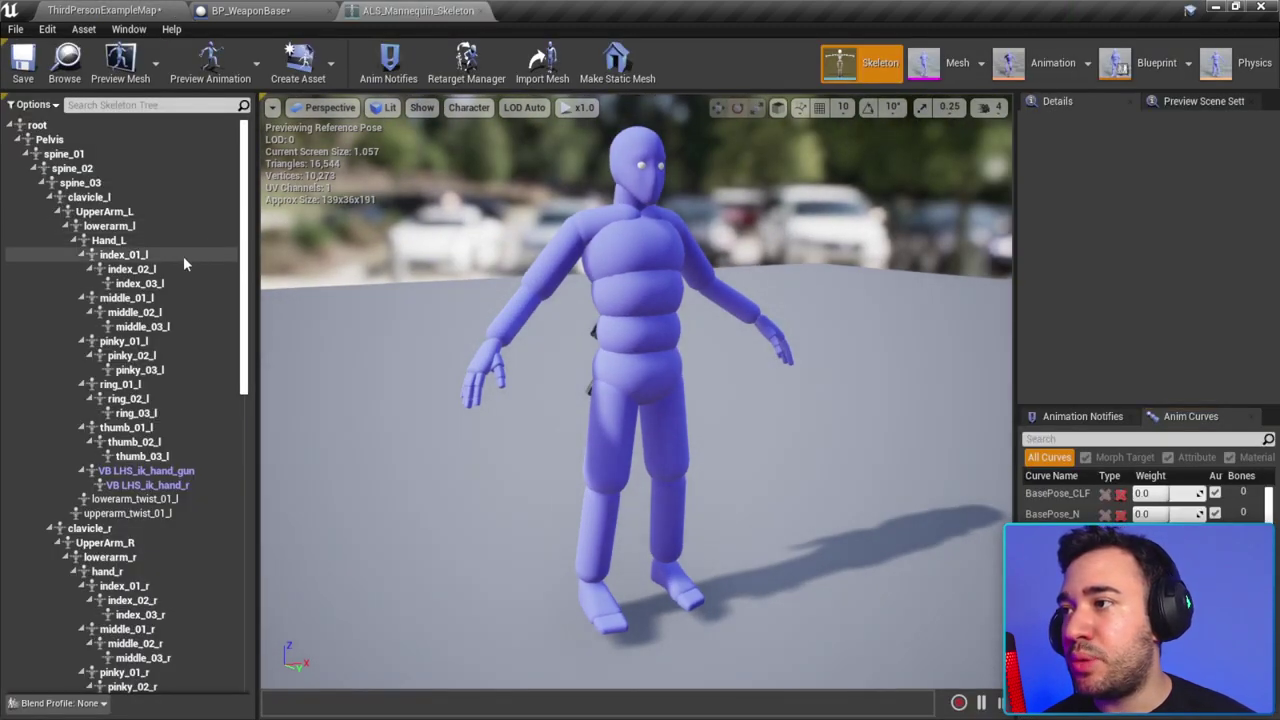
{"action": "left_click", "coordinate": [115, 241]}
{"action": "right_click", "coordinate": [118, 243]}
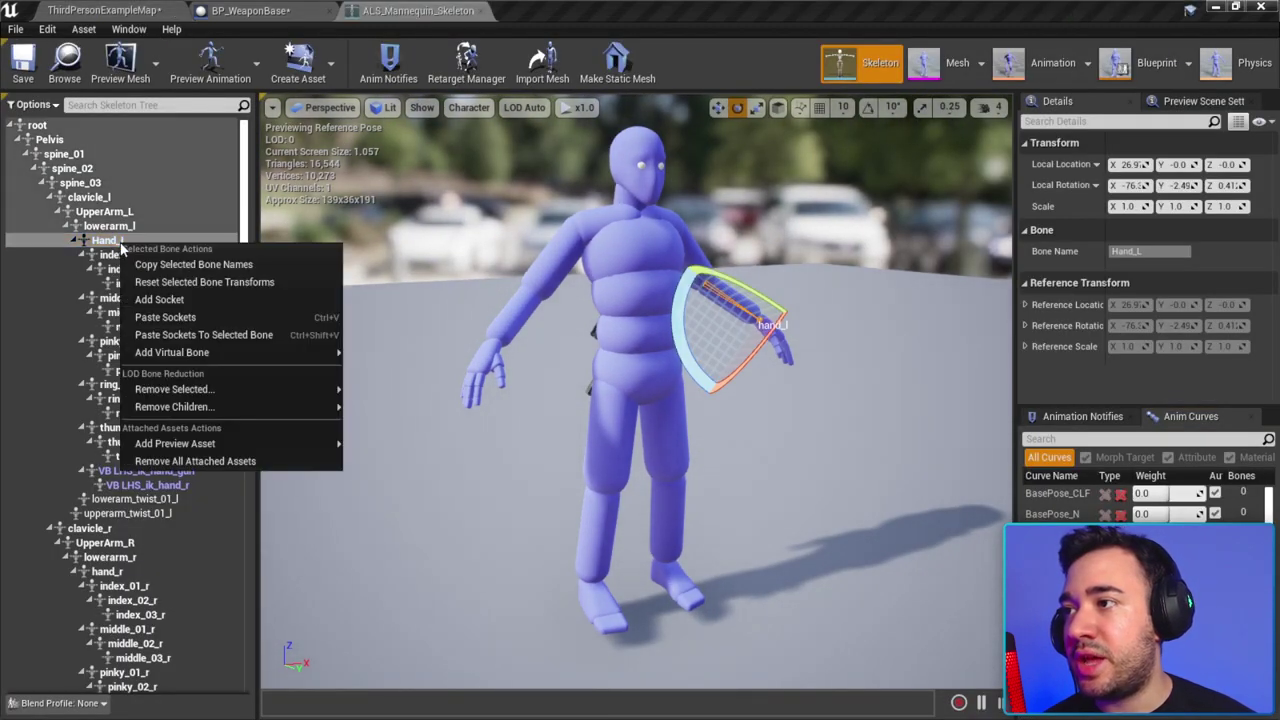
{"action": "left_click", "coordinate": [159, 299]}
{"action": "scroll", "coordinate": [155, 395], "scroll_direction": "down", "scroll_amount": 3}
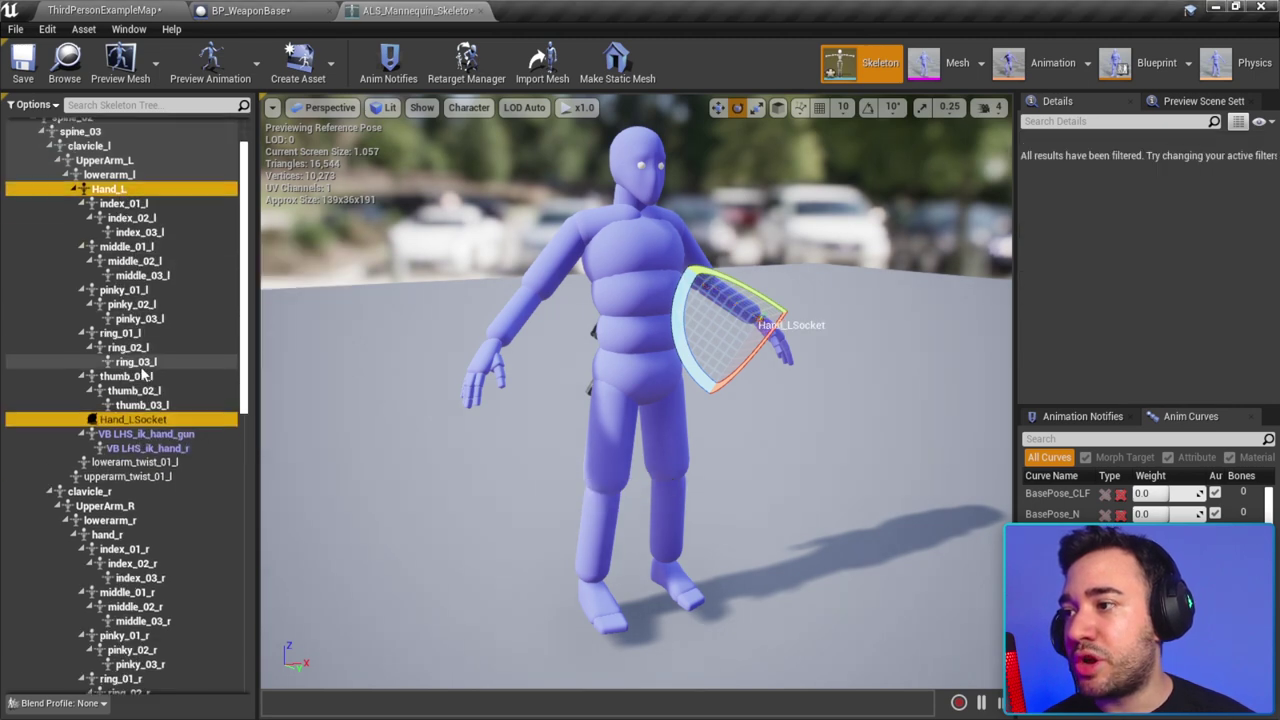
{"action": "left_click", "coordinate": [153, 396]}
{"action": "double_click", "coordinate": [140, 394]}
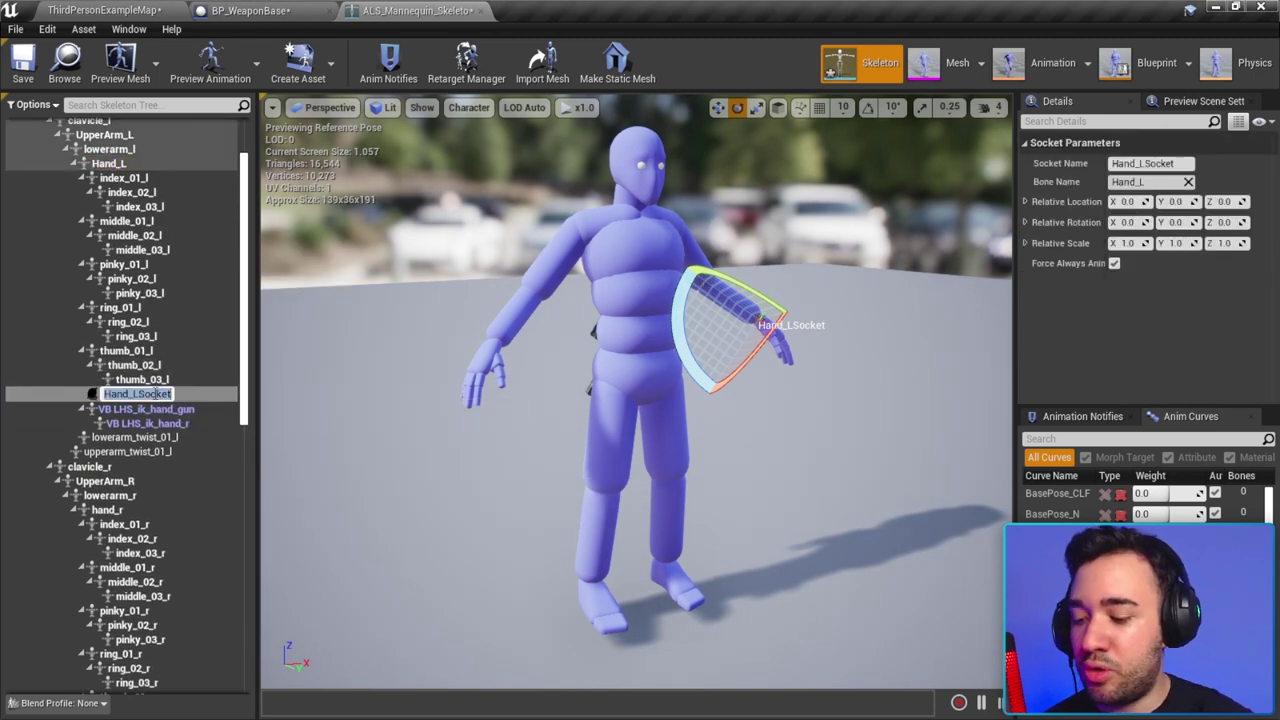
{"action": "type", "text": "MagSocket"}
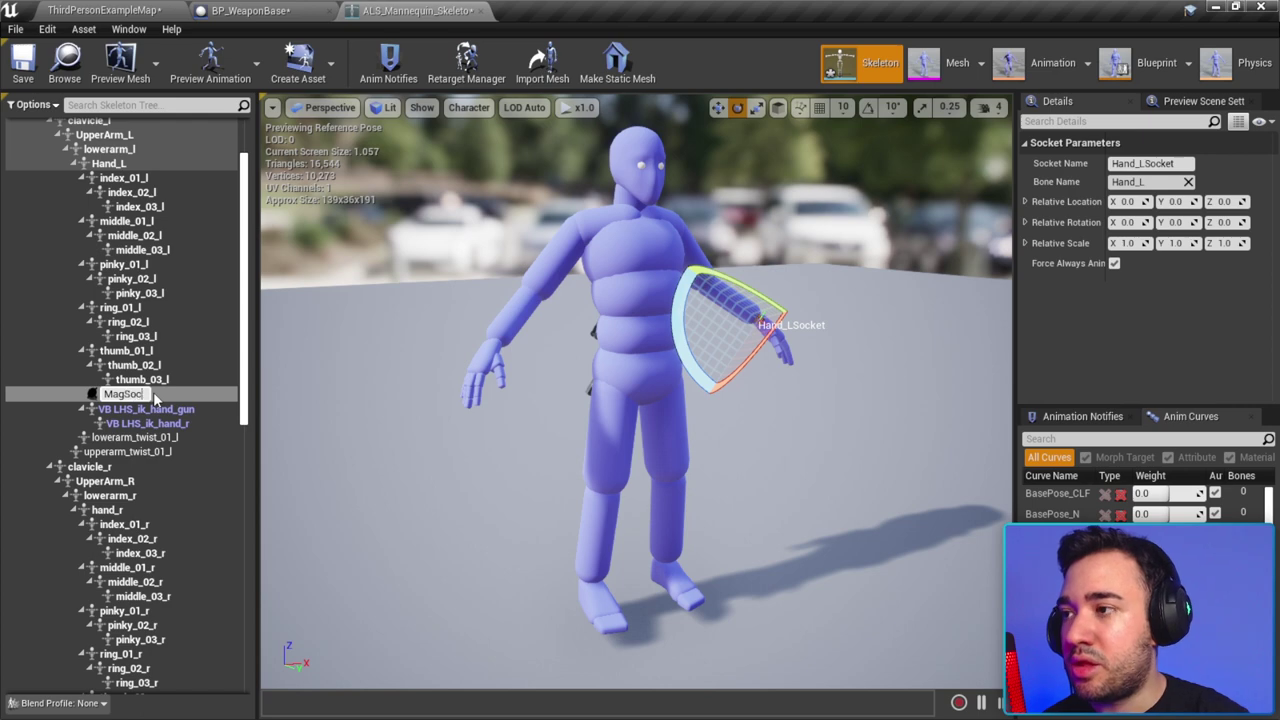
{"action": "key", "text": "Return"}
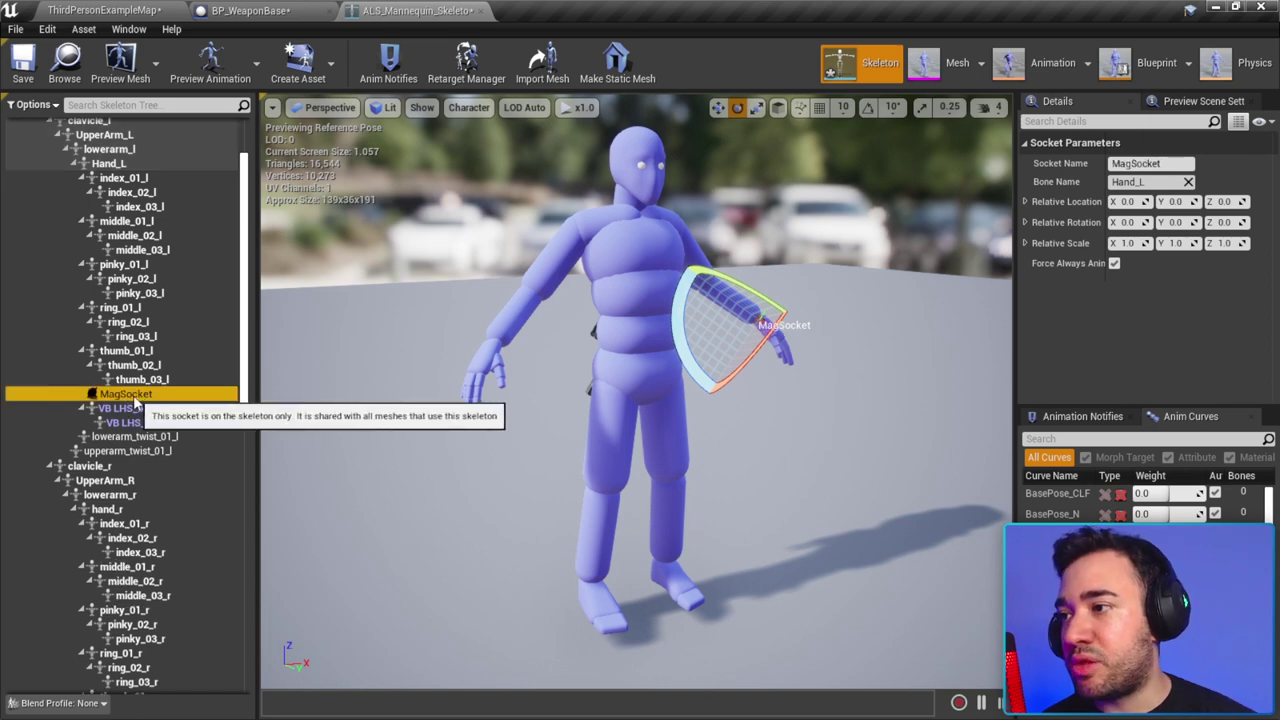
{"action": "right_click", "coordinate": [137, 398]}
{"action": "mouse_move", "coordinate": [210, 581]}
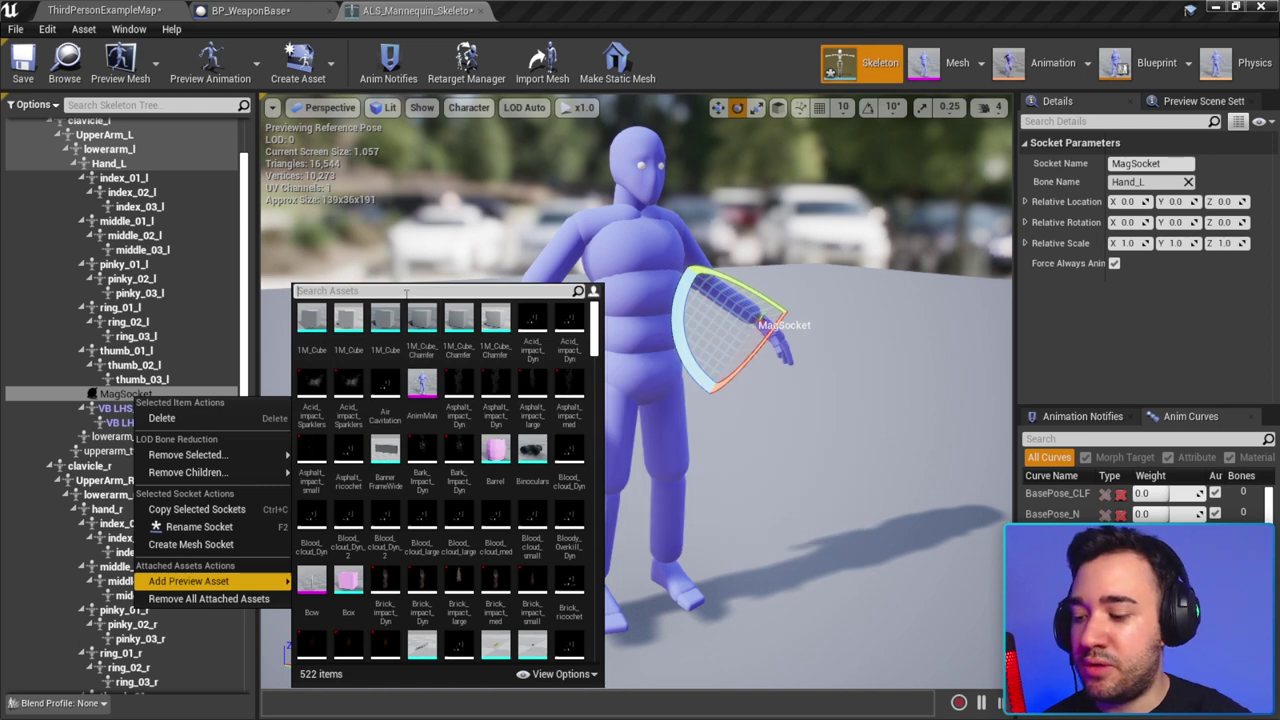
Step: Preview SM_AK47Mag on MagSocket and roughly move and rotate it toward the left hand
{"action": "type", "text": "mag"}
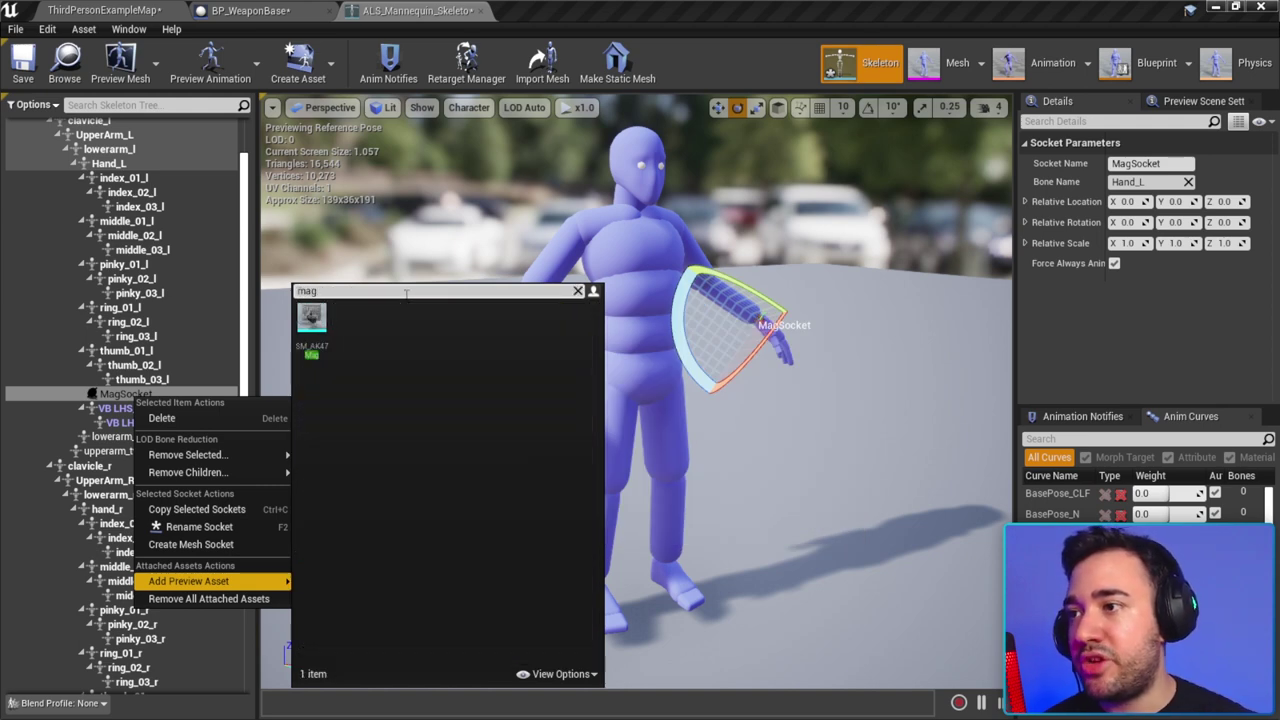
{"action": "left_click", "coordinate": [312, 318]}
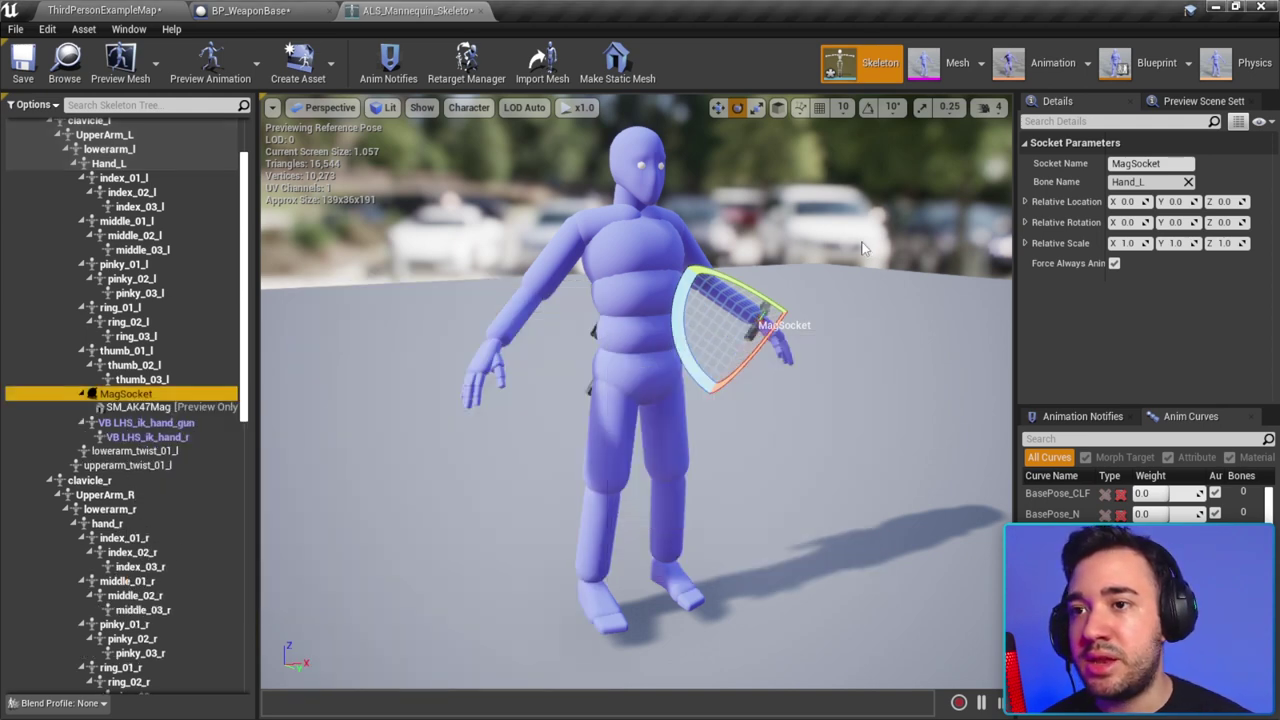
{"action": "key", "text": "f"}
{"action": "mouse_move", "coordinate": [908, 259]}
{"action": "left_mouse_down", "text": "alt"}
{"action": "mouse_move", "coordinate": [760, 262]}
{"action": "mouse_move", "coordinate": [868, 384]}
{"action": "left_mouse_up", "text": "alt"}
{"action": "key", "text": "w"}
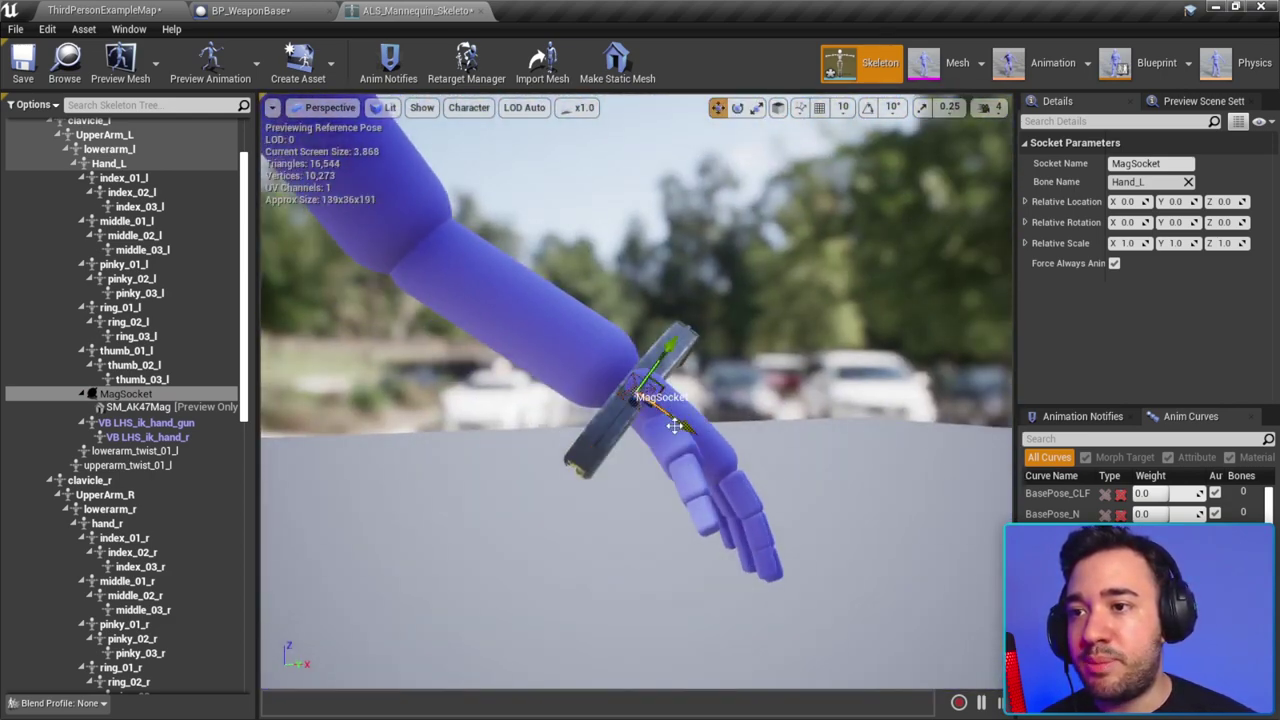
{"action": "left_click_drag", "start_coordinate": [675, 425], "coordinate": [728, 457]}
{"action": "key", "text": "e"}
{"action": "scroll", "coordinate": [700, 443], "scroll_direction": "up", "scroll_amount": 5}
{"action": "scroll", "coordinate": [715, 465], "scroll_direction": "down", "scroll_amount": 5}
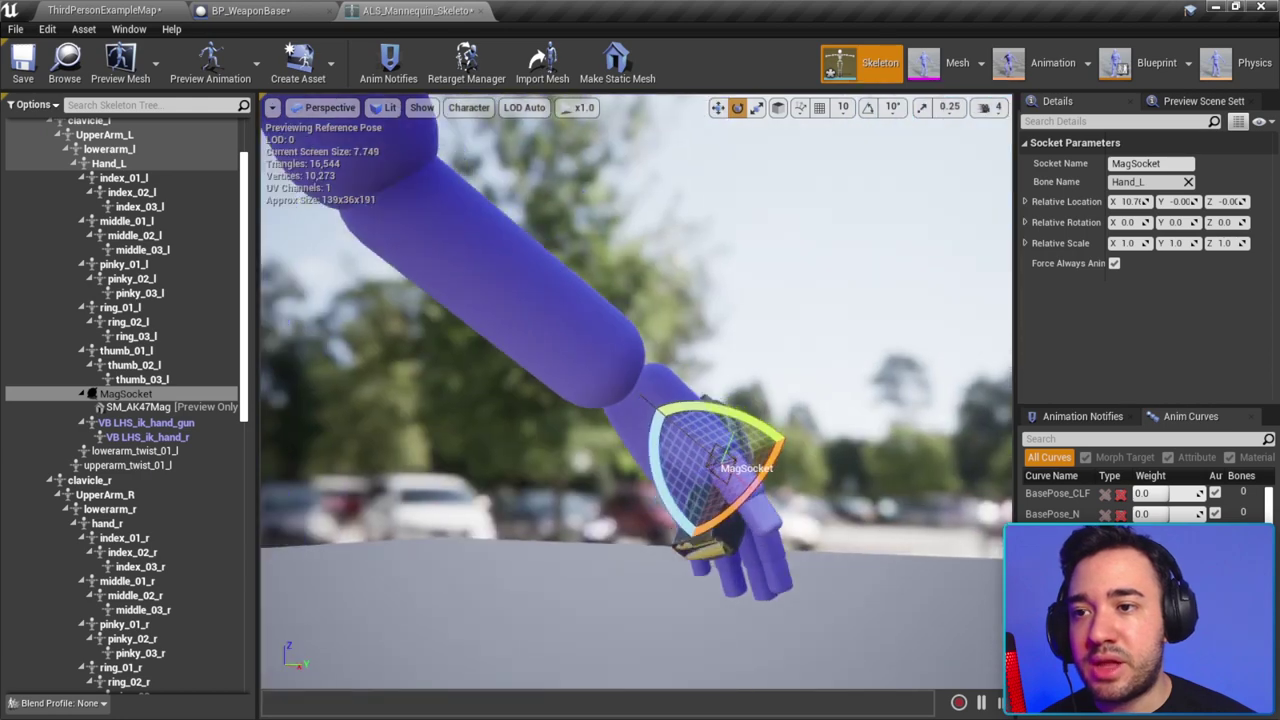
{"action": "scroll", "coordinate": [680, 440], "scroll_direction": "up", "scroll_amount": 2}
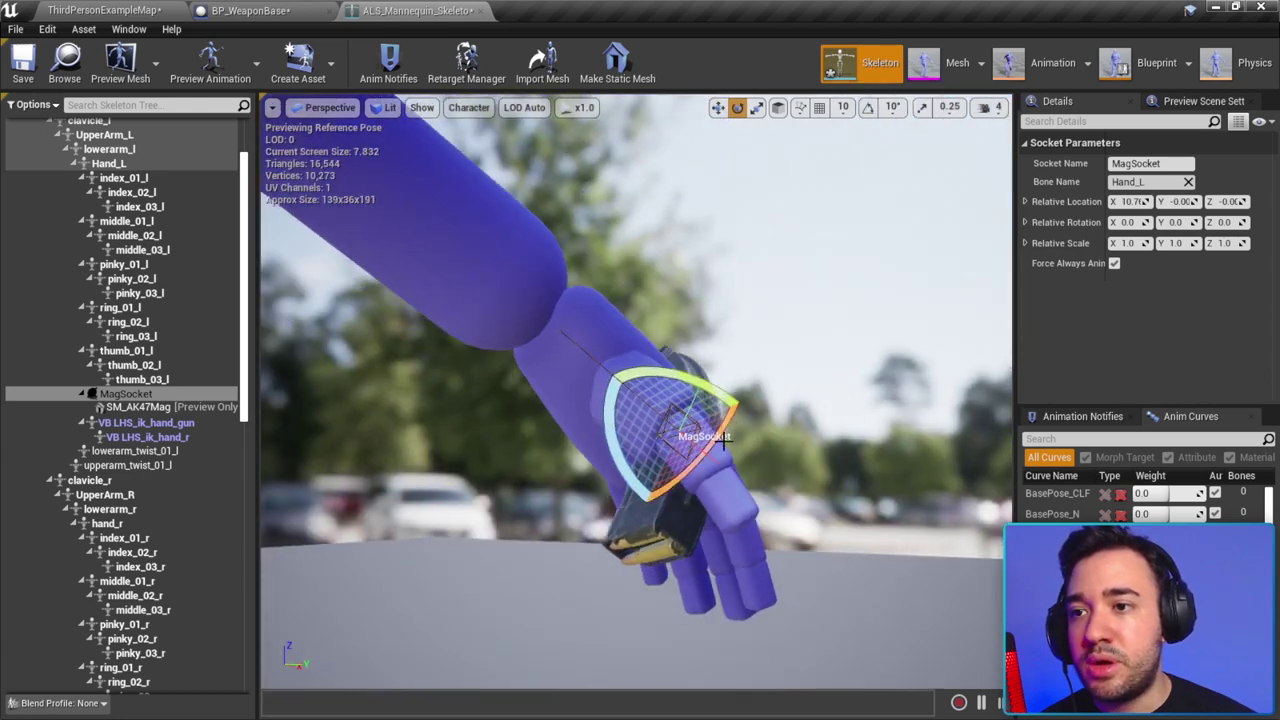
{"action": "scroll", "coordinate": [725, 443], "scroll_direction": "up", "scroll_amount": 3}
{"action": "scroll", "coordinate": [709, 441], "scroll_direction": "down", "scroll_amount": 4}
{"action": "mouse_move", "coordinate": [659, 449]}
{"action": "left_mouse_down"}
{"action": "mouse_move", "coordinate": [610, 459]}
{"action": "mouse_move", "coordinate": [613, 540]}
{"action": "left_mouse_up"}
Step: Fine-tune MagSocket's position and rotation until the magazine sits in the left palm
{"action": "key", "text": "w"}
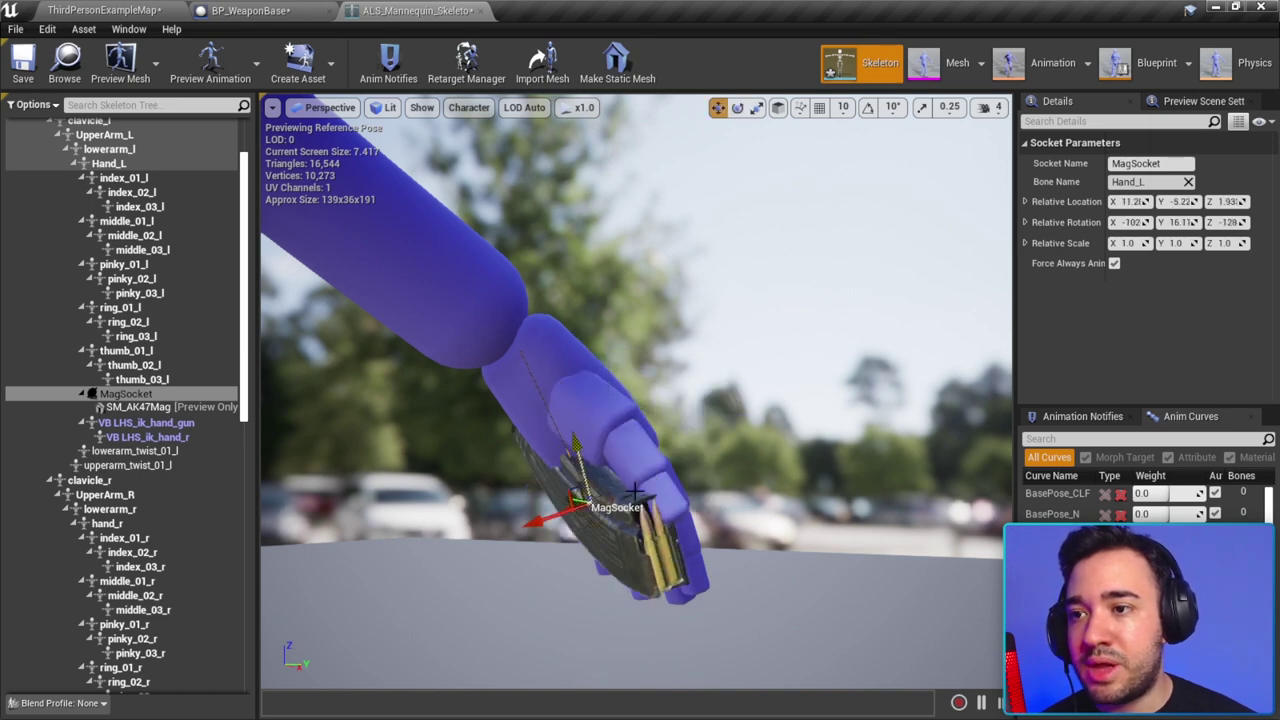
{"action": "mouse_move", "coordinate": [600, 470]}
{"action": "right_mouse_down"}
{"action": "mouse_move", "coordinate": [551, 507]}
{"action": "mouse_move", "coordinate": [592, 519]}
{"action": "mouse_move", "coordinate": [640, 480]}
{"action": "right_mouse_up"}
{"action": "key", "text": "e"}
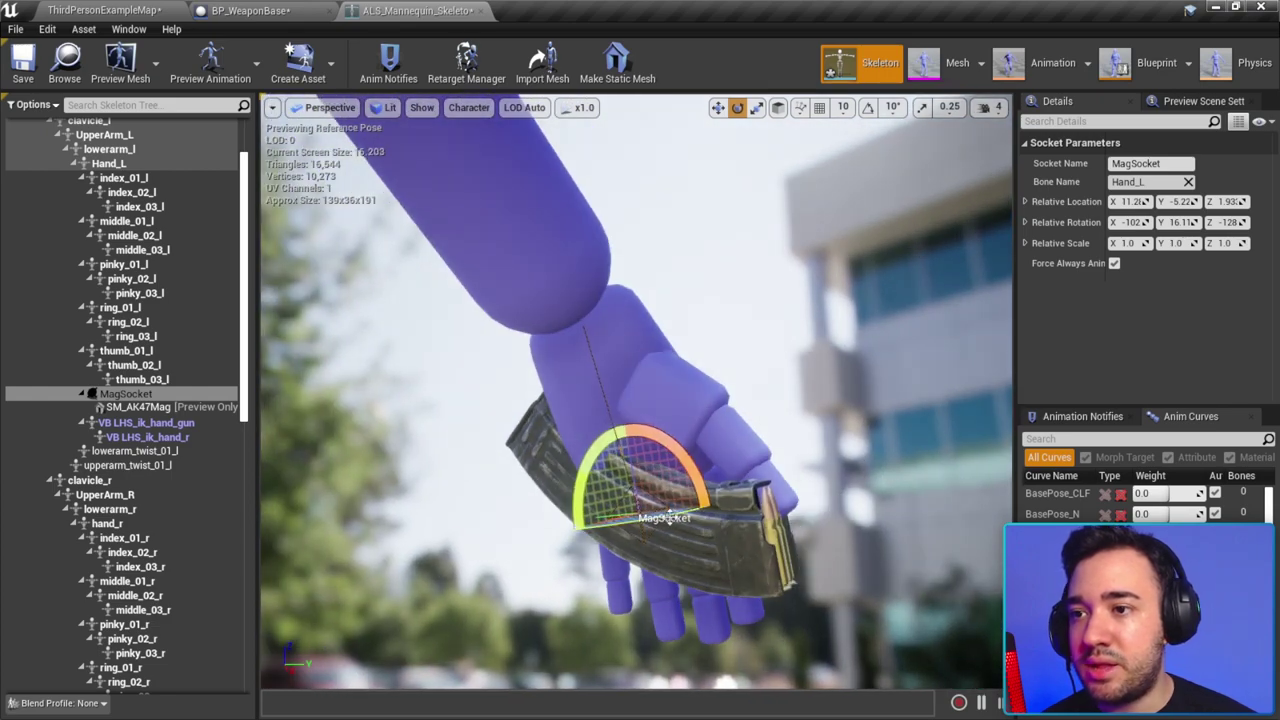
{"action": "mouse_move", "coordinate": [640, 500]}
{"action": "left_mouse_down"}
{"action": "mouse_move", "coordinate": [622, 467]}
{"action": "mouse_move", "coordinate": [660, 510]}
{"action": "left_mouse_up"}
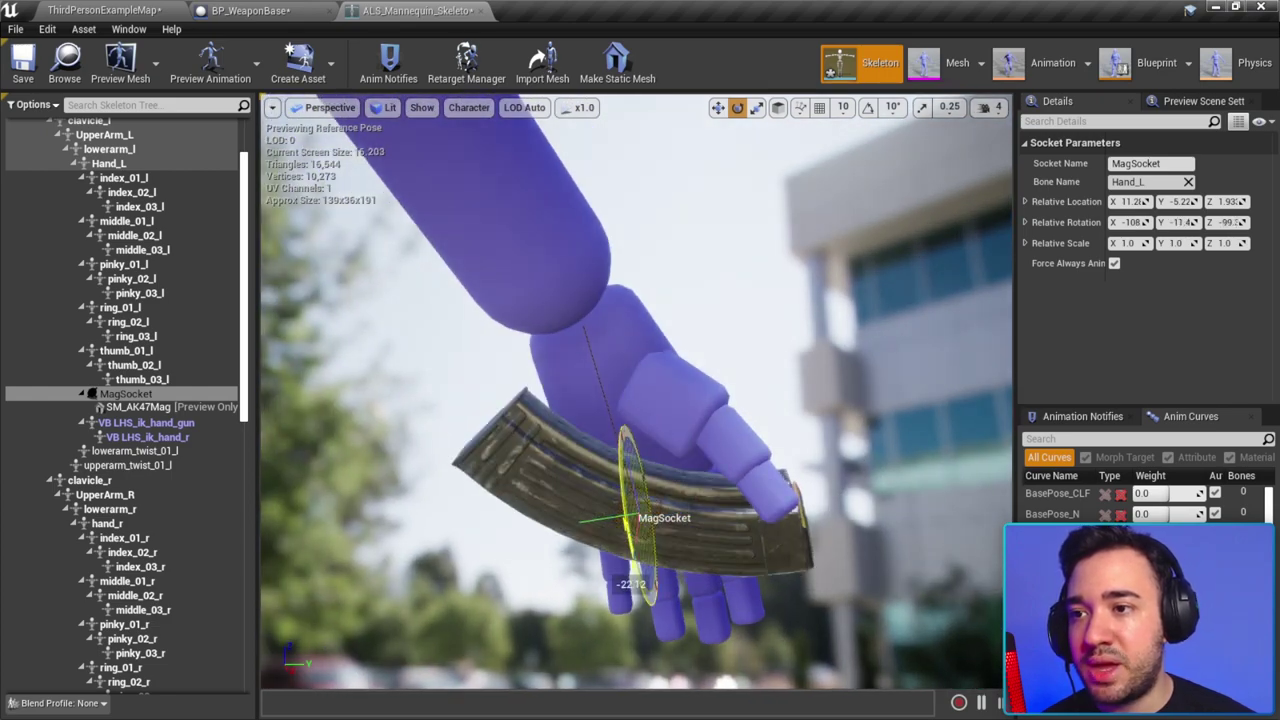
{"action": "right_click_drag", "start_coordinate": [660, 510], "coordinate": [817, 430]}
{"action": "key", "text": "w"}
{"action": "left_click_drag", "start_coordinate": [600, 441], "coordinate": [598, 466]}
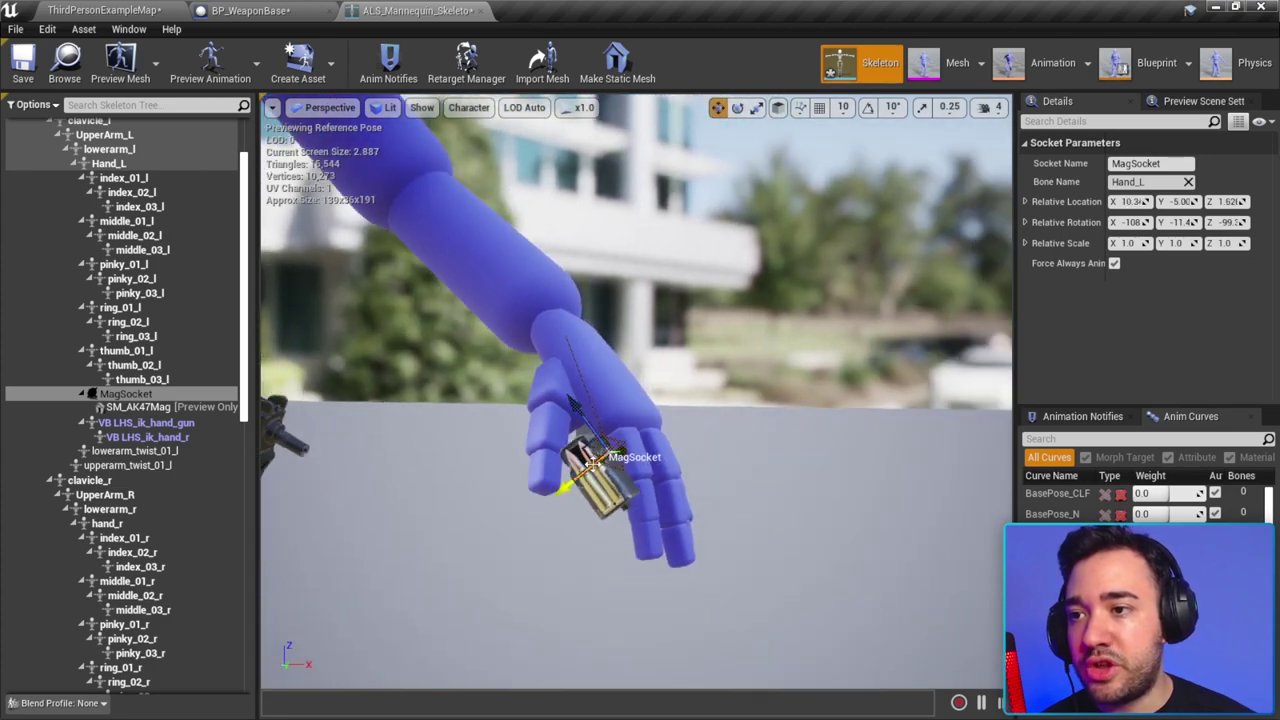
{"action": "mouse_move", "coordinate": [598, 466]}
{"action": "right_mouse_down"}
{"action": "mouse_move", "coordinate": [560, 470]}
{"action": "mouse_move", "coordinate": [752, 568]}
{"action": "right_mouse_up"}
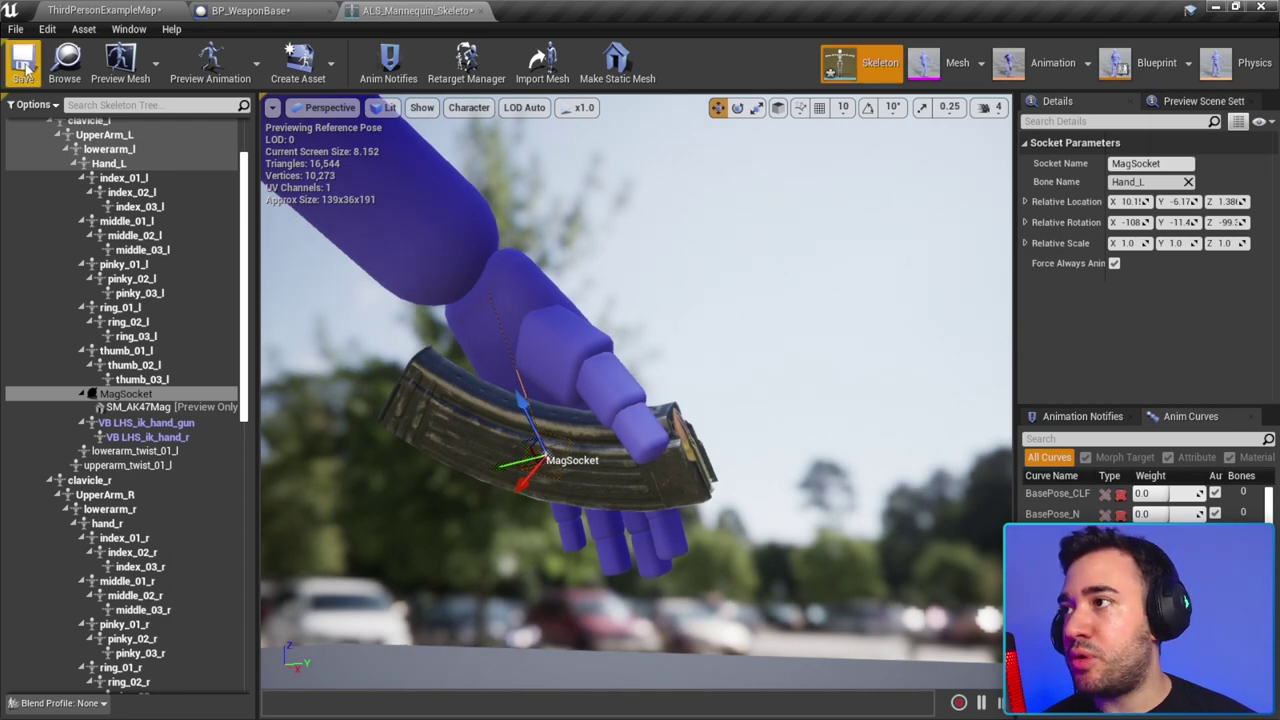
{"action": "double_click", "coordinate": [128, 394]}
{"action": "key", "text": "ctrl+c"}
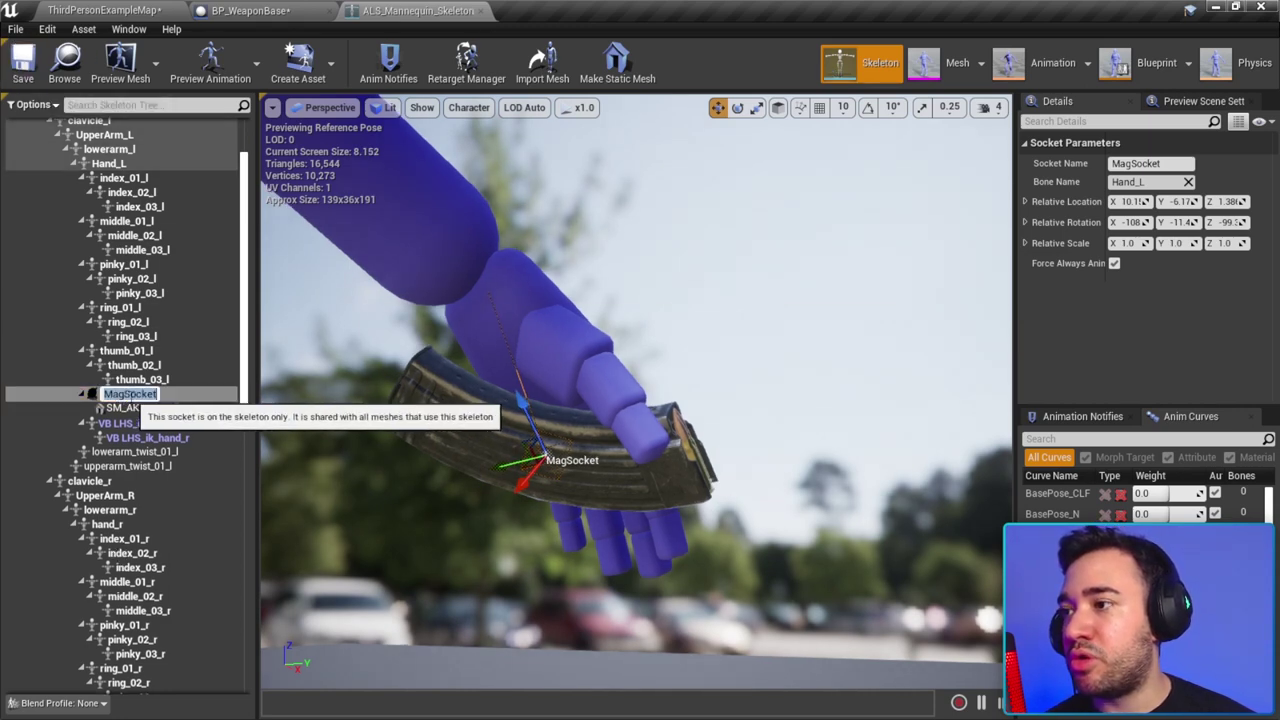
{"action": "key", "text": "Return"}
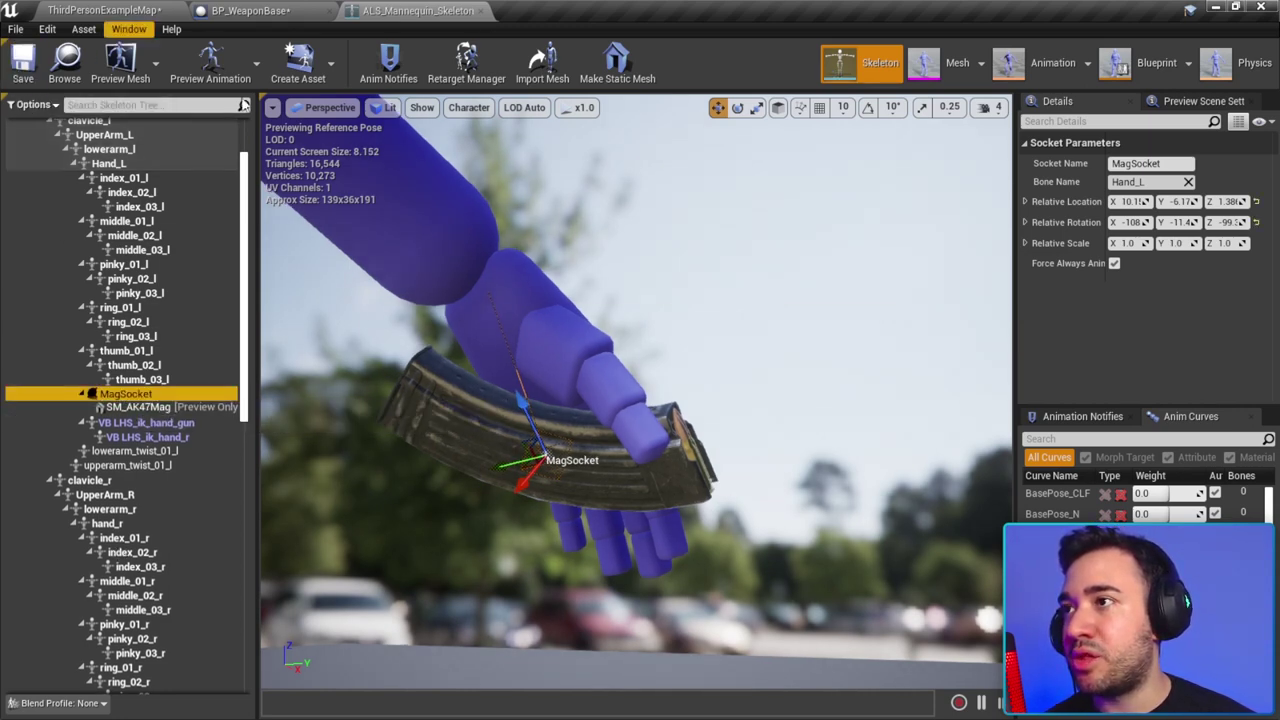
Step: Set the attach node's Socket Name to MagSocket and all three rules to Snap to Target
{"action": "left_click", "coordinate": [250, 10]}
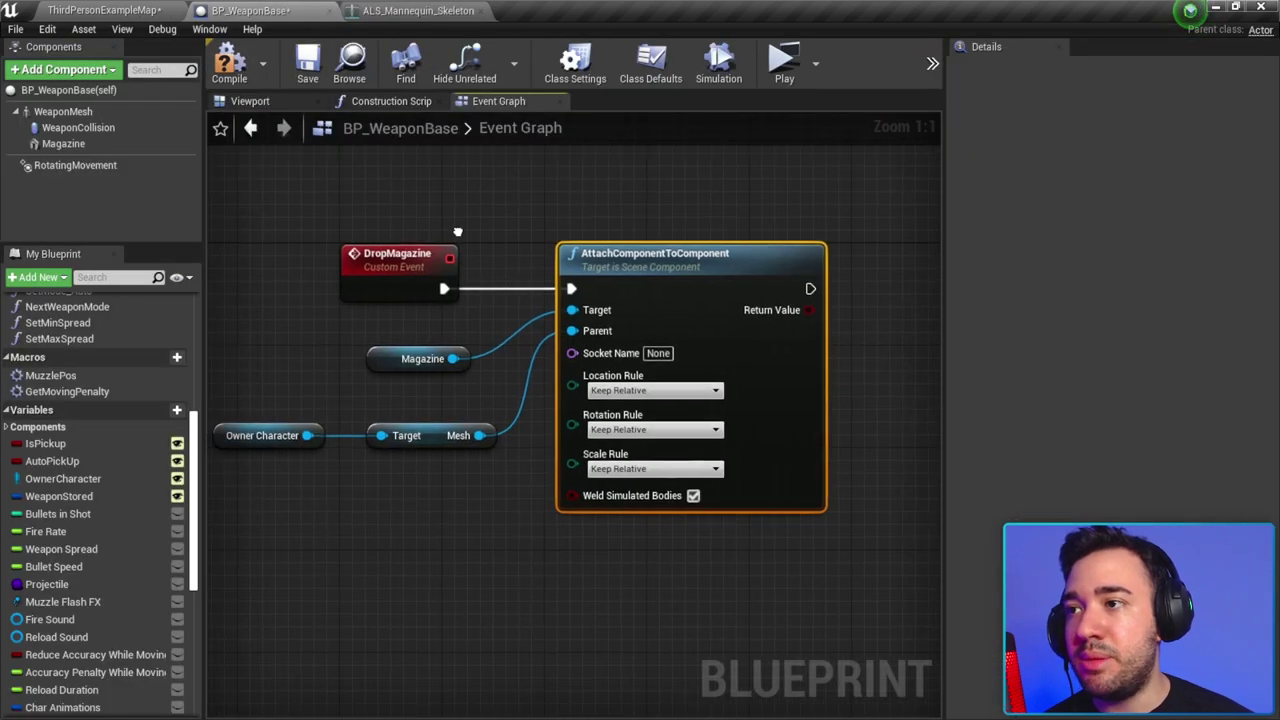
{"action": "left_click", "coordinate": [665, 353]}
{"action": "key", "text": "ctrl+v"}
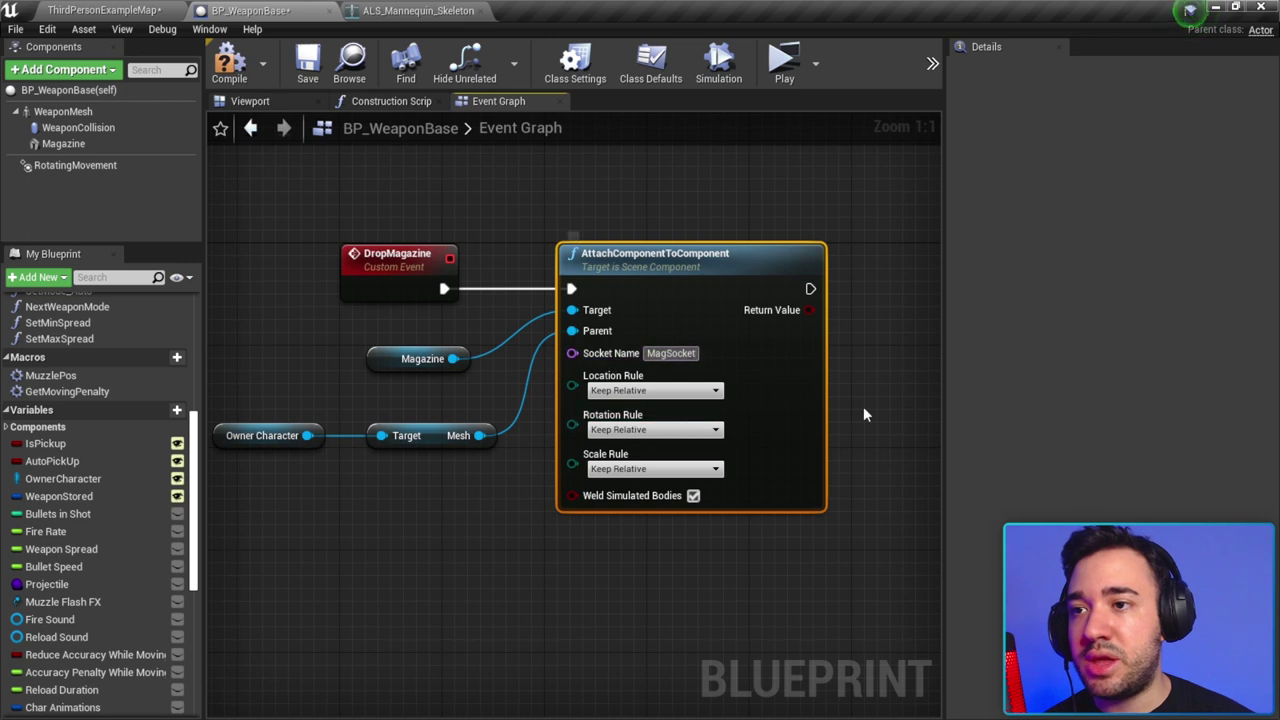
{"action": "left_click", "coordinate": [863, 406]}
{"action": "left_click", "coordinate": [634, 392]}
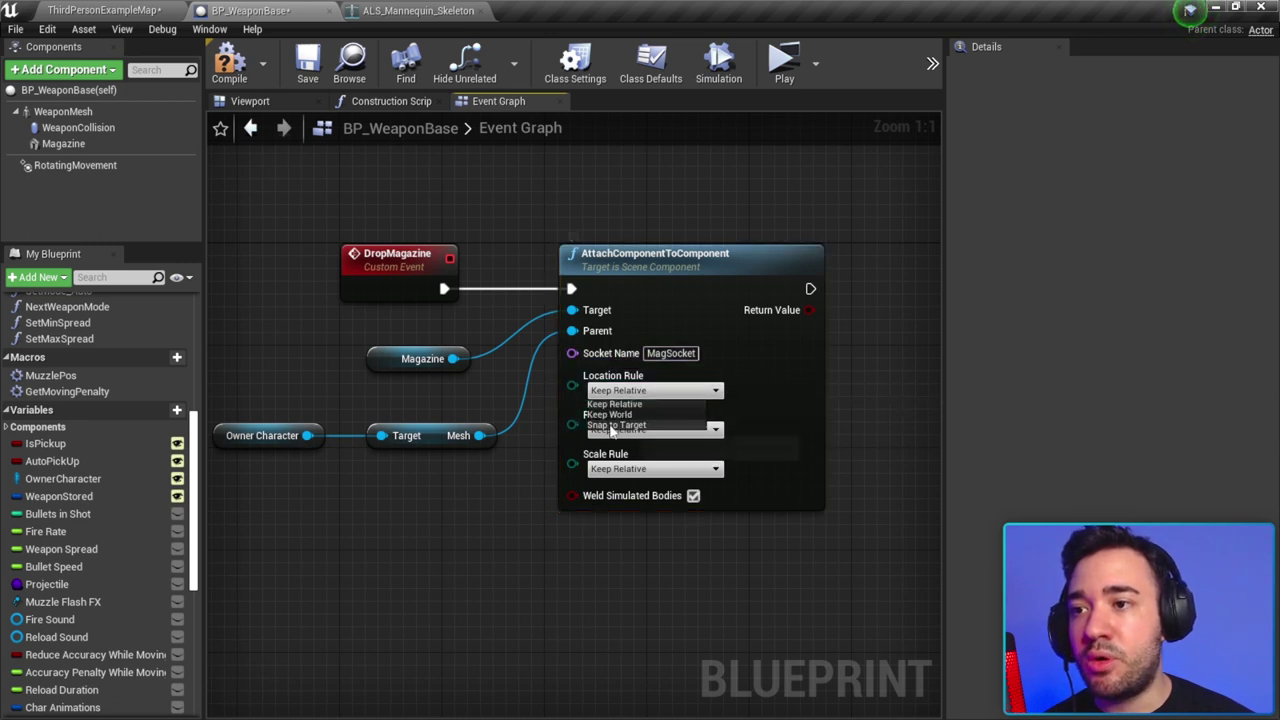
{"action": "left_click", "coordinate": [617, 425]}
{"action": "left_click", "coordinate": [626, 468]}
{"action": "left_click", "coordinate": [625, 466]}
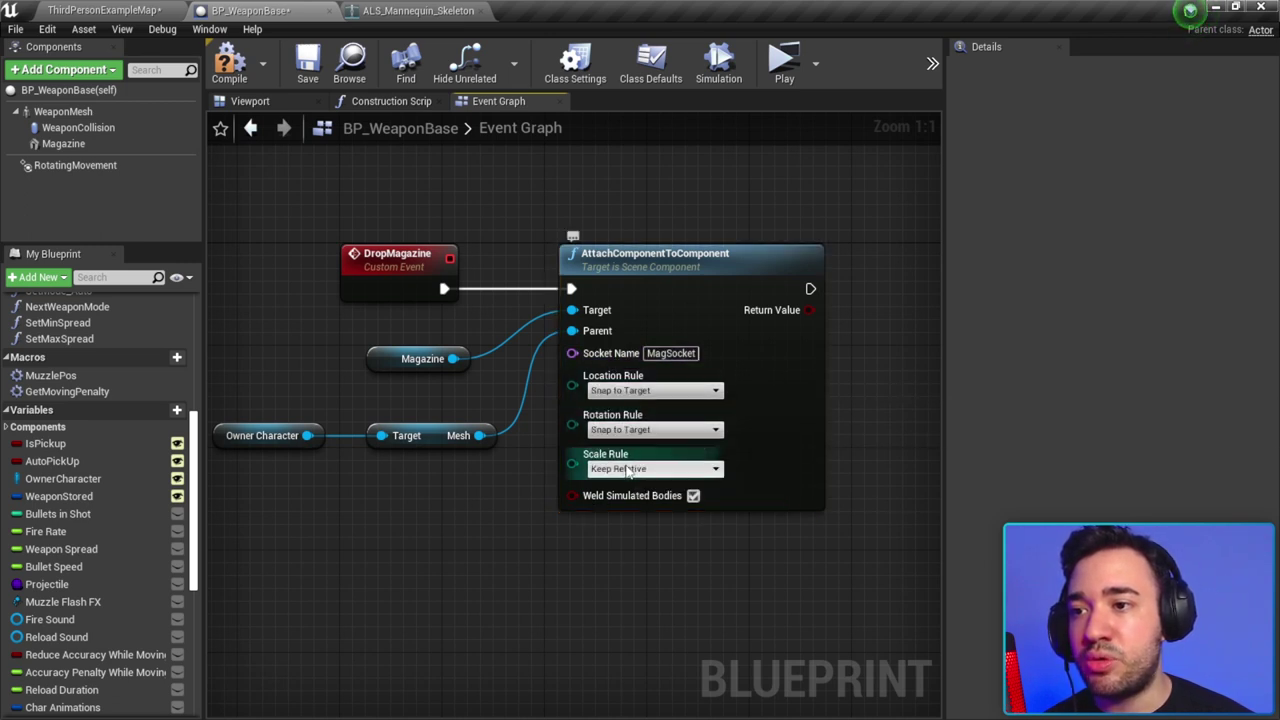
{"action": "left_click", "coordinate": [619, 503]}
Step: Compile and save the weapon blueprint
{"action": "scroll", "coordinate": [700, 560], "scroll_direction": "down", "scroll_amount": 1}
{"action": "scroll", "coordinate": [900, 580], "scroll_direction": "down", "scroll_amount": 1}
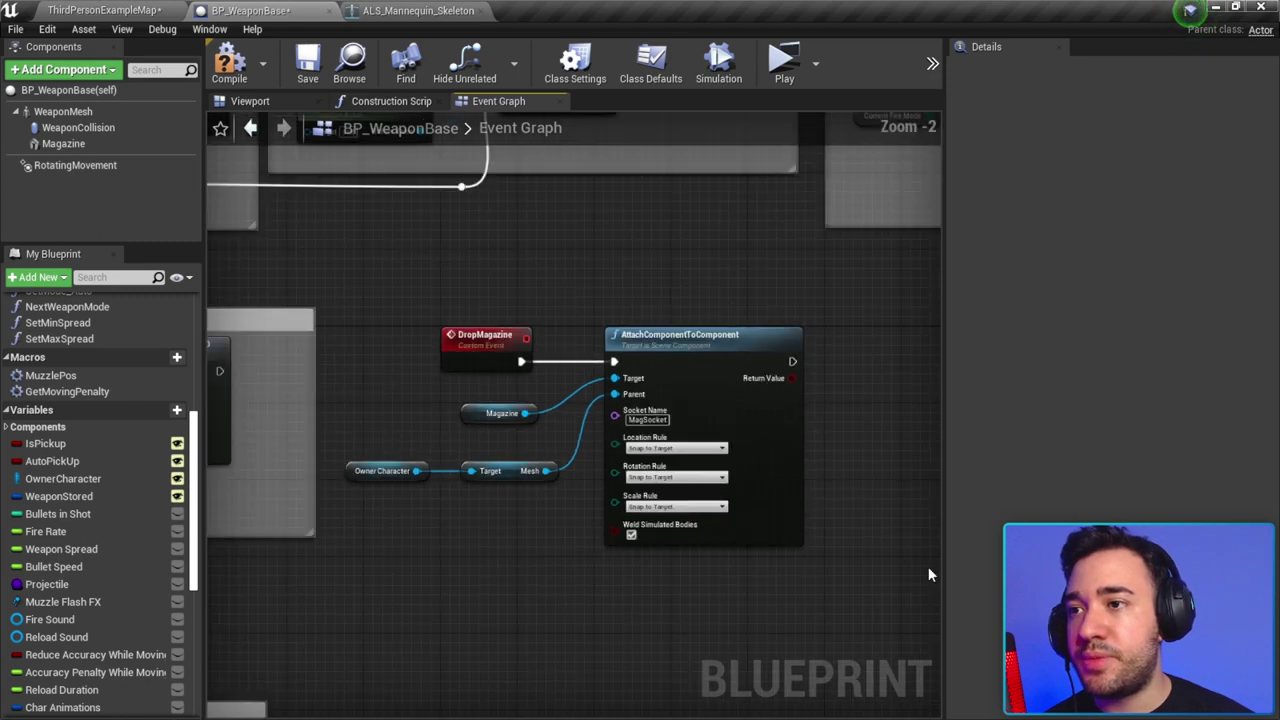
{"action": "left_click", "coordinate": [229, 62]}
{"action": "left_click", "coordinate": [310, 65]}
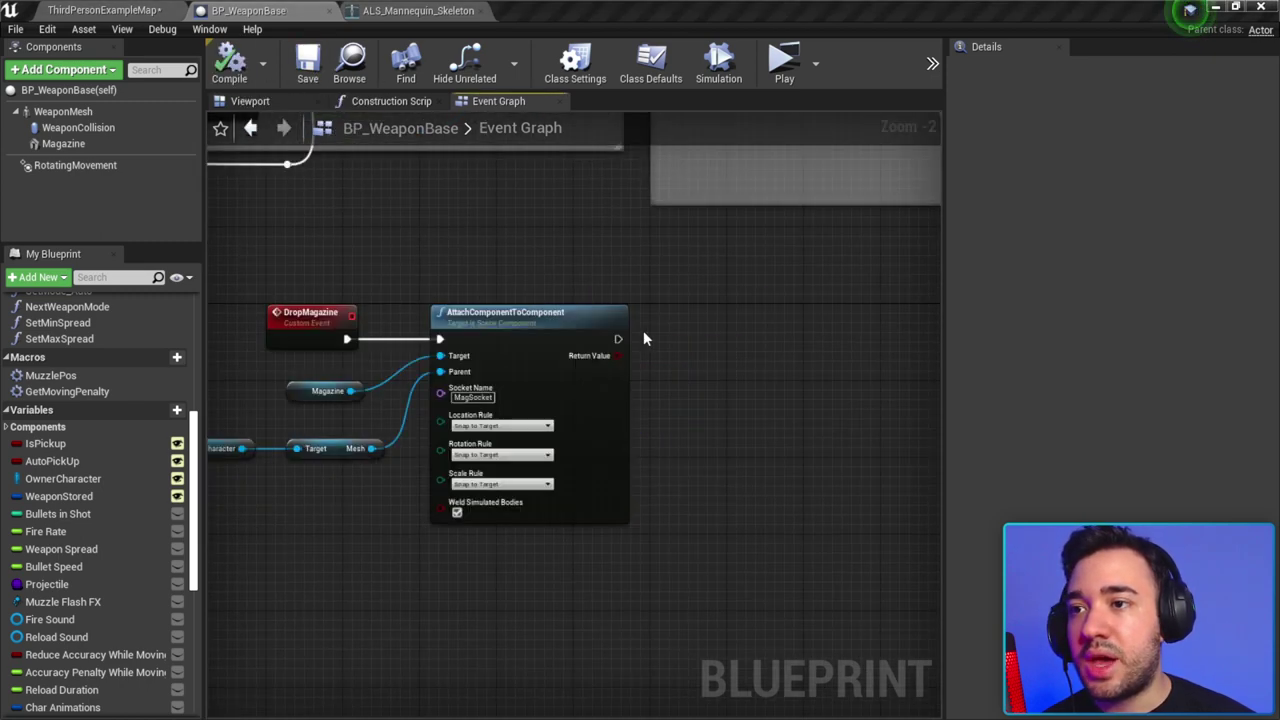
Step: Add a 0.3-second Delay after the attach node
{"action": "left_click_drag", "start_coordinate": [617, 339], "coordinate": [658, 344]}
{"action": "type", "text": "delay"}
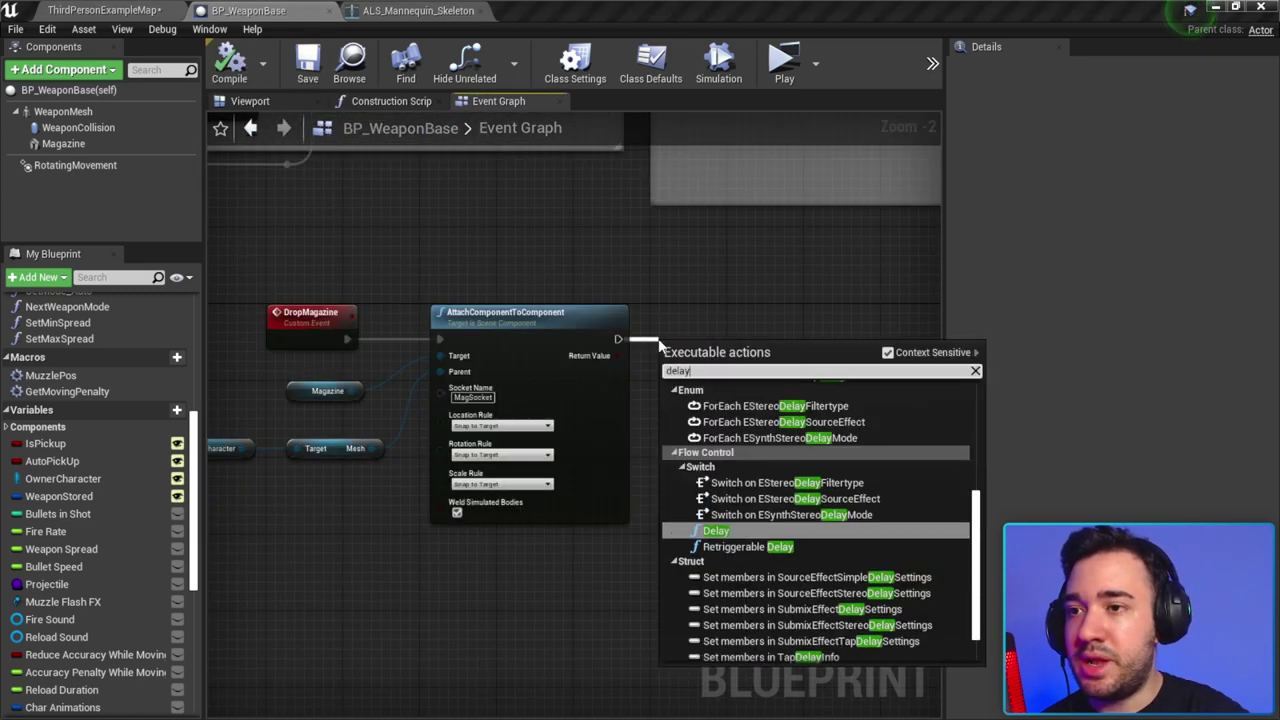
{"action": "key", "text": "Return"}
{"action": "scroll", "coordinate": [660, 345], "scroll_direction": "up", "scroll_amount": 2}
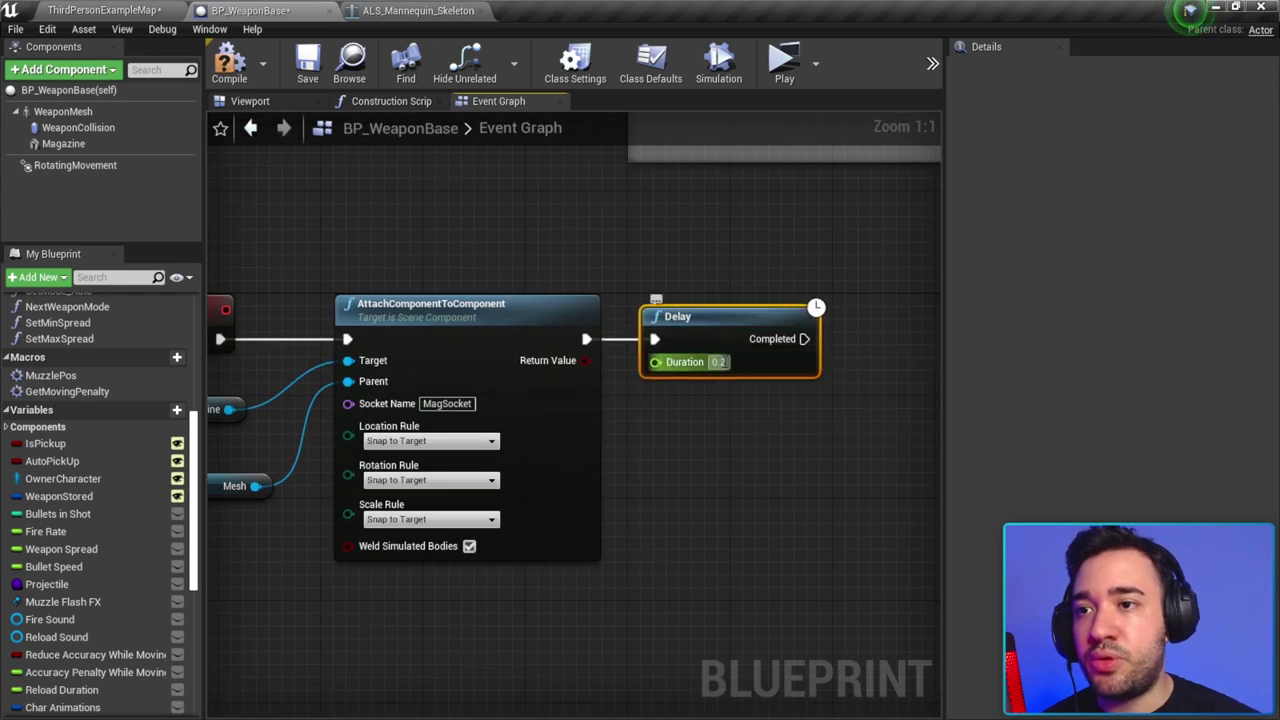
{"action": "type", "text": "0.3"}
{"action": "left_click", "coordinate": [783, 249]}
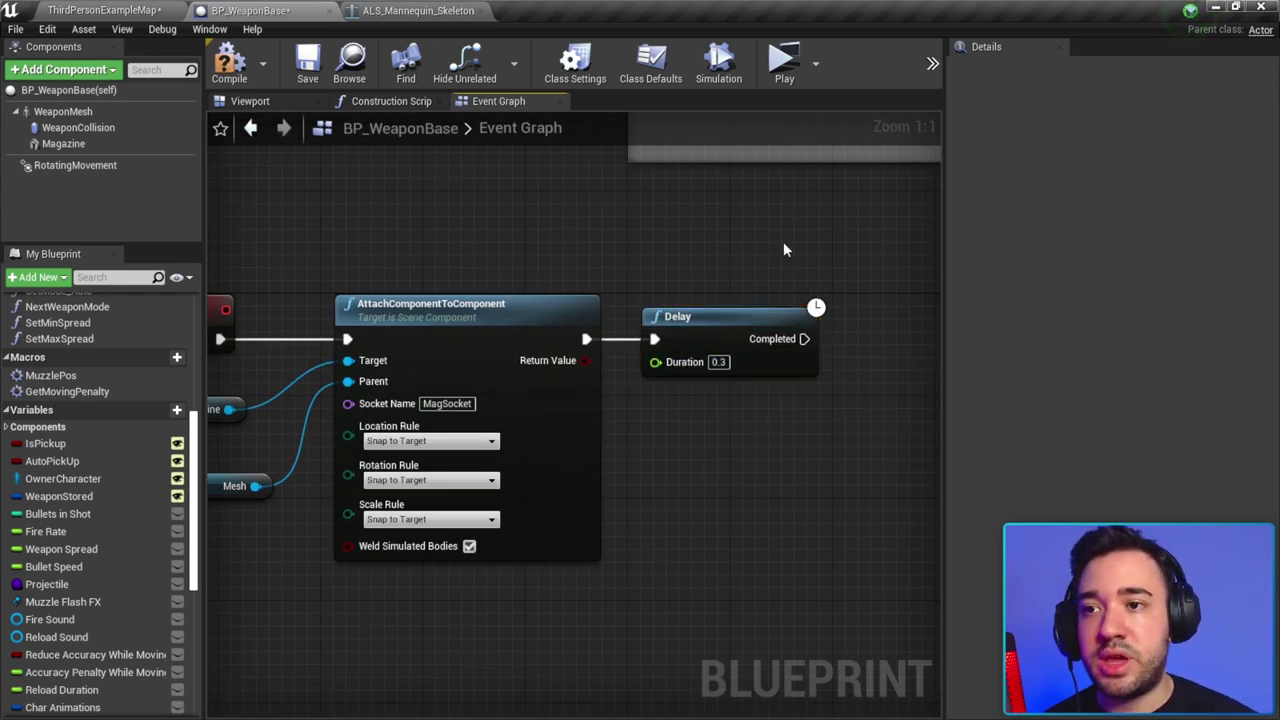
{"action": "right_click_drag", "start_coordinate": [765, 322], "coordinate": [527, 310]}
Step: Add a Set Visibility node on Magazine, turning it off, that runs when the Delay completes
{"action": "right_click", "coordinate": [641, 424]}
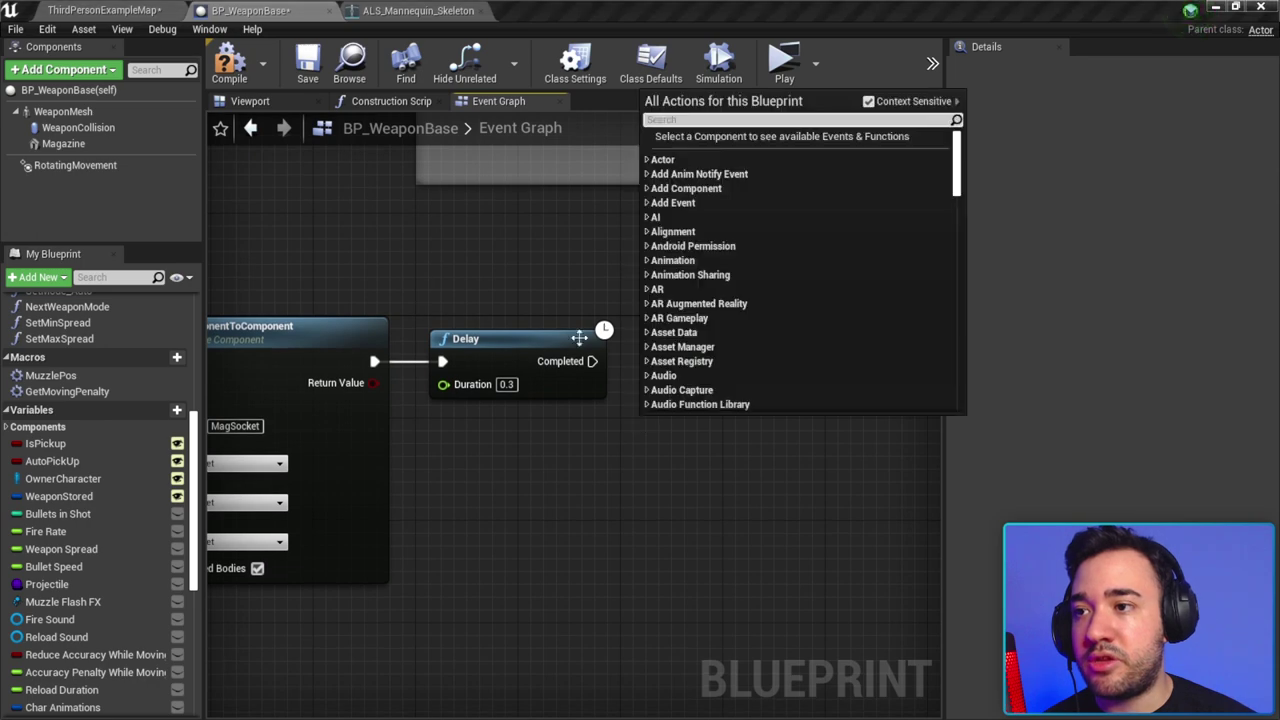
{"action": "key", "text": "Escape"}
{"action": "scroll", "coordinate": [620, 381], "scroll_direction": "down", "scroll_amount": 1}
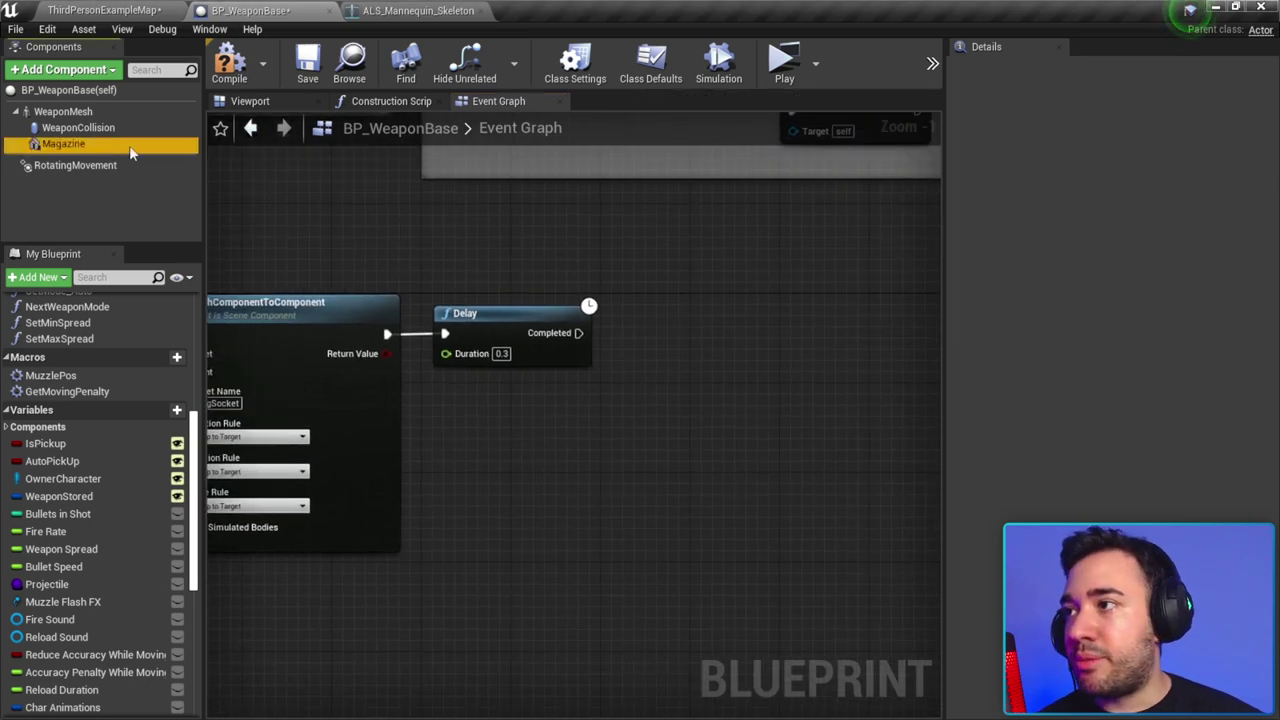
{"action": "mouse_move", "coordinate": [63, 143]}
{"action": "left_mouse_down"}
{"action": "mouse_move", "coordinate": [545, 428]}
{"action": "mouse_move", "coordinate": [664, 401]}
{"action": "left_mouse_up"}
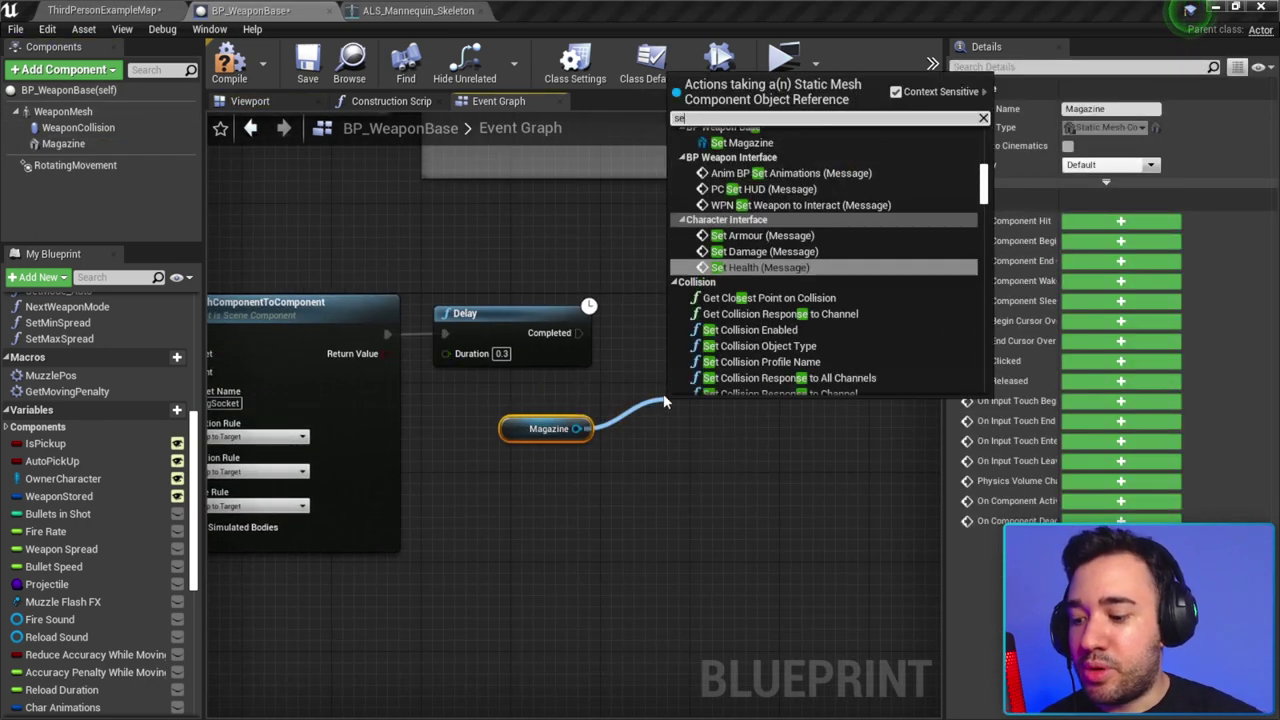
{"action": "type", "text": "set visi"}
{"action": "key", "text": "Return"}
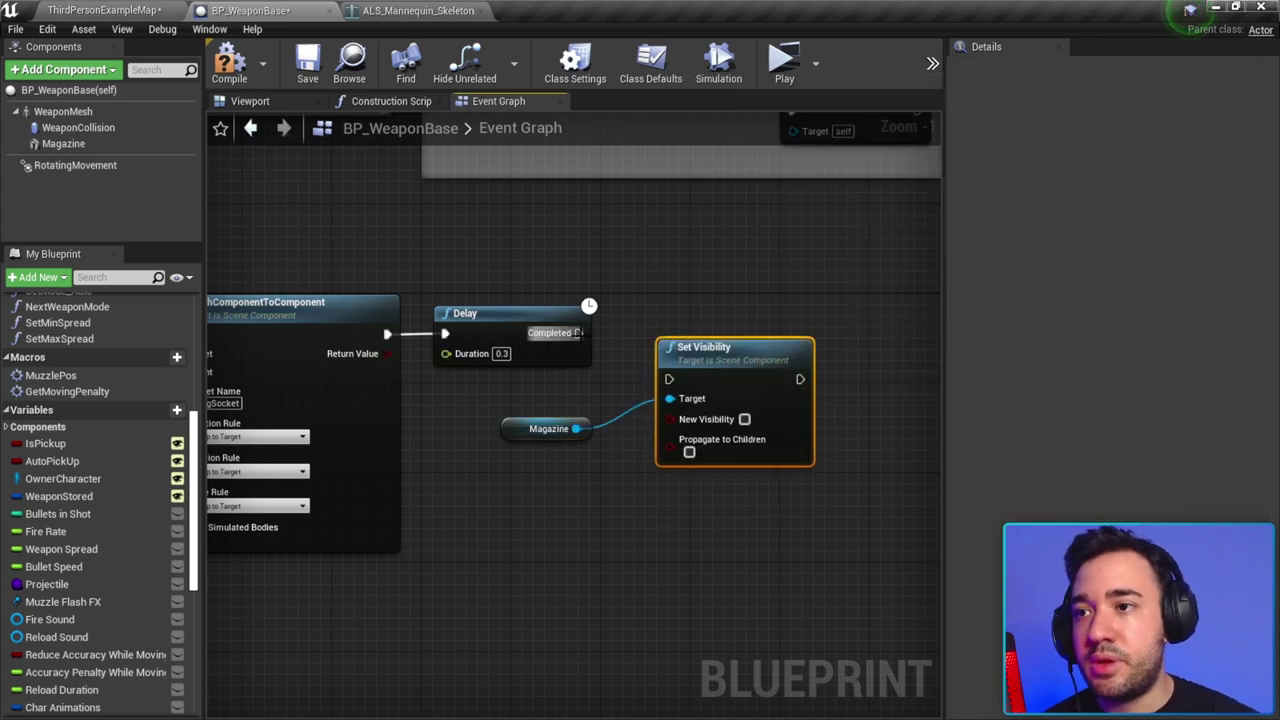
{"action": "left_click_drag", "start_coordinate": [578, 333], "coordinate": [668, 376]}
{"action": "left_click_drag", "start_coordinate": [720, 344], "coordinate": [720, 313]}
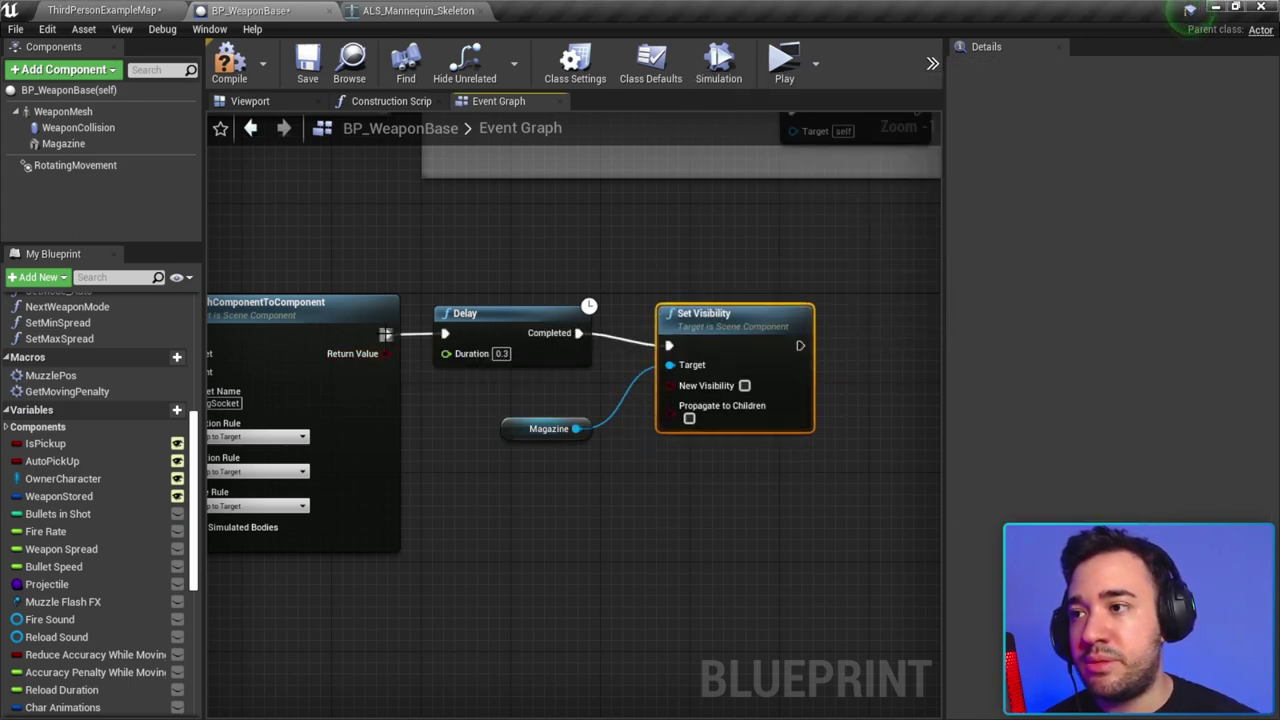
Step: Straighten the exec wires into the Delay and Set Visibility nodes
{"action": "right_click", "coordinate": [386, 334]}
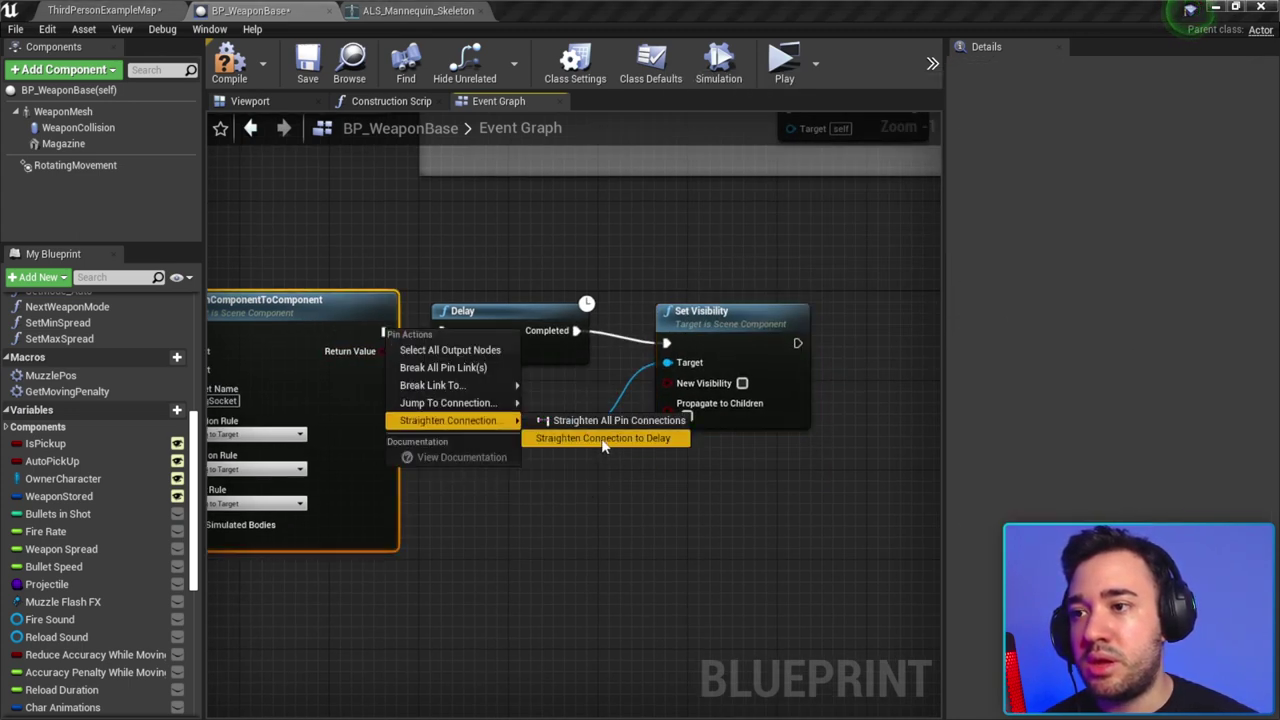
{"action": "left_click", "coordinate": [606, 440]}
{"action": "right_click", "coordinate": [576, 331]}
{"action": "left_click", "coordinate": [730, 386]}
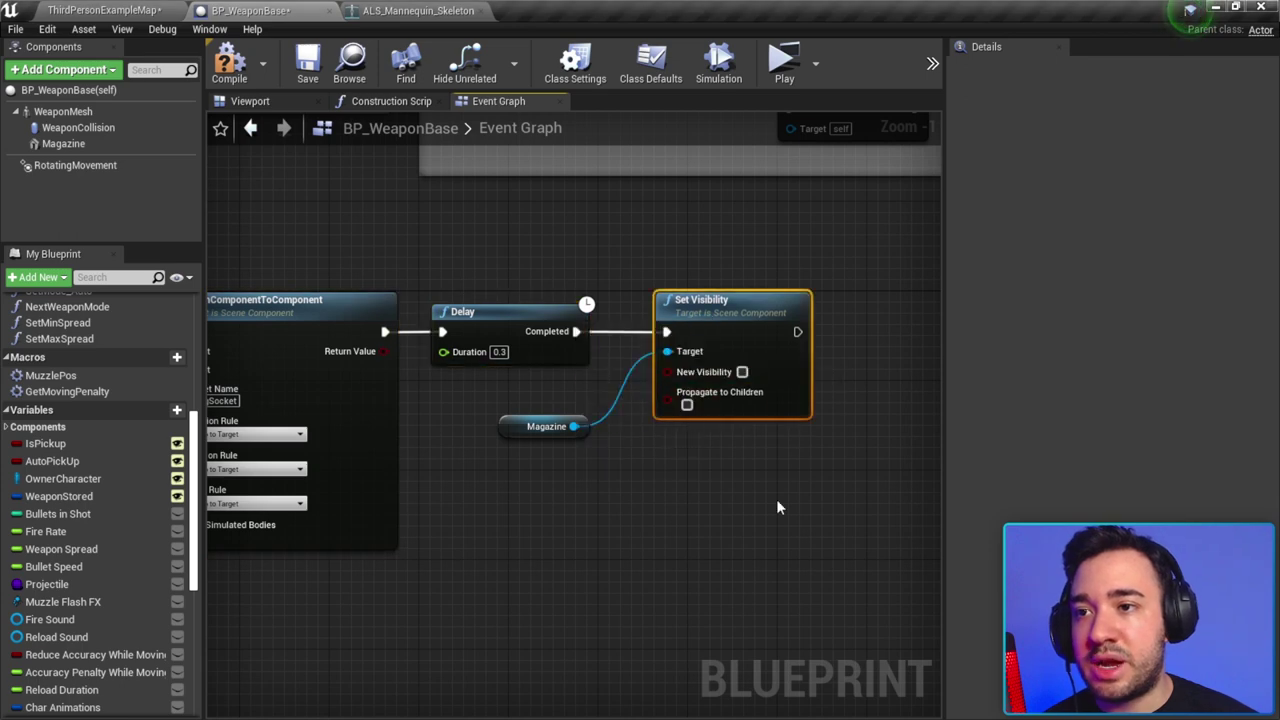
{"action": "right_click_drag", "start_coordinate": [776, 507], "coordinate": [648, 520]}
{"action": "scroll", "coordinate": [648, 520], "scroll_direction": "down", "scroll_amount": 1}
{"action": "right_click_drag", "start_coordinate": [727, 472], "coordinate": [699, 496]}
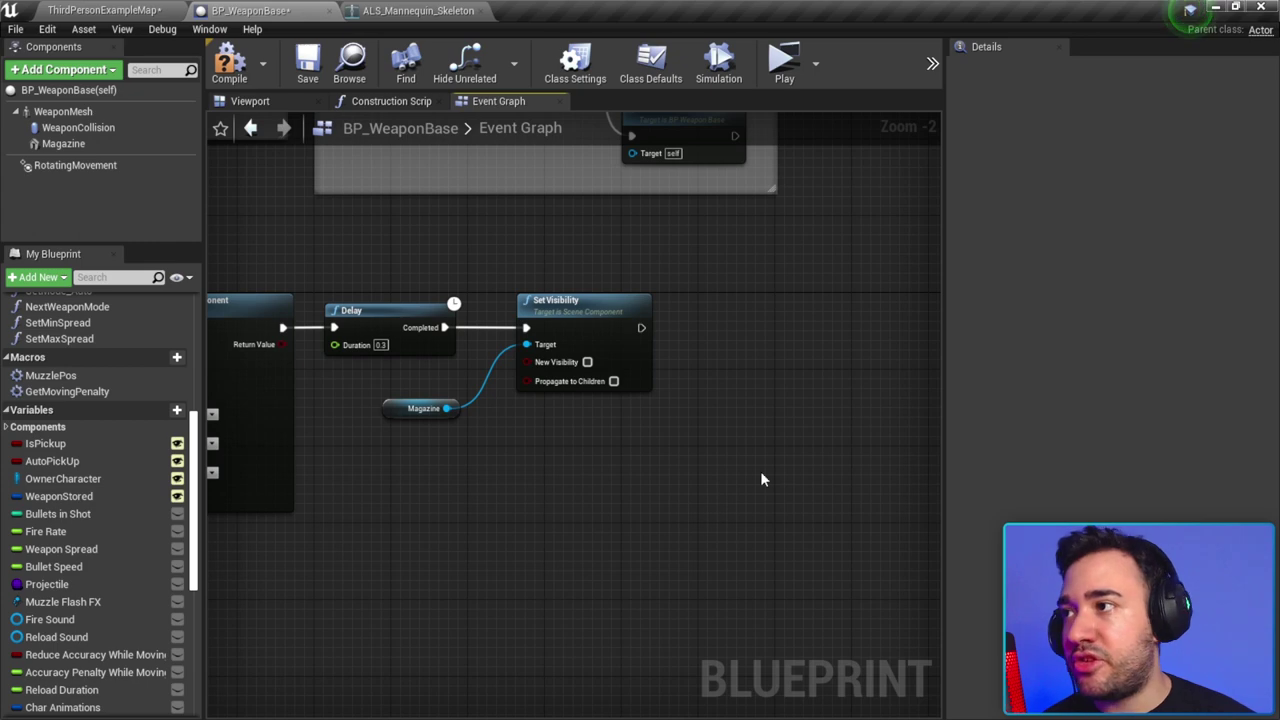
{"action": "scroll", "coordinate": [125, 500], "scroll_direction": "up", "scroll_amount": 5}
{"action": "scroll", "coordinate": [190, 403], "scroll_direction": "up", "scroll_amount": 2}
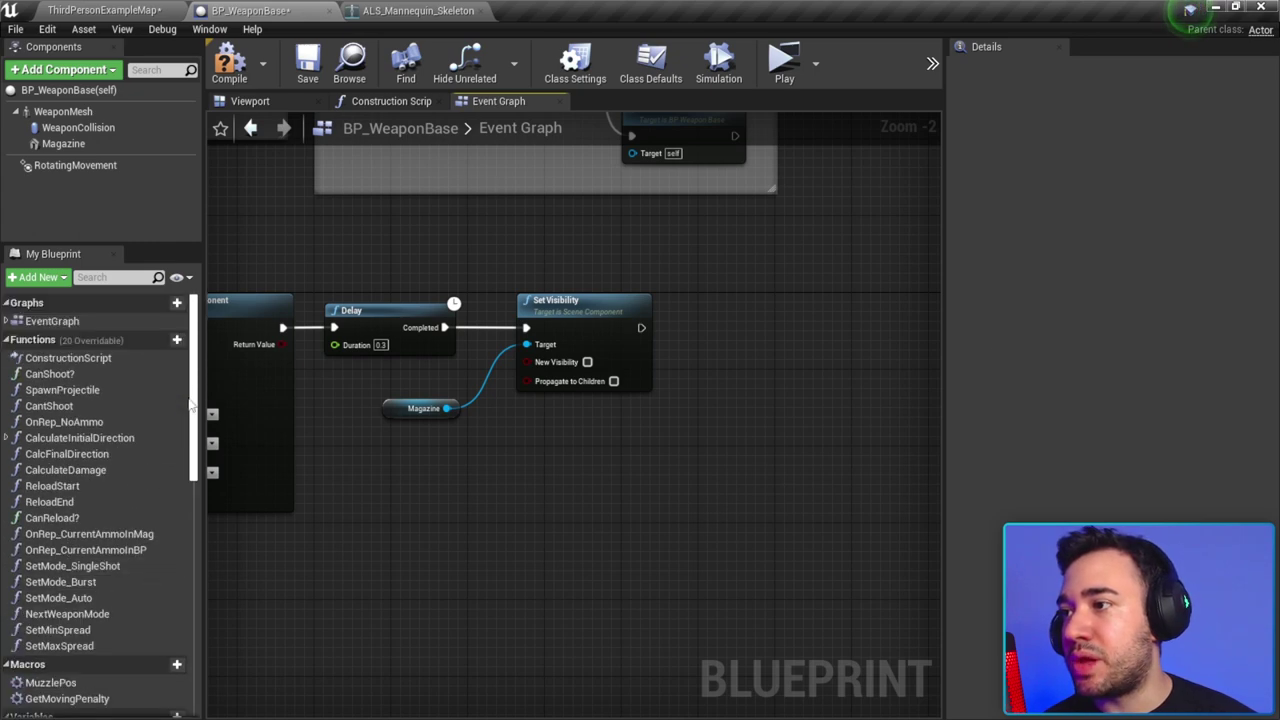
Step: Create a Spawn Magazine function with an Is Valid check on the Magazine reference
{"action": "left_click", "coordinate": [161, 341]}
{"action": "type", "text": "SpawnMagazine"}
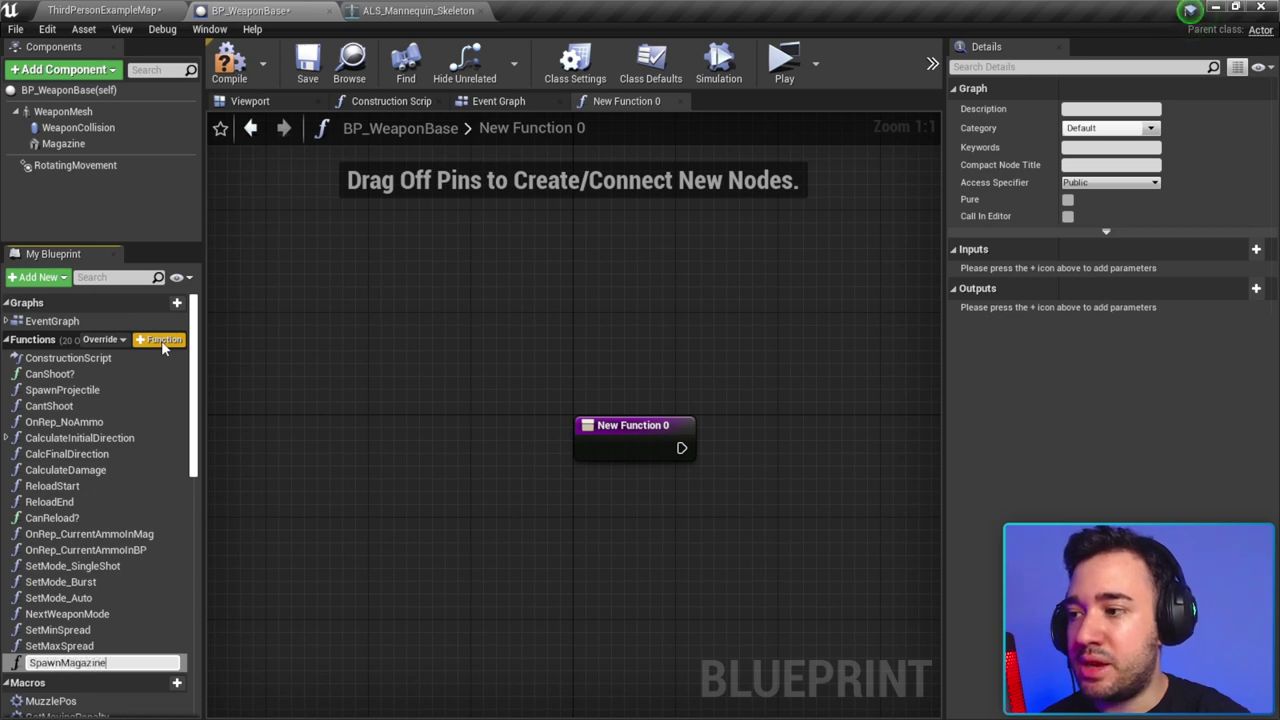
{"action": "key", "text": "Return"}
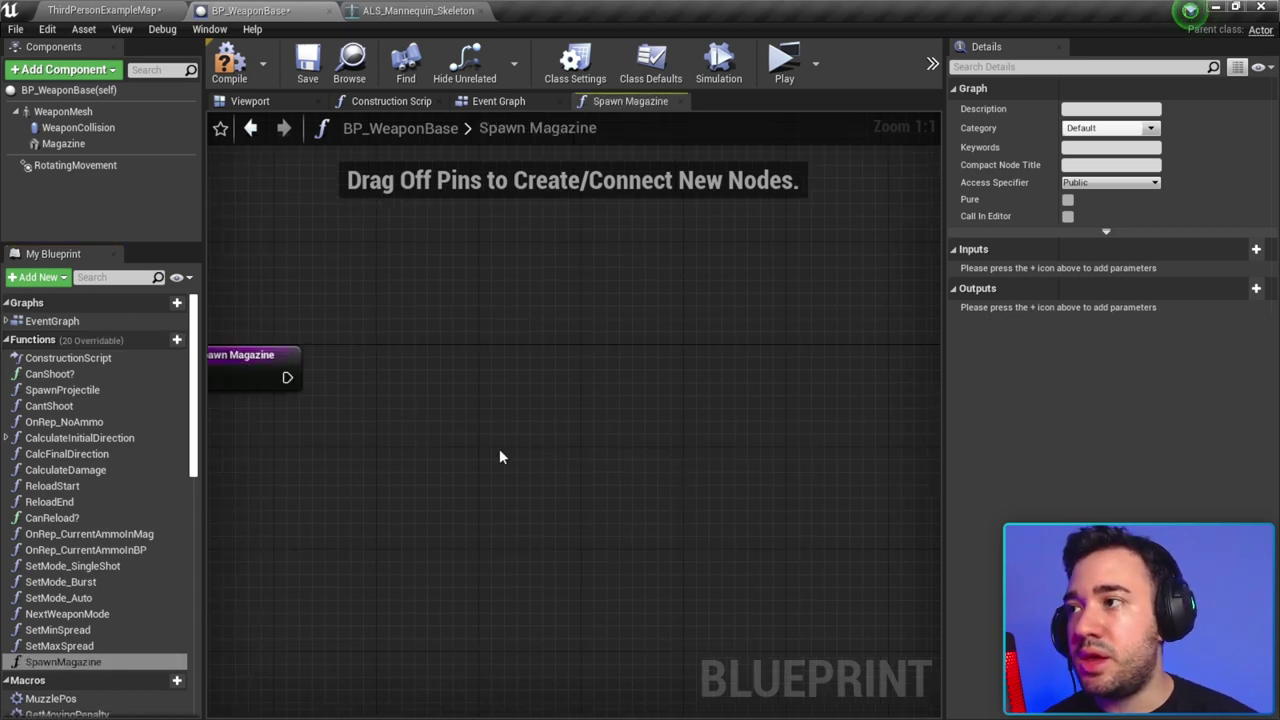
{"action": "mouse_move", "coordinate": [90, 146]}
{"action": "left_mouse_down"}
{"action": "mouse_move", "coordinate": [480, 438]}
{"action": "mouse_move", "coordinate": [418, 444]}
{"action": "mouse_move", "coordinate": [566, 420]}
{"action": "left_mouse_up"}
{"action": "type", "text": "is valid"}
{"action": "key", "text": "Down"}
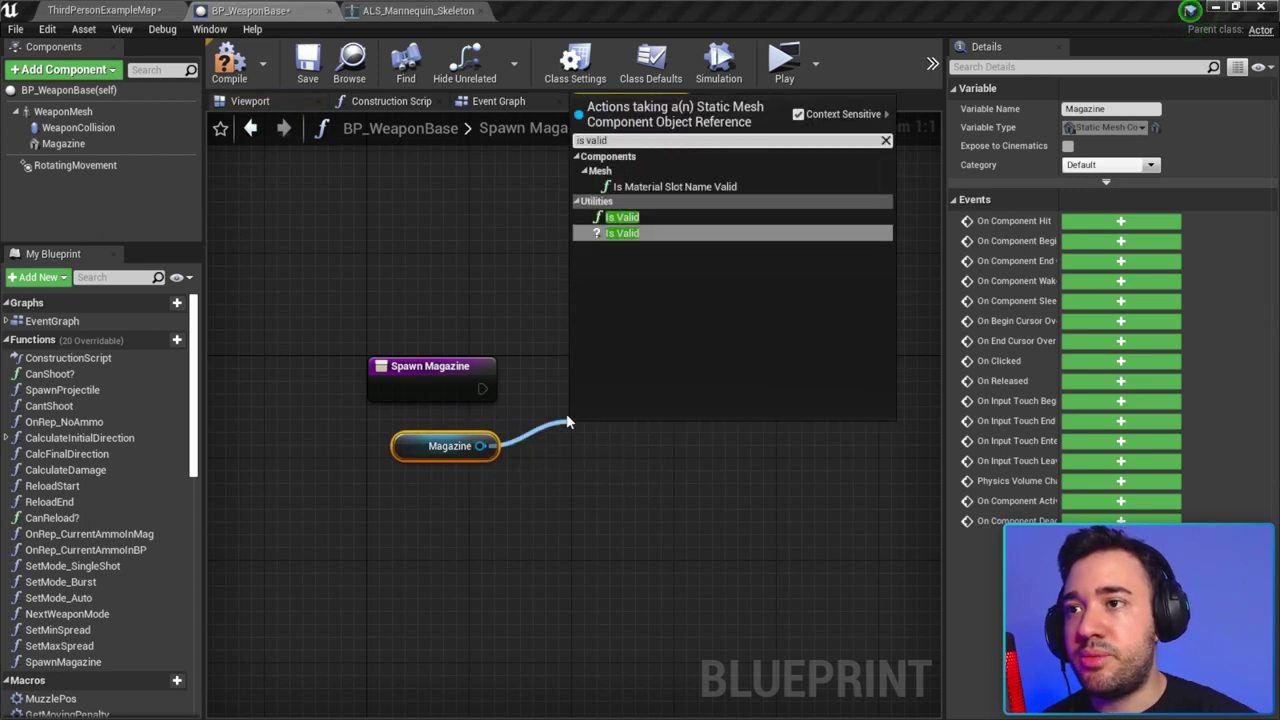
{"action": "key", "text": "Return"}
Step: Add a Spawn Actor from Class node after Is Valid with its class set to BP_PhysicalMag
{"action": "left_click_drag", "start_coordinate": [515, 341], "coordinate": [556, 345]}
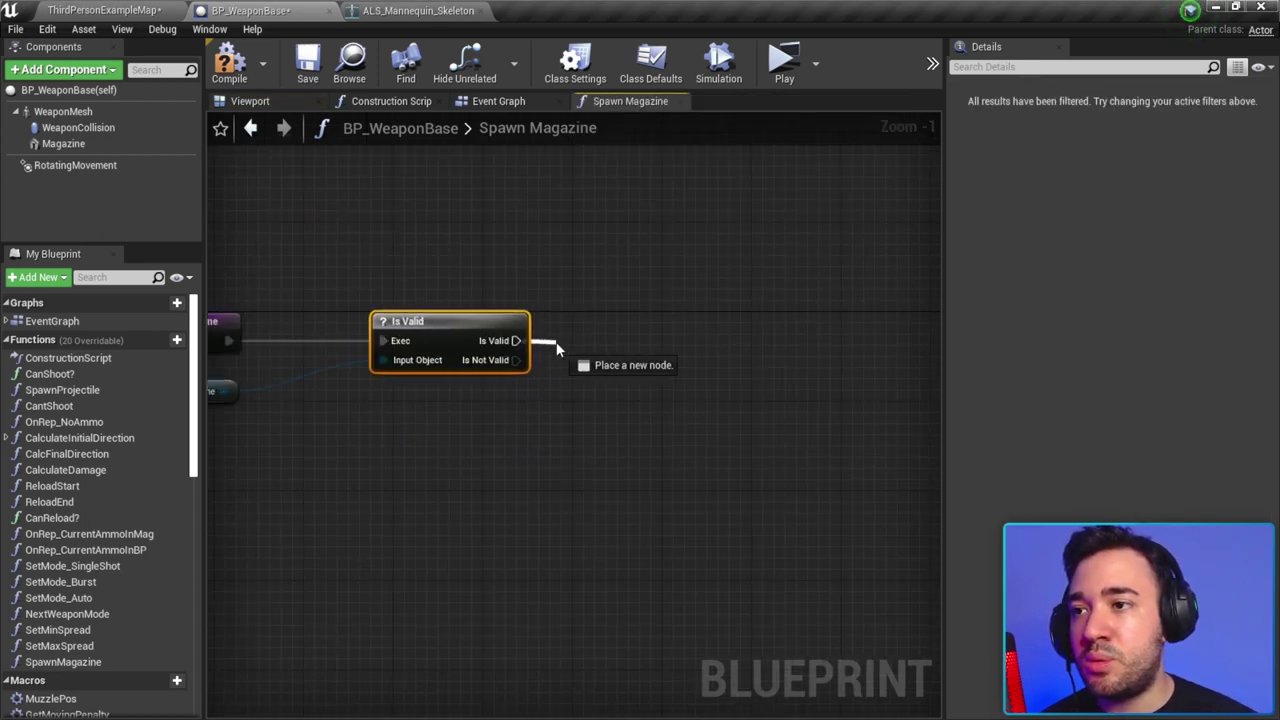
{"action": "type", "text": "spawn actor f"}
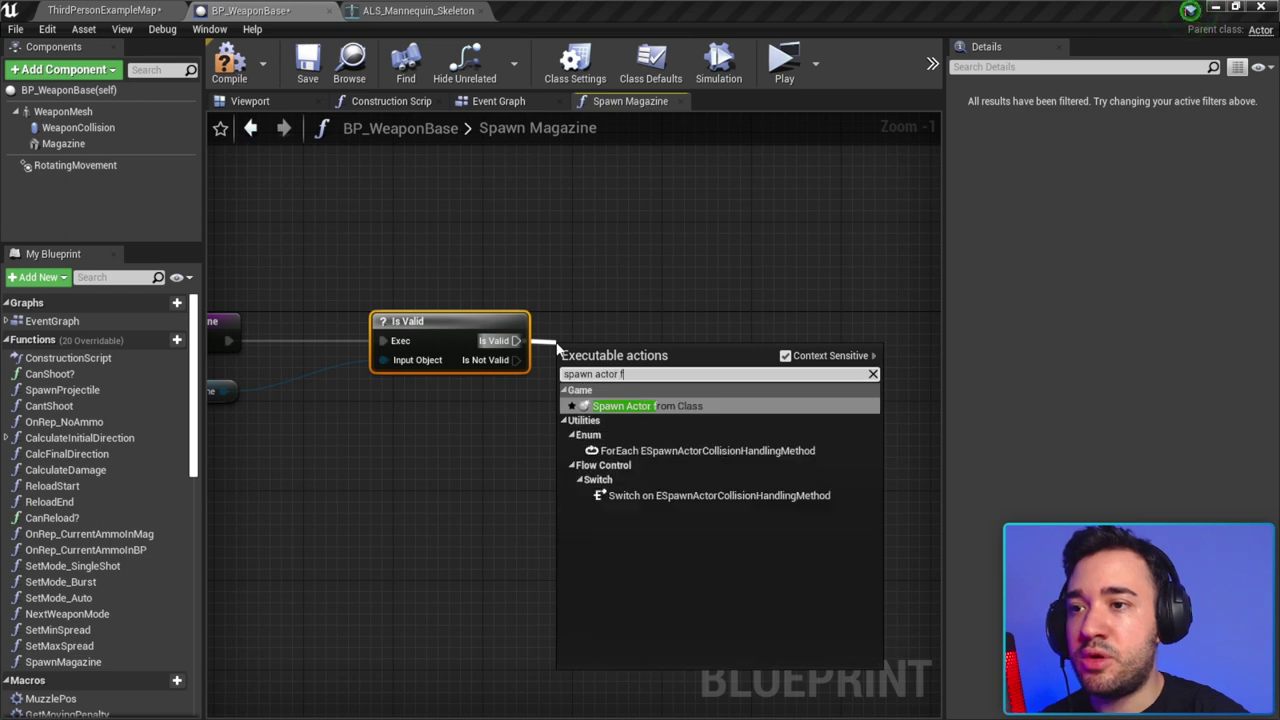
{"action": "type", "text": "rom cla"}
{"action": "key", "text": "Return"}
{"action": "mouse_move", "coordinate": [645, 348]}
{"action": "left_mouse_down"}
{"action": "mouse_move", "coordinate": [693, 336]}
{"action": "mouse_move", "coordinate": [681, 336]}
{"action": "left_mouse_up"}
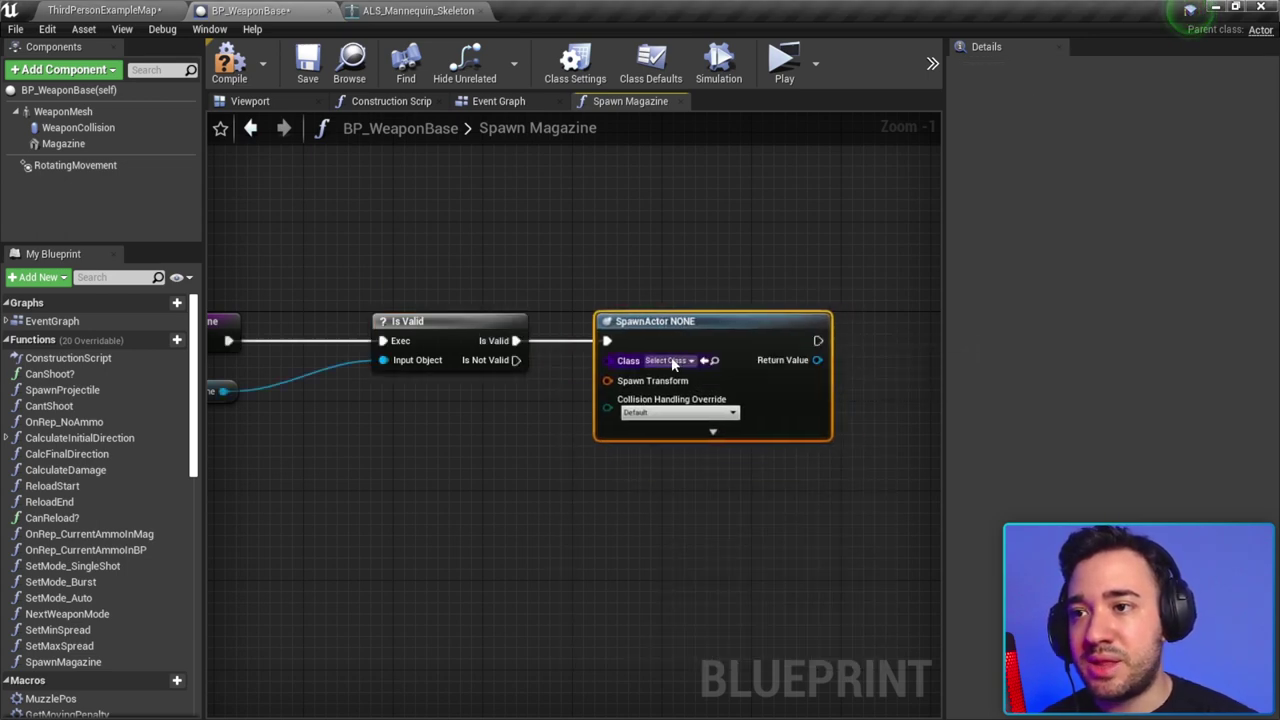
{"action": "left_click", "coordinate": [668, 360]}
{"action": "left_click", "coordinate": [644, 532]}
{"action": "left_click", "coordinate": [669, 361]}
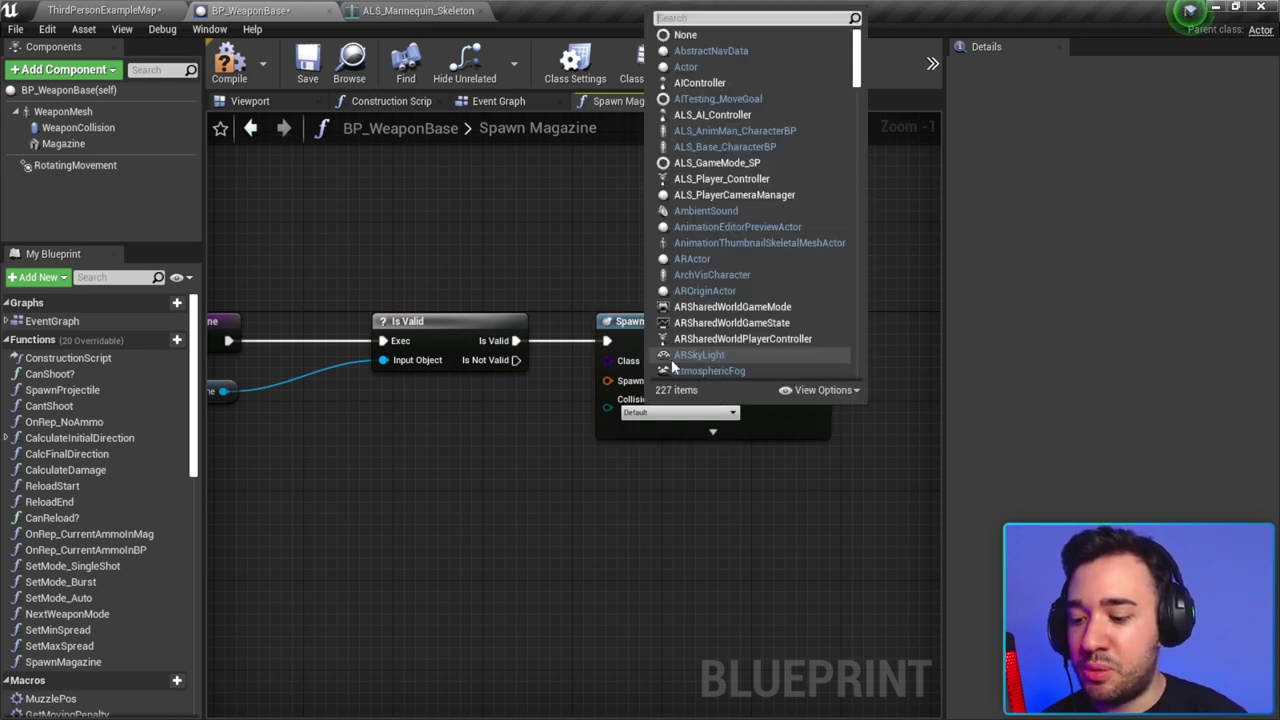
{"action": "type", "text": "bp phys"}
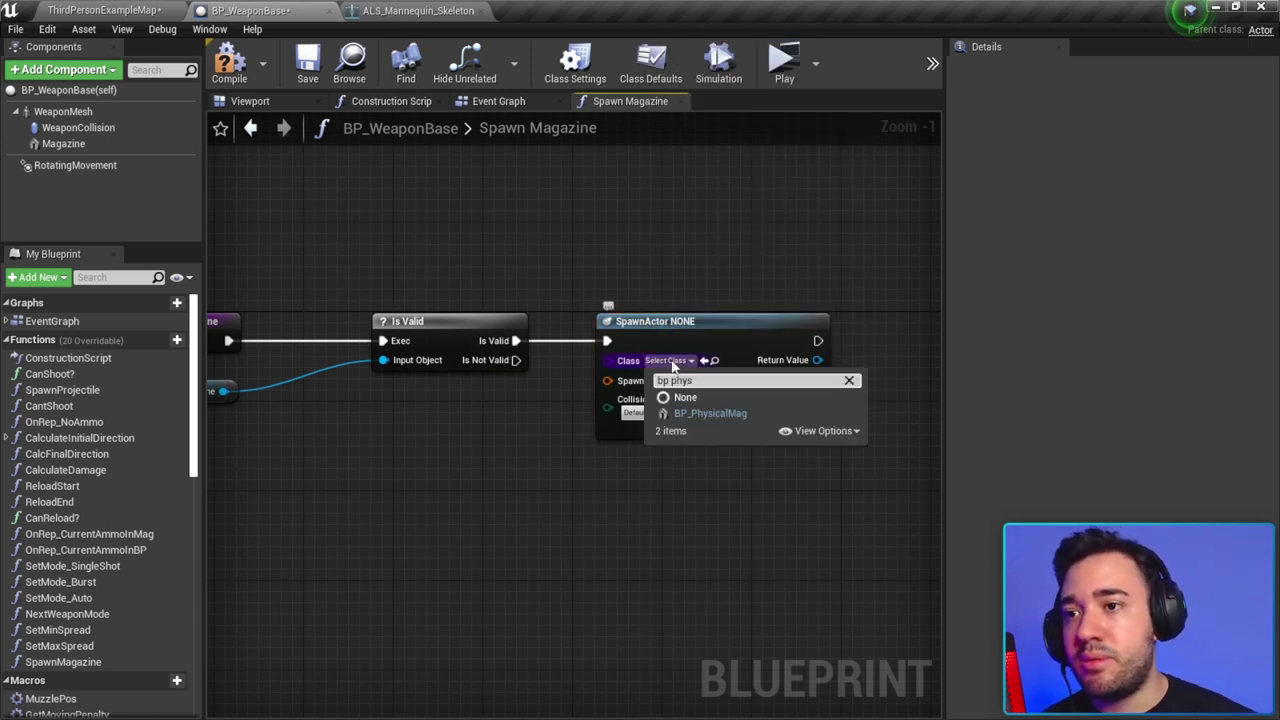
{"action": "left_click", "coordinate": [693, 414]}
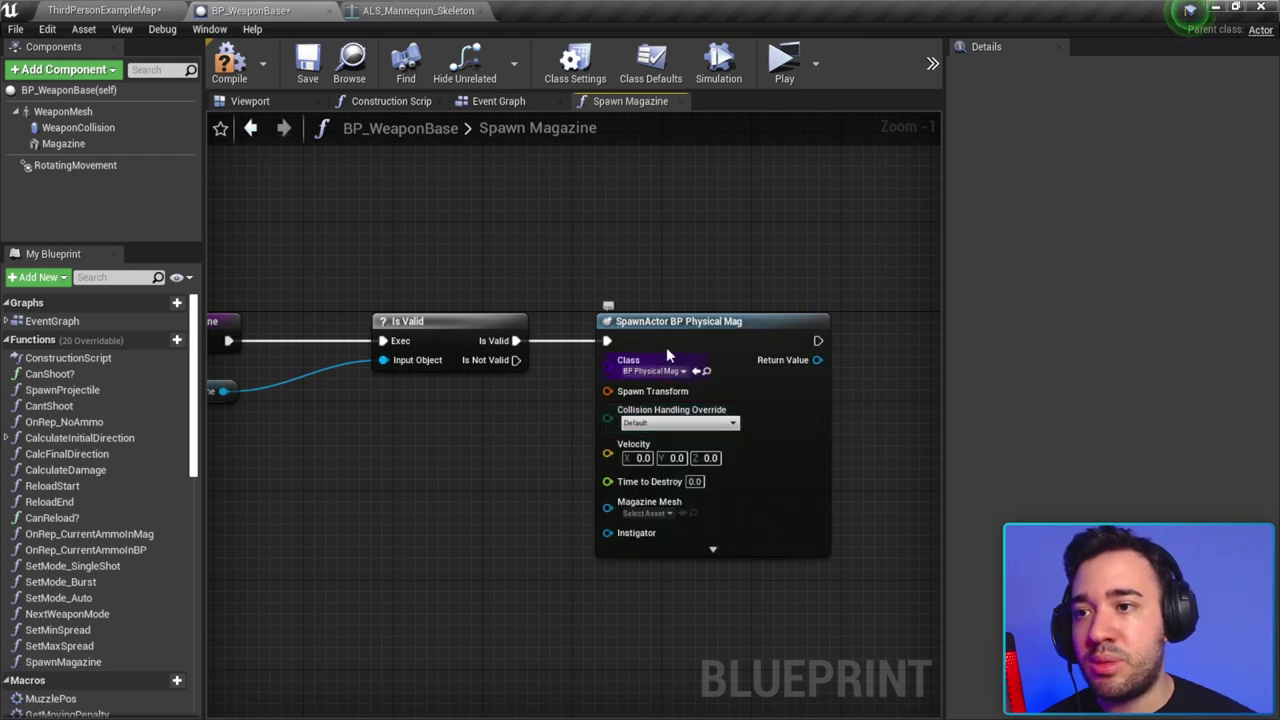
{"action": "scroll", "coordinate": [662, 360], "scroll_direction": "up", "scroll_amount": 1}
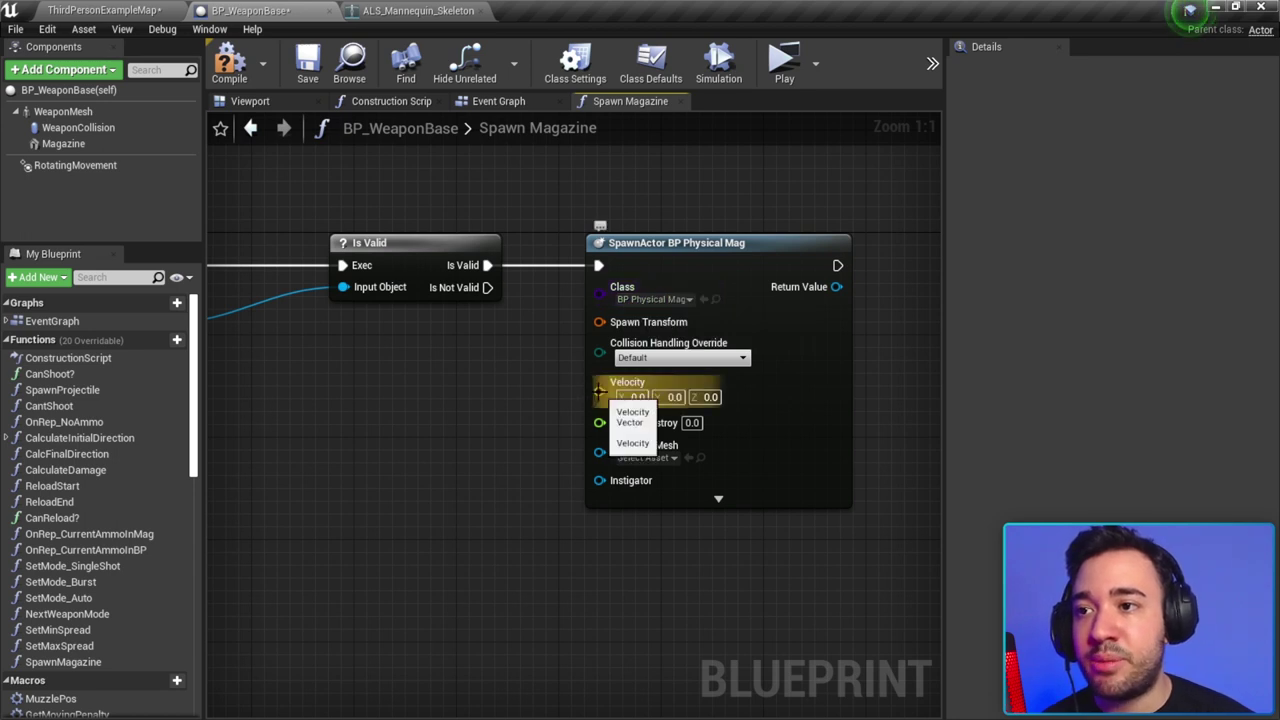
{"action": "mouse_move", "coordinate": [599, 392]}
{"action": "left_mouse_down"}
{"action": "mouse_move", "coordinate": [565, 410]}
{"action": "mouse_move", "coordinate": [598, 423]}
{"action": "mouse_move", "coordinate": [597, 452]}
{"action": "left_mouse_up"}
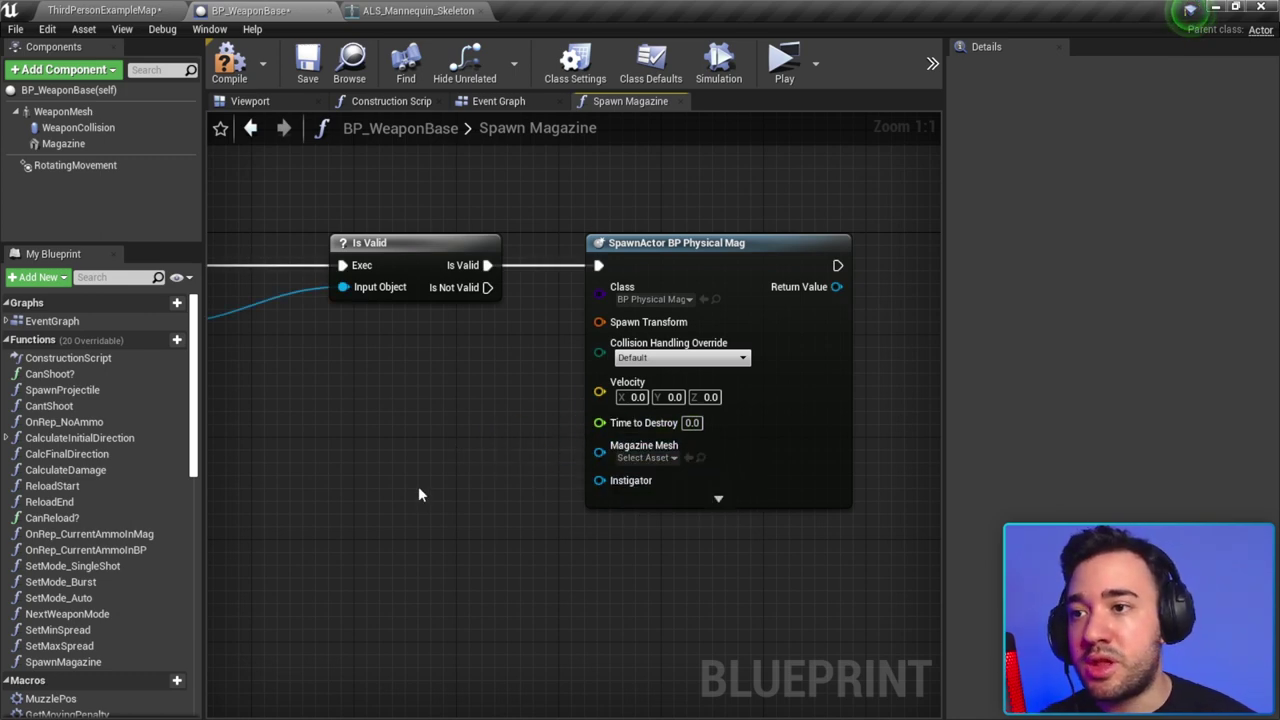
{"action": "left_click", "coordinate": [620, 270]}
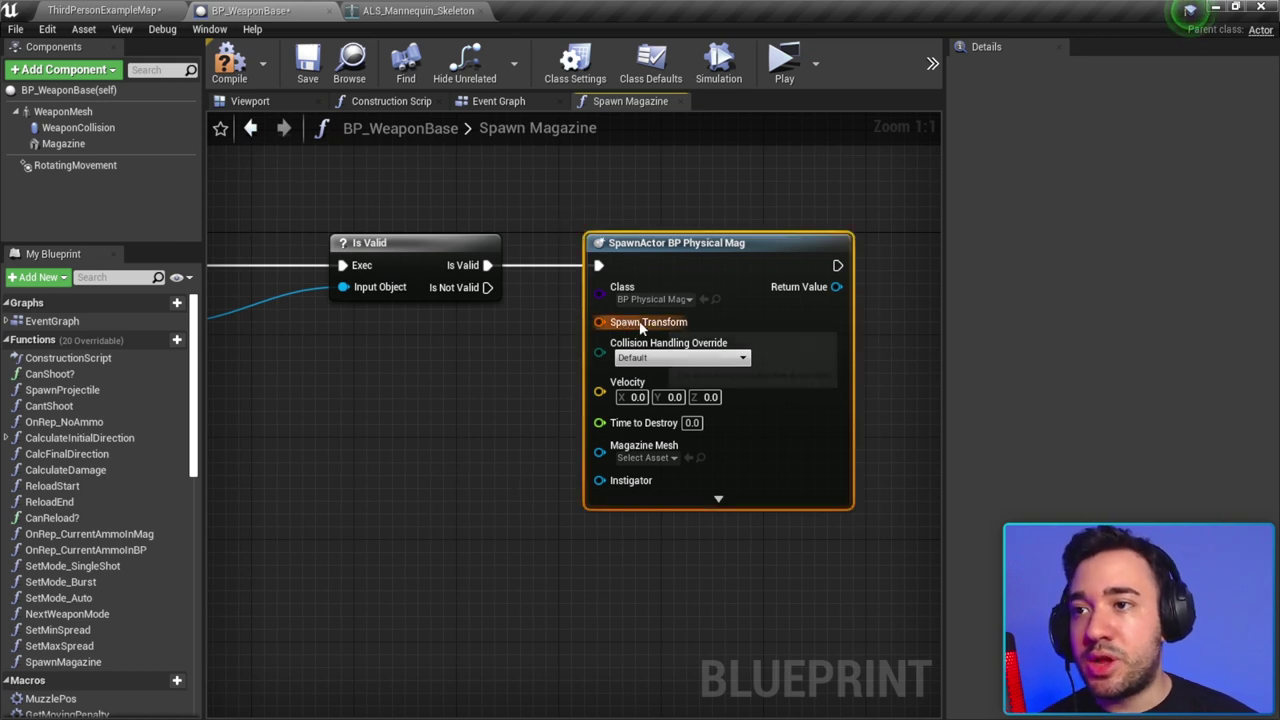
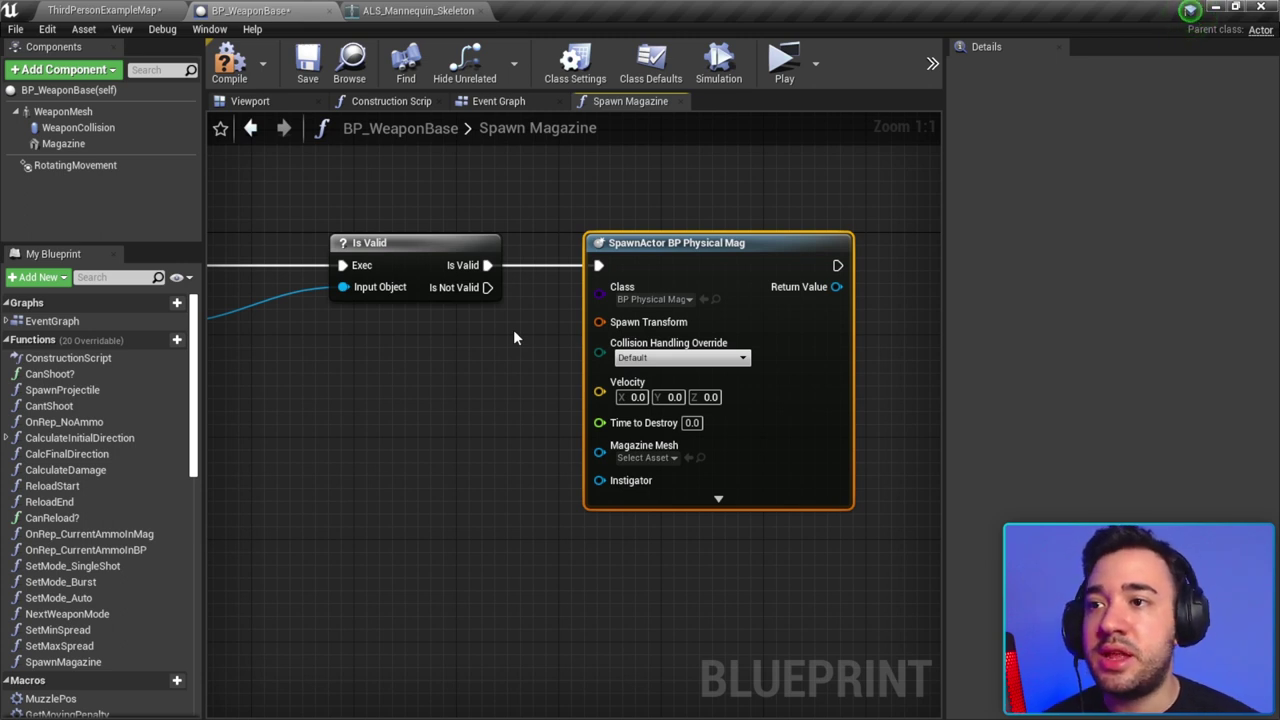
Step: Set the SpawnActor BP Physical Mag node's Collision Handling Override to 'Always Spawn, Ignore Collisions'
{"action": "right_click_drag", "start_coordinate": [514, 331], "coordinate": [521, 356]}
{"action": "left_click", "coordinate": [567, 368]}
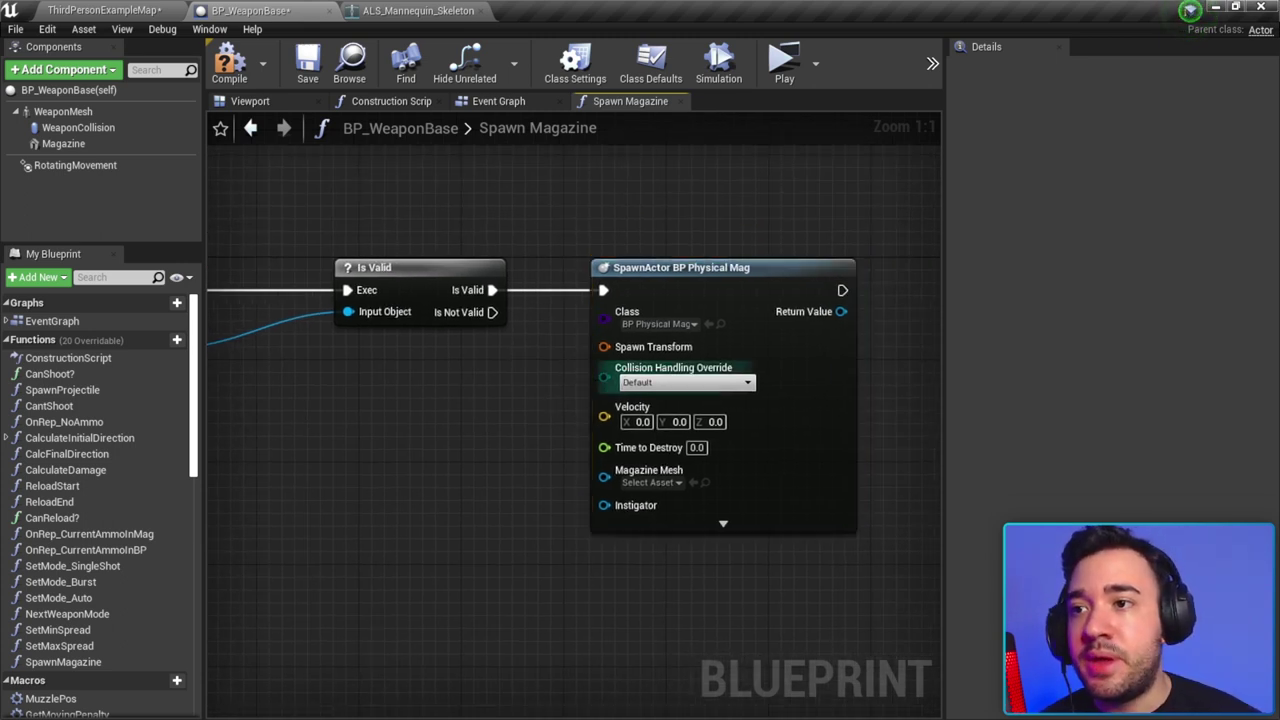
{"action": "right_click_drag", "start_coordinate": [534, 566], "coordinate": [511, 469]}
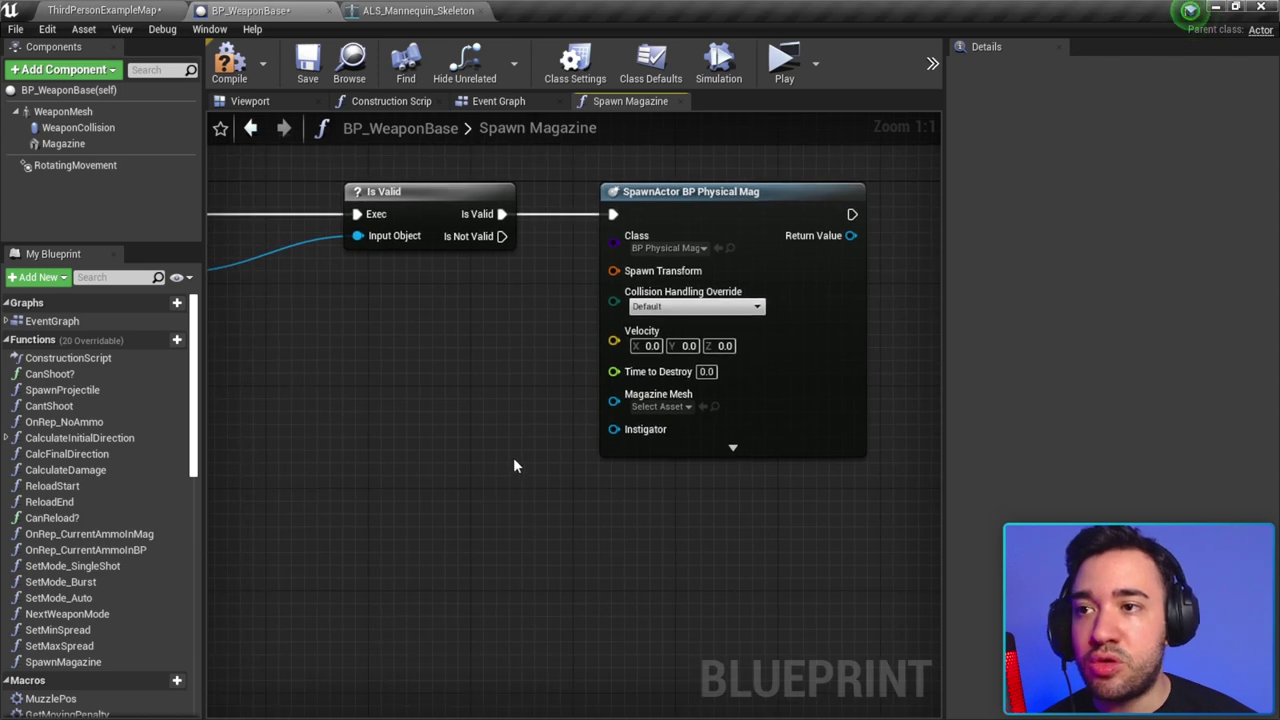
{"action": "scroll", "coordinate": [537, 380], "scroll_direction": "down", "scroll_amount": 1}
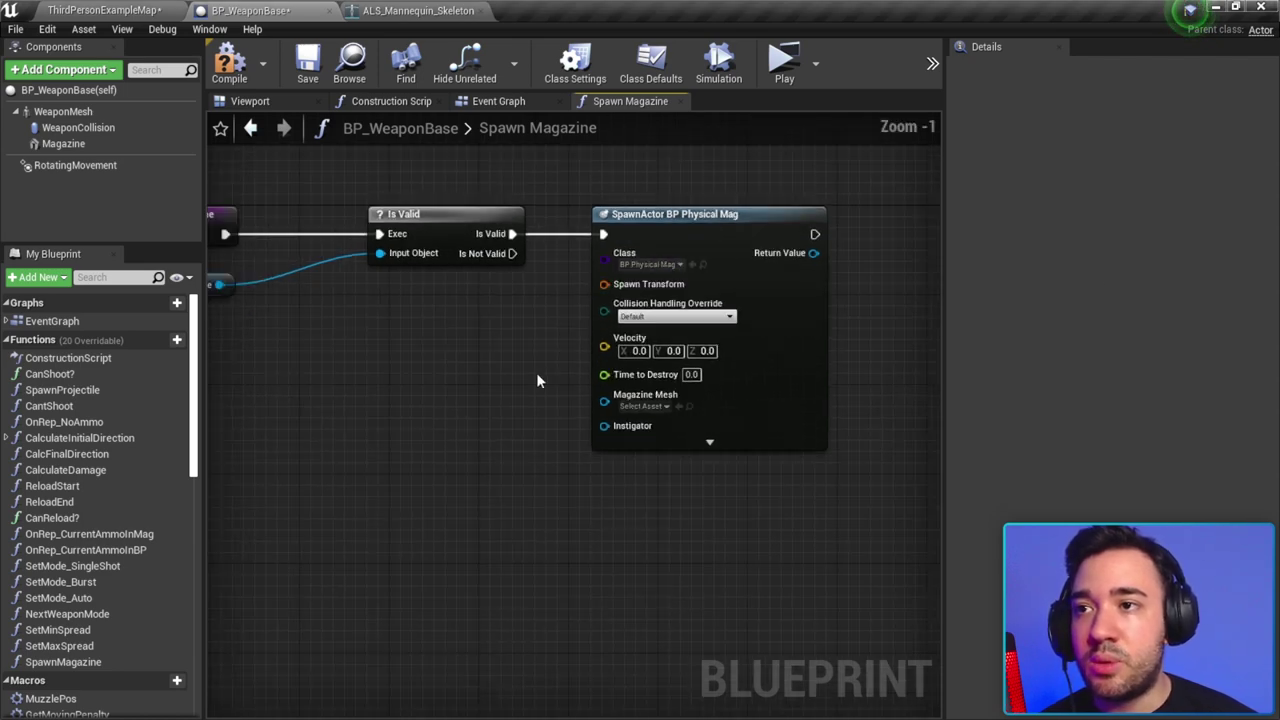
{"action": "right_click_drag", "start_coordinate": [536, 372], "coordinate": [474, 375]}
{"action": "scroll", "coordinate": [474, 375], "scroll_direction": "up", "scroll_amount": 1}
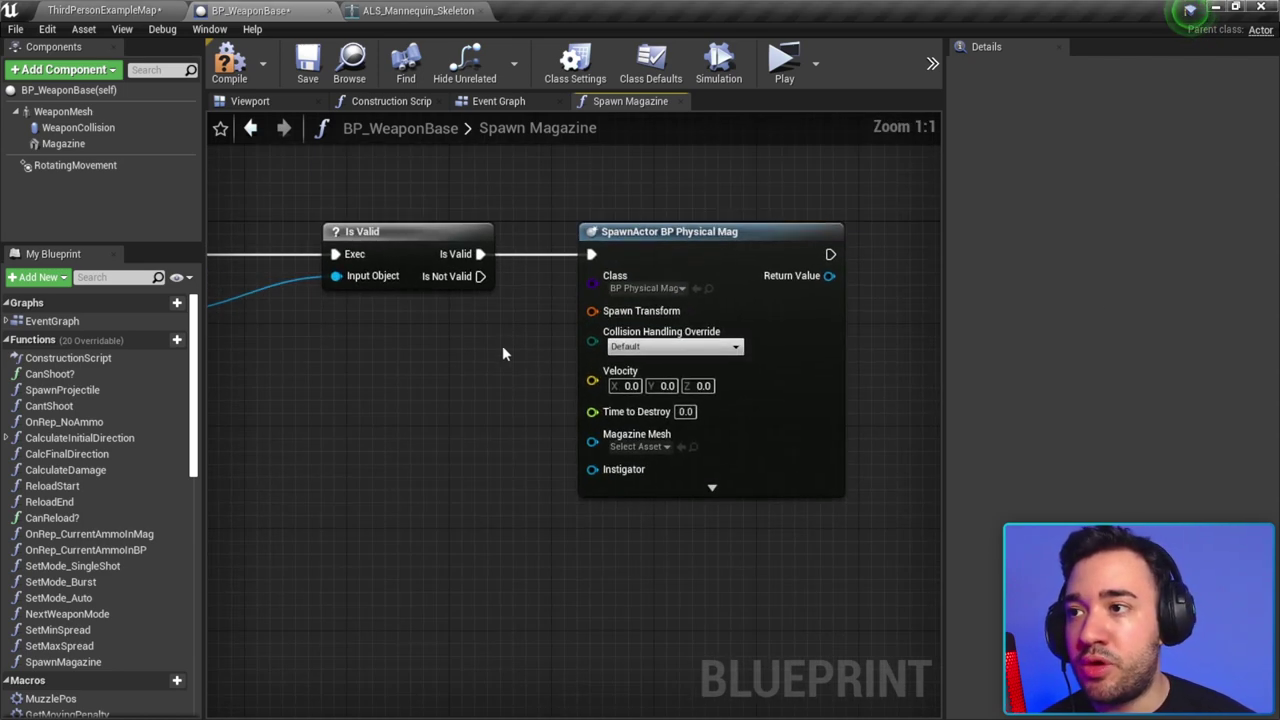
{"action": "scroll", "coordinate": [502, 345], "scroll_direction": "down", "scroll_amount": 1}
{"action": "scroll", "coordinate": [534, 353], "scroll_direction": "up", "scroll_amount": 1}
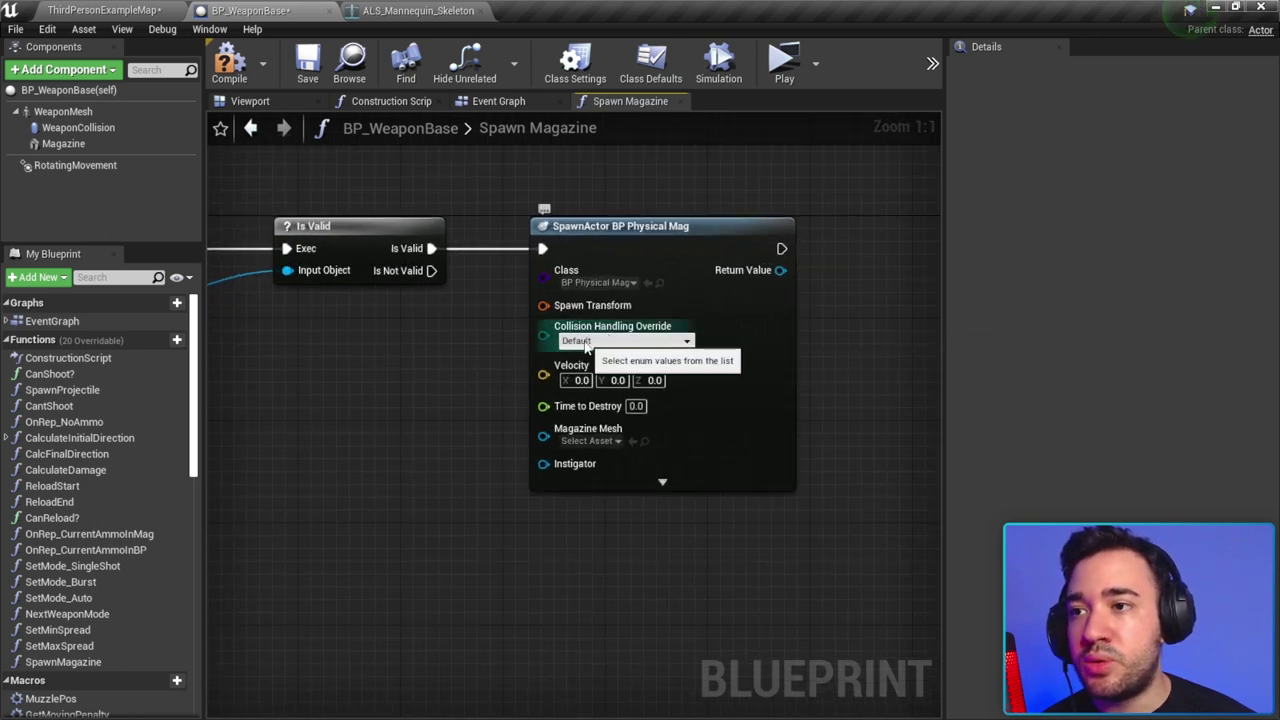
{"action": "left_click", "coordinate": [586, 343]}
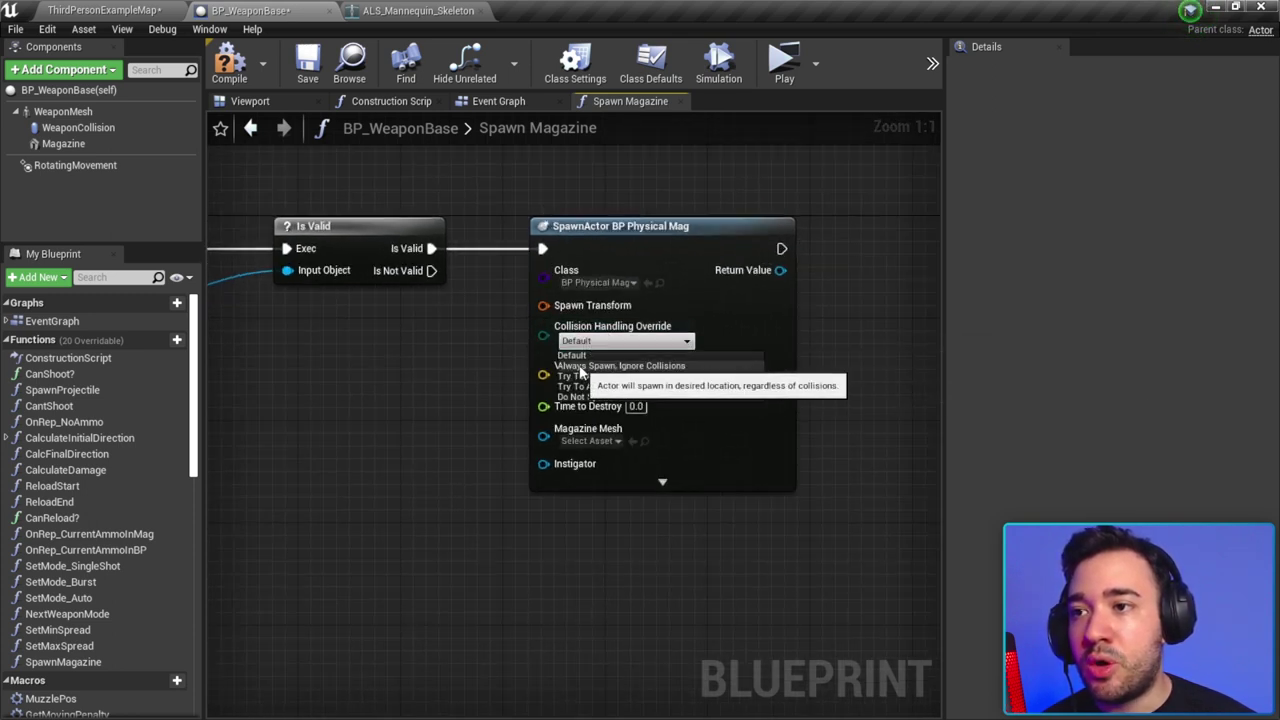
{"action": "left_click", "coordinate": [578, 366]}
Step: Pull a connection from the Spawn Transform input to start building the spawn location
{"action": "right_click_drag", "start_coordinate": [457, 335], "coordinate": [487, 322]}
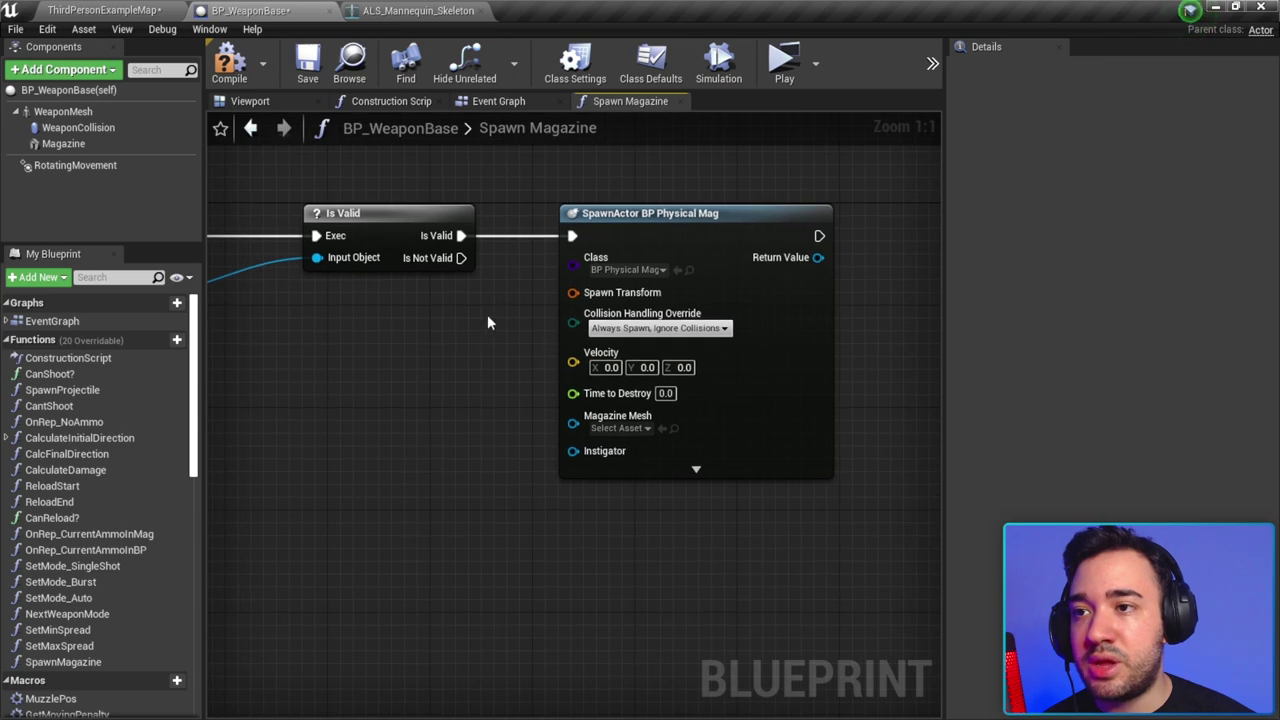
{"action": "scroll", "coordinate": [624, 348], "scroll_direction": "down", "scroll_amount": 2}
{"action": "scroll", "coordinate": [462, 234], "scroll_direction": "up", "scroll_amount": 2}
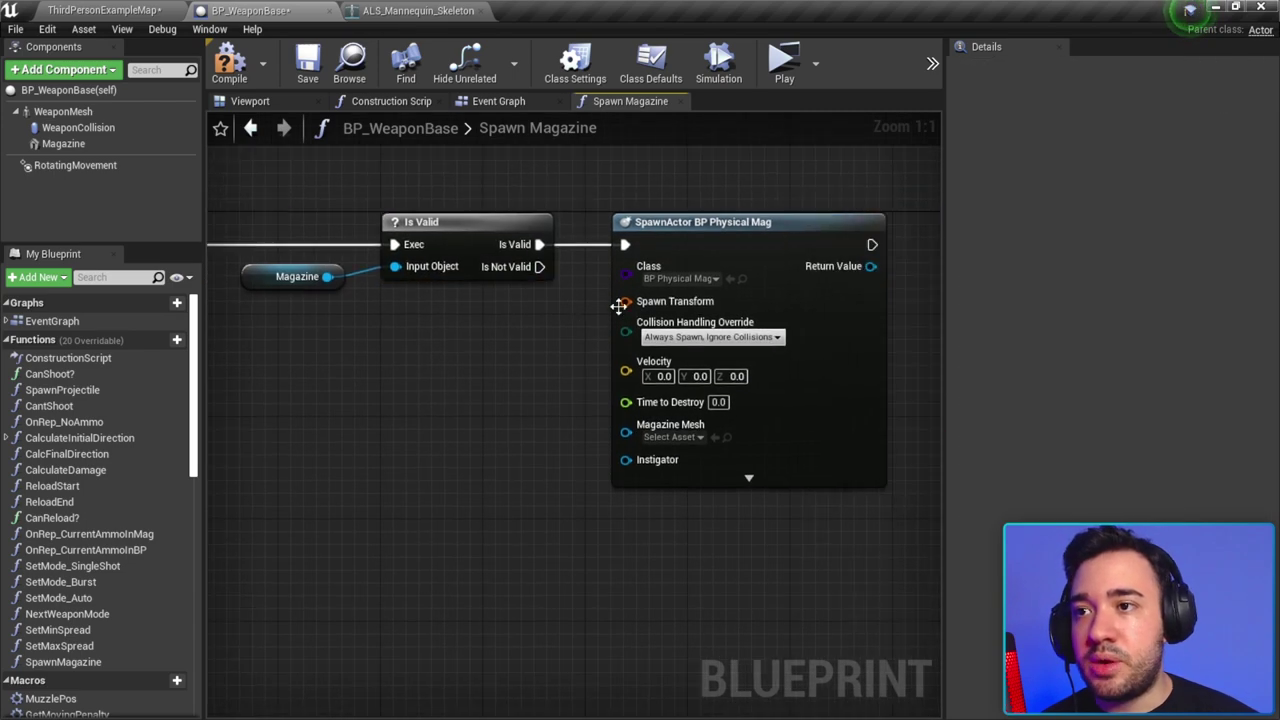
{"action": "left_click_drag", "start_coordinate": [625, 301], "coordinate": [553, 345]}
{"action": "right_click_drag", "start_coordinate": [374, 387], "coordinate": [571, 387]}
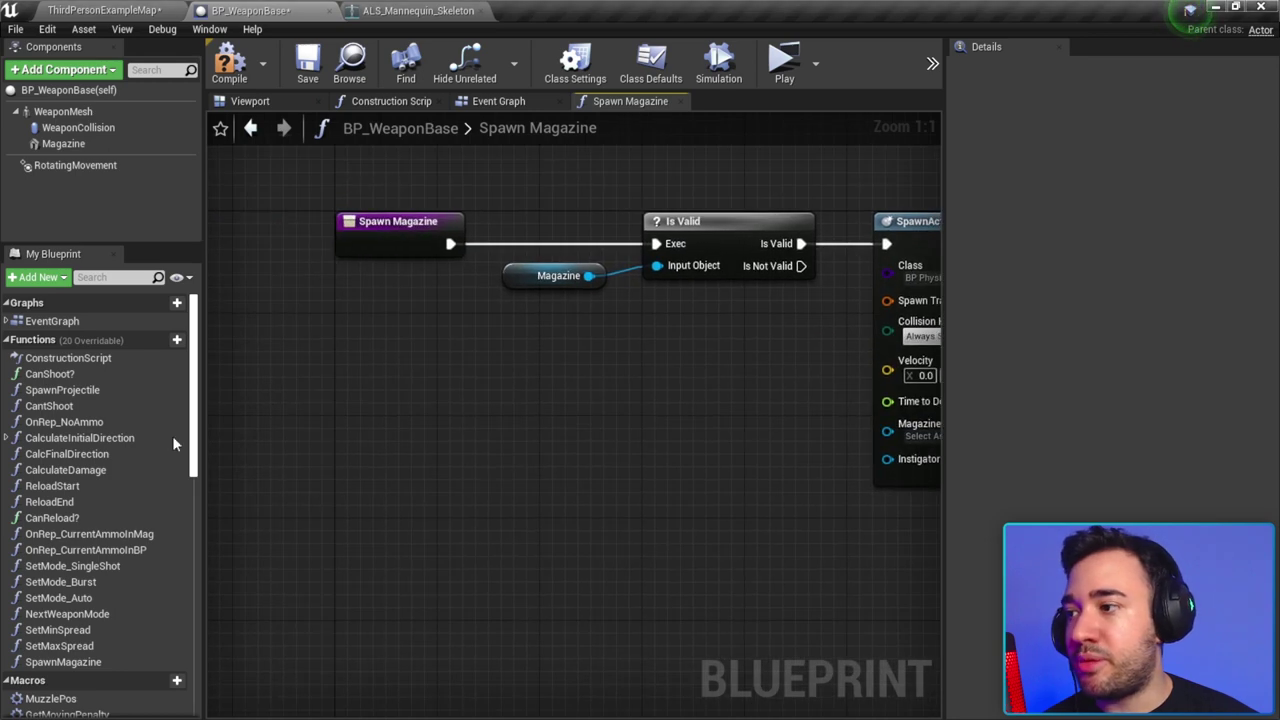
{"action": "scroll", "coordinate": [172, 435], "scroll_direction": "down", "scroll_amount": 5}
Step: Add an Owner Character getter and a Get Mesh node pulled from it
{"action": "scroll", "coordinate": [165, 436], "scroll_direction": "down", "scroll_amount": 1}
{"action": "left_click", "coordinate": [470, 455]}
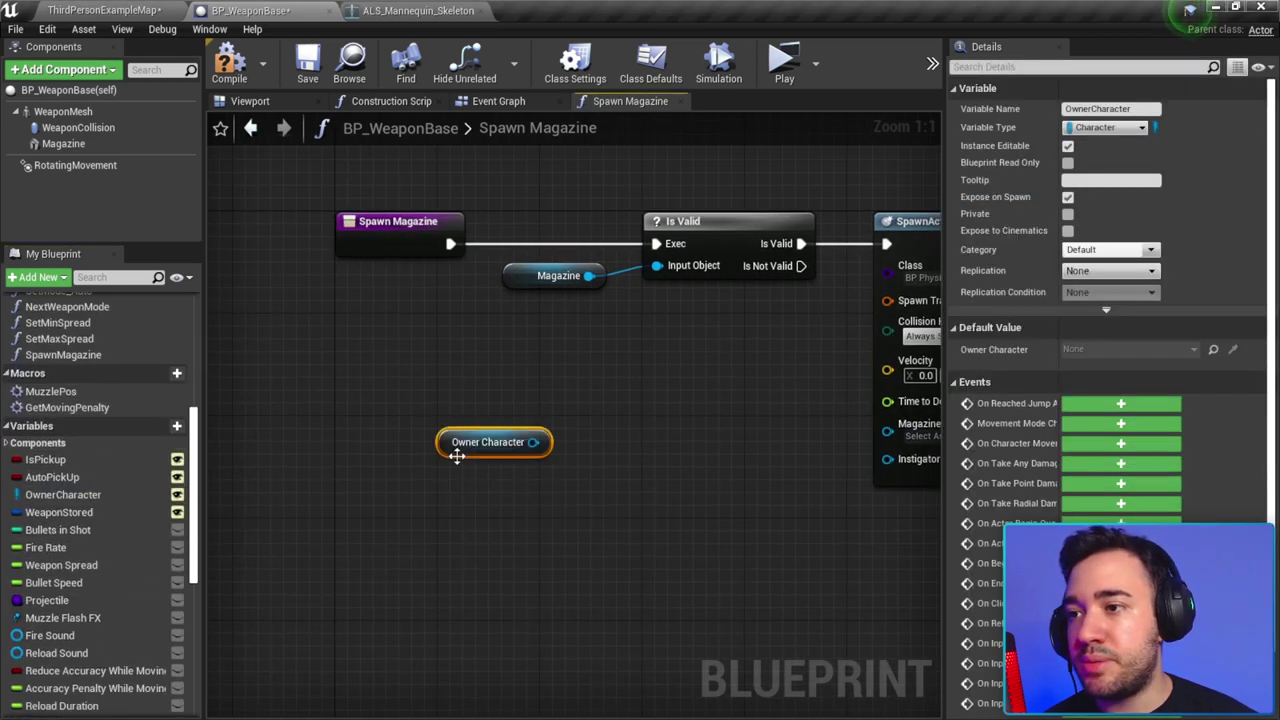
{"action": "left_click_drag", "start_coordinate": [457, 455], "coordinate": [341, 468]}
{"action": "right_click_drag", "start_coordinate": [436, 439], "coordinate": [500, 400]}
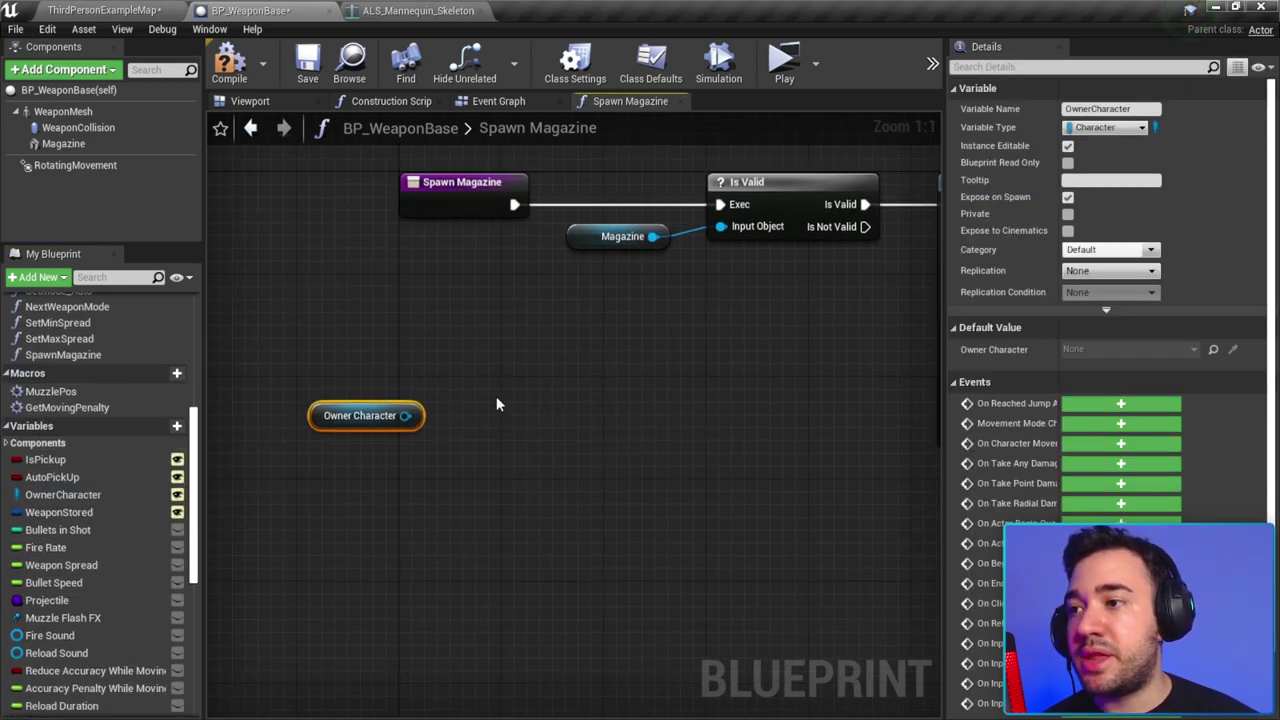
{"action": "left_click_drag", "start_coordinate": [405, 415], "coordinate": [462, 405]}
{"action": "type", "text": "get mesh"}
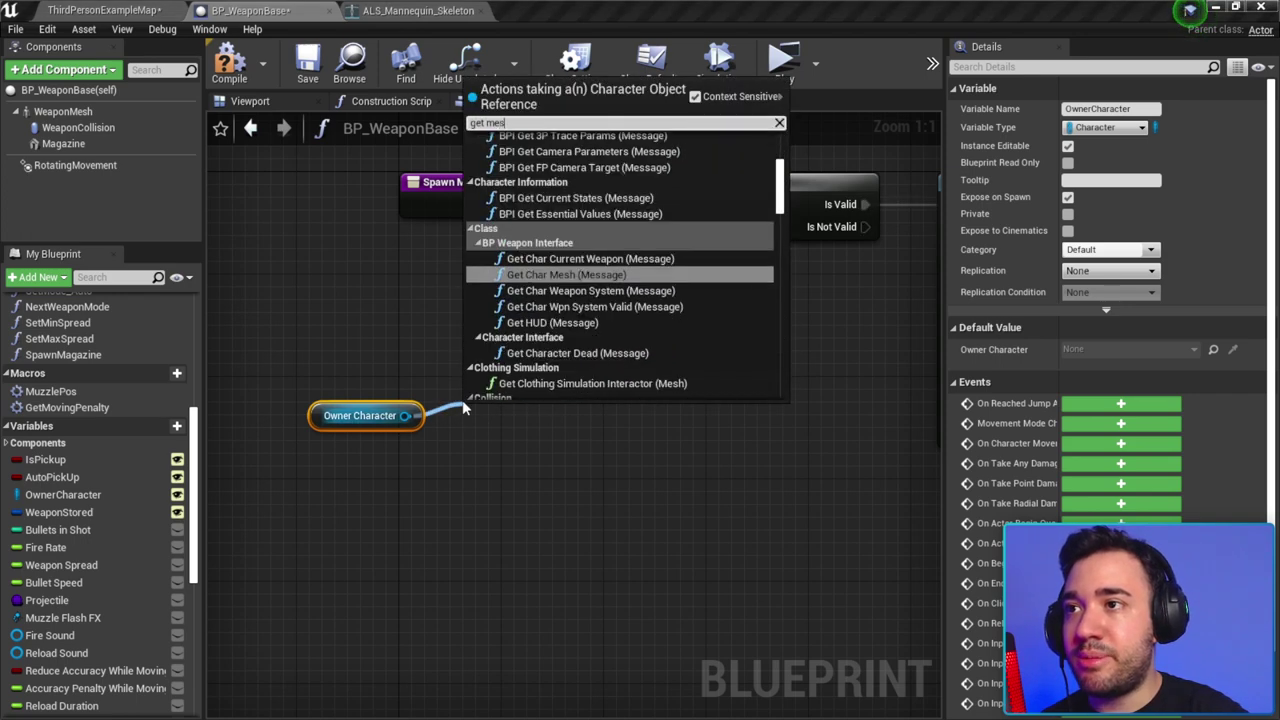
{"action": "scroll", "coordinate": [620, 280], "scroll_direction": "down", "scroll_amount": 10}
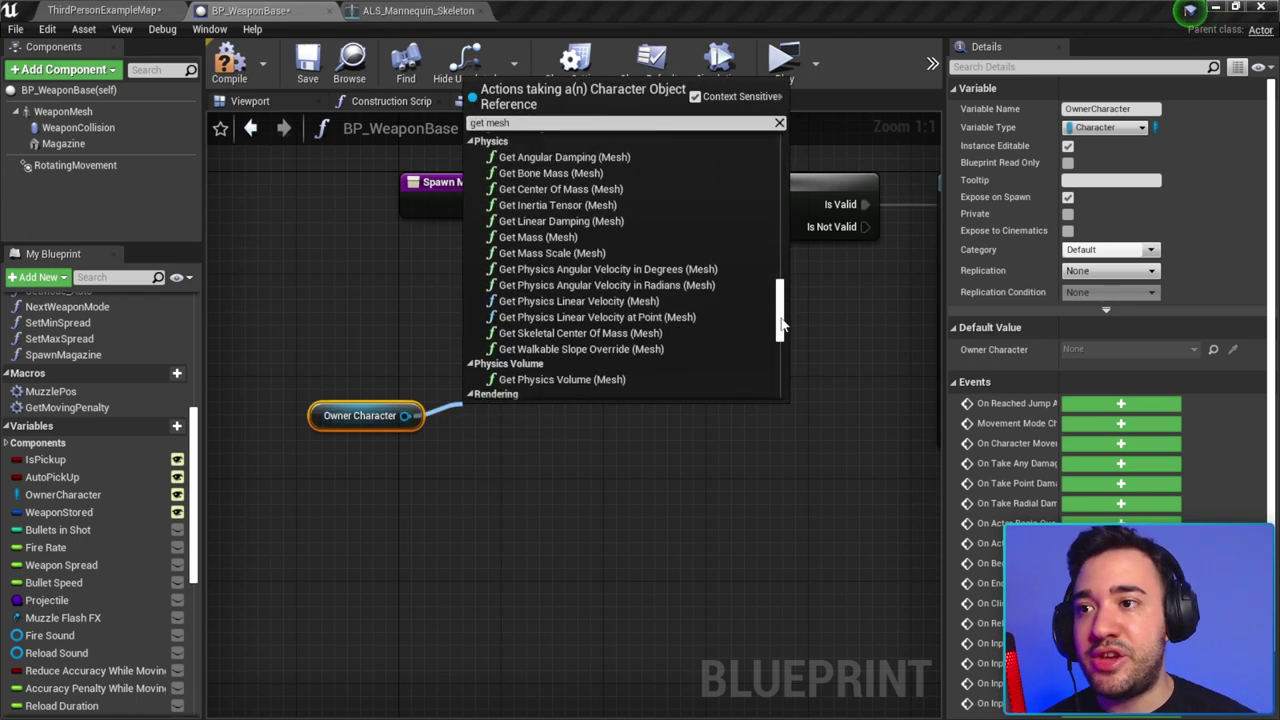
{"action": "left_click", "coordinate": [530, 363]}
{"action": "scroll", "coordinate": [570, 440], "scroll_direction": "down", "scroll_amount": 2}
Step: Add a Get Socket Transform node on the mesh with In Socket Name 'MagSocket'
{"action": "mouse_move", "coordinate": [545, 412]}
{"action": "left_mouse_down"}
{"action": "mouse_move", "coordinate": [500, 412]}
{"action": "mouse_move", "coordinate": [562, 410]}
{"action": "left_mouse_up"}
{"action": "type", "text": "get "}
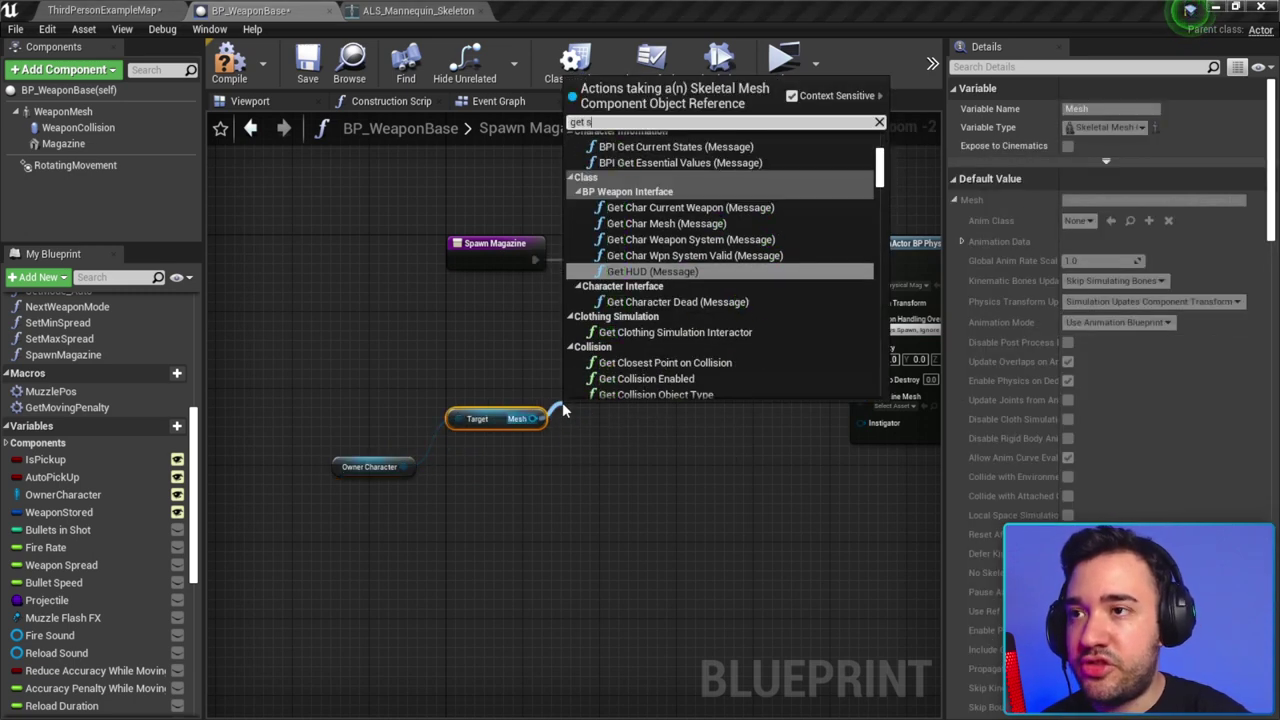
{"action": "type", "text": "socket transform"}
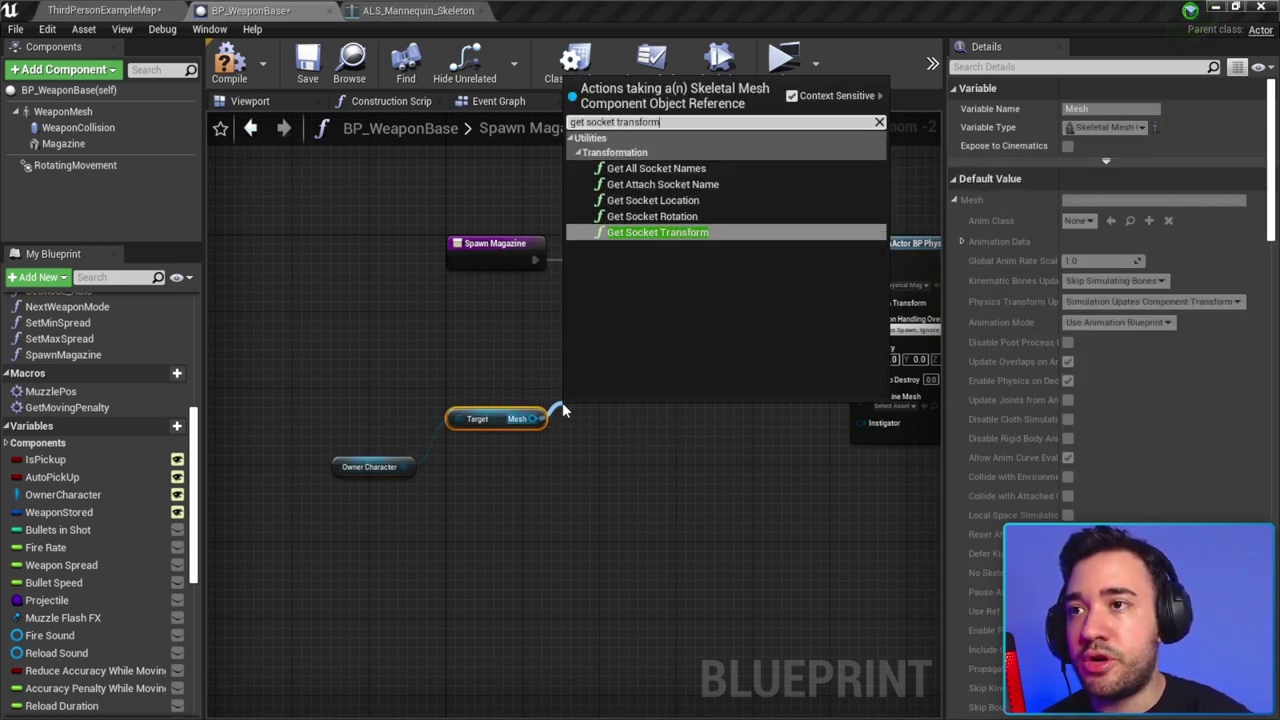
{"action": "key", "text": "Return"}
{"action": "scroll", "coordinate": [466, 423], "scroll_direction": "up", "scroll_amount": 1}
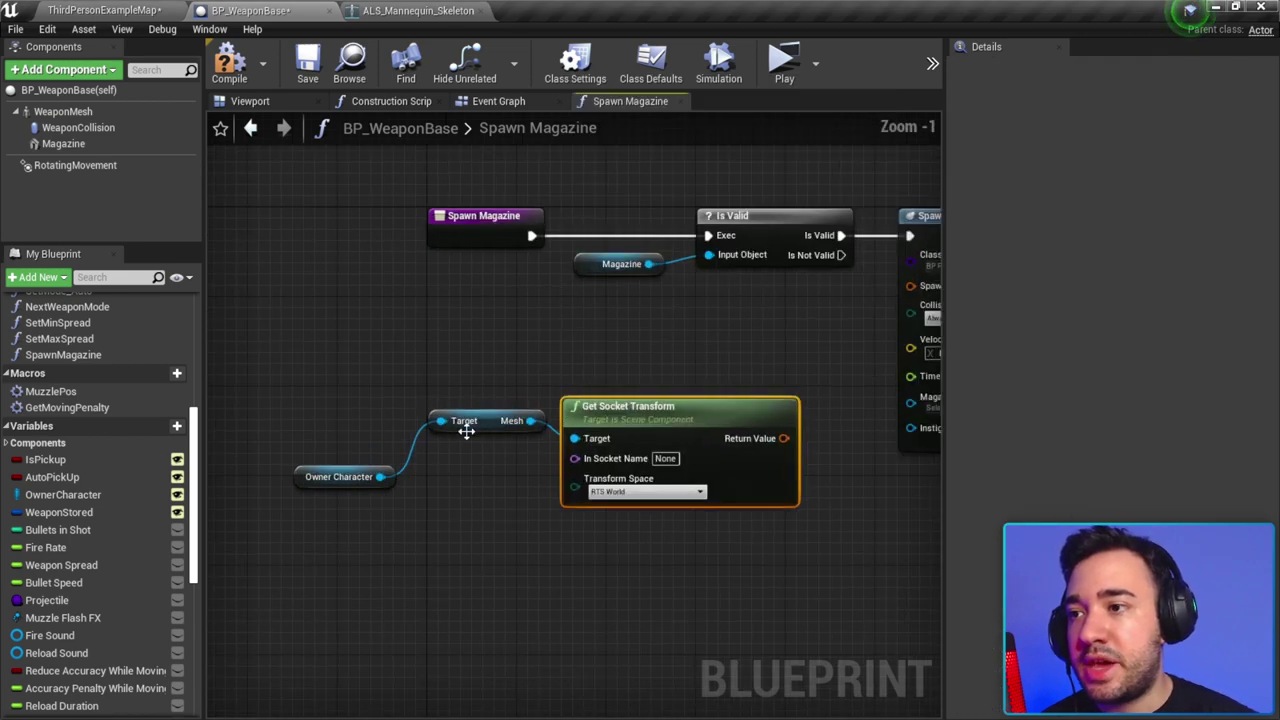
{"action": "key", "text": "q"}
{"action": "left_click", "coordinate": [640, 450]}
{"action": "scroll", "coordinate": [640, 450], "scroll_direction": "up", "scroll_amount": 1}
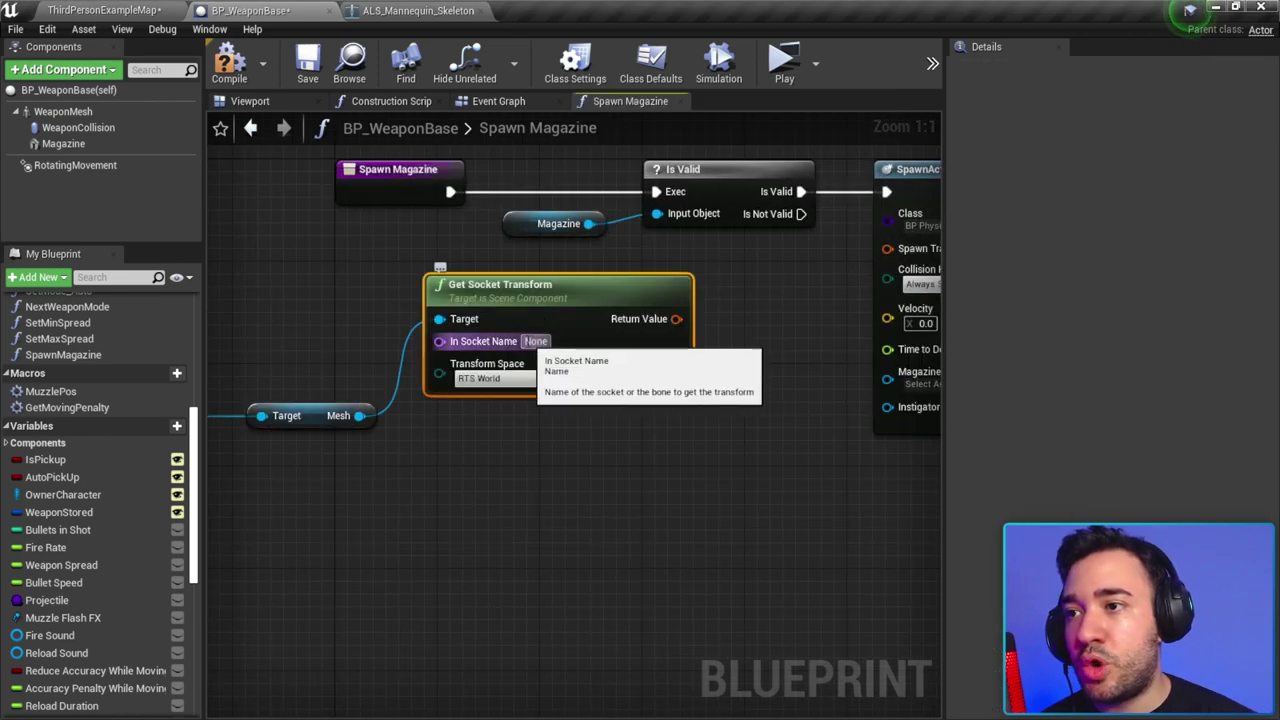
{"action": "type", "text": "MagSocket"}
{"action": "key", "text": "Return"}
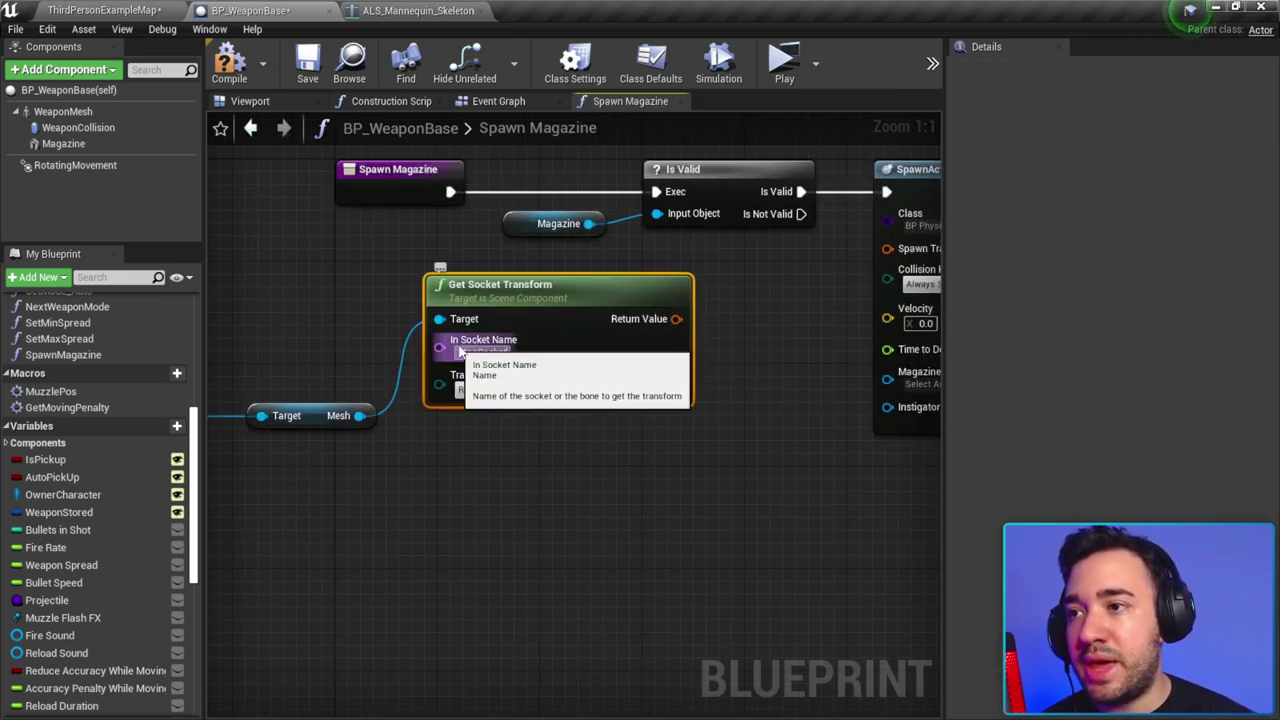
Step: Confirm MagSocket on the mannequin skeleton and keep RTS World as transform space
{"action": "left_click", "coordinate": [410, 10]}
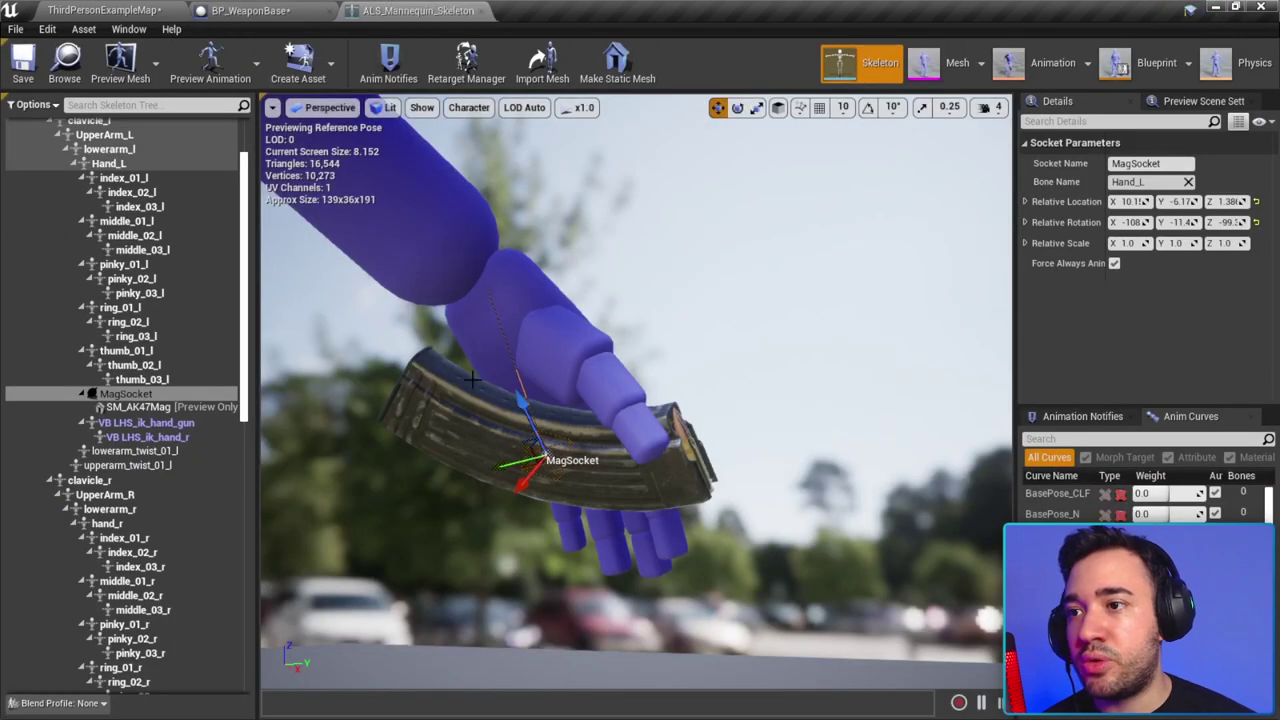
{"action": "left_click", "coordinate": [240, 10]}
{"action": "left_click", "coordinate": [520, 389]}
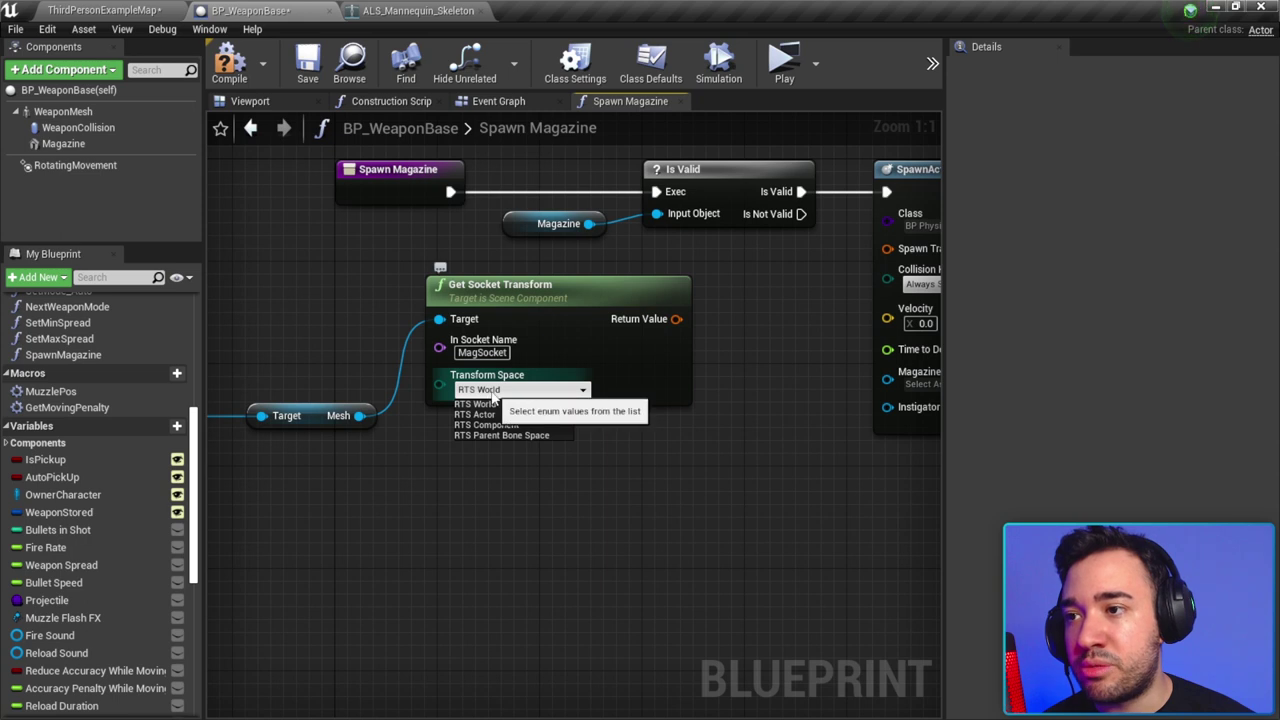
{"action": "left_click", "coordinate": [505, 390]}
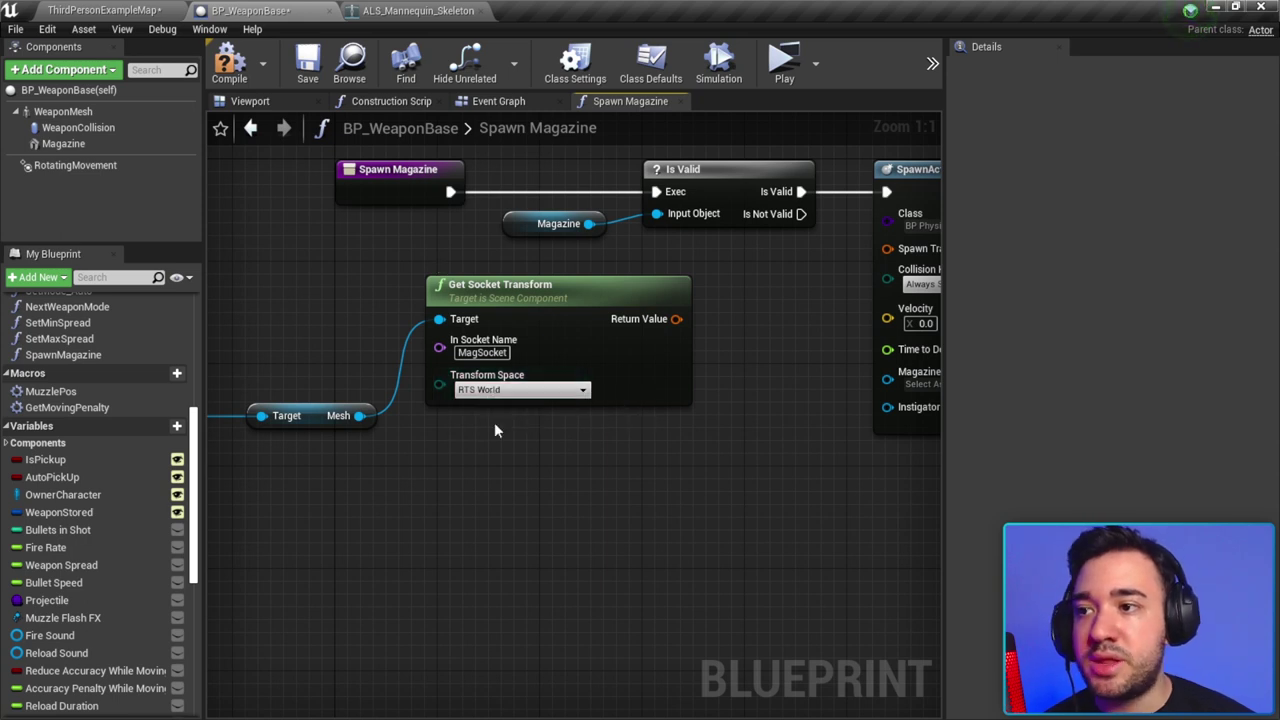
{"action": "scroll", "coordinate": [494, 422], "scroll_direction": "down", "scroll_amount": 1}
{"action": "right_click_drag", "start_coordinate": [386, 430], "coordinate": [563, 411]}
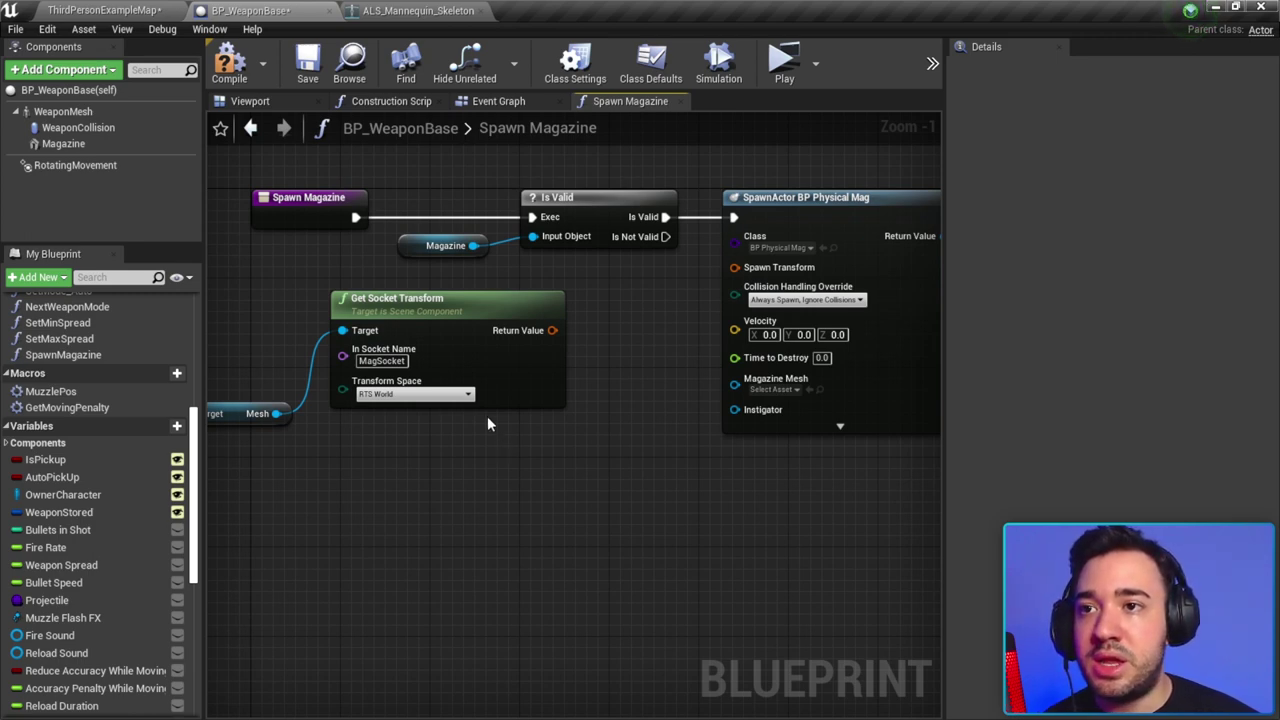
Step: Connect Get Socket Transform's Return Value to the SpawnActor node's Spawn Transform pin
{"action": "mouse_move", "coordinate": [552, 330]}
{"action": "left_mouse_down"}
{"action": "mouse_move", "coordinate": [713, 254]}
{"action": "mouse_move", "coordinate": [735, 267]}
{"action": "left_mouse_up"}
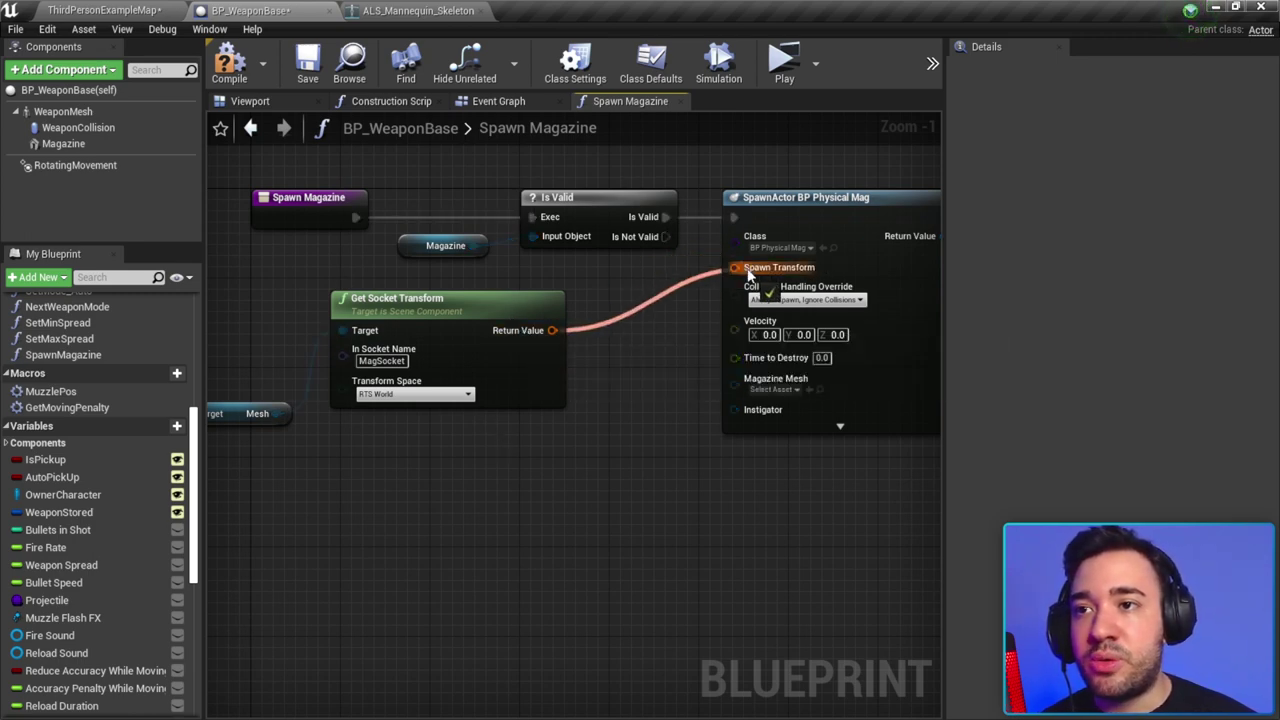
{"action": "left_click_drag", "start_coordinate": [314, 300], "coordinate": [445, 403]}
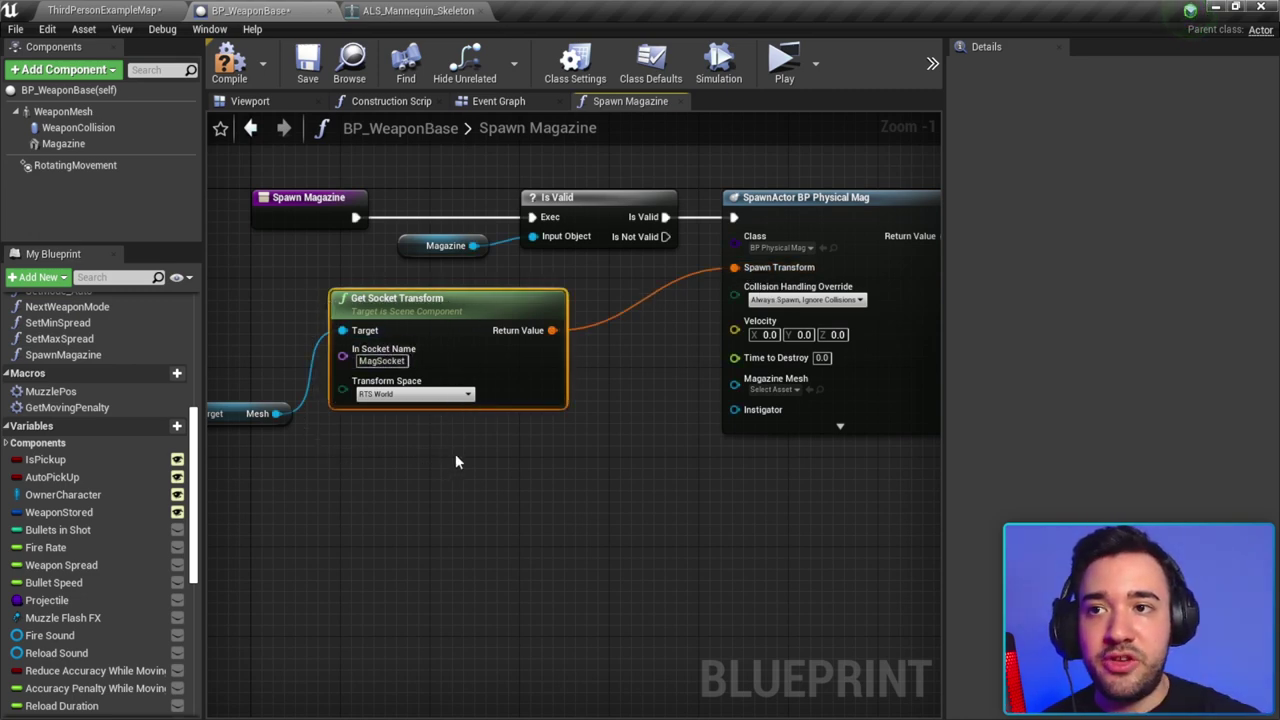
{"action": "scroll", "coordinate": [455, 461], "scroll_direction": "up", "scroll_amount": 1}
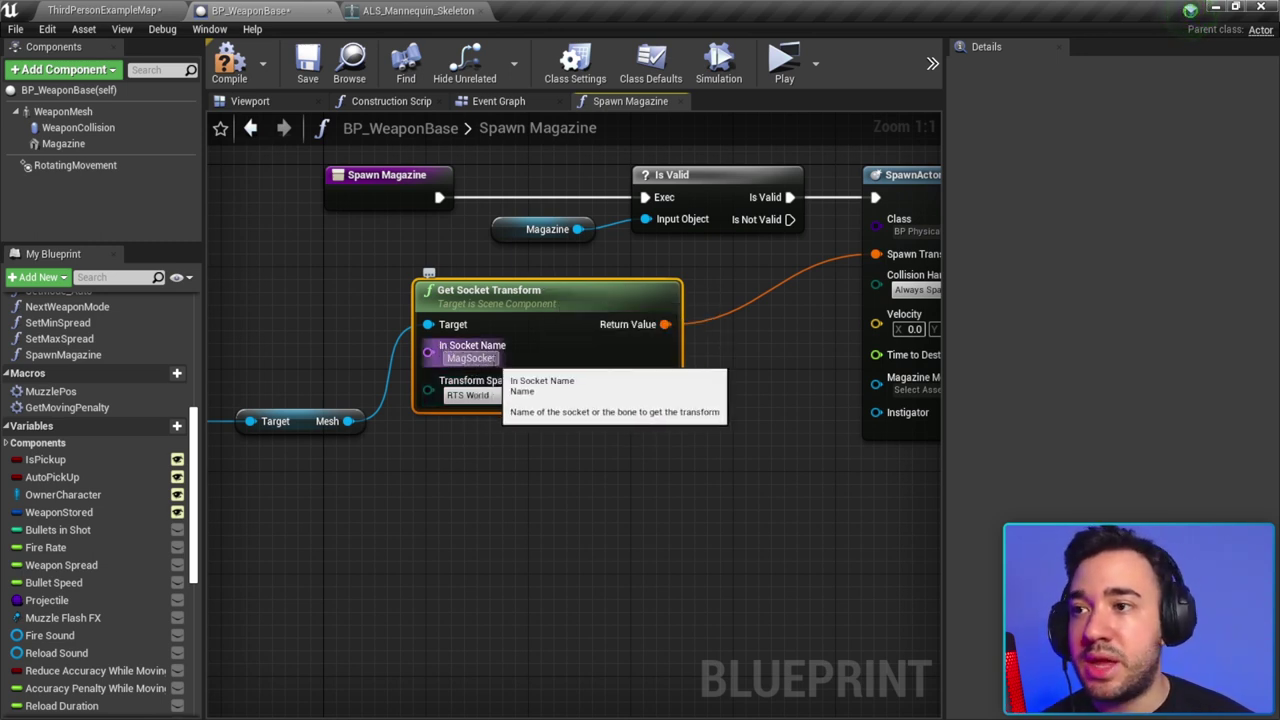
Step: Verify the MagSocket socket name against the mannequin skeleton
{"action": "left_click", "coordinate": [470, 358]}
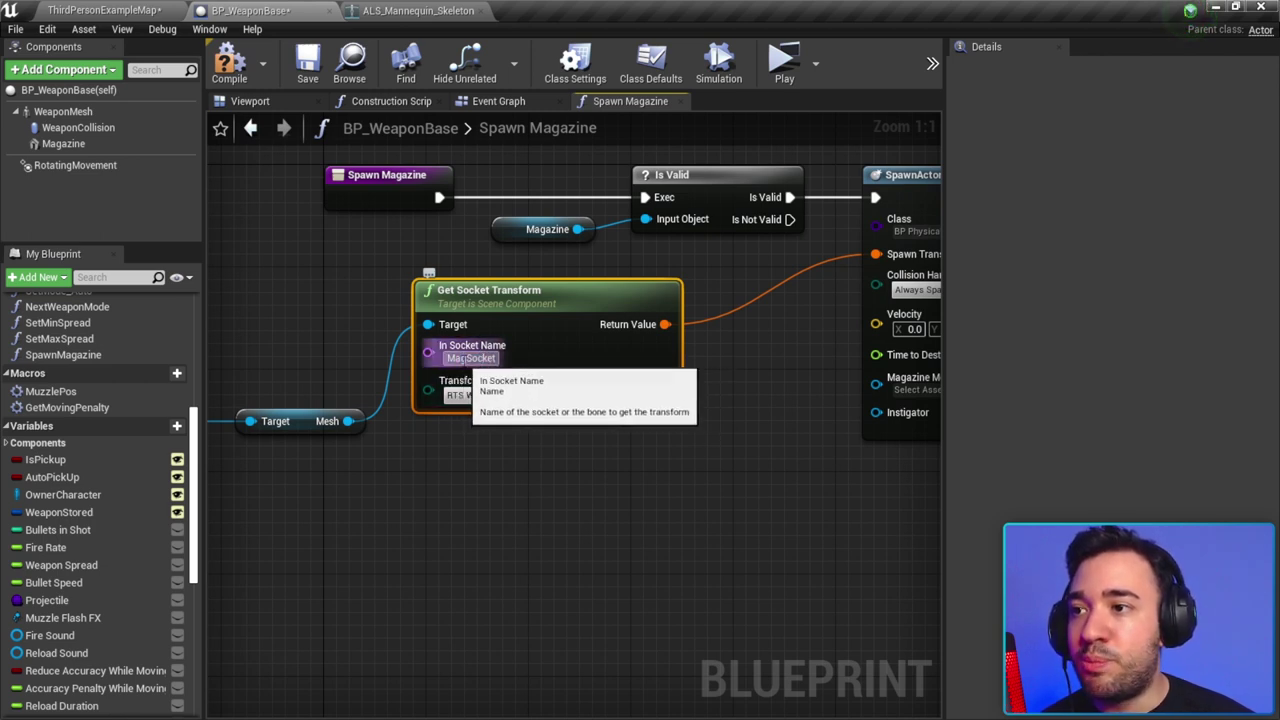
{"action": "left_click", "coordinate": [434, 14]}
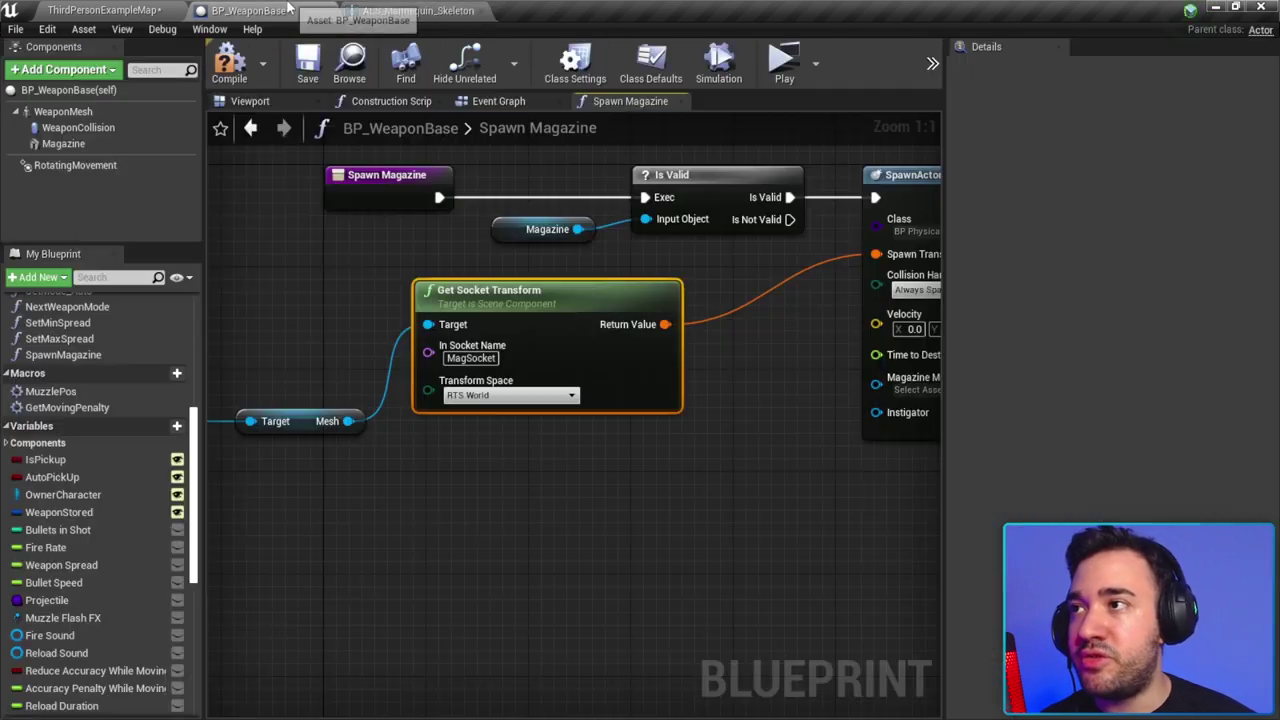
{"action": "left_click", "coordinate": [250, 10]}
{"action": "scroll", "coordinate": [666, 340], "scroll_direction": "down", "scroll_amount": 1}
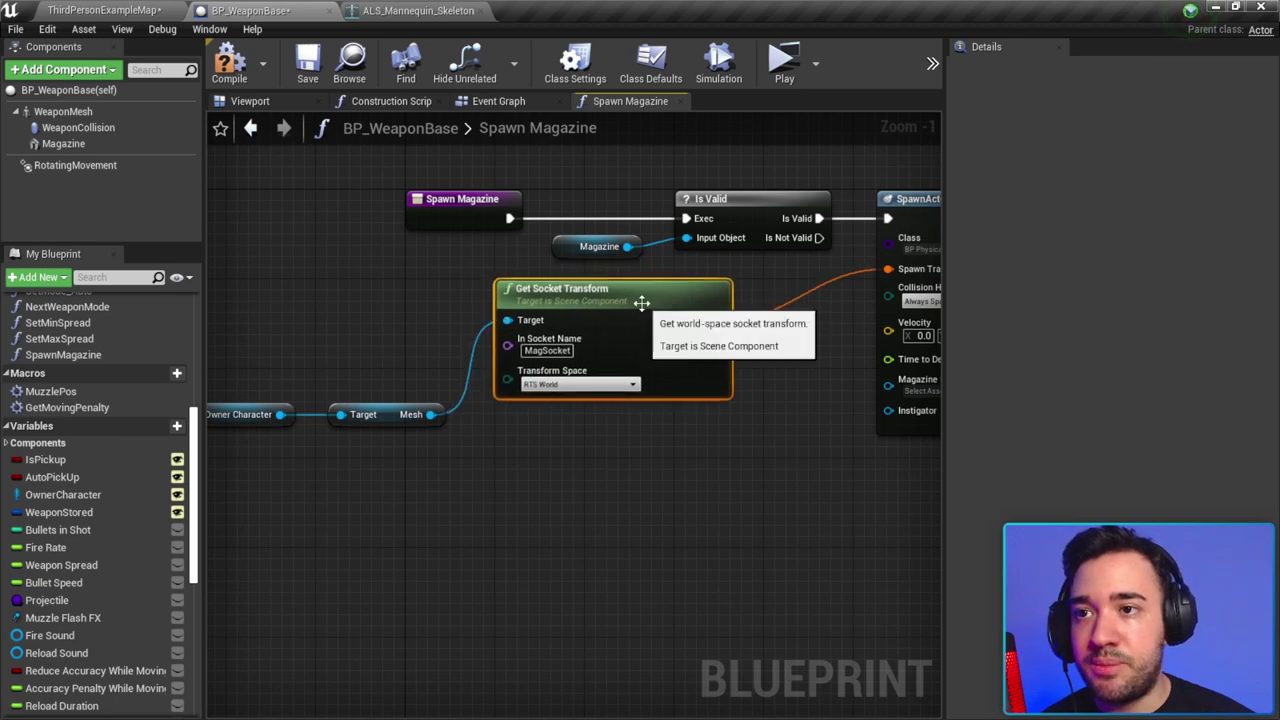
Step: Move the SpawnActor BP Physical Mag node right to make room for socket nodes
{"action": "right_click_drag", "start_coordinate": [643, 300], "coordinate": [466, 347]}
{"action": "left_click_drag", "start_coordinate": [660, 322], "coordinate": [728, 330]}
{"action": "right_click_drag", "start_coordinate": [728, 330], "coordinate": [641, 309]}
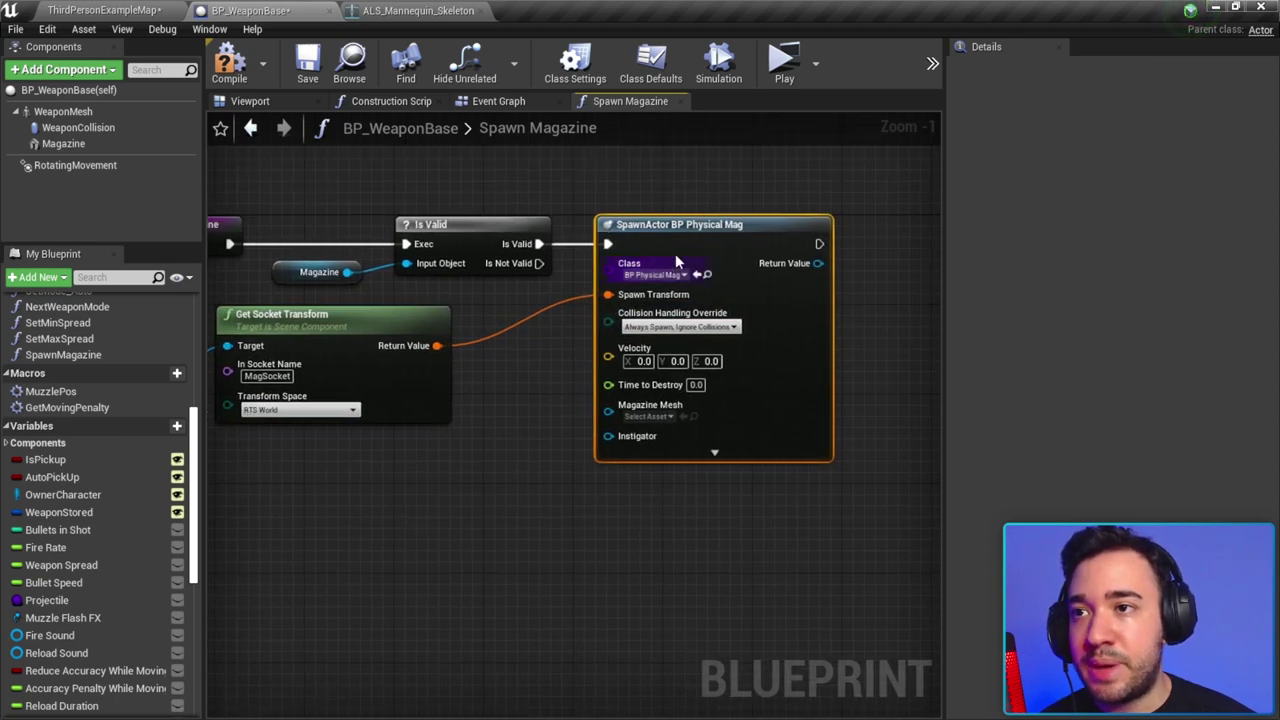
{"action": "left_click_drag", "start_coordinate": [675, 253], "coordinate": [712, 253]}
{"action": "right_click_drag", "start_coordinate": [712, 253], "coordinate": [786, 263]}
{"action": "left_click_drag", "start_coordinate": [516, 320], "coordinate": [314, 486]}
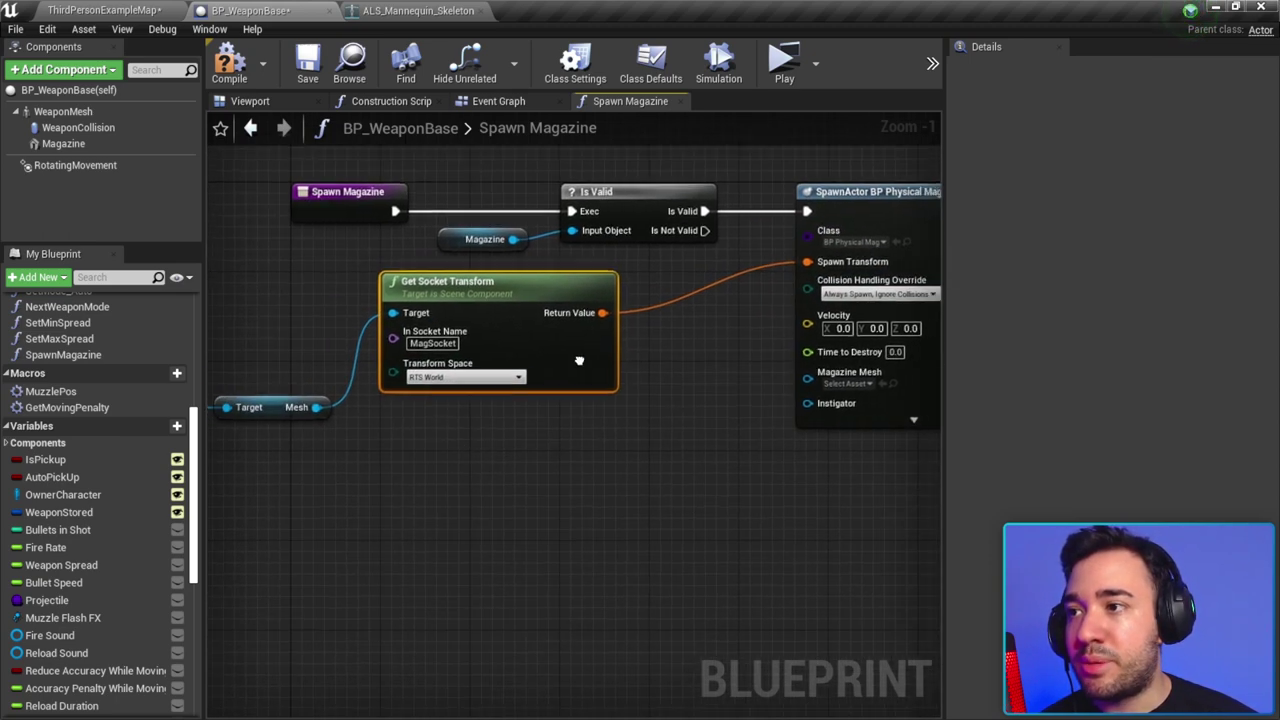
{"action": "right_click_drag", "start_coordinate": [314, 486], "coordinate": [573, 387]}
Step: Add a Get Socket Location node off the Mesh with socket name MagSocket
{"action": "right_click_drag", "start_coordinate": [365, 450], "coordinate": [277, 480]}
{"action": "left_click_drag", "start_coordinate": [434, 382], "coordinate": [544, 399]}
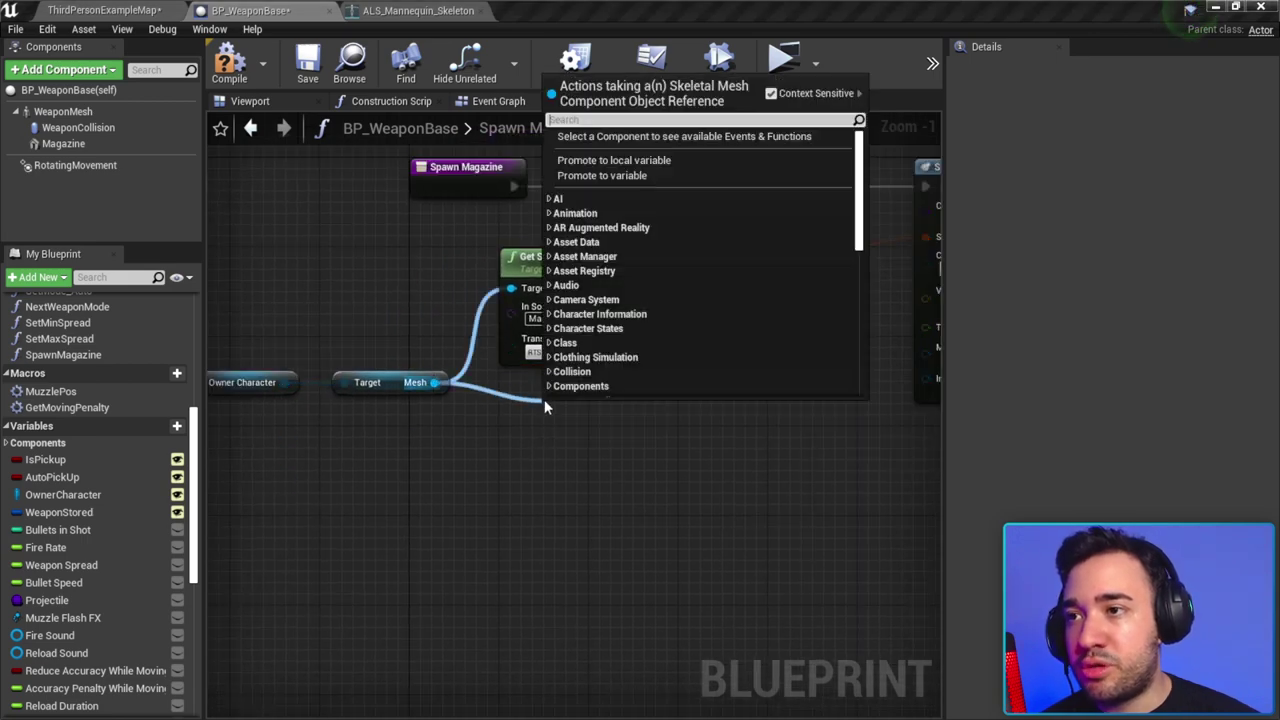
{"action": "type", "text": "get socket location"}
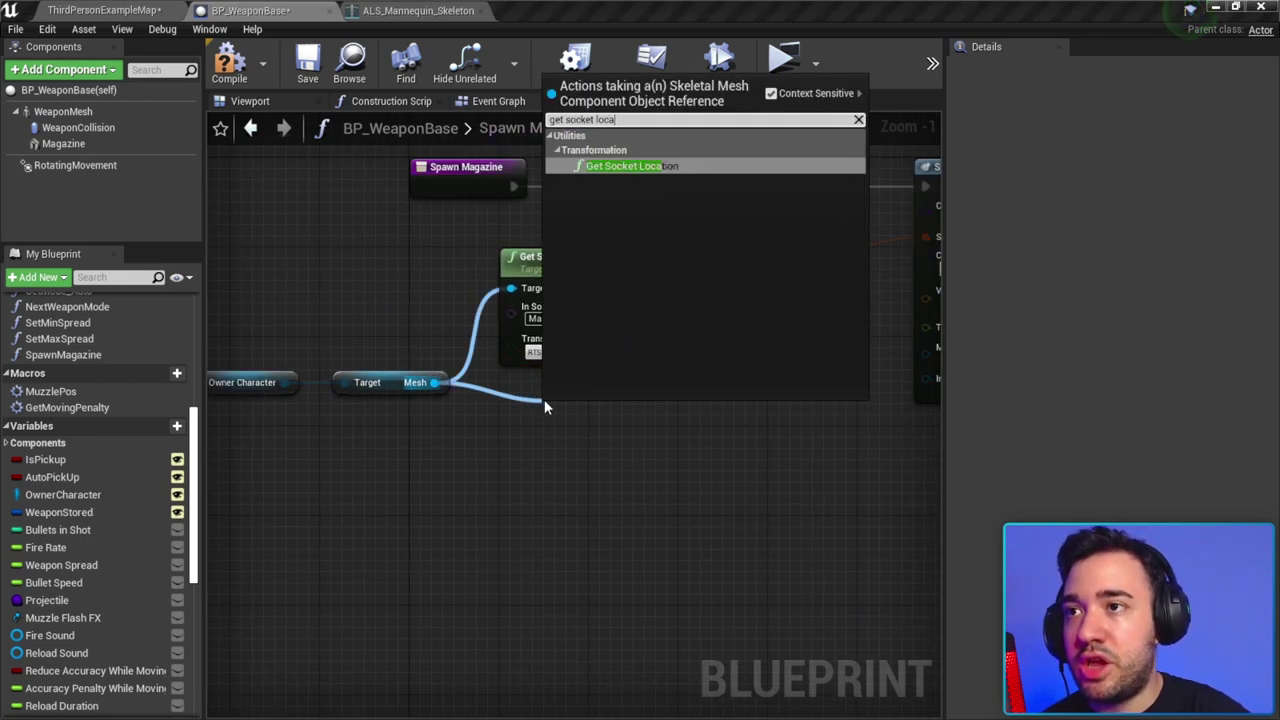
{"action": "type", "text": "]"}
{"action": "key", "text": "BackSpace"}
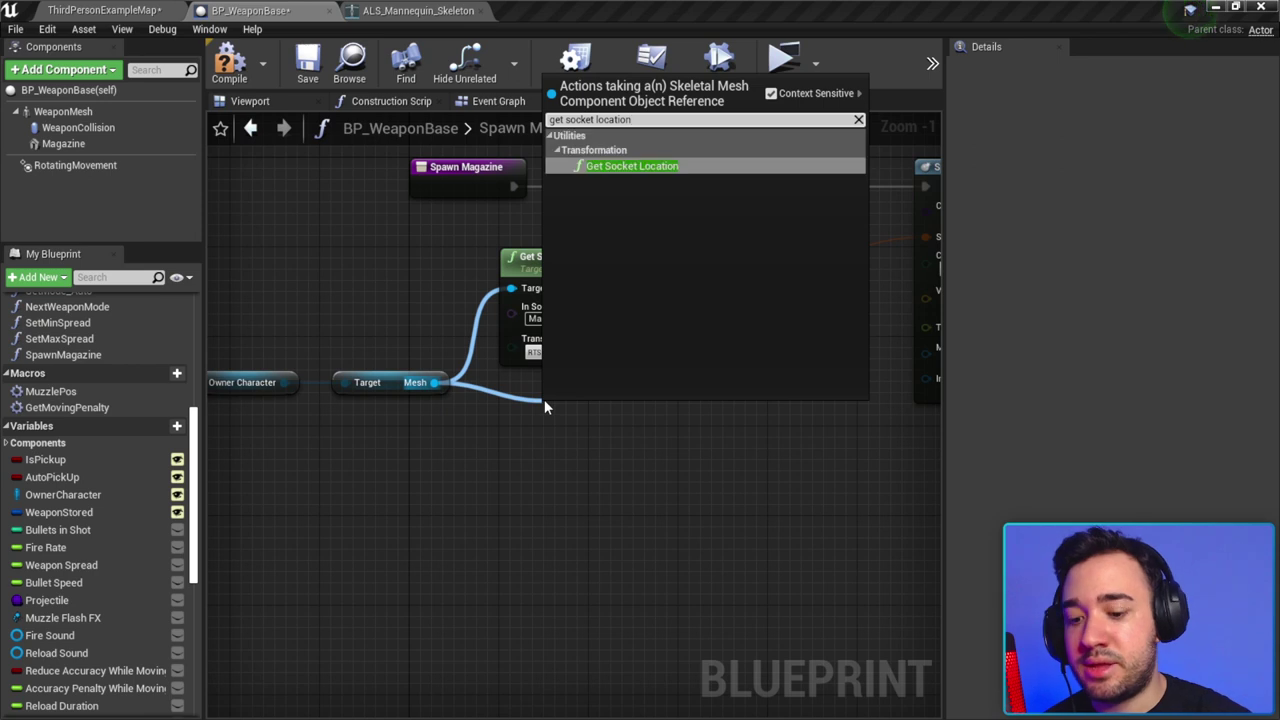
{"action": "key", "text": "Return"}
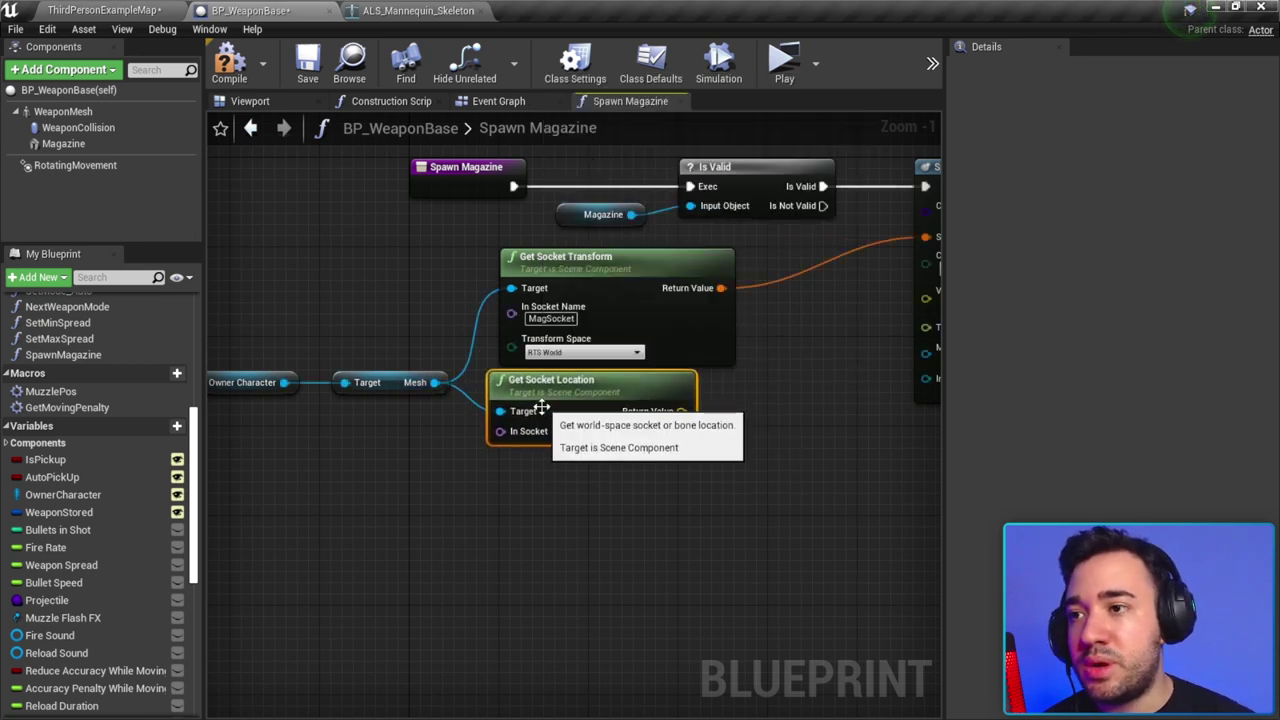
{"action": "left_click_drag", "start_coordinate": [543, 418], "coordinate": [586, 420]}
{"action": "type", "text": "MagSocket"}
{"action": "key", "text": "Return"}
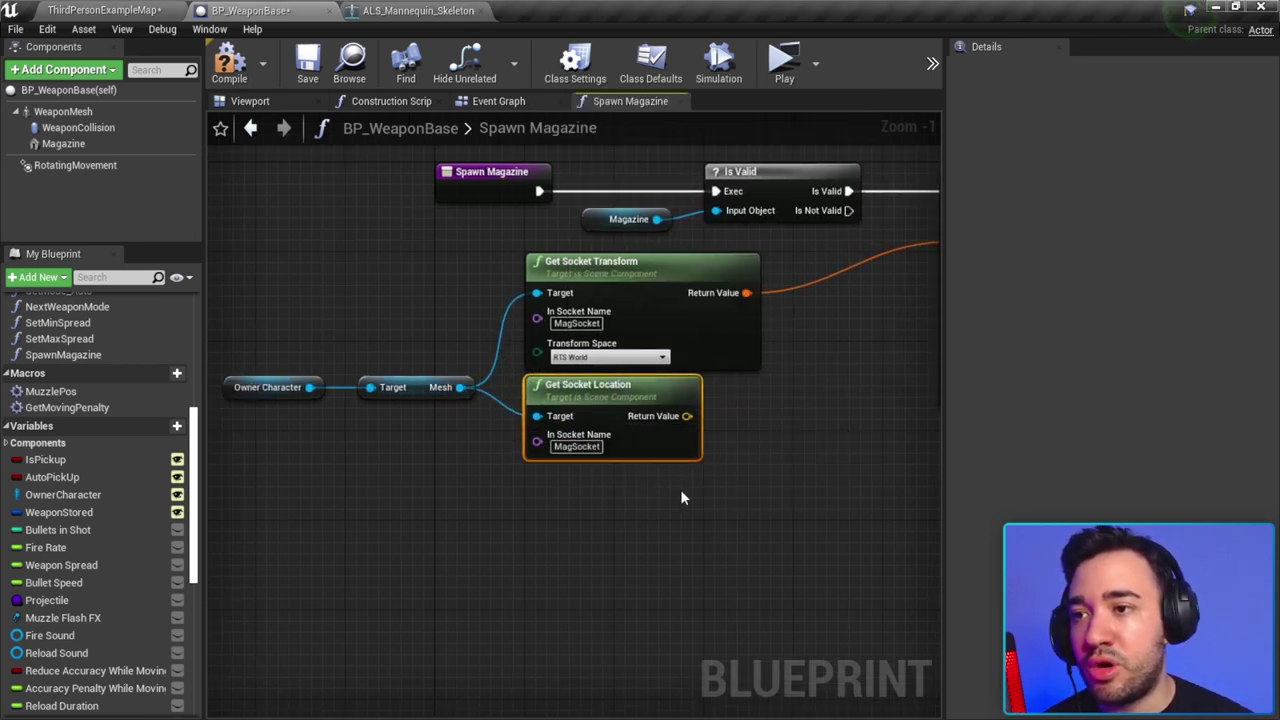
Step: Add a second Get Socket Location node off the Mesh and view the ALS_Mannequin_Skeleton
{"action": "right_click_drag", "start_coordinate": [670, 490], "coordinate": [428, 408]}
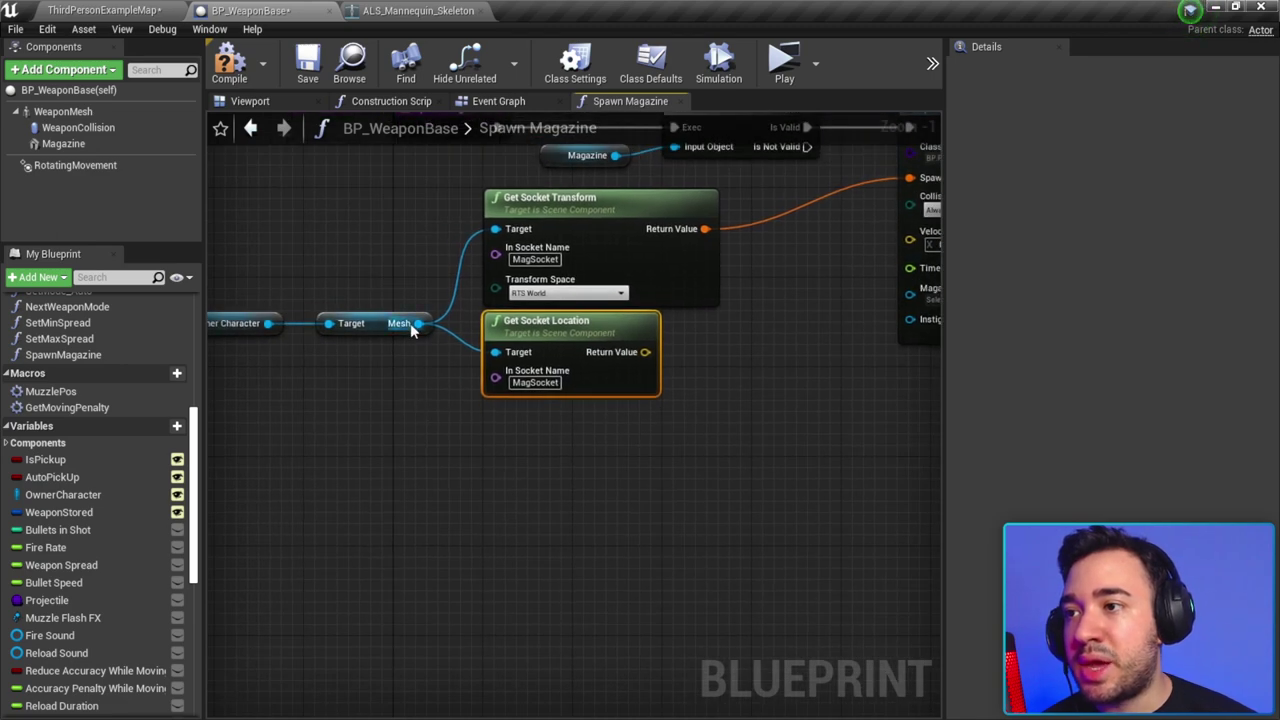
{"action": "left_click_drag", "start_coordinate": [414, 323], "coordinate": [475, 429]}
{"action": "type", "text": "get"}
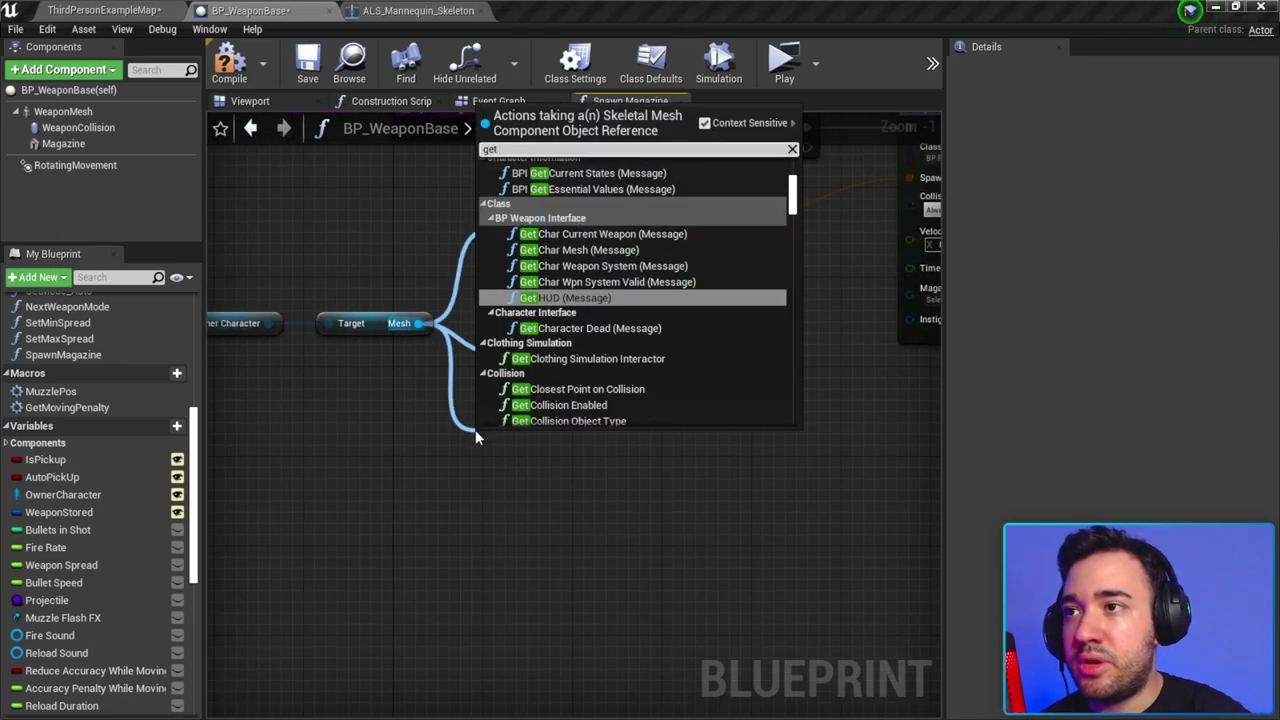
{"action": "type", "text": " socket "}
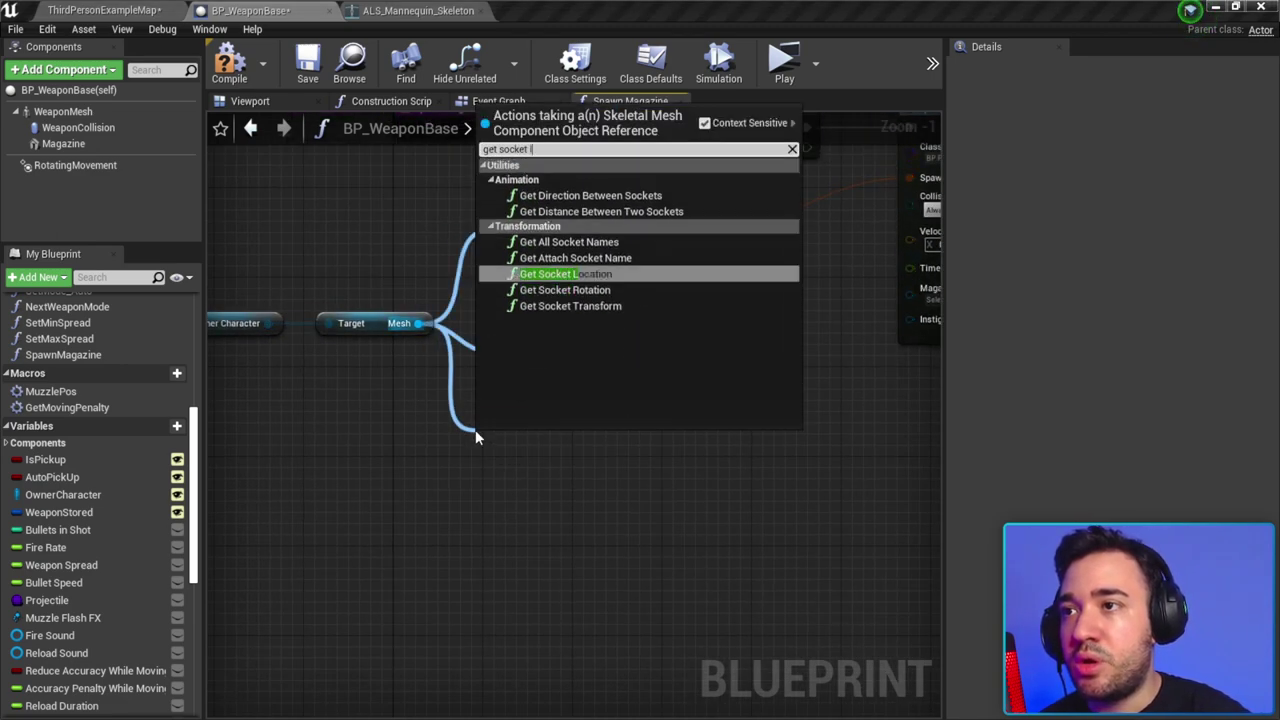
{"action": "type", "text": "locartio"}
{"action": "key", "text": "BackSpace"}
{"action": "key", "text": "BackSpace"}
{"action": "type", "text": "t"}
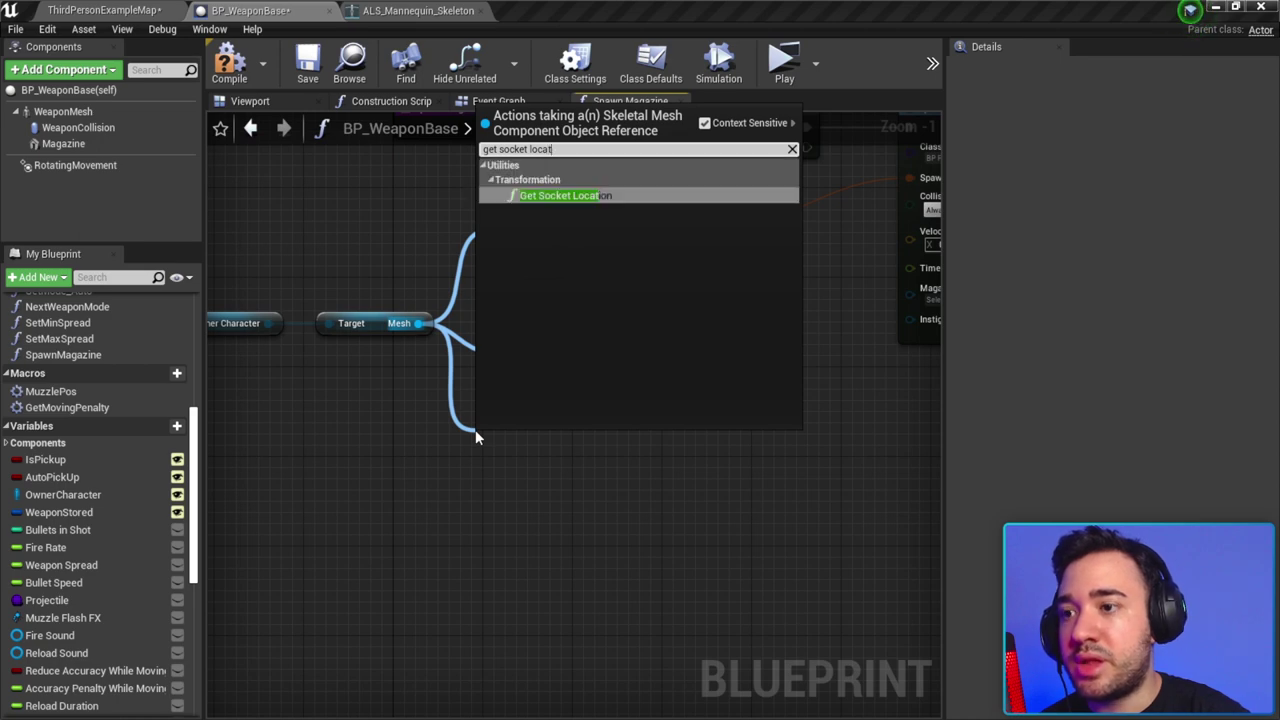
{"action": "type", "text": "o"}
{"action": "key", "text": "Return"}
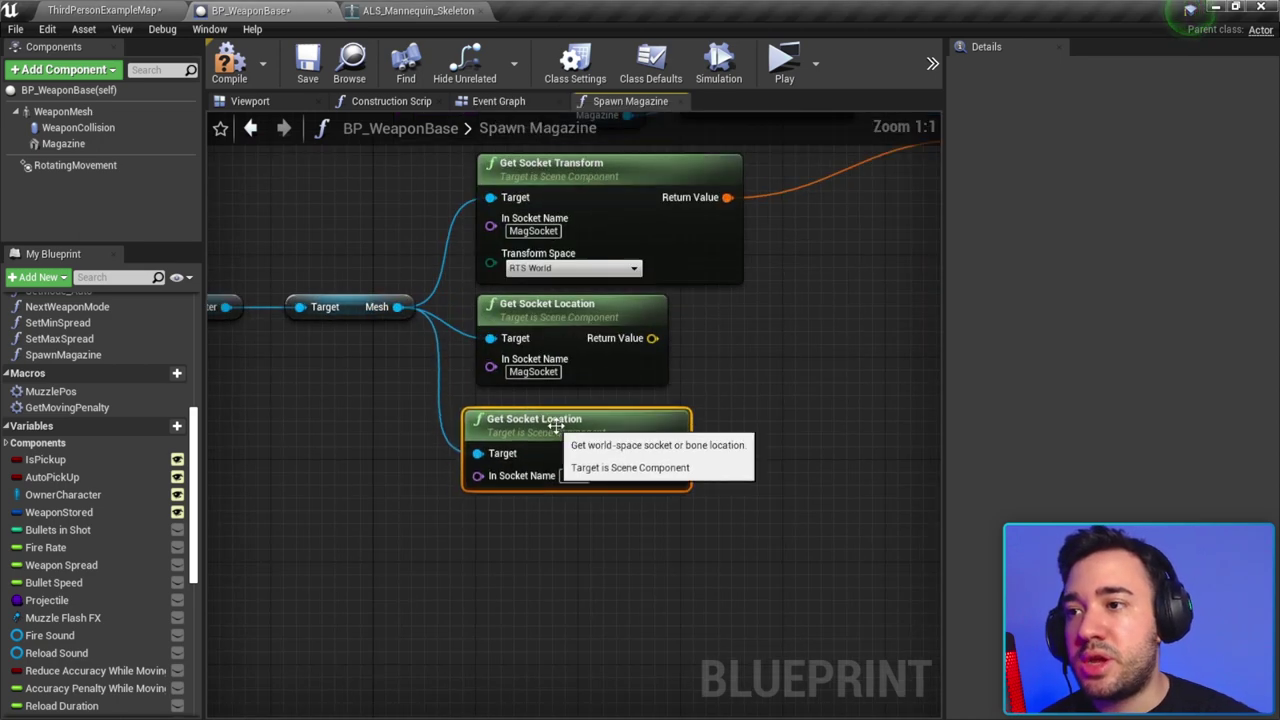
{"action": "left_click", "coordinate": [418, 10]}
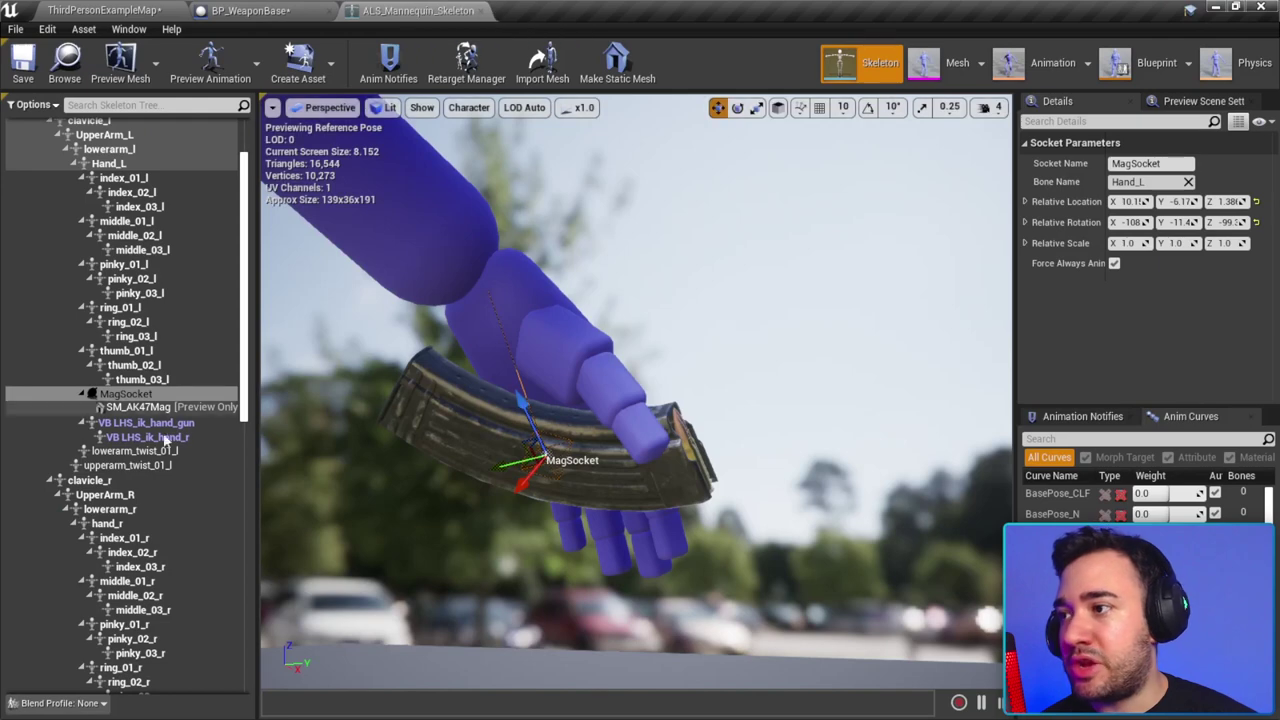
{"action": "scroll", "coordinate": [128, 400], "scroll_direction": "up", "scroll_amount": 2}
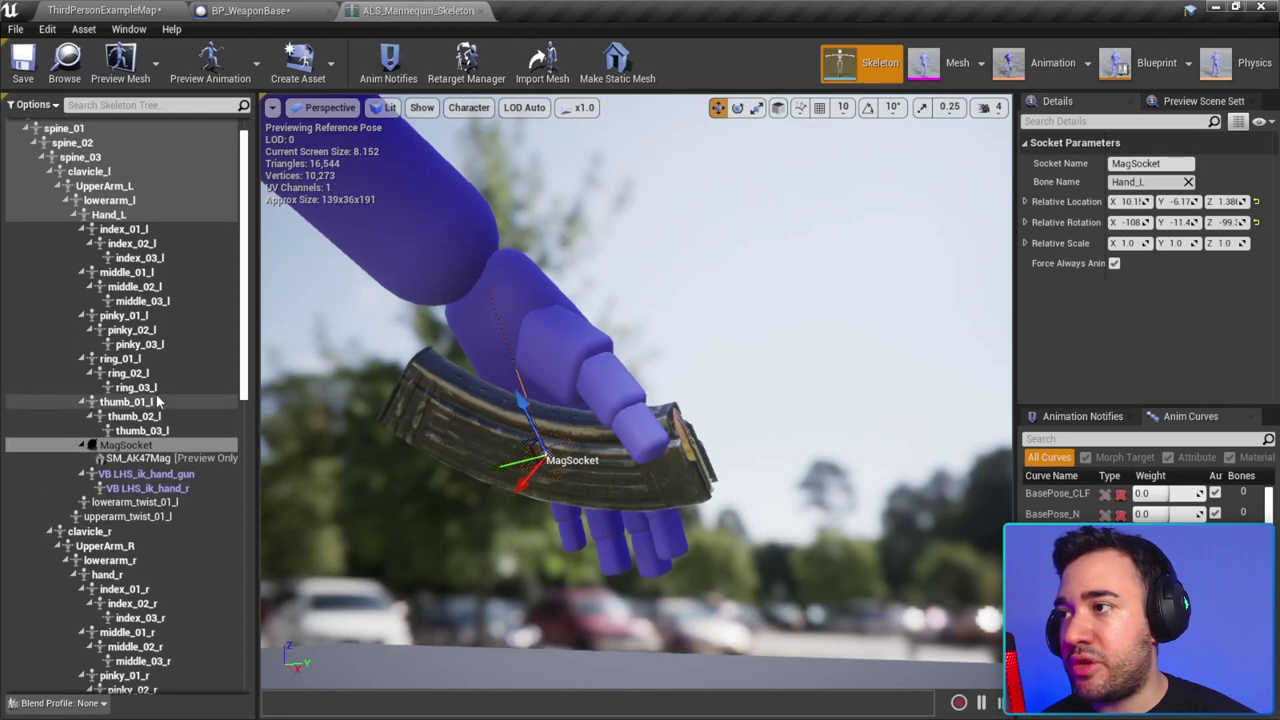
Step: Set the second Get Socket Location's socket name to hand_l, matching the skeleton bone
{"action": "left_click", "coordinate": [116, 215]}
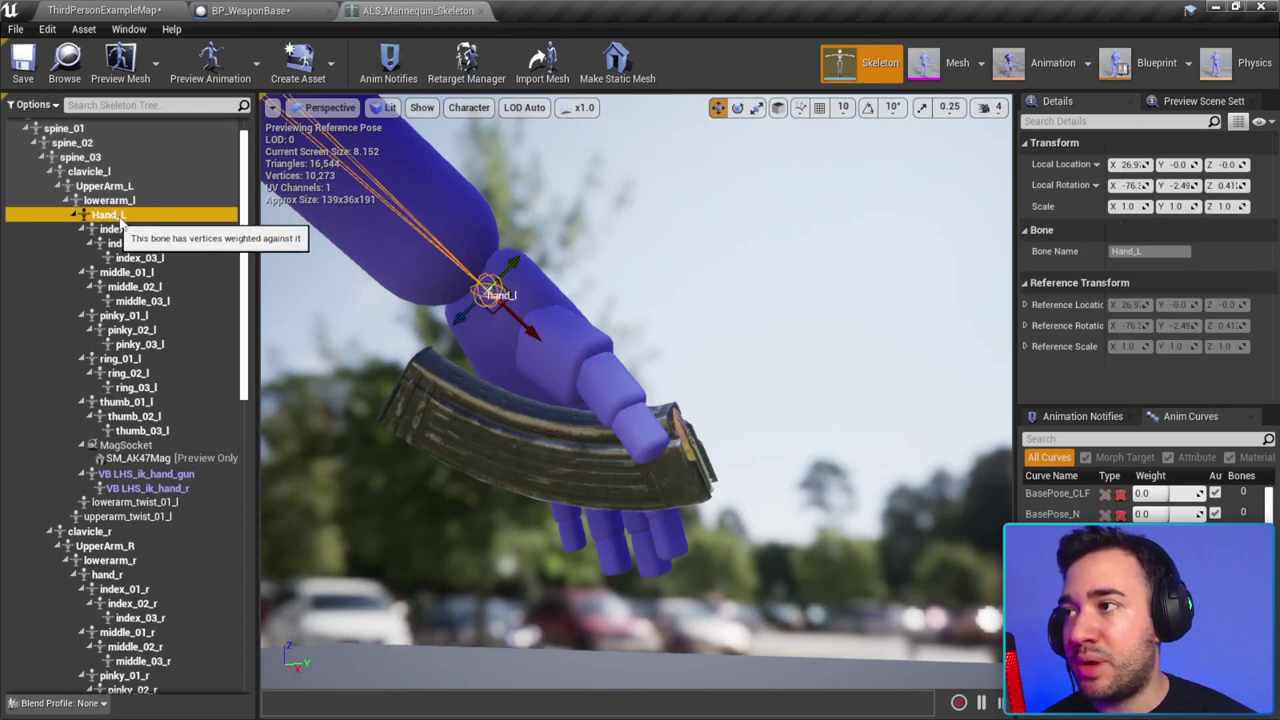
{"action": "left_click", "coordinate": [250, 10]}
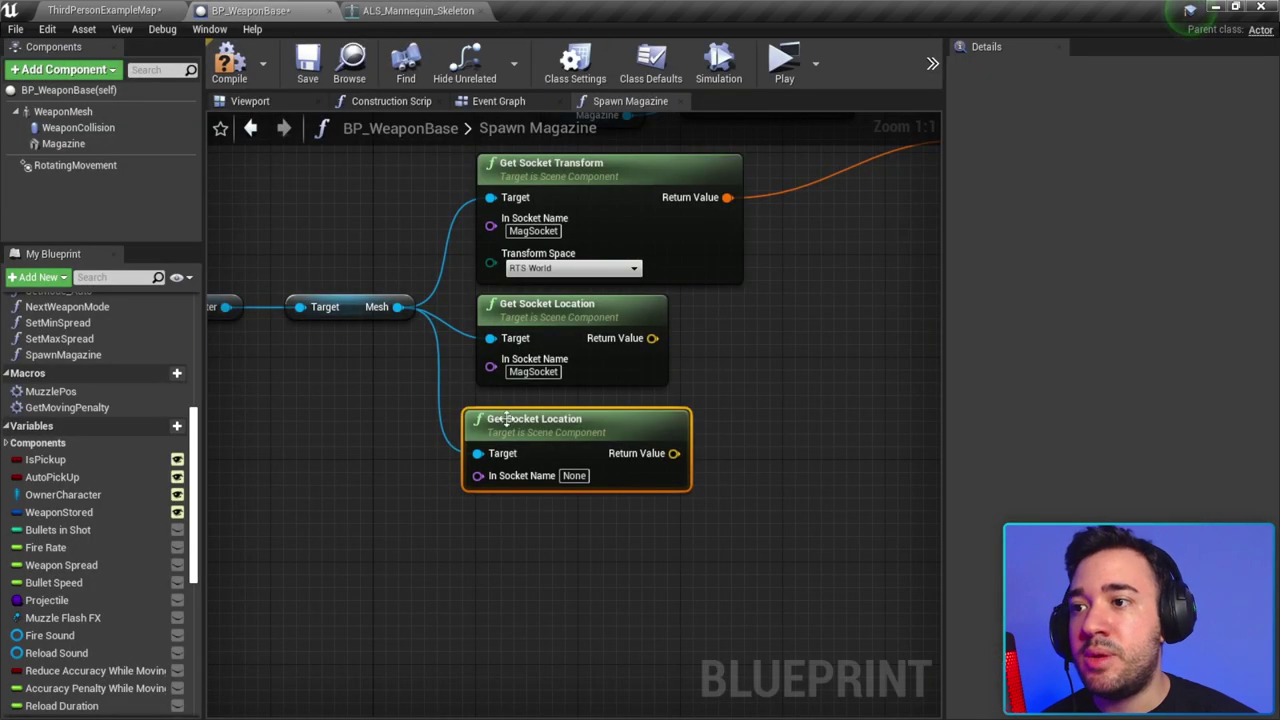
{"action": "type", "text": "hand_l"}
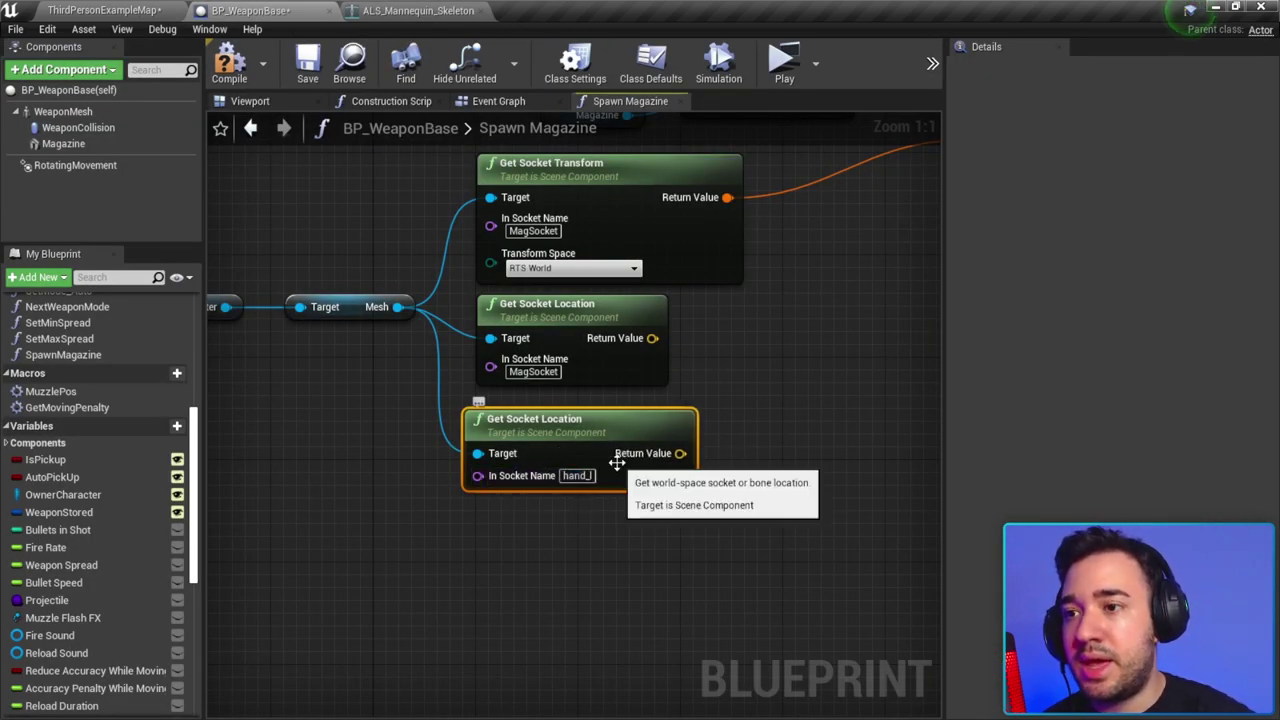
{"action": "scroll", "coordinate": [617, 462], "scroll_direction": "down", "scroll_amount": 1}
Step: Subtract the hand_l location from the MagSocket location and align both socket nodes
{"action": "left_click_drag", "start_coordinate": [557, 358], "coordinate": [632, 366]}
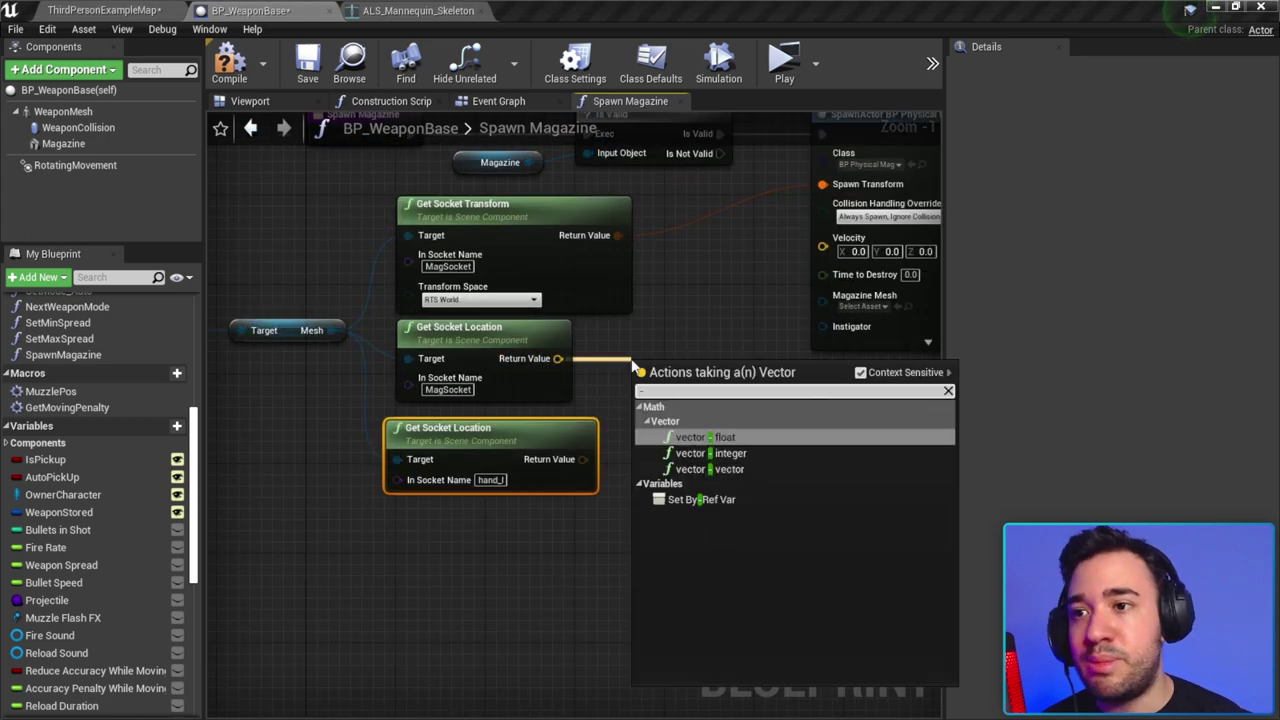
{"action": "left_click", "coordinate": [697, 470]}
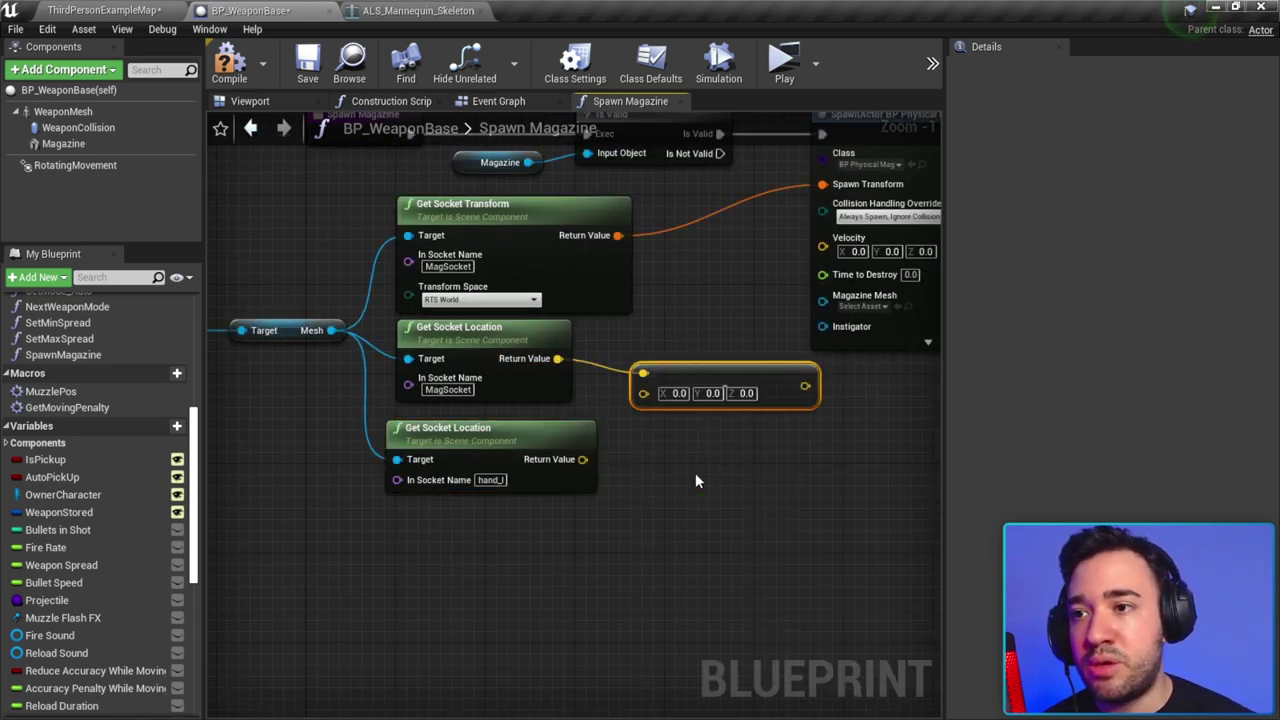
{"action": "left_click_drag", "start_coordinate": [582, 459], "coordinate": [643, 393]}
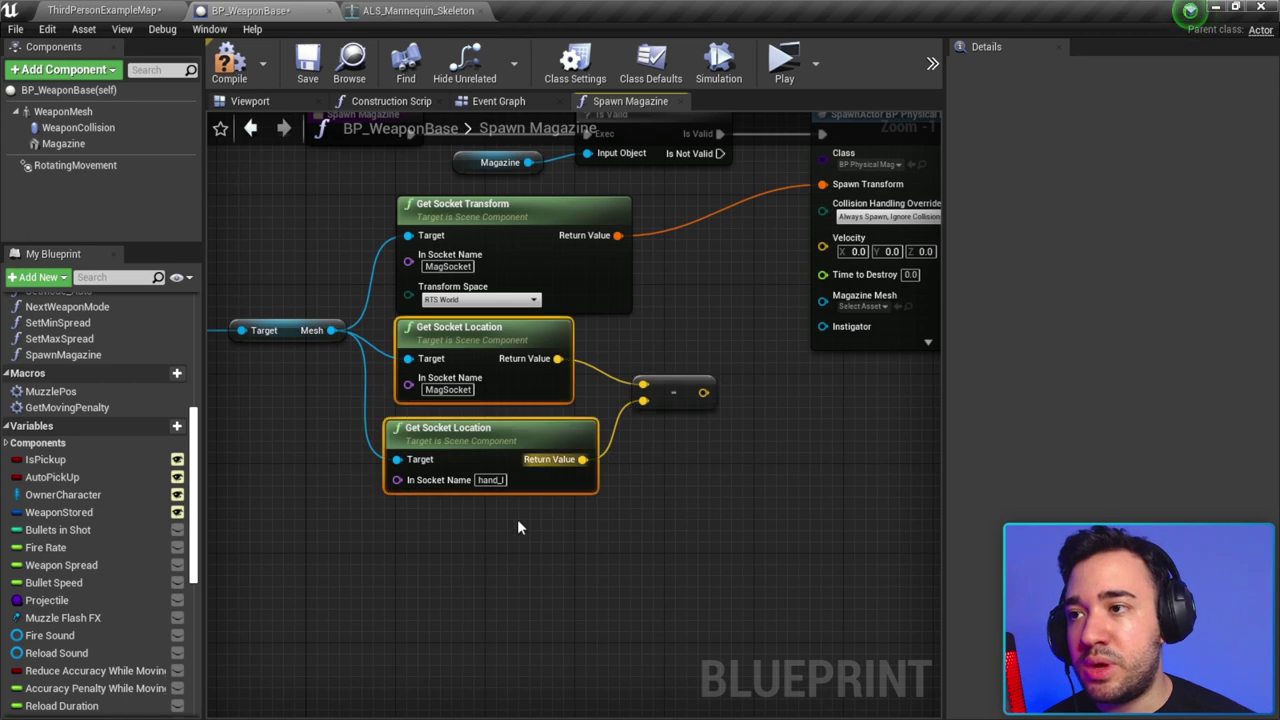
{"action": "left_click", "coordinate": [457, 382]}
{"action": "left_click", "coordinate": [440, 468], "text": "shift"}
{"action": "key", "text": "shift+a"}
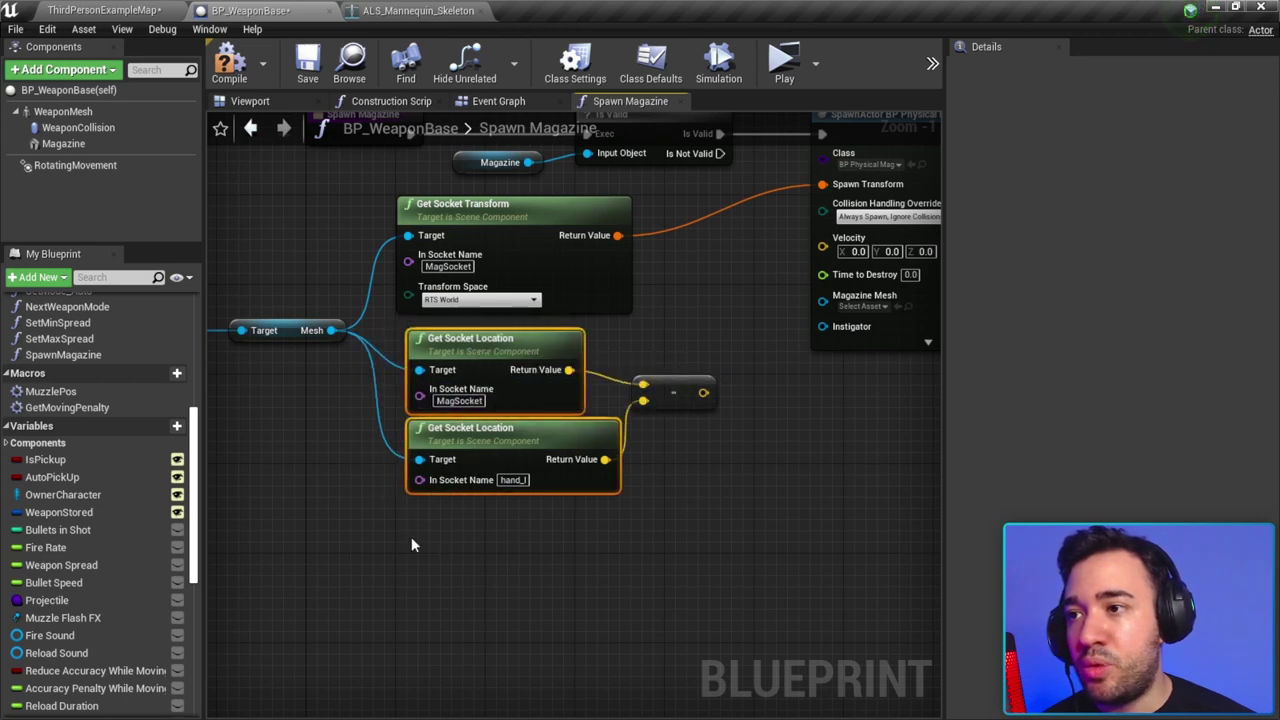
{"action": "left_click_drag", "start_coordinate": [448, 566], "coordinate": [530, 481]}
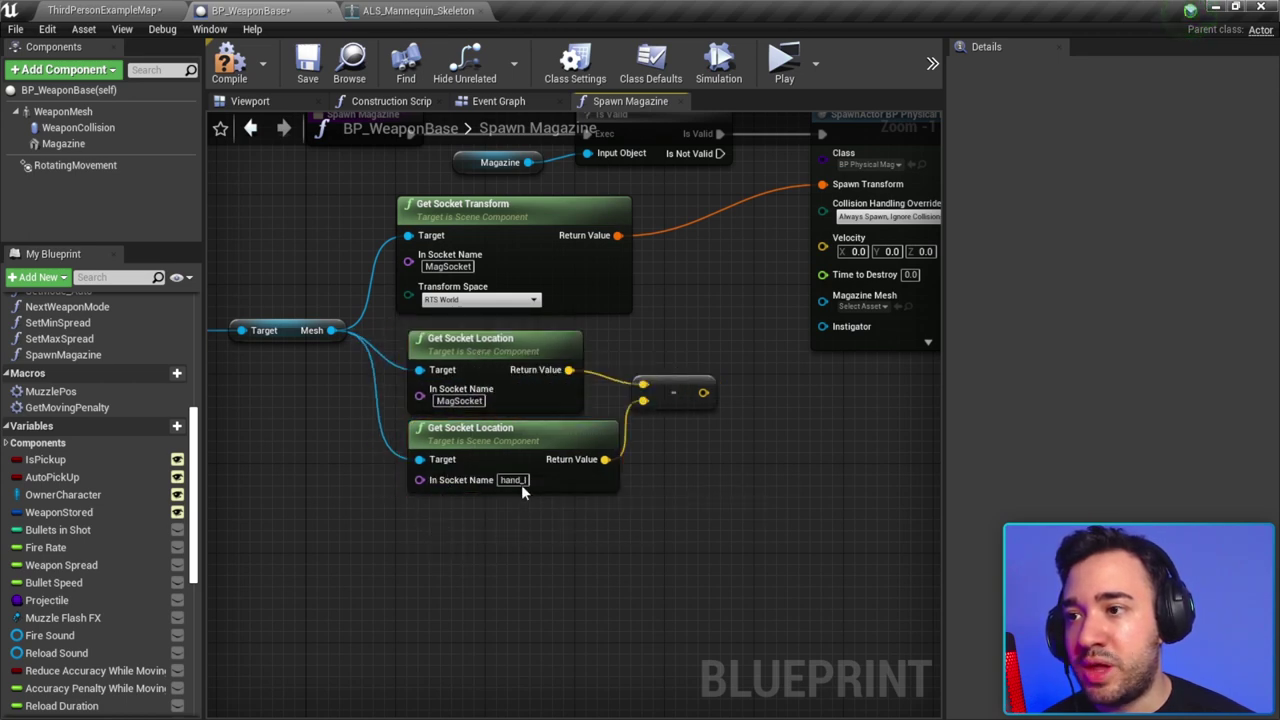
{"action": "right_click_drag", "start_coordinate": [652, 459], "coordinate": [614, 386]}
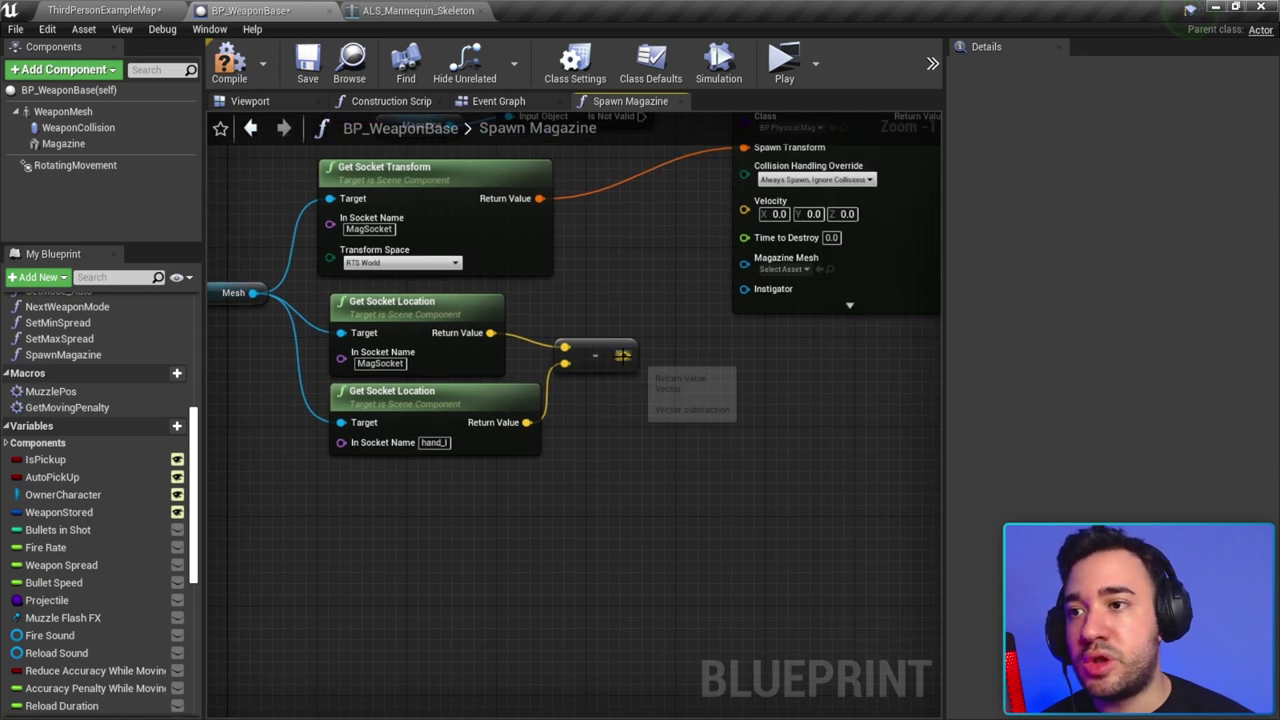
{"action": "left_click_drag", "start_coordinate": [624, 355], "coordinate": [655, 448]}
{"action": "key", "text": "Escape"}
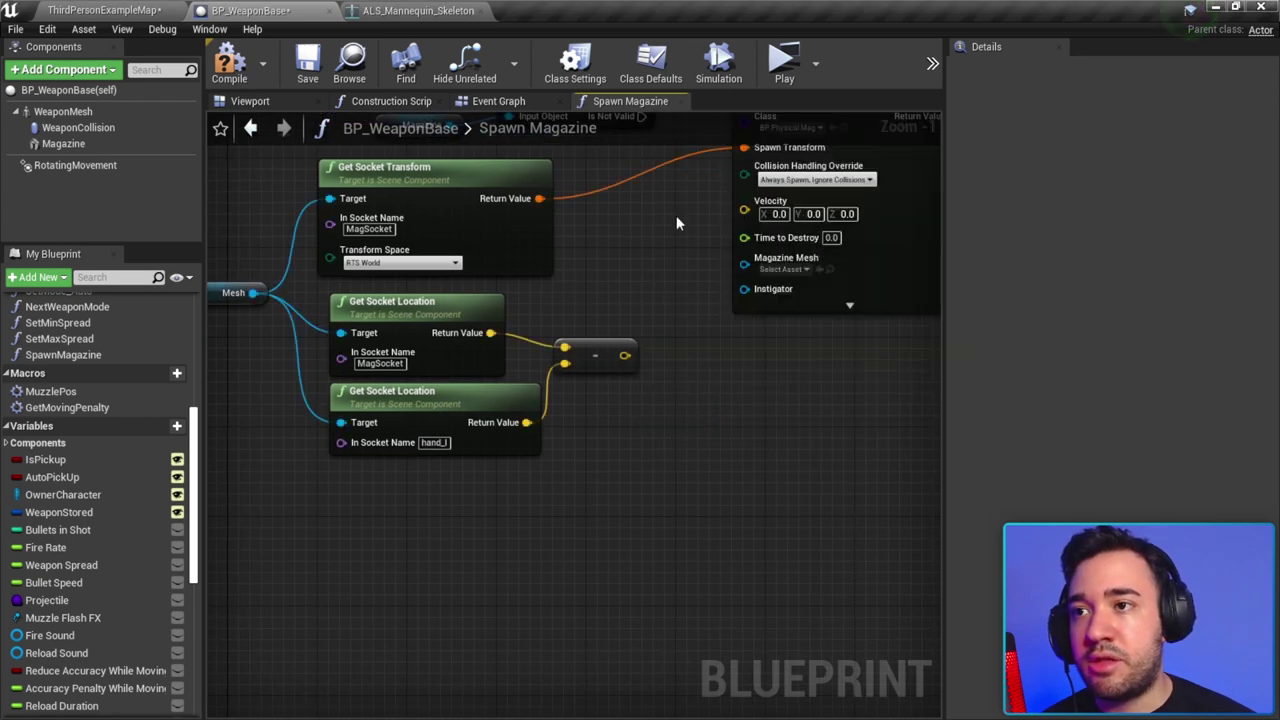
{"action": "scroll", "coordinate": [676, 222], "scroll_direction": "down", "scroll_amount": 2}
{"action": "left_click", "coordinate": [731, 375]}
Step: Normalize the MagSocket-minus-hand_l difference vector
{"action": "scroll", "coordinate": [645, 357], "scroll_direction": "up", "scroll_amount": 2}
{"action": "left_click_drag", "start_coordinate": [633, 336], "coordinate": [649, 421]}
{"action": "type", "text": "norm"}
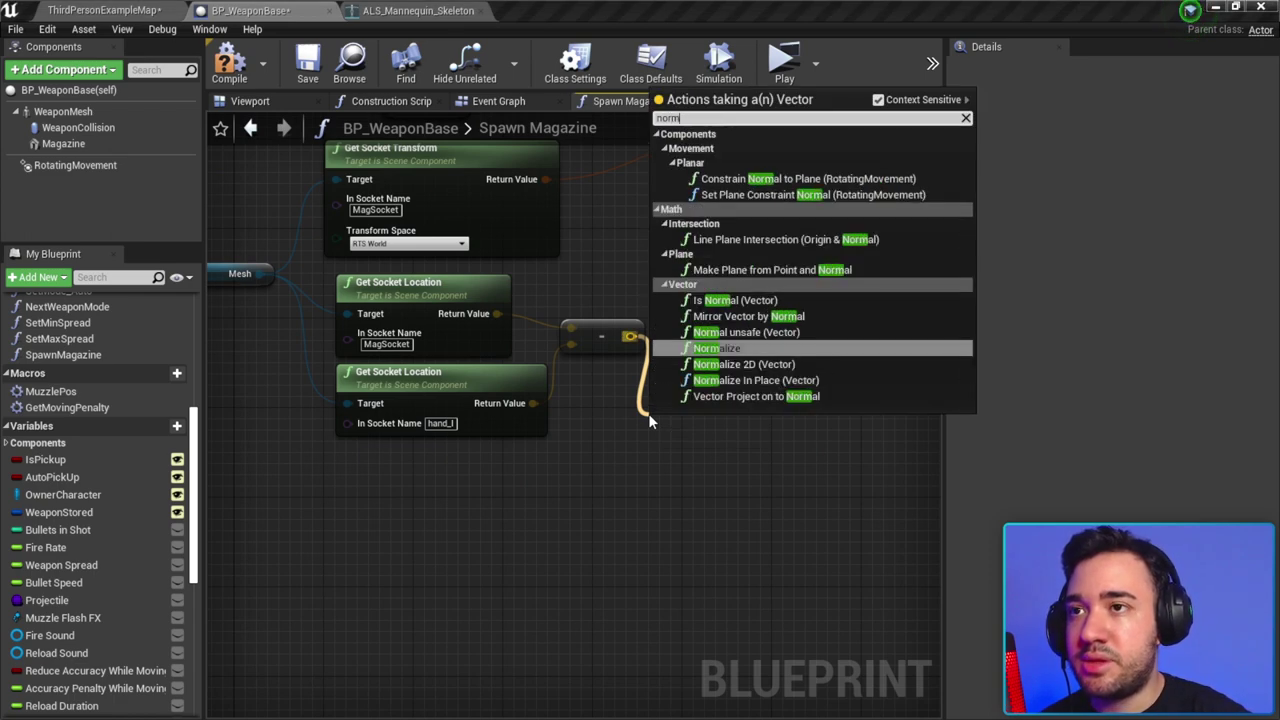
{"action": "type", "text": "alize"}
{"action": "key", "text": "Return"}
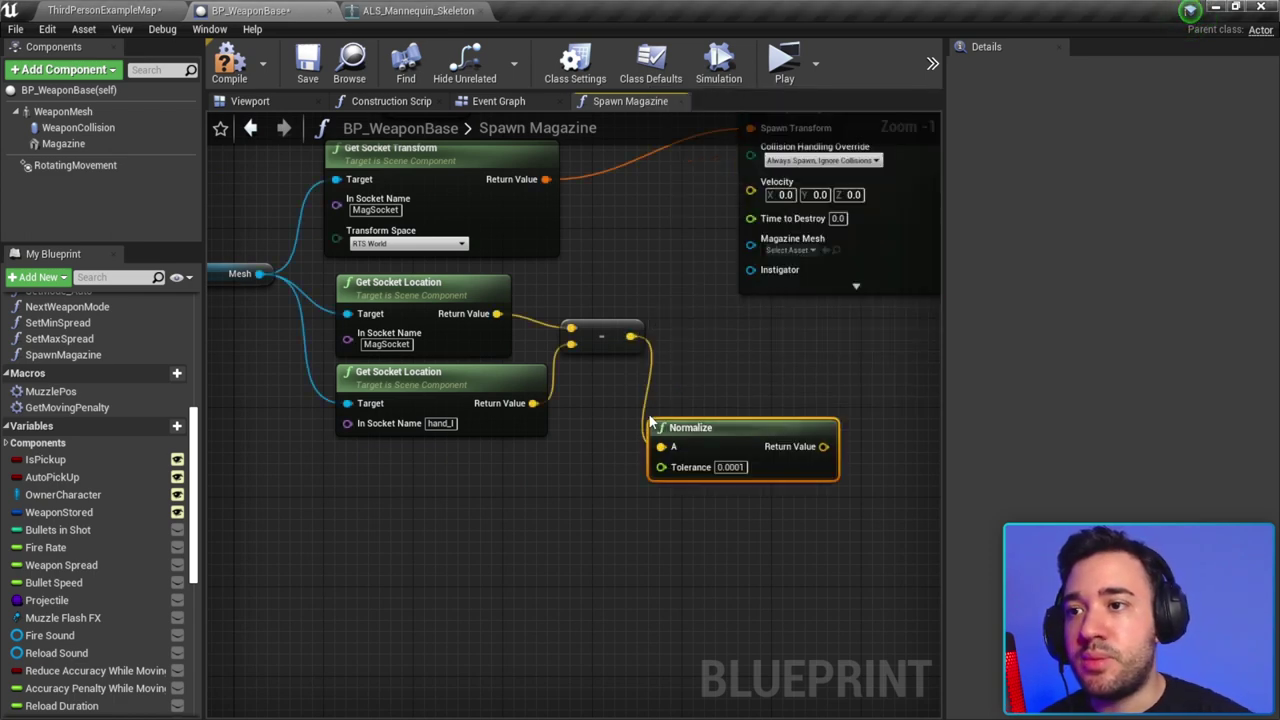
Step: Scale the normalized direction with a vector * float node set to 150
{"action": "left_click_drag", "start_coordinate": [767, 413], "coordinate": [631, 499]}
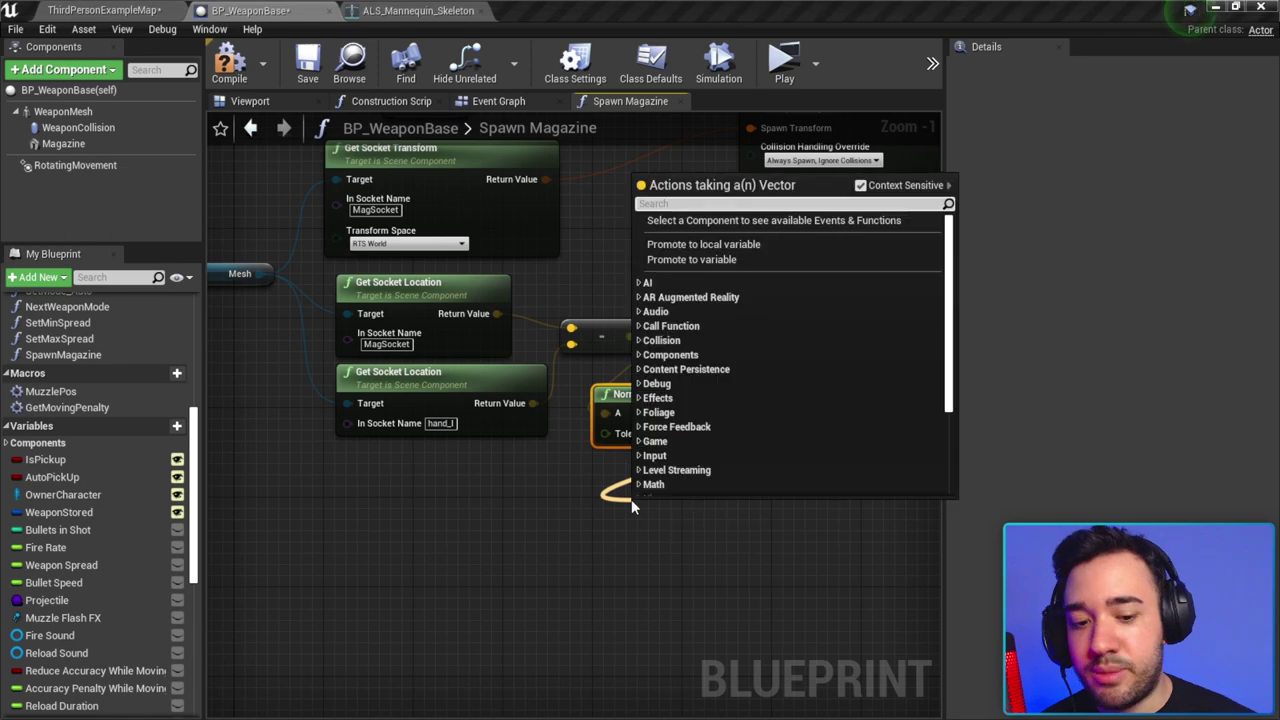
{"action": "type", "text": "*"}
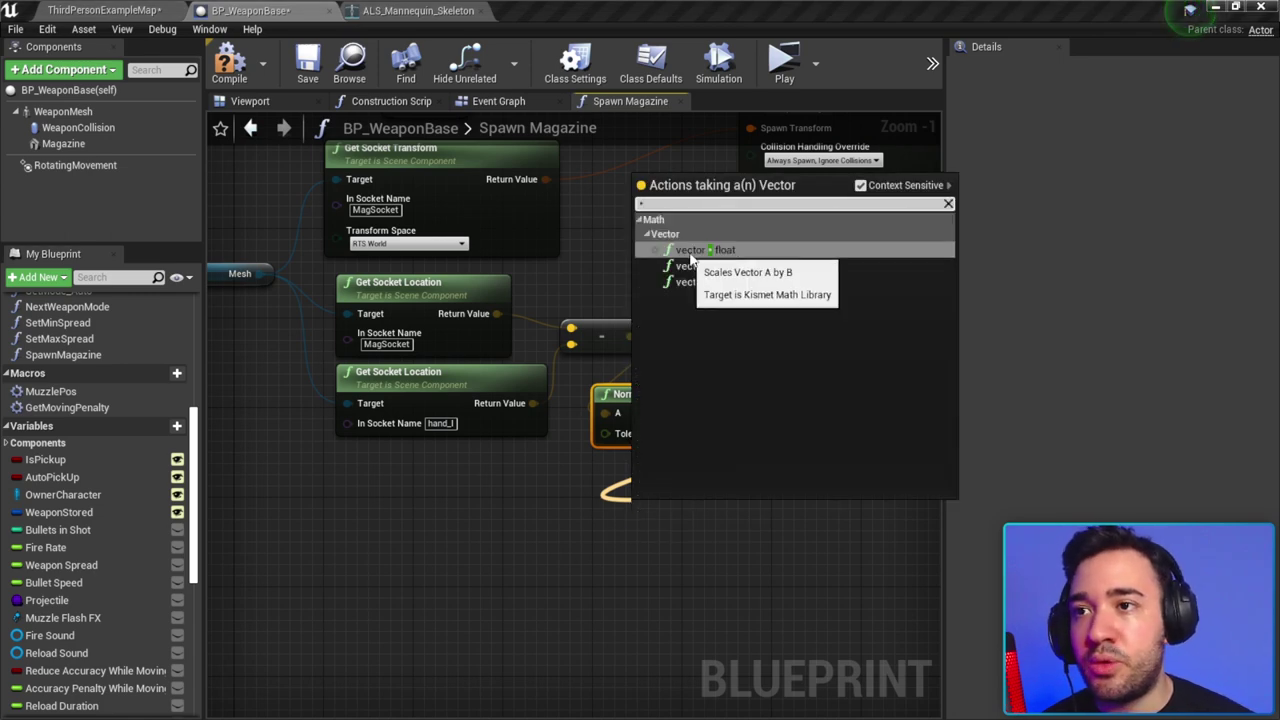
{"action": "left_click", "coordinate": [700, 250]}
{"action": "scroll", "coordinate": [682, 517], "scroll_direction": "up", "scroll_amount": 1}
{"action": "right_click_drag", "start_coordinate": [682, 517], "coordinate": [645, 465]}
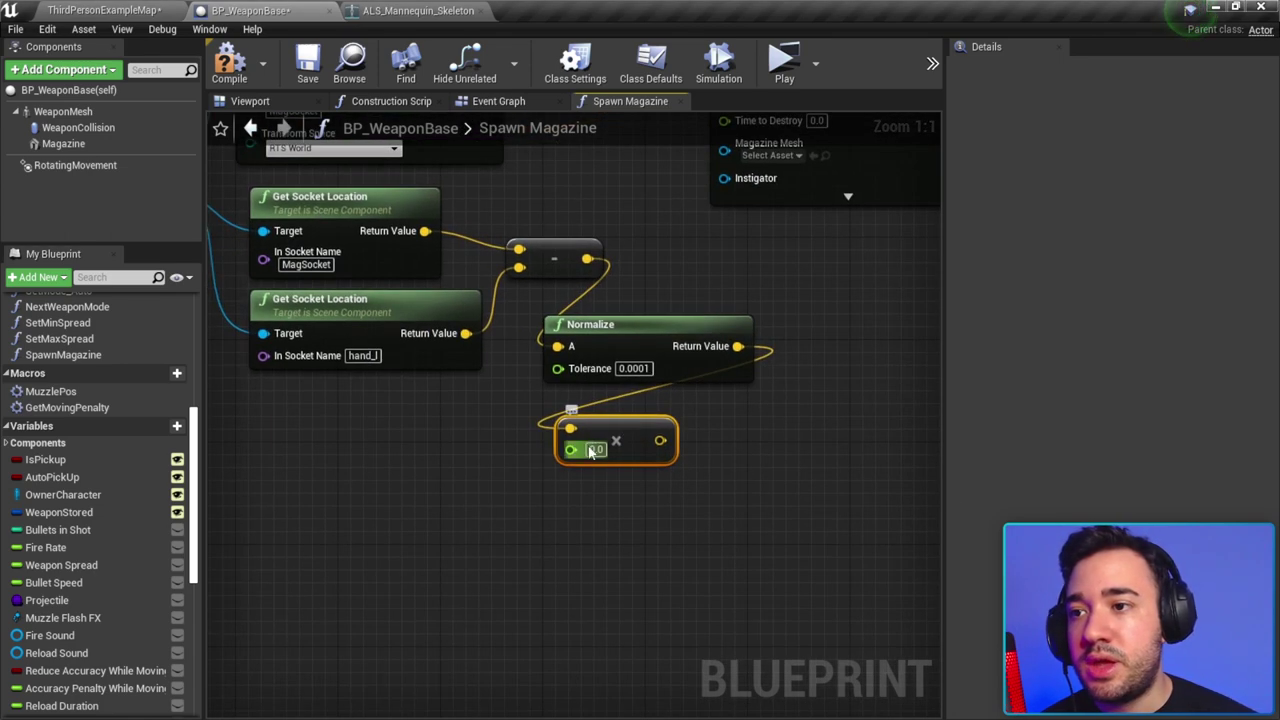
{"action": "left_click", "coordinate": [596, 449]}
{"action": "type", "text": "-"}
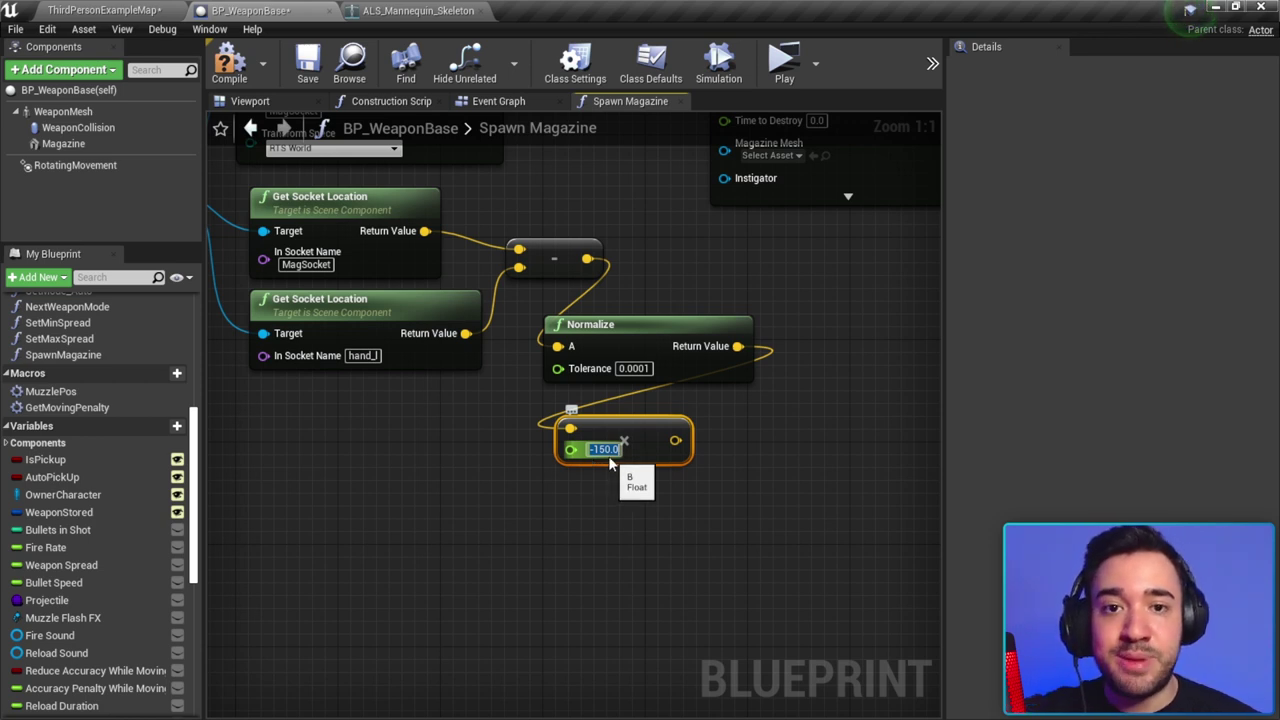
{"action": "type", "text": "150"}
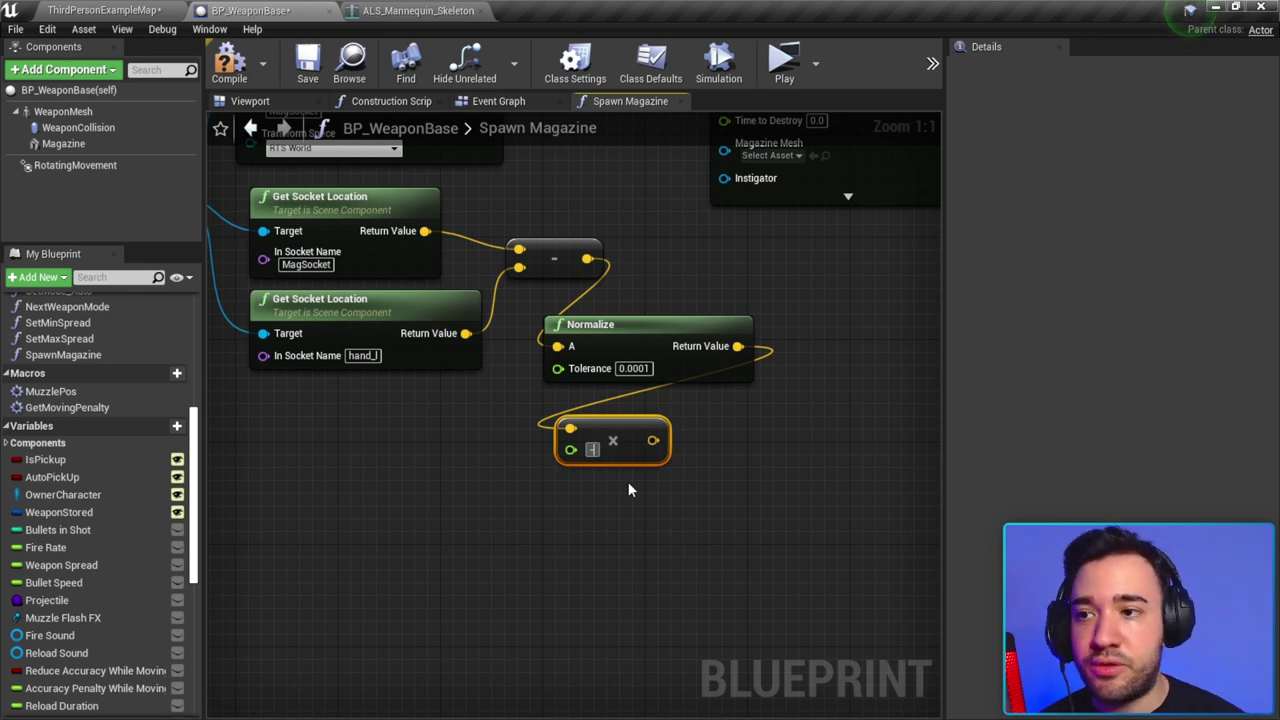
{"action": "scroll", "coordinate": [630, 490], "scroll_direction": "down", "scroll_amount": 4}
Step: Add a vector + vector node off the scaled direction output
{"action": "left_click", "coordinate": [630, 492]}
{"action": "scroll", "coordinate": [660, 512], "scroll_direction": "up", "scroll_amount": 3}
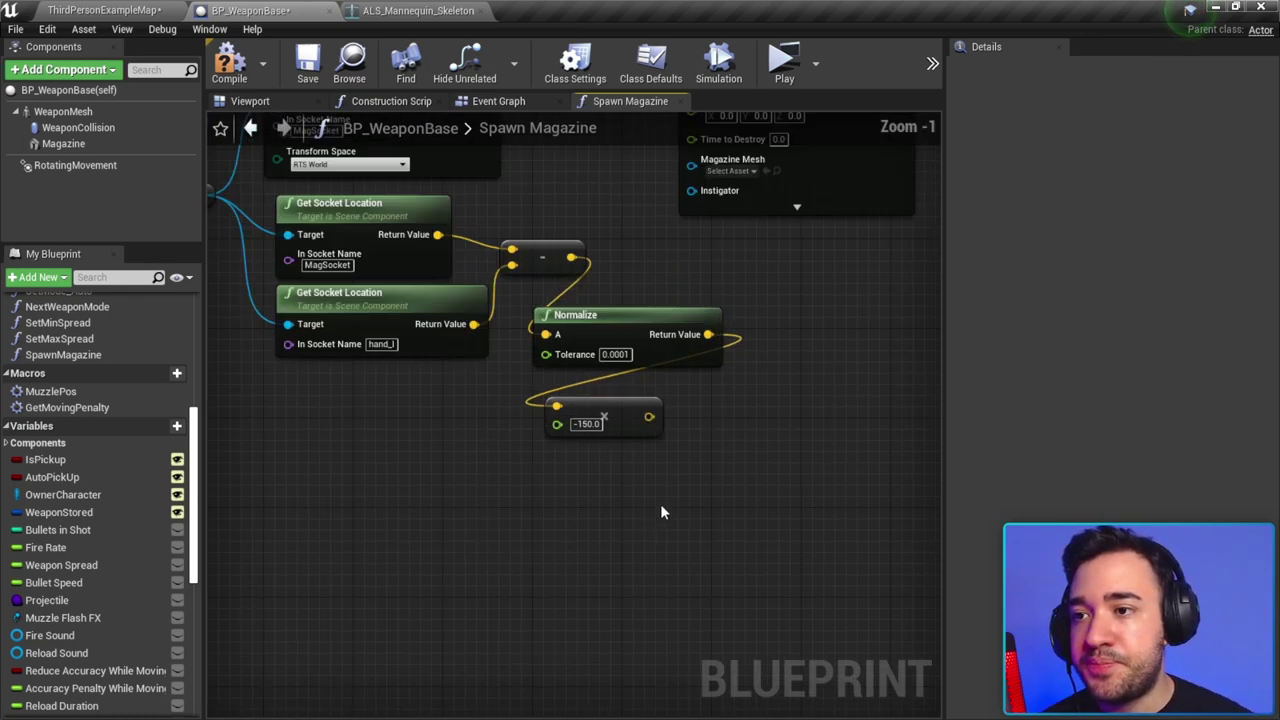
{"action": "left_click_drag", "start_coordinate": [648, 416], "coordinate": [682, 426]}
{"action": "type", "text": "+"}
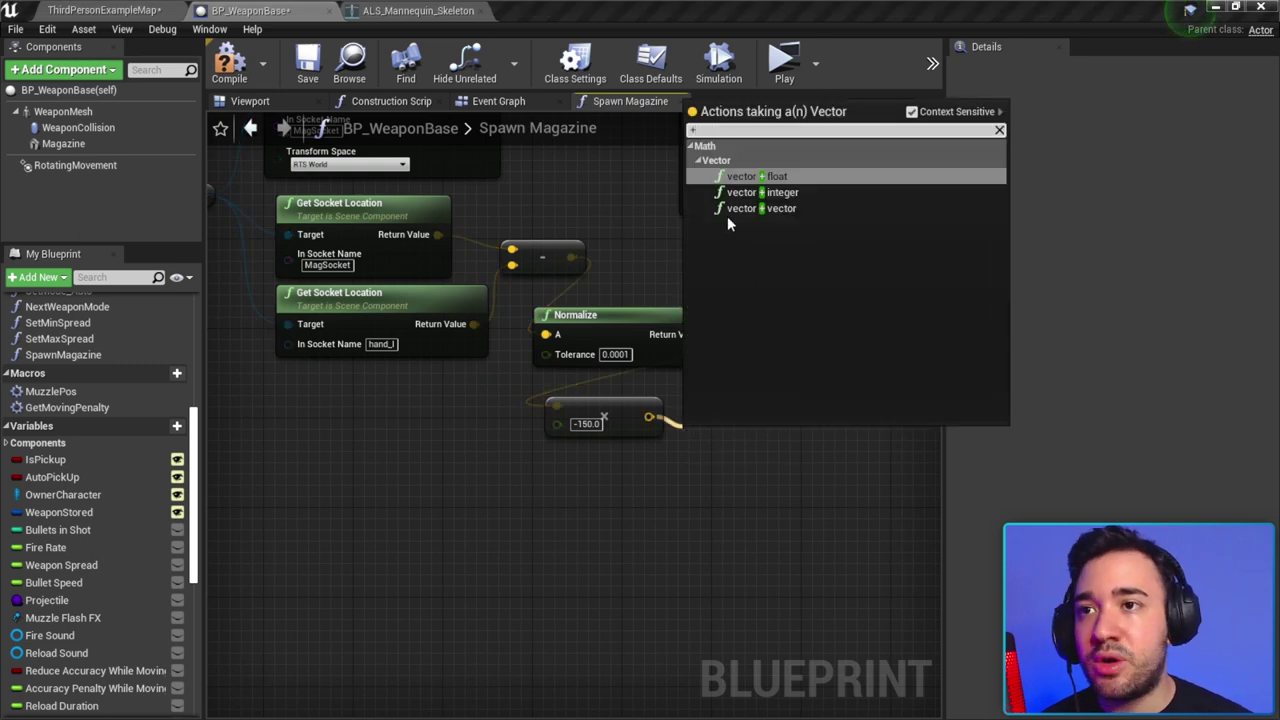
{"action": "left_click", "coordinate": [740, 209]}
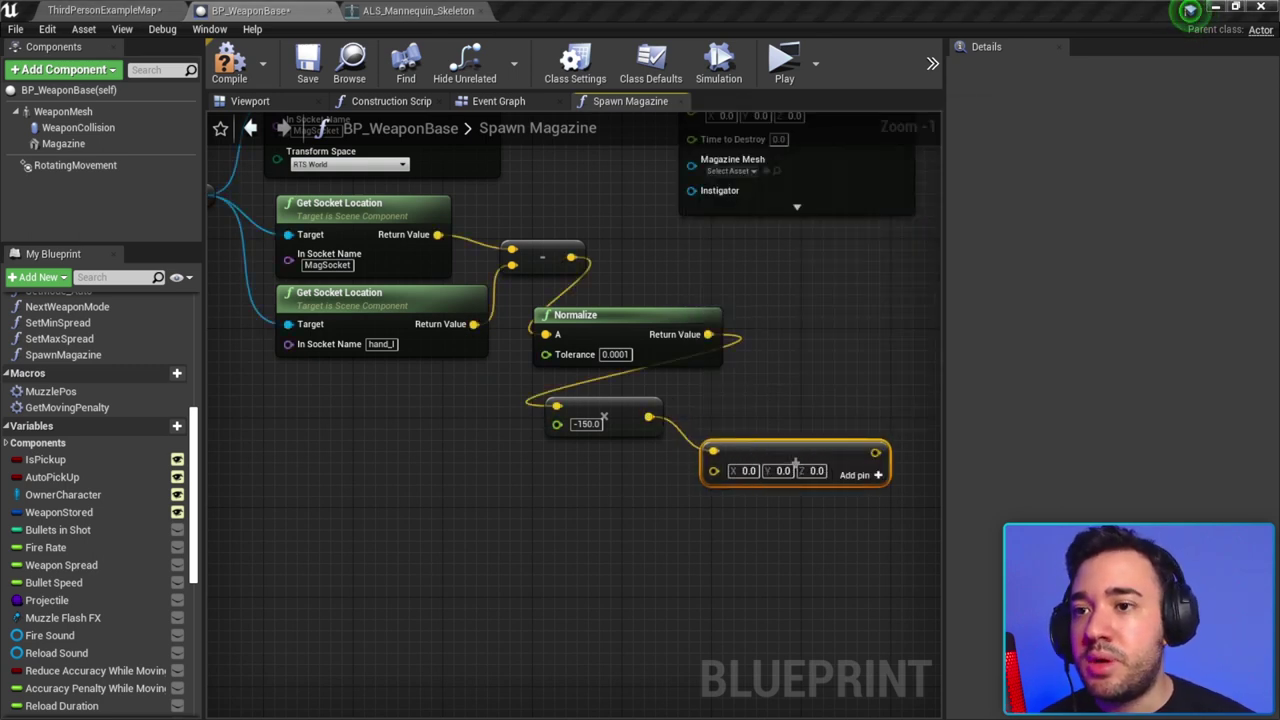
{"action": "scroll", "coordinate": [670, 585], "scroll_direction": "down", "scroll_amount": 3}
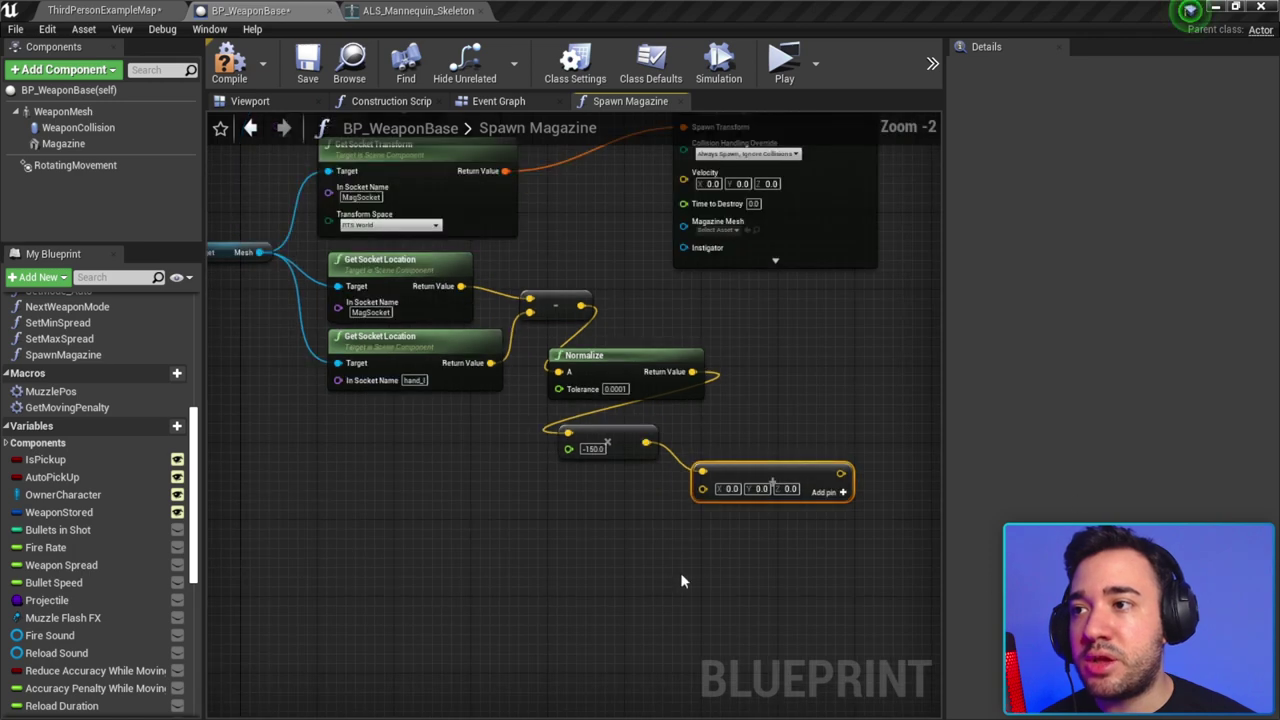
{"action": "scroll", "coordinate": [326, 538], "scroll_direction": "up", "scroll_amount": 2}
Step: Add Get Instigator from Owner Character and Get Velocity from the instigator
{"action": "left_click_drag", "start_coordinate": [272, 260], "coordinate": [320, 576]}
{"action": "scroll", "coordinate": [400, 500], "scroll_direction": "up", "scroll_amount": 1}
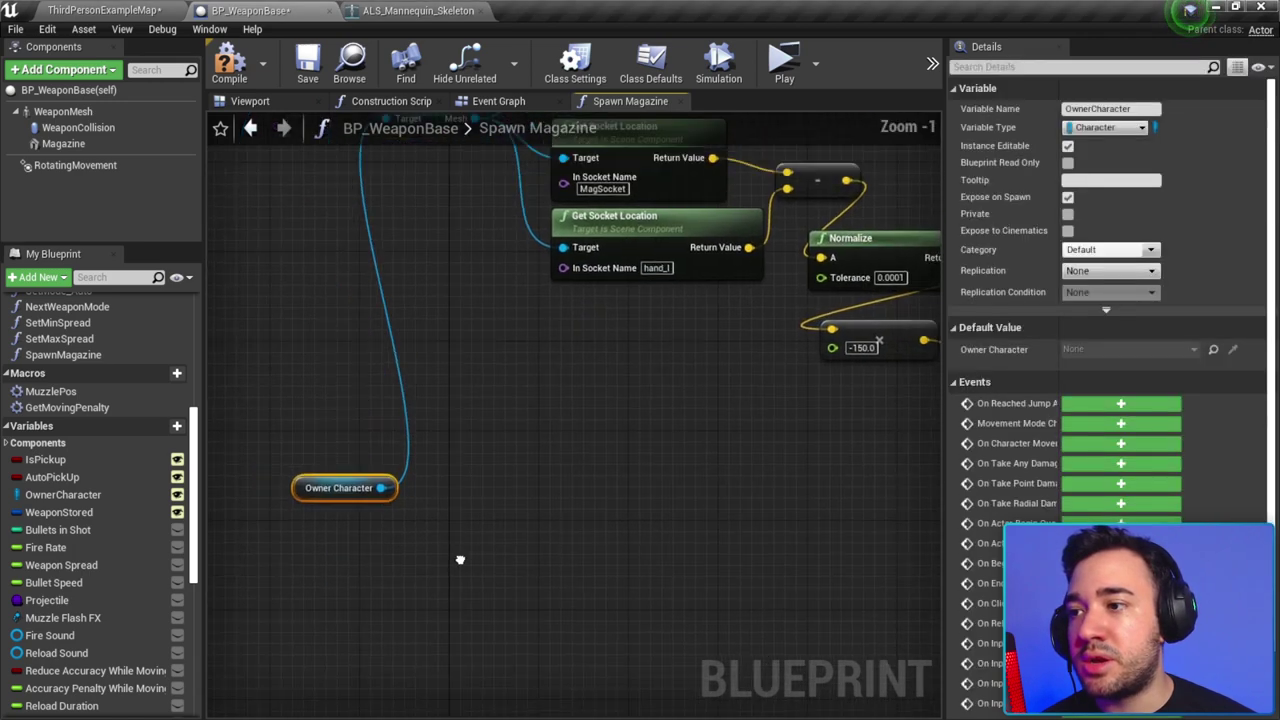
{"action": "scroll", "coordinate": [575, 505], "scroll_direction": "down", "scroll_amount": 1}
{"action": "left_click_drag", "start_coordinate": [346, 456], "coordinate": [445, 485]}
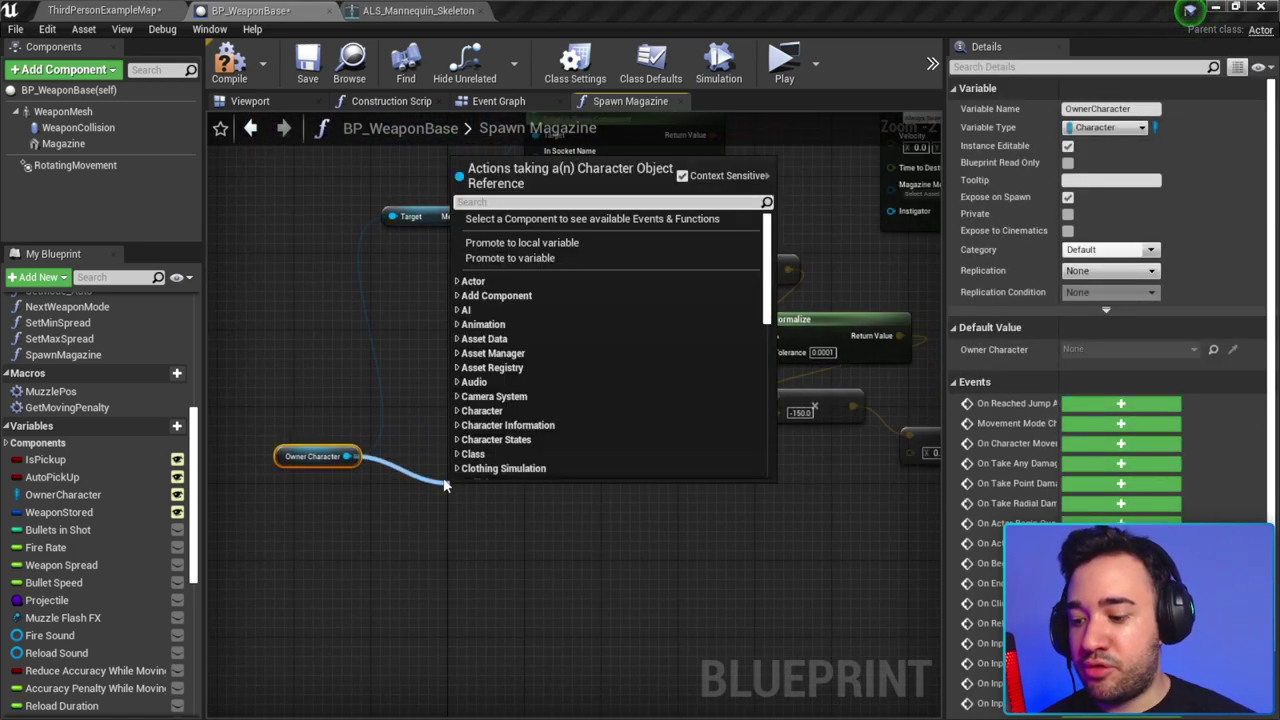
{"action": "type", "text": "get instigator"}
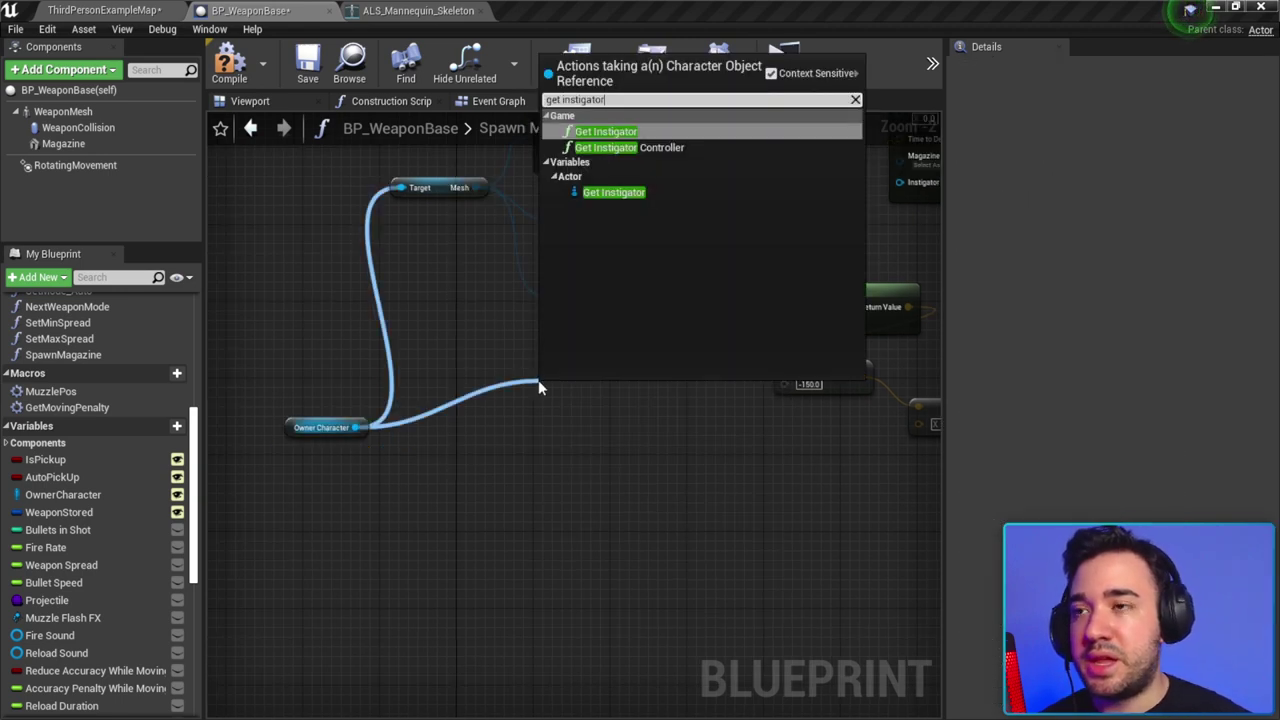
{"action": "key", "text": "Return"}
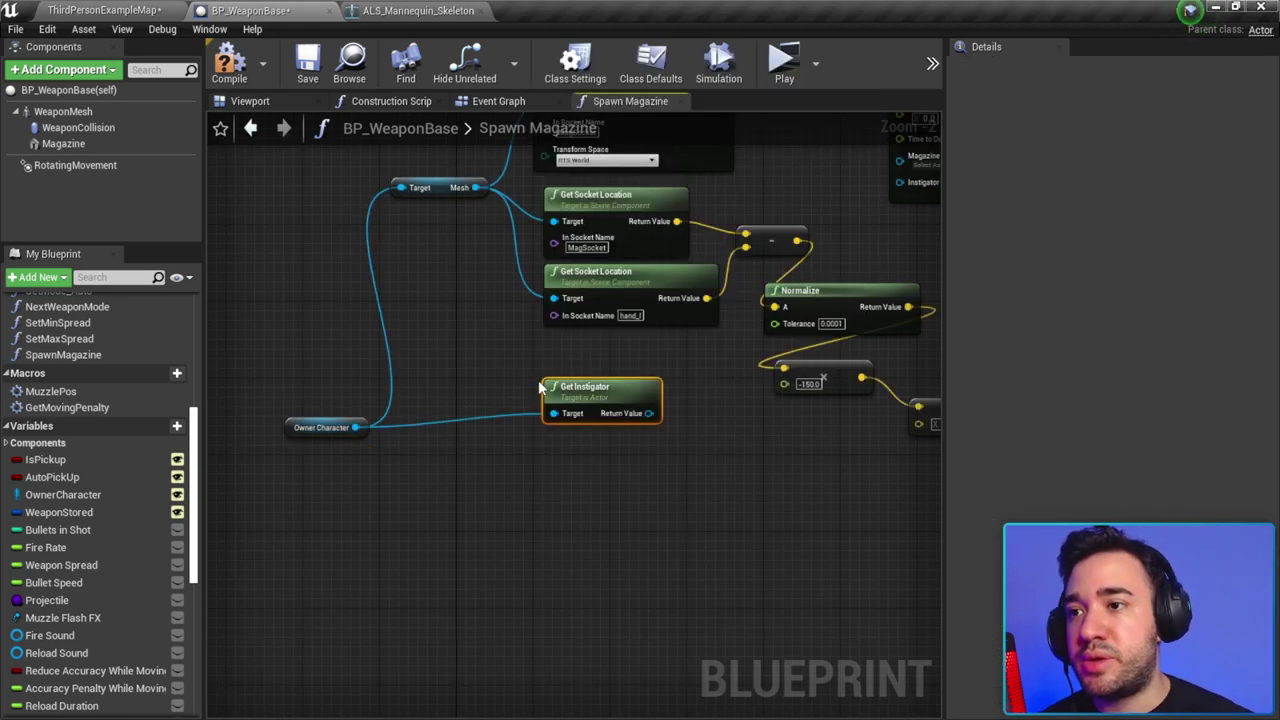
{"action": "scroll", "coordinate": [540, 380], "scroll_direction": "up", "scroll_amount": 1}
{"action": "right_click_drag", "start_coordinate": [577, 417], "coordinate": [400, 357]}
{"action": "left_click_drag", "start_coordinate": [400, 357], "coordinate": [372, 394]}
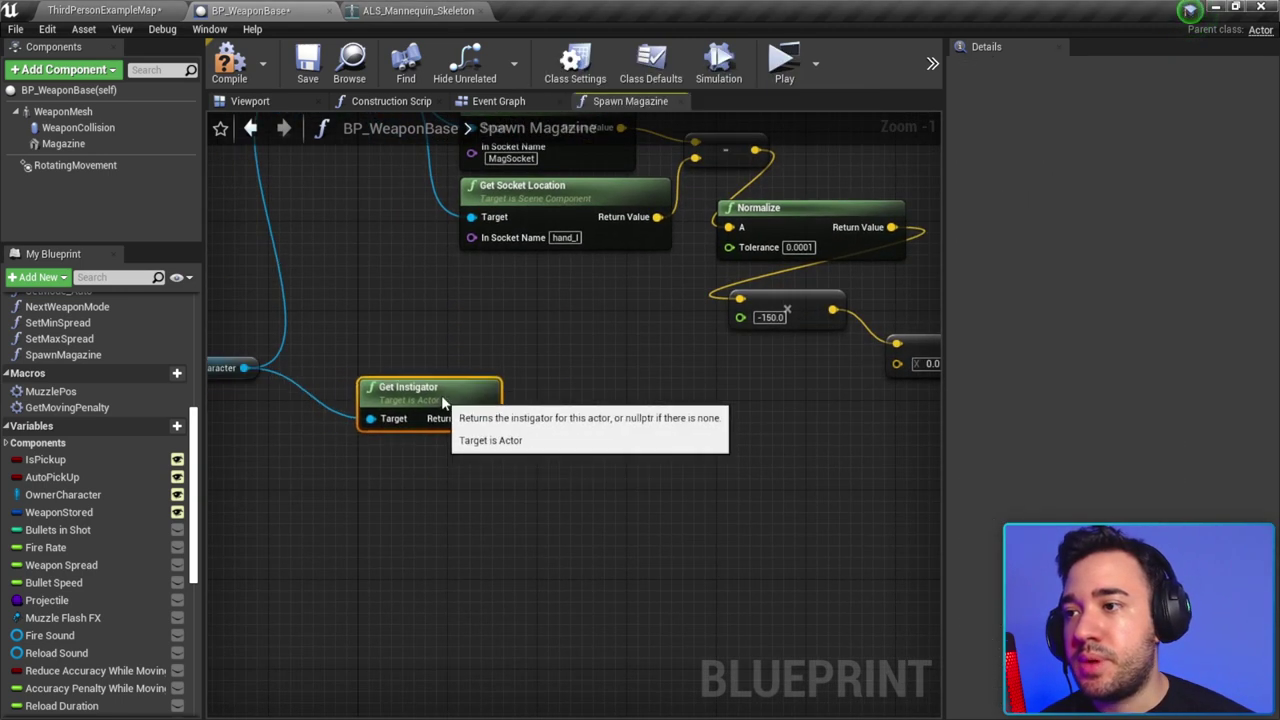
{"action": "right_click_drag", "start_coordinate": [441, 395], "coordinate": [464, 404]}
{"action": "left_click_drag", "start_coordinate": [508, 411], "coordinate": [558, 407]}
{"action": "type", "text": "get"}
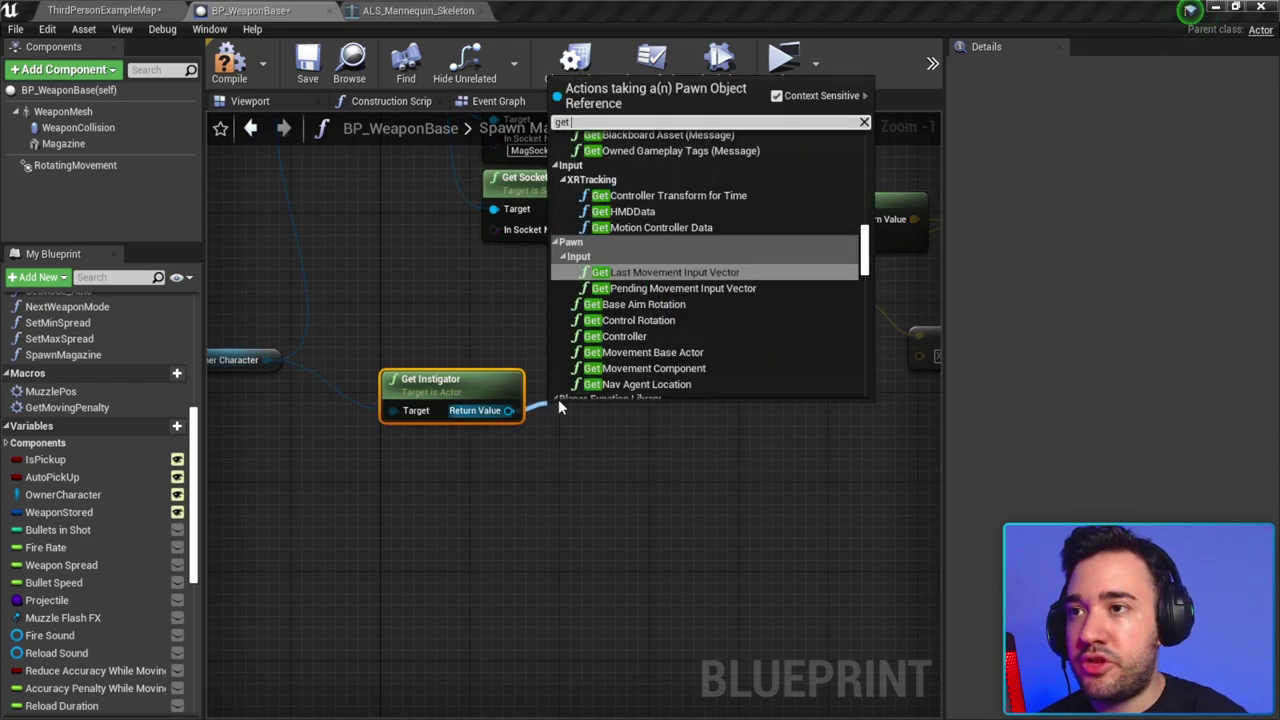
{"action": "type", "text": " velocity"}
{"action": "key", "text": "Return"}
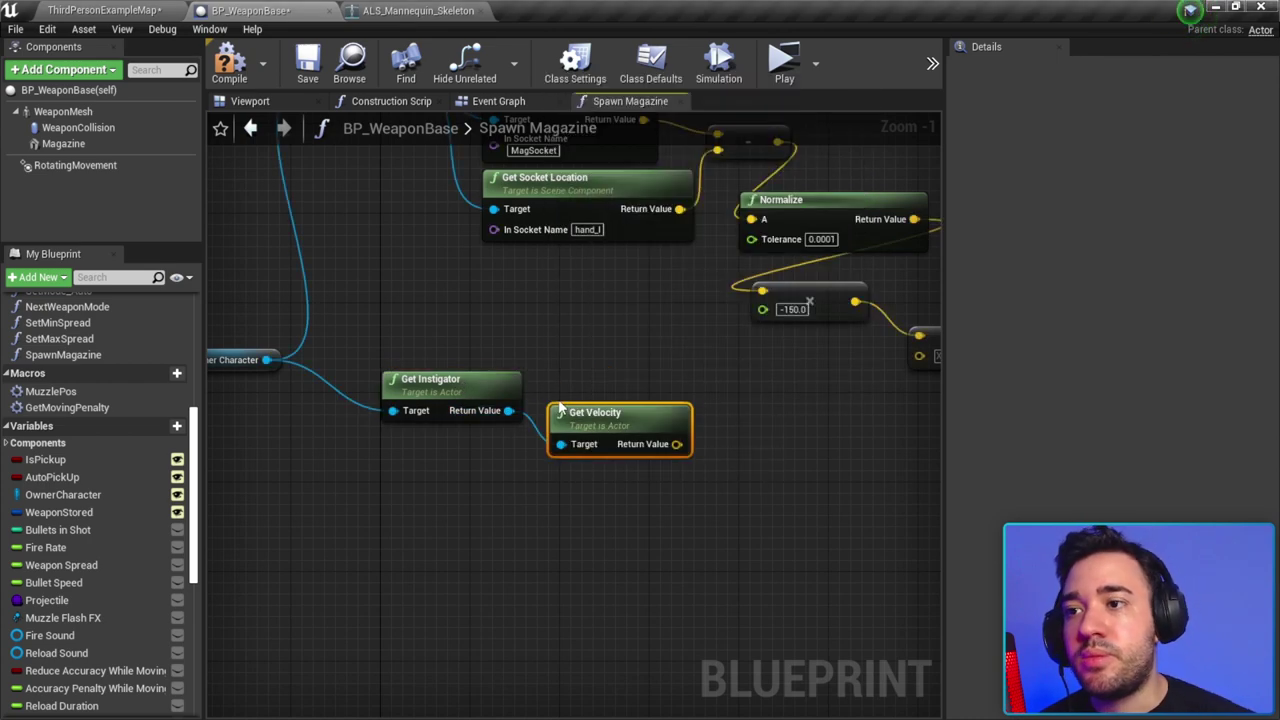
Step: Connect the instigator's Get Velocity output into the vector + vector node
{"action": "left_click_drag", "start_coordinate": [453, 315], "coordinate": [560, 410]}
{"action": "right_click_drag", "start_coordinate": [560, 410], "coordinate": [740, 460]}
{"action": "mouse_move", "coordinate": [327, 320]}
{"action": "left_mouse_down"}
{"action": "mouse_move", "coordinate": [452, 512]}
{"action": "mouse_move", "coordinate": [600, 470]}
{"action": "left_mouse_up"}
{"action": "right_click_drag", "start_coordinate": [760, 480], "coordinate": [394, 486]}
{"action": "left_click", "coordinate": [460, 405]}
{"action": "right_click_drag", "start_coordinate": [549, 449], "coordinate": [227, 477]}
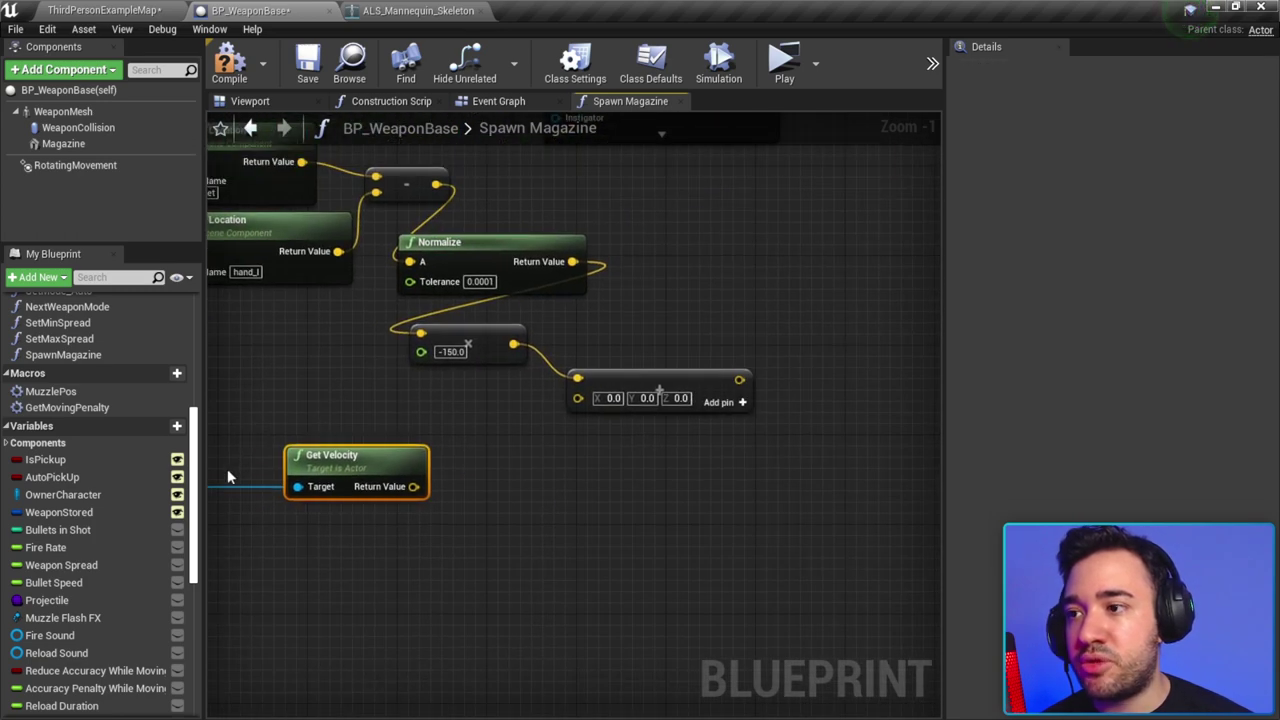
{"action": "left_click_drag", "start_coordinate": [413, 486], "coordinate": [577, 398]}
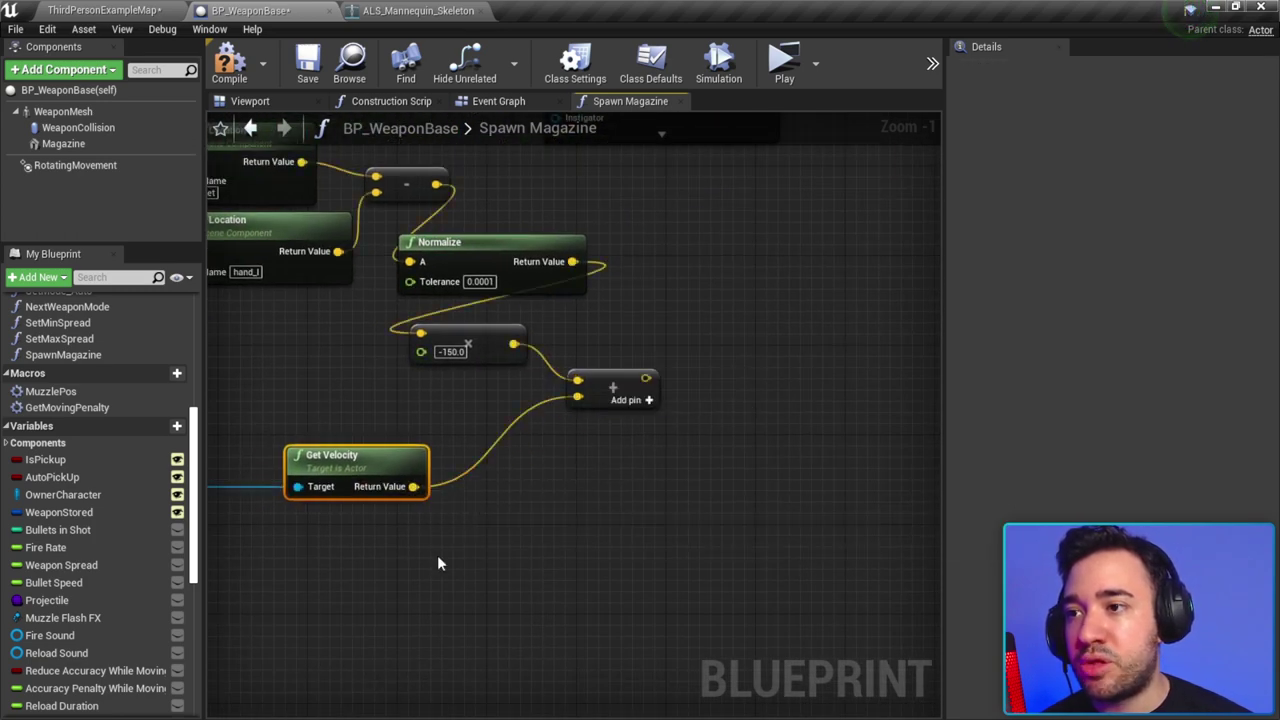
Step: Select the socket, subtraction and Normalize nodes of the direction calculation
{"action": "scroll", "coordinate": [437, 555], "scroll_direction": "down", "scroll_amount": 2}
{"action": "right_click_drag", "start_coordinate": [583, 565], "coordinate": [651, 567]}
{"action": "scroll", "coordinate": [600, 420], "scroll_direction": "up", "scroll_amount": 1}
{"action": "right_click_drag", "start_coordinate": [560, 470], "coordinate": [620, 500]}
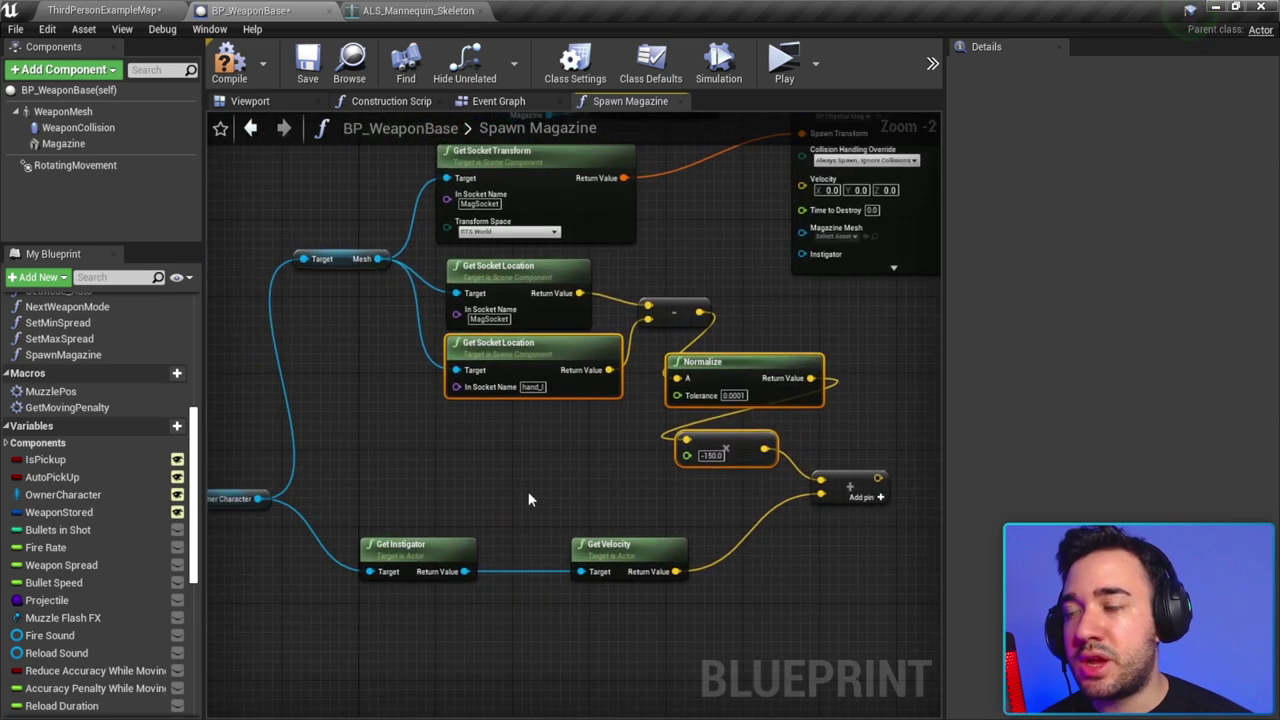
{"action": "left_click_drag", "start_coordinate": [528, 491], "coordinate": [748, 275]}
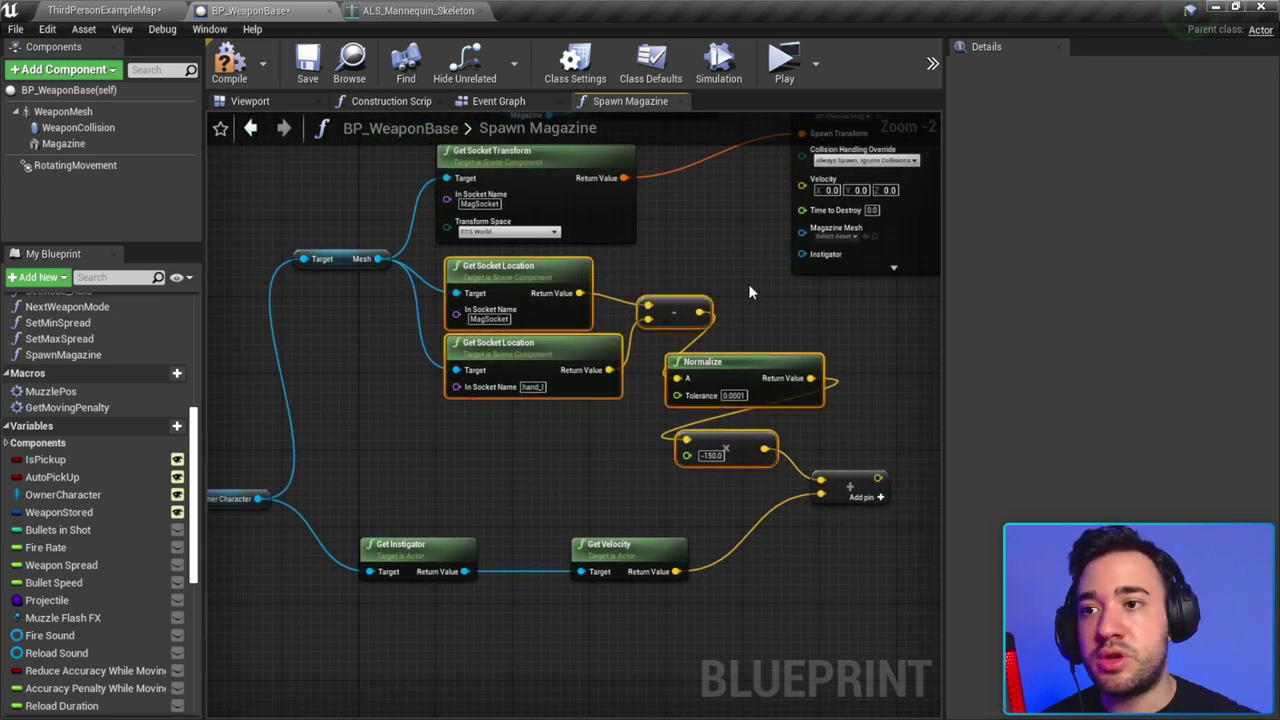
{"action": "scroll", "coordinate": [748, 283], "scroll_direction": "down", "scroll_amount": 1}
{"action": "right_click_drag", "start_coordinate": [674, 344], "coordinate": [690, 460]}
{"action": "scroll", "coordinate": [690, 467], "scroll_direction": "up", "scroll_amount": 1}
Step: Wire the summed vector into the SpawnActor BP Physical Mag node's Velocity input
{"action": "left_click_drag", "start_coordinate": [739, 601], "coordinate": [665, 305]}
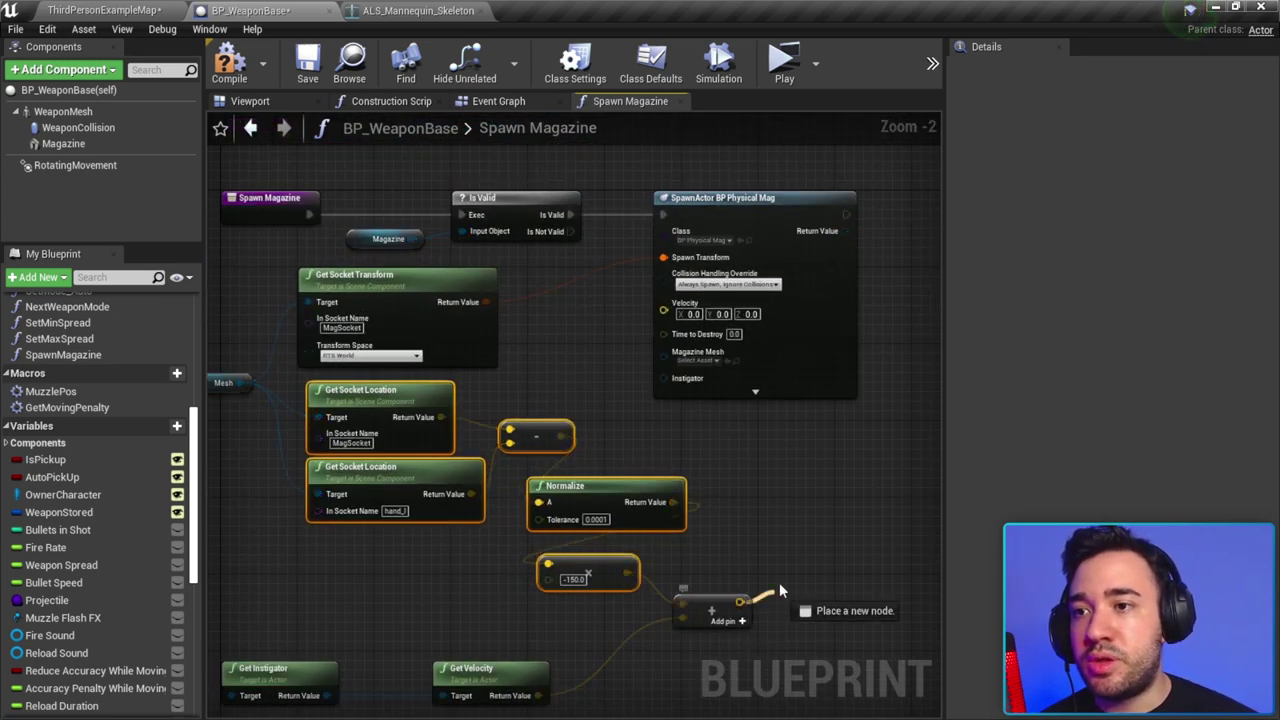
{"action": "scroll", "coordinate": [650, 310], "scroll_direction": "down", "scroll_amount": 1}
{"action": "left_click", "coordinate": [720, 240]}
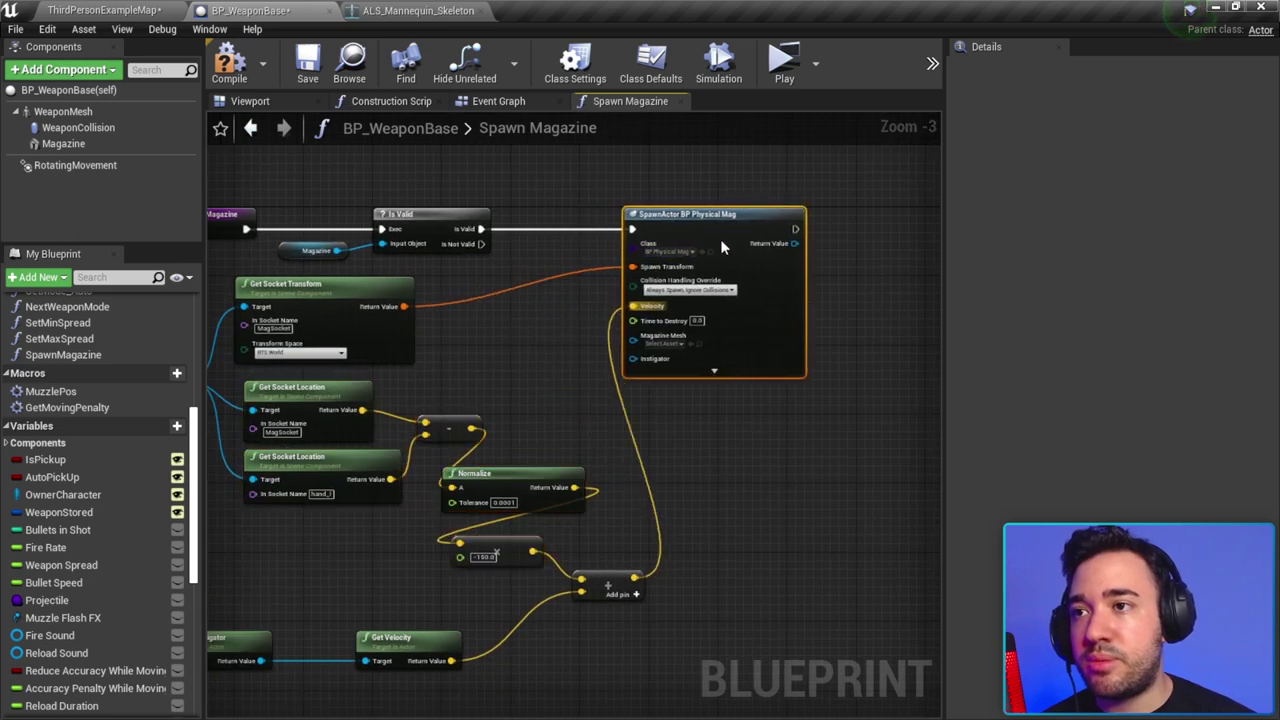
{"action": "mouse_move", "coordinate": [720, 240]}
{"action": "right_mouse_down"}
{"action": "mouse_move", "coordinate": [625, 378]}
{"action": "mouse_move", "coordinate": [543, 313]}
{"action": "right_mouse_up"}
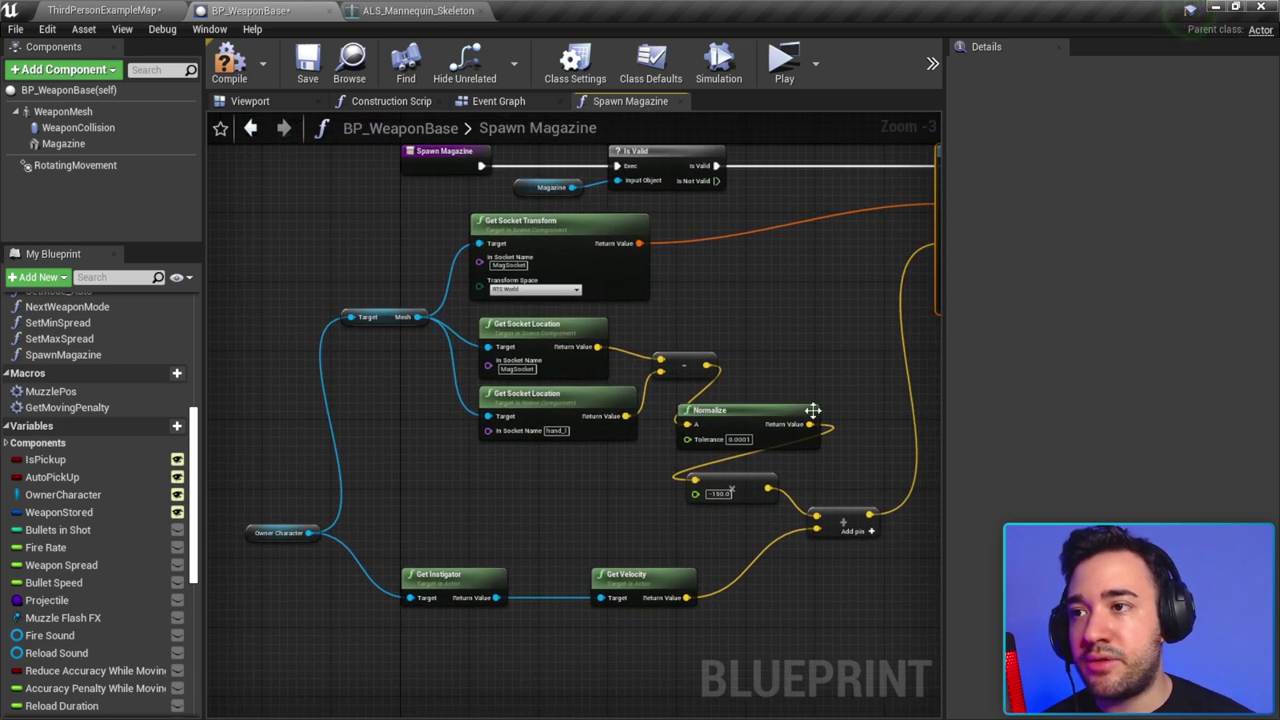
{"action": "right_click_drag", "start_coordinate": [812, 410], "coordinate": [492, 423]}
{"action": "scroll", "coordinate": [719, 404], "scroll_direction": "up", "scroll_amount": 3}
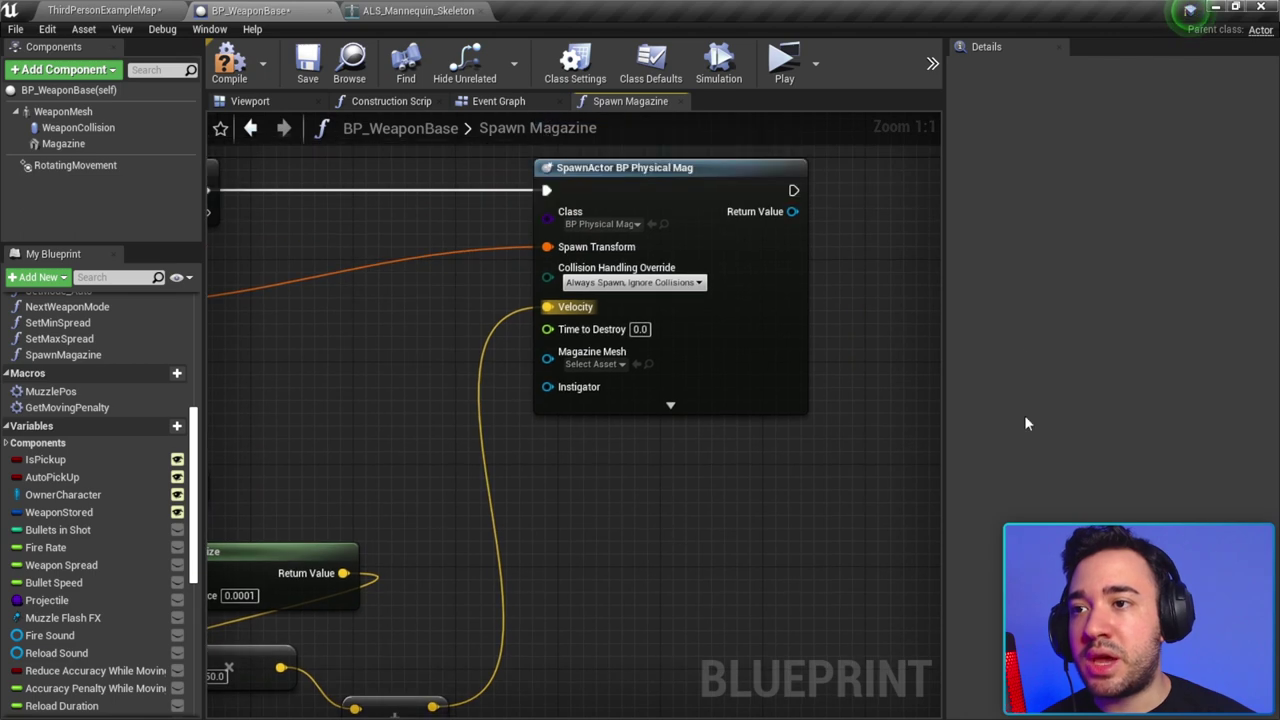
Step: Add a Magazine component getter and a Get Static Mesh node to the Spawn Magazine graph
{"action": "left_click", "coordinate": [640, 329]}
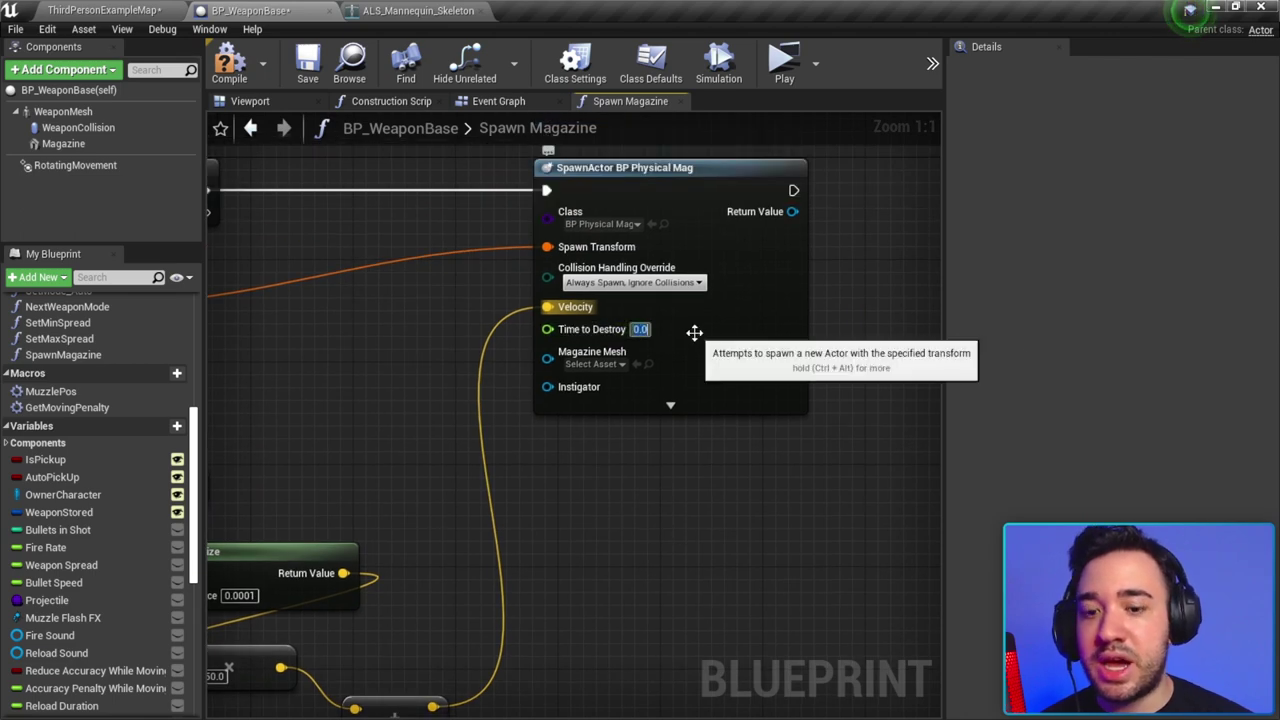
{"action": "type", "text": "10"}
{"action": "scroll", "coordinate": [694, 332], "scroll_direction": "down", "scroll_amount": 2}
{"action": "scroll", "coordinate": [677, 373], "scroll_direction": "up", "scroll_amount": 2}
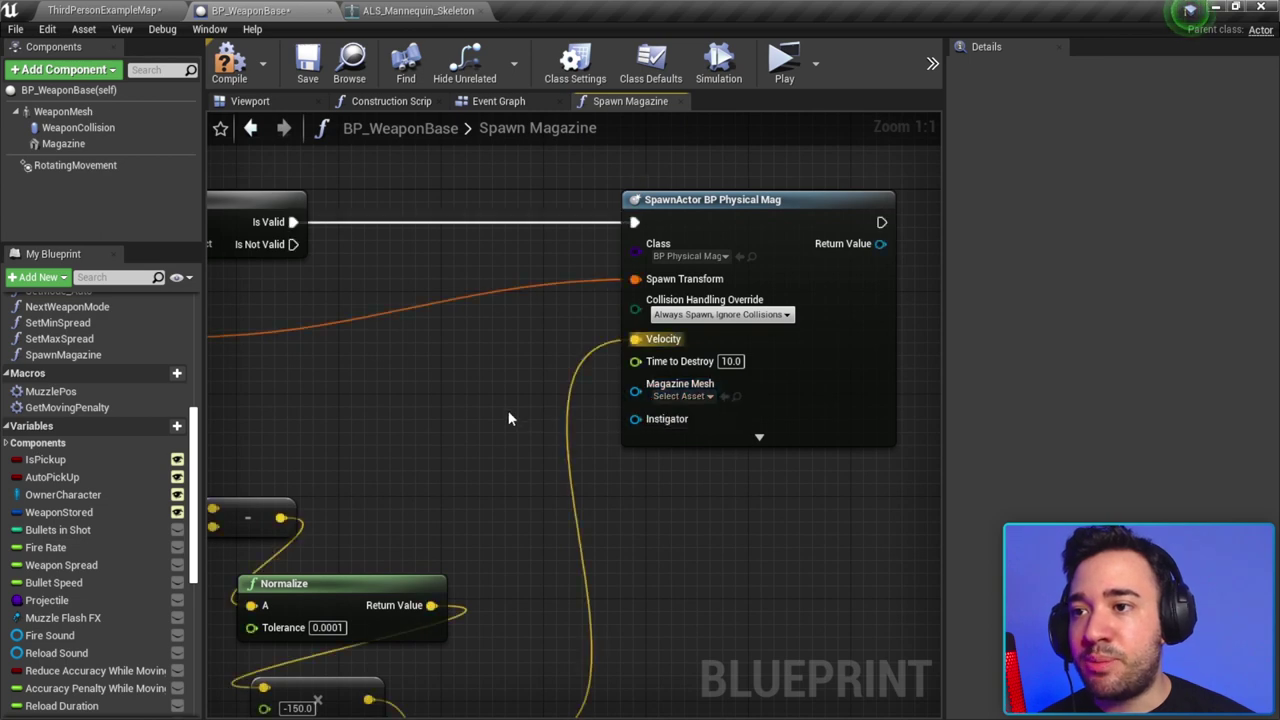
{"action": "scroll", "coordinate": [595, 404], "scroll_direction": "down", "scroll_amount": 2}
{"action": "mouse_move", "coordinate": [63, 143]}
{"action": "left_mouse_down"}
{"action": "mouse_move", "coordinate": [470, 408]}
{"action": "mouse_move", "coordinate": [504, 384]}
{"action": "left_mouse_up"}
{"action": "scroll", "coordinate": [470, 408], "scroll_direction": "up", "scroll_amount": 2}
{"action": "type", "text": "get st"}
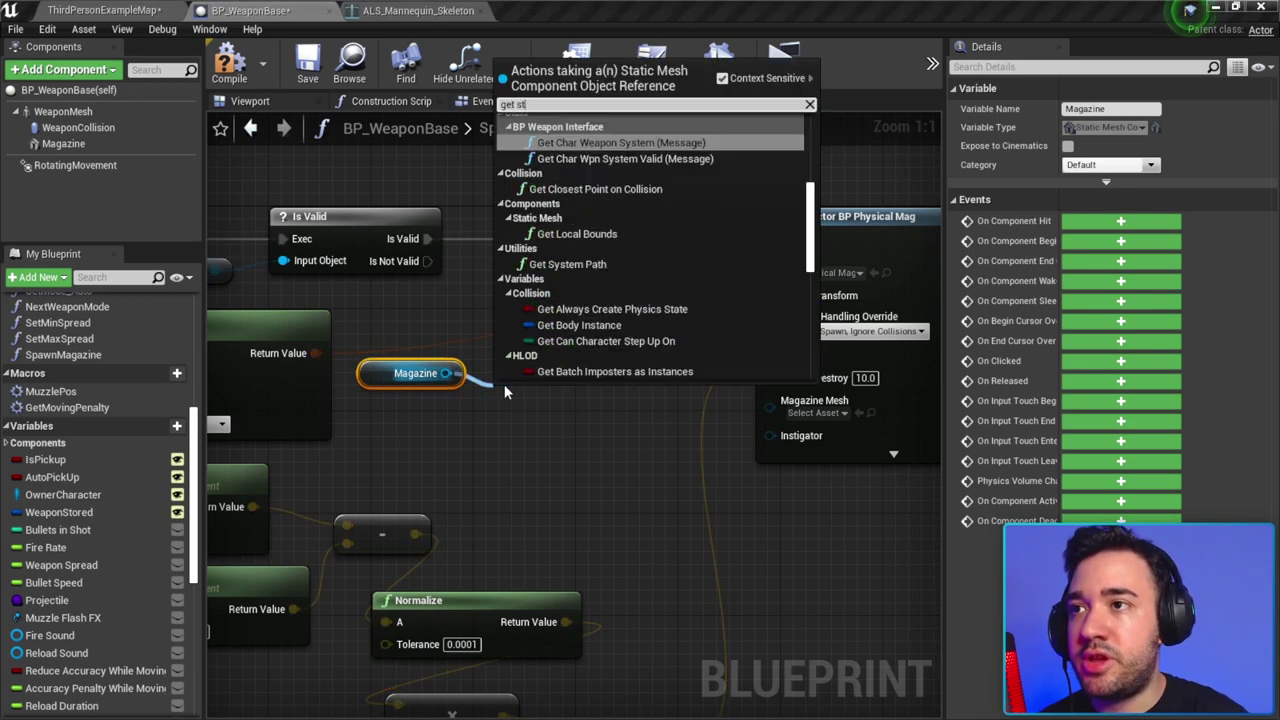
{"action": "type", "text": "atic mesh"}
{"action": "key", "text": "Return"}
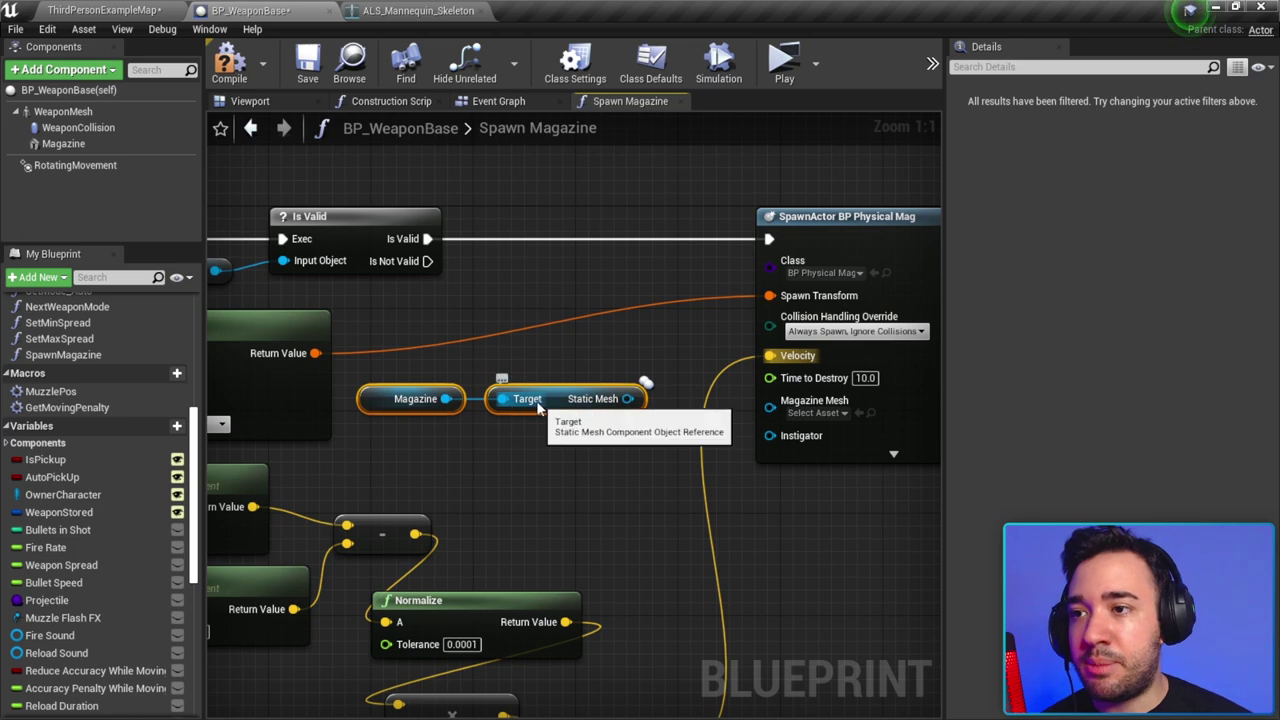
Step: Connect the Magazine's Static Mesh output to the SpawnActor node's Magazine Mesh input
{"action": "left_click", "coordinate": [405, 408]}
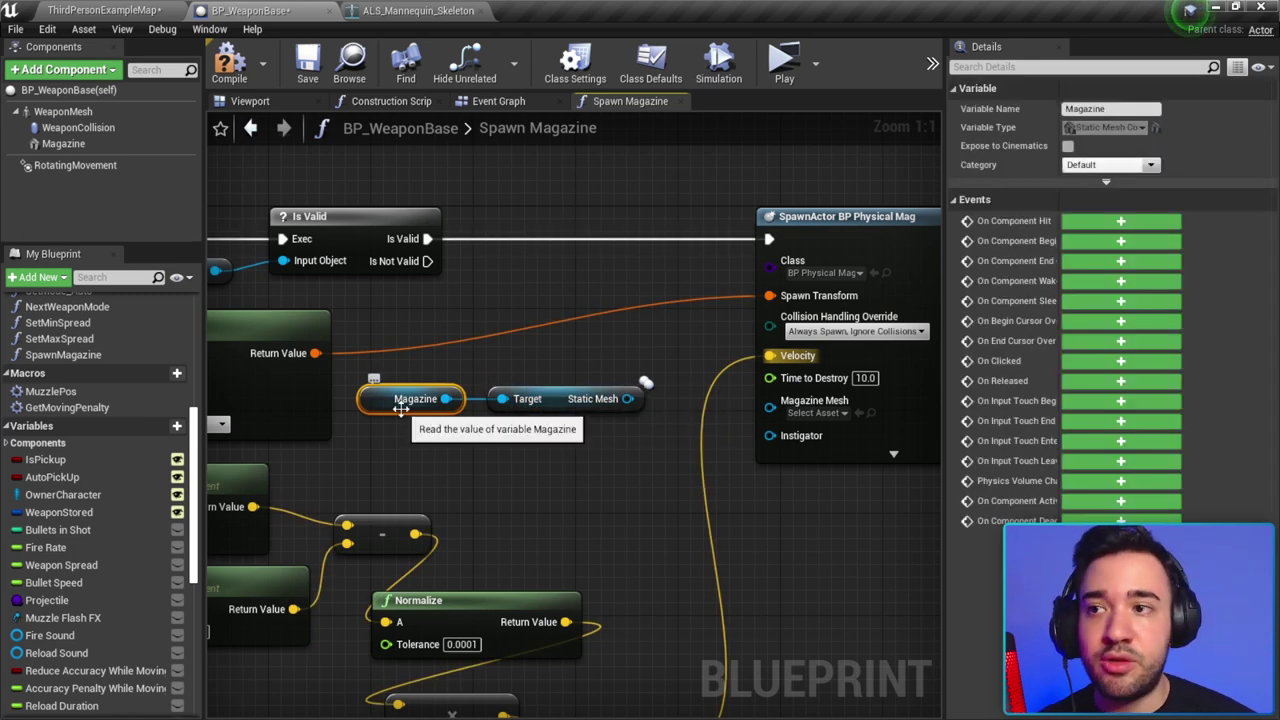
{"action": "left_click_drag", "start_coordinate": [557, 358], "coordinate": [665, 488]}
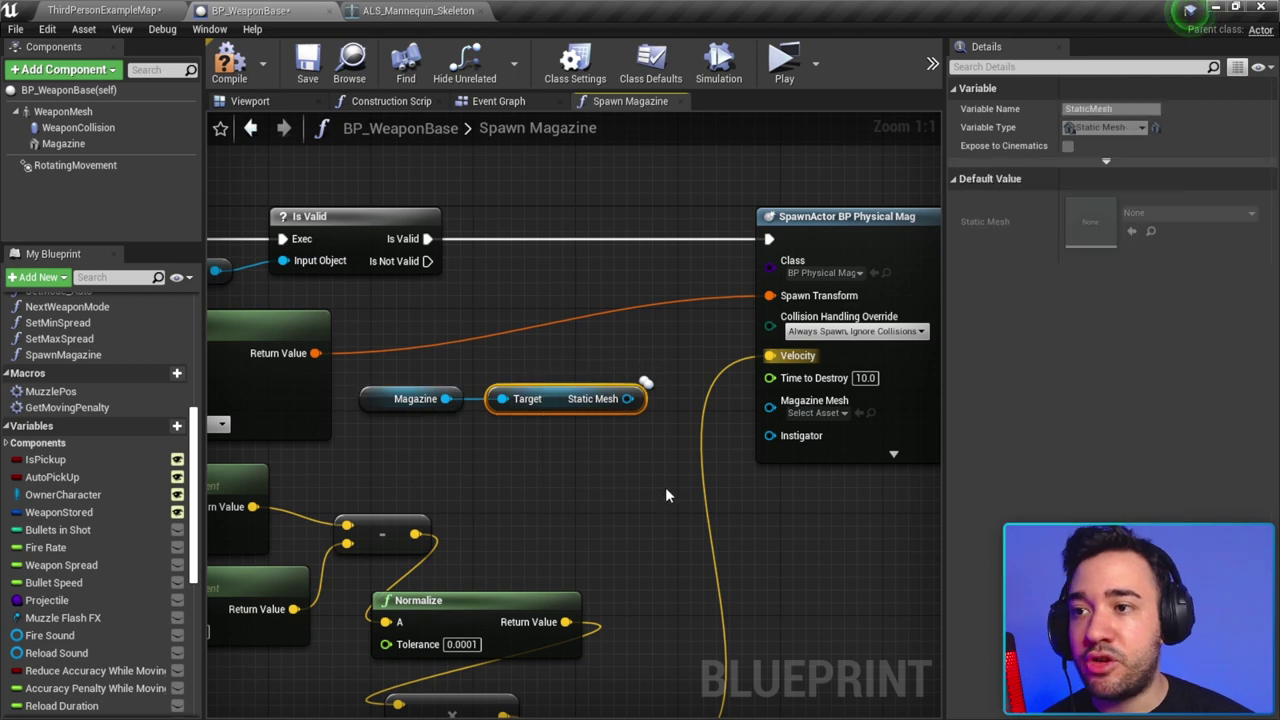
{"action": "mouse_move", "coordinate": [412, 362]}
{"action": "left_mouse_down"}
{"action": "mouse_move", "coordinate": [445, 477]}
{"action": "mouse_move", "coordinate": [455, 465]}
{"action": "left_mouse_up"}
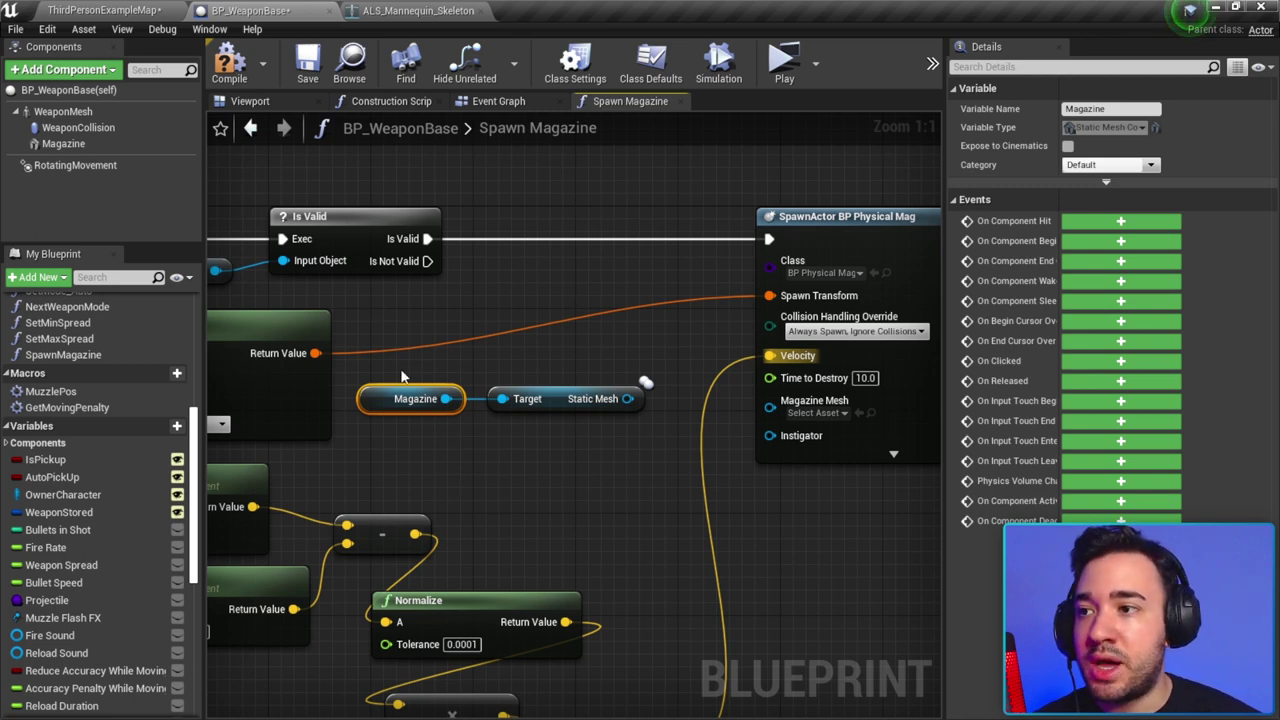
{"action": "left_click", "coordinate": [95, 142]}
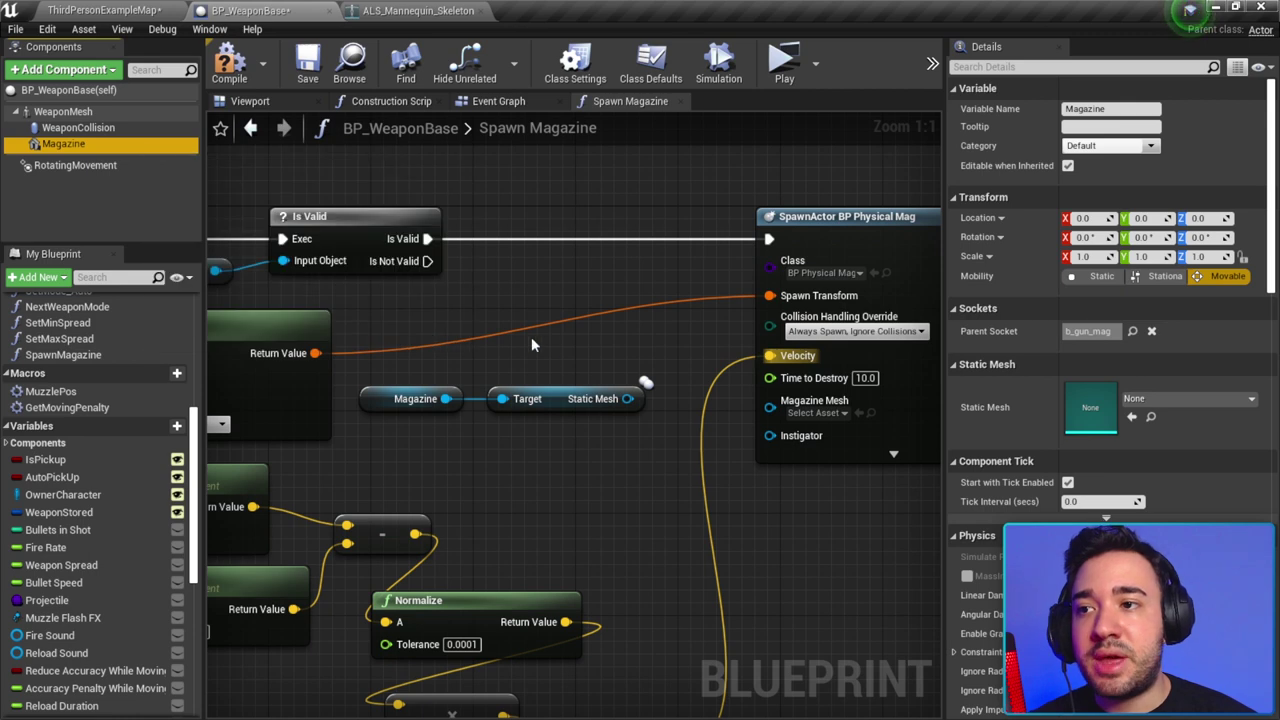
{"action": "left_click_drag", "start_coordinate": [503, 345], "coordinate": [628, 432]}
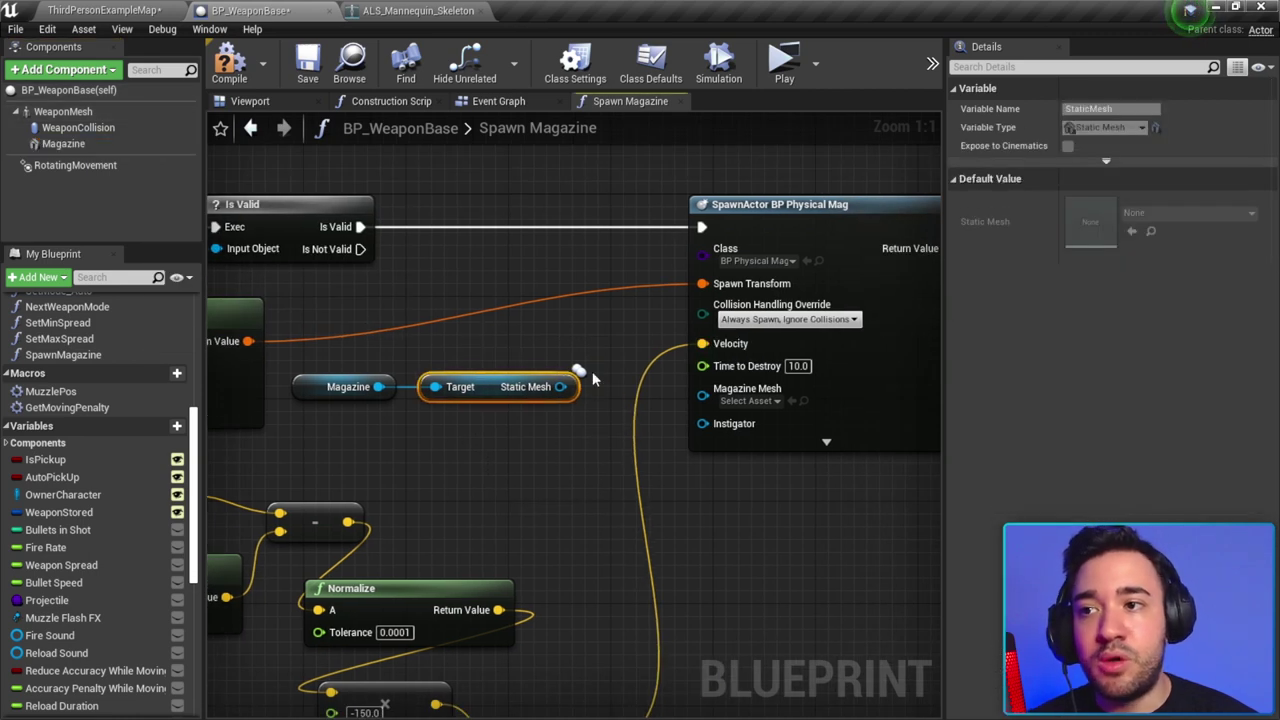
{"action": "mouse_move", "coordinate": [563, 387]}
{"action": "left_mouse_down"}
{"action": "mouse_move", "coordinate": [733, 405]}
{"action": "mouse_move", "coordinate": [705, 398]}
{"action": "left_mouse_up"}
Step: Align the Magazine and Static Mesh getters and move the Owner Character node down-left
{"action": "right_click_drag", "start_coordinate": [709, 536], "coordinate": [619, 528]}
{"action": "left_click", "coordinate": [637, 426]}
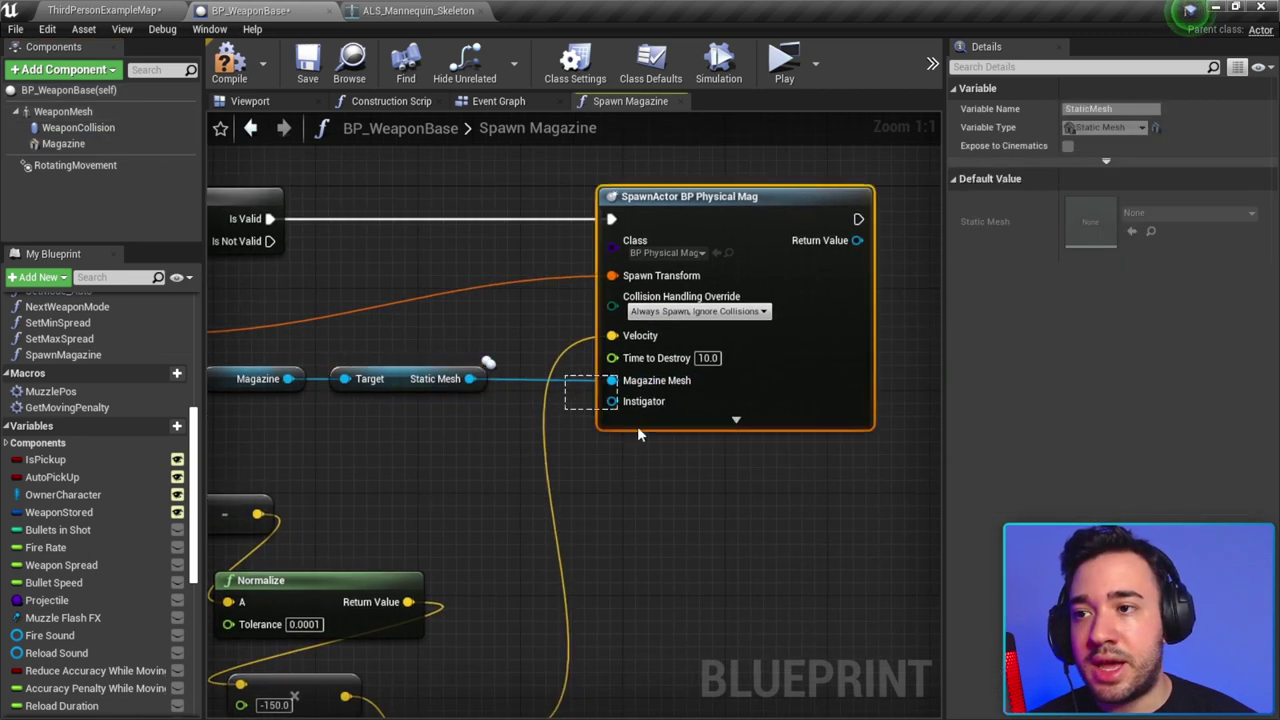
{"action": "scroll", "coordinate": [710, 426], "scroll_direction": "down", "scroll_amount": 2}
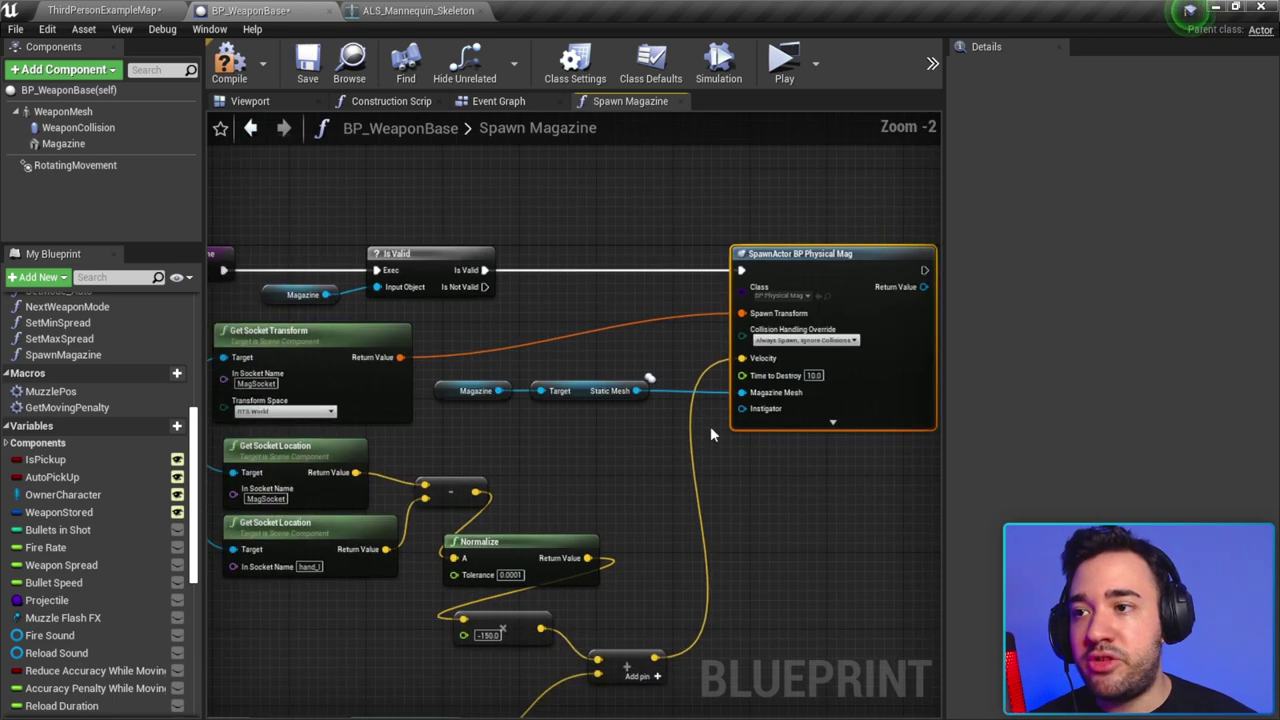
{"action": "scroll", "coordinate": [560, 390], "scroll_direction": "up", "scroll_amount": 1}
{"action": "left_click_drag", "start_coordinate": [444, 360], "coordinate": [623, 444]}
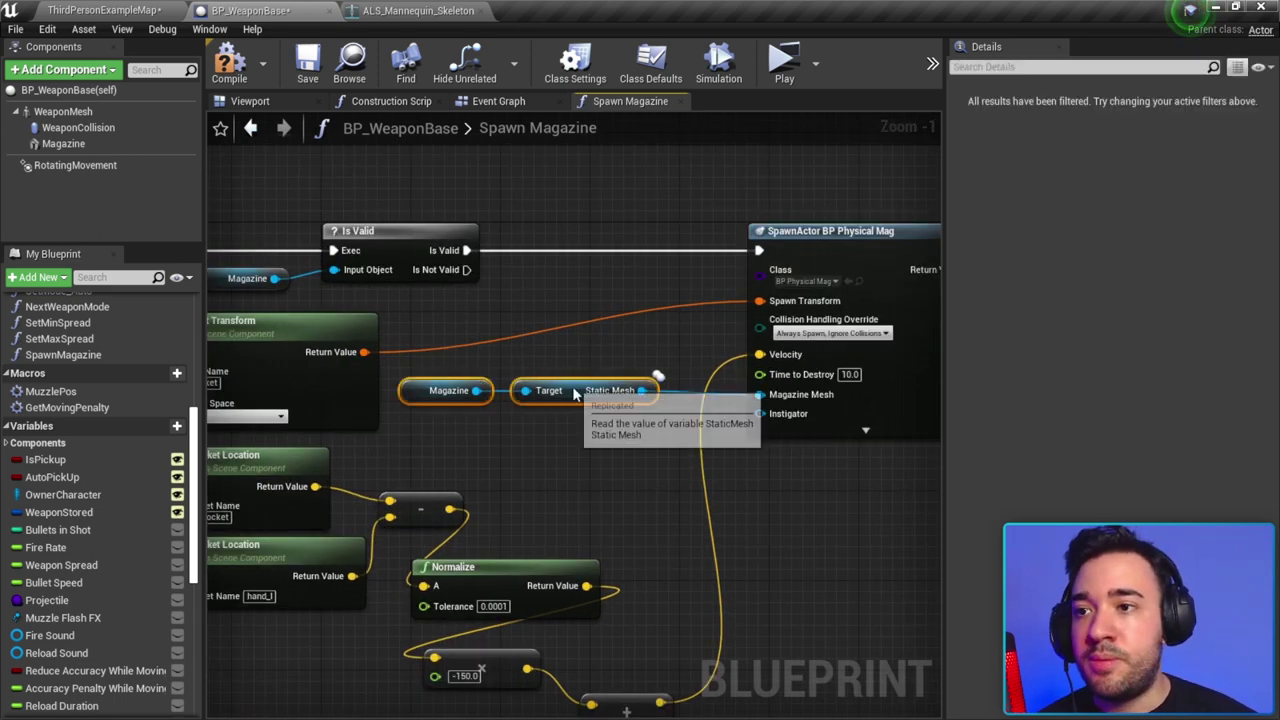
{"action": "left_click_drag", "start_coordinate": [564, 391], "coordinate": [587, 402]}
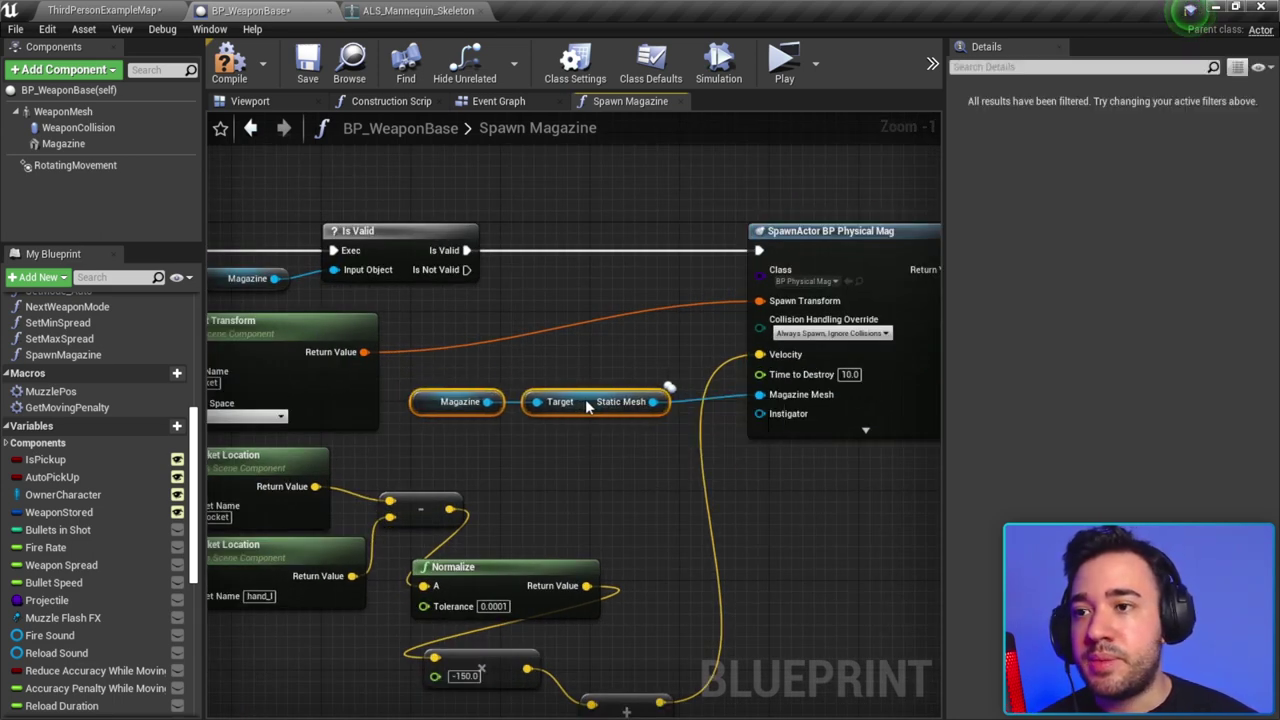
{"action": "left_click", "coordinate": [597, 468]}
{"action": "scroll", "coordinate": [709, 472], "scroll_direction": "down", "scroll_amount": 4}
{"action": "scroll", "coordinate": [709, 464], "scroll_direction": "up", "scroll_amount": 1}
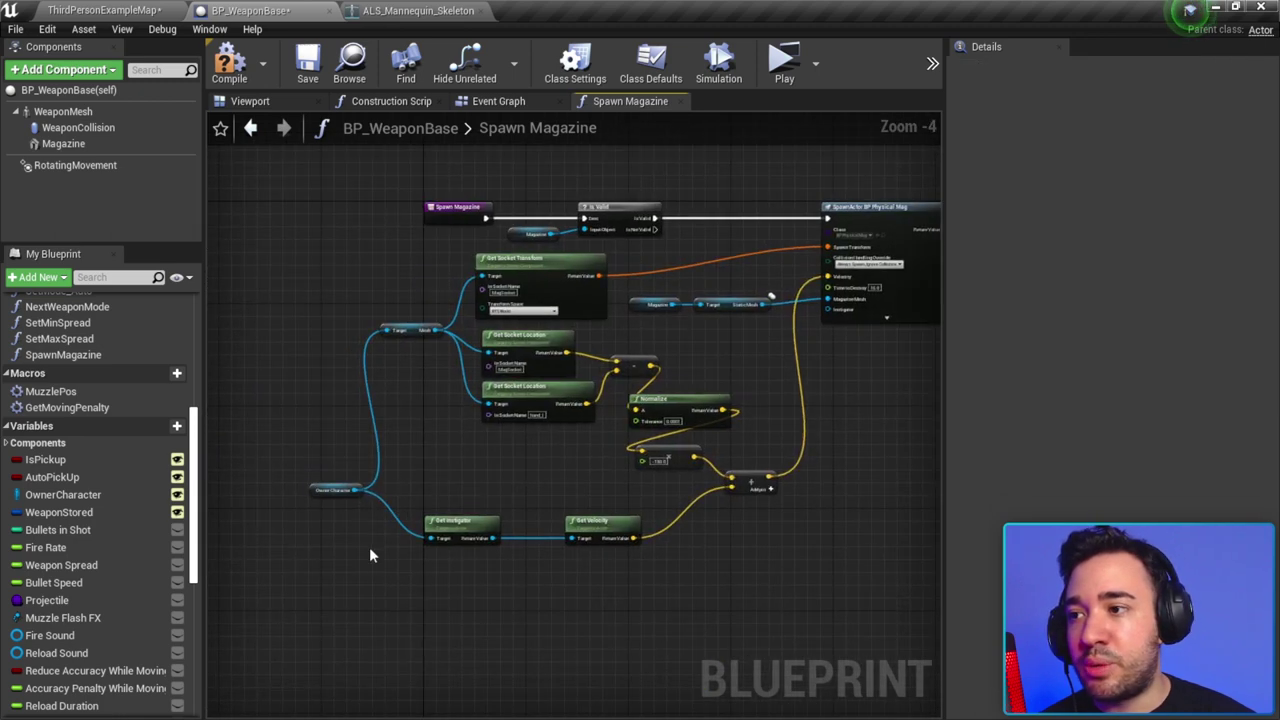
{"action": "left_click_drag", "start_coordinate": [327, 492], "coordinate": [287, 543]}
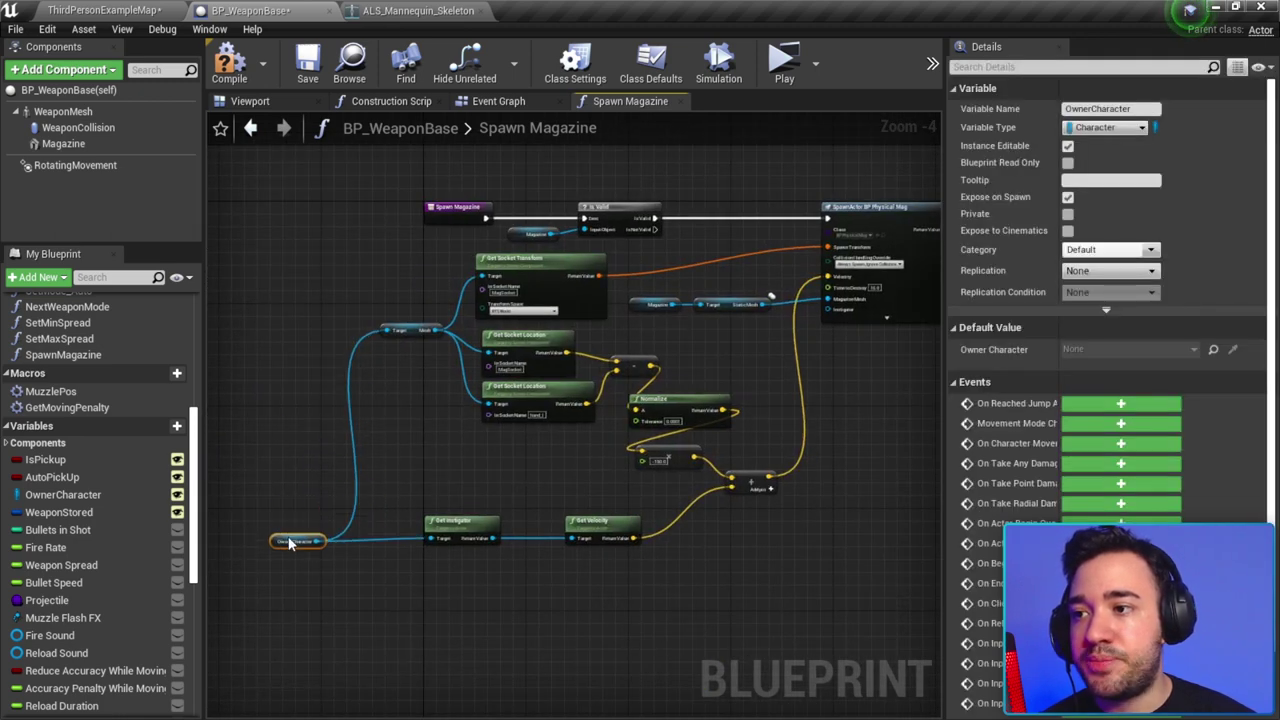
Step: Review the whole Spawn Magazine function and compile BP_WeaponBase
{"action": "left_click_drag", "start_coordinate": [871, 614], "coordinate": [274, 229]}
{"action": "scroll", "coordinate": [622, 451], "scroll_direction": "up", "scroll_amount": 2}
{"action": "scroll", "coordinate": [622, 451], "scroll_direction": "up", "scroll_amount": 2}
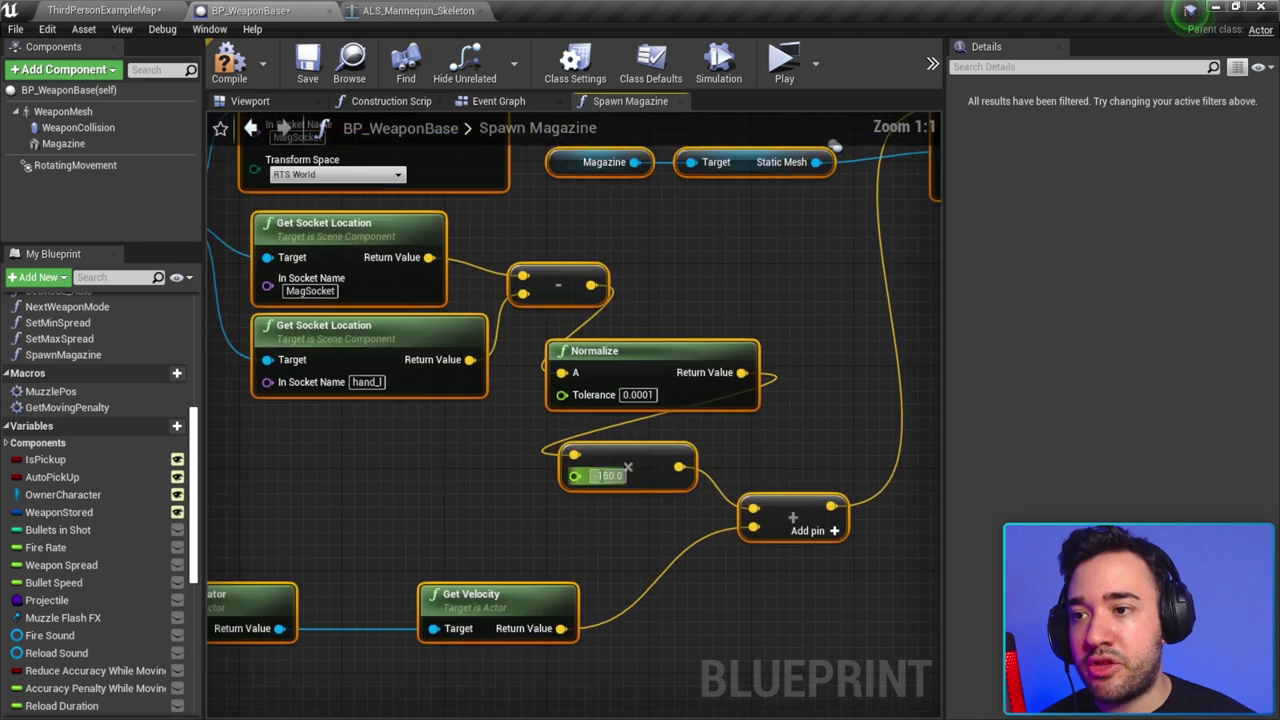
{"action": "right_click_drag", "start_coordinate": [685, 505], "coordinate": [614, 451]}
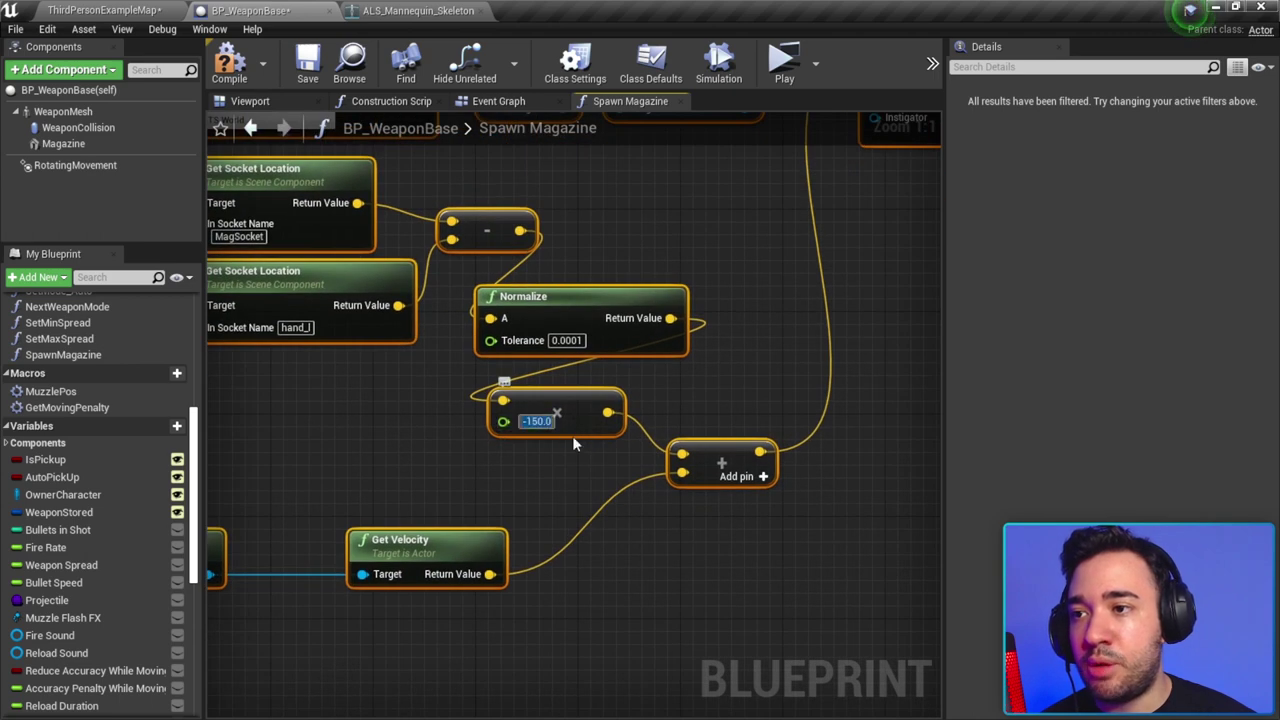
{"action": "scroll", "coordinate": [520, 428], "scroll_direction": "down", "scroll_amount": 2}
{"action": "scroll", "coordinate": [620, 560], "scroll_direction": "down", "scroll_amount": 2}
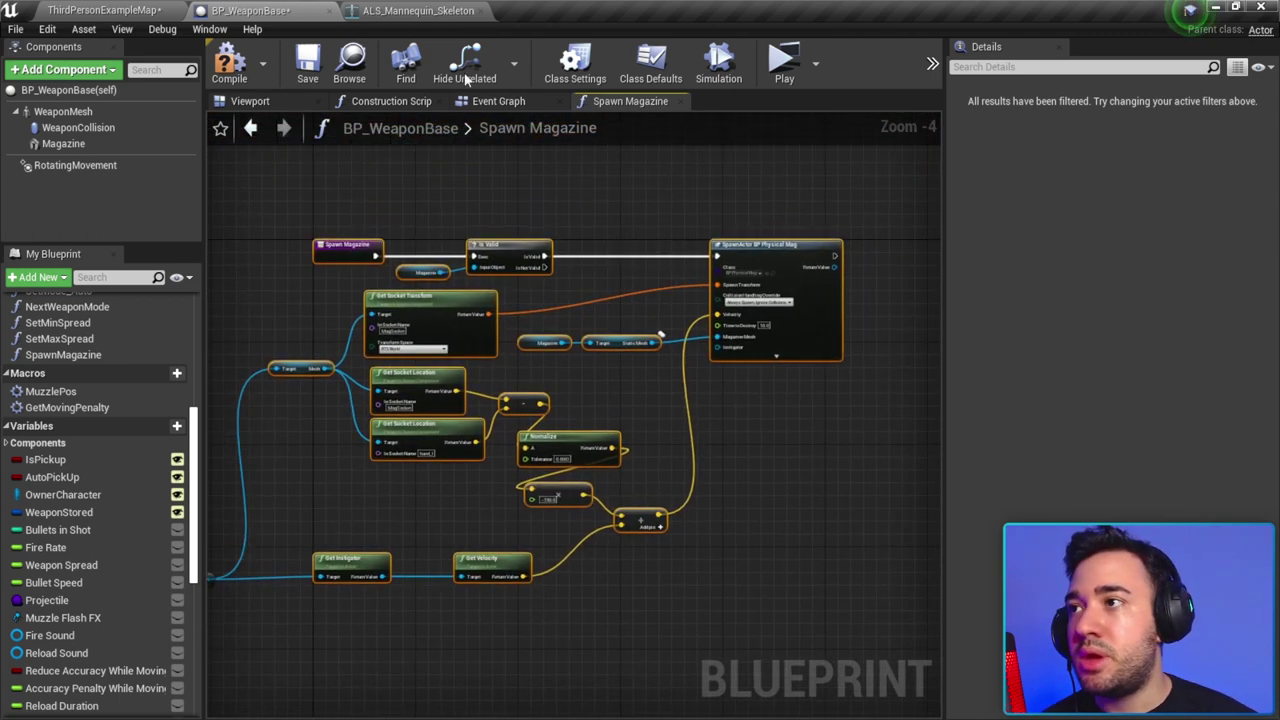
{"action": "left_click", "coordinate": [245, 80]}
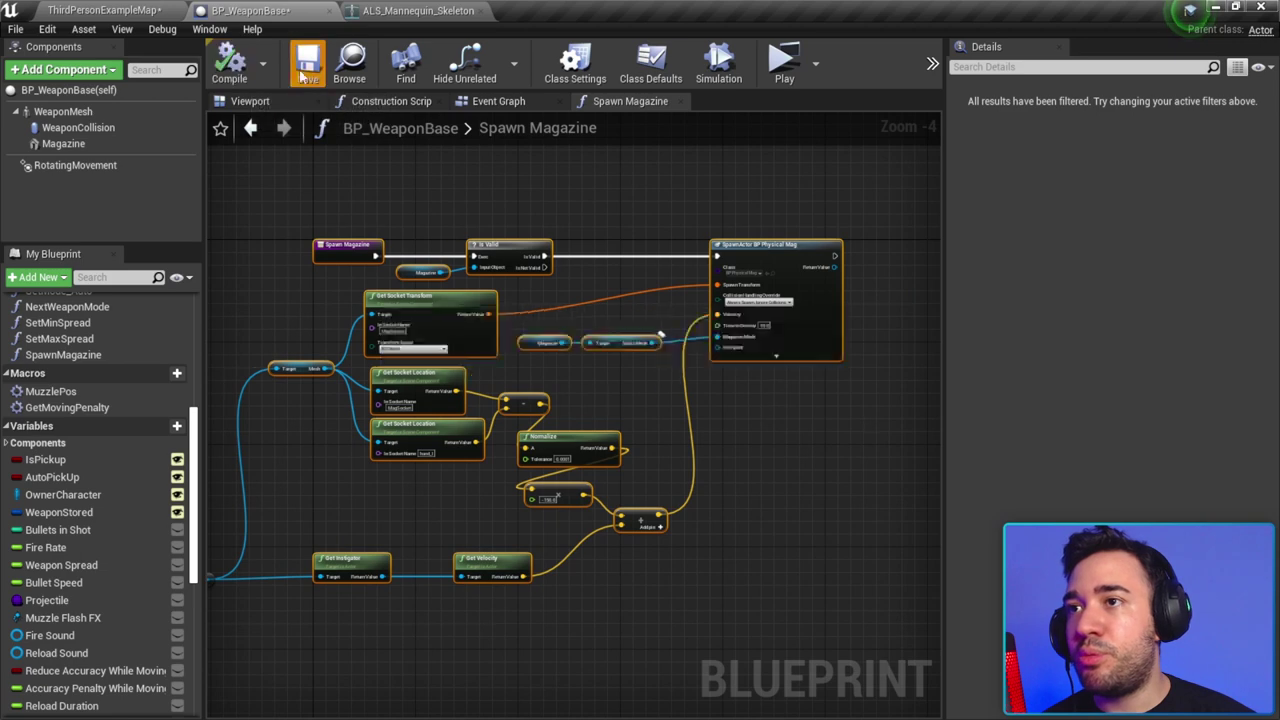
Step: Add a Spawn Magazine call to the Event Graph, wired to run after Set Visibility
{"action": "left_click", "coordinate": [680, 104]}
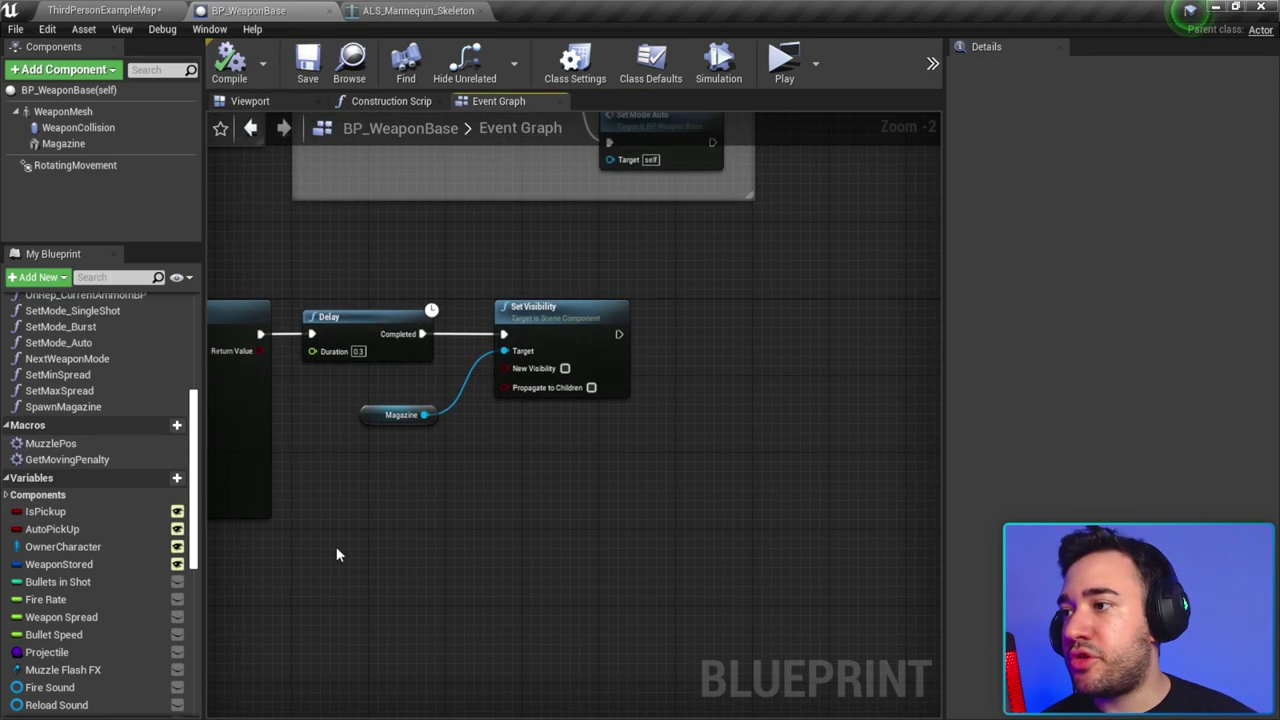
{"action": "left_click_drag", "start_coordinate": [124, 405], "coordinate": [697, 285]}
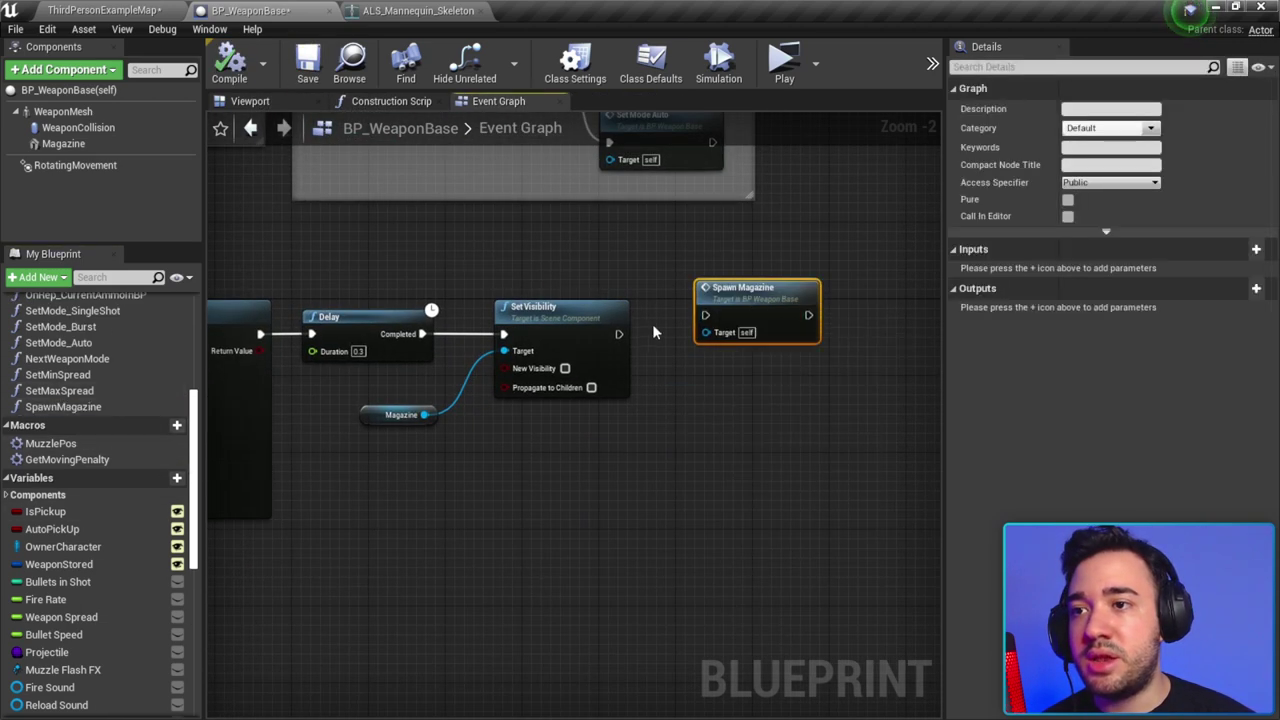
{"action": "left_click_drag", "start_coordinate": [618, 335], "coordinate": [706, 315]}
Step: Shift the whole DropMagazine node chain to the right to make room
{"action": "scroll", "coordinate": [765, 460], "scroll_direction": "down", "scroll_amount": 2}
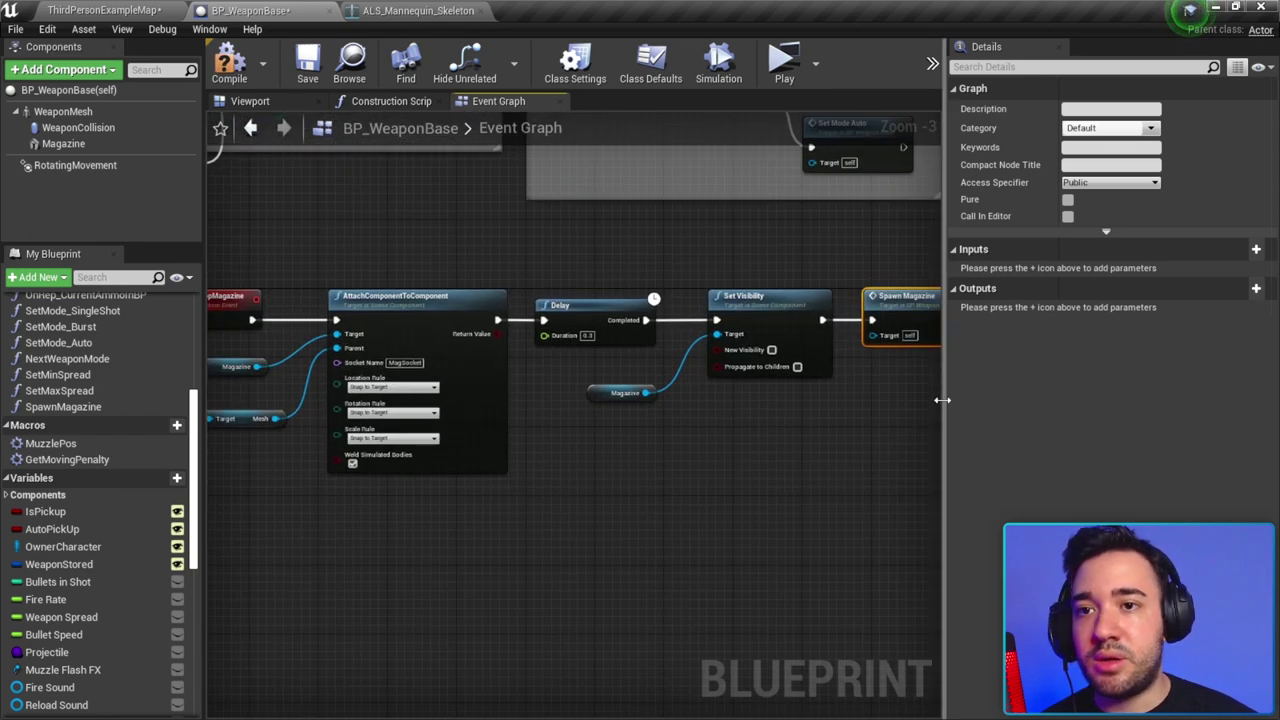
{"action": "left_click_drag", "start_coordinate": [943, 400], "coordinate": [1188, 400]}
{"action": "right_click_drag", "start_coordinate": [705, 441], "coordinate": [756, 434]}
{"action": "left_click_drag", "start_coordinate": [345, 314], "coordinate": [985, 445]}
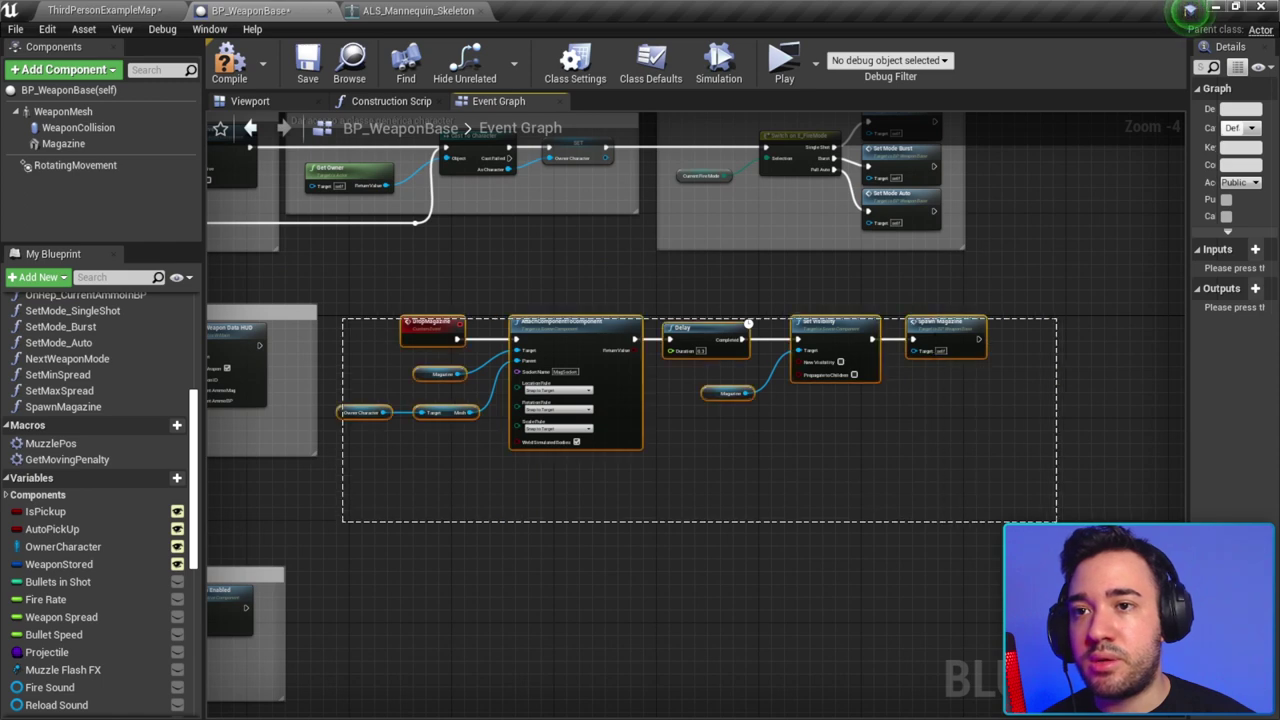
{"action": "left_click_drag", "start_coordinate": [417, 329], "coordinate": [500, 329]}
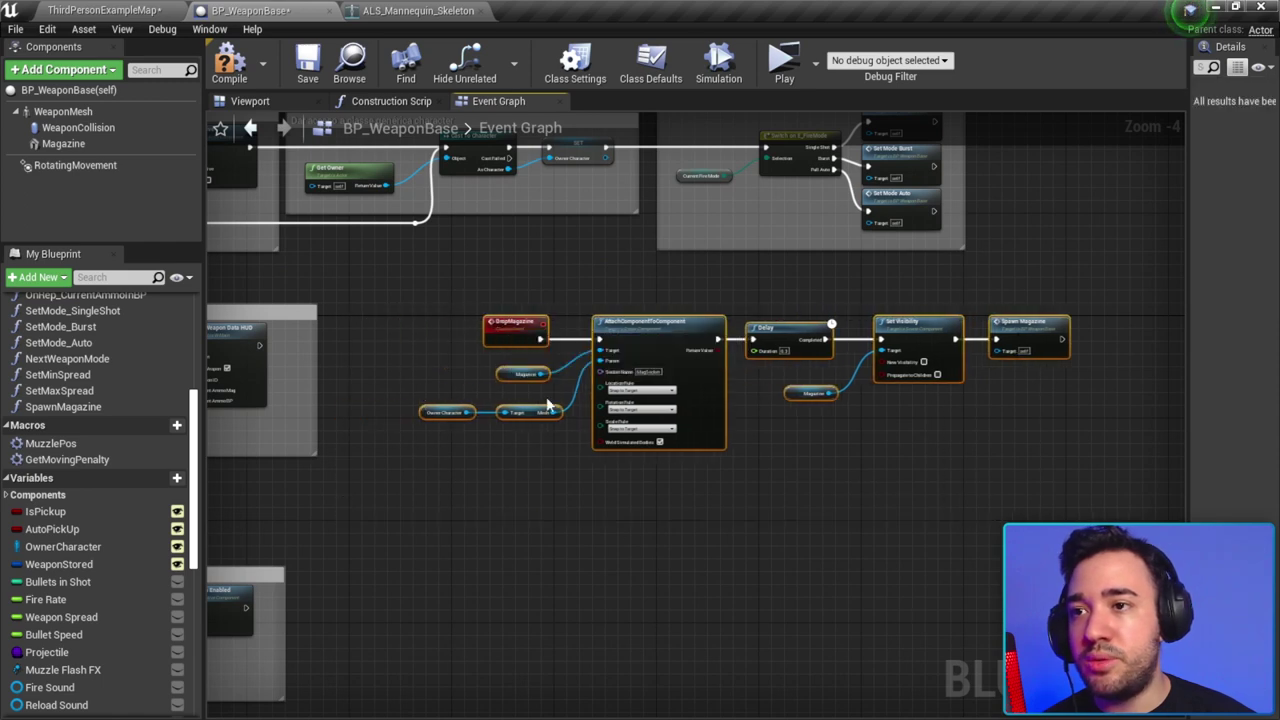
Step: Create a custom event named InsertMagazine and position it below DropMagazine
{"action": "right_click", "coordinate": [507, 490]}
{"action": "type", "text": "custom event"}
{"action": "key", "text": "Return"}
{"action": "type", "text": "InsertMagazi"}
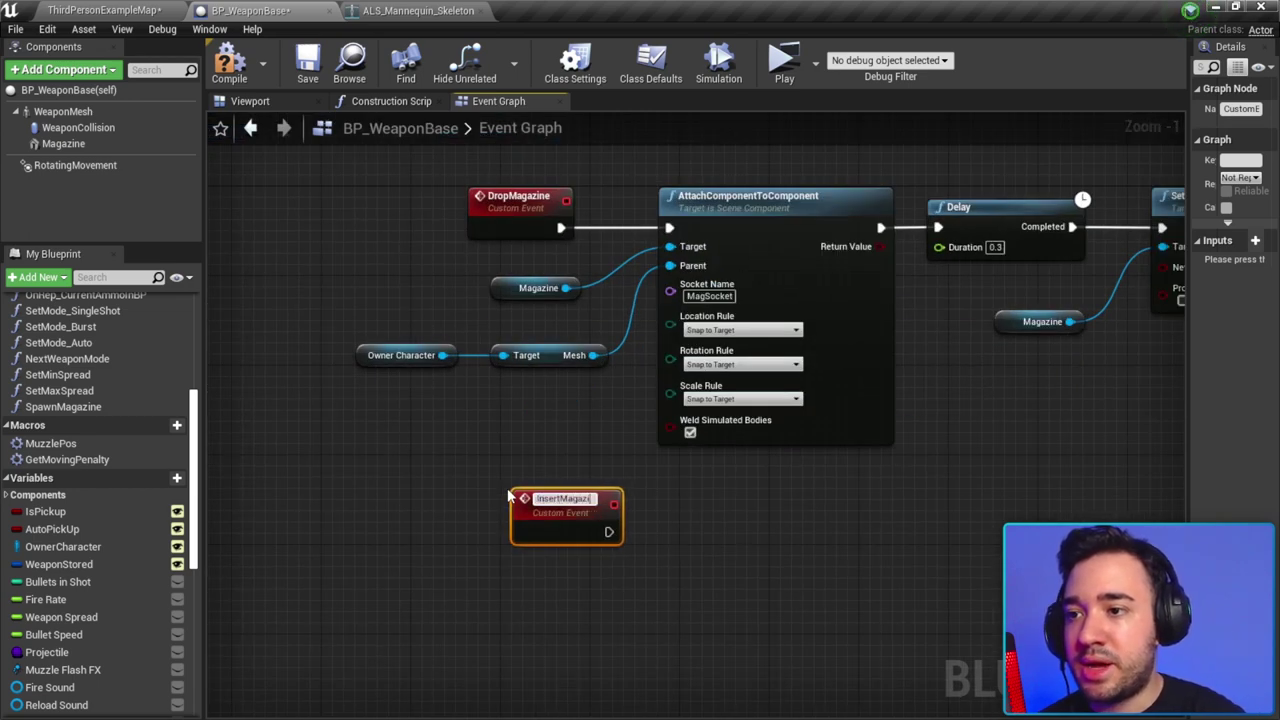
{"action": "type", "text": "ne"}
{"action": "key", "text": "Return"}
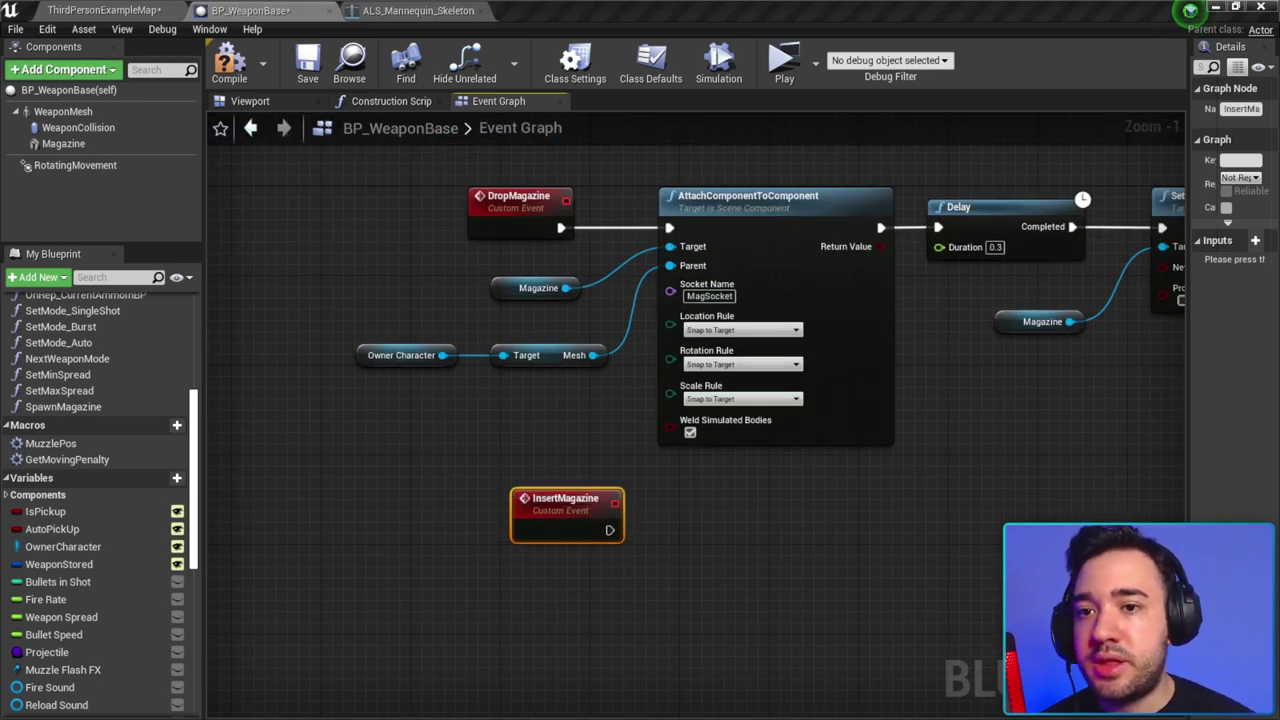
{"action": "right_click_drag", "start_coordinate": [851, 594], "coordinate": [785, 455]}
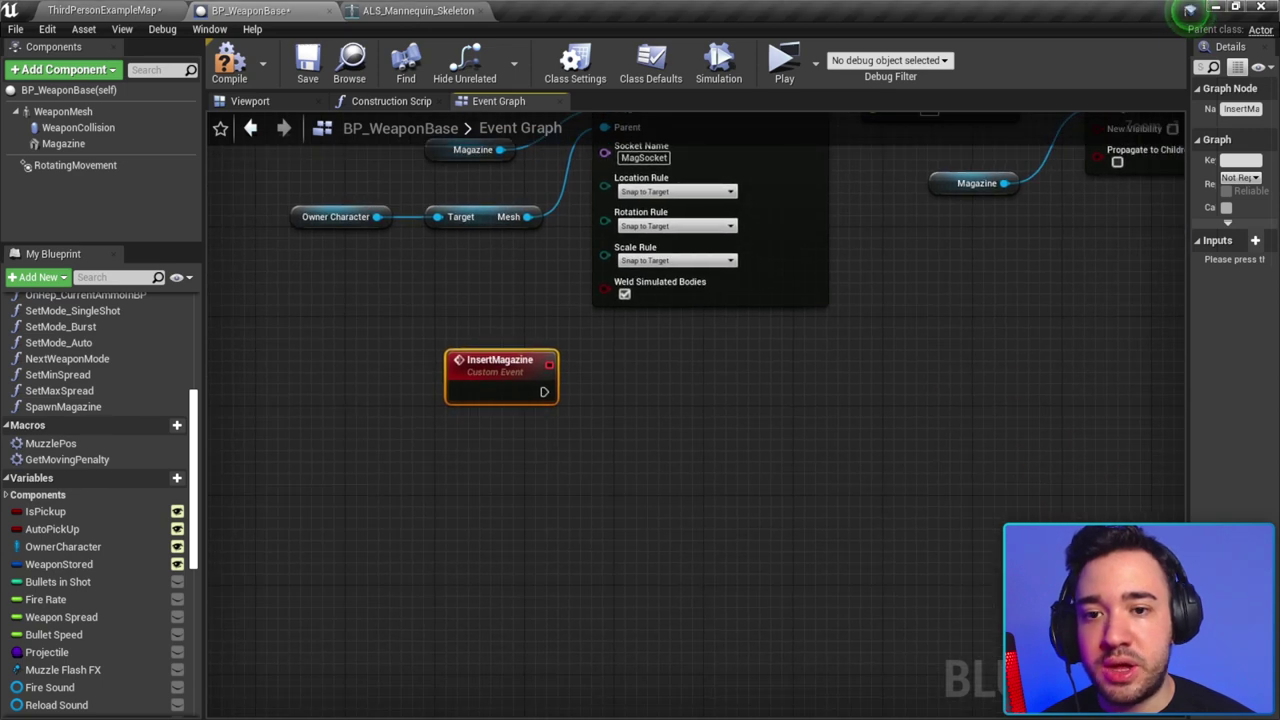
{"action": "right_click_drag", "start_coordinate": [904, 552], "coordinate": [956, 515]}
{"action": "left_click_drag", "start_coordinate": [517, 351], "coordinate": [449, 429]}
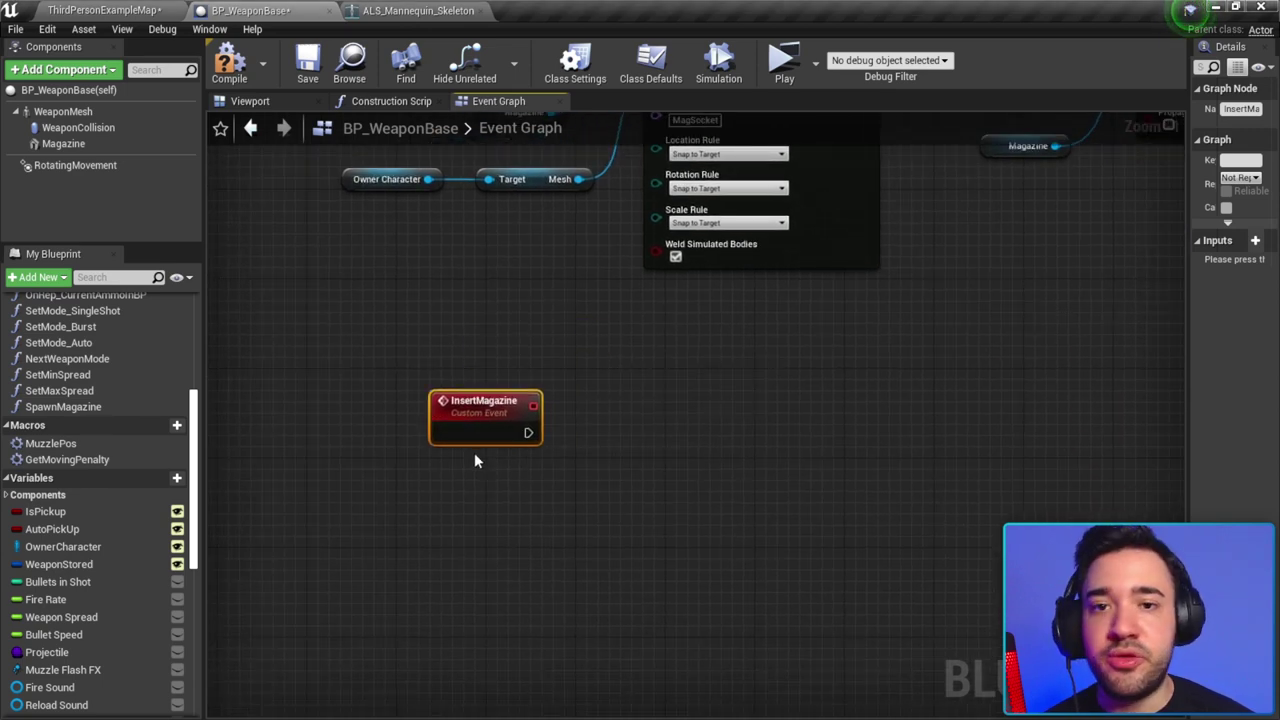
{"action": "scroll", "coordinate": [588, 515], "scroll_direction": "down", "scroll_amount": 1}
Step: Add AttachComponentToComponent targeting the Magazine component, executed from InsertMagazine
{"action": "mouse_move", "coordinate": [63, 143]}
{"action": "left_mouse_down"}
{"action": "mouse_move", "coordinate": [468, 510]}
{"action": "mouse_move", "coordinate": [628, 460]}
{"action": "left_mouse_up"}
{"action": "scroll", "coordinate": [468, 510], "scroll_direction": "up", "scroll_amount": 2}
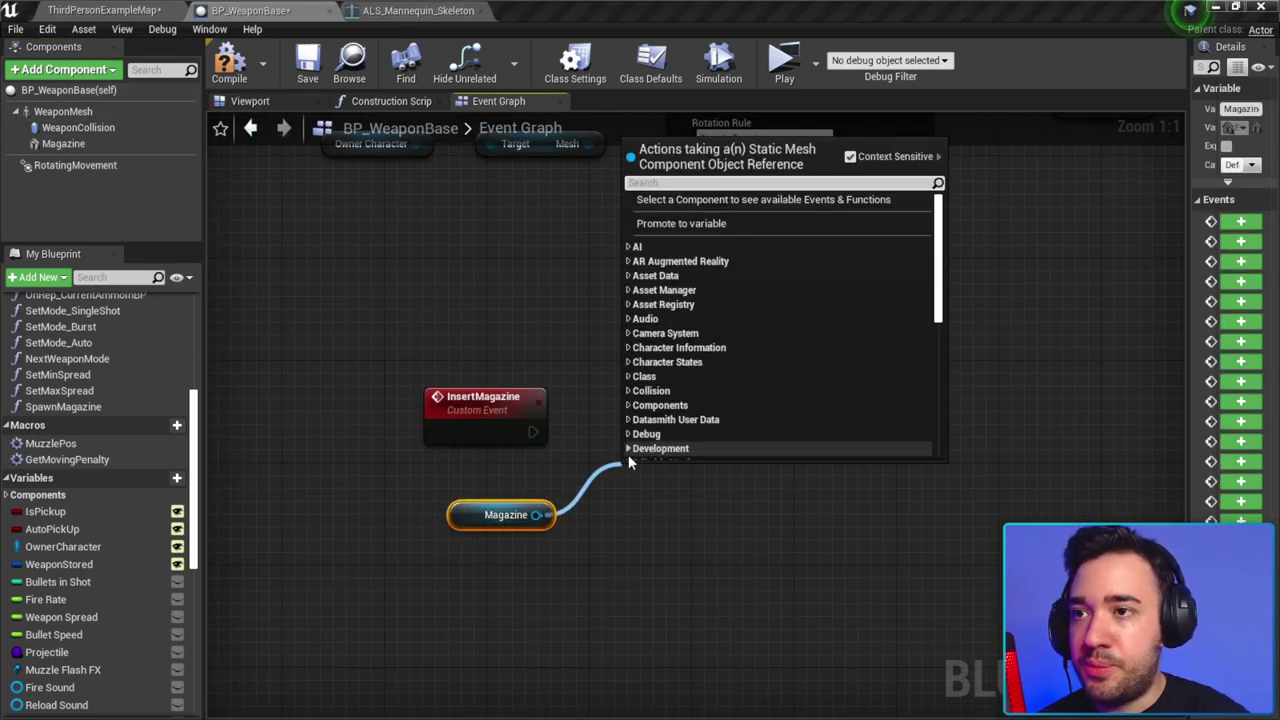
{"action": "mouse_move", "coordinate": [749, 488]}
{"action": "right_mouse_down"}
{"action": "mouse_move", "coordinate": [719, 524]}
{"action": "mouse_move", "coordinate": [779, 374]}
{"action": "right_mouse_up"}
{"action": "left_click_drag", "start_coordinate": [471, 603], "coordinate": [579, 547]}
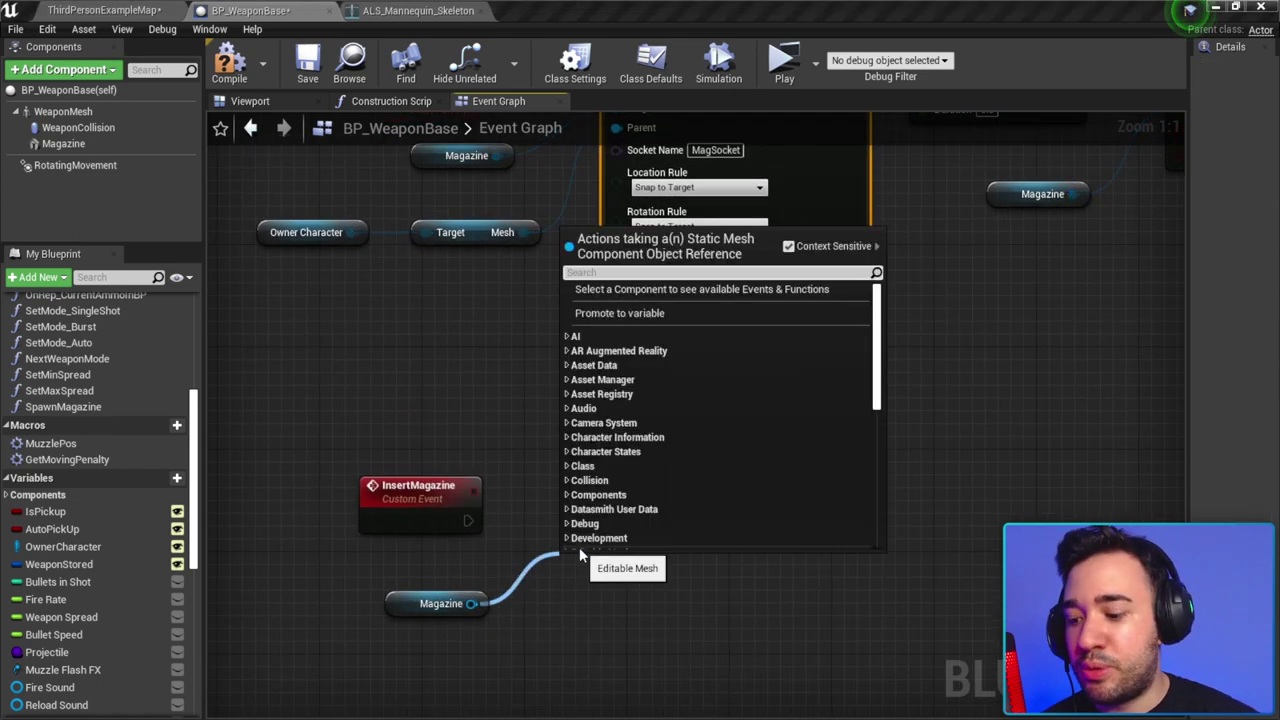
{"action": "type", "text": "attach c"}
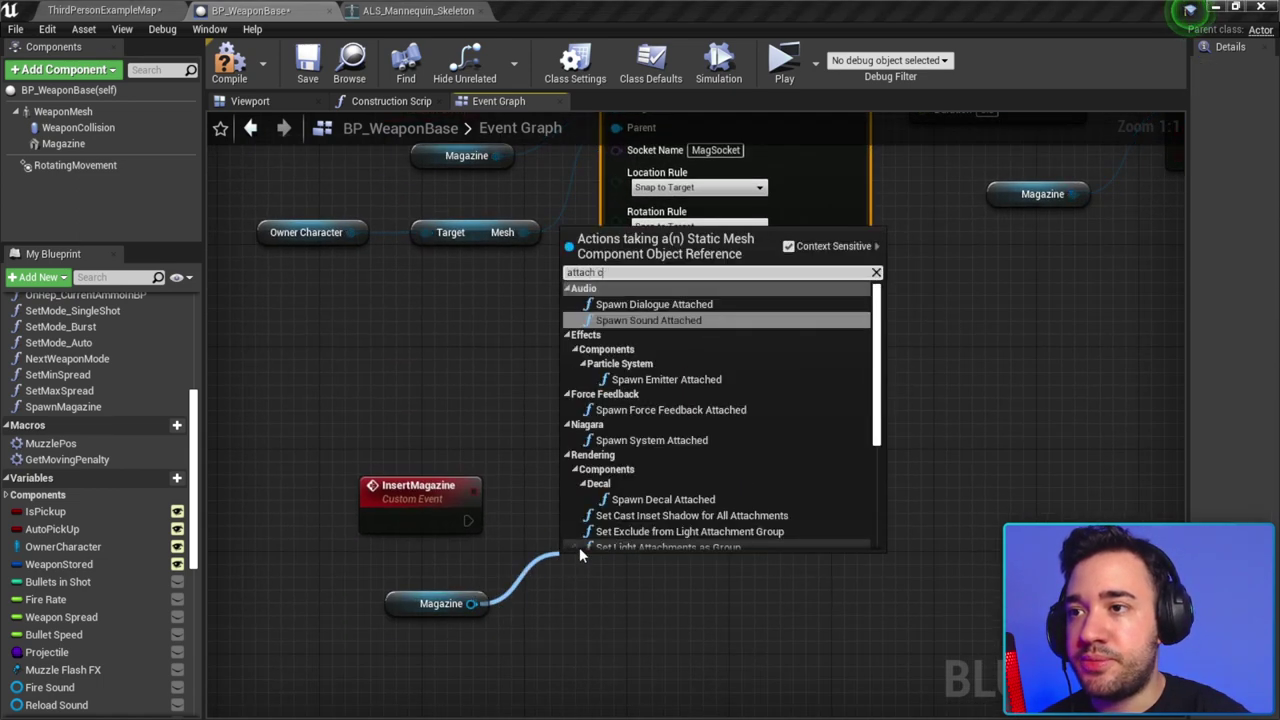
{"action": "type", "text": "ompo"}
{"action": "key", "text": "Return"}
{"action": "right_click_drag", "start_coordinate": [579, 547], "coordinate": [614, 368]}
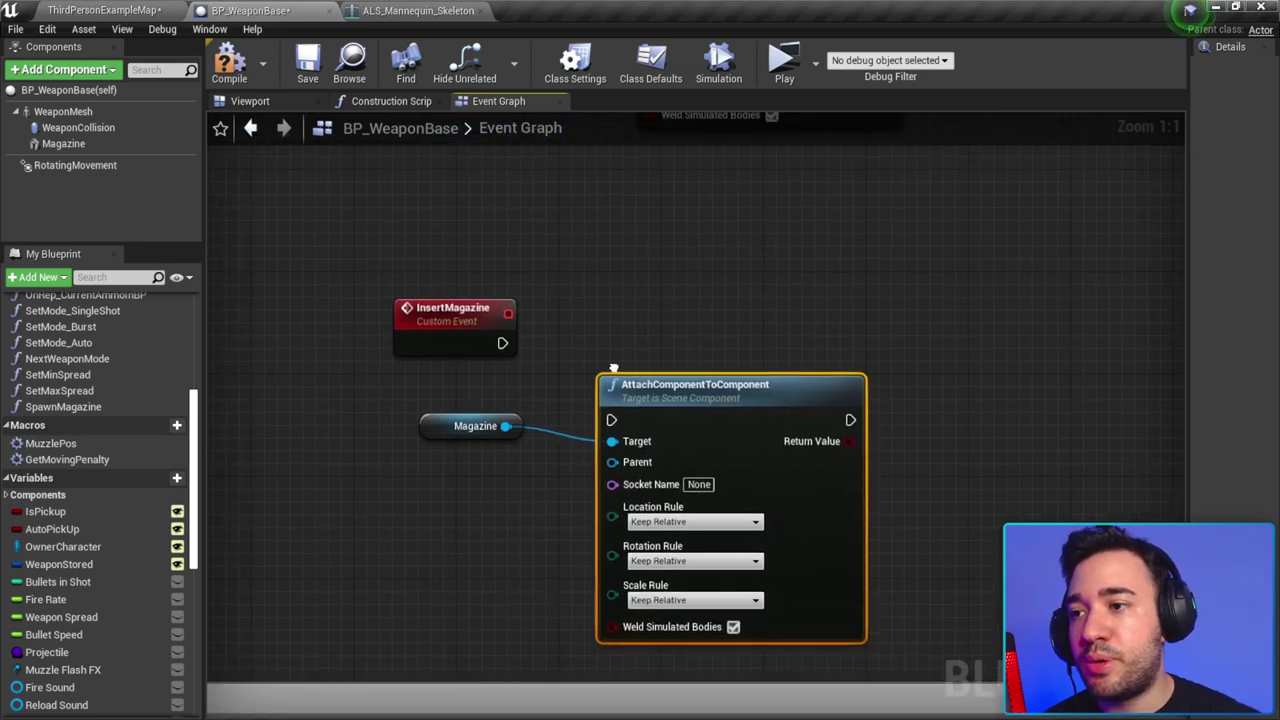
{"action": "left_click_drag", "start_coordinate": [620, 384], "coordinate": [664, 307]}
{"action": "left_click_drag", "start_coordinate": [502, 343], "coordinate": [655, 343]}
{"action": "left_click_drag", "start_coordinate": [475, 426], "coordinate": [475, 400]}
{"action": "right_click_drag", "start_coordinate": [303, 138], "coordinate": [240, 175]}
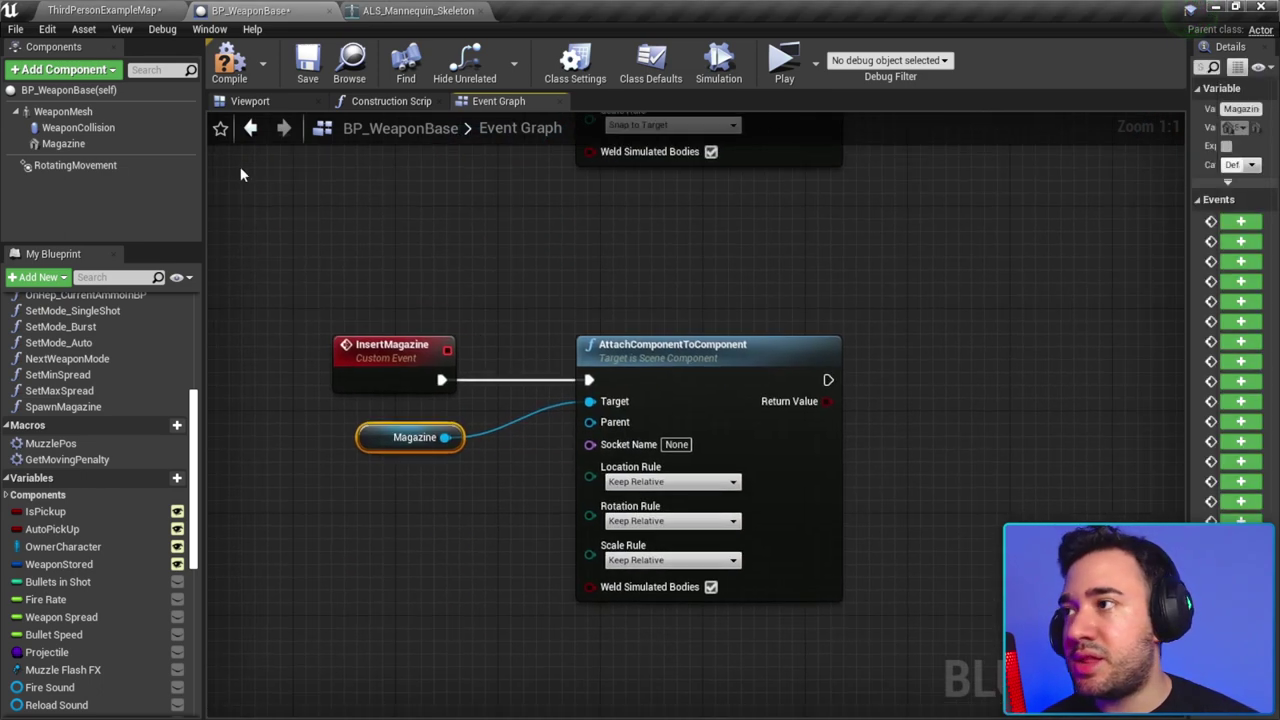
Step: Use a Weapon Mesh getter as the attach Parent, then inspect Magazine's properties
{"action": "mouse_move", "coordinate": [63, 111]}
{"action": "left_mouse_down"}
{"action": "mouse_move", "coordinate": [377, 484]}
{"action": "mouse_move", "coordinate": [590, 422]}
{"action": "left_mouse_up"}
{"action": "scroll", "coordinate": [640, 500], "scroll_direction": "down", "scroll_amount": 1}
{"action": "left_click_drag", "start_coordinate": [880, 625], "coordinate": [337, 307]}
{"action": "scroll", "coordinate": [634, 414], "scroll_direction": "up", "scroll_amount": 1}
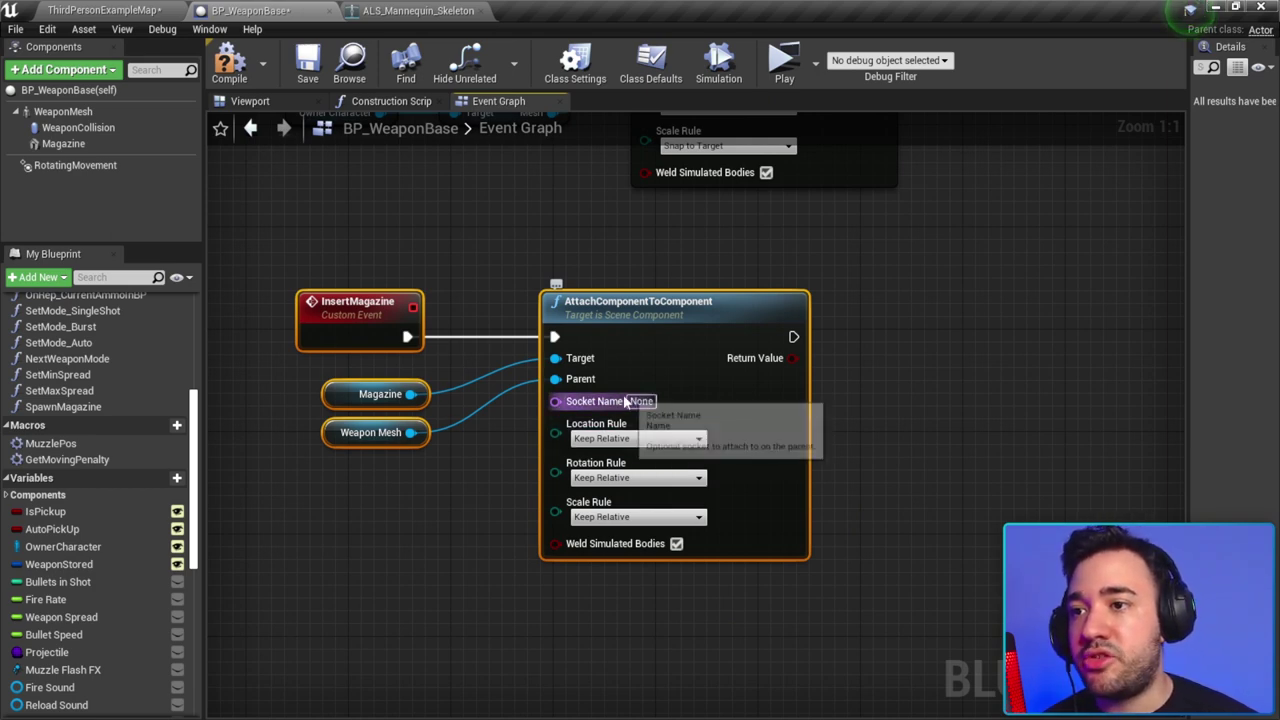
{"action": "left_click", "coordinate": [117, 148]}
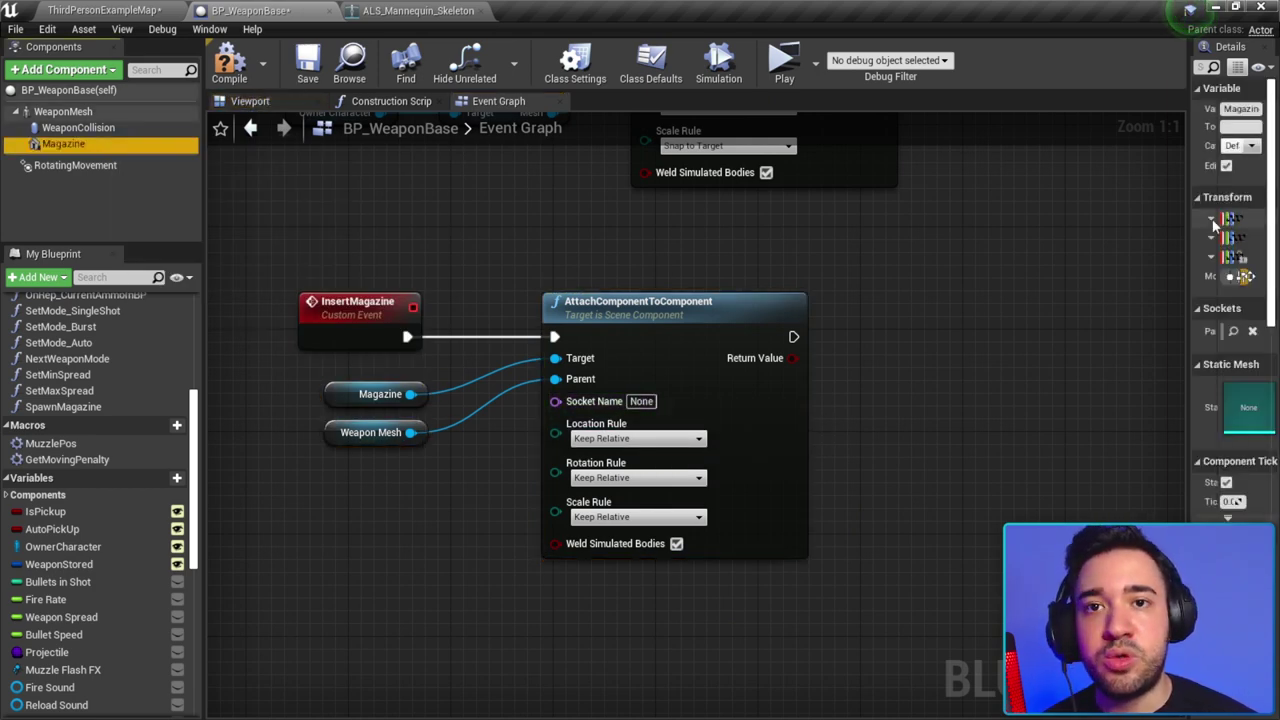
{"action": "left_click_drag", "start_coordinate": [1187, 235], "coordinate": [778, 235]}
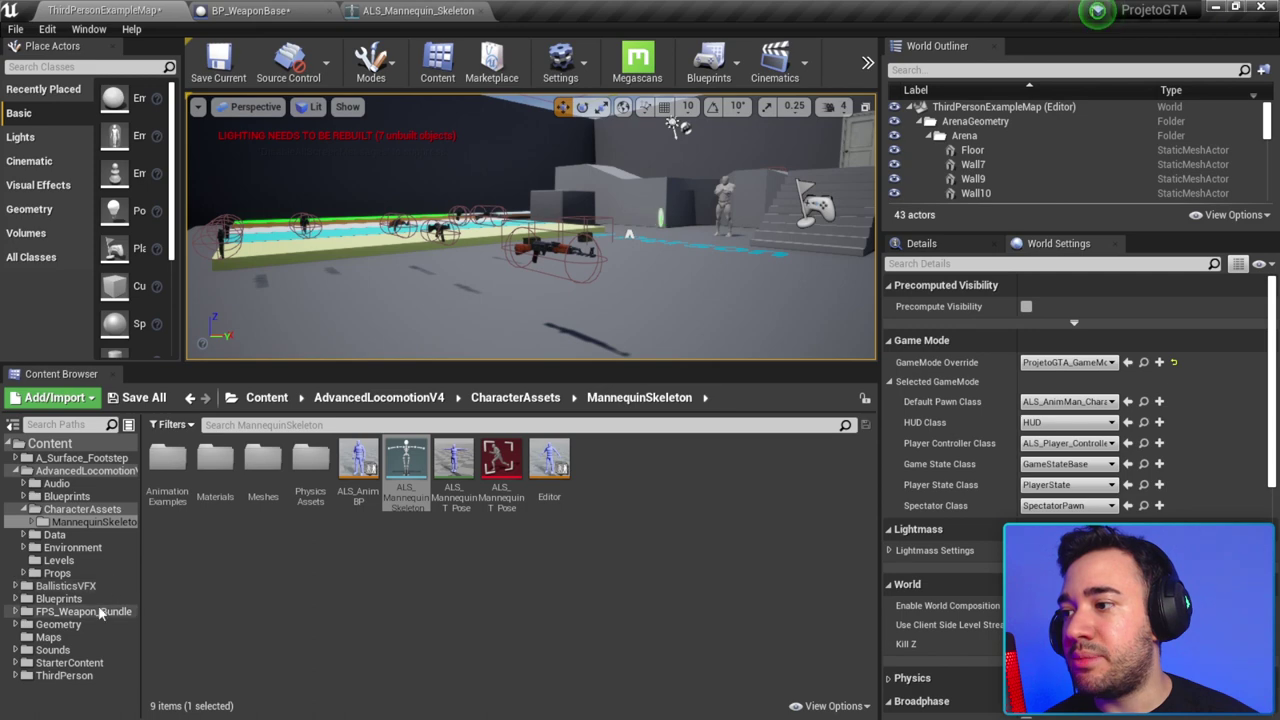
Step: Open SK_KA47 from FPS_Weapon_Bundle and copy the b_gun_mag bone name
{"action": "left_click", "coordinate": [80, 611]}
{"action": "double_click", "coordinate": [170, 460]}
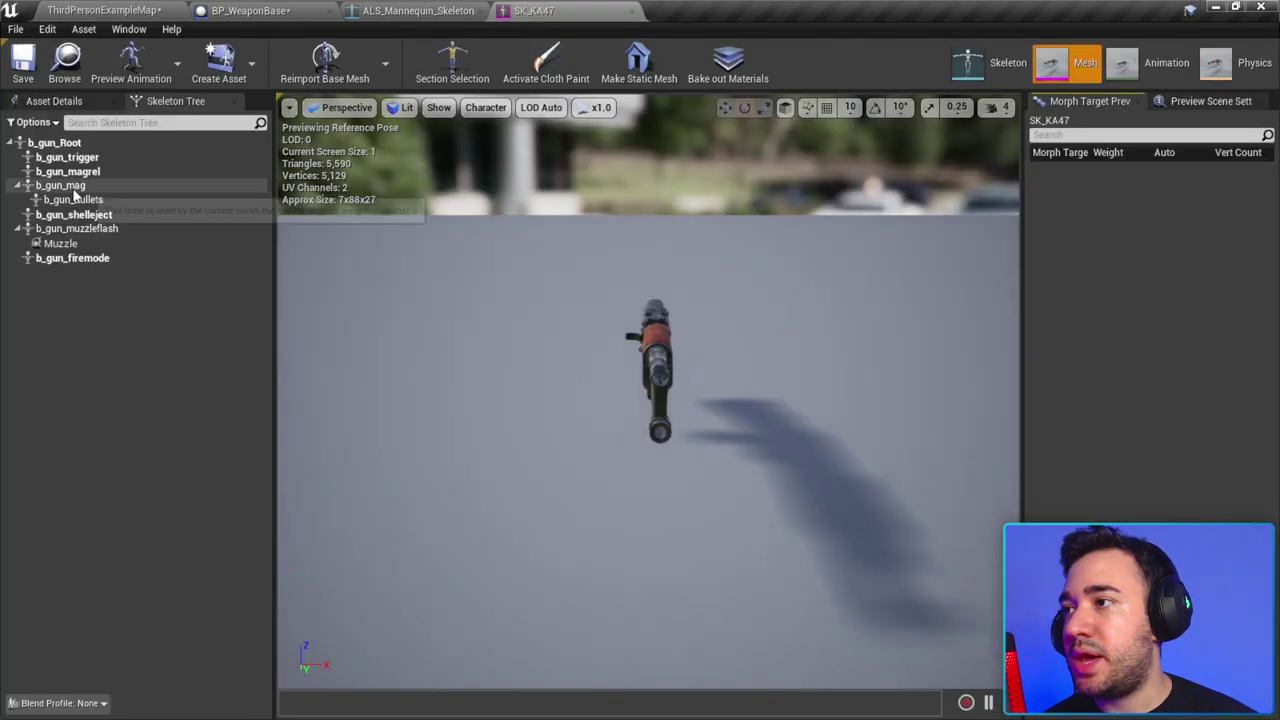
{"action": "left_click", "coordinate": [47, 190]}
{"action": "left_click_drag", "start_coordinate": [300, 228], "coordinate": [300, 330], "text": "alt"}
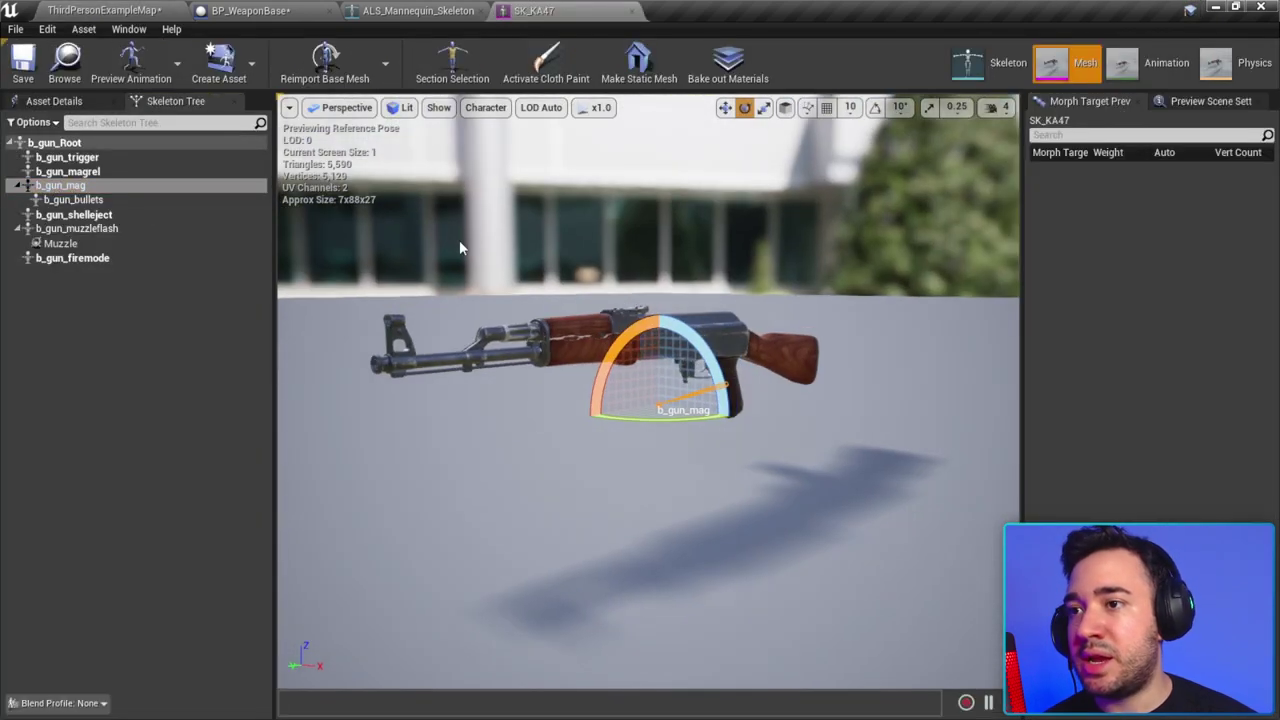
{"action": "mouse_move", "coordinate": [369, 259]}
{"action": "left_mouse_down", "text": "alt"}
{"action": "mouse_move", "coordinate": [888, 490]}
{"action": "mouse_move", "coordinate": [836, 486]}
{"action": "left_mouse_up", "text": "alt"}
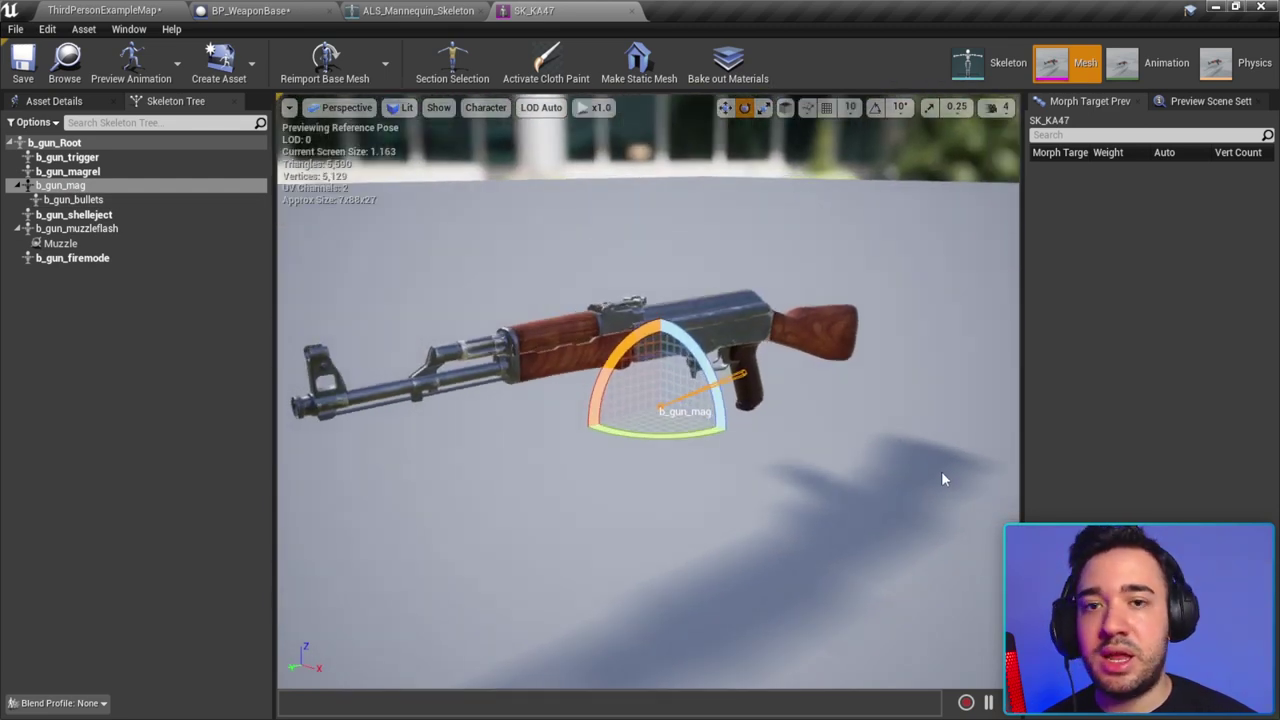
{"action": "right_click", "coordinate": [105, 186]}
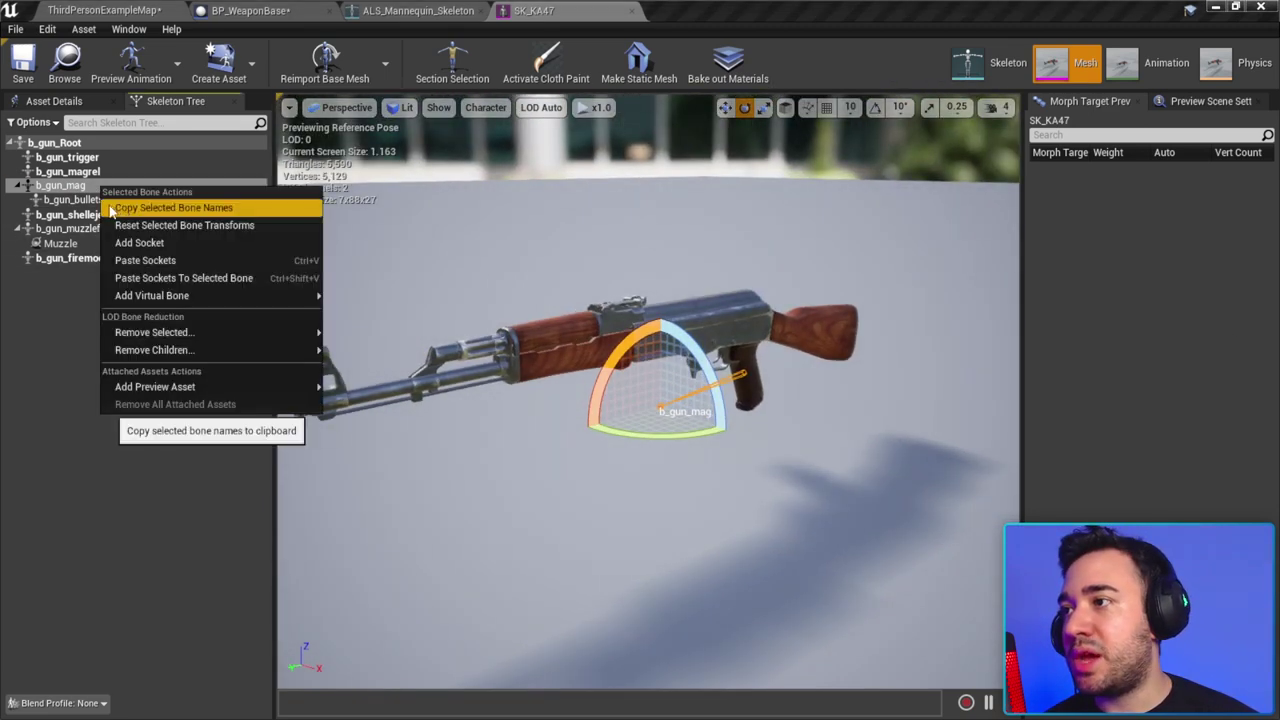
{"action": "left_click", "coordinate": [115, 199]}
Step: Set the InsertMagazine attach node's Location, Rotation and Scale rules to Snap to Target
{"action": "left_click", "coordinate": [255, 11]}
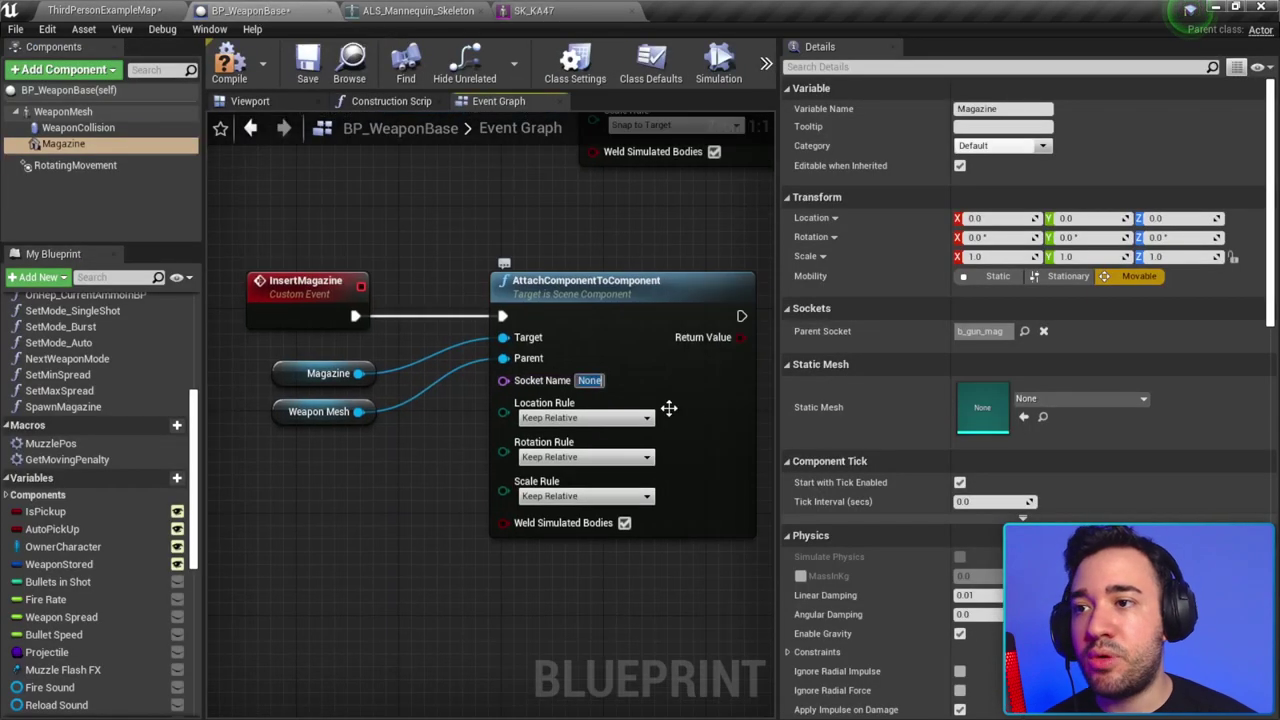
{"action": "type", "text": "b_gun_mag"}
{"action": "right_click_drag", "start_coordinate": [700, 418], "coordinate": [641, 372]}
{"action": "left_click", "coordinate": [527, 371]}
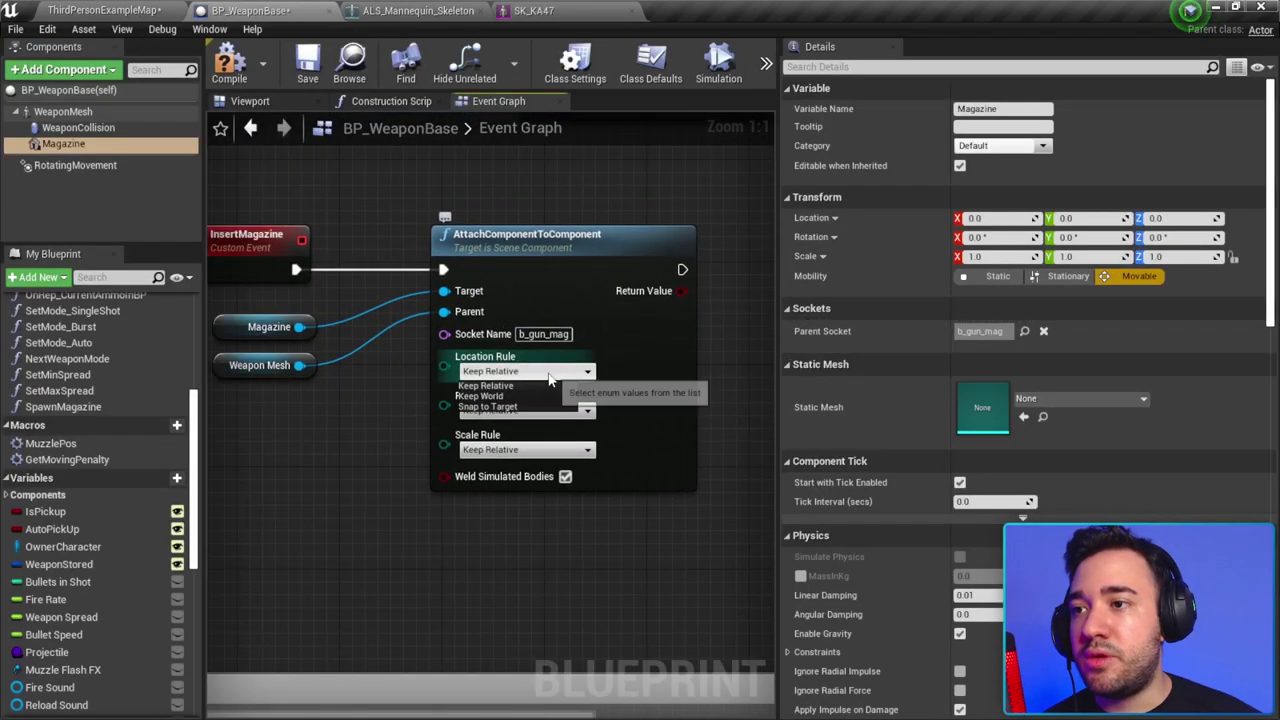
{"action": "left_click", "coordinate": [533, 414]}
{"action": "left_click", "coordinate": [533, 414]}
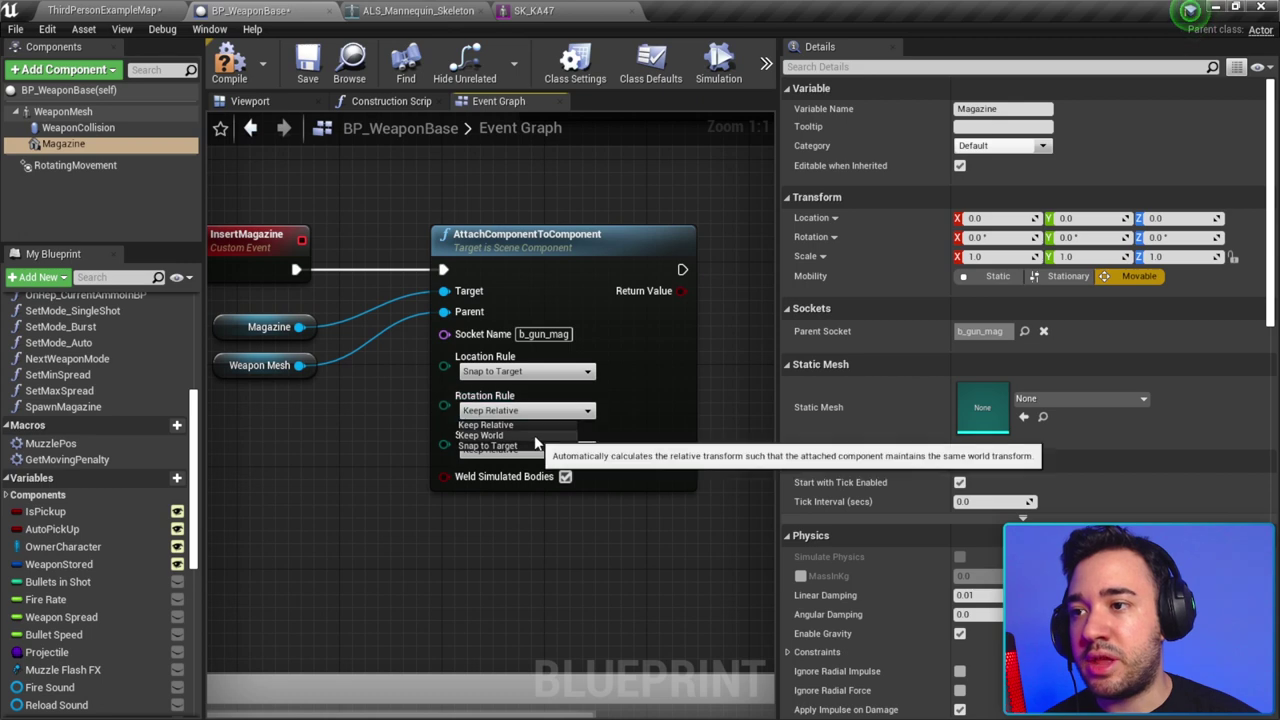
{"action": "left_click", "coordinate": [535, 452]}
{"action": "left_click", "coordinate": [535, 452]}
{"action": "left_click", "coordinate": [532, 490]}
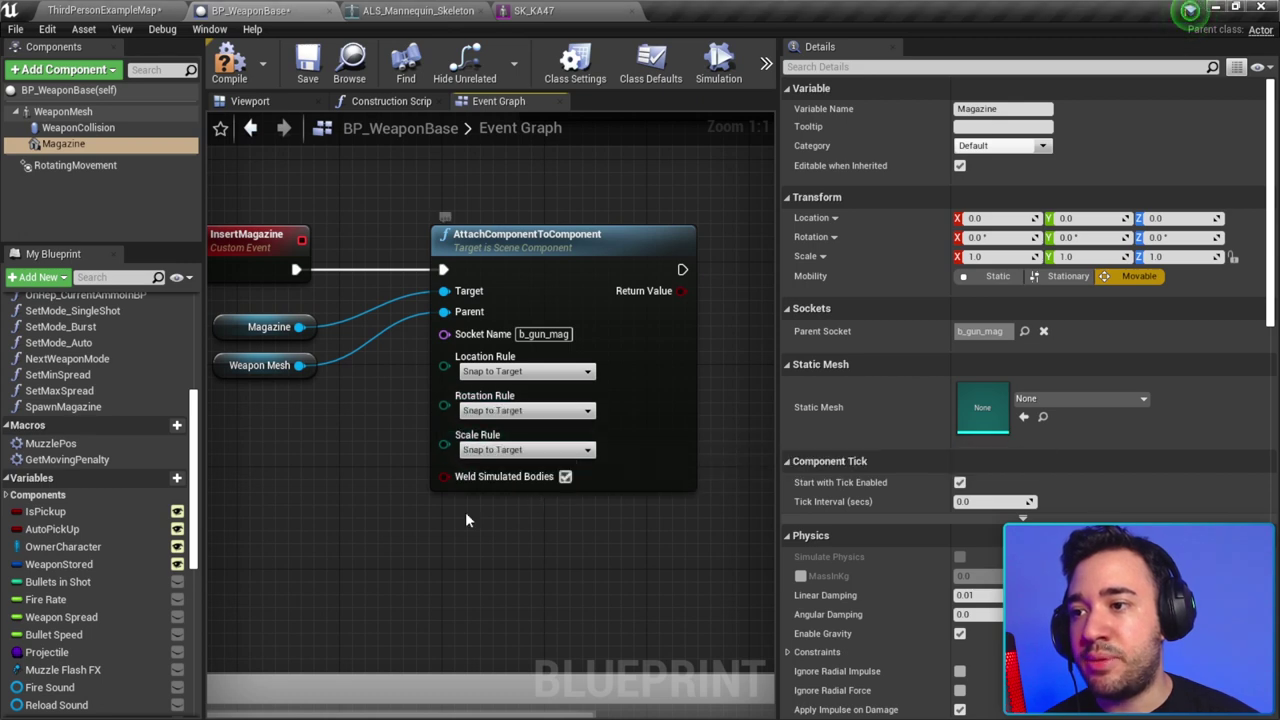
Step: Add a new Custom Event node and begin typing its name
{"action": "scroll", "coordinate": [465, 512], "scroll_direction": "down", "scroll_amount": 1}
{"action": "scroll", "coordinate": [423, 520], "scroll_direction": "down", "scroll_amount": 3}
{"action": "left_click_drag", "start_coordinate": [386, 504], "coordinate": [571, 360]}
{"action": "scroll", "coordinate": [571, 360], "scroll_direction": "up", "scroll_amount": 2}
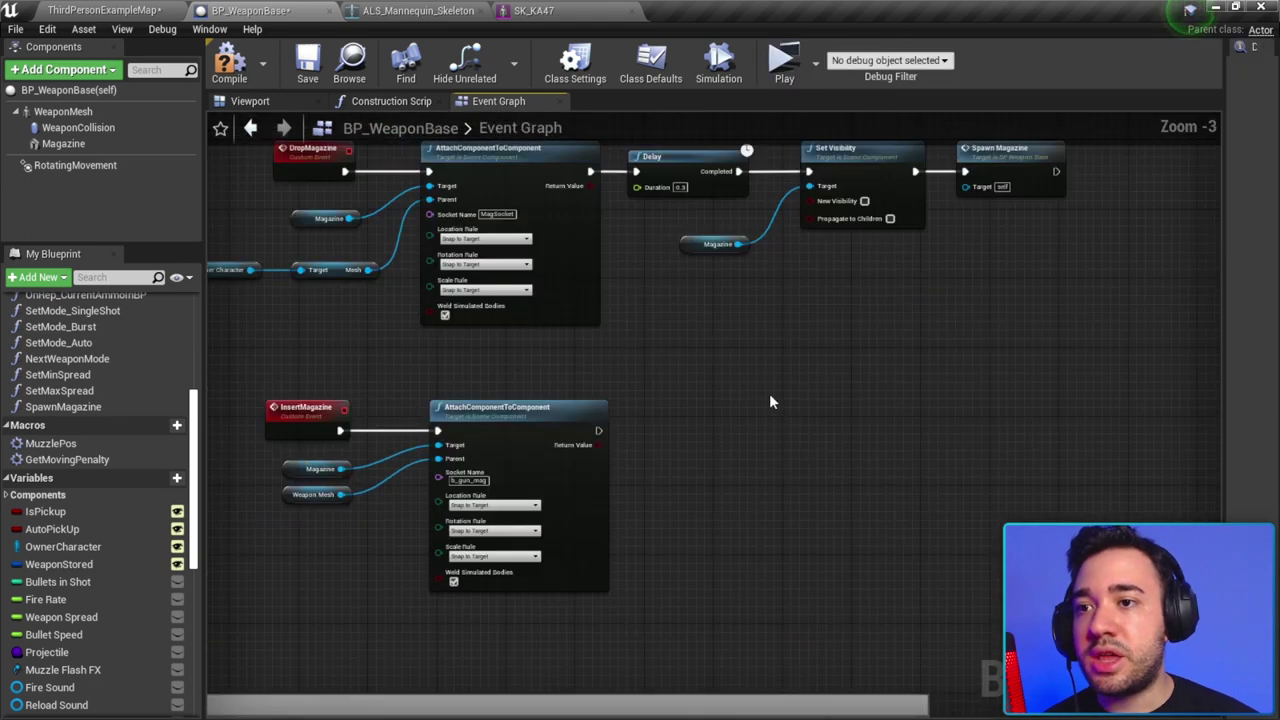
{"action": "right_click", "coordinate": [770, 397]}
{"action": "type", "text": "custom e"}
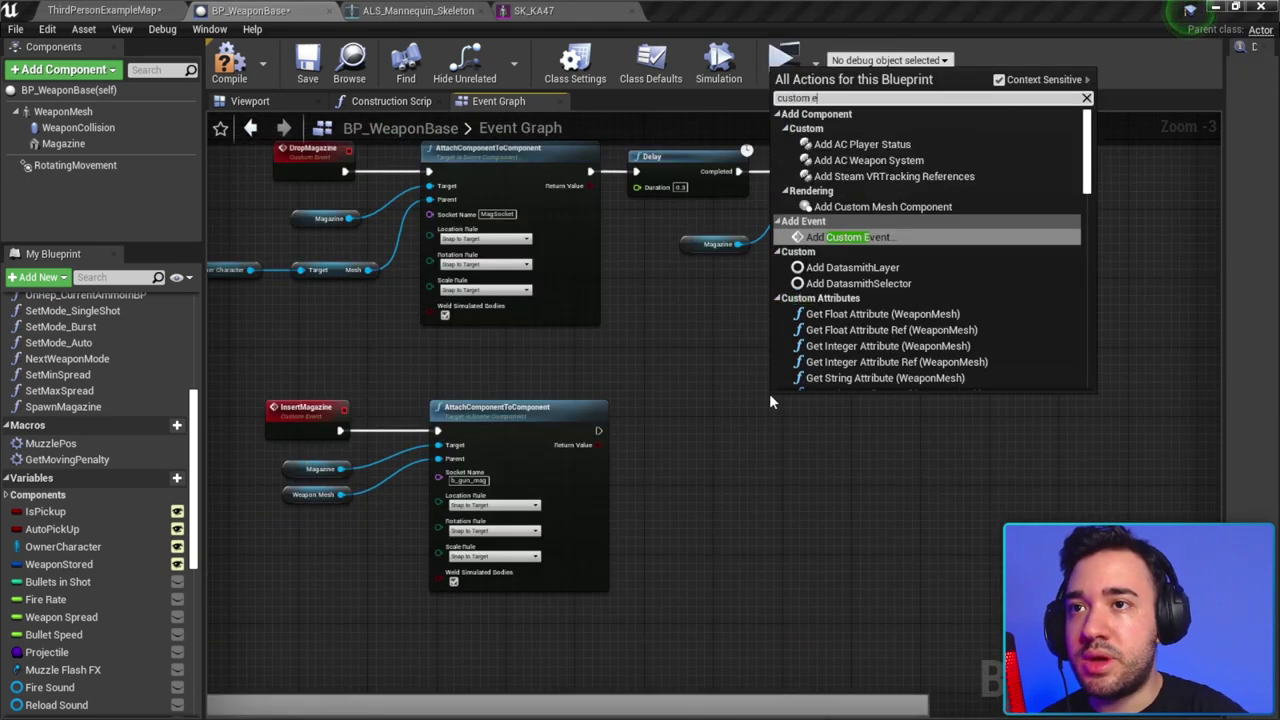
{"action": "key", "text": "Return"}
{"action": "scroll", "coordinate": [773, 398], "scroll_direction": "up", "scroll_amount": 4}
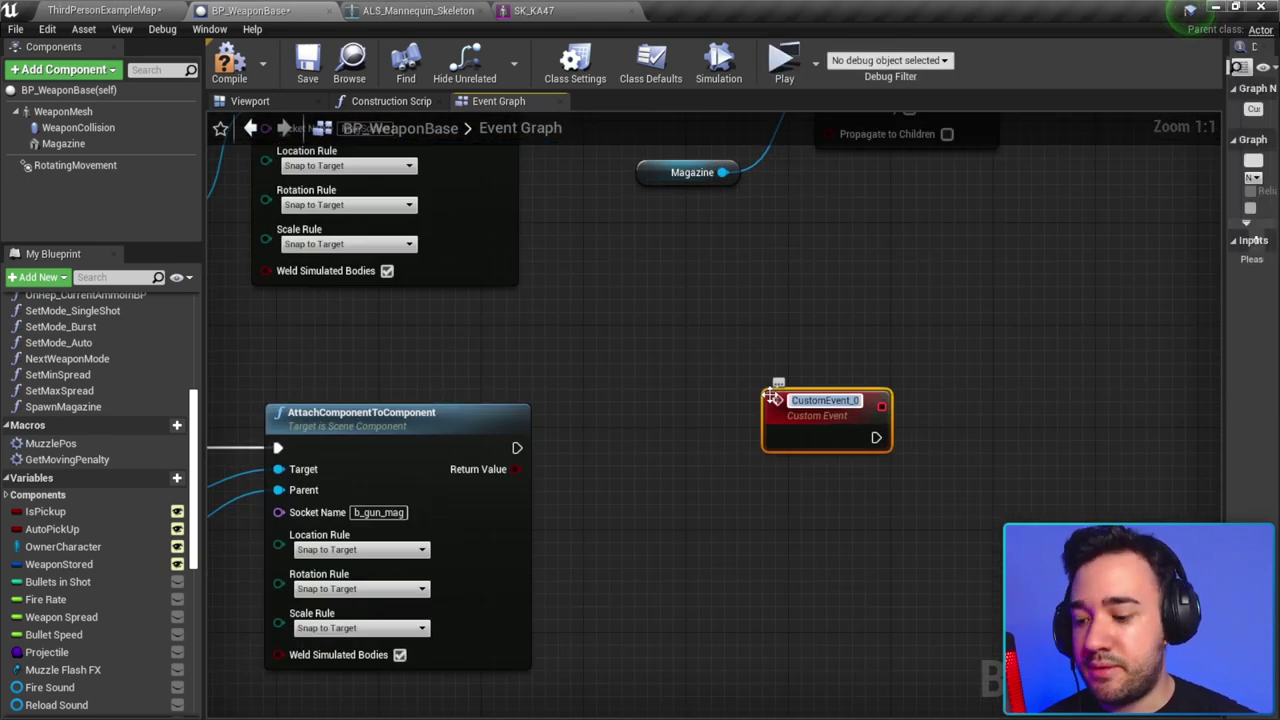
{"action": "type", "text": "Picku"}
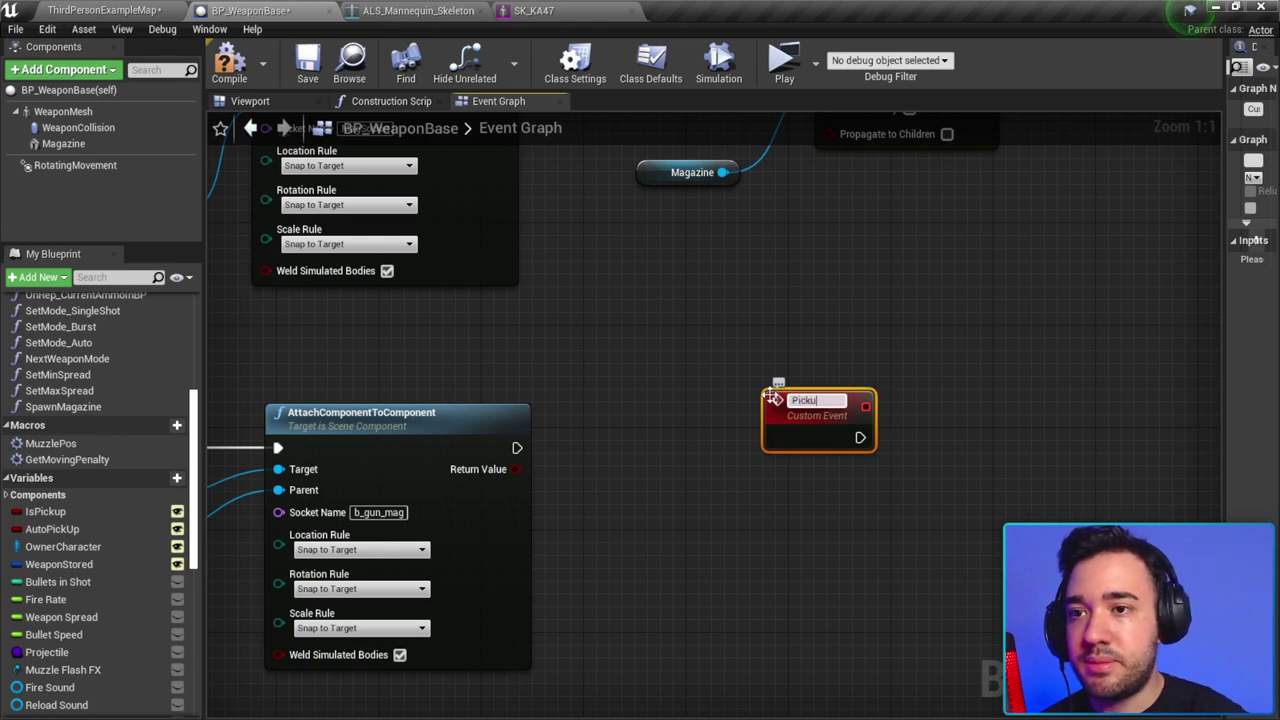
{"action": "type", "text": "ne"}
Step: Confirm the PickupMagazine event name and frame it beside the InsertMagazine nodes
{"action": "key", "text": "Return"}
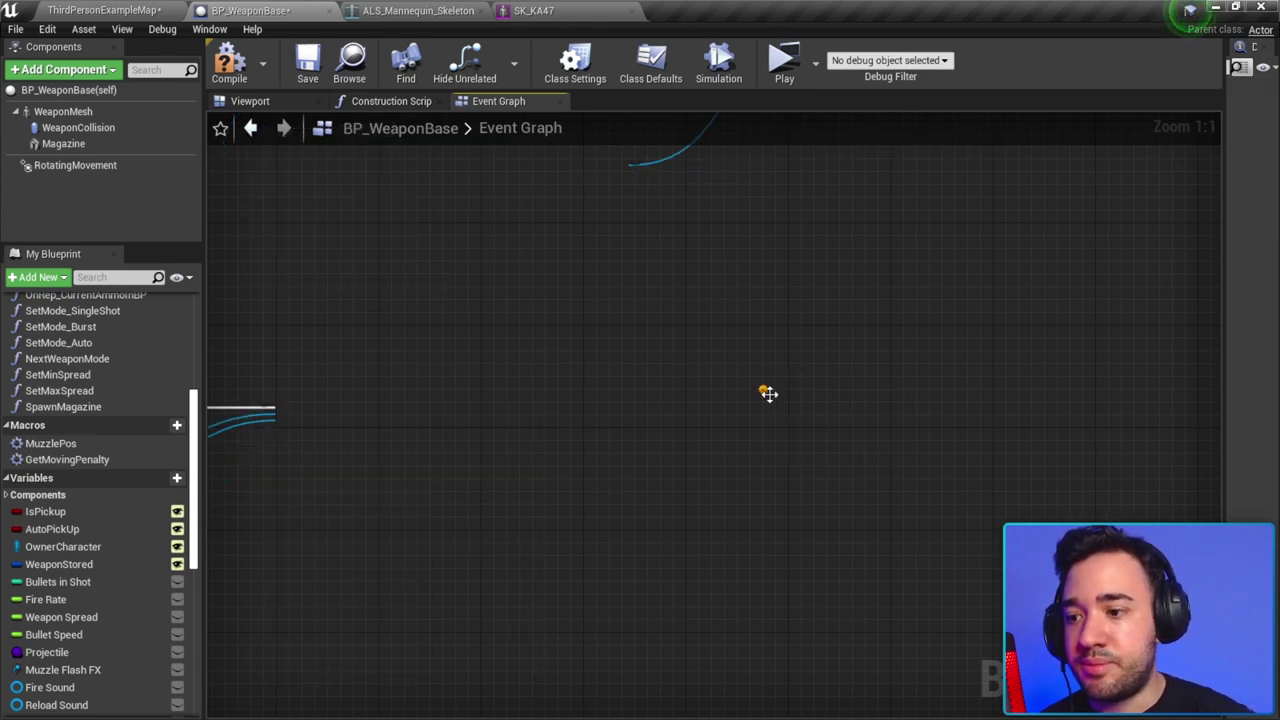
{"action": "scroll", "coordinate": [766, 391], "scroll_direction": "down", "scroll_amount": 1}
{"action": "right_click_drag", "start_coordinate": [766, 391], "coordinate": [503, 365]}
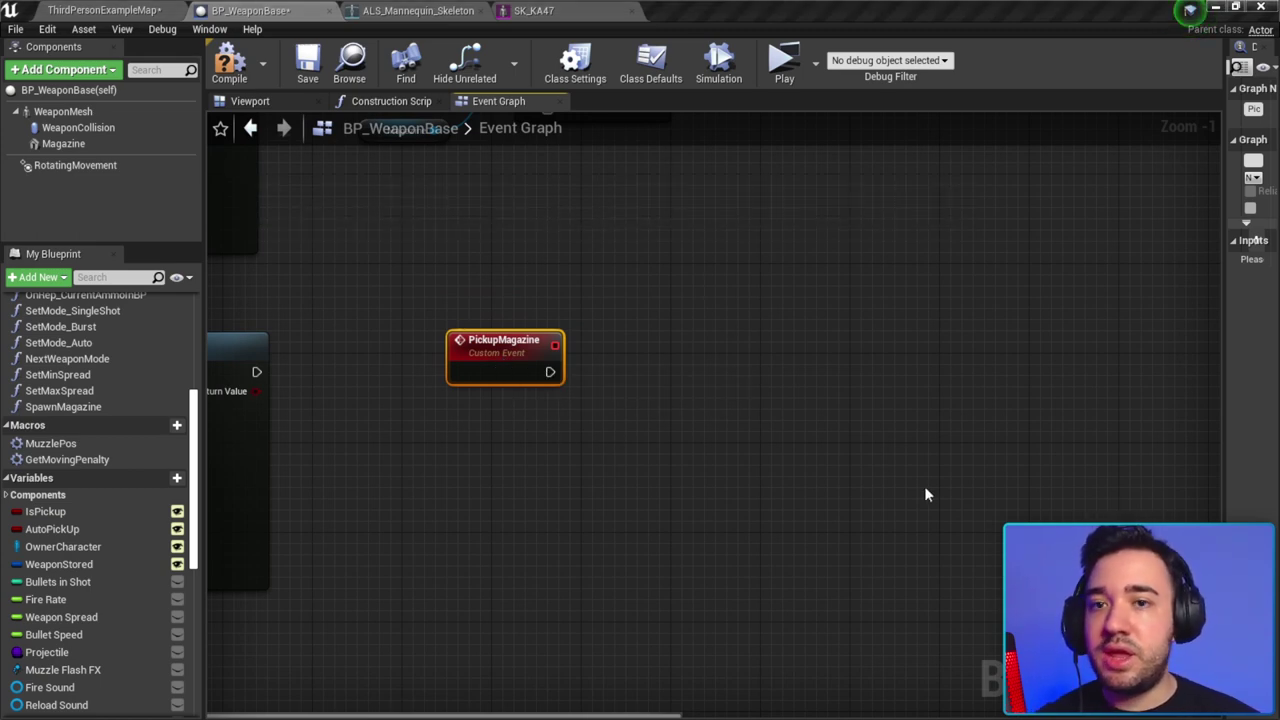
{"action": "right_click_drag", "start_coordinate": [559, 439], "coordinate": [1076, 443]}
{"action": "left_click_drag", "start_coordinate": [286, 323], "coordinate": [797, 493]}
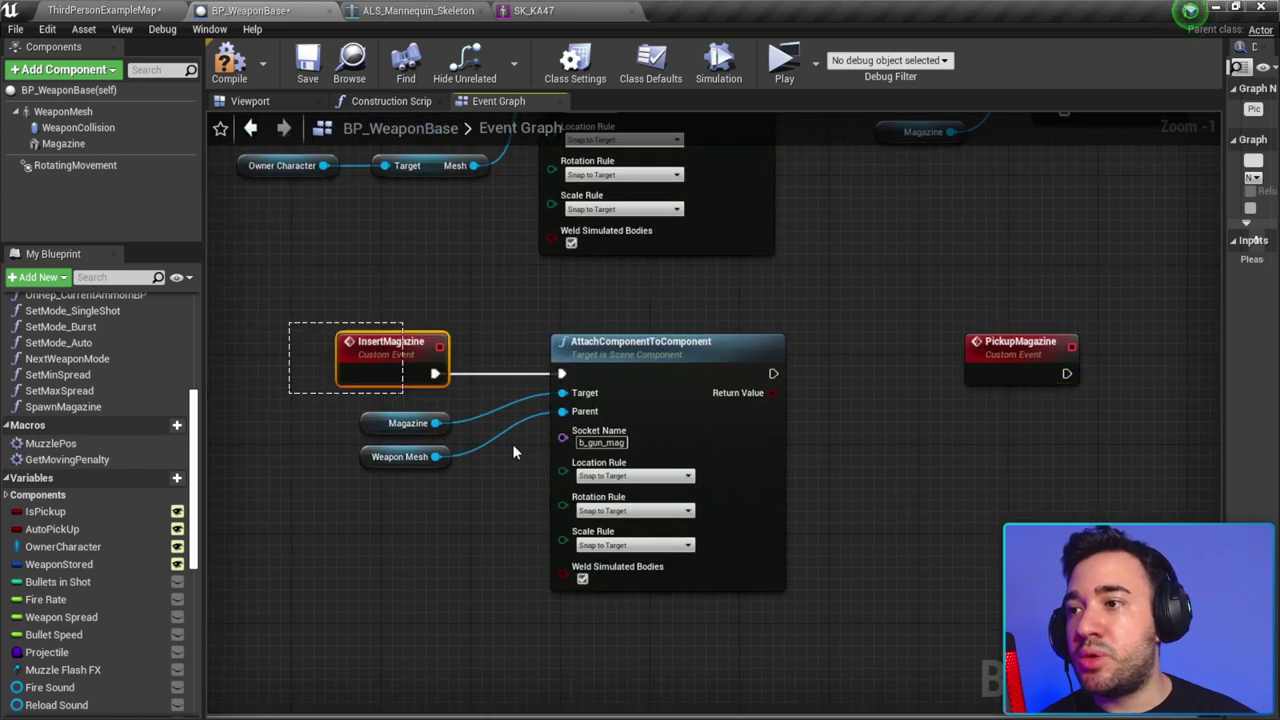
{"action": "mouse_move", "coordinate": [1105, 491]}
{"action": "right_mouse_down"}
{"action": "mouse_move", "coordinate": [802, 491]}
{"action": "mouse_move", "coordinate": [550, 430]}
{"action": "right_mouse_up"}
{"action": "key", "text": "Delete"}
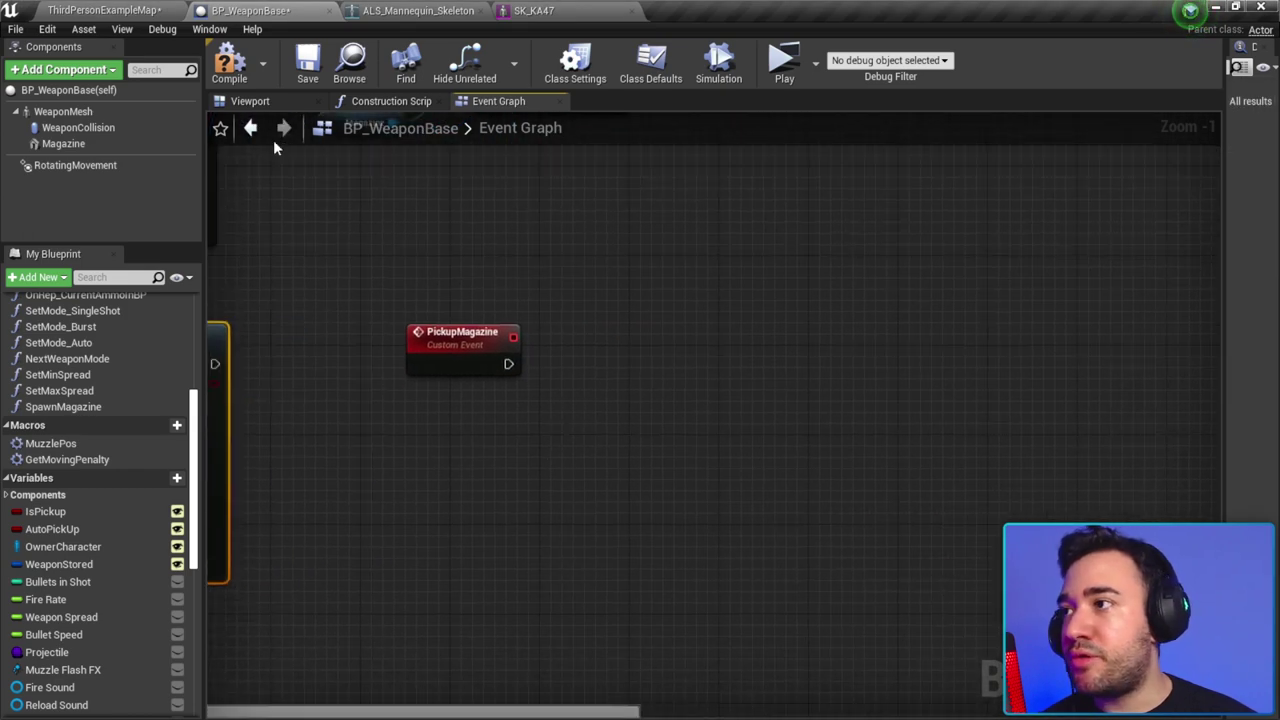
Step: Have PickupMagazine call Set Visibility on the Magazine with New Visibility ticked
{"action": "mouse_move", "coordinate": [63, 143]}
{"action": "left_mouse_down"}
{"action": "mouse_move", "coordinate": [473, 397]}
{"action": "mouse_move", "coordinate": [576, 398]}
{"action": "left_mouse_up"}
{"action": "type", "text": "setvisibility"}
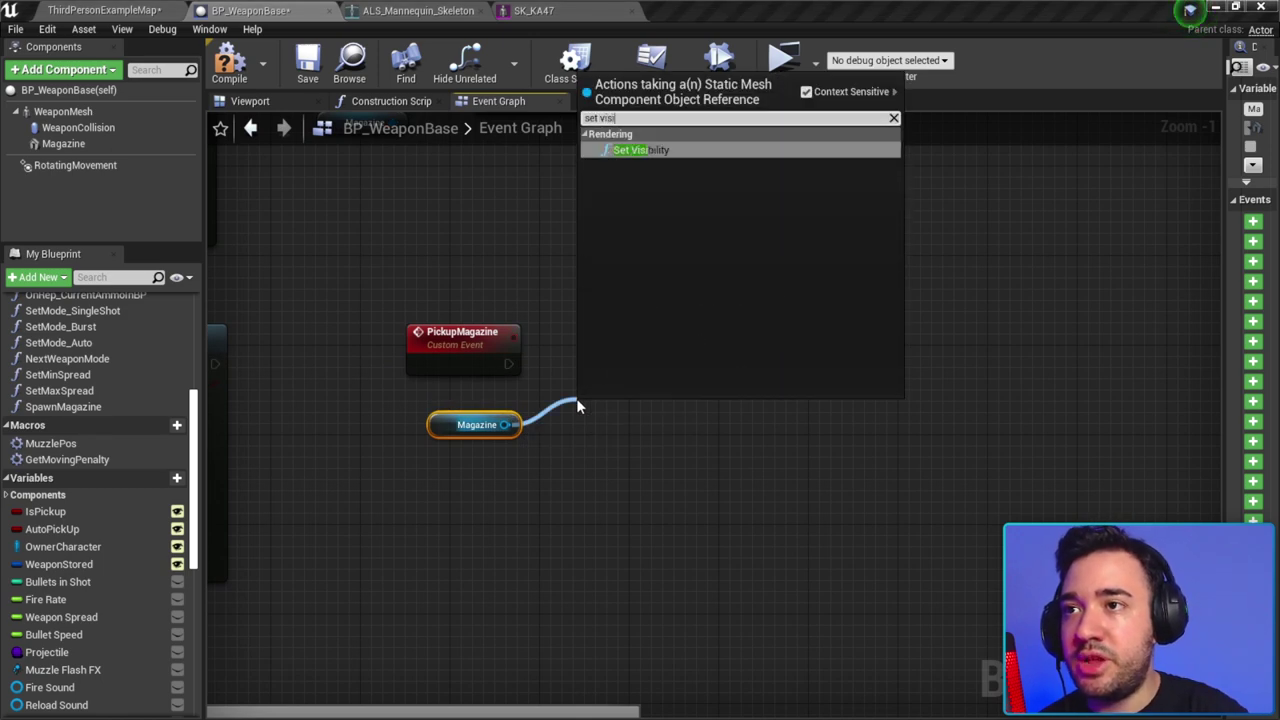
{"action": "key", "text": "Return"}
{"action": "left_click_drag", "start_coordinate": [620, 410], "coordinate": [631, 376]}
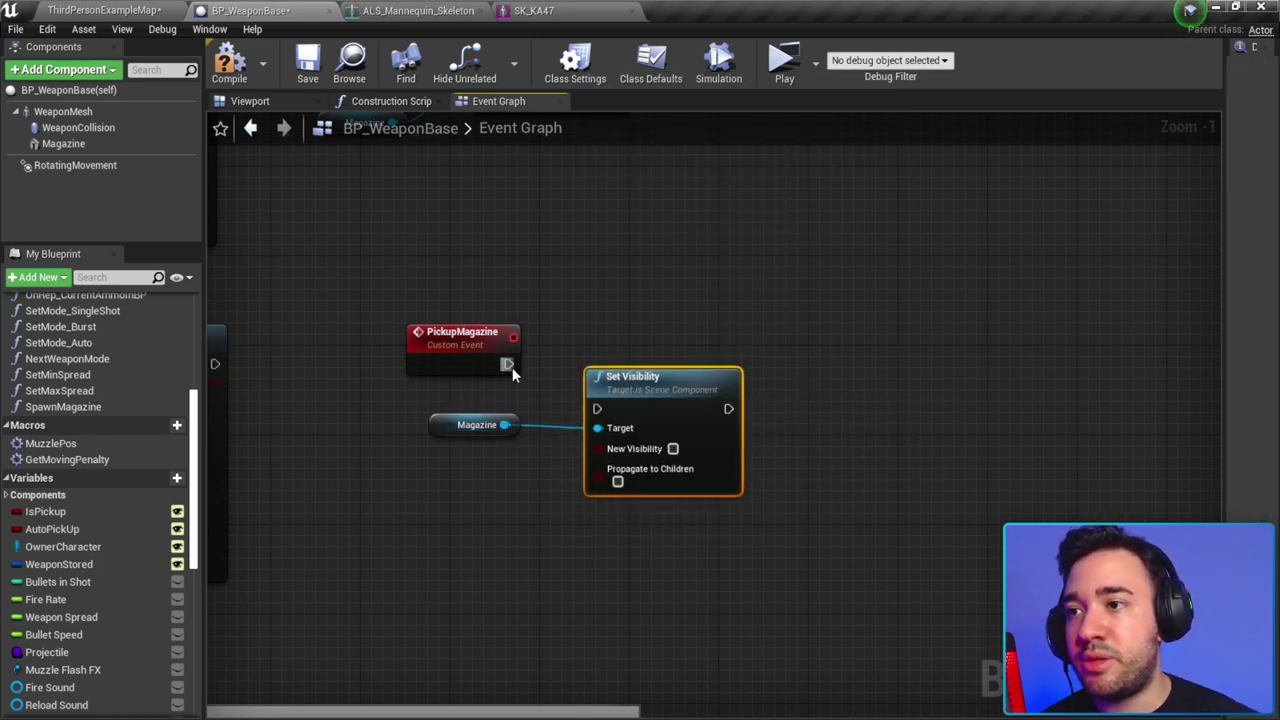
{"action": "mouse_move", "coordinate": [508, 364]}
{"action": "left_mouse_down"}
{"action": "mouse_move", "coordinate": [597, 408]}
{"action": "mouse_move", "coordinate": [611, 368]}
{"action": "left_mouse_up"}
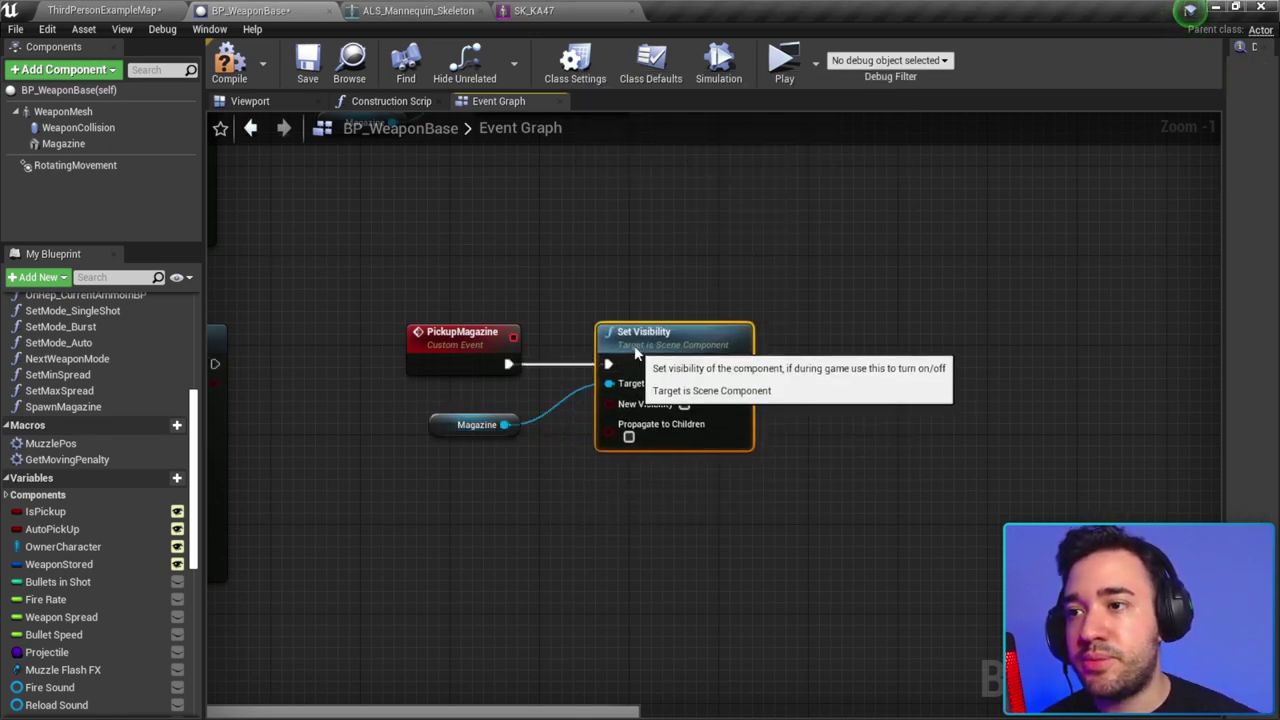
{"action": "left_click", "coordinate": [684, 404]}
{"action": "scroll", "coordinate": [686, 440], "scroll_direction": "up", "scroll_amount": 1}
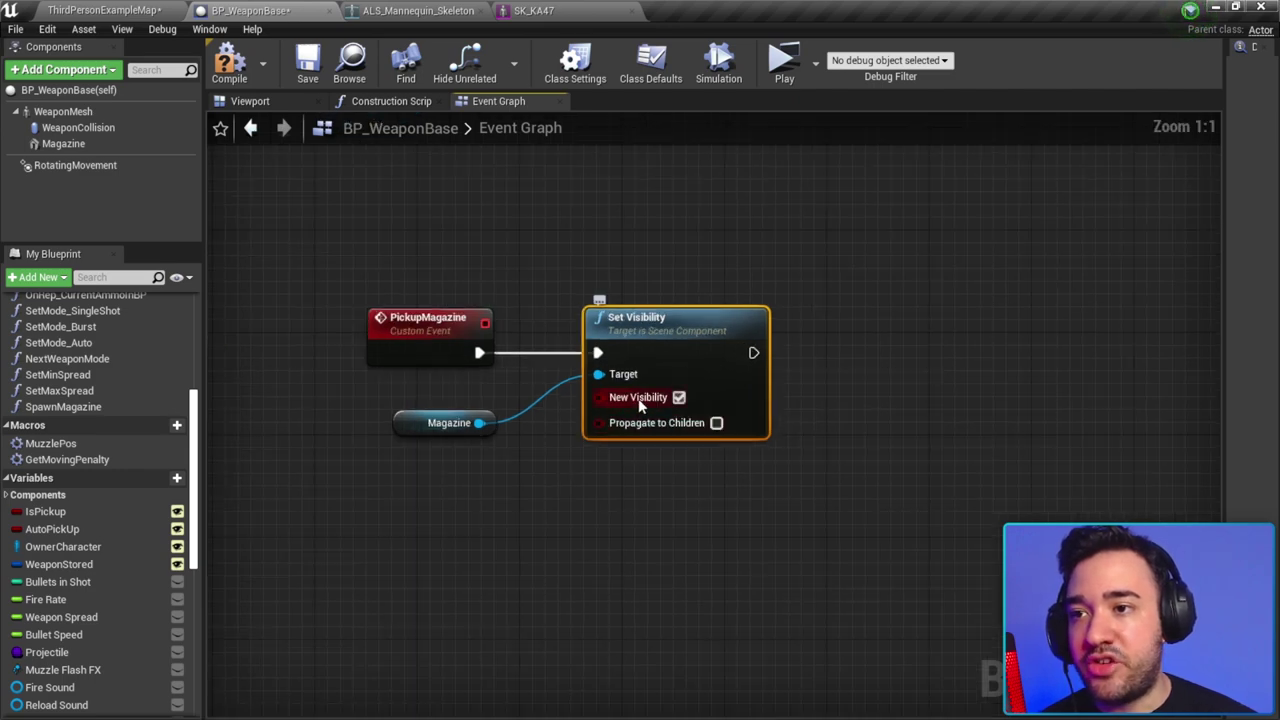
{"action": "scroll", "coordinate": [640, 408], "scroll_direction": "down", "scroll_amount": 2}
{"action": "left_click", "coordinate": [449, 457]}
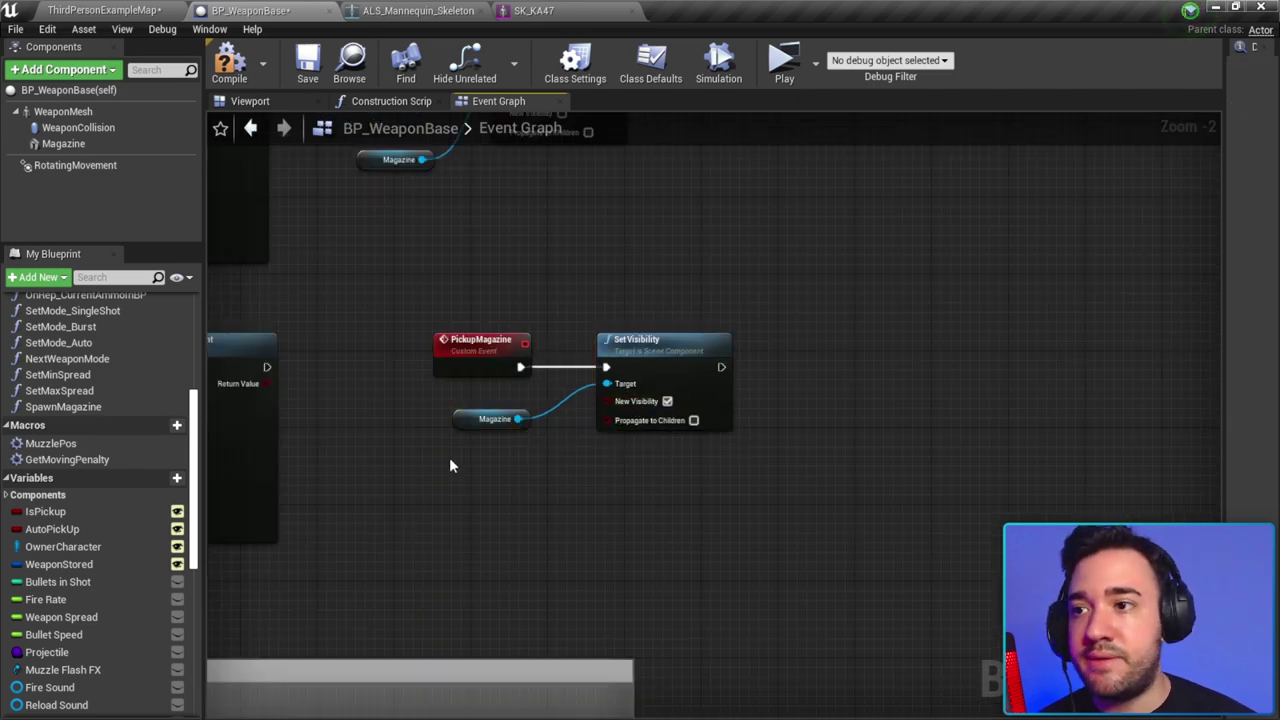
{"action": "left_click", "coordinate": [780, 524]}
{"action": "mouse_move", "coordinate": [796, 320]}
{"action": "right_mouse_down"}
{"action": "mouse_move", "coordinate": [740, 316]}
{"action": "mouse_move", "coordinate": [418, 500]}
{"action": "right_mouse_up"}
{"action": "scroll", "coordinate": [418, 500], "scroll_direction": "up", "scroll_amount": 1}
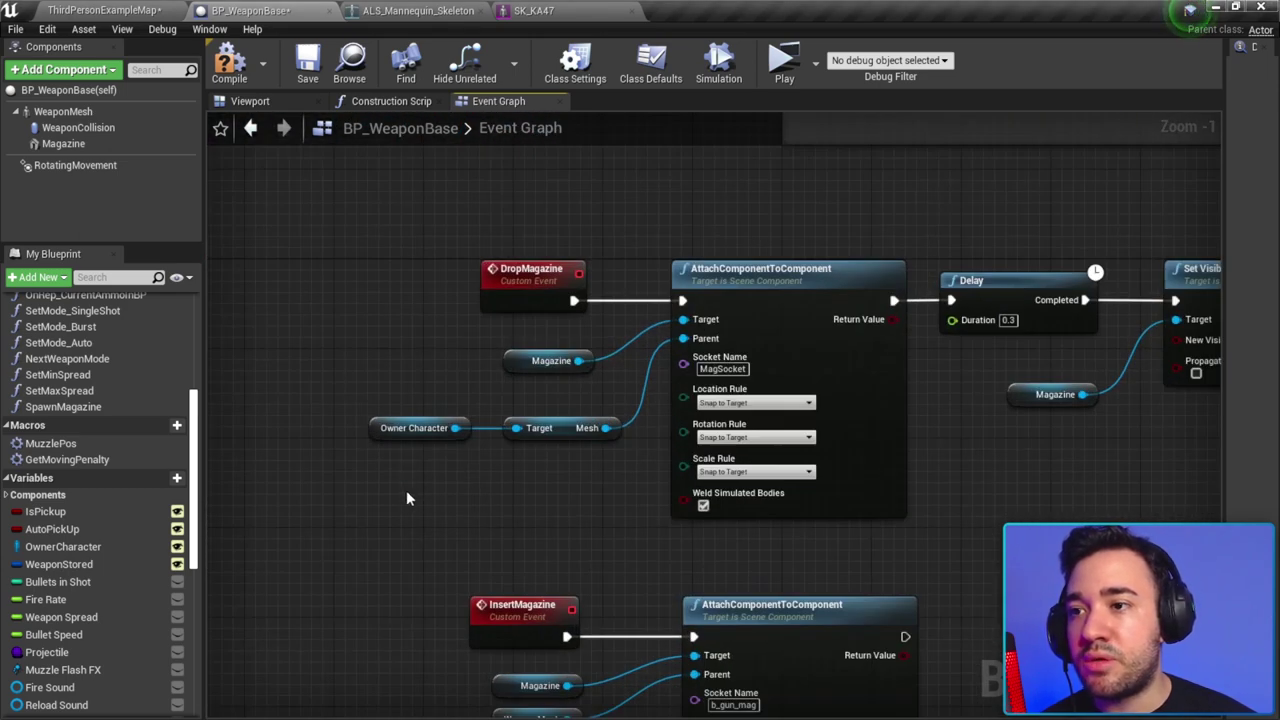
Step: Copy DropMagazine's attach node with Magazine and Owner Character Mesh, wiring it after Set Visibility
{"action": "left_click_drag", "start_coordinate": [404, 455], "coordinate": [606, 380]}
{"action": "left_click_drag", "start_coordinate": [643, 214], "coordinate": [820, 428]}
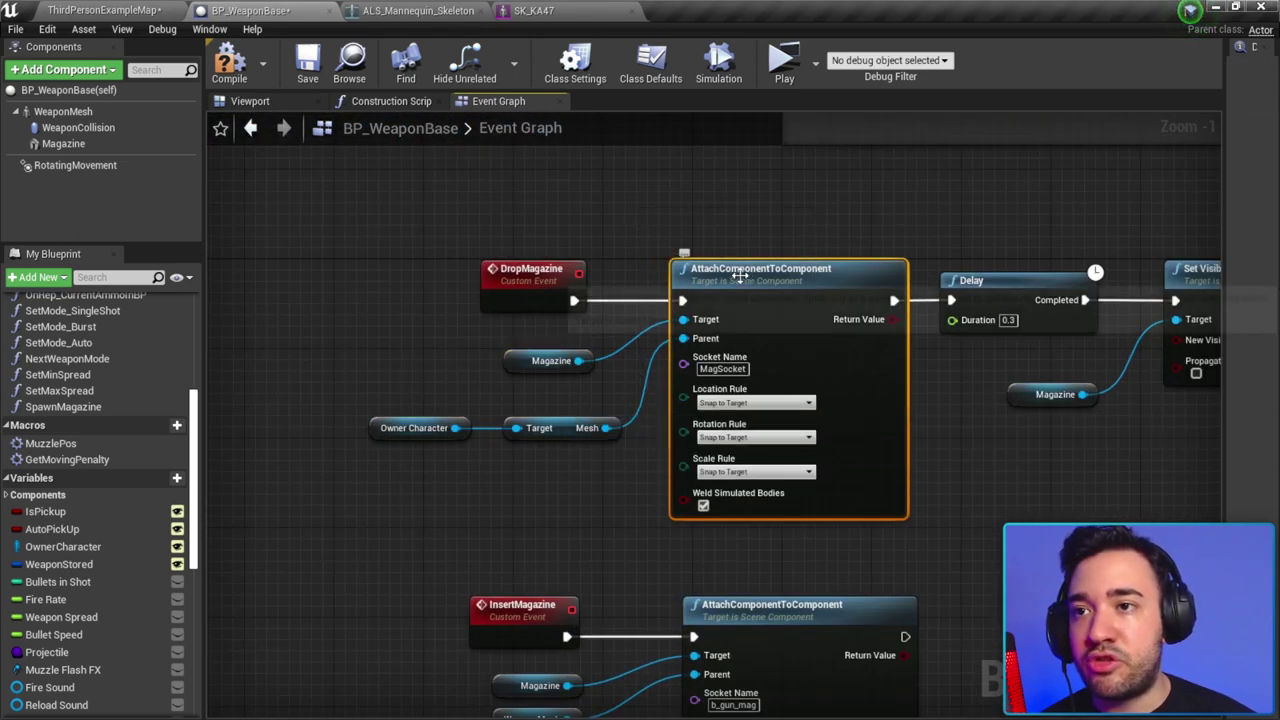
{"action": "left_click_drag", "start_coordinate": [446, 344], "coordinate": [505, 418]}
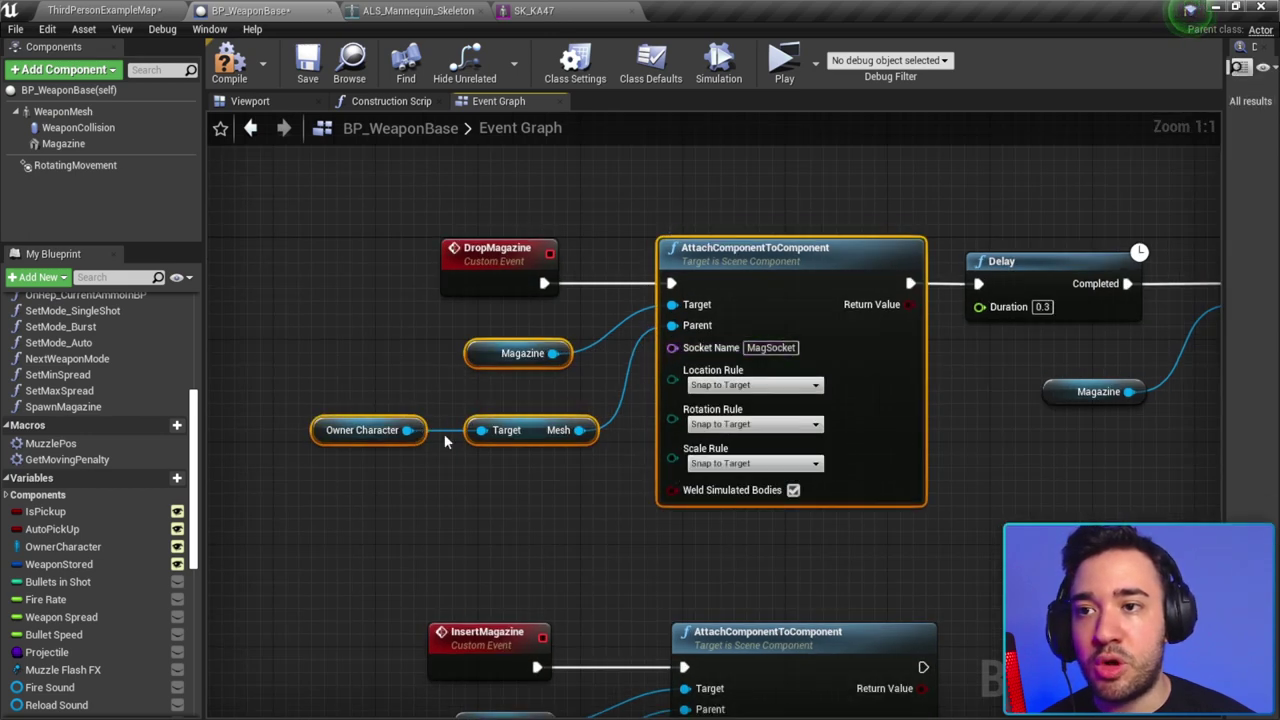
{"action": "left_click_drag", "start_coordinate": [352, 356], "coordinate": [494, 399]}
{"action": "left_click", "coordinate": [620, 448], "text": "shift"}
{"action": "scroll", "coordinate": [852, 445], "scroll_direction": "down", "scroll_amount": 3}
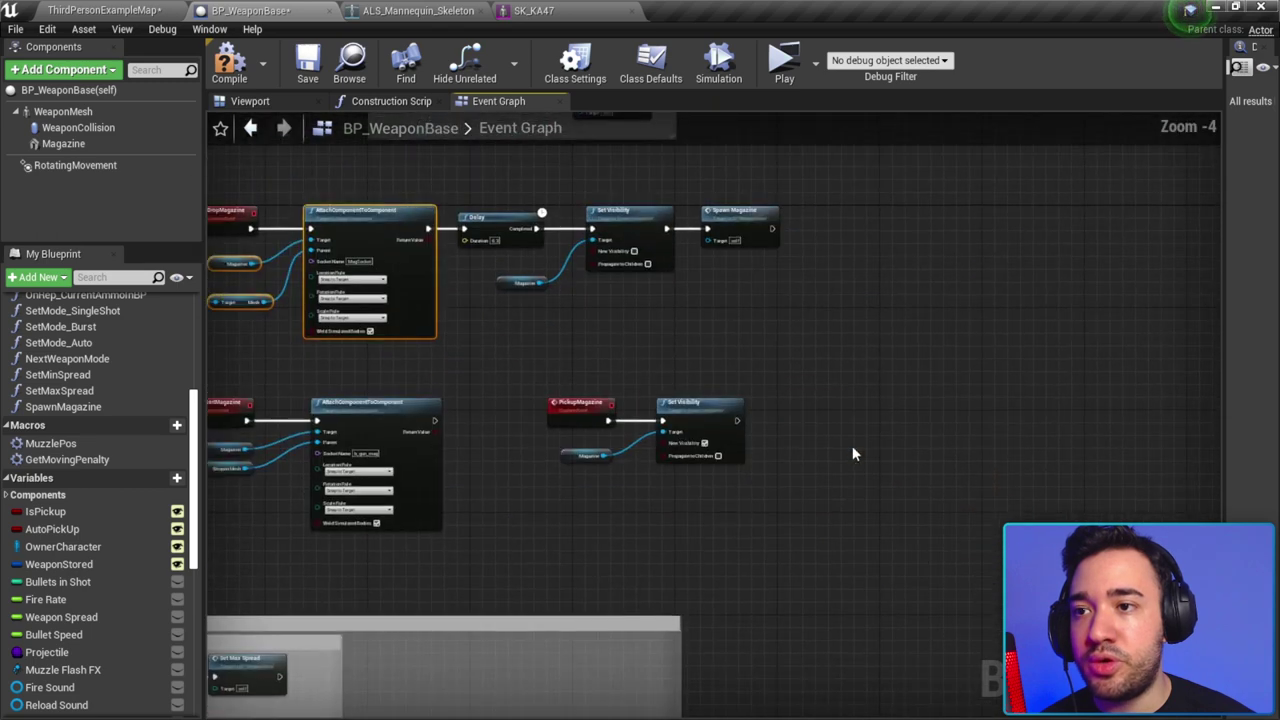
{"action": "scroll", "coordinate": [551, 329], "scroll_direction": "up", "scroll_amount": 2}
{"action": "left_click_drag", "start_coordinate": [545, 328], "coordinate": [803, 299]}
{"action": "left_click_drag", "start_coordinate": [870, 272], "coordinate": [793, 301]}
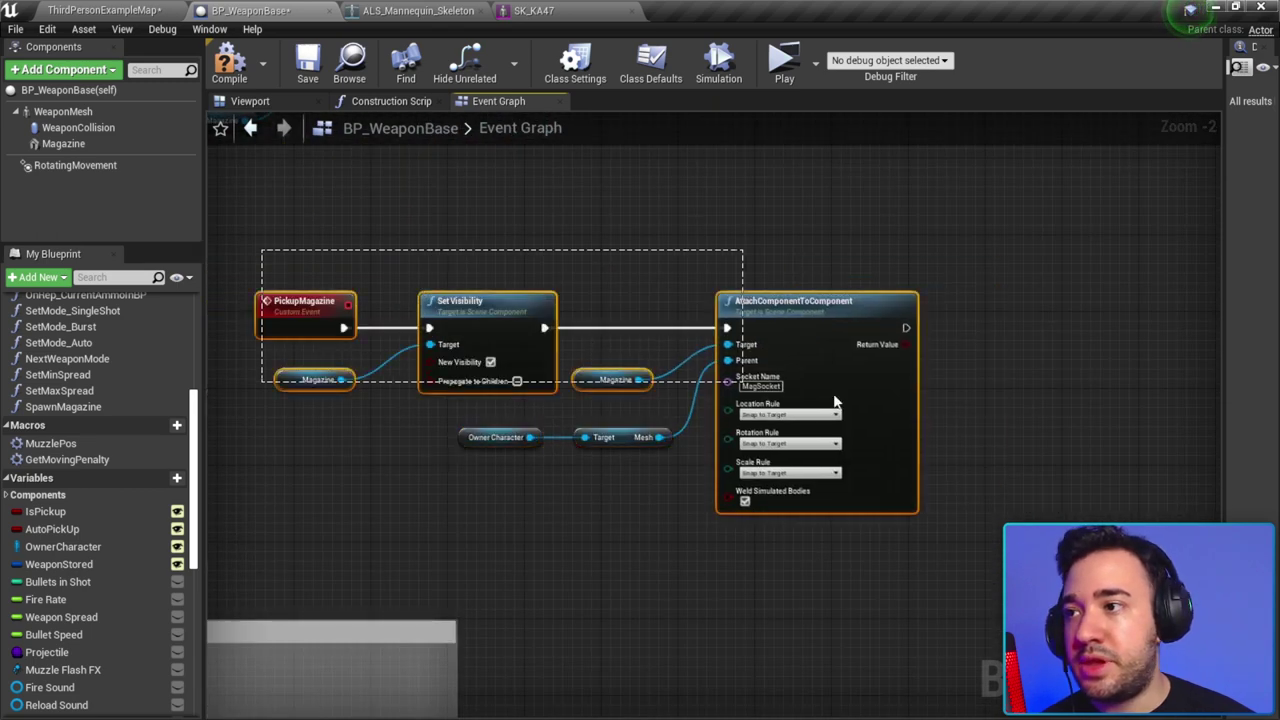
Step: Move the PickupMagazine chain beside InsertMagazine and select all magazine event nodes for commenting
{"action": "left_click_drag", "start_coordinate": [251, 214], "coordinate": [725, 400]}
{"action": "left_click", "coordinate": [695, 465]}
{"action": "right_click_drag", "start_coordinate": [531, 476], "coordinate": [630, 505]}
{"action": "left_click_drag", "start_coordinate": [542, 507], "coordinate": [776, 455]}
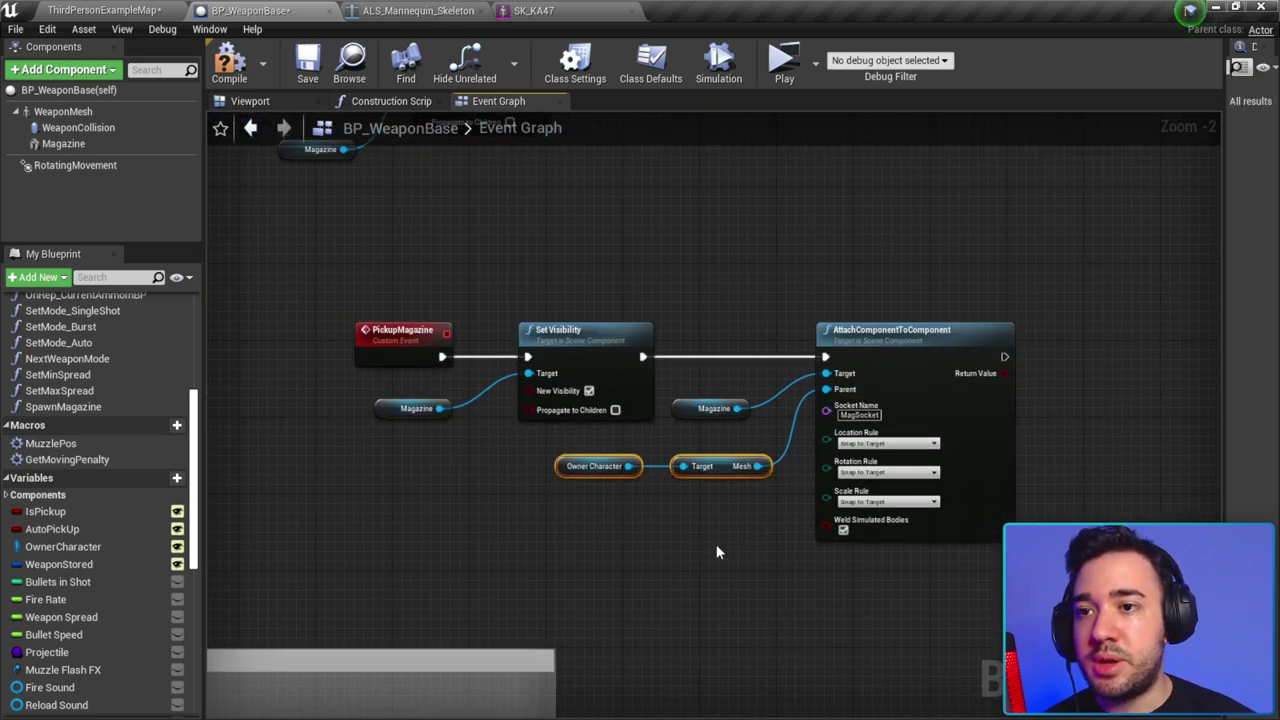
{"action": "left_click_drag", "start_coordinate": [445, 273], "coordinate": [661, 383]}
{"action": "left_click_drag", "start_coordinate": [594, 286], "coordinate": [571, 400]}
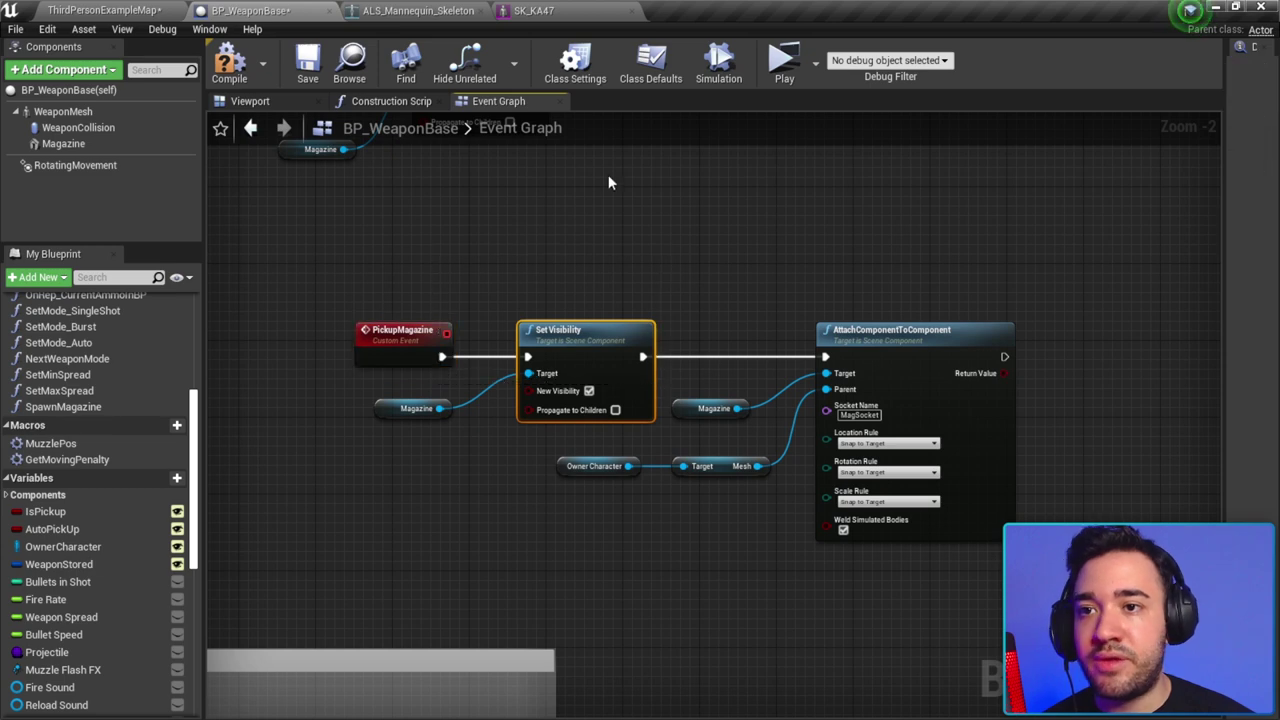
{"action": "left_click_drag", "start_coordinate": [645, 187], "coordinate": [1025, 672], "text": "shift"}
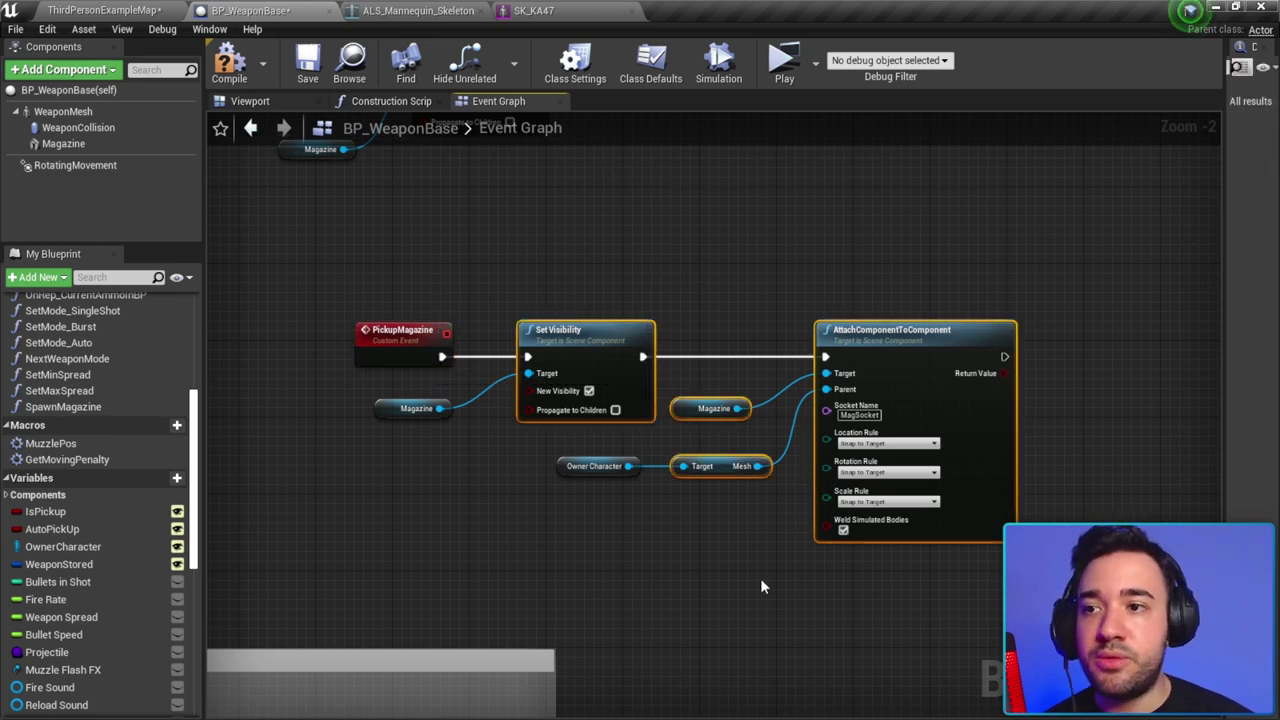
{"action": "scroll", "coordinate": [760, 580], "scroll_direction": "down", "scroll_amount": 1}
{"action": "left_click_drag", "start_coordinate": [851, 532], "coordinate": [440, 318]}
{"action": "scroll", "coordinate": [440, 318], "scroll_direction": "down", "scroll_amount": 1}
{"action": "right_click_drag", "start_coordinate": [440, 318], "coordinate": [472, 334]}
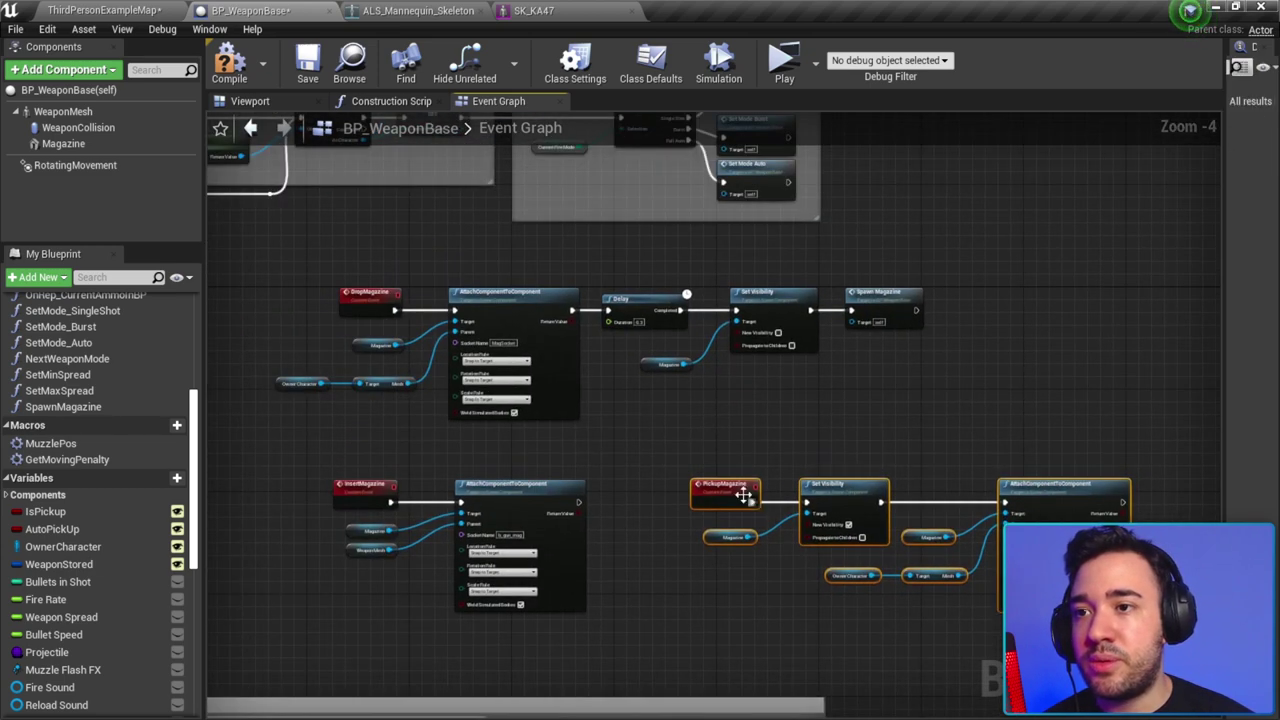
{"action": "scroll", "coordinate": [472, 334], "scroll_direction": "down", "scroll_amount": 1}
{"action": "right_click_drag", "start_coordinate": [840, 476], "coordinate": [739, 396]}
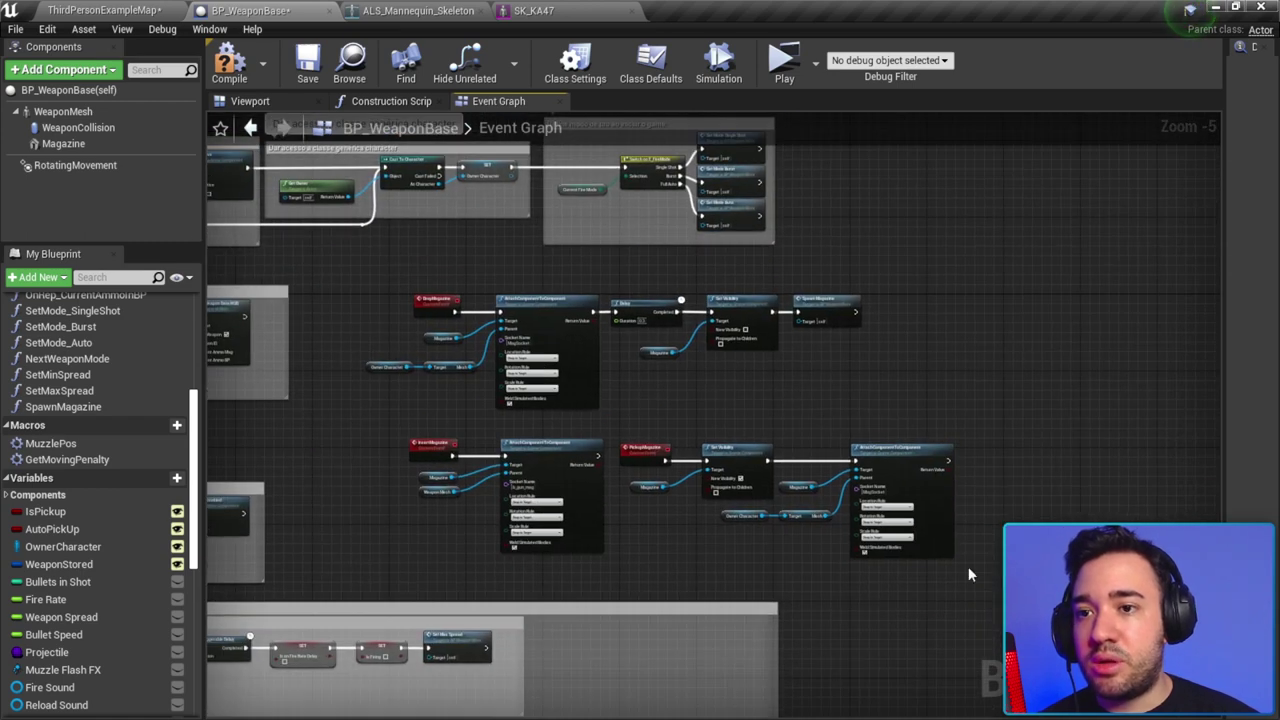
{"action": "left_click_drag", "start_coordinate": [968, 575], "coordinate": [360, 290]}
{"action": "type", "text": "cEventos para efeitos da arma ao recarregar"}
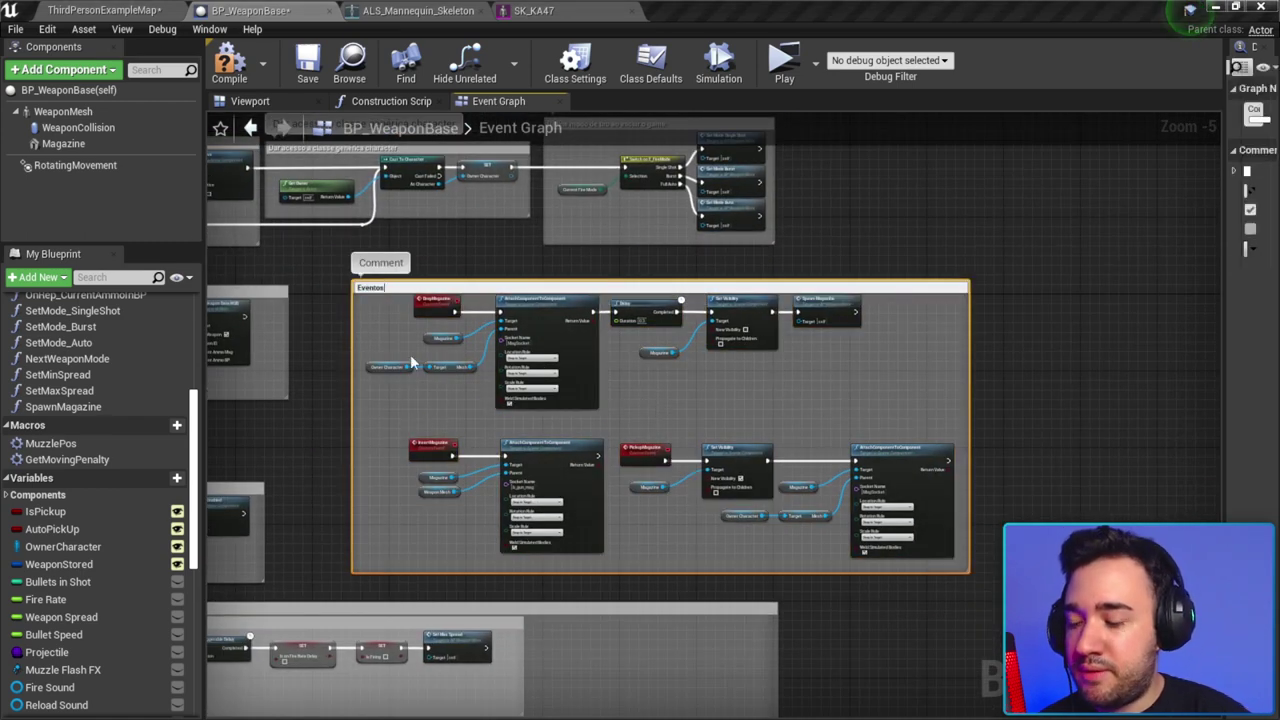
{"action": "scroll", "coordinate": [477, 247], "scroll_direction": "up", "scroll_amount": 1}
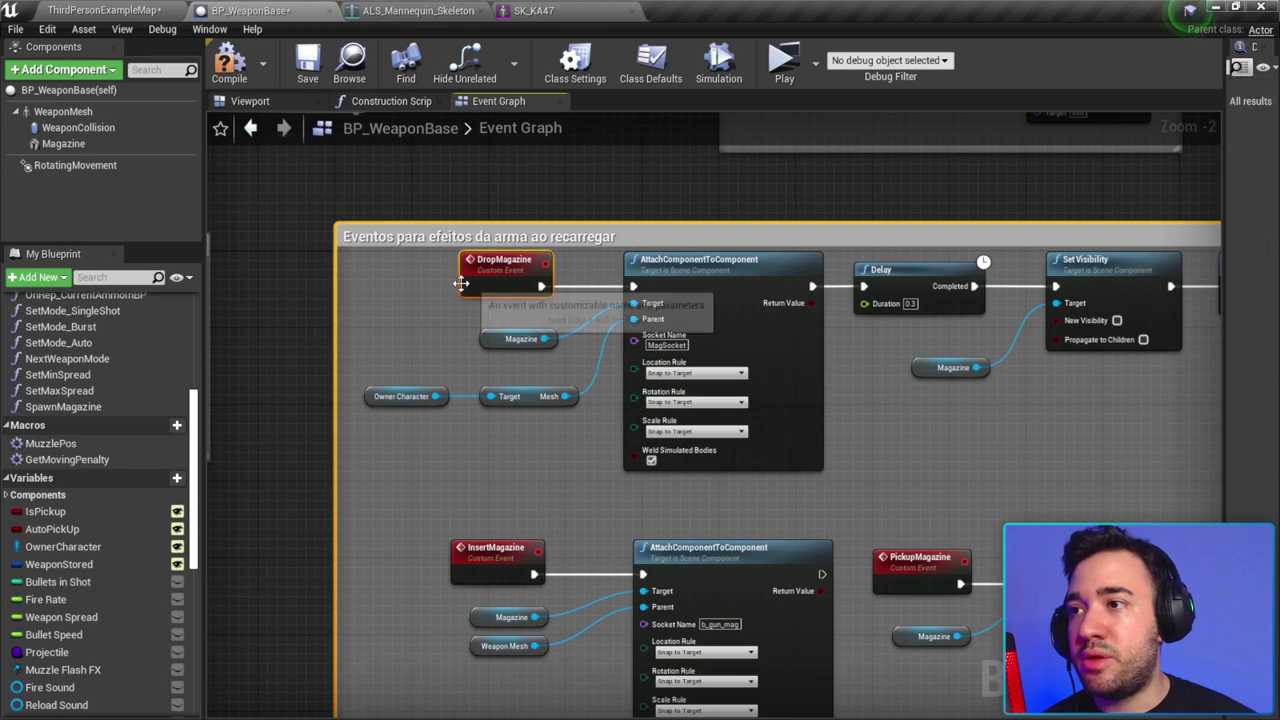
{"action": "scroll", "coordinate": [524, 289], "scroll_direction": "down", "scroll_amount": 1}
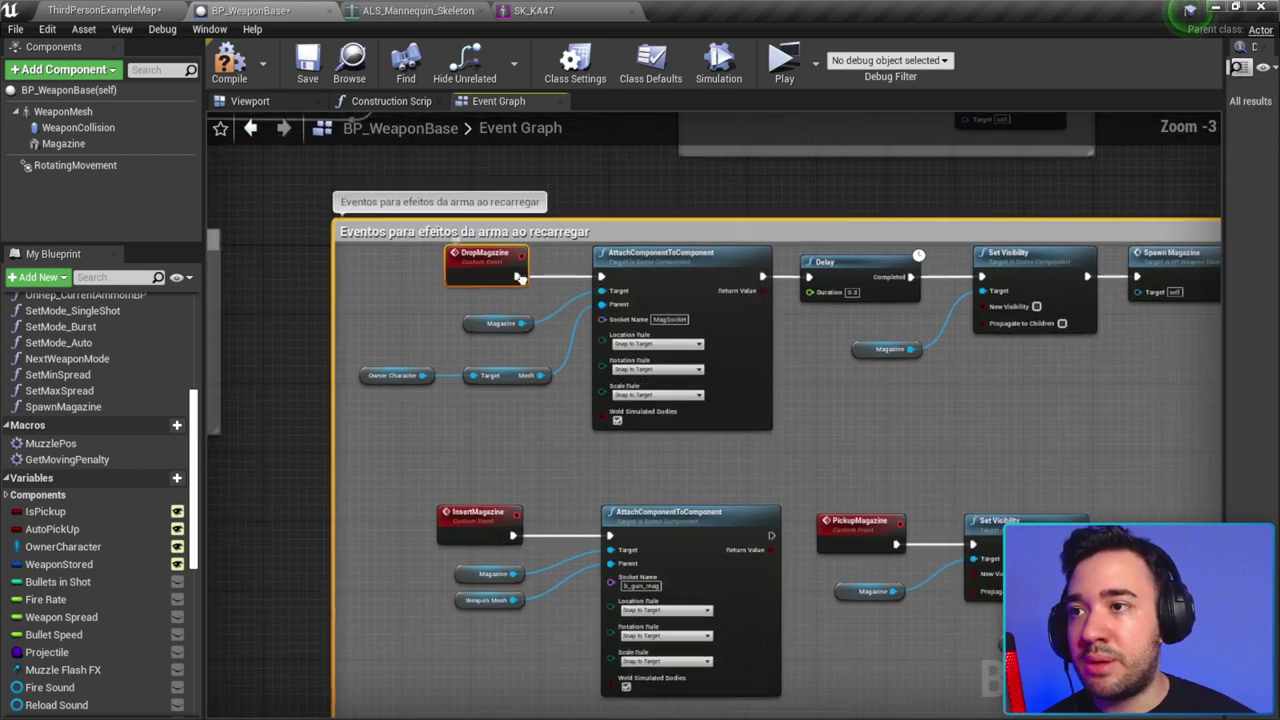
{"action": "scroll", "coordinate": [524, 289], "scroll_direction": "down", "scroll_amount": 2}
{"action": "scroll", "coordinate": [566, 357], "scroll_direction": "up", "scroll_amount": 1}
{"action": "scroll", "coordinate": [295, 296], "scroll_direction": "up", "scroll_amount": 1}
{"action": "scroll", "coordinate": [295, 296], "scroll_direction": "up", "scroll_amount": 1}
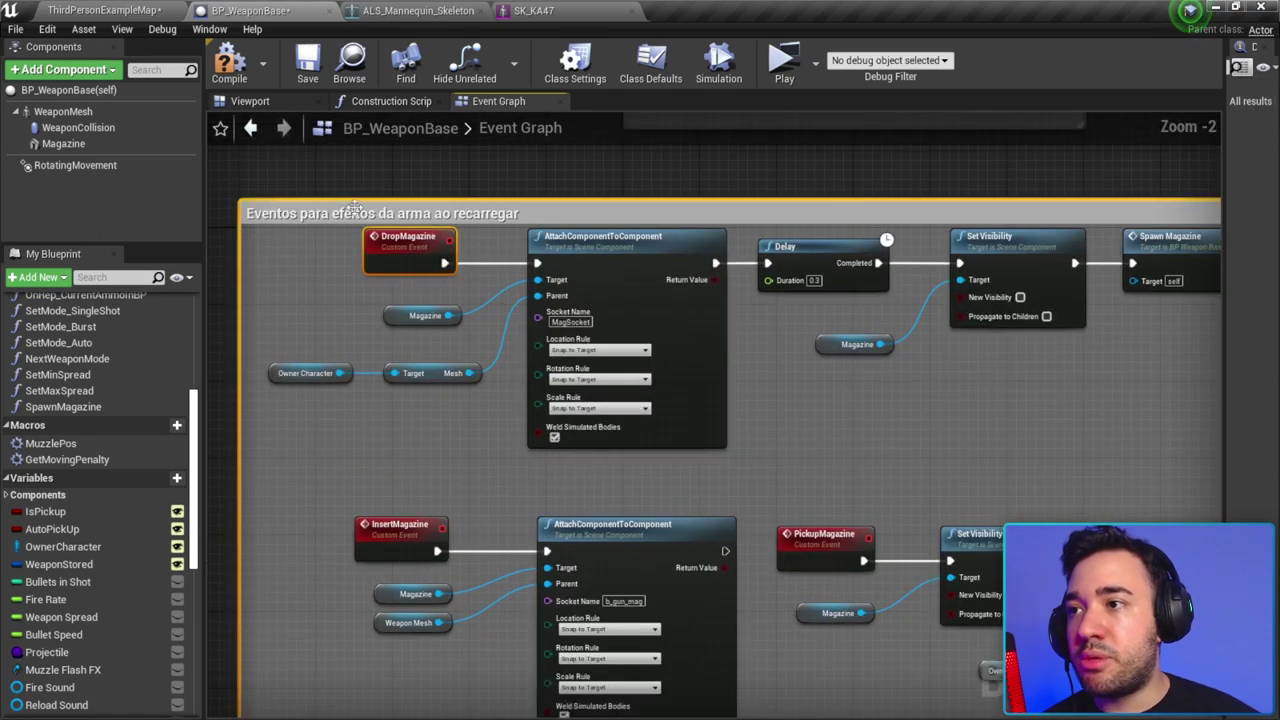
{"action": "left_click_drag", "start_coordinate": [290, 234], "coordinate": [590, 410]}
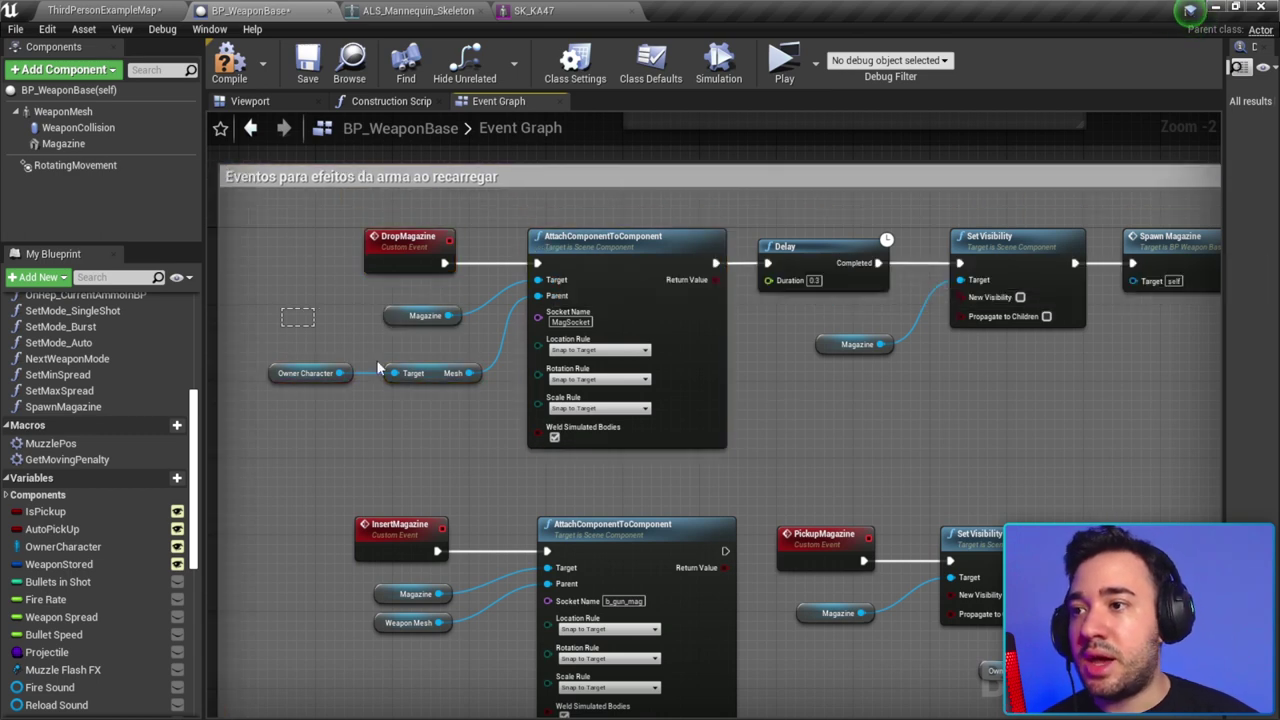
{"action": "right_click_drag", "start_coordinate": [784, 242], "coordinate": [522, 254]}
{"action": "left_click_drag", "start_coordinate": [518, 230], "coordinate": [574, 312]}
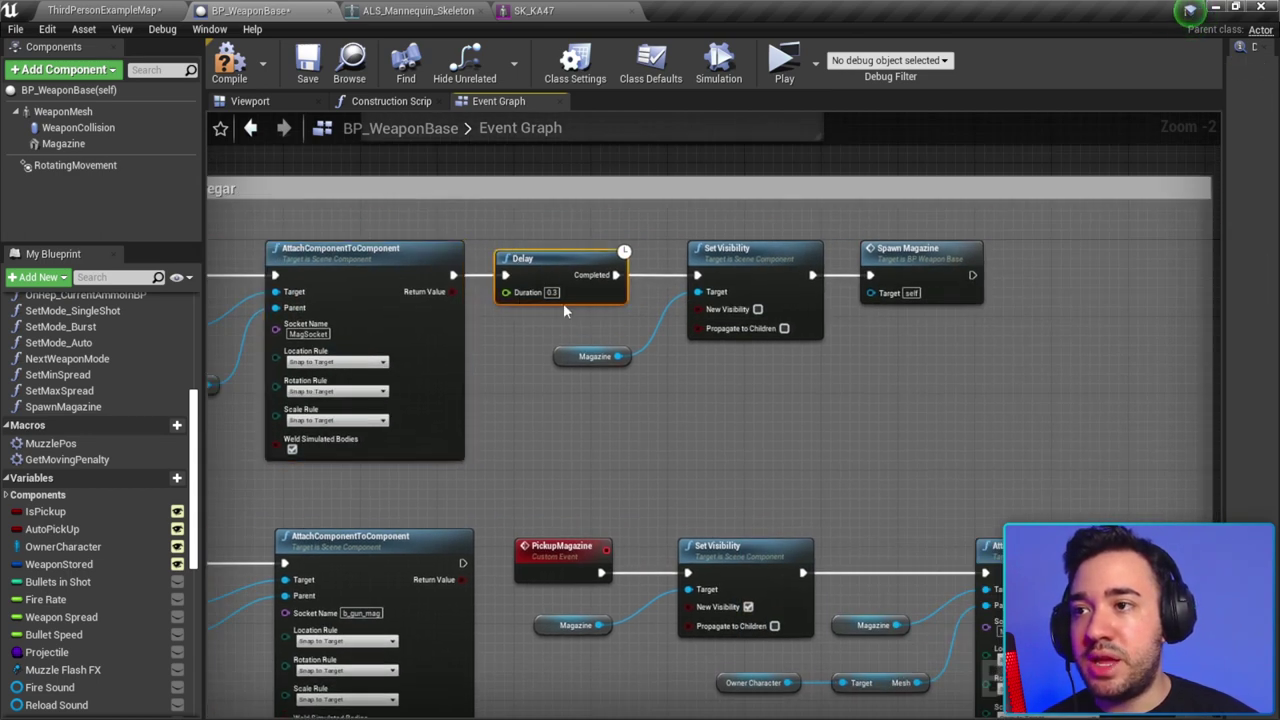
{"action": "right_click_drag", "start_coordinate": [518, 262], "coordinate": [597, 277]}
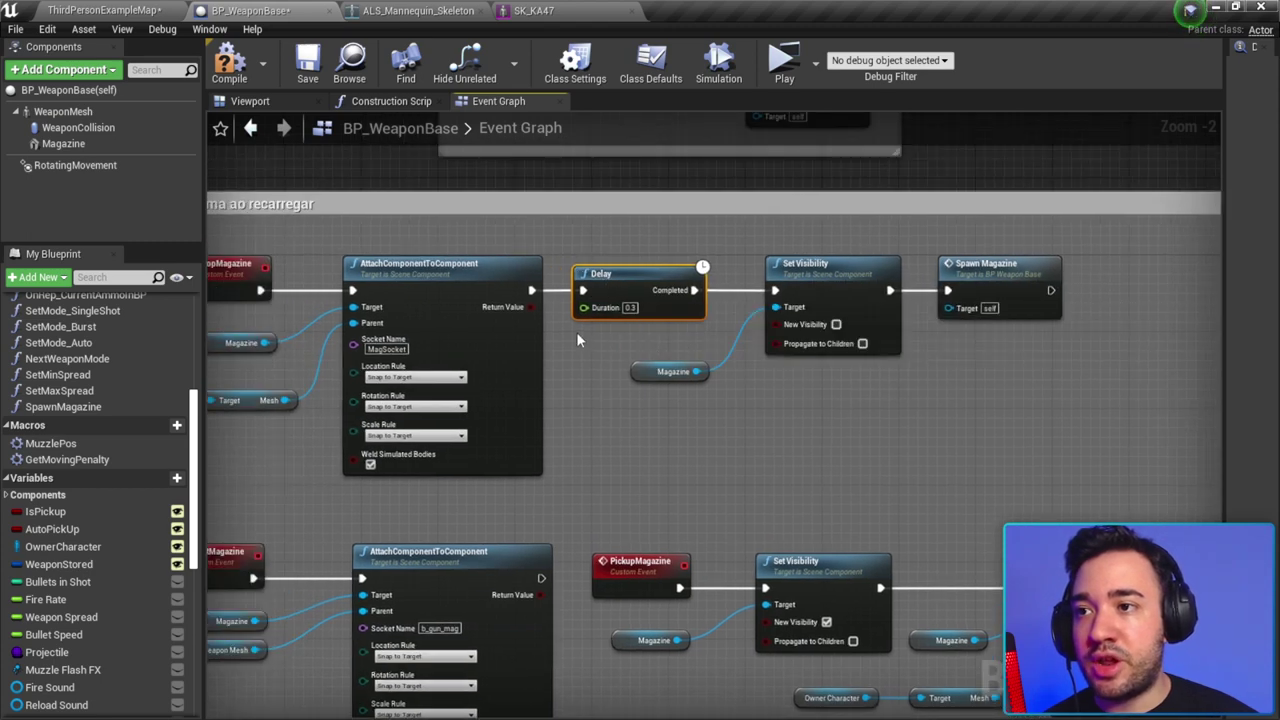
{"action": "left_click", "coordinate": [630, 307]}
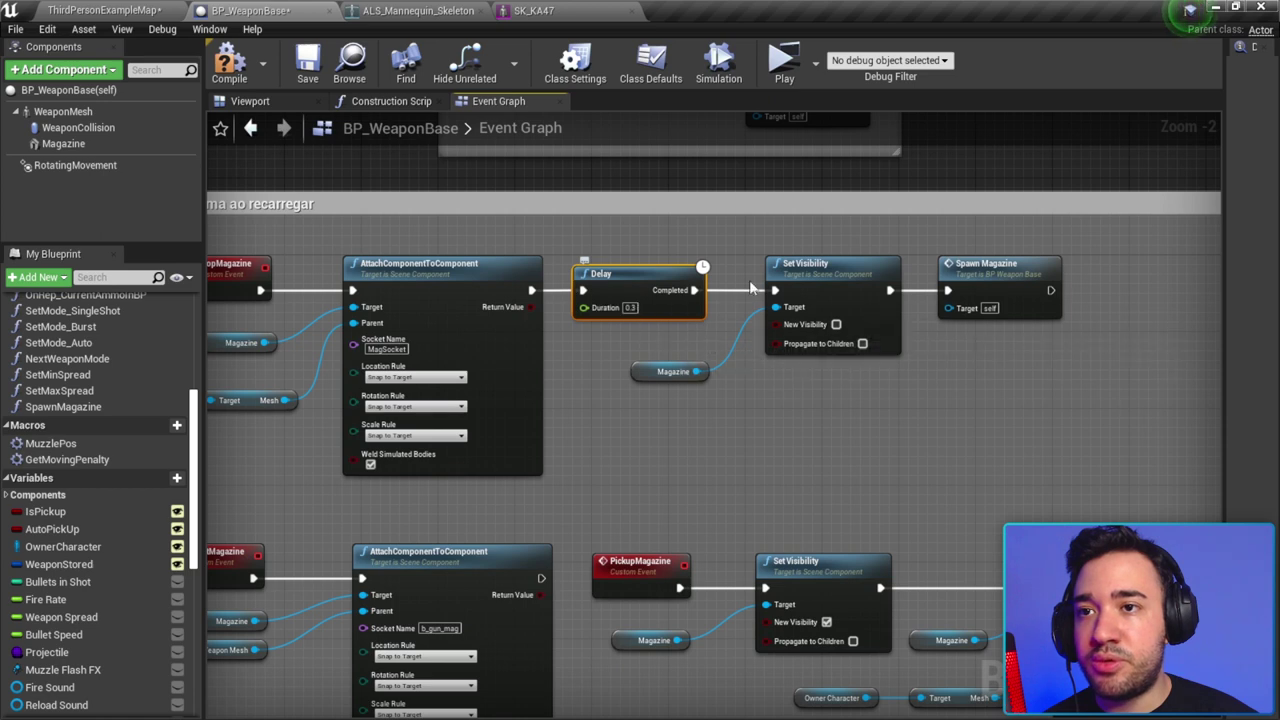
{"action": "left_click_drag", "start_coordinate": [867, 376], "coordinate": [690, 330], "text": "shift"}
{"action": "right_click_drag", "start_coordinate": [649, 242], "coordinate": [545, 250]}
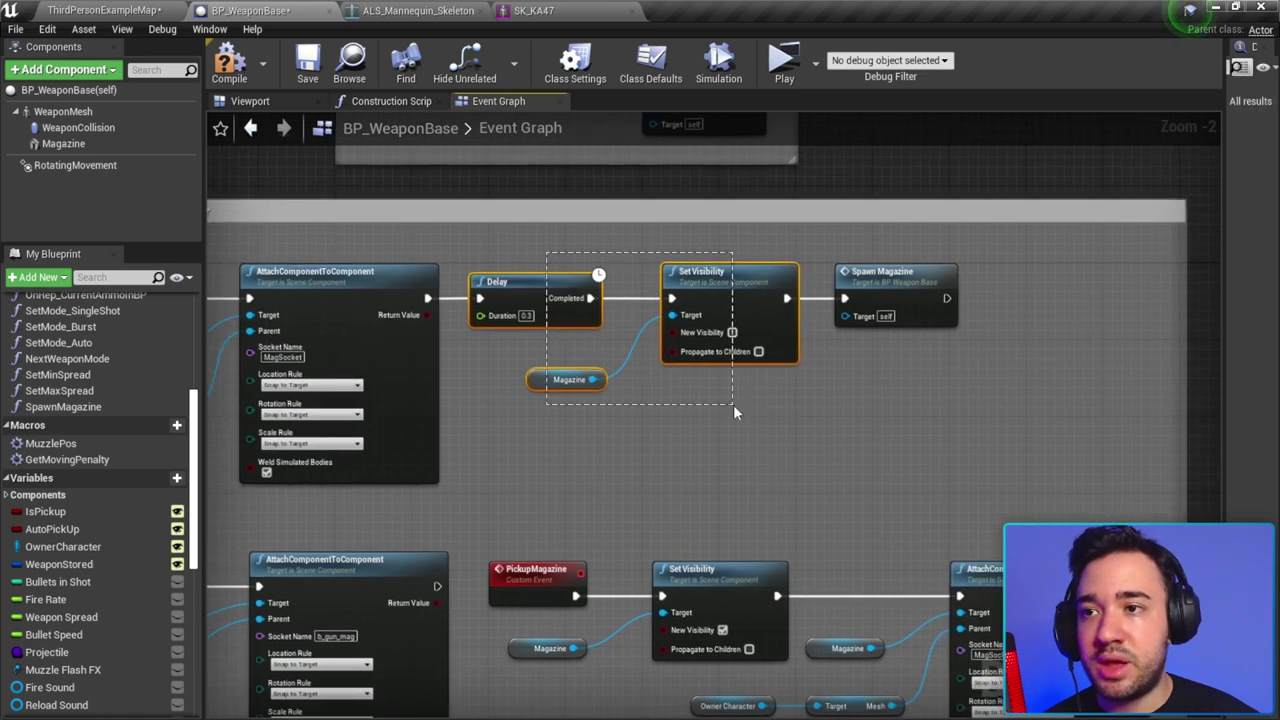
{"action": "left_click_drag", "start_coordinate": [810, 242], "coordinate": [801, 483]}
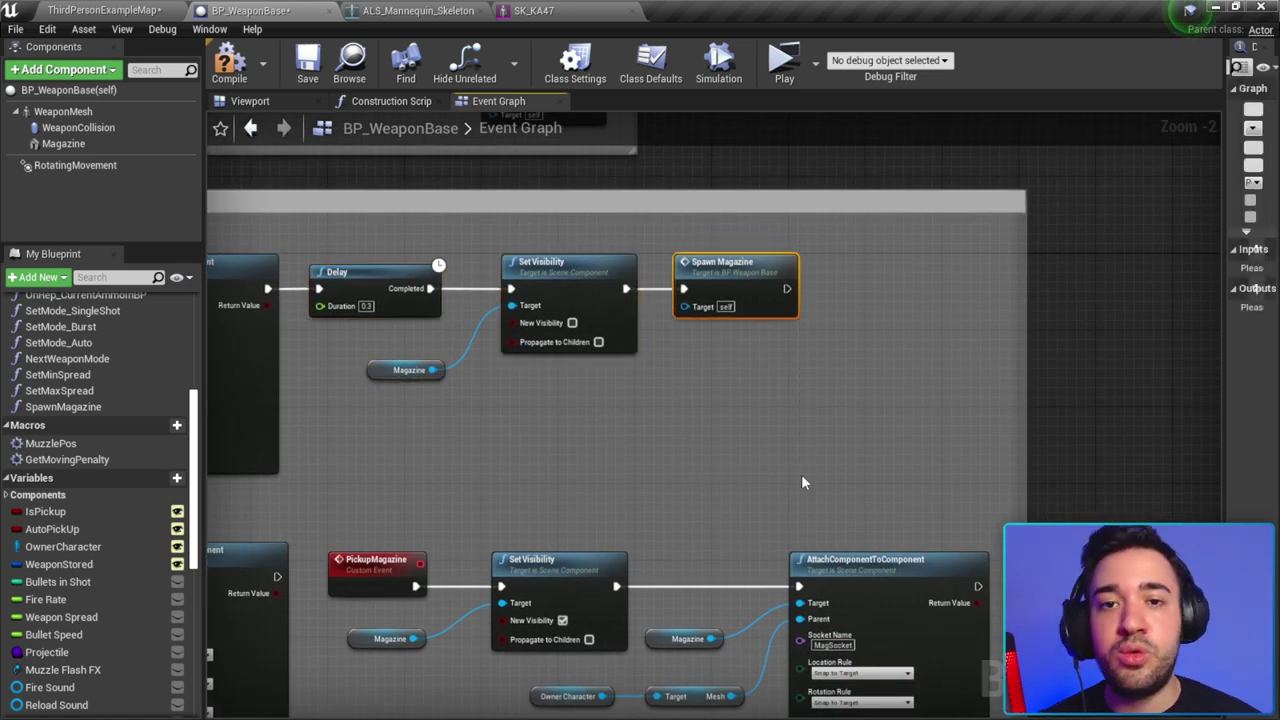
{"action": "scroll", "coordinate": [804, 473], "scroll_direction": "down", "scroll_amount": 1}
{"action": "right_click_drag", "start_coordinate": [804, 473], "coordinate": [640, 300]}
{"action": "scroll", "coordinate": [640, 300], "scroll_direction": "up", "scroll_amount": 1}
Step: Review the PickupMagazine chain: the event, Magazine, Set Visibility and attach-to-mesh nodes
{"action": "left_click_drag", "start_coordinate": [390, 322], "coordinate": [703, 484]}
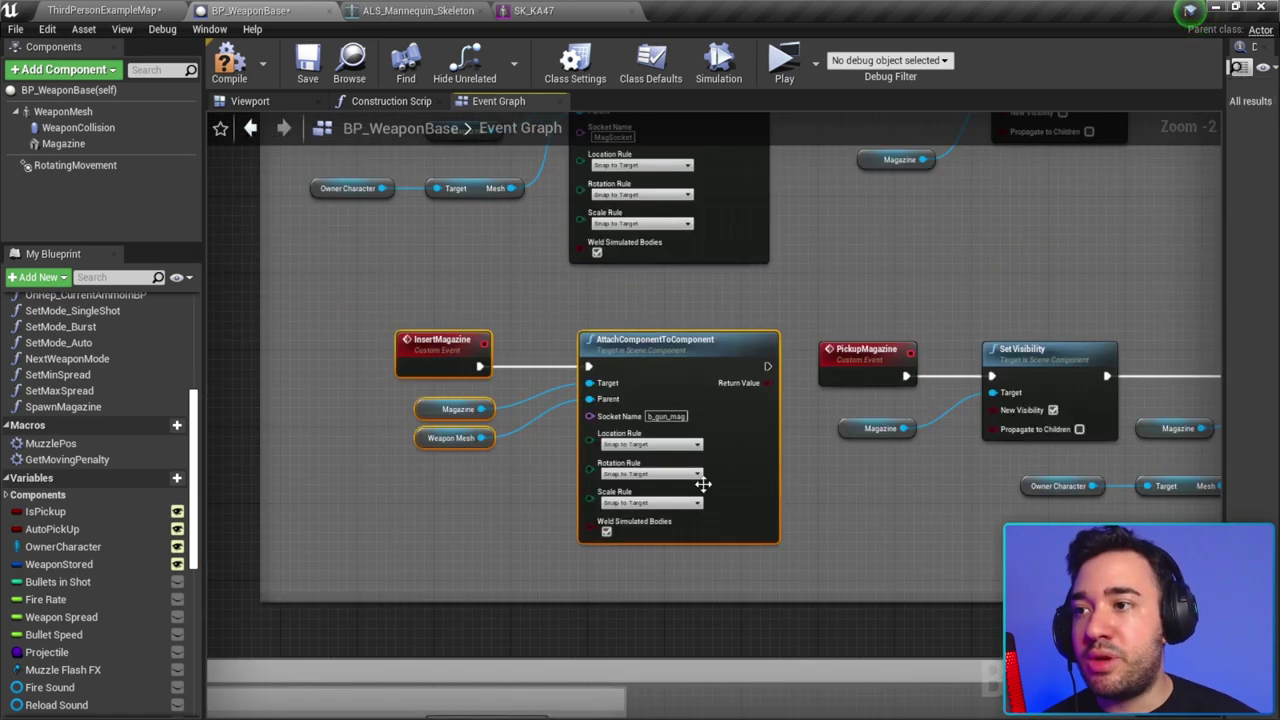
{"action": "right_click_drag", "start_coordinate": [703, 484], "coordinate": [558, 367]}
{"action": "left_click_drag", "start_coordinate": [398, 314], "coordinate": [828, 545]}
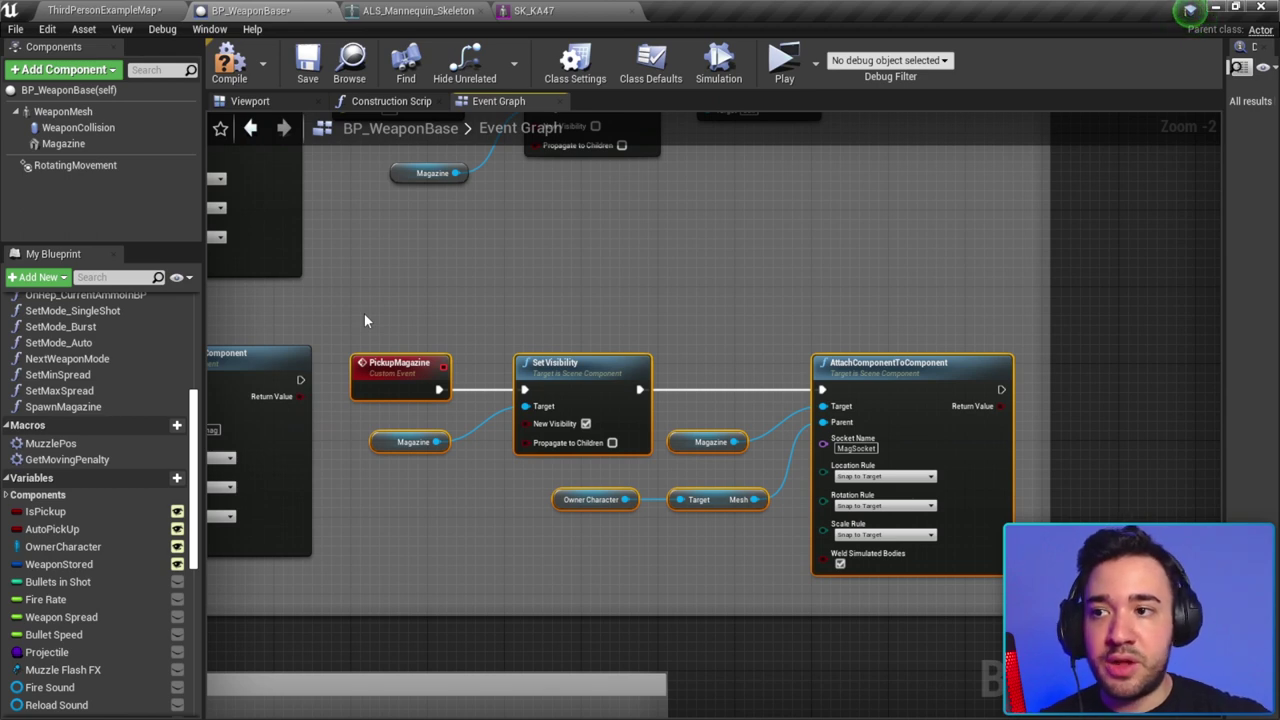
{"action": "left_click", "coordinate": [420, 370]}
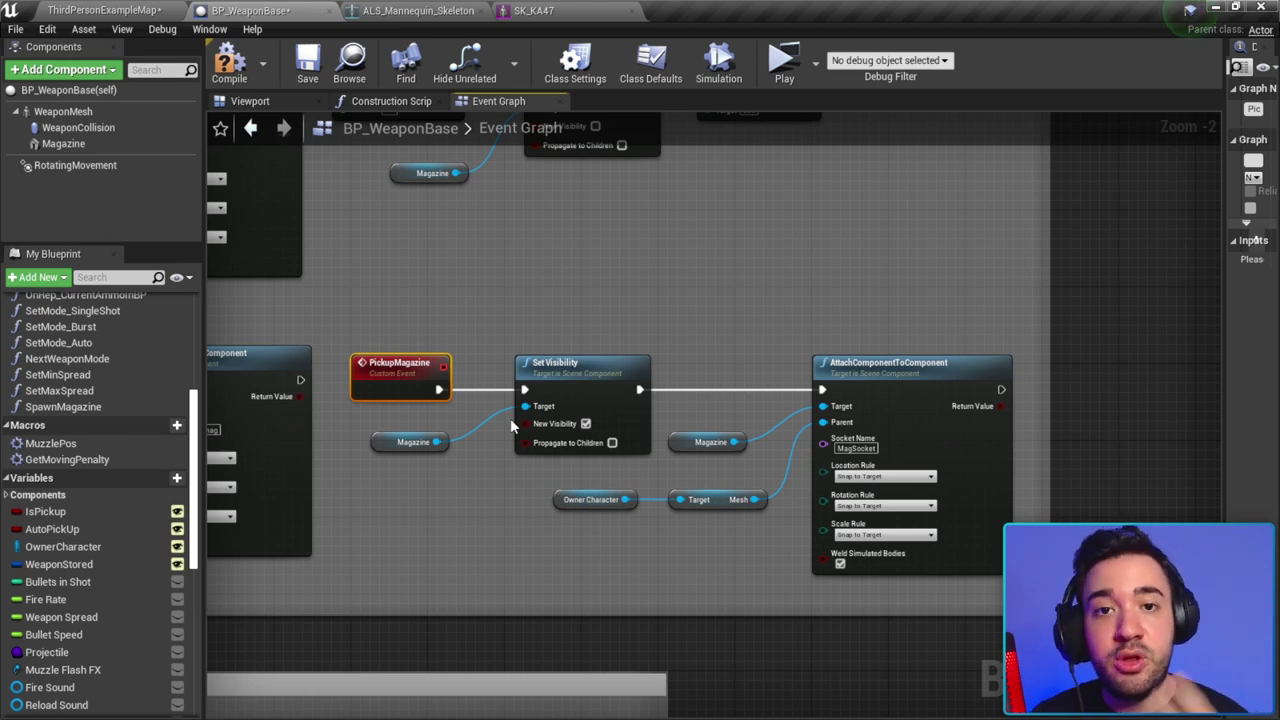
{"action": "left_click_drag", "start_coordinate": [400, 315], "coordinate": [1010, 570]}
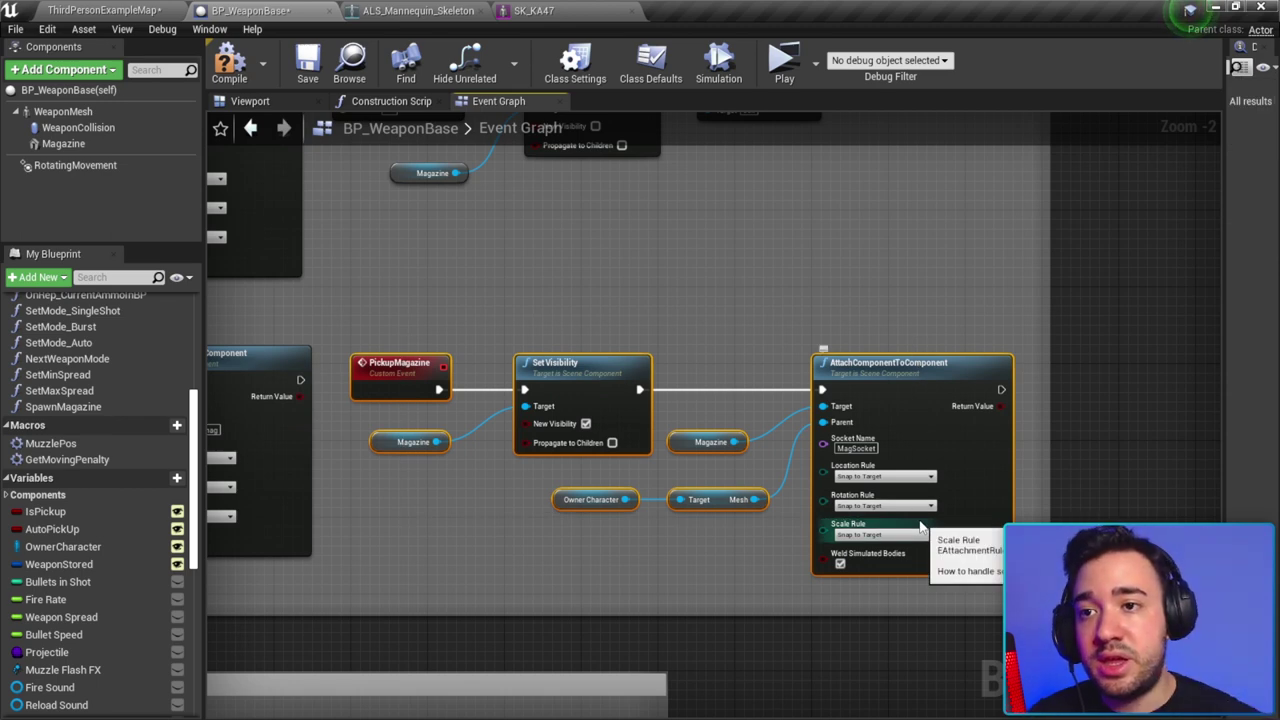
{"action": "left_click_drag", "start_coordinate": [328, 307], "coordinate": [698, 490]}
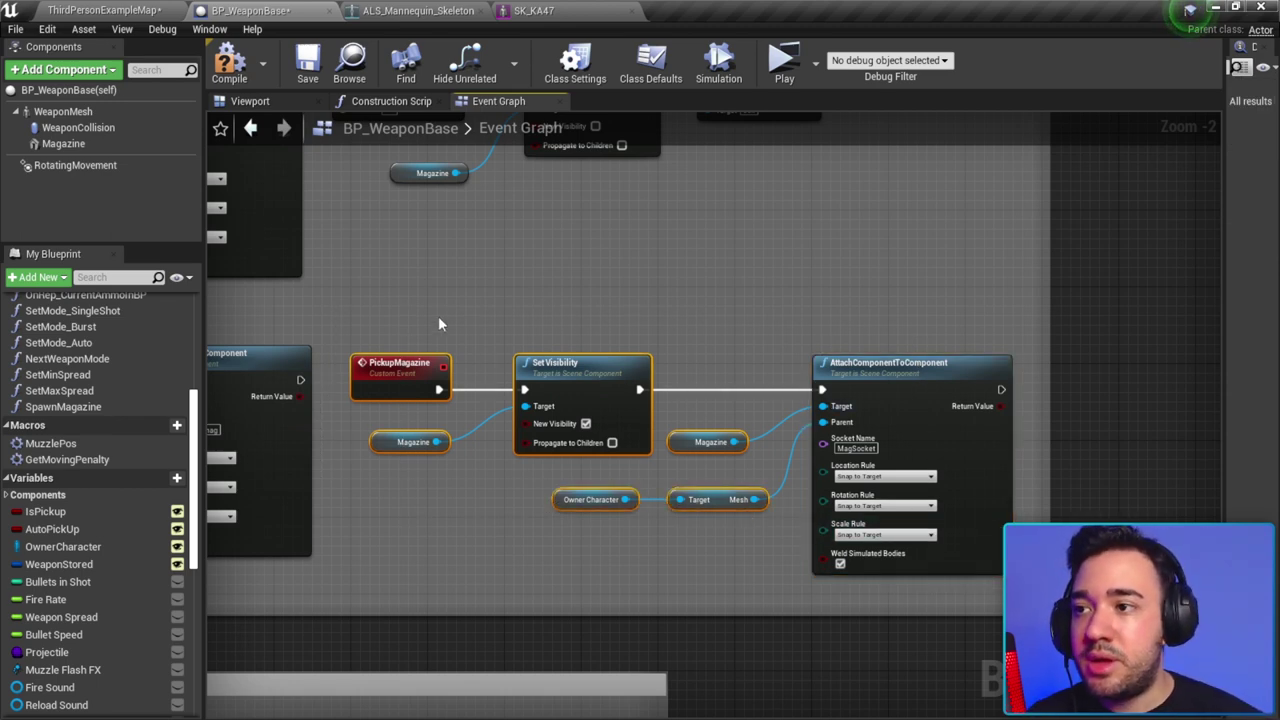
{"action": "left_click_drag", "start_coordinate": [413, 299], "coordinate": [617, 497]}
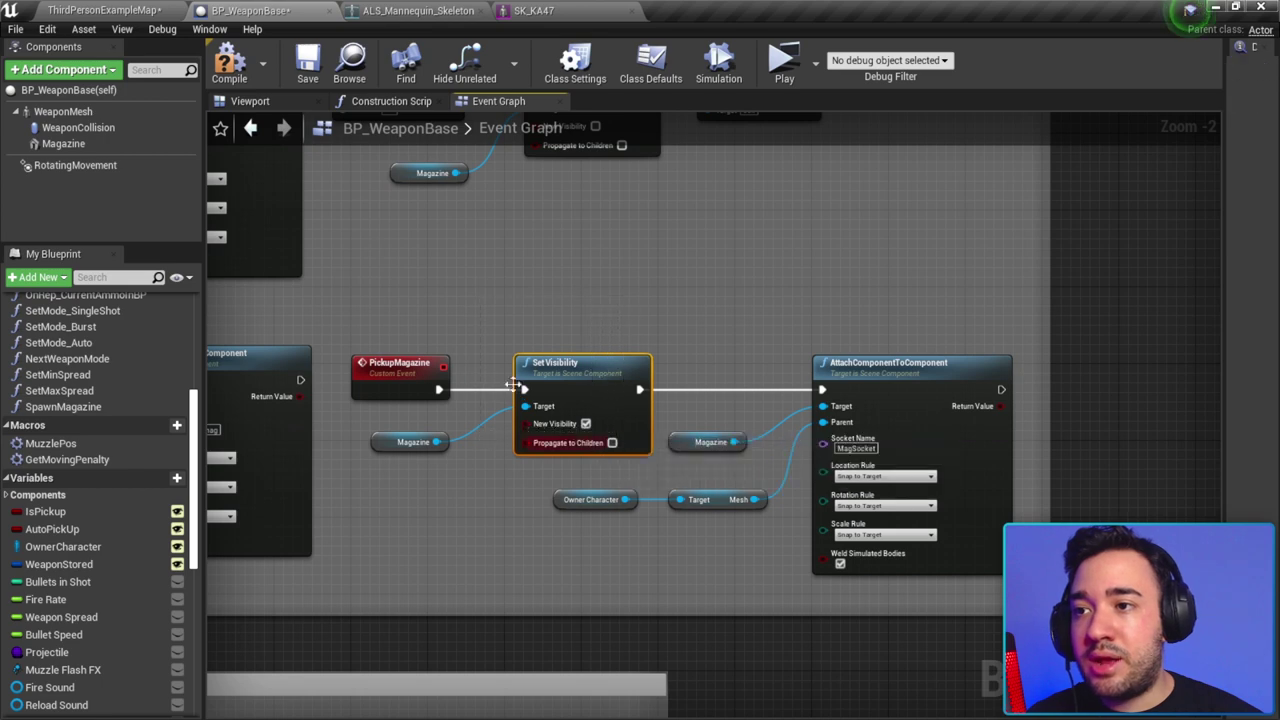
{"action": "left_click_drag", "start_coordinate": [419, 297], "coordinate": [570, 484]}
{"action": "left_click_drag", "start_coordinate": [638, 322], "coordinate": [843, 543]}
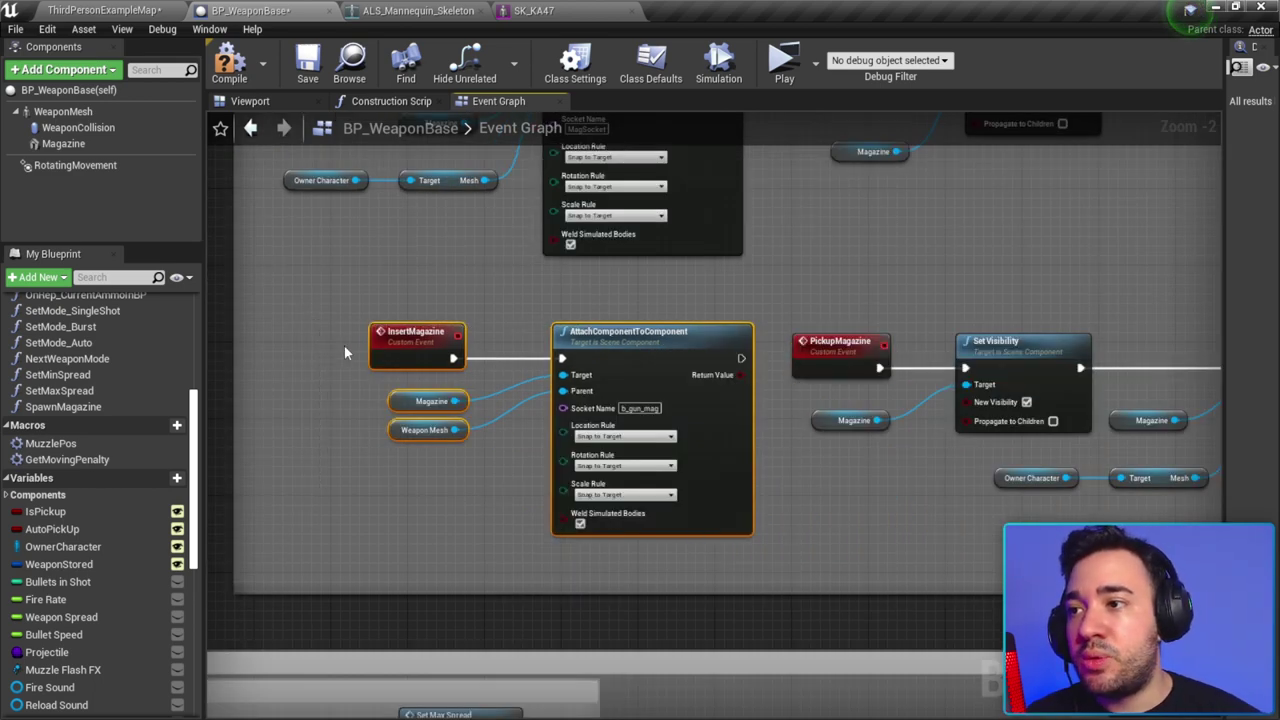
Step: Zoom out to the comment boxes, then compile and save BP_WeaponBase
{"action": "scroll", "coordinate": [700, 374], "scroll_direction": "up", "scroll_amount": 2}
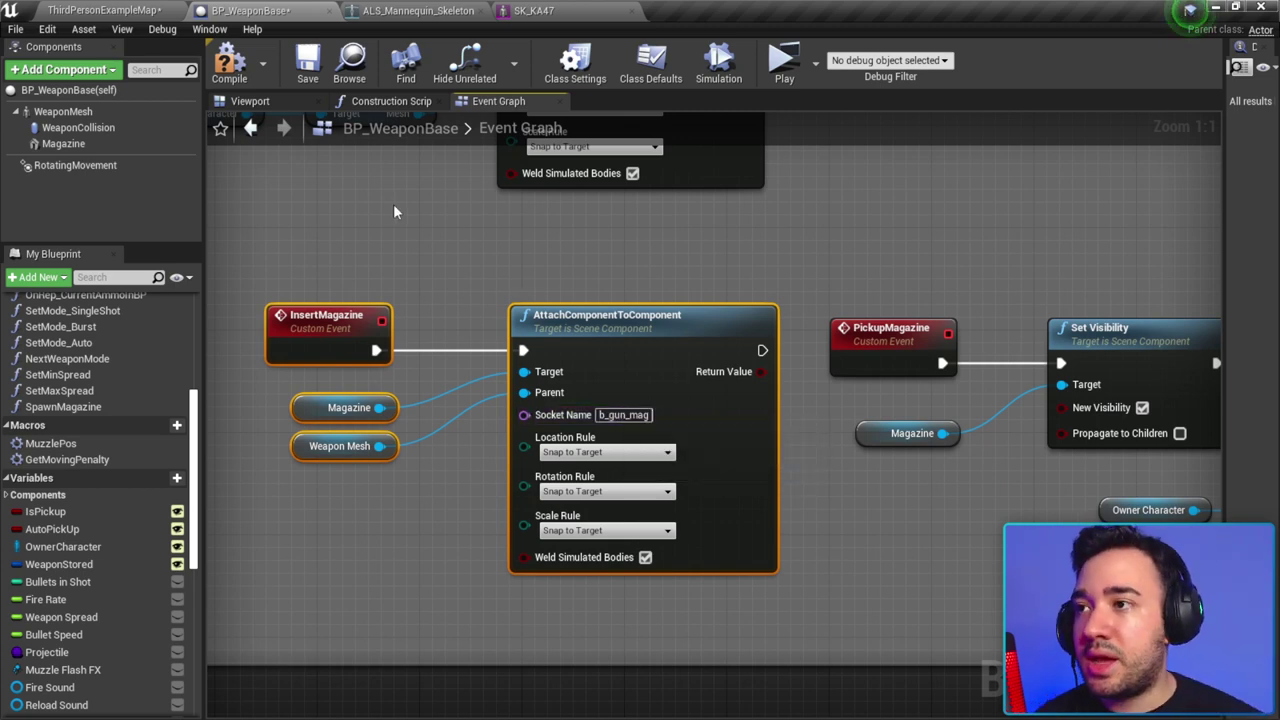
{"action": "scroll", "coordinate": [364, 208], "scroll_direction": "down", "scroll_amount": 1}
{"action": "scroll", "coordinate": [640, 452], "scroll_direction": "down", "scroll_amount": 2}
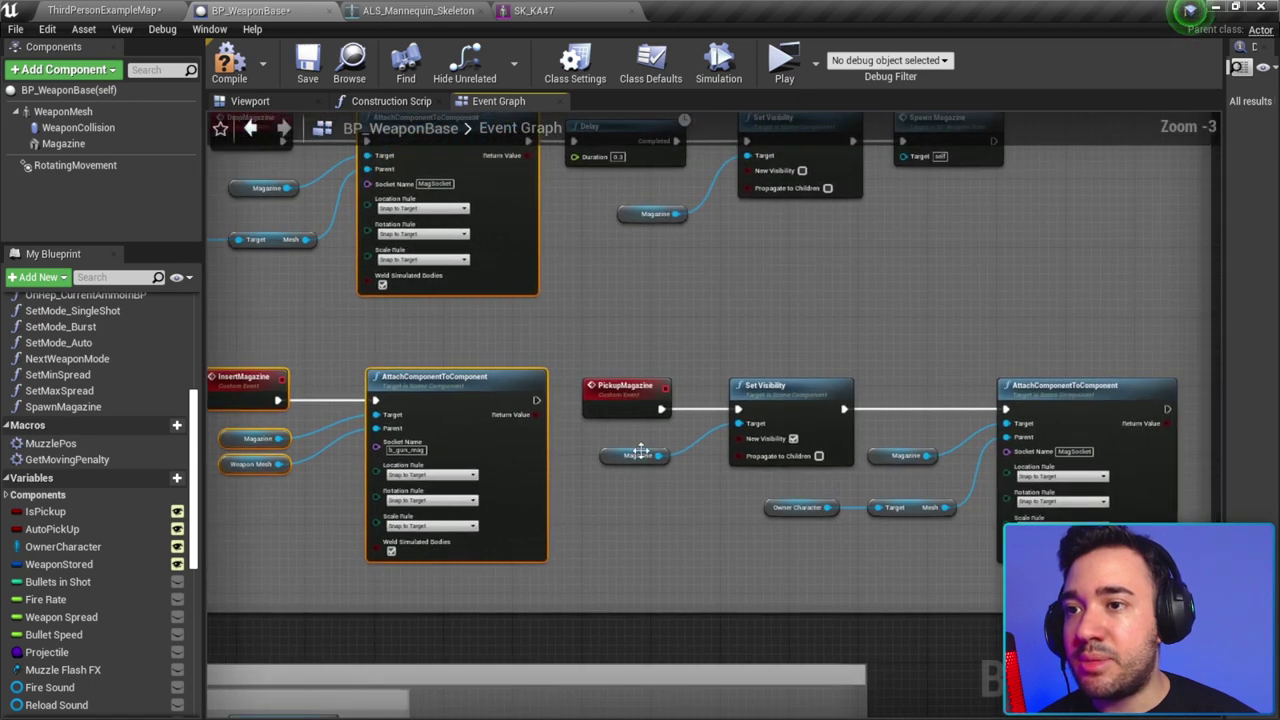
{"action": "scroll", "coordinate": [640, 452], "scroll_direction": "down", "scroll_amount": 2}
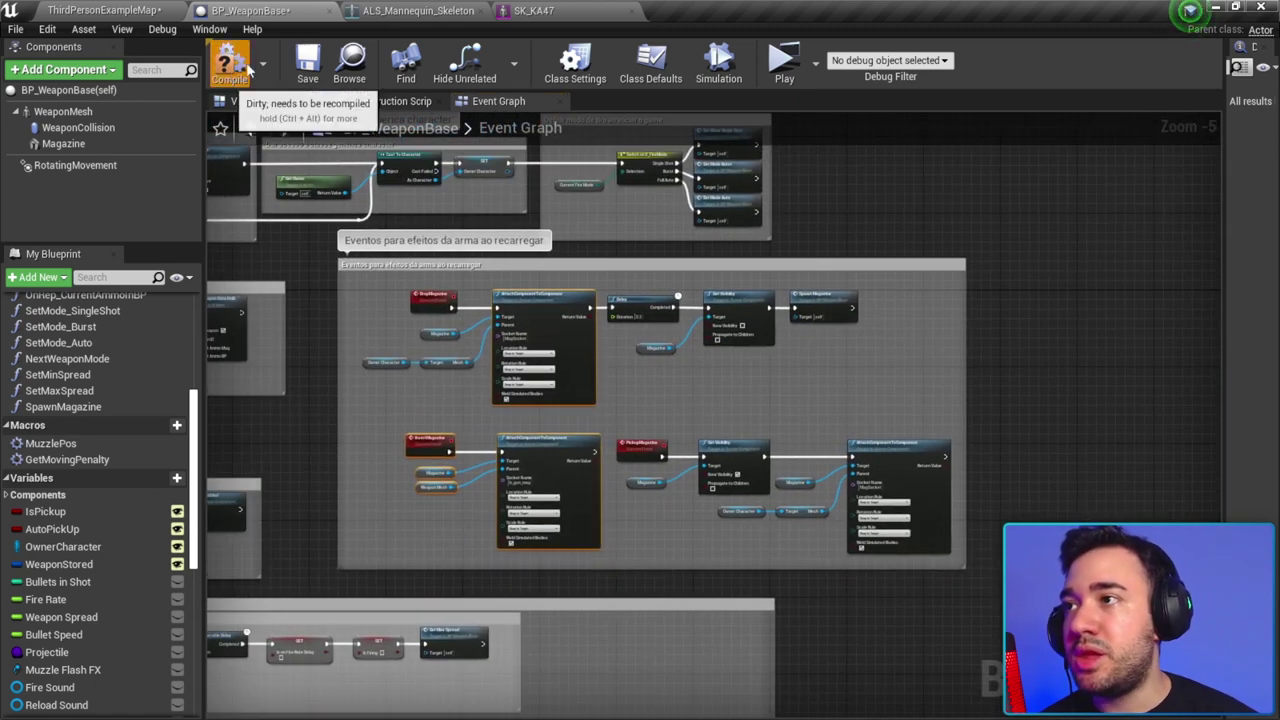
{"action": "left_click", "coordinate": [249, 66]}
{"action": "left_click", "coordinate": [307, 62]}
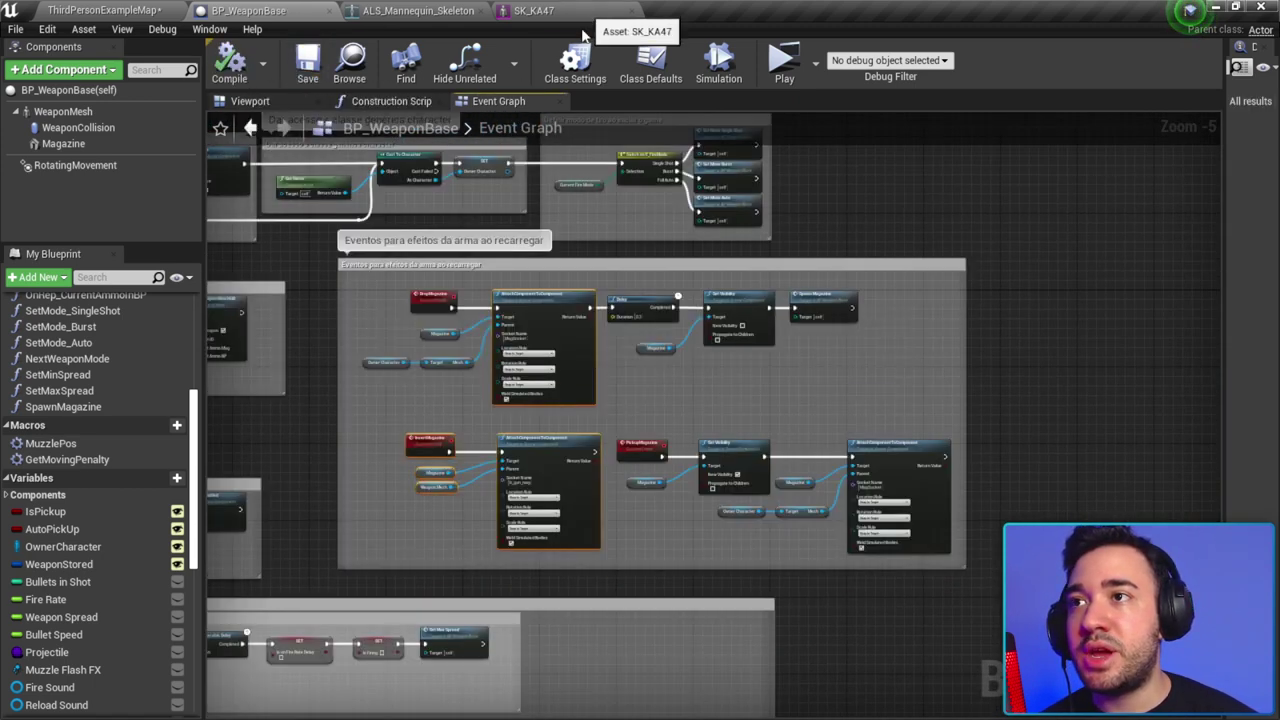
{"action": "scroll", "coordinate": [523, 306], "scroll_direction": "up", "scroll_amount": 2}
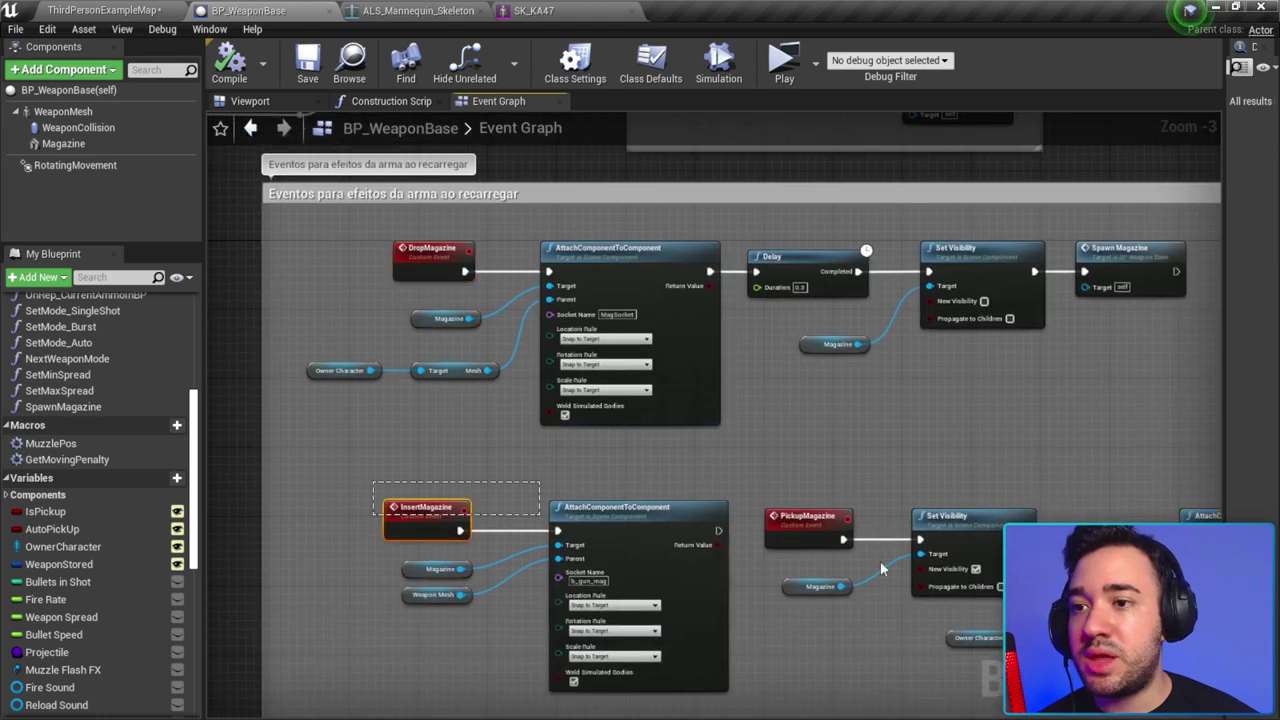
{"action": "left_click_drag", "start_coordinate": [881, 569], "coordinate": [875, 567]}
{"action": "scroll", "coordinate": [594, 458], "scroll_direction": "down", "scroll_amount": 2}
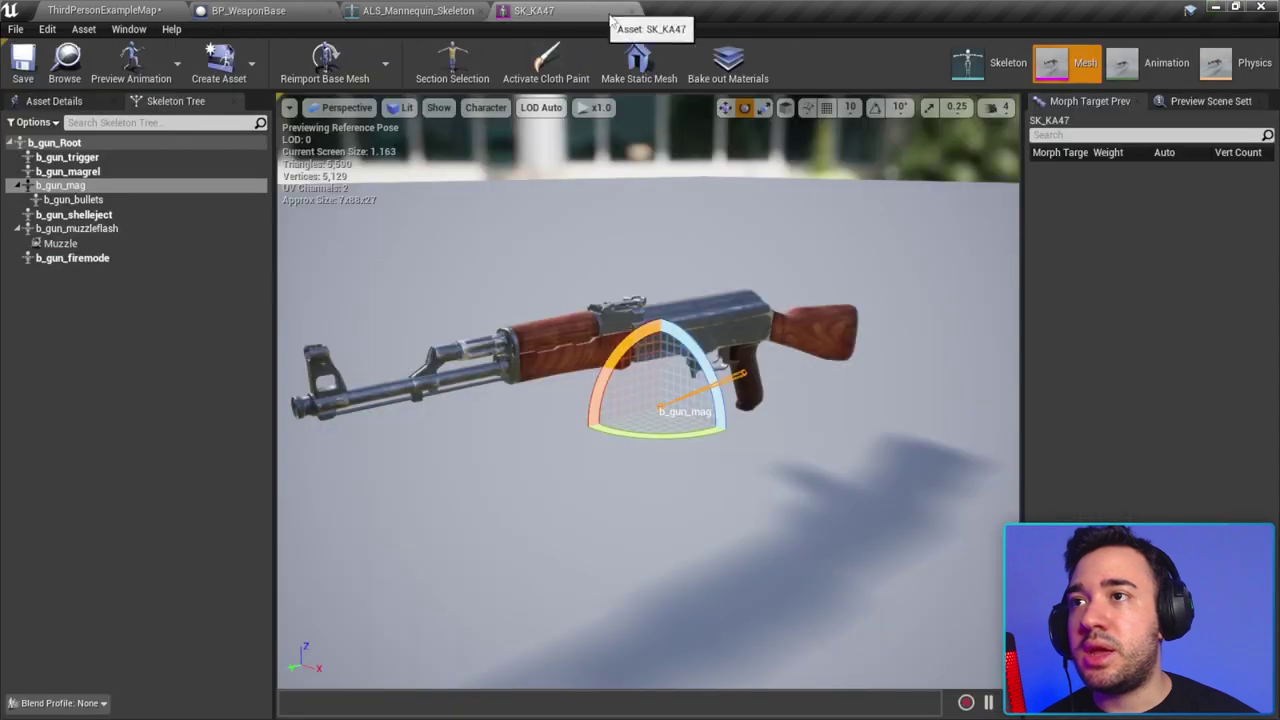
Step: Close the SK_KA47, ALS_Mannequin_Skeleton and BP_WeaponBase editors and save the current map
{"action": "left_click", "coordinate": [560, 10]}
{"action": "left_click", "coordinate": [632, 11]}
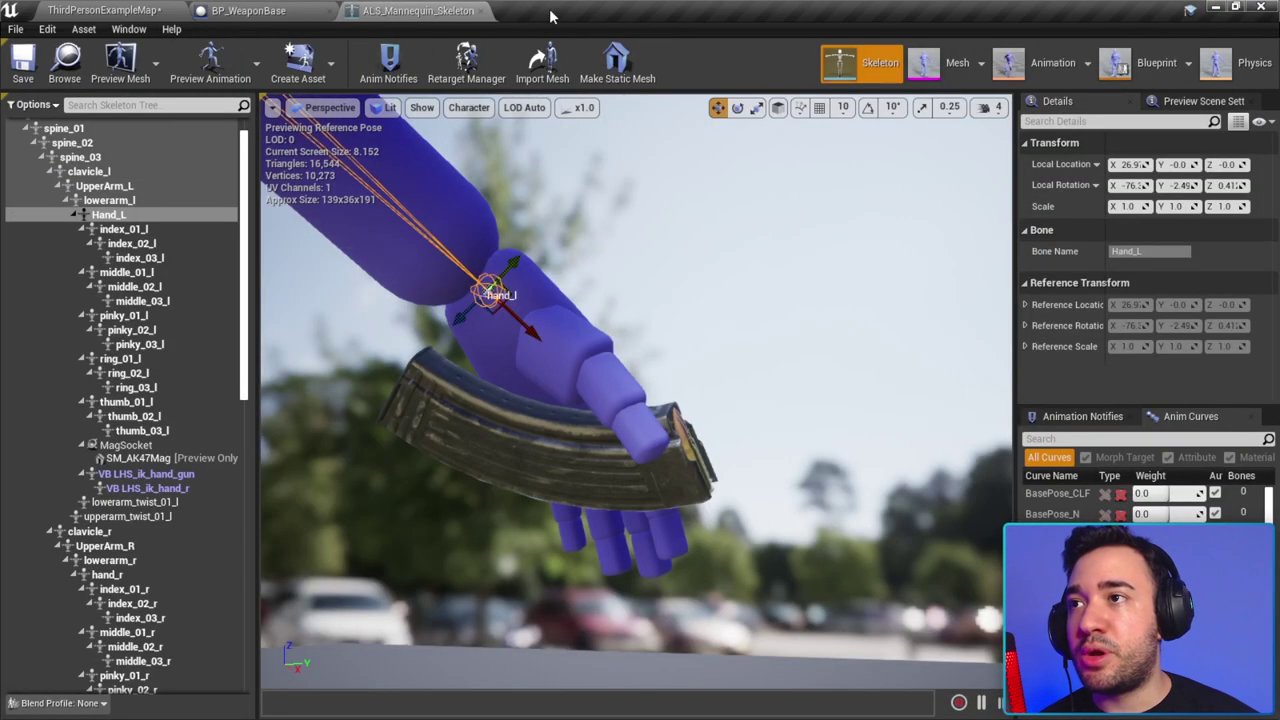
{"action": "left_click", "coordinate": [481, 11]}
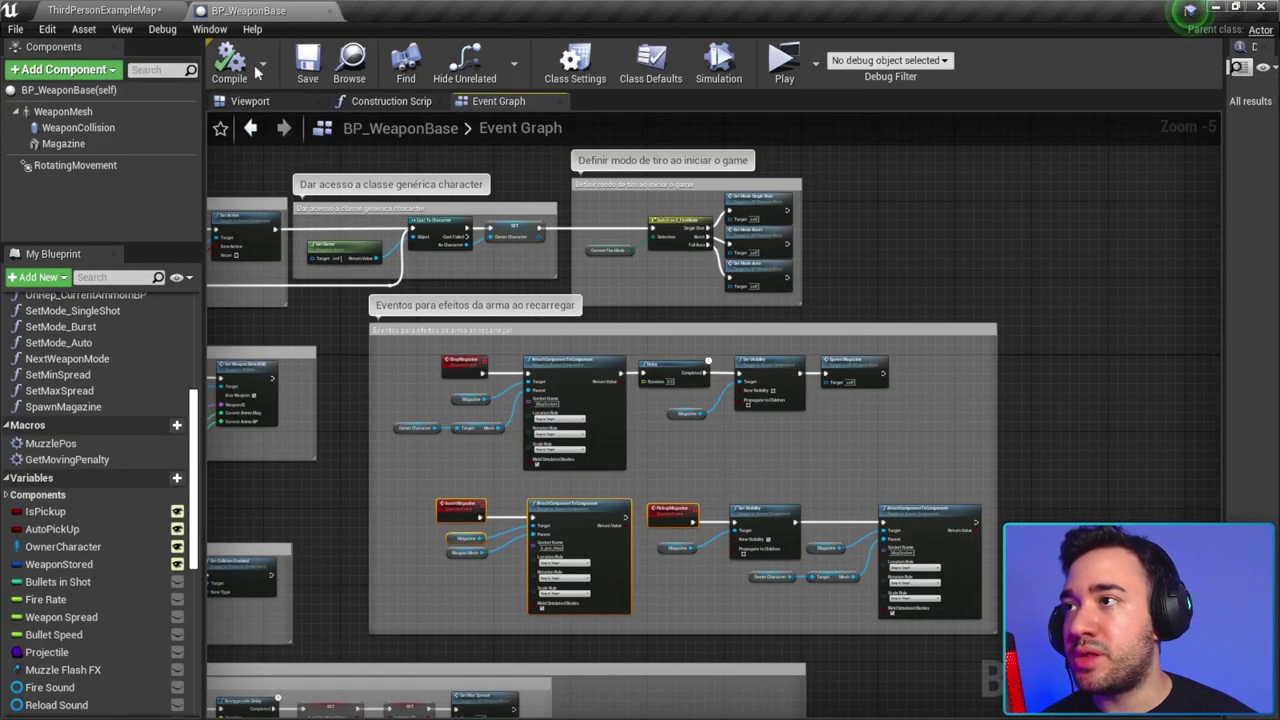
{"action": "left_click", "coordinate": [330, 11]}
{"action": "left_click", "coordinate": [238, 76]}
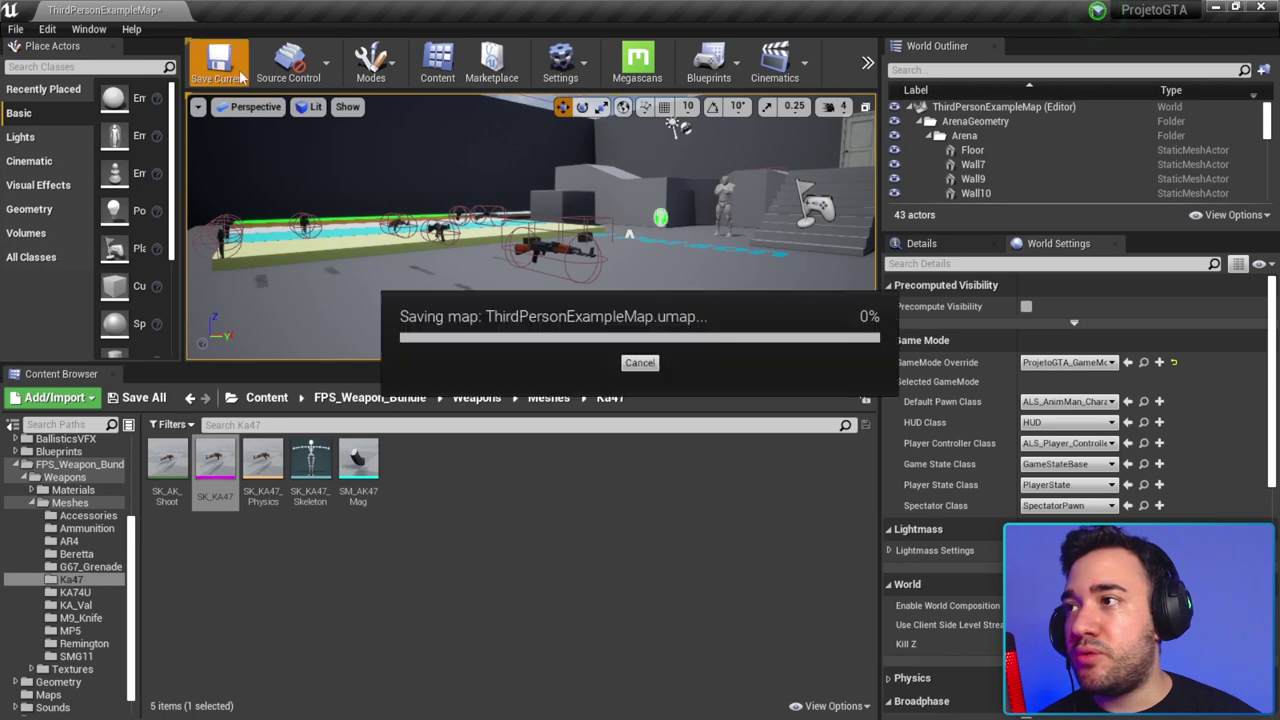
Step: Browse Blueprints > Character > Meshes > Animations > Weapon and open Reloading_Montage
{"action": "left_click", "coordinate": [34, 505]}
{"action": "left_click", "coordinate": [27, 610]}
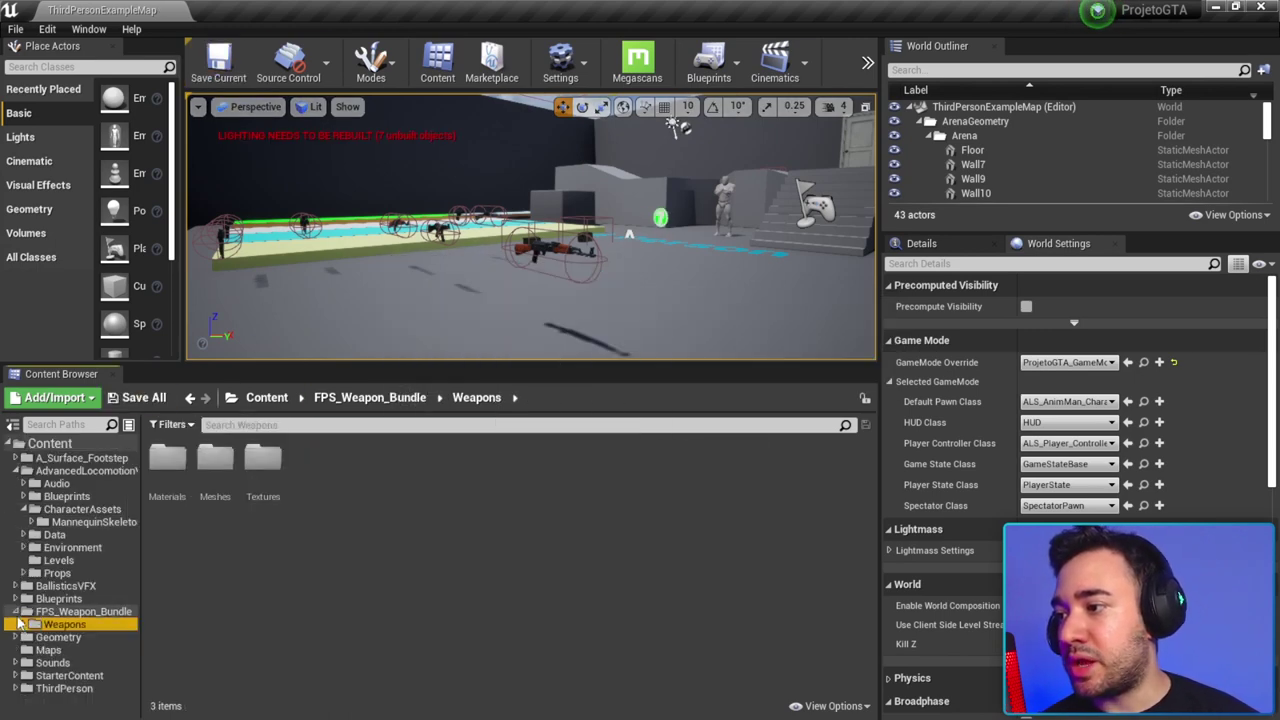
{"action": "left_click", "coordinate": [17, 611]}
{"action": "left_click", "coordinate": [16, 470]}
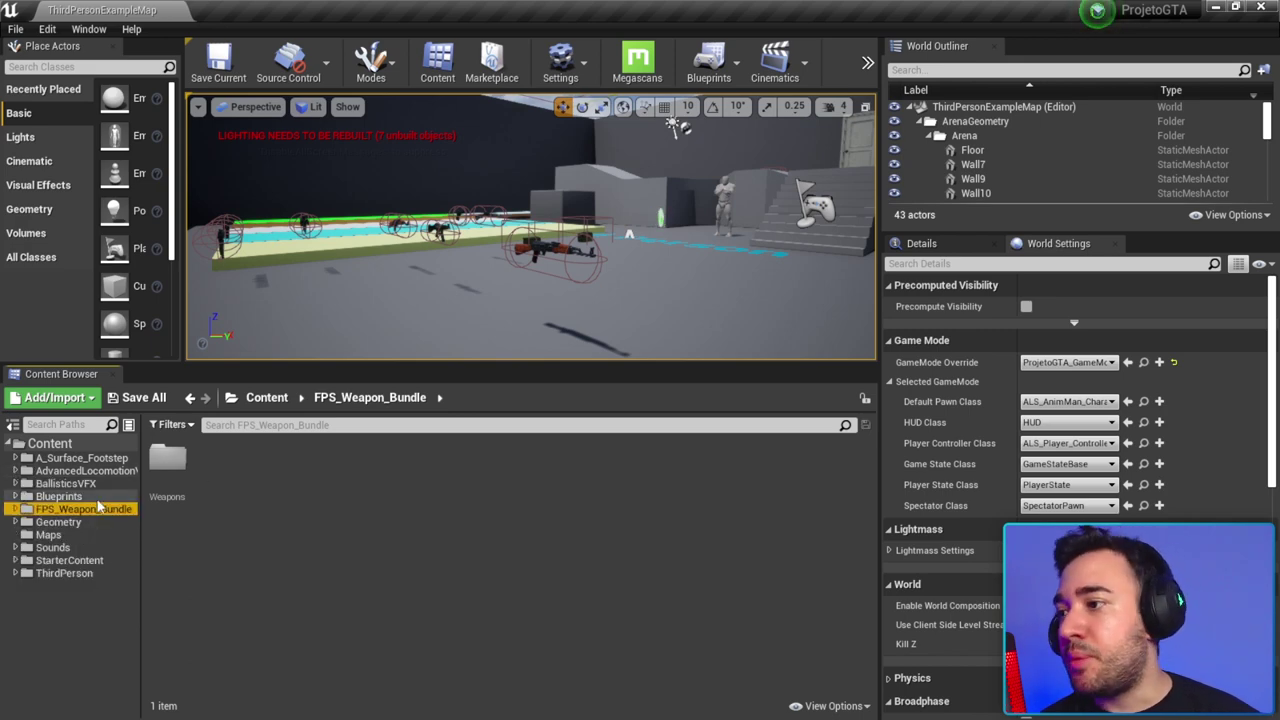
{"action": "left_click", "coordinate": [60, 496]}
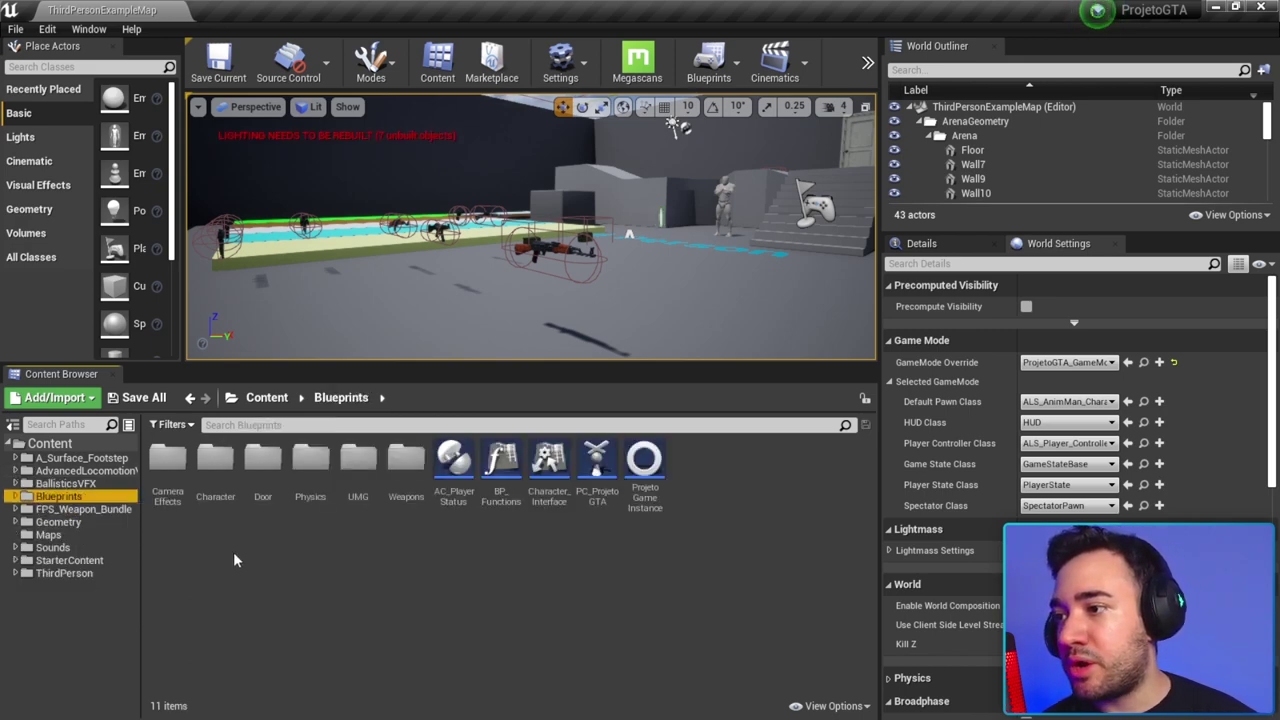
{"action": "double_click", "coordinate": [215, 460]}
{"action": "double_click", "coordinate": [167, 460]}
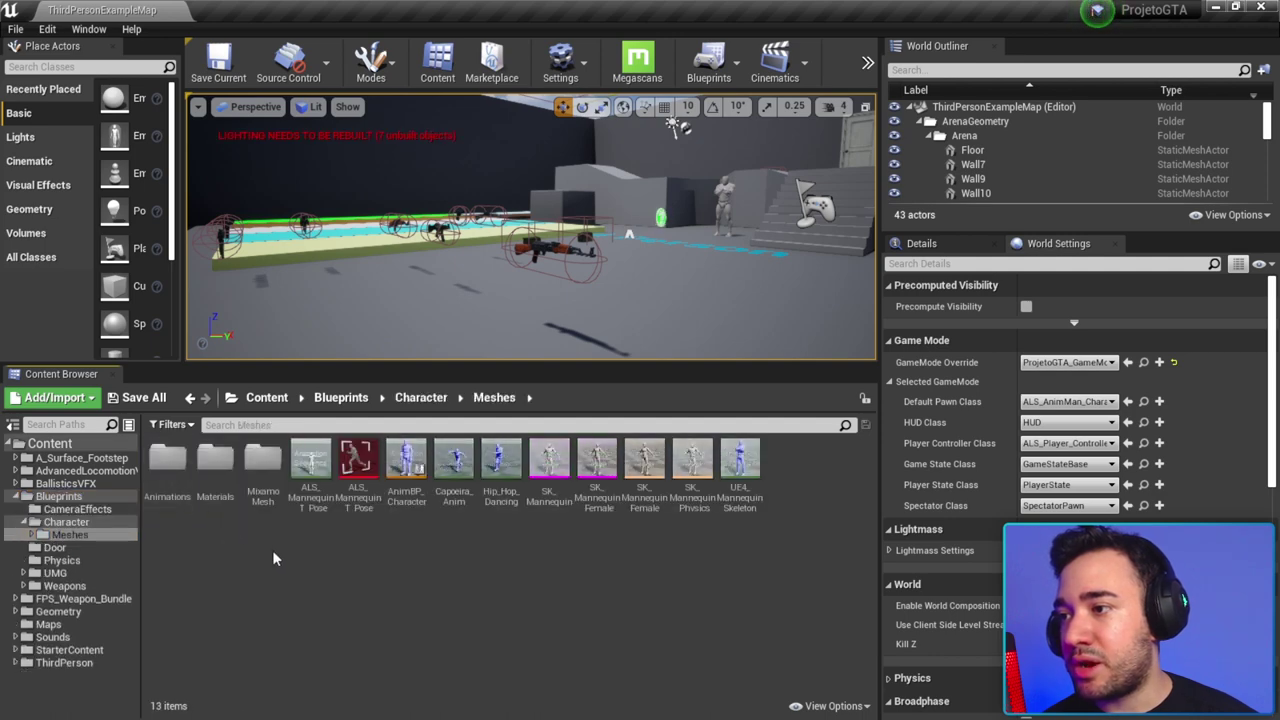
{"action": "double_click", "coordinate": [167, 460]}
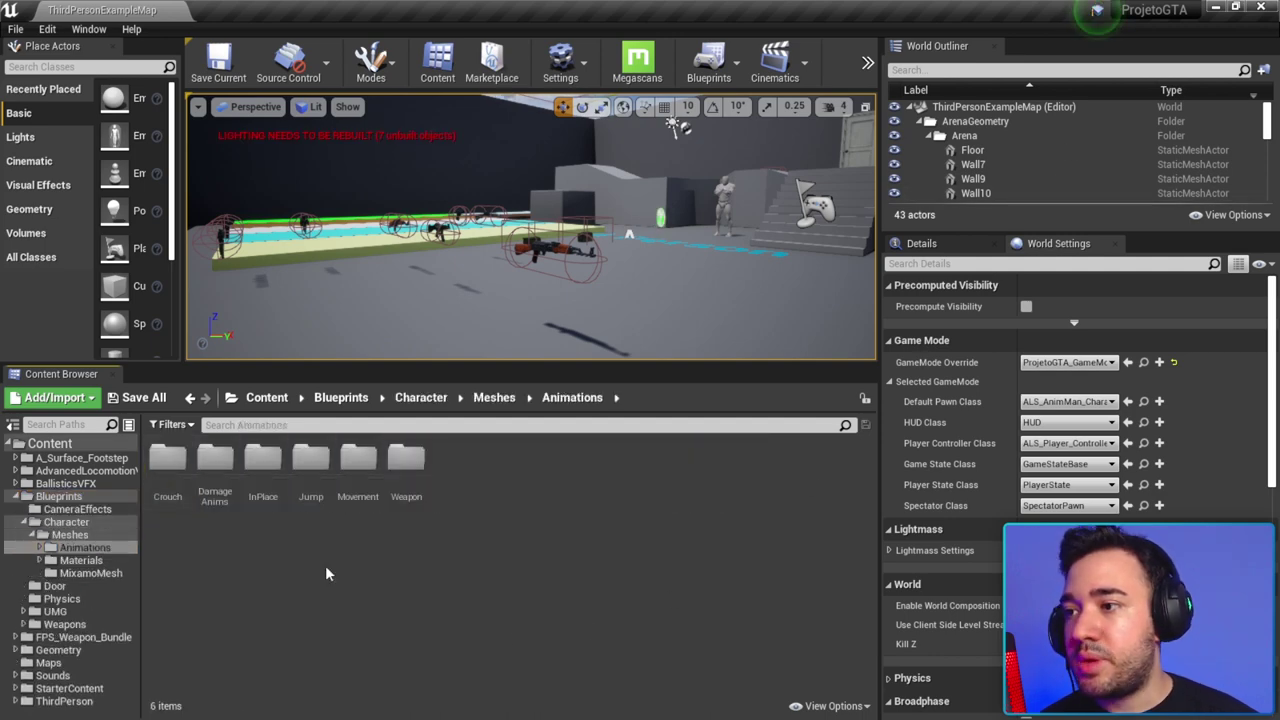
{"action": "double_click", "coordinate": [406, 462]}
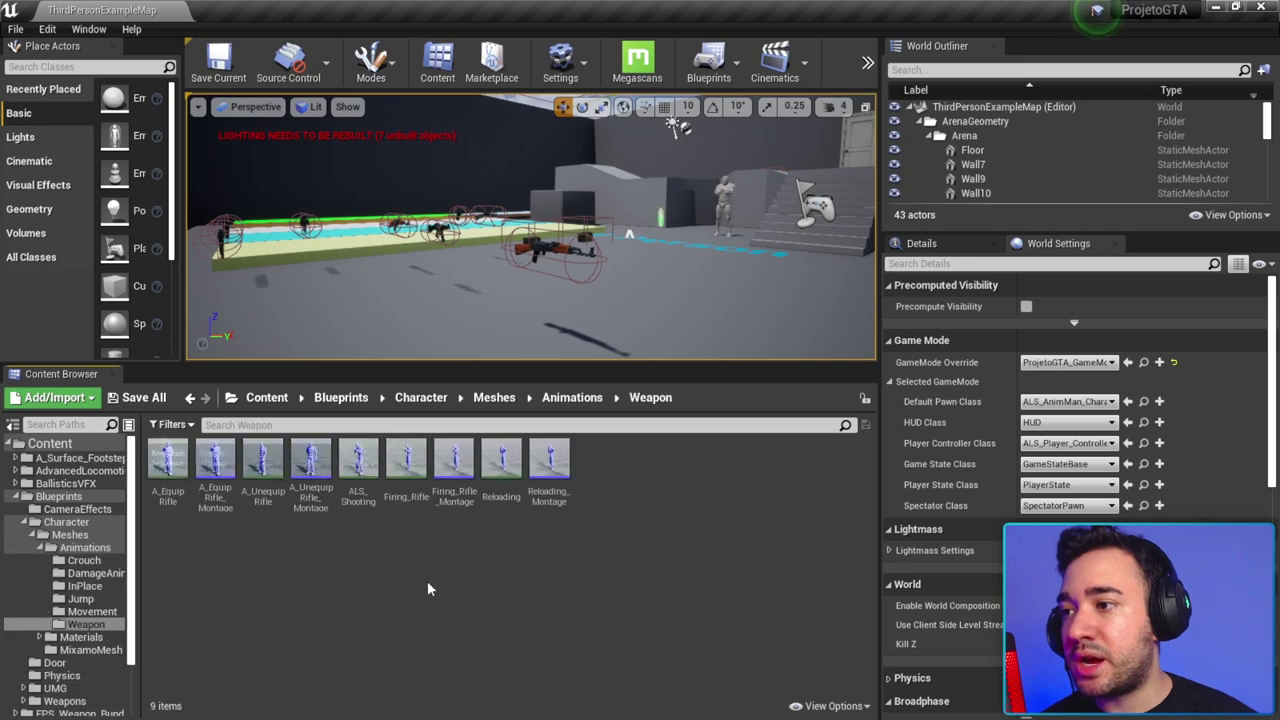
{"action": "double_click", "coordinate": [551, 460]}
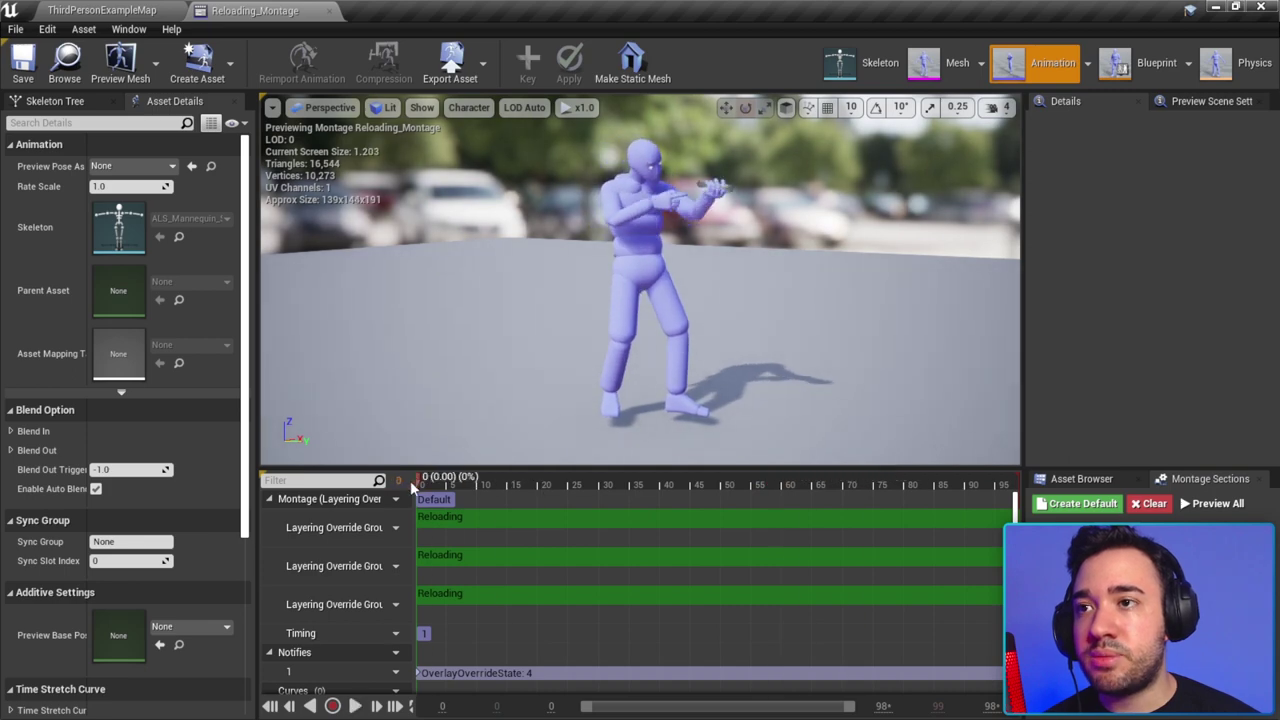
Step: Scrub the reload preview to around frames 18–26 and enlarge the montage timeline
{"action": "scroll", "coordinate": [755, 230], "scroll_direction": "up", "scroll_amount": 5}
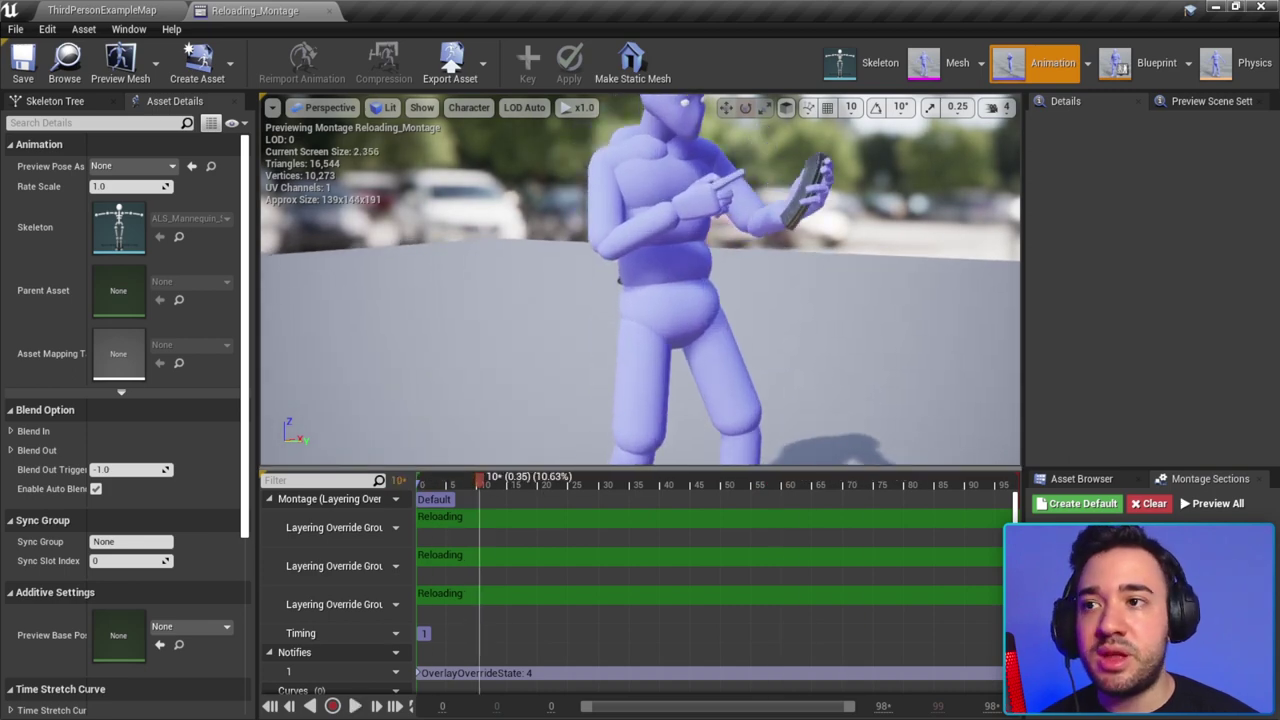
{"action": "scroll", "coordinate": [640, 280], "scroll_direction": "up", "scroll_amount": 2}
{"action": "mouse_move", "coordinate": [640, 280]}
{"action": "left_mouse_down"}
{"action": "mouse_move", "coordinate": [600, 300]}
{"action": "mouse_move", "coordinate": [610, 285]}
{"action": "left_mouse_up"}
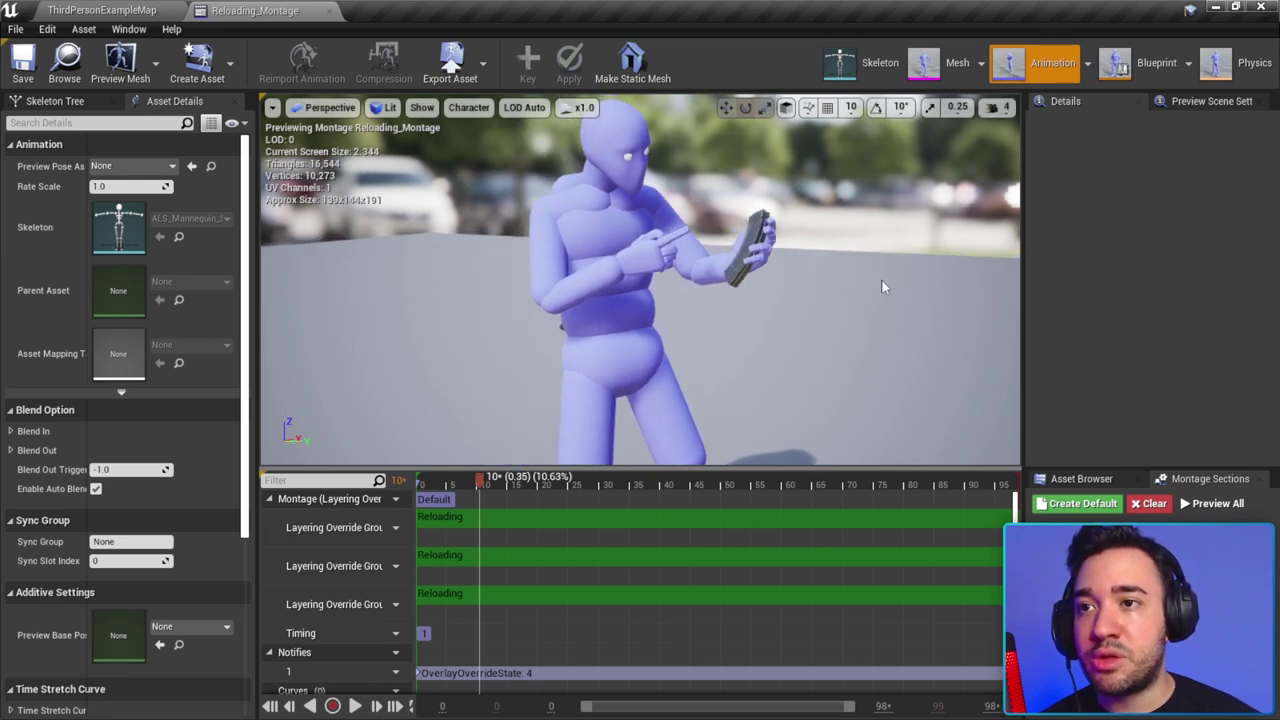
{"action": "mouse_move", "coordinate": [481, 480]}
{"action": "left_mouse_down"}
{"action": "mouse_move", "coordinate": [583, 513]}
{"action": "mouse_move", "coordinate": [742, 524]}
{"action": "mouse_move", "coordinate": [446, 480]}
{"action": "left_mouse_up"}
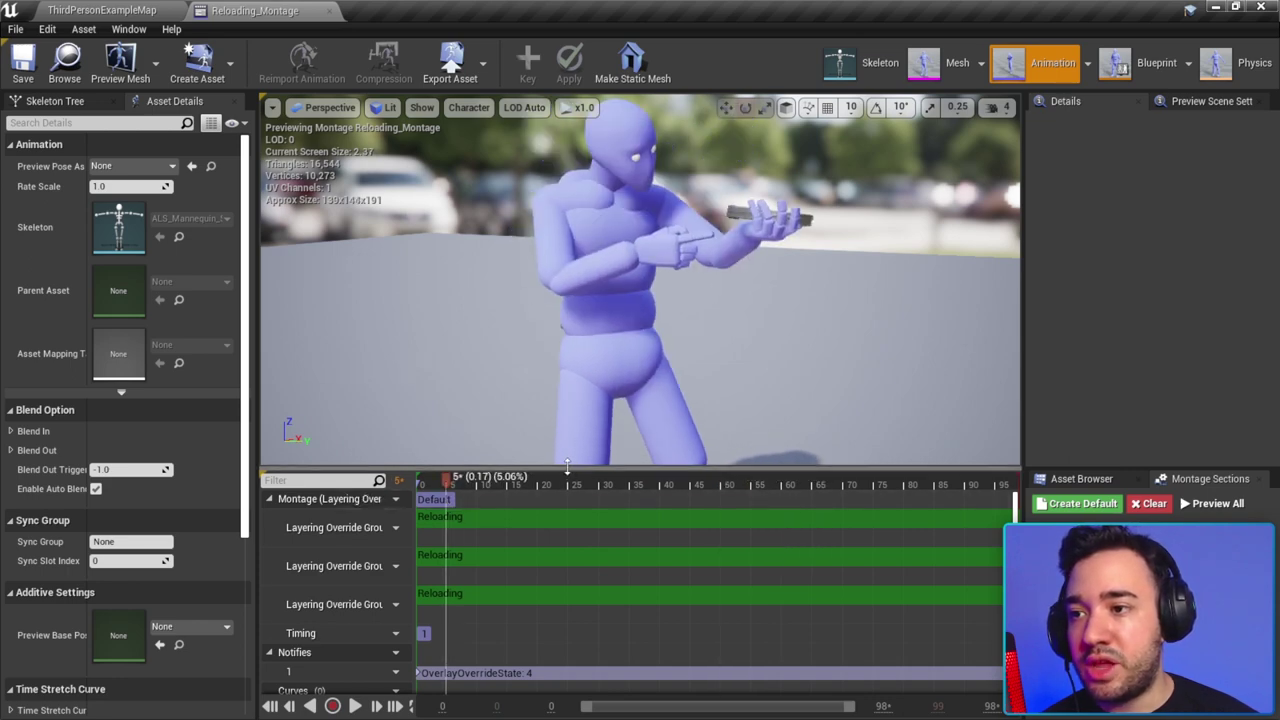
{"action": "left_click_drag", "start_coordinate": [570, 470], "coordinate": [570, 372]}
{"action": "mouse_move", "coordinate": [446, 383]}
{"action": "left_mouse_down"}
{"action": "mouse_move", "coordinate": [532, 390]}
{"action": "mouse_move", "coordinate": [423, 388]}
{"action": "left_mouse_up"}
Step: Scrub back near the reload's start and add notify track 2 below OverlayOverrideState
{"action": "left_click_drag", "start_coordinate": [724, 232], "coordinate": [488, 360]}
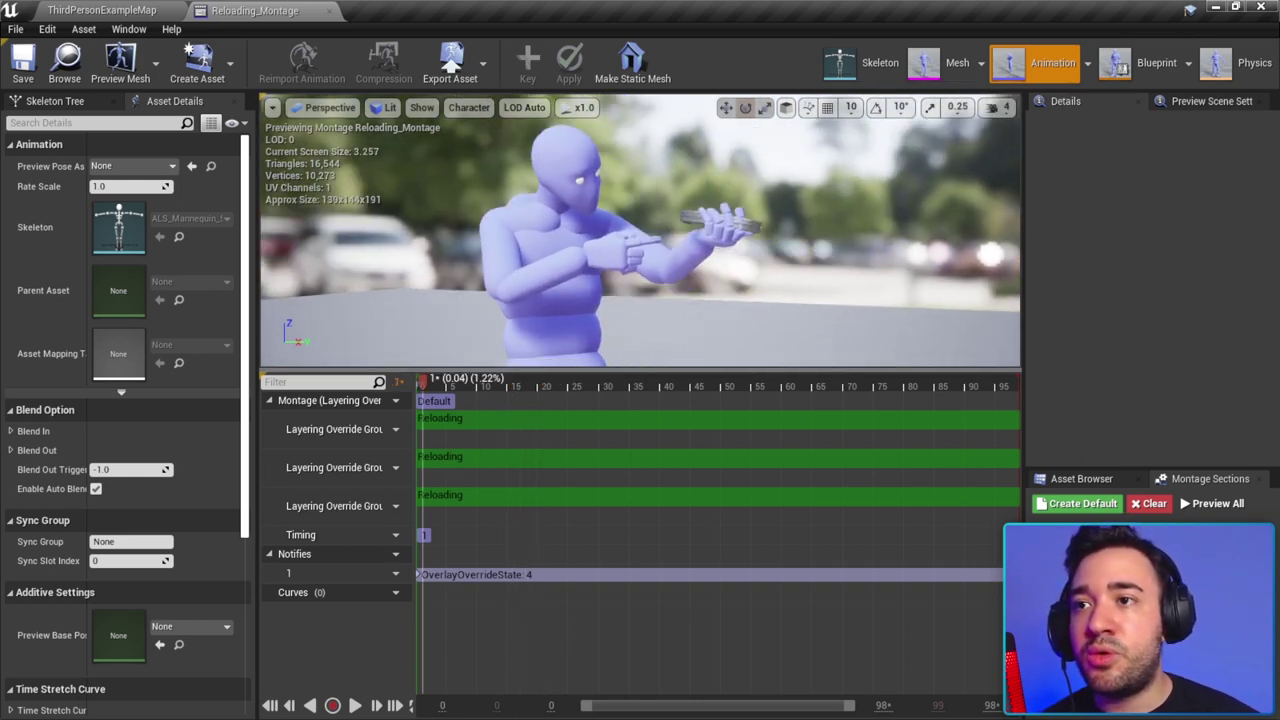
{"action": "left_click_drag", "start_coordinate": [423, 388], "coordinate": [540, 418]}
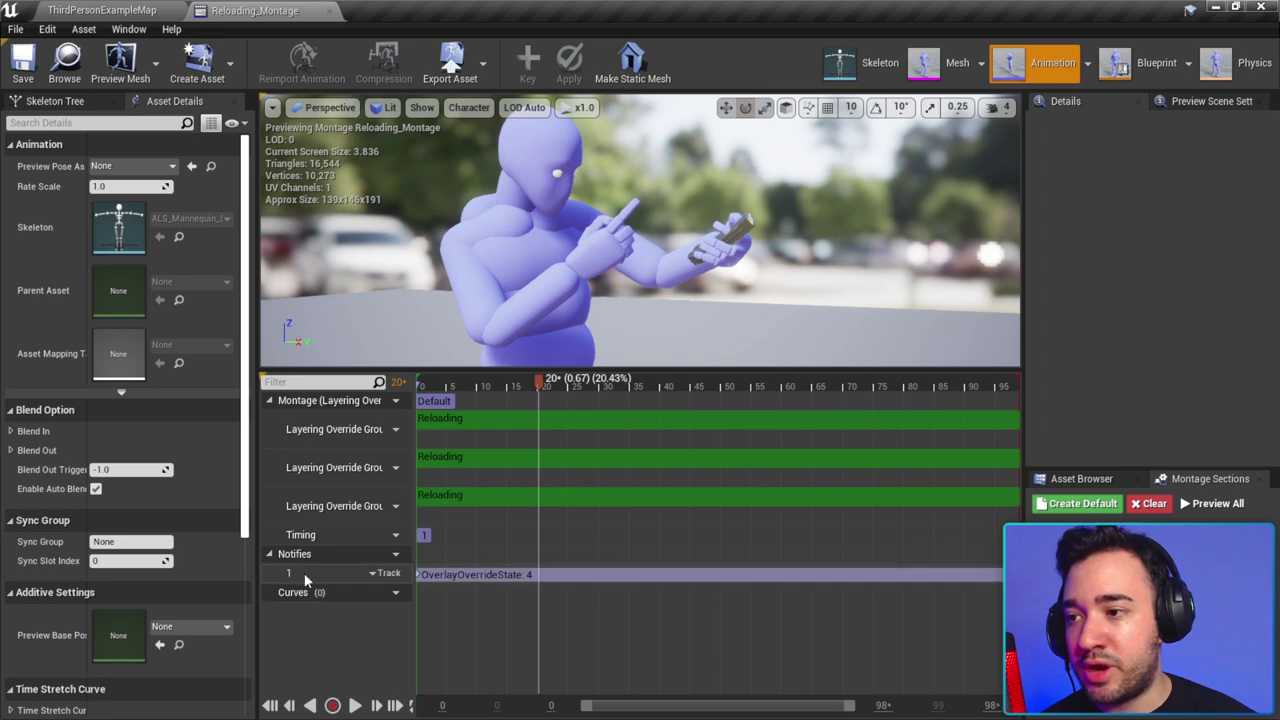
{"action": "left_click", "coordinate": [388, 555]}
{"action": "left_click", "coordinate": [401, 587]}
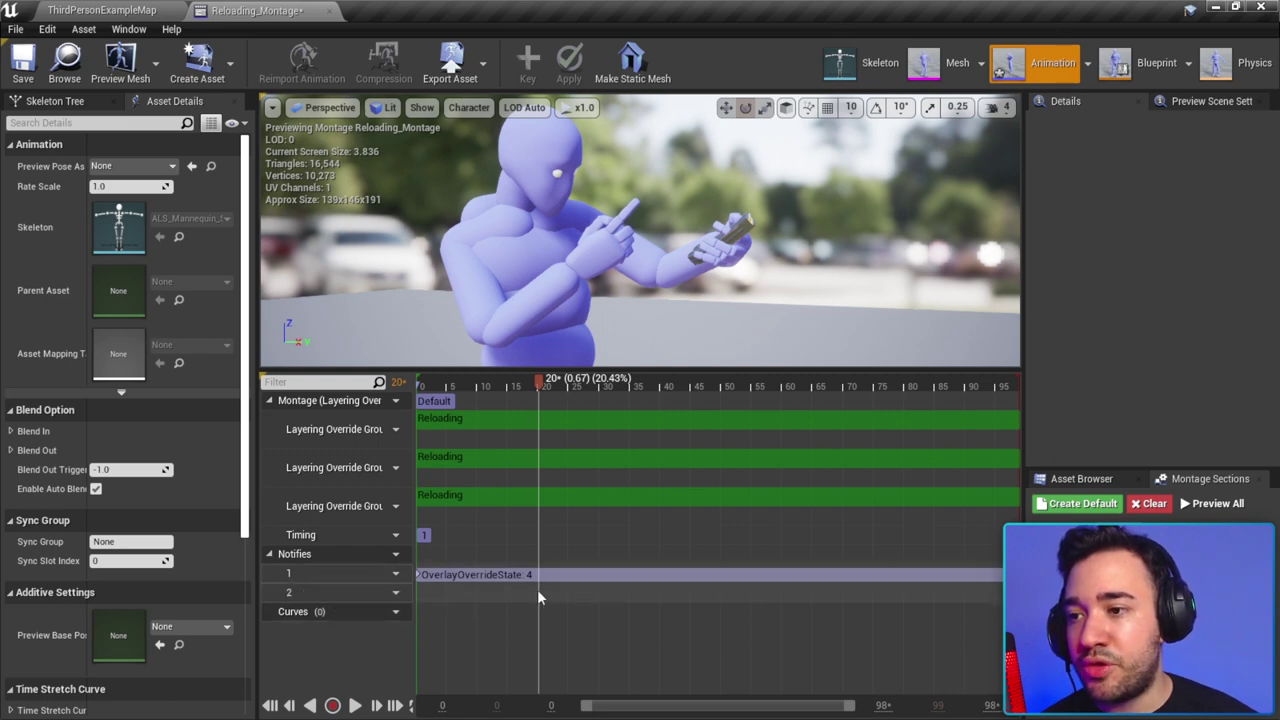
Step: Add a new DropMagazine notify on track 2 at frame 20
{"action": "right_click", "coordinate": [539, 593]}
{"action": "mouse_move", "coordinate": [555, 614]}
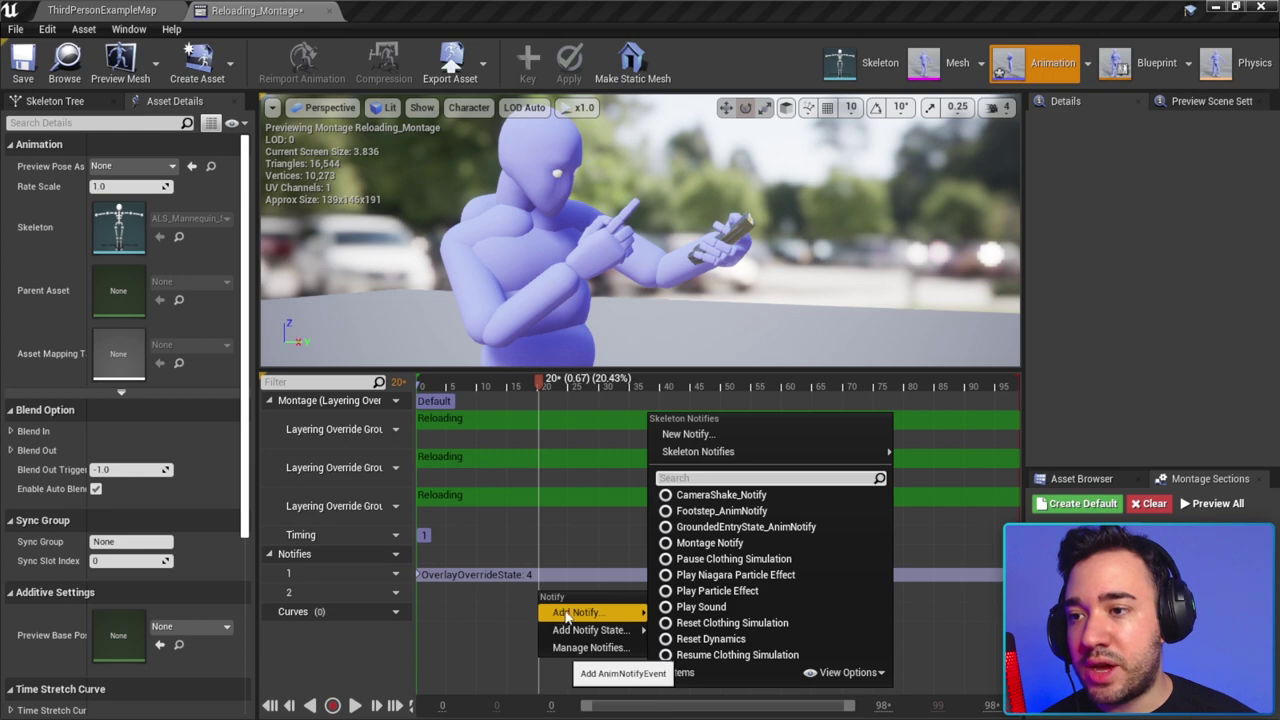
{"action": "left_click", "coordinate": [676, 436]}
{"action": "type", "text": "Drop"}
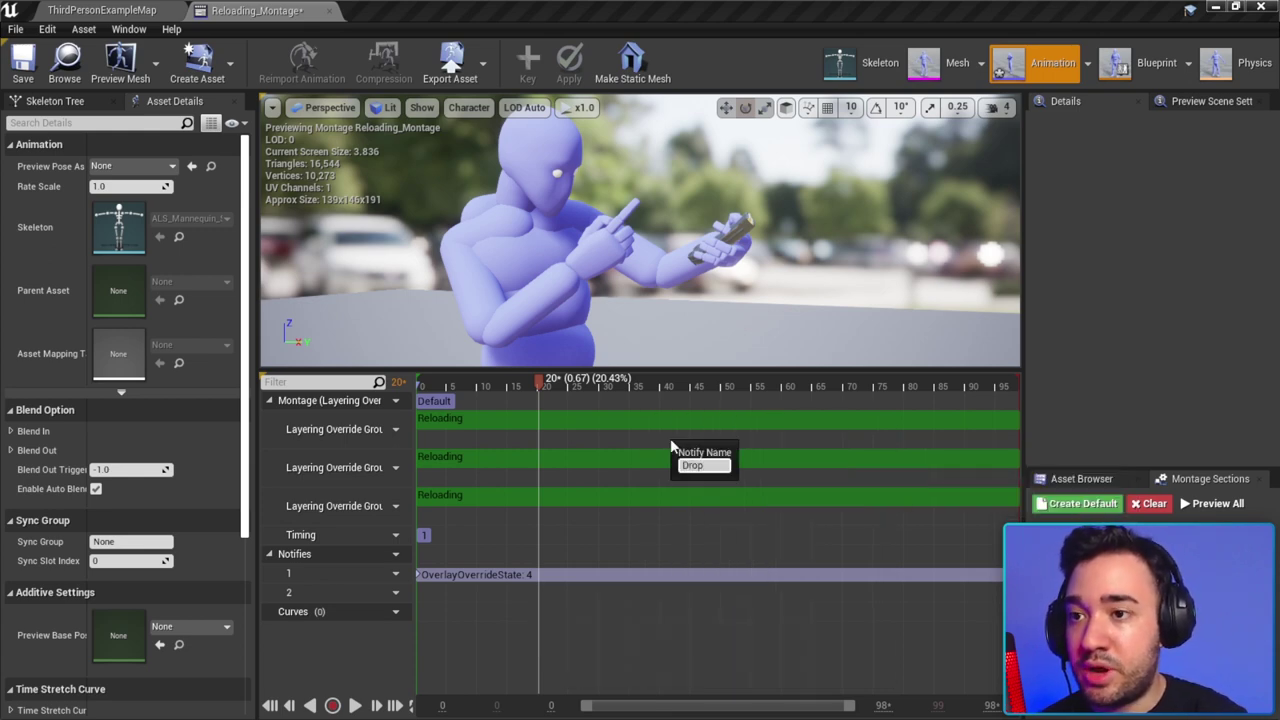
{"action": "type", "text": "Maga"}
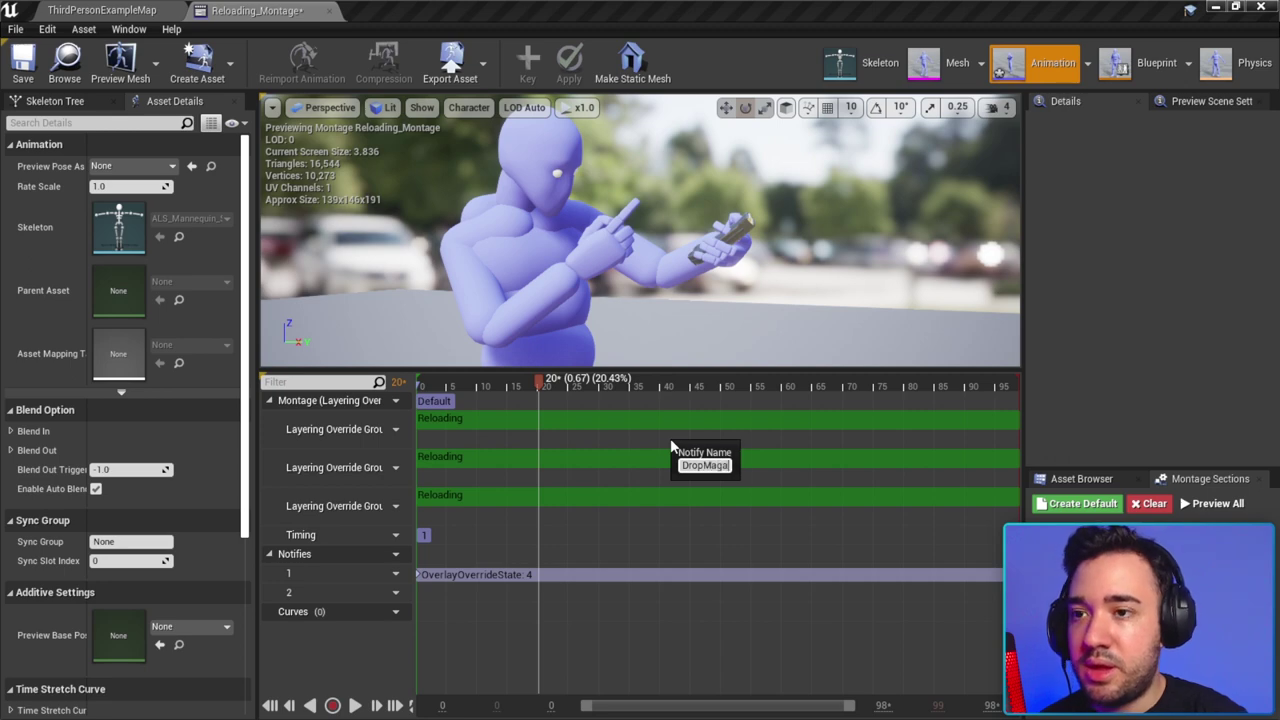
{"action": "type", "text": "zine"}
{"action": "key", "text": "Return"}
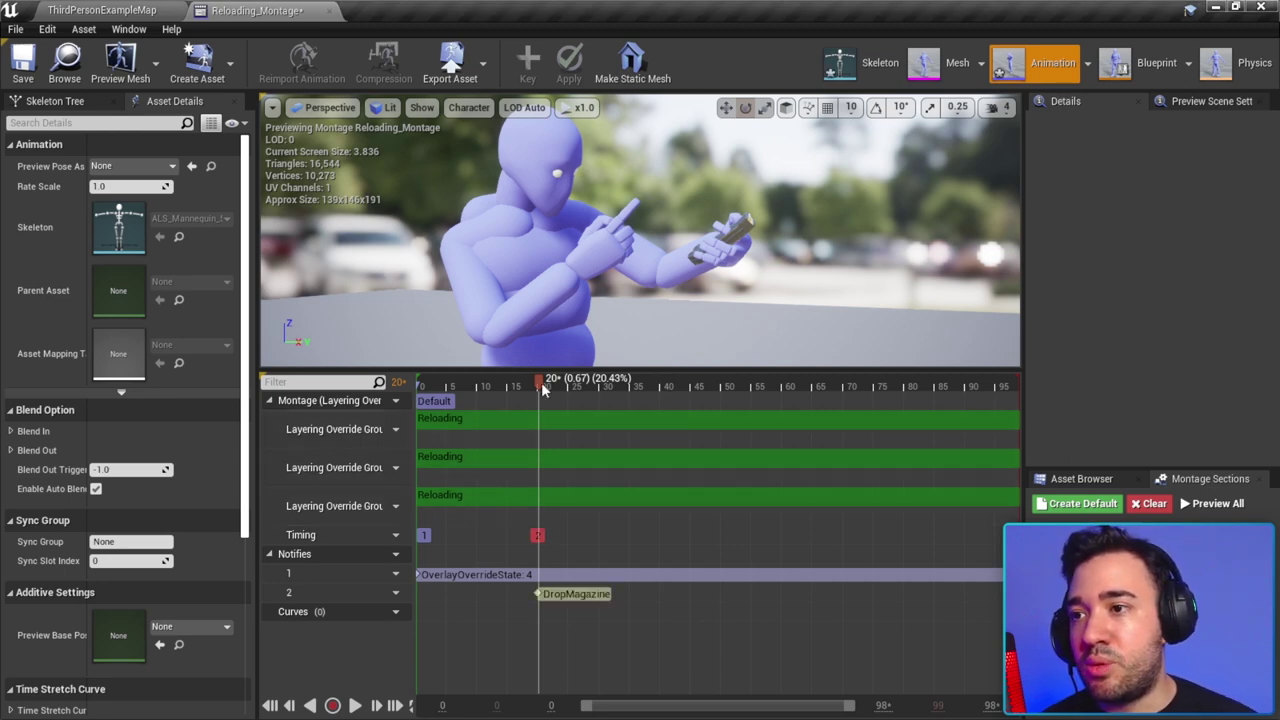
Step: Scrub to frame 39 and add a PickupMagazine notify on track 2
{"action": "left_click_drag", "start_coordinate": [540, 388], "coordinate": [620, 388]}
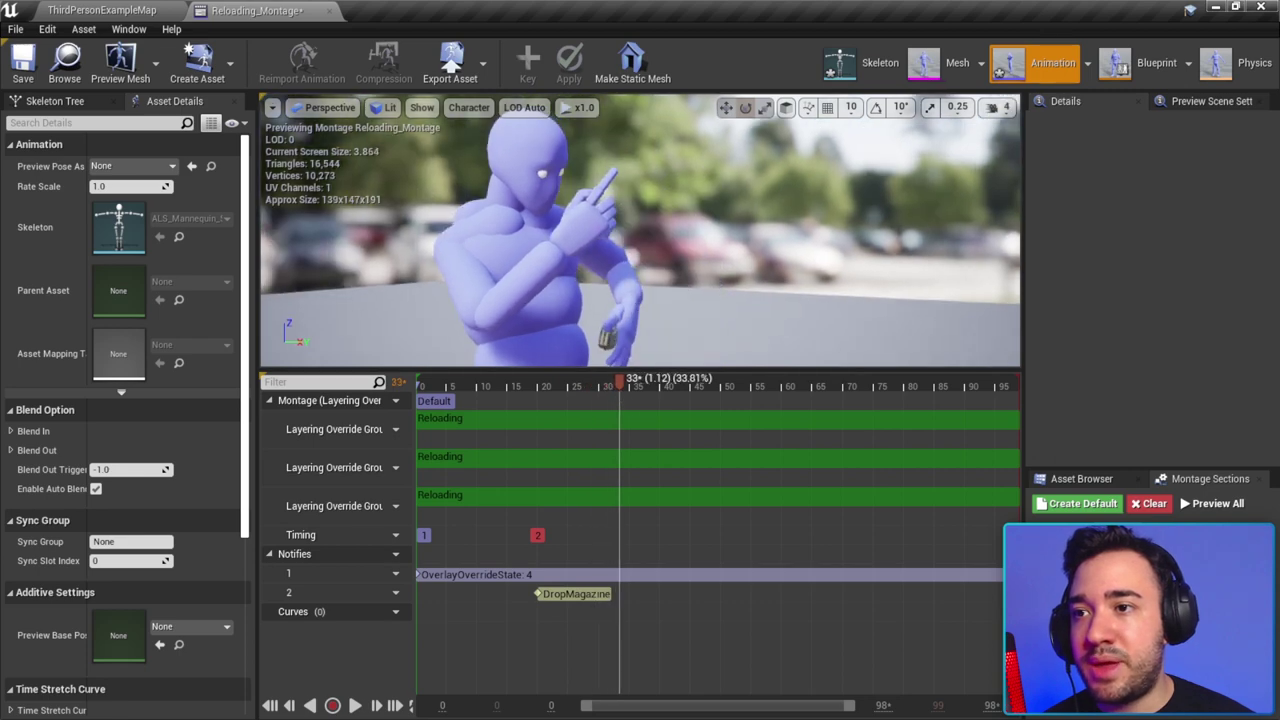
{"action": "mouse_move", "coordinate": [622, 388]}
{"action": "left_mouse_down"}
{"action": "mouse_move", "coordinate": [657, 388]}
{"action": "mouse_move", "coordinate": [705, 547]}
{"action": "mouse_move", "coordinate": [700, 345]}
{"action": "left_mouse_up"}
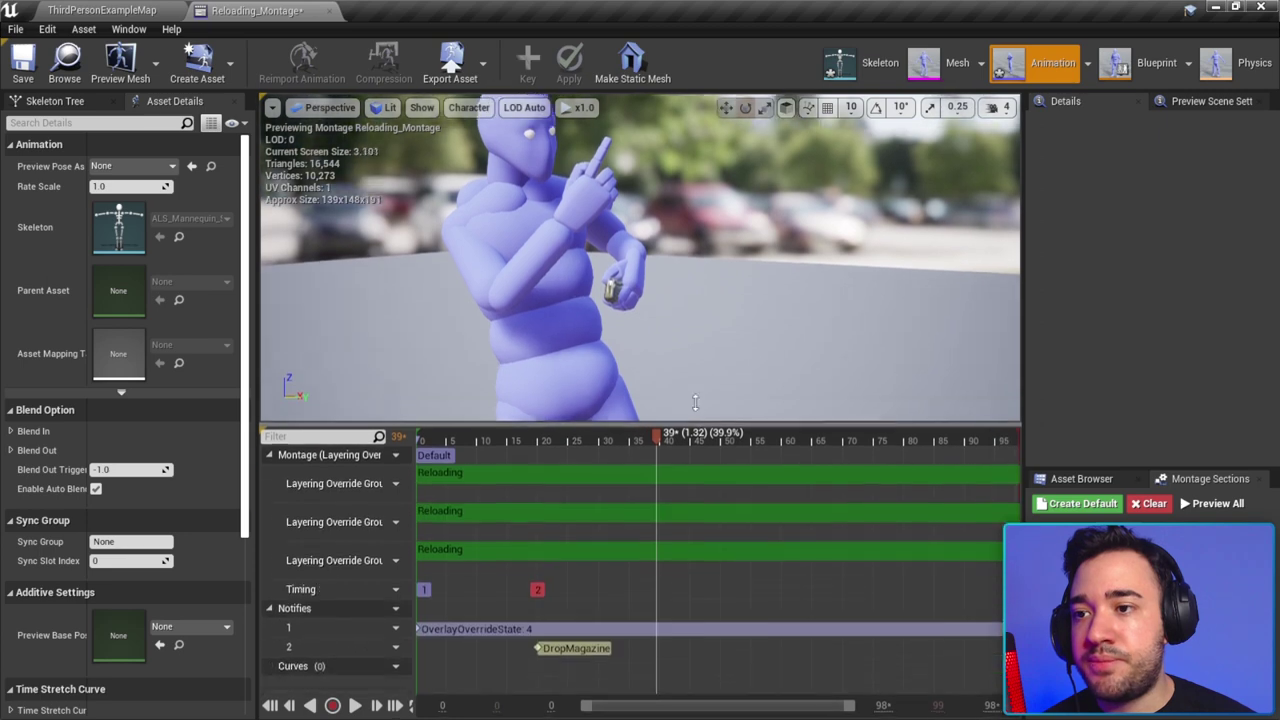
{"action": "right_click", "coordinate": [658, 568]}
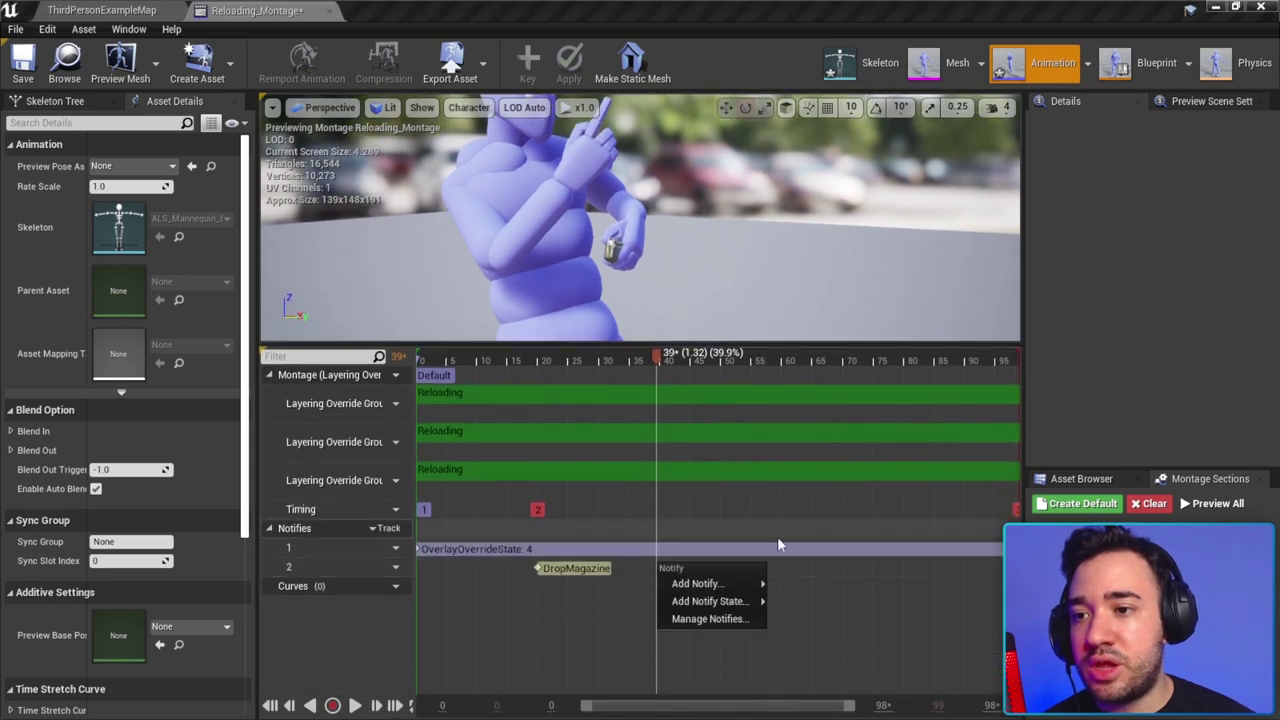
{"action": "mouse_move", "coordinate": [695, 583]}
{"action": "left_click", "coordinate": [790, 433]}
{"action": "type", "text": "PickupMagazin"}
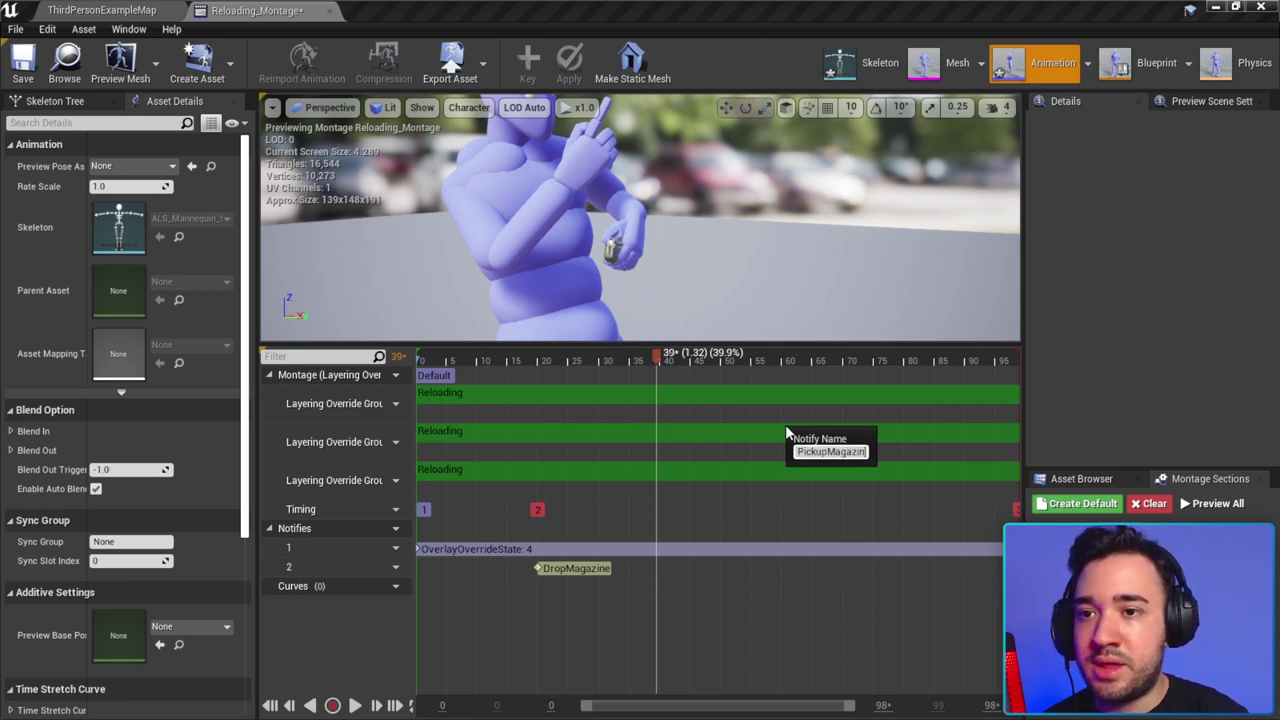
{"action": "type", "text": "e"}
{"action": "key", "text": "Return"}
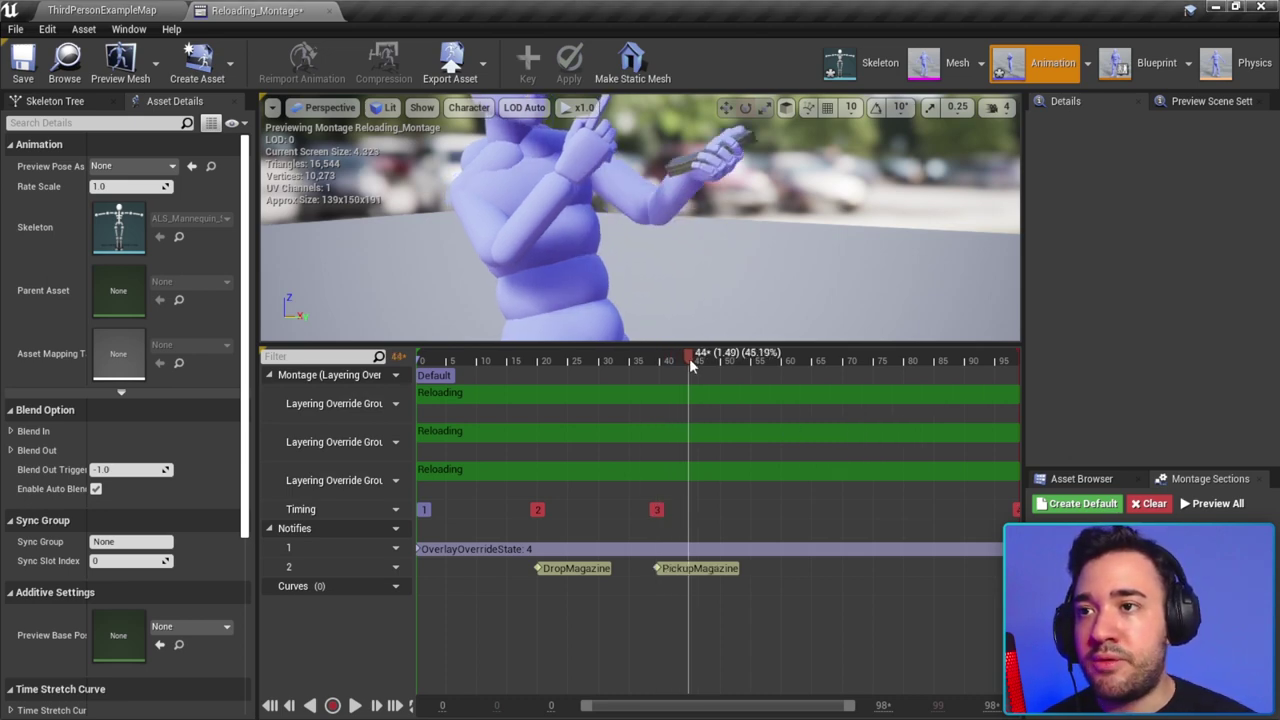
Step: Add an InsertMagazine notify on track 2 at frame 53, where the magazine goes in
{"action": "mouse_move", "coordinate": [694, 380]}
{"action": "left_mouse_down"}
{"action": "mouse_move", "coordinate": [758, 385]}
{"action": "mouse_move", "coordinate": [741, 385]}
{"action": "left_mouse_up"}
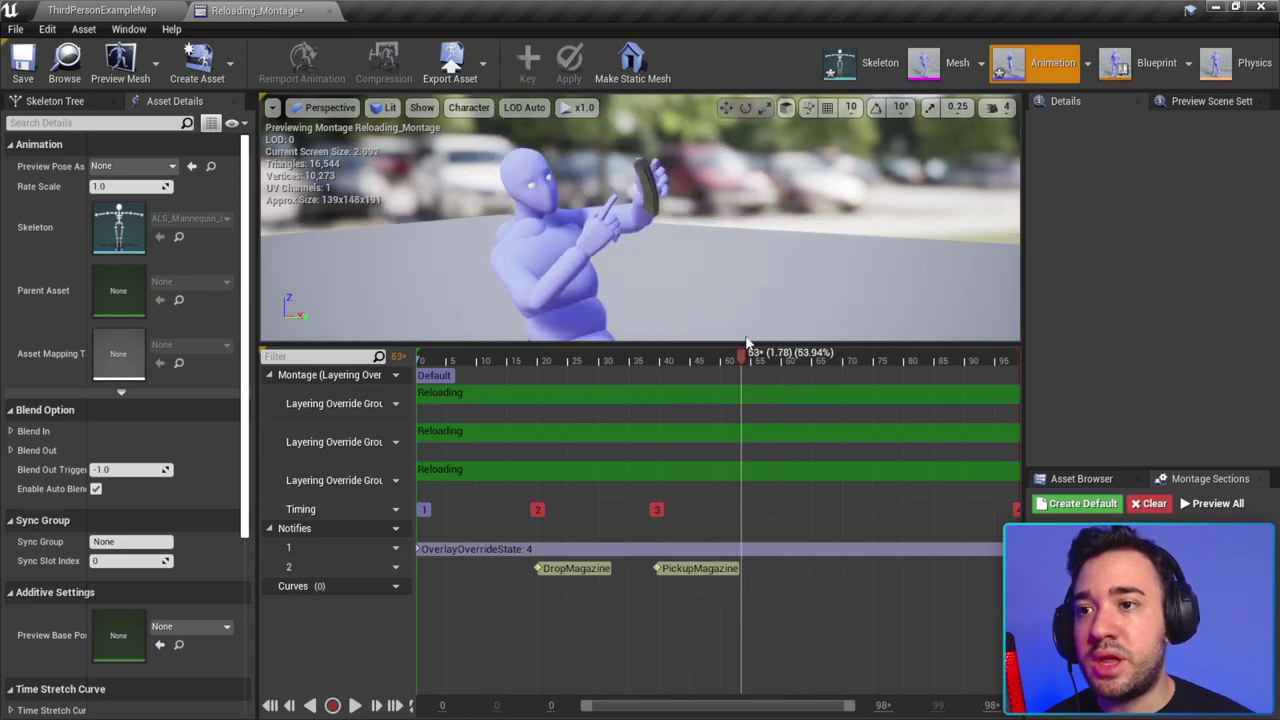
{"action": "scroll", "coordinate": [762, 572], "scroll_direction": "up", "scroll_amount": 5}
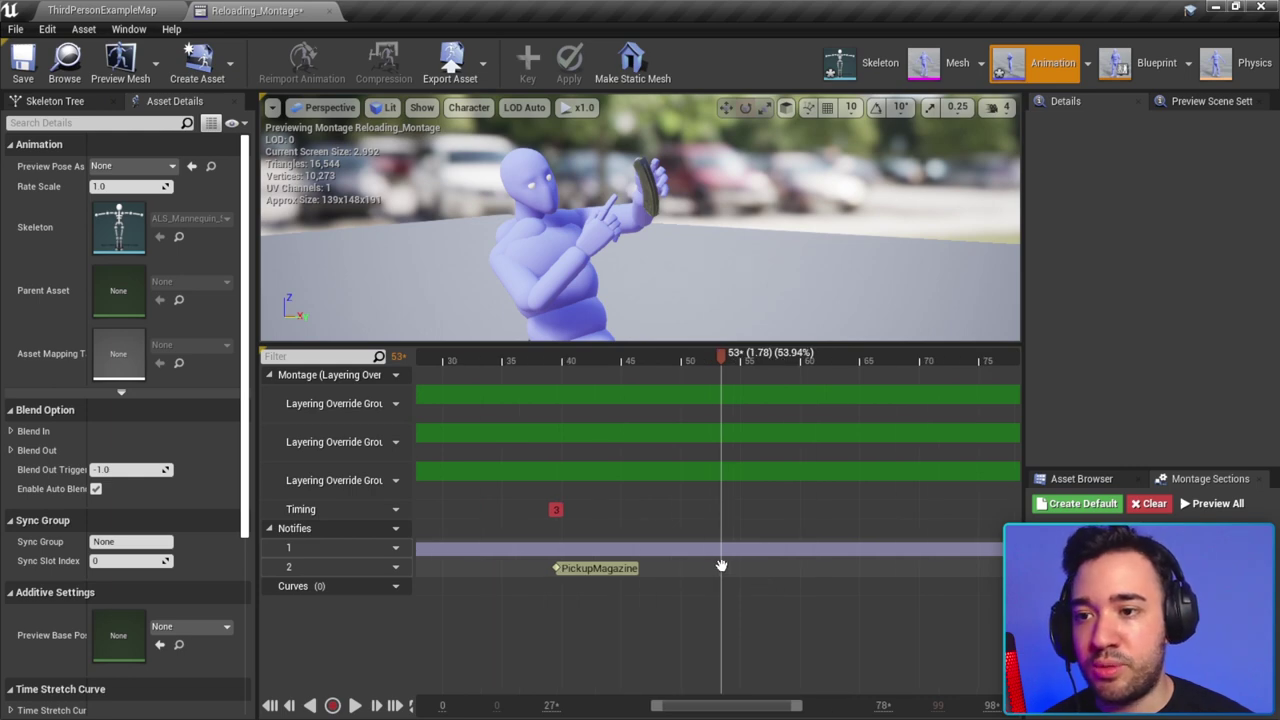
{"action": "scroll", "coordinate": [721, 566], "scroll_direction": "down", "scroll_amount": 1}
{"action": "right_click", "coordinate": [720, 564]}
{"action": "mouse_move", "coordinate": [768, 604]}
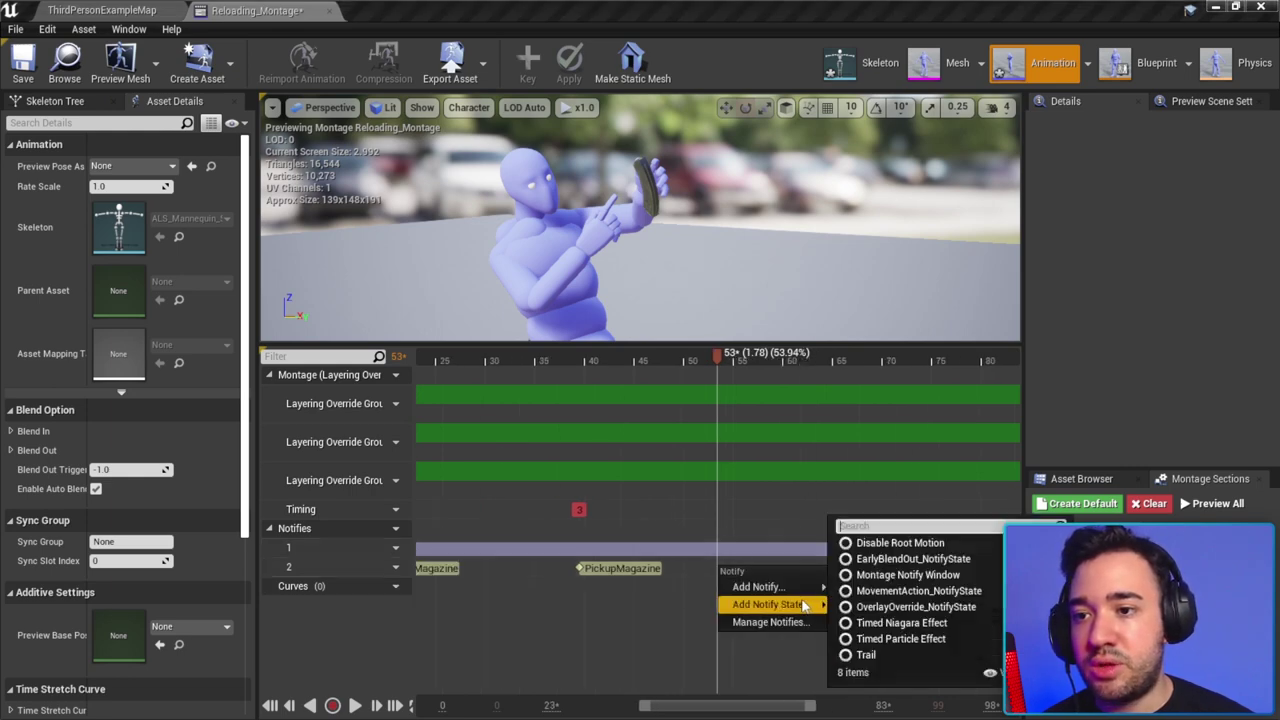
{"action": "left_click", "coordinate": [846, 434]}
{"action": "type", "text": "Insert"}
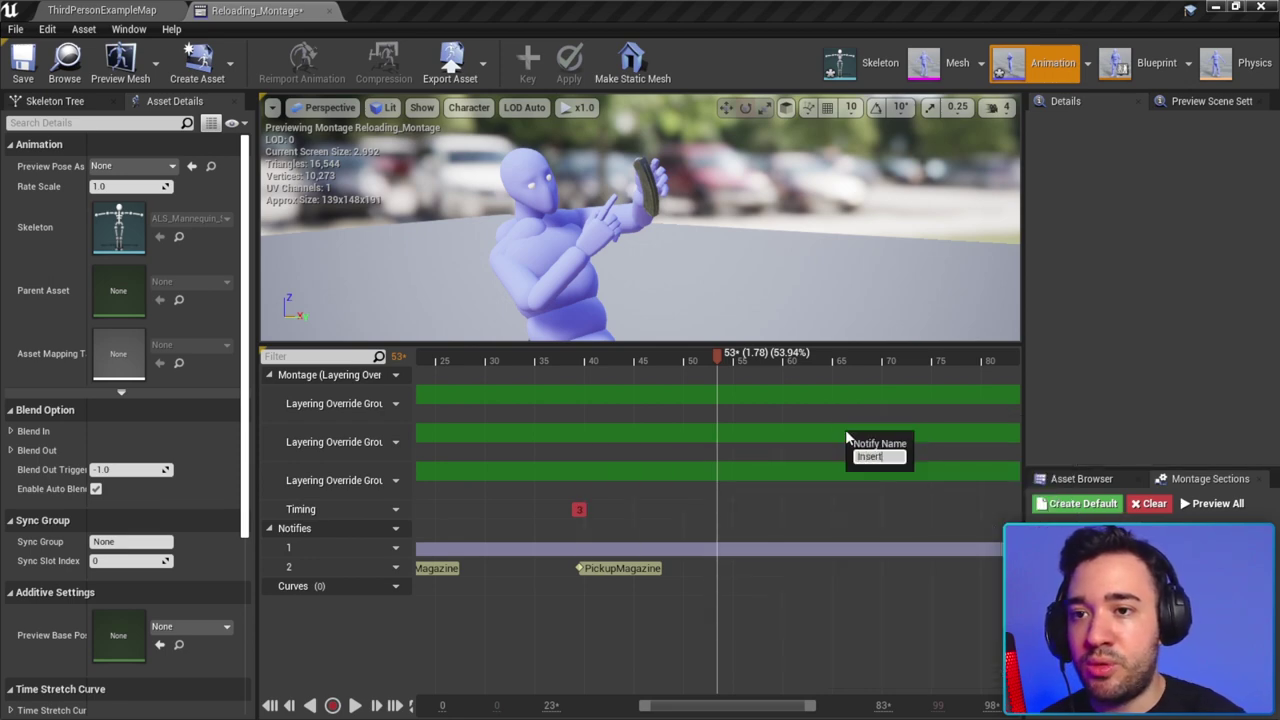
{"action": "type", "text": "Maga"}
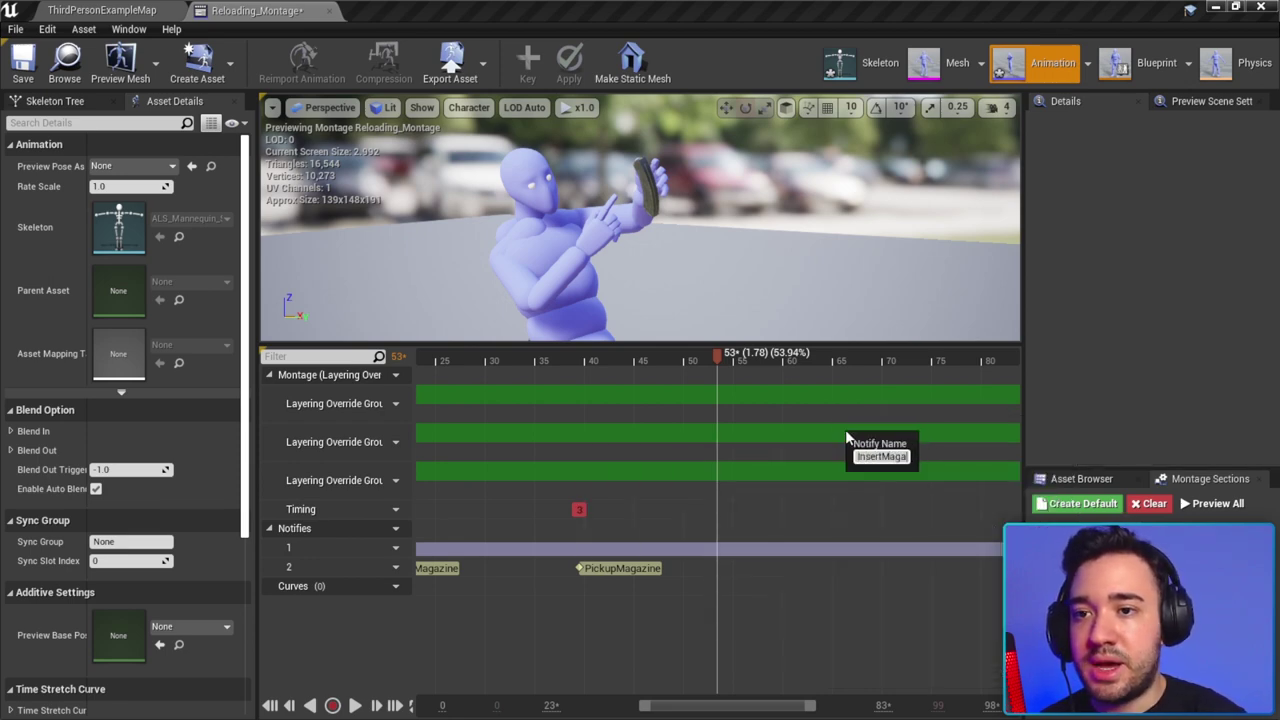
{"action": "type", "text": "zine"}
{"action": "key", "text": "Return"}
{"action": "scroll", "coordinate": [700, 491], "scroll_direction": "down", "scroll_amount": 2}
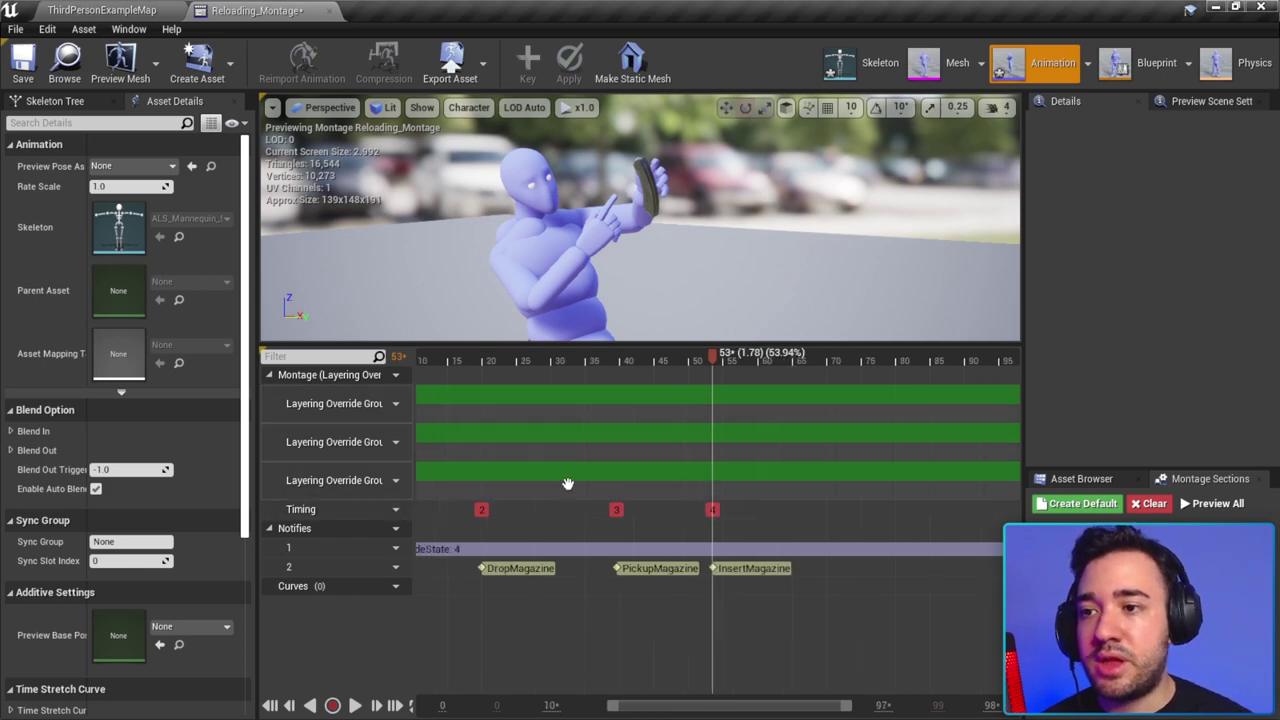
{"action": "scroll", "coordinate": [544, 490], "scroll_direction": "down", "scroll_amount": 1}
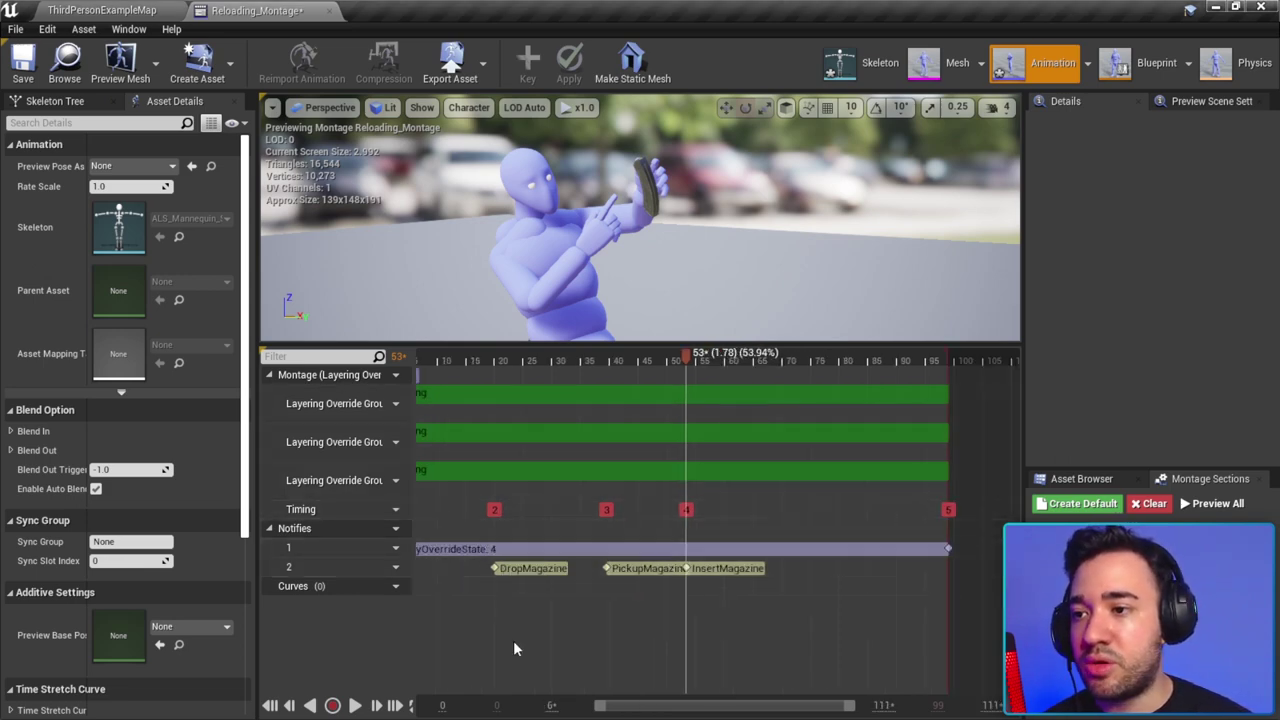
{"action": "right_click_drag", "start_coordinate": [514, 643], "coordinate": [624, 663]}
{"action": "scroll", "coordinate": [624, 663], "scroll_direction": "down", "scroll_amount": 2}
Step: Open ALS_AnimBP and close the Pistol 2H Shooting, Weapon Data, Update and AnimGraph tabs
{"action": "scroll", "coordinate": [624, 663], "scroll_direction": "down", "scroll_amount": 2}
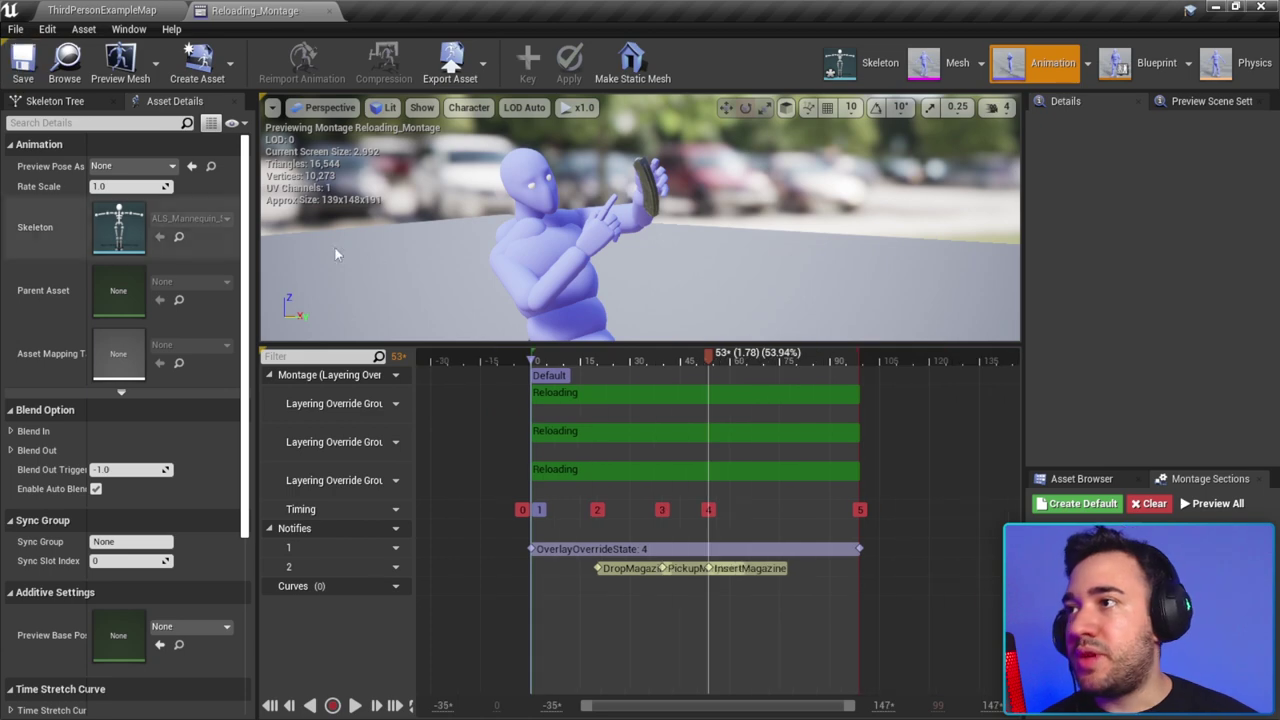
{"action": "left_click", "coordinate": [1127, 65]}
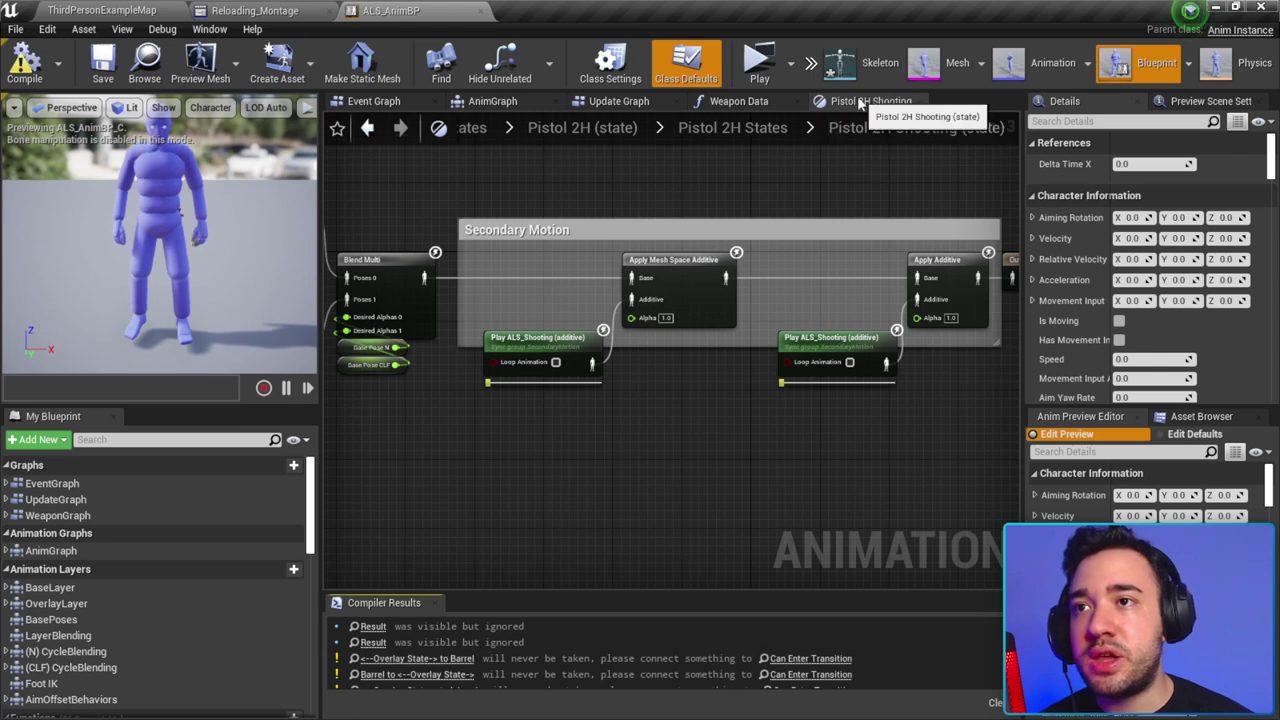
{"action": "middle_click", "coordinate": [858, 102]}
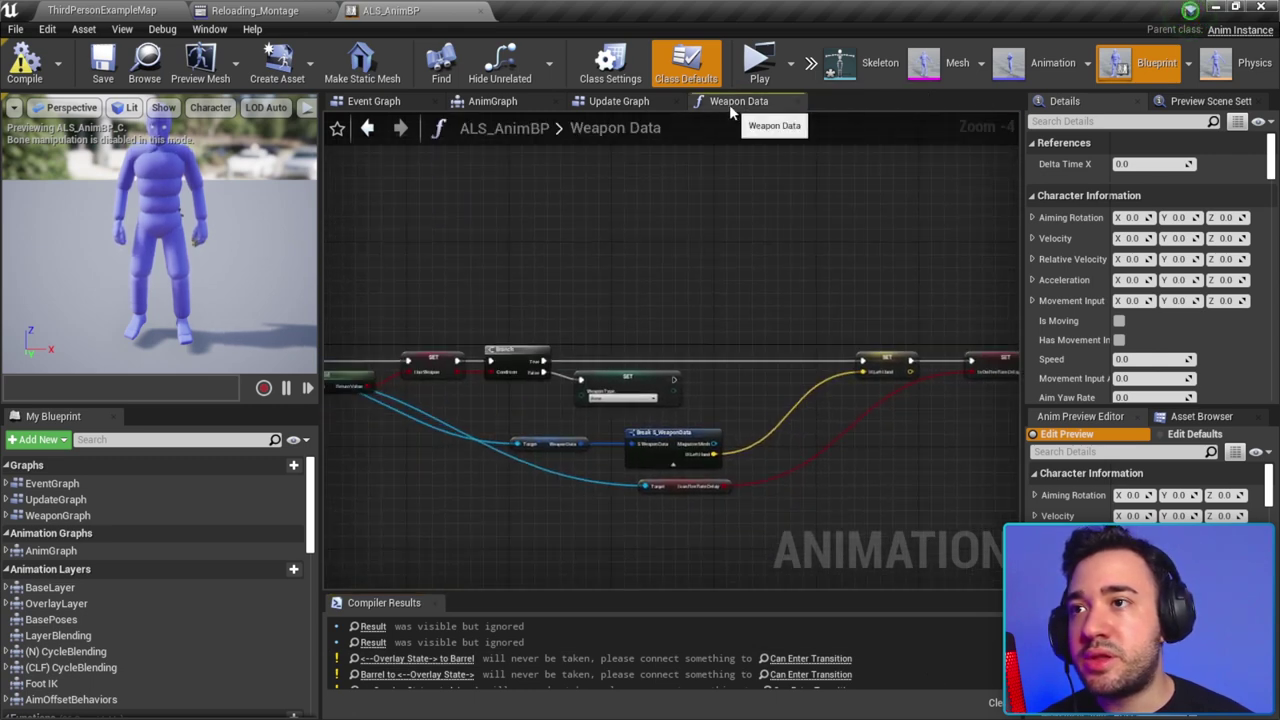
{"action": "middle_click", "coordinate": [730, 101]}
{"action": "middle_click", "coordinate": [615, 101]}
{"action": "middle_click", "coordinate": [485, 101]}
Step: Open WeaponGraph, dismiss Compiler Results and bring the Unequip Notify group into view
{"action": "left_click", "coordinate": [95, 516]}
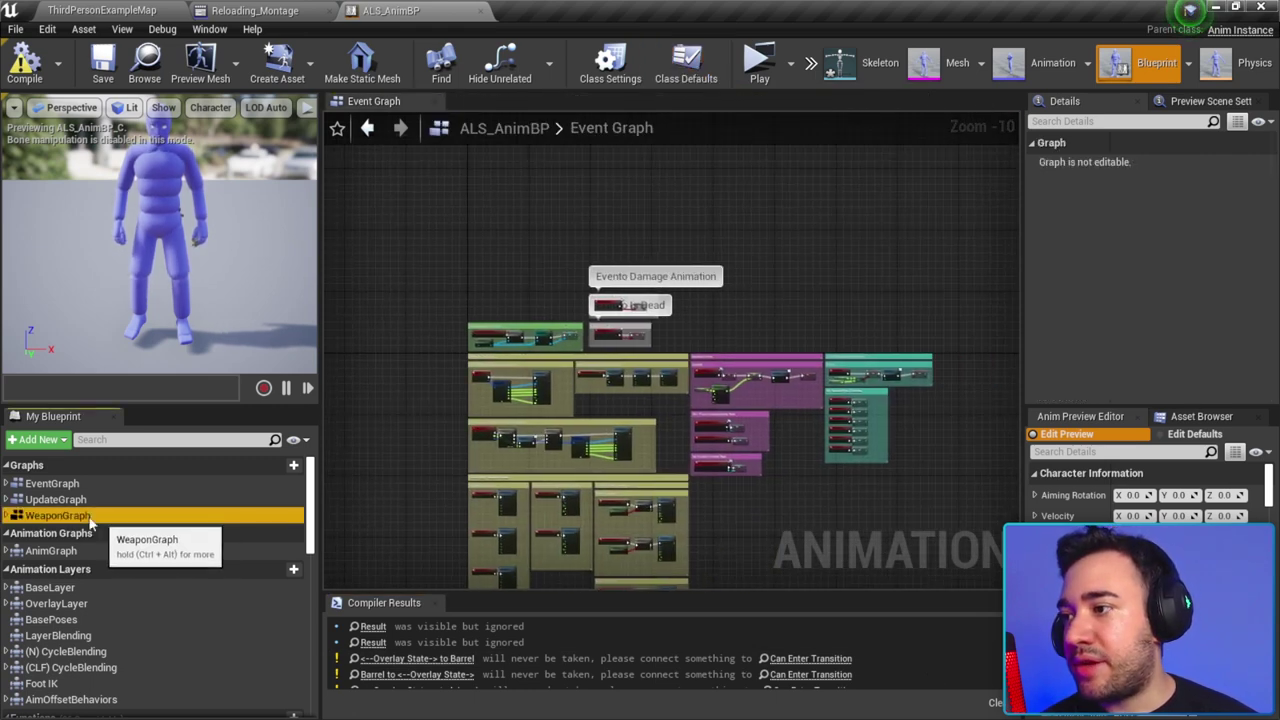
{"action": "double_click", "coordinate": [90, 516]}
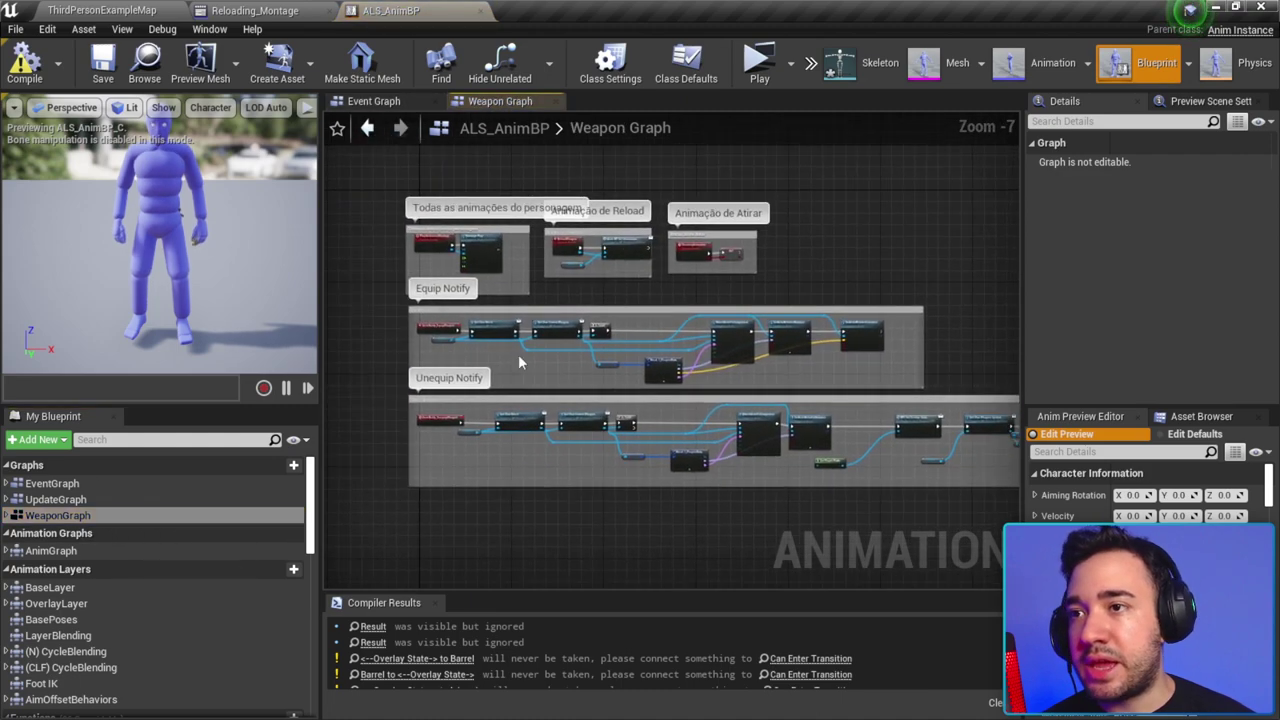
{"action": "scroll", "coordinate": [518, 354], "scroll_direction": "up", "scroll_amount": 5}
{"action": "scroll", "coordinate": [609, 323], "scroll_direction": "down", "scroll_amount": 4}
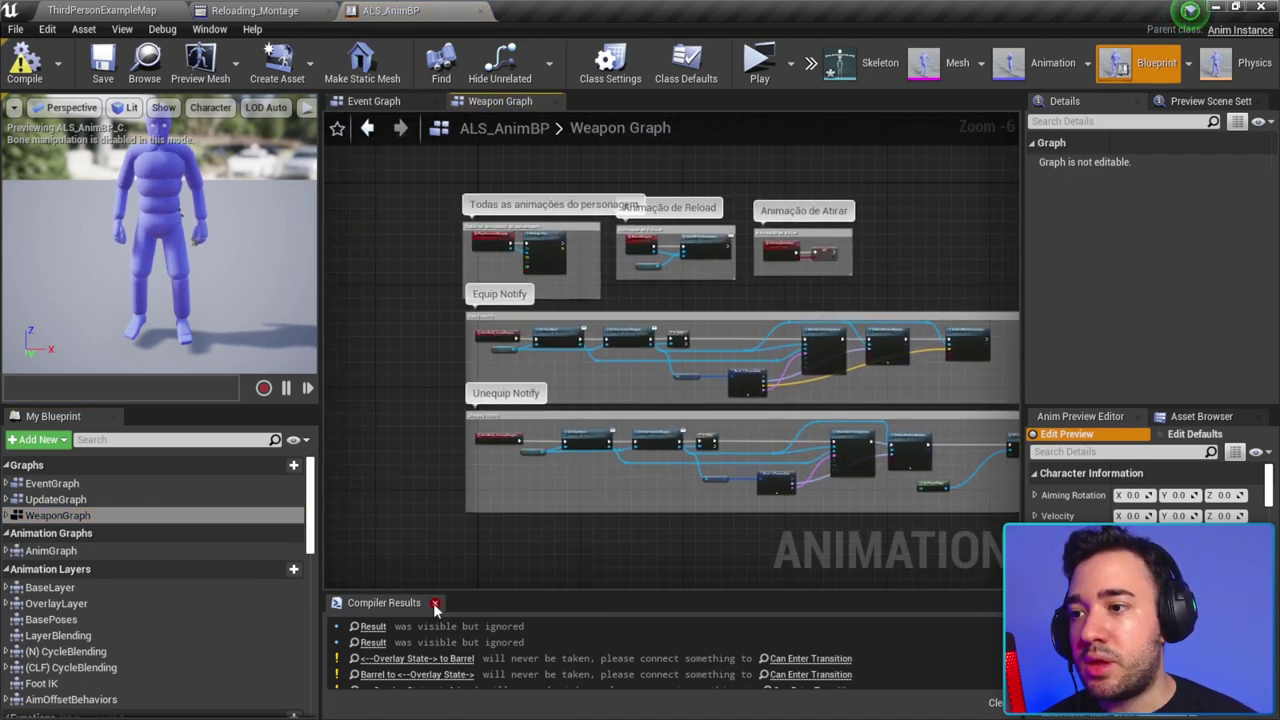
{"action": "left_click", "coordinate": [435, 603]}
{"action": "scroll", "coordinate": [580, 285], "scroll_direction": "up", "scroll_amount": 1}
{"action": "scroll", "coordinate": [504, 271], "scroll_direction": "up", "scroll_amount": 3}
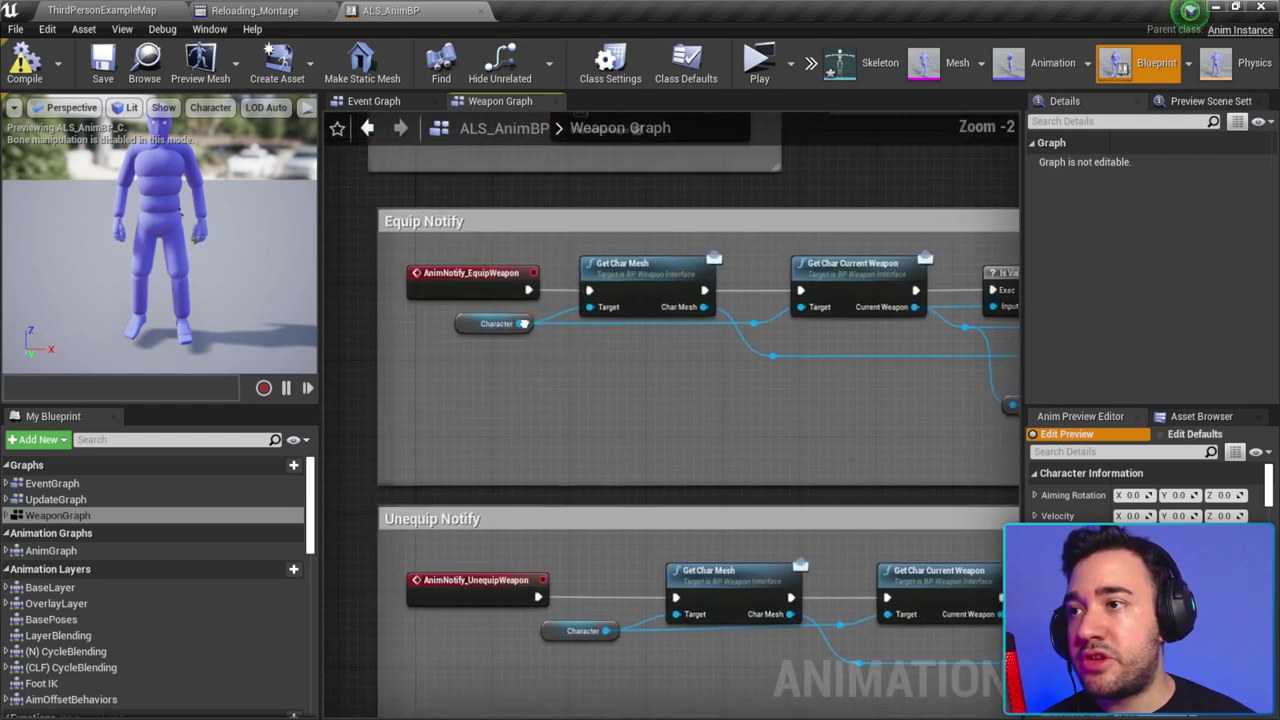
{"action": "left_click", "coordinate": [468, 276]}
{"action": "right_click_drag", "start_coordinate": [488, 343], "coordinate": [500, 250]}
{"action": "left_click", "coordinate": [500, 495]}
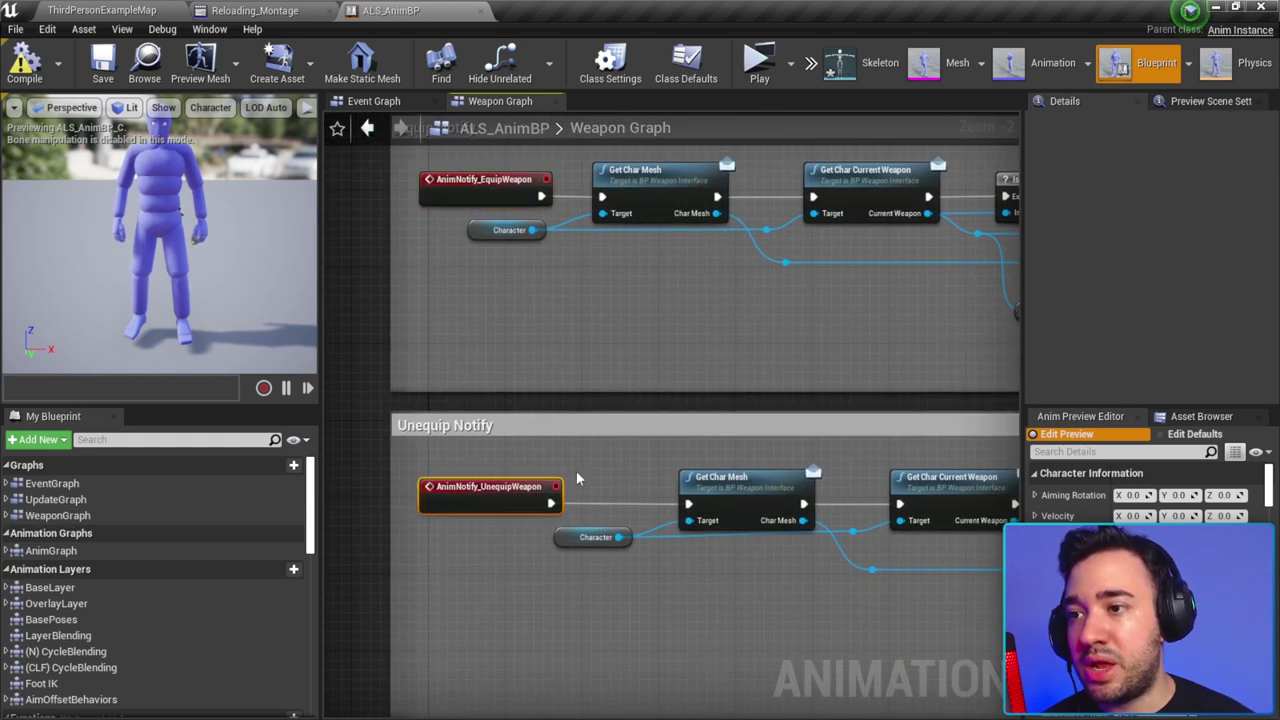
{"action": "right_click_drag", "start_coordinate": [530, 692], "coordinate": [568, 437]}
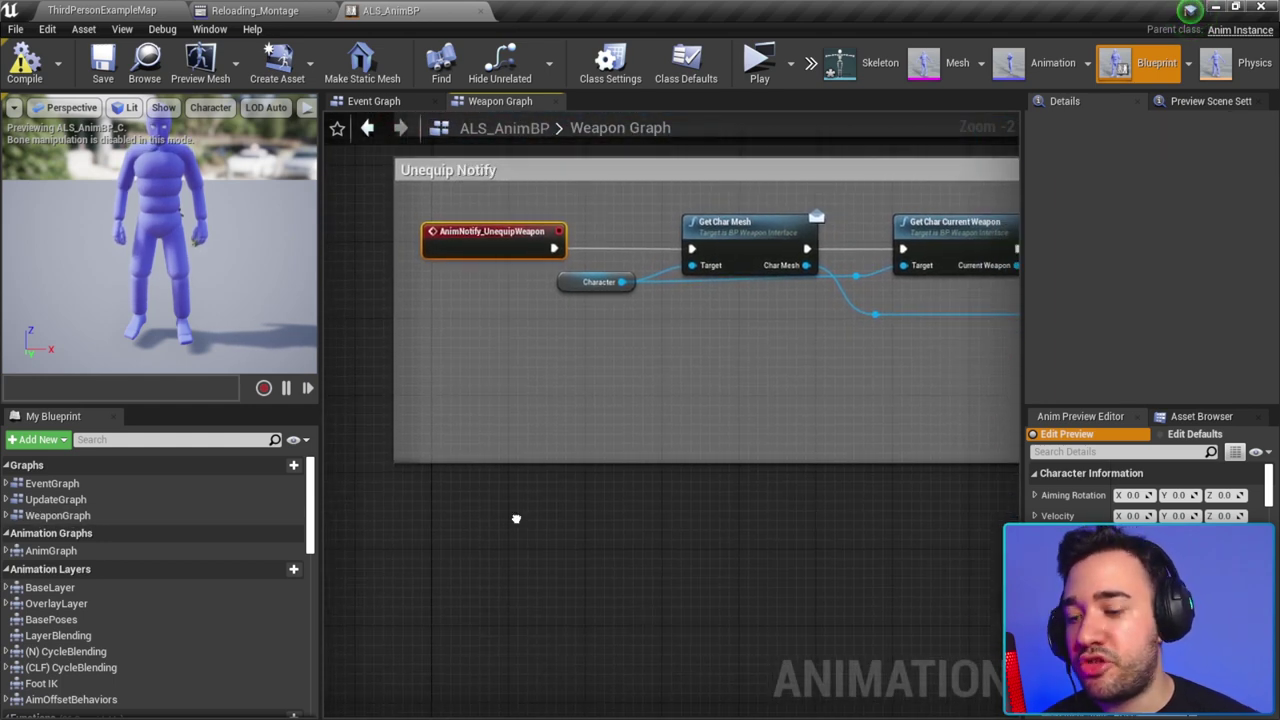
{"action": "right_click", "coordinate": [516, 522]}
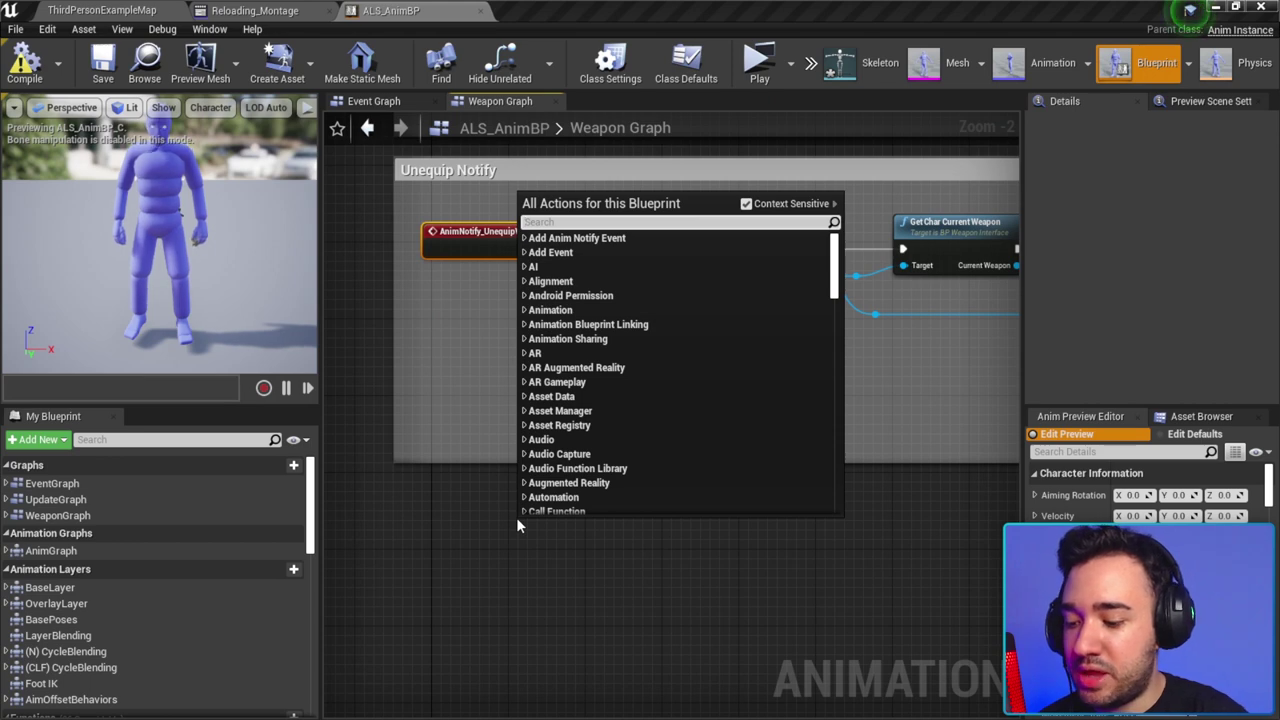
Step: Add an AnimNotify_DropMagazine event node via the 'anim notify drop' search
{"action": "type", "text": "anim on"}
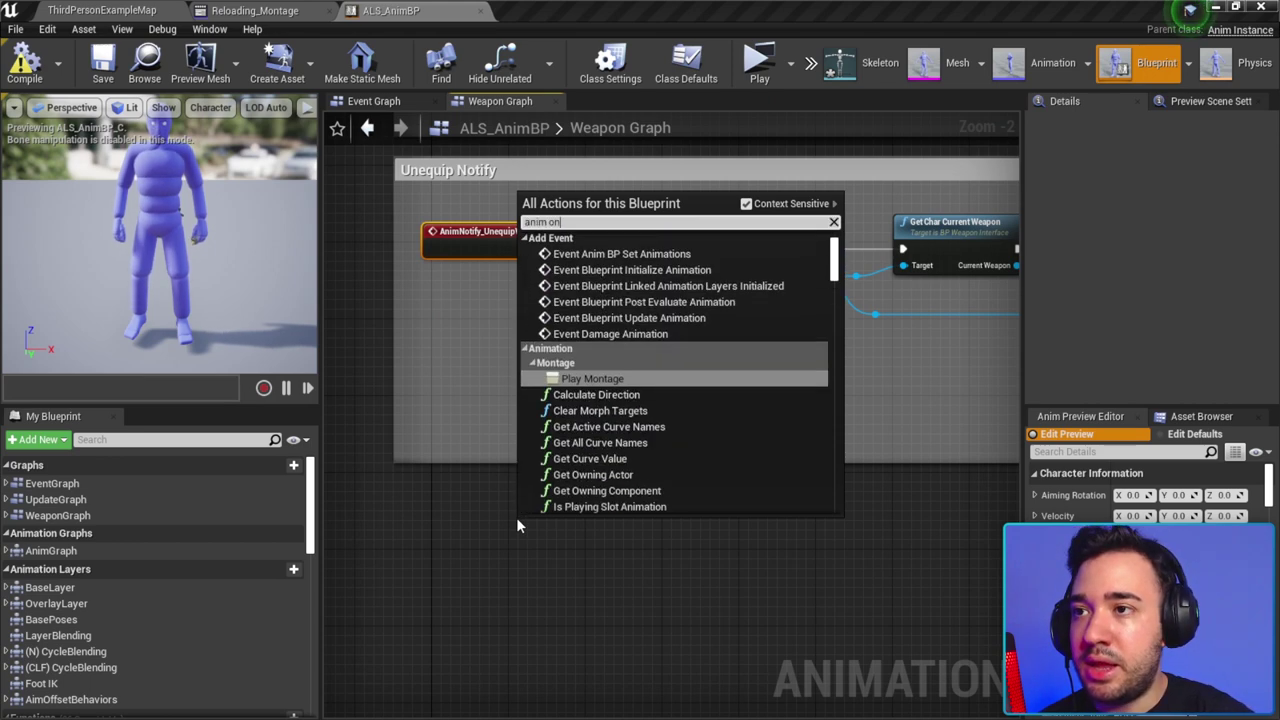
{"action": "key", "text": "BackSpace"}
{"action": "key", "text": "BackSpace"}
{"action": "key", "text": "BackSpace"}
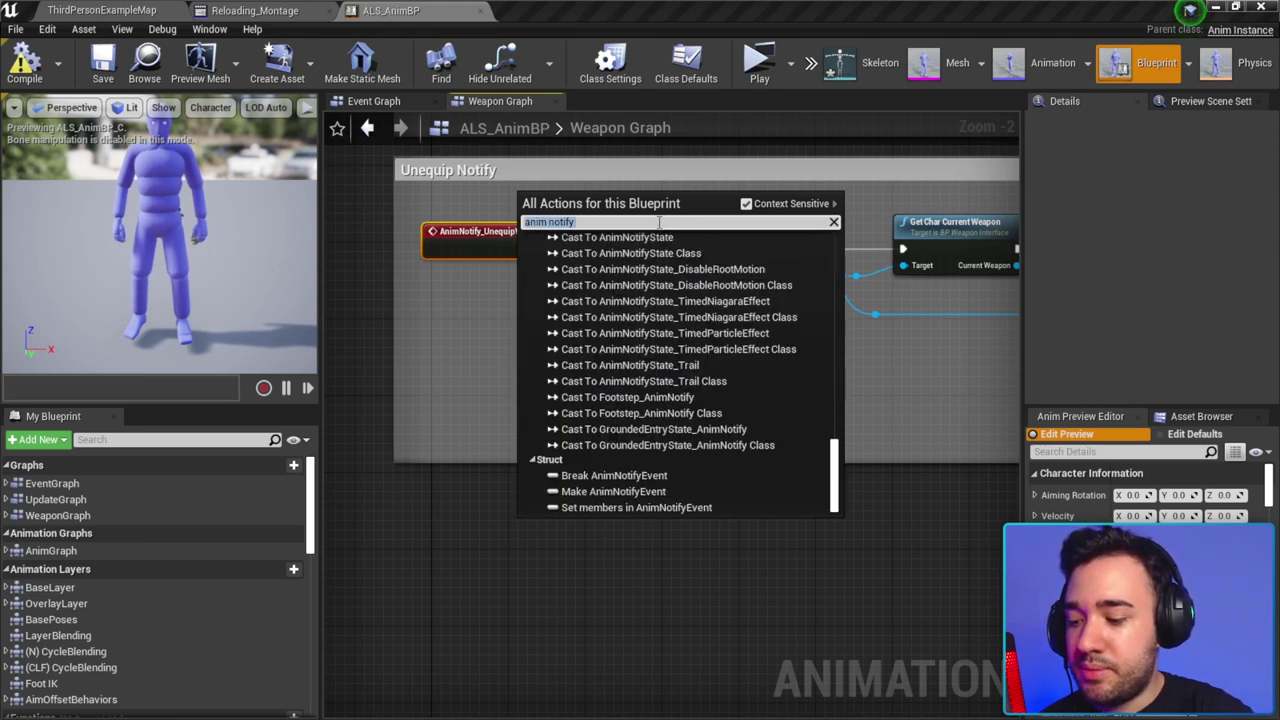
{"action": "type", "text": "notify d"}
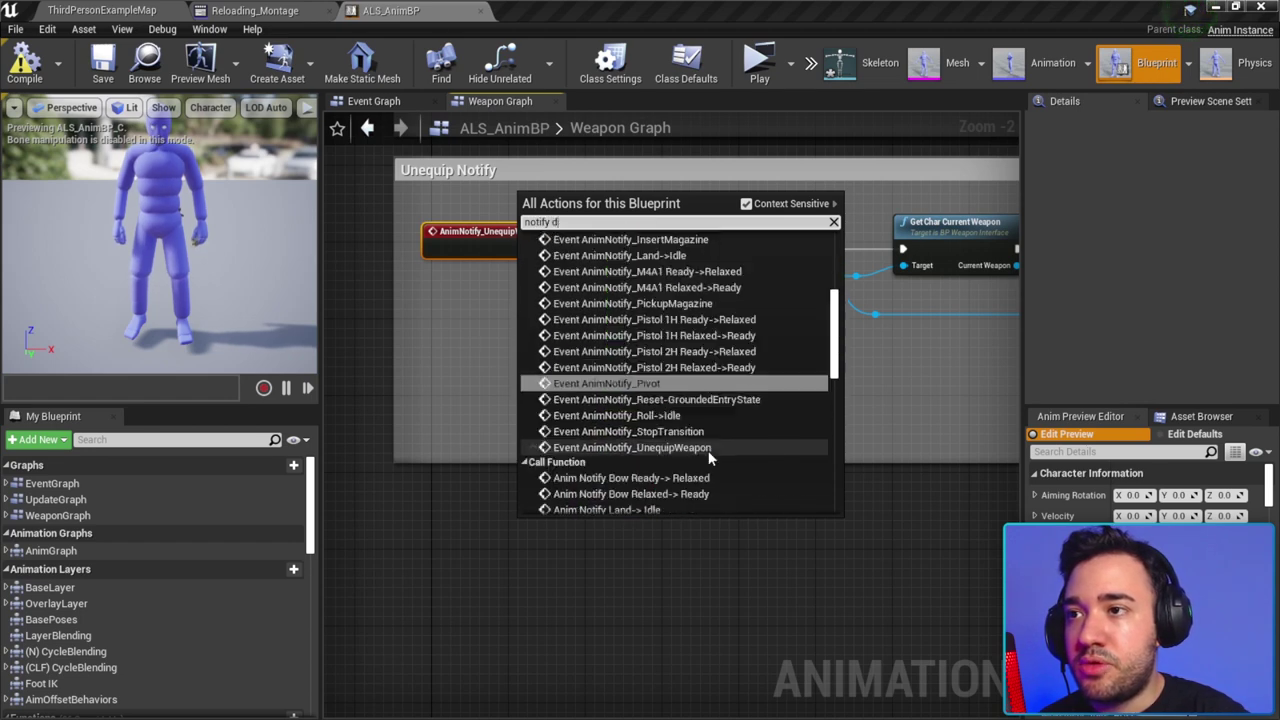
{"action": "type", "text": "rop"}
{"action": "key", "text": "Return"}
{"action": "scroll", "coordinate": [708, 458], "scroll_direction": "up", "scroll_amount": 2}
{"action": "right_click_drag", "start_coordinate": [708, 458], "coordinate": [700, 260]}
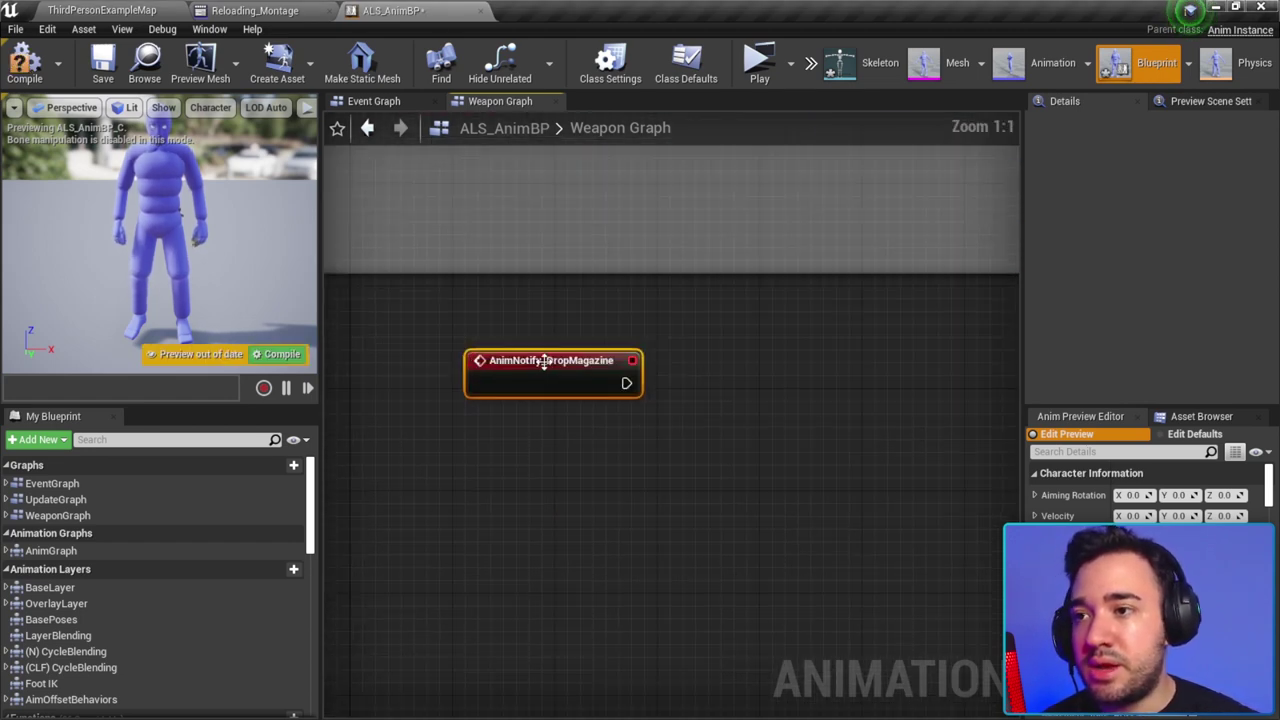
Step: Add AnimNotify_PickupMagazine and AnimNotify_InsertMagazine event nodes below it
{"action": "right_click", "coordinate": [586, 445]}
{"action": "type", "text": "animo"}
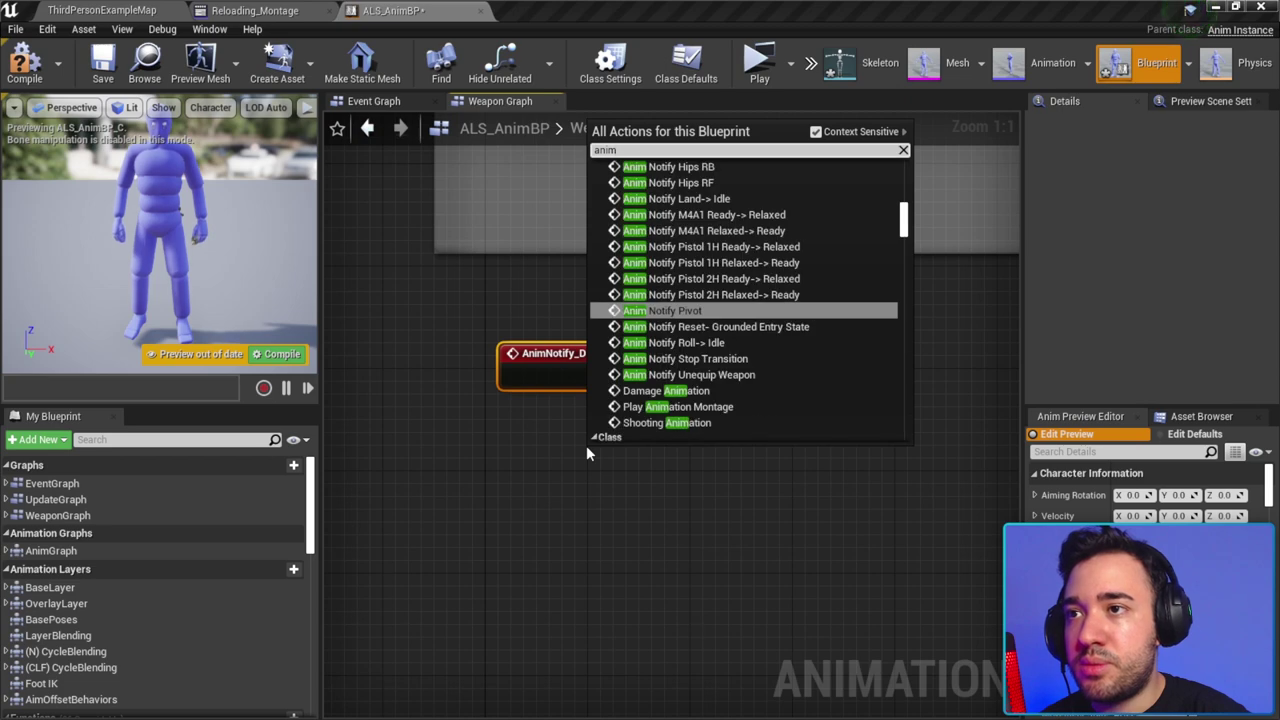
{"action": "type", "text": "otify"}
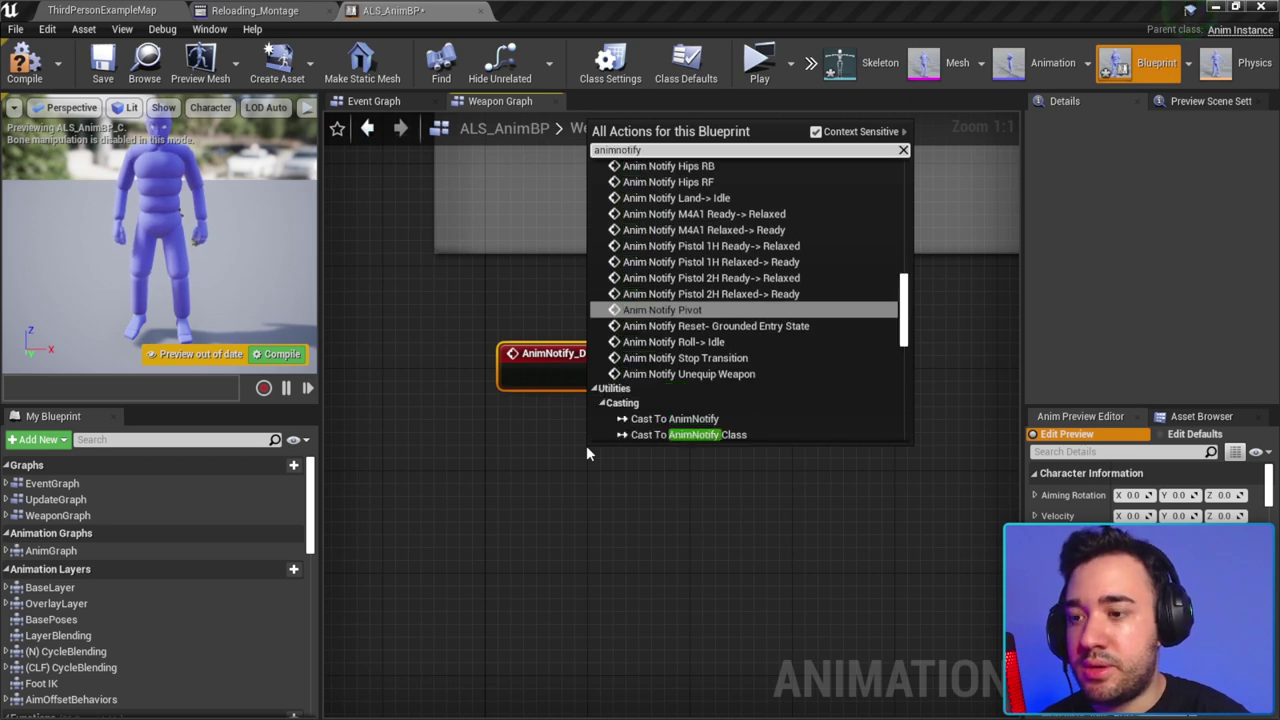
{"action": "type", "text": " magazine"}
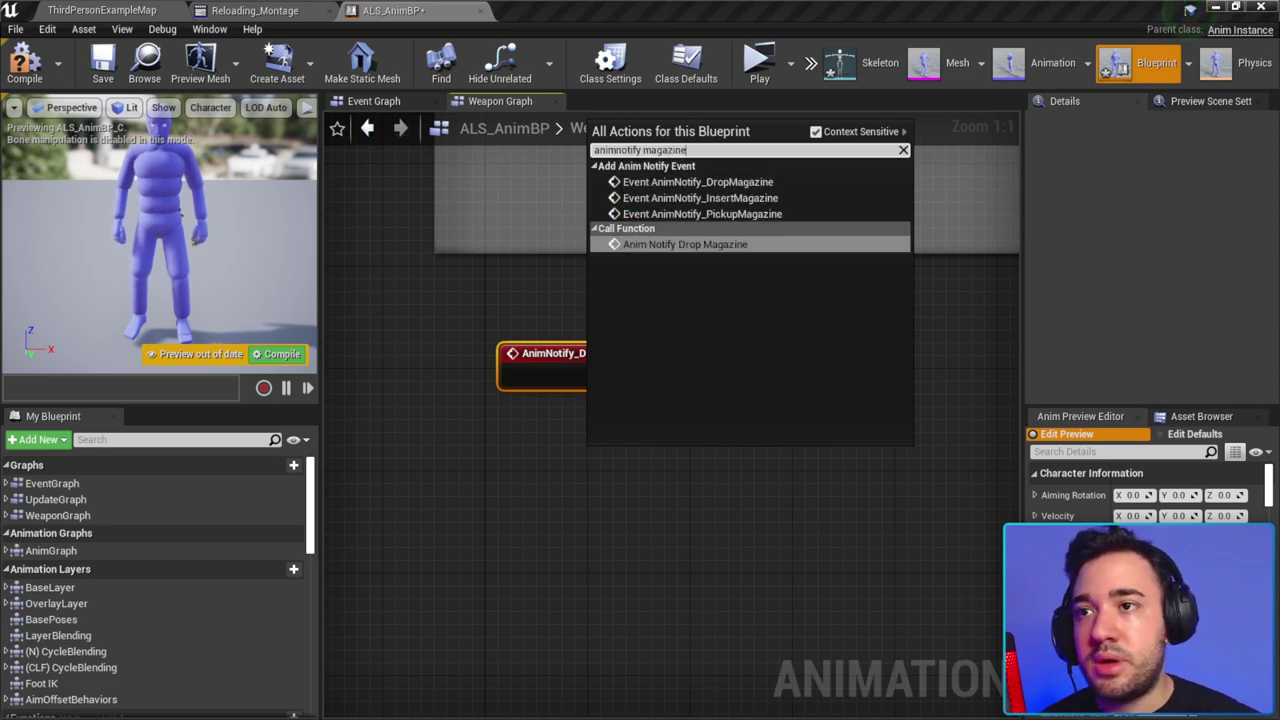
{"action": "left_click", "coordinate": [720, 214]}
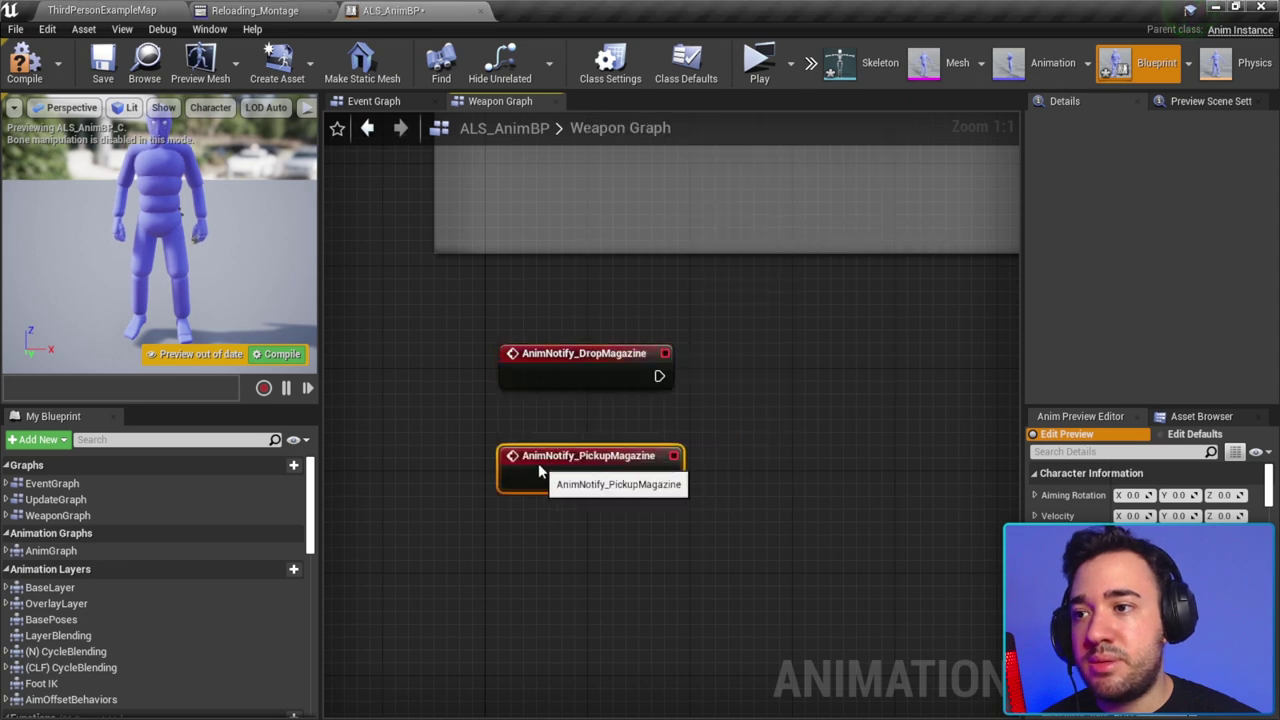
{"action": "right_click", "coordinate": [508, 548]}
{"action": "type", "text": "animnofi"}
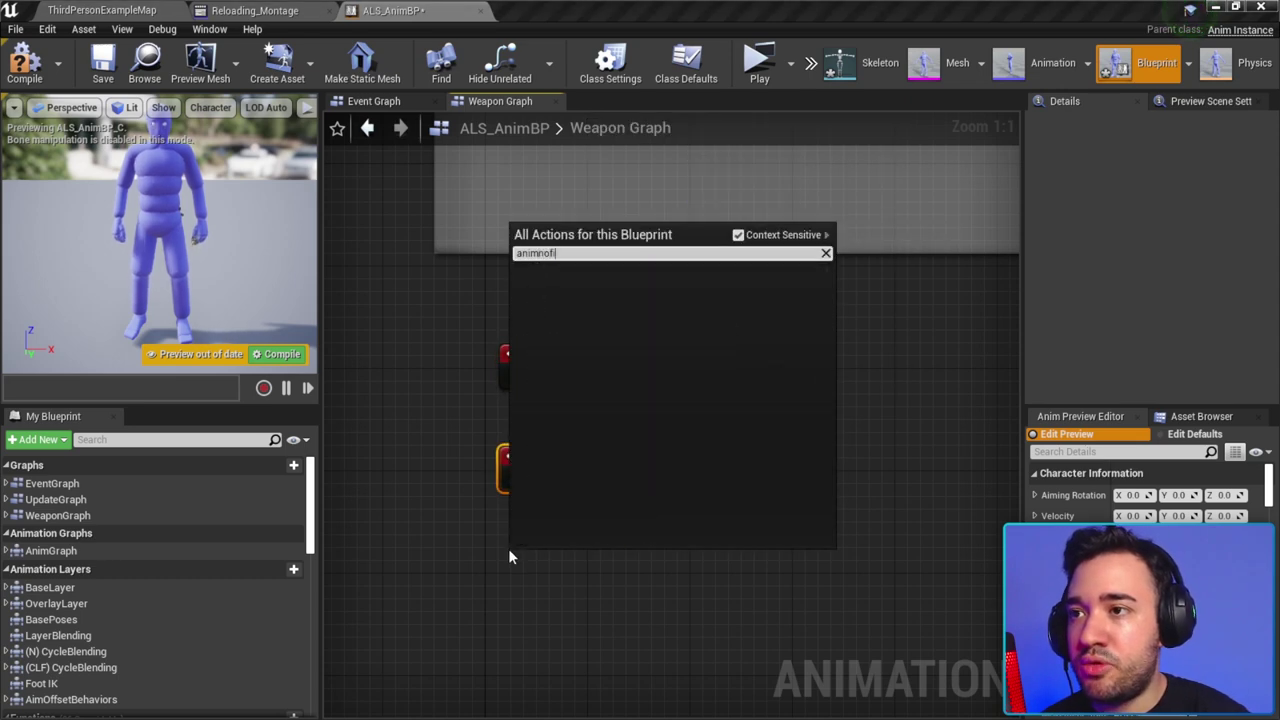
{"action": "type", "text": " mag"}
{"action": "left_click", "coordinate": [614, 343]}
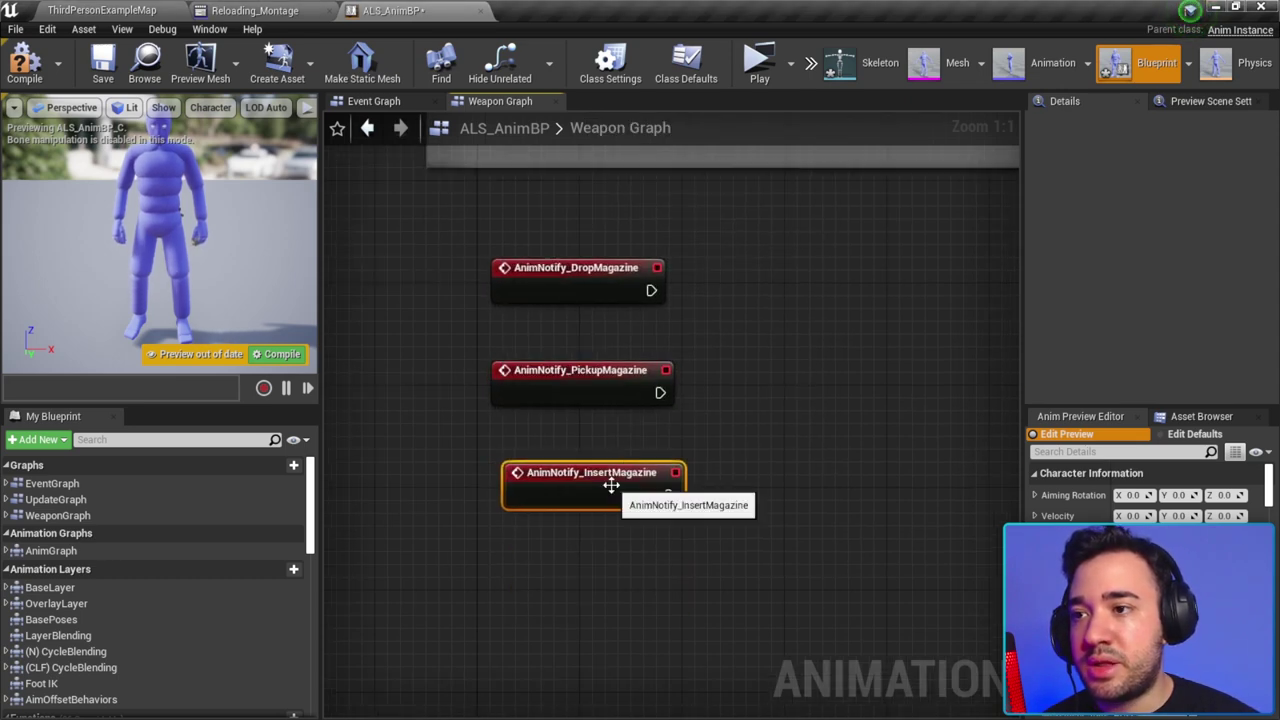
{"action": "left_click_drag", "start_coordinate": [611, 485], "coordinate": [601, 480]}
Step: Arrange the three magazine notify nodes into a vertical column
{"action": "key", "text": "ctrl+a"}
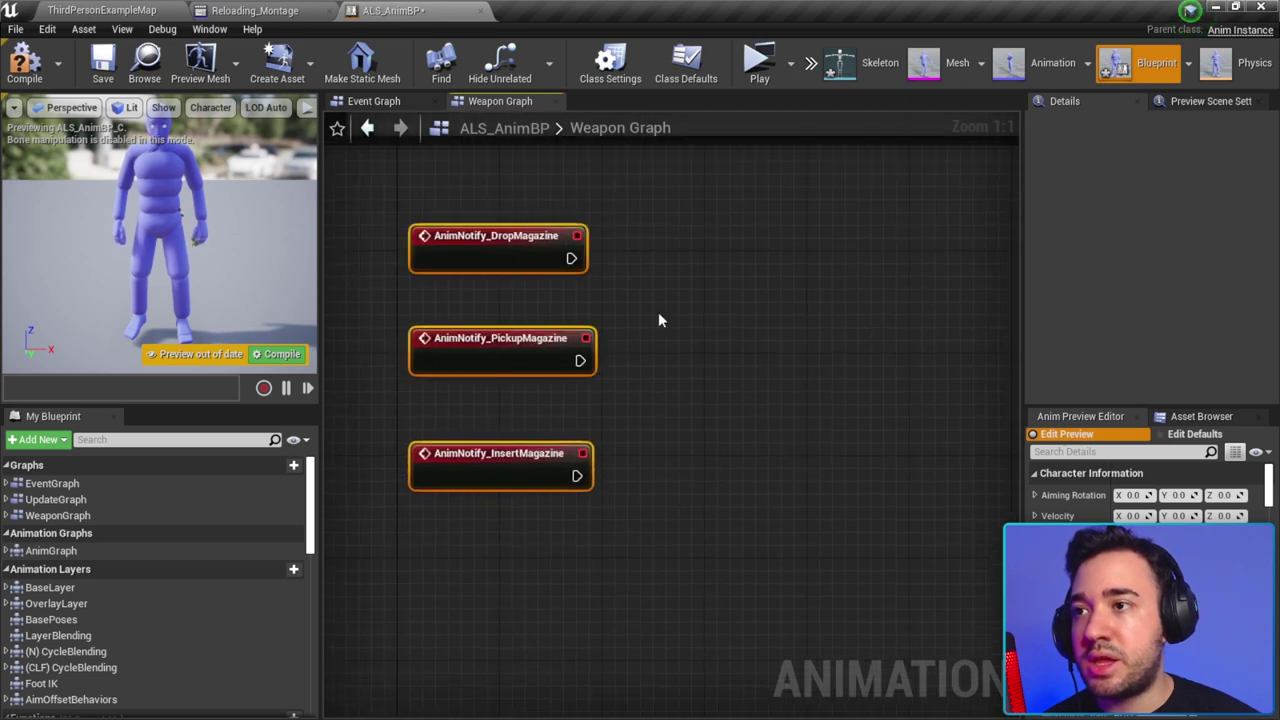
{"action": "scroll", "coordinate": [658, 320], "scroll_direction": "down", "scroll_amount": 2}
{"action": "mouse_move", "coordinate": [613, 304]}
{"action": "left_mouse_down"}
{"action": "mouse_move", "coordinate": [575, 385]}
{"action": "mouse_move", "coordinate": [575, 306]}
{"action": "left_mouse_up"}
{"action": "left_click_drag", "start_coordinate": [578, 476], "coordinate": [571, 443]}
{"action": "left_click_drag", "start_coordinate": [570, 533], "coordinate": [571, 553]}
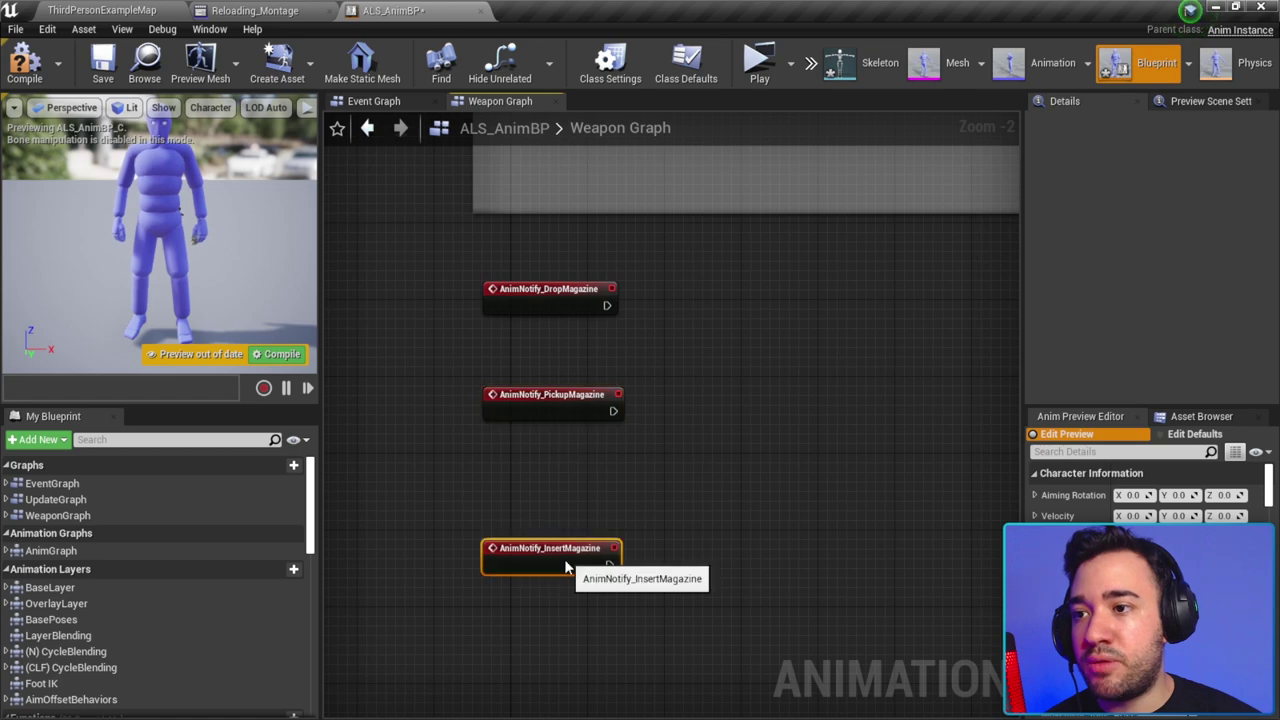
{"action": "left_click_drag", "start_coordinate": [556, 400], "coordinate": [557, 419]}
{"action": "left_click", "coordinate": [689, 374]}
{"action": "right_click_drag", "start_coordinate": [751, 374], "coordinate": [726, 375]}
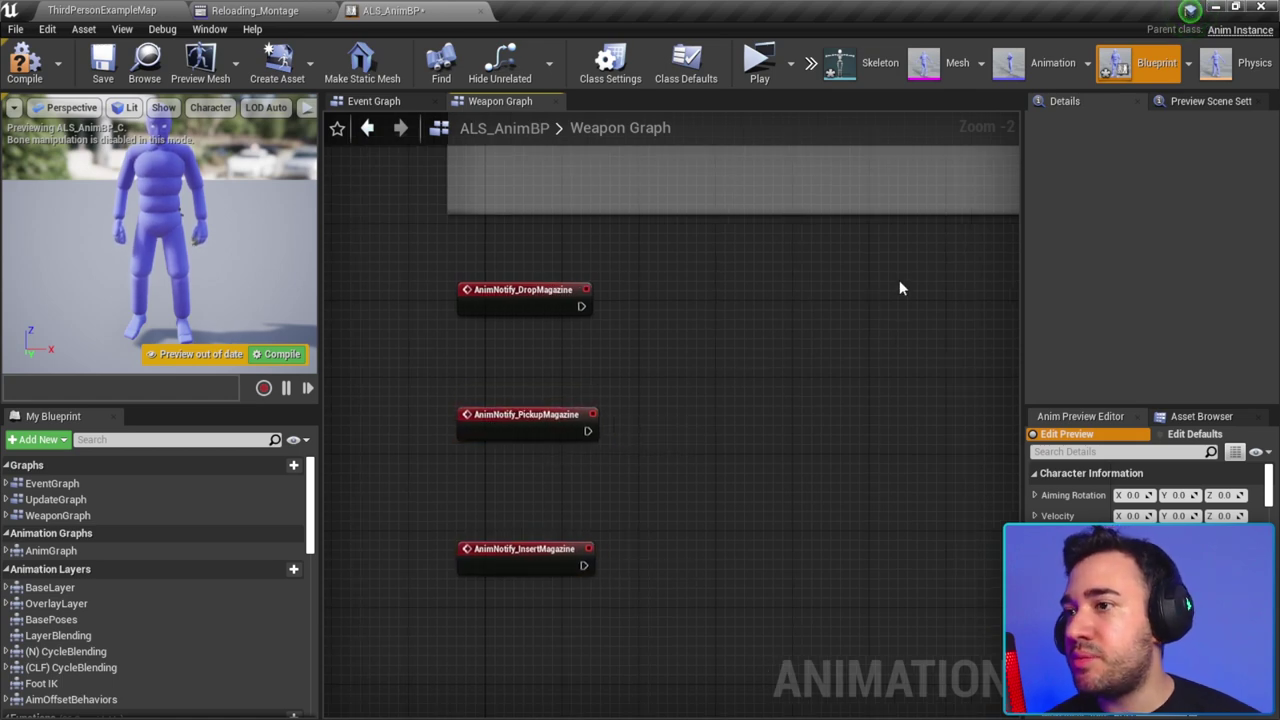
Step: Expand and collapse Character Information in the variables list, then expand References
{"action": "scroll", "coordinate": [178, 564], "scroll_direction": "down", "scroll_amount": 5}
{"action": "scroll", "coordinate": [178, 564], "scroll_direction": "down", "scroll_amount": 5}
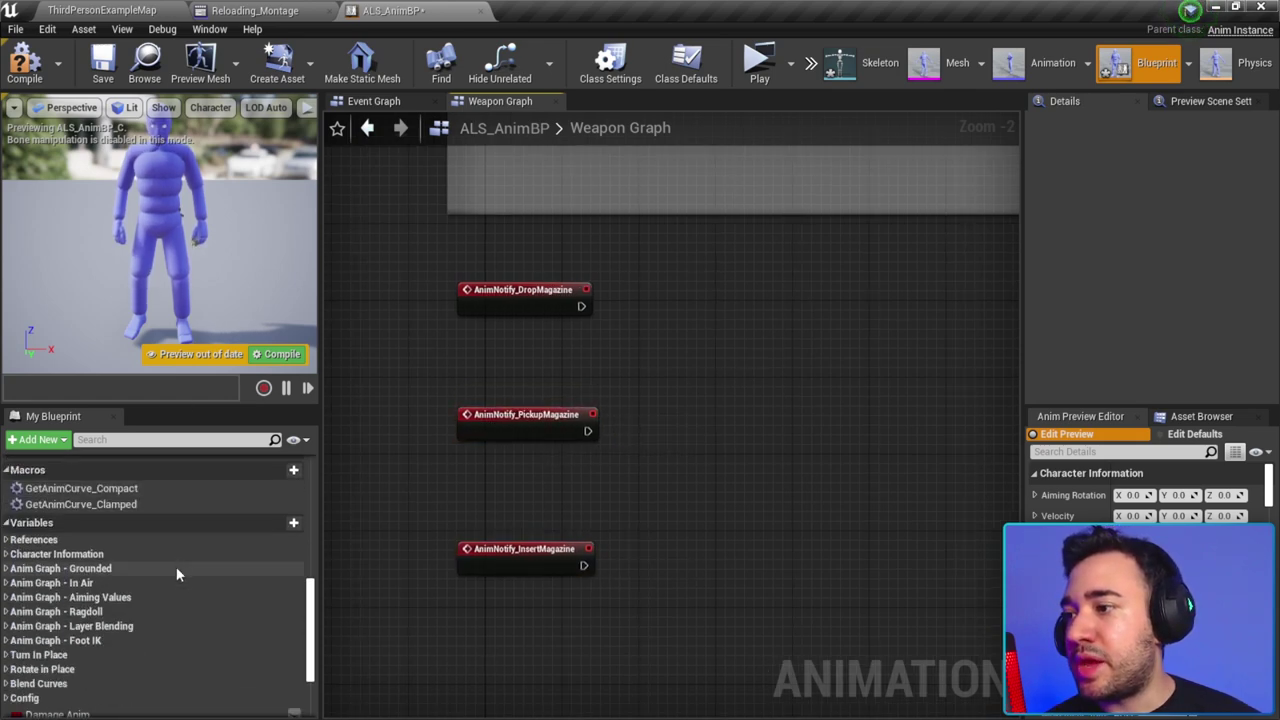
{"action": "scroll", "coordinate": [170, 590], "scroll_direction": "down", "scroll_amount": 5}
{"action": "scroll", "coordinate": [163, 616], "scroll_direction": "down", "scroll_amount": 3}
{"action": "left_click", "coordinate": [56, 524]}
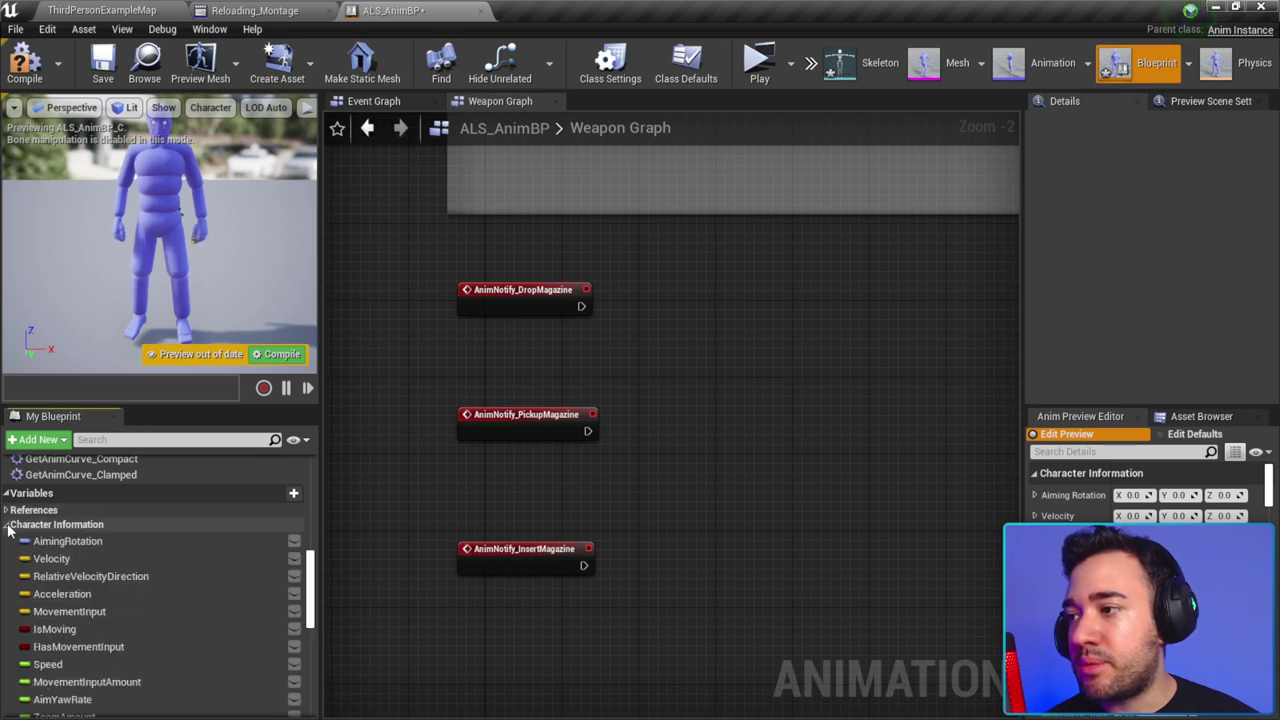
{"action": "scroll", "coordinate": [112, 607], "scroll_direction": "down", "scroll_amount": 5}
{"action": "scroll", "coordinate": [112, 607], "scroll_direction": "up", "scroll_amount": 5}
{"action": "scroll", "coordinate": [110, 600], "scroll_direction": "up", "scroll_amount": 5}
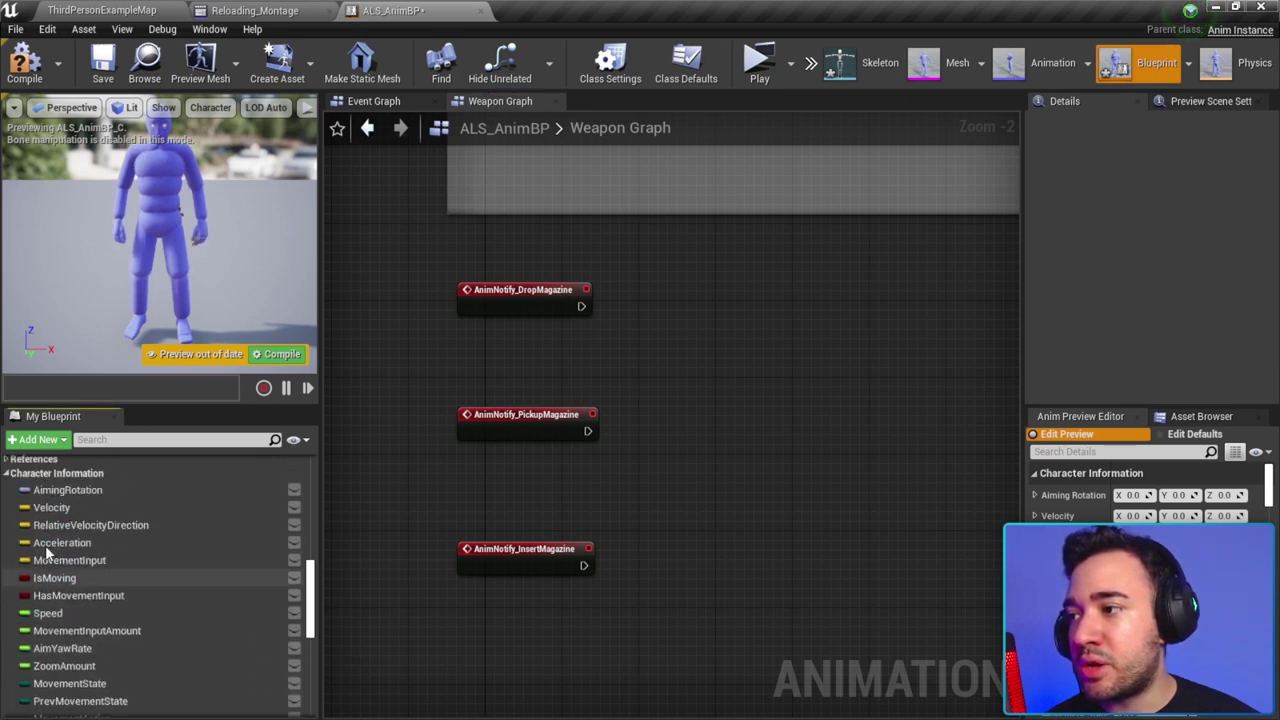
{"action": "left_click", "coordinate": [18, 499]}
{"action": "left_click", "coordinate": [7, 484]}
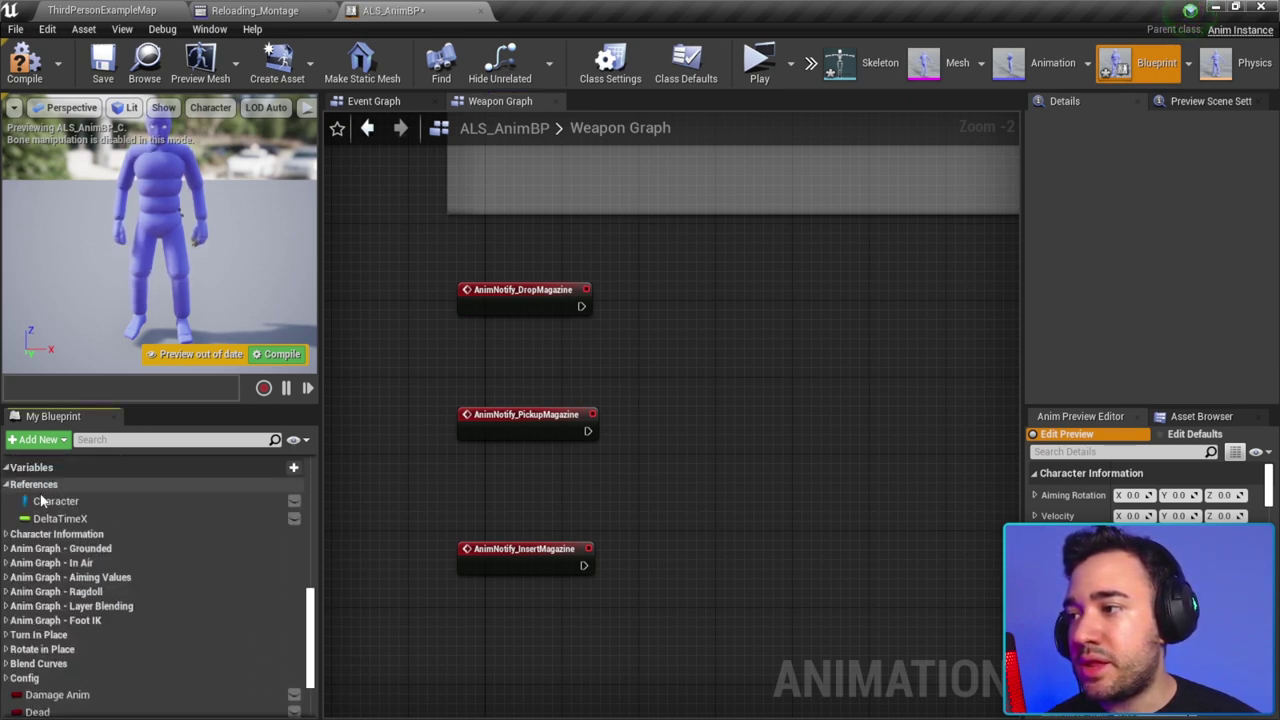
Step: Add a Character getter and Get Char Current Weapon node, driven by the DropMagazine notify
{"action": "left_click_drag", "start_coordinate": [45, 501], "coordinate": [494, 359]}
{"action": "mouse_move", "coordinate": [597, 417]}
{"action": "right_mouse_down"}
{"action": "mouse_move", "coordinate": [537, 425]}
{"action": "mouse_move", "coordinate": [577, 375]}
{"action": "right_mouse_up"}
{"action": "left_click_drag", "start_coordinate": [450, 355], "coordinate": [940, 445]}
{"action": "right_click_drag", "start_coordinate": [700, 455], "coordinate": [970, 427]}
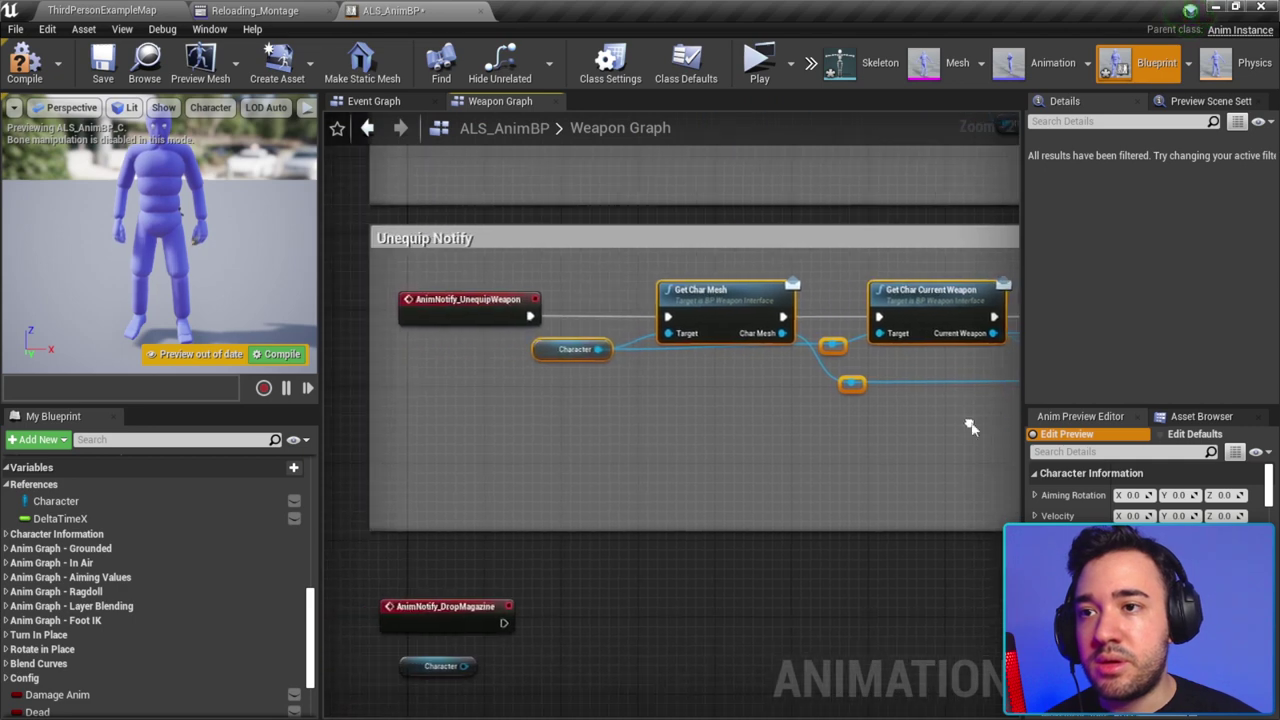
{"action": "right_click_drag", "start_coordinate": [555, 620], "coordinate": [552, 506]}
{"action": "scroll", "coordinate": [525, 483], "scroll_direction": "up", "scroll_amount": 2}
{"action": "left_click_drag", "start_coordinate": [601, 489], "coordinate": [601, 488]}
{"action": "type", "text": "get"}
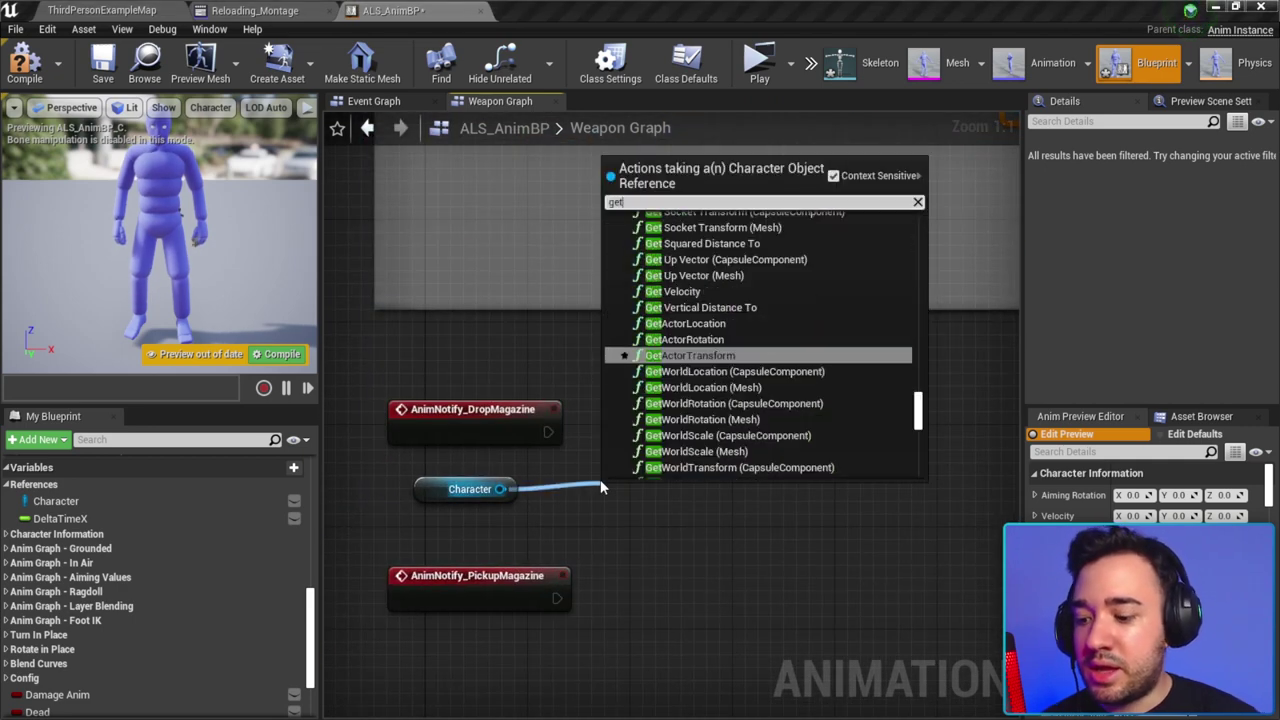
{"action": "type", "text": " current "}
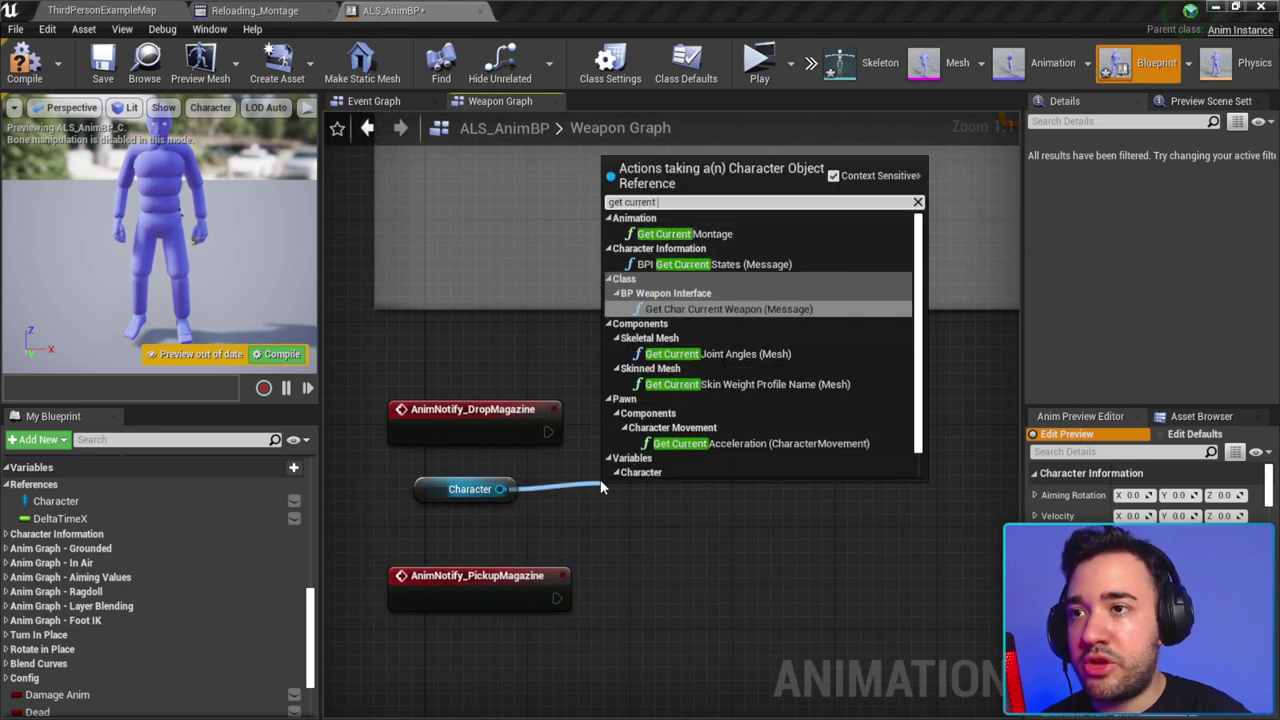
{"action": "type", "text": "weapon"}
{"action": "key", "text": "Return"}
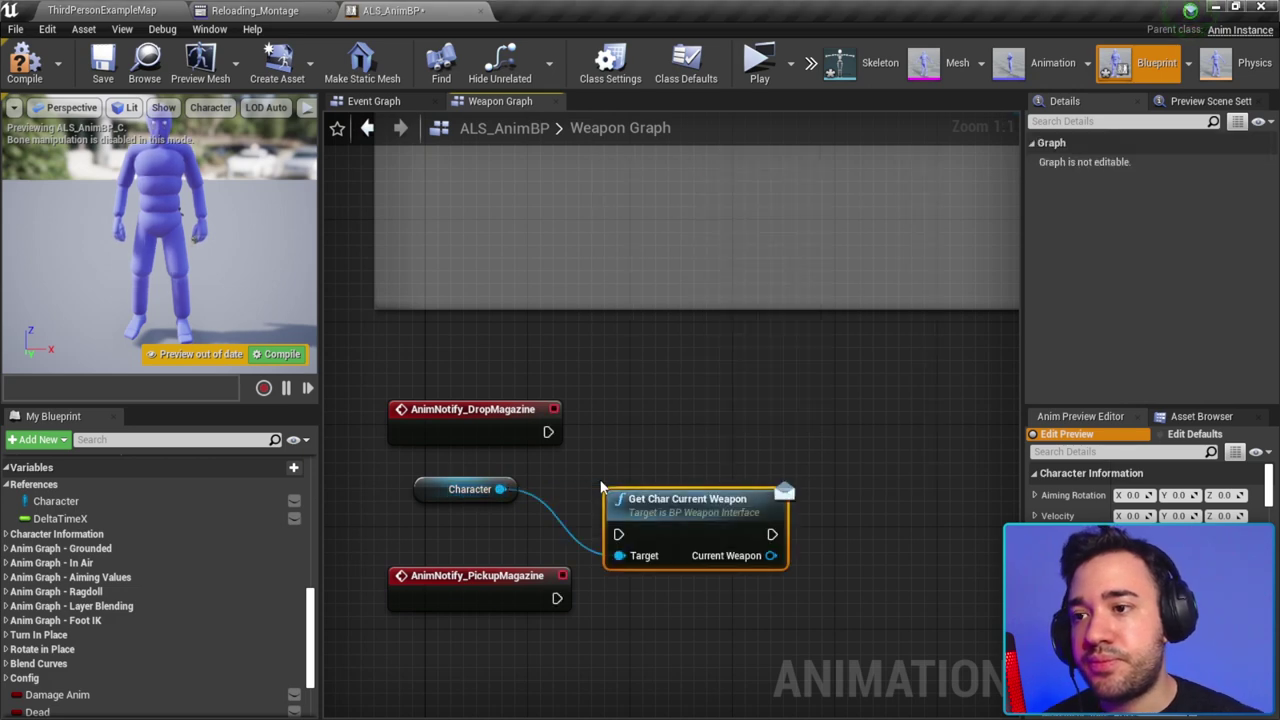
{"action": "right_click_drag", "start_coordinate": [666, 495], "coordinate": [607, 431]}
{"action": "left_click_drag", "start_coordinate": [607, 431], "coordinate": [607, 356]}
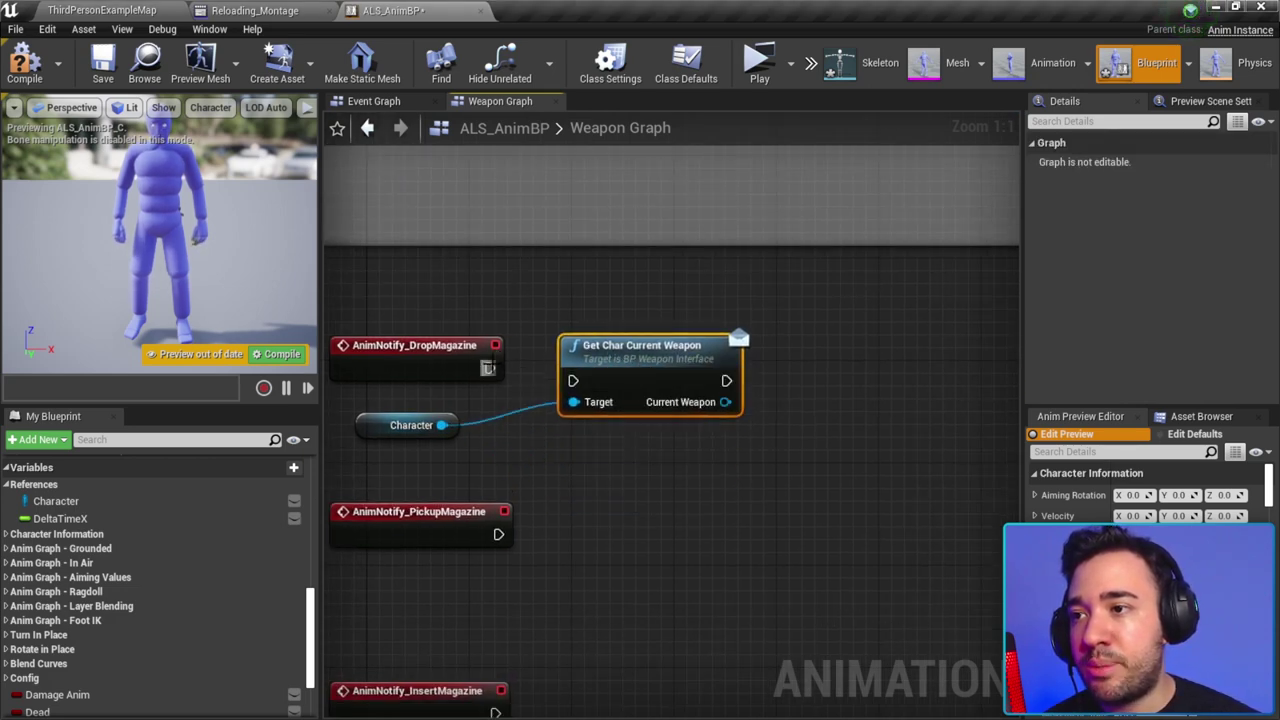
{"action": "mouse_move", "coordinate": [488, 367]}
{"action": "left_mouse_down"}
{"action": "mouse_move", "coordinate": [573, 380]}
{"action": "mouse_move", "coordinate": [612, 337]}
{"action": "left_mouse_up"}
{"action": "right_click_drag", "start_coordinate": [391, 429], "coordinate": [495, 393]}
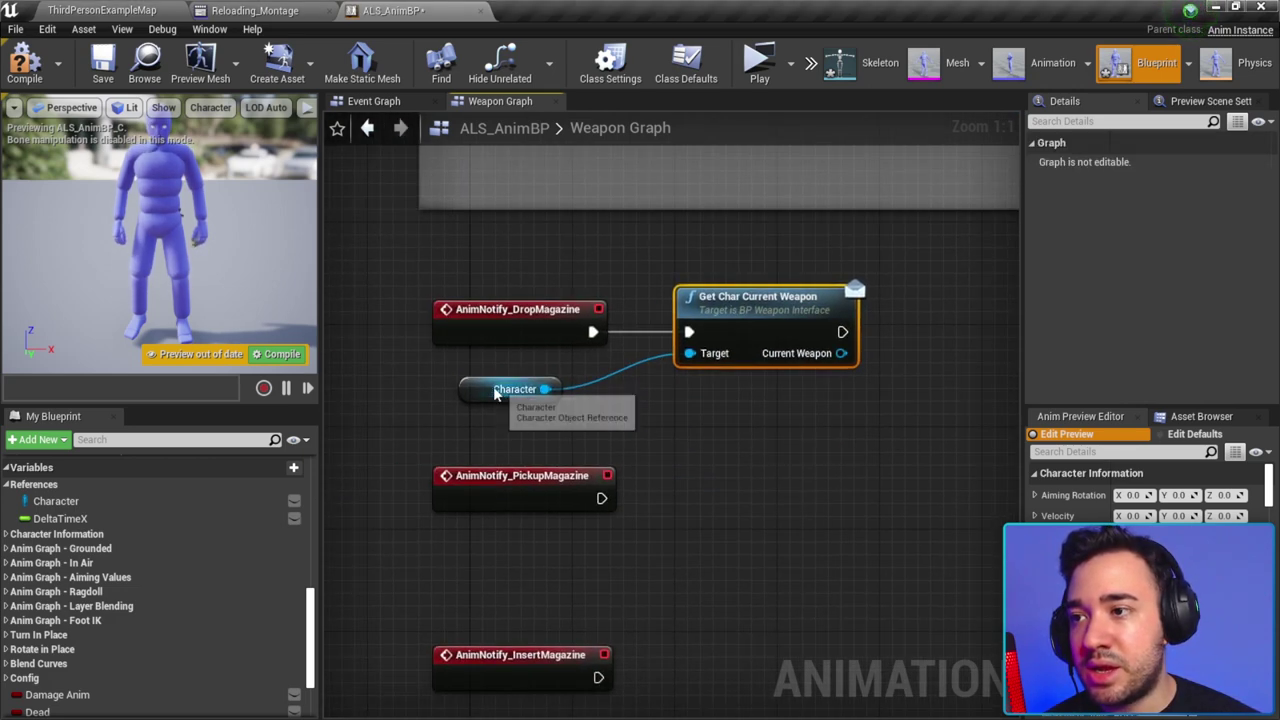
Step: Move the PickupMagazine and InsertMagazine nodes further down to make room
{"action": "left_click", "coordinate": [495, 393]}
{"action": "right_click_drag", "start_coordinate": [650, 510], "coordinate": [703, 364]}
{"action": "scroll", "coordinate": [703, 364], "scroll_direction": "down", "scroll_amount": 2}
{"action": "mouse_move", "coordinate": [586, 508]}
{"action": "left_mouse_down"}
{"action": "mouse_move", "coordinate": [613, 345]}
{"action": "mouse_move", "coordinate": [613, 393]}
{"action": "left_mouse_up"}
{"action": "scroll", "coordinate": [851, 421], "scroll_direction": "up", "scroll_amount": 2}
{"action": "right_click_drag", "start_coordinate": [851, 421], "coordinate": [603, 397]}
{"action": "scroll", "coordinate": [664, 418], "scroll_direction": "down", "scroll_amount": 1}
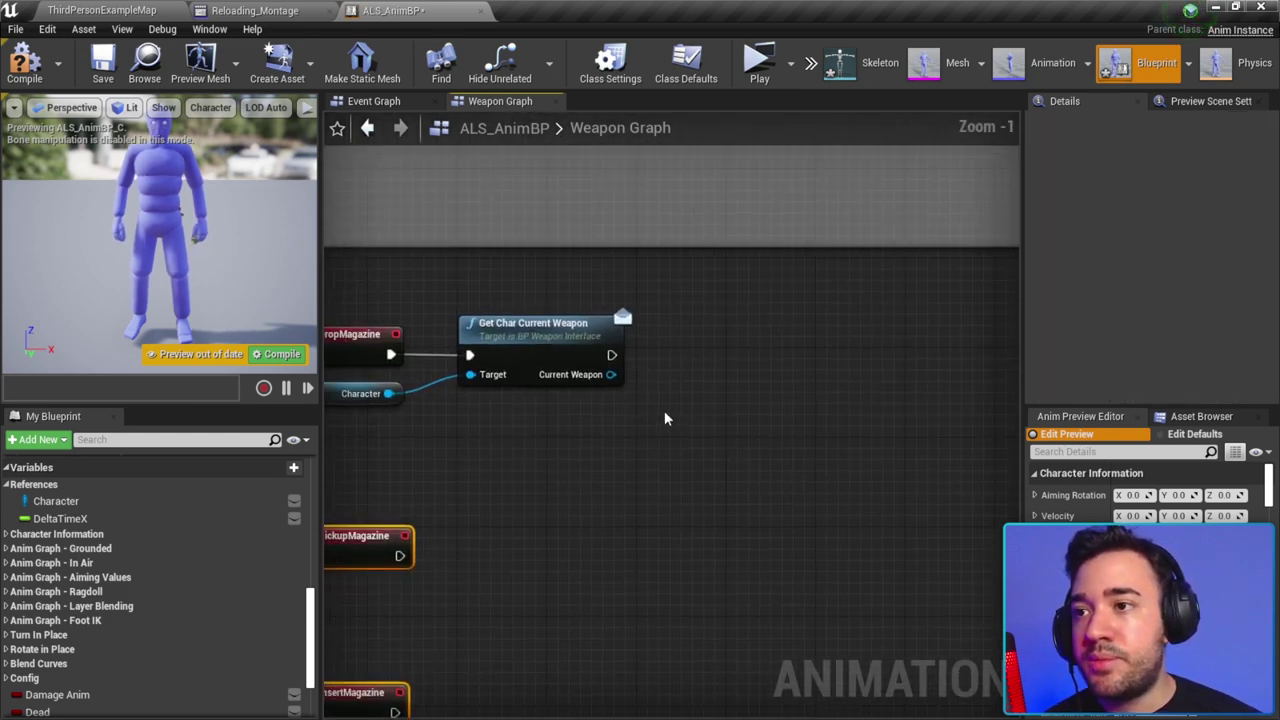
{"action": "left_click_drag", "start_coordinate": [611, 374], "coordinate": [654, 379]}
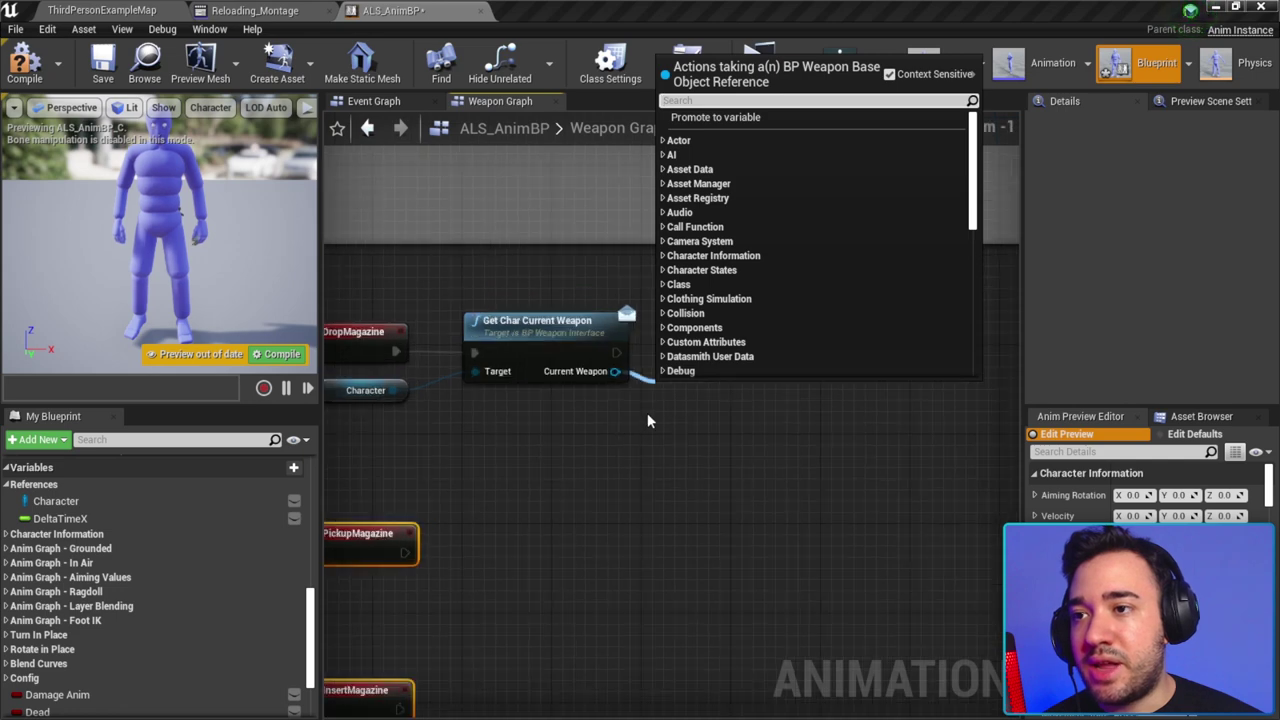
{"action": "right_click_drag", "start_coordinate": [647, 420], "coordinate": [619, 420]}
Step: Add an Is Valid check on the current weapon and call Drop Magazine when valid
{"action": "mouse_move", "coordinate": [629, 451]}
{"action": "left_mouse_down"}
{"action": "mouse_move", "coordinate": [683, 338]}
{"action": "mouse_move", "coordinate": [666, 364]}
{"action": "left_mouse_up"}
{"action": "type", "text": "is valid"}
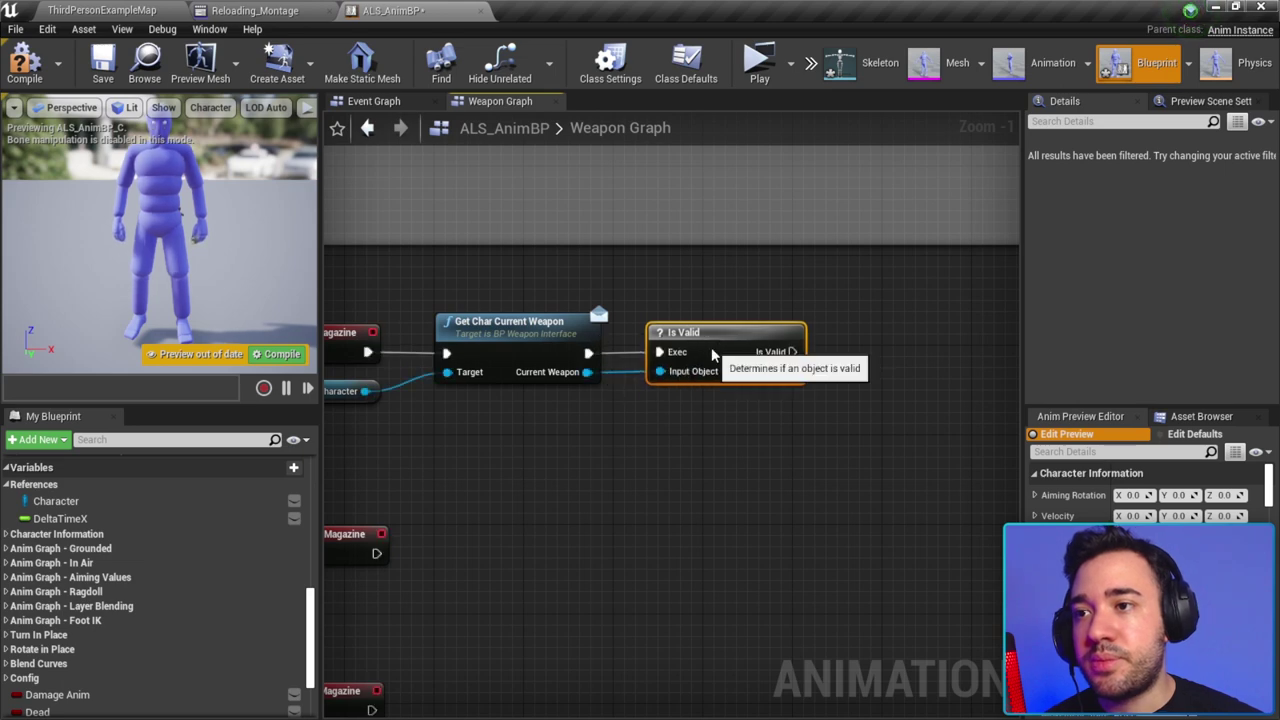
{"action": "right_click_drag", "start_coordinate": [661, 433], "coordinate": [694, 360]}
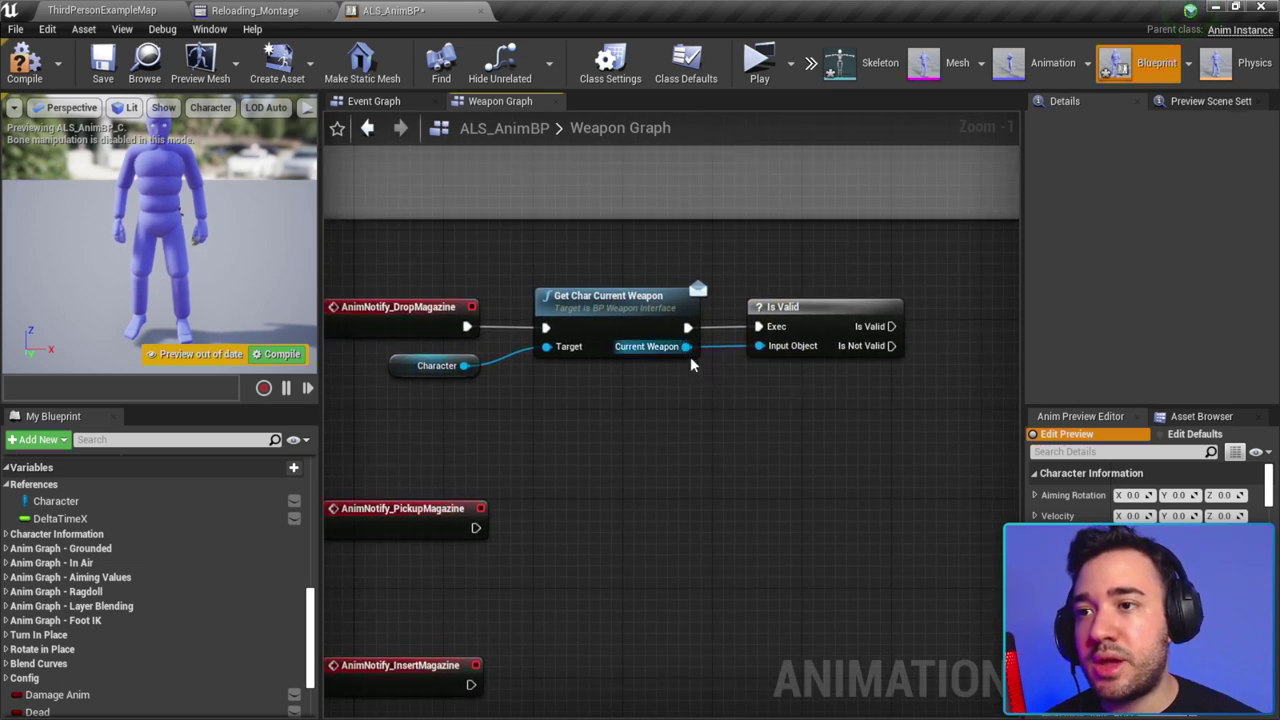
{"action": "left_click_drag", "start_coordinate": [686, 346], "coordinate": [714, 380]}
{"action": "type", "text": "drop mag"}
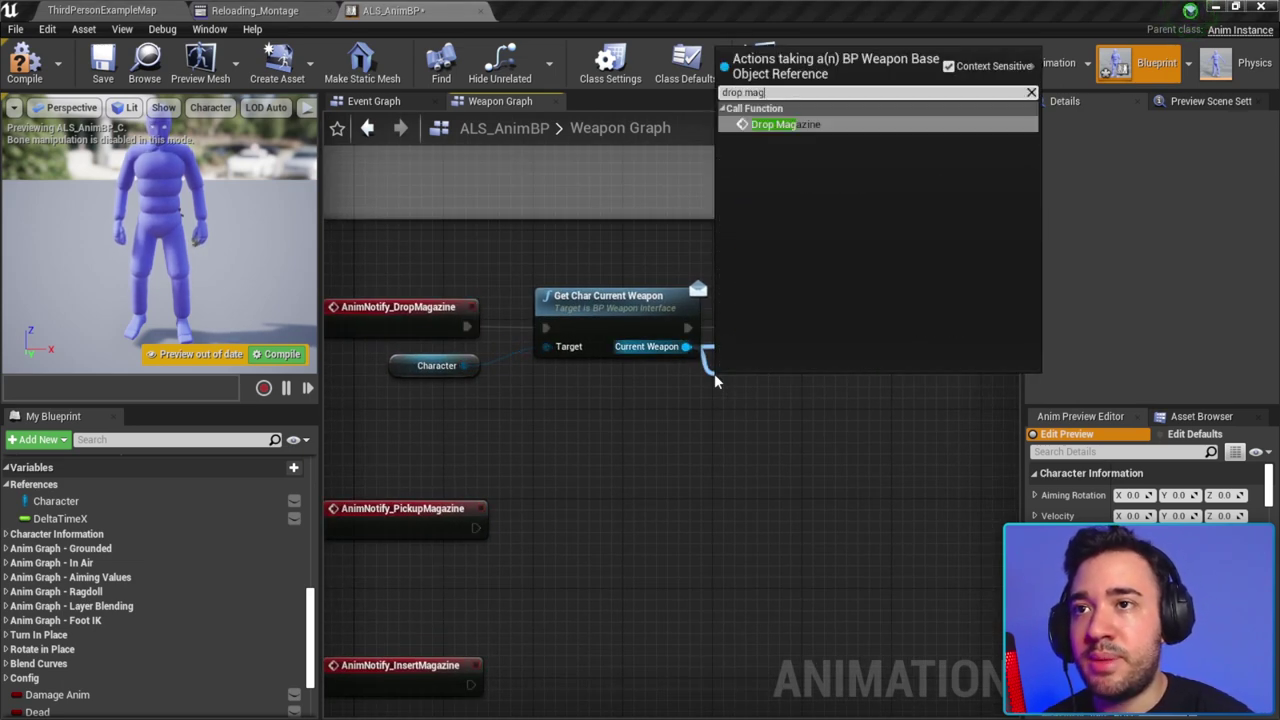
{"action": "type", "text": "zine"}
{"action": "key", "text": "Return"}
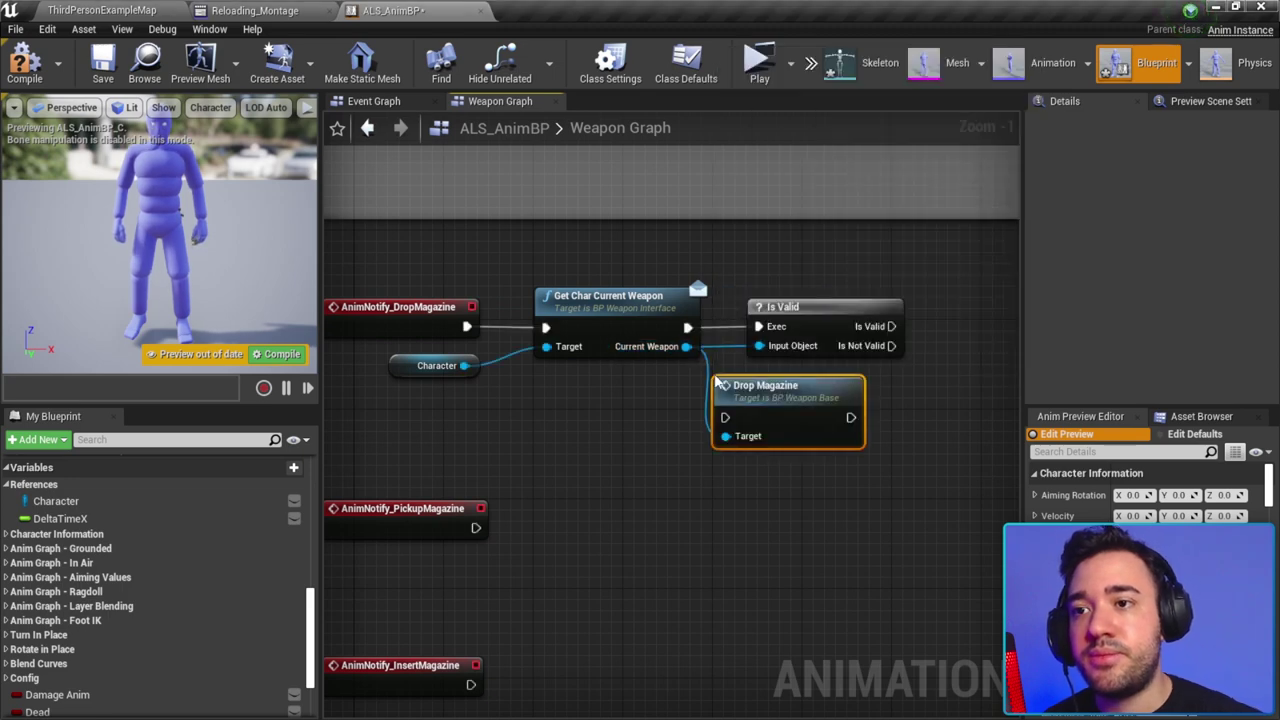
{"action": "scroll", "coordinate": [700, 400], "scroll_direction": "down", "scroll_amount": 1}
{"action": "left_click_drag", "start_coordinate": [680, 404], "coordinate": [888, 372]}
{"action": "mouse_move", "coordinate": [769, 351]}
{"action": "left_mouse_down"}
{"action": "mouse_move", "coordinate": [843, 391]}
{"action": "mouse_move", "coordinate": [835, 347]}
{"action": "left_mouse_up"}
Step: Select the Character, Get Char Current Weapon and Is Valid nodes together
{"action": "right_click_drag", "start_coordinate": [843, 337], "coordinate": [916, 247]}
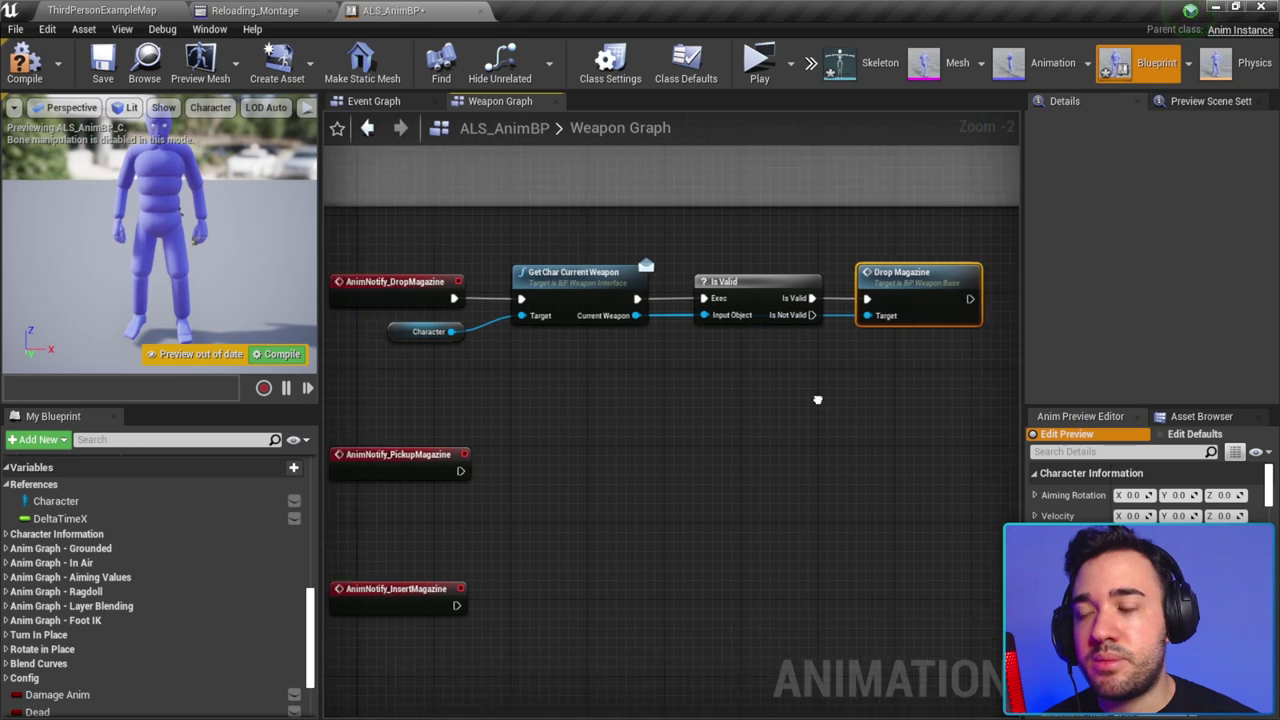
{"action": "left_click", "coordinate": [480, 295]}
{"action": "left_click", "coordinate": [600, 236], "text": "shift"}
{"action": "left_click", "coordinate": [785, 245], "text": "shift"}
Step: Paste two copies of the weapon-check nodes, wired from PickupMagazine and InsertMagazine
{"action": "key", "text": "ctrl+c"}
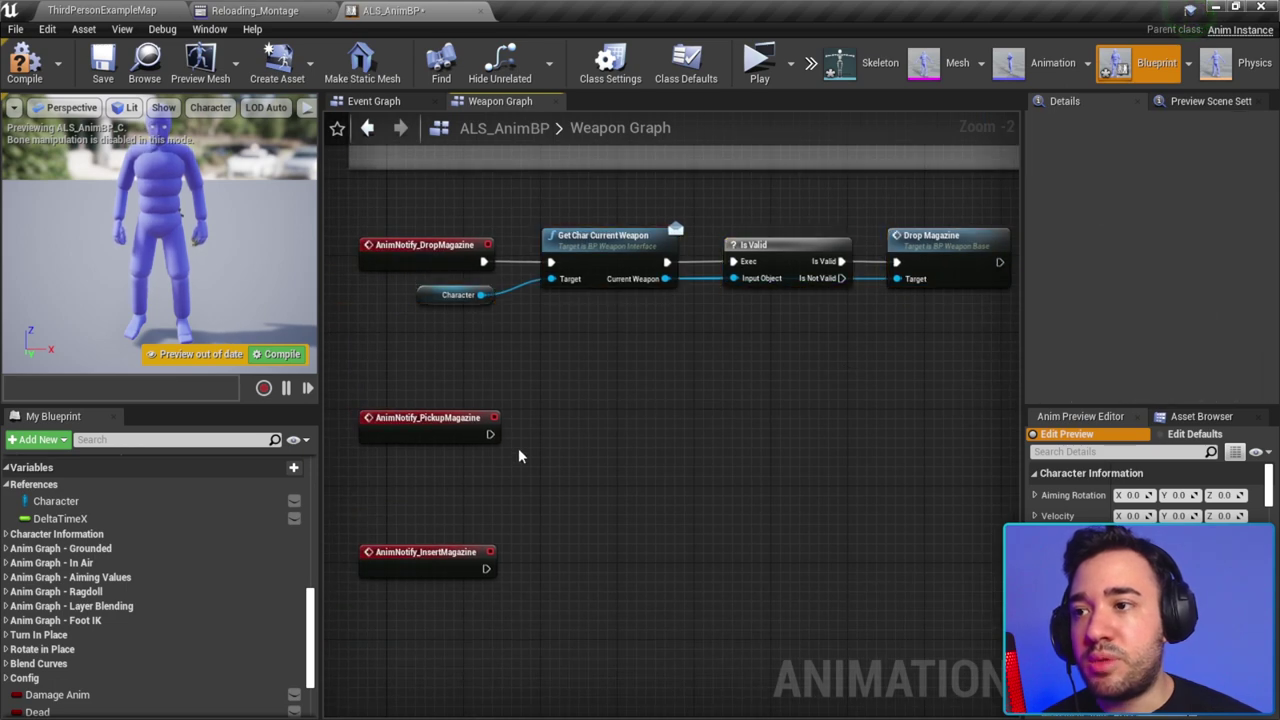
{"action": "key", "text": "ctrl+v"}
{"action": "left_click_drag", "start_coordinate": [490, 434], "coordinate": [532, 468]}
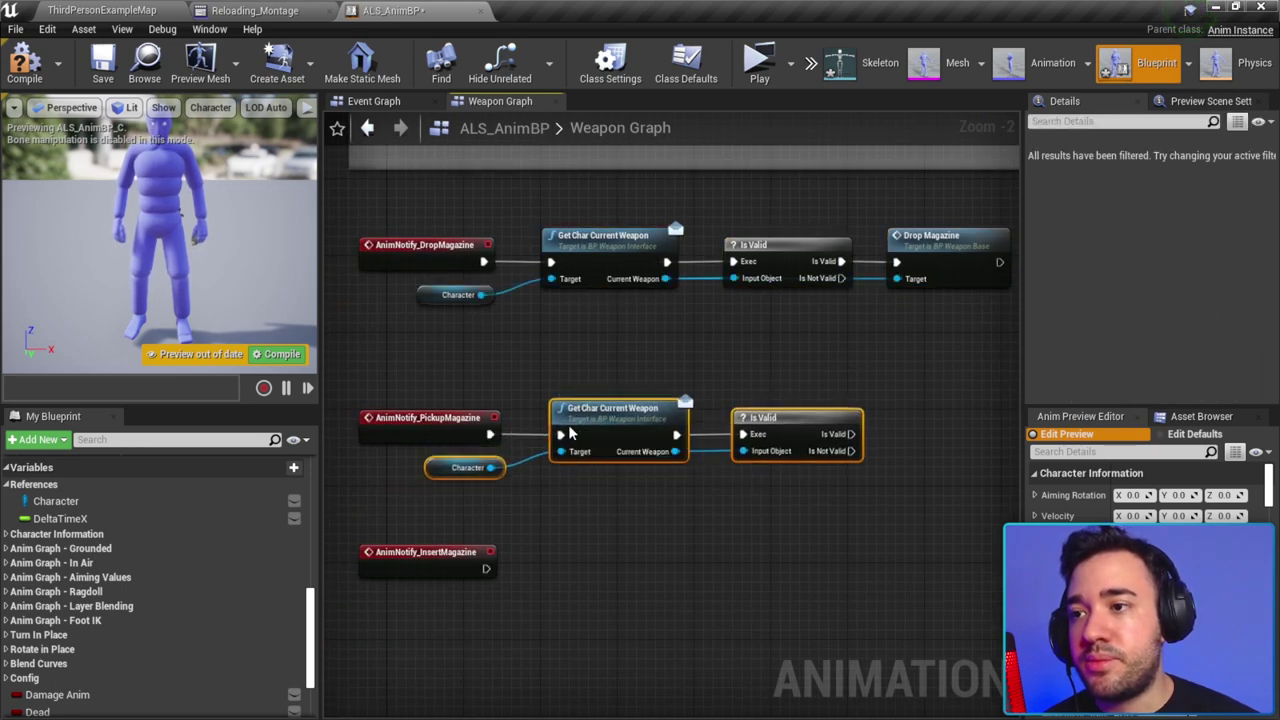
{"action": "right_click_drag", "start_coordinate": [560, 584], "coordinate": [570, 559]}
{"action": "key", "text": "ctrl+v"}
{"action": "left_click_drag", "start_coordinate": [585, 557], "coordinate": [595, 538]}
{"action": "left_click_drag", "start_coordinate": [495, 543], "coordinate": [545, 544]}
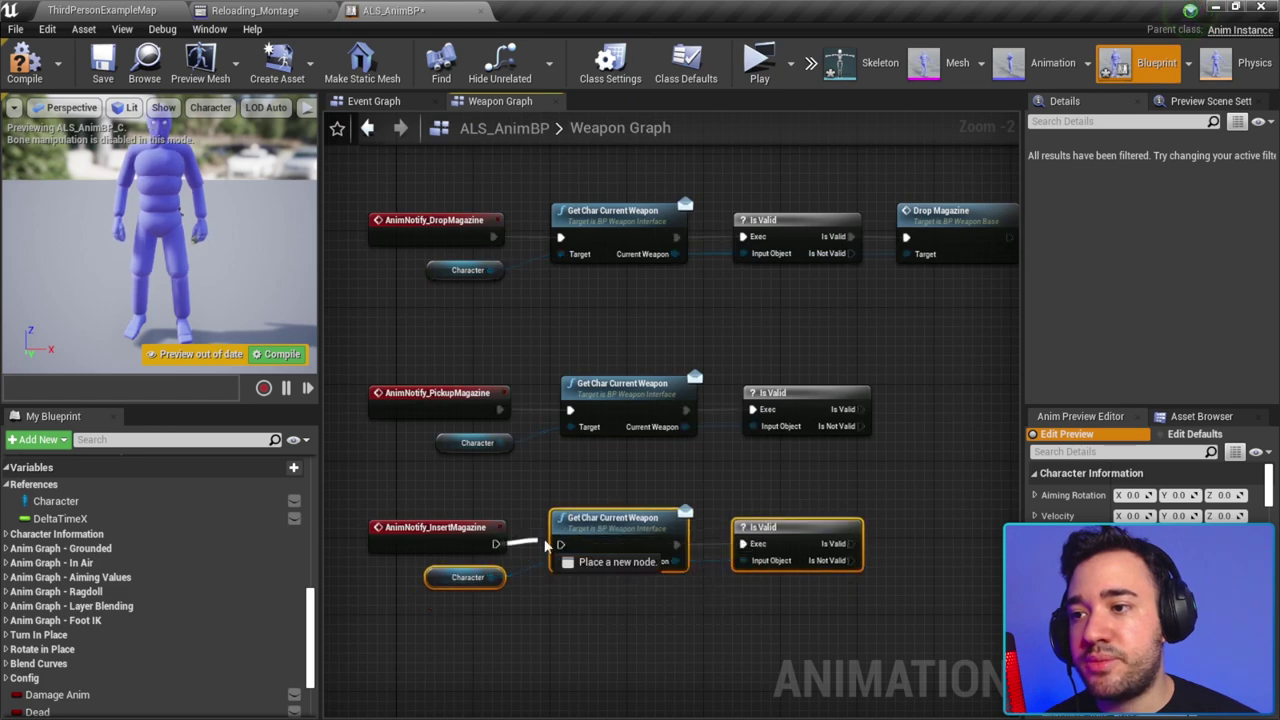
Step: Call Pickup Magazine on the current weapon after the pickup chain's validity check
{"action": "right_click_drag", "start_coordinate": [576, 507], "coordinate": [576, 447]}
{"action": "scroll", "coordinate": [670, 420], "scroll_direction": "up", "scroll_amount": 1}
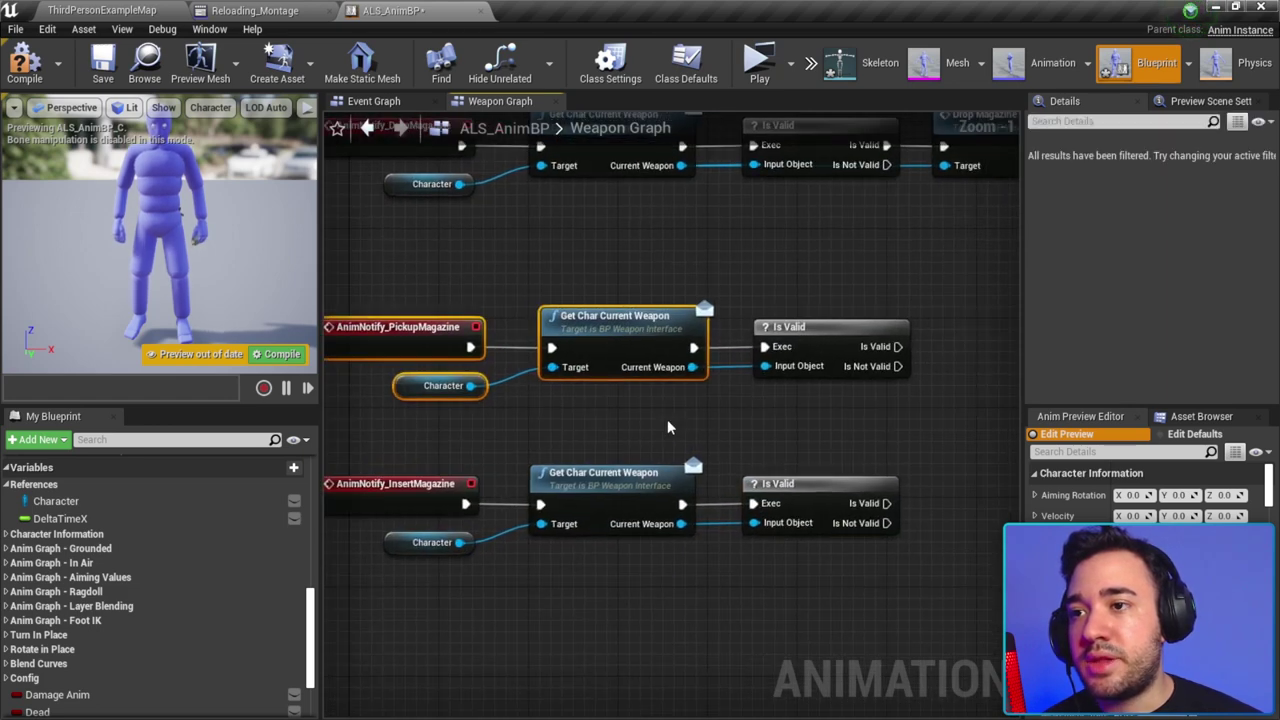
{"action": "left_click_drag", "start_coordinate": [691, 367], "coordinate": [730, 404]}
{"action": "type", "text": "pickup"}
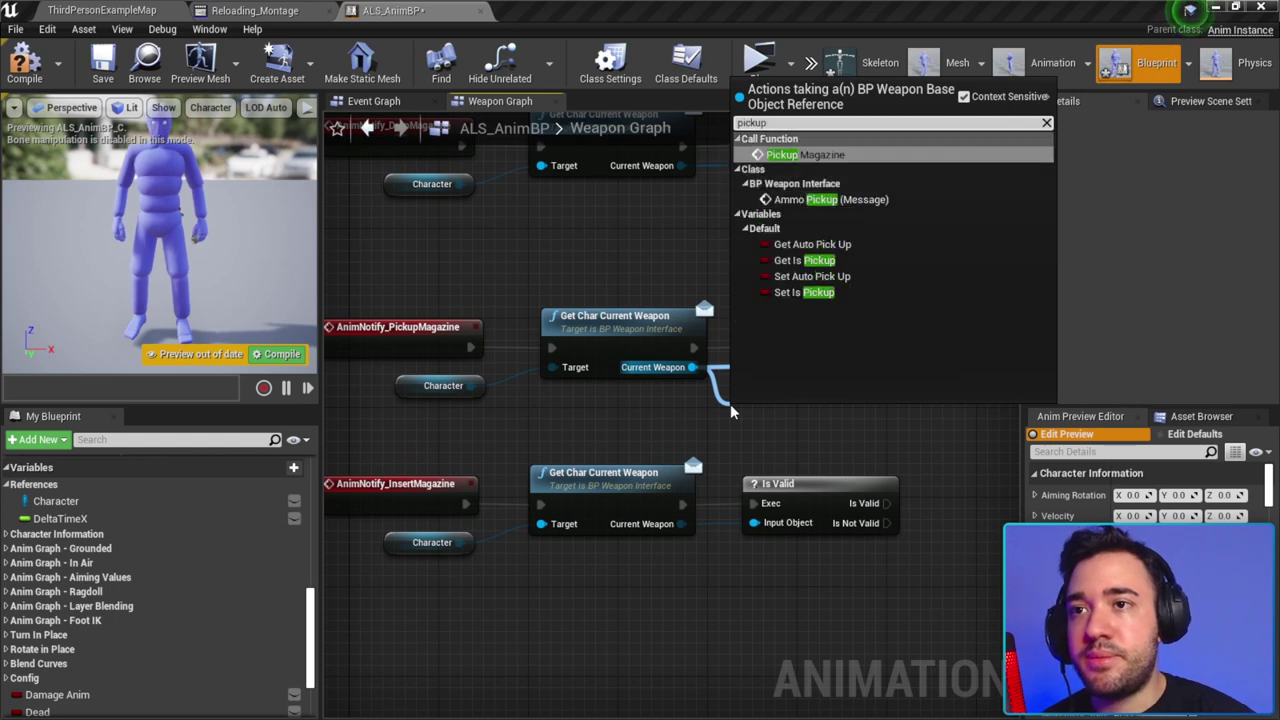
{"action": "left_click", "coordinate": [805, 155]}
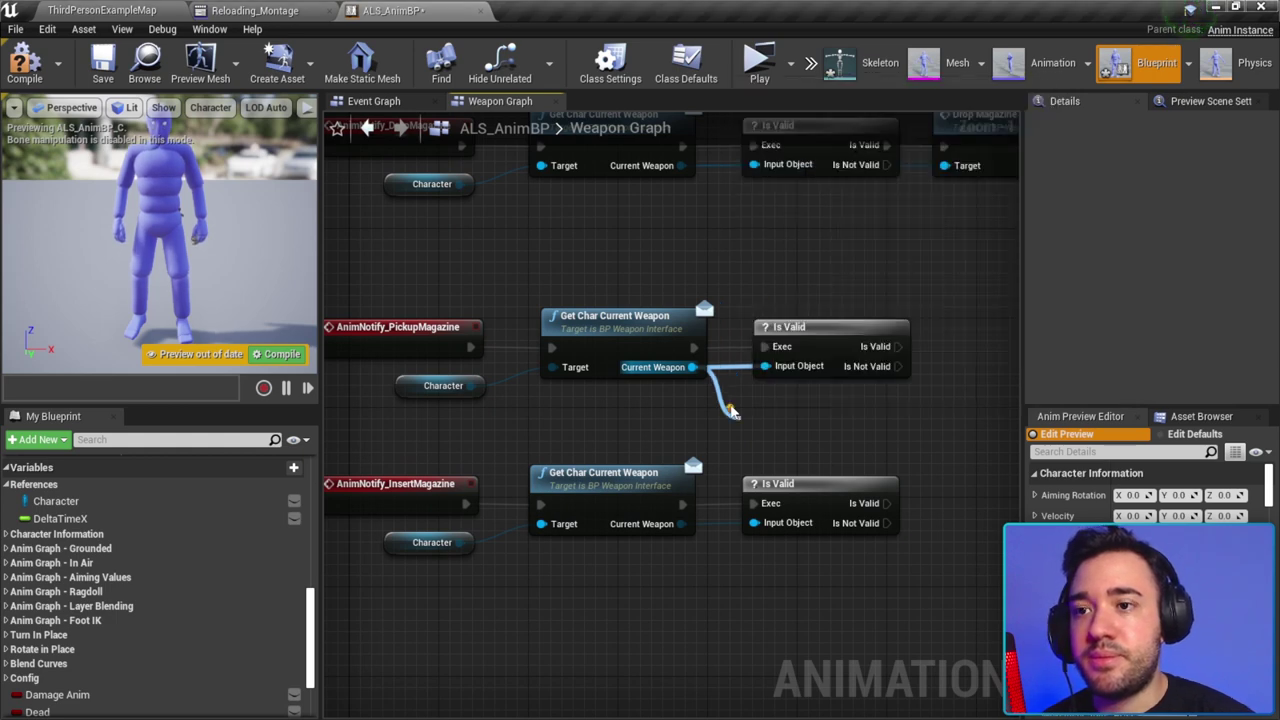
{"action": "scroll", "coordinate": [791, 410], "scroll_direction": "down", "scroll_amount": 1}
{"action": "left_click_drag", "start_coordinate": [686, 420], "coordinate": [900, 388]}
{"action": "right_click_drag", "start_coordinate": [900, 400], "coordinate": [900, 352]}
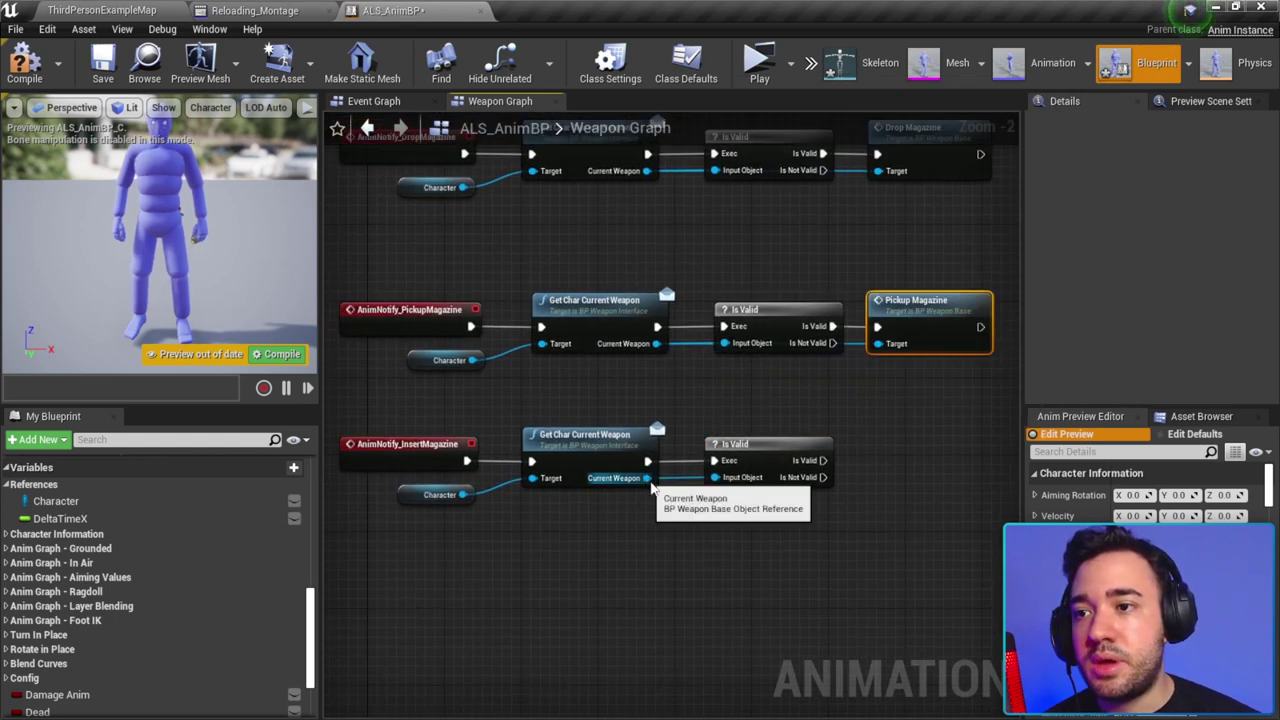
Step: Call Insert Magazine on the current weapon after the insert chain's validity check
{"action": "left_click_drag", "start_coordinate": [647, 478], "coordinate": [687, 505]}
{"action": "type", "text": "m"}
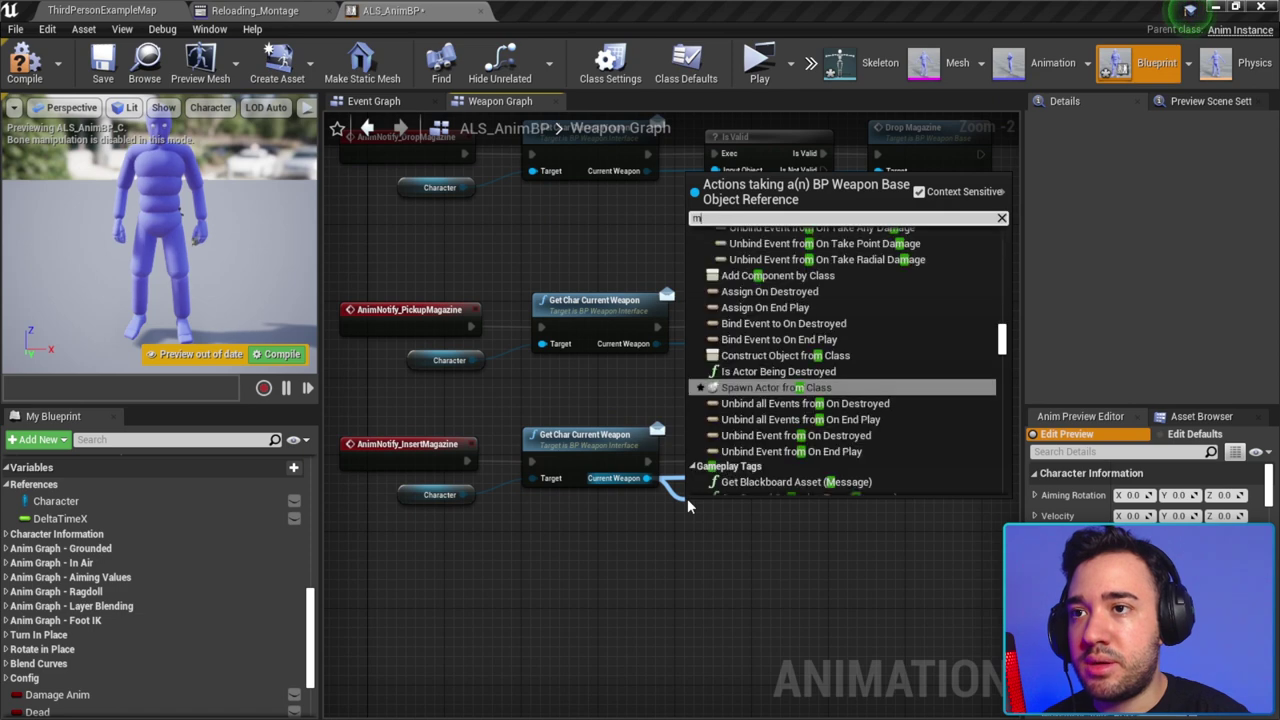
{"action": "type", "text": "agazine insert"}
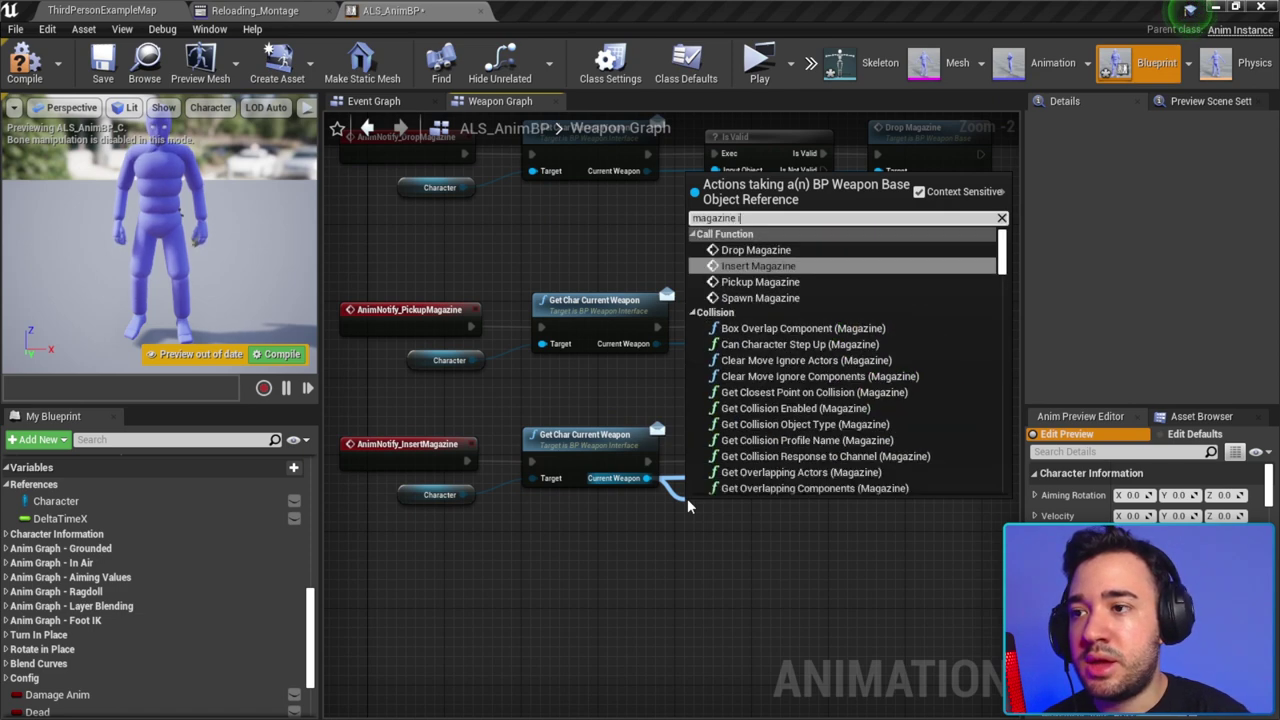
{"action": "key", "text": "Return"}
{"action": "scroll", "coordinate": [687, 505], "scroll_direction": "up", "scroll_amount": 1}
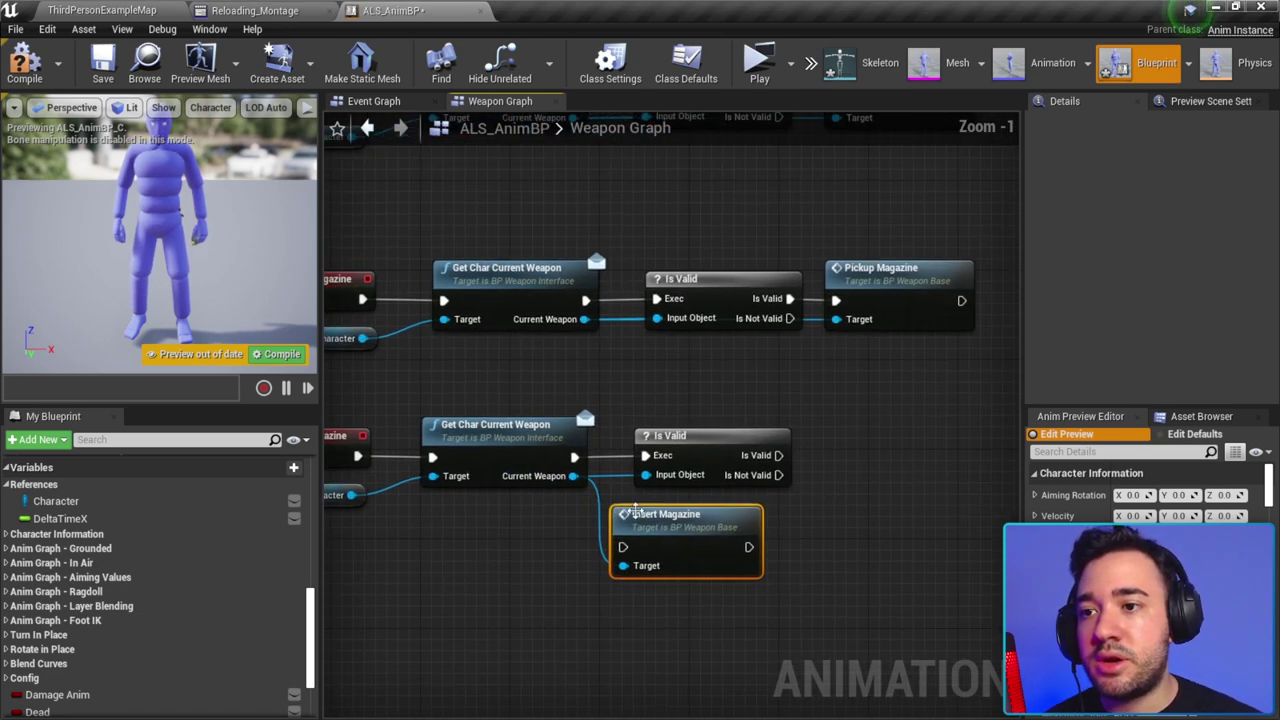
{"action": "left_click_drag", "start_coordinate": [617, 523], "coordinate": [803, 437]}
{"action": "left_click", "coordinate": [738, 455]}
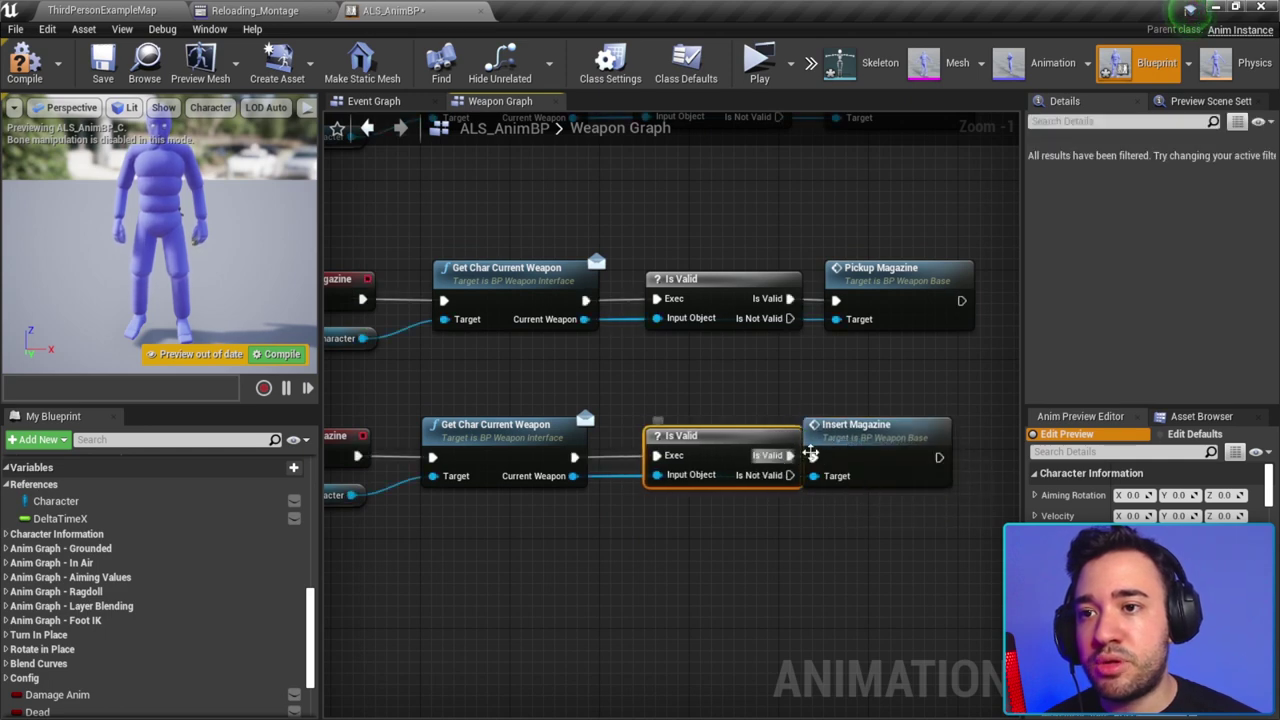
{"action": "left_click", "coordinate": [858, 440]}
{"action": "scroll", "coordinate": [795, 524], "scroll_direction": "down", "scroll_amount": 2}
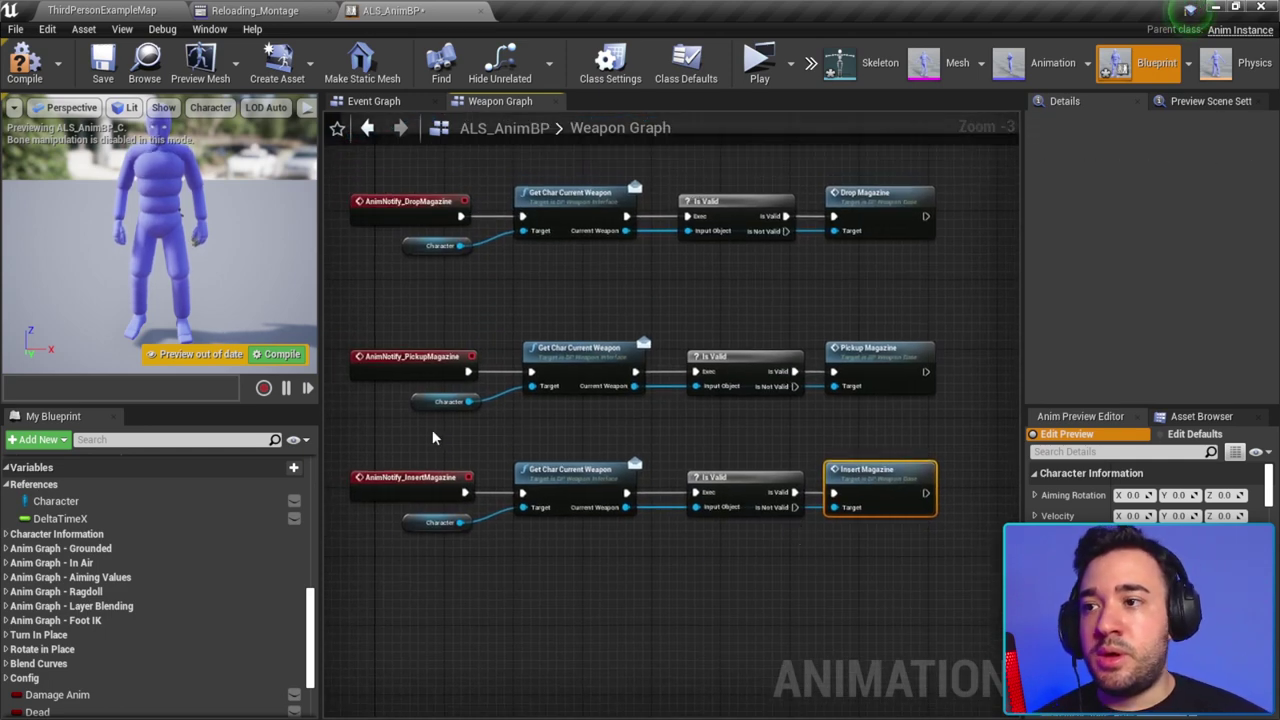
Step: Box-select the three magazine notify chains and wrap them in a comment
{"action": "left_click_drag", "start_coordinate": [345, 428], "coordinate": [843, 320]}
{"action": "left_click_drag", "start_coordinate": [866, 367], "coordinate": [866, 343]}
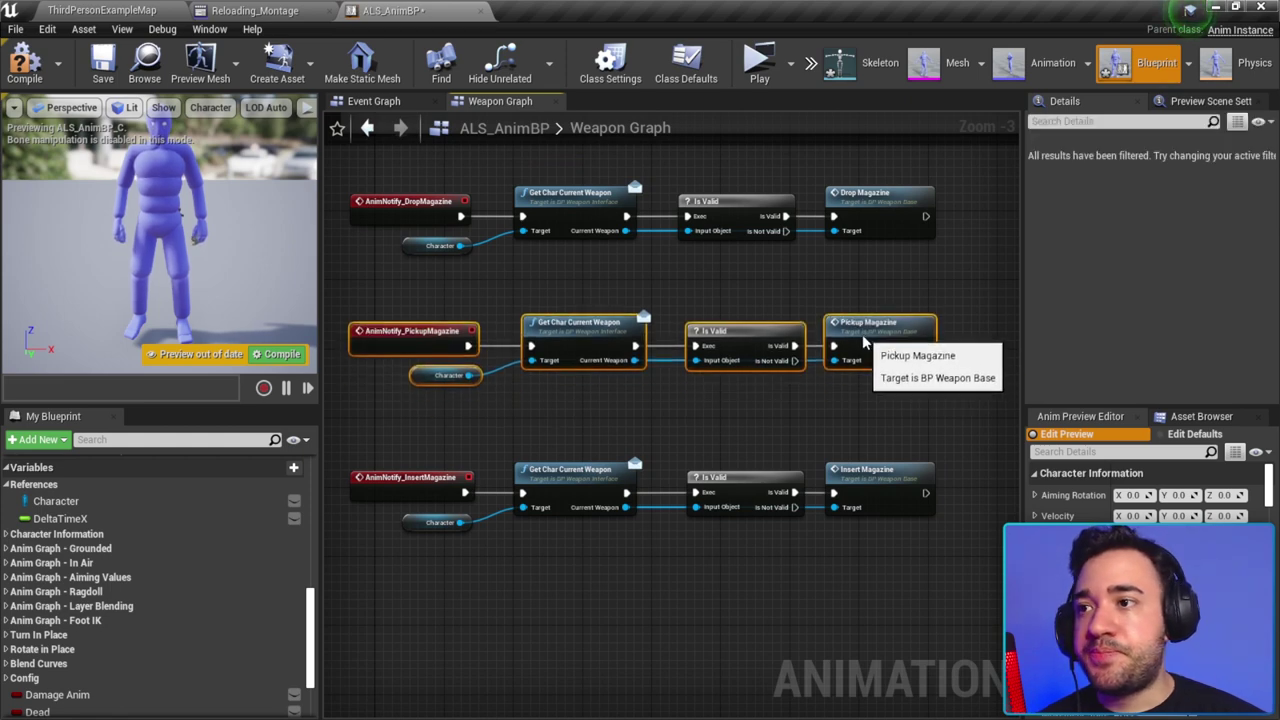
{"action": "scroll", "coordinate": [905, 612], "scroll_direction": "down", "scroll_amount": 2}
{"action": "scroll", "coordinate": [867, 615], "scroll_direction": "up", "scroll_amount": 1}
{"action": "left_click_drag", "start_coordinate": [894, 623], "coordinate": [550, 378]}
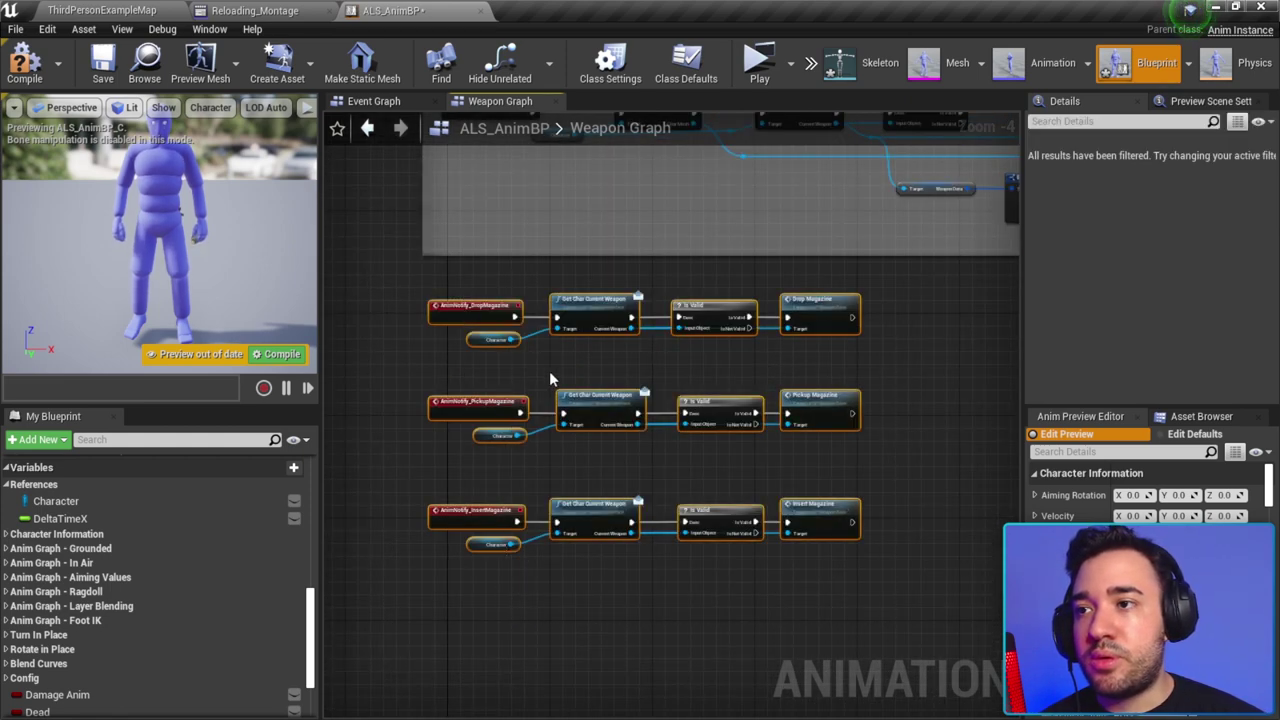
{"action": "key", "text": "c"}
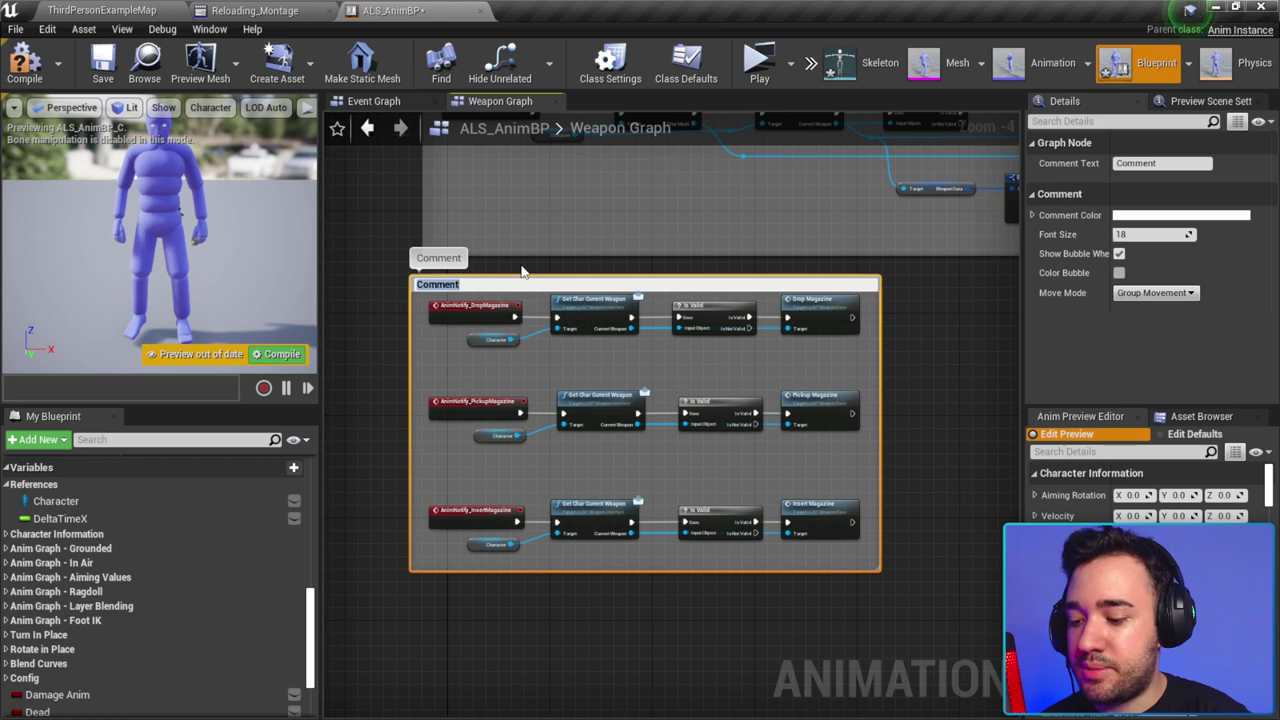
Step: Title the comment 'Notifys para dar efeito de recarregamento a arma'
{"action": "type", "text": "Notify para dar efeito de recarregamento a arma"}
{"action": "scroll", "coordinate": [521, 271], "scroll_direction": "up", "scroll_amount": 1}
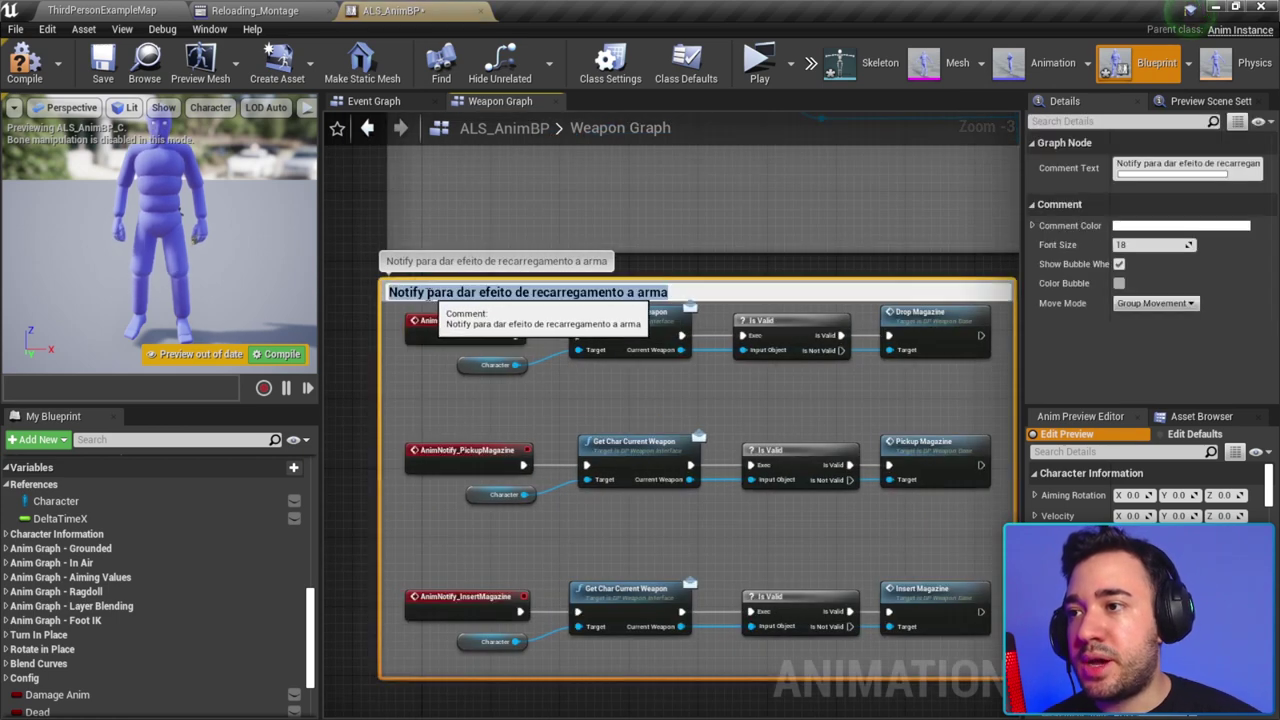
{"action": "left_click", "coordinate": [441, 292]}
{"action": "type", "text": "s"}
{"action": "left_click", "coordinate": [505, 243]}
{"action": "left_click", "coordinate": [522, 304]}
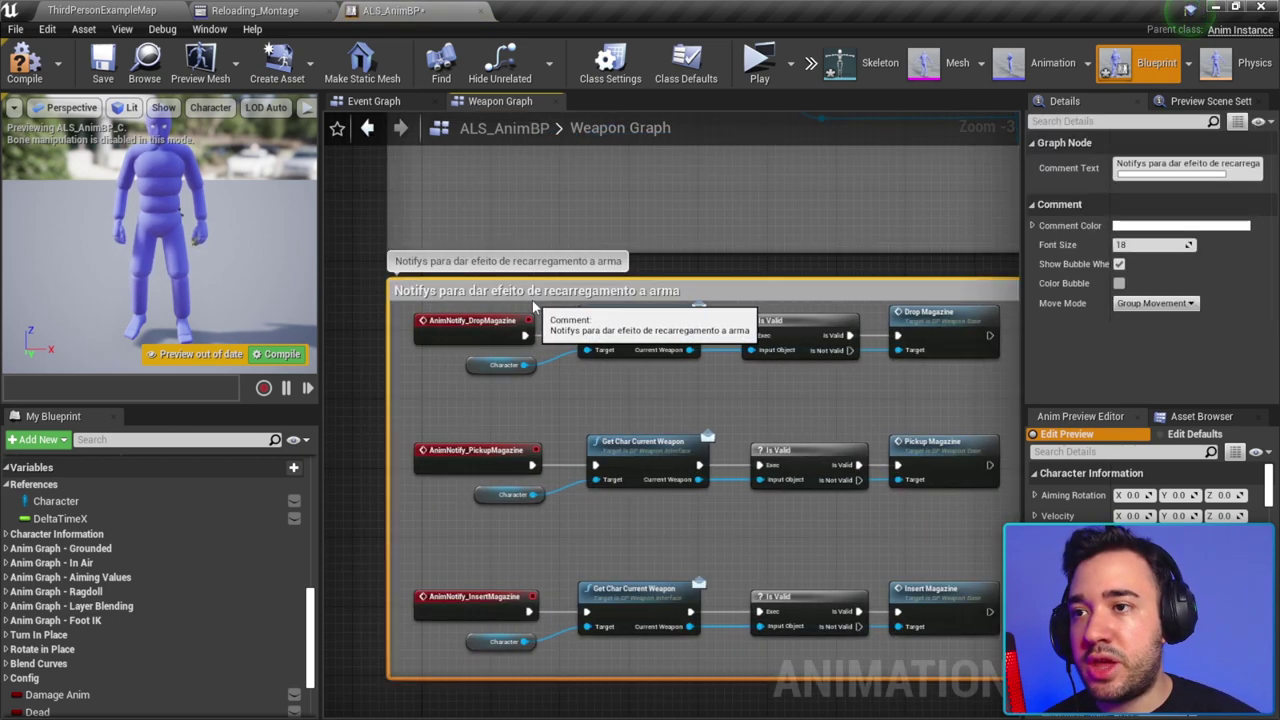
{"action": "left_click", "coordinate": [492, 230]}
{"action": "scroll", "coordinate": [570, 450], "scroll_direction": "down", "scroll_amount": 1}
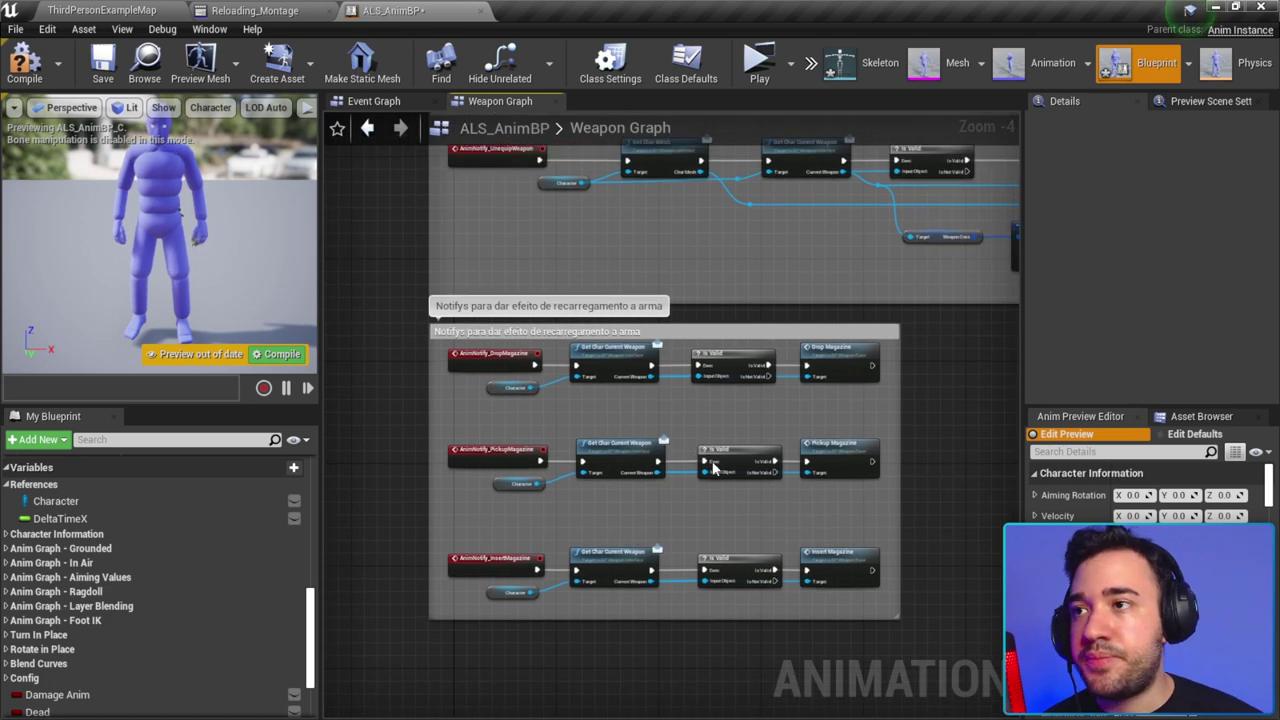
{"action": "right_click", "coordinate": [712, 467]}
Step: Compile ALS_AnimBP and bring all the notify comment groups into view
{"action": "left_click", "coordinate": [108, 125]}
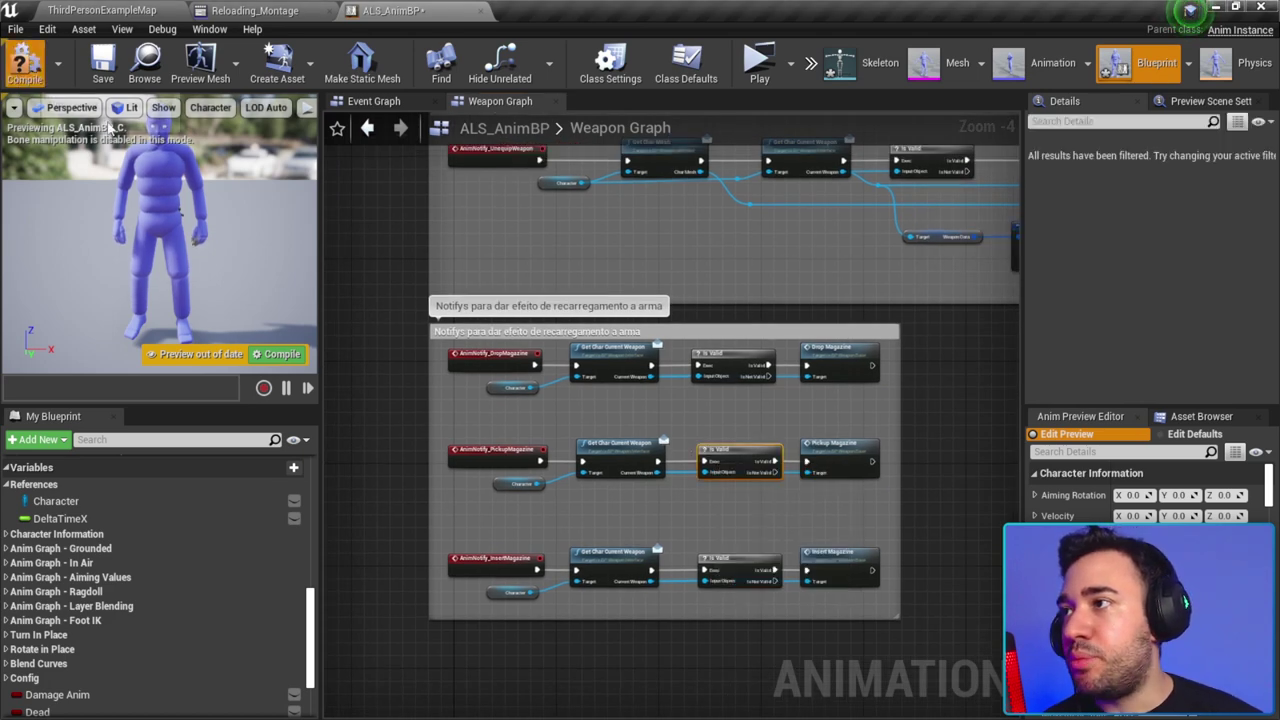
{"action": "left_click", "coordinate": [106, 74]}
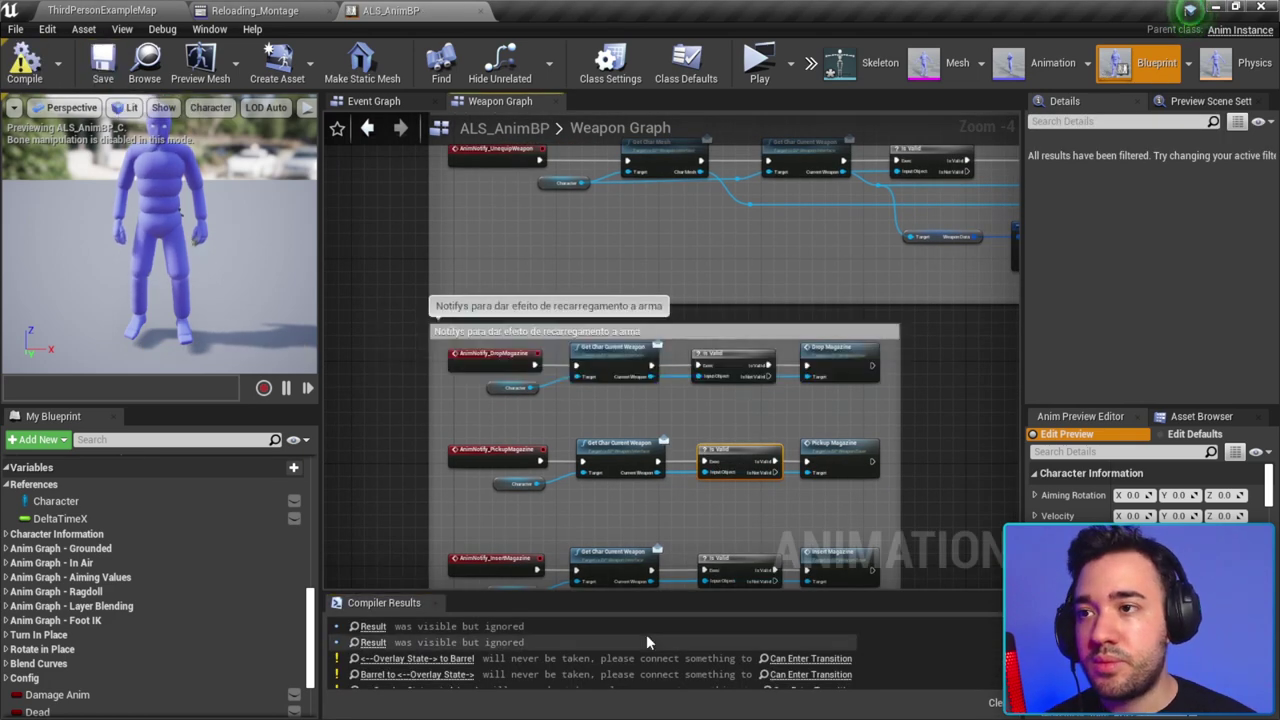
{"action": "scroll", "coordinate": [611, 371], "scroll_direction": "down", "scroll_amount": 2}
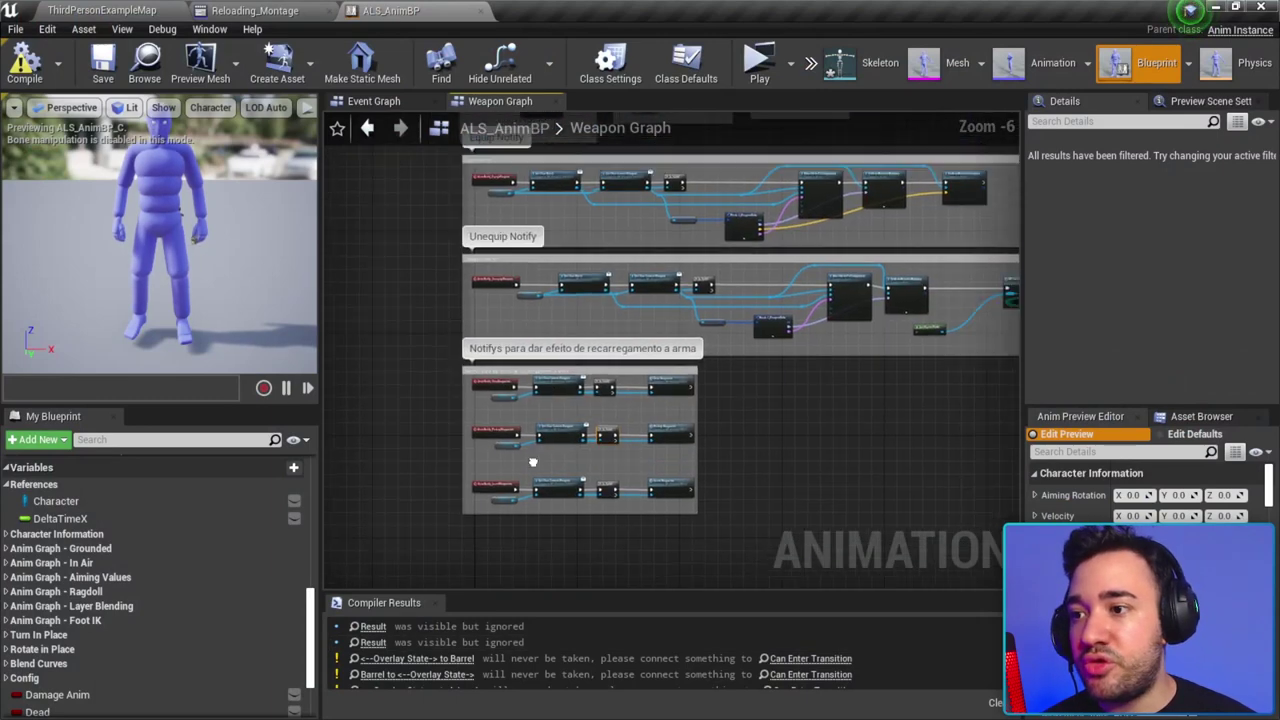
{"action": "right_click_drag", "start_coordinate": [618, 527], "coordinate": [552, 634]}
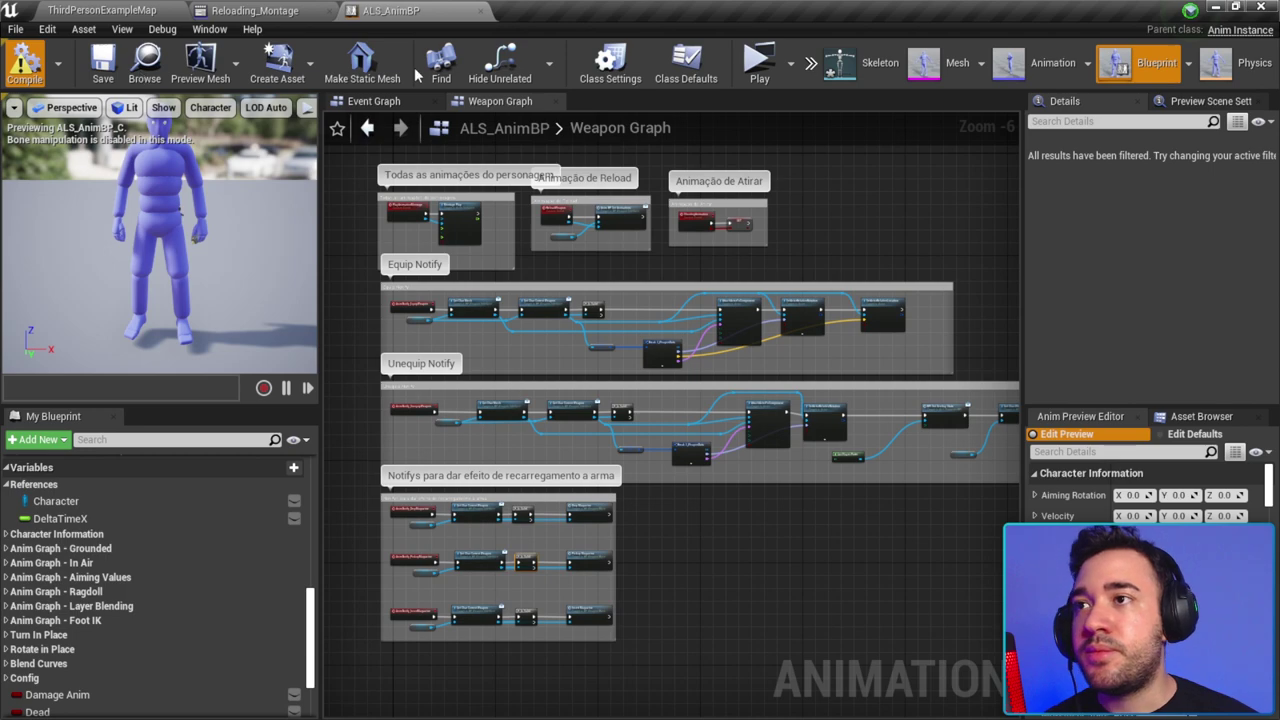
Step: Close the ALS_AnimBP and Reloading_Montage editors and save the map and modified skeleton
{"action": "left_click", "coordinate": [480, 11]}
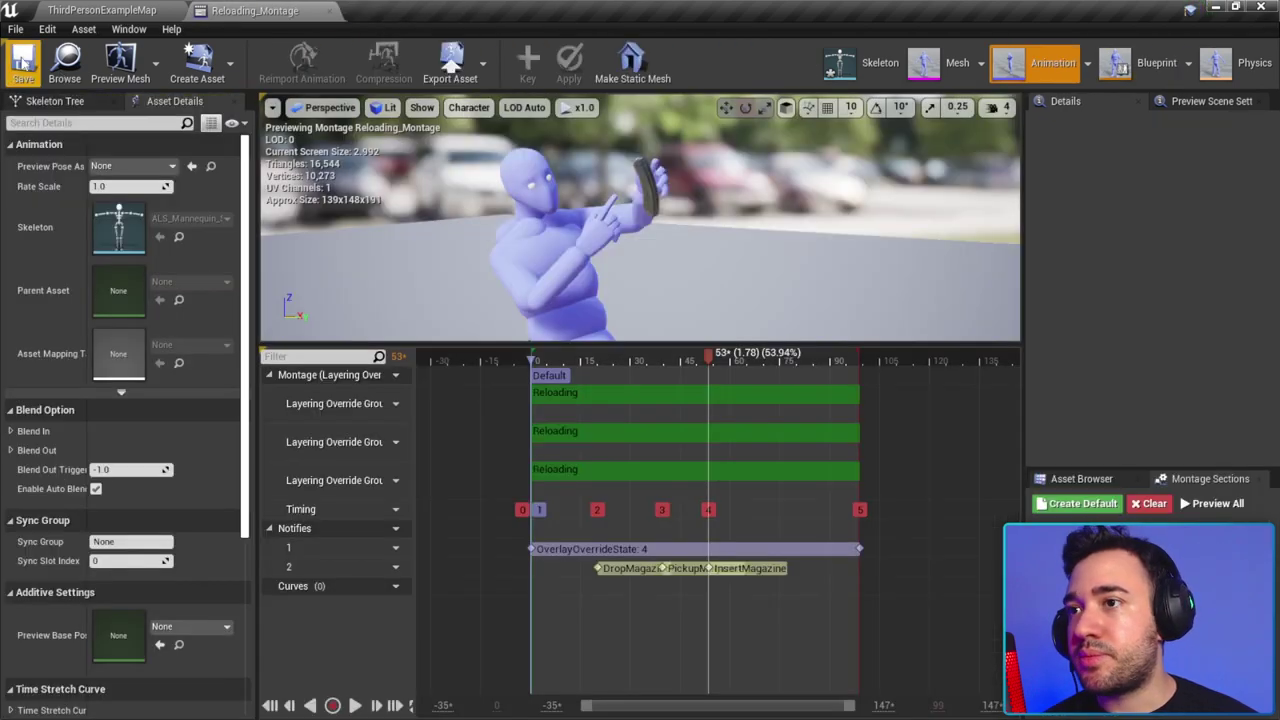
{"action": "left_click", "coordinate": [331, 11]}
{"action": "left_click", "coordinate": [218, 62]}
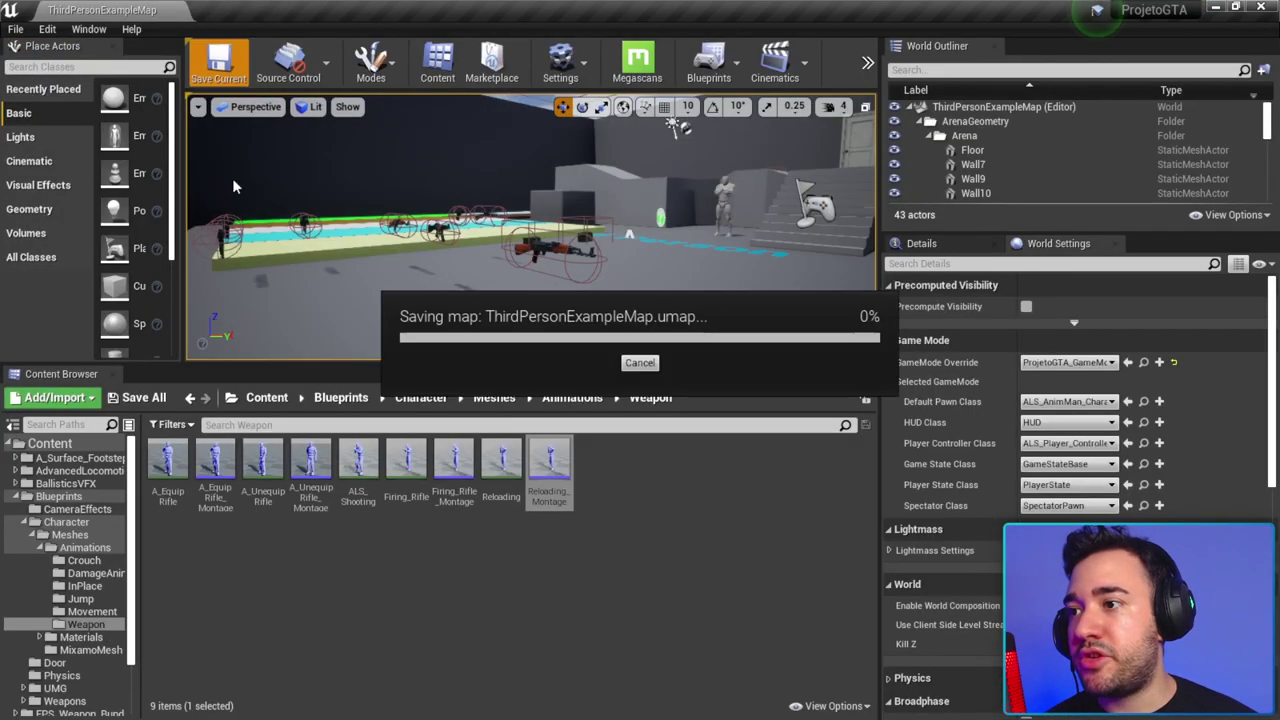
{"action": "left_click", "coordinate": [144, 397]}
{"action": "left_click", "coordinate": [762, 500]}
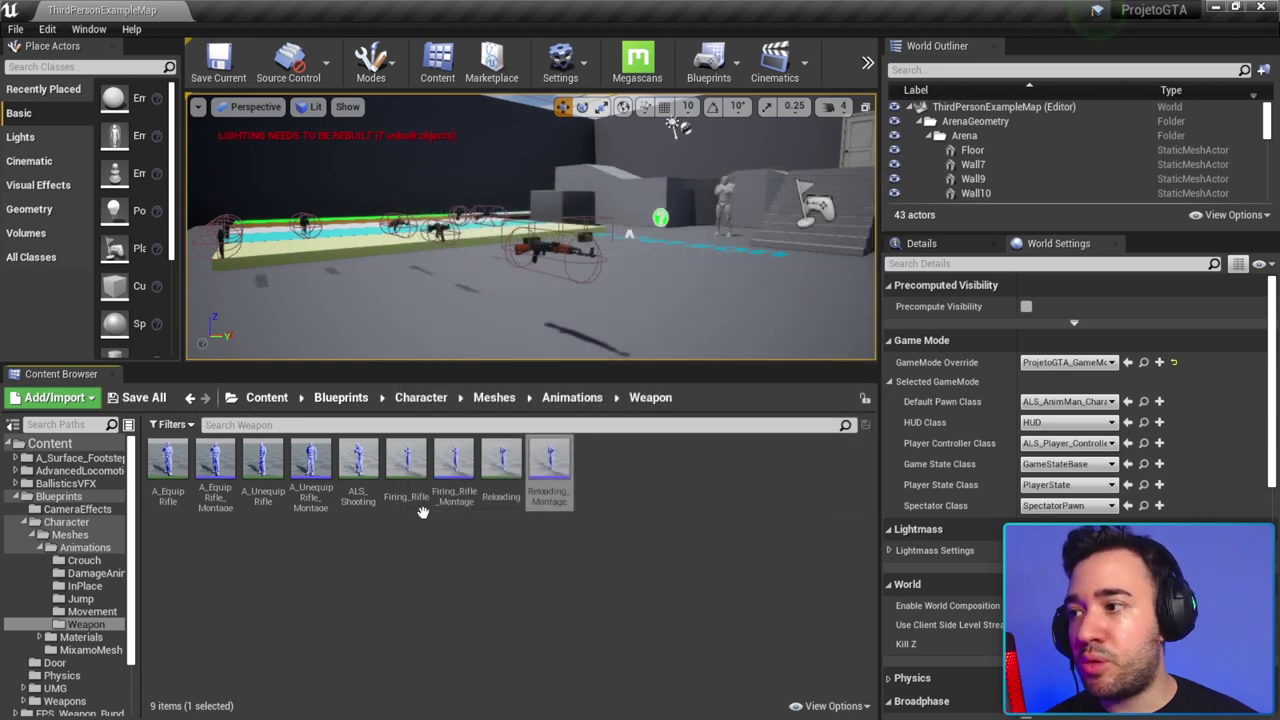
Step: Go back up to the Blueprints folder and frame the AK weapon in the level
{"action": "left_click", "coordinate": [41, 548]}
{"action": "left_click", "coordinate": [31, 535]}
{"action": "left_click", "coordinate": [22, 522]}
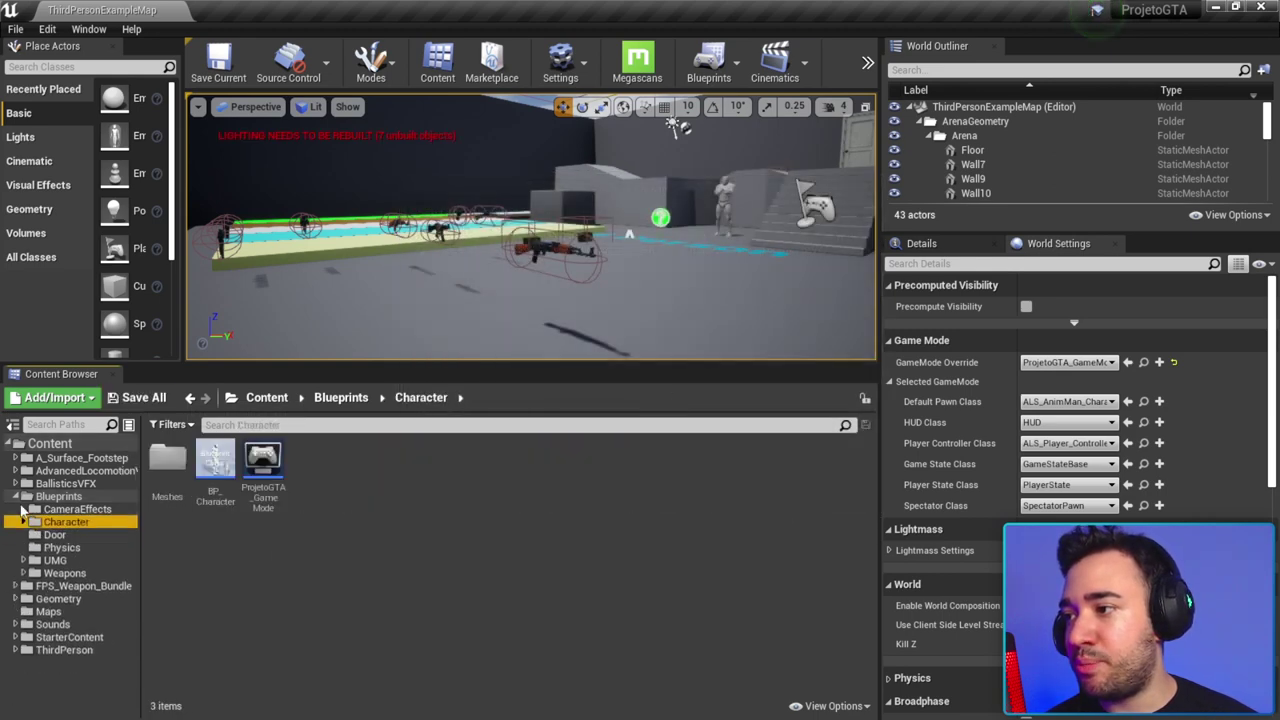
{"action": "left_click", "coordinate": [9, 496]}
{"action": "left_click", "coordinate": [566, 259]}
{"action": "key", "text": "f"}
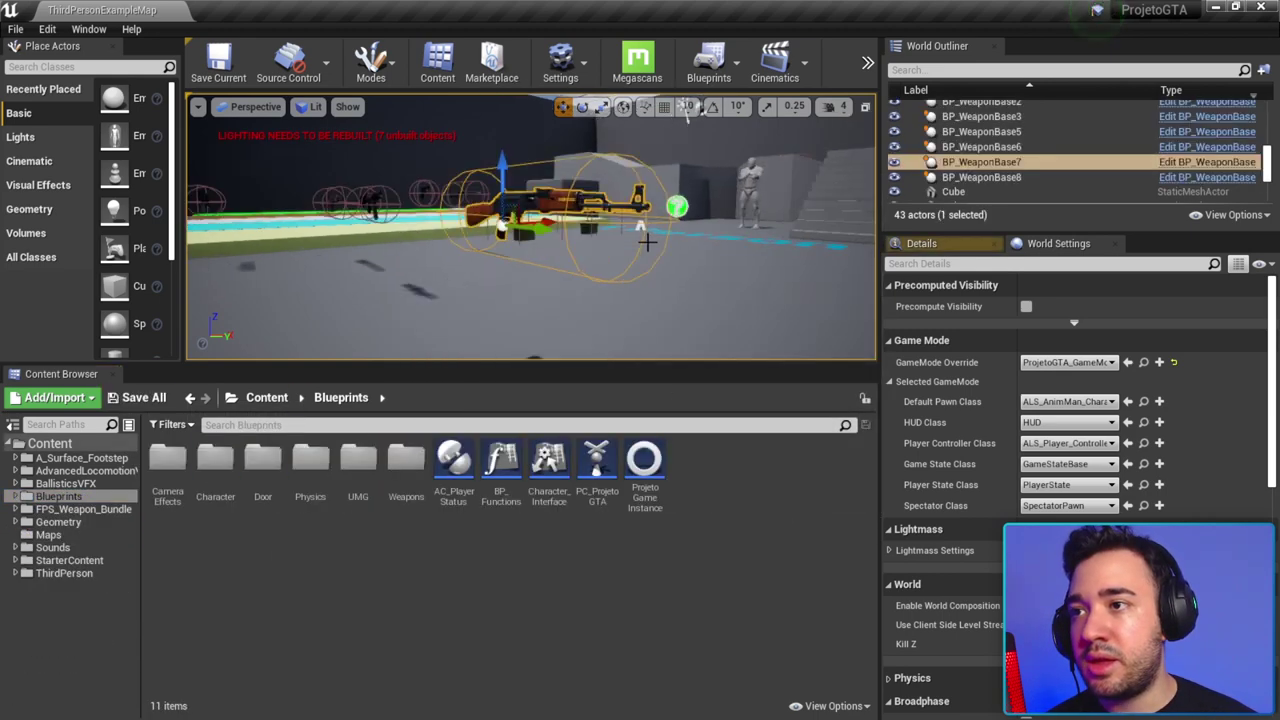
{"action": "right_click_drag", "start_coordinate": [854, 255], "coordinate": [840, 270]}
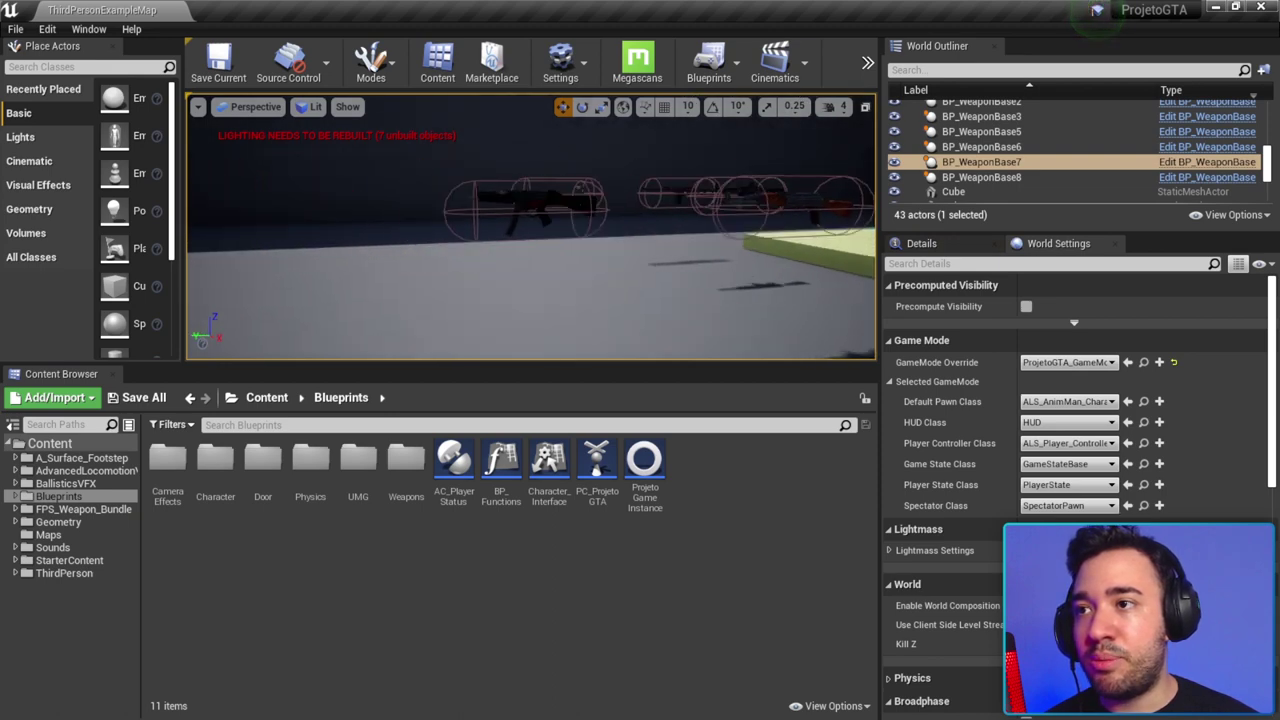
{"action": "key", "text": "f"}
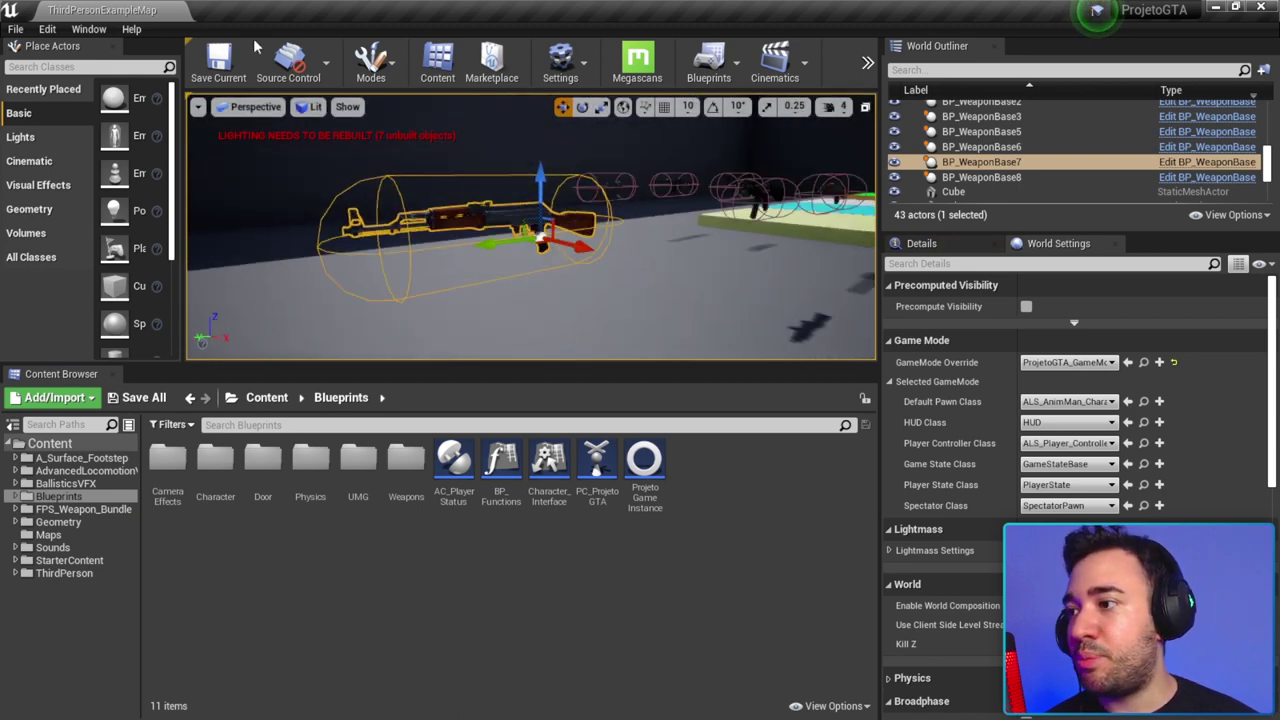
Step: Open the WeaponList data table from Blueprints/Weapons/Data
{"action": "double_click", "coordinate": [406, 462]}
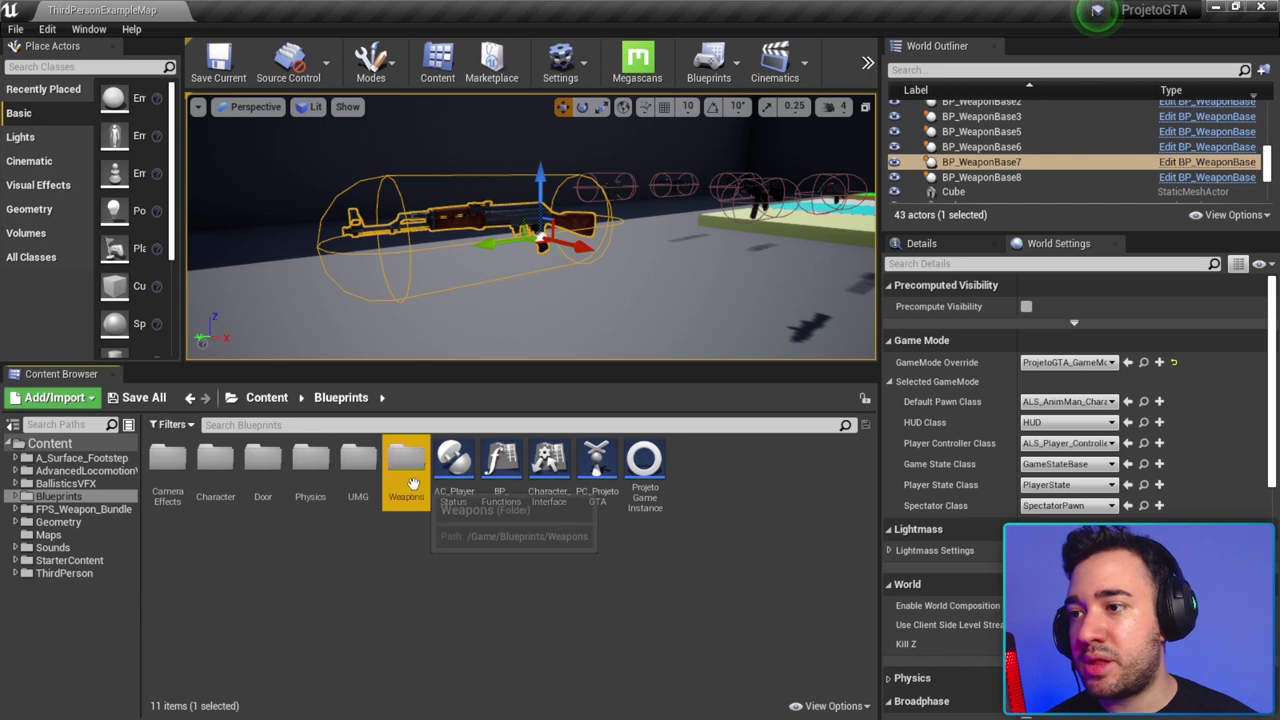
{"action": "double_click", "coordinate": [160, 470]}
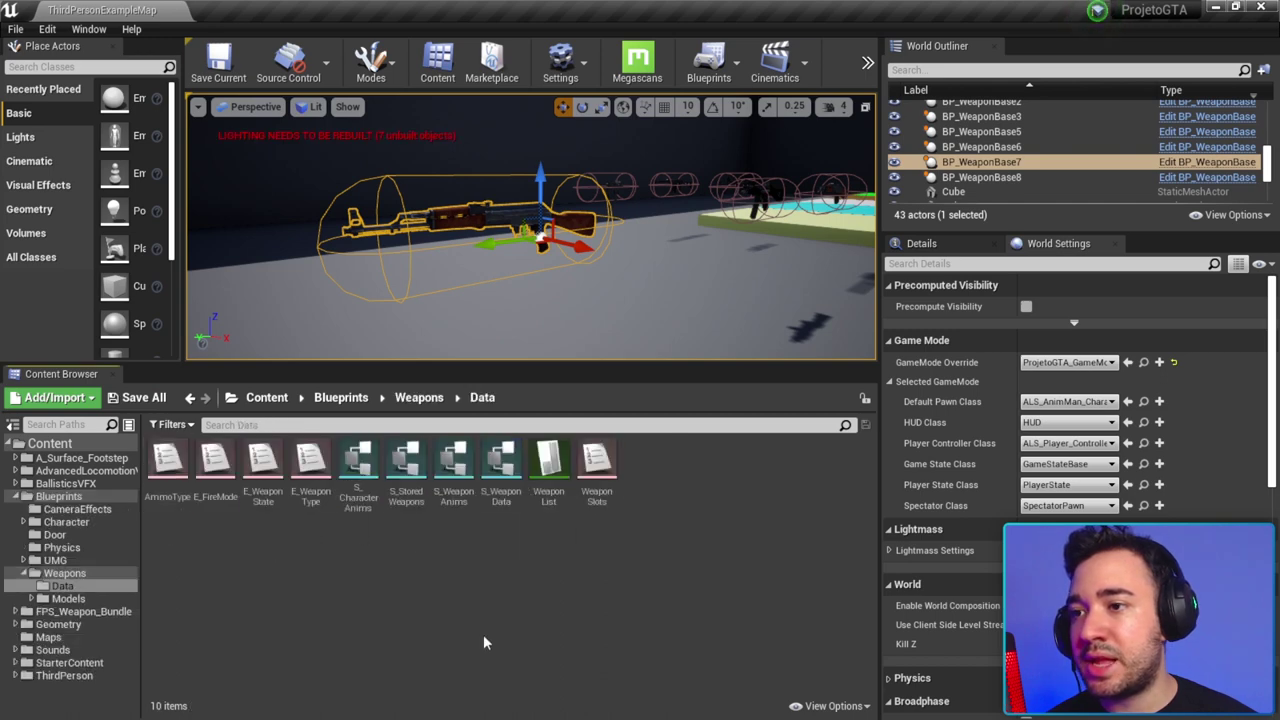
{"action": "double_click", "coordinate": [555, 468]}
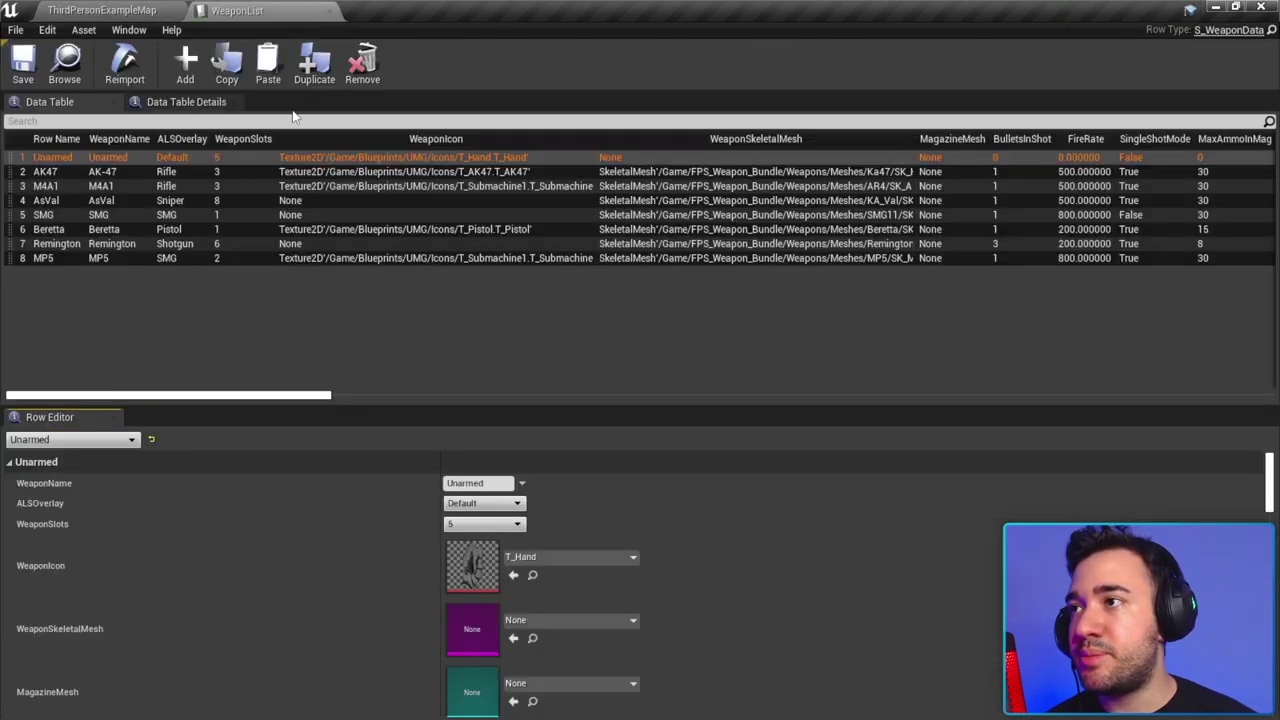
Step: Set the AK47 row's MagazineMesh to SM_AK47Mag and close the mesh previews
{"action": "left_click", "coordinate": [60, 173]}
{"action": "scroll", "coordinate": [597, 646], "scroll_direction": "down", "scroll_amount": 3}
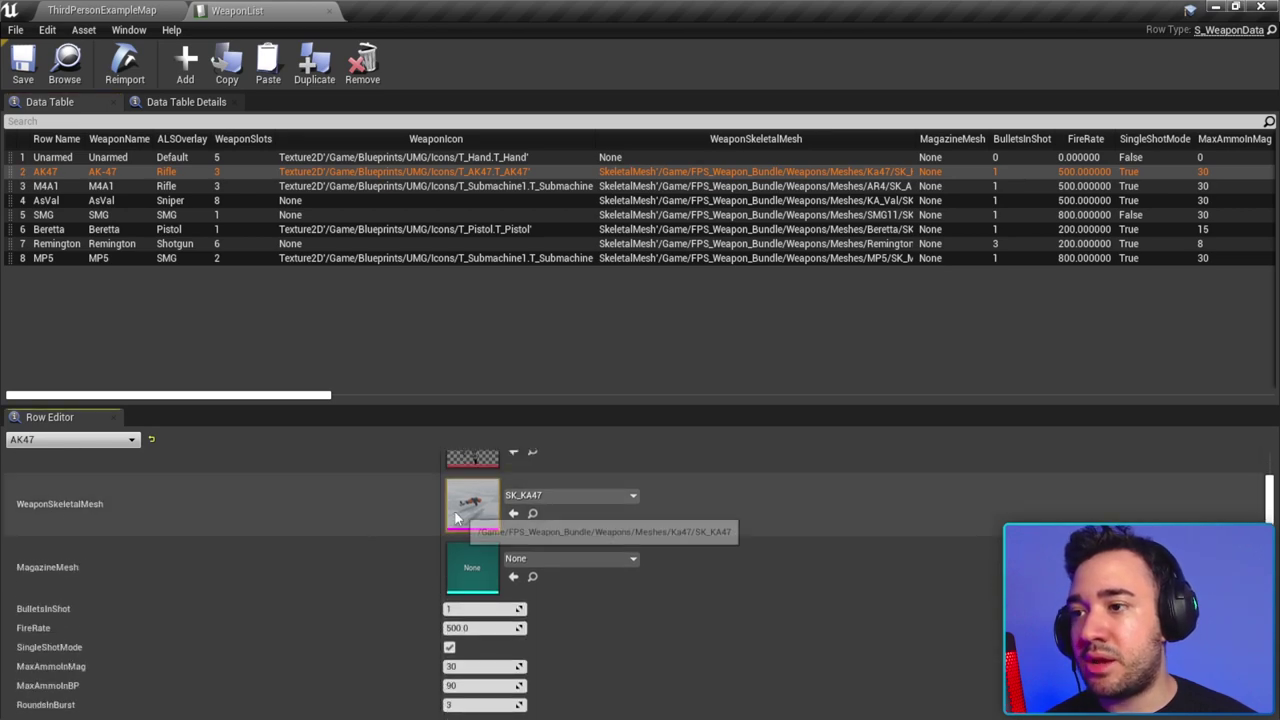
{"action": "double_click", "coordinate": [472, 503]}
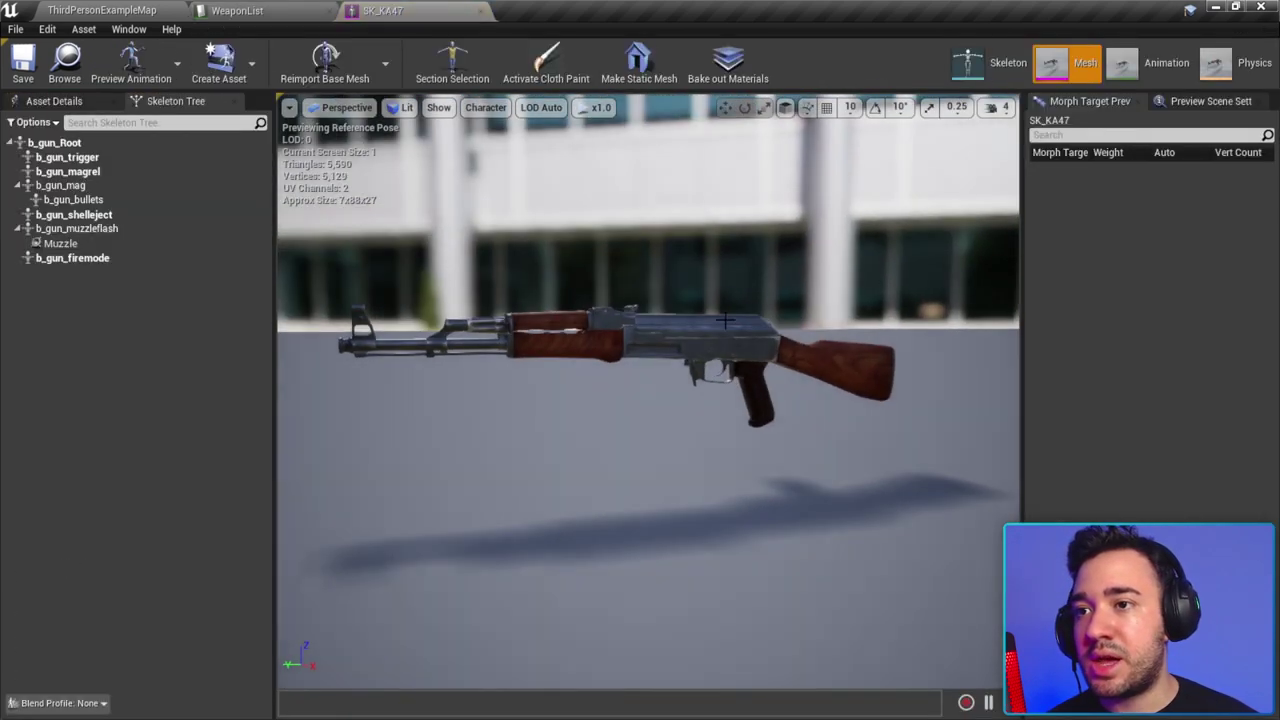
{"action": "left_click", "coordinate": [236, 10]}
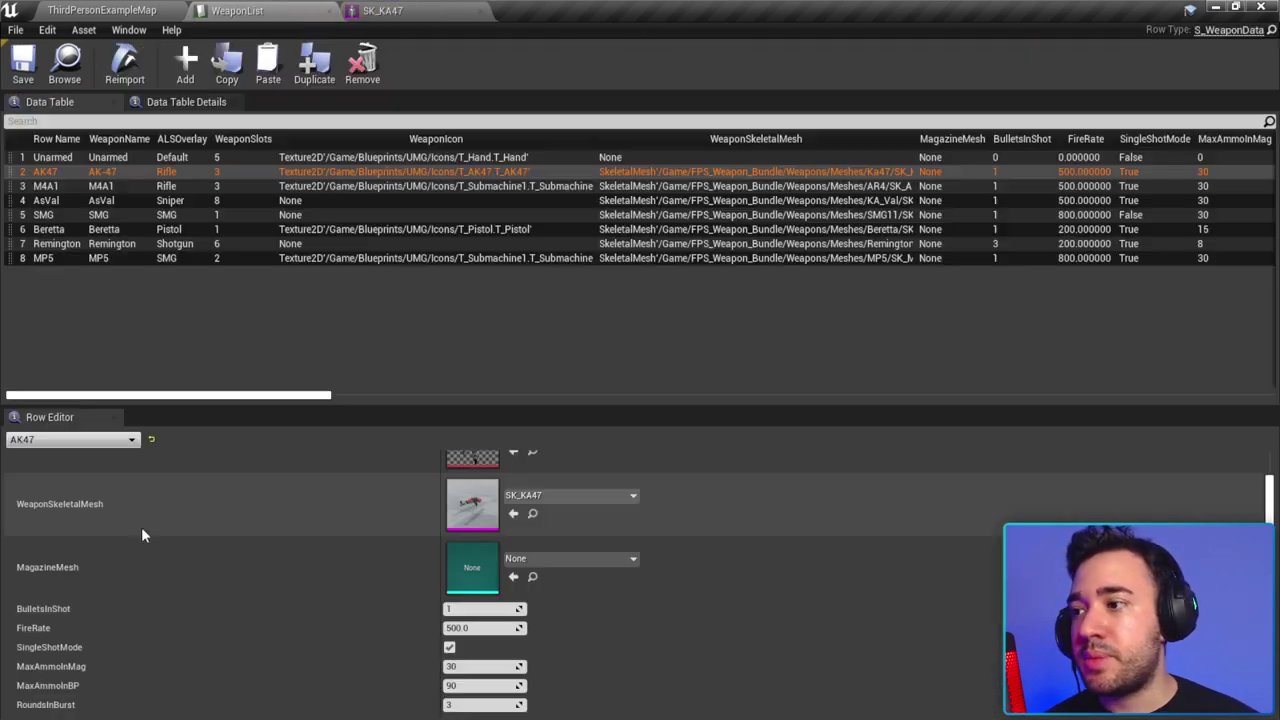
{"action": "left_click", "coordinate": [567, 560]}
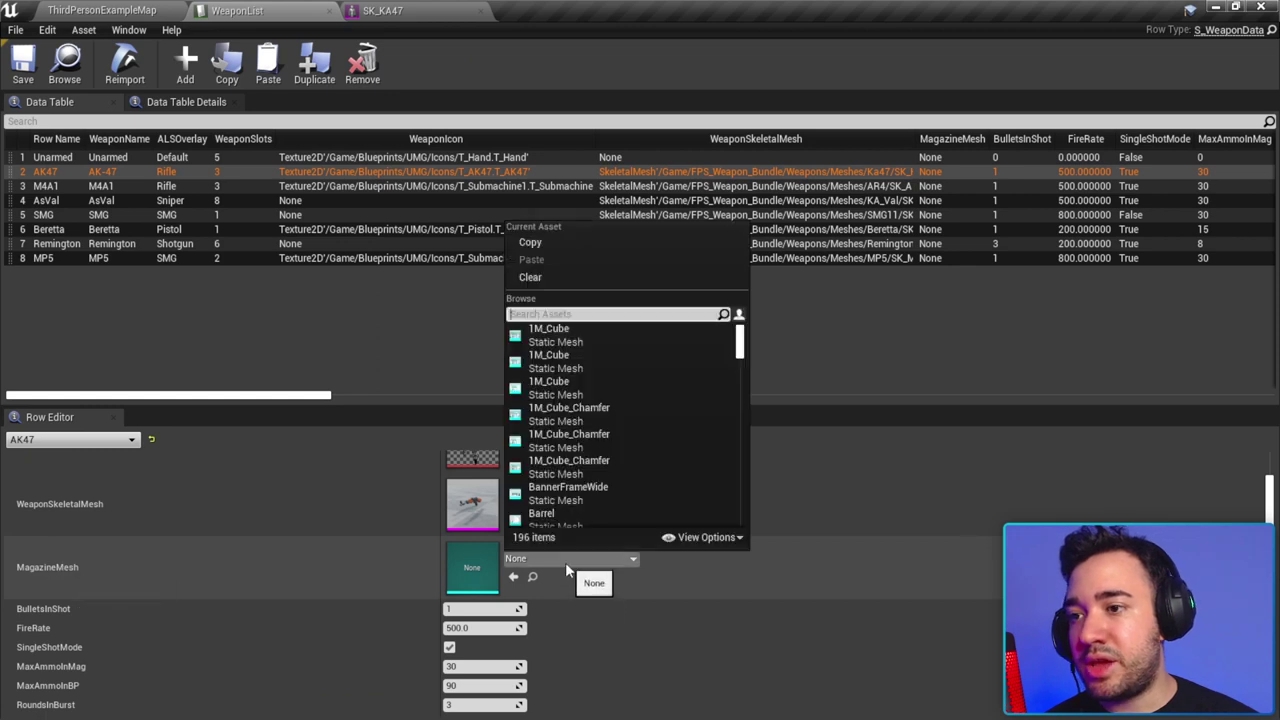
{"action": "type", "text": "mag"}
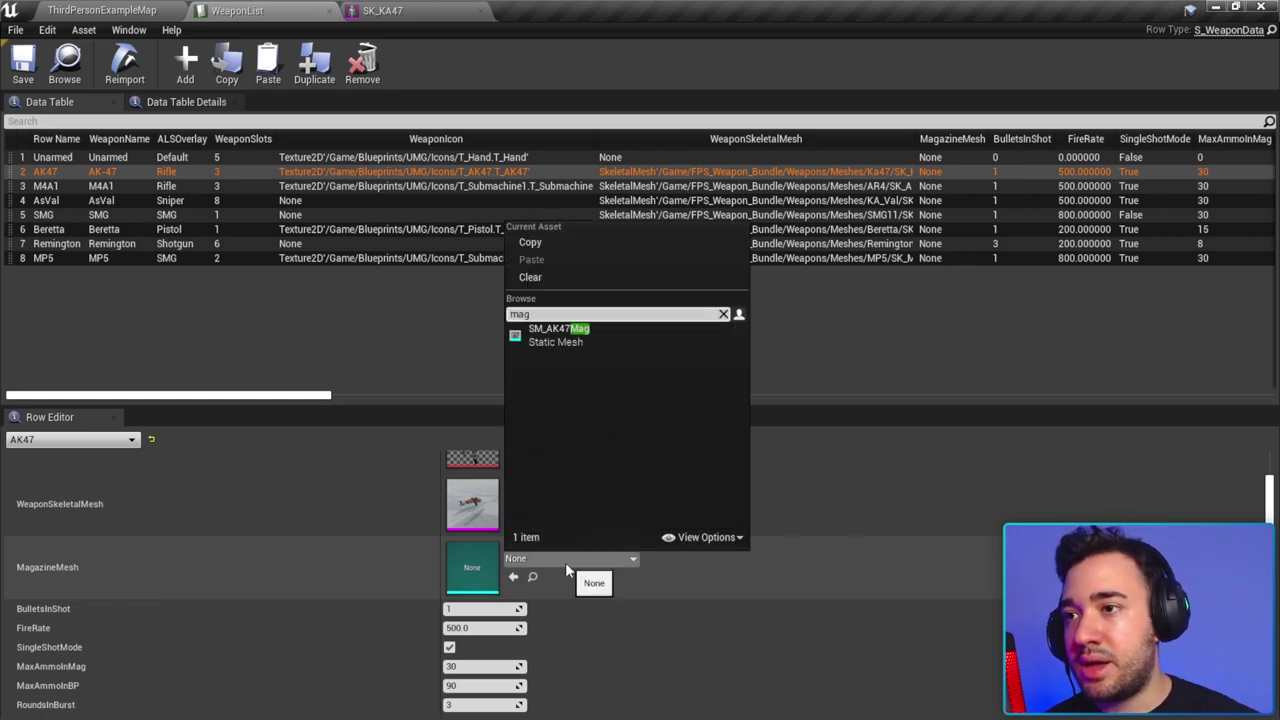
{"action": "left_click", "coordinate": [585, 340]}
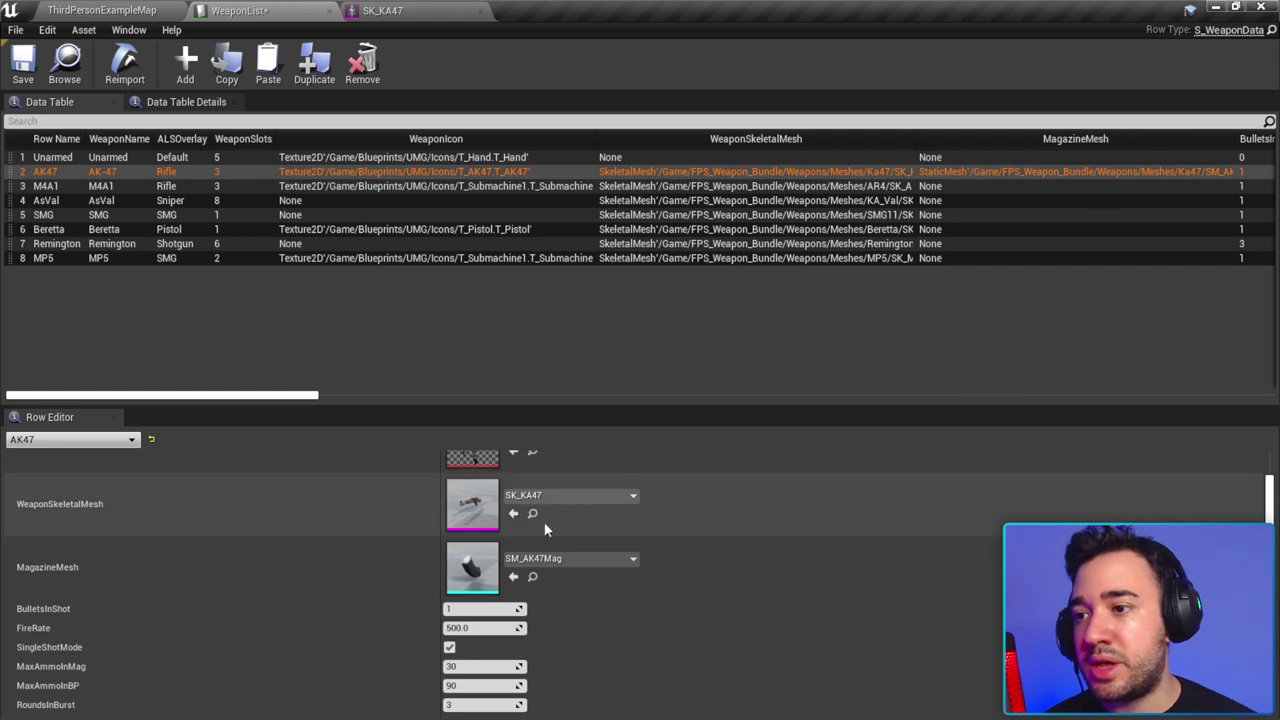
{"action": "double_click", "coordinate": [472, 567]}
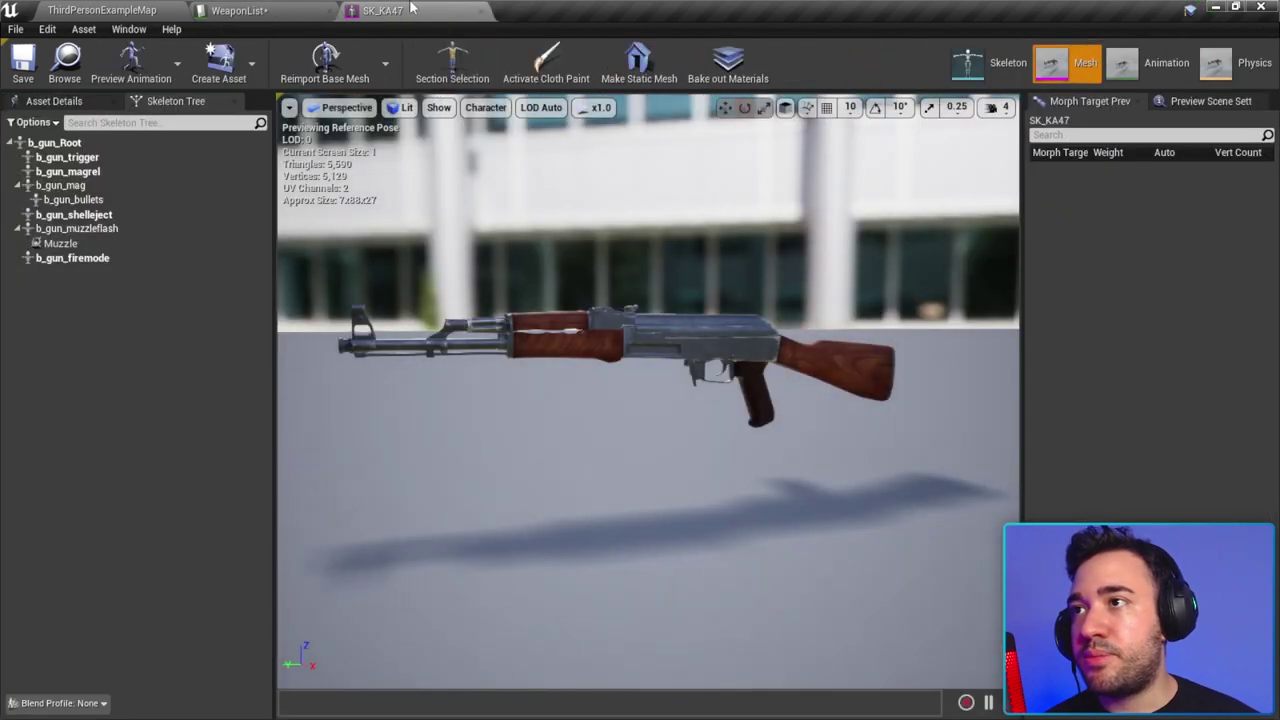
{"action": "left_click", "coordinate": [477, 10]}
Step: Set the placed BP_WeaponBase7's Weapon Stored WeaponID to AK47
{"action": "left_click", "coordinate": [102, 10]}
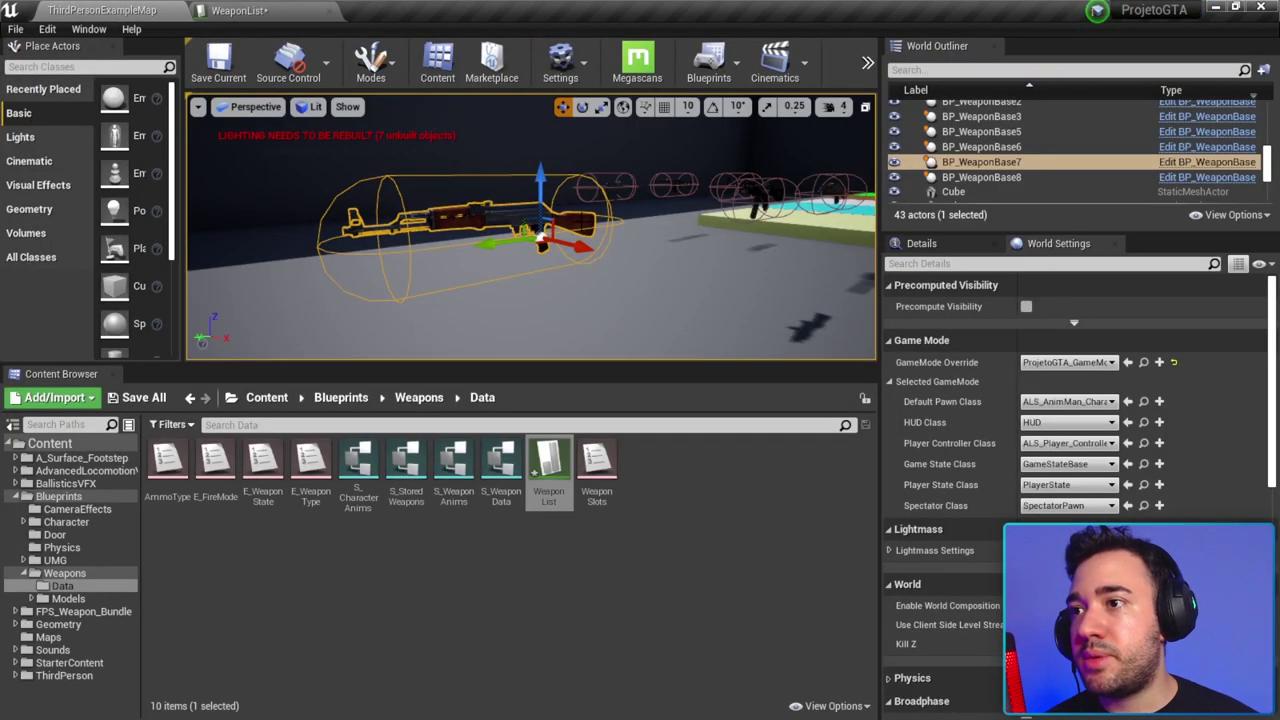
{"action": "left_click_drag", "start_coordinate": [668, 365], "coordinate": [668, 458]}
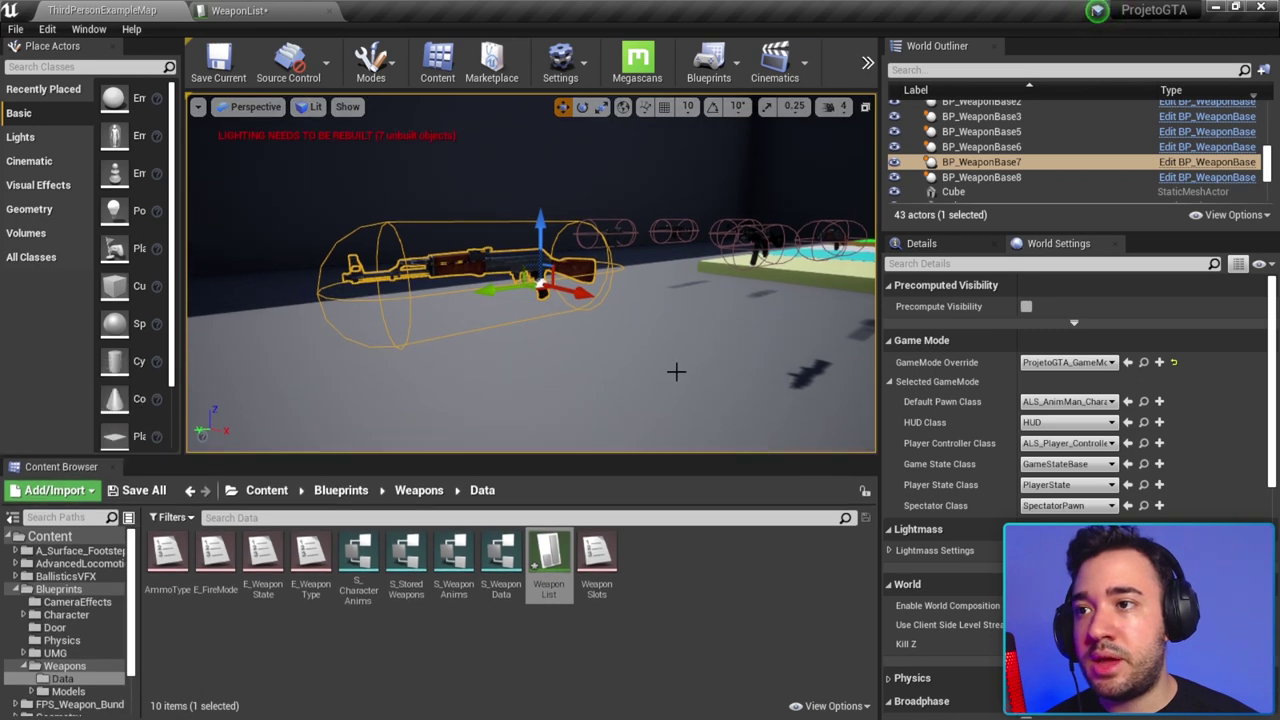
{"action": "left_click", "coordinate": [912, 241]}
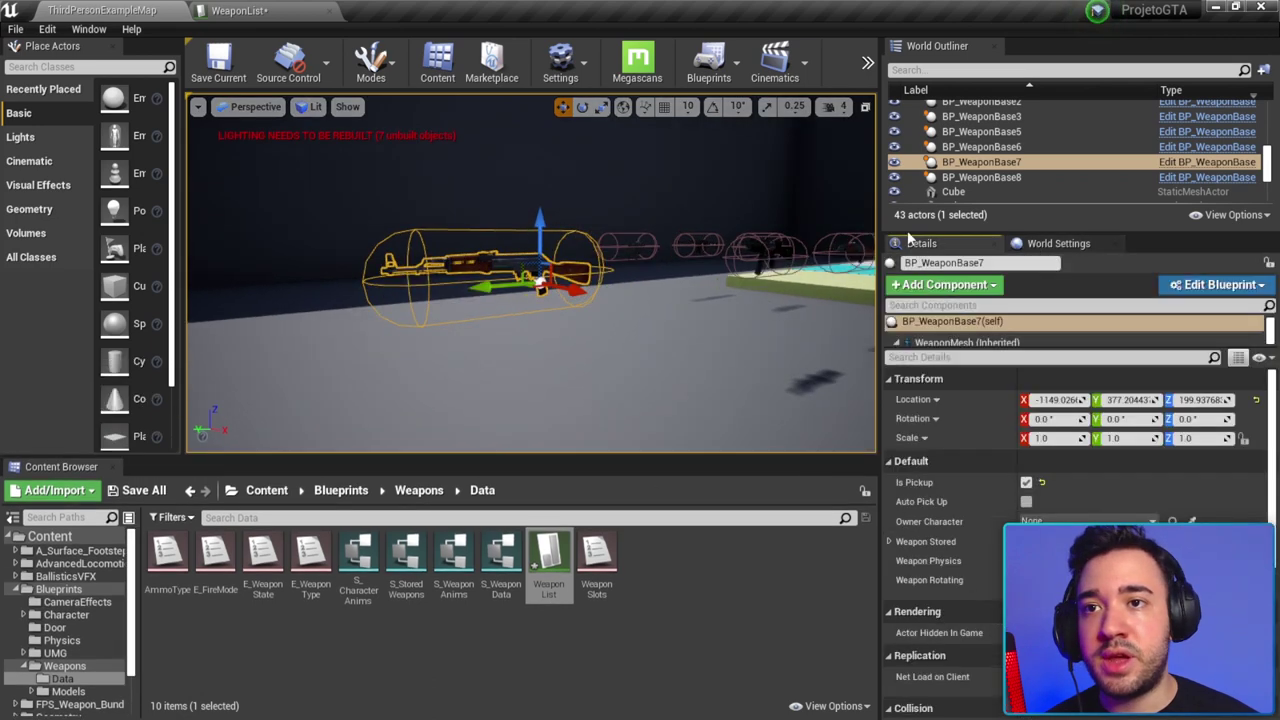
{"action": "left_click_drag", "start_coordinate": [907, 230], "coordinate": [907, 148]}
{"action": "left_click", "coordinate": [889, 480]}
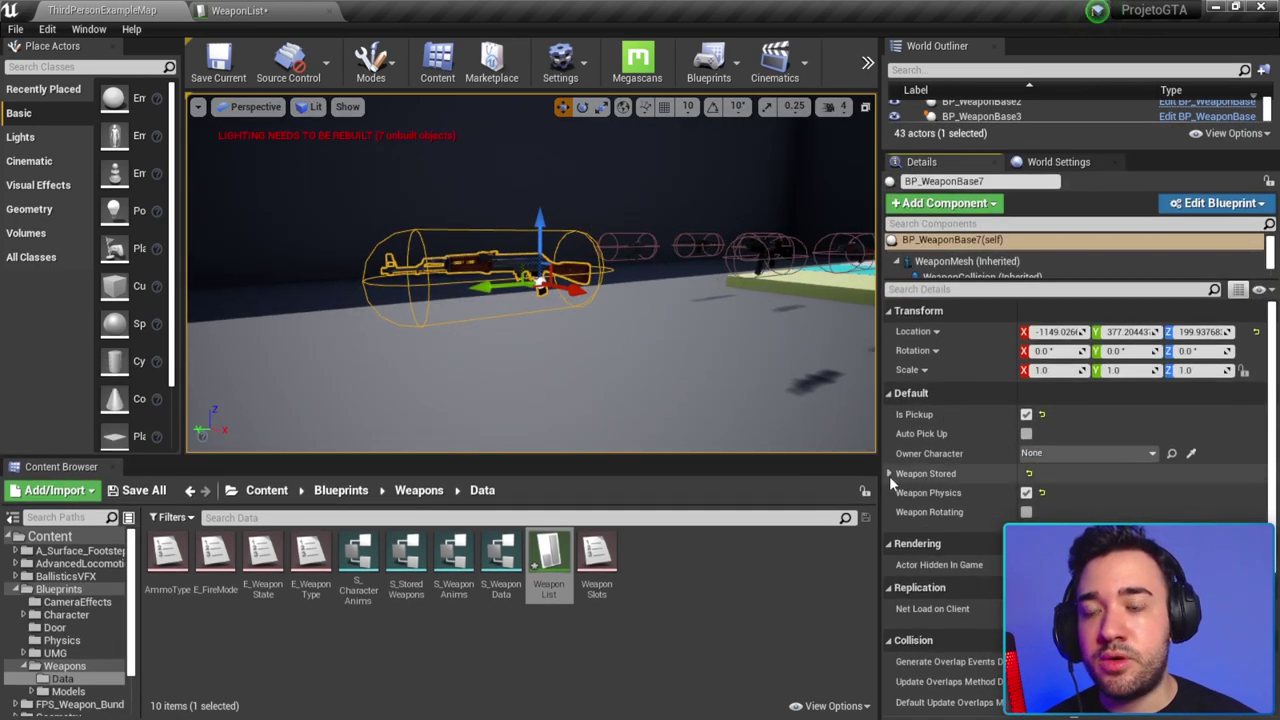
{"action": "scroll", "coordinate": [921, 425], "scroll_direction": "down", "scroll_amount": 1}
{"action": "scroll", "coordinate": [921, 425], "scroll_direction": "down", "scroll_amount": 3}
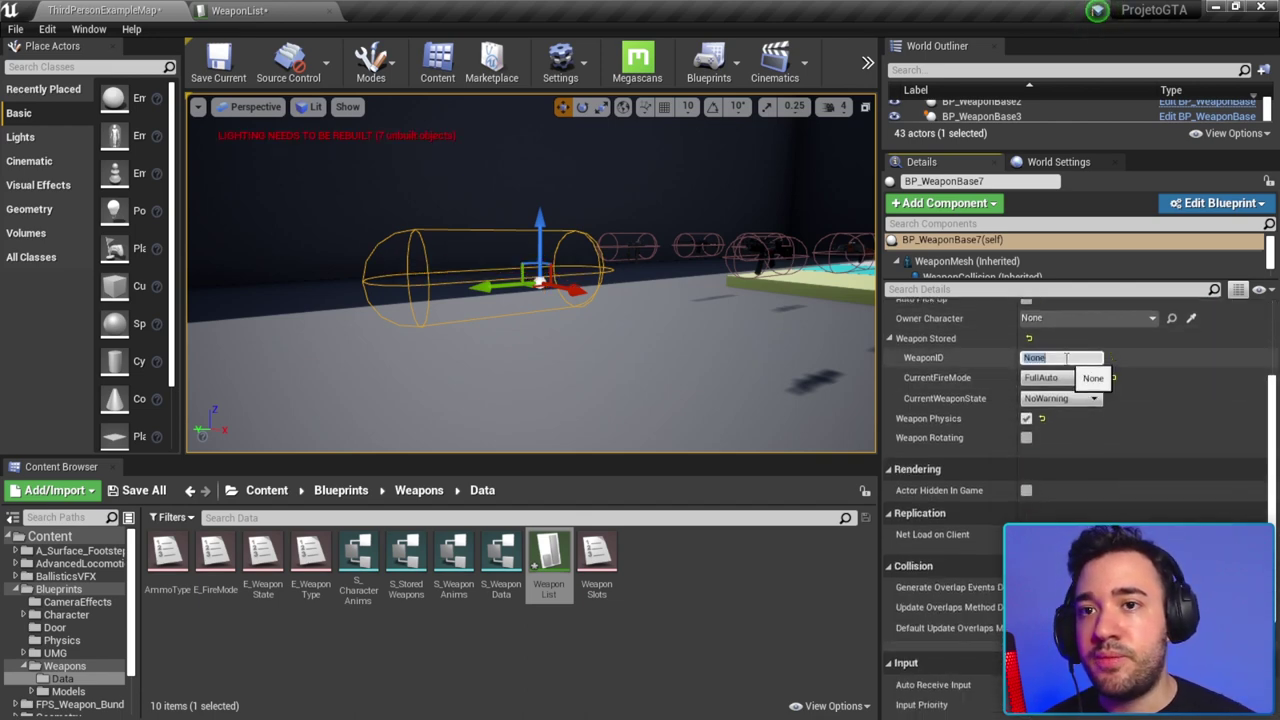
{"action": "type", "text": "AK47"}
{"action": "key", "text": "Return"}
Step: Orbit around the AK47 rifle to inspect its other side and underside
{"action": "scroll", "coordinate": [700, 253], "scroll_direction": "up", "scroll_amount": 1}
{"action": "scroll", "coordinate": [700, 253], "scroll_direction": "up", "scroll_amount": 3}
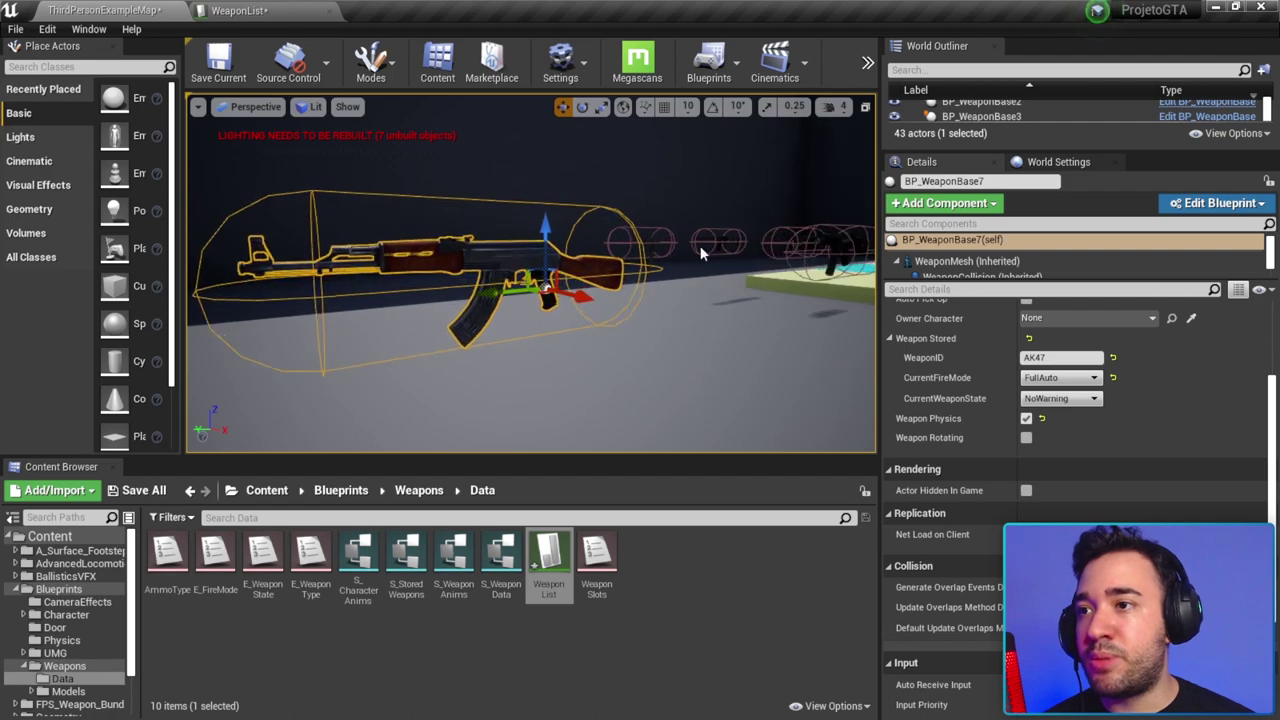
{"action": "mouse_move", "coordinate": [700, 253]}
{"action": "left_mouse_down", "text": "alt"}
{"action": "mouse_move", "coordinate": [860, 262]}
{"action": "mouse_move", "coordinate": [487, 224]}
{"action": "left_mouse_up", "text": "alt"}
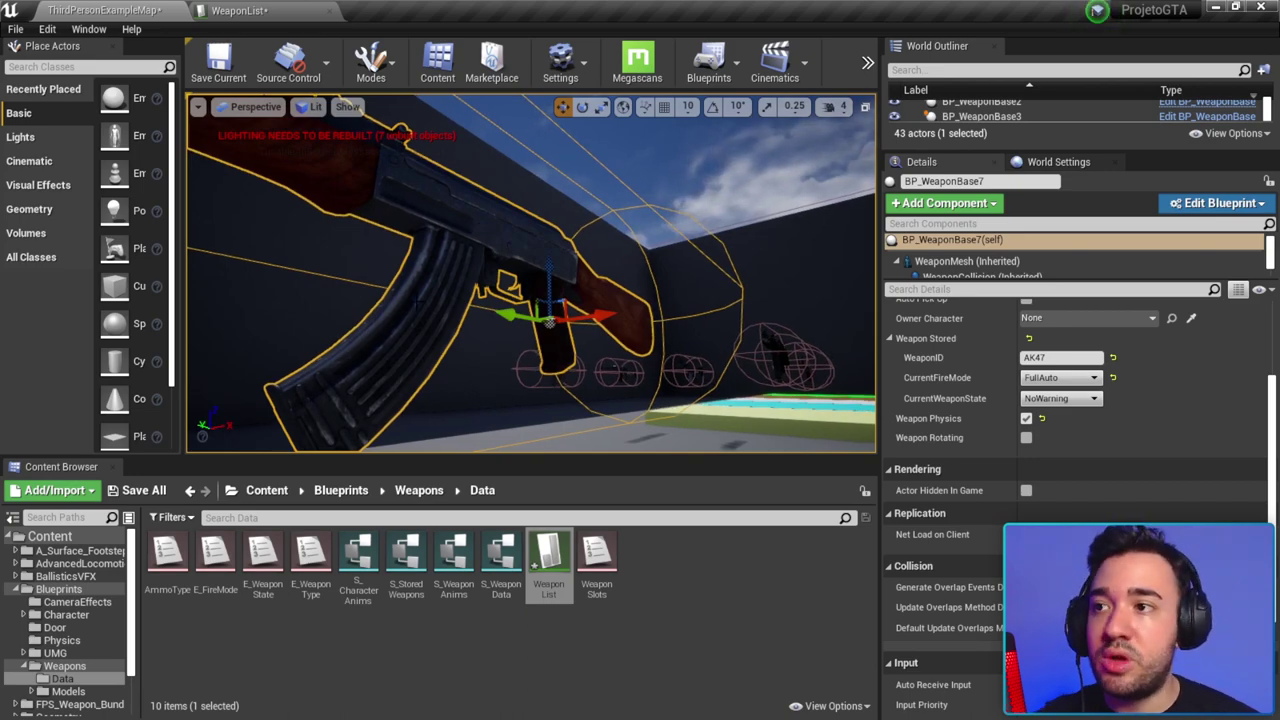
{"action": "left_click_drag", "start_coordinate": [808, 321], "coordinate": [770, 286], "text": "alt"}
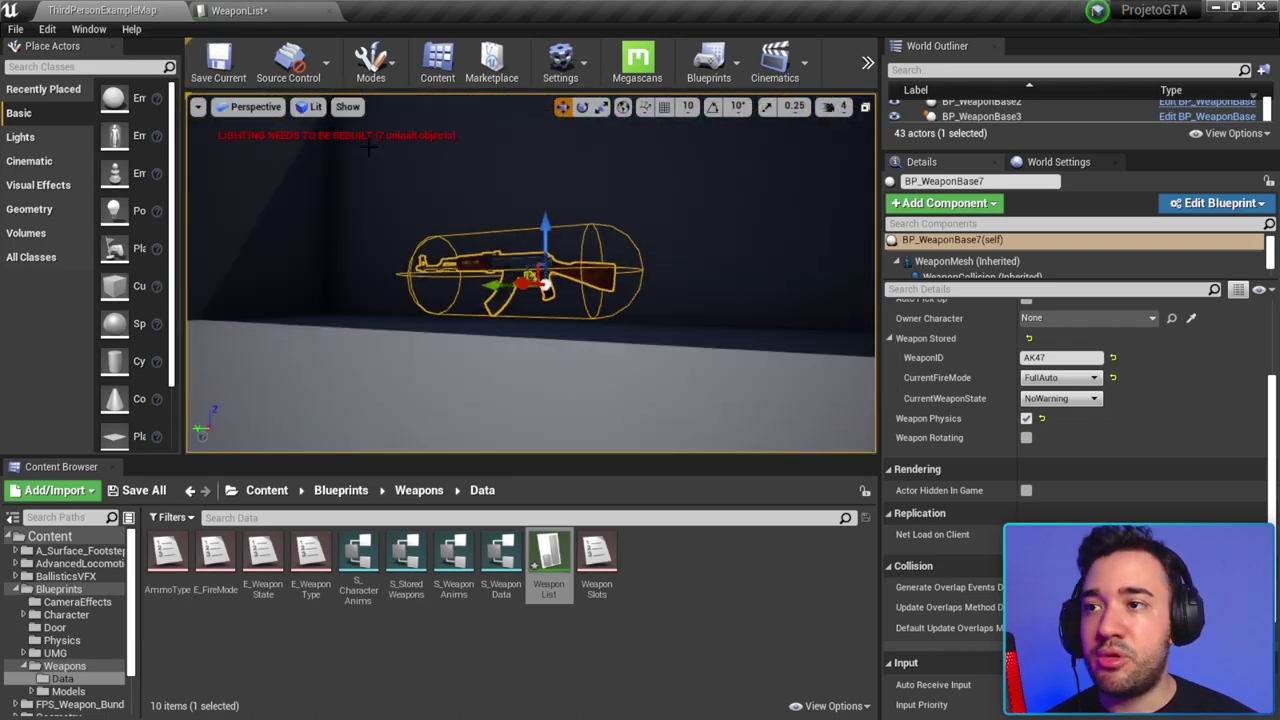
Step: Save the WeaponList asset, then select the MP5 weapon in the level
{"action": "left_click", "coordinate": [140, 490]}
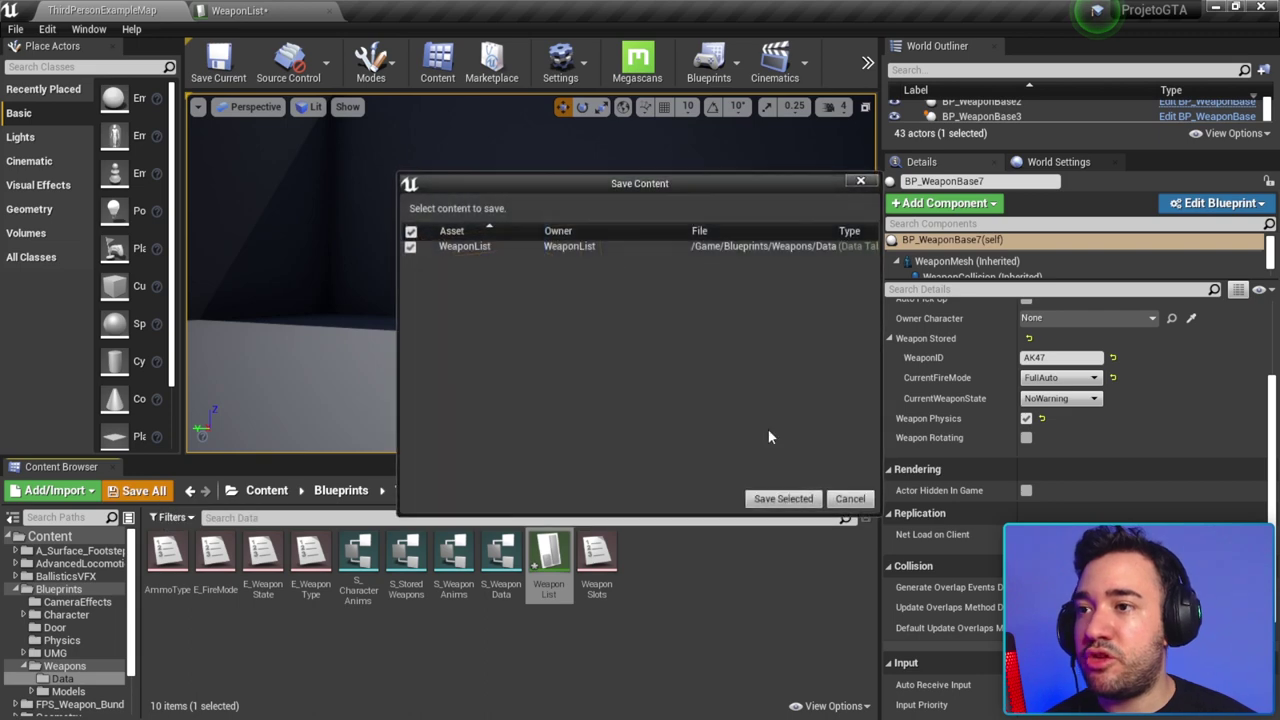
{"action": "left_click", "coordinate": [783, 498]}
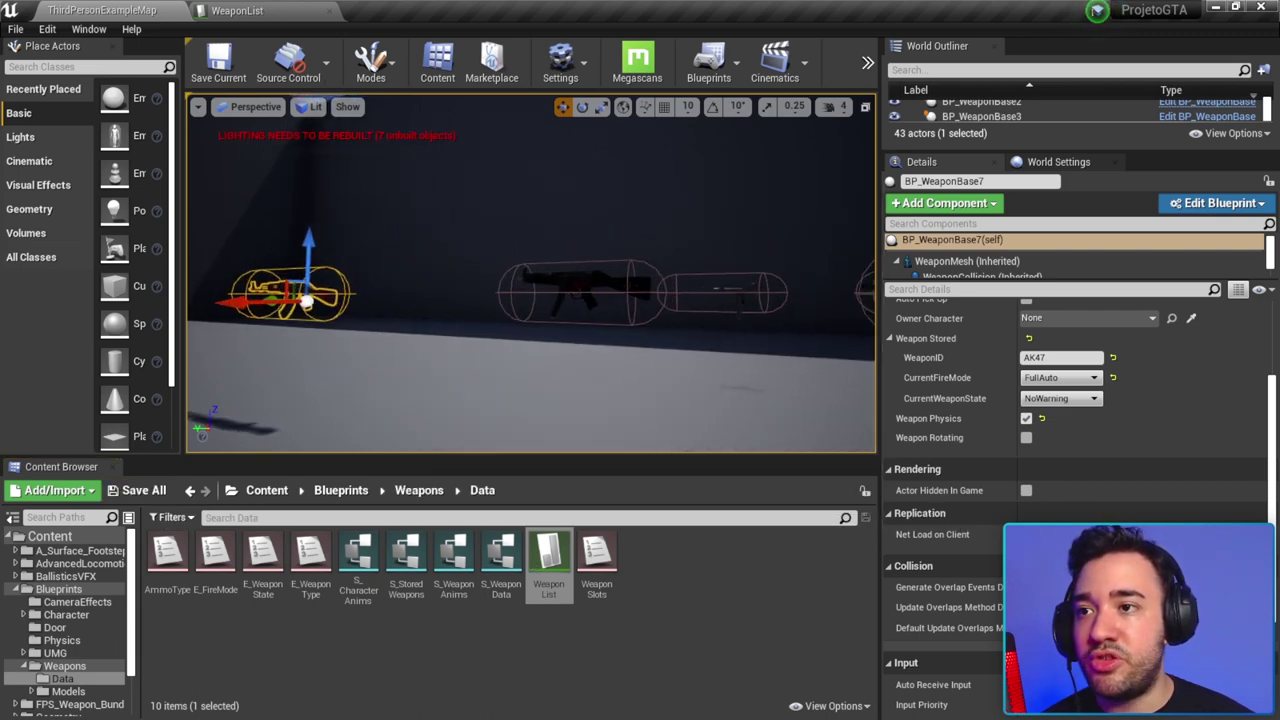
{"action": "right_click_drag", "start_coordinate": [629, 304], "coordinate": [620, 296]}
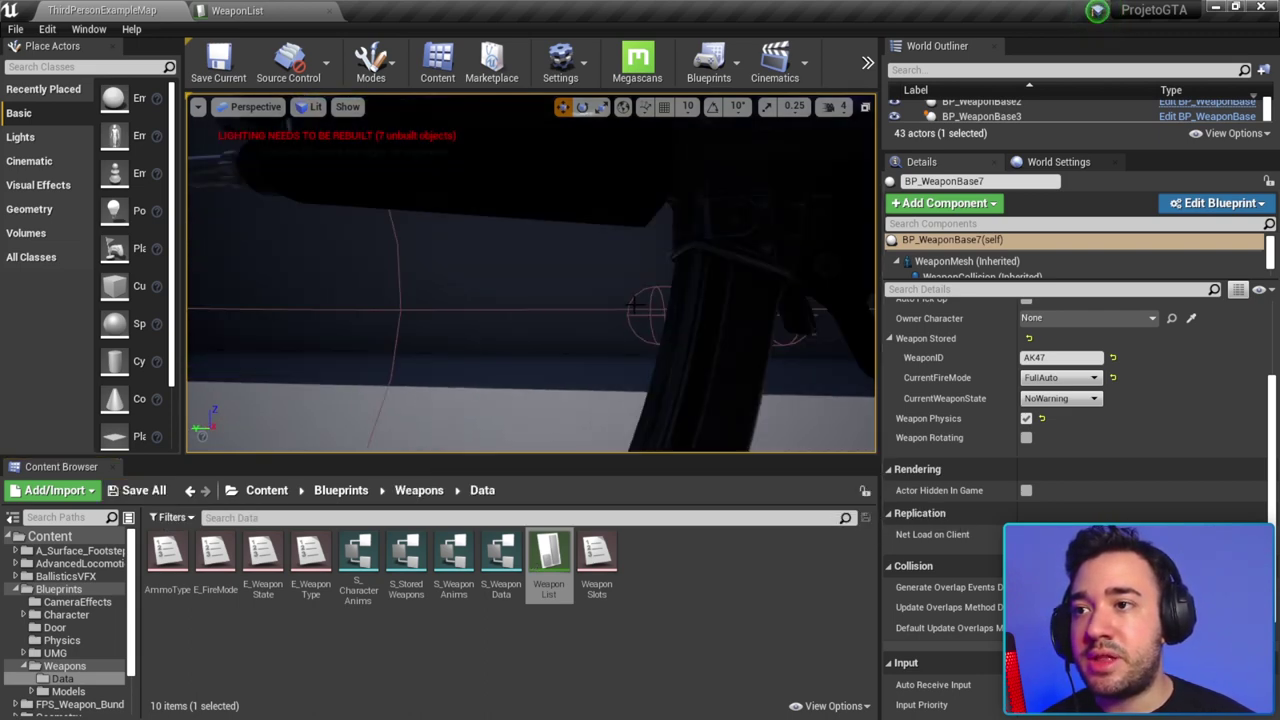
{"action": "left_click", "coordinate": [590, 275]}
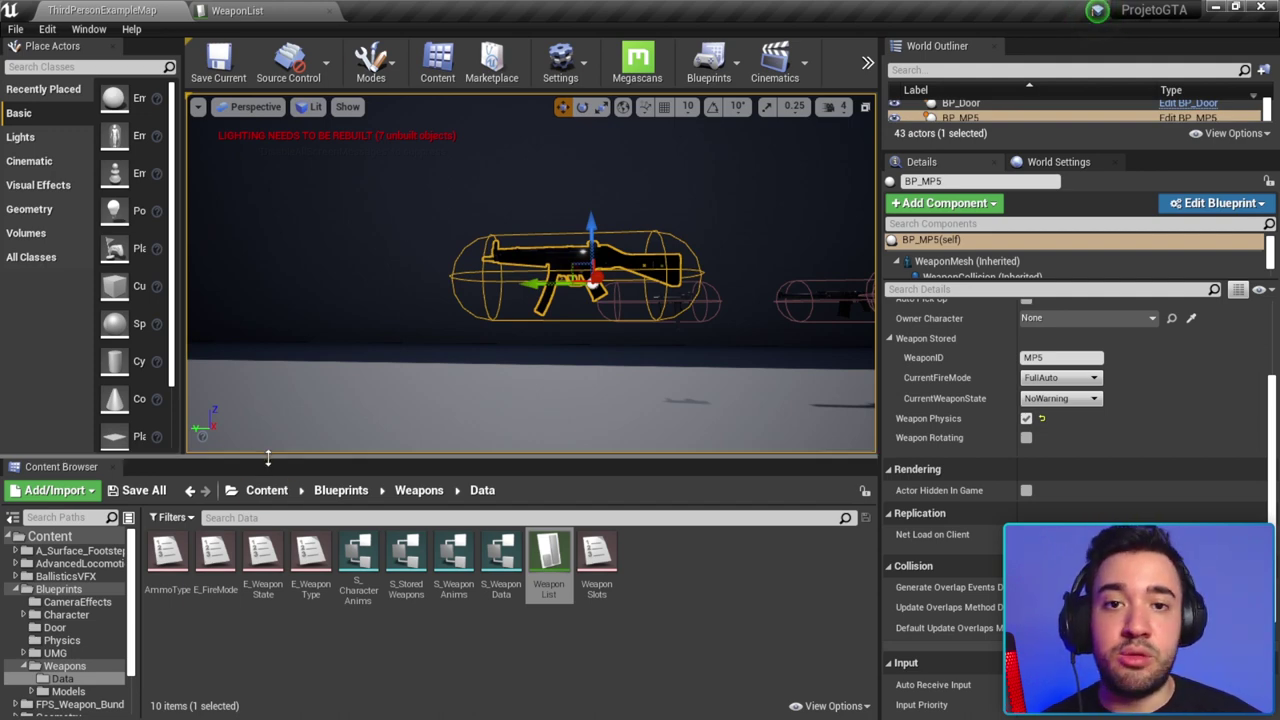
{"action": "left_click_drag", "start_coordinate": [268, 458], "coordinate": [275, 397]}
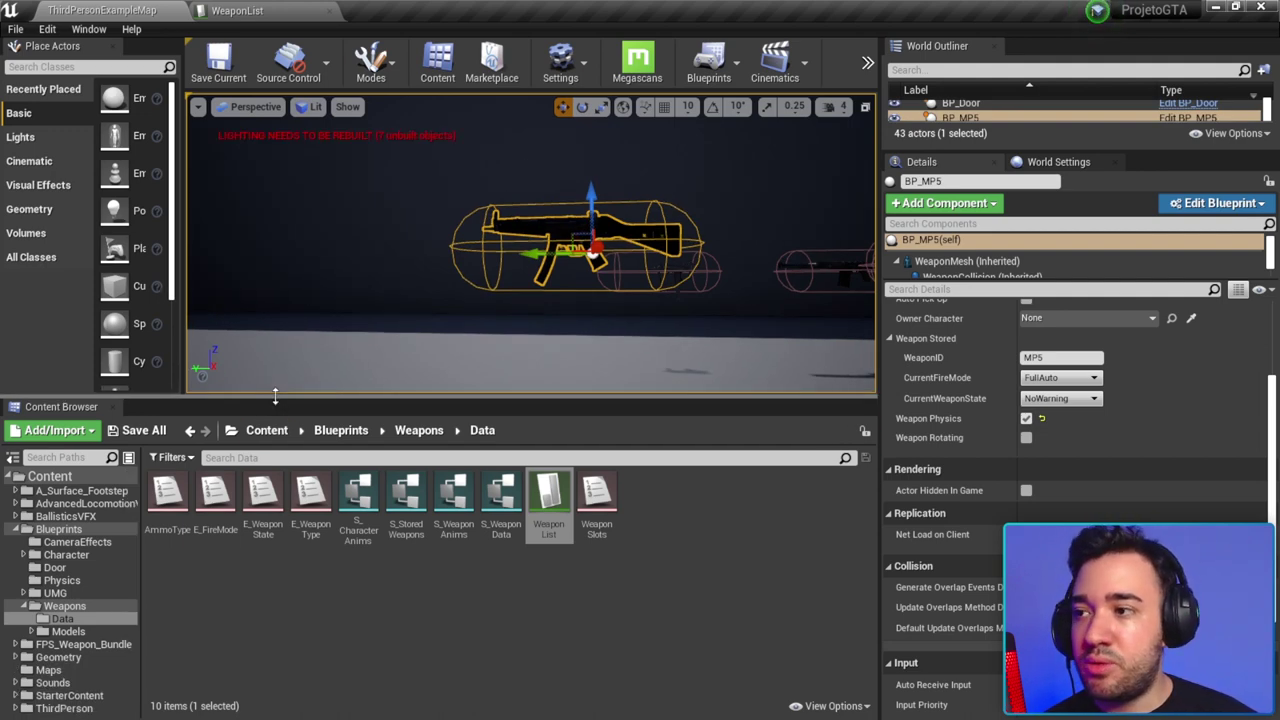
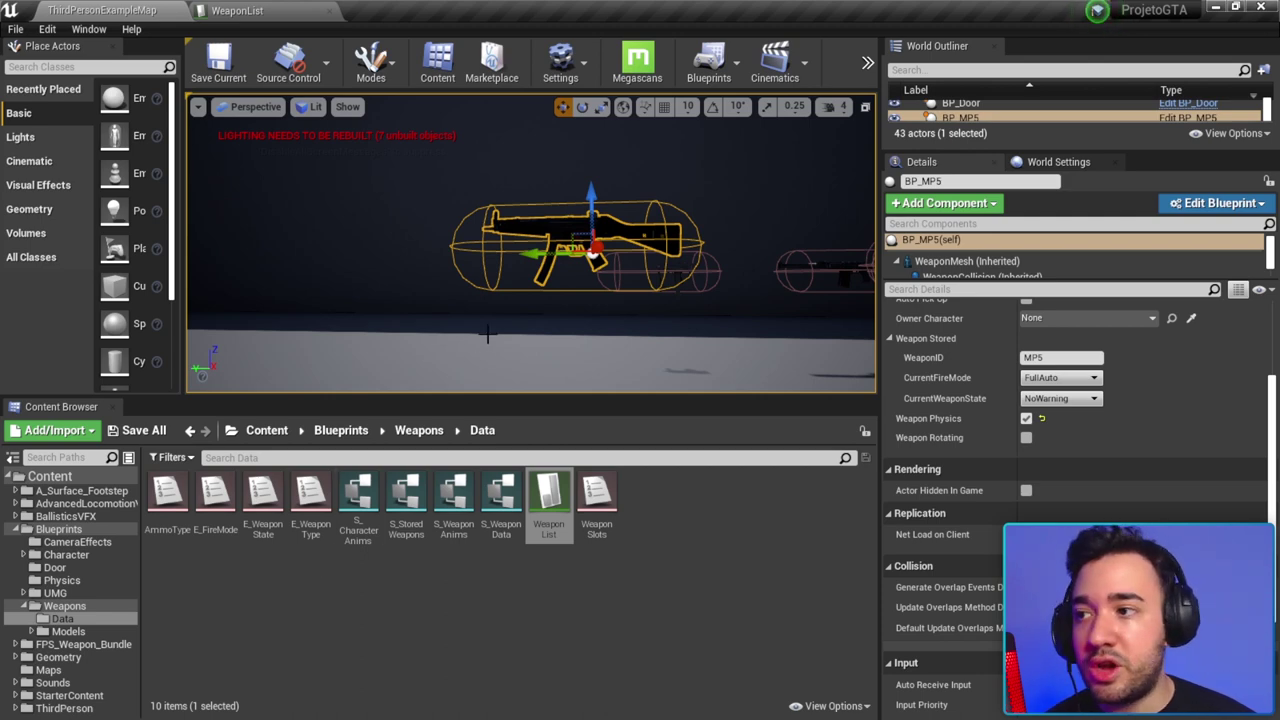
Step: Open SK_MP5_Skeleton from FPS_Weapon_Bundle > Weapons > Meshes > MP5 in the skeleton editor
{"action": "left_click", "coordinate": [594, 257]}
{"action": "left_click", "coordinate": [541, 254]}
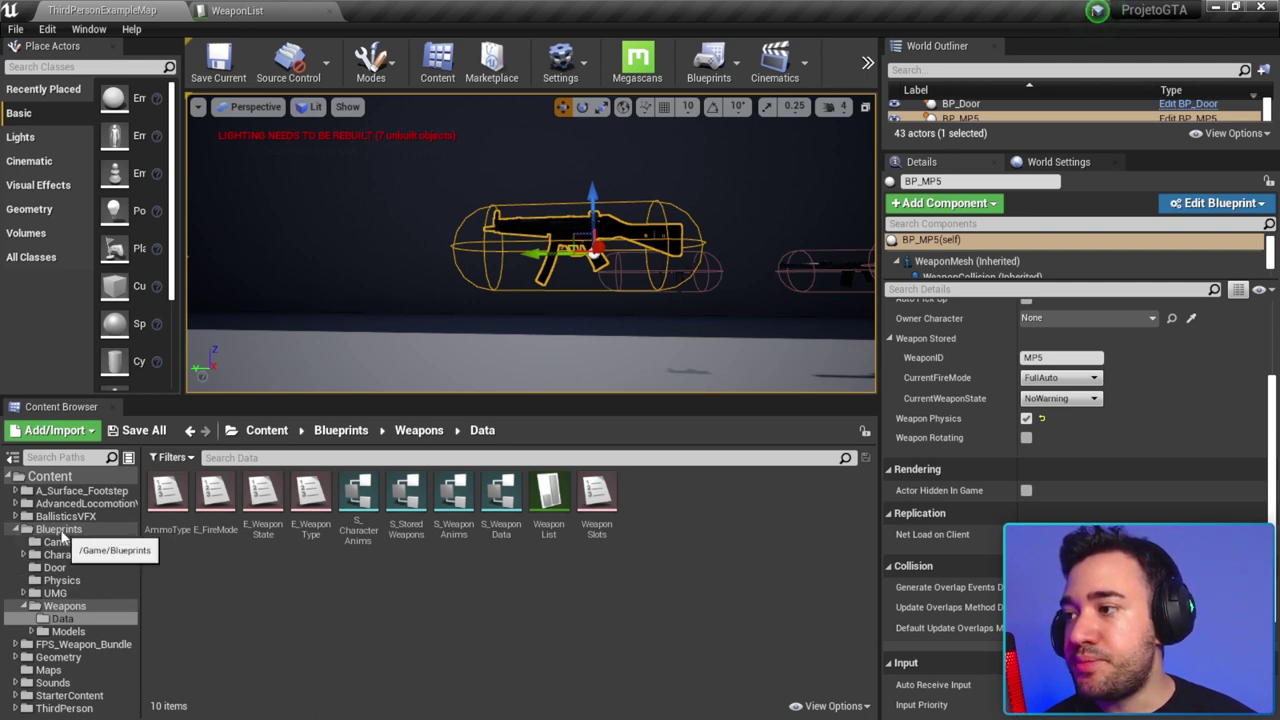
{"action": "left_click", "coordinate": [78, 645]}
{"action": "double_click", "coordinate": [168, 500]}
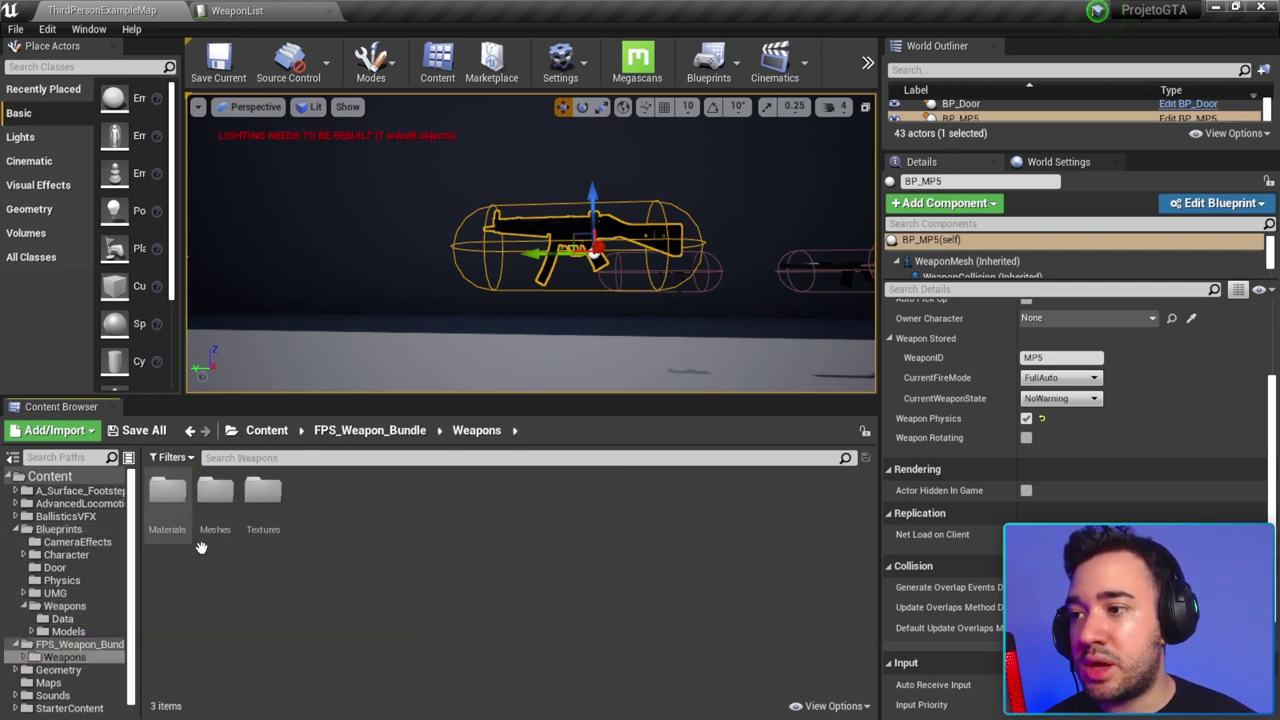
{"action": "double_click", "coordinate": [223, 514]}
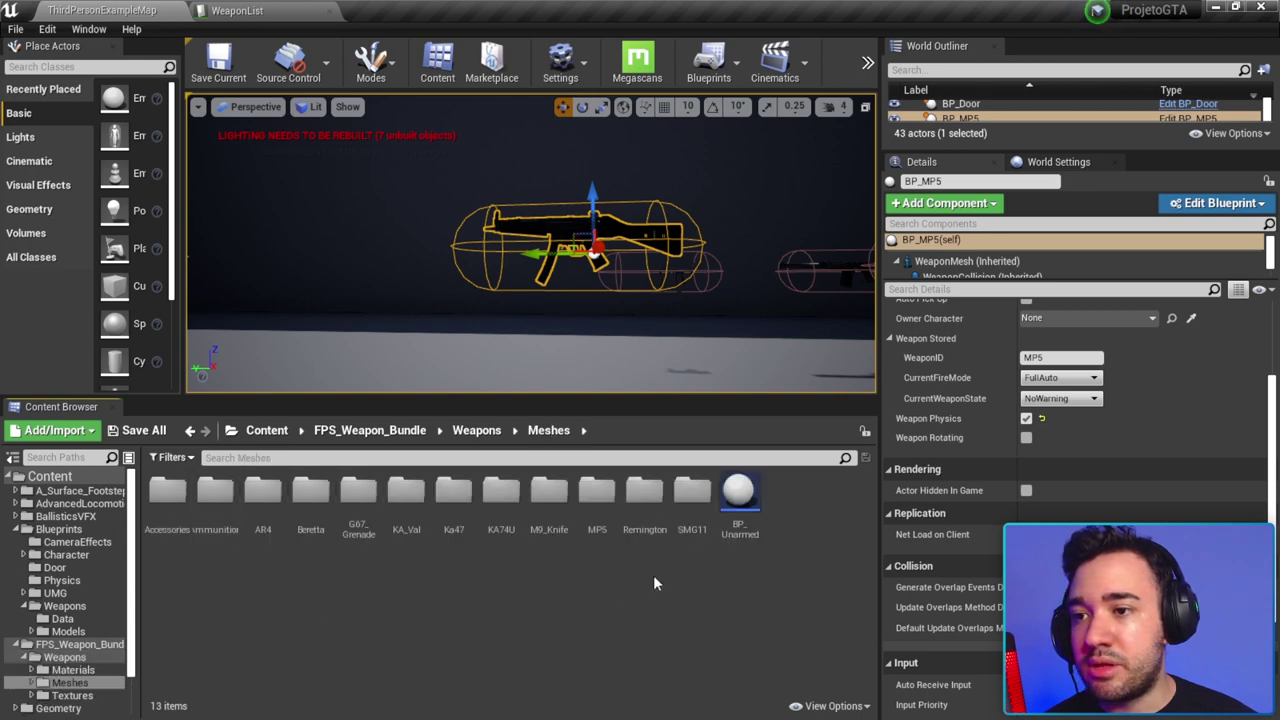
{"action": "double_click", "coordinate": [597, 495]}
{"action": "left_click", "coordinate": [313, 522]}
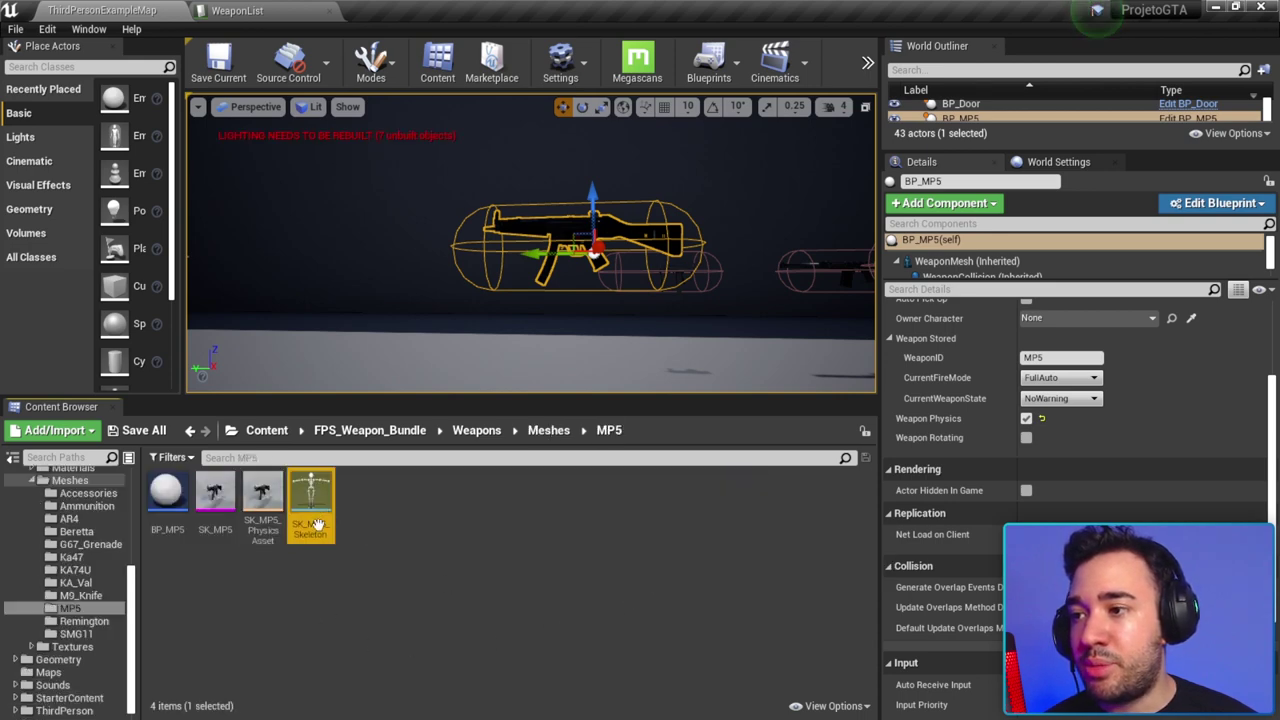
{"action": "double_click", "coordinate": [313, 522]}
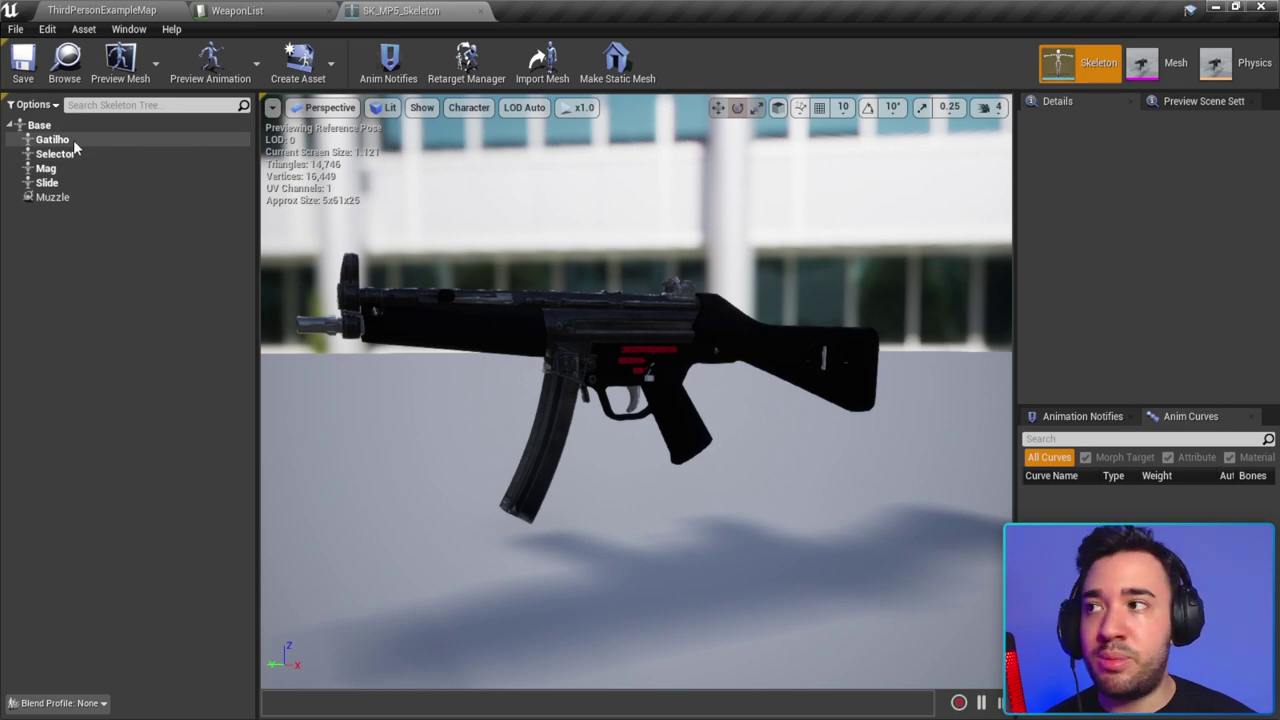
Step: Open SK_KA47 from the WeaponList table and copy its b_gun_mag bone name
{"action": "left_click", "coordinate": [240, 10]}
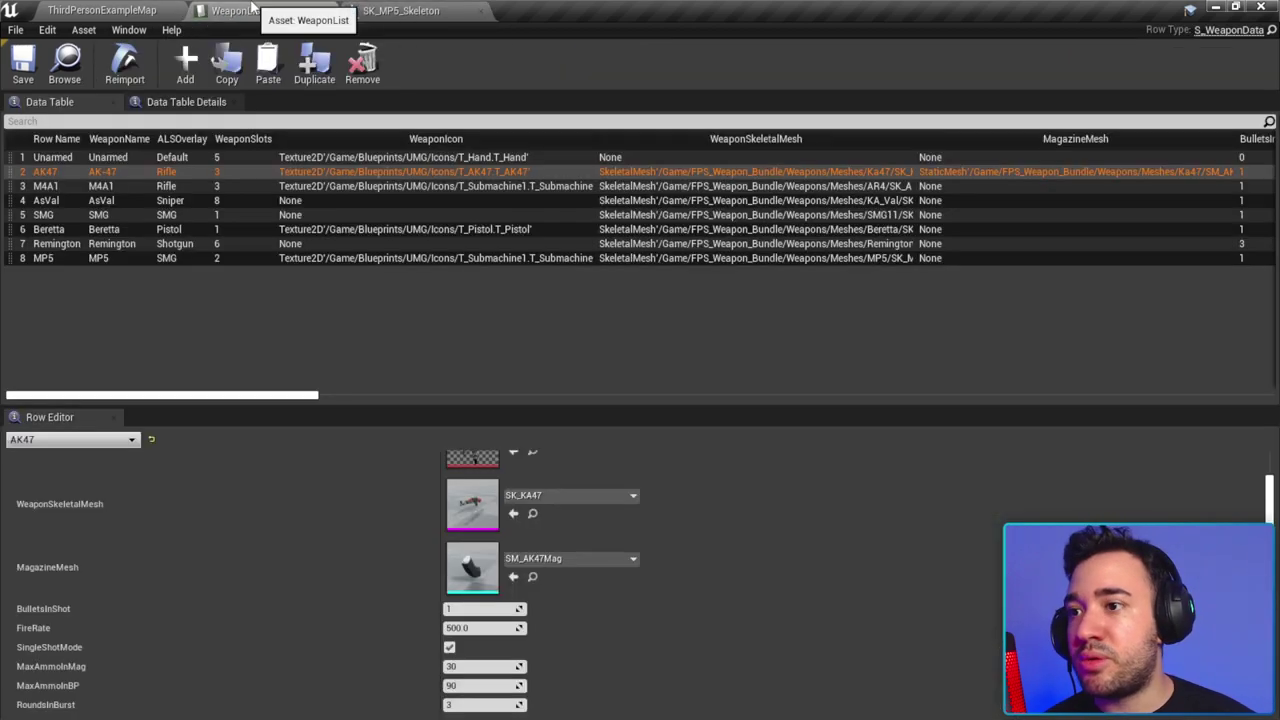
{"action": "double_click", "coordinate": [474, 510]}
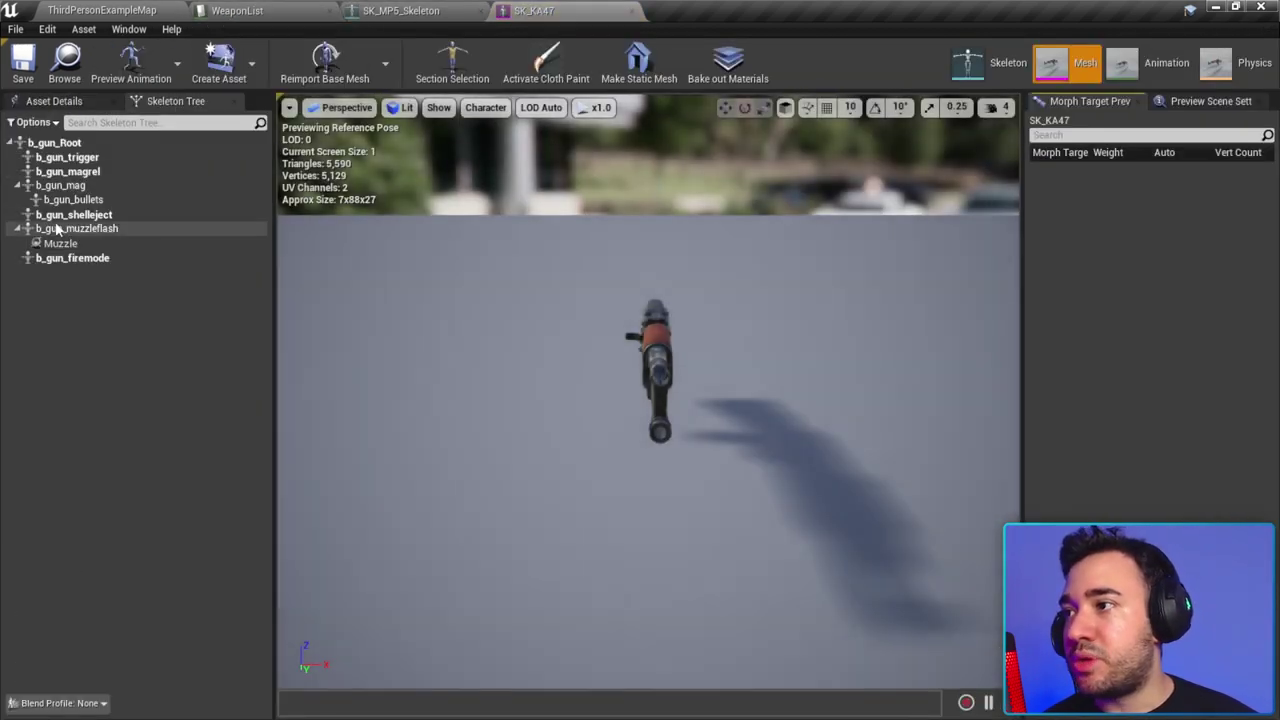
{"action": "left_click", "coordinate": [60, 186]}
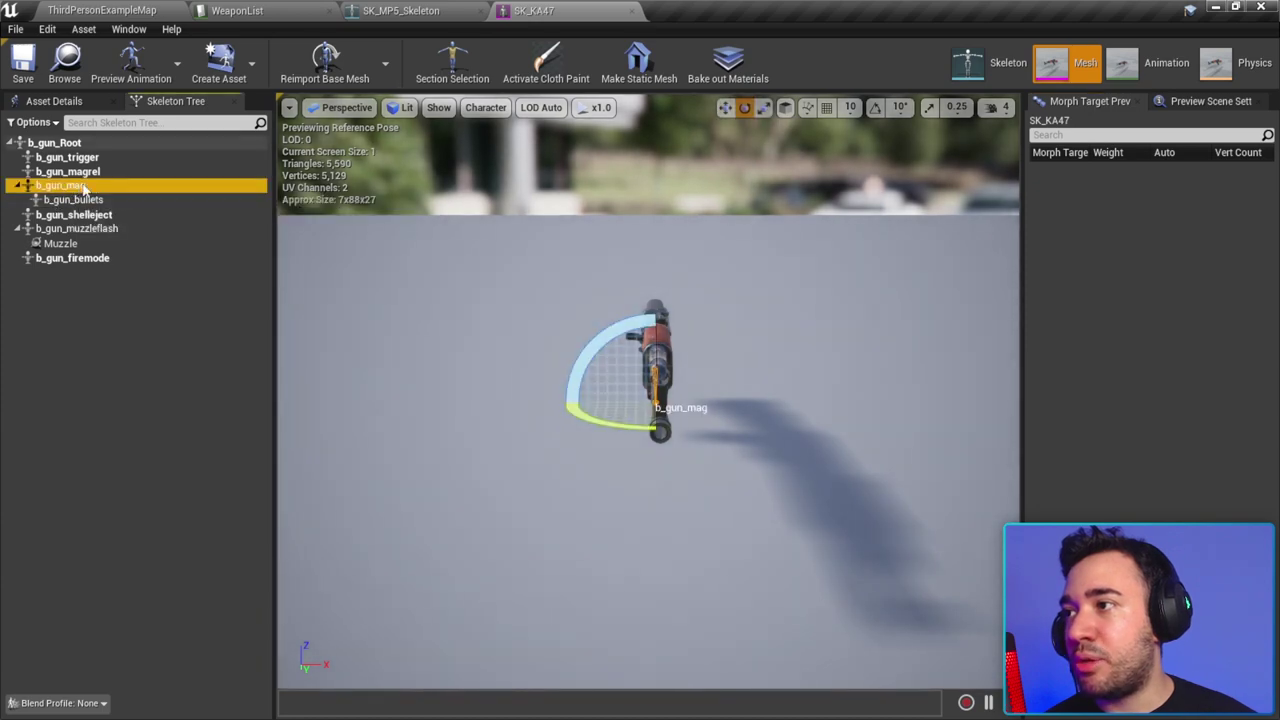
{"action": "right_click", "coordinate": [77, 186]}
{"action": "left_click", "coordinate": [95, 211]}
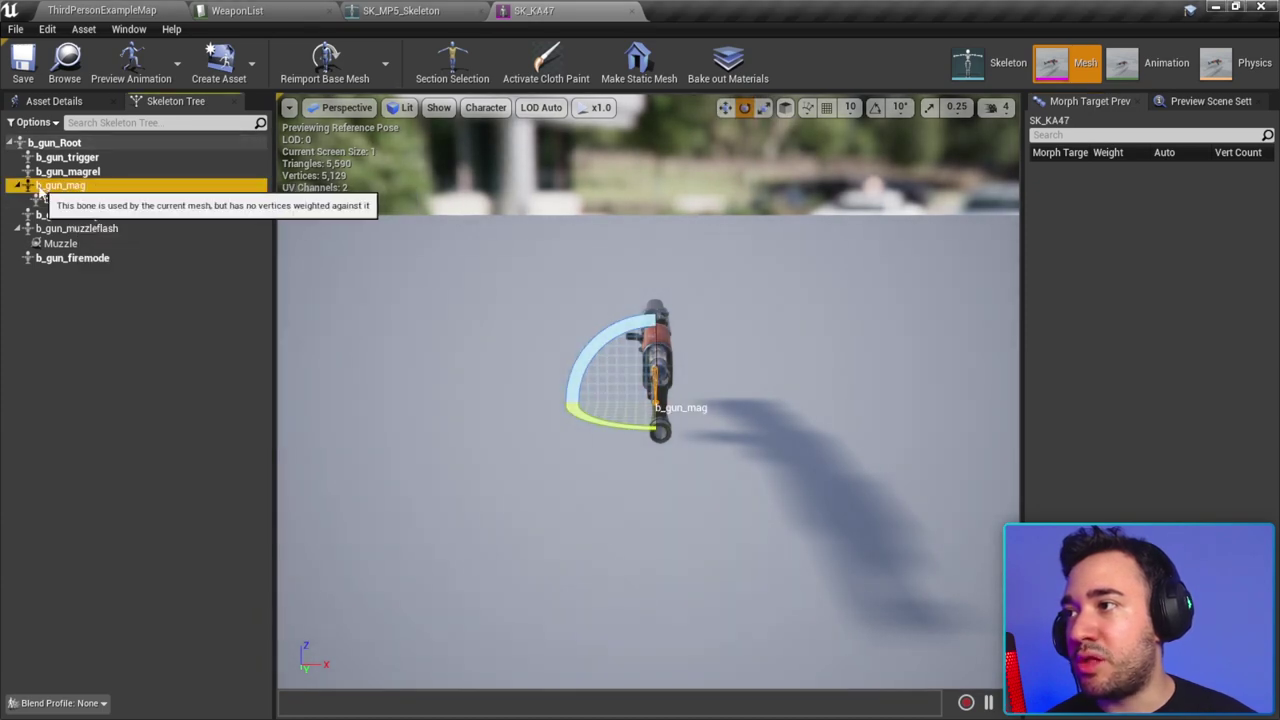
Step: Return to the MP5 skeleton and select its Base bone
{"action": "key", "text": "ctrl+Tab"}
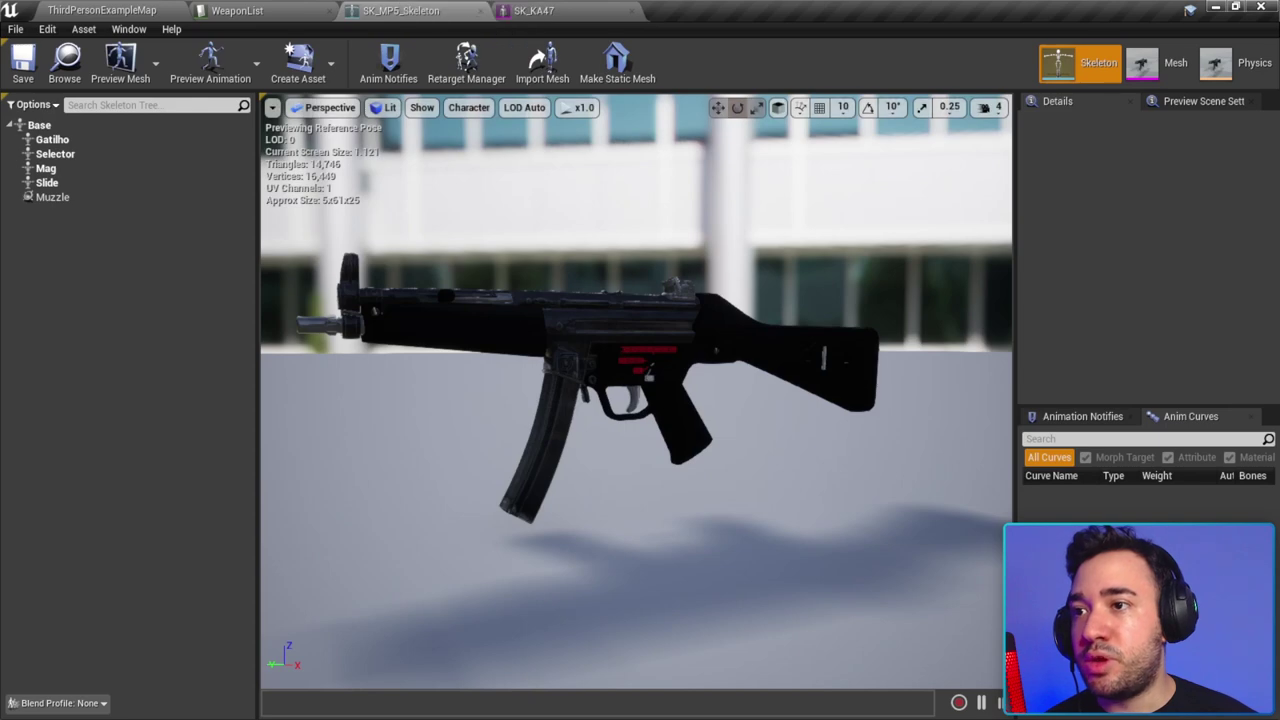
{"action": "scroll", "coordinate": [519, 296], "scroll_direction": "up", "scroll_amount": 1}
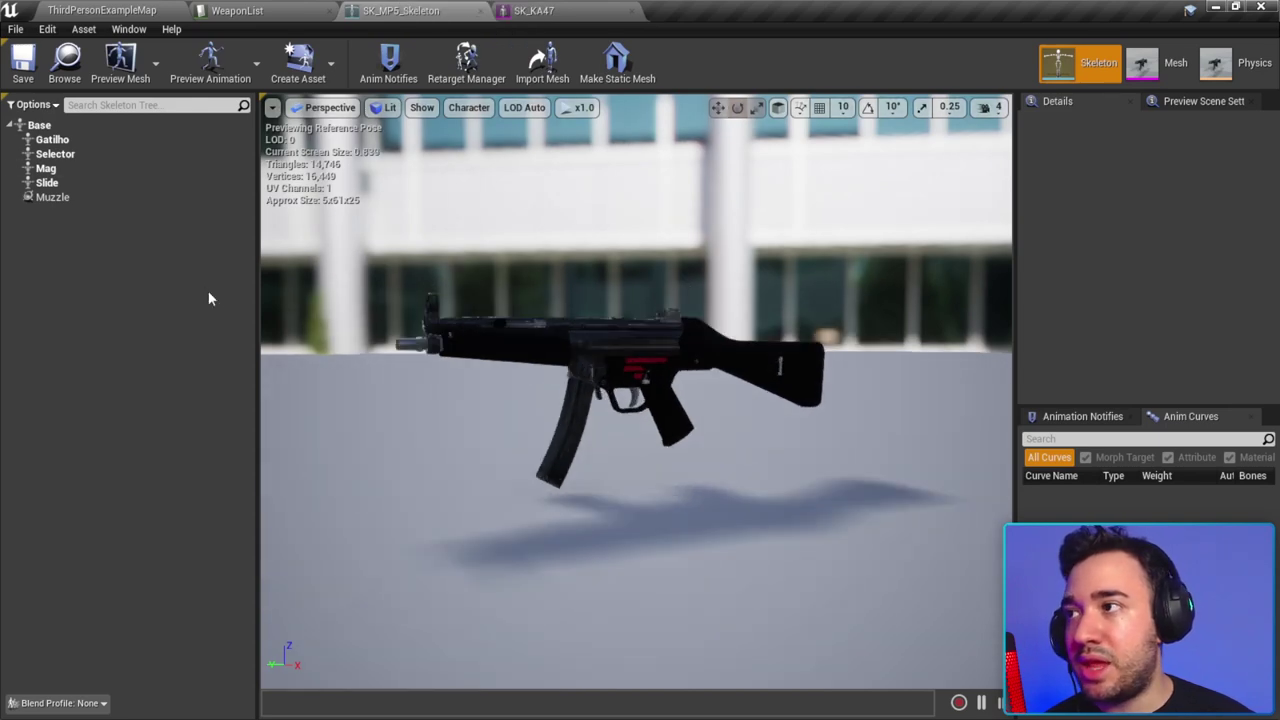
{"action": "left_click", "coordinate": [80, 126]}
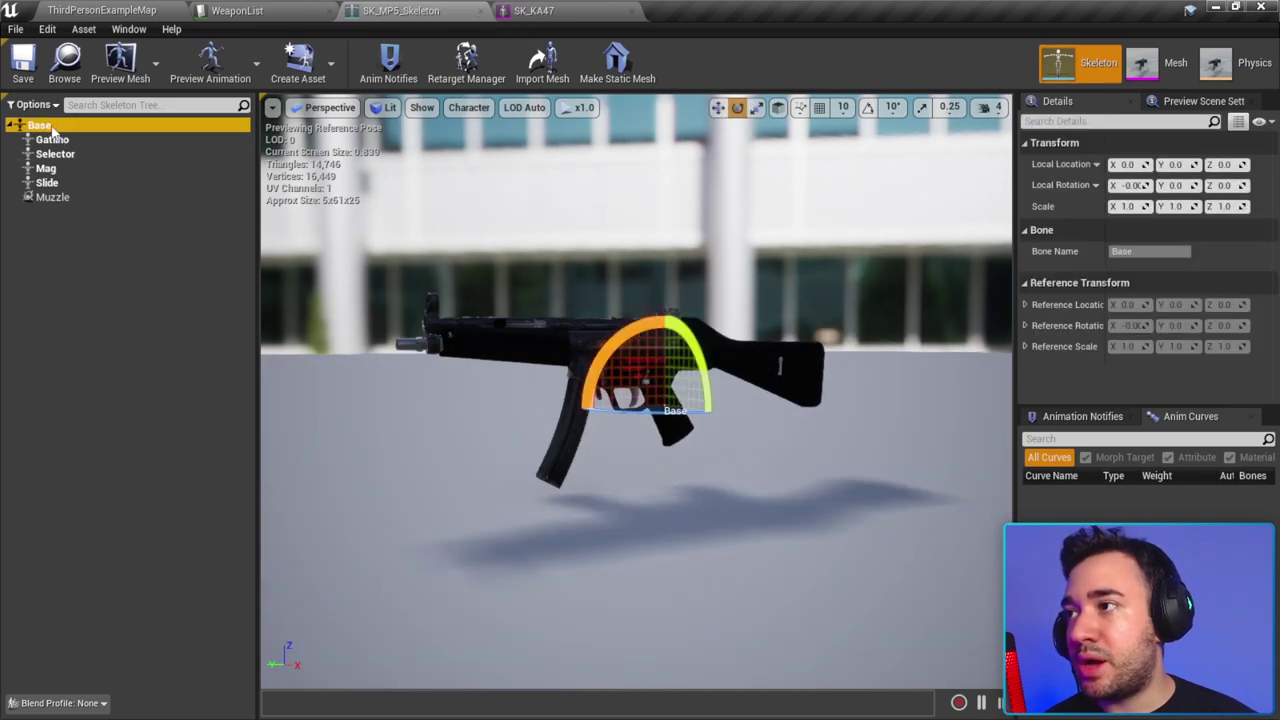
Step: Add a socket to the Base bone and name it b_gun_mag
{"action": "right_click", "coordinate": [66, 132]}
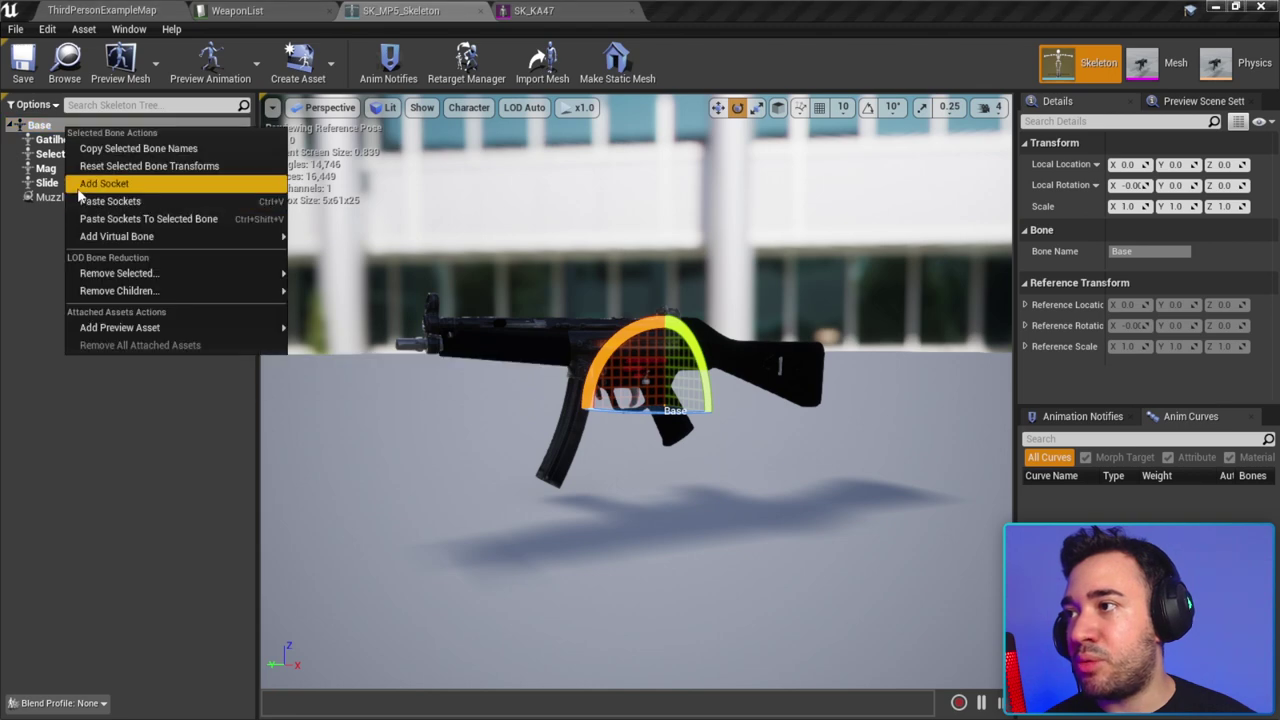
{"action": "left_click", "coordinate": [79, 184]}
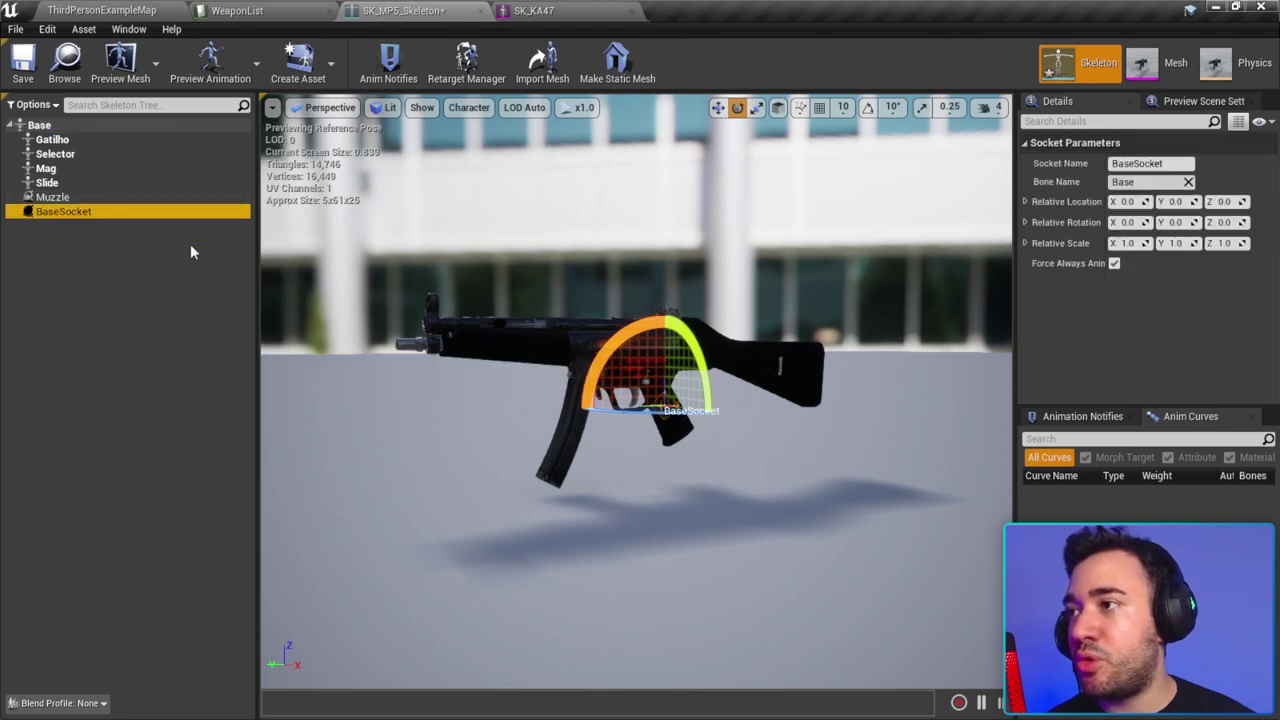
{"action": "left_click", "coordinate": [190, 244]}
{"action": "double_click", "coordinate": [62, 211]}
{"action": "type", "text": "b_gun_mag"}
{"action": "key", "text": "Return"}
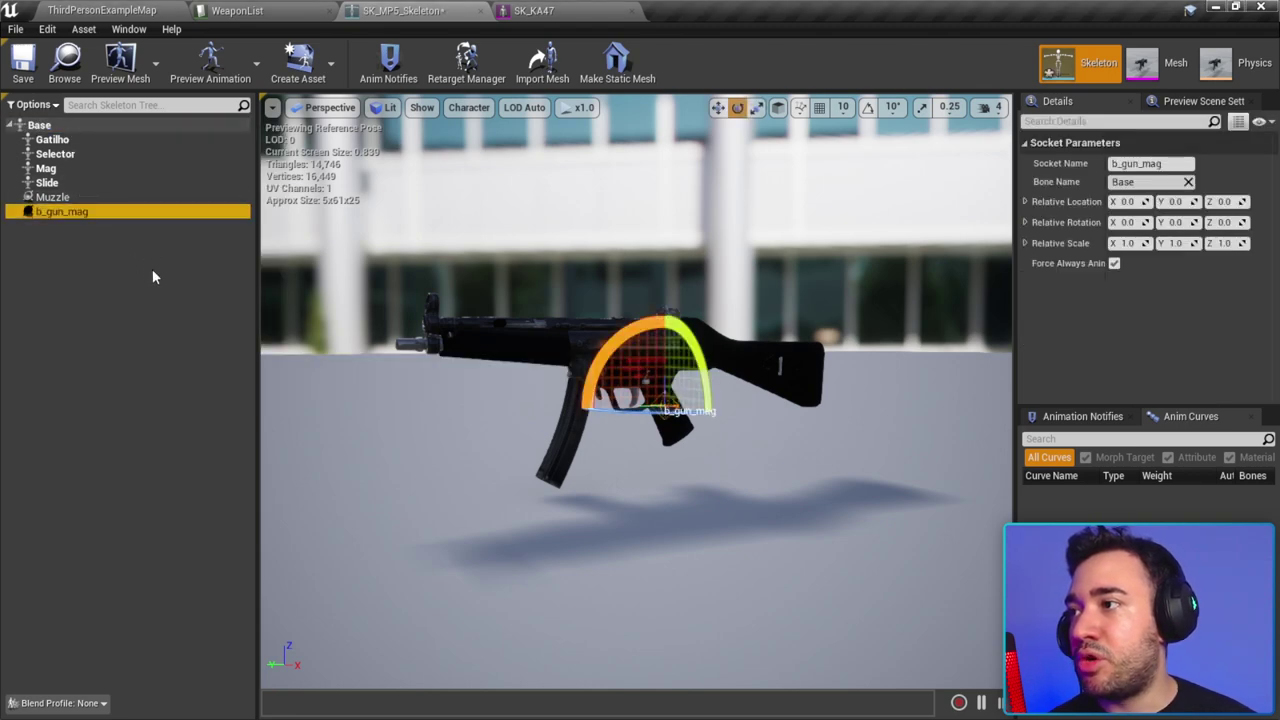
Step: Move the b_gun_mag socket along the gun
{"action": "mouse_move", "coordinate": [420, 300]}
{"action": "left_mouse_down"}
{"action": "mouse_move", "coordinate": [806, 330]}
{"action": "mouse_move", "coordinate": [760, 340]}
{"action": "left_mouse_up"}
{"action": "key", "text": "w"}
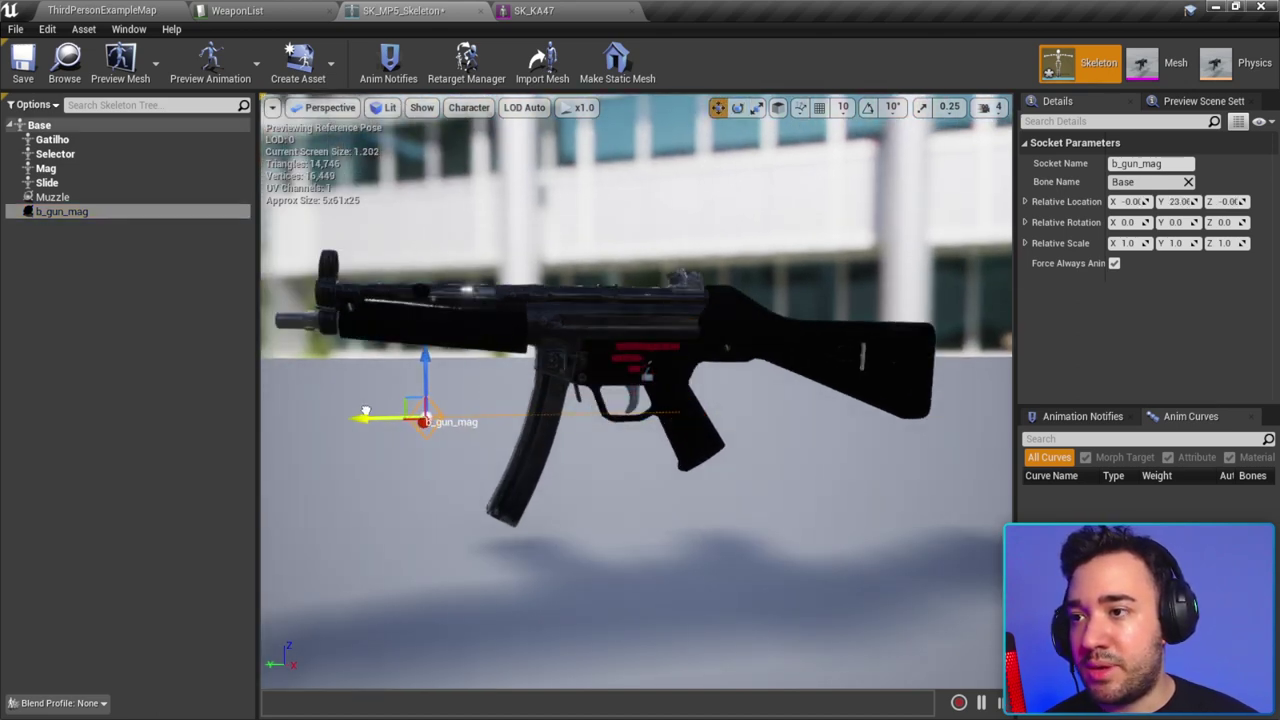
{"action": "middle_click_drag", "start_coordinate": [519, 422], "coordinate": [567, 413]}
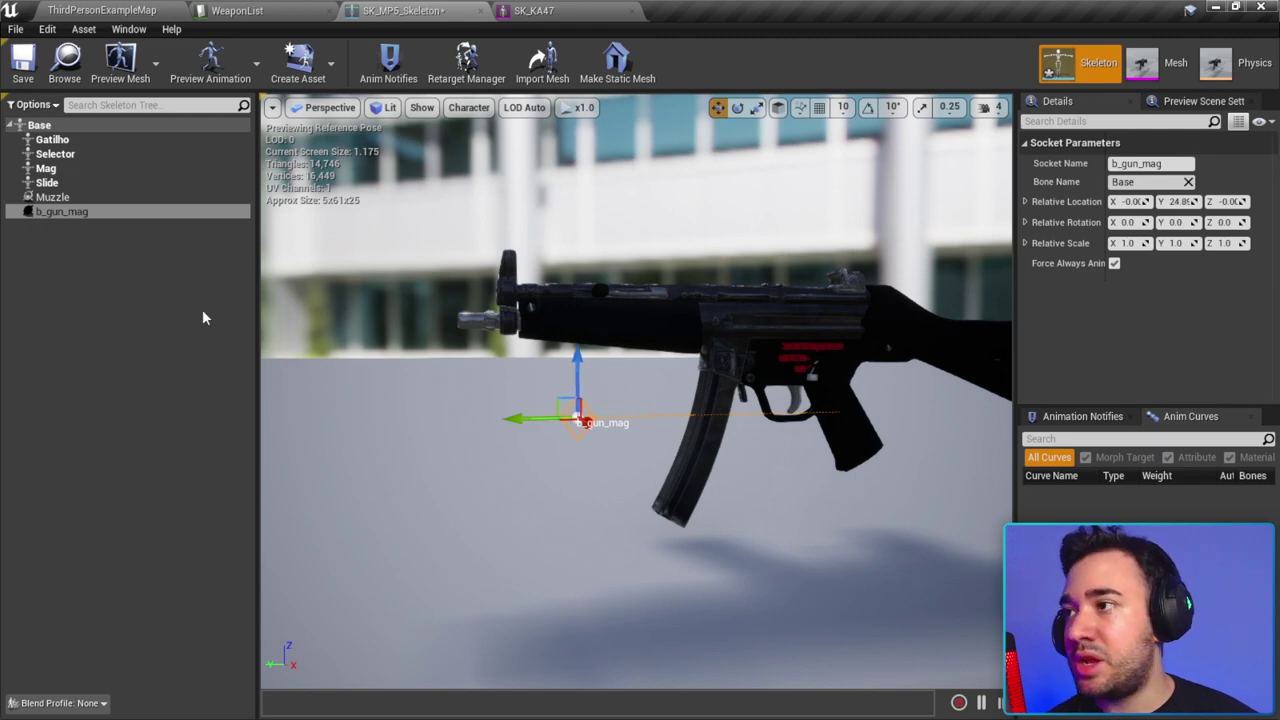
Step: Attach SM_AK47Mag as a preview asset on the b_gun_mag socket
{"action": "left_click", "coordinate": [112, 211]}
{"action": "right_click", "coordinate": [89, 208]}
{"action": "mouse_move", "coordinate": [150, 393]}
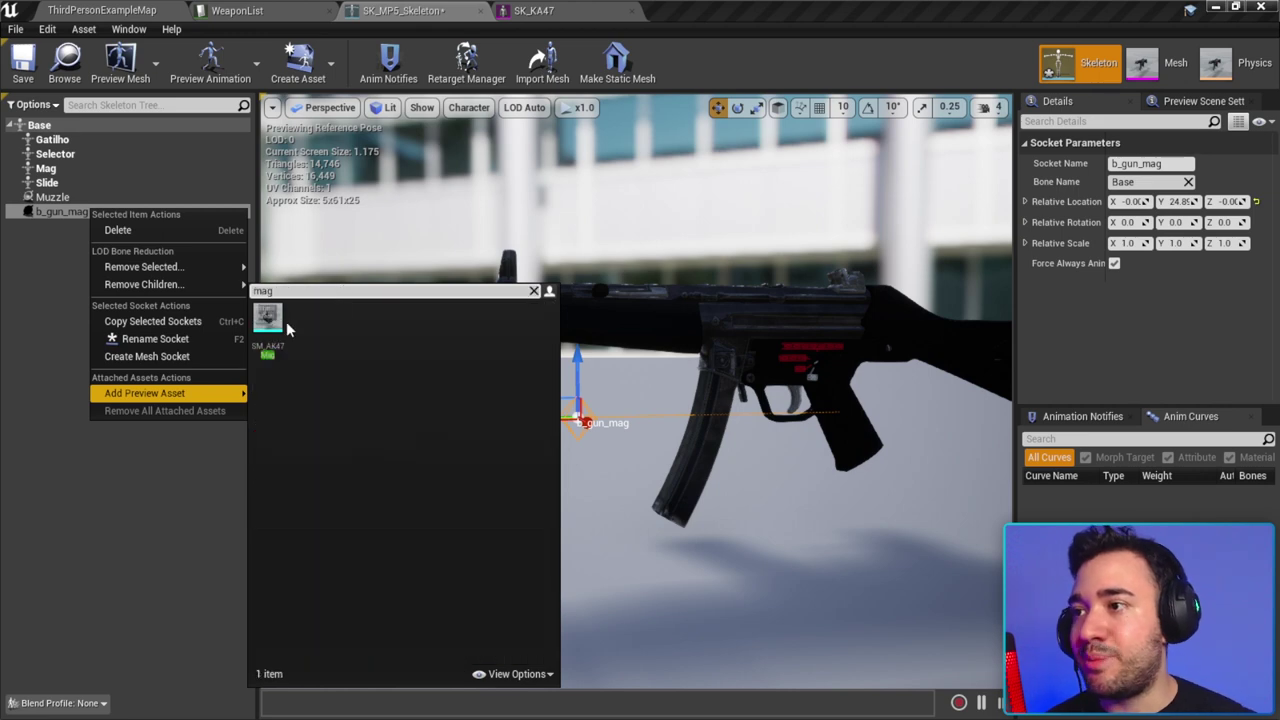
{"action": "left_click", "coordinate": [268, 318]}
Step: Rotate the magazine socket to about 98 degrees so it hangs under the gun
{"action": "middle_click_drag", "start_coordinate": [618, 366], "coordinate": [628, 370]}
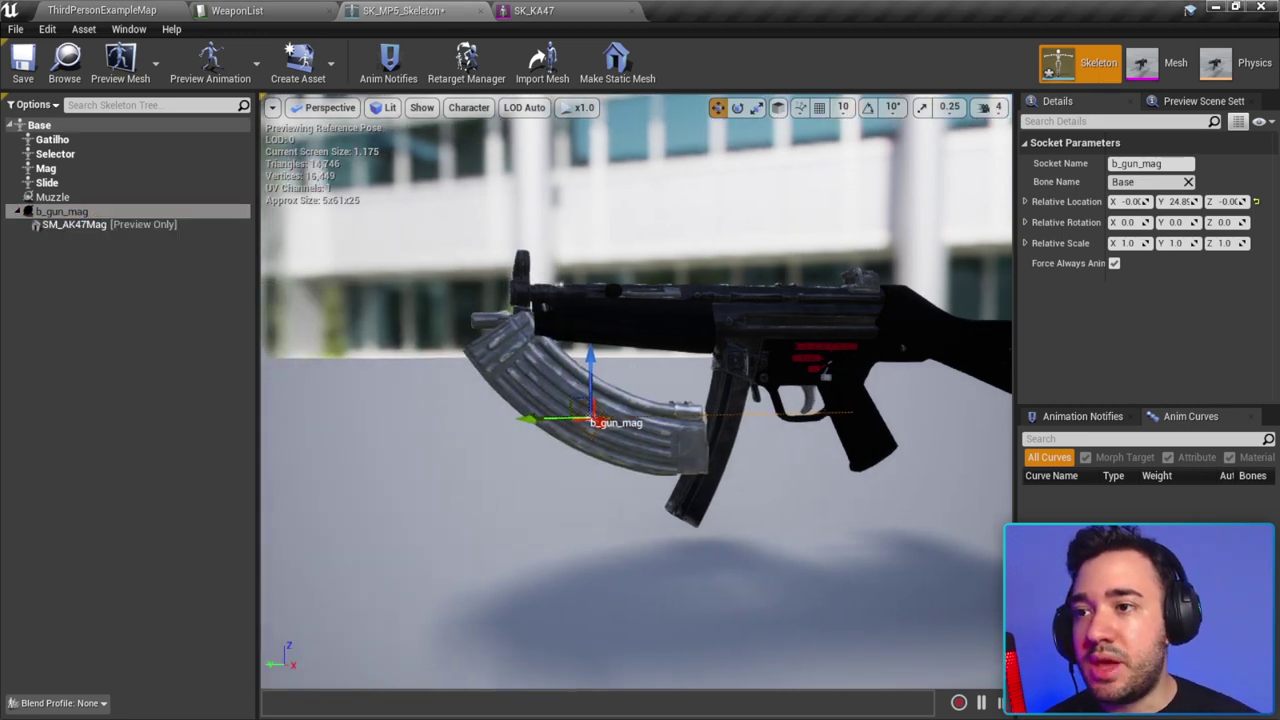
{"action": "key", "text": "e"}
{"action": "left_click_drag", "start_coordinate": [560, 345], "coordinate": [500, 450]}
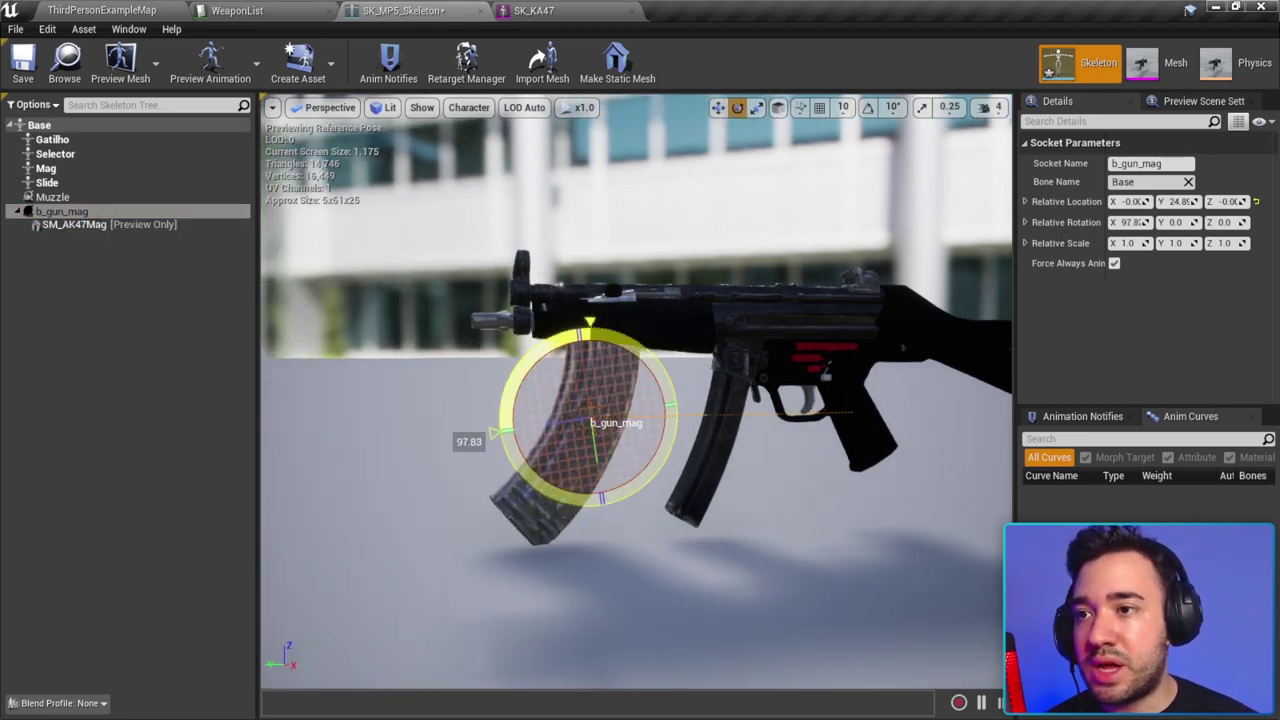
{"action": "mouse_move", "coordinate": [640, 450]}
{"action": "right_mouse_down"}
{"action": "mouse_move", "coordinate": [600, 440]}
{"action": "mouse_move", "coordinate": [590, 420]}
{"action": "right_mouse_up"}
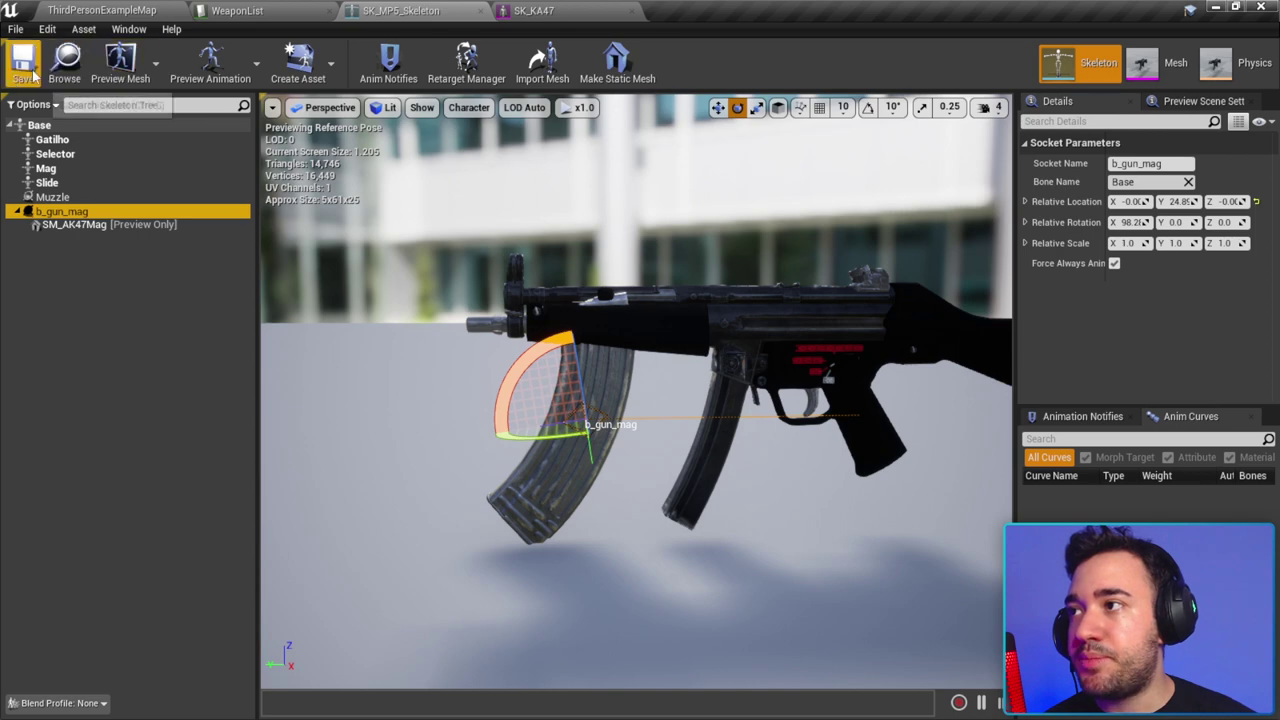
Step: Check the level map and enlarge the level viewport
{"action": "left_click", "coordinate": [268, 10]}
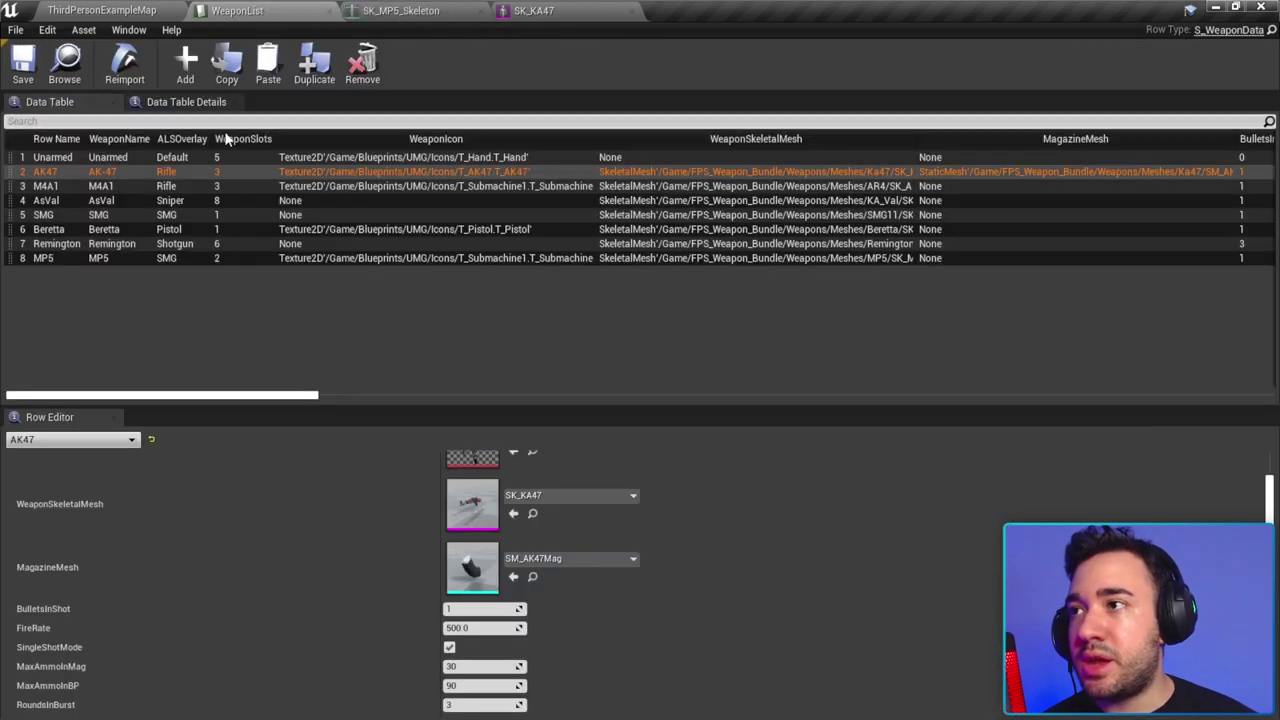
{"action": "left_click", "coordinate": [120, 12]}
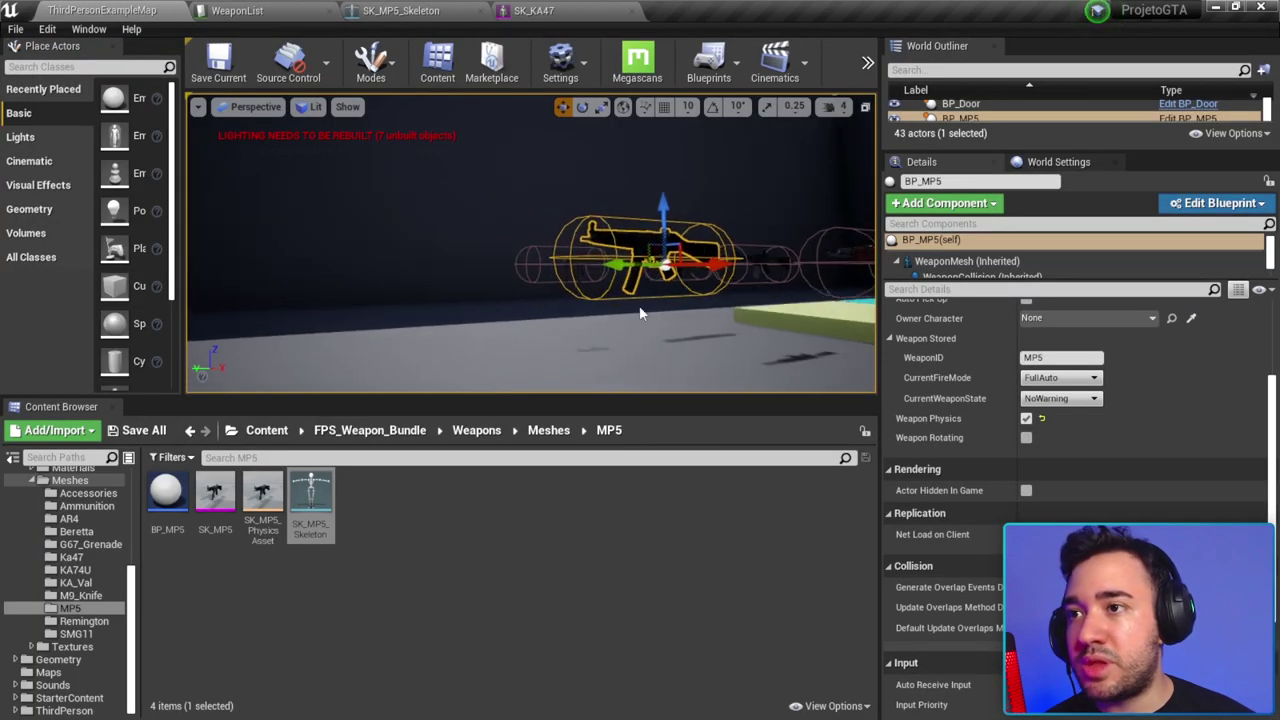
{"action": "scroll", "coordinate": [650, 325], "scroll_direction": "up", "scroll_amount": 2}
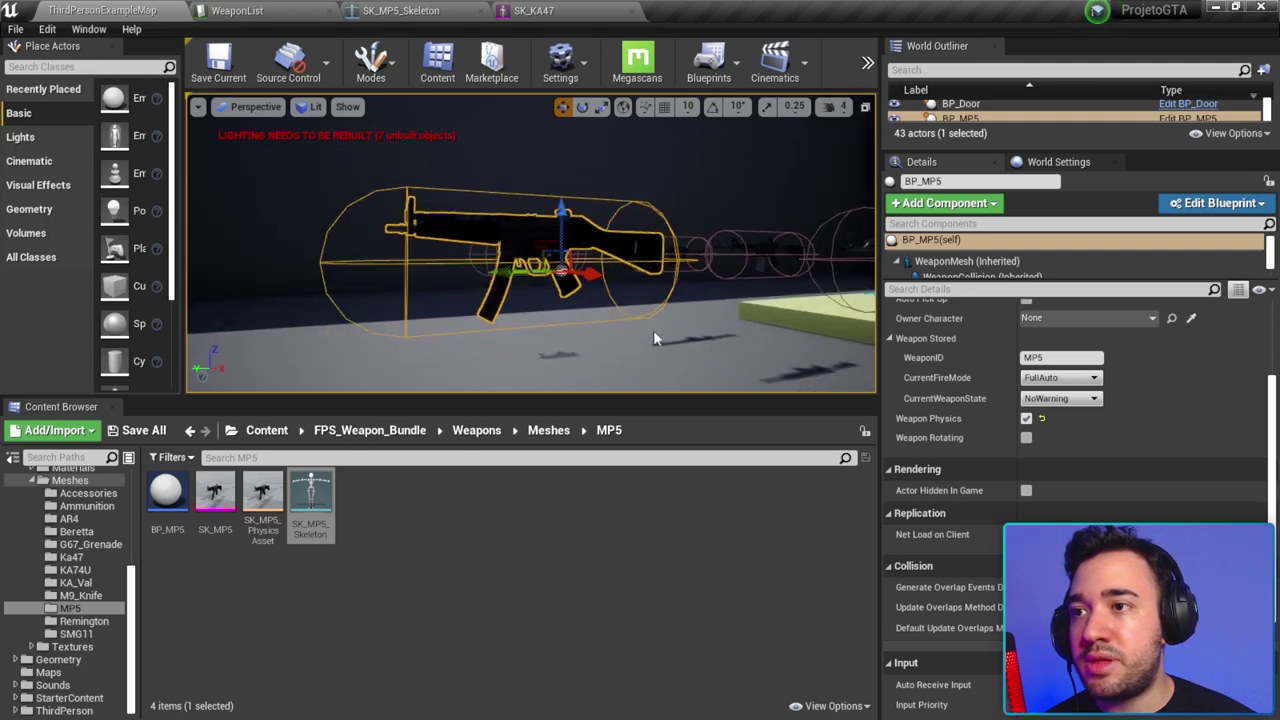
{"action": "left_click_drag", "start_coordinate": [700, 398], "coordinate": [704, 533]}
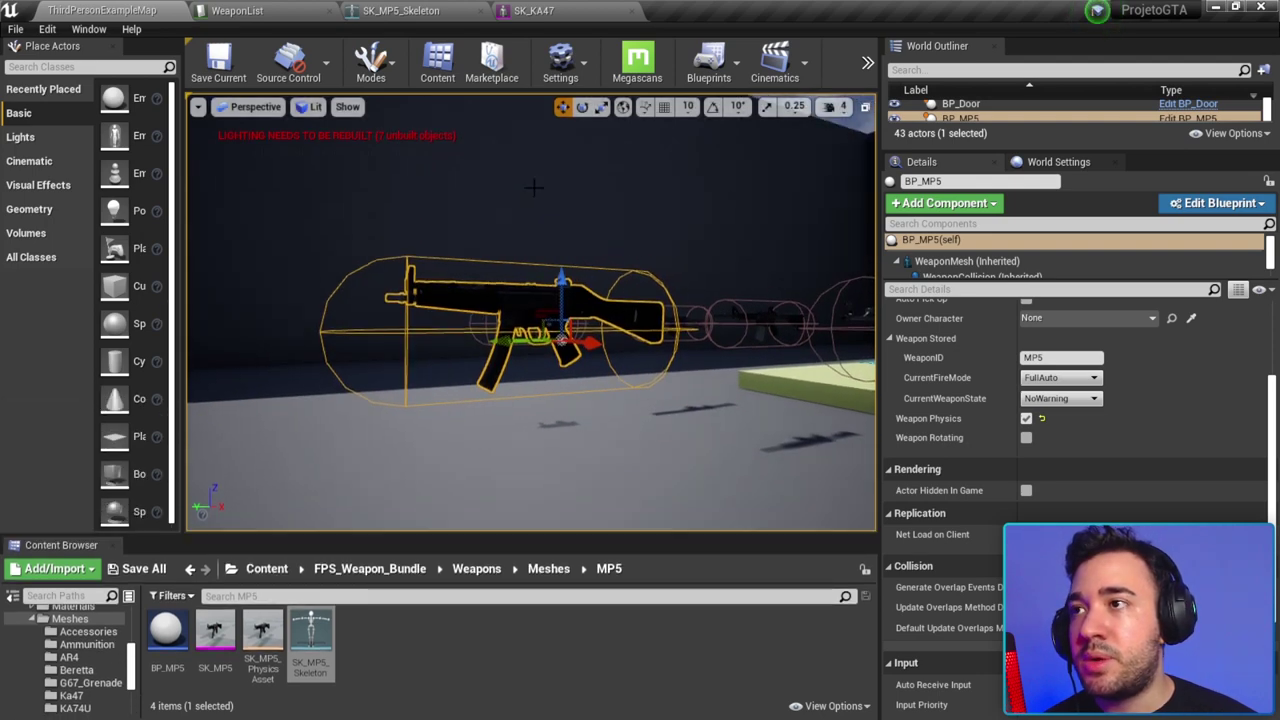
Step: Set the MP5 row's MagazineMesh to SM_AK47Mag in WeaponList, then return to ThirdPersonExampleMap
{"action": "left_click", "coordinate": [288, 12]}
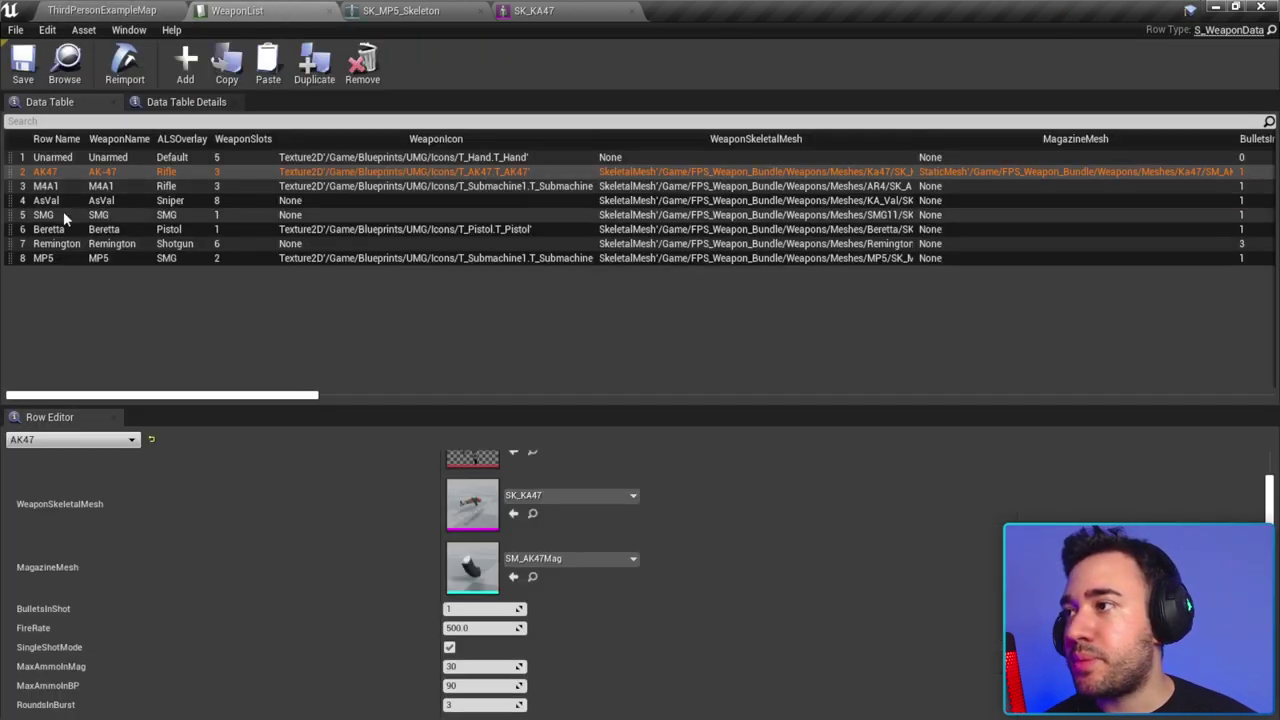
{"action": "left_click", "coordinate": [64, 258]}
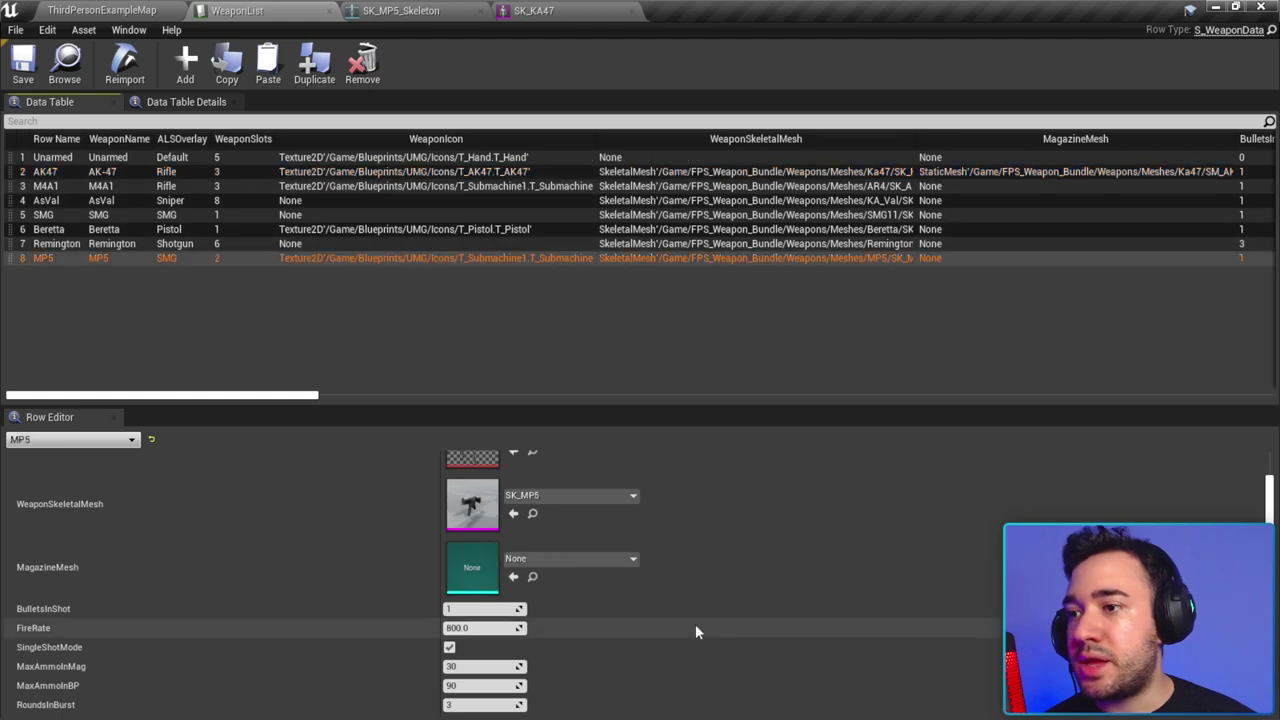
{"action": "left_click", "coordinate": [611, 562]}
{"action": "type", "text": "mag"}
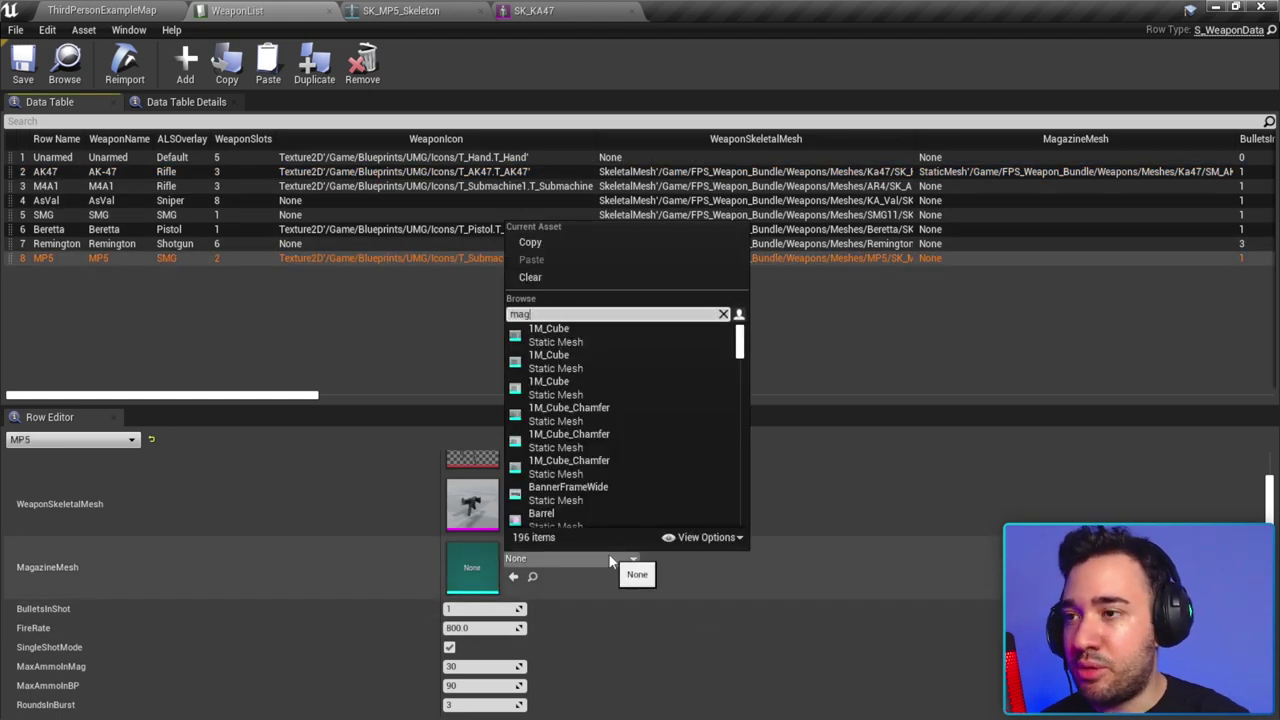
{"action": "left_click", "coordinate": [557, 340]}
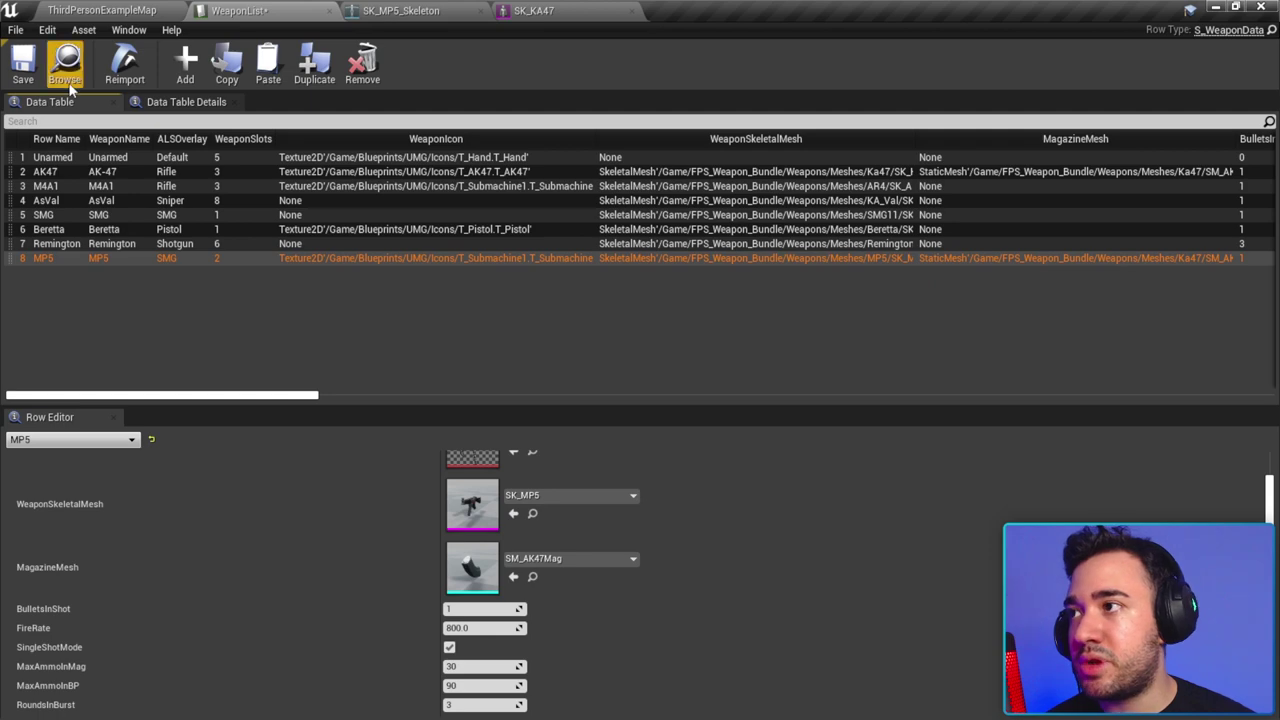
{"action": "left_click", "coordinate": [141, 11]}
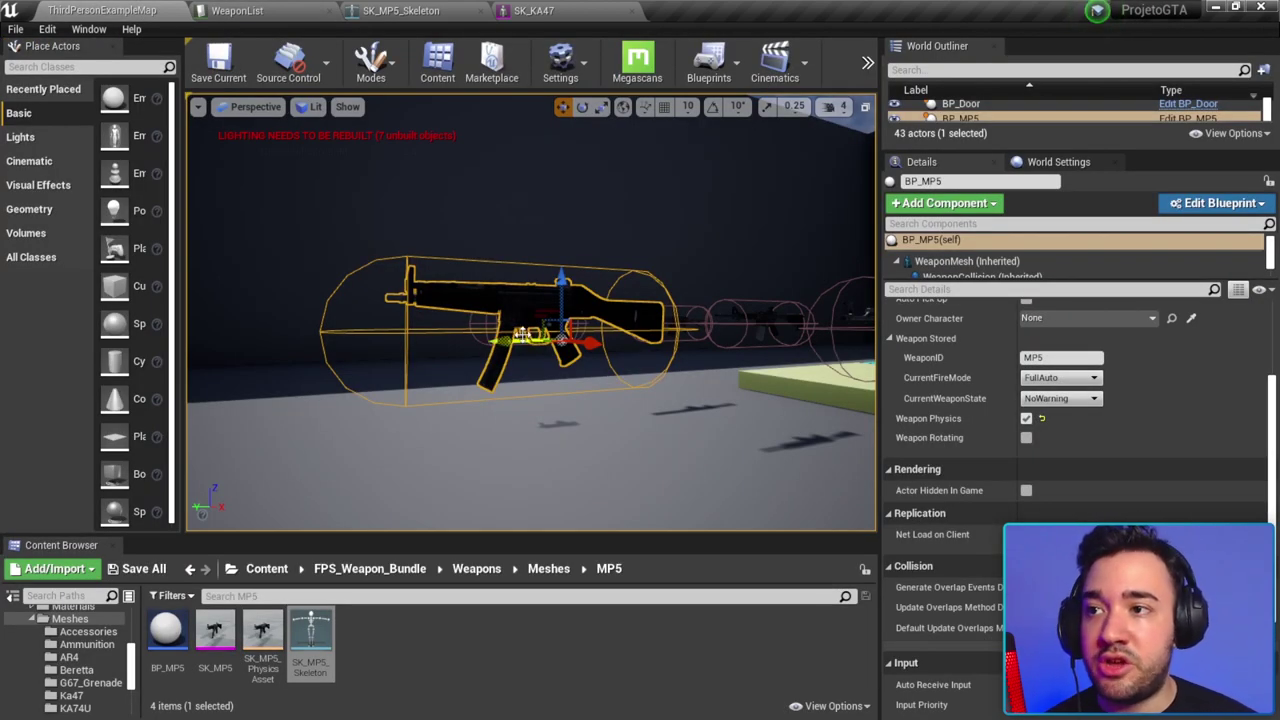
Step: Inspect the placed BP_MP5 pickup, resizing the Details panel and orbiting around the guns
{"action": "left_click", "coordinate": [435, 10]}
{"action": "left_click", "coordinate": [120, 9]}
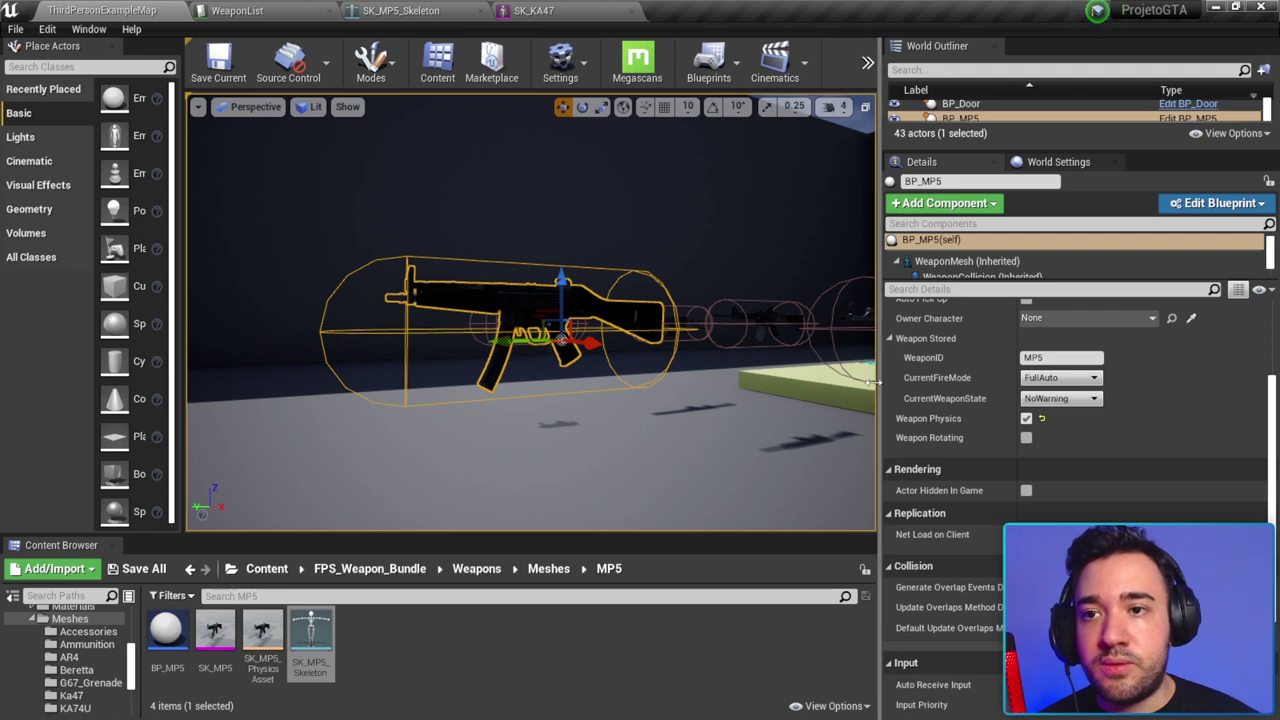
{"action": "left_click_drag", "start_coordinate": [876, 380], "coordinate": [733, 380]}
{"action": "left_click", "coordinate": [968, 358]}
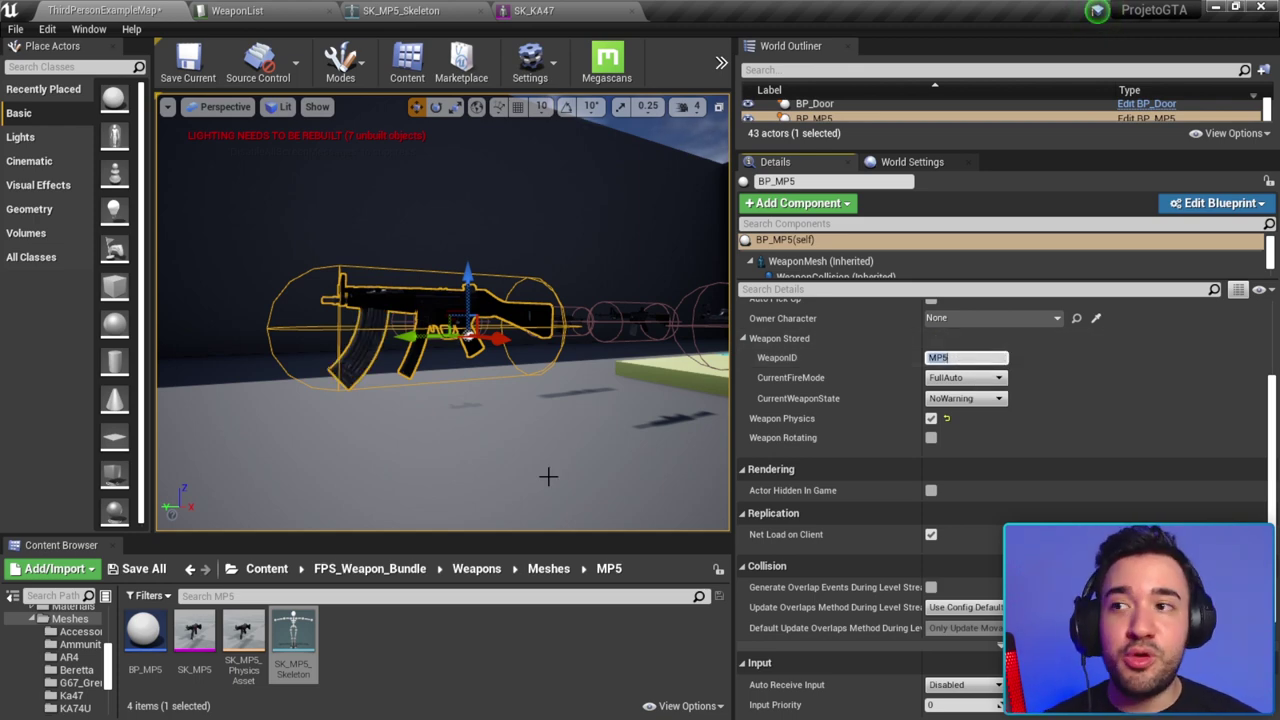
{"action": "right_click_drag", "start_coordinate": [726, 298], "coordinate": [733, 298]}
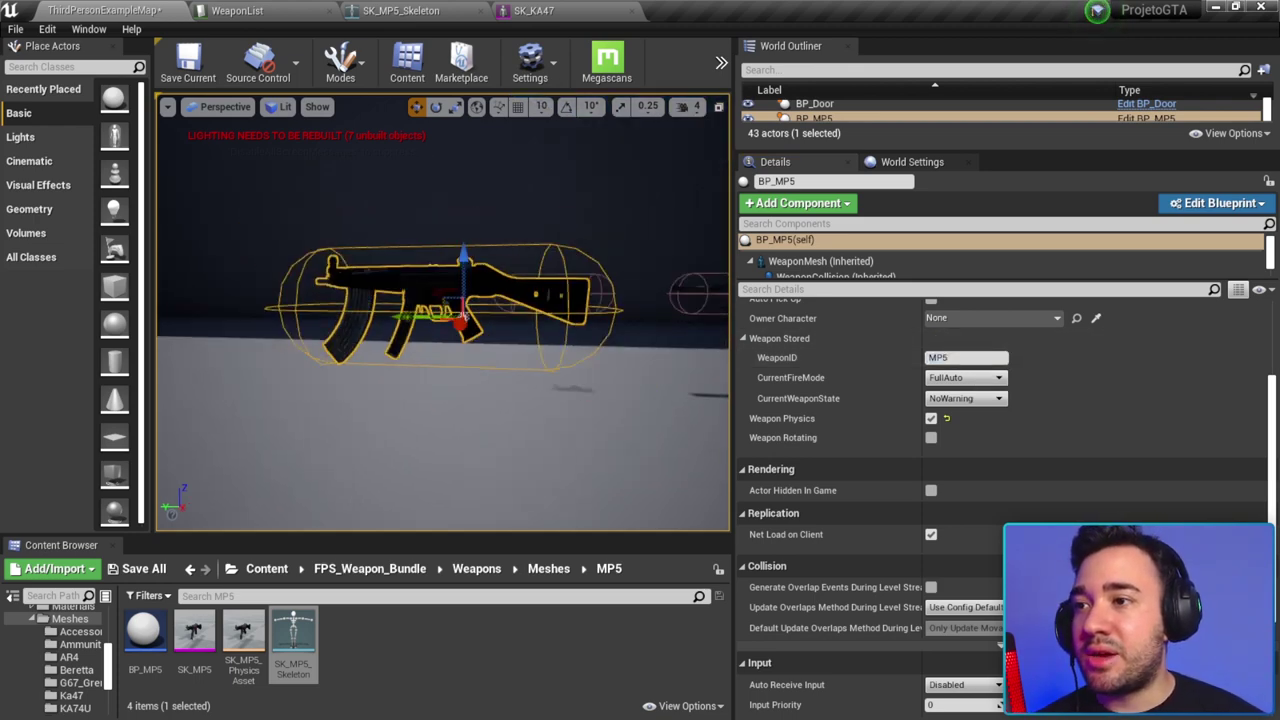
{"action": "left_click_drag", "start_coordinate": [733, 298], "coordinate": [930, 298]}
{"action": "right_click_drag", "start_coordinate": [726, 268], "coordinate": [726, 268]}
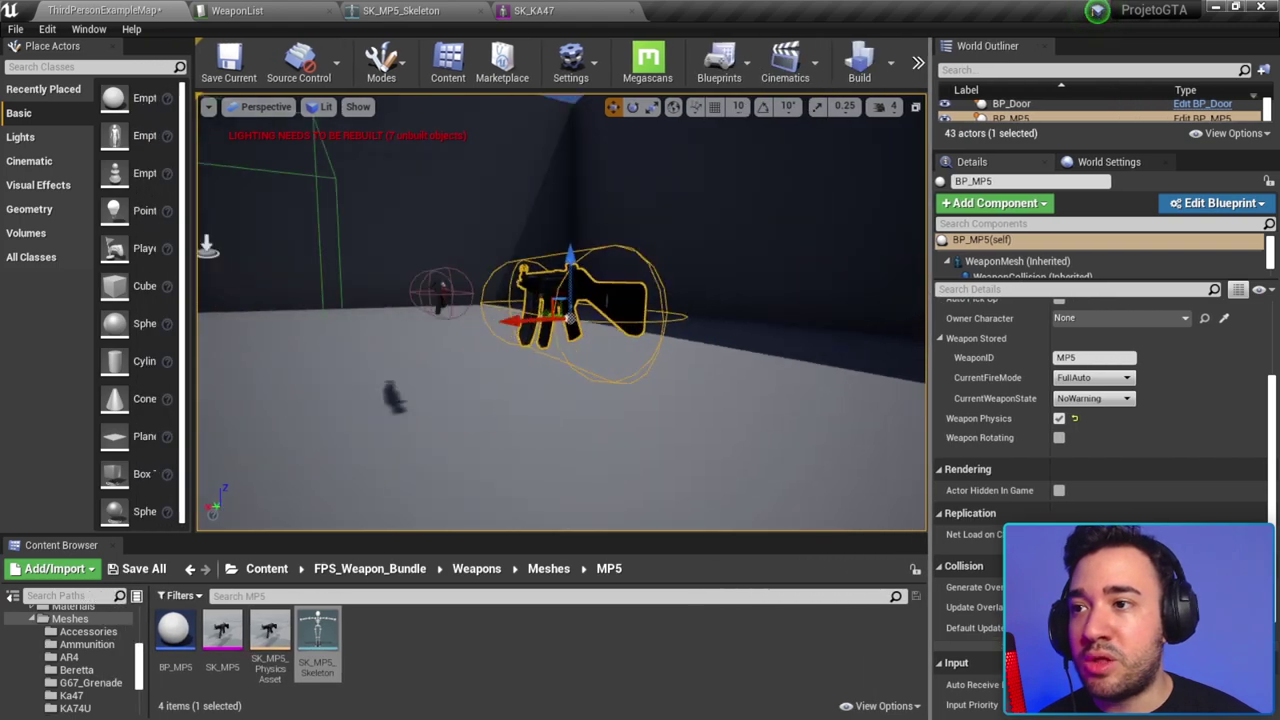
{"action": "scroll", "coordinate": [726, 268], "scroll_direction": "up", "scroll_amount": 5}
{"action": "scroll", "coordinate": [726, 268], "scroll_direction": "down", "scroll_amount": 3}
{"action": "scroll", "coordinate": [726, 268], "scroll_direction": "up", "scroll_amount": 4}
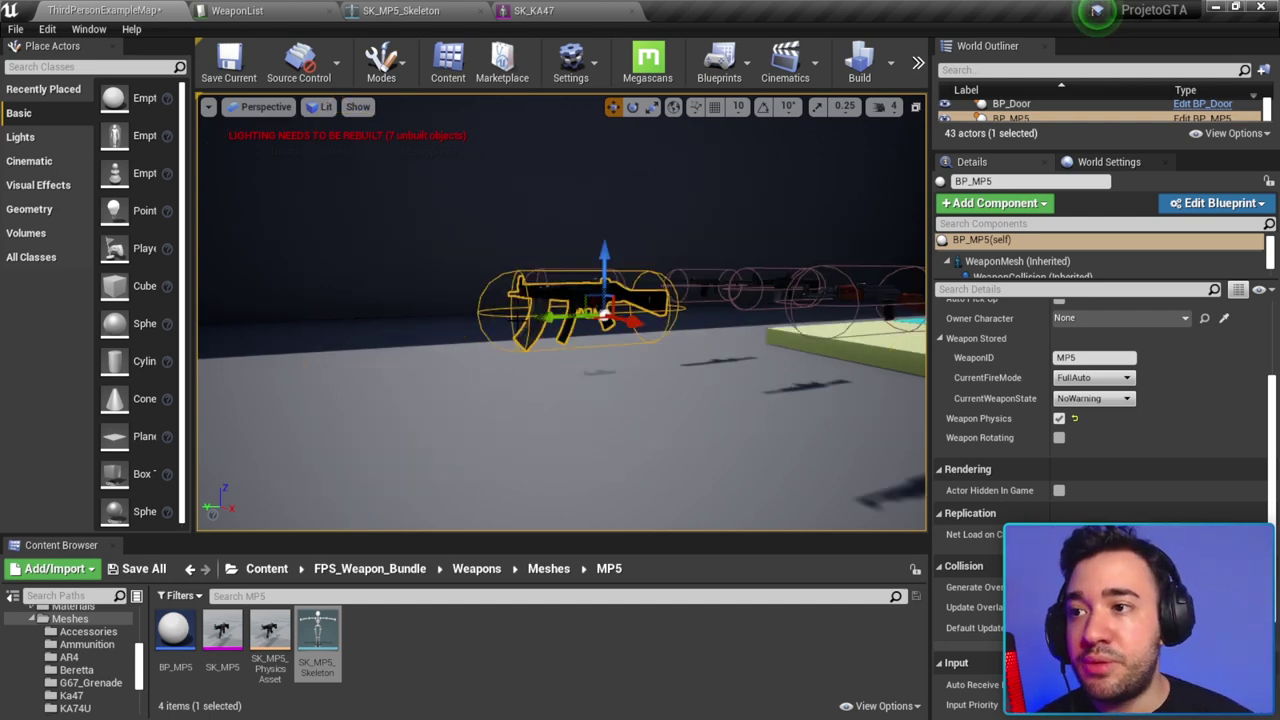
Step: In world space, slide the b_gun_mag socket along Y and down Z into the magwell
{"action": "left_click", "coordinate": [400, 10]}
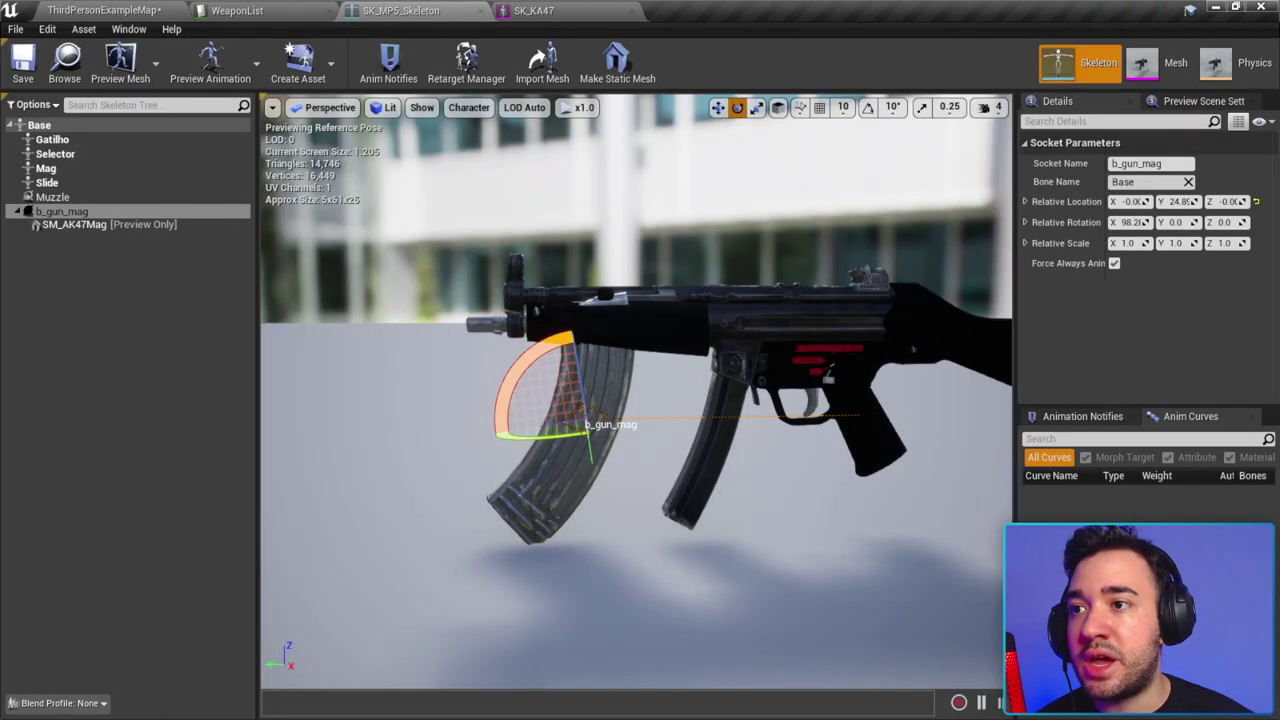
{"action": "left_click_drag", "start_coordinate": [629, 407], "coordinate": [629, 407], "text": "alt"}
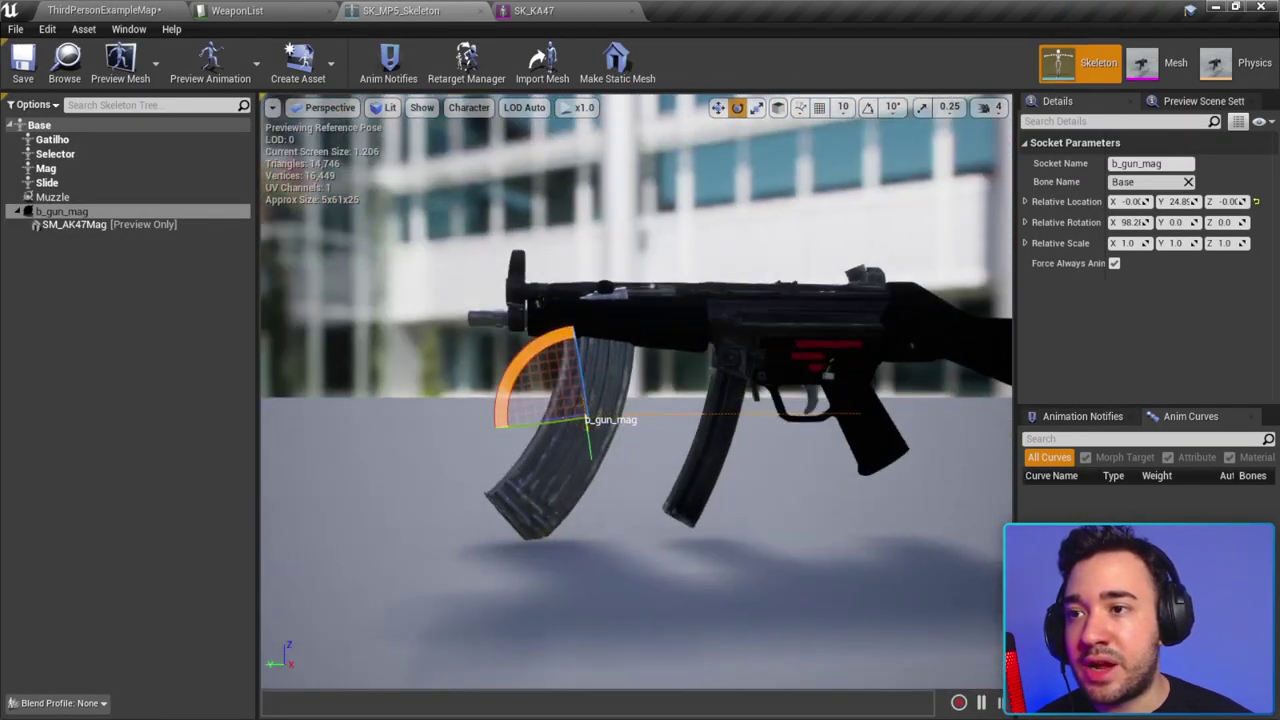
{"action": "key", "text": "w"}
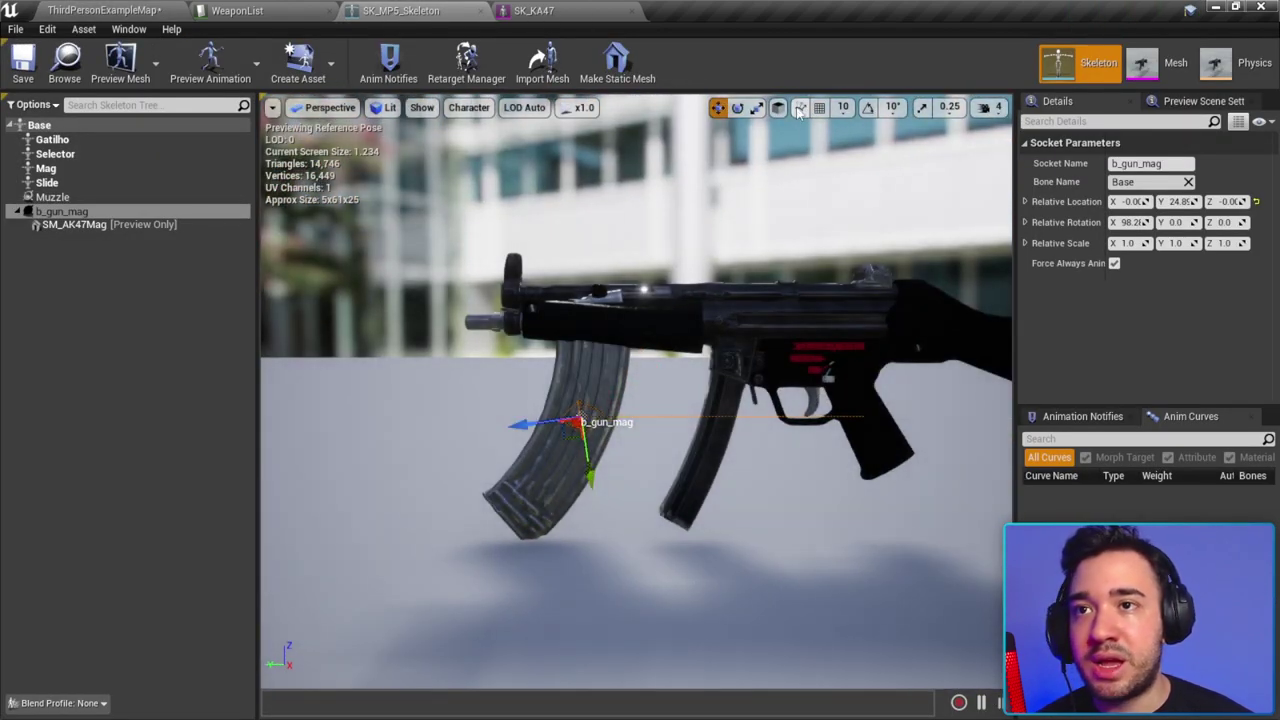
{"action": "left_click", "coordinate": [778, 107]}
{"action": "left_click_drag", "start_coordinate": [519, 419], "coordinate": [657, 422]}
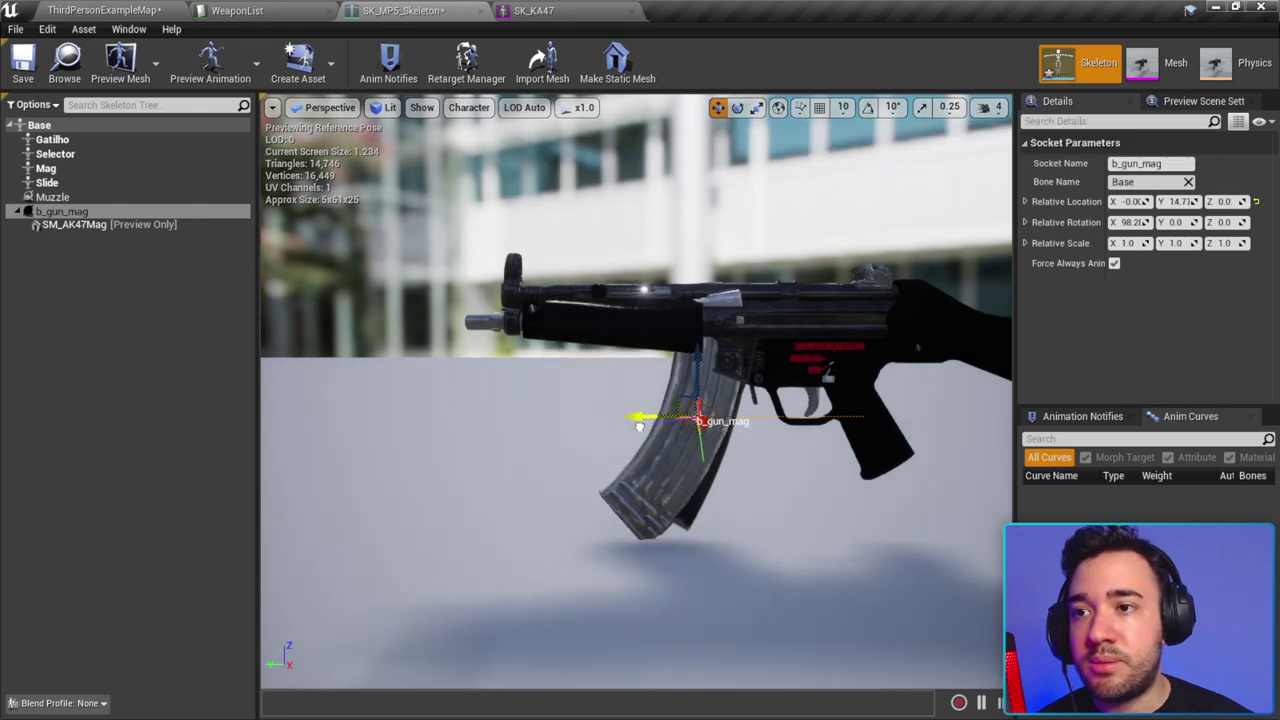
{"action": "left_click_drag", "start_coordinate": [712, 355], "coordinate": [712, 405]}
{"action": "scroll", "coordinate": [645, 432], "scroll_direction": "up", "scroll_amount": 3}
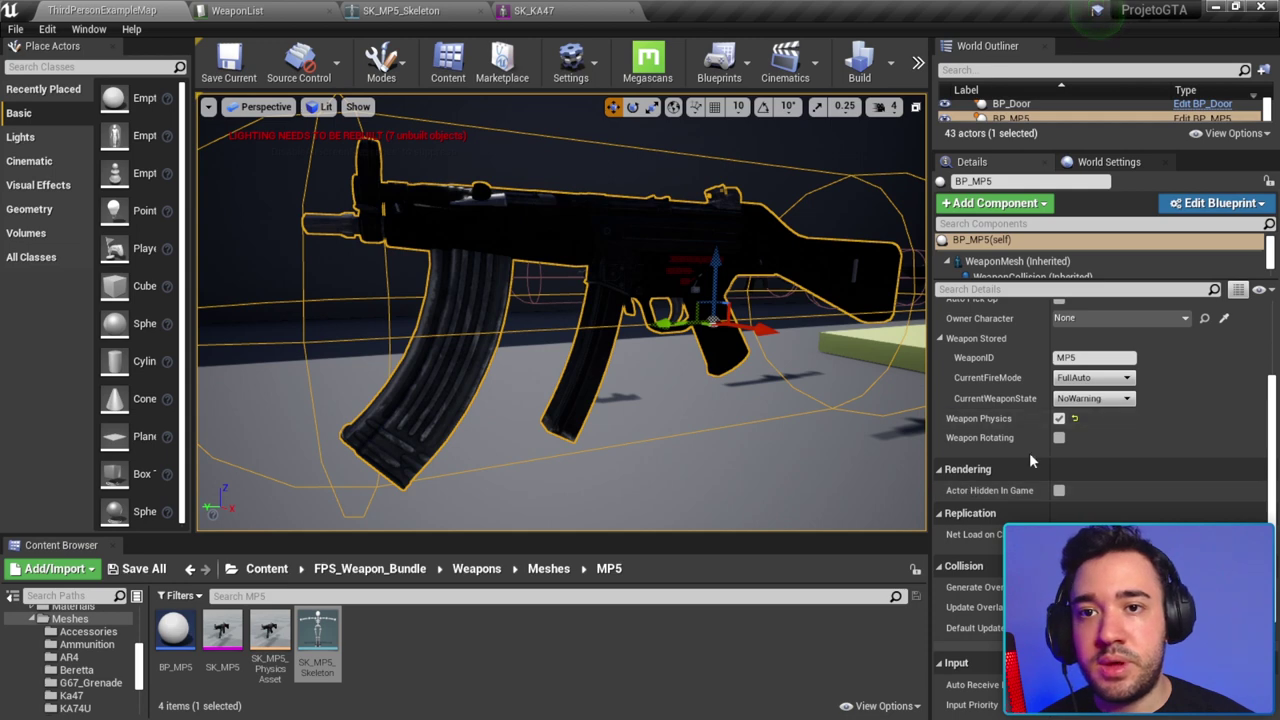
Step: Re-enter the pickup's WeaponID as MP5, check the magazine up close, and save the level
{"action": "key", "text": "BackSpace"}
{"action": "key", "text": "Return"}
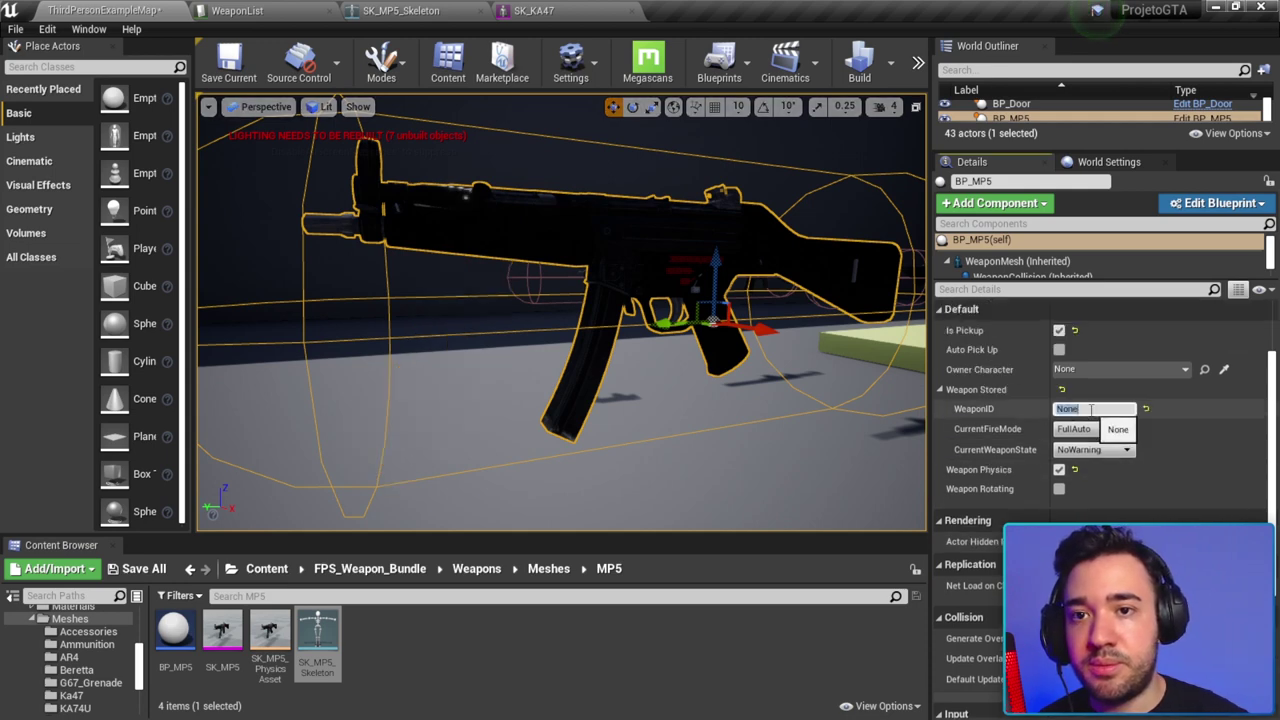
{"action": "key", "text": "Return"}
{"action": "right_click_drag", "start_coordinate": [640, 380], "coordinate": [600, 380]}
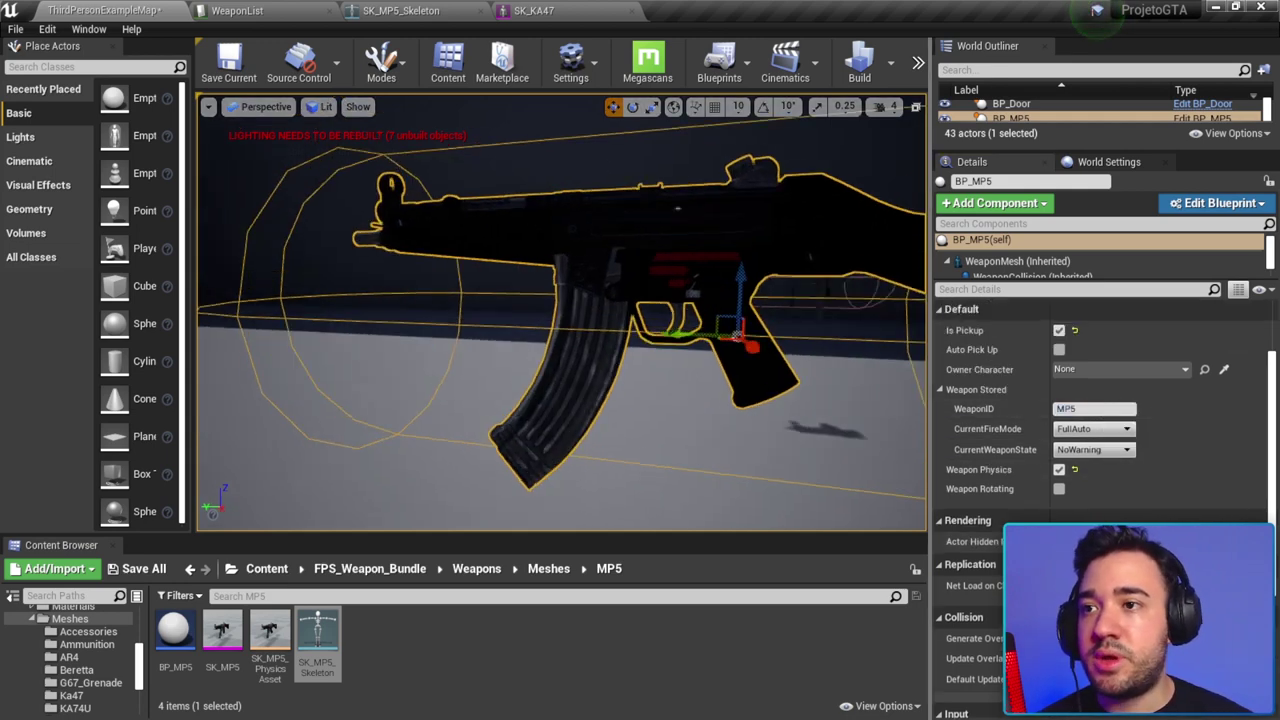
{"action": "left_click_drag", "start_coordinate": [560, 310], "coordinate": [460, 310], "text": "alt"}
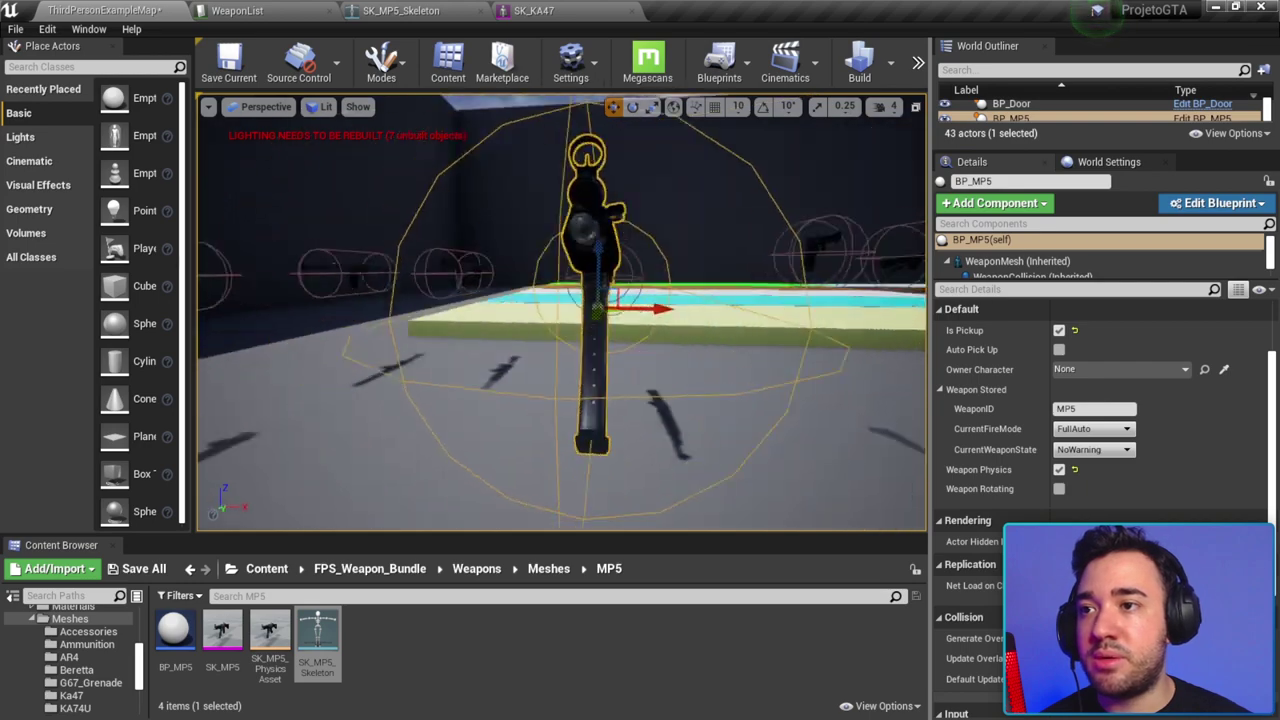
{"action": "left_click_drag", "start_coordinate": [612, 440], "coordinate": [480, 430], "text": "alt"}
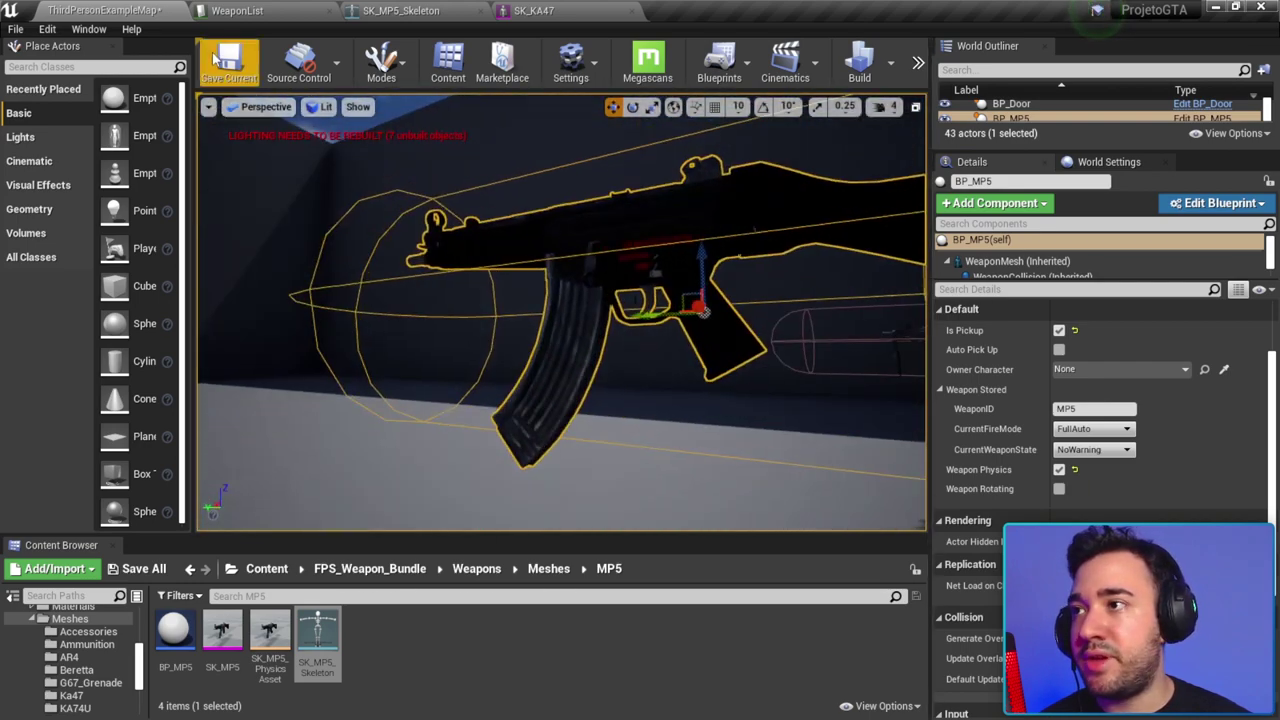
{"action": "left_click", "coordinate": [213, 60]}
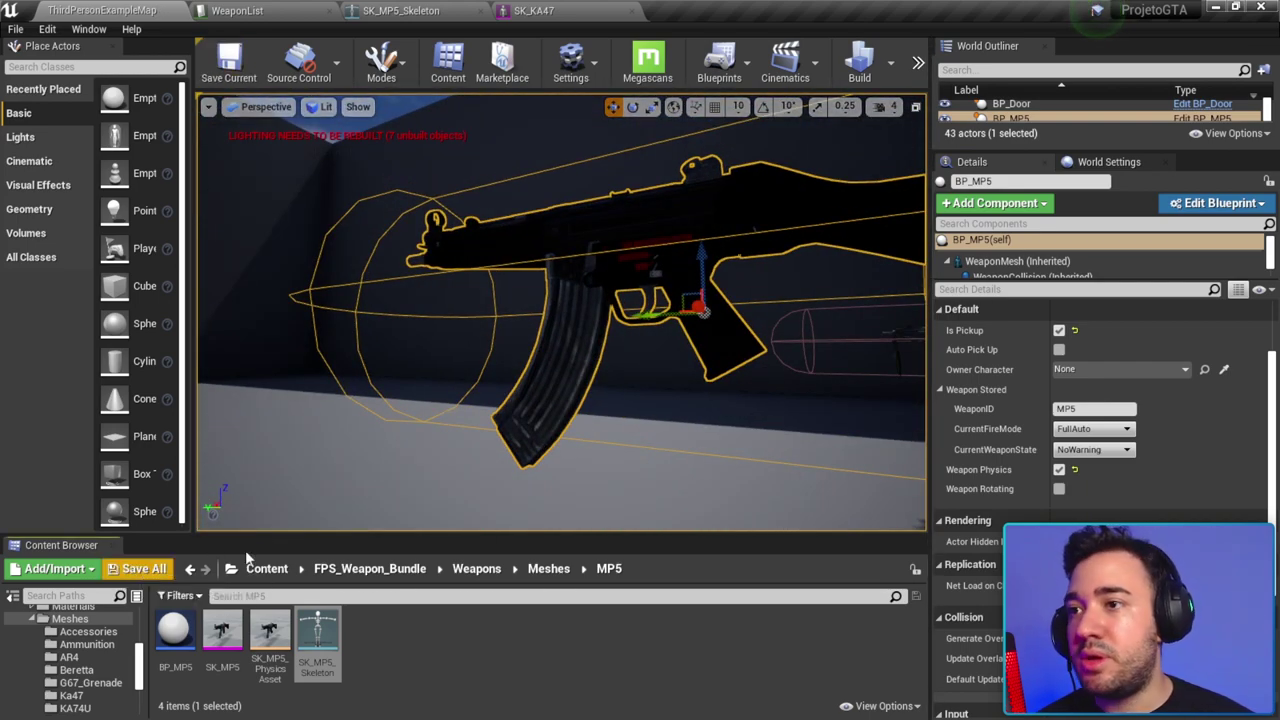
{"action": "left_click", "coordinate": [918, 62]}
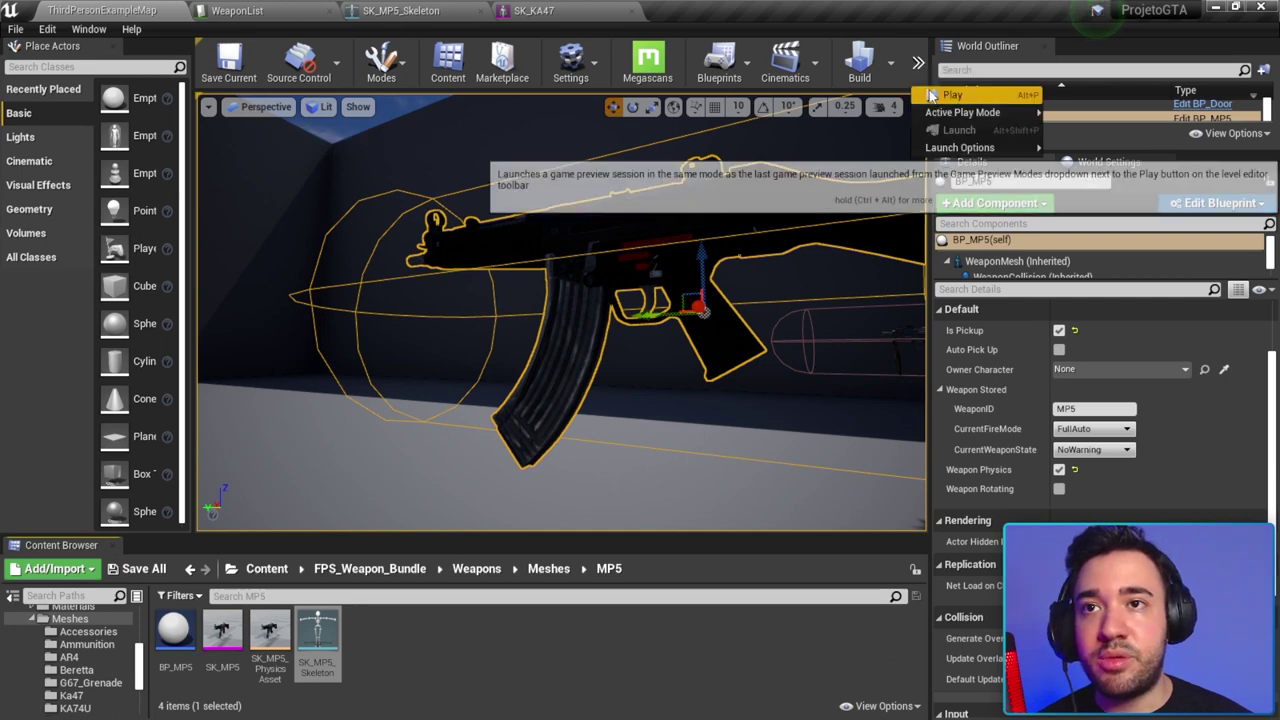
Step: Launch the game as a Standalone Game
{"action": "left_click", "coordinate": [1135, 118]}
{"action": "left_click", "coordinate": [918, 62]}
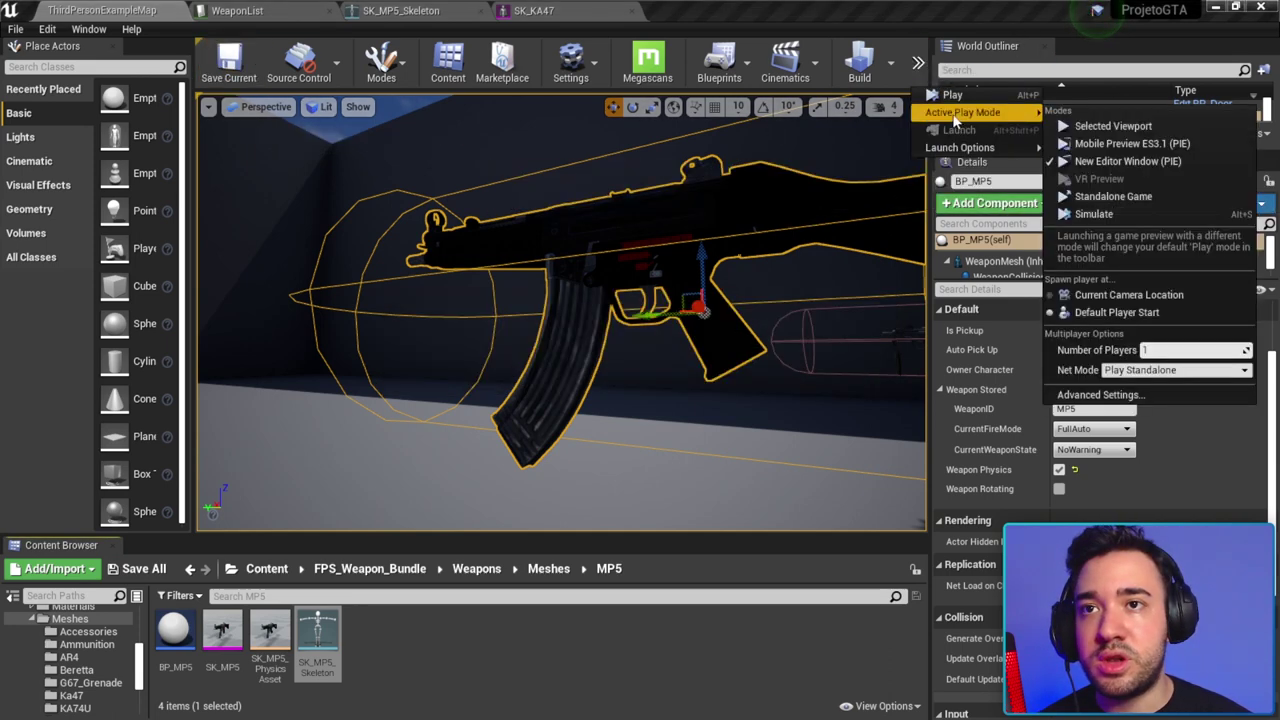
{"action": "left_click", "coordinate": [1010, 180]}
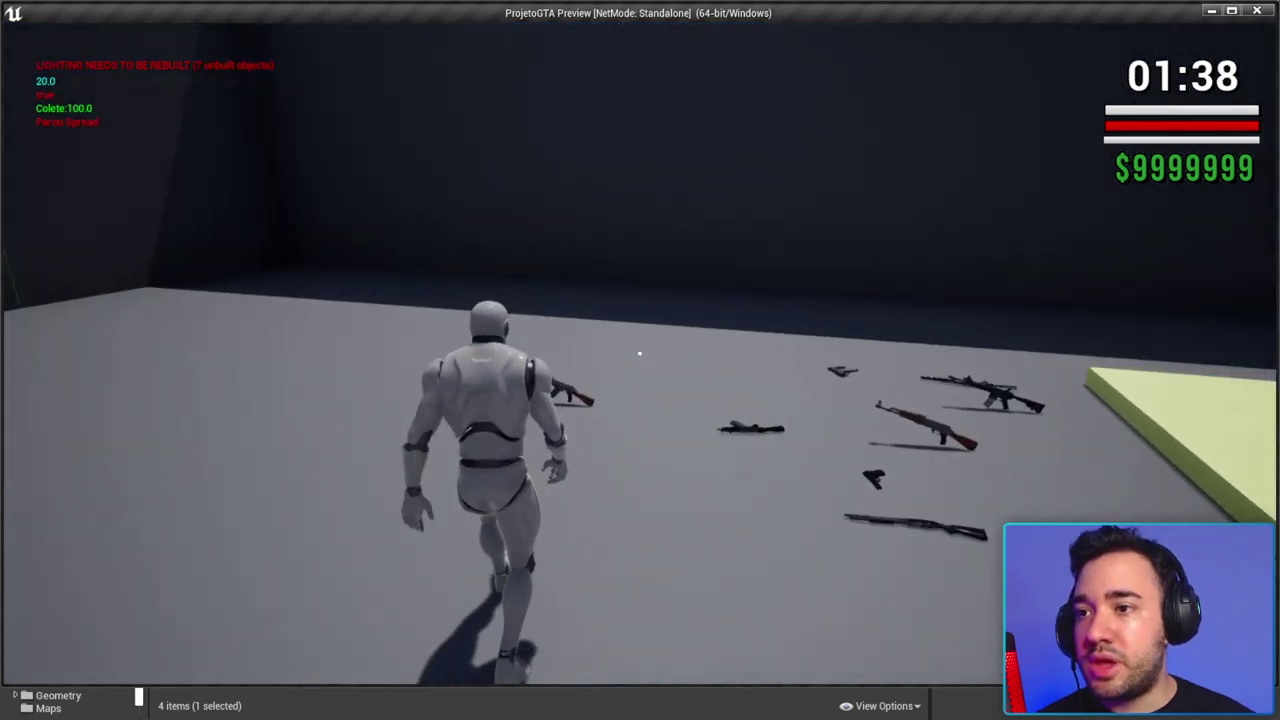
Step: Pick up the AK, aim it, drop it on the floor, and exit the preview
{"action": "key", "text": "w"}
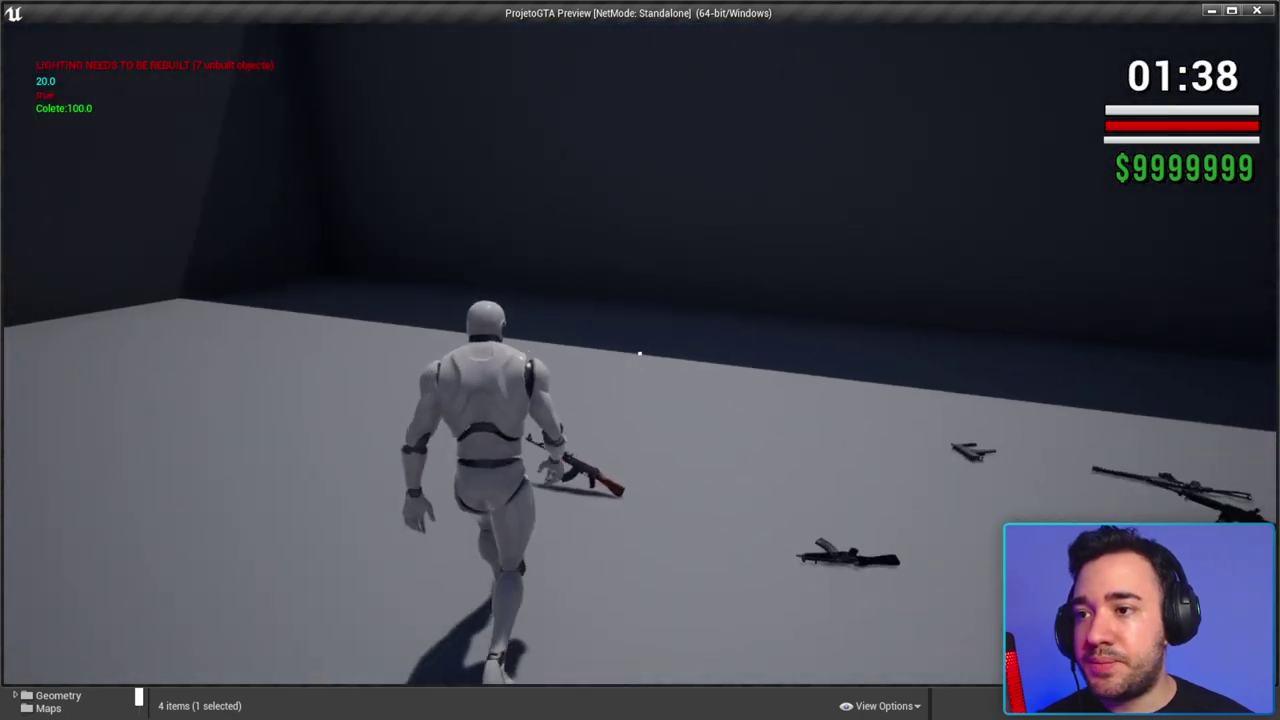
{"action": "key", "text": "e"}
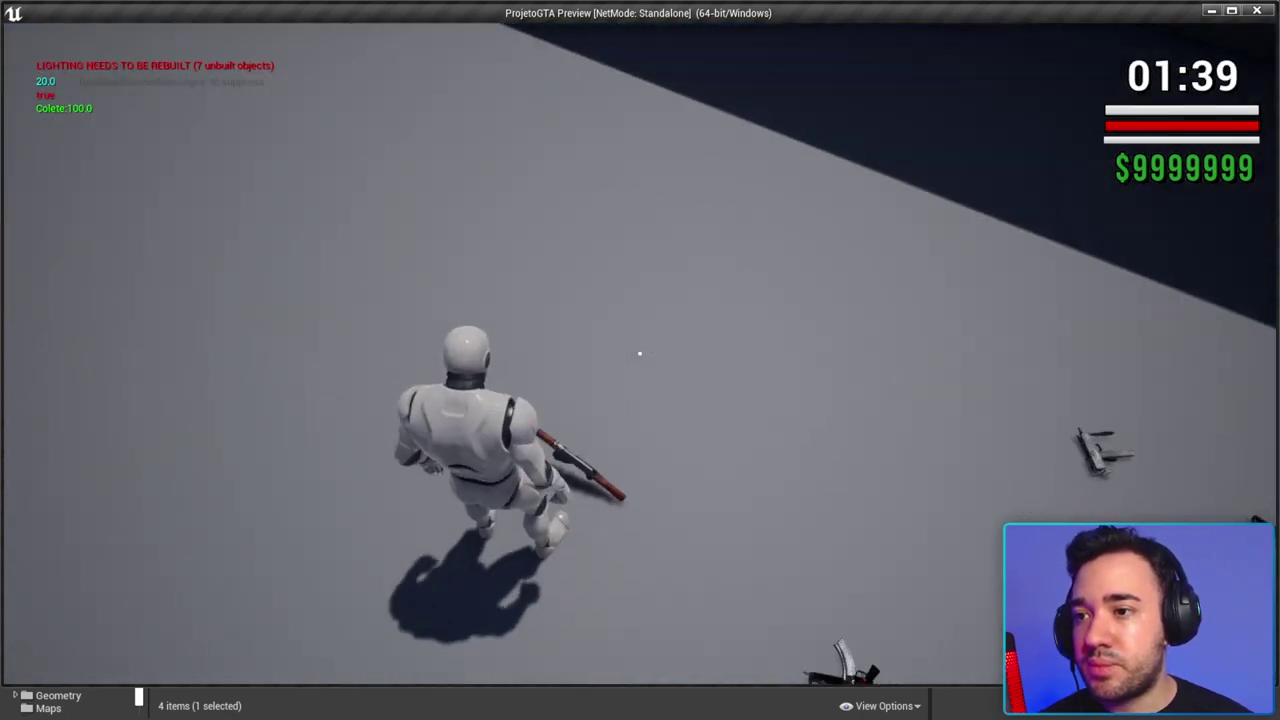
{"action": "right_click", "coordinate": [640, 353]}
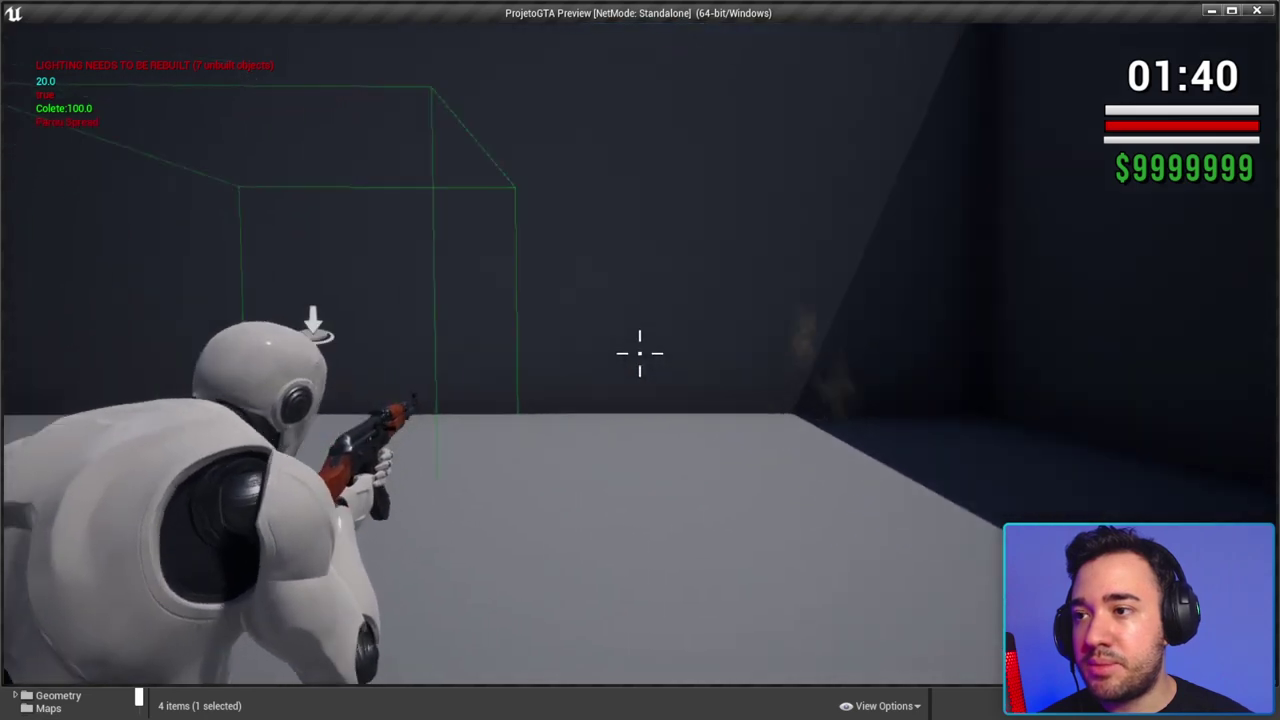
{"action": "right_click", "coordinate": [640, 353]}
{"action": "key", "text": "w"}
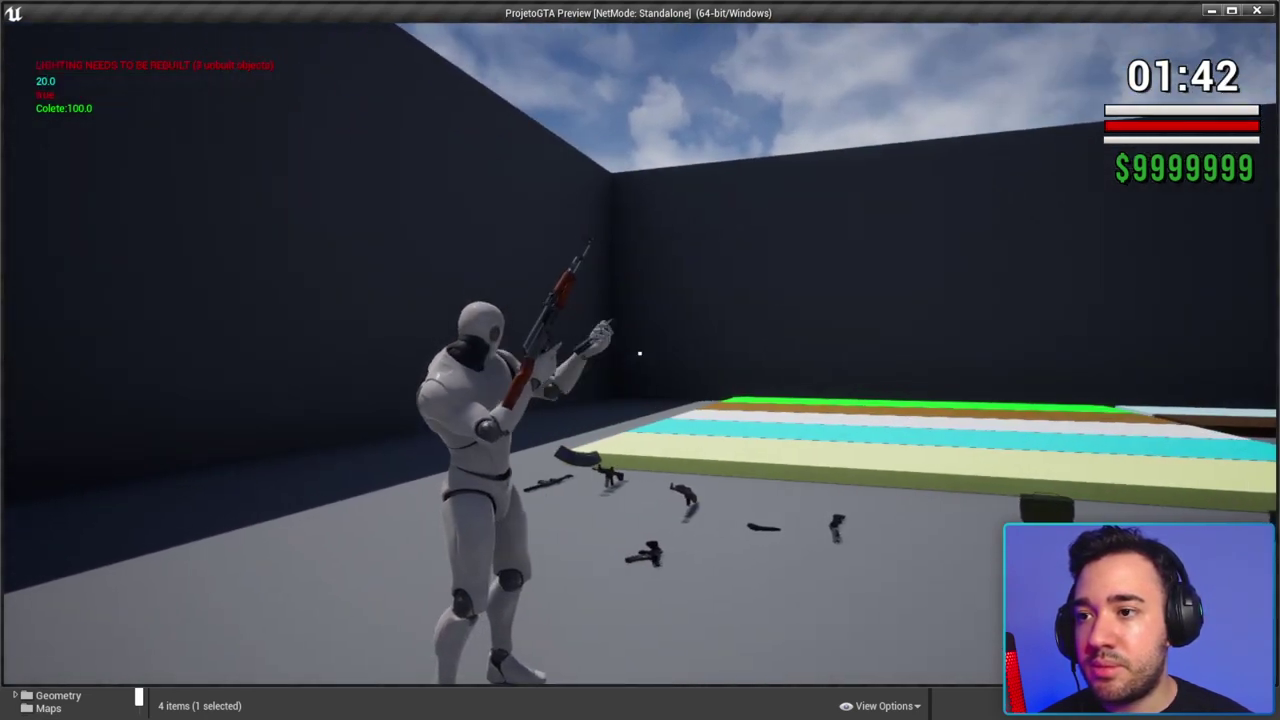
{"action": "key", "text": "g"}
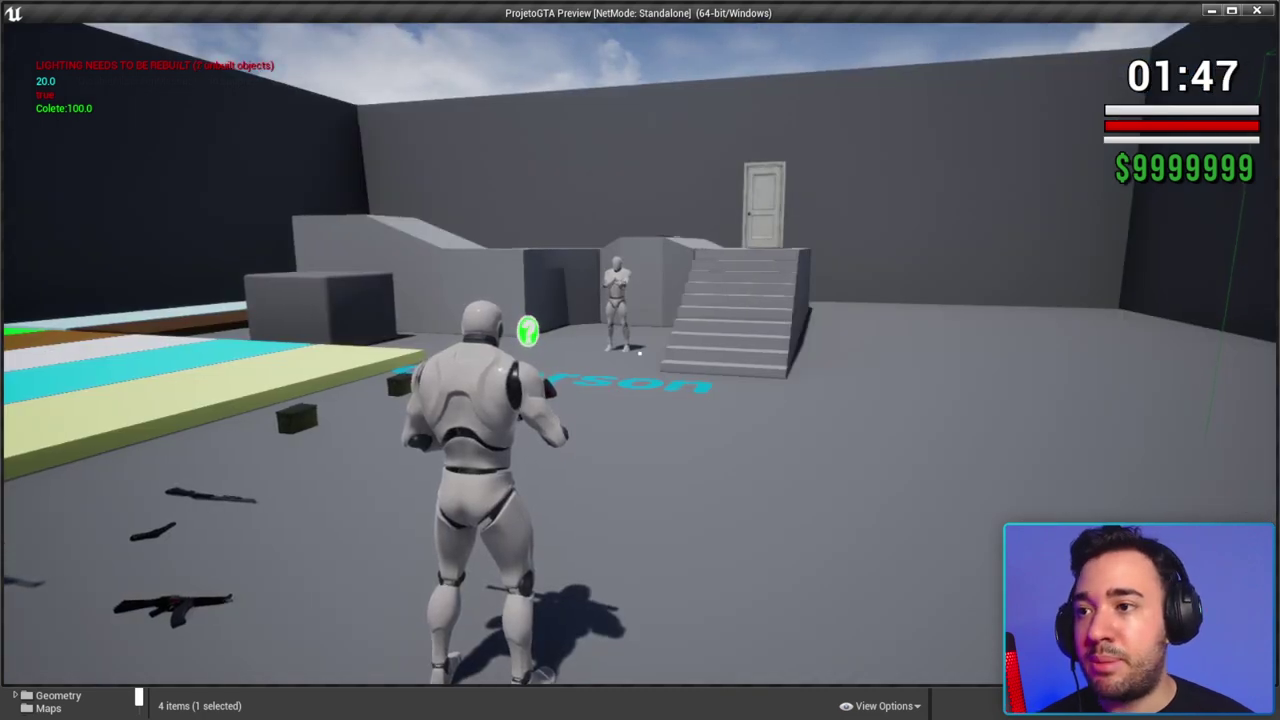
{"action": "key", "text": "Escape"}
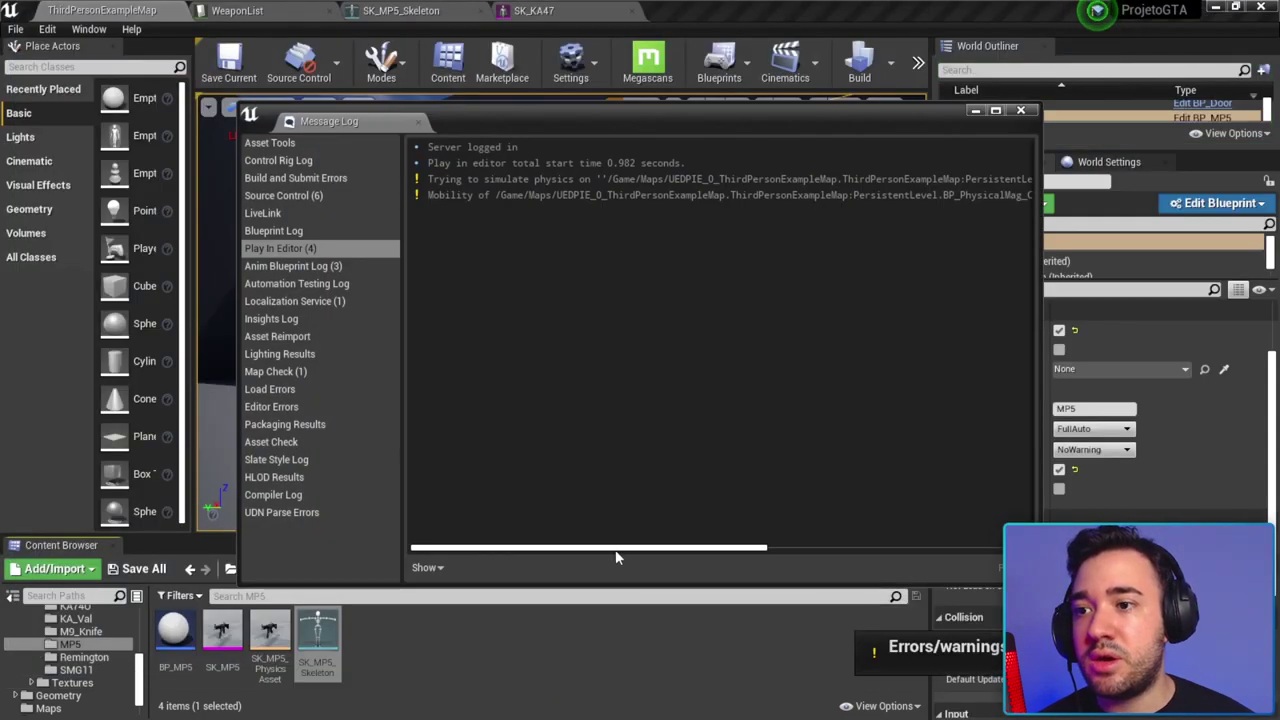
Step: Collapse the FPS_Weapon_Bundle folders and open Blueprints > Weapons in the Content Browser
{"action": "left_click_drag", "start_coordinate": [616, 549], "coordinate": [855, 527]}
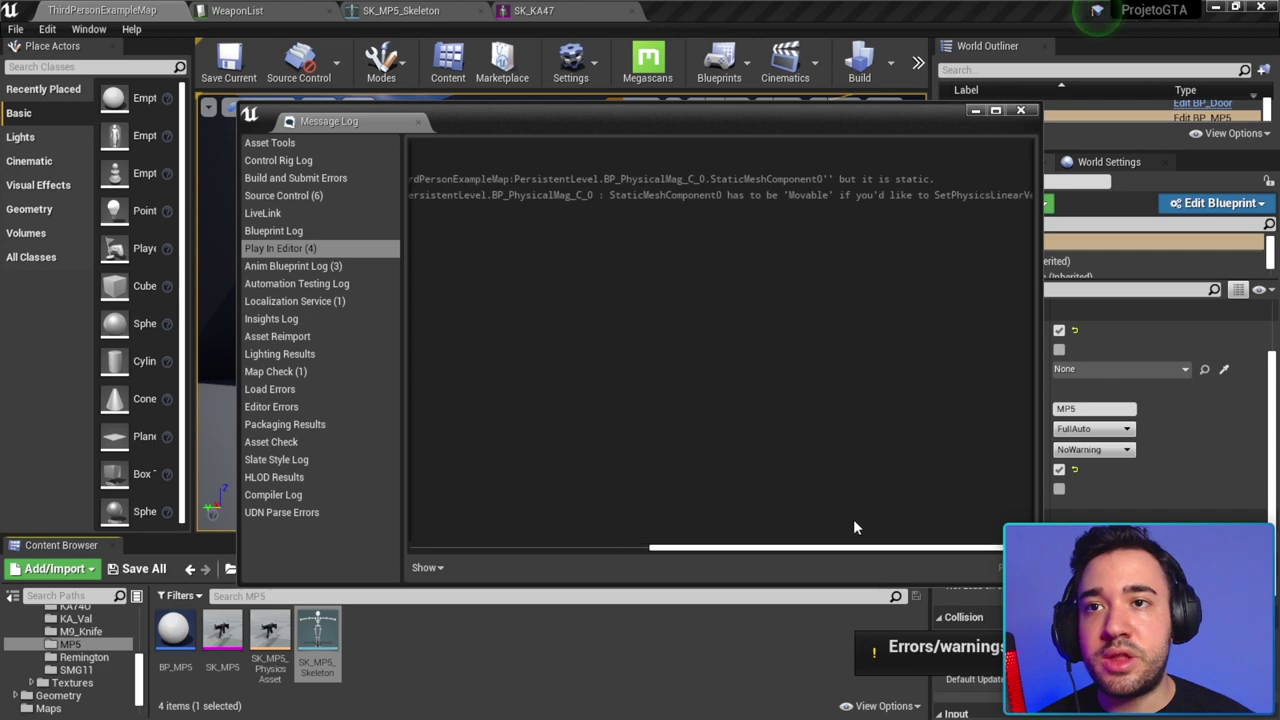
{"action": "mouse_move", "coordinate": [853, 527]}
{"action": "left_mouse_down"}
{"action": "mouse_move", "coordinate": [592, 512]}
{"action": "mouse_move", "coordinate": [898, 535]}
{"action": "left_mouse_up"}
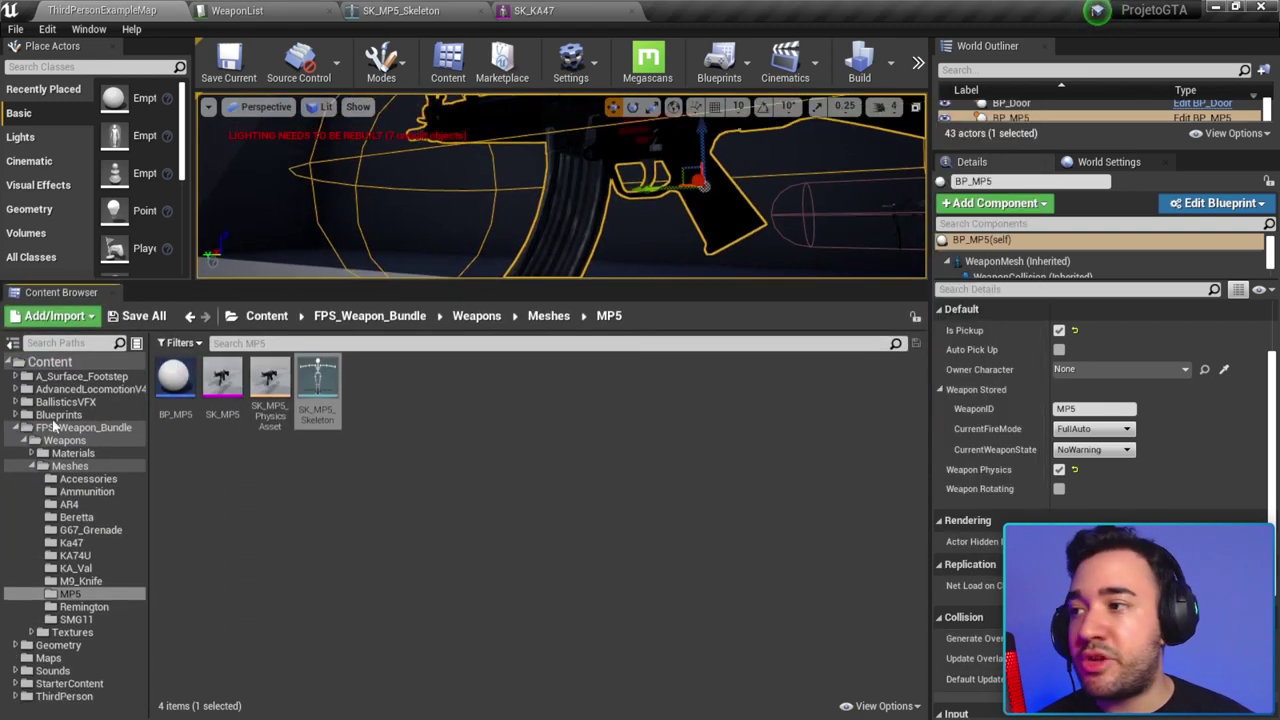
{"action": "left_click", "coordinate": [32, 467]}
{"action": "left_click", "coordinate": [30, 440]}
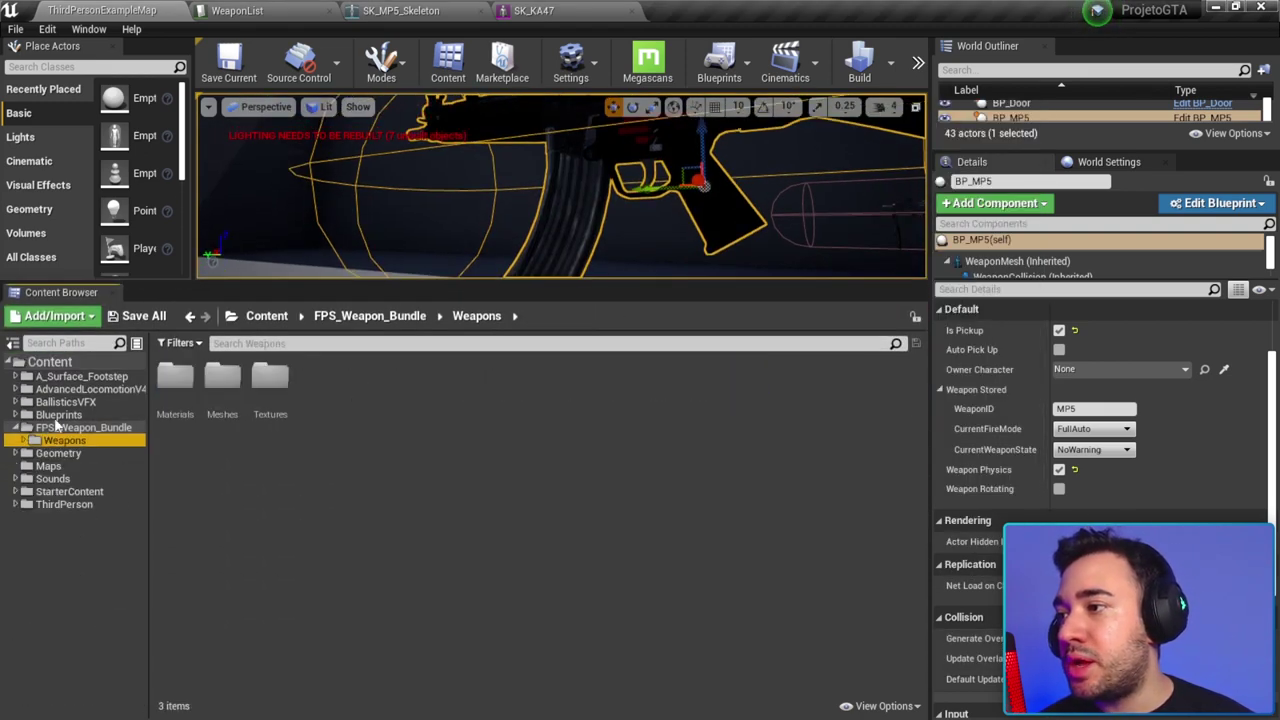
{"action": "left_click", "coordinate": [58, 414]}
{"action": "double_click", "coordinate": [408, 395]}
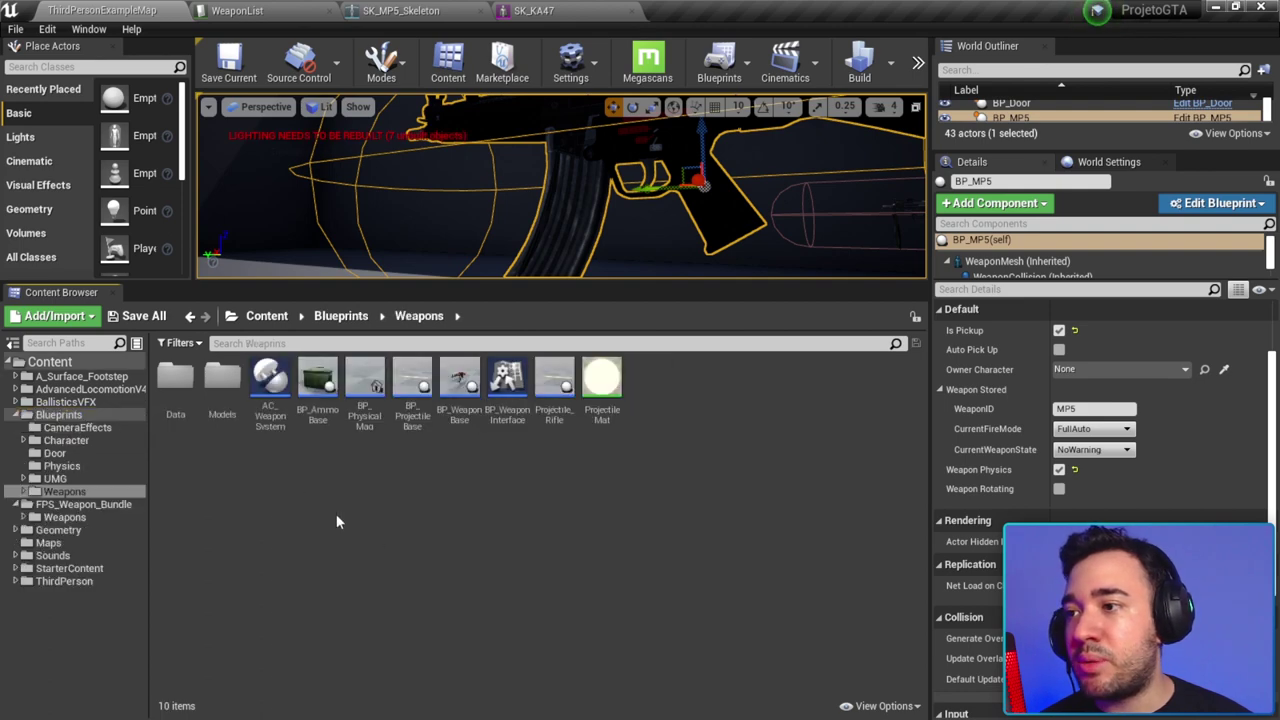
Step: Open BP_PhysicalMag and toggle its Static Mesh Component's mobility to Movable and back
{"action": "double_click", "coordinate": [365, 400]}
{"action": "left_click", "coordinate": [252, 101]}
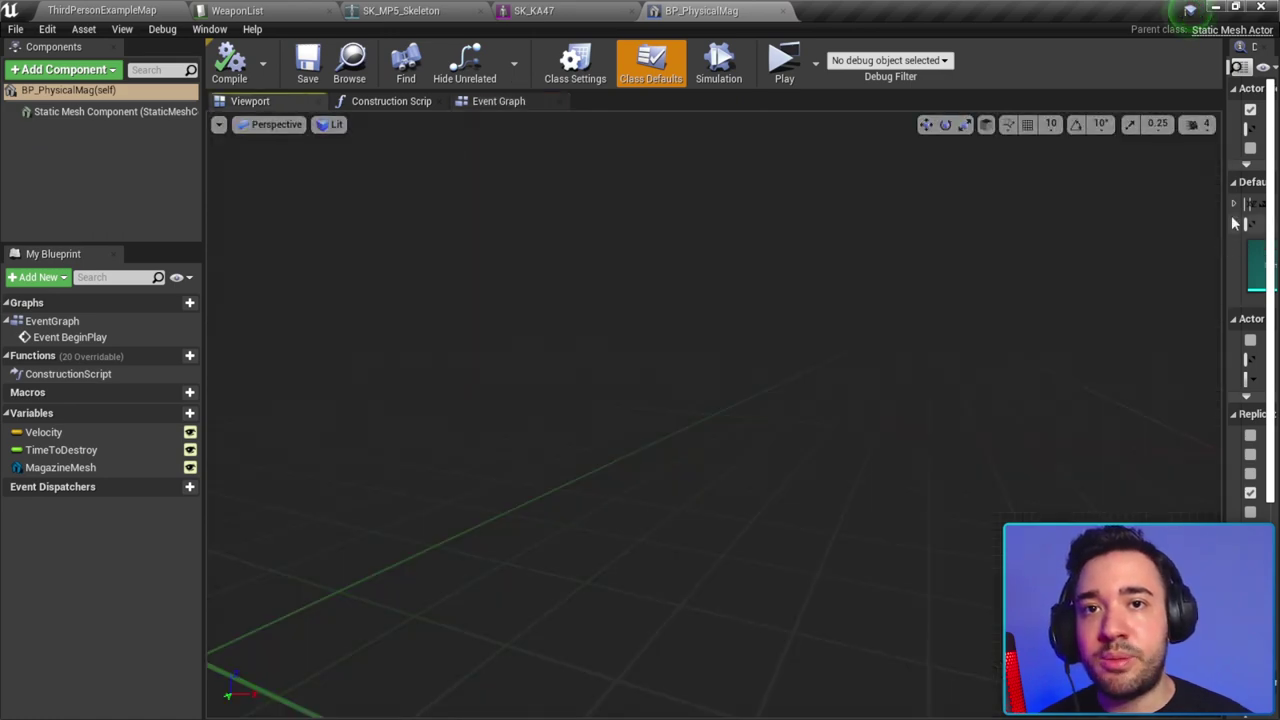
{"action": "left_click_drag", "start_coordinate": [1225, 183], "coordinate": [740, 183]}
{"action": "left_click", "coordinate": [40, 112]}
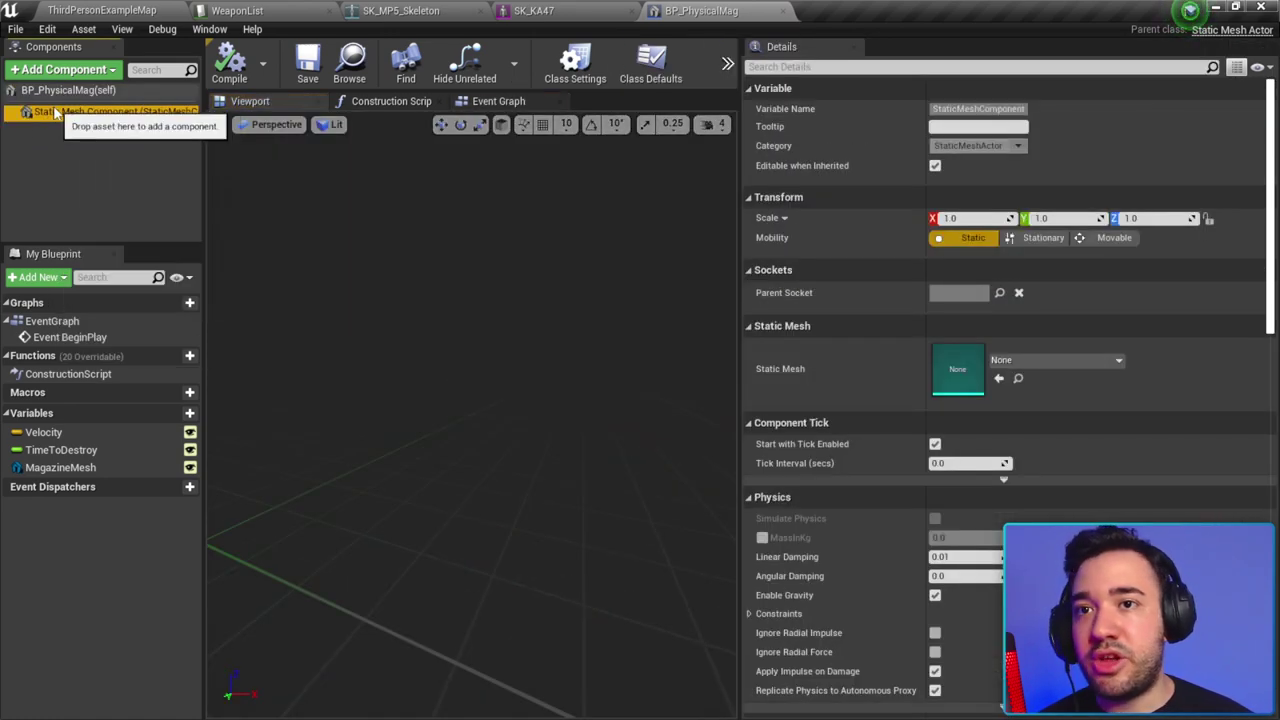
{"action": "left_click", "coordinate": [1105, 238]}
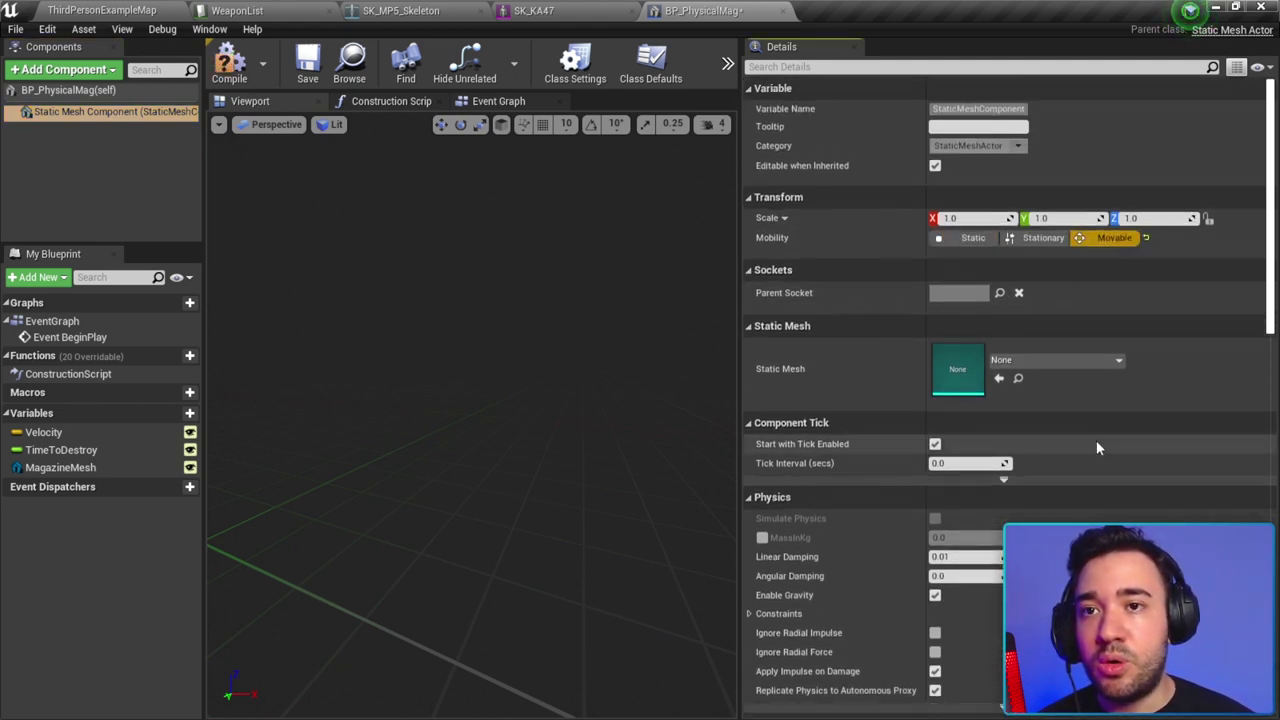
{"action": "left_click", "coordinate": [1146, 238]}
{"action": "scroll", "coordinate": [1052, 264], "scroll_direction": "down", "scroll_amount": 2}
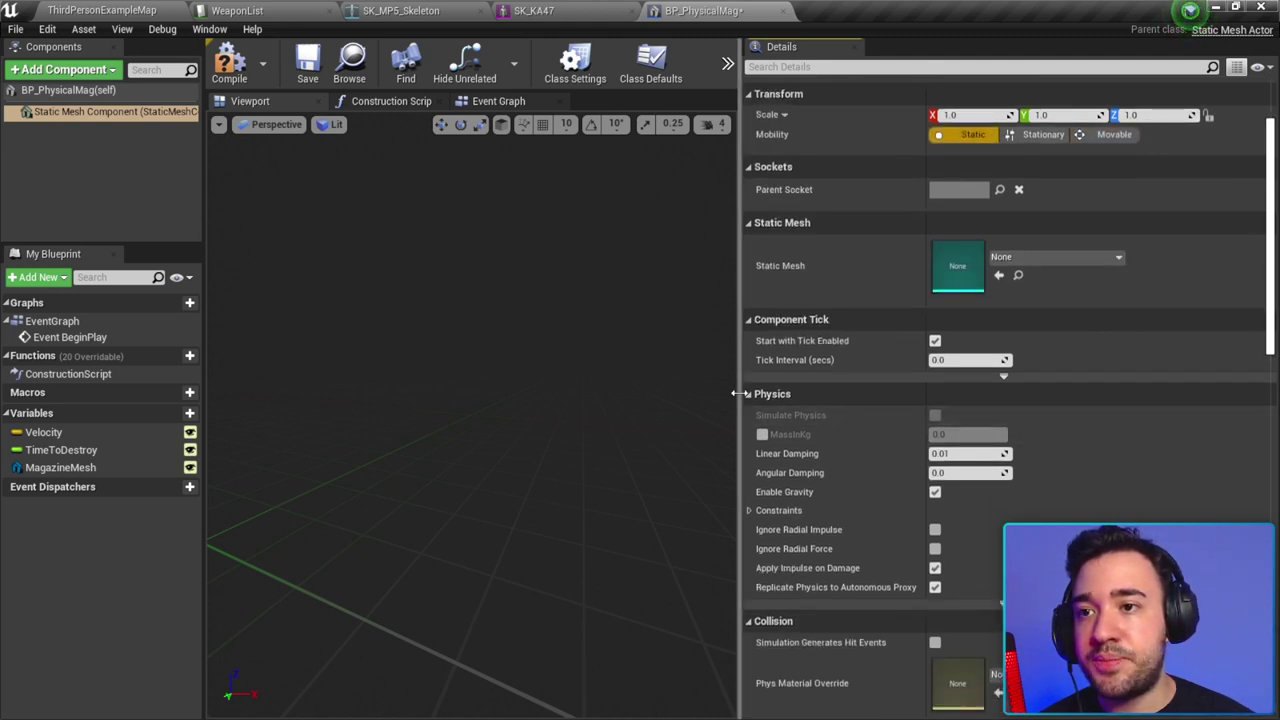
Step: Assign SM_AK47Mag as the component's static mesh and enable Simulate Physics
{"action": "left_click", "coordinate": [1025, 258]}
{"action": "type", "text": "mag"}
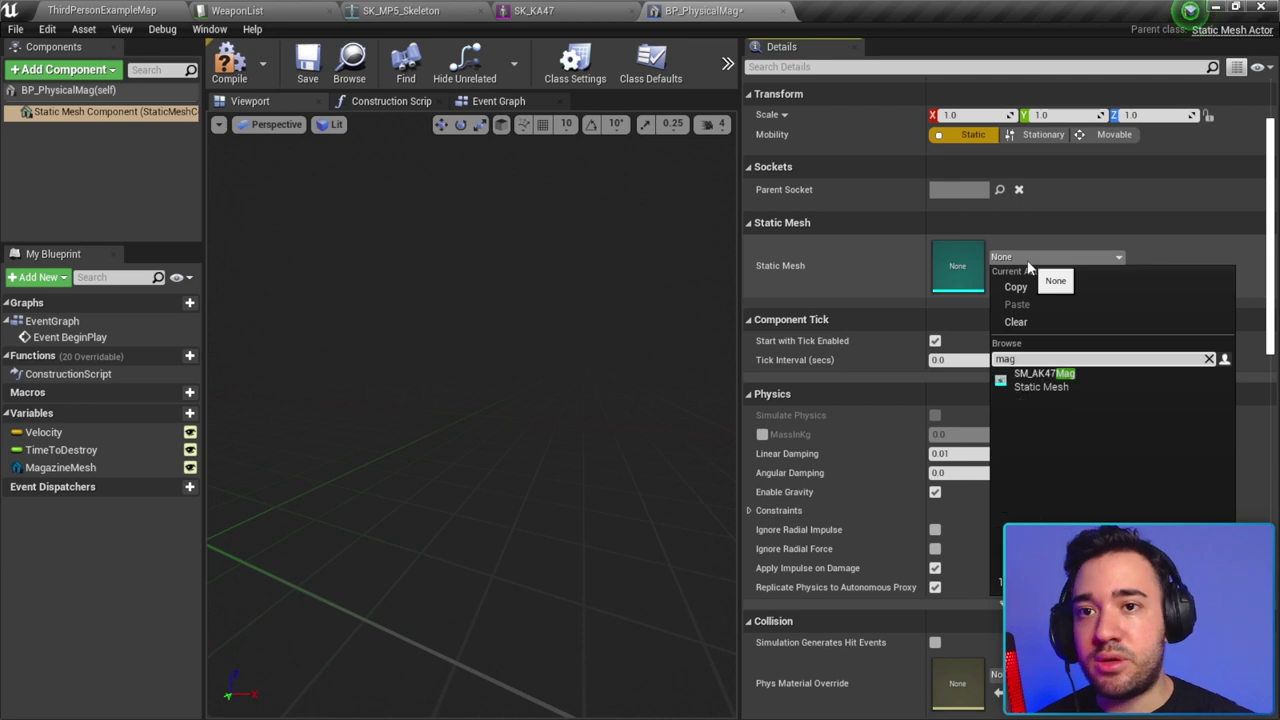
{"action": "left_click", "coordinate": [1038, 373]}
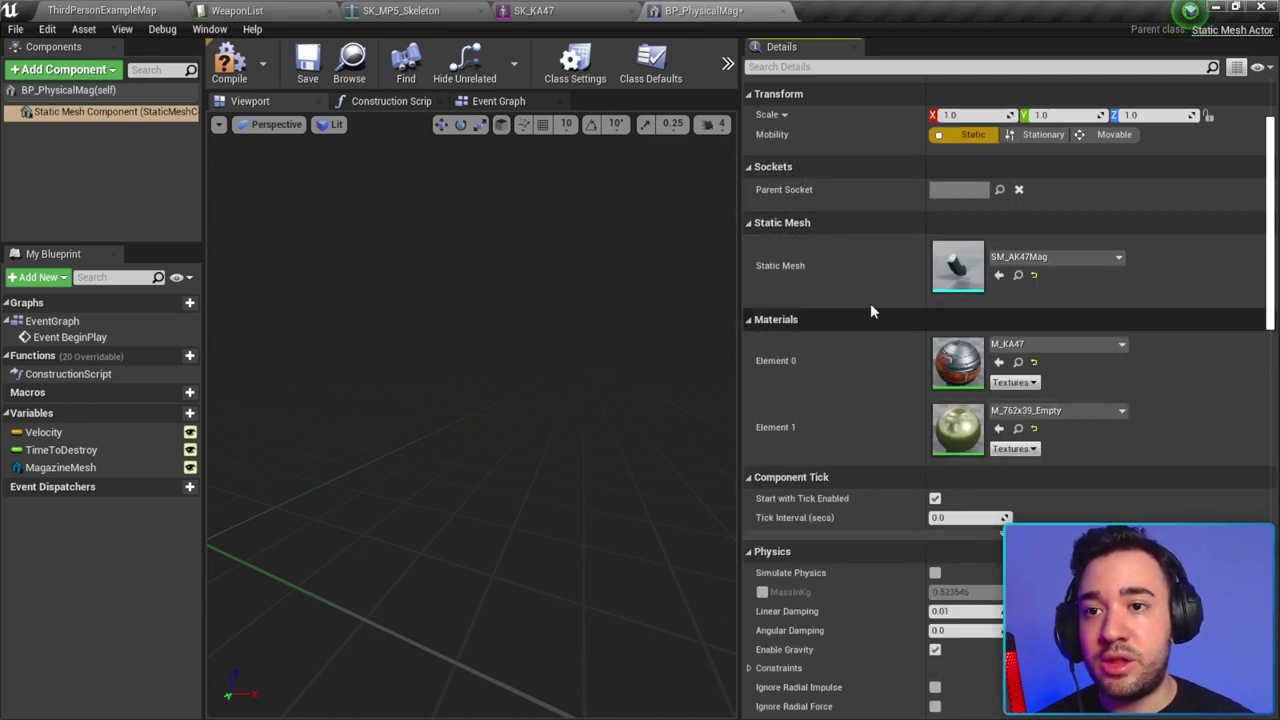
{"action": "scroll", "coordinate": [870, 303], "scroll_direction": "down", "scroll_amount": 2}
{"action": "scroll", "coordinate": [798, 488], "scroll_direction": "up", "scroll_amount": 1}
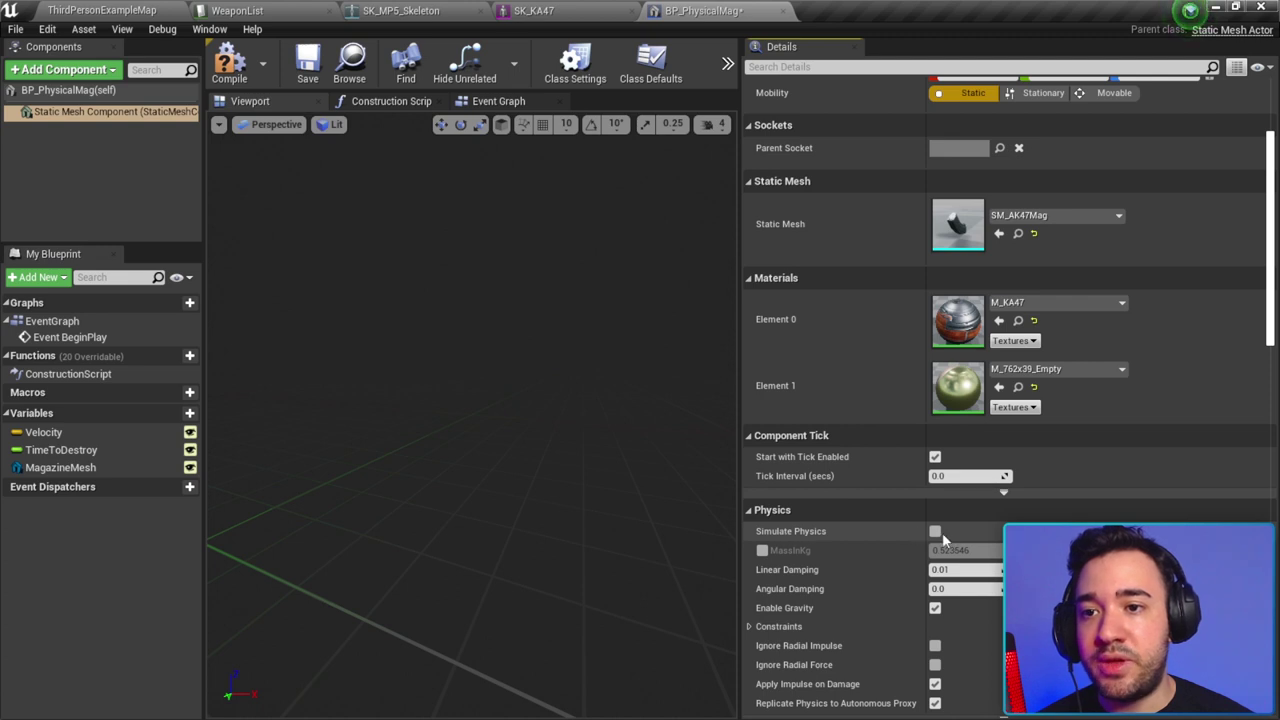
{"action": "left_click", "coordinate": [935, 532]}
Step: Reset mobility and static mesh to defaults, compile BP_PhysicalMag, and close it
{"action": "scroll", "coordinate": [1207, 305], "scroll_direction": "up", "scroll_amount": 3}
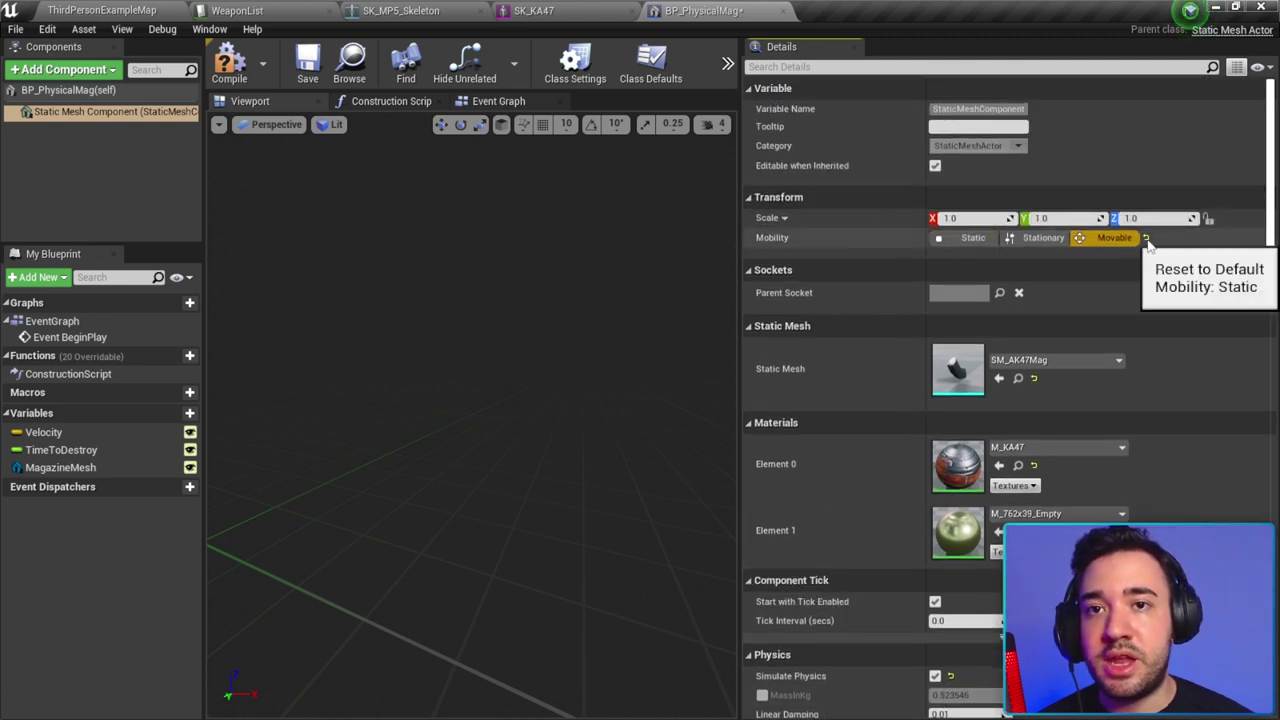
{"action": "left_click", "coordinate": [1146, 238]}
{"action": "scroll", "coordinate": [863, 351], "scroll_direction": "down", "scroll_amount": 1}
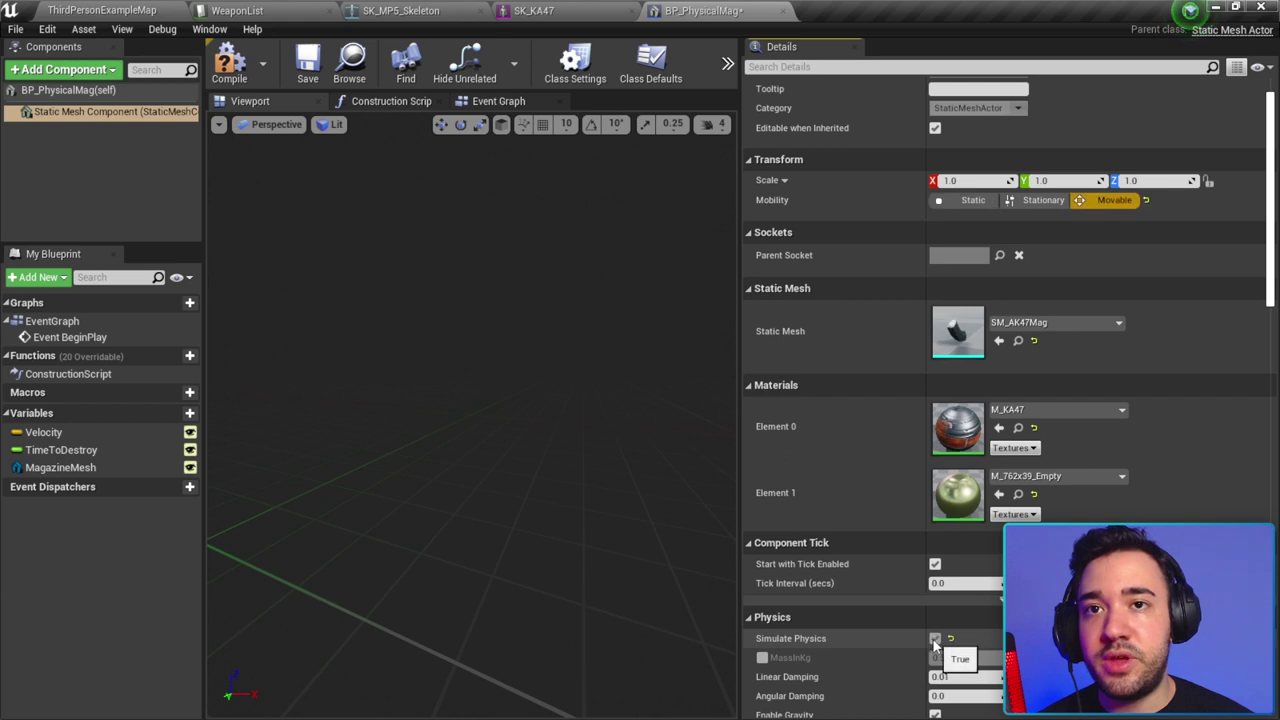
{"action": "left_click", "coordinate": [1147, 201]}
{"action": "left_click", "coordinate": [1035, 342]}
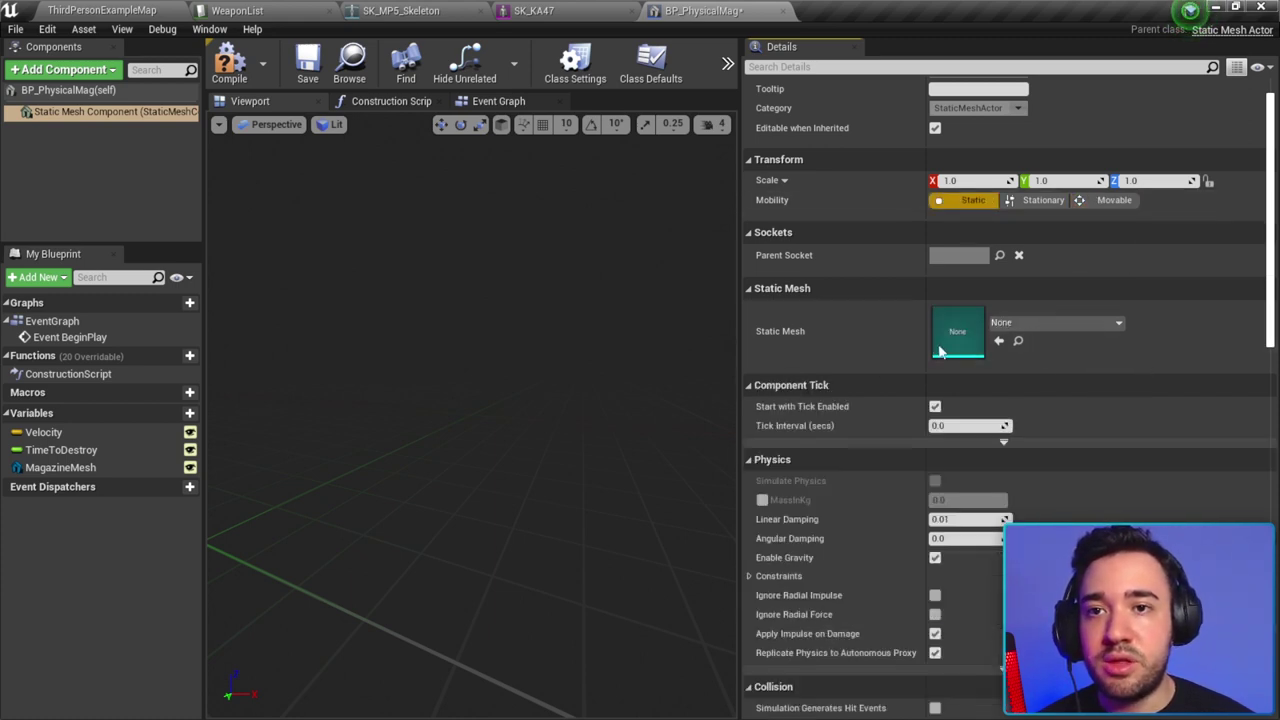
{"action": "scroll", "coordinate": [806, 523], "scroll_direction": "up", "scroll_amount": 1}
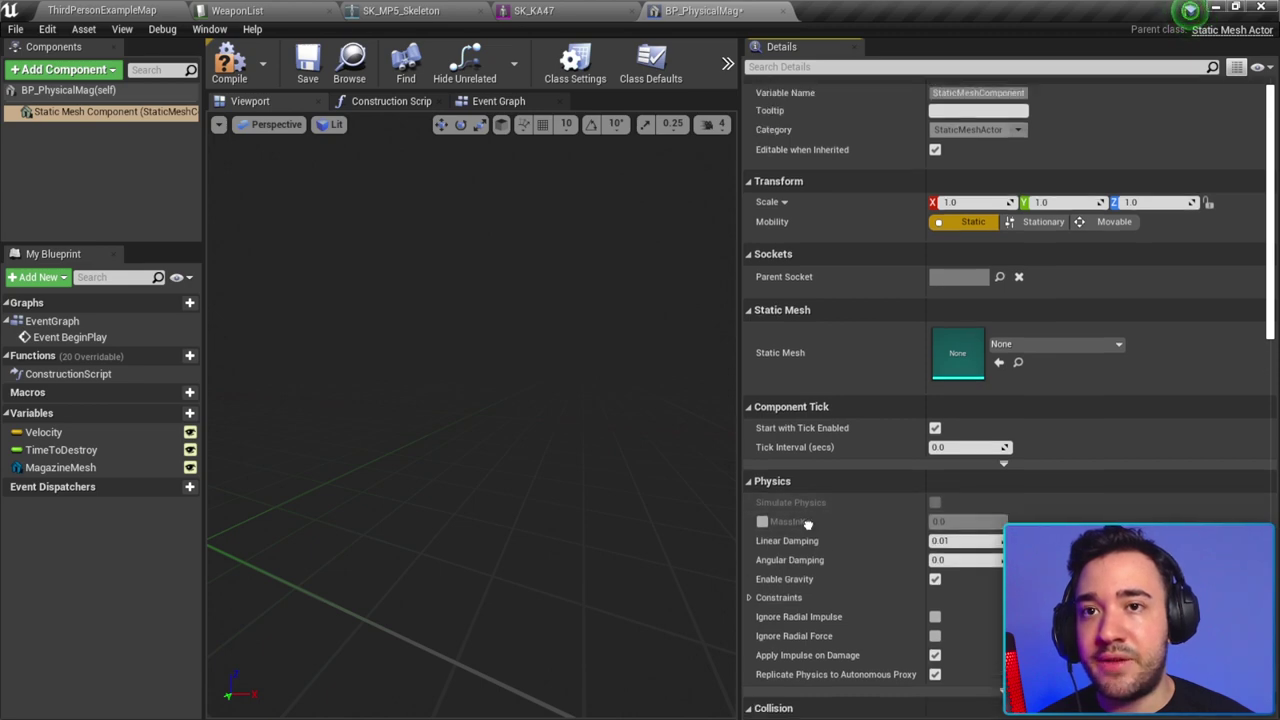
{"action": "left_click", "coordinate": [232, 84]}
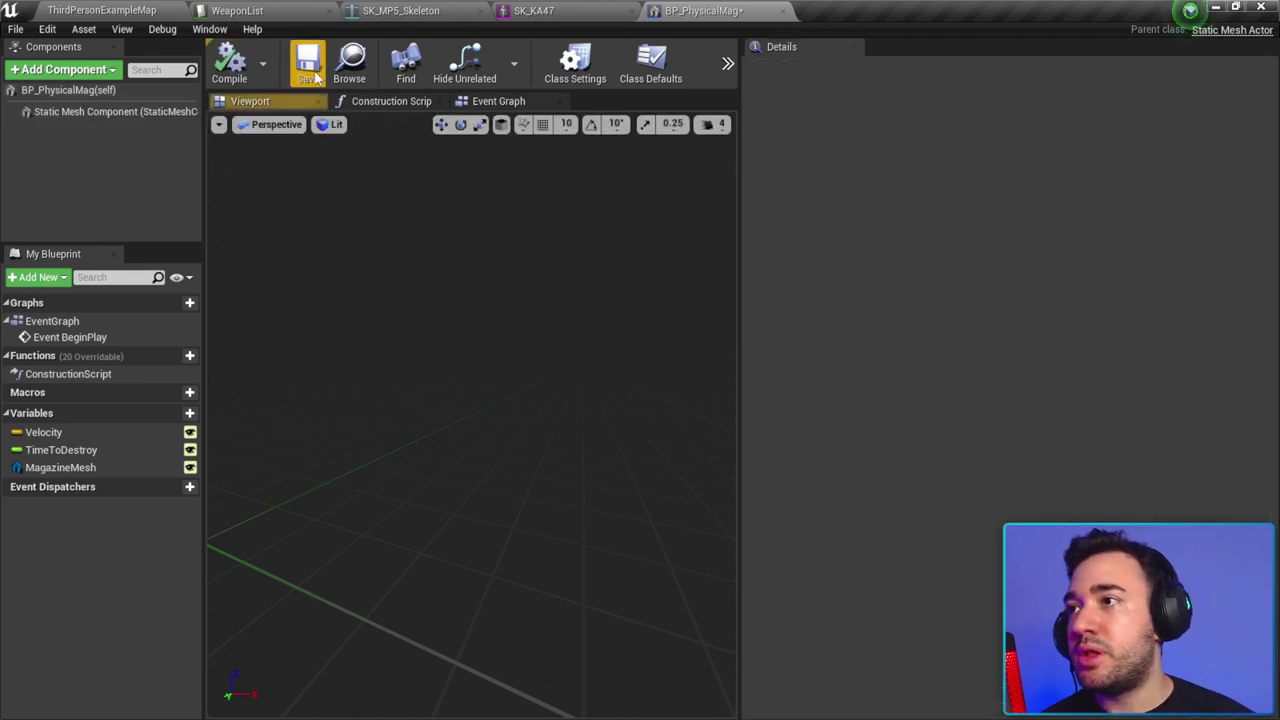
{"action": "left_click", "coordinate": [778, 8]}
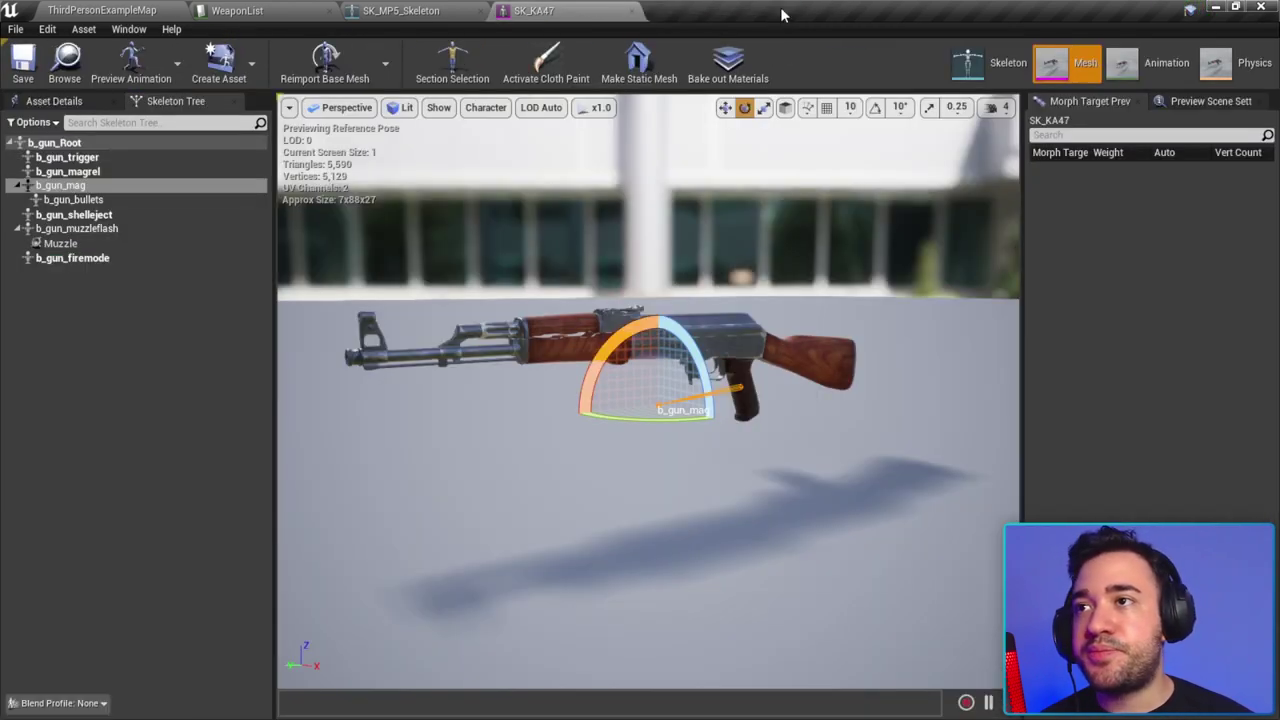
Step: Close the SK_KA47, SK_MP5_Skeleton and WeaponList editors
{"action": "left_click", "coordinate": [631, 10]}
{"action": "left_click", "coordinate": [479, 10]}
{"action": "left_click", "coordinate": [326, 10]}
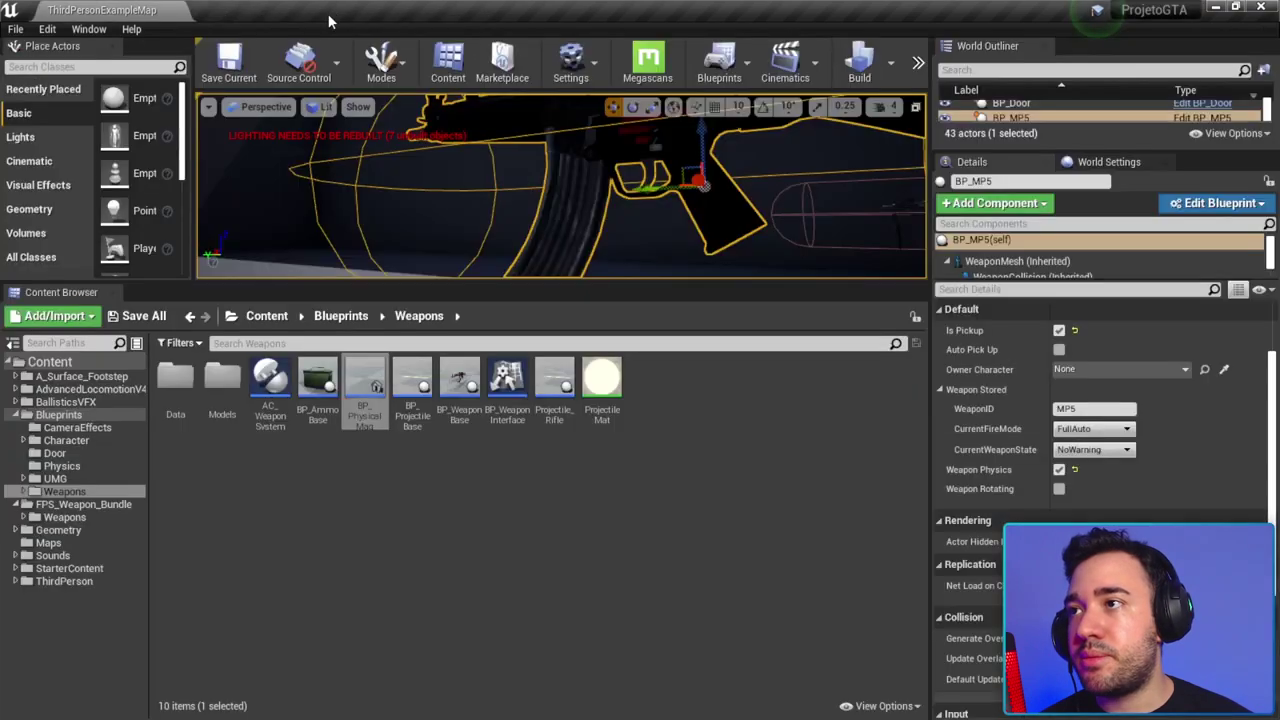
Step: Play the game, equip the rifle from the weapon wheel, aim and fire at the targets
{"action": "left_click", "coordinate": [229, 62]}
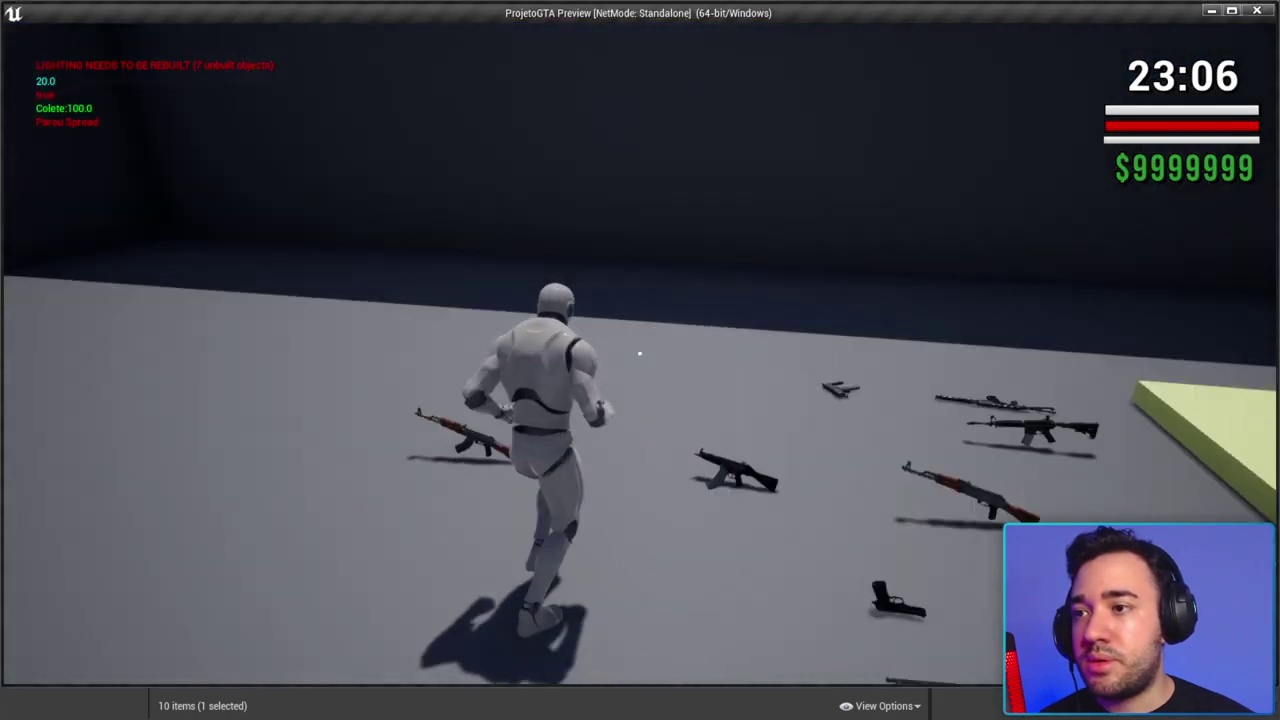
{"action": "key", "text": "Tab"}
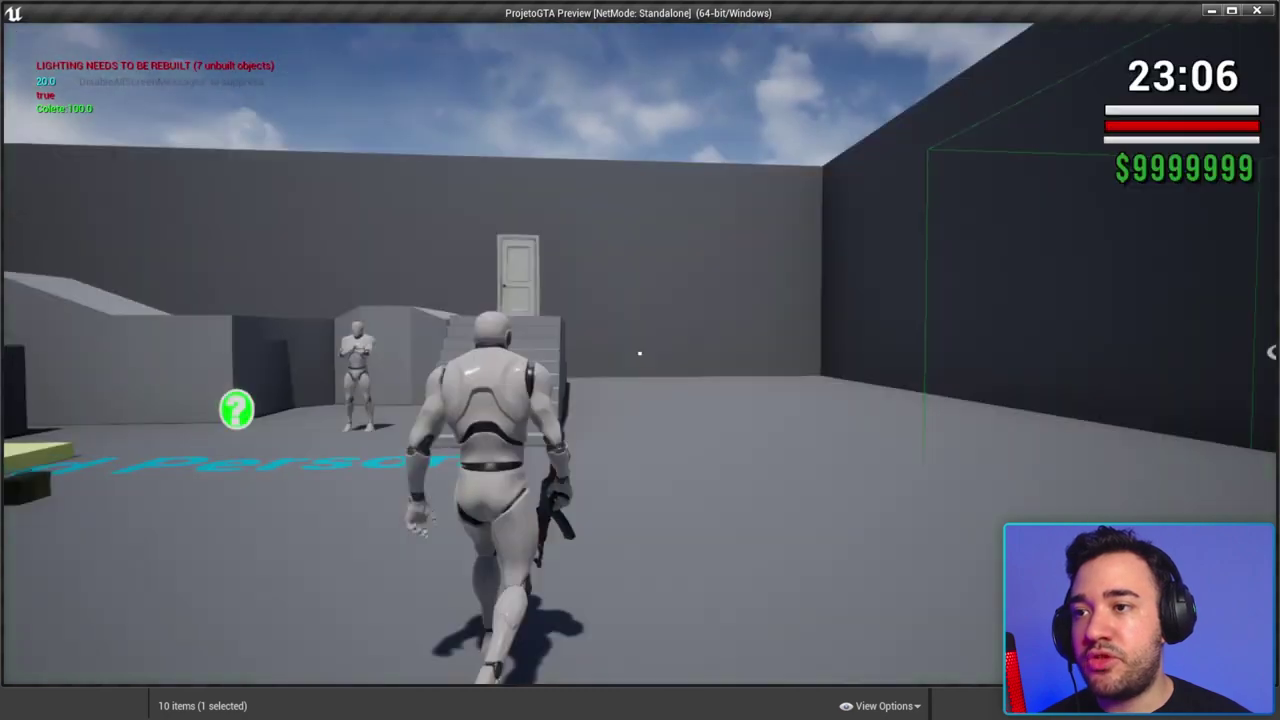
{"action": "right_click", "coordinate": [639, 353]}
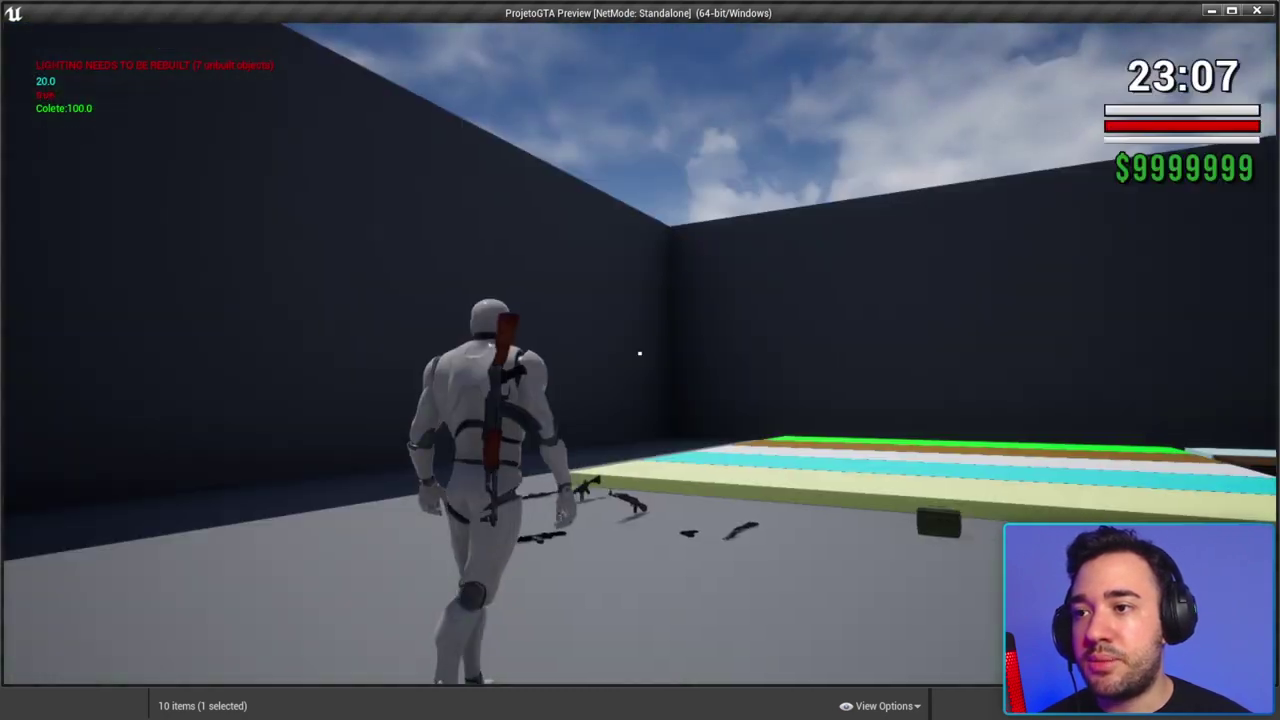
{"action": "key", "text": "Tab"}
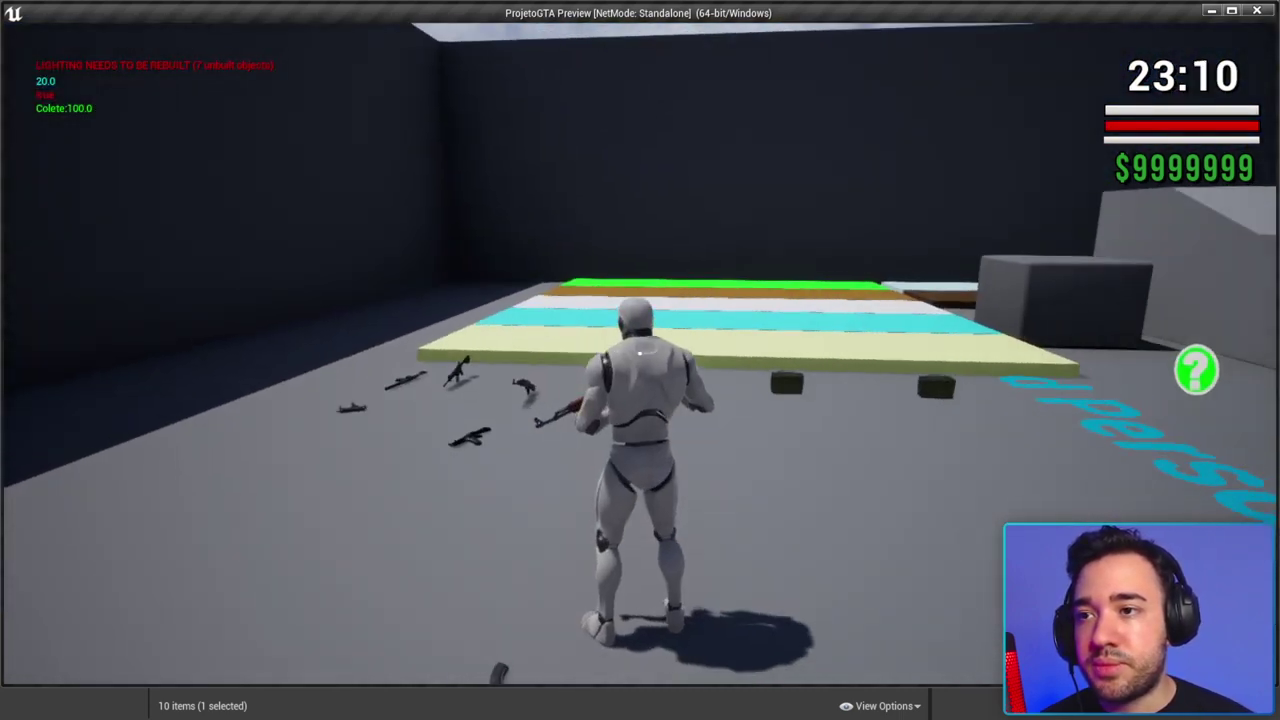
{"action": "left_click", "coordinate": [640, 353]}
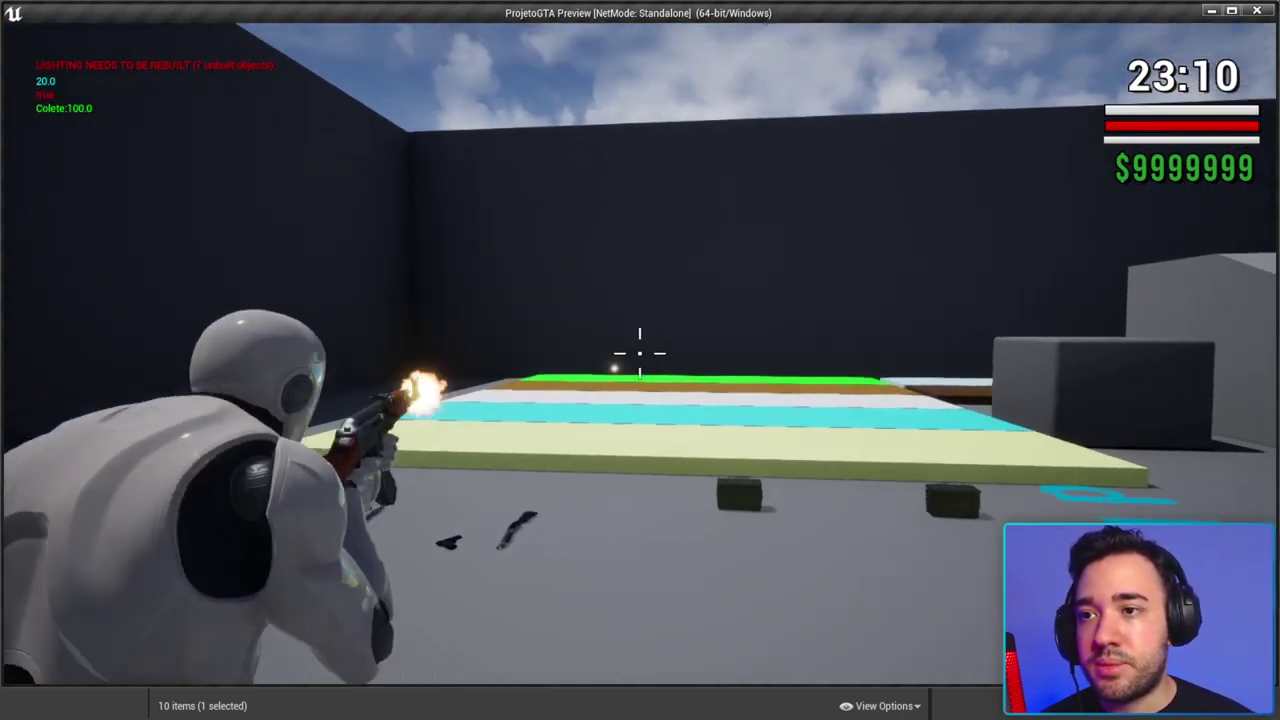
Step: Walk around aiming the rifle, climb the stairs, then stop the preview
{"action": "key", "text": "w"}
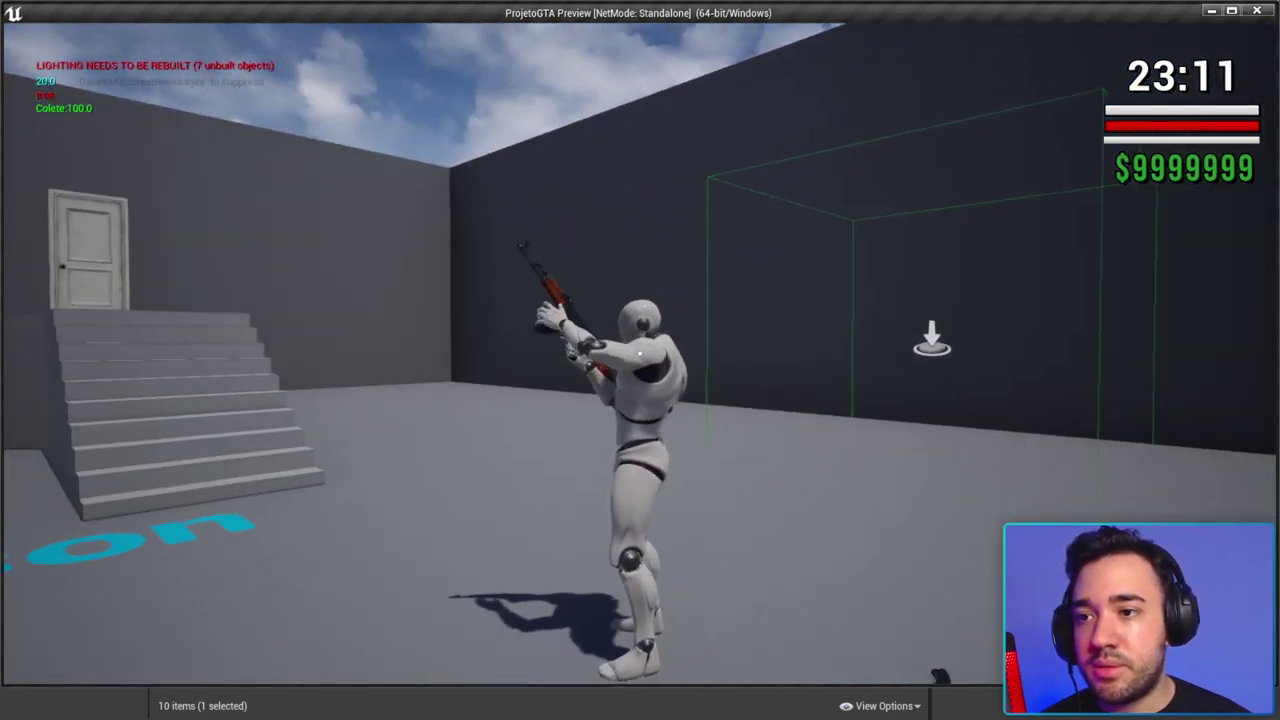
{"action": "key", "text": "w"}
{"action": "right_click", "coordinate": [640, 353]}
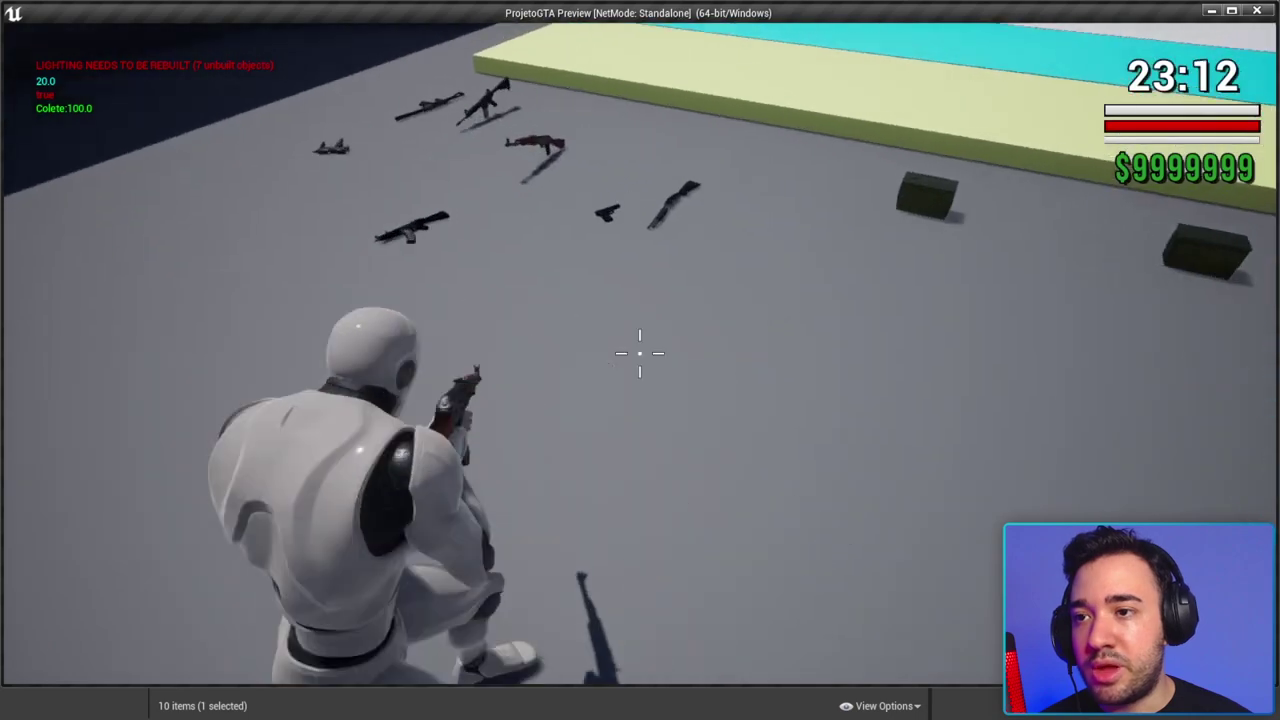
{"action": "key", "text": "w"}
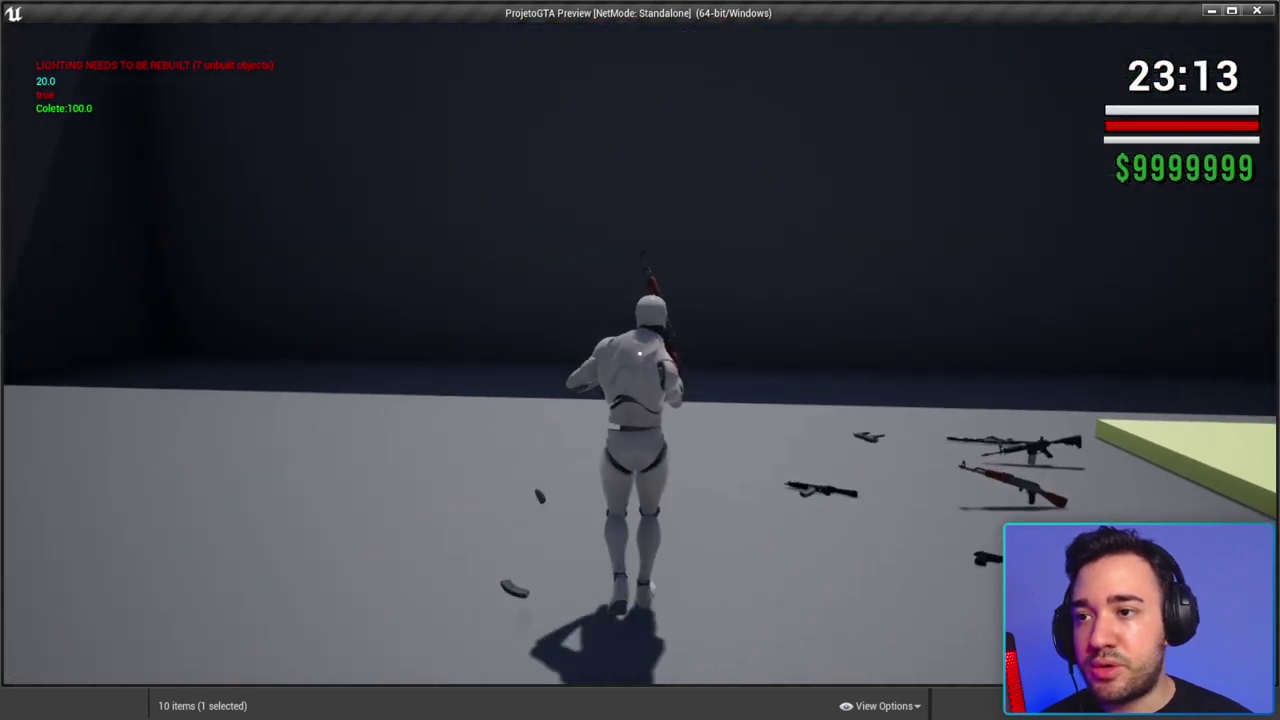
{"action": "key", "text": "w"}
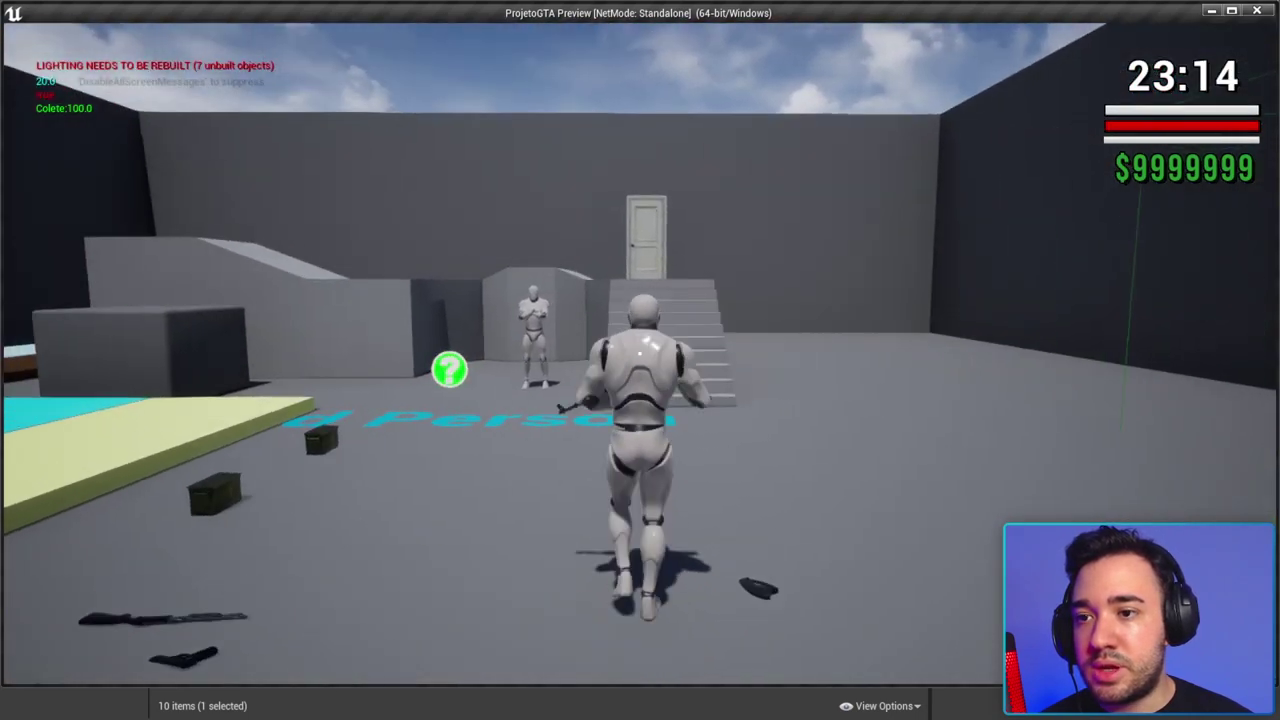
{"action": "key", "text": "w"}
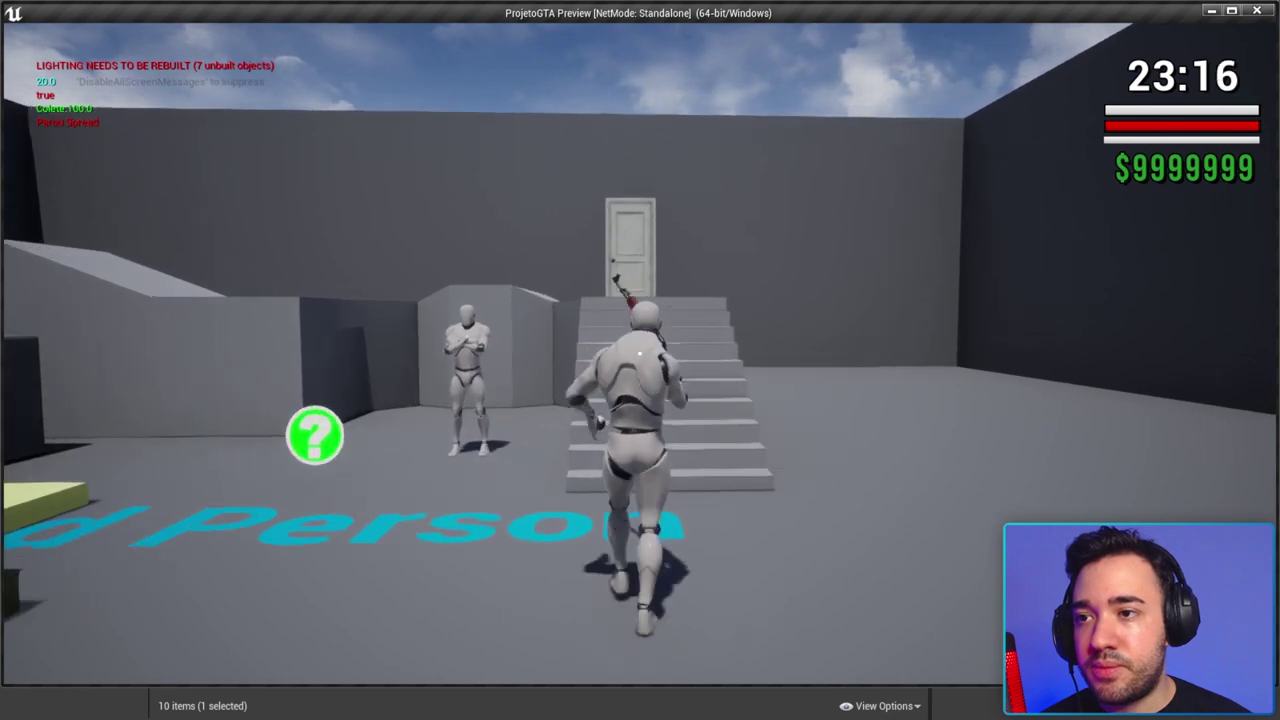
{"action": "key", "text": "w"}
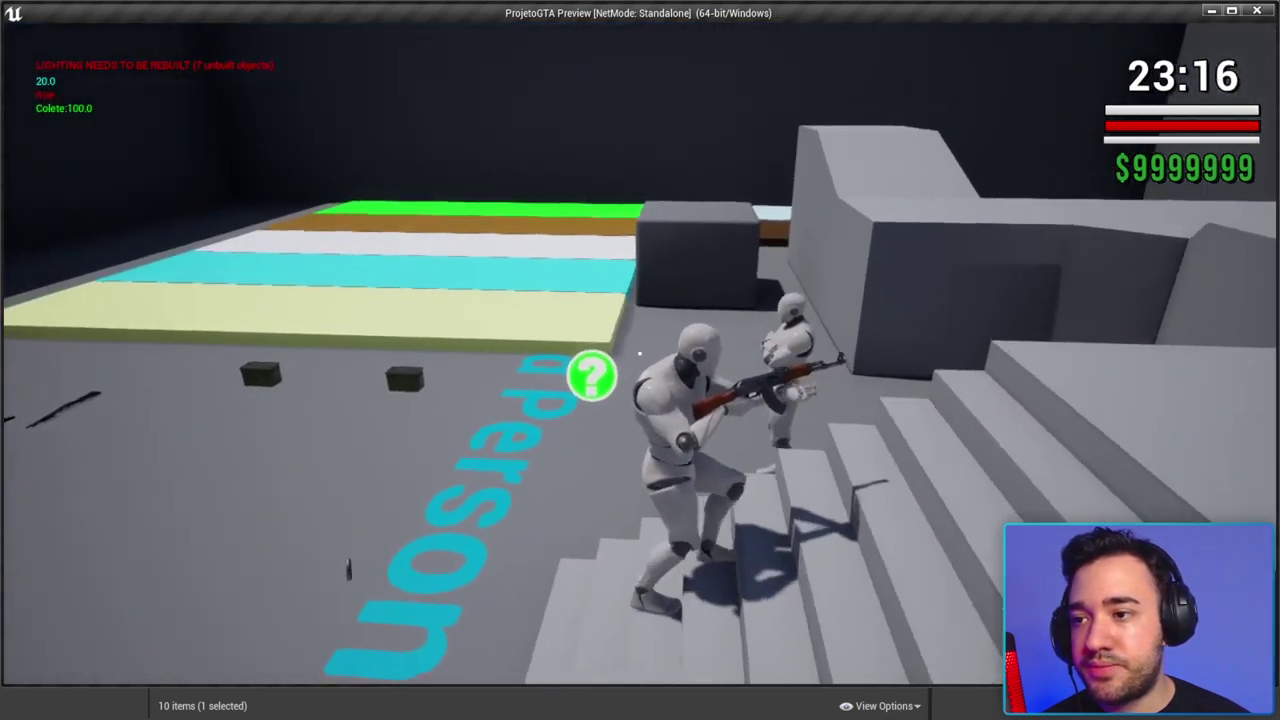
{"action": "key", "text": "Escape"}
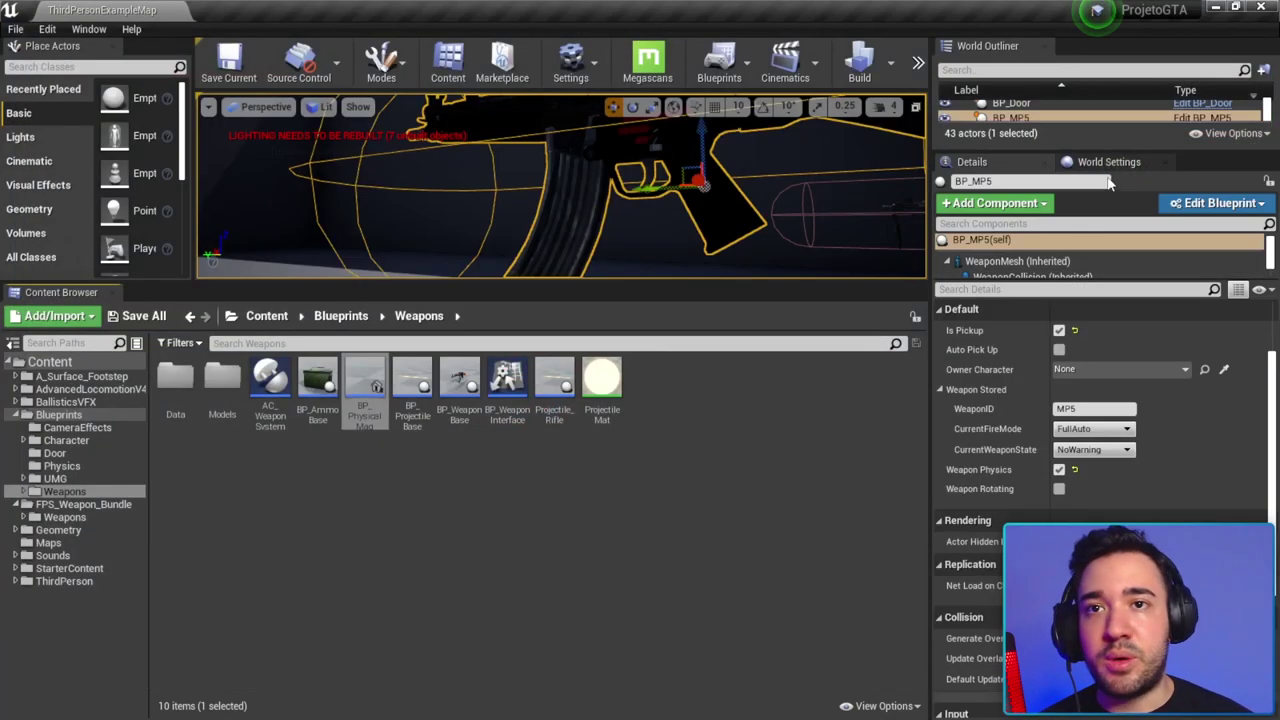
Step: Open ALS_Base_CharacterBP from the level's default pawn and move to empty graph space
{"action": "left_click", "coordinate": [1105, 162]}
{"action": "left_click", "coordinate": [1176, 320]}
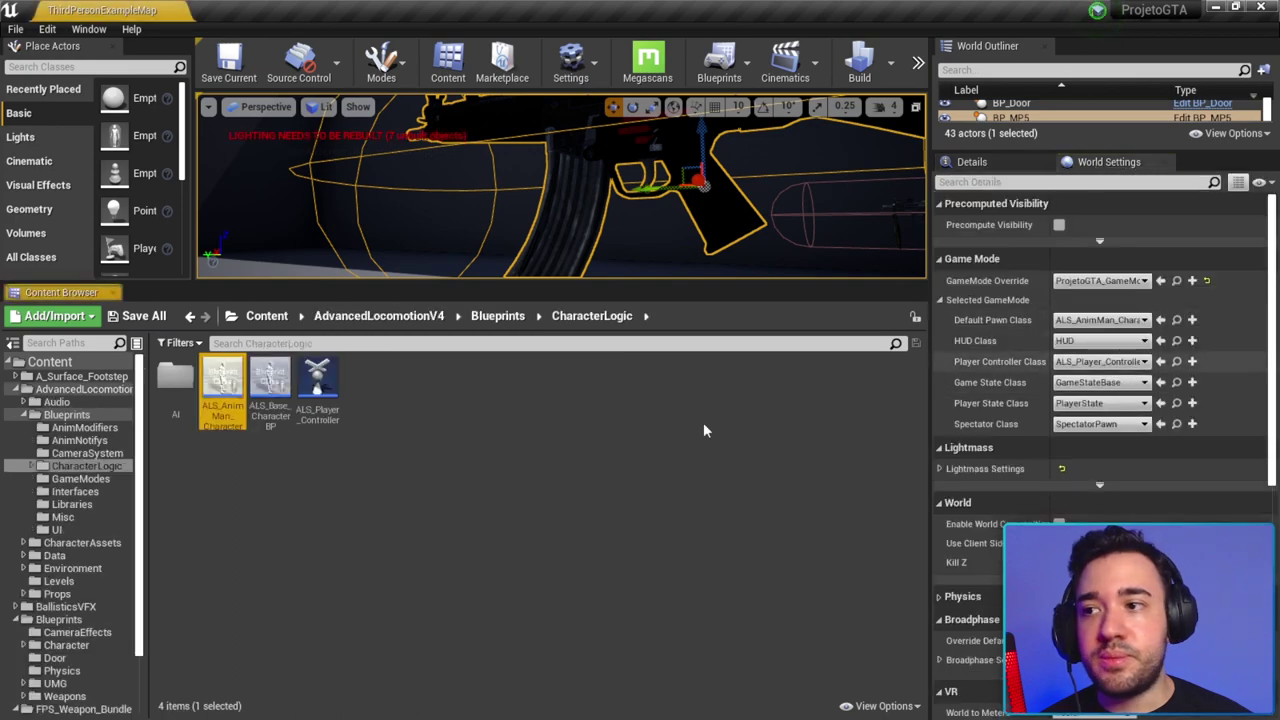
{"action": "double_click", "coordinate": [270, 396]}
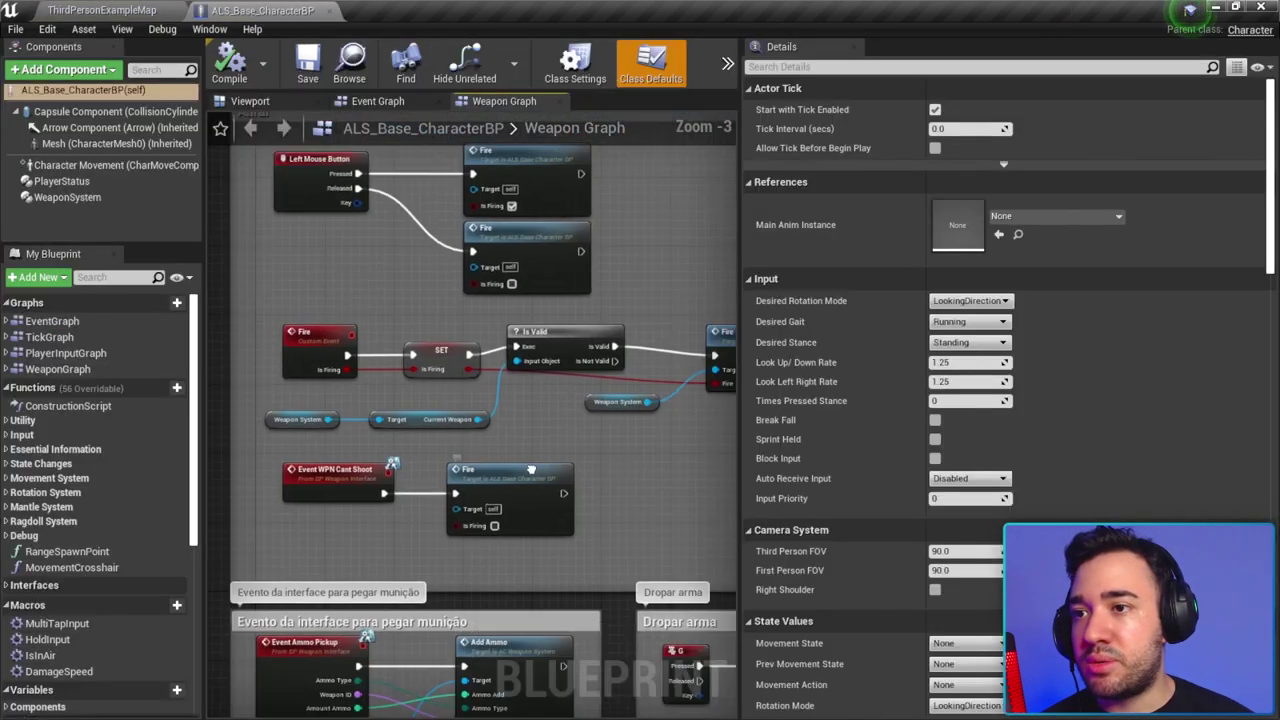
{"action": "scroll", "coordinate": [531, 469], "scroll_direction": "down", "scroll_amount": 2}
{"action": "right_click_drag", "start_coordinate": [531, 469], "coordinate": [447, 347]}
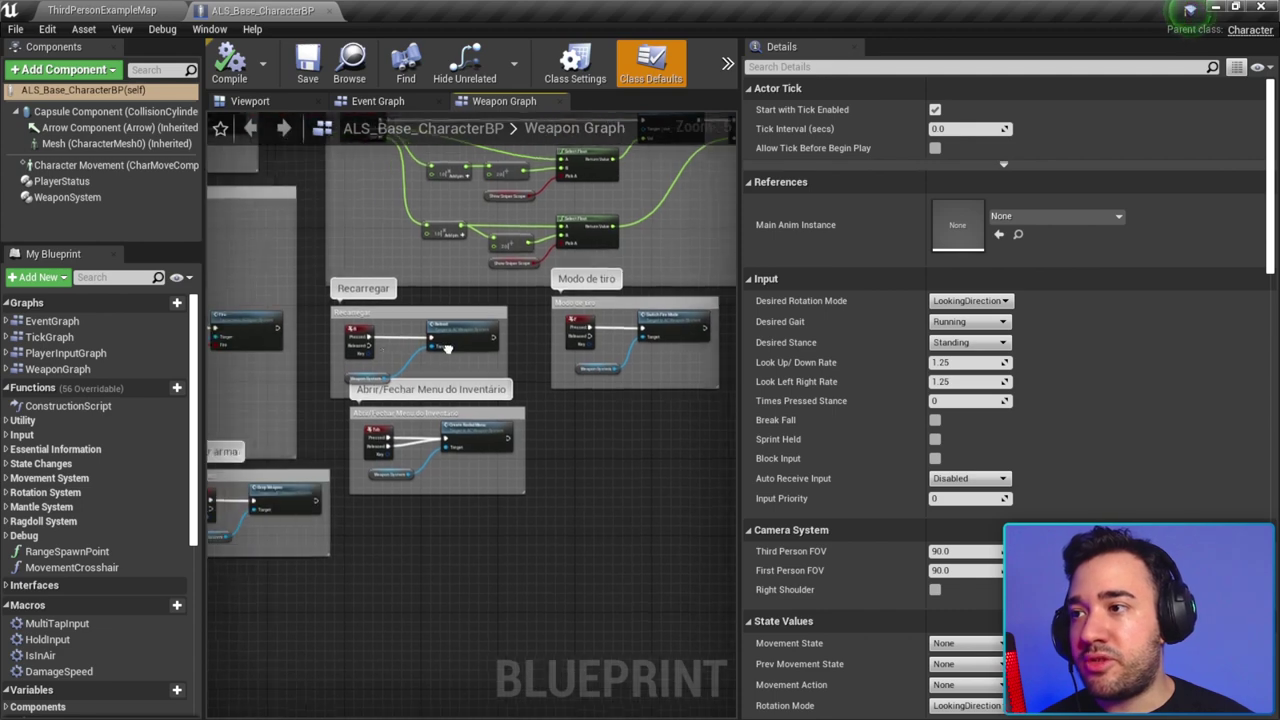
{"action": "scroll", "coordinate": [386, 346], "scroll_direction": "up", "scroll_amount": 2}
{"action": "right_click_drag", "start_coordinate": [472, 549], "coordinate": [360, 318]}
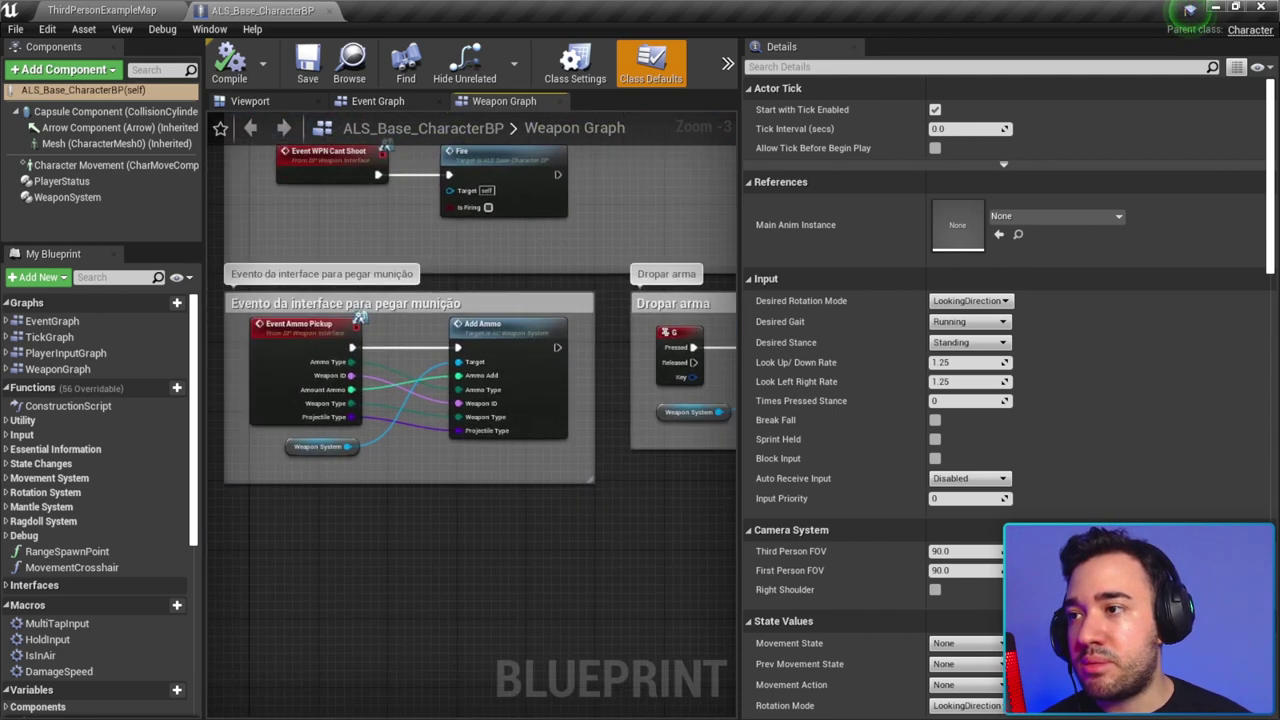
{"action": "left_click_drag", "start_coordinate": [741, 412], "coordinate": [975, 414]}
{"action": "right_click_drag", "start_coordinate": [960, 420], "coordinate": [512, 526]}
Step: Add a V key event node and connect V Pressed to a new Flip Flop node
{"action": "right_click", "coordinate": [511, 528]}
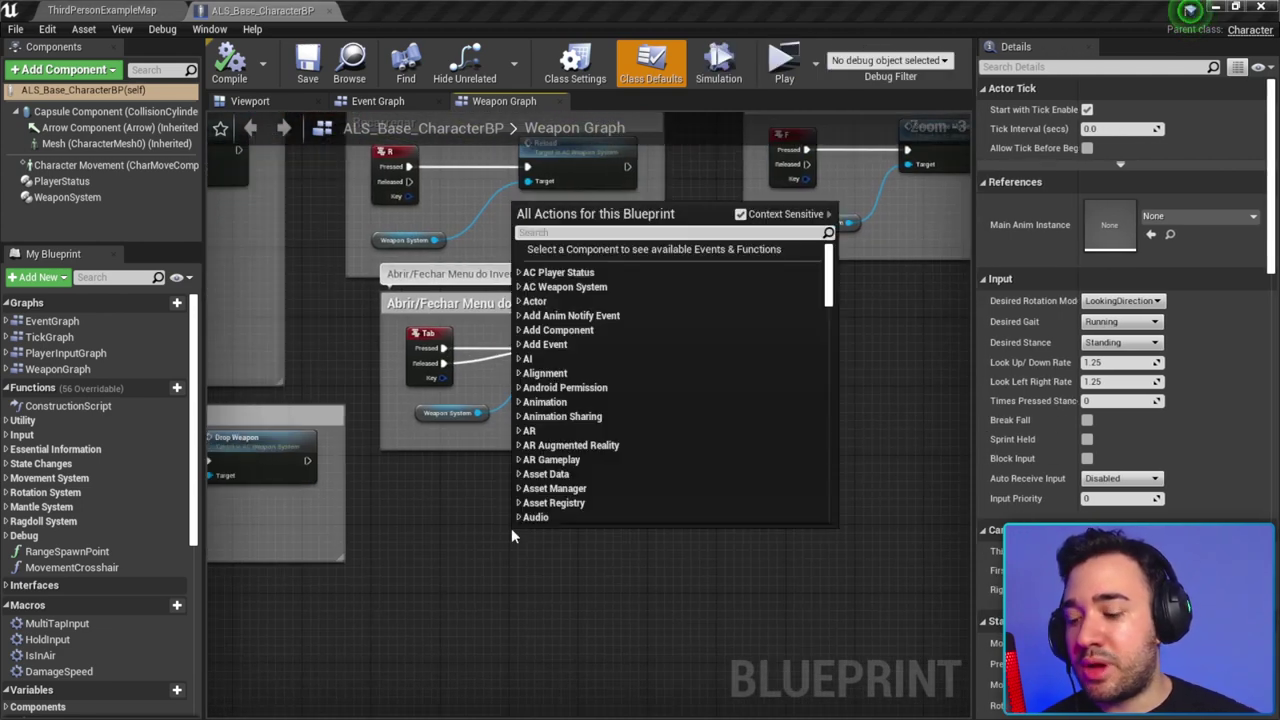
{"action": "type", "text": "v key board"}
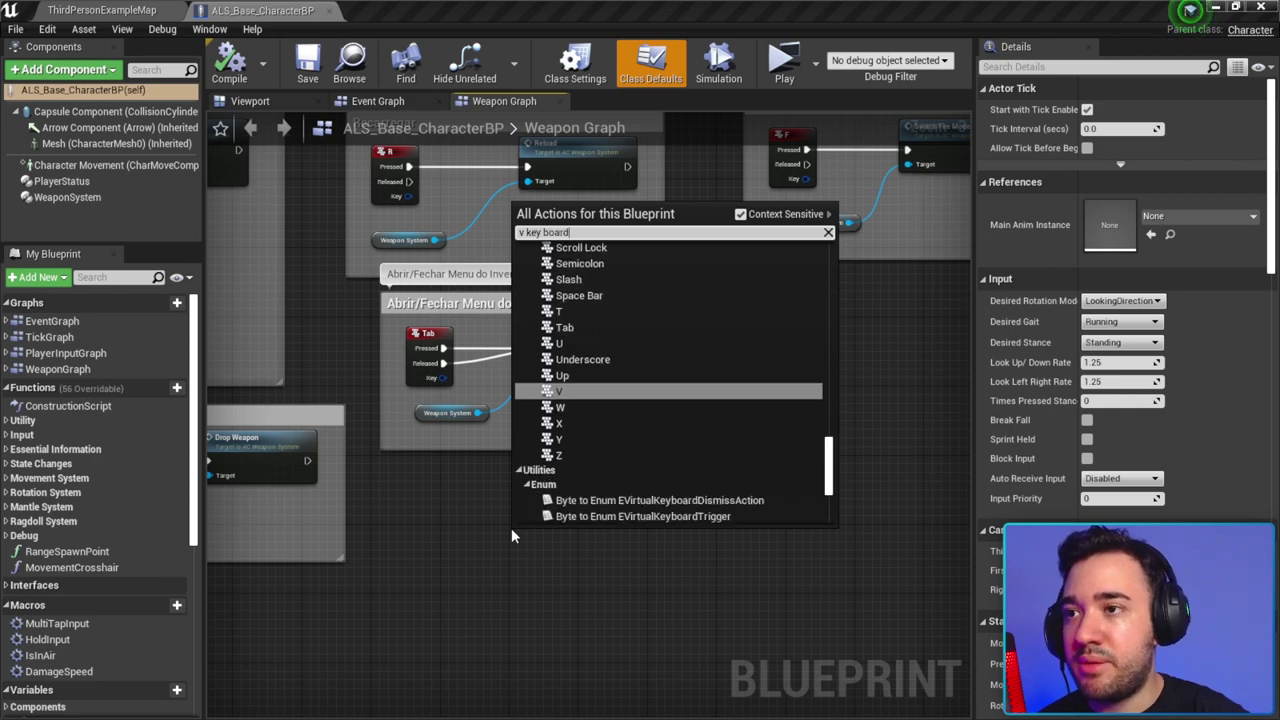
{"action": "key", "text": "Return"}
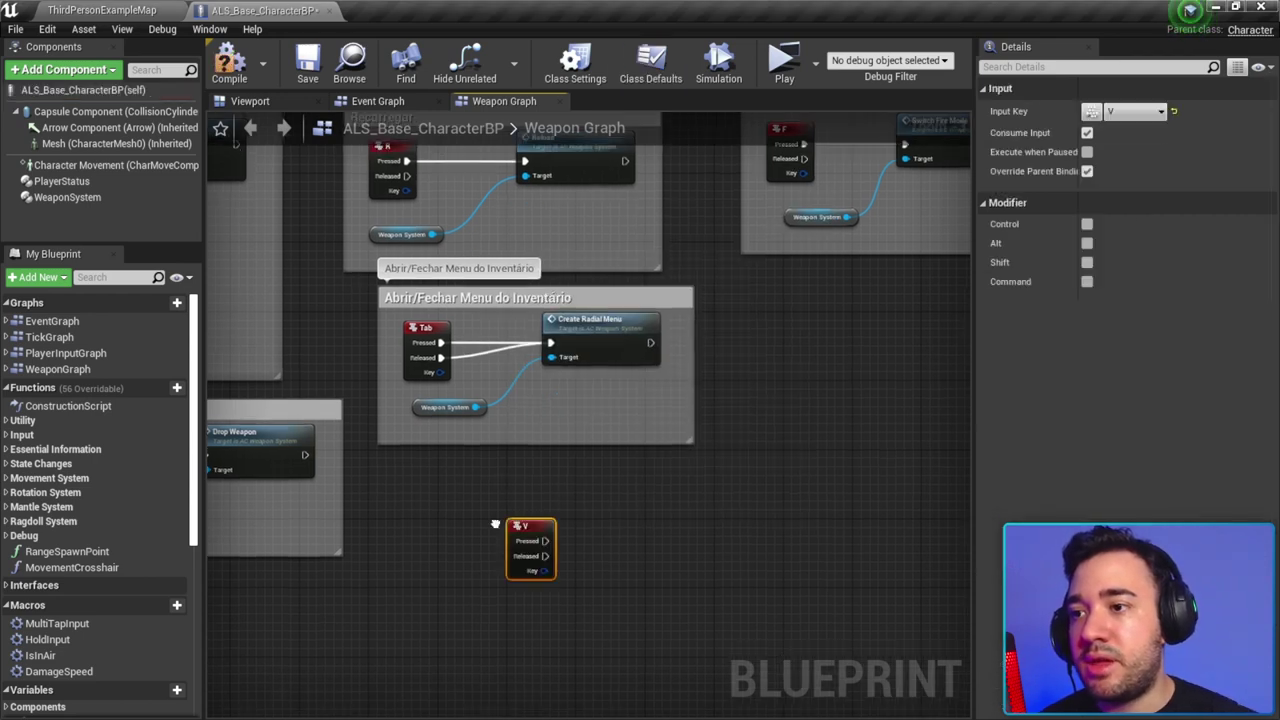
{"action": "scroll", "coordinate": [495, 524], "scroll_direction": "up", "scroll_amount": 1}
{"action": "scroll", "coordinate": [460, 434], "scroll_direction": "up", "scroll_amount": 2}
{"action": "left_click_drag", "start_coordinate": [447, 421], "coordinate": [491, 430]}
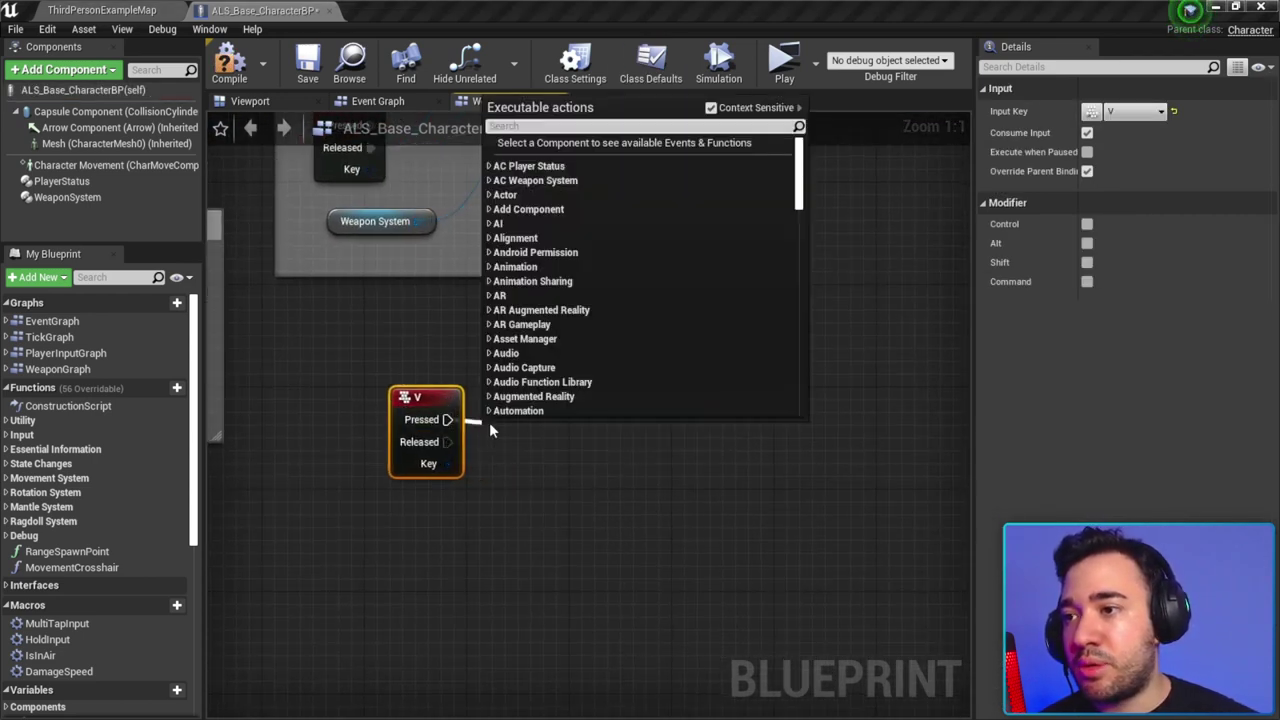
{"action": "type", "text": "flip flop"}
{"action": "key", "text": "Return"}
Step: Connect Flip Flop A to Set Global Time Dilation with a value of 0.3
{"action": "left_click_drag", "start_coordinate": [566, 420], "coordinate": [656, 420]}
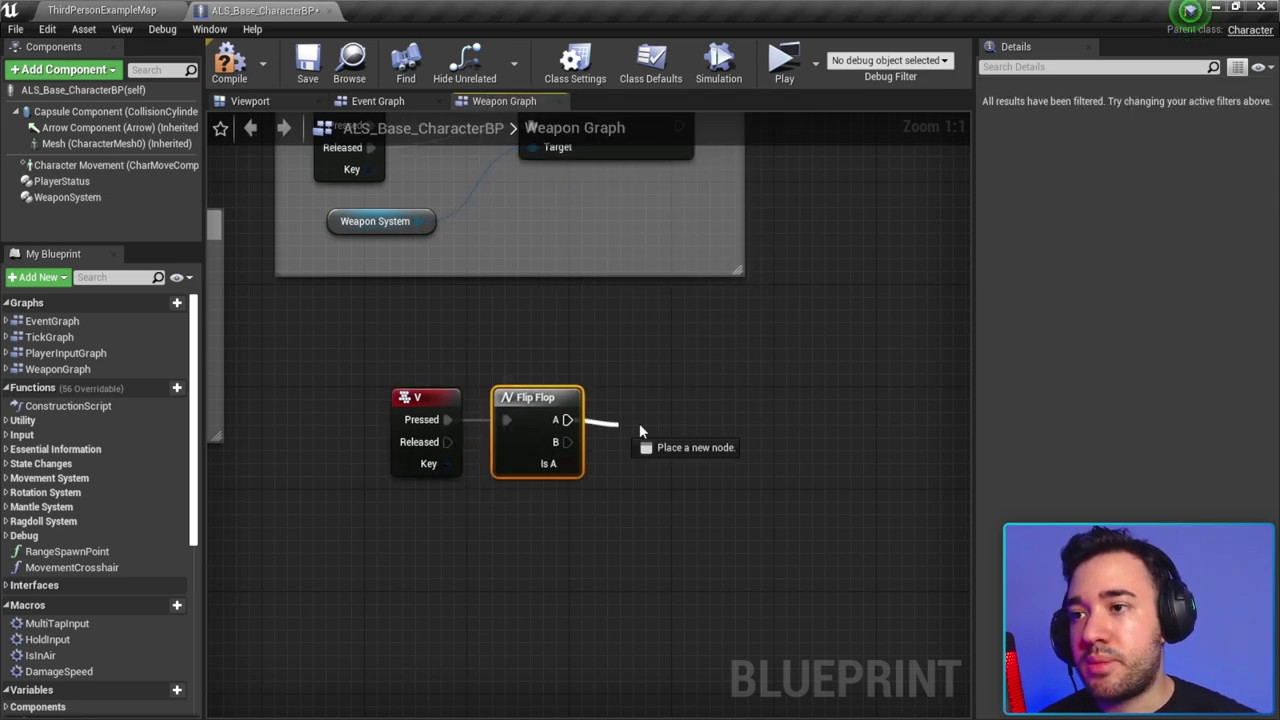
{"action": "type", "text": "set time d"}
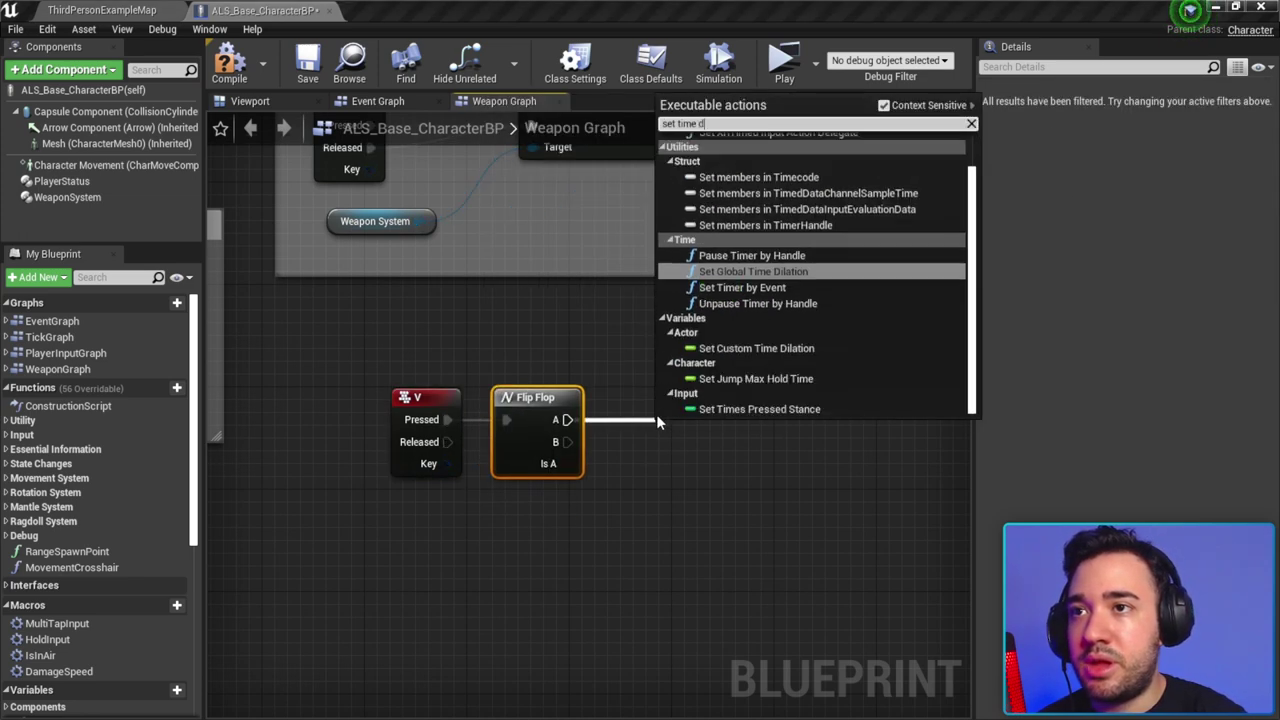
{"action": "type", "text": "ilation"}
{"action": "key", "text": "Return"}
{"action": "right_click_drag", "start_coordinate": [683, 432], "coordinate": [616, 397]}
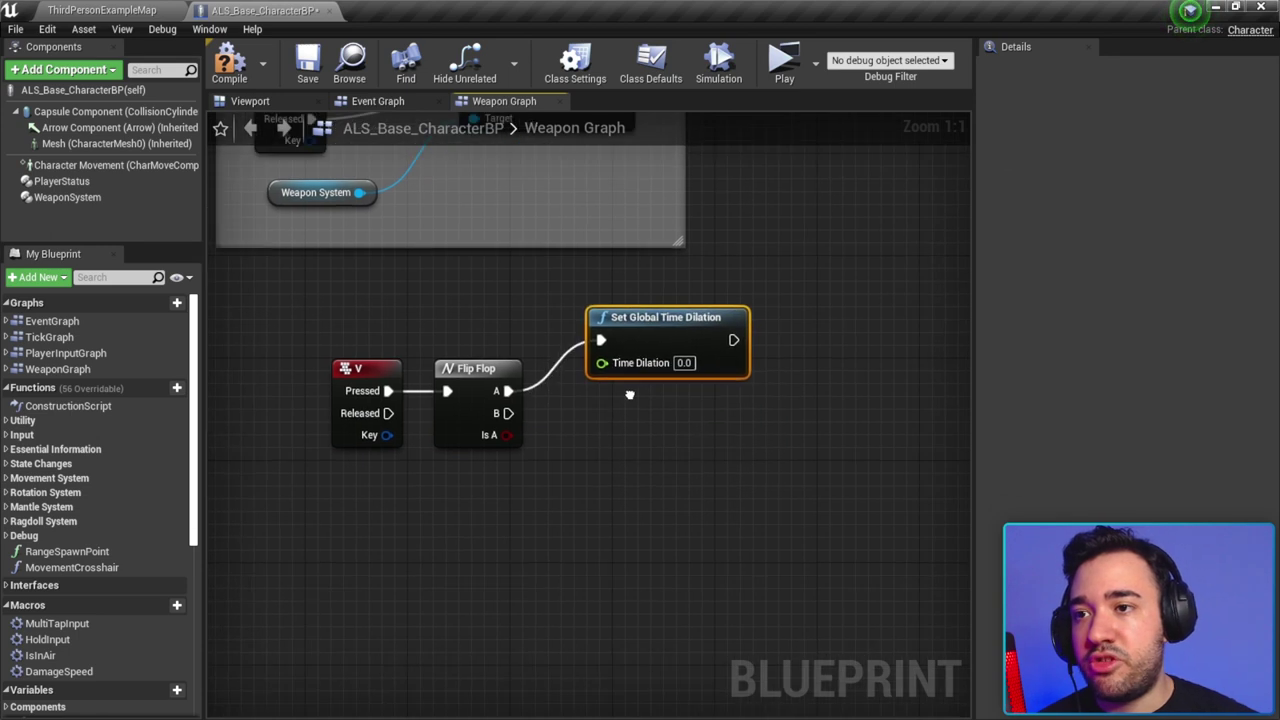
{"action": "type", "text": "3"}
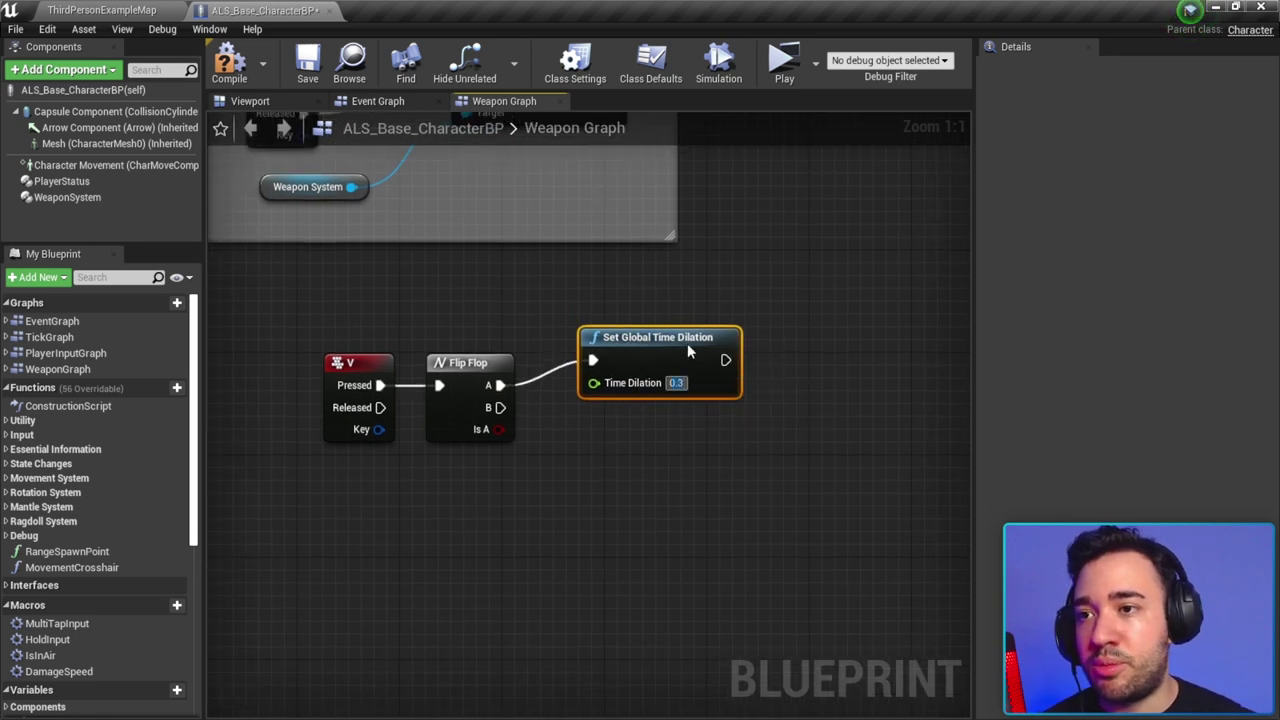
Step: Wire Flip Flop B to a pasted Set Global Time Dilation copy at 1.0, then compile, save and close
{"action": "key", "text": "ctrl+c"}
{"action": "left_click", "coordinate": [701, 476]}
{"action": "key", "text": "ctrl+v"}
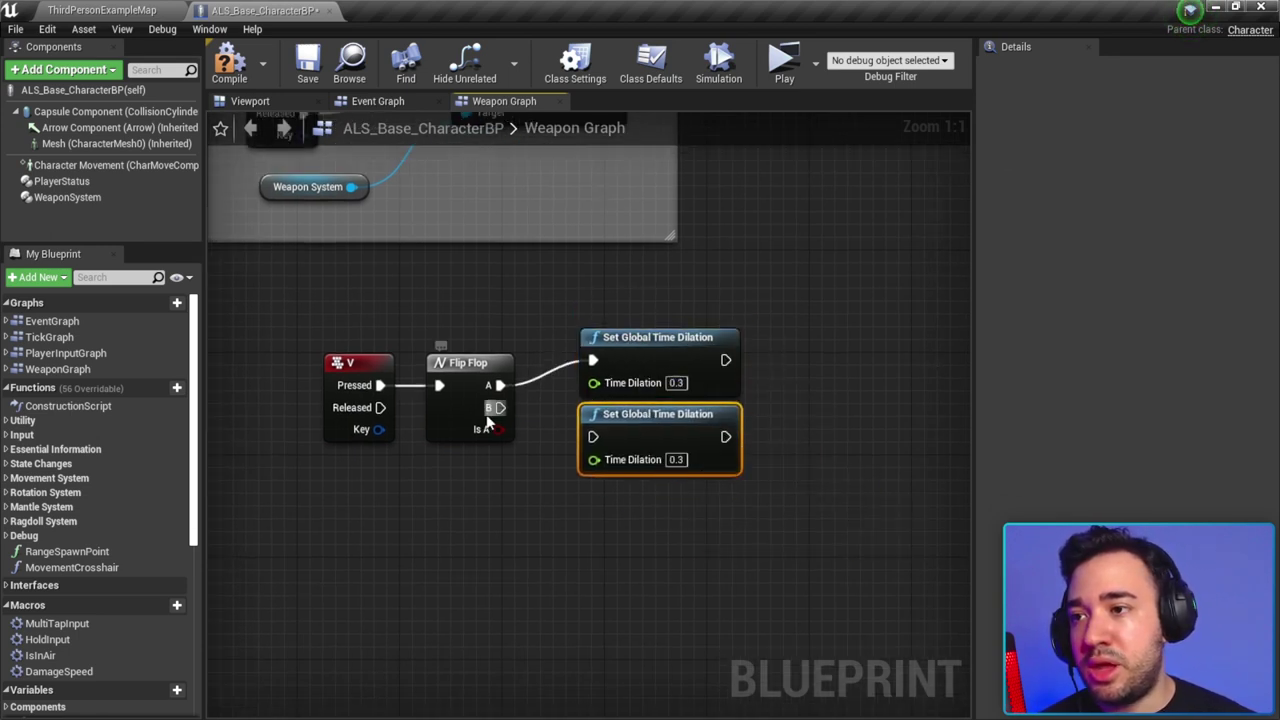
{"action": "left_click_drag", "start_coordinate": [608, 447], "coordinate": [612, 443]}
{"action": "left_click_drag", "start_coordinate": [500, 407], "coordinate": [593, 436]}
{"action": "left_click", "coordinate": [676, 459]}
{"action": "type", "text": "1"}
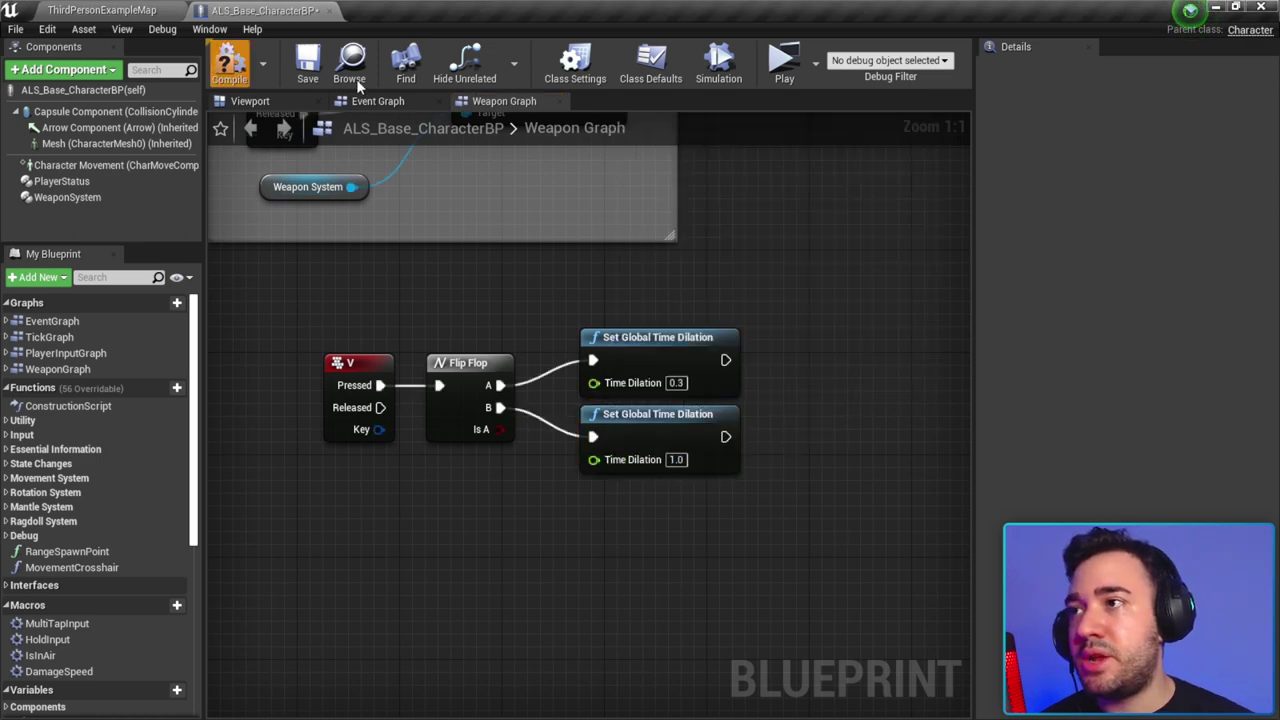
{"action": "left_click", "coordinate": [318, 63]}
{"action": "left_click", "coordinate": [329, 10]}
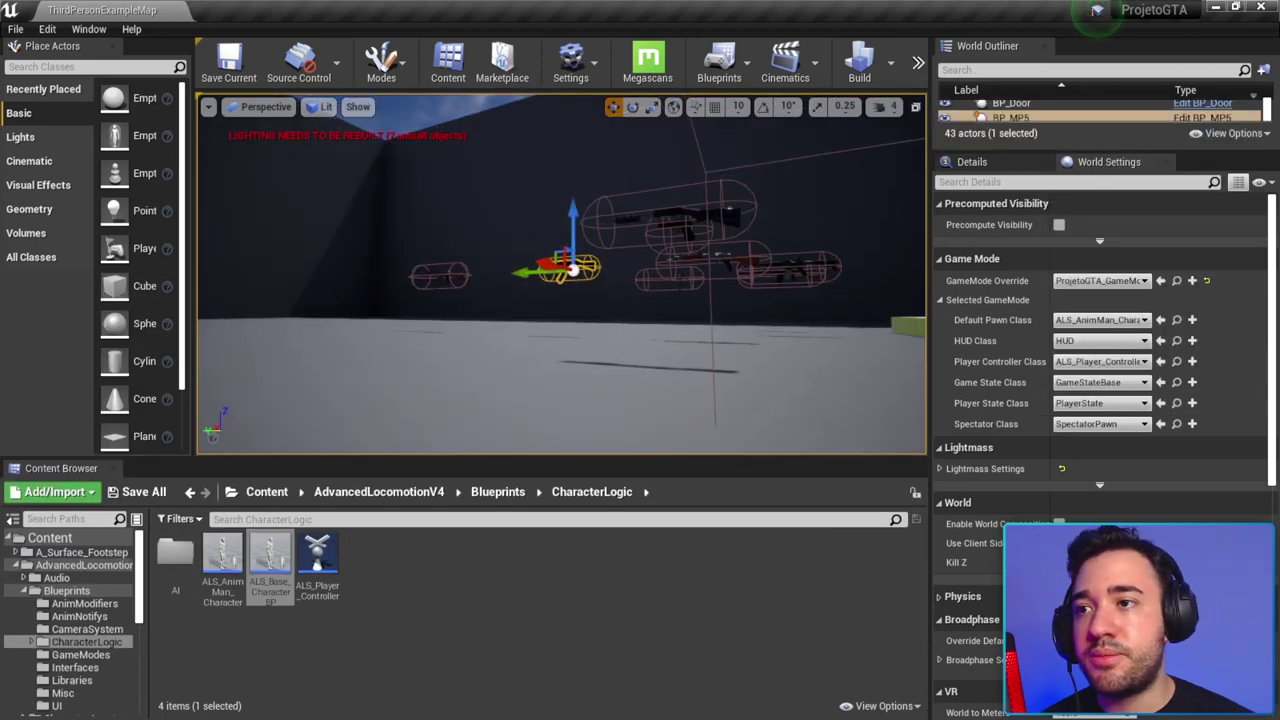
Step: Playtest in a Standalone Game, equipping, firing and reloading the AK rifle
{"action": "right_click_drag", "start_coordinate": [560, 280], "coordinate": [560, 280]}
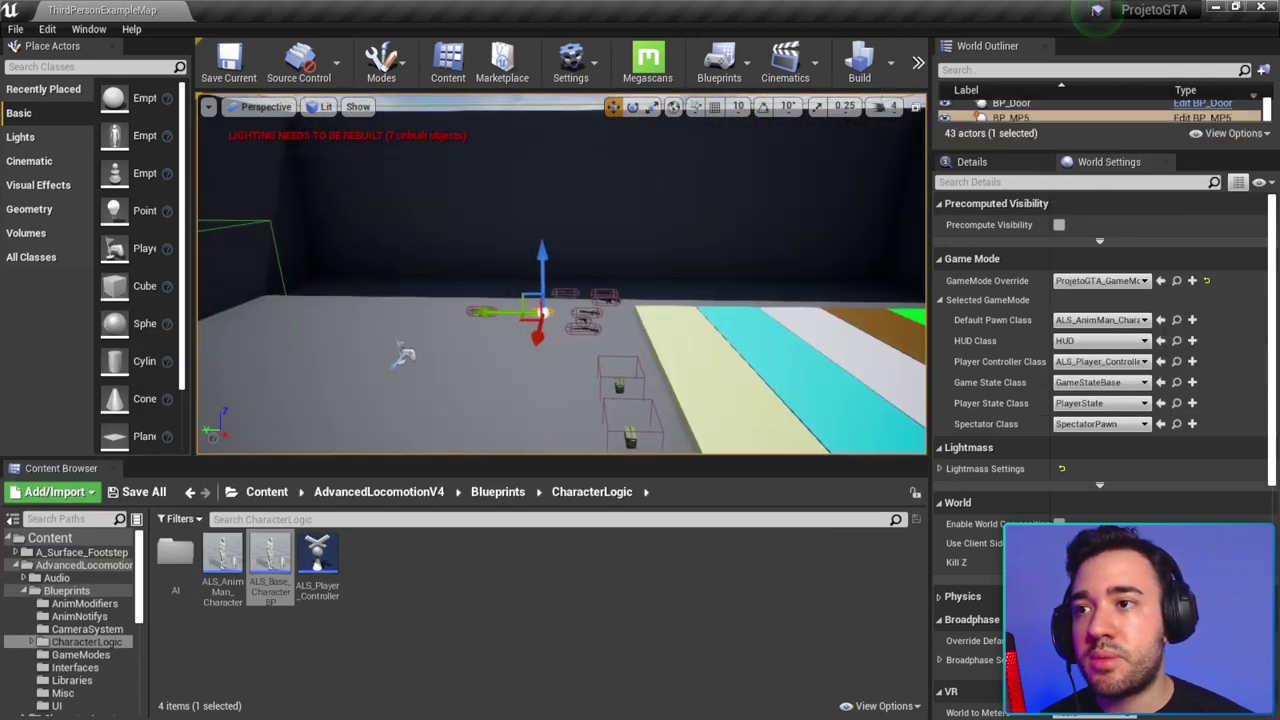
{"action": "left_click", "coordinate": [918, 62]}
{"action": "left_click", "coordinate": [1000, 162]}
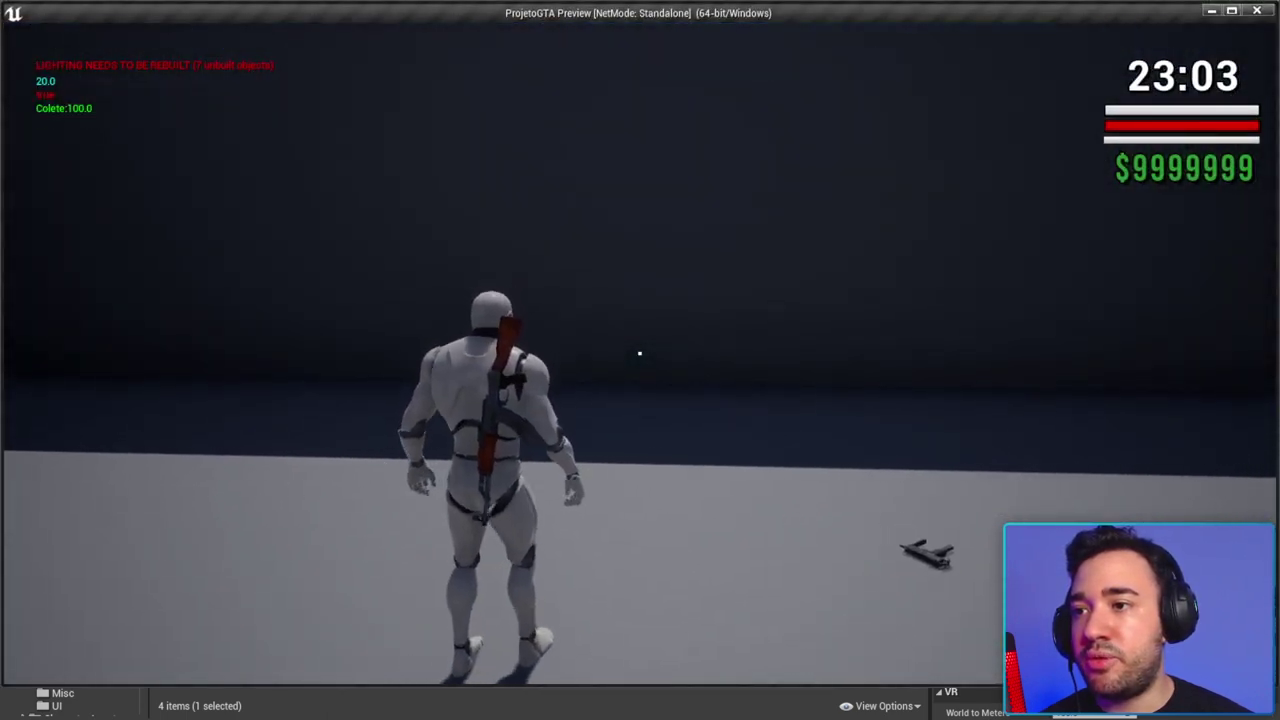
{"action": "key", "text": "Tab"}
{"action": "key", "text": "Tab"}
{"action": "key", "text": "Tab"}
{"action": "key", "text": "Tab"}
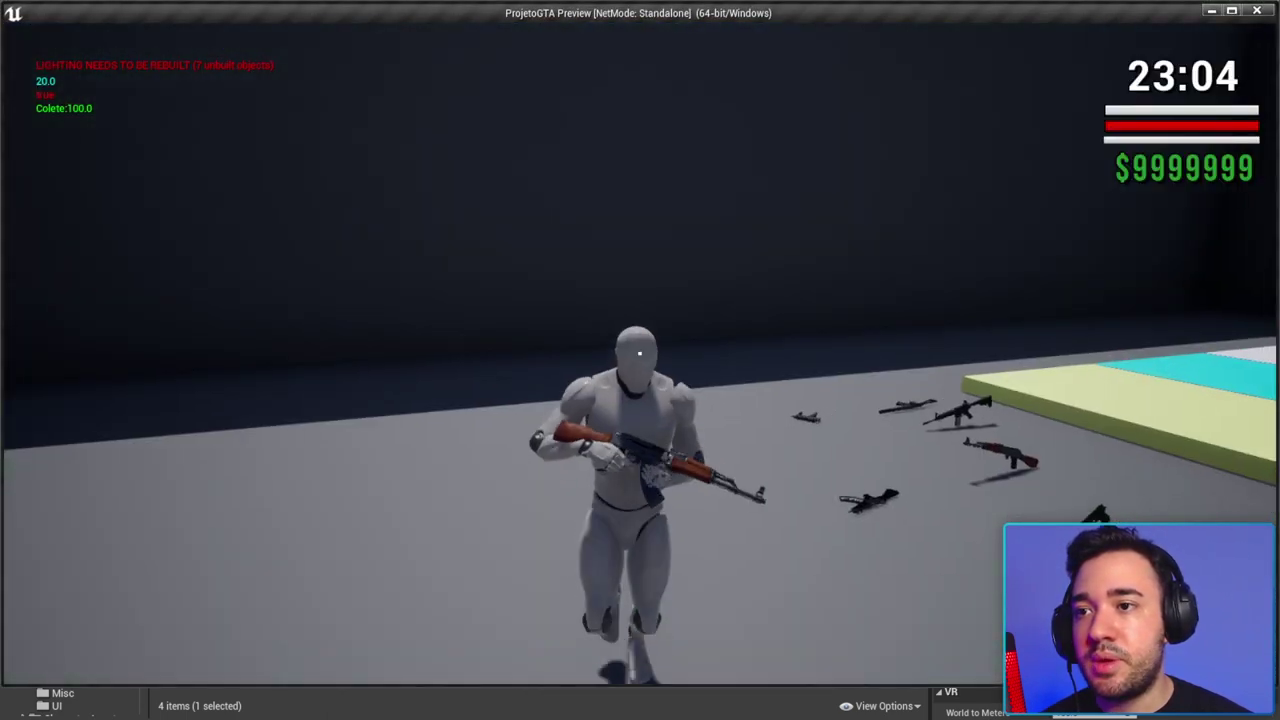
{"action": "left_click", "coordinate": [640, 352]}
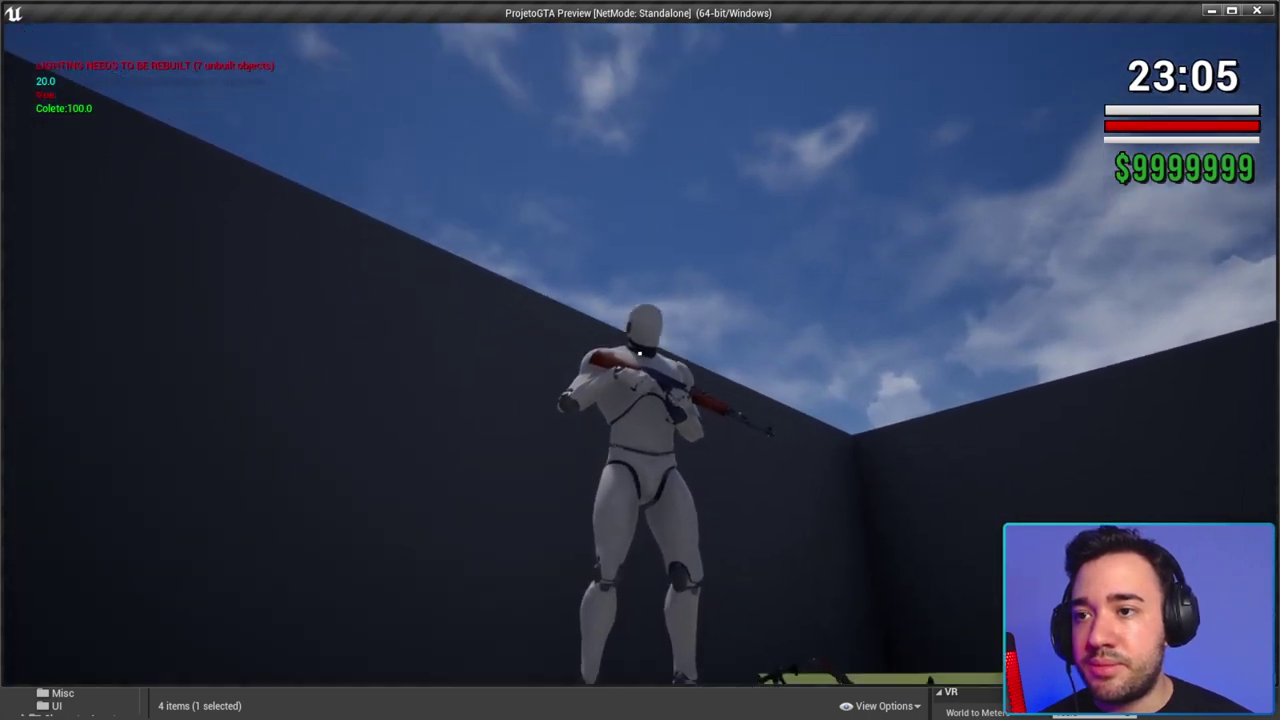
{"action": "key", "text": "r"}
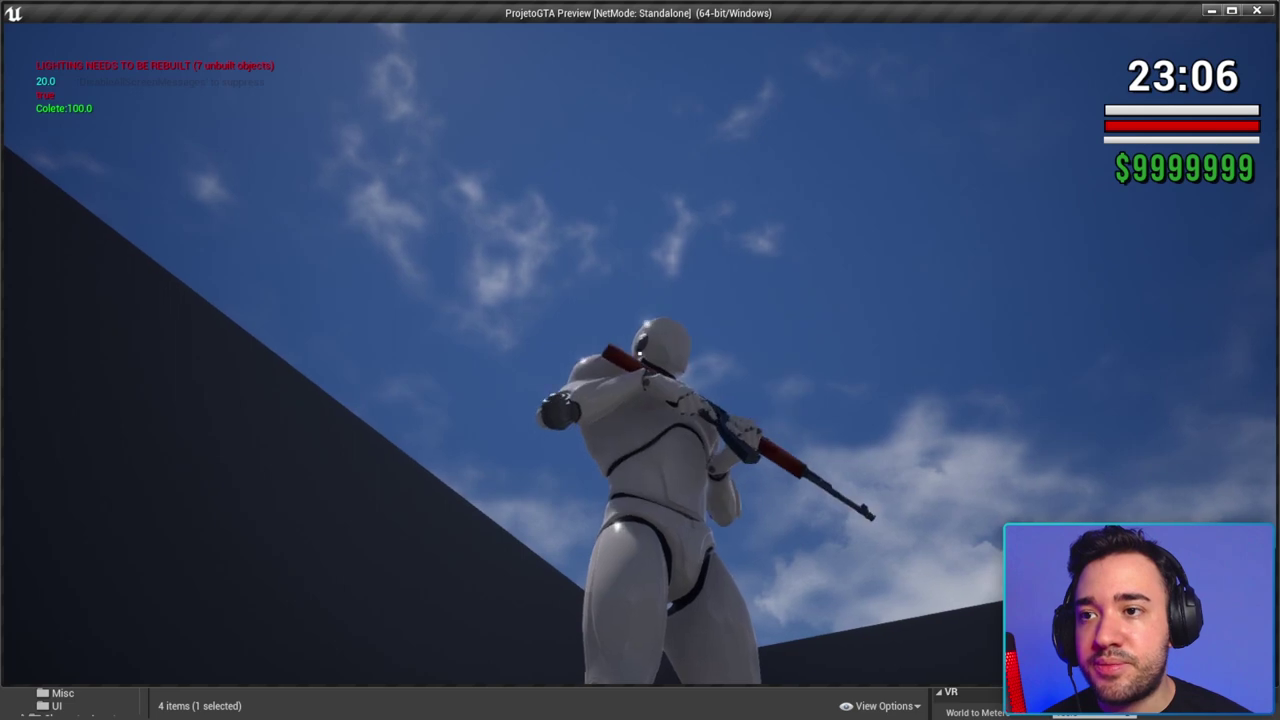
{"action": "key", "text": "Escape"}
Step: Reopen ALS_Base_CharacterBP and playtest again, moving, firing and showing the debug overlay
{"action": "double_click", "coordinate": [272, 562]}
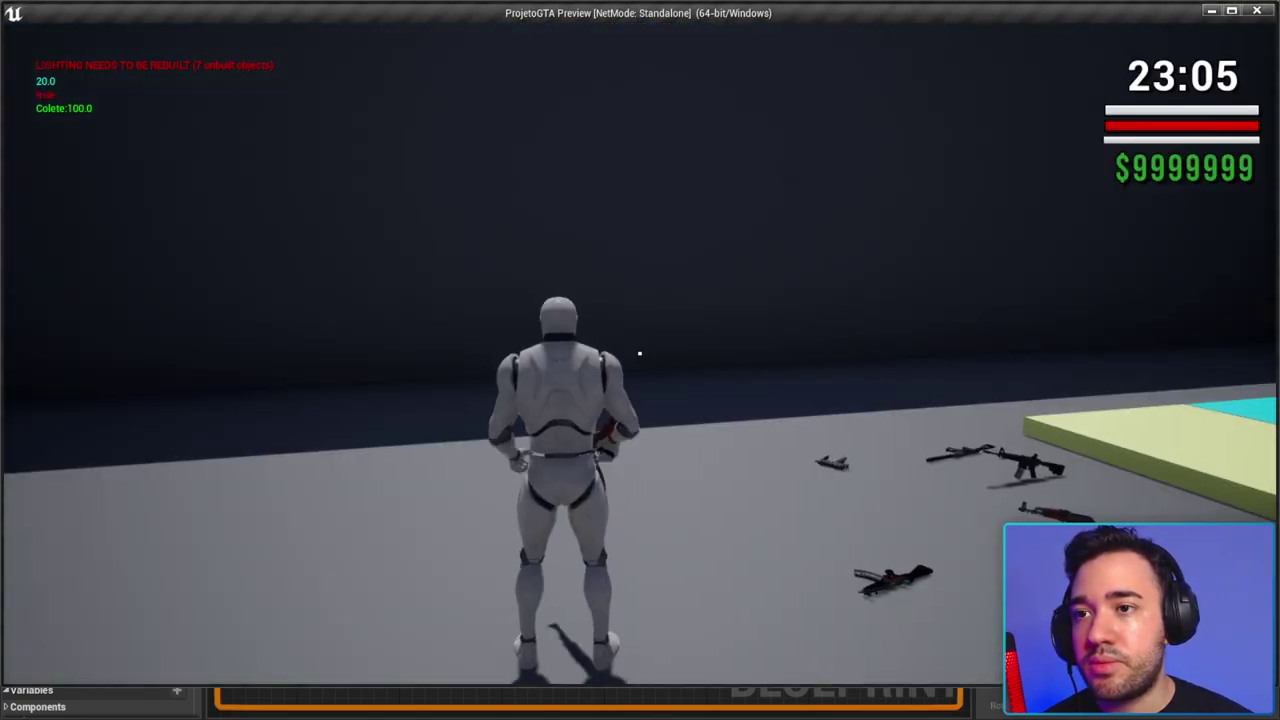
{"action": "key", "text": "s"}
{"action": "left_click", "coordinate": [639, 353]}
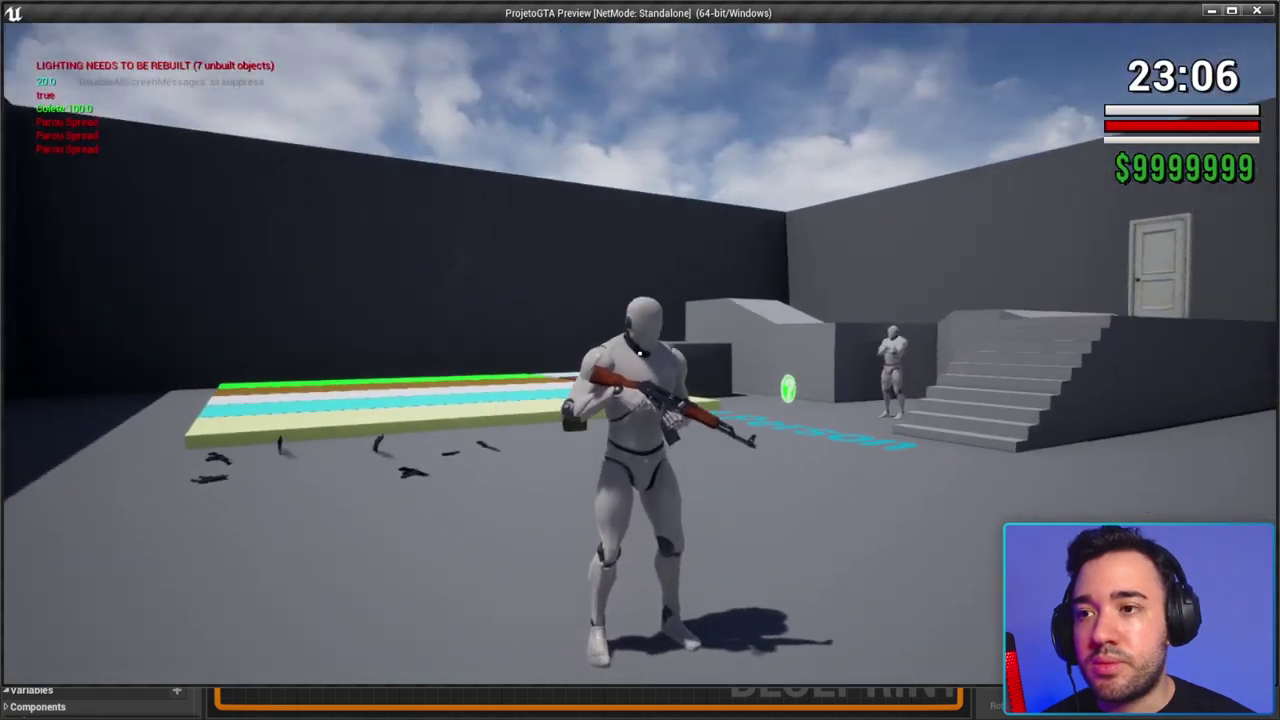
{"action": "key", "text": "apostrophe"}
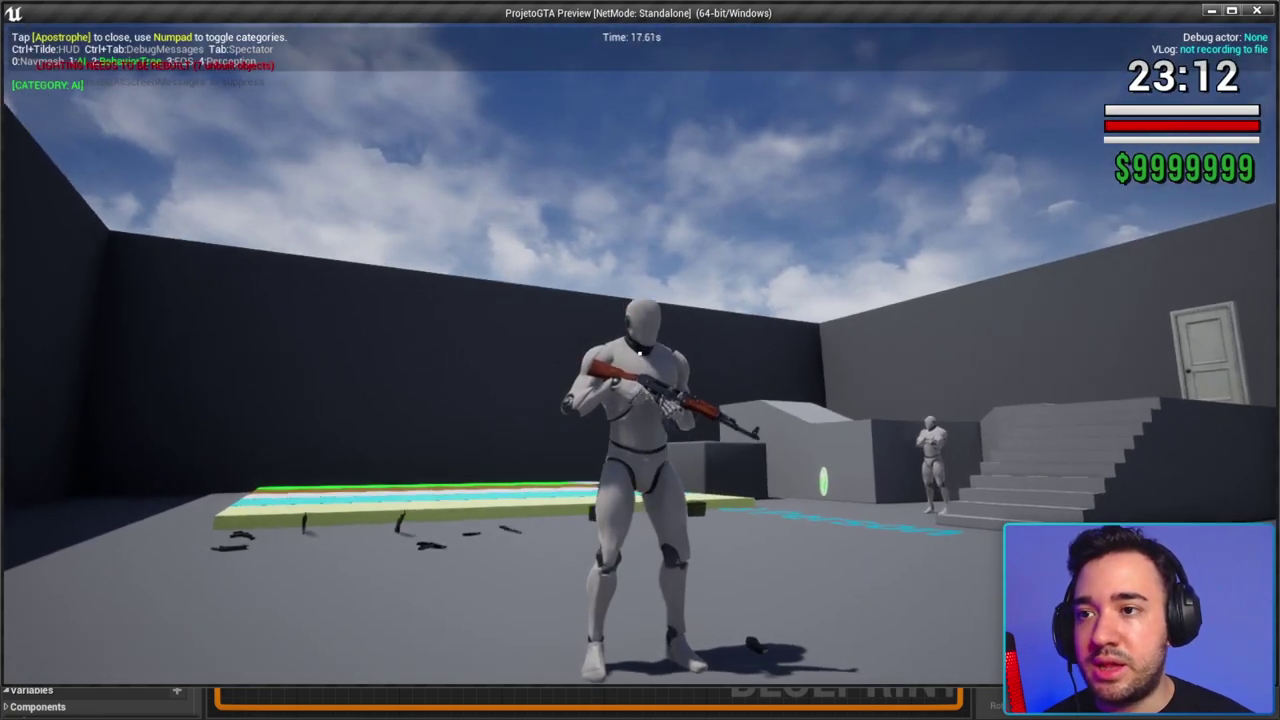
{"action": "key", "text": "s"}
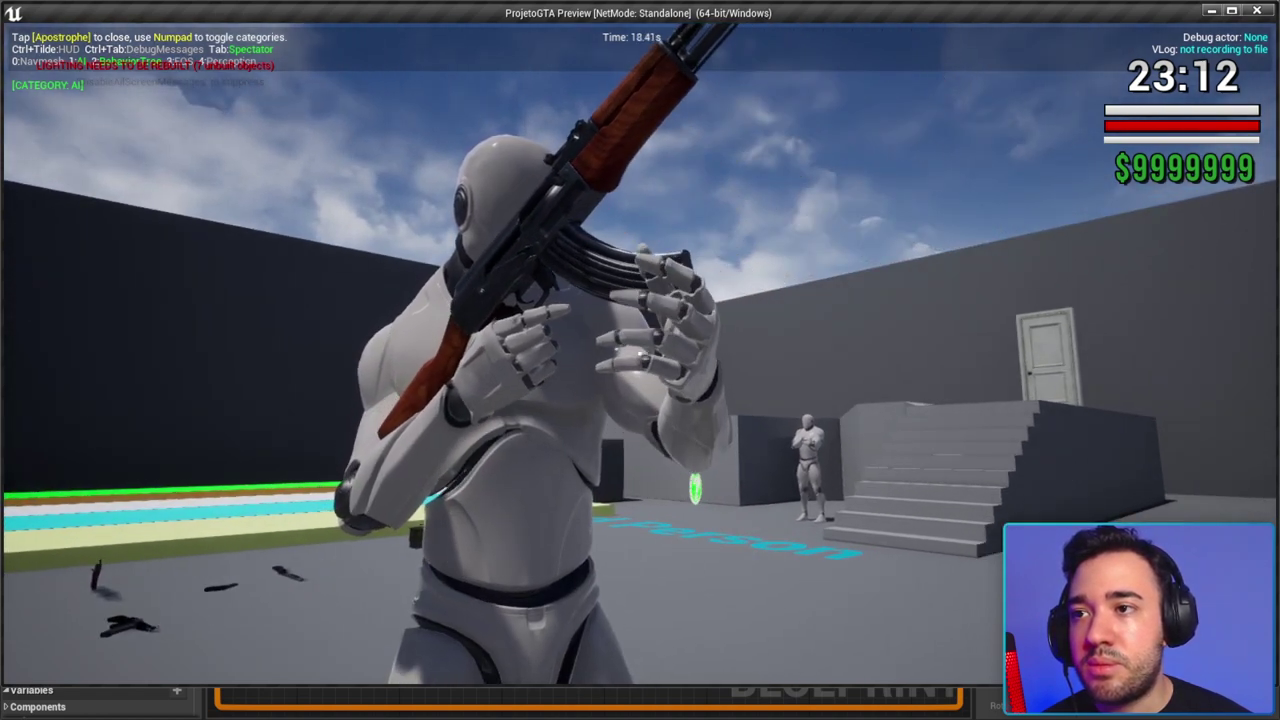
{"action": "scroll", "coordinate": [640, 352], "scroll_direction": "down", "scroll_amount": 1}
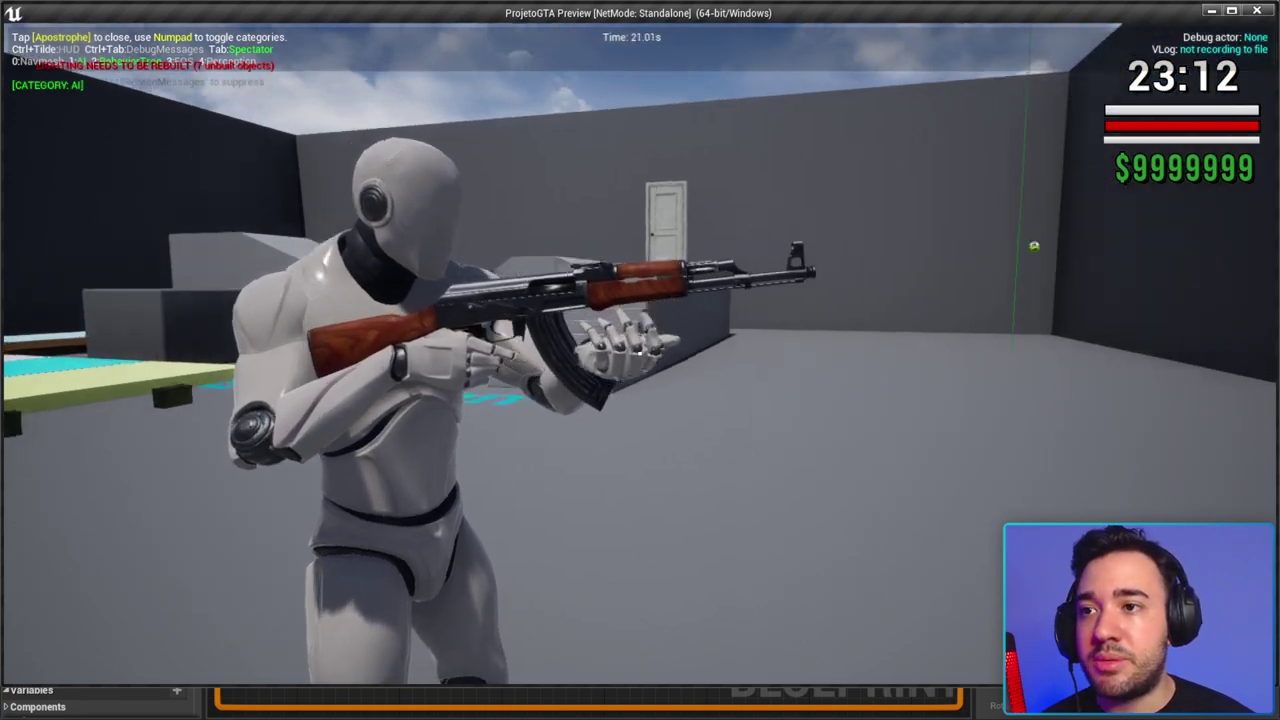
{"action": "key", "text": "Escape"}
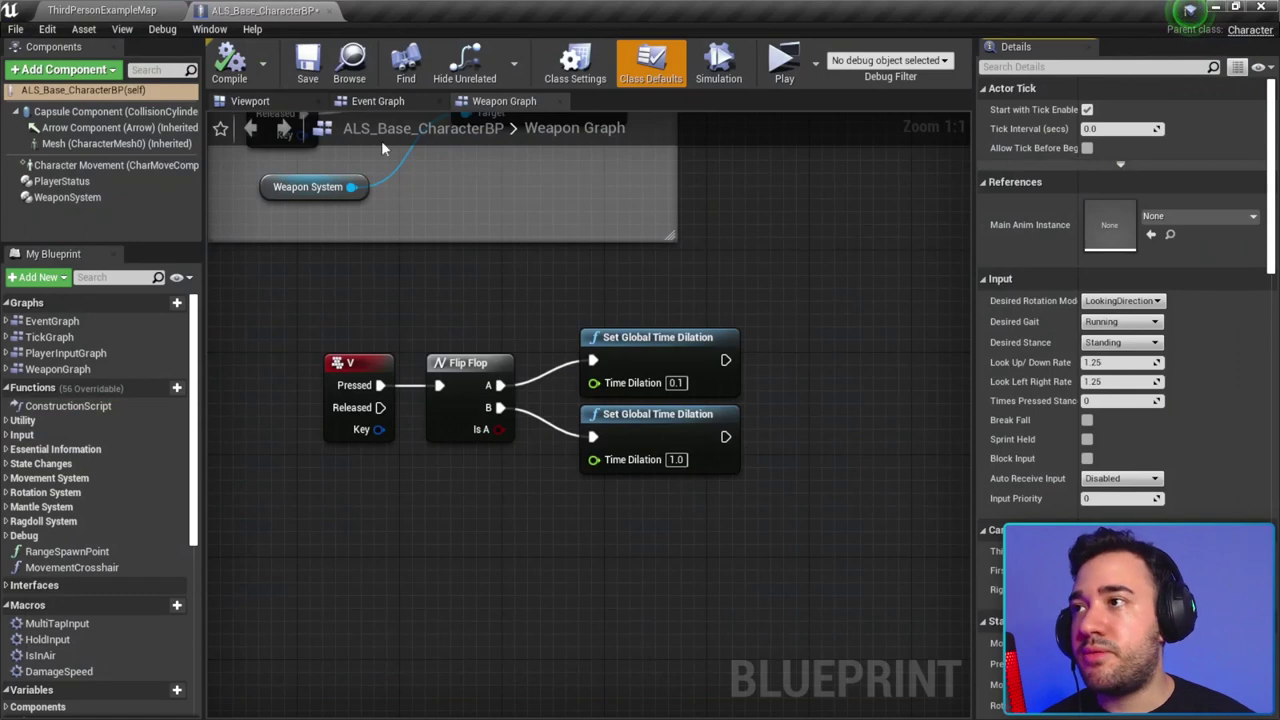
Step: Save and close the character Blueprint, then open BP_WeaponBase's Spawn Magazine function from Blueprints > Weapons
{"action": "left_click", "coordinate": [306, 64]}
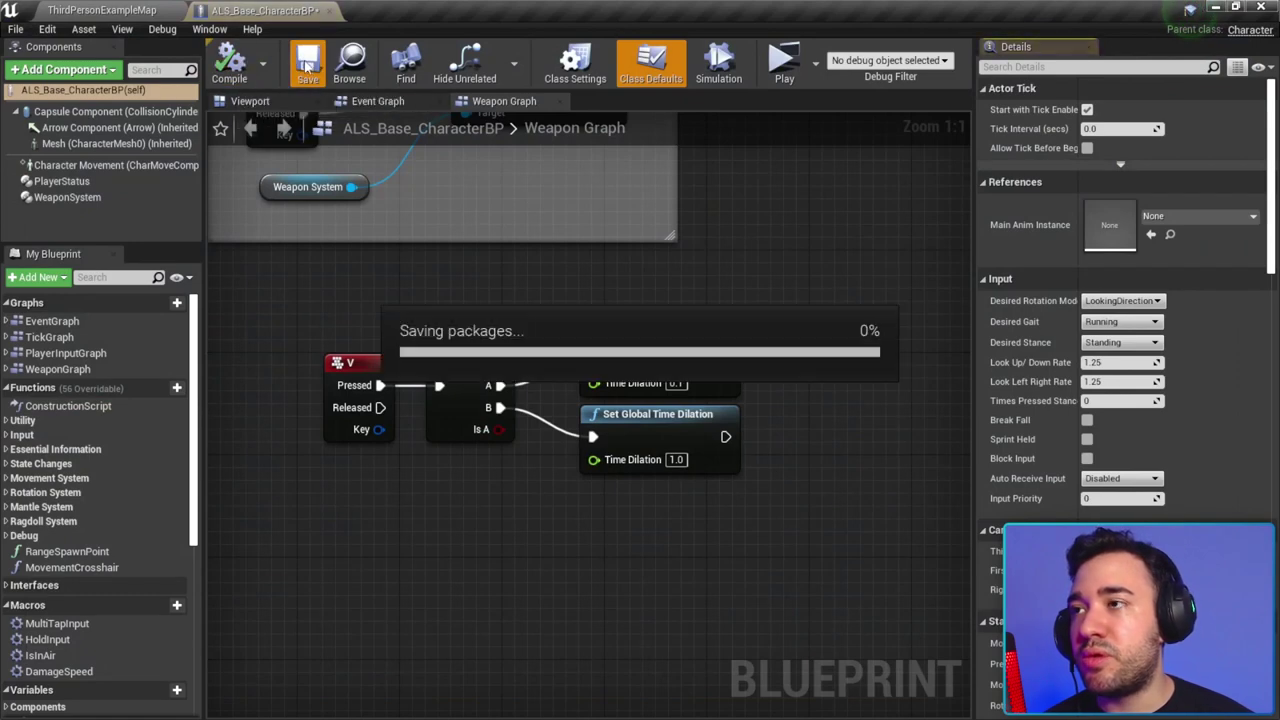
{"action": "left_click", "coordinate": [315, 9]}
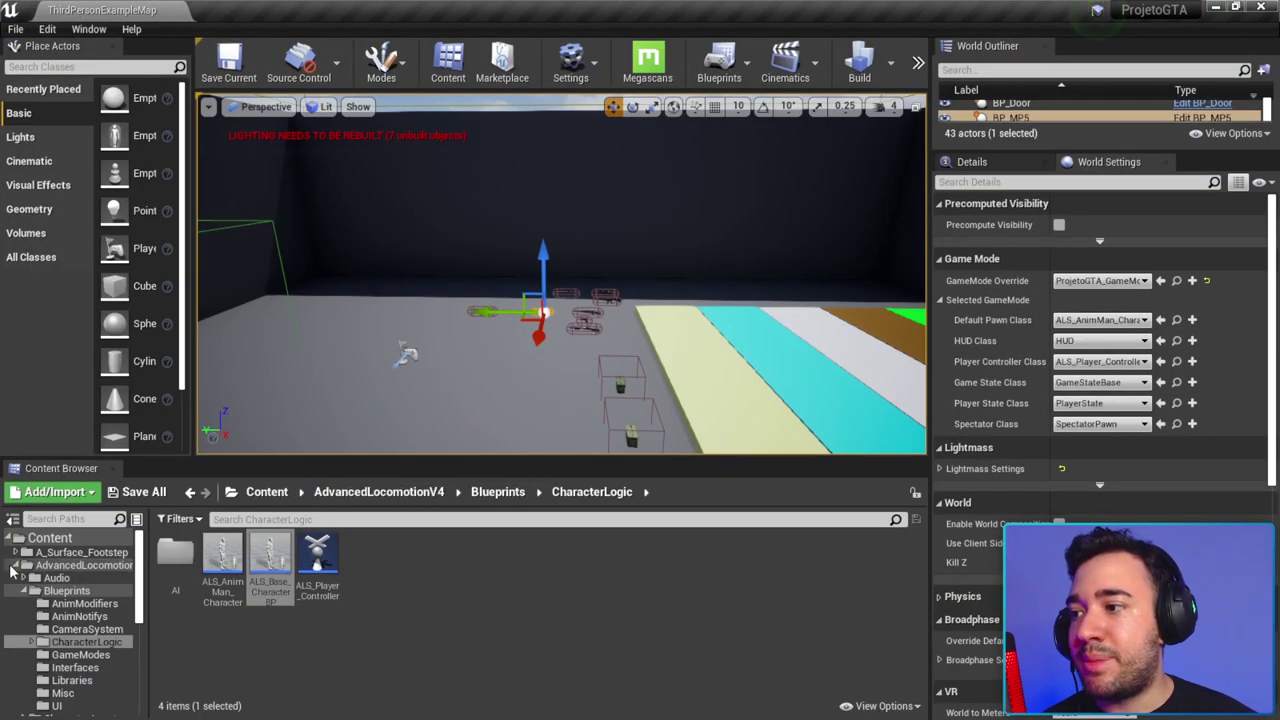
{"action": "double_click", "coordinate": [28, 592]}
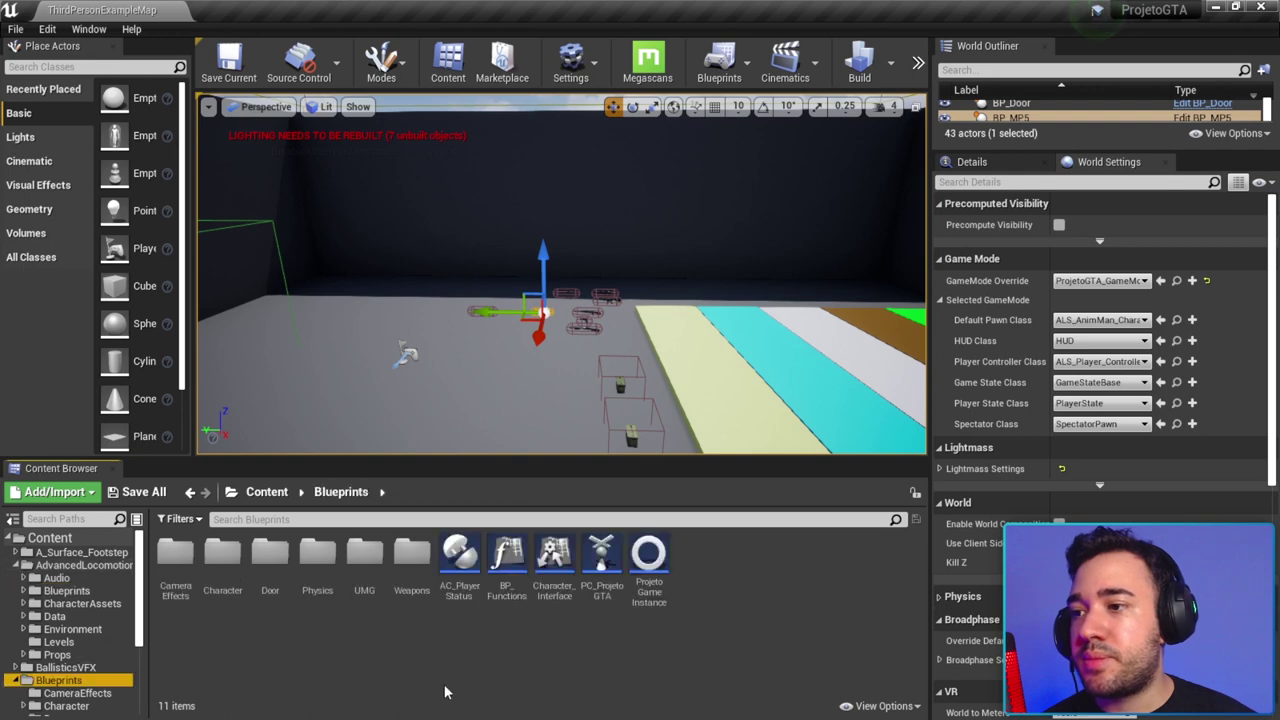
{"action": "double_click", "coordinate": [414, 565]}
{"action": "double_click", "coordinate": [460, 558]}
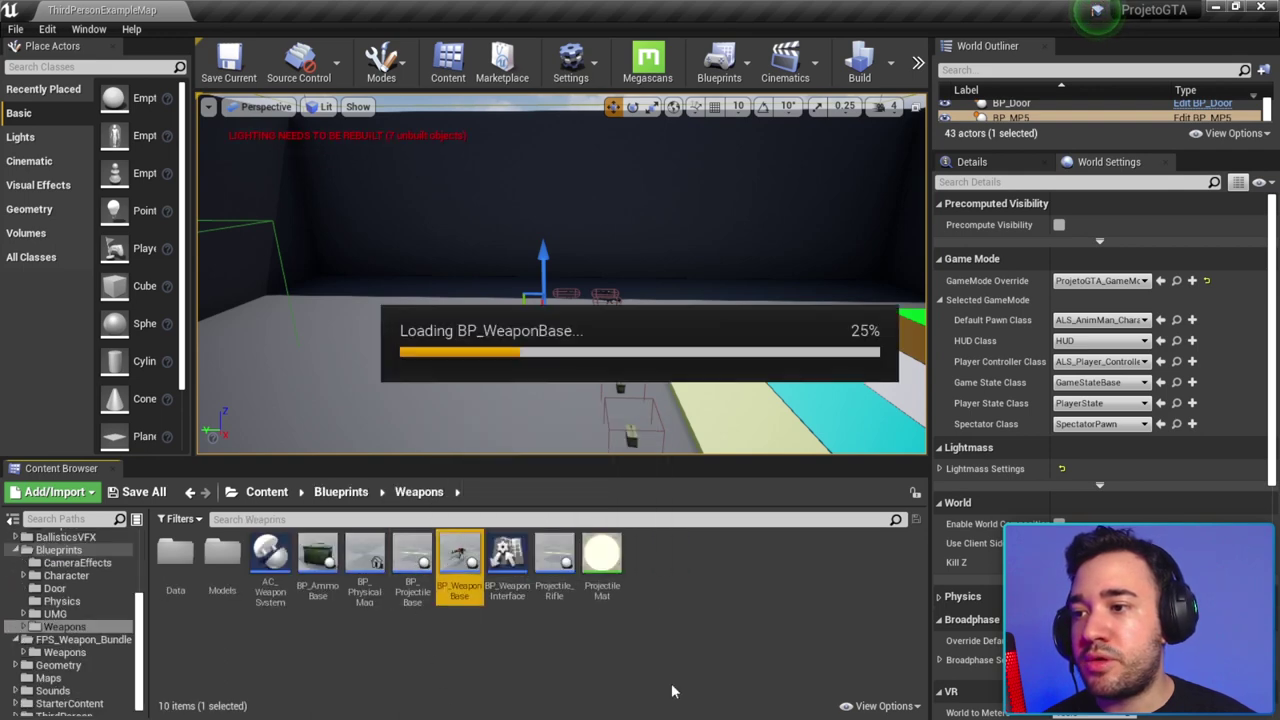
{"action": "scroll", "coordinate": [761, 390], "scroll_direction": "up", "scroll_amount": 2}
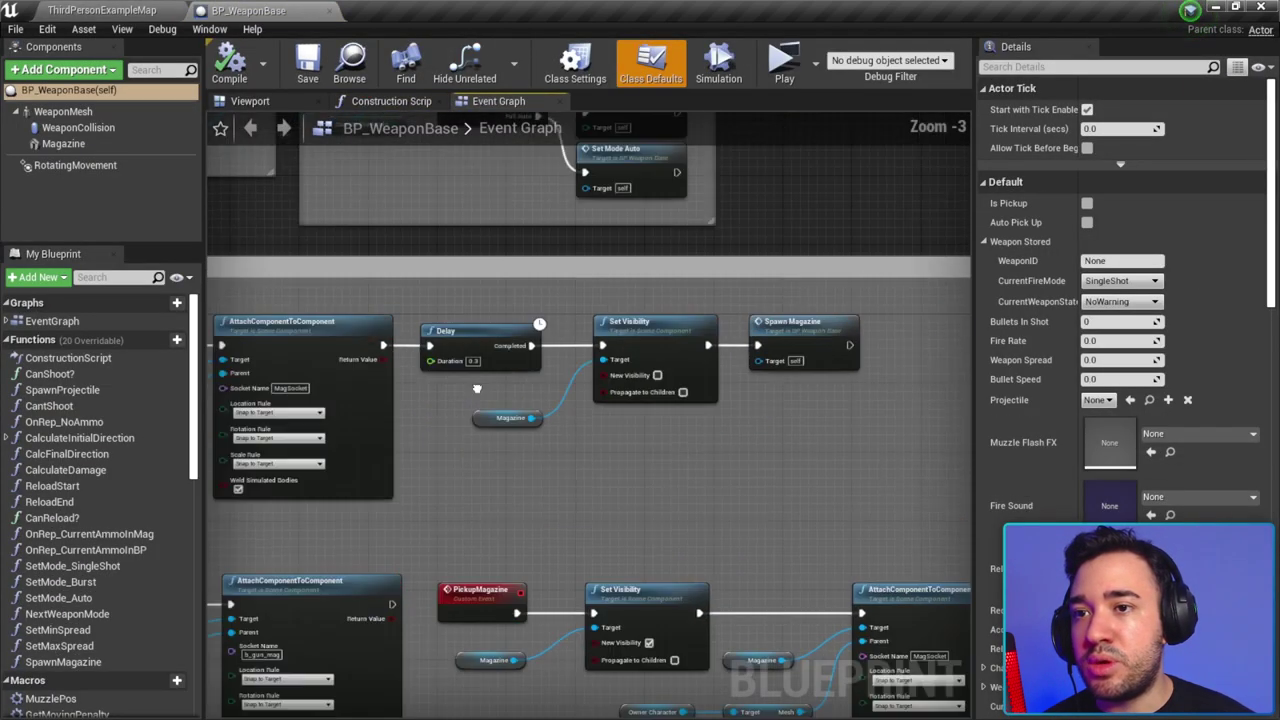
{"action": "double_click", "coordinate": [770, 343]}
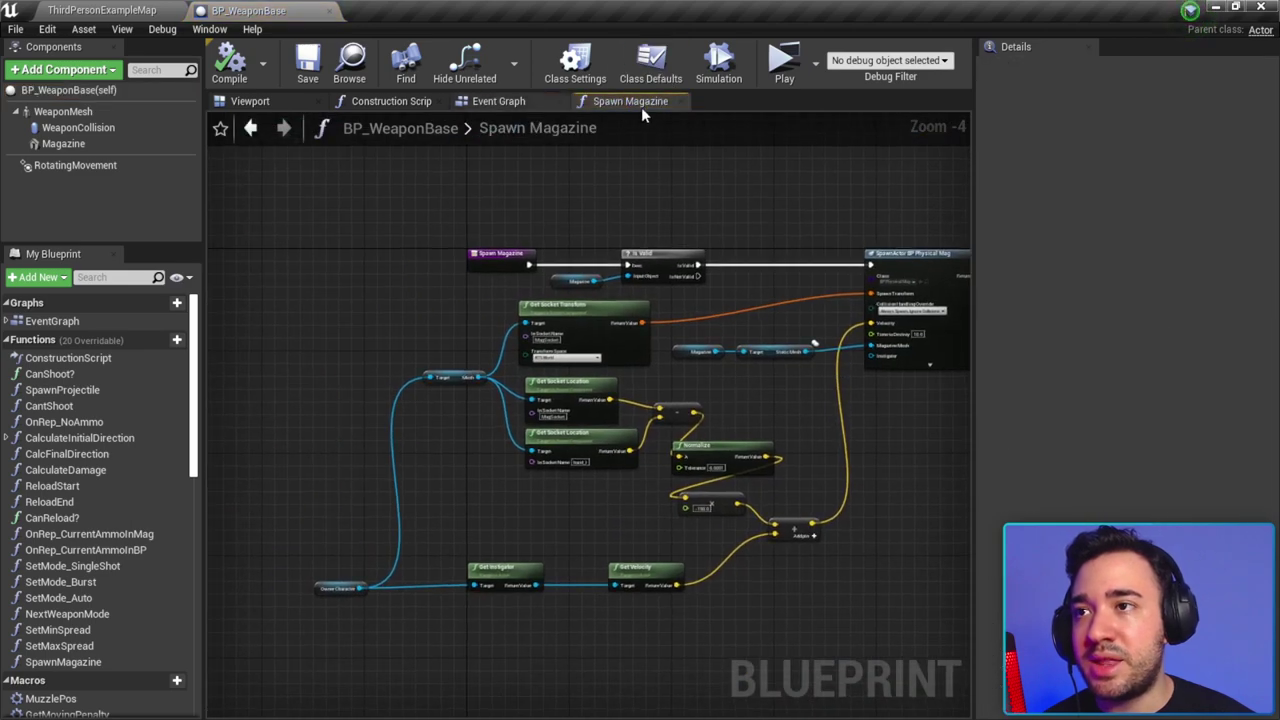
{"action": "scroll", "coordinate": [587, 399], "scroll_direction": "up", "scroll_amount": 5}
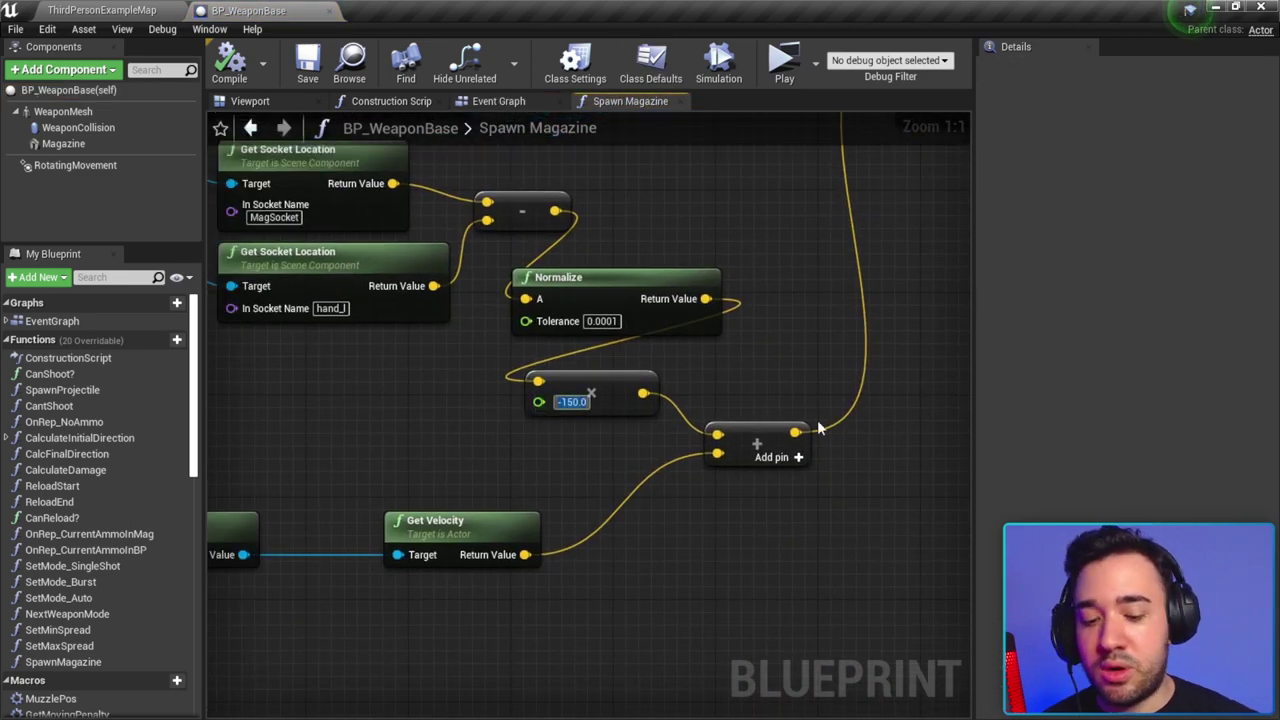
Step: Play, pick up the AK-47, equip it from the weapon wheel, fire and aim, then stop the preview
{"action": "left_click", "coordinate": [788, 65]}
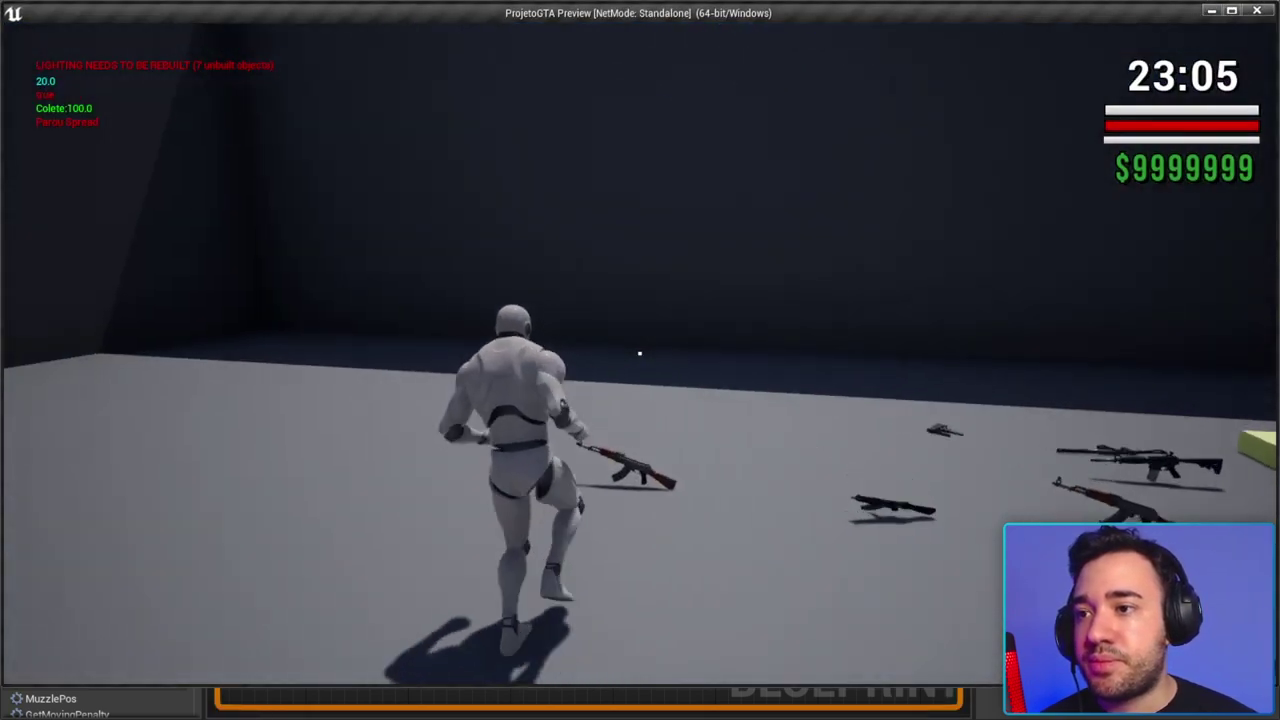
{"action": "key", "text": "e"}
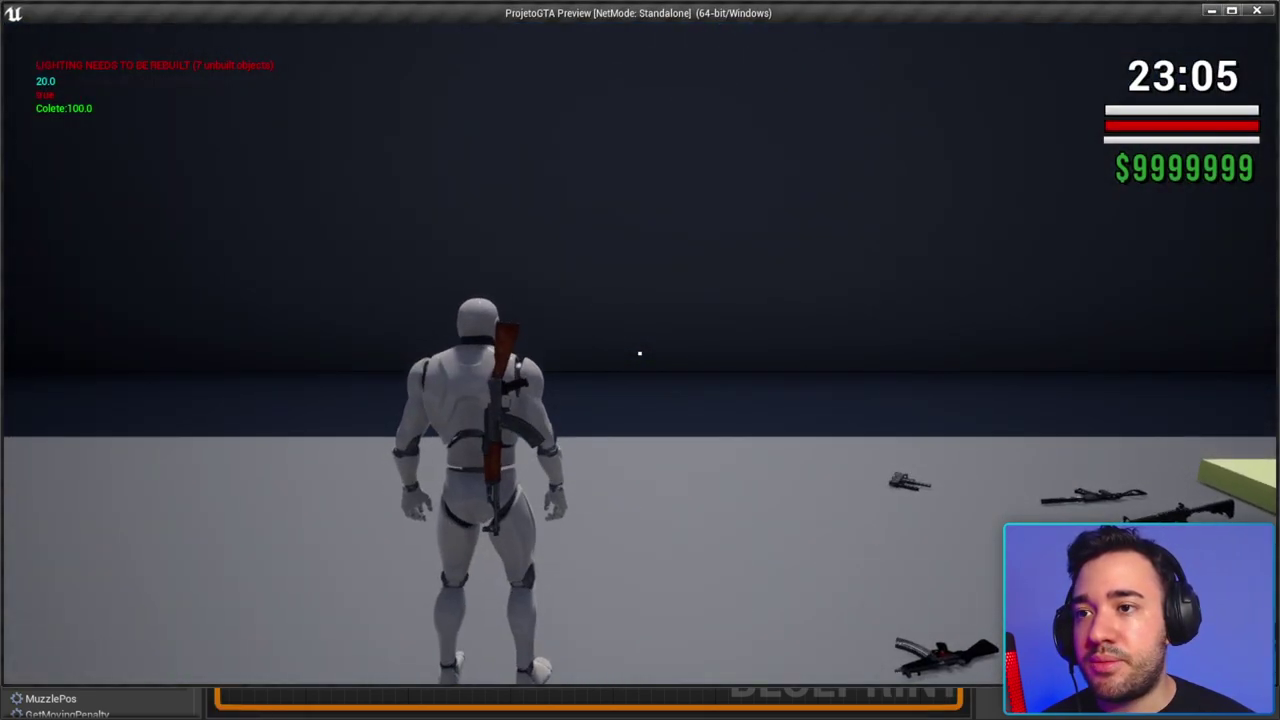
{"action": "left_click", "coordinate": [640, 353]}
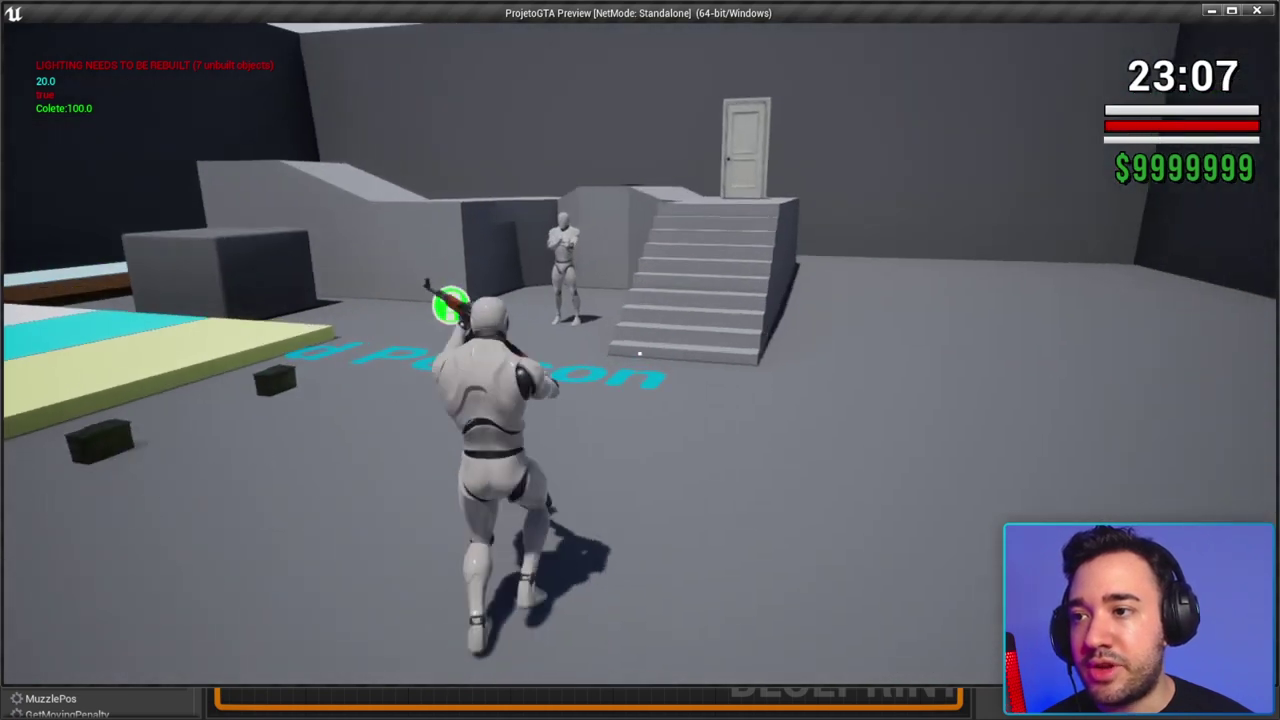
{"action": "key", "text": "w"}
{"action": "key", "text": "Tab"}
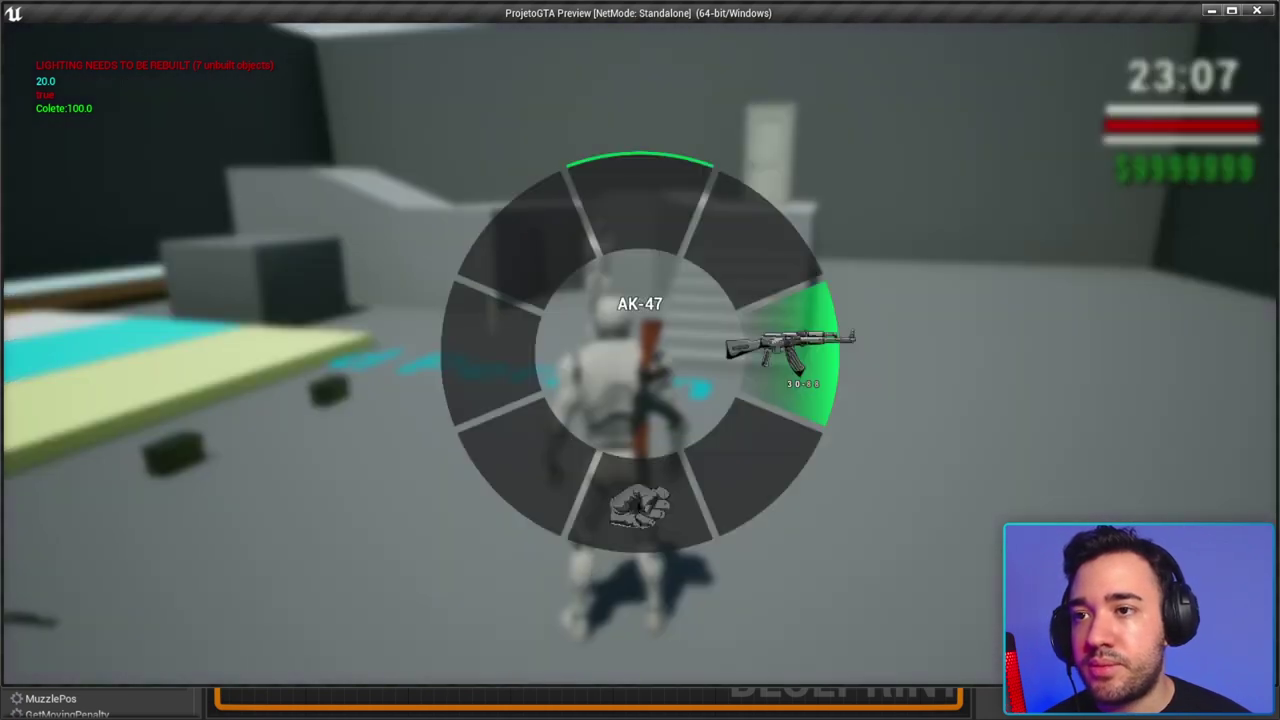
{"action": "left_click", "coordinate": [640, 353]}
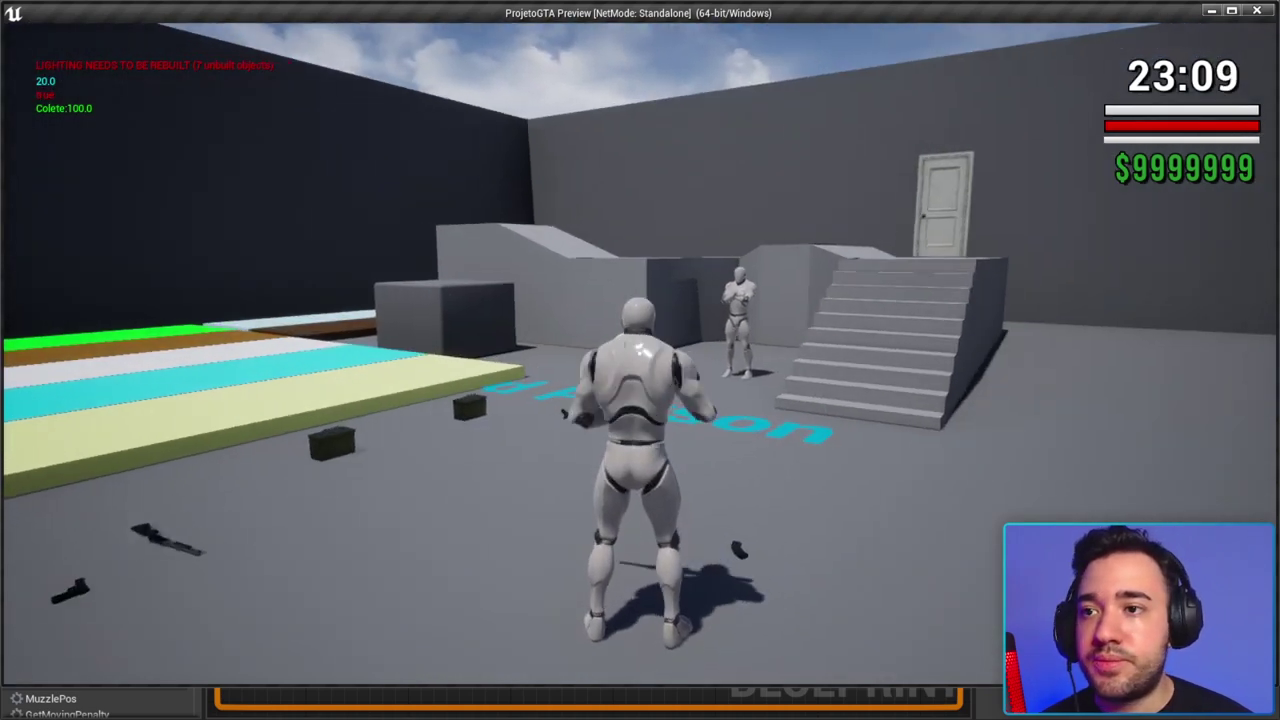
{"action": "left_click", "coordinate": [640, 360]}
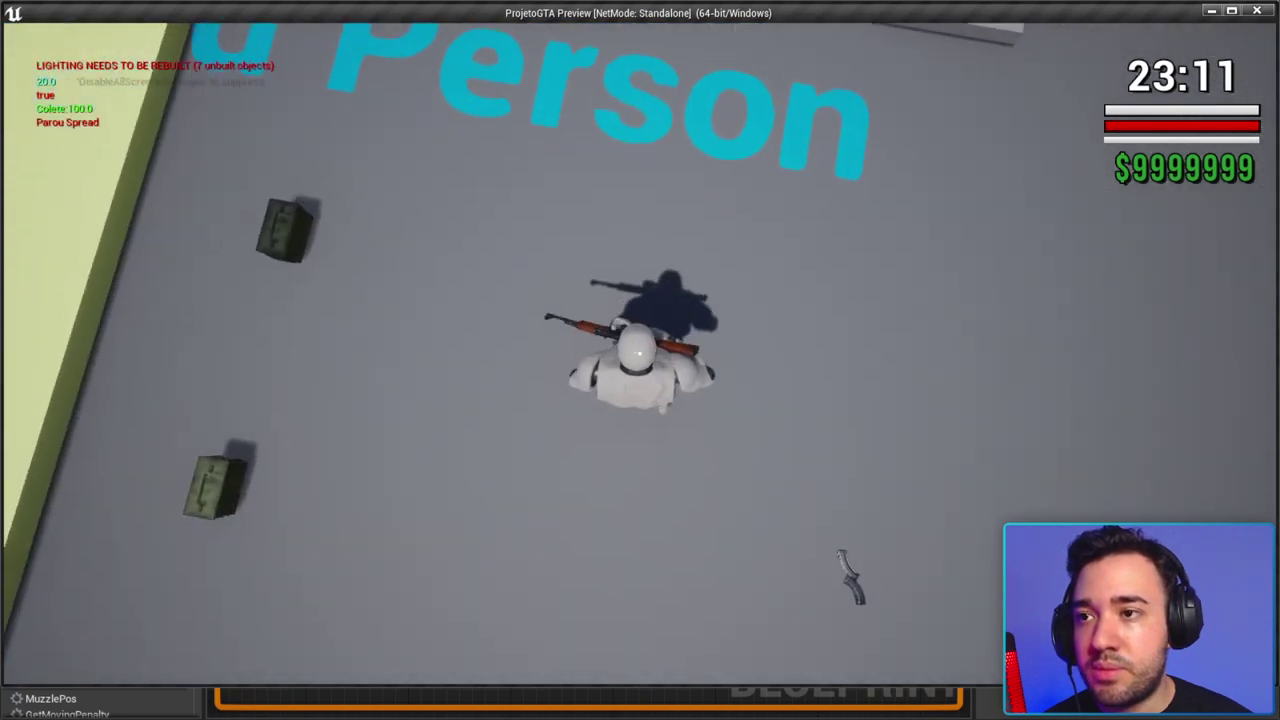
{"action": "right_click", "coordinate": [640, 360]}
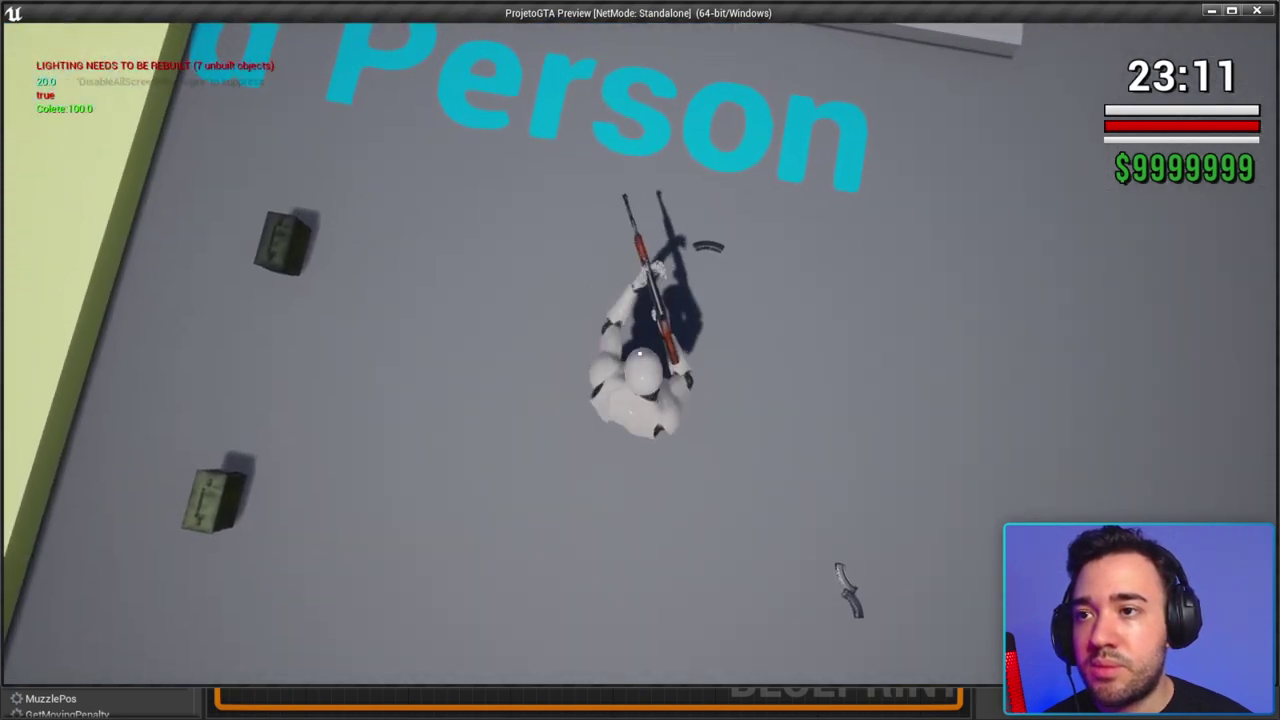
{"action": "key", "text": "Escape"}
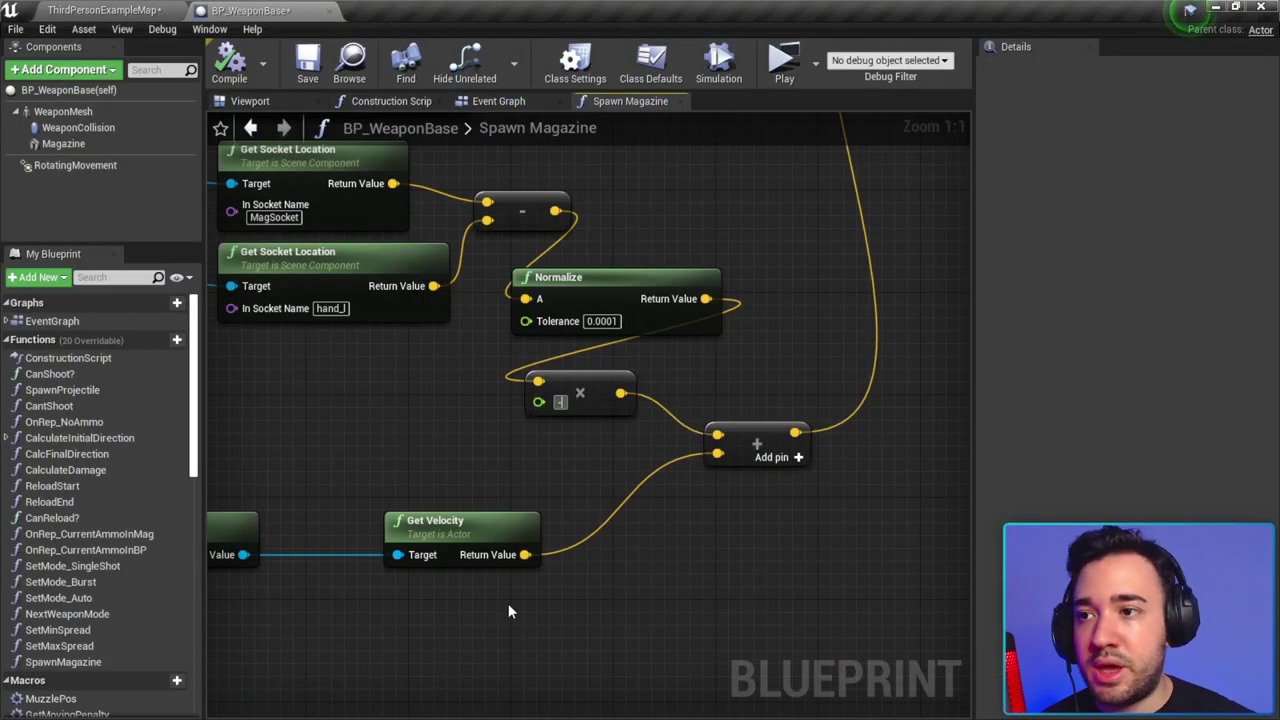
Step: Play again, pick up and equip the AK-47, fire, and reload to watch the magazine eject
{"action": "left_click", "coordinate": [779, 84]}
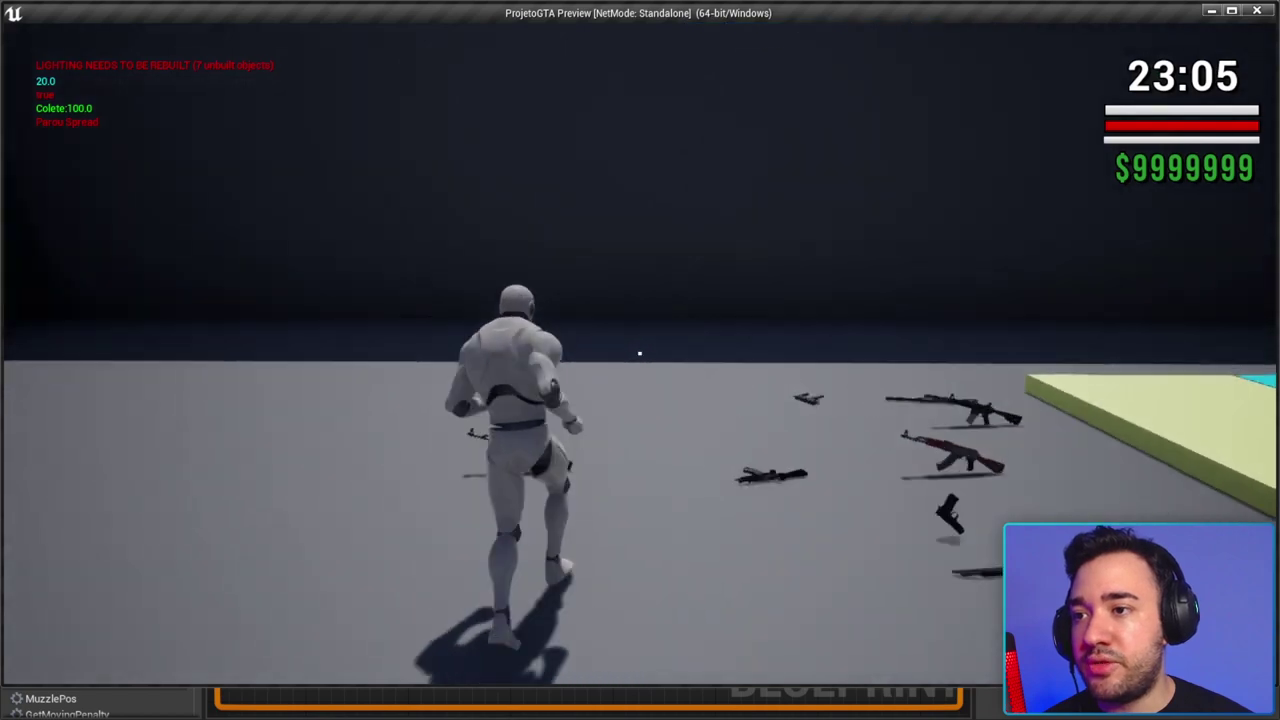
{"action": "key", "text": "e"}
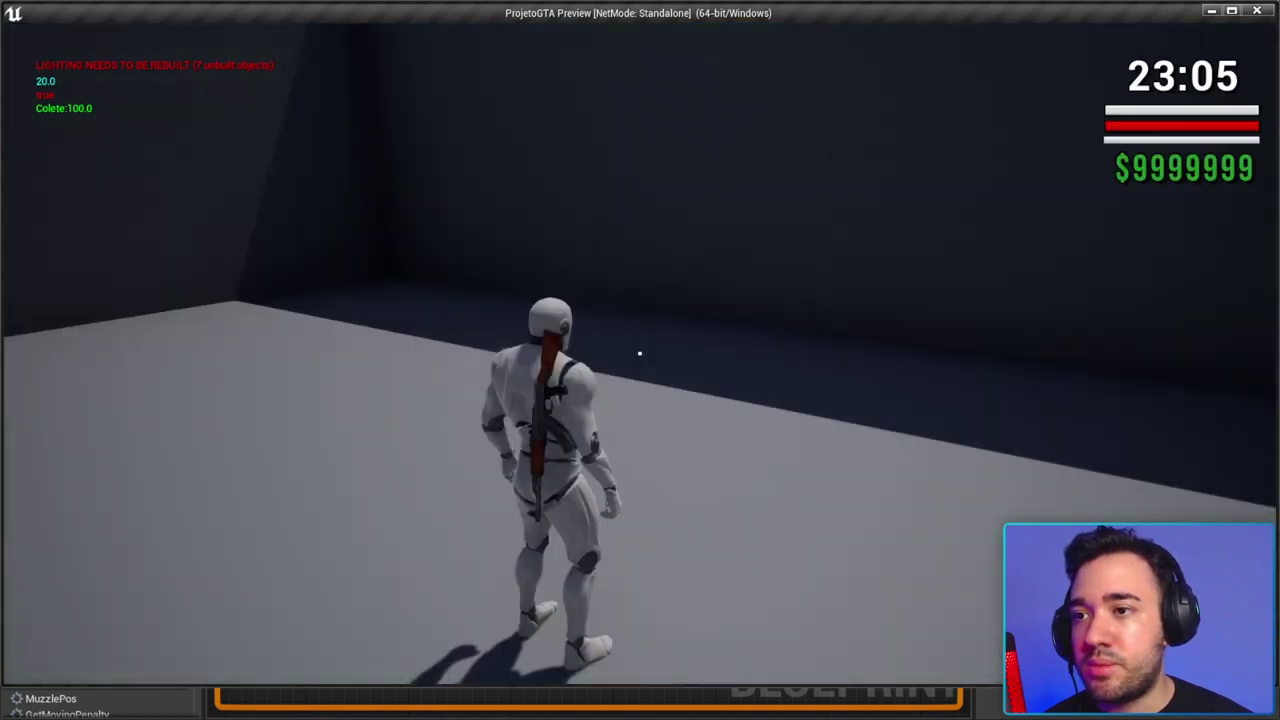
{"action": "key", "text": "Tab"}
{"action": "left_click", "coordinate": [640, 353]}
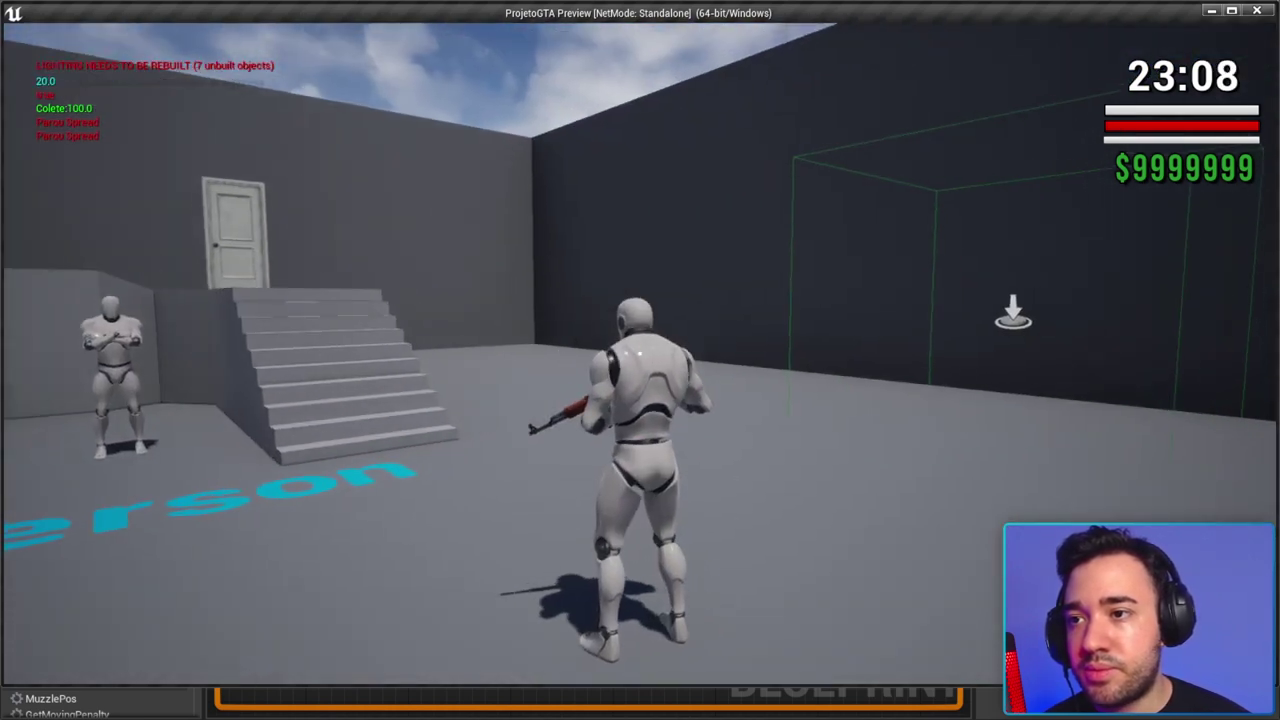
{"action": "key", "text": "w"}
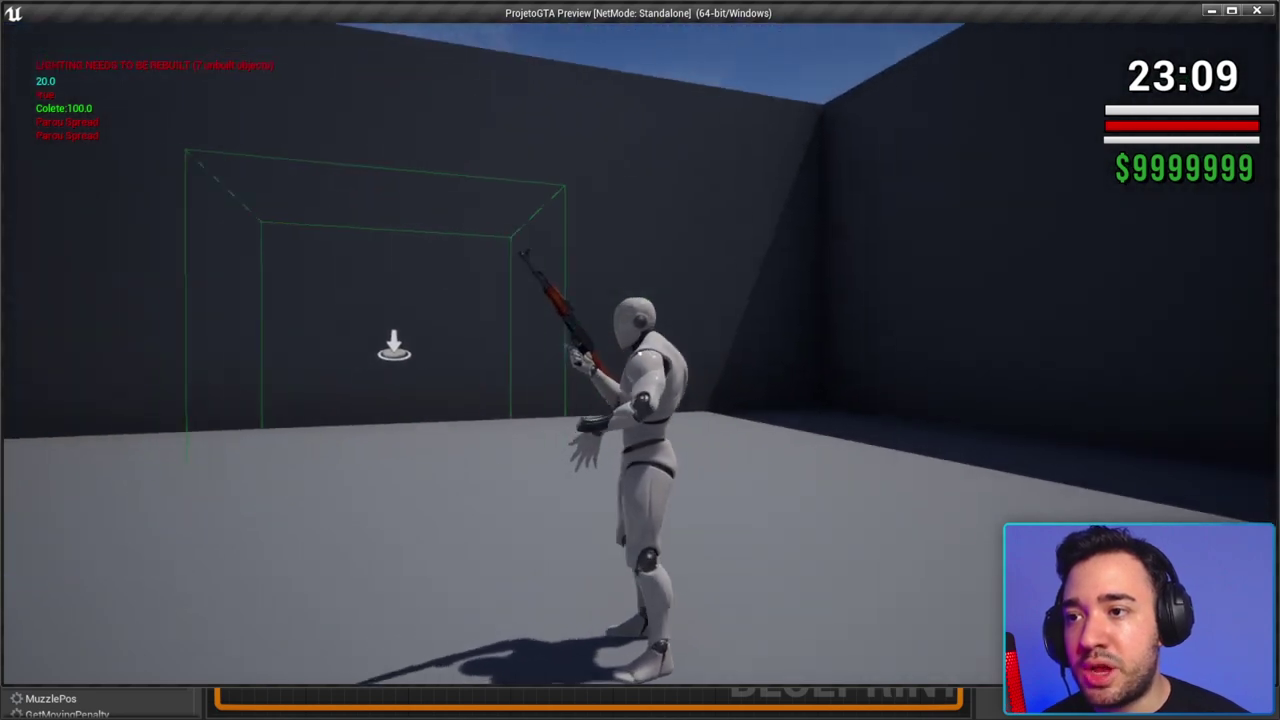
{"action": "key", "text": "r"}
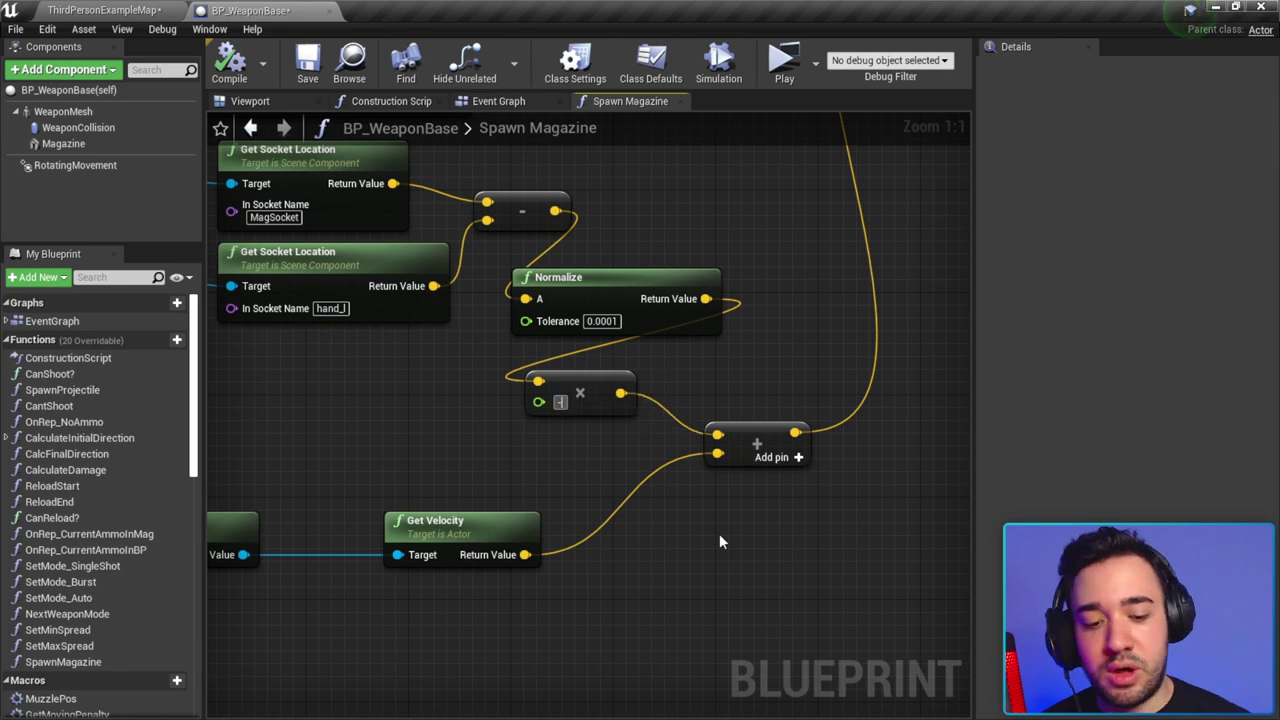
Step: Frame the Spawn Magazine graph, then close it and the BP_WeaponBase editor
{"action": "key", "text": "Home"}
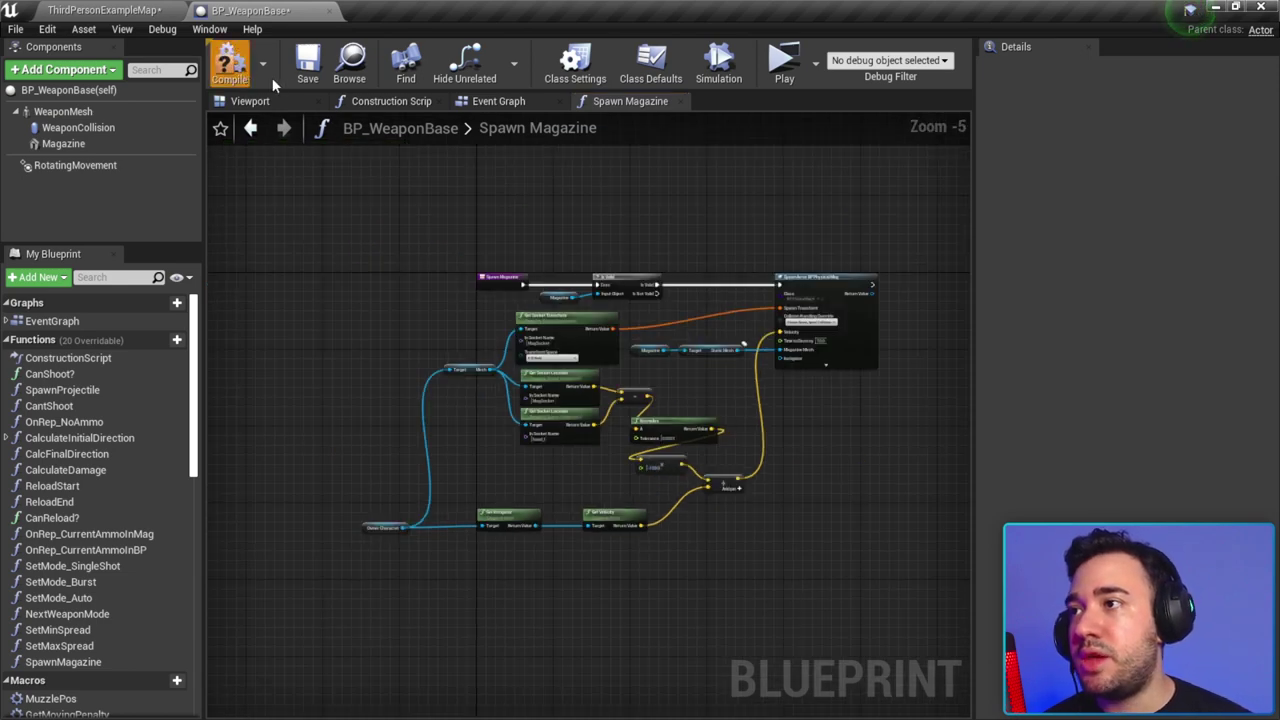
{"action": "right_click_drag", "start_coordinate": [430, 218], "coordinate": [377, 218]}
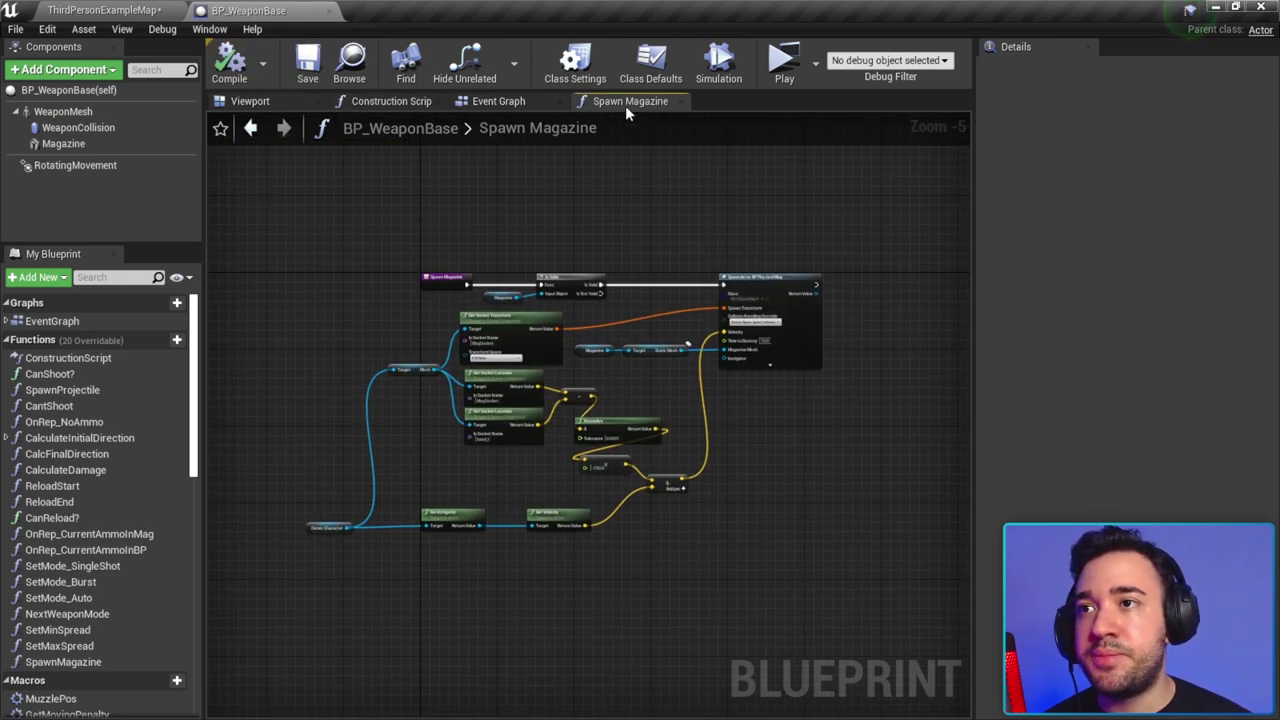
{"action": "left_click", "coordinate": [681, 101]}
{"action": "left_click", "coordinate": [328, 12]}
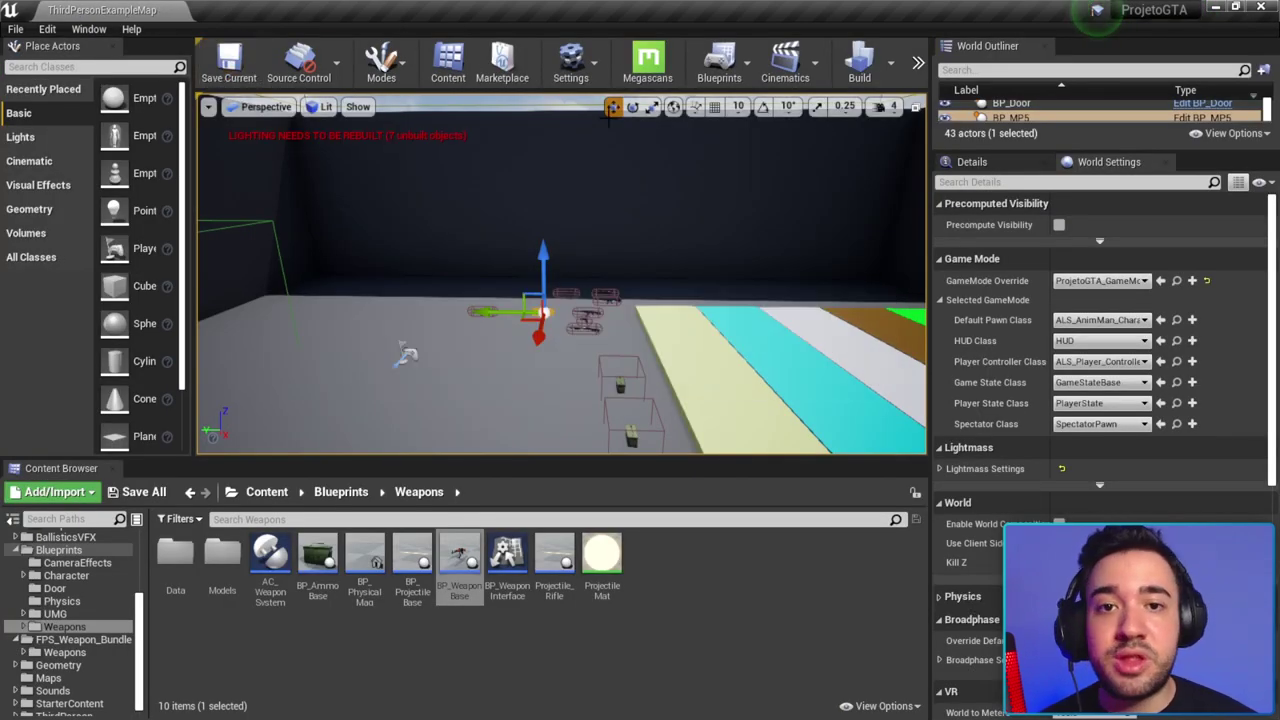
Step: Browse the Content Browser back to the top-level Content folder and pull the viewport camera back
{"action": "left_click", "coordinate": [15, 550]}
{"action": "scroll", "coordinate": [52, 600], "scroll_direction": "up", "scroll_amount": 2}
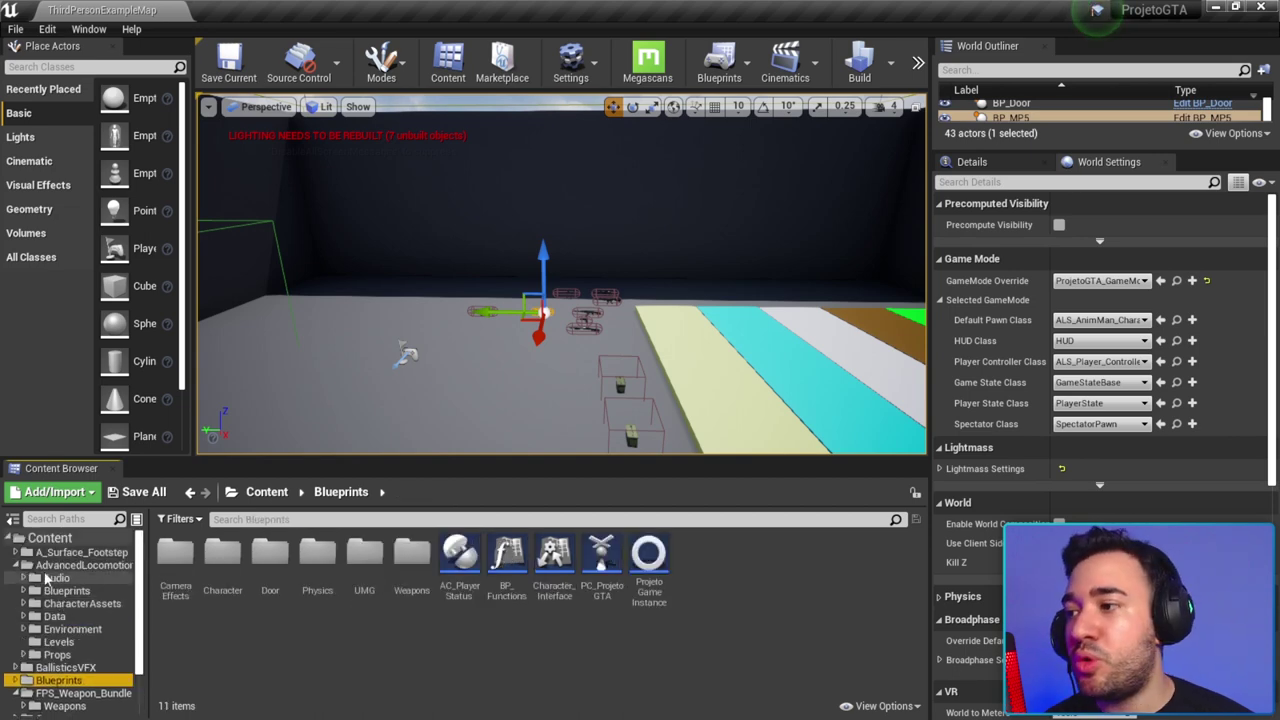
{"action": "left_click", "coordinate": [14, 565]}
{"action": "left_click", "coordinate": [46, 540]}
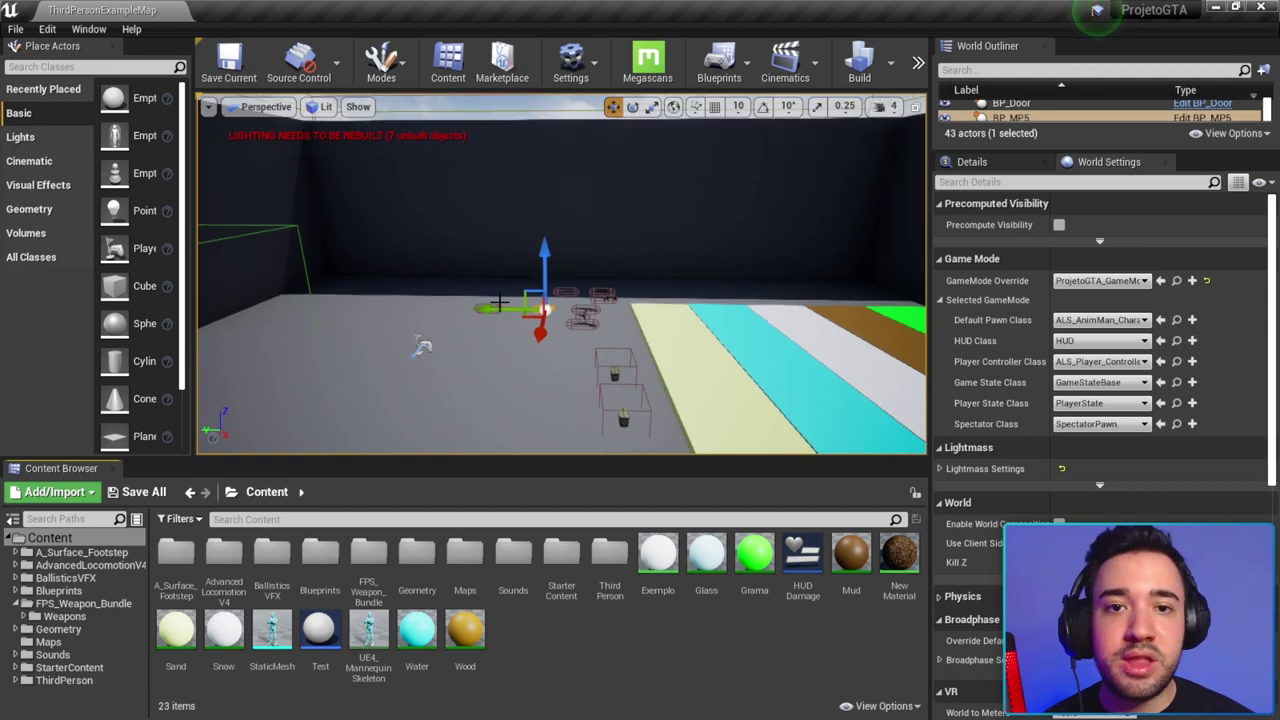
{"action": "left_click_drag", "start_coordinate": [499, 302], "coordinate": [563, 377]}
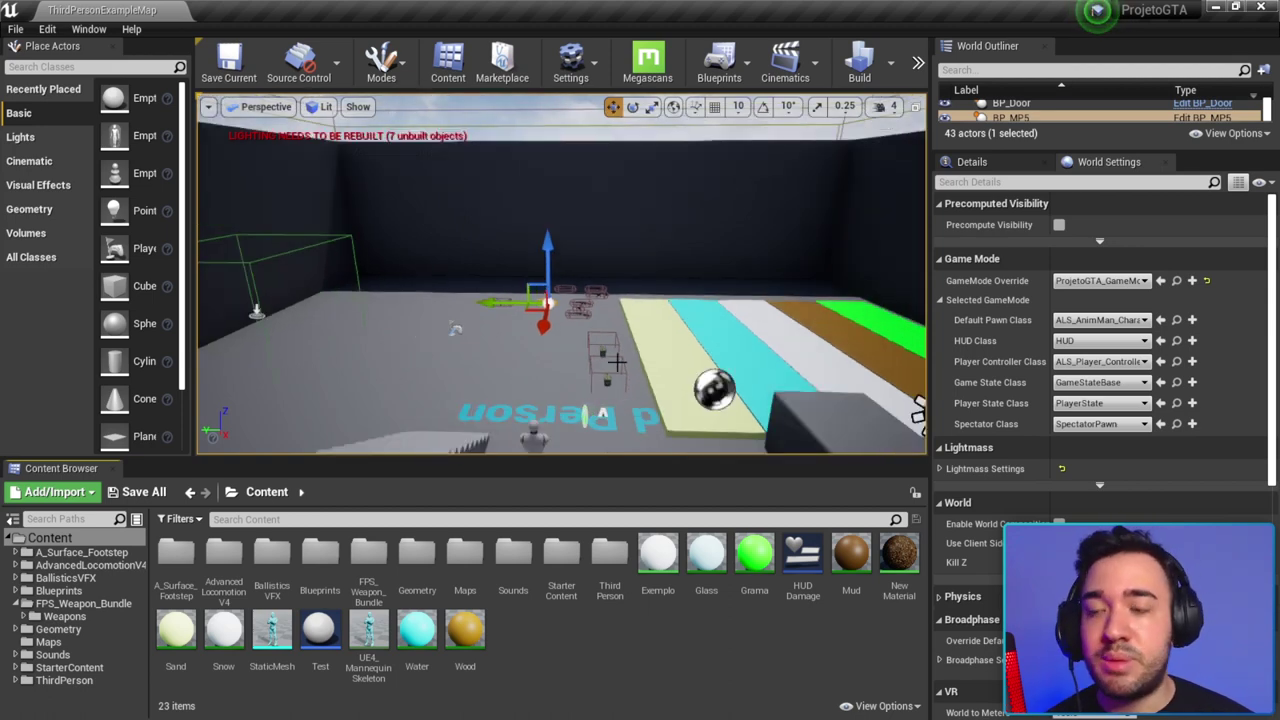